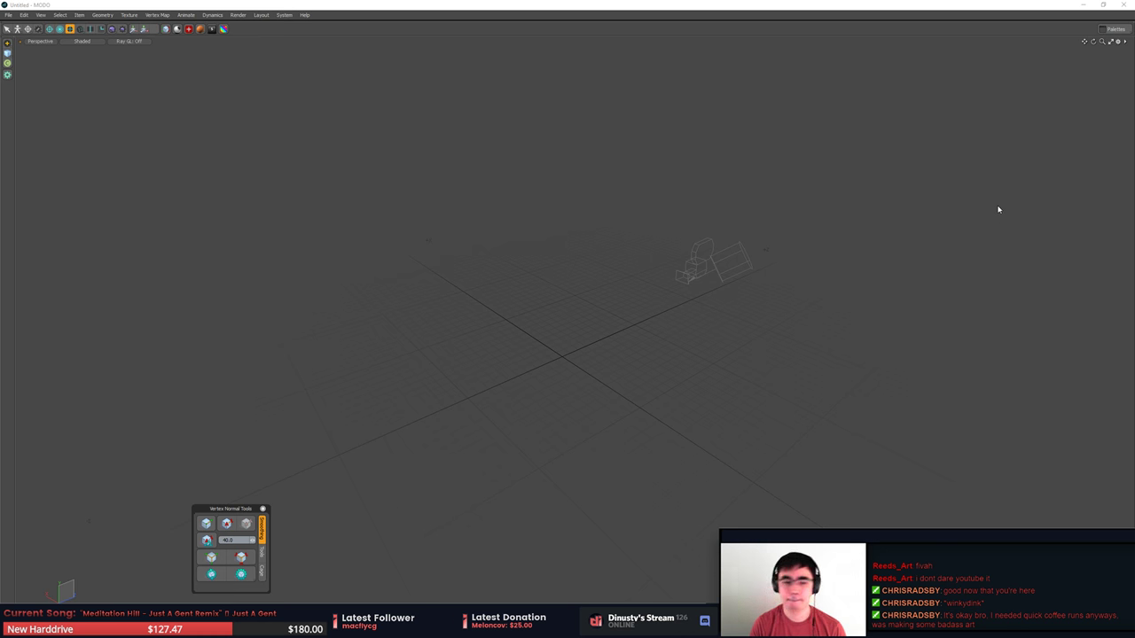
pyautogui.keyDown('alt'); pyautogui.moveTo(810, 287); pyautogui.dragTo(779, 418); pyautogui.keyUp('alt')
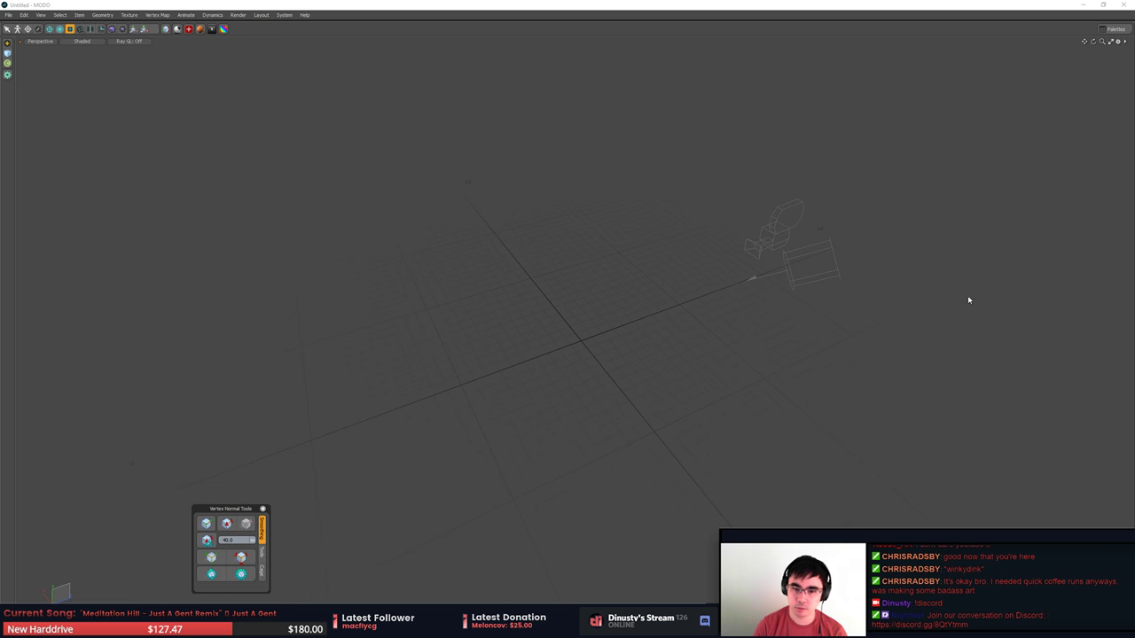
pyautogui.click(891, 316)
pyautogui.keyDown('alt'); pyautogui.moveTo(890, 317); pyautogui.dragTo(895, 350); pyautogui.keyUp('alt')
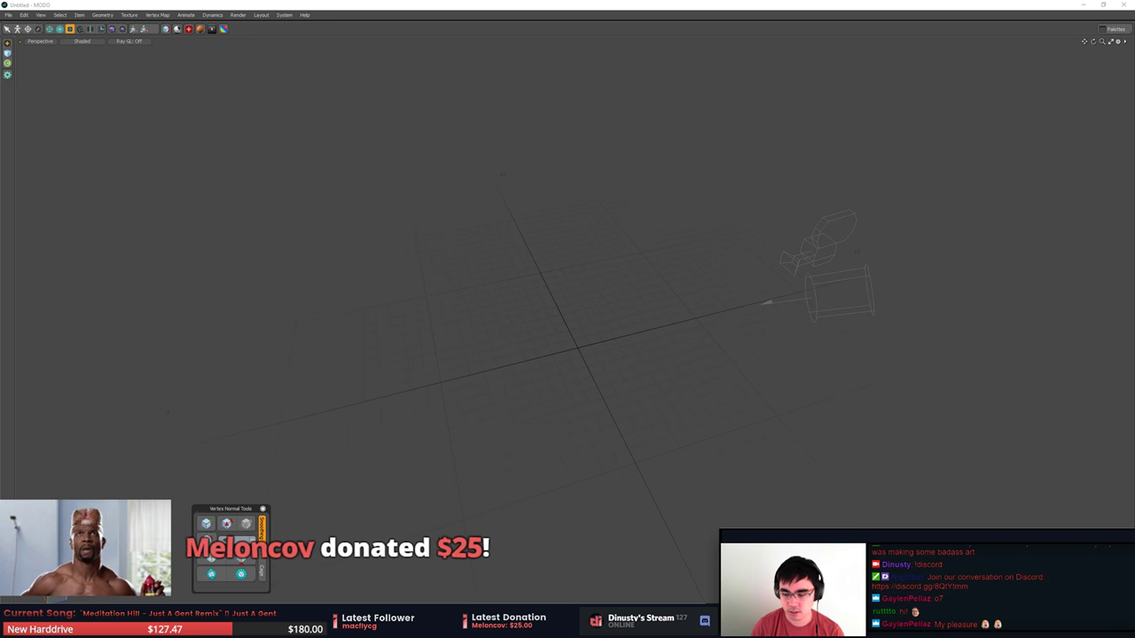
pyautogui.click(737, 228)
pyautogui.keyDown('alt'); pyautogui.moveTo(737, 228); pyautogui.dragTo(728, 203); pyautogui.keyUp('alt')
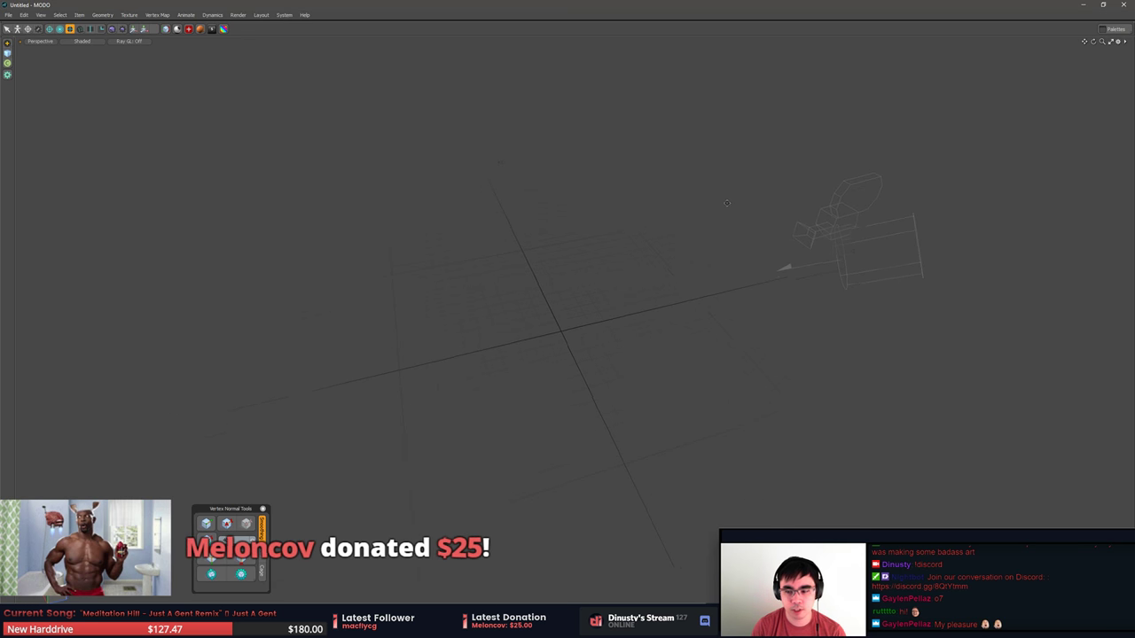
pyautogui.moveTo(726, 203); pyautogui.dragTo(731, 210, button='middle')
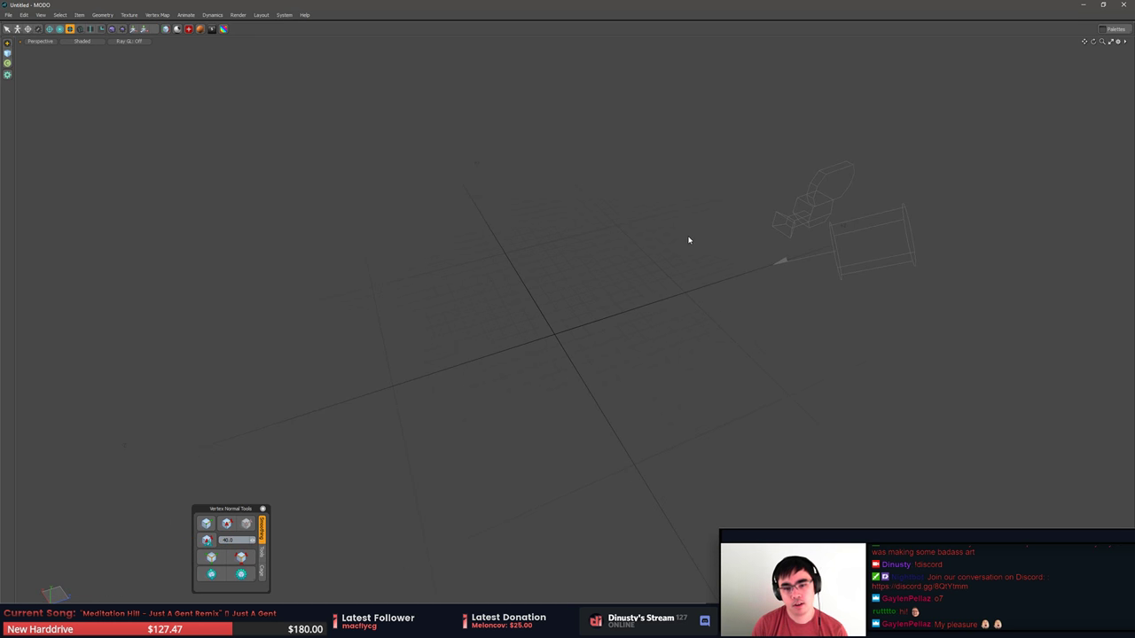
pyautogui.moveTo(689, 241); pyautogui.dragTo(692, 264, button='middle')
pyautogui.press('3')
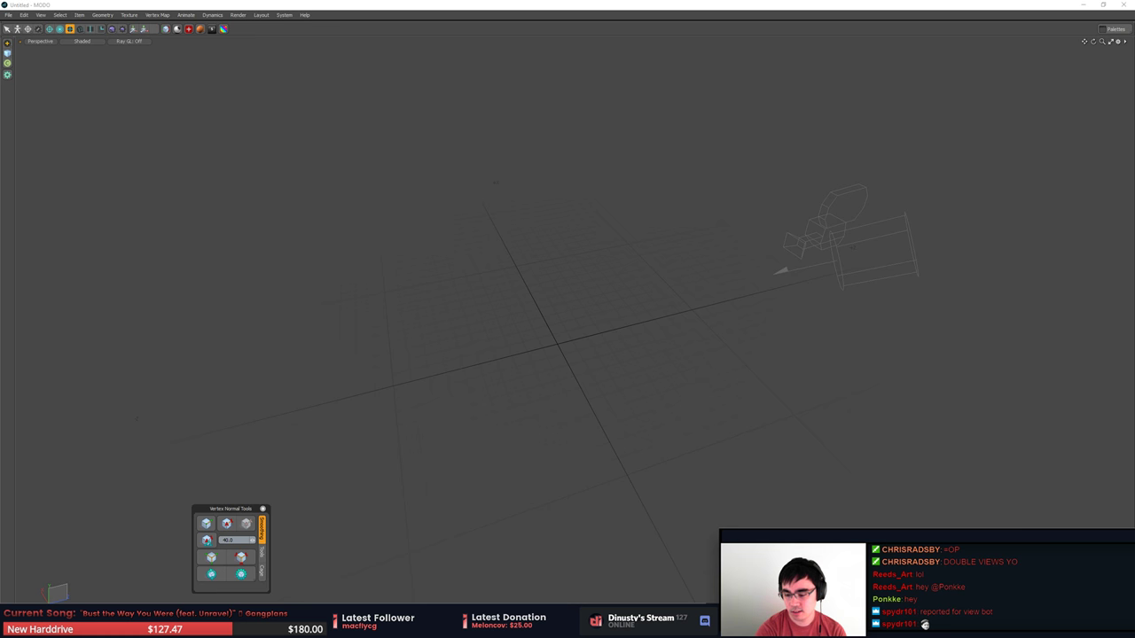
pyautogui.click(738, 313)
pyautogui.keyDown('alt'); pyautogui.keyDown('shift'); pyautogui.moveTo(719, 329); pyautogui.dragTo(773, 334); pyautogui.keyUp('shift'); pyautogui.keyUp('alt')
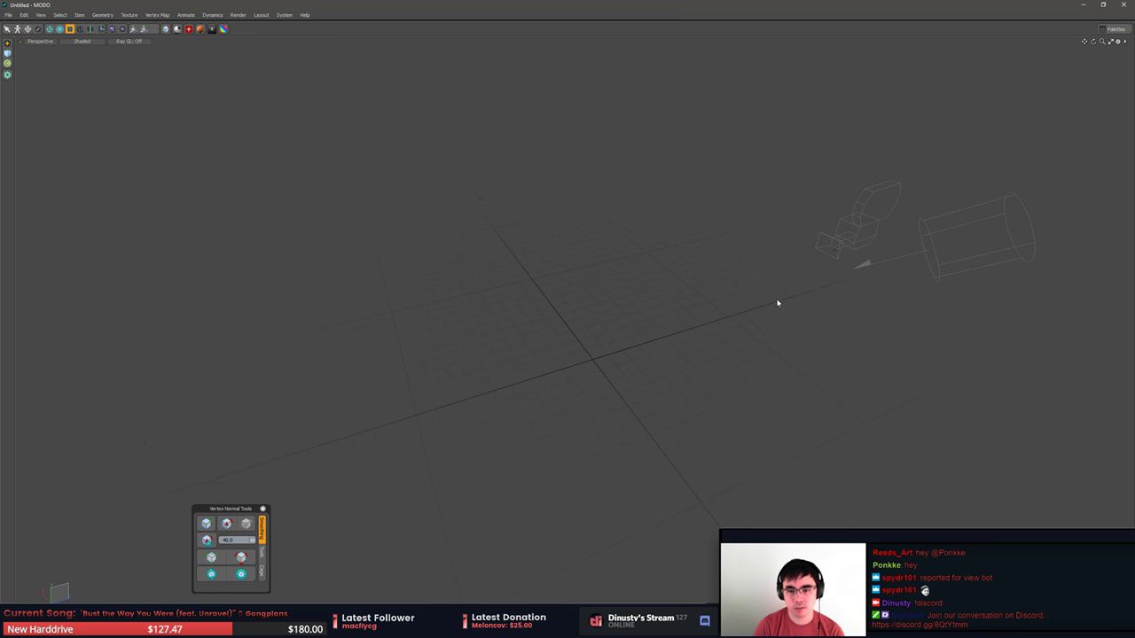
pyautogui.keyDown('alt'); pyautogui.moveTo(779, 295); pyautogui.dragTo(775, 296); pyautogui.keyUp('alt')
pyautogui.moveTo(775, 297); pyautogui.dragTo(766, 292, button='middle')
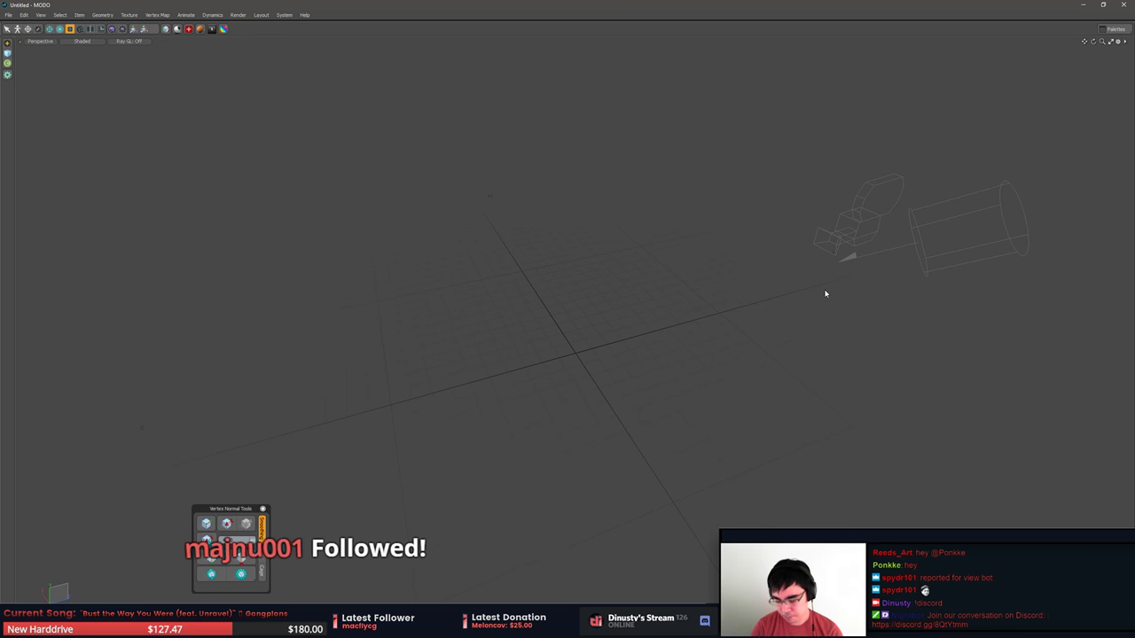
pyautogui.moveTo(825, 294); pyautogui.dragTo(678, 323, button='middle')
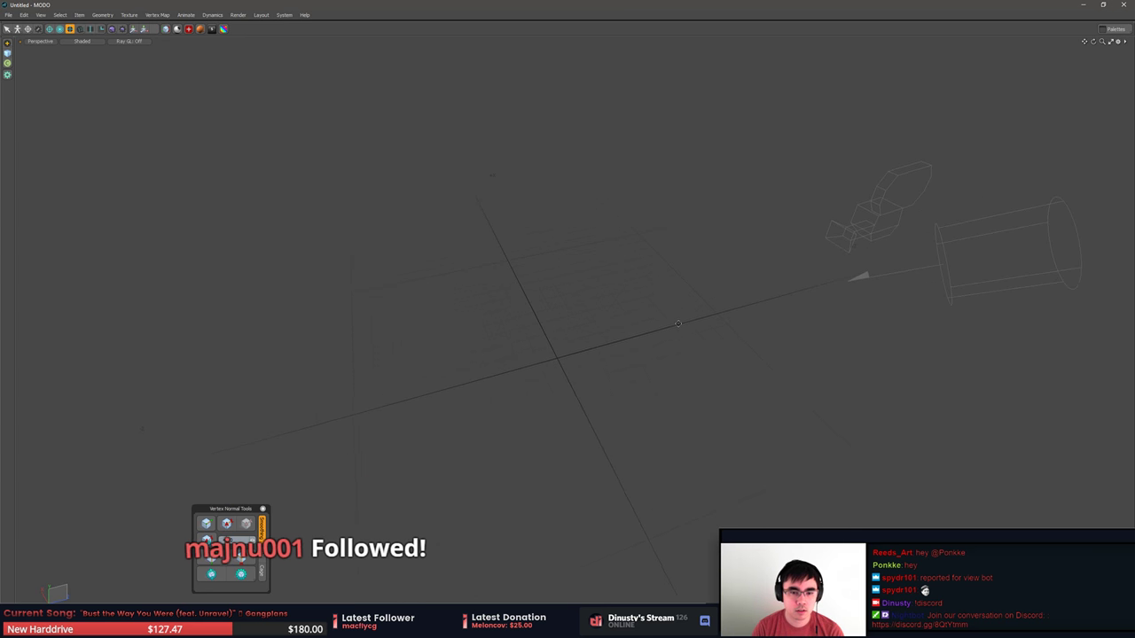
pyautogui.click(7, 74)
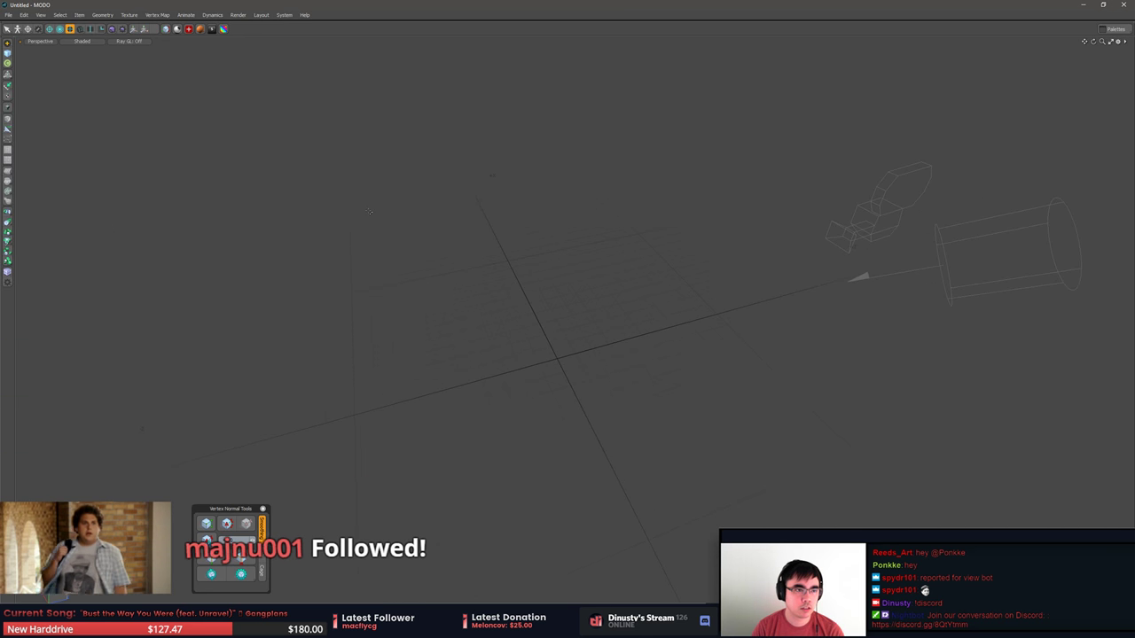
pyautogui.moveTo(494, 227); pyautogui.dragTo(495, 275, button='middle')
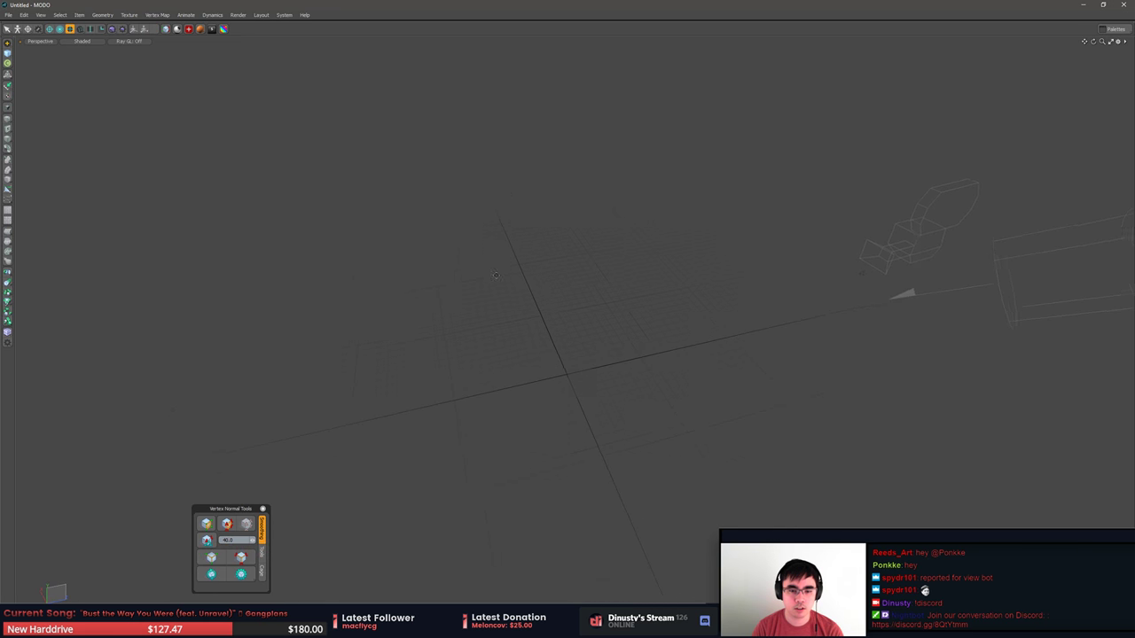
pyautogui.keyDown('alt'); pyautogui.keyDown('shift'); pyautogui.moveTo(496, 275); pyautogui.dragTo(470, 259); pyautogui.keyUp('shift'); pyautogui.keyUp('alt')
pyautogui.moveTo(469, 259); pyautogui.dragTo(571, 318, button='middle')
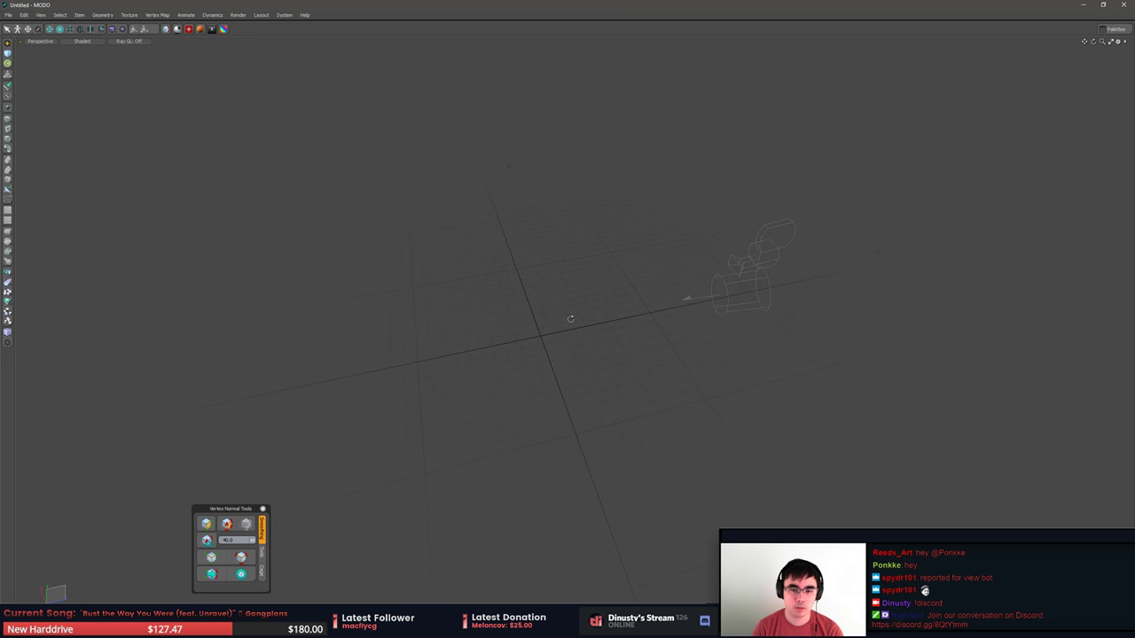
pyautogui.keyDown('alt'); pyautogui.moveTo(570, 318); pyautogui.dragTo(574, 322); pyautogui.keyUp('alt')
# Hide the camera and the directional light from the viewport through the item list, leaving only the grid.
pyautogui.press('3')
pyautogui.press('F7')
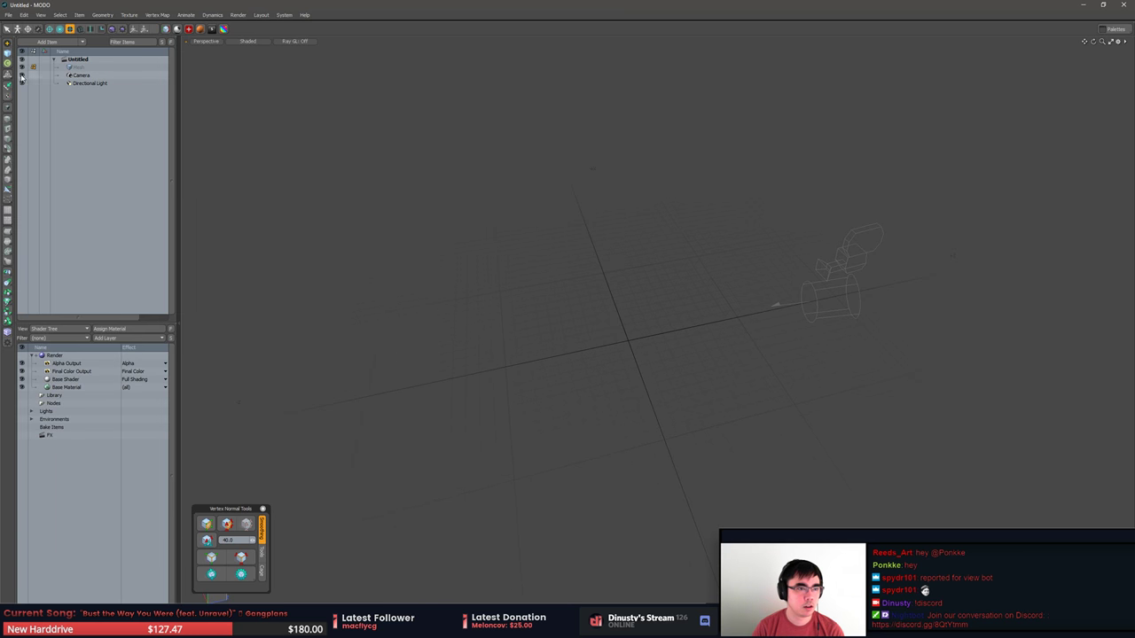
pyautogui.moveTo(517, 177); pyautogui.dragTo(600, 313, button='middle')
pyautogui.hotkey('ctrl', 'tab')
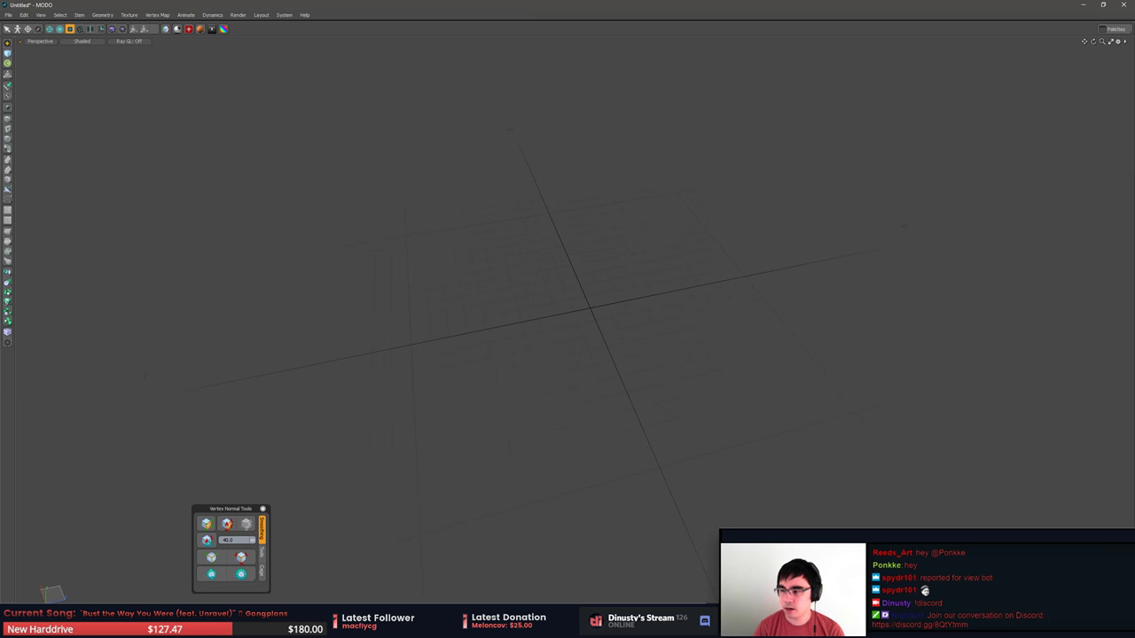
pyautogui.moveTo(626, 308); pyautogui.dragTo(511, 304, button='middle')
pyautogui.keyDown('ctrl'); pyautogui.keyDown('alt'); pyautogui.moveTo(585, 320); pyautogui.dragTo(593, 320); pyautogui.keyUp('alt'); pyautogui.keyUp('ctrl')
pyautogui.moveTo(593, 320); pyautogui.dragTo(466, 328, button='middle')
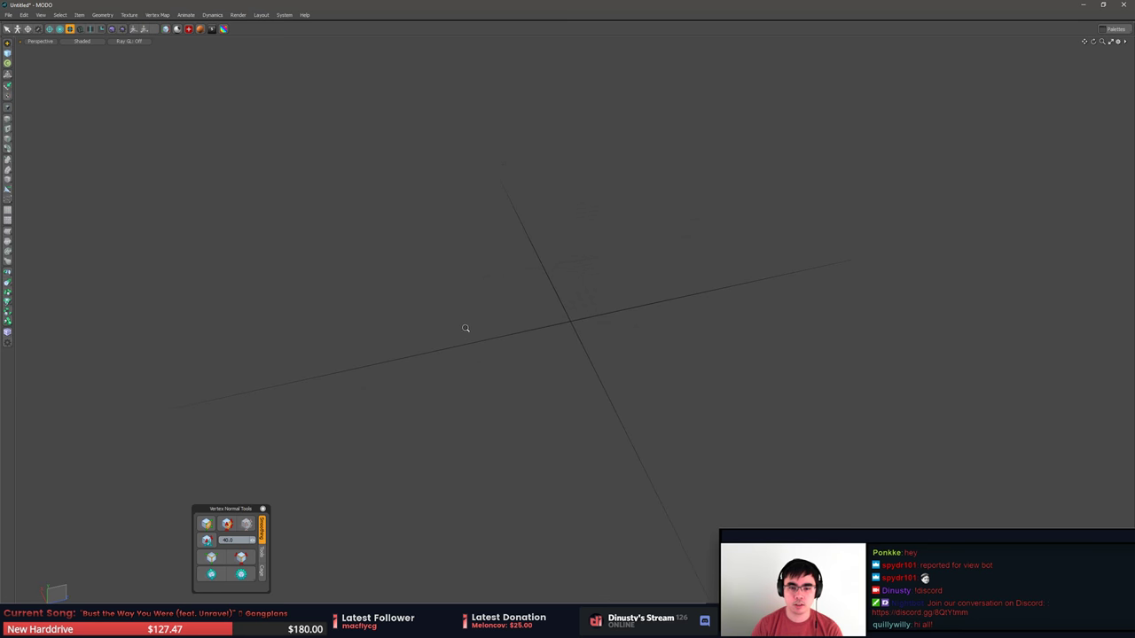
pyautogui.moveTo(390, 331); pyautogui.dragTo(623, 342, button='middle')
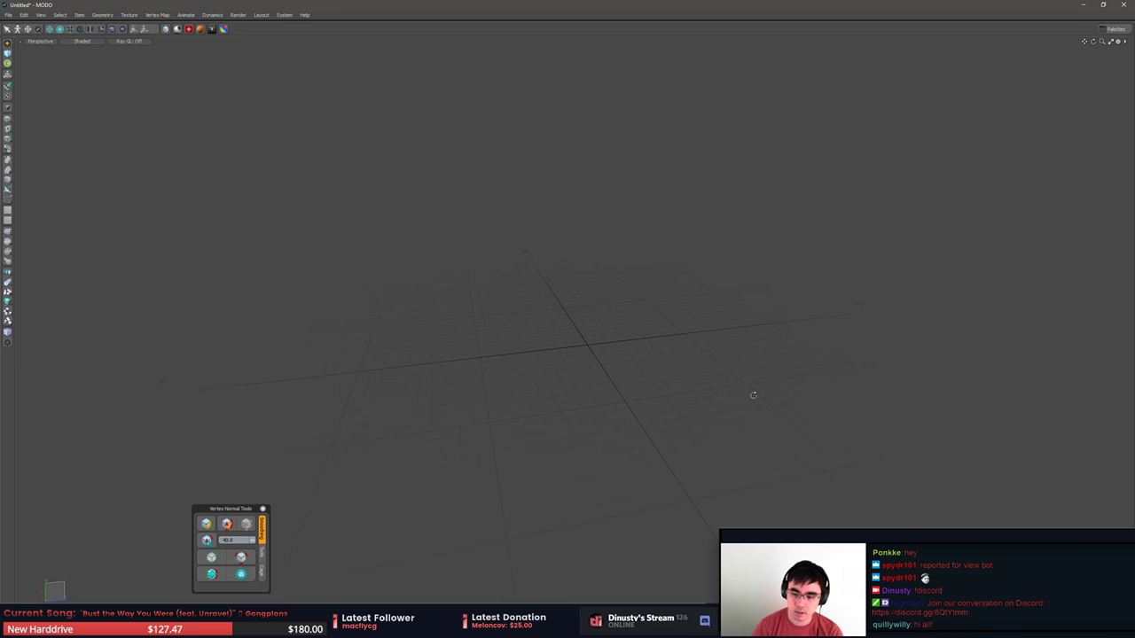
pyautogui.moveTo(753, 393); pyautogui.dragTo(641, 389, button='middle')
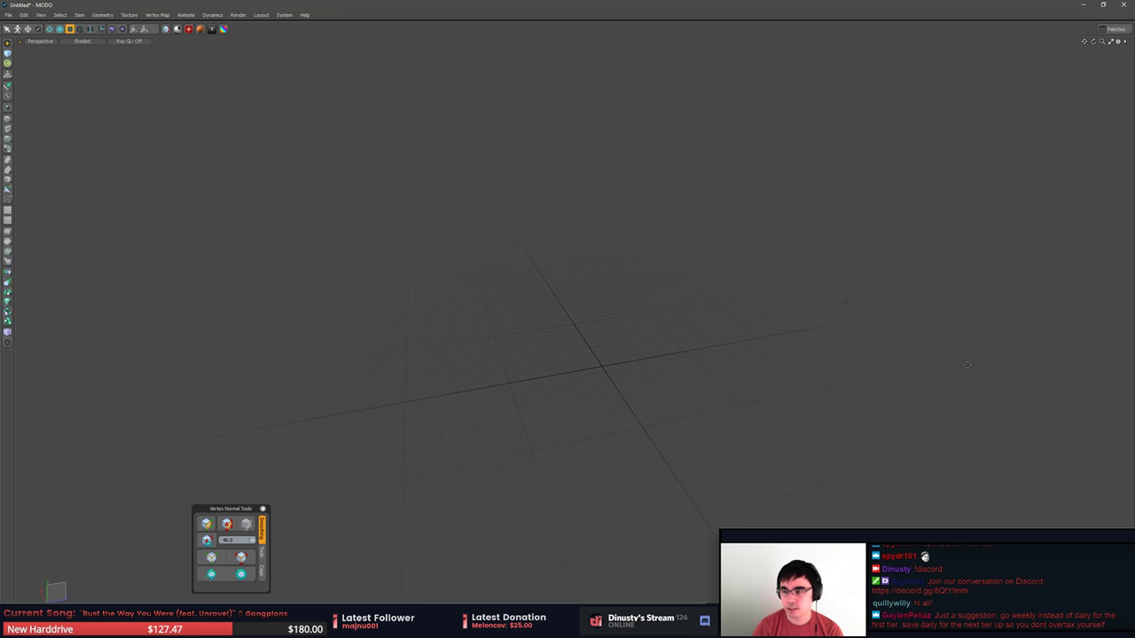
pyautogui.keyDown('alt'); pyautogui.moveTo(720, 284); pyautogui.dragTo(723, 272); pyautogui.keyUp('alt')
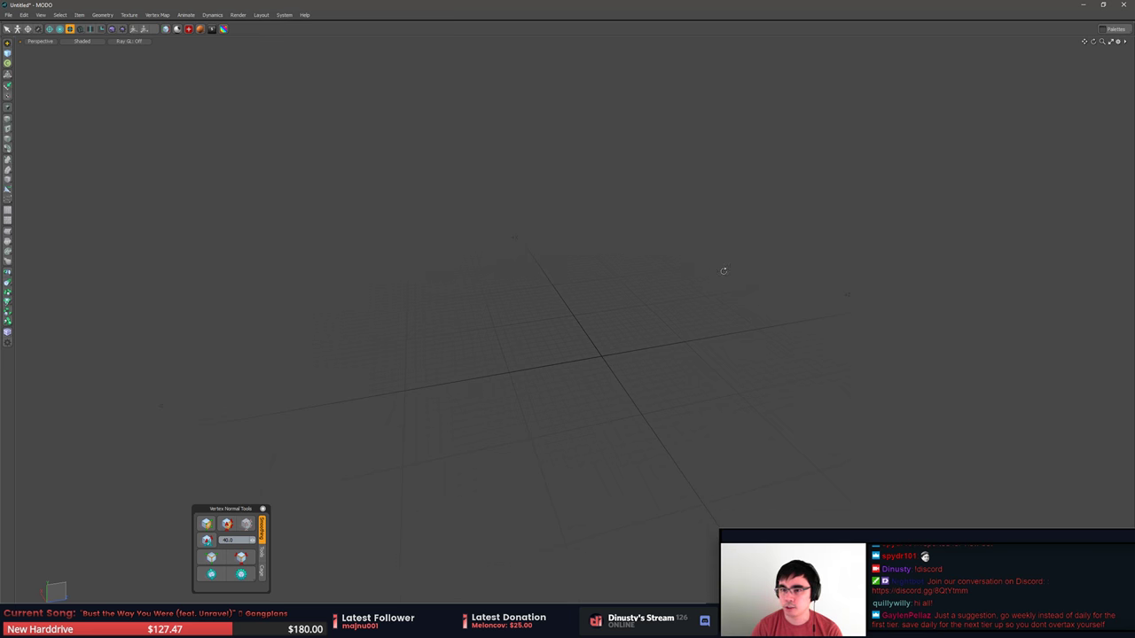
# Shrink the program window to uncover the grid size readout, examine it at several zoom levels, and maximize the window again.
pyautogui.moveTo(838, 4); pyautogui.dragTo(827, 33)
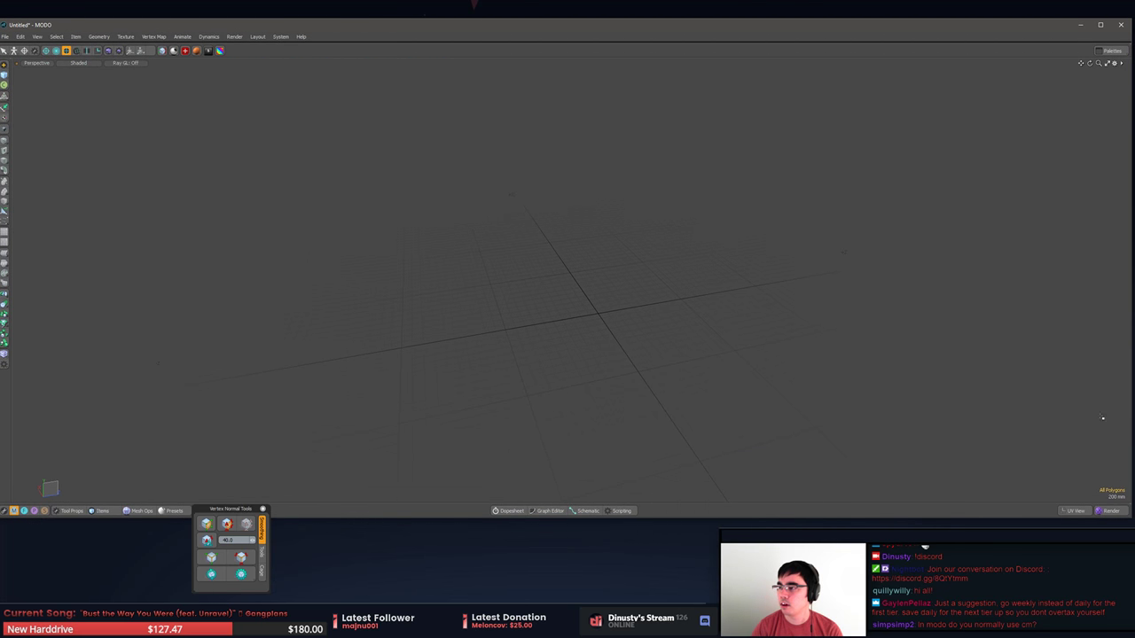
pyautogui.keyDown('ctrl'); pyautogui.keyDown('alt'); pyautogui.moveTo(623, 324); pyautogui.dragTo(712, 332); pyautogui.keyUp('alt'); pyautogui.keyUp('ctrl')
pyautogui.scroll(-5, 713, 332)
pyautogui.moveTo(525, 326)
pyautogui.keyDown('ctrl'); pyautogui.keyDown('alt'); pyautogui.mouseDown()
pyautogui.moveTo(561, 330)
pyautogui.moveTo(535, 333)
pyautogui.mouseUp(); pyautogui.keyUp('alt'); pyautogui.keyUp('ctrl')
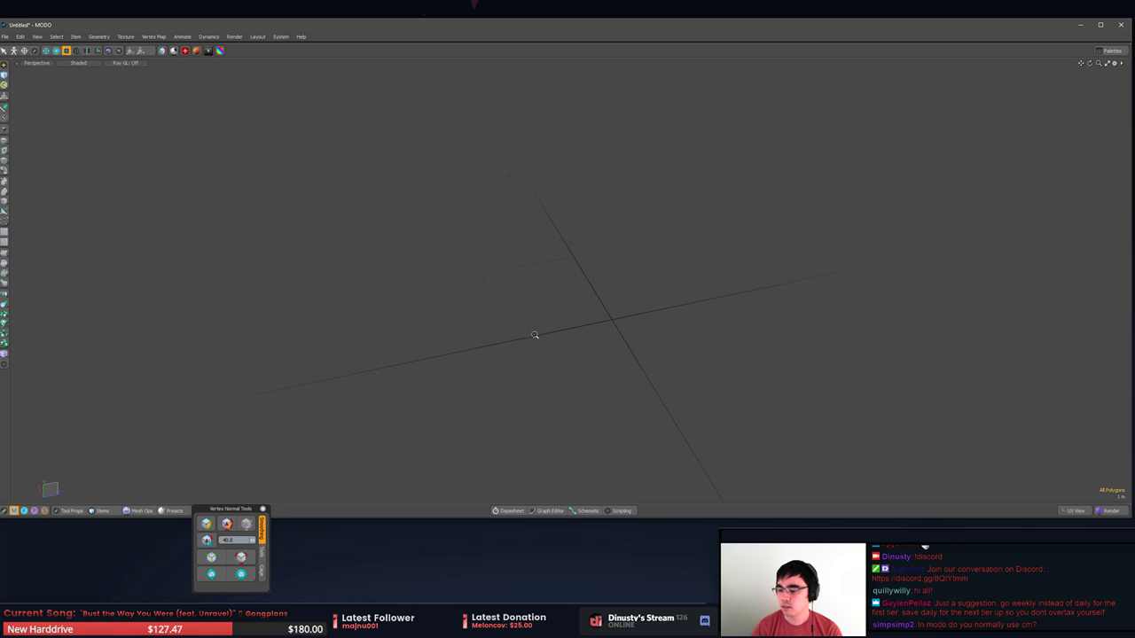
pyautogui.scroll(3, 559, 334)
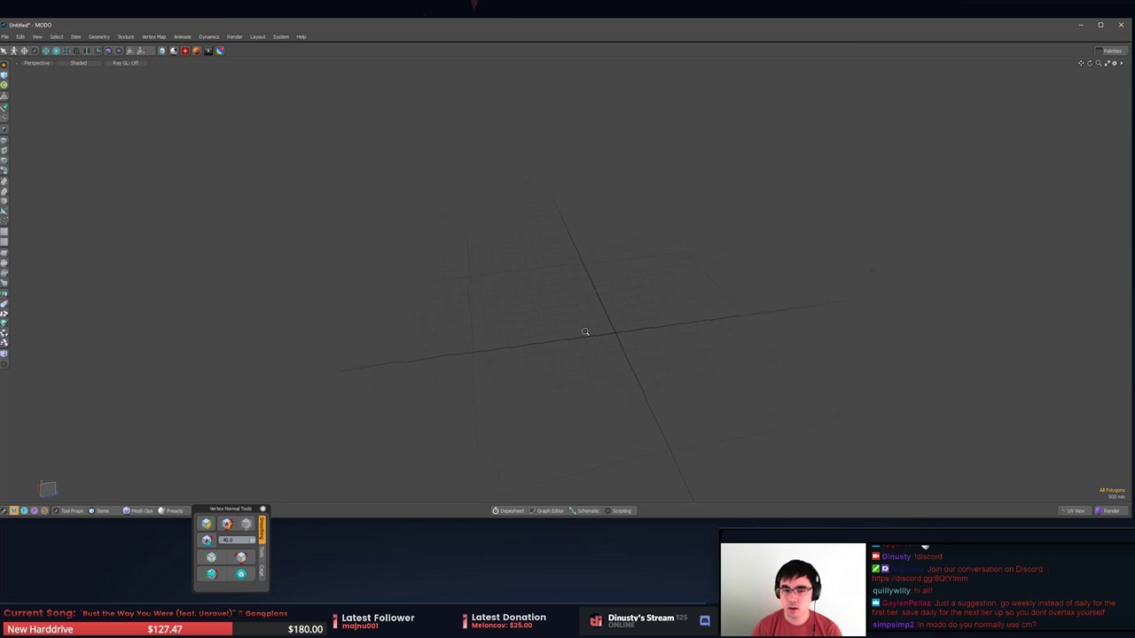
pyautogui.moveTo(585, 331); pyautogui.dragTo(668, 330, button='middle')
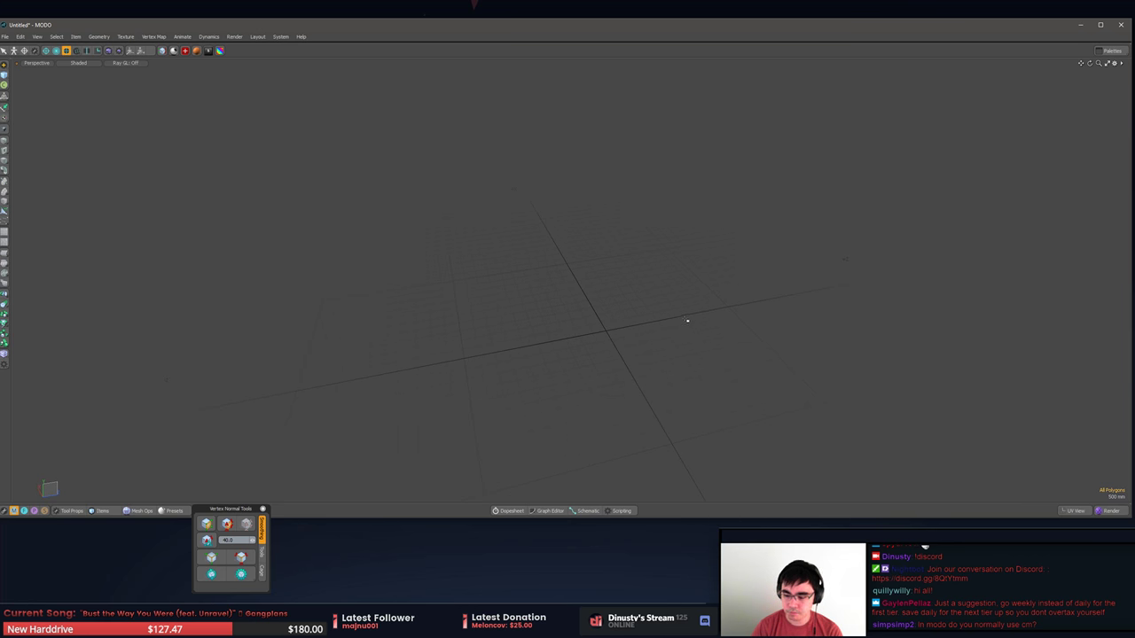
pyautogui.doubleClick(528, 25)
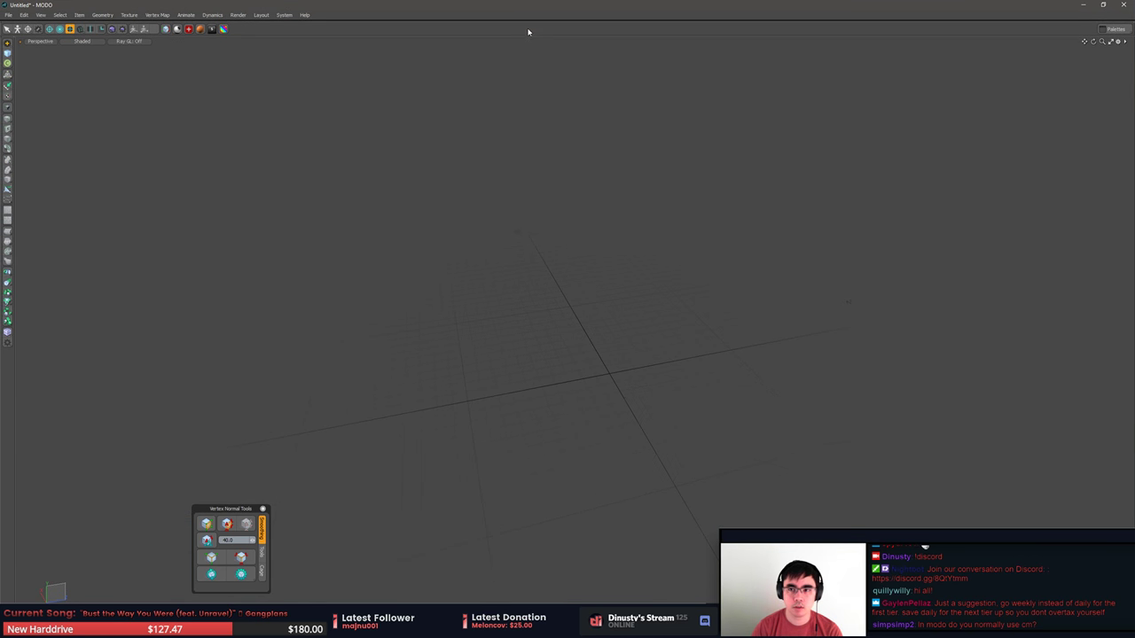
# Add a 1 m cube primitive at the centre of the scene and fit it in the view.
pyautogui.moveTo(703, 165); pyautogui.dragTo(702, 260, button='middle')
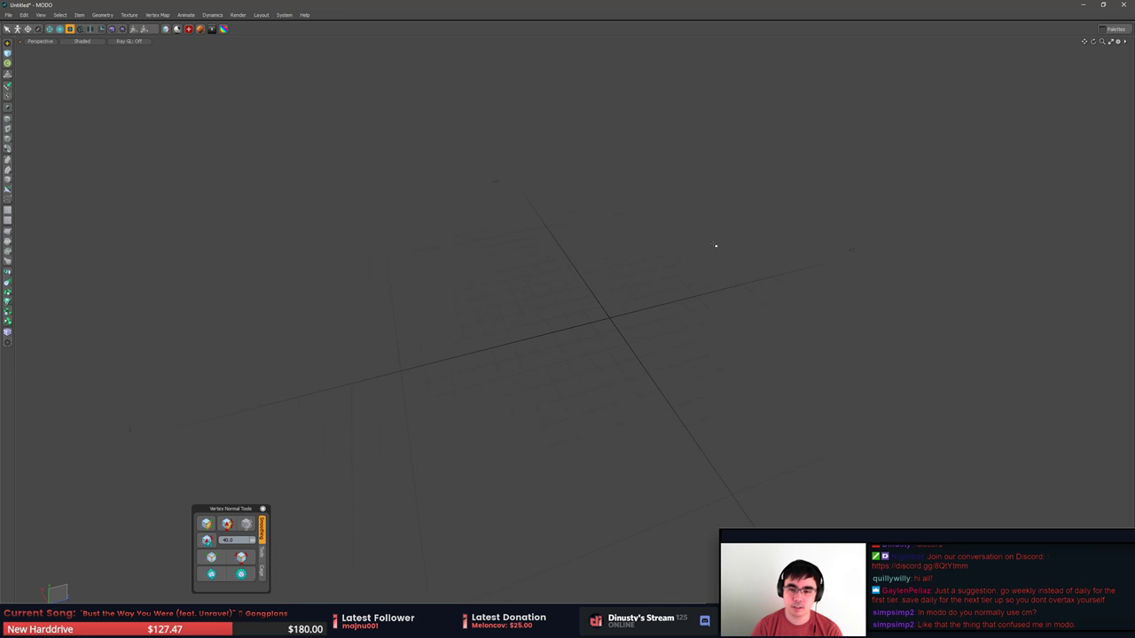
pyautogui.scroll(-3, 712, 244)
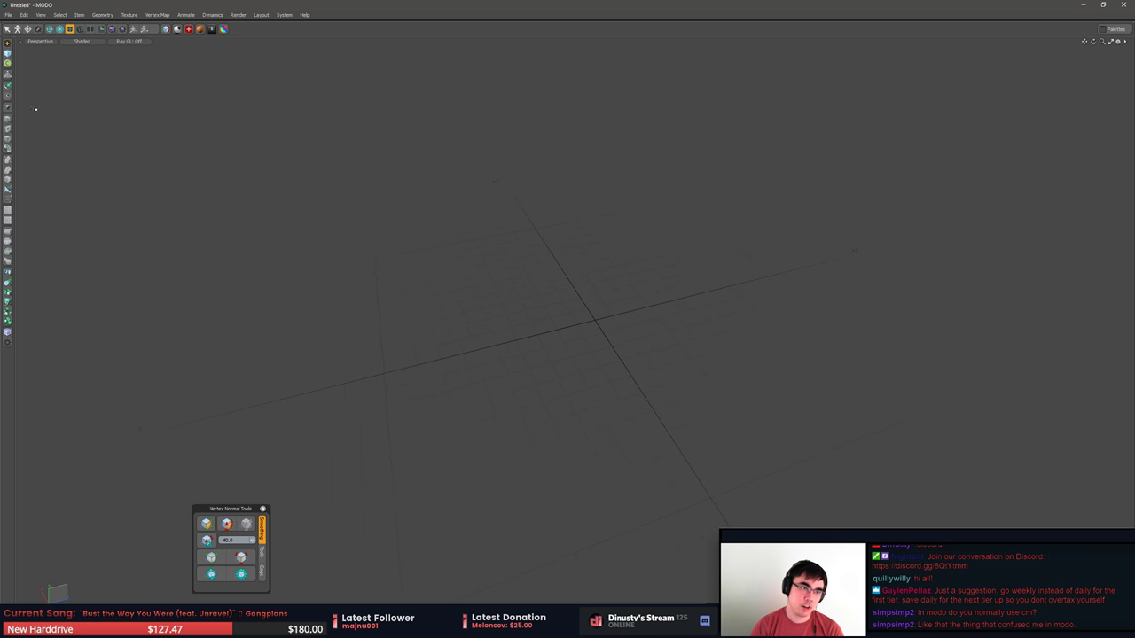
pyautogui.click(8, 53)
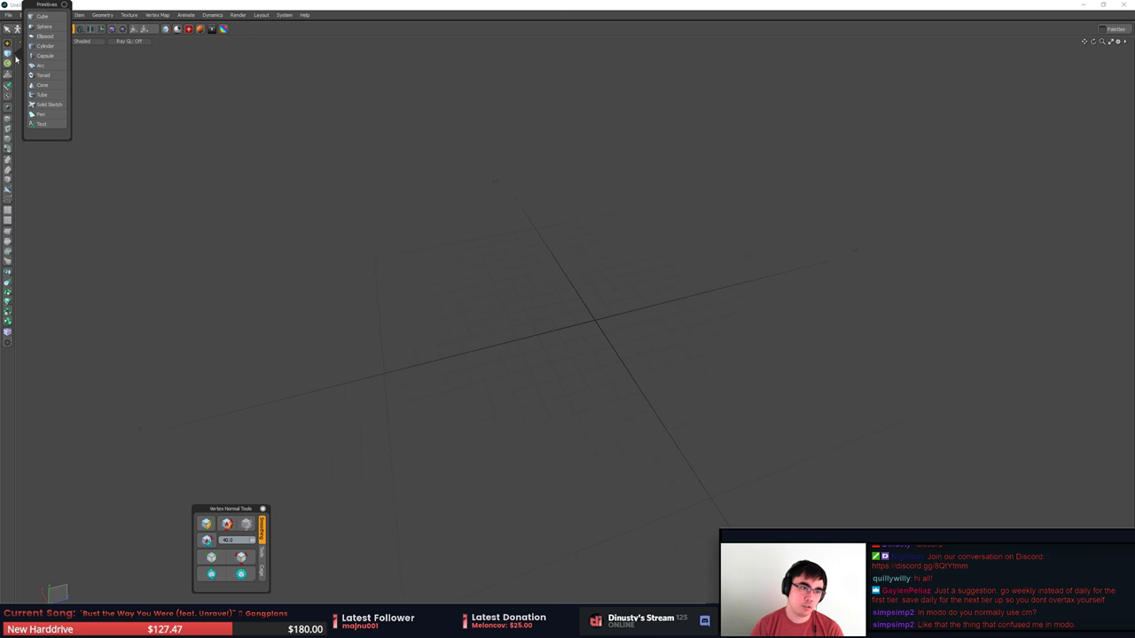
pyautogui.click(56, 17)
pyautogui.keyDown('alt'); pyautogui.moveTo(480, 239); pyautogui.dragTo(581, 282); pyautogui.keyUp('alt')
pyautogui.doubleClick(566, 317)
pyautogui.hotkey('shift', 'a')
pyautogui.scroll(-5, 567, 320)
pyautogui.keyDown('alt'); pyautogui.moveTo(558, 319); pyautogui.dragTo(564, 320); pyautogui.keyUp('alt')
pyautogui.press('w')
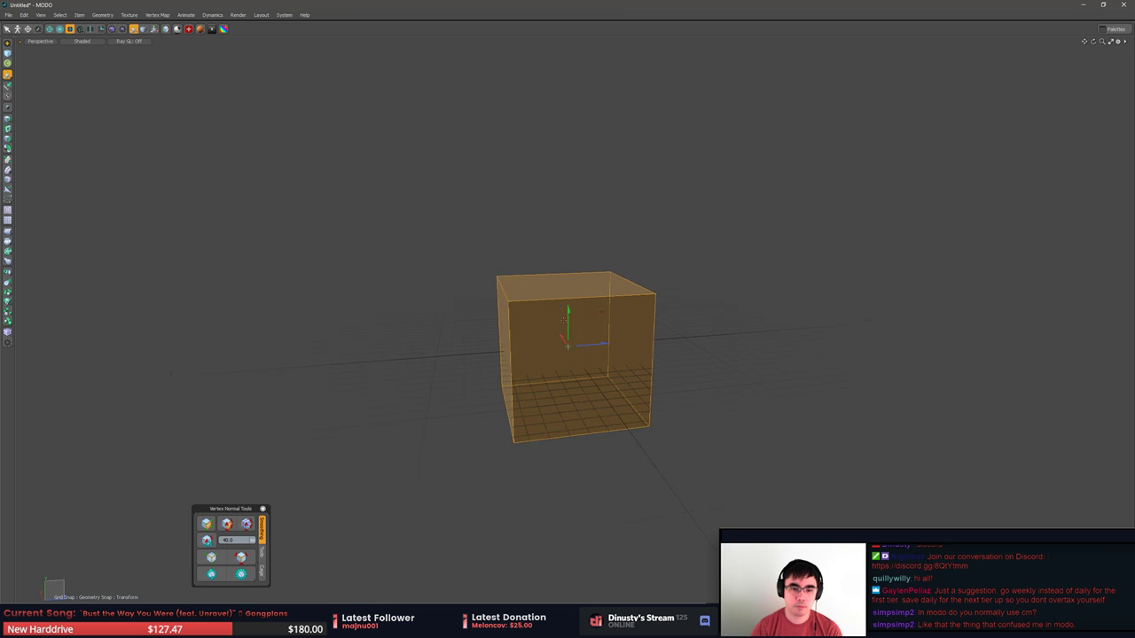
# Move the cube with snapping so that one of its bottom edges lies along the ground axis at the origin.
pyautogui.moveTo(590, 308); pyautogui.dragTo(673, 238, button='middle')
pyautogui.keyDown('alt'); pyautogui.moveTo(674, 238); pyautogui.dragTo(612, 288); pyautogui.keyUp('alt')
pyautogui.press('x')
pyautogui.click(643, 347)
pyautogui.keyDown('alt'); pyautogui.moveTo(643, 347); pyautogui.dragTo(581, 387); pyautogui.keyUp('alt')
pyautogui.click(482, 332)
pyautogui.moveTo(483, 333); pyautogui.dragTo(594, 366)
pyautogui.press('Escape')
pyautogui.scroll(-5, 594, 366)
pyautogui.moveTo(527, 372); pyautogui.dragTo(608, 347, button='middle')
# Measure the height and width of one vertical side face of the cube with the Dimensions Tool.
pyautogui.click(683, 337)
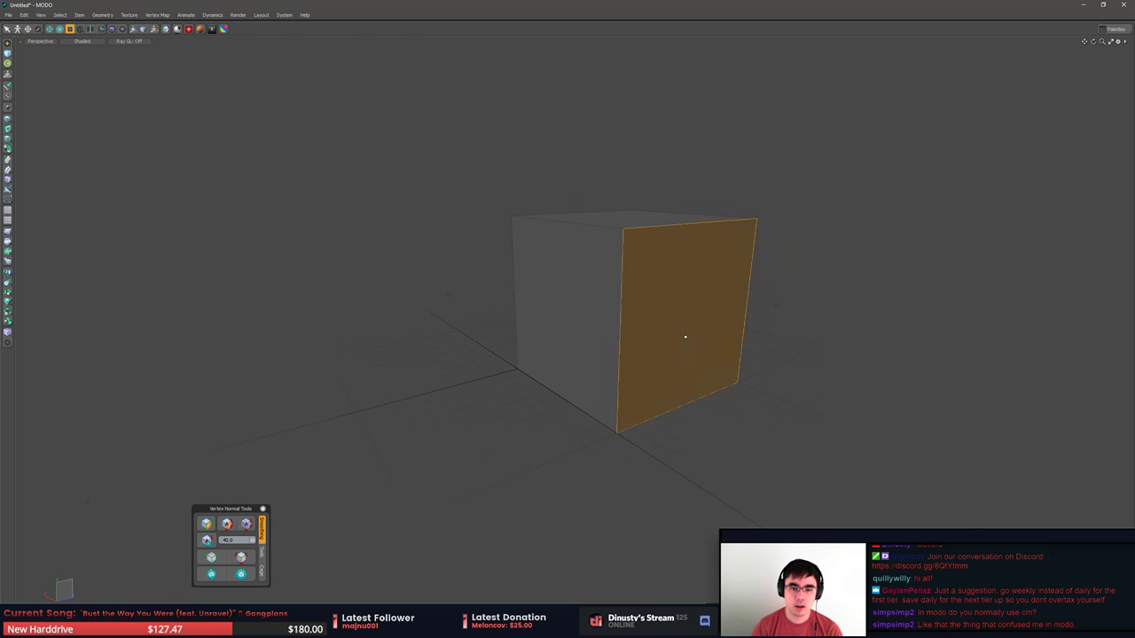
pyautogui.moveTo(684, 337); pyautogui.dragTo(489, 139, button='middle')
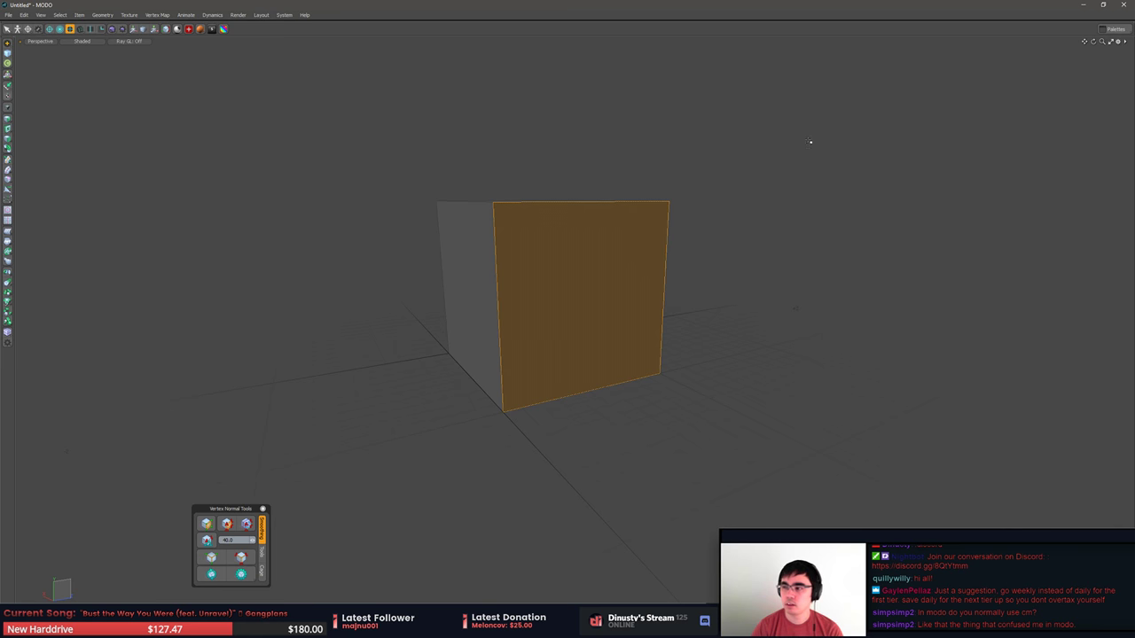
pyautogui.click(26, 15)
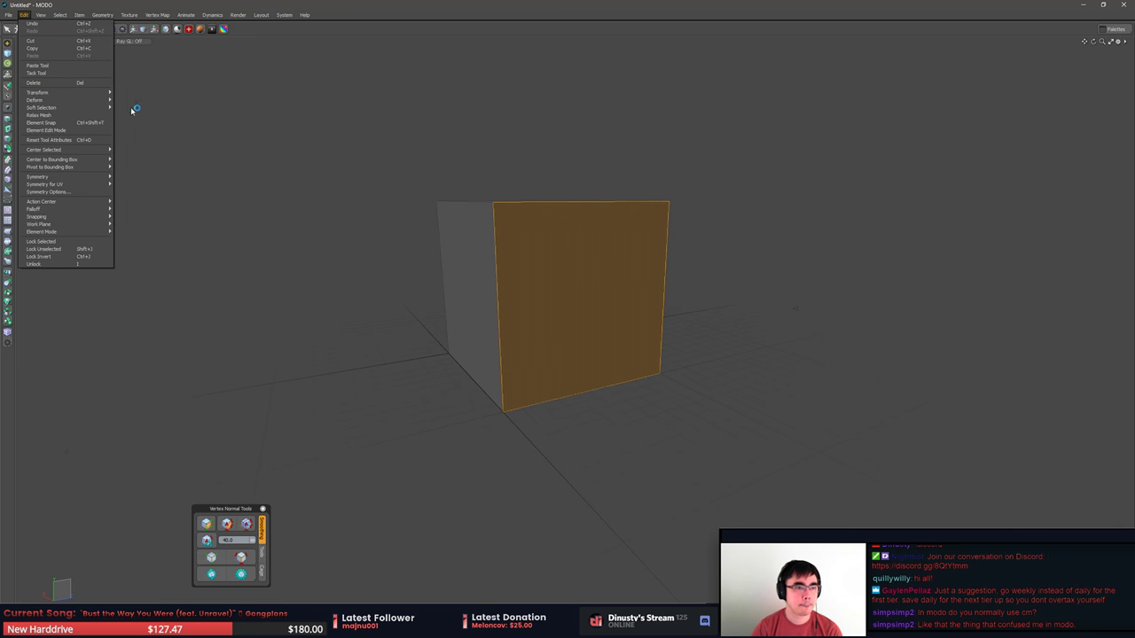
pyautogui.moveTo(41, 16)
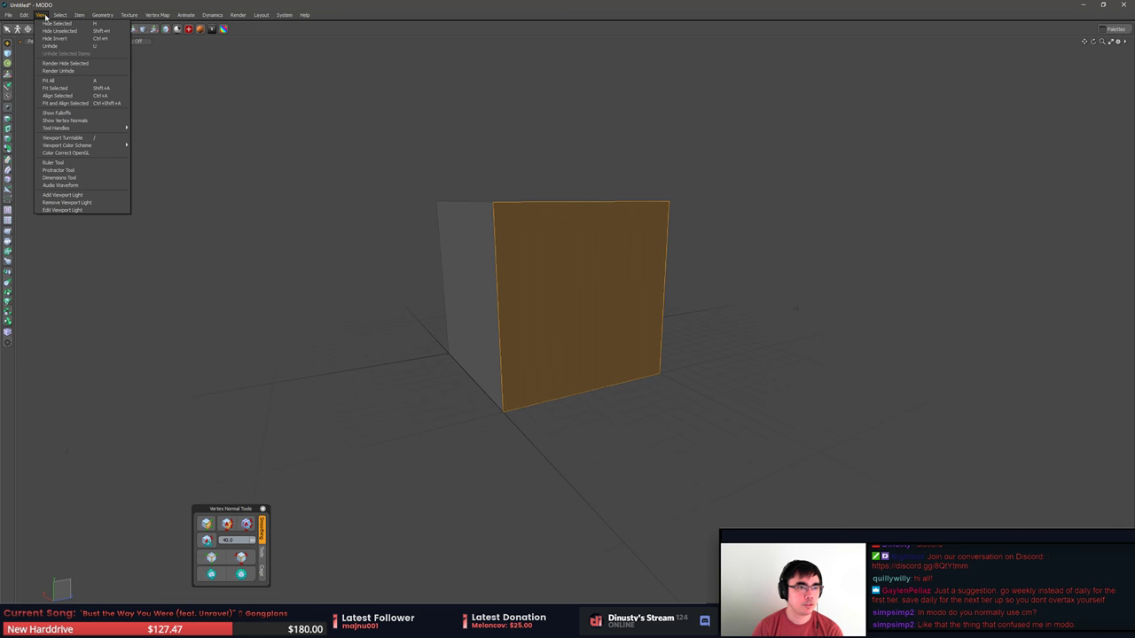
pyautogui.click(91, 179)
pyautogui.keyDown('alt'); pyautogui.moveTo(413, 200); pyautogui.dragTo(375, 213); pyautogui.keyUp('alt')
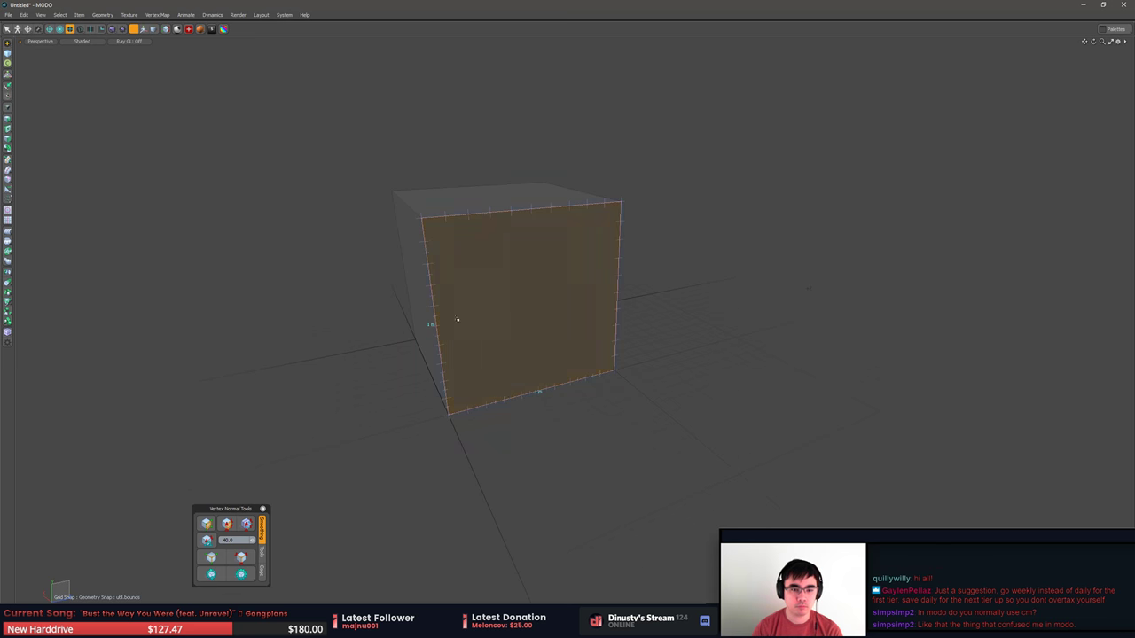
pyautogui.moveTo(458, 320); pyautogui.dragTo(552, 325, button='middle')
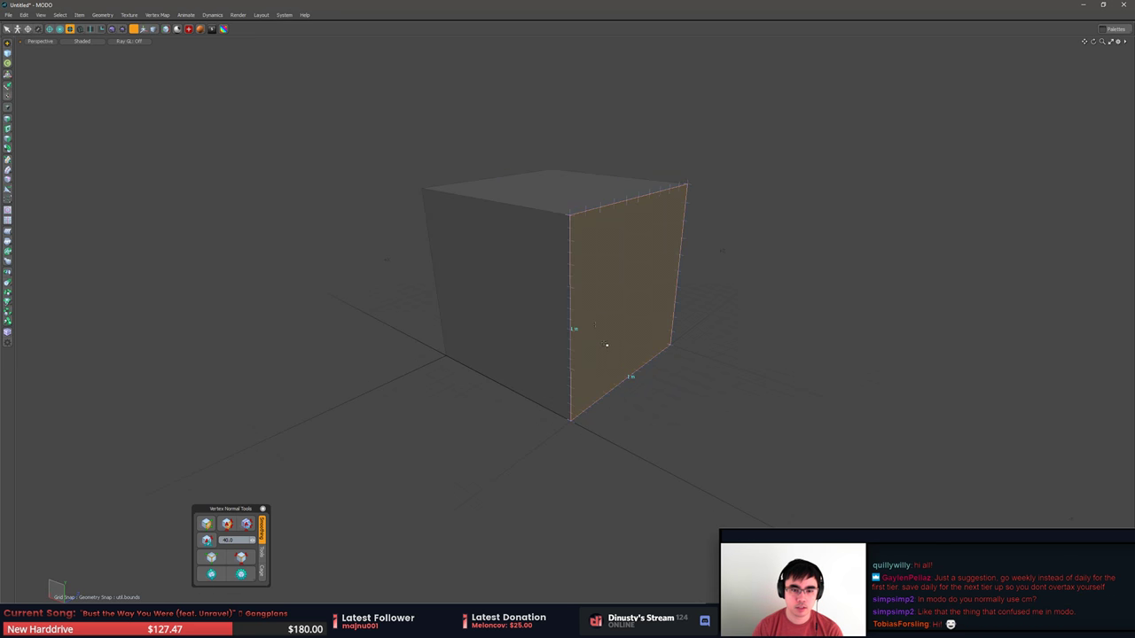
# Try moving one side face of the cube inward with snapping to narrow it into a slab while its dimensions are displayed.
pyautogui.moveTo(601, 357); pyautogui.dragTo(669, 359, button='middle')
pyautogui.keyDown('alt'); pyautogui.moveTo(669, 359); pyautogui.dragTo(486, 333); pyautogui.keyUp('alt')
pyautogui.click(477, 367)
pyautogui.press('w')
pyautogui.moveTo(484, 292); pyautogui.dragTo(578, 282)
pyautogui.keyDown('alt'); pyautogui.keyDown('shift'); pyautogui.moveTo(441, 302); pyautogui.dragTo(528, 315); pyautogui.keyUp('shift'); pyautogui.keyUp('alt')
pyautogui.moveTo(538, 315); pyautogui.dragTo(512, 303, button='middle')
pyautogui.moveTo(578, 307)
pyautogui.mouseDown()
pyautogui.moveTo(601, 306)
pyautogui.moveTo(578, 307)
pyautogui.mouseUp()
pyautogui.press('q')
pyautogui.press('5')
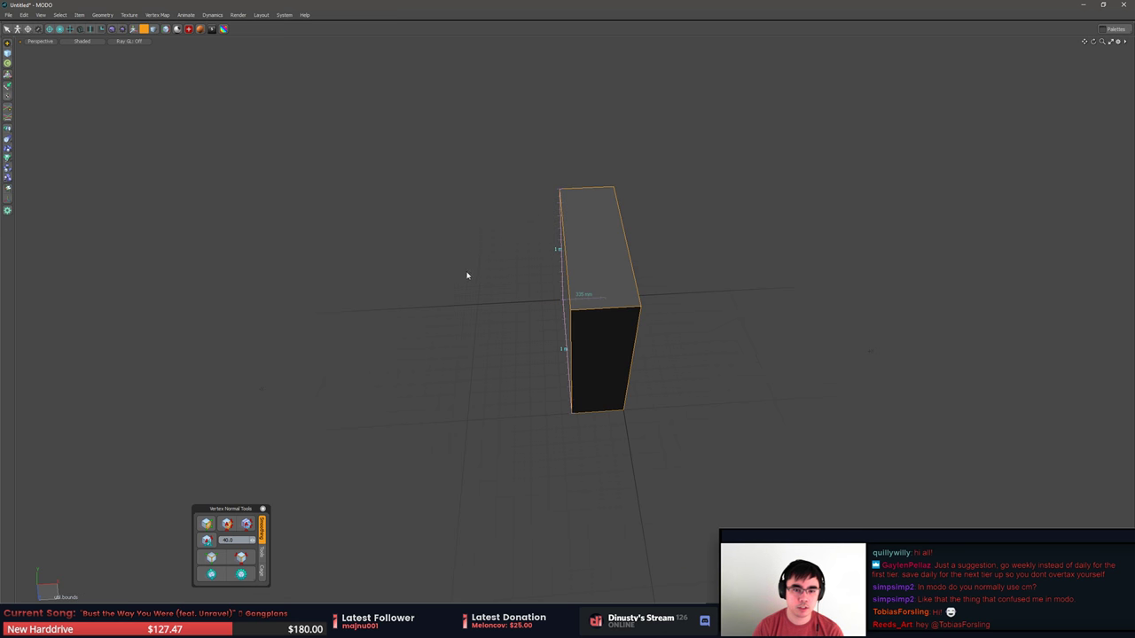
# Undo the inward move of the side face to restore the full cube.
pyautogui.hotkey('ctrl', 'z')
pyautogui.hotkey('ctrl', 'z')
pyautogui.hotkey('ctrl', 'z')
pyautogui.hotkey('ctrl', 'z')
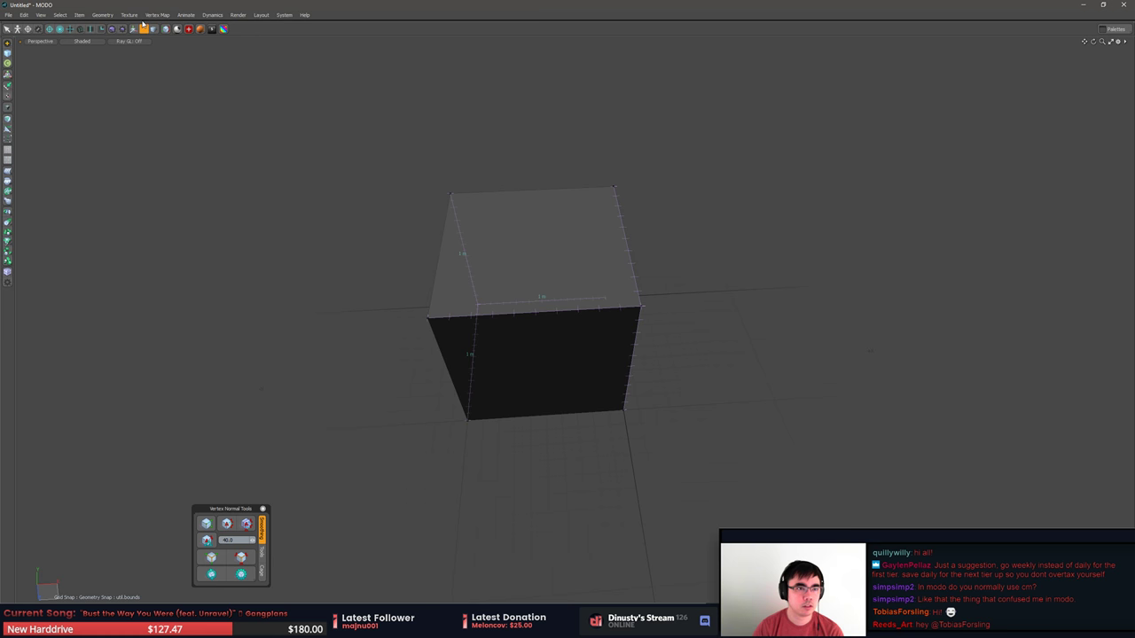
# Open the Preferences window and look through its list of categories.
pyautogui.click(260, 15)
pyautogui.click(260, 15)
pyautogui.click(284, 16)
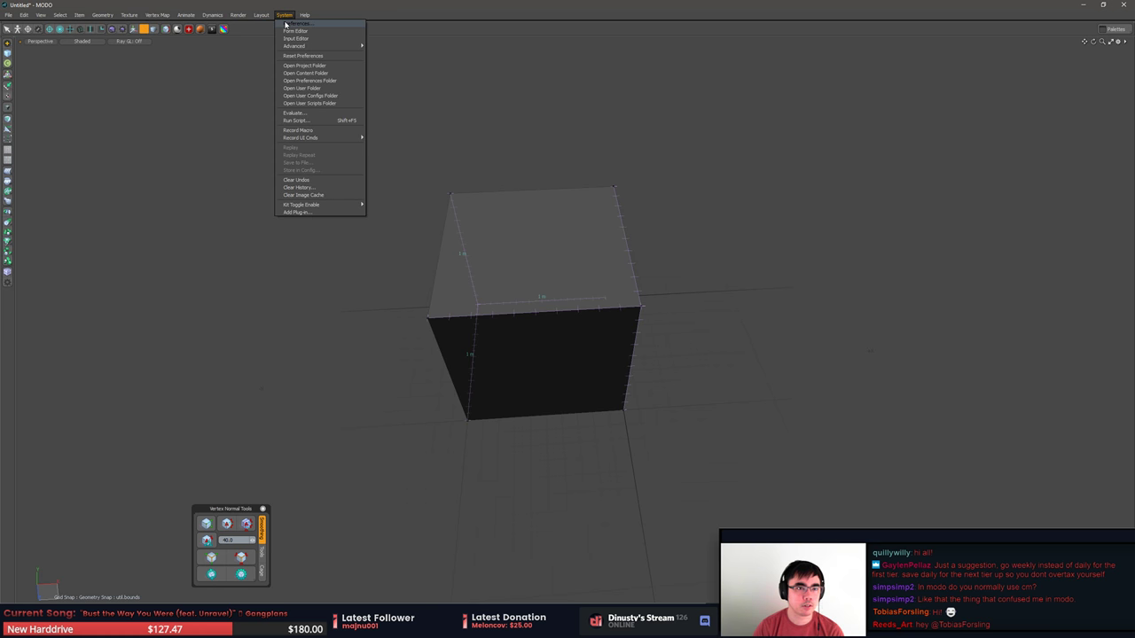
pyautogui.click(286, 23)
pyautogui.moveTo(243, 119); pyautogui.dragTo(236, 112)
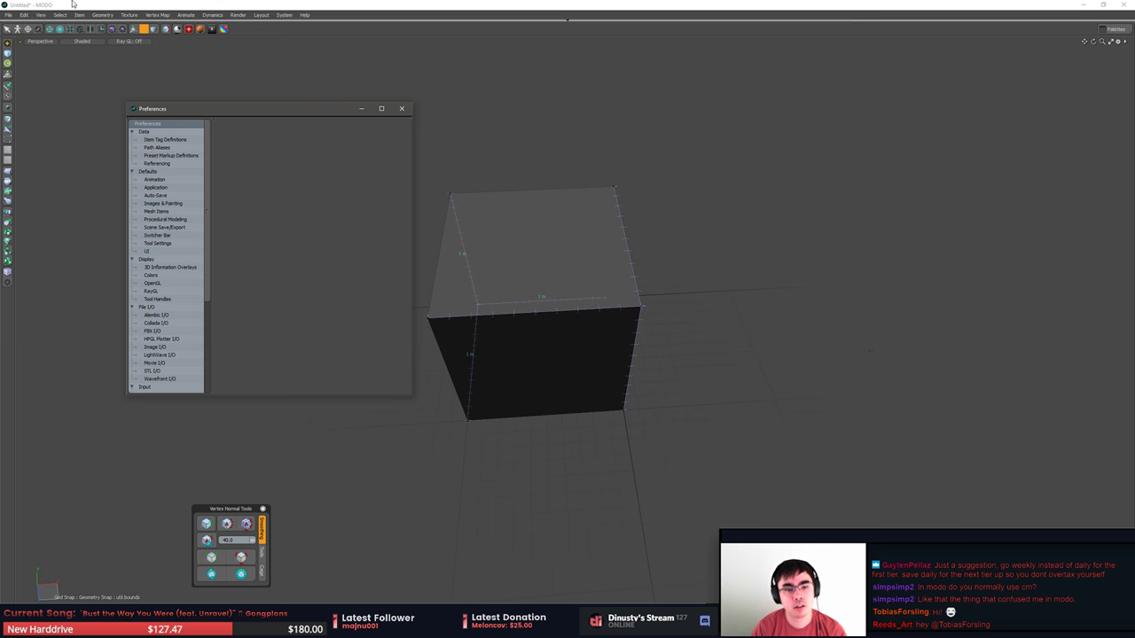
pyautogui.keyDown('alt'); pyautogui.moveTo(439, 253); pyautogui.dragTo(640, 247); pyautogui.keyUp('alt')
pyautogui.moveTo(208, 210); pyautogui.dragTo(209, 229)
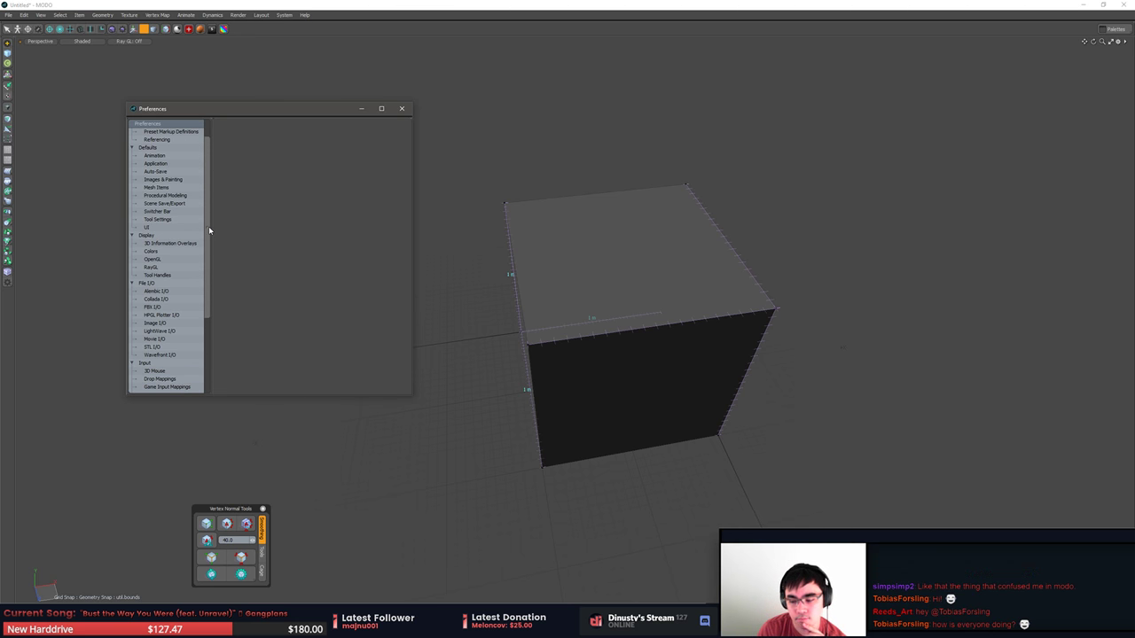
pyautogui.moveTo(209, 230); pyautogui.dragTo(210, 241)
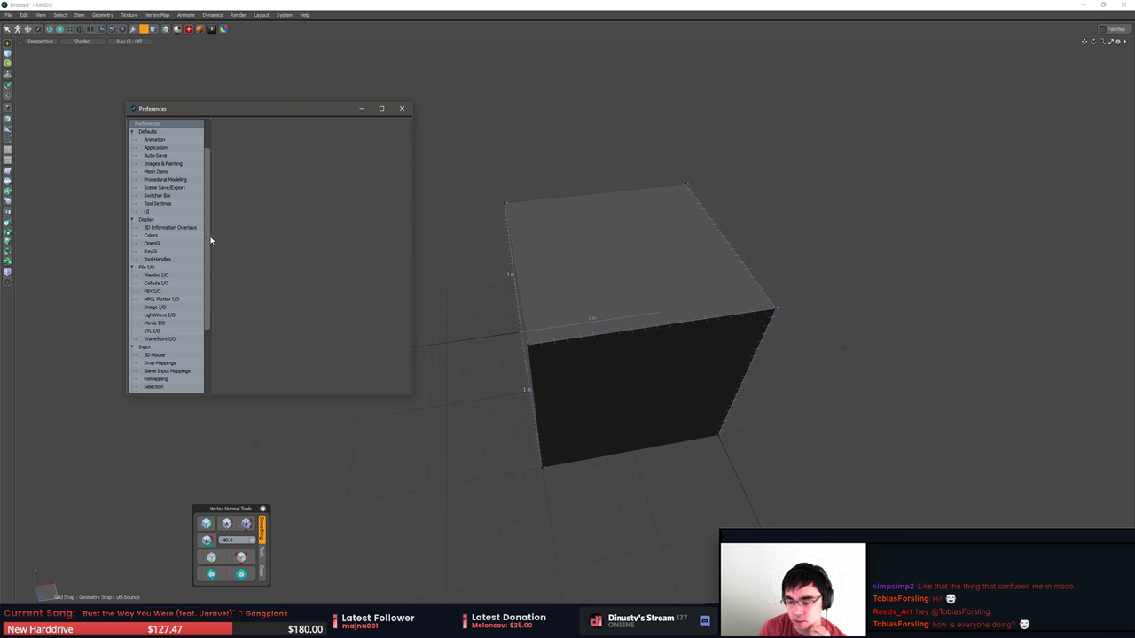
pyautogui.scroll(-1, 210, 240)
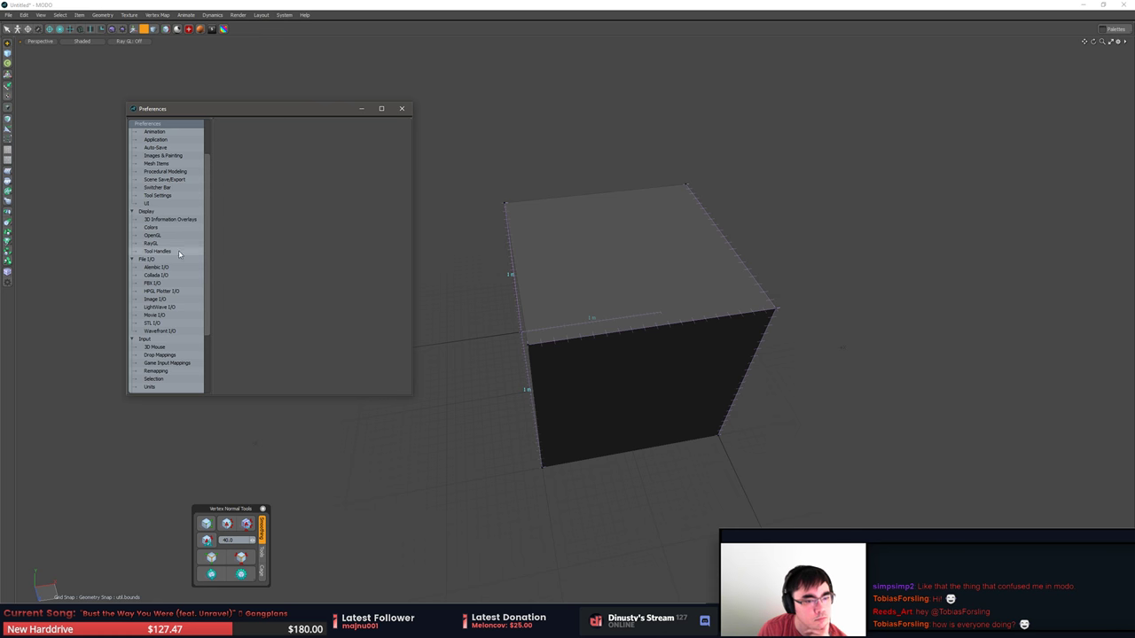
# Examine the 3D Mouse, Remapping, Game Input Mappings and Drop Mappings pages of the input preferences.
pyautogui.click(169, 347)
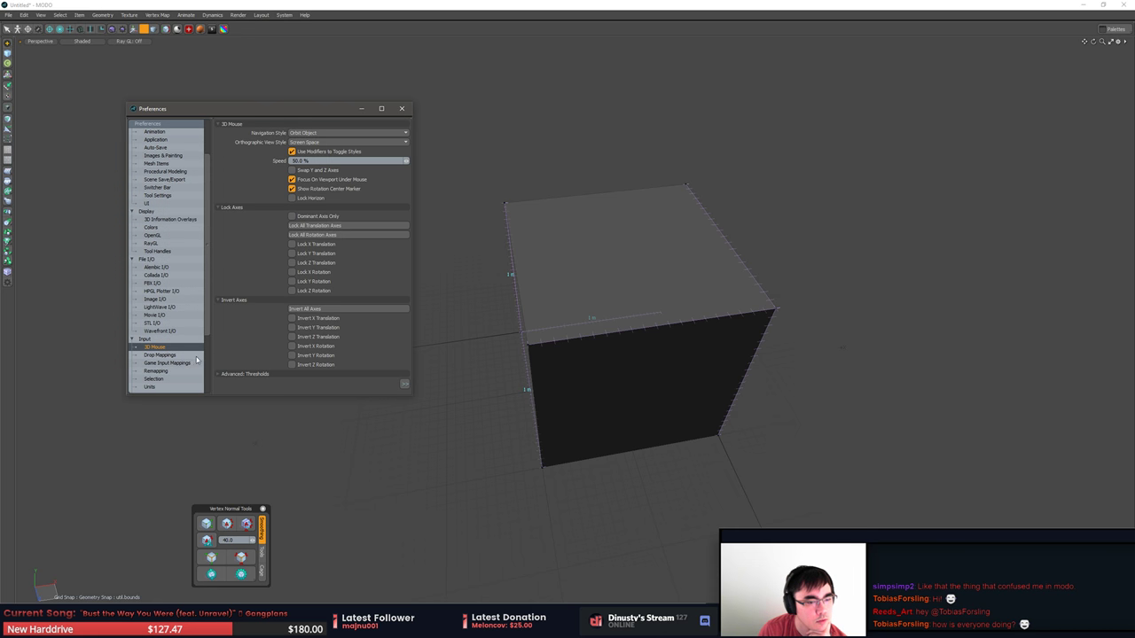
pyautogui.click(181, 363)
pyautogui.click(177, 371)
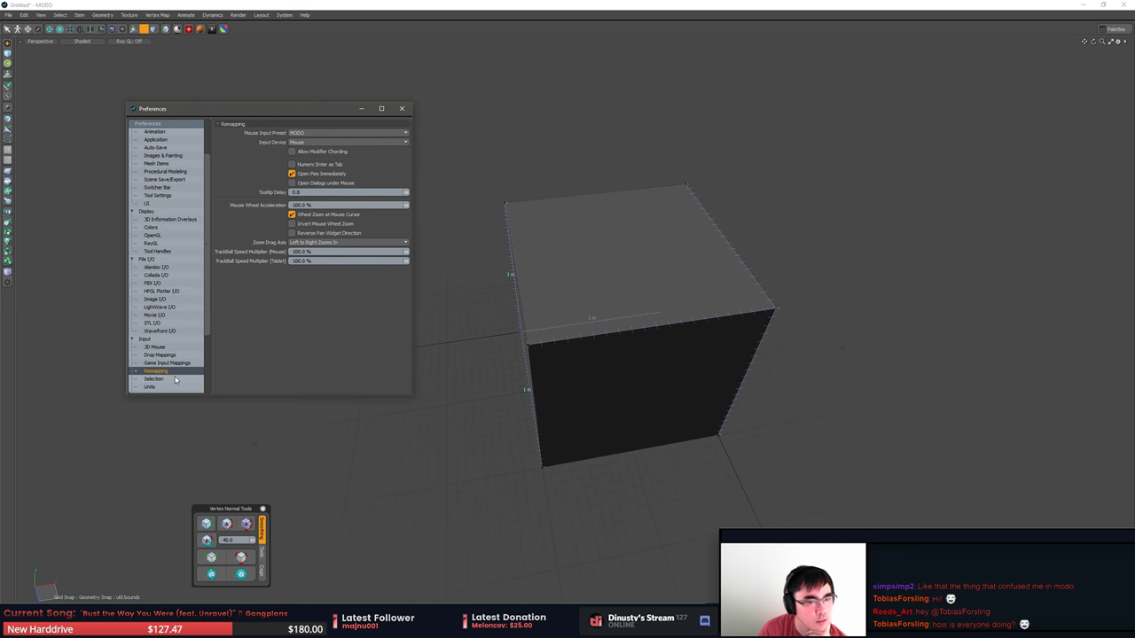
pyautogui.click(174, 380)
pyautogui.click(174, 373)
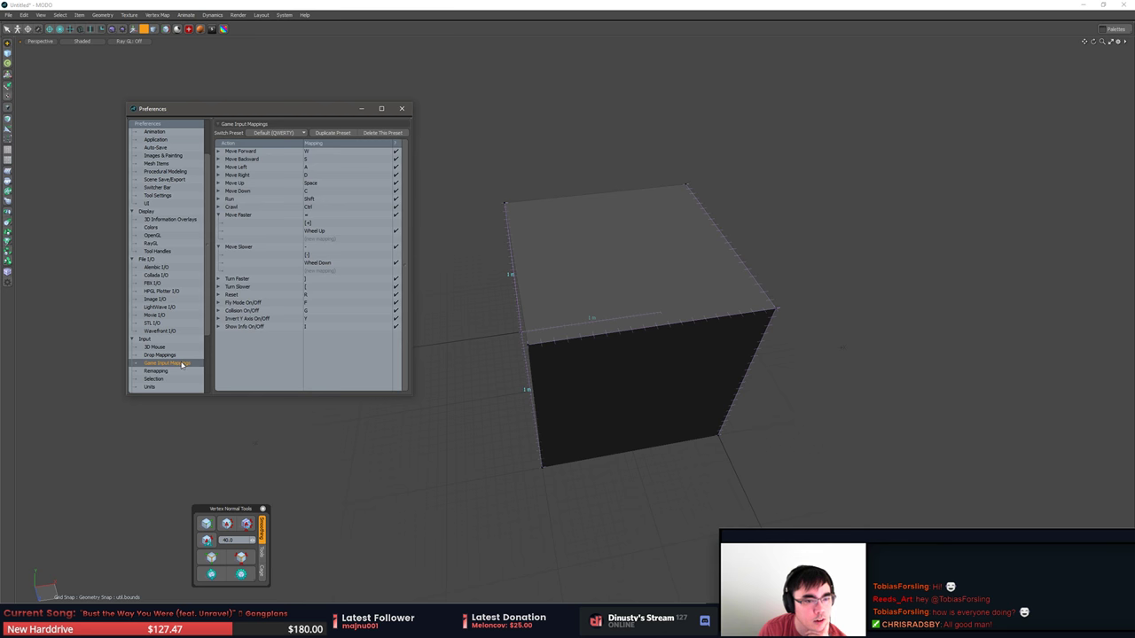
pyautogui.click(169, 355)
pyautogui.scroll(2, 178, 284)
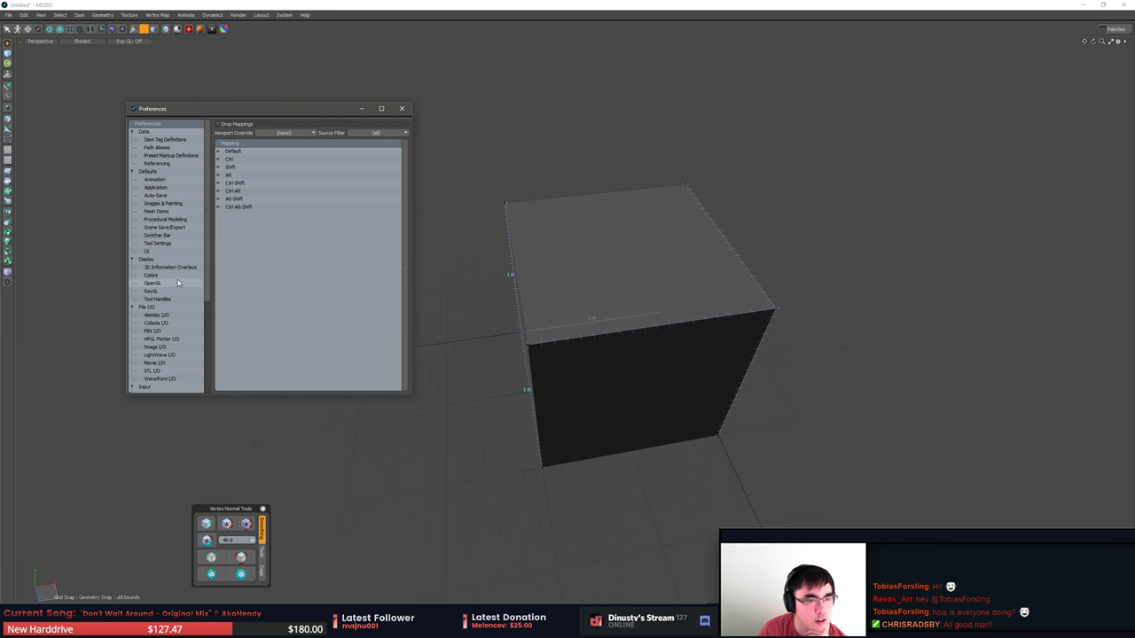
# Examine the Path Aliases and Tool Handles preferences, keeping the Selected Tool Handles draw style at Advanced.
pyautogui.click(173, 163)
pyautogui.click(175, 148)
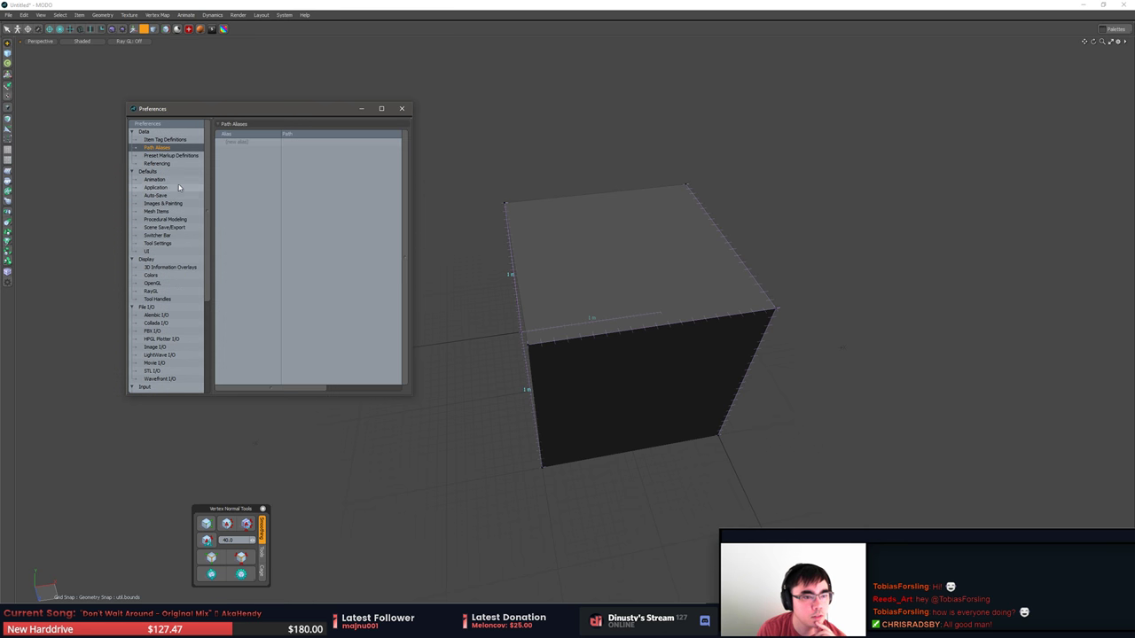
pyautogui.click(178, 300)
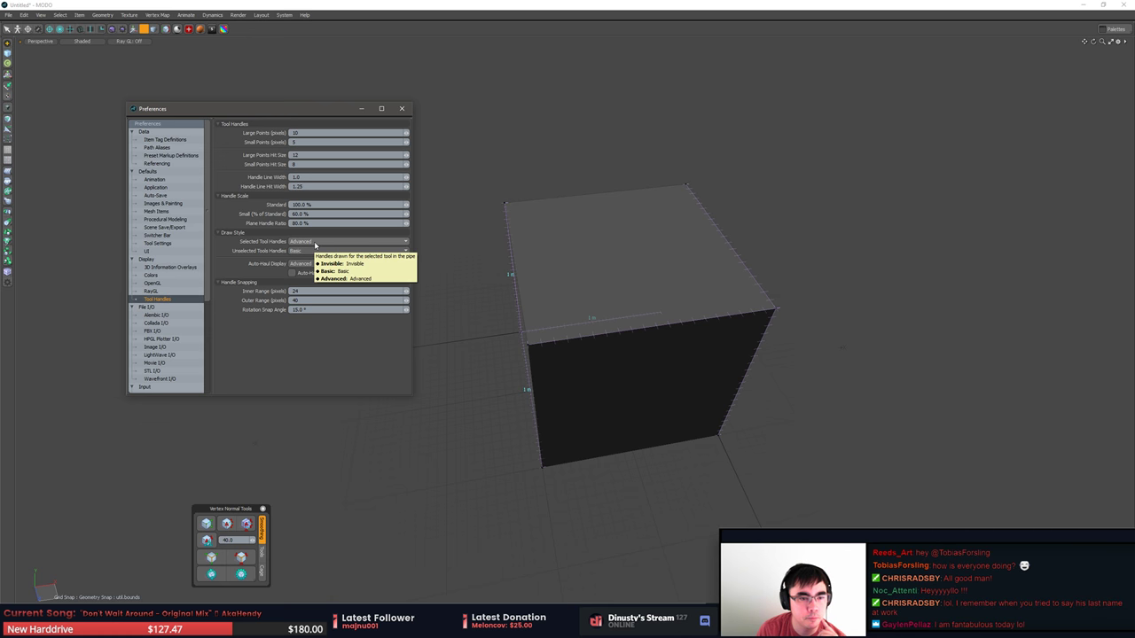
pyautogui.click(315, 242)
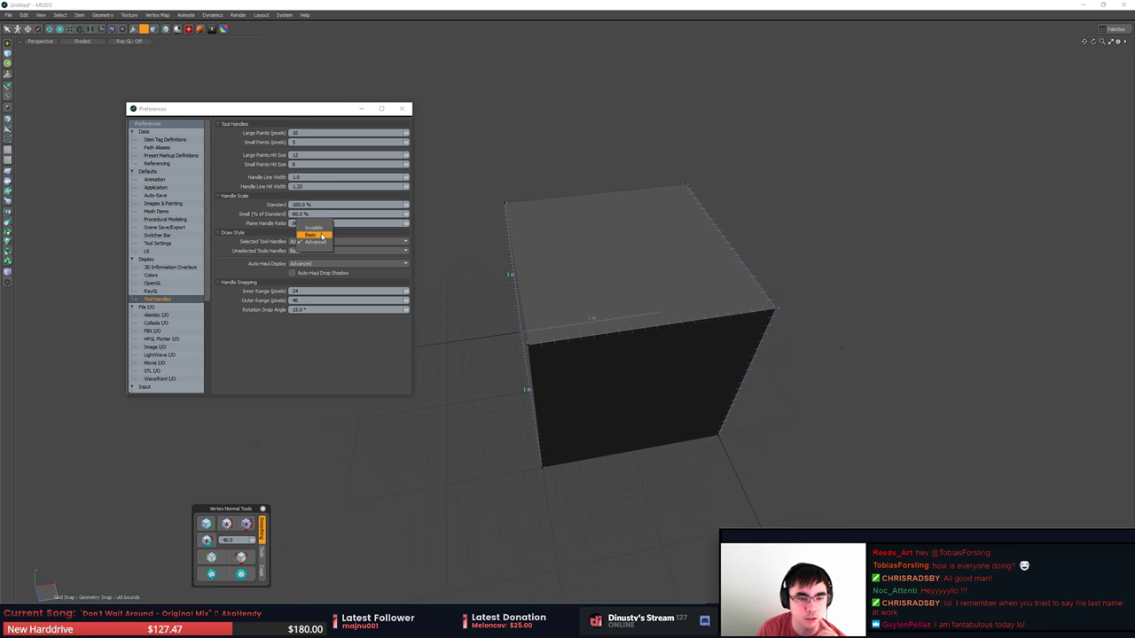
pyautogui.click(322, 243)
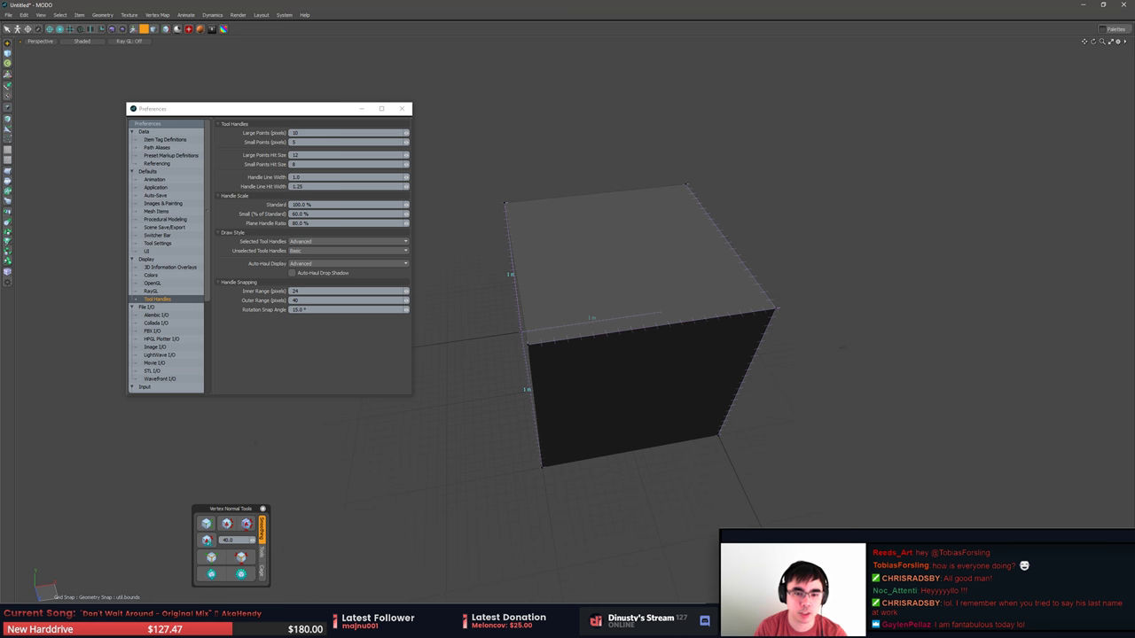
# Try moving one vertical side face of the cube inward along X, and undo the move.
pyautogui.keyDown('alt'); pyautogui.moveTo(606, 297); pyautogui.dragTo(647, 273); pyautogui.keyUp('alt')
pyautogui.press('3')
pyautogui.click(539, 316)
pyautogui.press('w')
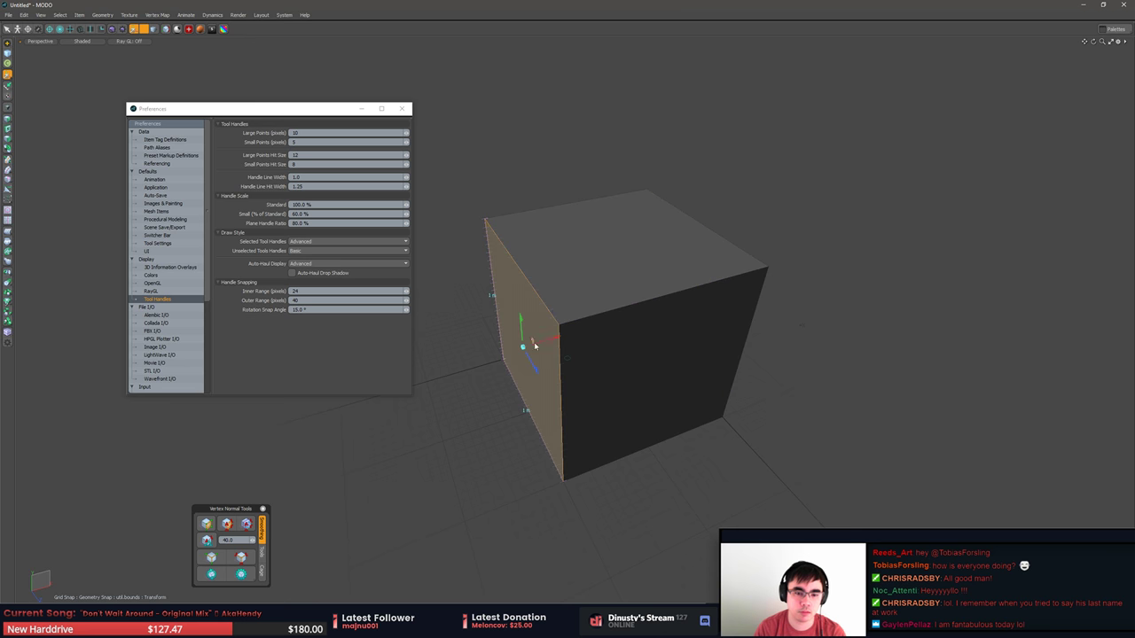
pyautogui.moveTo(546, 345); pyautogui.dragTo(596, 329)
pyautogui.hotkey('ctrl', 'z')
# Bevel the upper edge of that side face with a rounded inset of about 101.5 mm, and close the Preferences window.
pyautogui.press('2')
pyautogui.press('q')
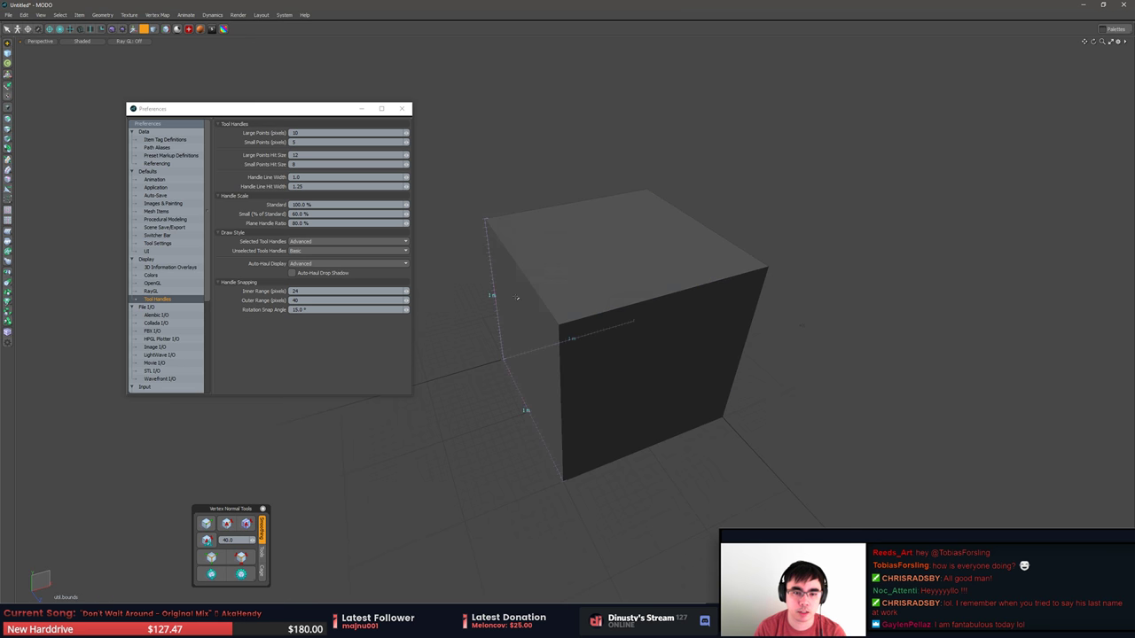
pyautogui.click(522, 270)
pyautogui.press('b')
pyautogui.moveTo(509, 259); pyautogui.dragTo(512, 280)
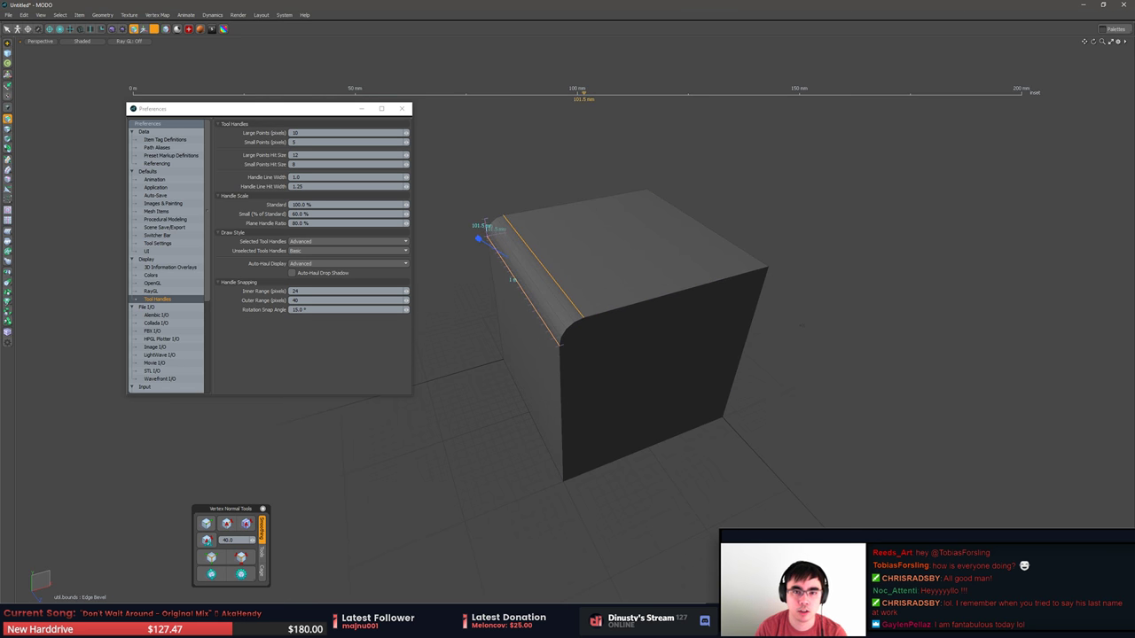
pyautogui.click(401, 108)
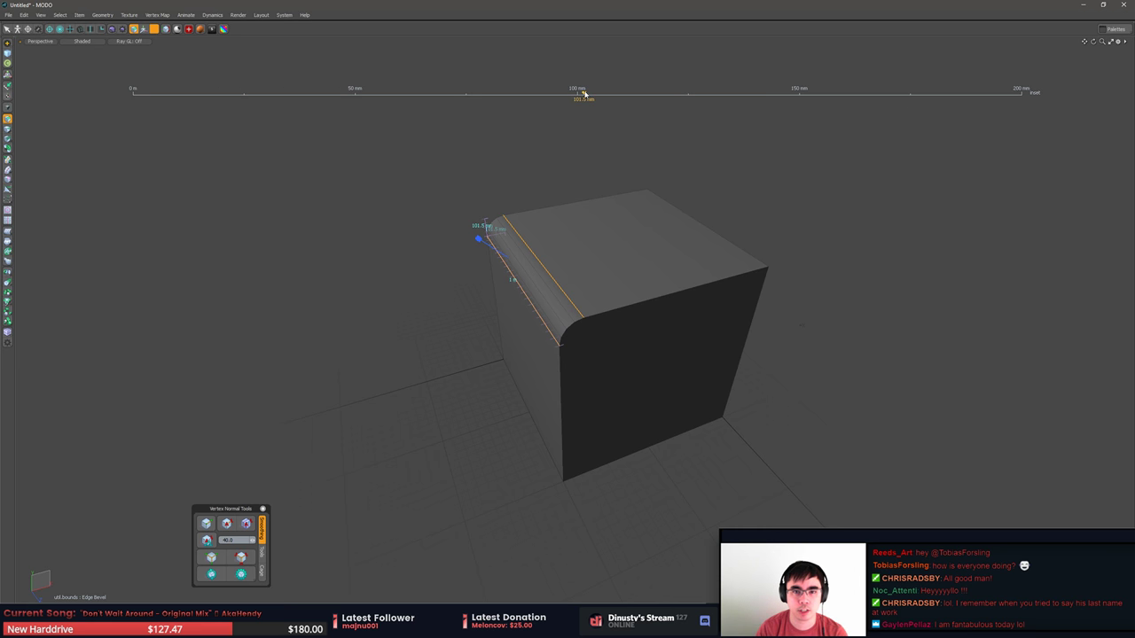
# Try wider edge bevel insets of about 409.5 mm and 365.5 mm on the cube, and undo the bevel.
pyautogui.moveTo(585, 93)
pyautogui.mouseDown()
pyautogui.moveTo(611, 94)
pyautogui.moveTo(510, 94)
pyautogui.moveTo(699, 93)
pyautogui.moveTo(473, 93)
pyautogui.moveTo(762, 93)
pyautogui.moveTo(524, 93)
pyautogui.moveTo(630, 94)
pyautogui.moveTo(532, 93)
pyautogui.moveTo(569, 93)
pyautogui.mouseUp()
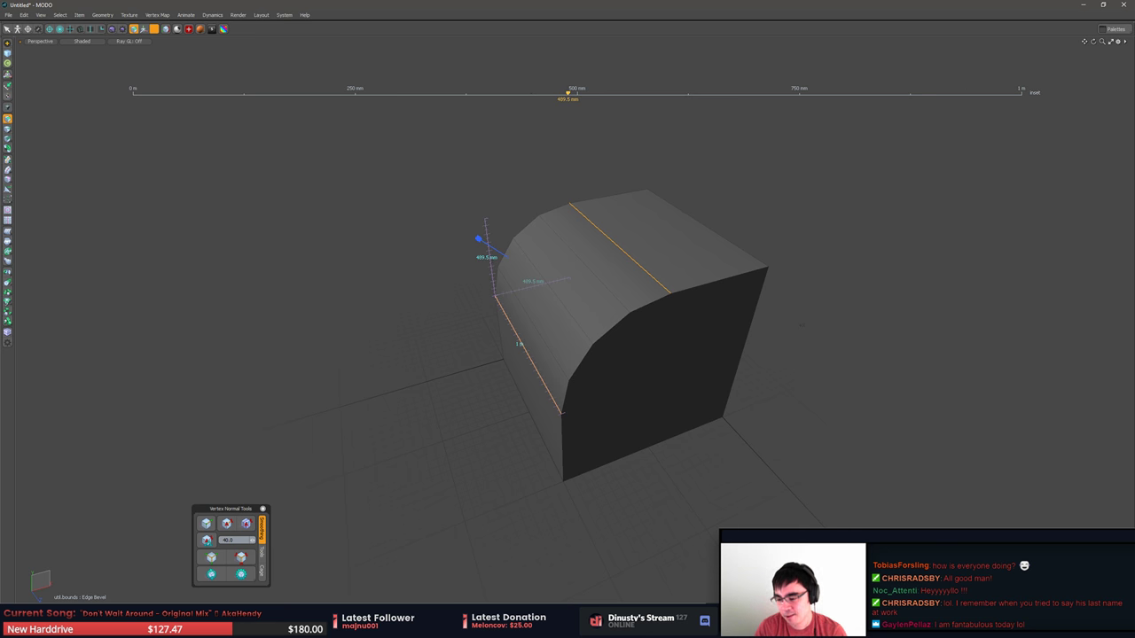
pyautogui.moveTo(802, 324); pyautogui.dragTo(691, 324)
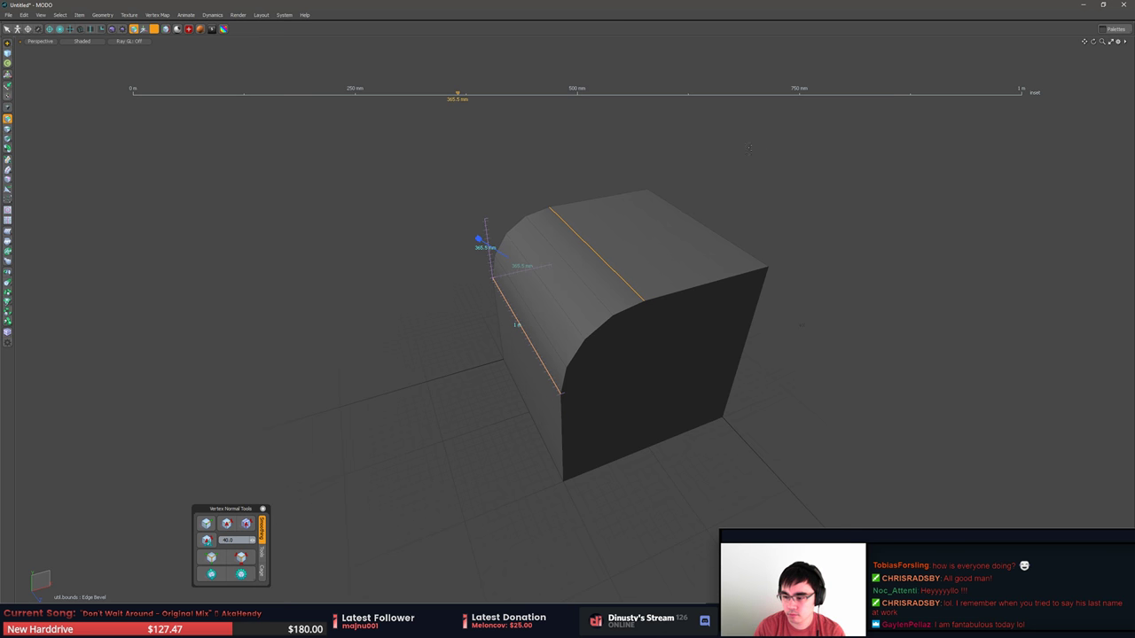
pyautogui.keyDown('alt'); pyautogui.moveTo(674, 177); pyautogui.dragTo(608, 212); pyautogui.keyUp('alt')
pyautogui.moveTo(608, 212); pyautogui.dragTo(713, 306)
pyautogui.press('q')
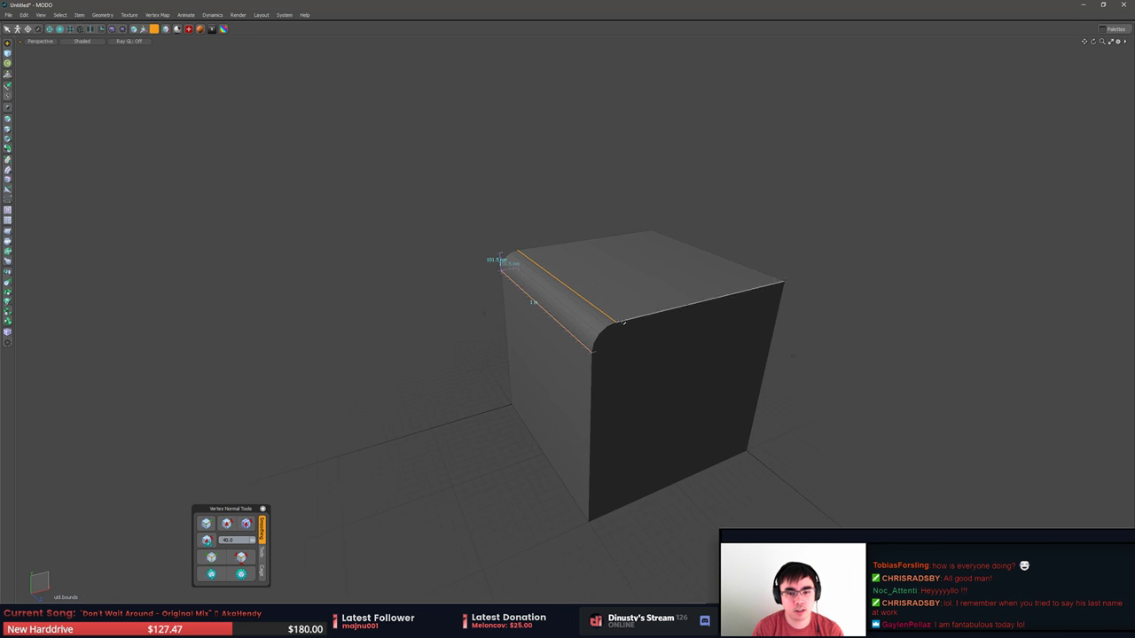
pyautogui.hotkey('ctrl', 'z')
# Inspect the displayed dimensions of the cube's front side face, turn the dimension display off and clear the selection.
pyautogui.click(861, 268)
pyautogui.click(507, 312)
pyautogui.press('3')
pyautogui.click(689, 360)
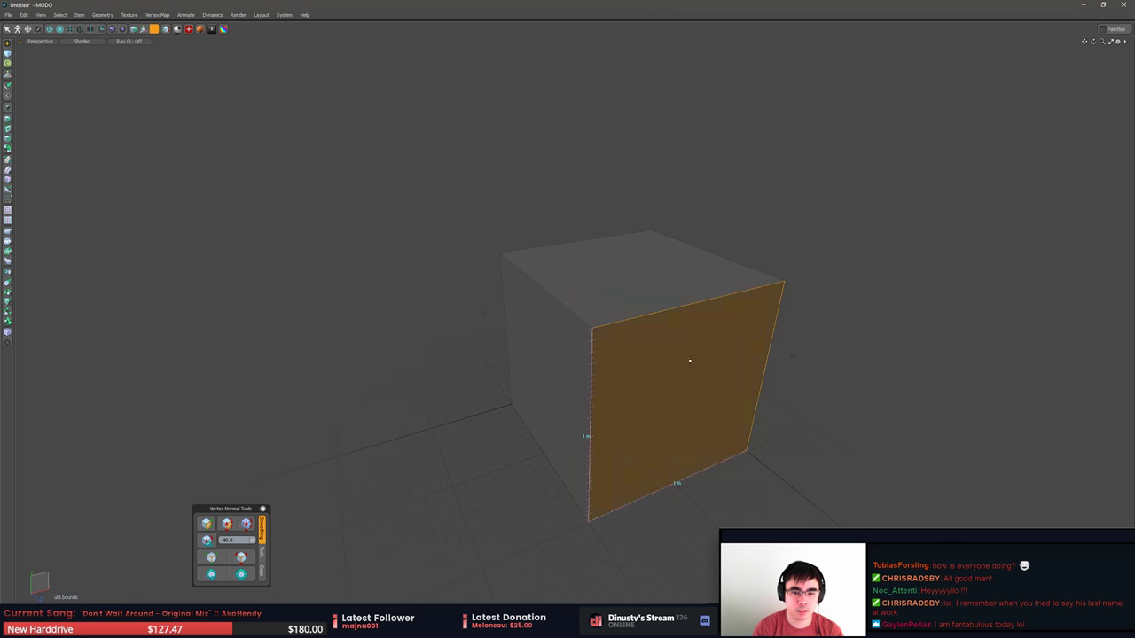
pyautogui.click(842, 273)
pyautogui.click(620, 342)
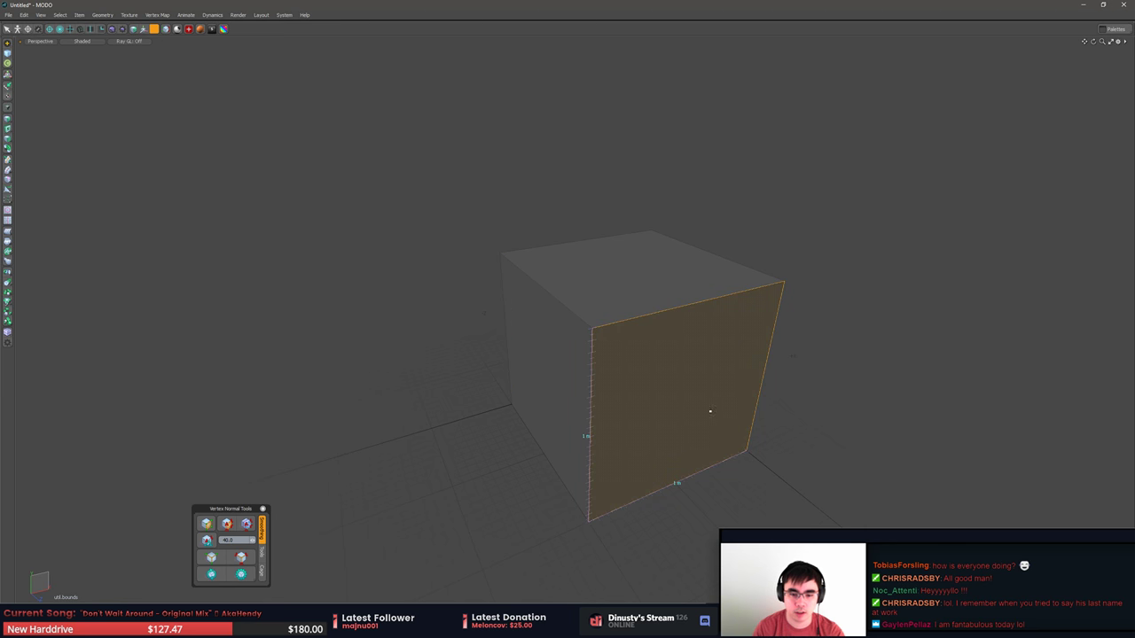
pyautogui.click(860, 402)
pyautogui.keyDown('alt'); pyautogui.keyDown('shift'); pyautogui.moveTo(860, 403); pyautogui.dragTo(841, 362); pyautogui.keyUp('shift'); pyautogui.keyUp('alt')
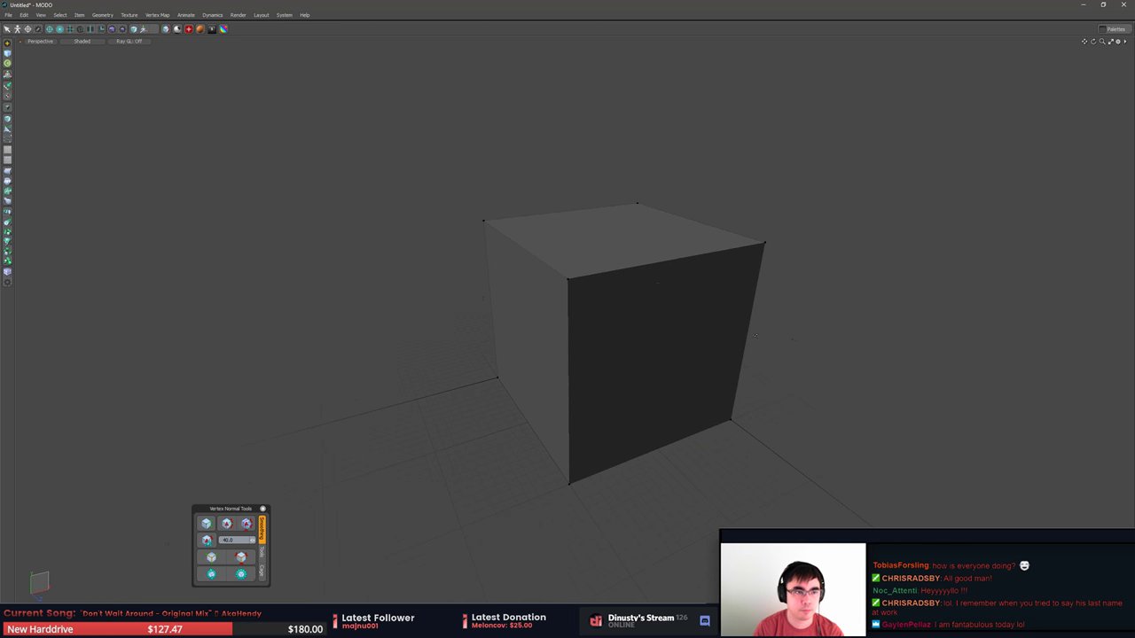
pyautogui.press('2')
pyautogui.click(832, 311)
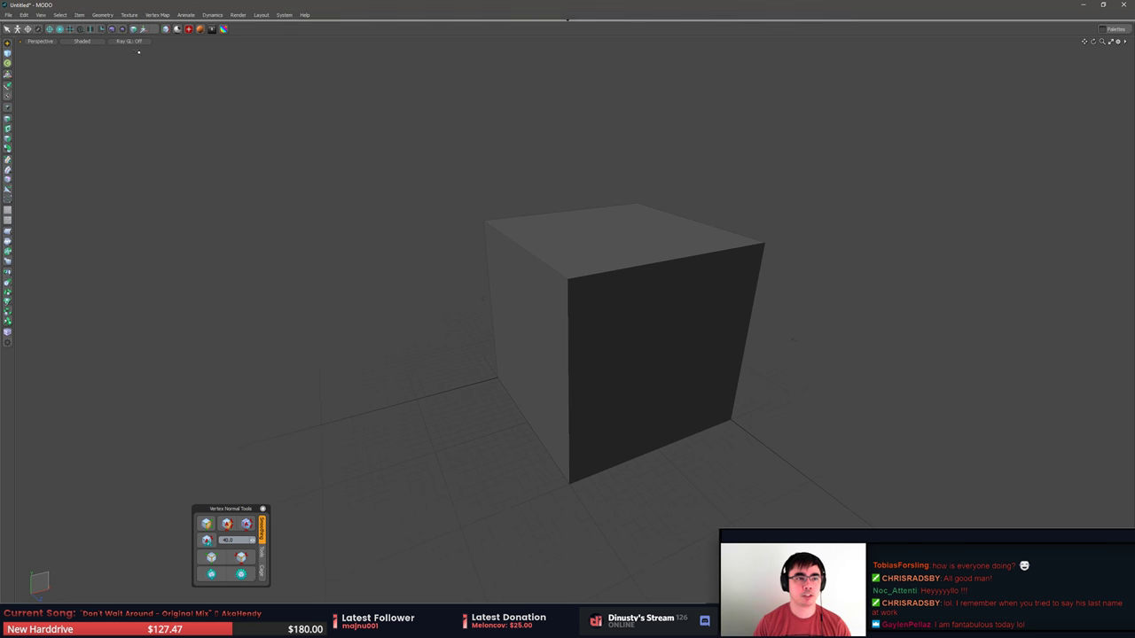
# Measure the diagonal of the cube's top face with the Ruler Tool, snapping its ends to opposite corners.
pyautogui.click(24, 15)
pyautogui.moveTo(70, 150)
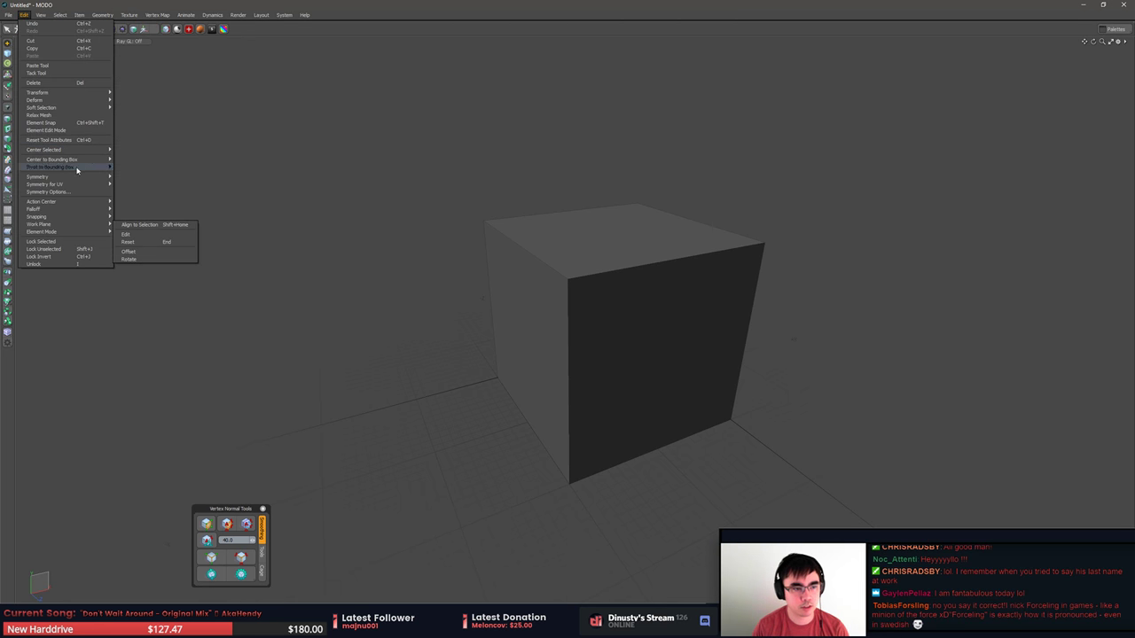
pyautogui.click(41, 15)
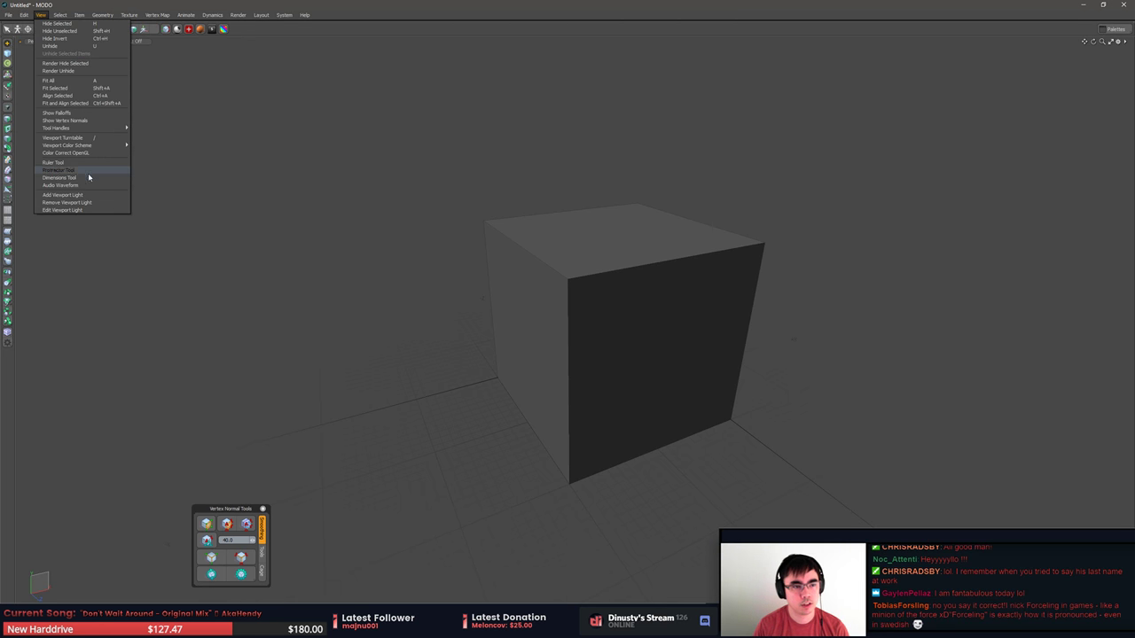
pyautogui.click(71, 163)
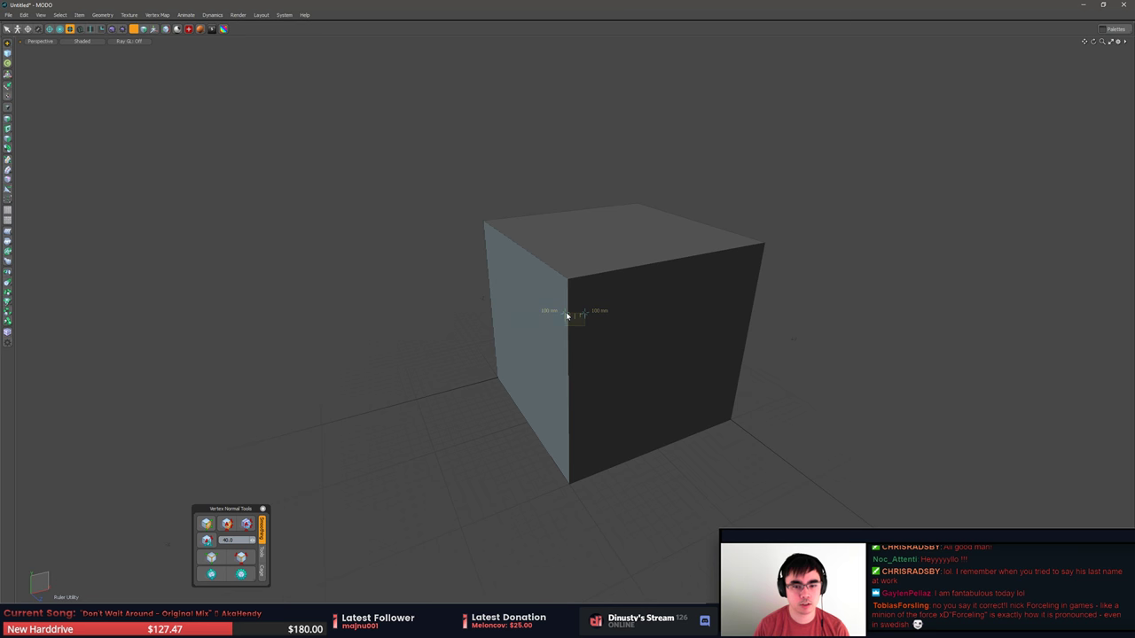
pyautogui.moveTo(568, 316); pyautogui.dragTo(460, 295)
pyautogui.press('x')
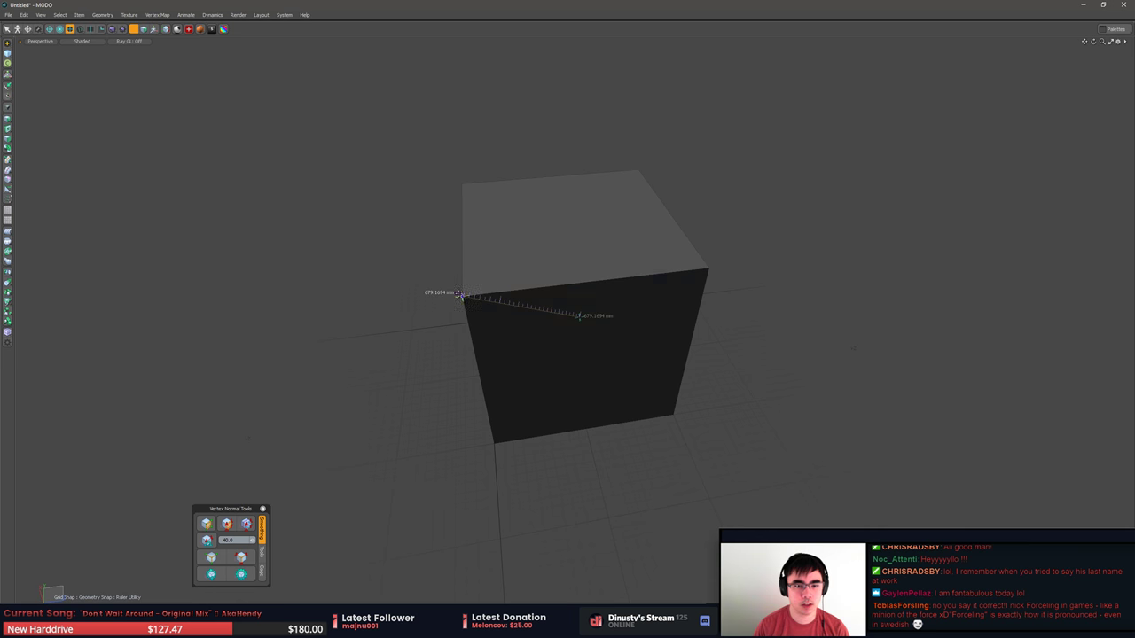
pyautogui.moveTo(579, 317); pyautogui.dragTo(759, 287)
pyautogui.hotkey('ctrl', 'z')
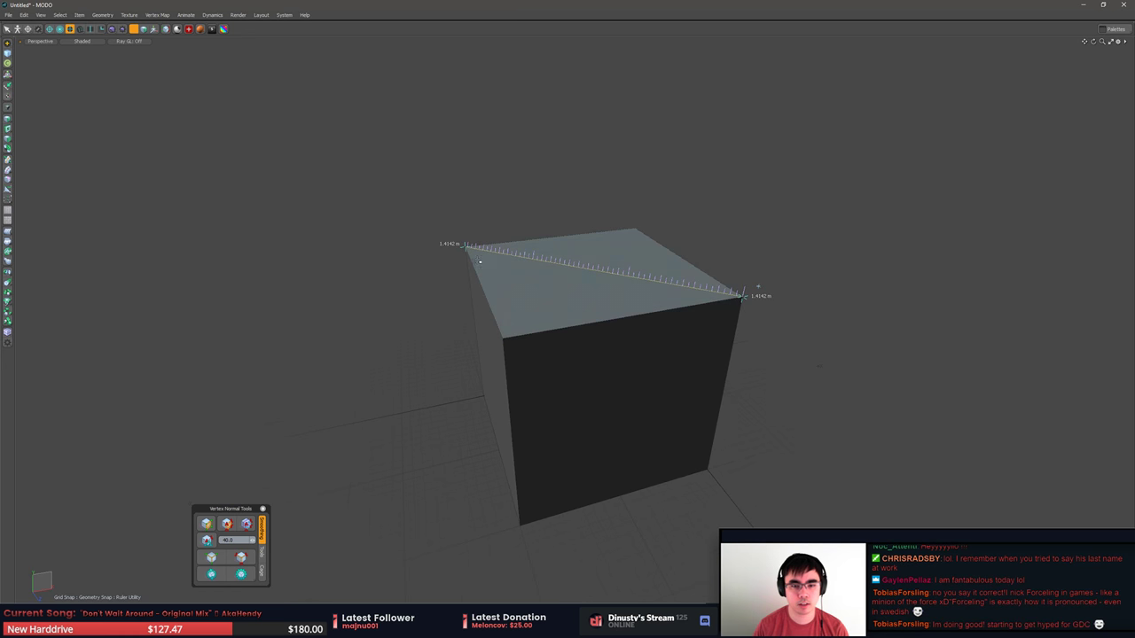
pyautogui.press('space')
pyautogui.press('space')
# Move the cube's side face outward about 324 mm along X and show the move tool's properties beside the cube.
pyautogui.keyDown('alt'); pyautogui.moveTo(799, 327); pyautogui.dragTo(849, 311); pyautogui.keyUp('alt')
pyautogui.click(626, 320)
pyautogui.keyDown('alt'); pyautogui.moveTo(678, 315); pyautogui.dragTo(662, 314); pyautogui.keyUp('alt')
pyautogui.press('w')
pyautogui.keyDown('alt'); pyautogui.moveTo(543, 312); pyautogui.dragTo(559, 311); pyautogui.keyUp('alt')
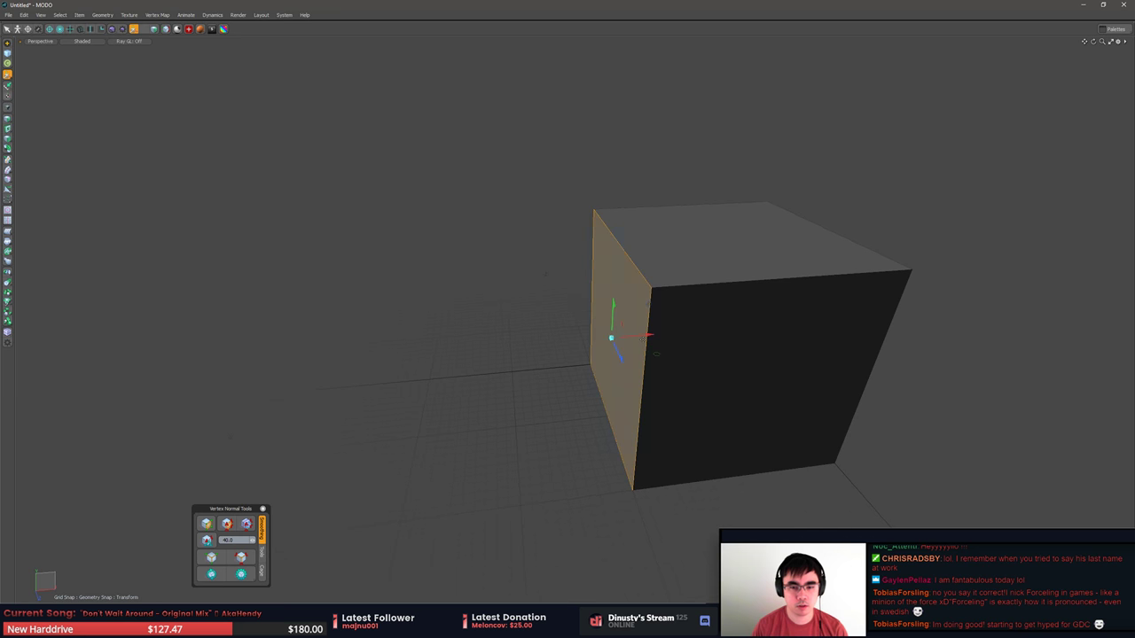
pyautogui.moveTo(648, 334); pyautogui.dragTo(585, 340)
pyautogui.press('k')
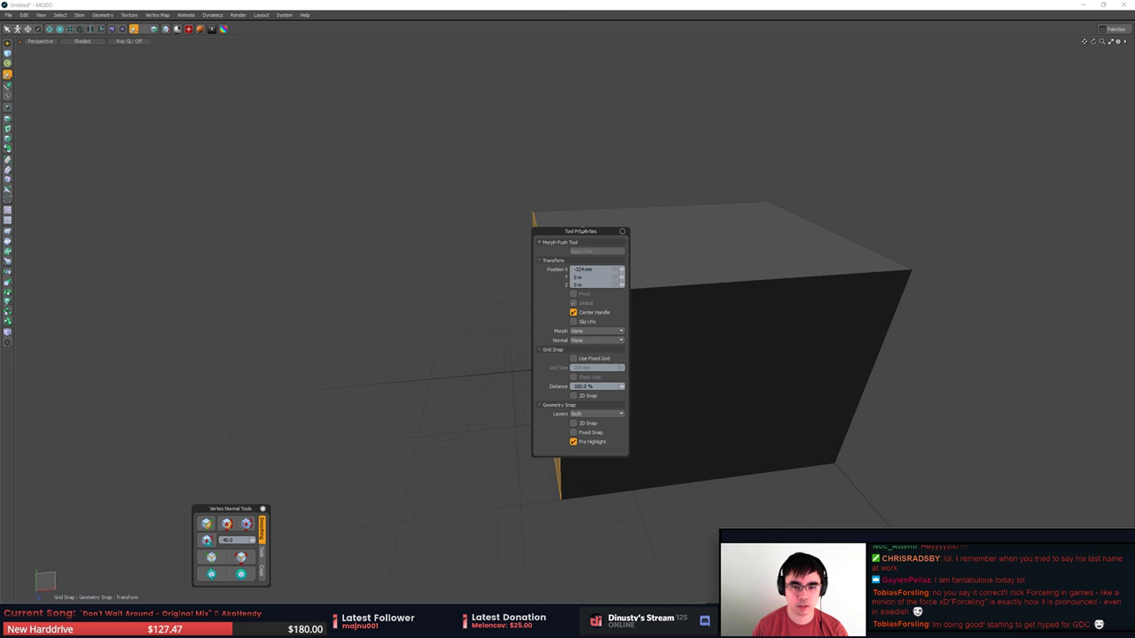
pyautogui.moveTo(581, 230); pyautogui.dragTo(303, 149)
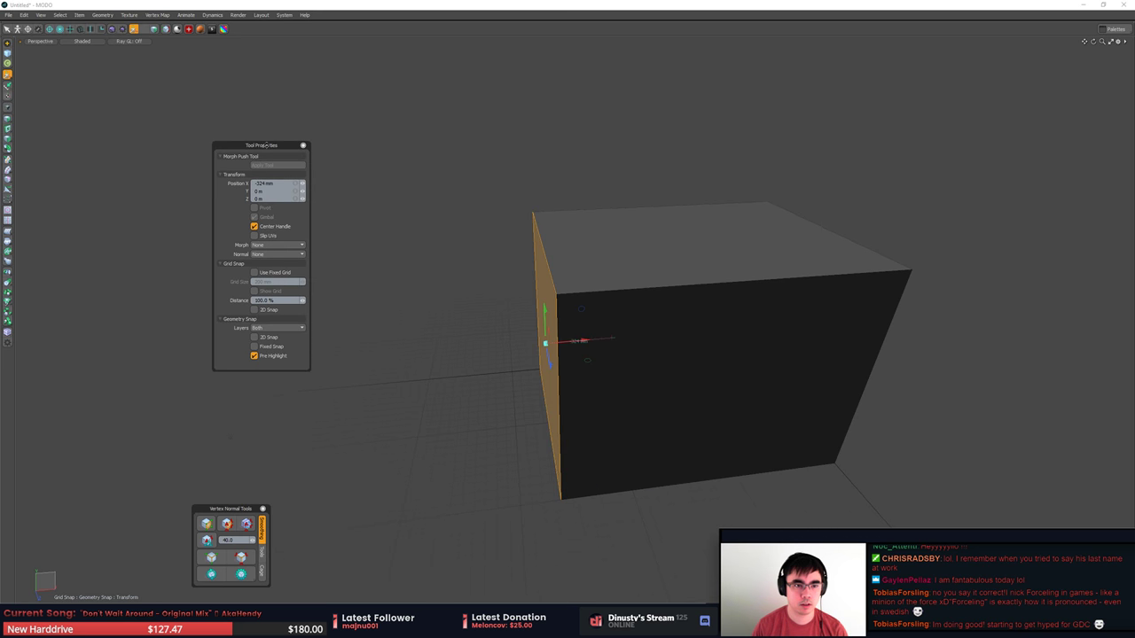
# Undo the side face's last move, try moving it about 574 mm outward along X, and undo that too.
pyautogui.moveTo(529, 358)
pyautogui.keyDown('alt'); pyautogui.mouseDown()
pyautogui.moveTo(568, 347)
pyautogui.moveTo(457, 364)
pyautogui.moveTo(696, 334)
pyautogui.moveTo(509, 358)
pyautogui.mouseUp(); pyautogui.keyUp('alt')
pyautogui.hotkey('ctrl', 'z')
pyautogui.hotkey('ctrl', 'z')
pyautogui.press('w')
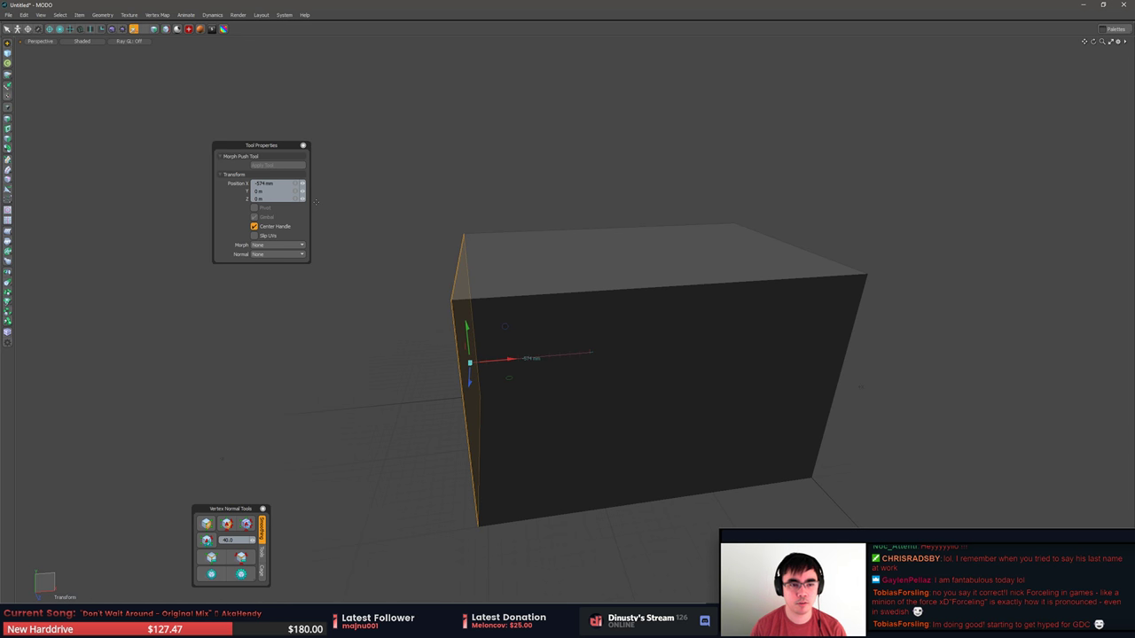
pyautogui.hotkey('ctrl', 'z')
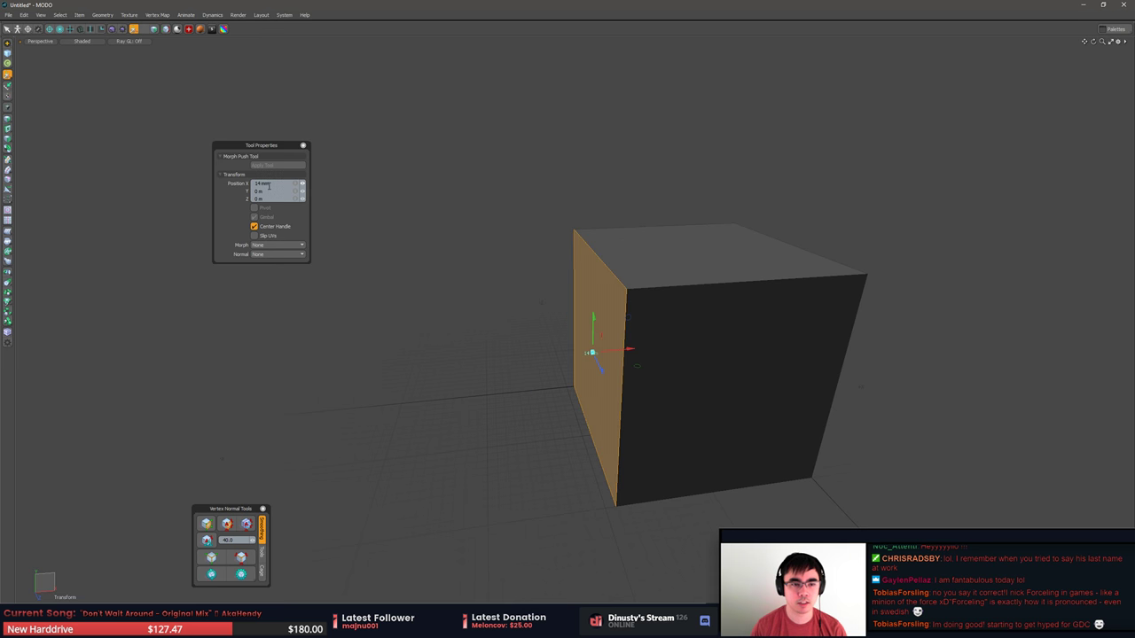
# Move the cube's side face outward along X with a Position X of -1ft 12inch.
pyautogui.click(269, 184)
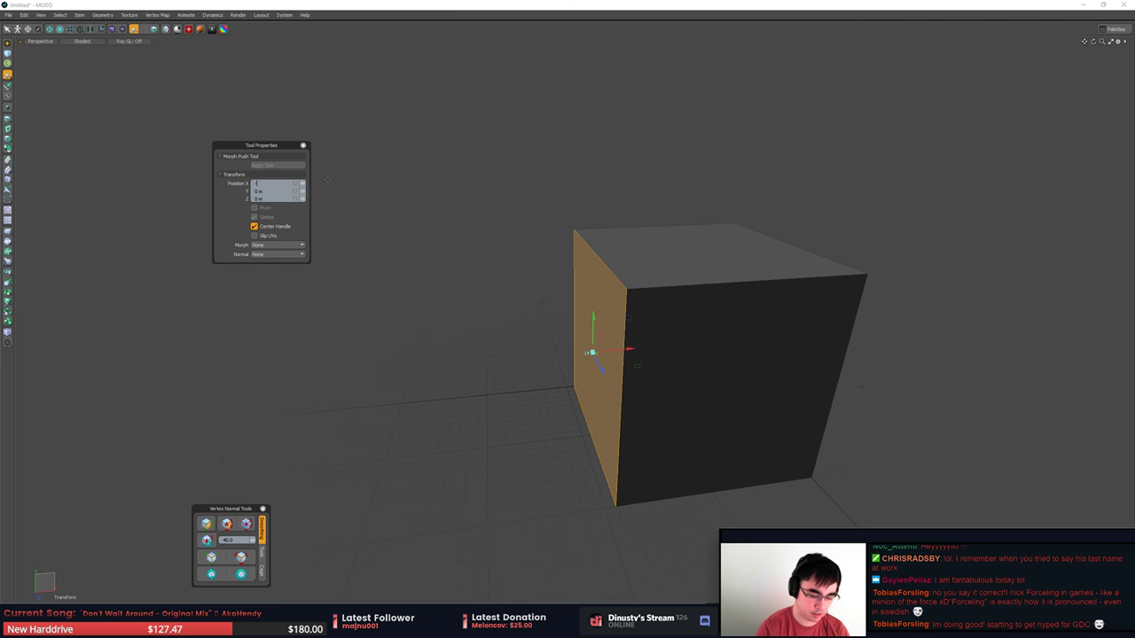
pyautogui.write('-1ft 12in')
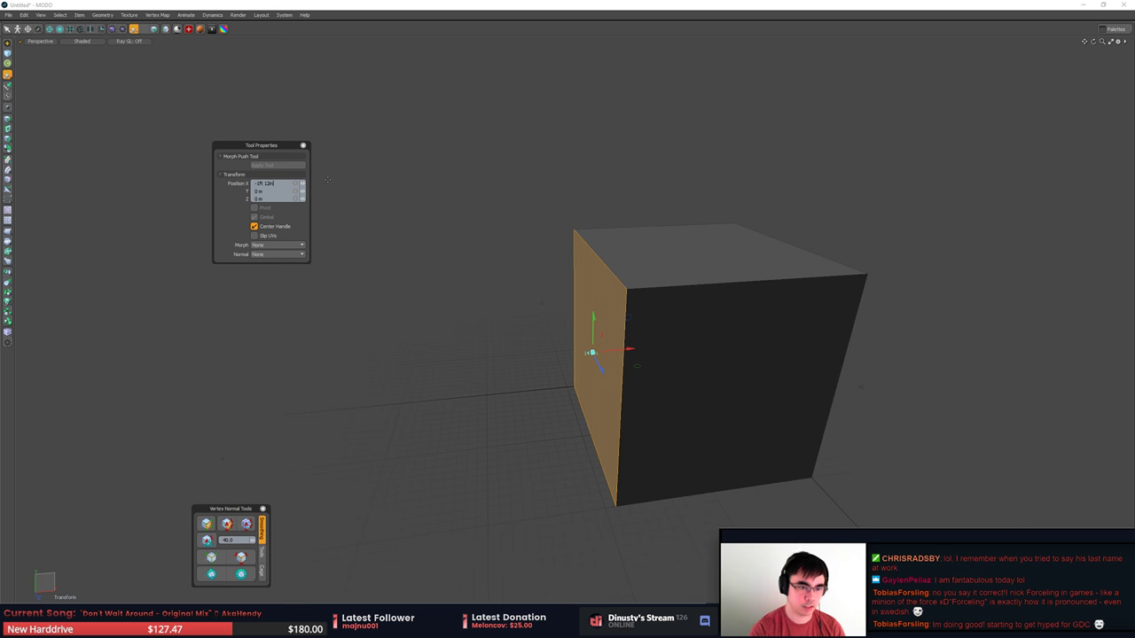
pyautogui.write('ch')
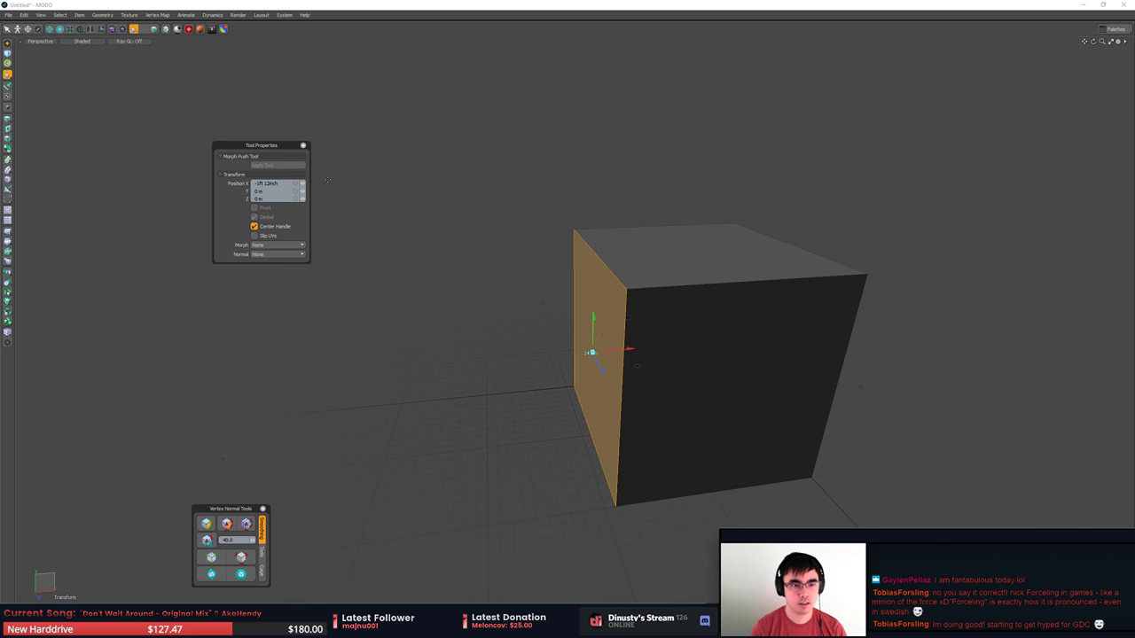
pyautogui.press('Return')
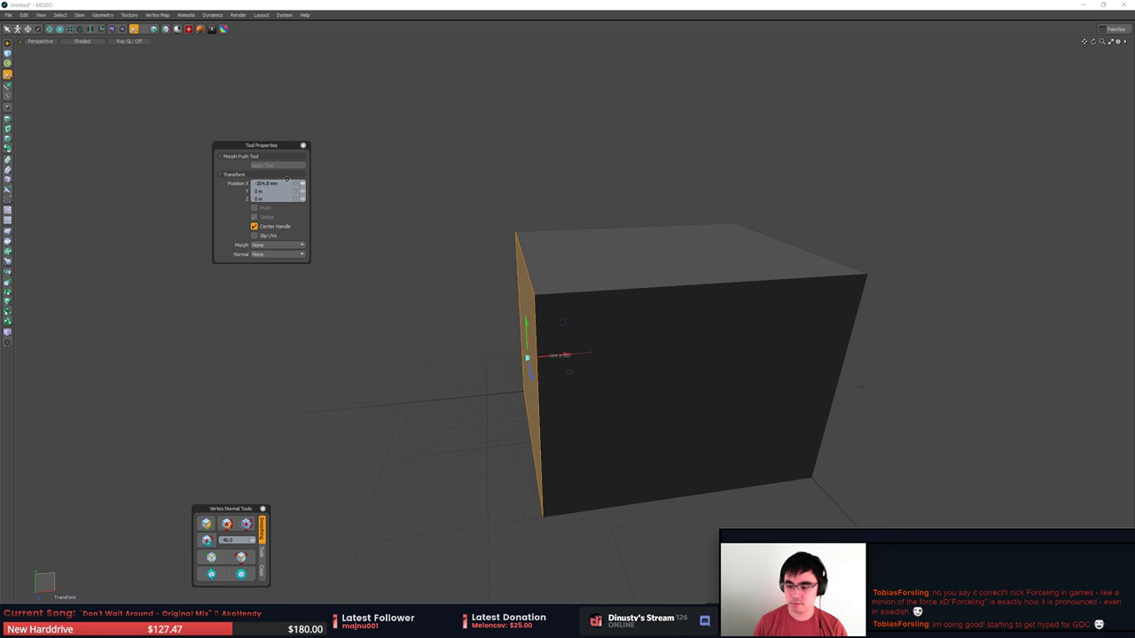
# Try moving the cube's side face along X with grid snapping from a far zoomed-out view, and drop the move tool.
pyautogui.keyDown('alt'); pyautogui.moveTo(373, 292); pyautogui.dragTo(465, 296); pyautogui.keyUp('alt')
pyautogui.keyDown('alt'); pyautogui.moveTo(494, 225); pyautogui.dragTo(697, 313); pyautogui.keyUp('alt')
pyautogui.press('space')
pyautogui.keyDown('ctrl'); pyautogui.keyDown('alt'); pyautogui.moveTo(696, 313); pyautogui.dragTo(527, 383); pyautogui.keyUp('alt'); pyautogui.keyUp('ctrl')
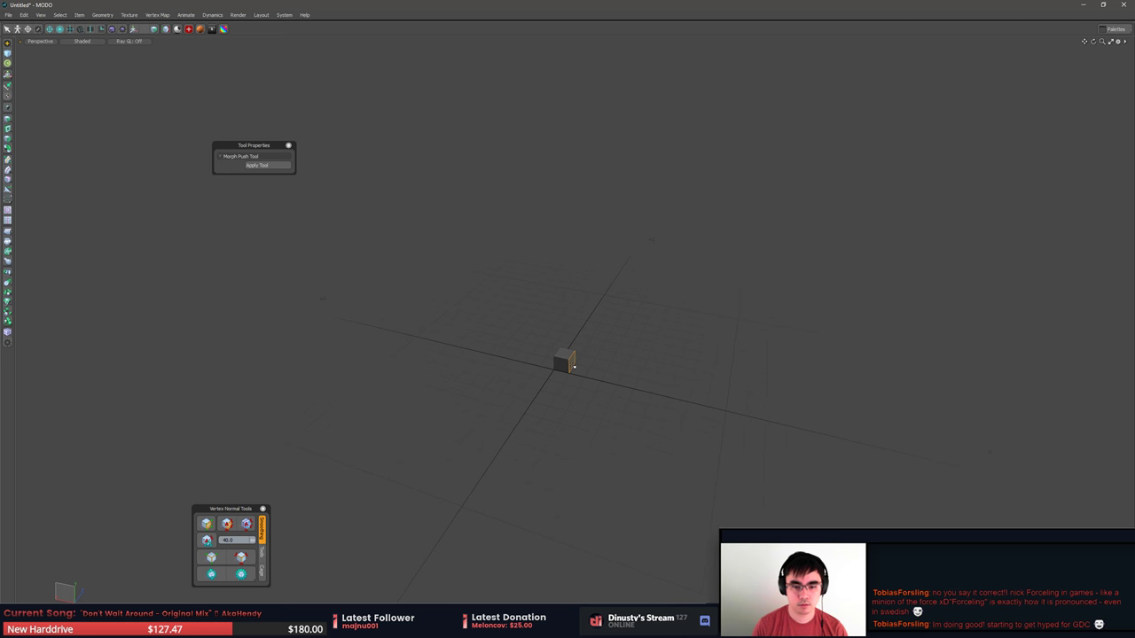
pyautogui.press('w')
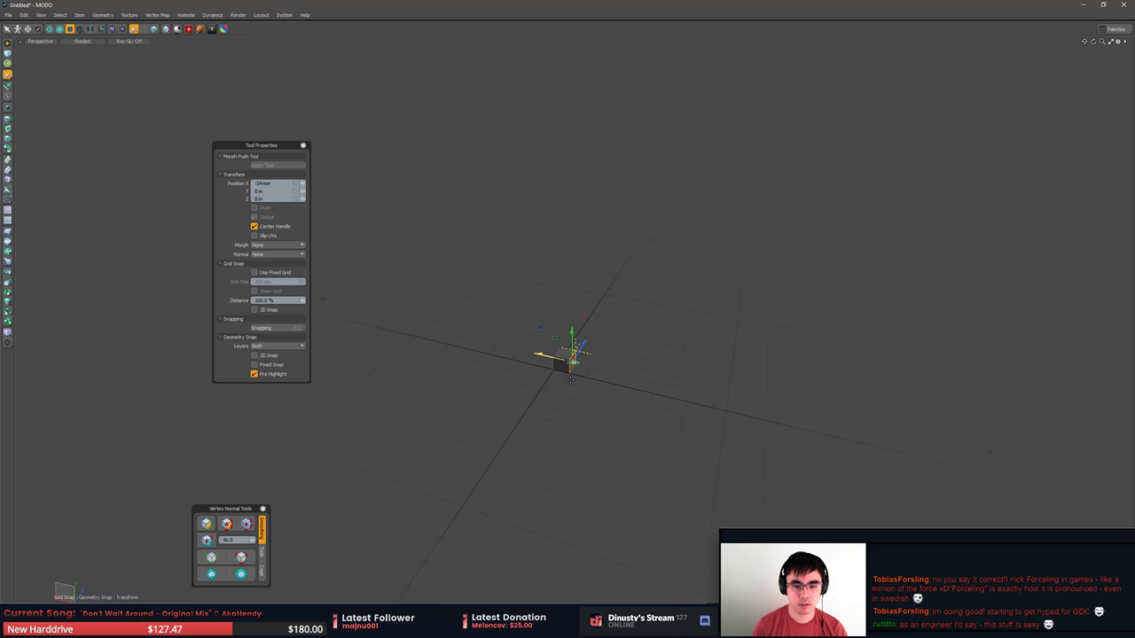
pyautogui.moveTo(570, 380); pyautogui.dragTo(648, 378)
pyautogui.press('q')
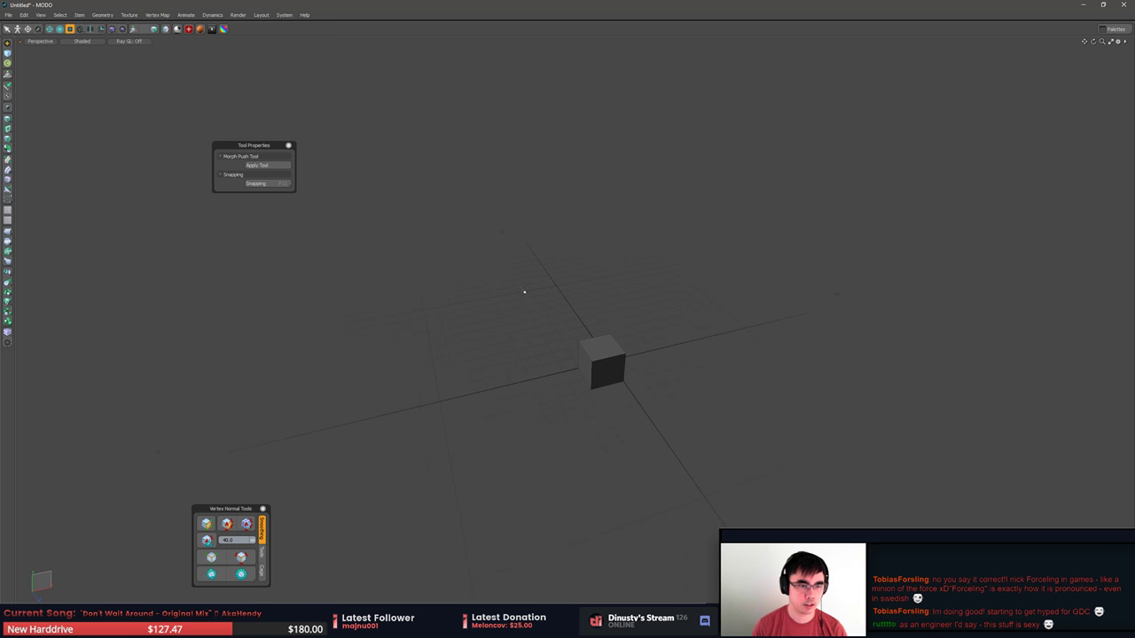
# Switch the workspace to the Model layout.
pyautogui.hotkey('ctrl', 'space')
pyautogui.hotkey('ctrl', 'Tab')
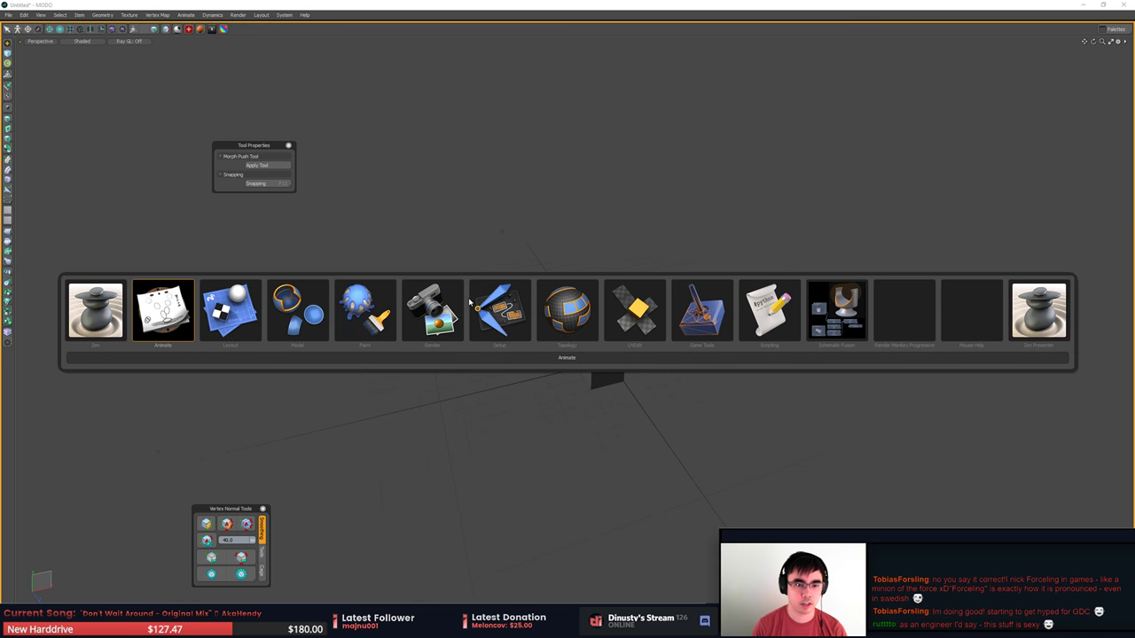
pyautogui.click(308, 324)
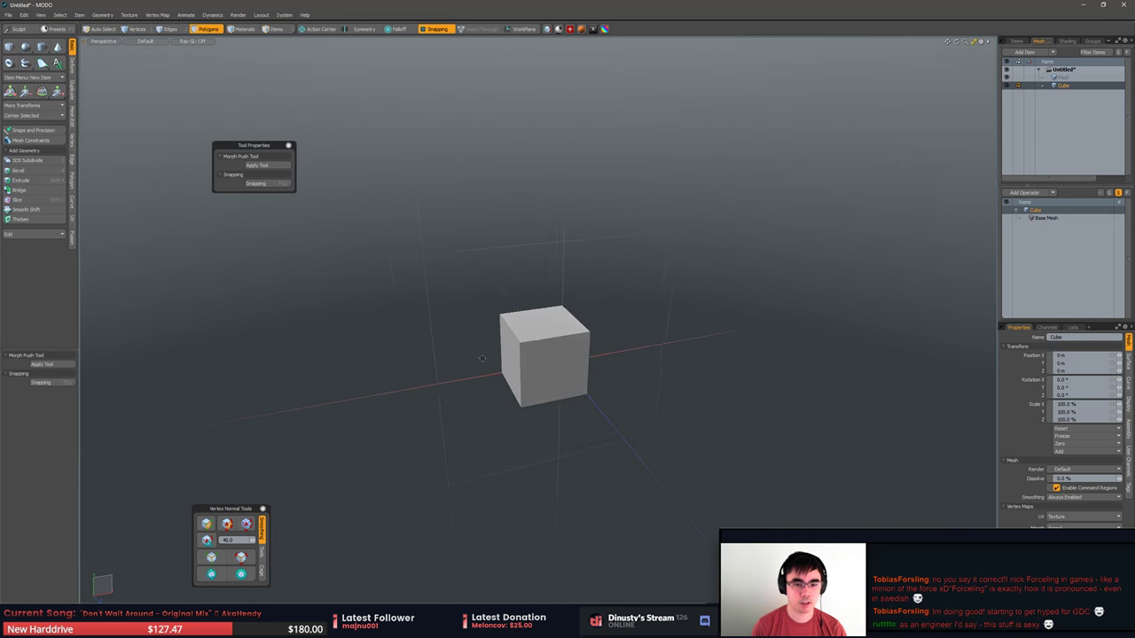
pyautogui.keyDown('alt'); pyautogui.moveTo(482, 358); pyautogui.dragTo(543, 376); pyautogui.keyUp('alt')
pyautogui.doubleClick(539, 371)
pyautogui.keyDown('alt'); pyautogui.keyDown('shift'); pyautogui.moveTo(612, 344); pyautogui.dragTo(658, 362); pyautogui.keyUp('shift'); pyautogui.keyUp('alt')
pyautogui.click(706, 339)
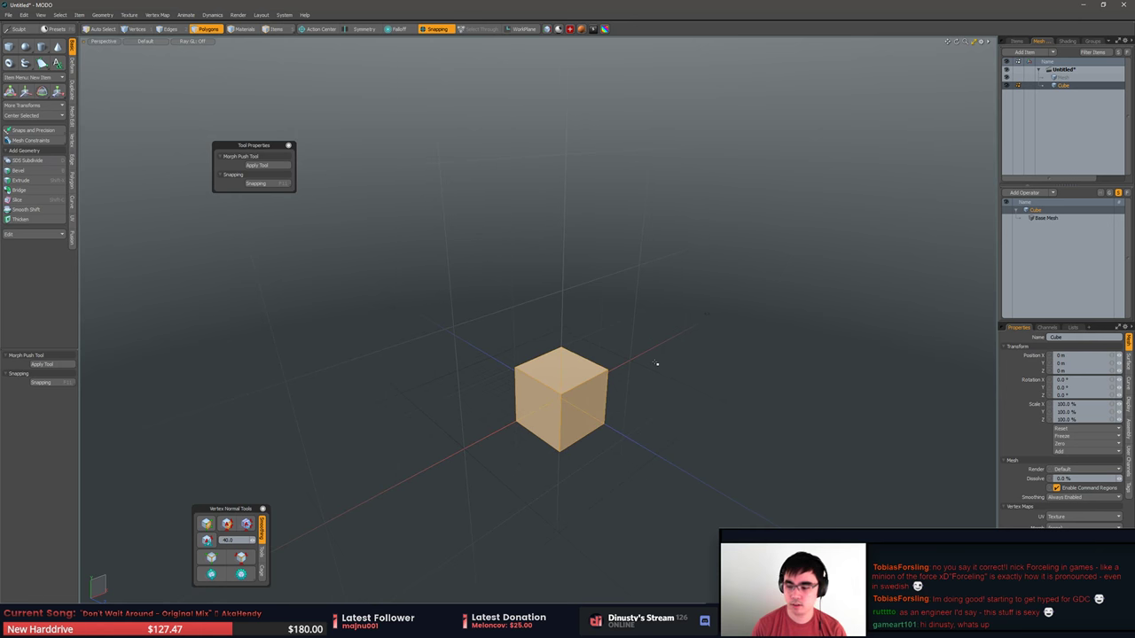
pyautogui.click(658, 362)
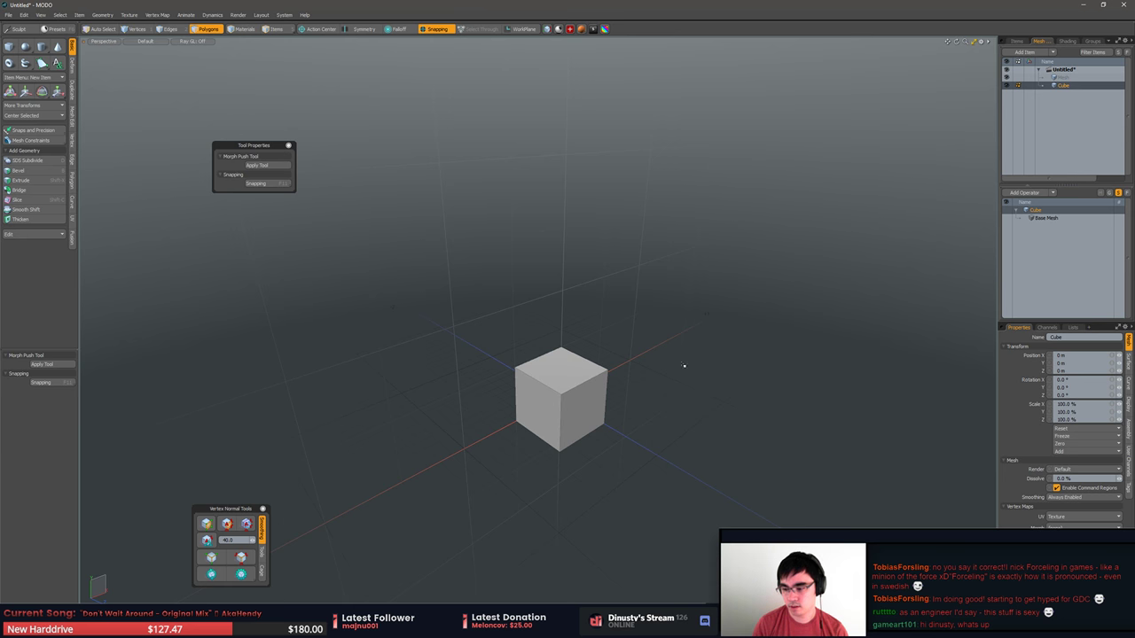
pyautogui.keyDown('alt'); pyautogui.keyDown('shift'); pyautogui.moveTo(660, 392); pyautogui.dragTo(663, 405); pyautogui.keyUp('shift'); pyautogui.keyUp('alt')
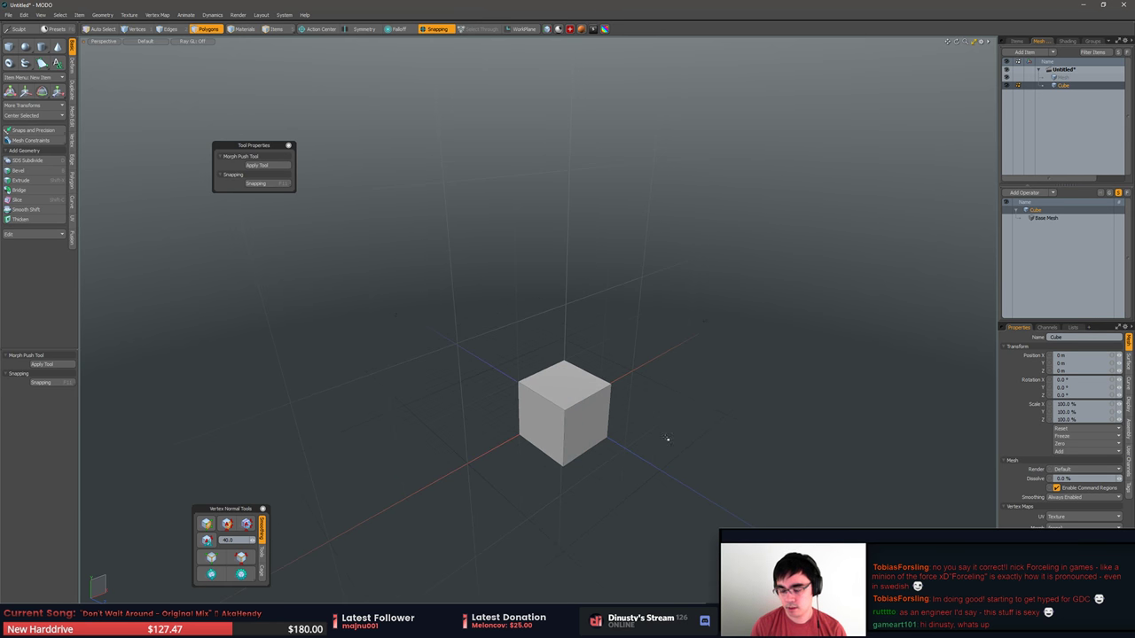
pyautogui.keyDown('alt'); pyautogui.keyDown('shift'); pyautogui.moveTo(563, 400); pyautogui.dragTo(565, 394); pyautogui.keyUp('shift'); pyautogui.keyUp('alt')
pyautogui.doubleClick(564, 394)
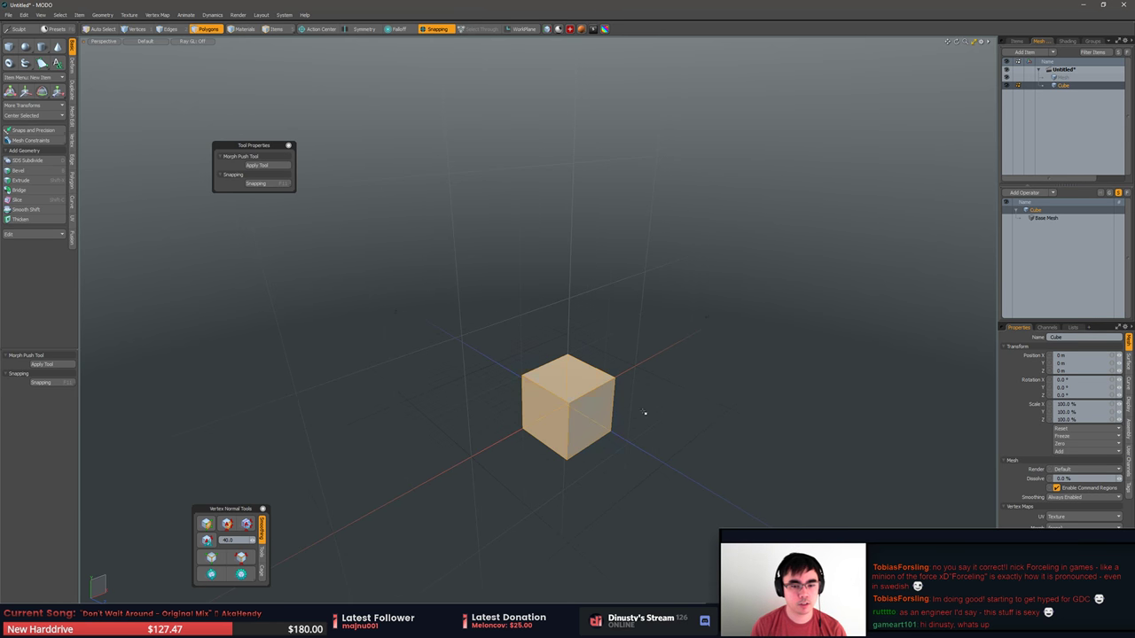
pyautogui.click(501, 364)
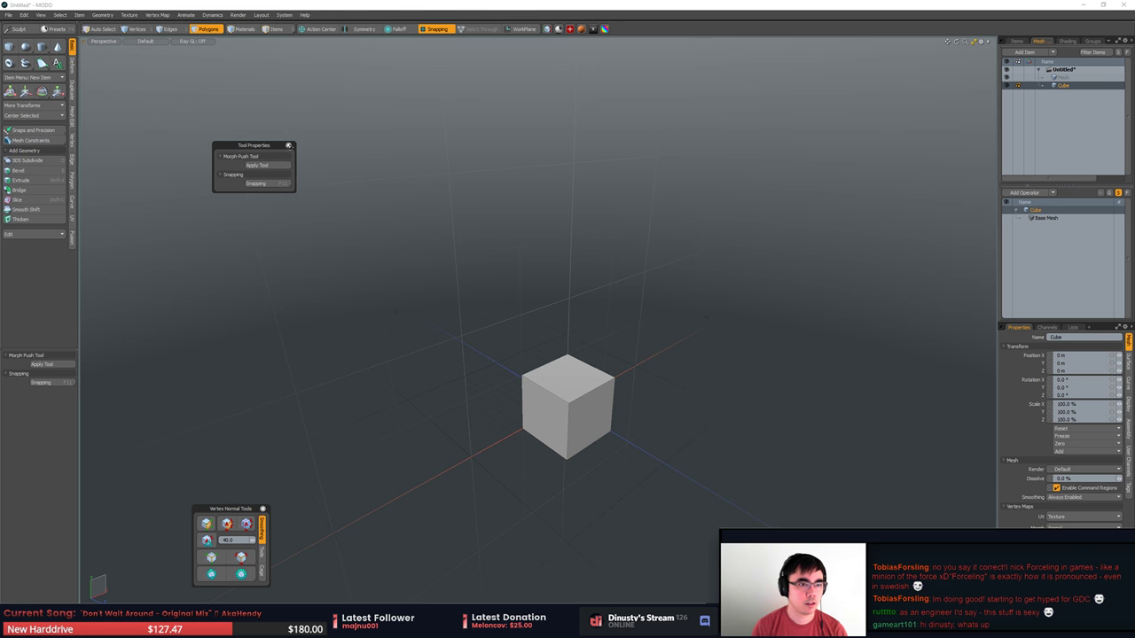
# Close the floating tool properties, open the Absolute scaling dialog and place it clear of the cube.
pyautogui.click(289, 145)
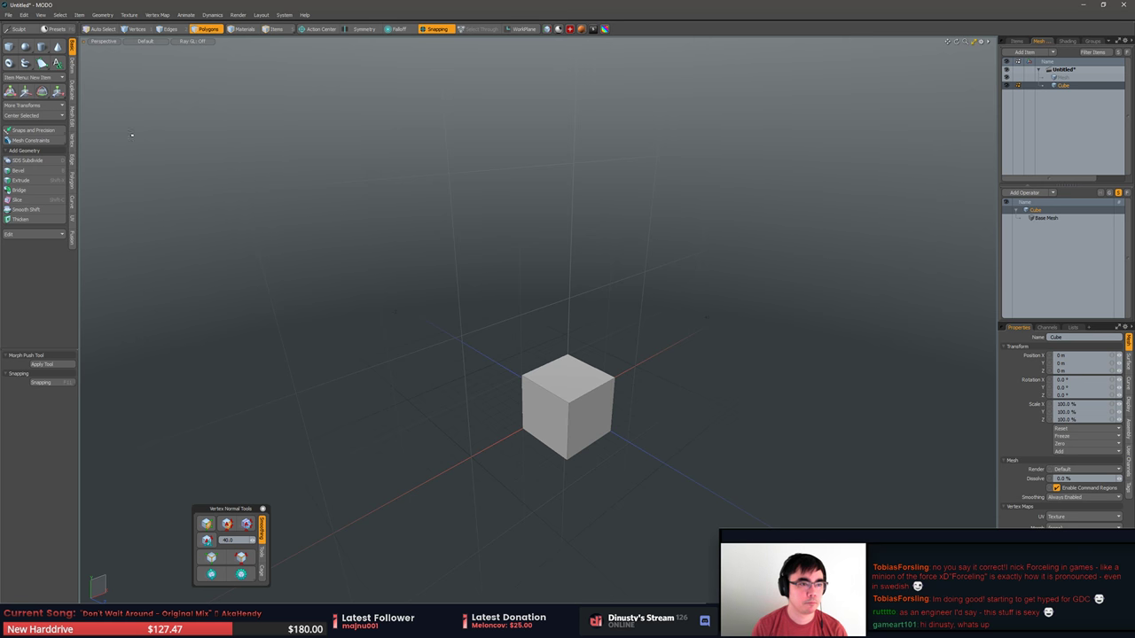
pyautogui.click(44, 132)
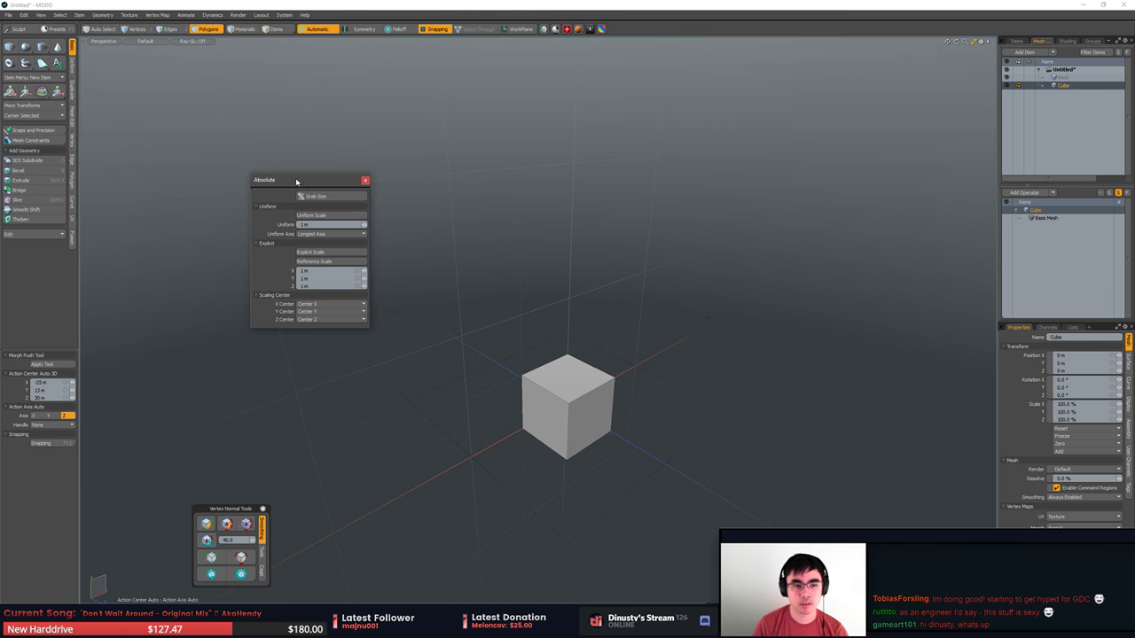
pyautogui.moveTo(296, 182); pyautogui.dragTo(257, 150)
# Place a copy of the cube farther along the X axis, clear of the first cube.
pyautogui.keyDown('alt'); pyautogui.moveTo(505, 386); pyautogui.dragTo(750, 360); pyautogui.keyUp('alt')
pyautogui.press('w')
pyautogui.press('Escape')
pyautogui.press('Escape')
# Stretch the second cube about 1.14 m along Z by its side face and raise its top face about 1.04 m.
pyautogui.click(686, 326)
pyautogui.press('w')
pyautogui.hotkey('ctrl', 'z')
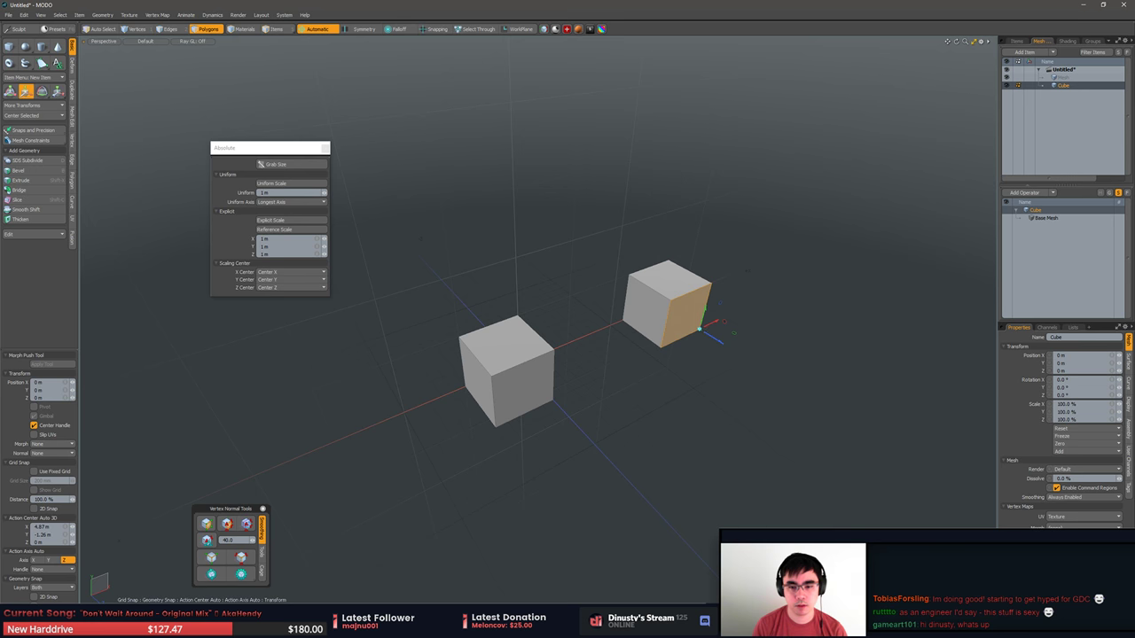
pyautogui.moveTo(701, 329); pyautogui.dragTo(761, 332)
pyautogui.click(701, 275)
pyautogui.moveTo(715, 276); pyautogui.dragTo(718, 216)
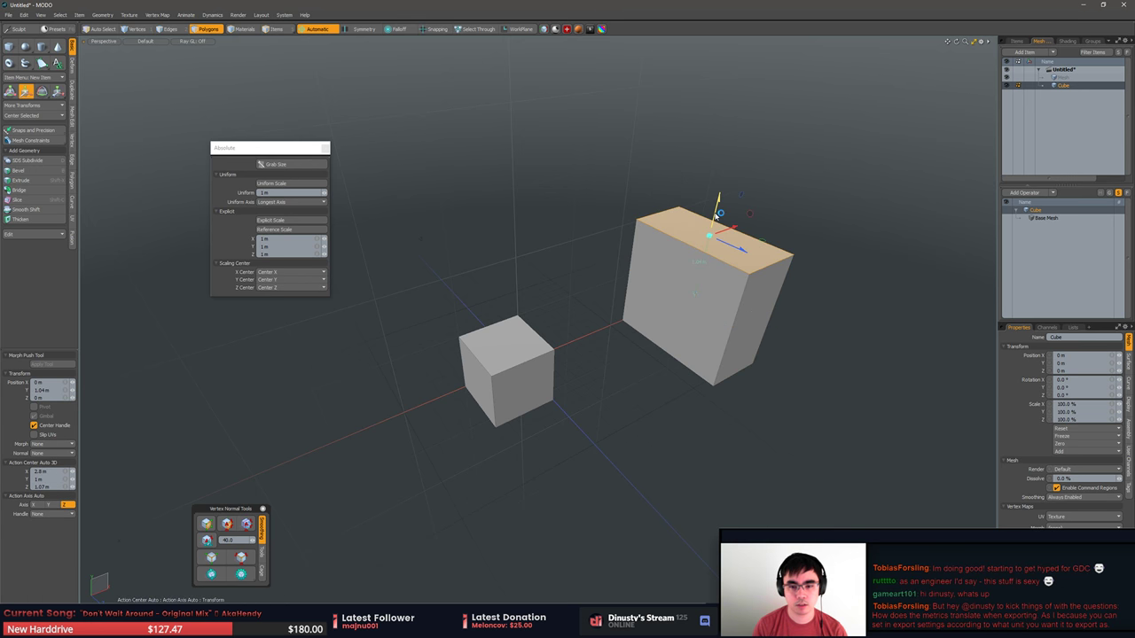
# Move the stretched block's large side face inward about 650 mm along X to form a thin slab.
pyautogui.press('q')
pyautogui.click(674, 292)
pyautogui.keyDown('alt'); pyautogui.moveTo(674, 292); pyautogui.dragTo(523, 306); pyautogui.keyUp('alt')
pyautogui.press('w')
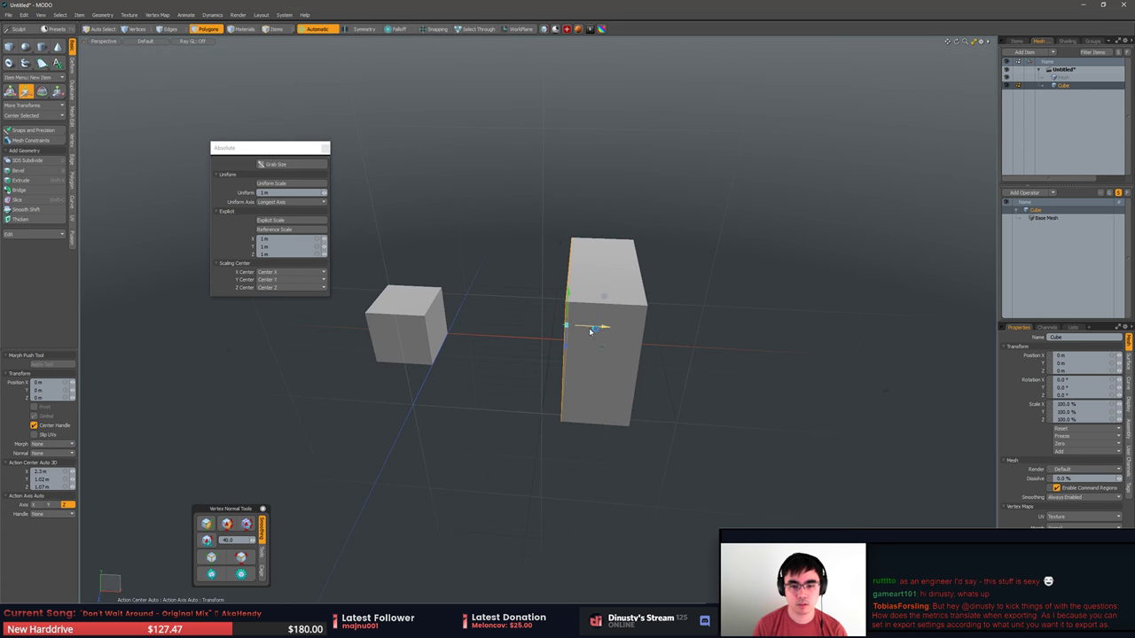
pyautogui.moveTo(591, 329); pyautogui.dragTo(633, 332)
pyautogui.press('q')
# Select the whole slab and grab its overall size into the Absolute scaling dialog.
pyautogui.click(701, 307)
pyautogui.keyDown('alt'); pyautogui.moveTo(701, 307); pyautogui.dragTo(519, 306); pyautogui.keyUp('alt')
pyautogui.doubleClick(689, 317)
pyautogui.click(510, 365)
pyautogui.doubleClick(648, 277)
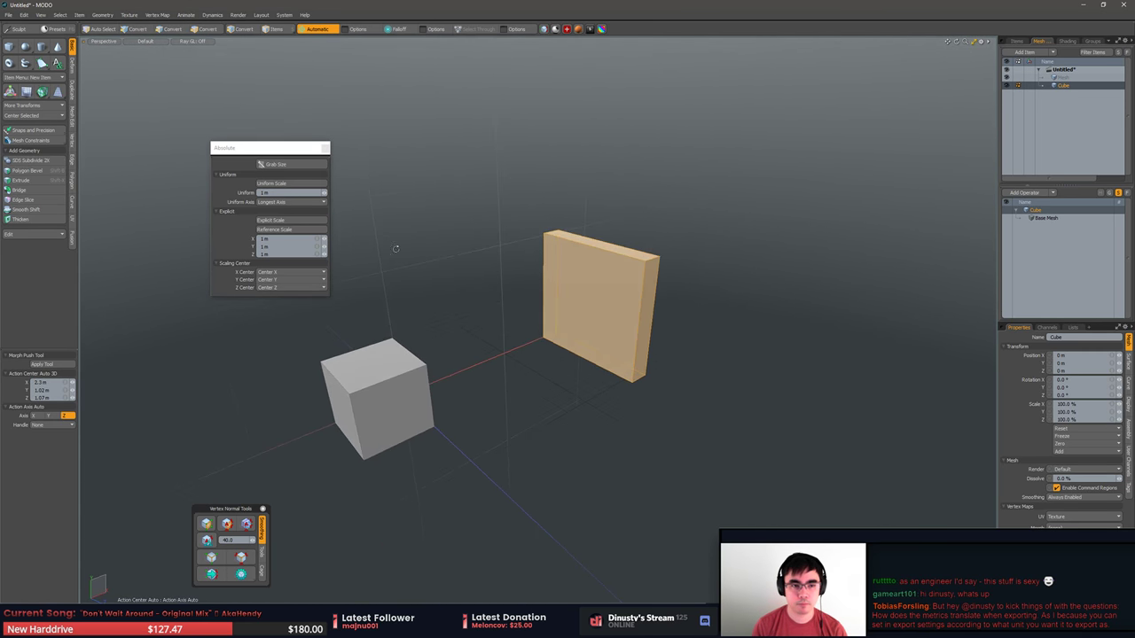
pyautogui.click(276, 164)
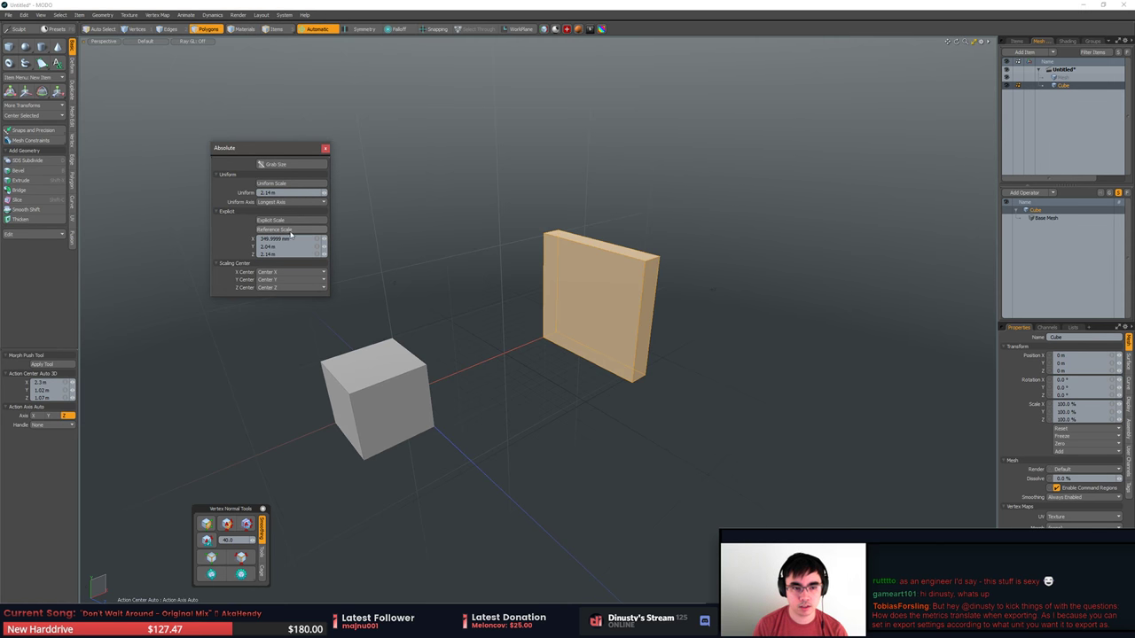
# Cut a horizontal edge loop around the slab near its upper edge with Loop Slice.
pyautogui.keyDown('alt'); pyautogui.moveTo(559, 257); pyautogui.dragTo(571, 300); pyautogui.keyUp('alt')
pyautogui.scroll(4, 542, 319)
pyautogui.click(548, 329)
pyautogui.press('2')
pyautogui.click(499, 296)
pyautogui.hotkey('alt', 'c')
pyautogui.press('q')
# Grab the sizes of the slab's large polygon below the edge loop and of its adjoining vertical edge.
pyautogui.press('3')
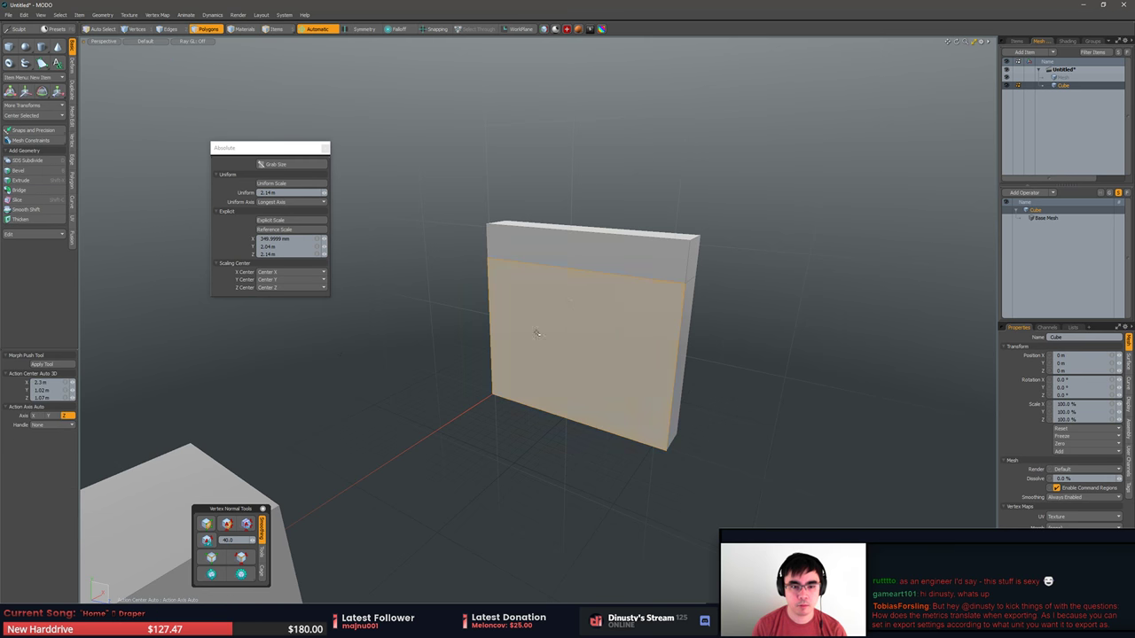
pyautogui.click(275, 165)
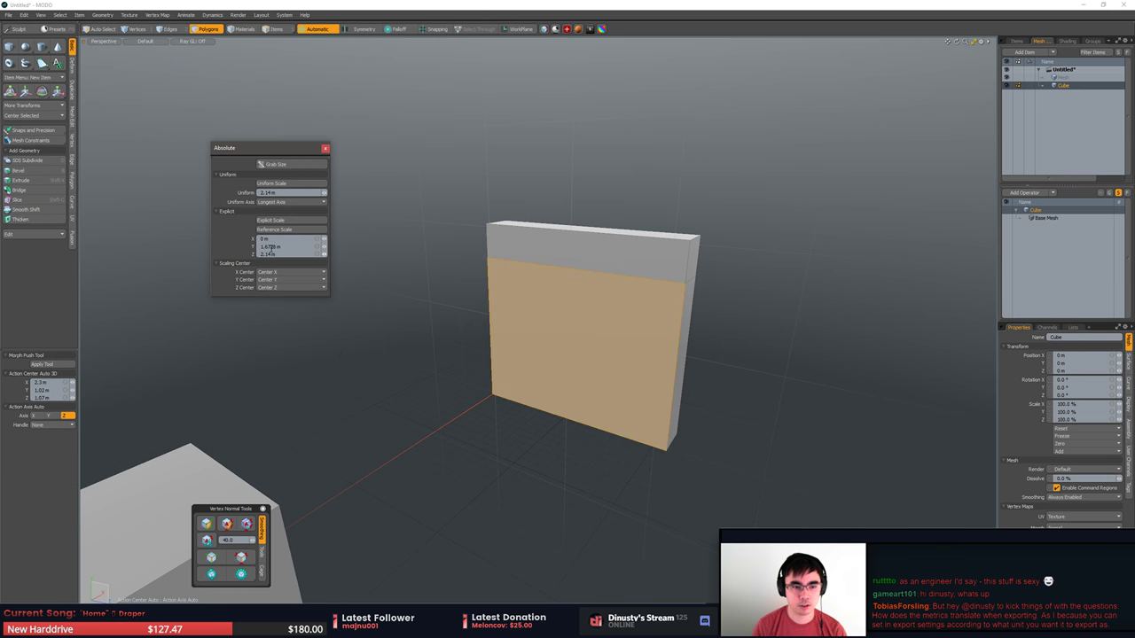
pyautogui.keyDown('alt'); pyautogui.moveTo(476, 251); pyautogui.dragTo(498, 257); pyautogui.keyUp('alt')
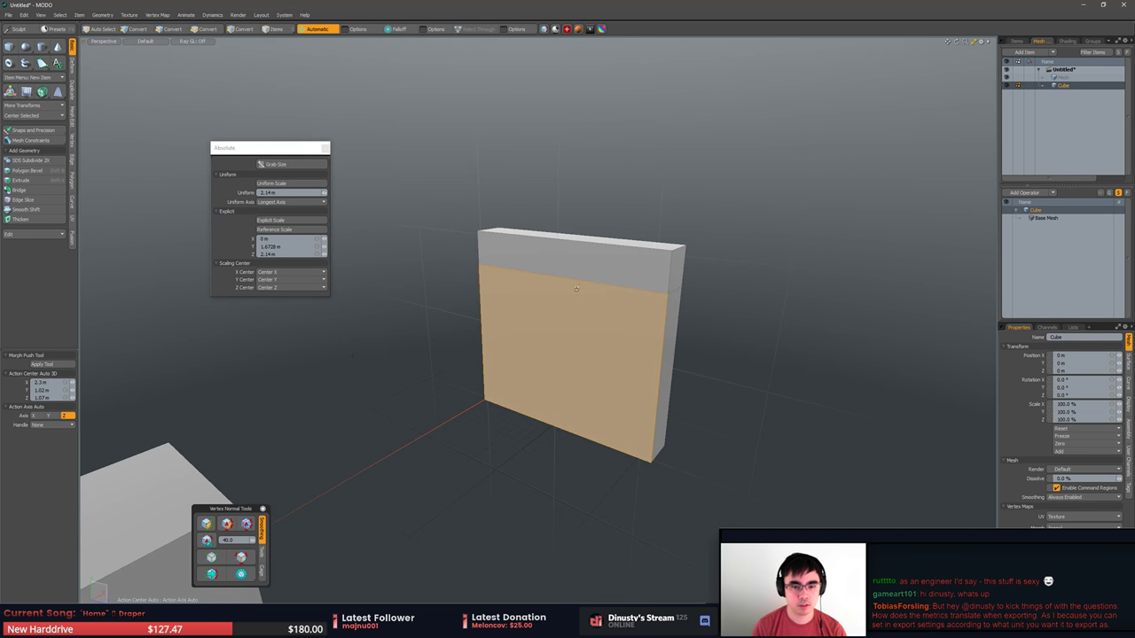
pyautogui.press('2')
pyautogui.click(664, 334)
pyautogui.click(304, 167)
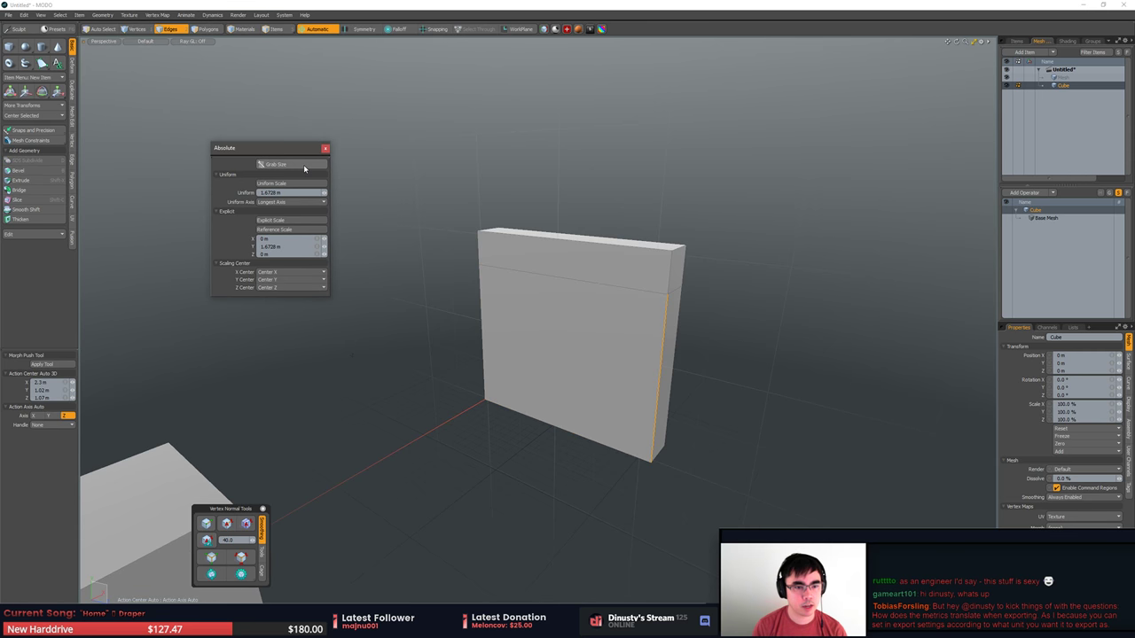
pyautogui.keyDown('alt'); pyautogui.moveTo(426, 266); pyautogui.dragTo(435, 217); pyautogui.keyUp('alt')
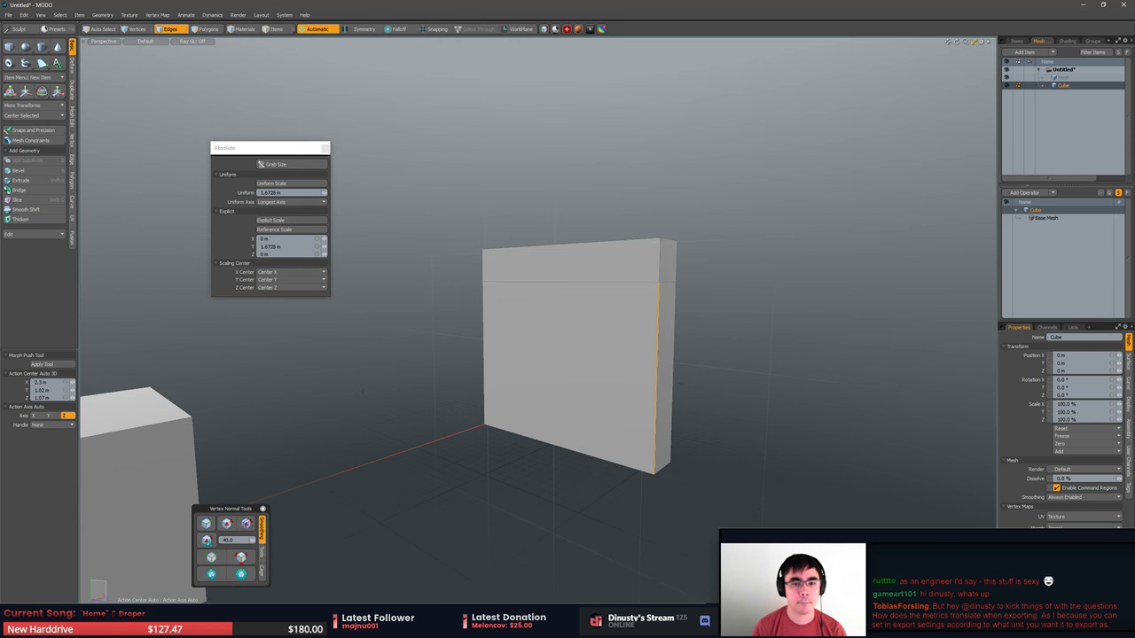
# Reselect all of the slab's polygons and grab the slab's full dimensions.
pyautogui.press('3')
pyautogui.doubleClick(583, 274)
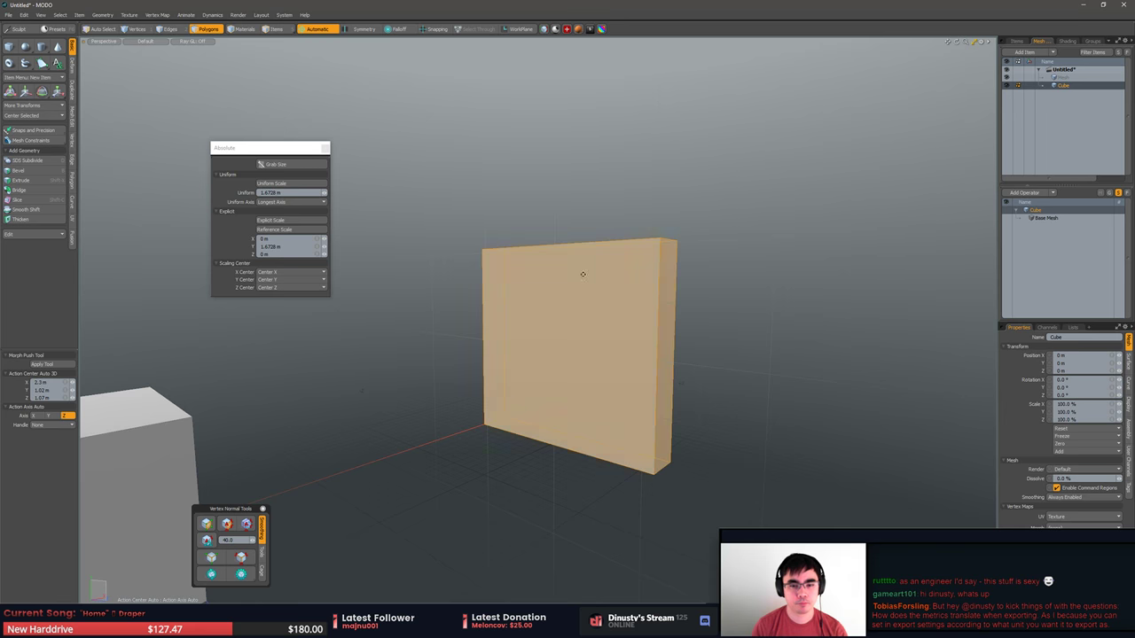
pyautogui.keyDown('alt'); pyautogui.moveTo(583, 274); pyautogui.dragTo(586, 278); pyautogui.keyUp('alt')
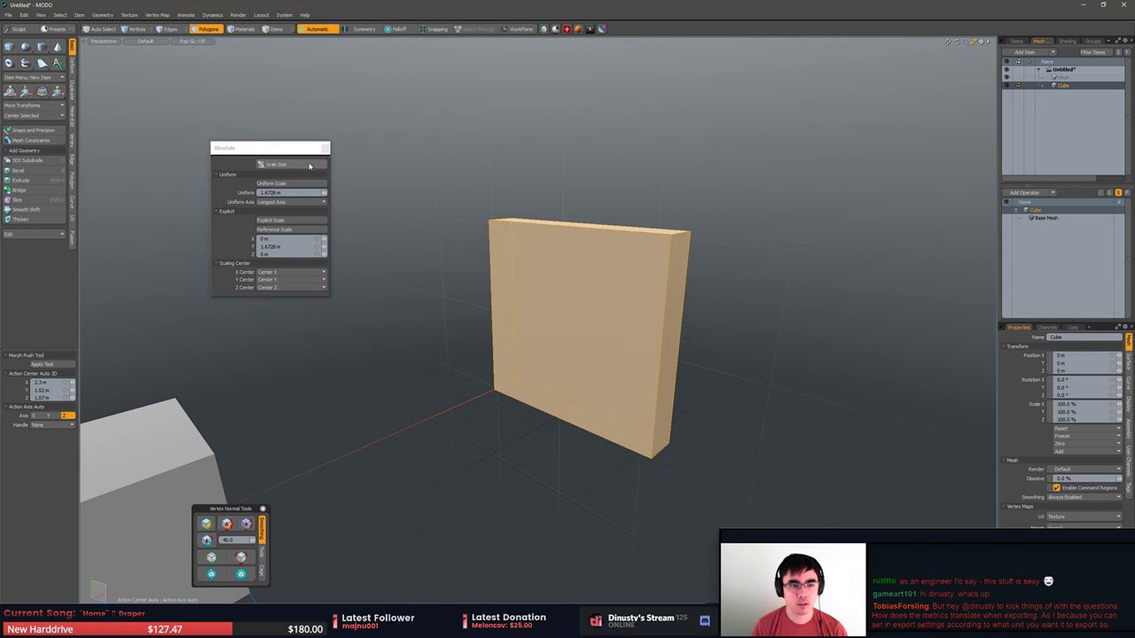
pyautogui.click(310, 165)
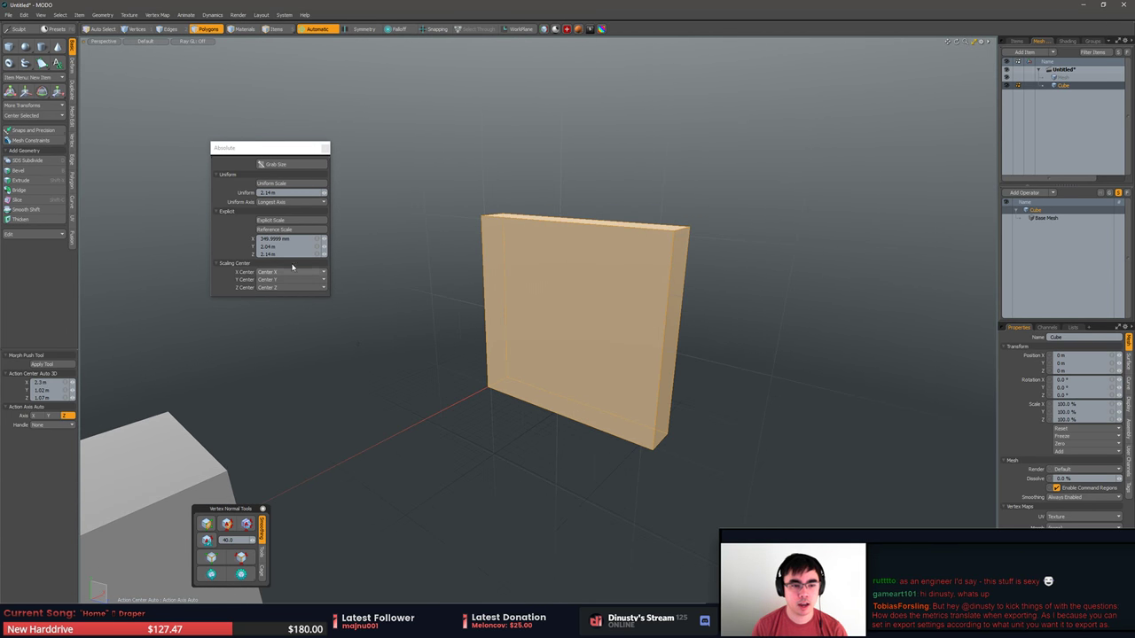
# Scale the slab explicitly to 500 mm in X, 2 m in Y and 2 m in Z.
pyautogui.click(327, 239)
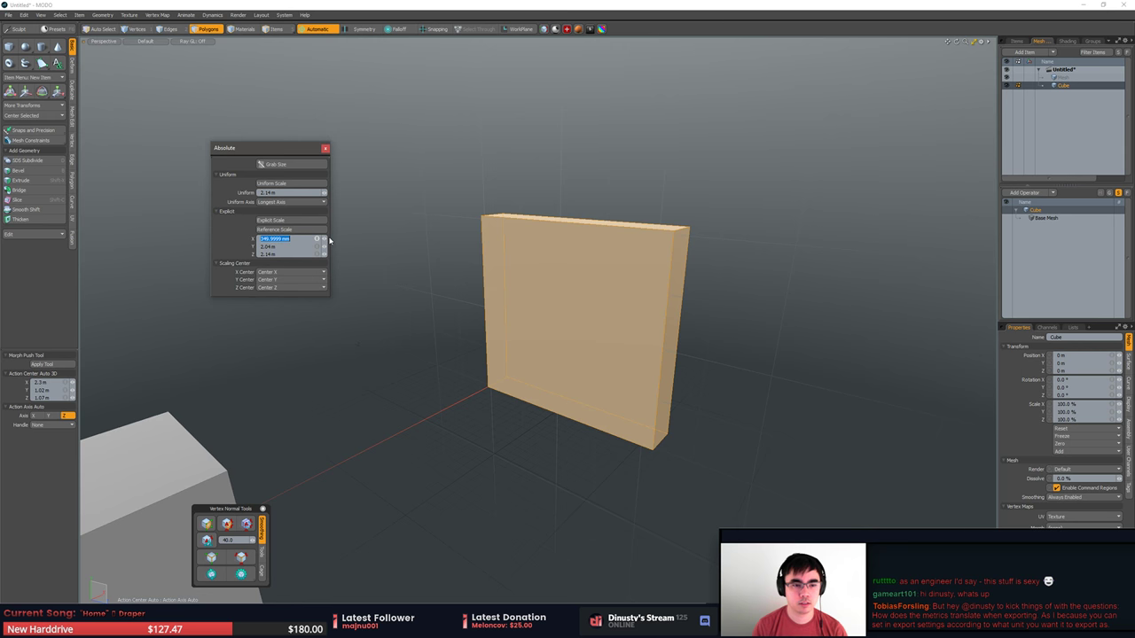
pyautogui.write('300')
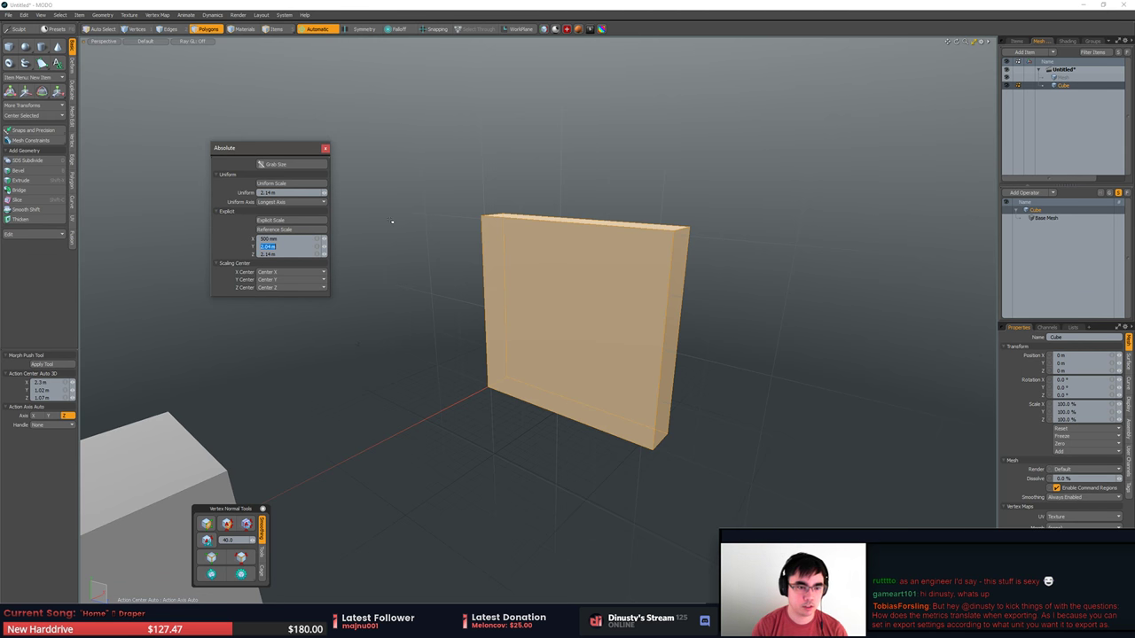
pyautogui.write('2')
pyautogui.press('Tab')
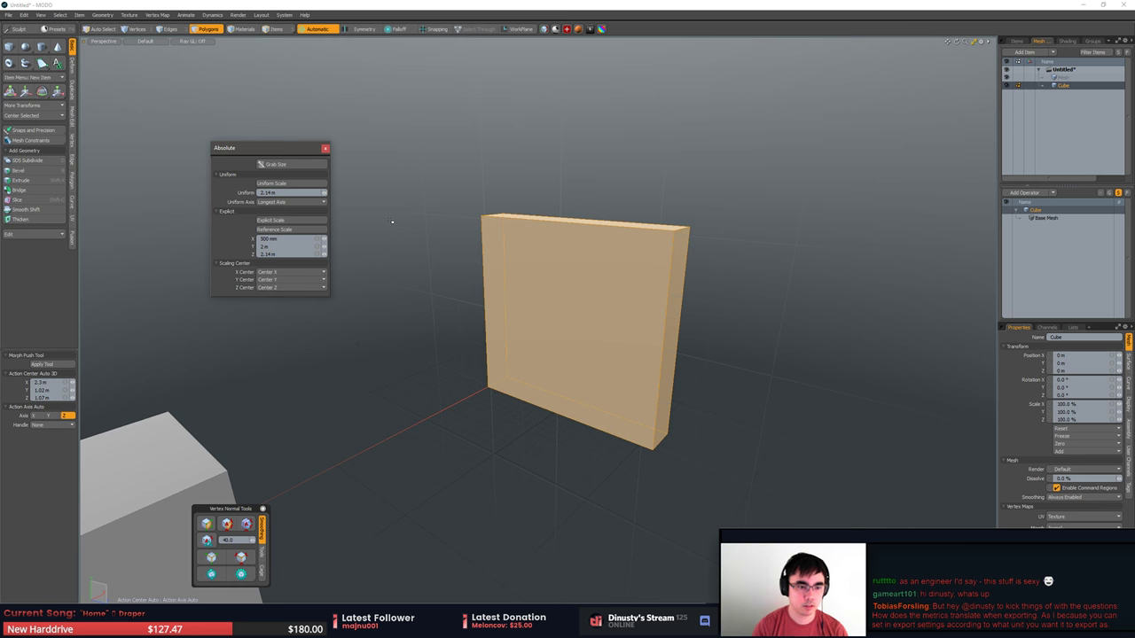
pyautogui.click(292, 224)
pyautogui.keyDown('alt'); pyautogui.moveTo(418, 251); pyautogui.dragTo(699, 314); pyautogui.keyUp('alt')
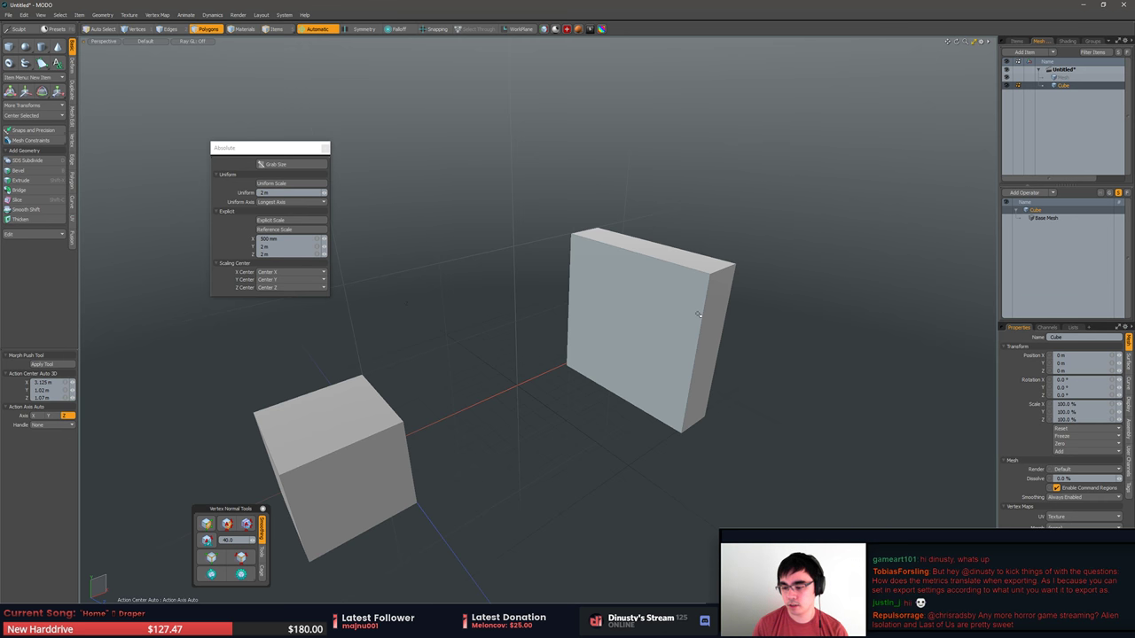
pyautogui.moveTo(698, 311)
pyautogui.keyDown('alt'); pyautogui.mouseDown()
pyautogui.moveTo(695, 339)
pyautogui.moveTo(706, 331)
pyautogui.mouseUp(); pyautogui.keyUp('alt')
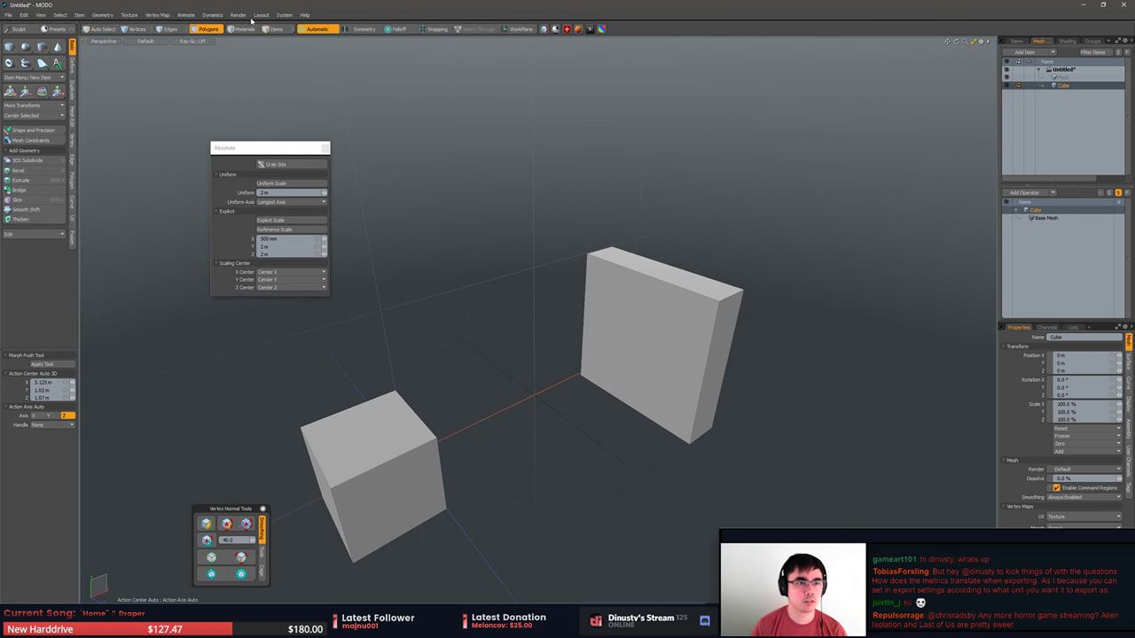
pyautogui.keyDown('alt'); pyautogui.moveTo(624, 256); pyautogui.dragTo(566, 264); pyautogui.keyUp('alt')
pyautogui.doubleClick(399, 357)
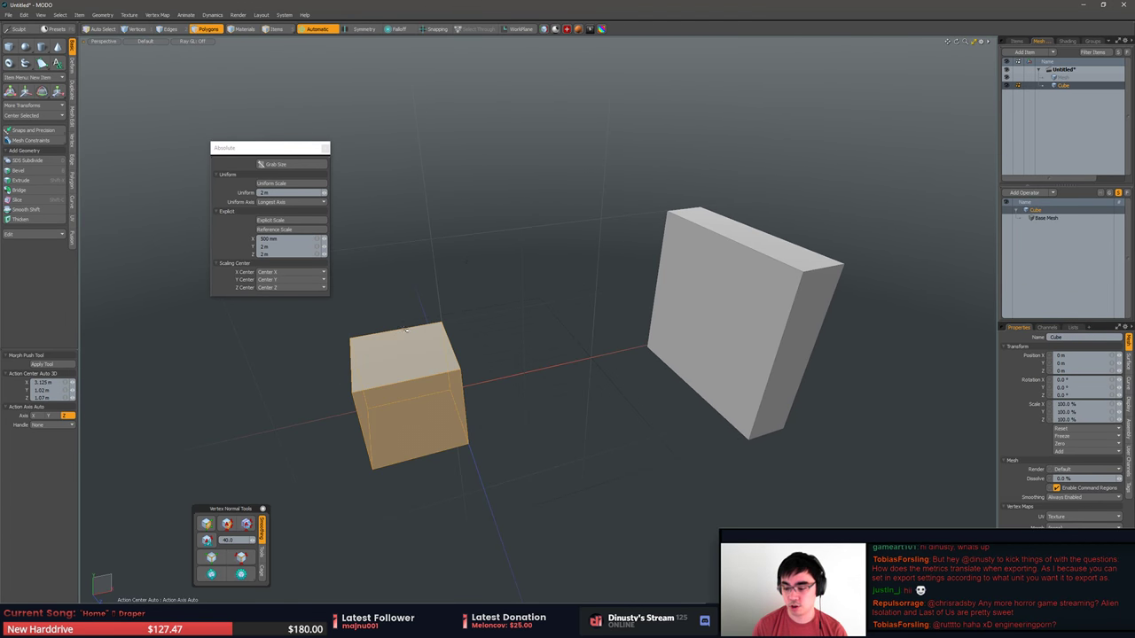
pyautogui.press('y')
pyautogui.press('q')
pyautogui.click(568, 350)
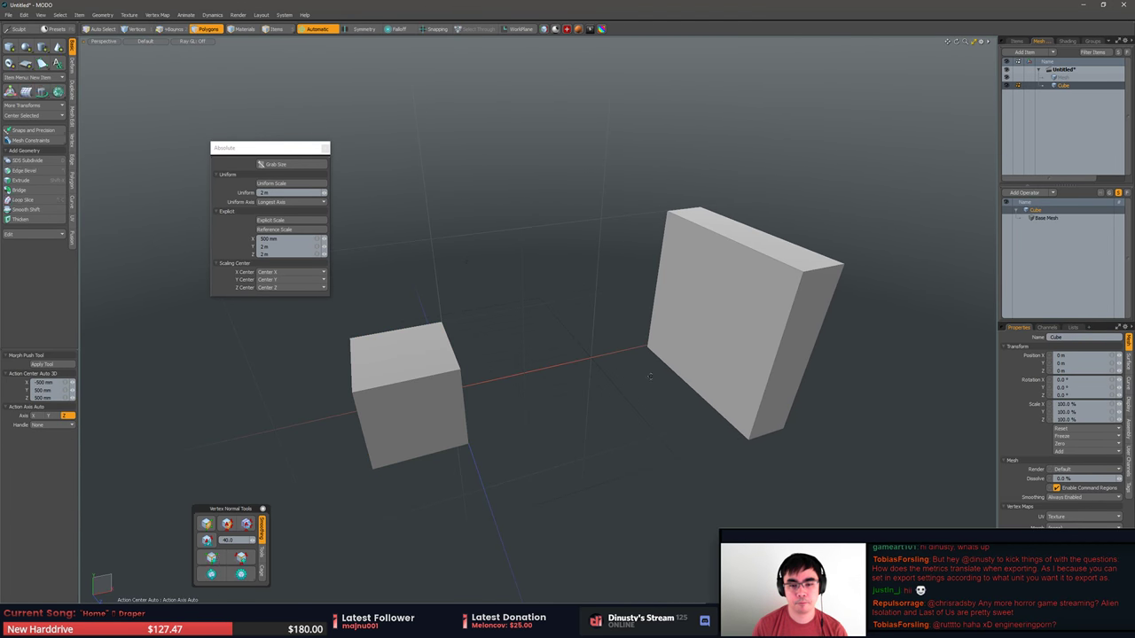
# Undo the slab's last explicit scaling.
pyautogui.keyDown('alt'); pyautogui.moveTo(589, 353); pyautogui.dragTo(671, 342); pyautogui.keyUp('alt')
pyautogui.doubleClick(674, 344)
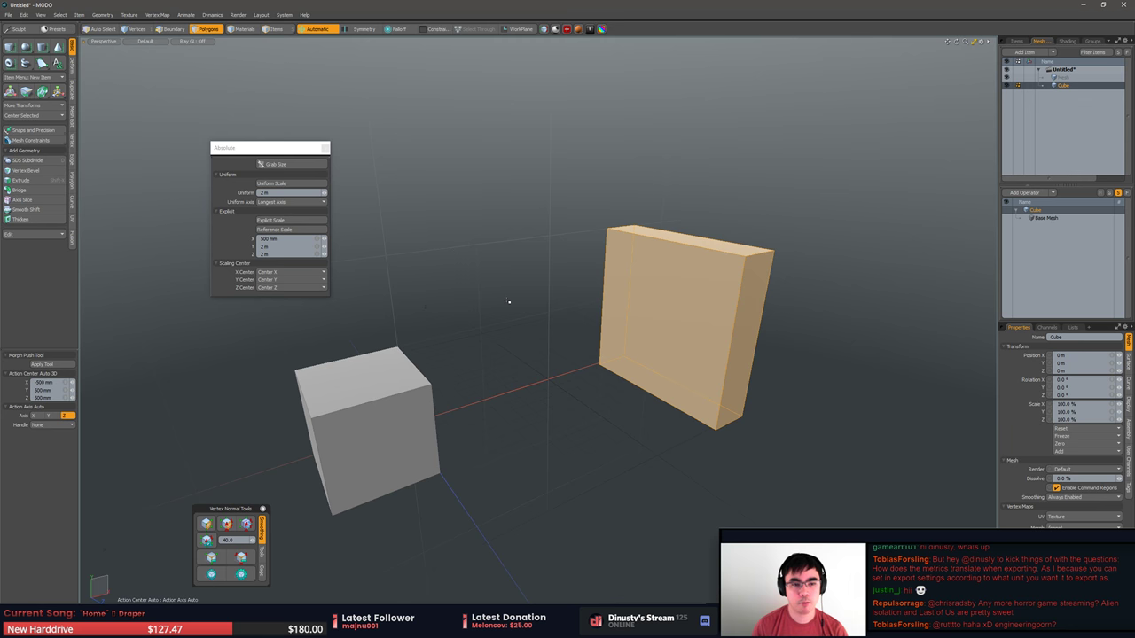
pyautogui.hotkey('ctrl', 'z')
pyautogui.hotkey('ctrl', 'z')
pyautogui.hotkey('ctrl', 'z')
pyautogui.hotkey('ctrl', 'z')
pyautogui.press('q')
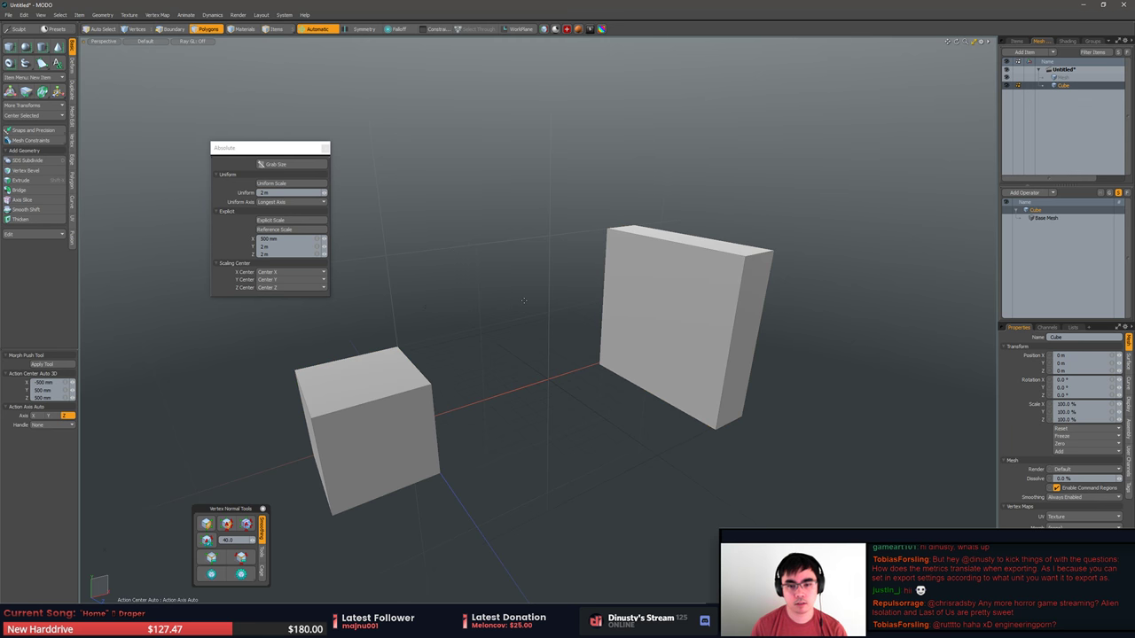
pyautogui.doubleClick(630, 294)
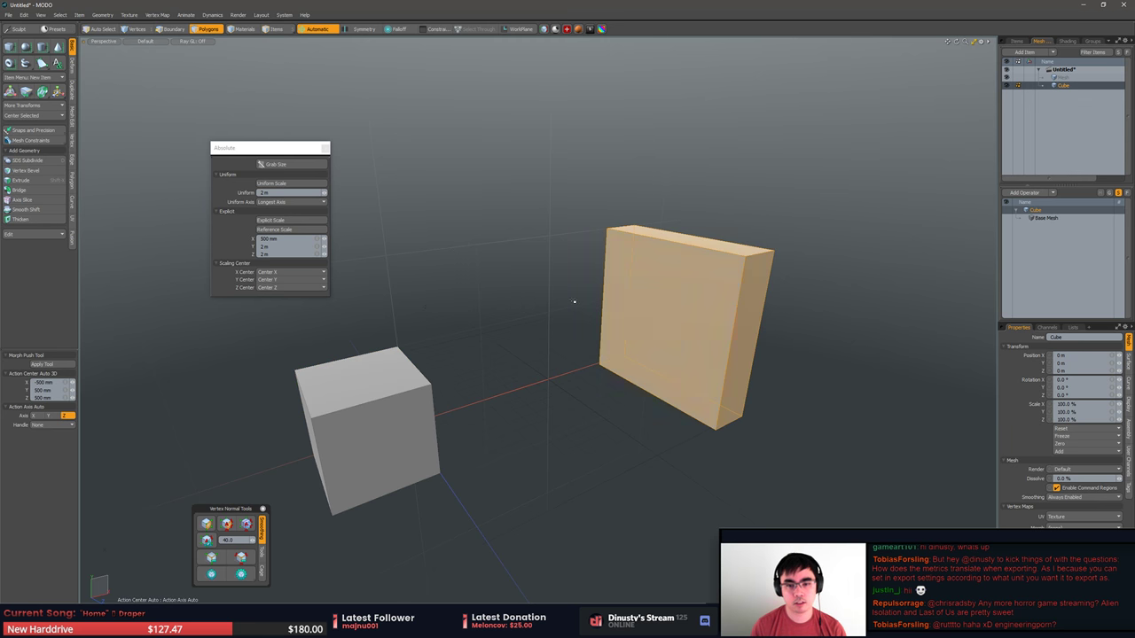
pyautogui.click(648, 297)
pyautogui.doubleClick(648, 321)
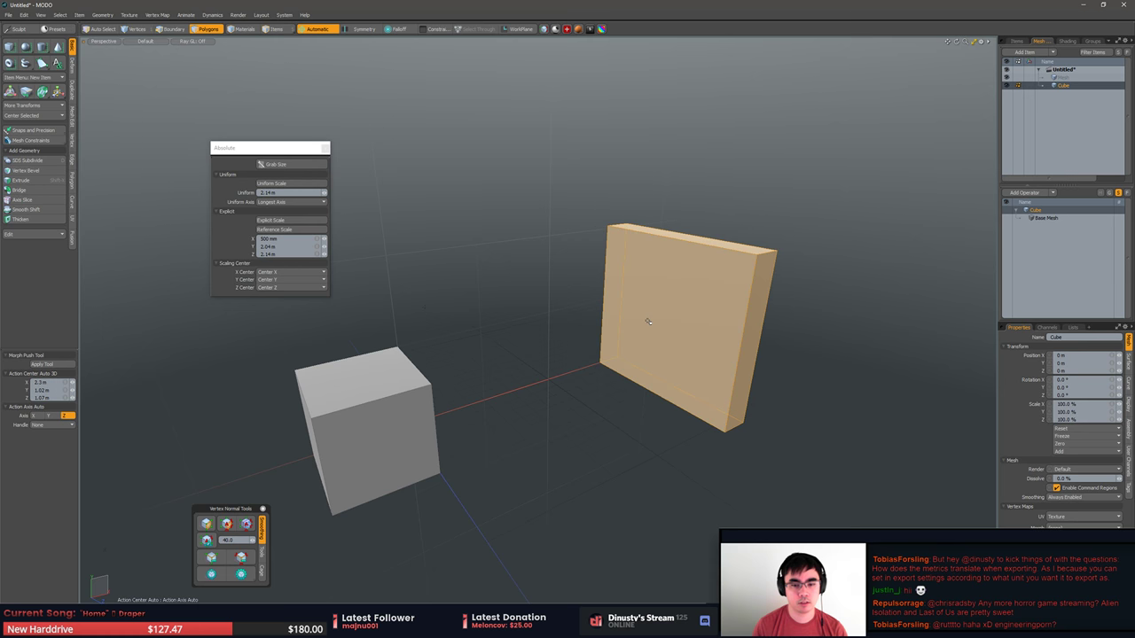
pyautogui.hotkey('ctrl', 'z')
pyautogui.hotkey('ctrl', 'z')
# Select all of the slab's polygons again and grab the slab's full dimensions.
pyautogui.doubleClick(671, 269)
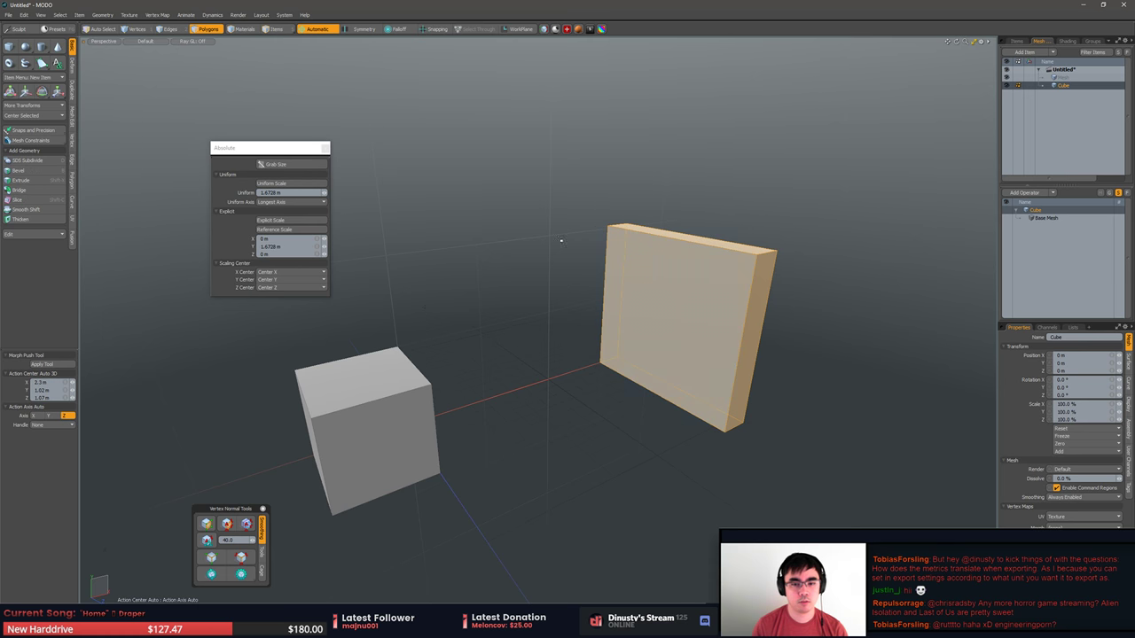
pyautogui.click(286, 165)
pyautogui.keyDown('alt'); pyautogui.moveTo(593, 237); pyautogui.dragTo(580, 266); pyautogui.keyUp('alt')
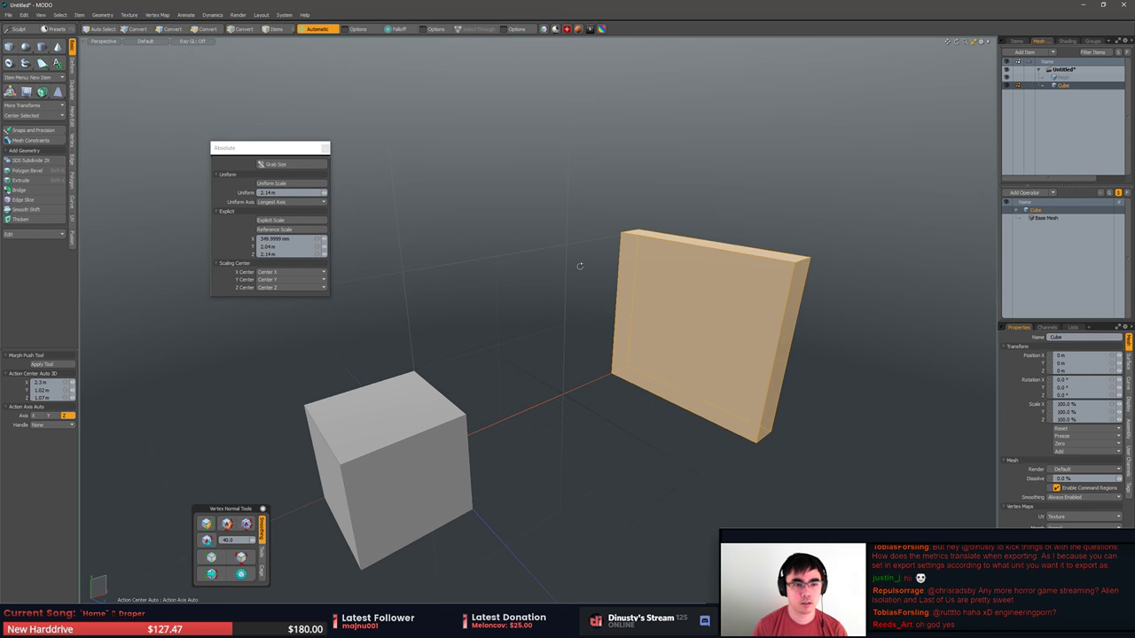
pyautogui.click(287, 194)
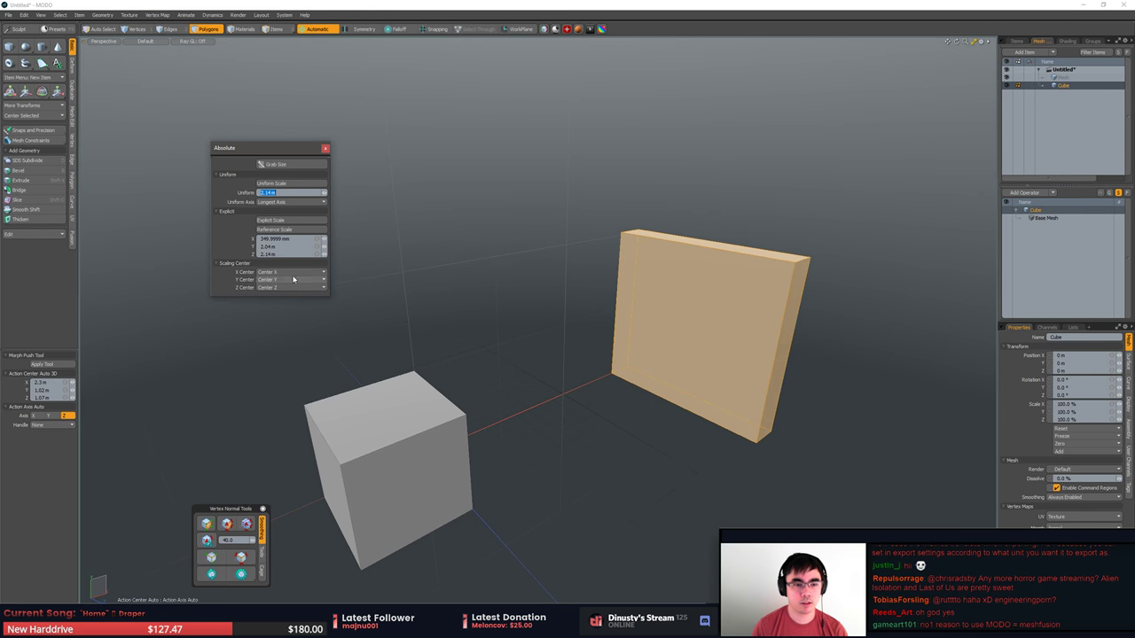
pyautogui.keyDown('alt'); pyautogui.moveTo(560, 379); pyautogui.dragTo(476, 417); pyautogui.keyUp('alt')
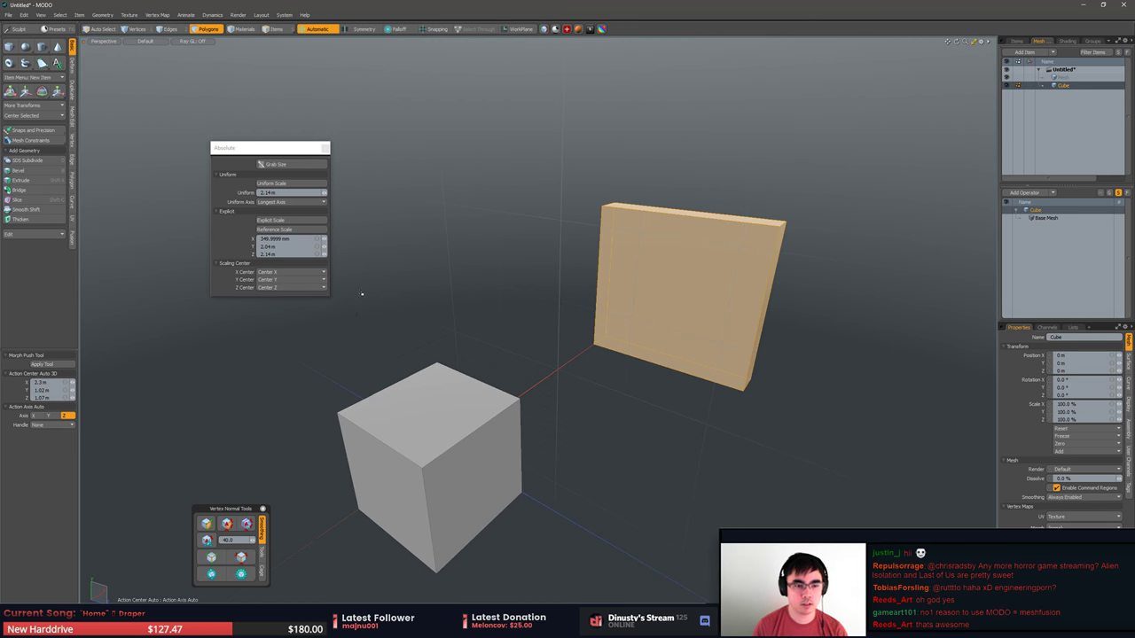
# Set the scaling center to Low X, Low Y and Low Z.
pyautogui.click(293, 279)
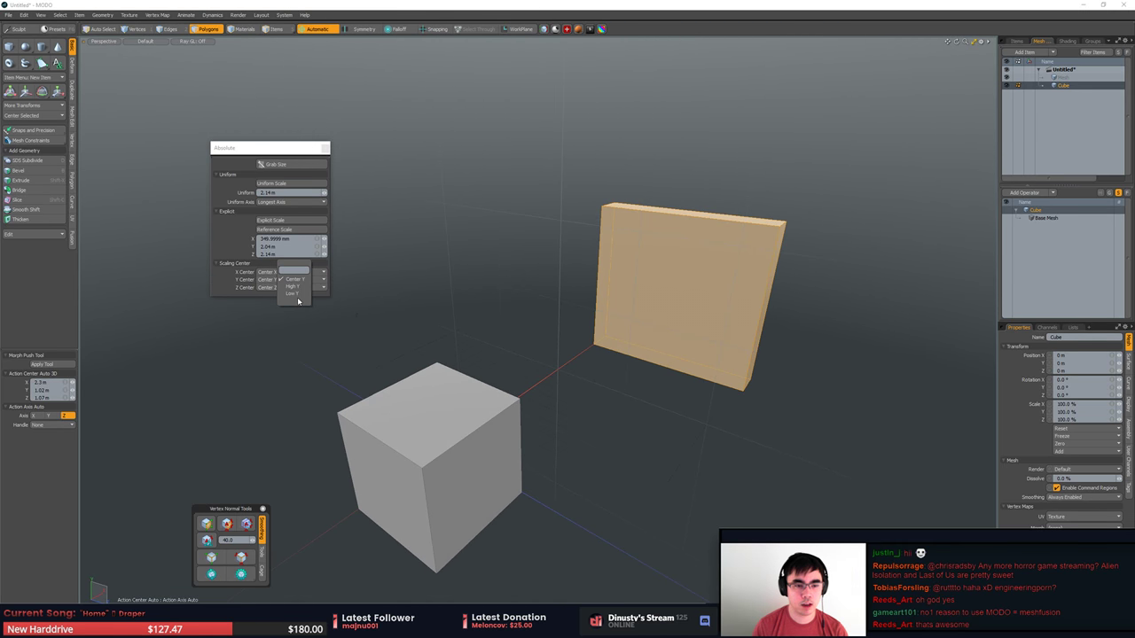
pyautogui.click(293, 293)
pyautogui.click(288, 272)
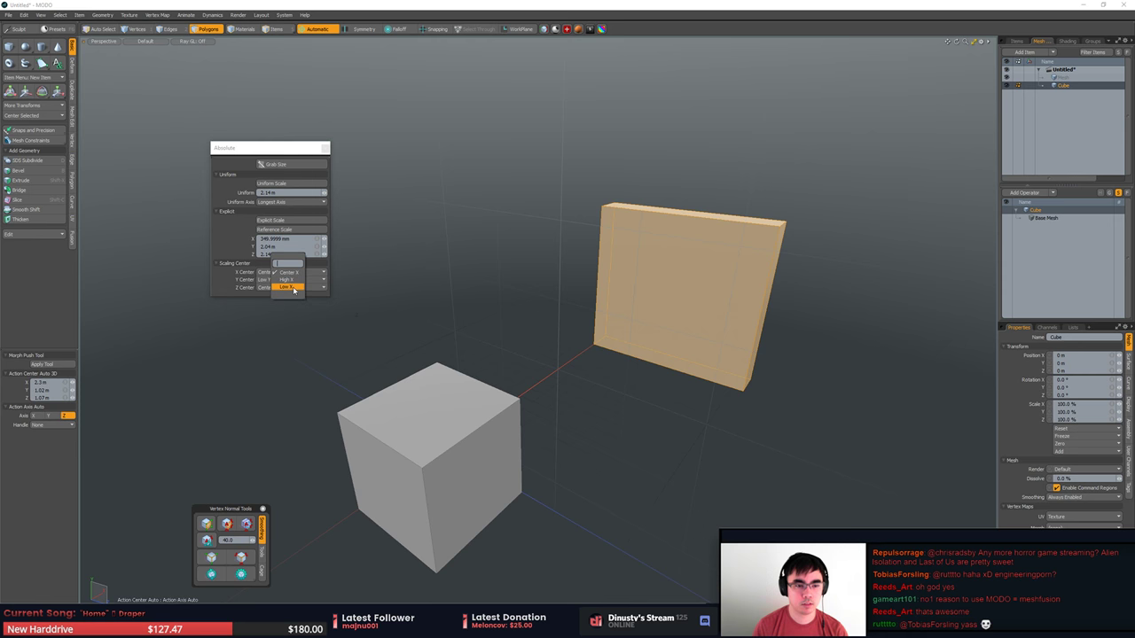
pyautogui.click(293, 286)
pyautogui.click(293, 287)
pyautogui.click(293, 302)
# Scale the slab explicitly from its low corner to 500 mm in X, 2 m in Y and 2 m in Z.
pyautogui.moveTo(422, 311); pyautogui.dragTo(555, 290, button='middle')
pyautogui.moveTo(533, 358); pyautogui.dragTo(395, 376, button='middle')
pyautogui.press('3')
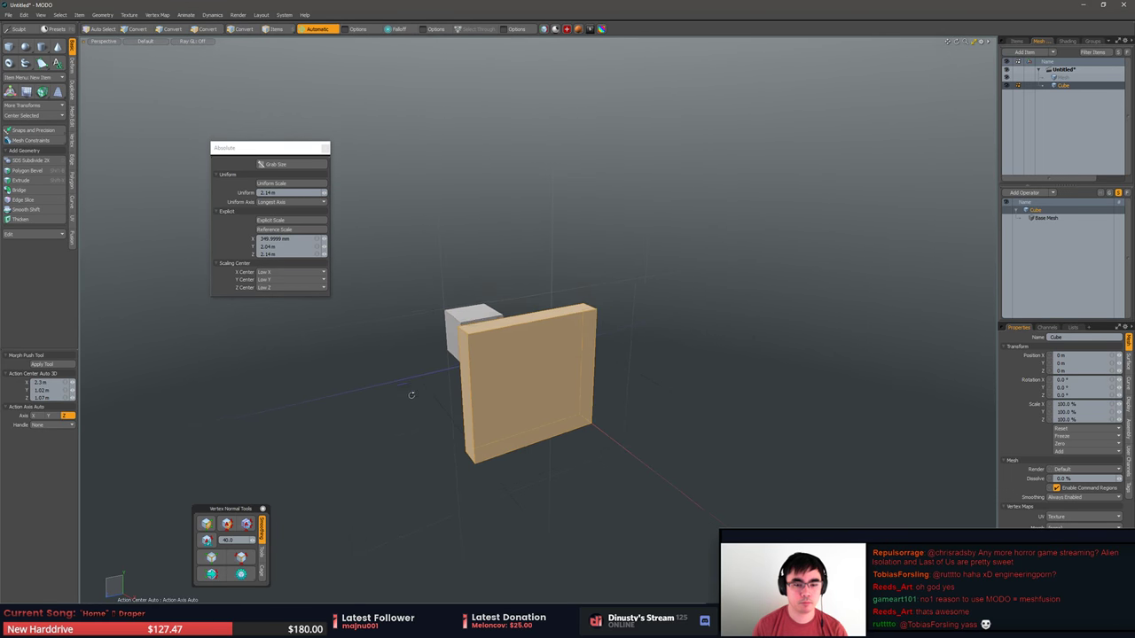
pyautogui.click(286, 238)
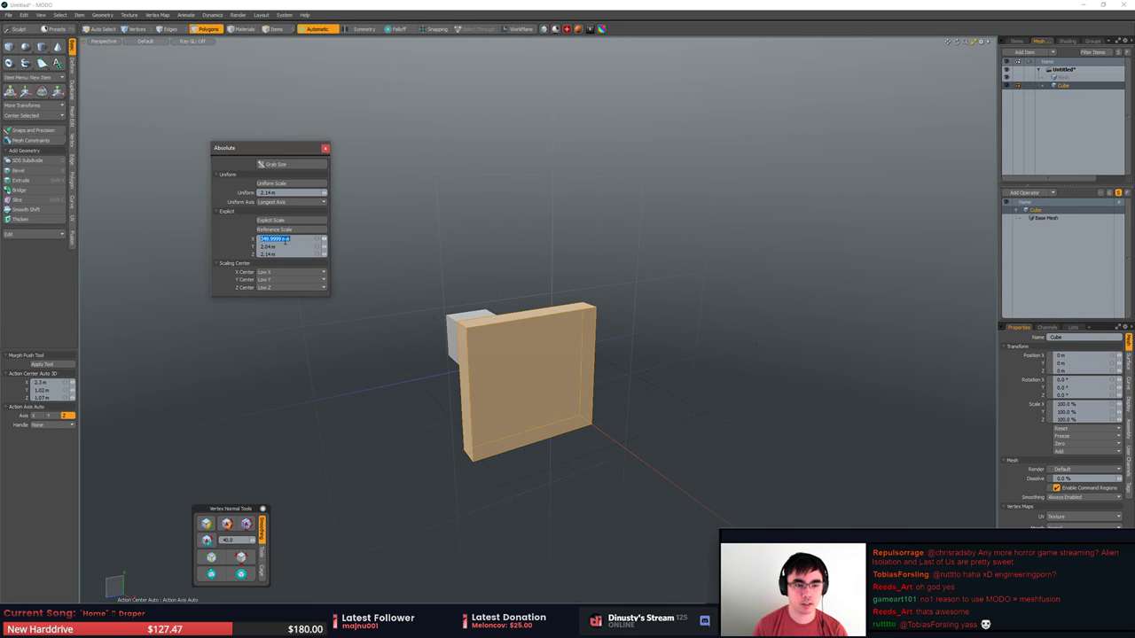
pyautogui.write('500')
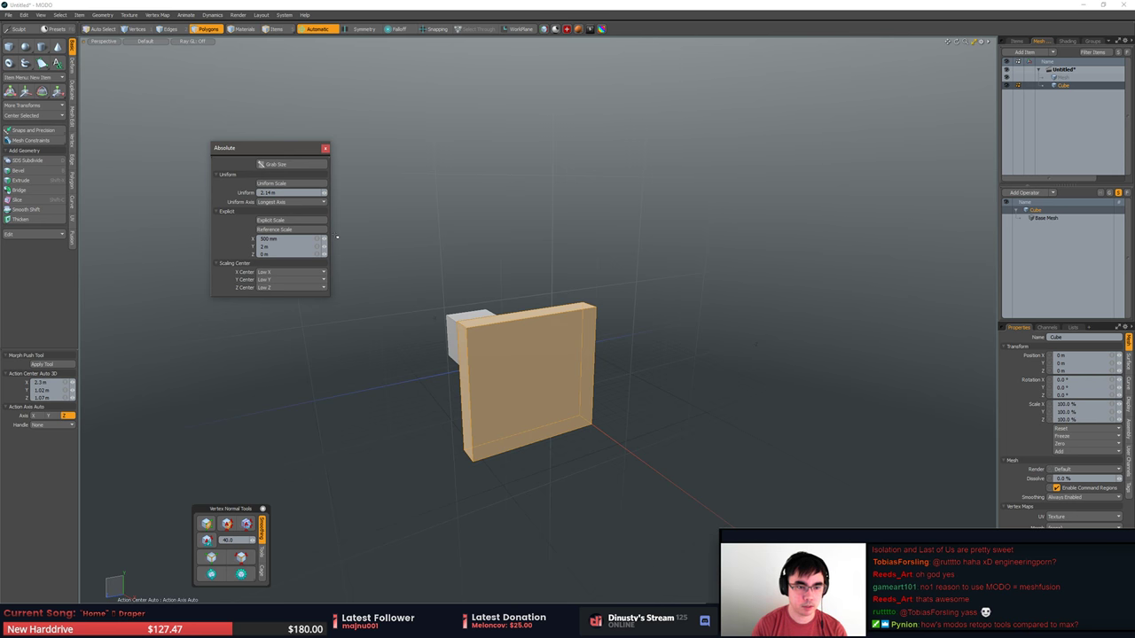
pyautogui.click(283, 254)
pyautogui.write('2')
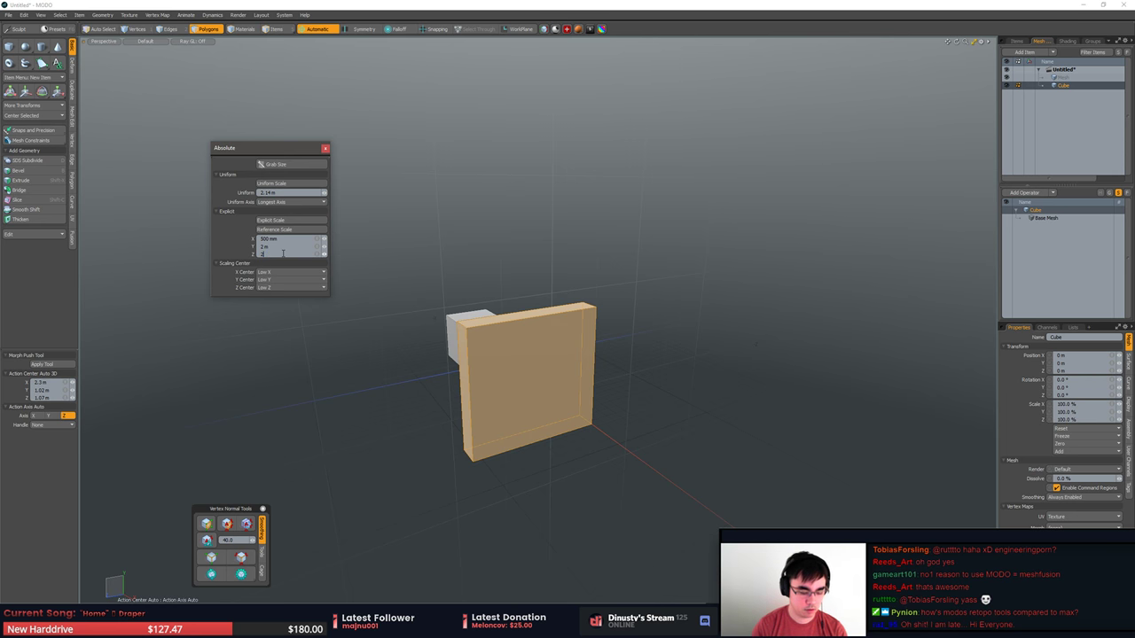
pyautogui.write('m')
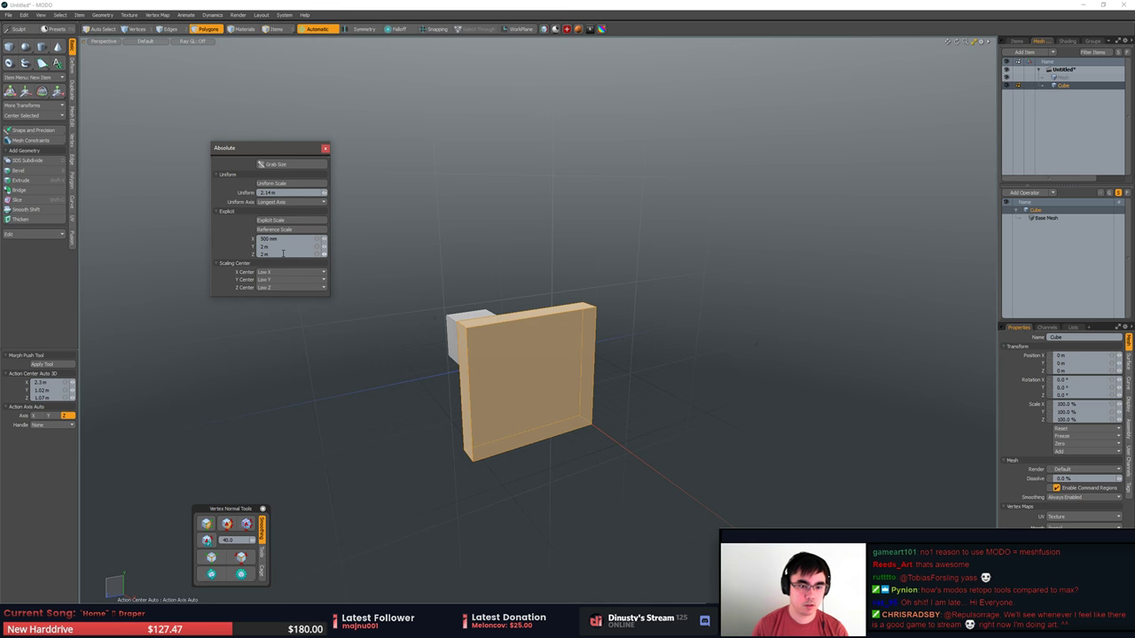
pyautogui.keyDown('alt'); pyautogui.moveTo(426, 306); pyautogui.dragTo(721, 316); pyautogui.keyUp('alt')
pyautogui.click(285, 221)
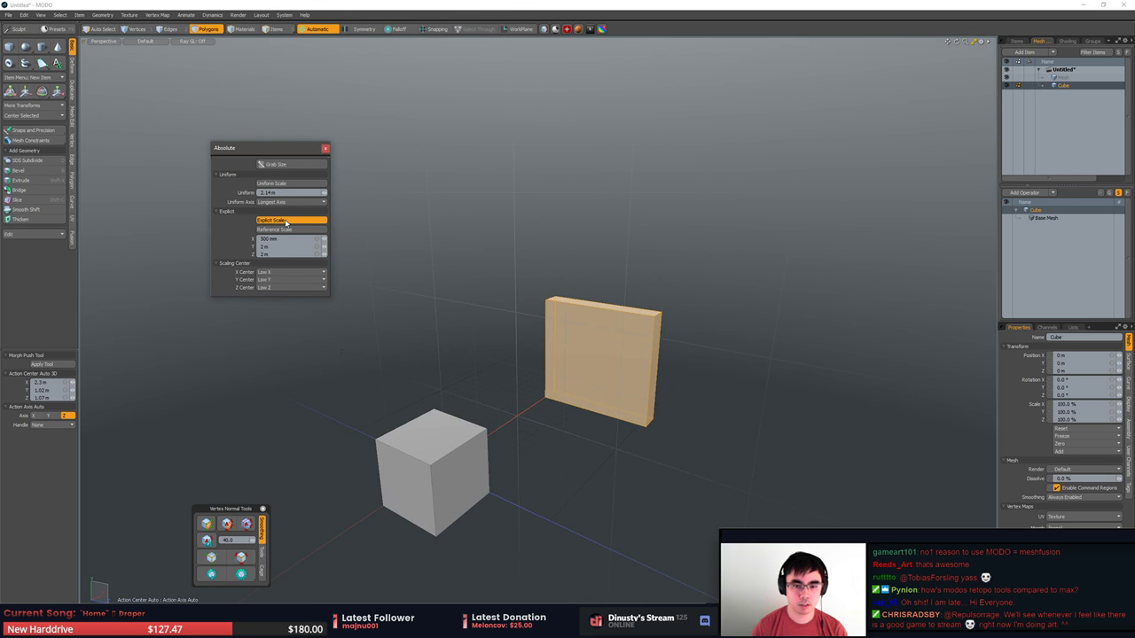
# Examine the rescaled slab from several sides, checking its low corner against the ground axes.
pyautogui.scroll(3, 620, 353)
pyautogui.keyDown('alt'); pyautogui.moveTo(611, 364); pyautogui.dragTo(658, 395); pyautogui.keyUp('alt')
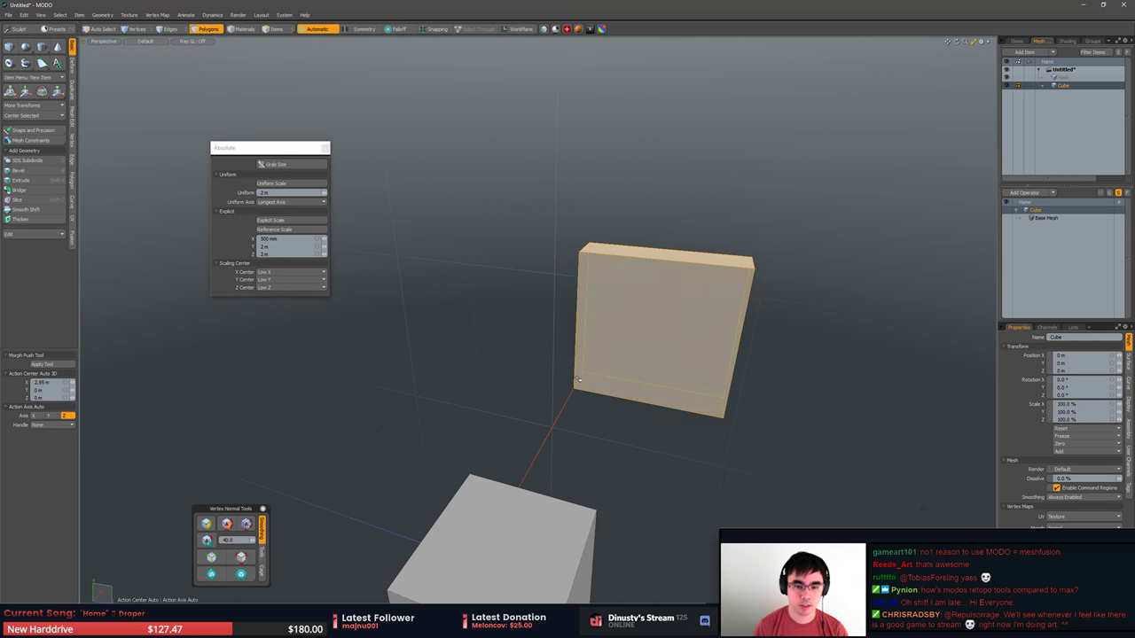
pyautogui.scroll(3, 570, 385)
pyautogui.keyDown('alt'); pyautogui.moveTo(563, 393); pyautogui.dragTo(587, 379); pyautogui.keyUp('alt')
pyautogui.scroll(-1, 553, 439)
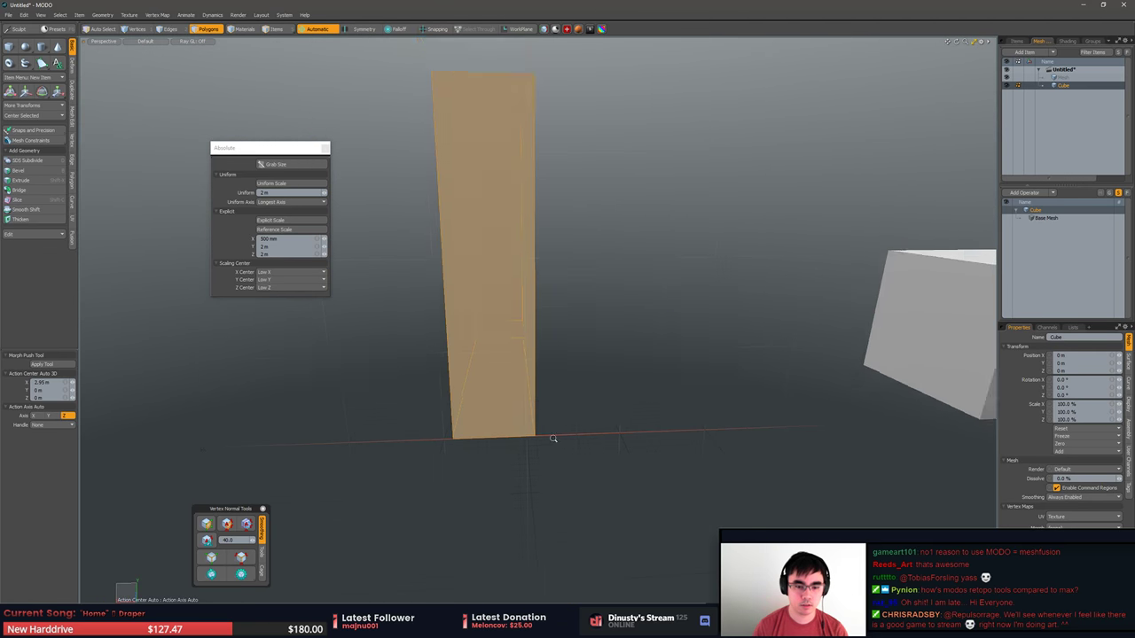
pyautogui.moveTo(552, 438)
pyautogui.keyDown('alt'); pyautogui.mouseDown()
pyautogui.moveTo(632, 445)
pyautogui.moveTo(556, 456)
pyautogui.mouseUp(); pyautogui.keyUp('alt')
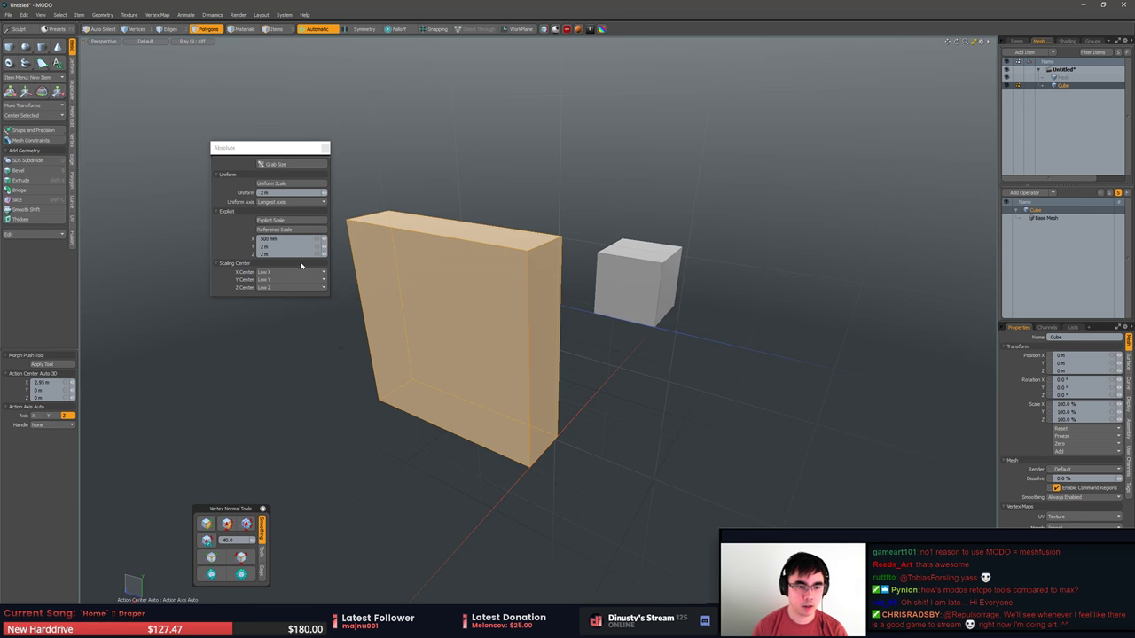
pyautogui.keyDown('alt'); pyautogui.moveTo(468, 310); pyautogui.dragTo(427, 322); pyautogui.keyUp('alt')
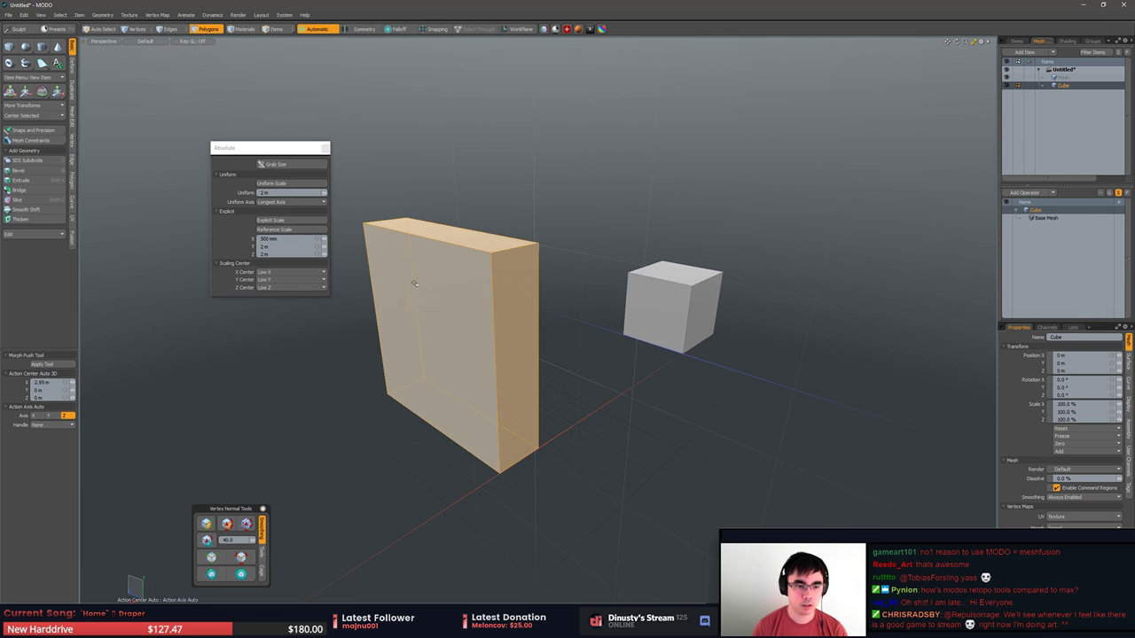
pyautogui.keyDown('alt'); pyautogui.moveTo(445, 451); pyautogui.dragTo(606, 451); pyautogui.keyUp('alt')
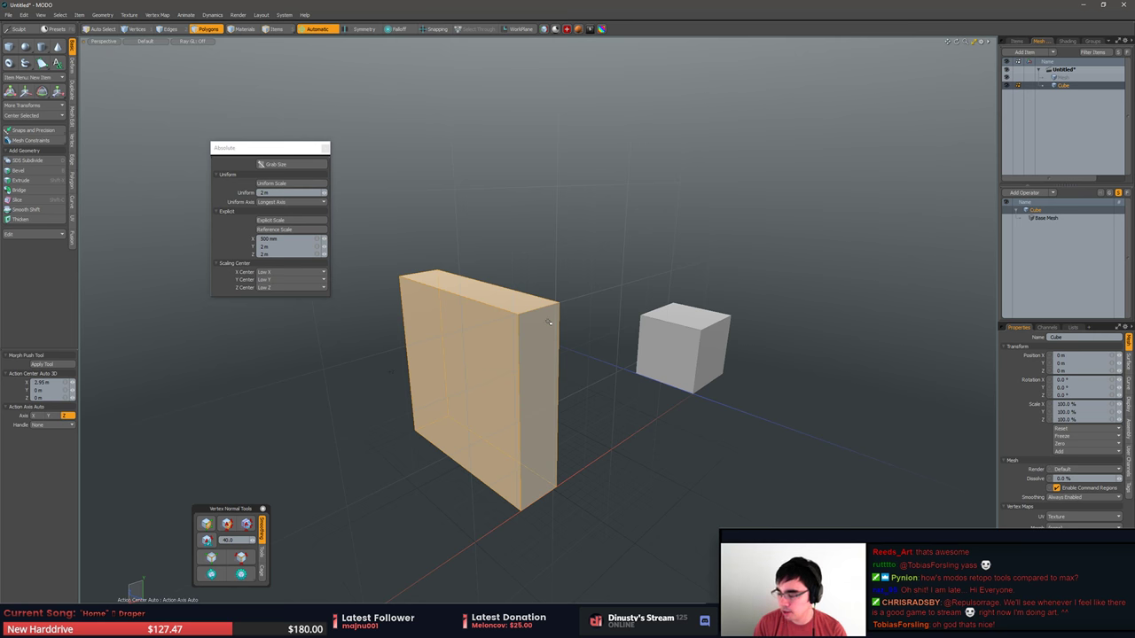
# Reselect the whole slab and grab its size as the reference for another object.
pyautogui.keyDown('alt'); pyautogui.moveTo(625, 362); pyautogui.dragTo(657, 371); pyautogui.keyUp('alt')
pyautogui.press('1')
pyautogui.press('3')
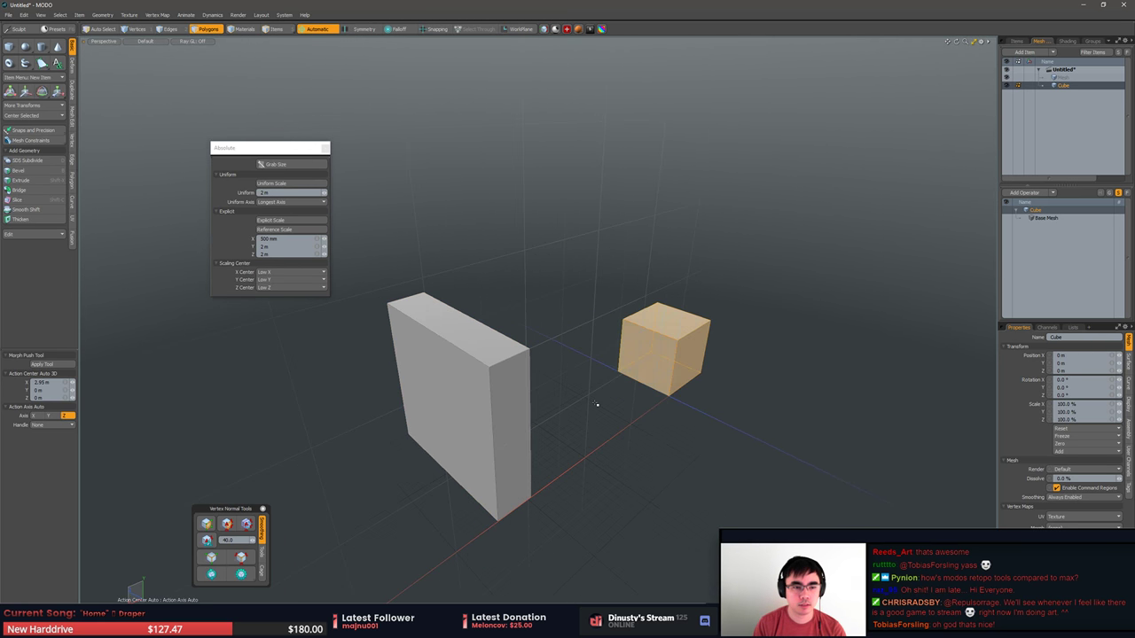
pyautogui.doubleClick(514, 418)
pyautogui.keyDown('alt'); pyautogui.moveTo(540, 393); pyautogui.dragTo(688, 358); pyautogui.keyUp('alt')
pyautogui.click(307, 167)
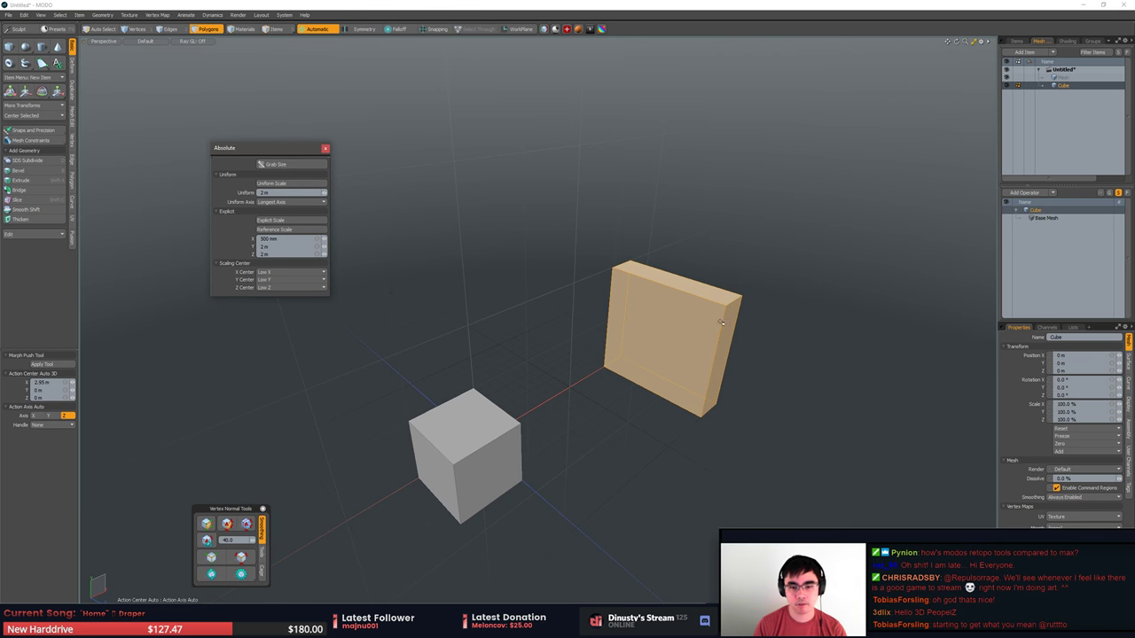
# Select the cube and scale it explicitly to the grabbed slab dimensions of 500 mm, 2 m and 2 m.
pyautogui.click(499, 432)
pyautogui.keyDown('alt'); pyautogui.moveTo(498, 432); pyautogui.dragTo(663, 436); pyautogui.keyUp('alt')
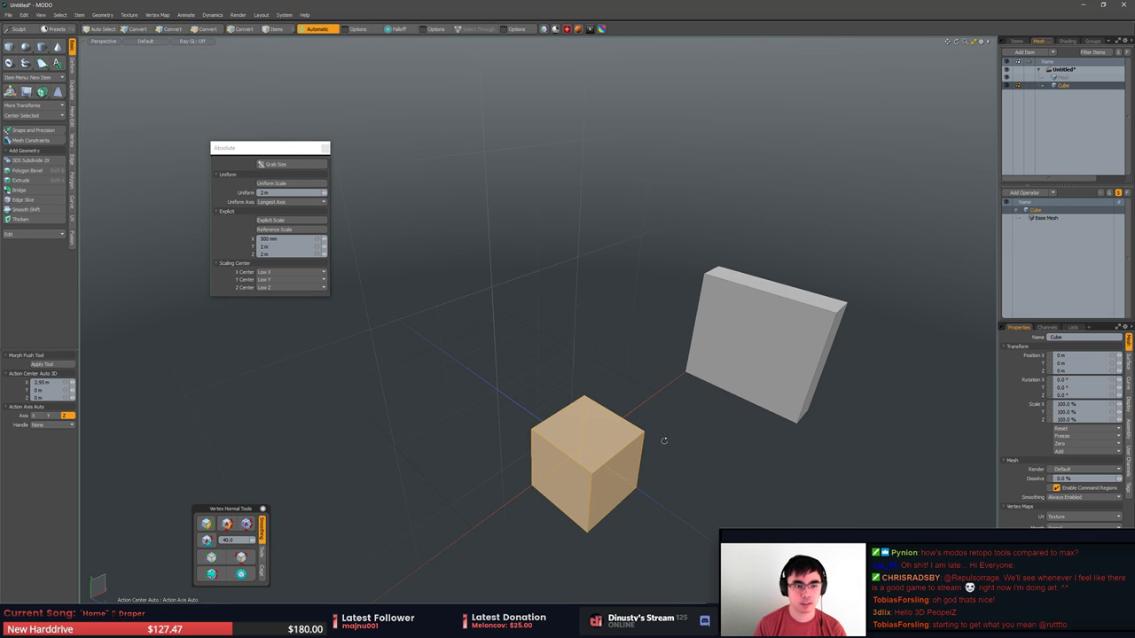
pyautogui.click(308, 222)
pyautogui.keyDown('alt'); pyautogui.moveTo(575, 282); pyautogui.dragTo(562, 246); pyautogui.keyUp('alt')
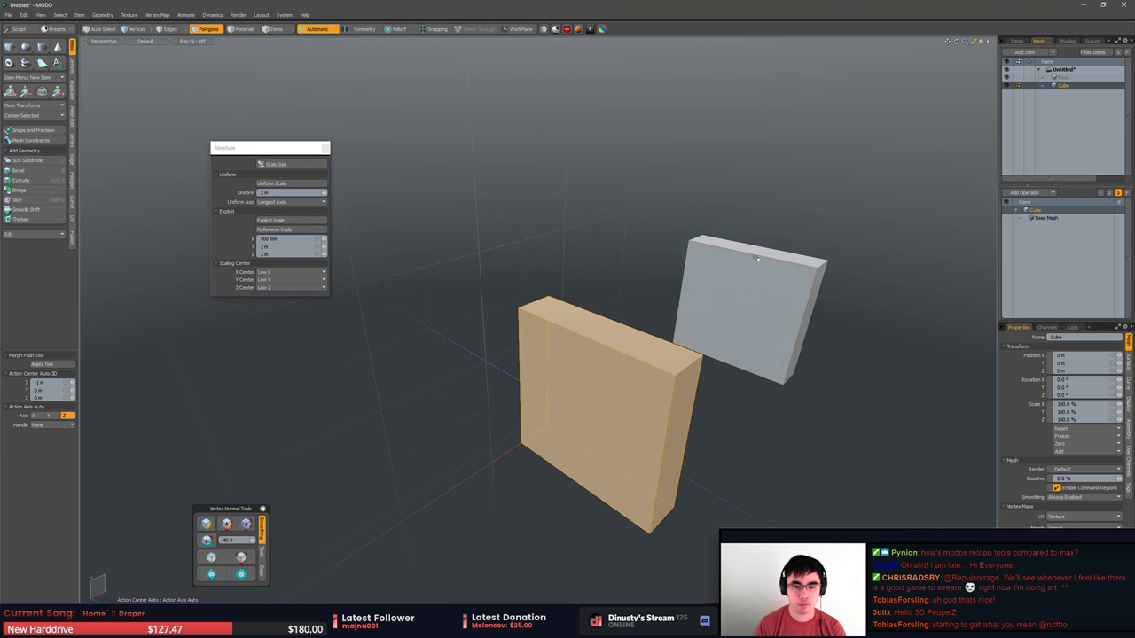
# Undo the cube's explicit scaling together with the edge selection made on the enlarged shape.
pyautogui.press('1')
pyautogui.keyDown('alt'); pyautogui.moveTo(697, 420); pyautogui.dragTo(643, 370); pyautogui.keyUp('alt')
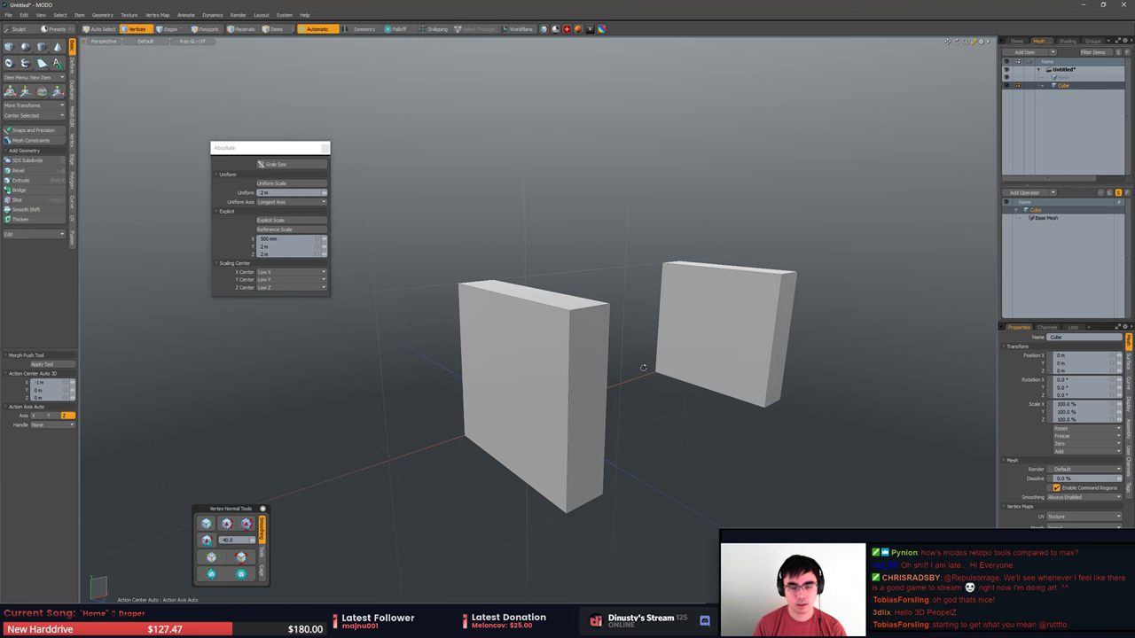
pyautogui.press('2')
pyautogui.click(584, 309)
pyautogui.press('w')
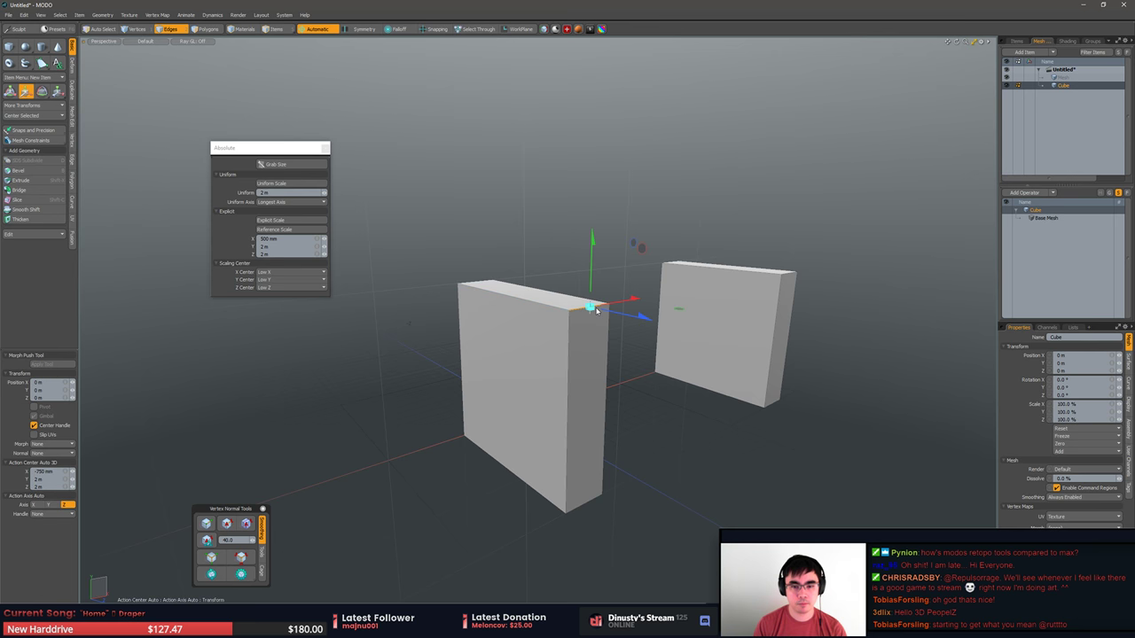
pyautogui.hotkey('ctrl', 'z')
pyautogui.hotkey('ctrl', 'z')
pyautogui.hotkey('ctrl', 'z')
pyautogui.hotkey('ctrl', 'z')
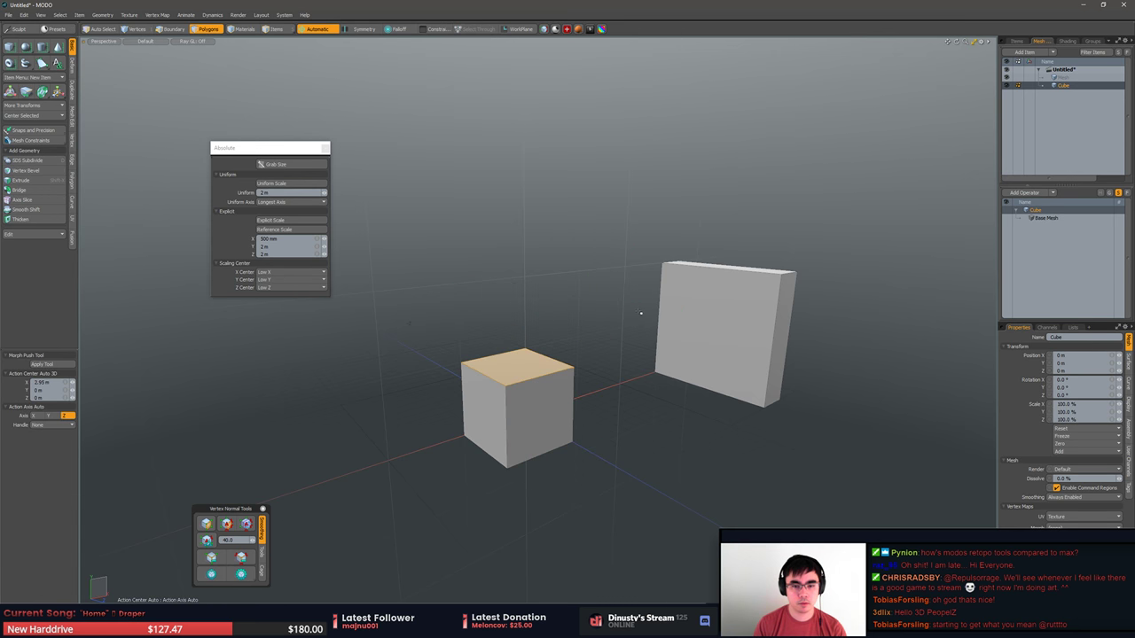
# Lower one upper edge of the cube by about 400 mm in Y to slope its top face.
pyautogui.press('2')
pyautogui.keyDown('alt'); pyautogui.moveTo(535, 372); pyautogui.dragTo(690, 395); pyautogui.keyUp('alt')
pyautogui.click(574, 381)
pyautogui.press('w')
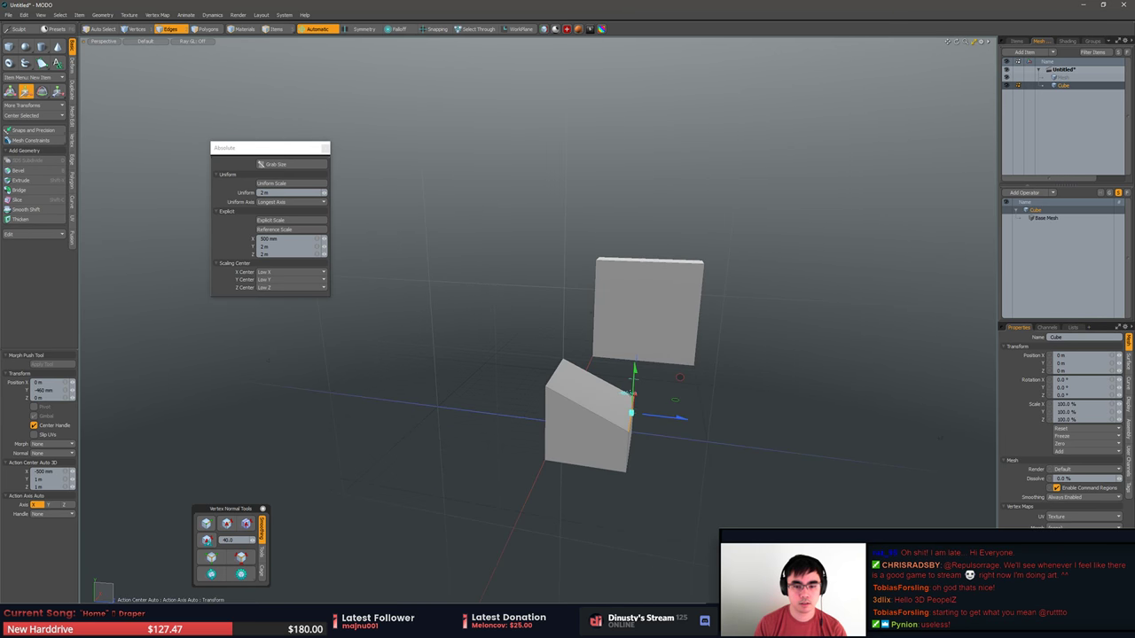
pyautogui.moveTo(635, 370); pyautogui.dragTo(635, 362)
pyautogui.moveTo(635, 391); pyautogui.dragTo(576, 346)
pyautogui.hotkey('ctrl', 'z')
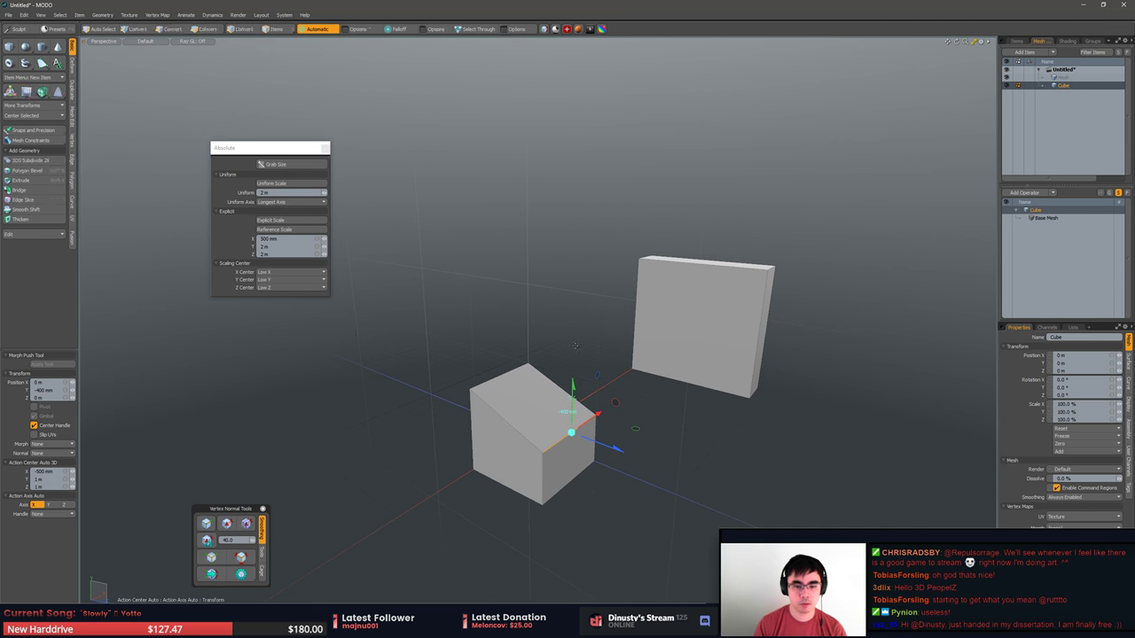
pyautogui.press('space')
pyautogui.click(576, 346)
# Select the whole sloped cube and scale it explicitly to 500 mm in X, 2 m in Y and 2 m in Z.
pyautogui.press('3')
pyautogui.doubleClick(537, 398)
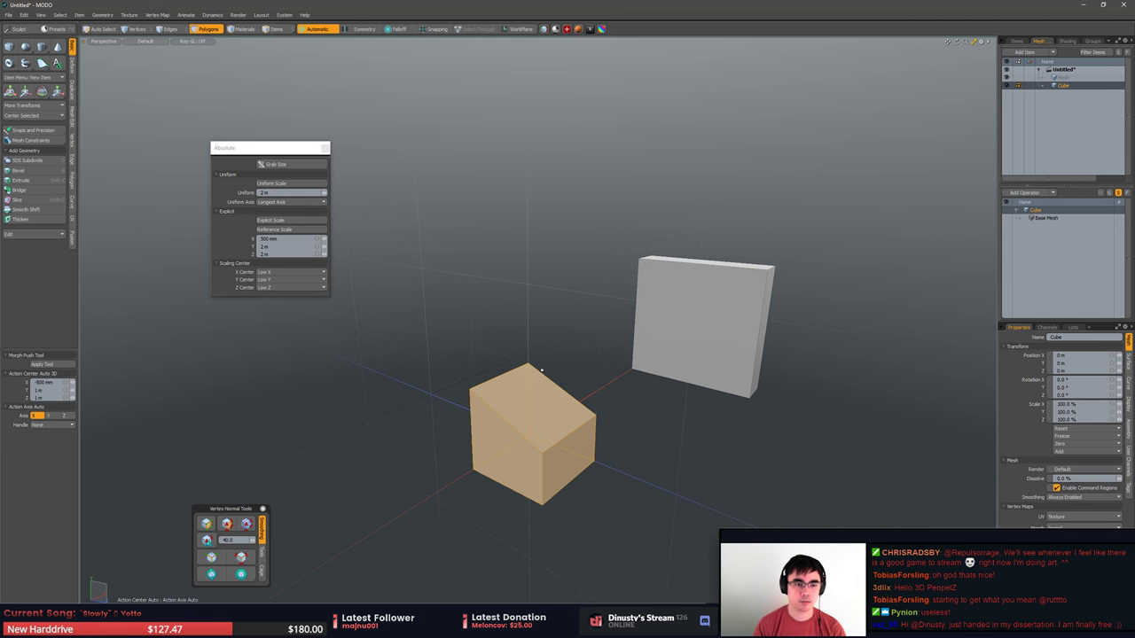
pyautogui.click(278, 222)
pyautogui.keyDown('alt'); pyautogui.moveTo(419, 255); pyautogui.dragTo(515, 284); pyautogui.keyUp('alt')
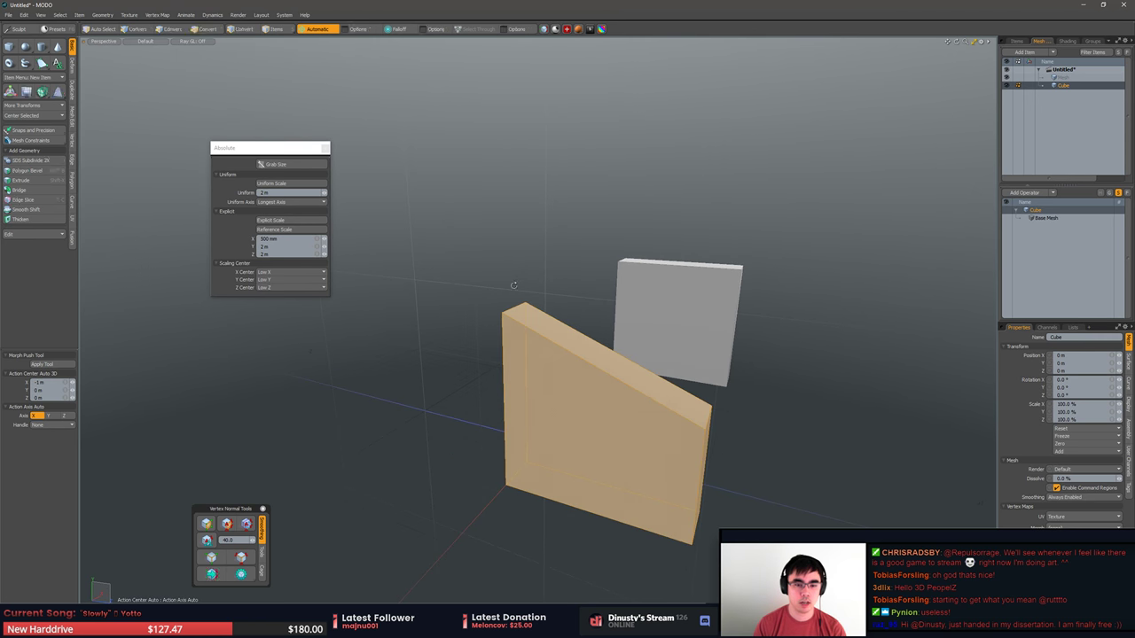
# Select the whole sloped cube and delete it, keeping only the straight slab.
pyautogui.press('1')
pyautogui.keyDown('alt'); pyautogui.moveTo(564, 333); pyautogui.dragTo(694, 463); pyautogui.keyUp('alt')
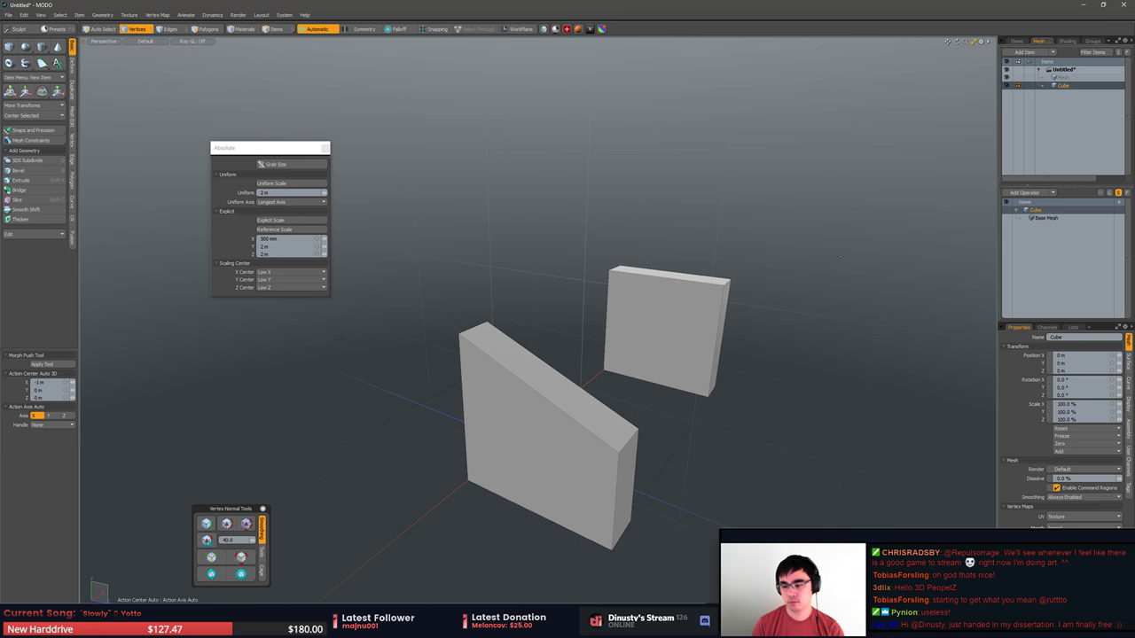
pyautogui.keyDown('alt'); pyautogui.moveTo(722, 279); pyautogui.dragTo(712, 307); pyautogui.keyUp('alt')
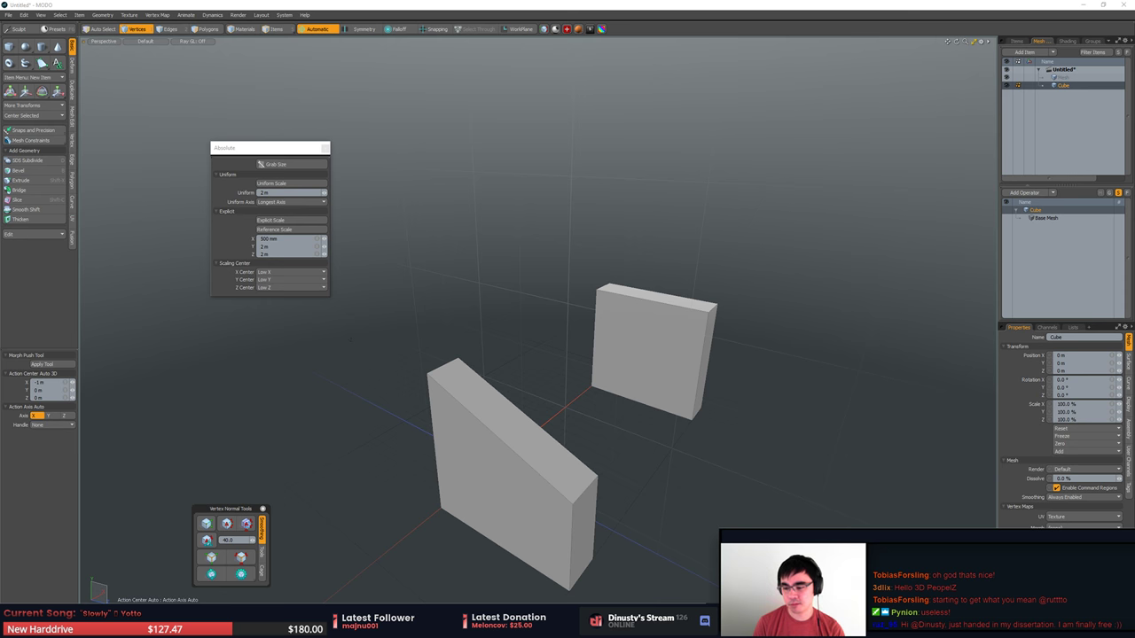
pyautogui.keyDown('alt'); pyautogui.keyDown('shift'); pyautogui.moveTo(731, 327); pyautogui.dragTo(740, 304); pyautogui.keyUp('shift'); pyautogui.keyUp('alt')
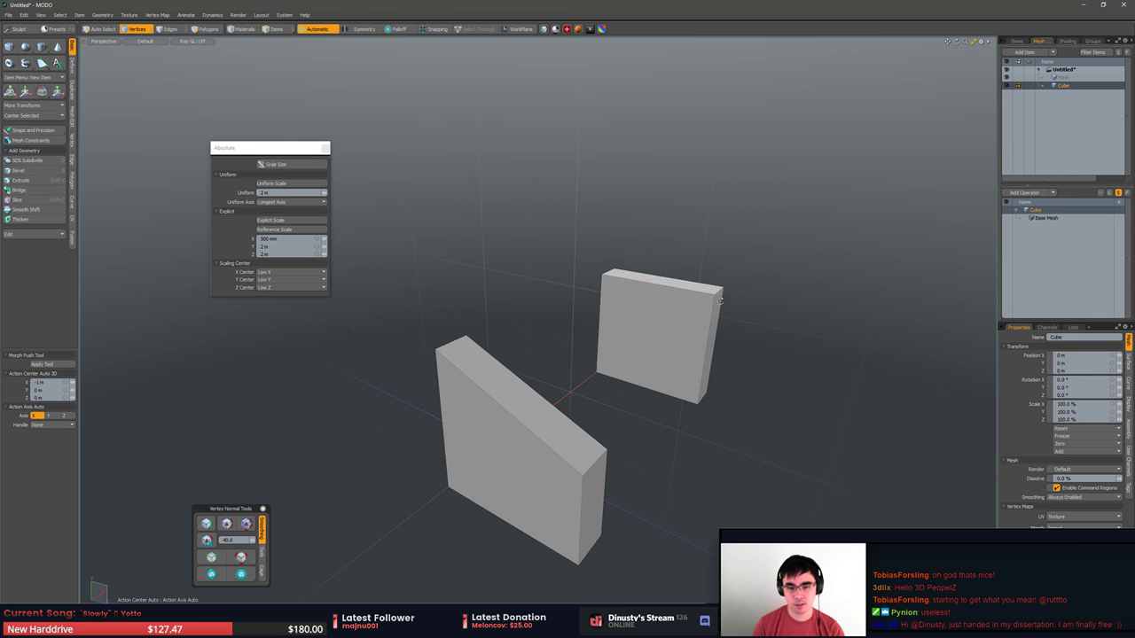
pyautogui.press('3')
pyautogui.doubleClick(500, 382)
pyautogui.keyDown('alt'); pyautogui.moveTo(709, 382); pyautogui.dragTo(546, 415); pyautogui.keyUp('alt')
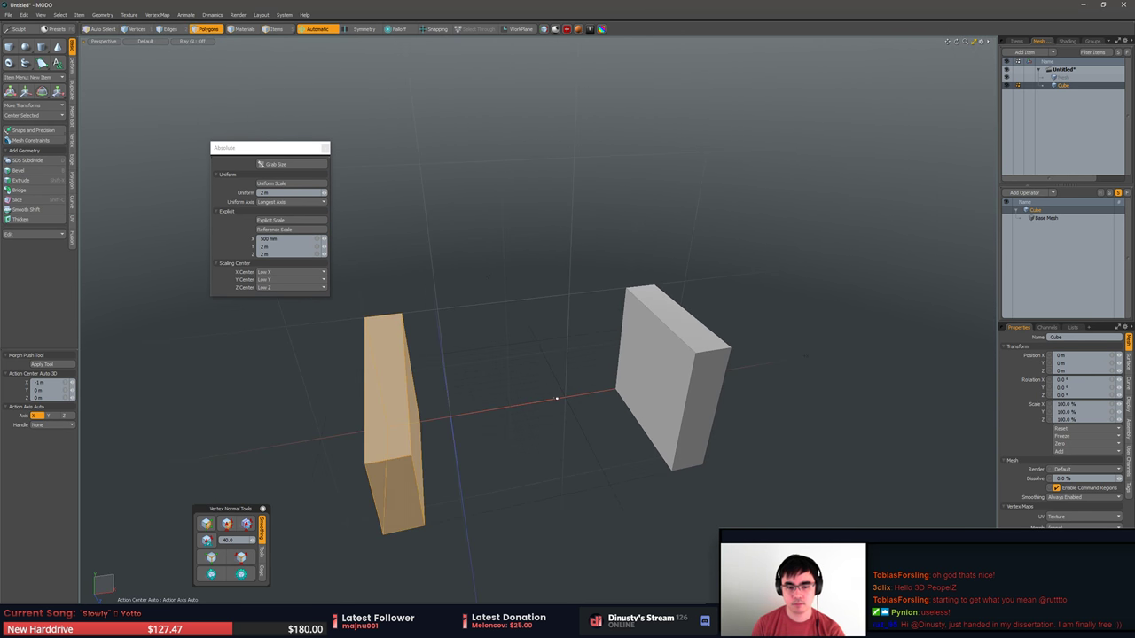
pyautogui.press('Delete')
# Select the remaining slab and, with snapping enabled, move it so one bottom corner snaps to the world origin.
pyautogui.doubleClick(696, 395)
pyautogui.keyDown('alt'); pyautogui.moveTo(696, 396); pyautogui.dragTo(753, 403); pyautogui.keyUp('alt')
pyautogui.press('w')
pyautogui.press('x')
pyautogui.click(651, 376)
pyautogui.moveTo(652, 377)
pyautogui.mouseDown()
pyautogui.moveTo(592, 420)
pyautogui.moveTo(501, 432)
pyautogui.moveTo(644, 383)
pyautogui.moveTo(663, 390)
pyautogui.mouseUp()
pyautogui.scroll(3, 663, 390)
pyautogui.keyDown('alt'); pyautogui.moveTo(663, 390); pyautogui.dragTo(612, 318); pyautogui.keyUp('alt')
pyautogui.scroll(3, 702, 375)
pyautogui.scroll(-3, 664, 393)
pyautogui.scroll(-4, 521, 330)
pyautogui.press('q')
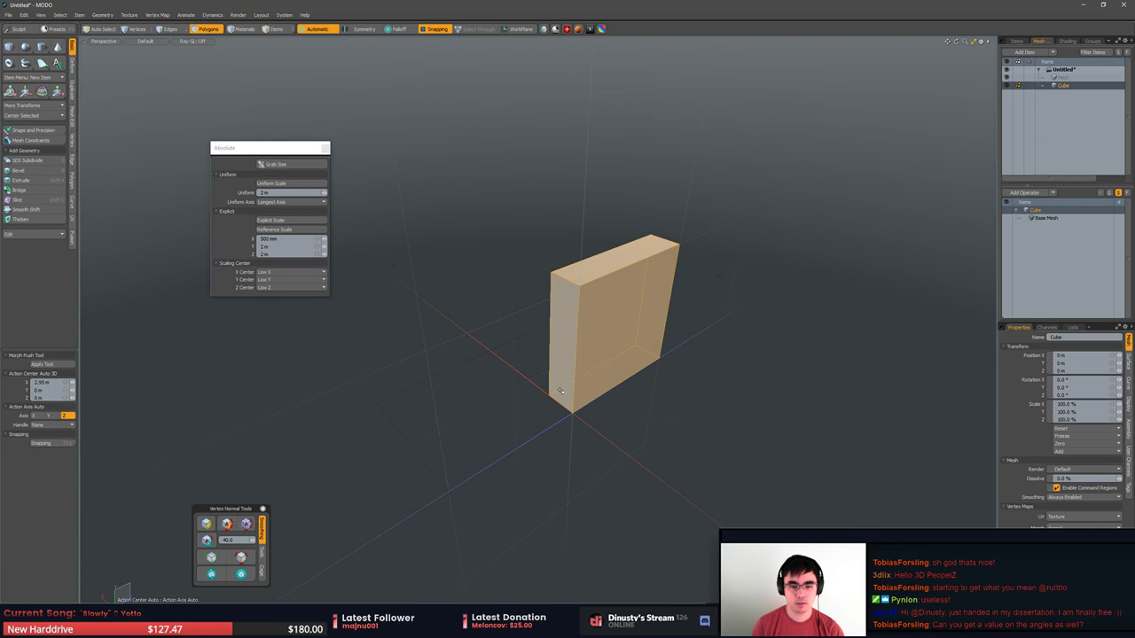
pyautogui.press('w')
pyautogui.keyDown('alt'); pyautogui.keyDown('shift'); pyautogui.moveTo(650, 392); pyautogui.dragTo(618, 410); pyautogui.keyUp('shift'); pyautogui.keyUp('alt')
pyautogui.press('q')
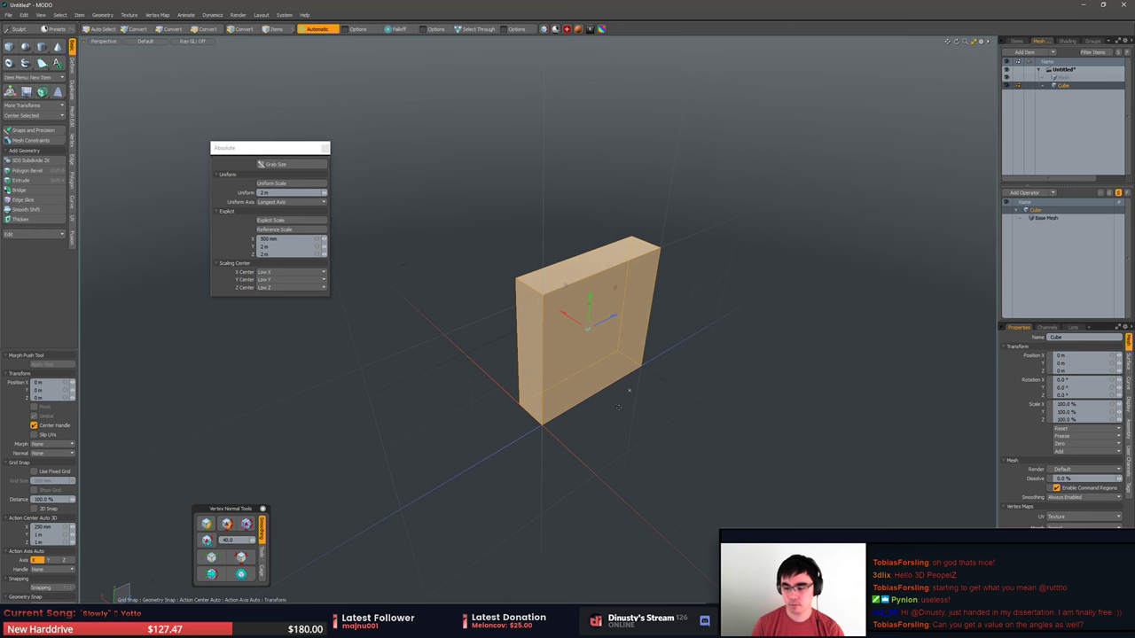
pyautogui.press('w')
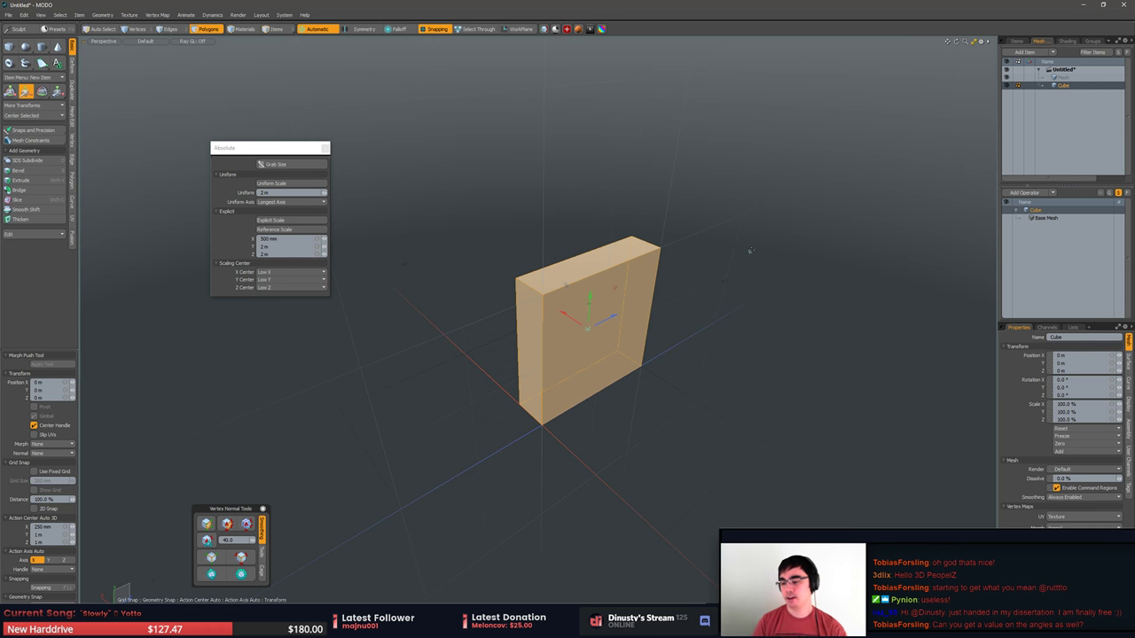
pyautogui.press('q')
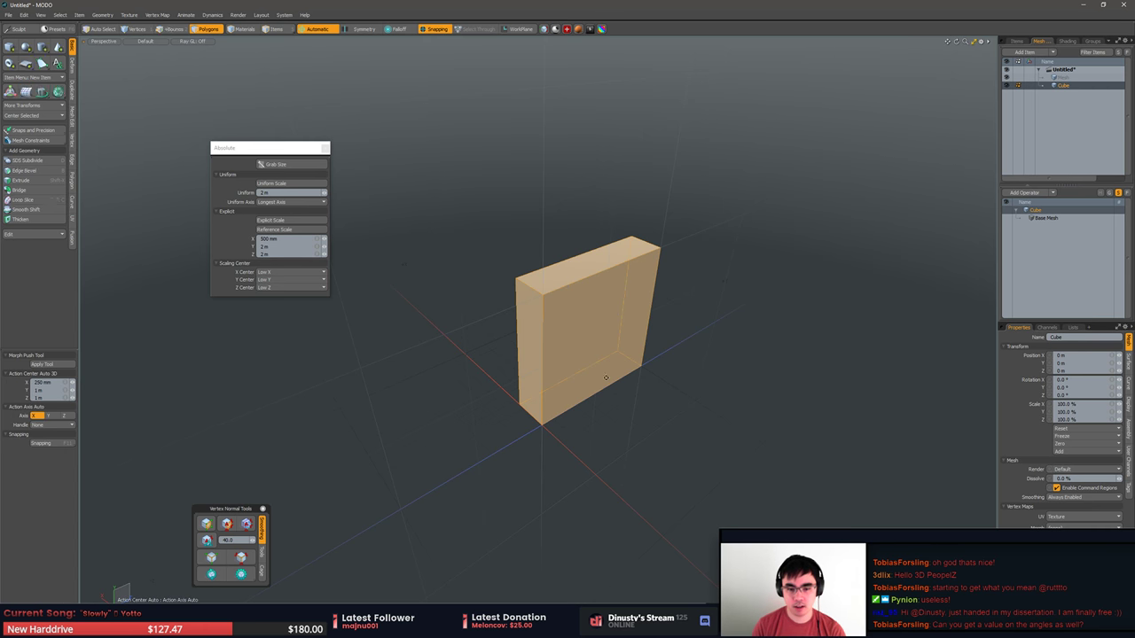
# Move the slab across the origin along X so its opposite bottom corner snaps to the origin.
pyautogui.keyDown('alt'); pyautogui.moveTo(603, 377); pyautogui.dragTo(624, 390); pyautogui.keyUp('alt')
pyautogui.keyDown('alt'); pyautogui.moveTo(981, 471); pyautogui.dragTo(806, 477); pyautogui.keyUp('alt')
pyautogui.press('alt')
pyautogui.keyDown('alt'); pyautogui.moveTo(557, 422); pyautogui.dragTo(746, 413); pyautogui.keyUp('alt')
pyautogui.press('w')
pyautogui.click(566, 434)
pyautogui.moveTo(566, 434); pyautogui.dragTo(710, 452)
pyautogui.press('q')
pyautogui.click(710, 452)
# Select the slab's outer large face and move it 100 mm inward along X.
pyautogui.keyDown('alt'); pyautogui.keyDown('shift'); pyautogui.moveTo(779, 457); pyautogui.dragTo(738, 433); pyautogui.keyUp('shift'); pyautogui.keyUp('alt')
pyautogui.scroll(-2, 741, 421)
pyautogui.click(530, 421)
pyautogui.keyDown('alt'); pyautogui.moveTo(510, 435); pyautogui.dragTo(621, 422); pyautogui.keyUp('alt')
pyautogui.press('w')
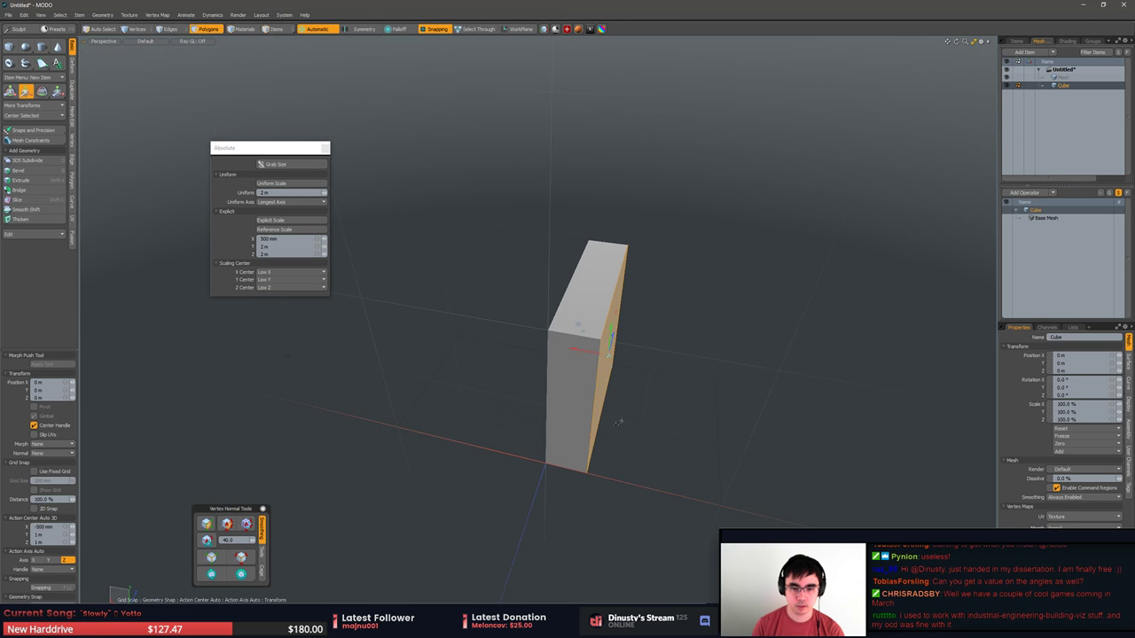
pyautogui.moveTo(608, 358); pyautogui.dragTo(698, 393)
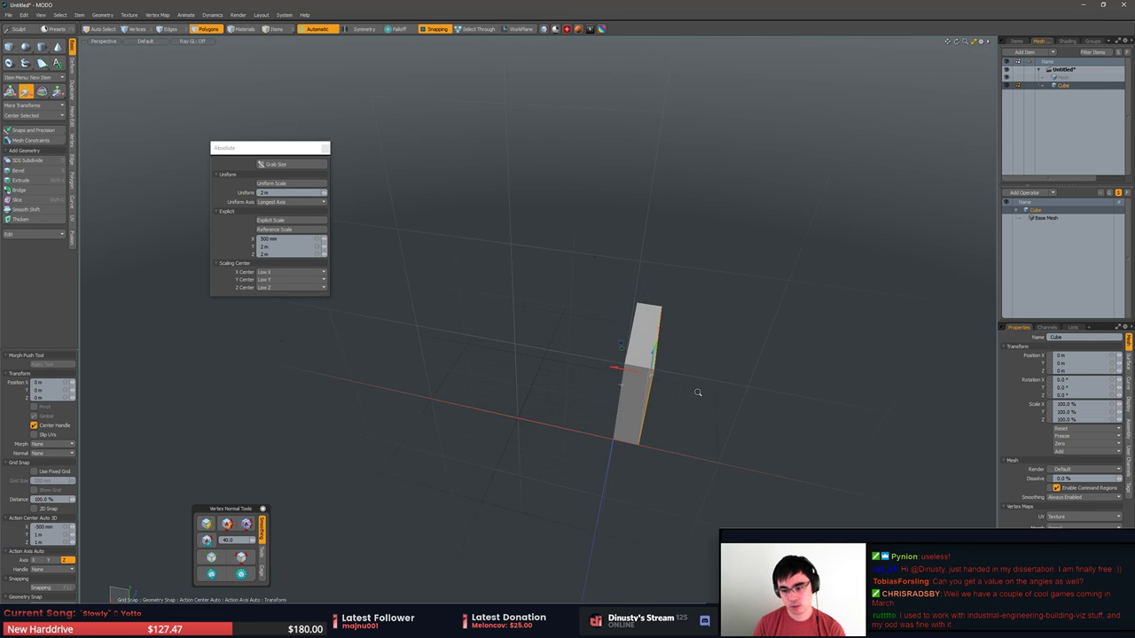
pyautogui.moveTo(613, 369); pyautogui.dragTo(608, 363)
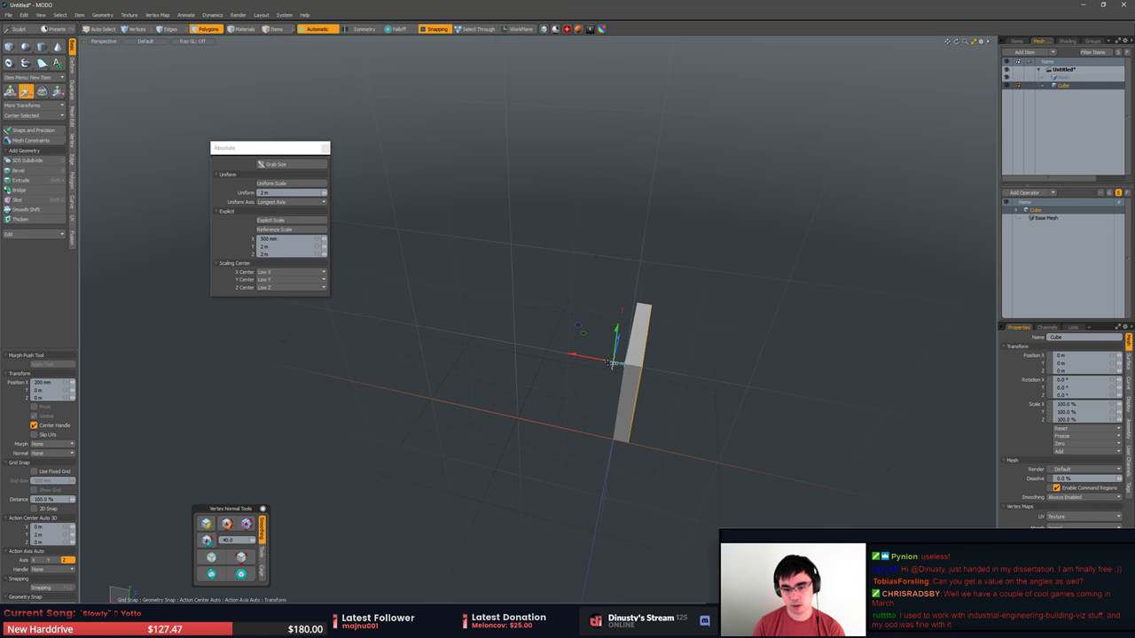
pyautogui.hotkey('ctrl', 'z')
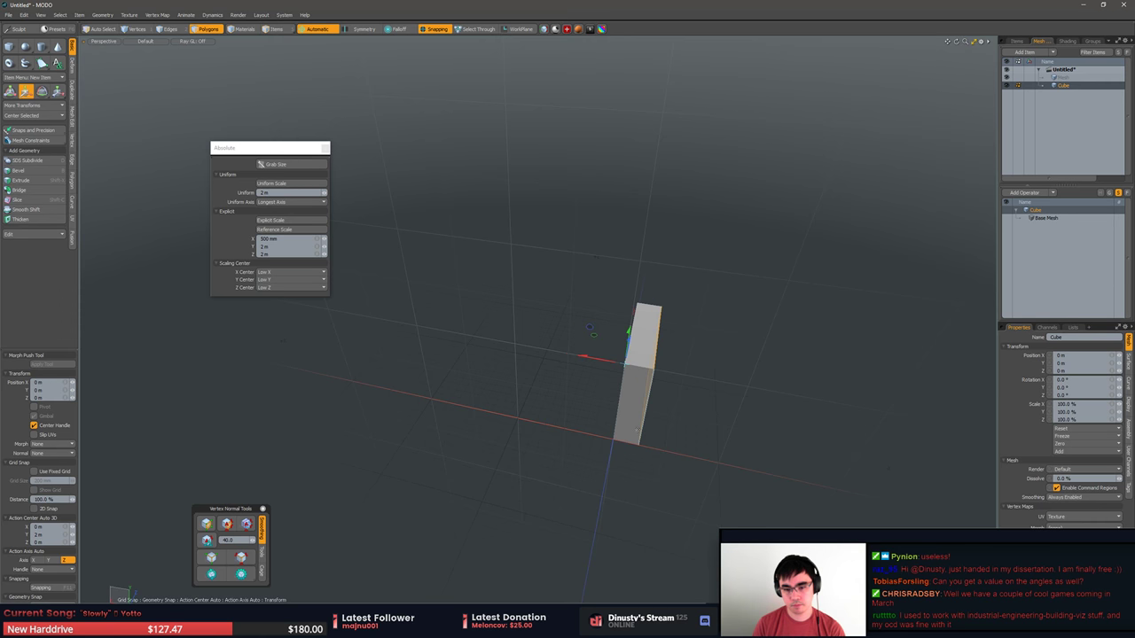
pyautogui.moveTo(640, 446); pyautogui.dragTo(631, 445)
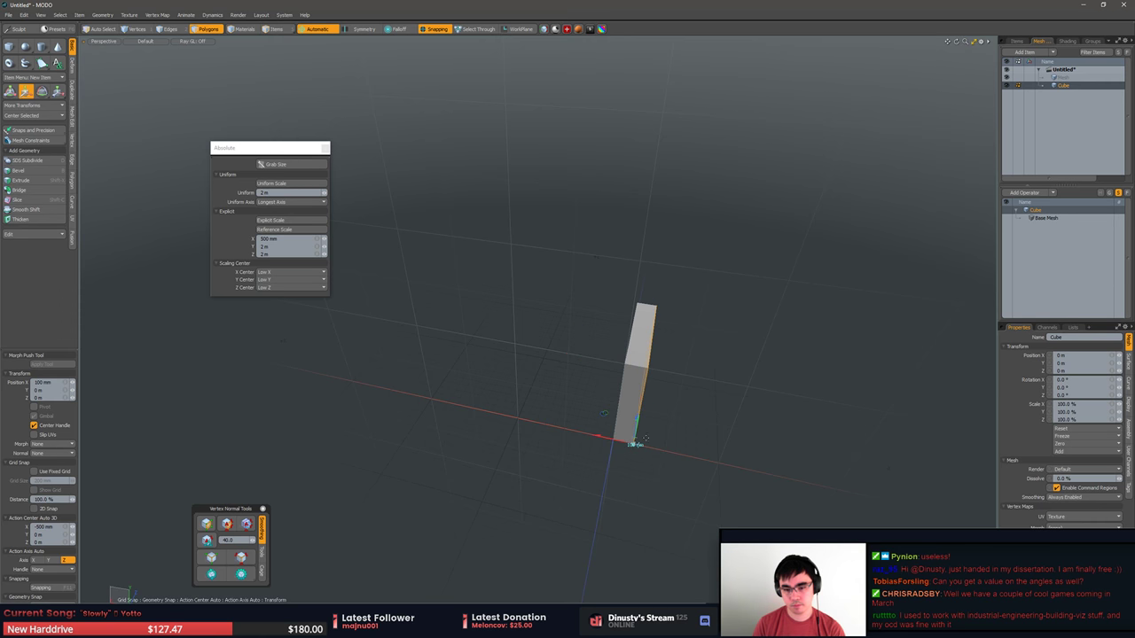
pyautogui.press('space')
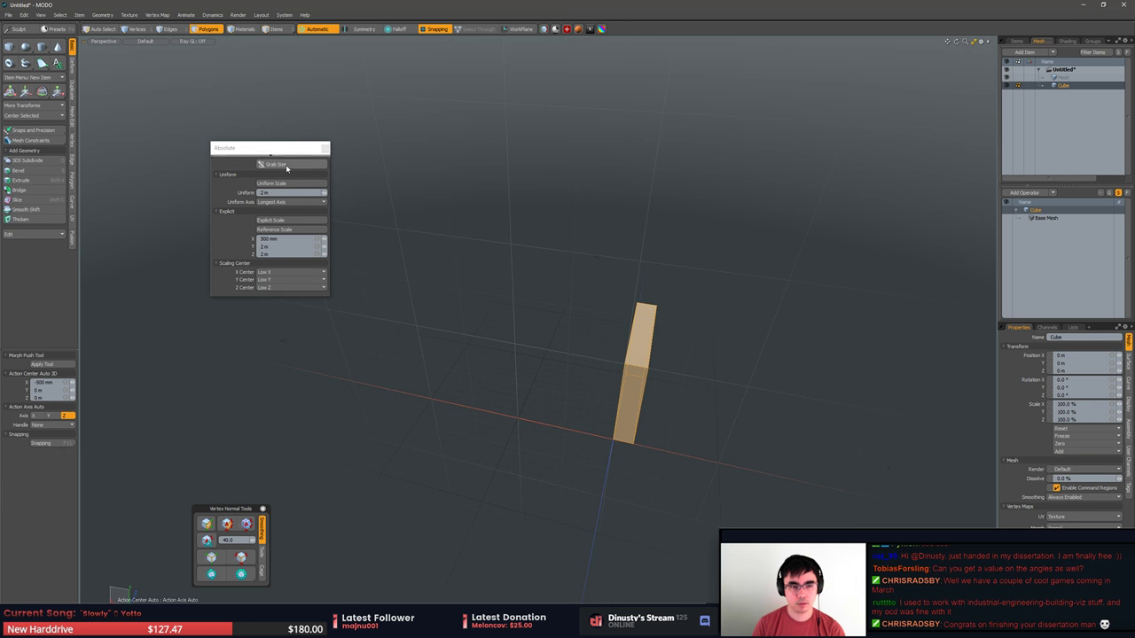
# Grab the whole slab's dimensions into the explicit scale values and clear the selection.
pyautogui.click(289, 166)
pyautogui.keyDown('alt'); pyautogui.moveTo(621, 341); pyautogui.dragTo(592, 321); pyautogui.keyUp('alt')
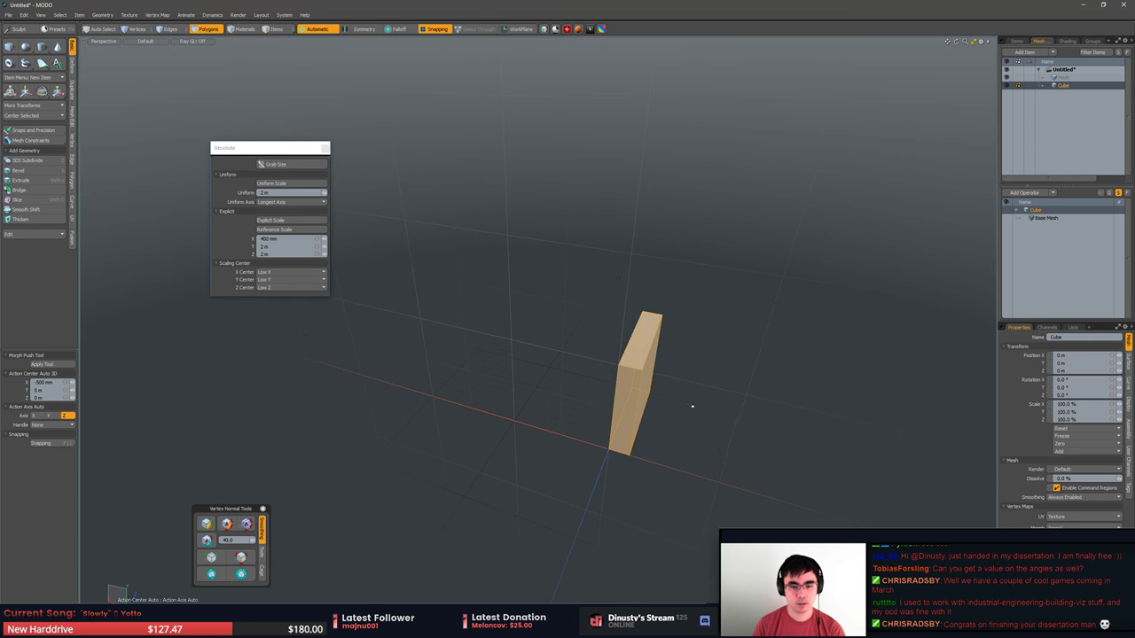
pyautogui.click(692, 405)
# Move the slab's outer large face inward to a 200 mm thickness and grab the slab's size again.
pyautogui.click(647, 392)
pyautogui.press('w')
pyautogui.moveTo(626, 378); pyautogui.dragTo(623, 310)
pyautogui.press('Escape')
pyautogui.click(594, 363)
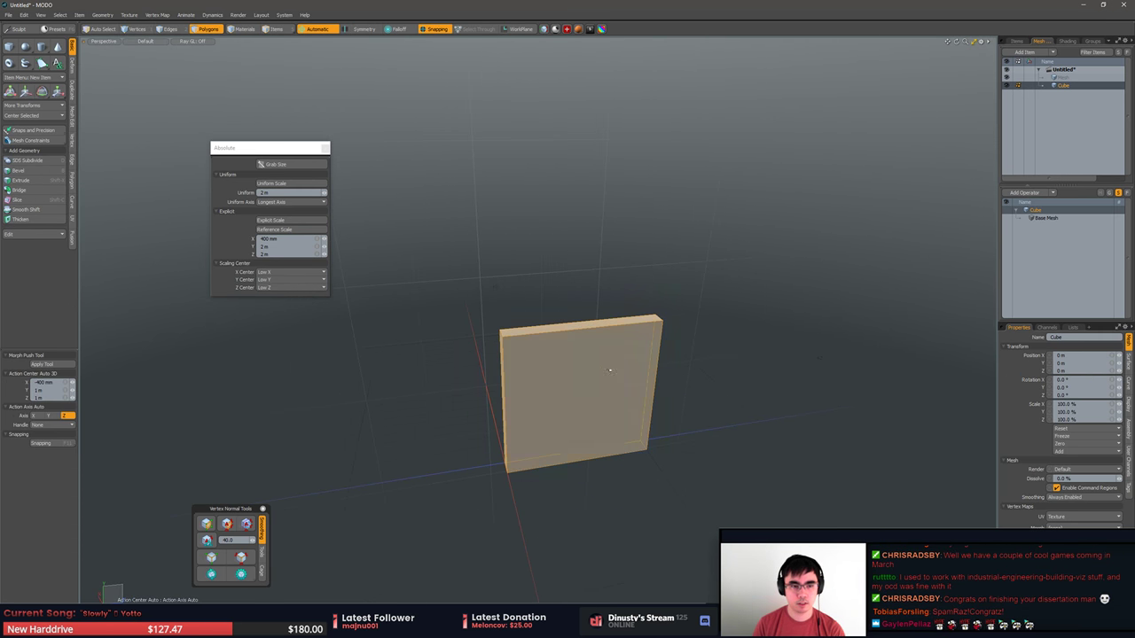
pyautogui.click(296, 166)
# Set the explicit Y size to 5 m and scale the whole slab explicitly.
pyautogui.click(275, 238)
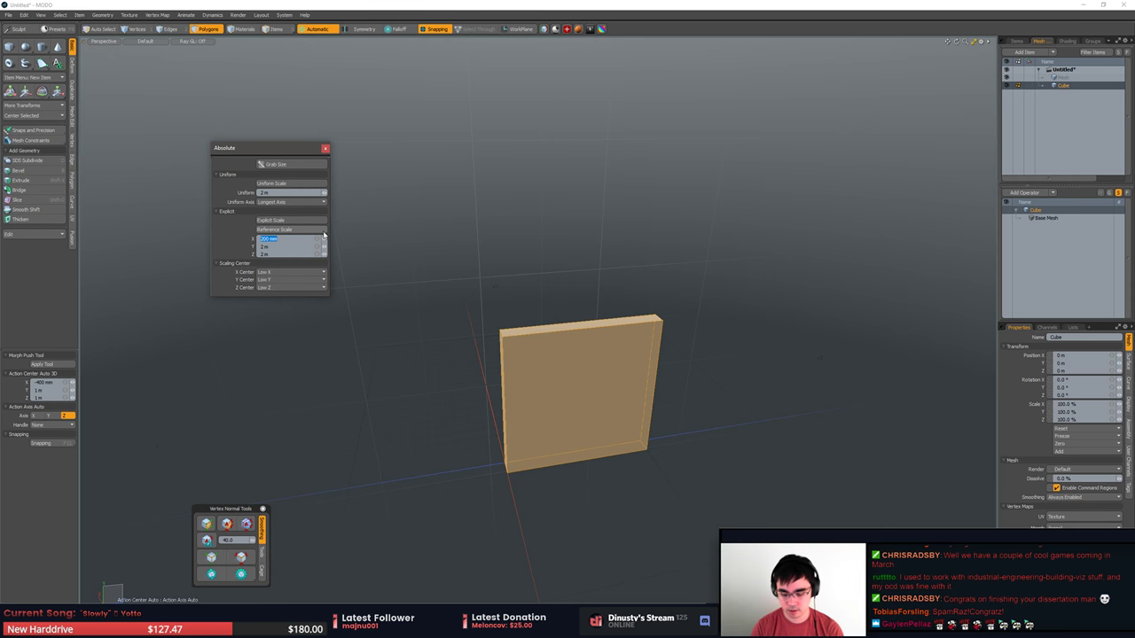
pyautogui.click(280, 246)
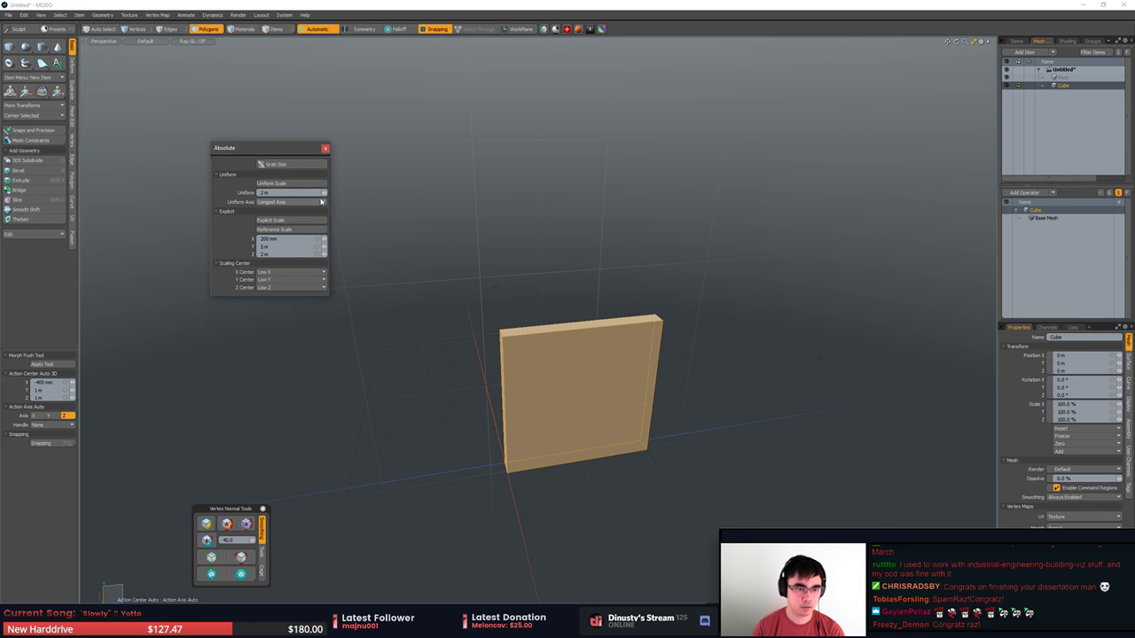
pyautogui.click(291, 220)
pyautogui.scroll(-4, 641, 361)
pyautogui.keyDown('alt'); pyautogui.keyDown('shift'); pyautogui.moveTo(628, 314); pyautogui.dragTo(671, 364); pyautogui.keyUp('shift'); pyautogui.keyUp('alt')
# Select the slab's large face, set the explicit Z size to 5 m, and apply the explicit scale.
pyautogui.press('1')
pyautogui.press('3')
pyautogui.click(612, 368)
pyautogui.click(277, 252)
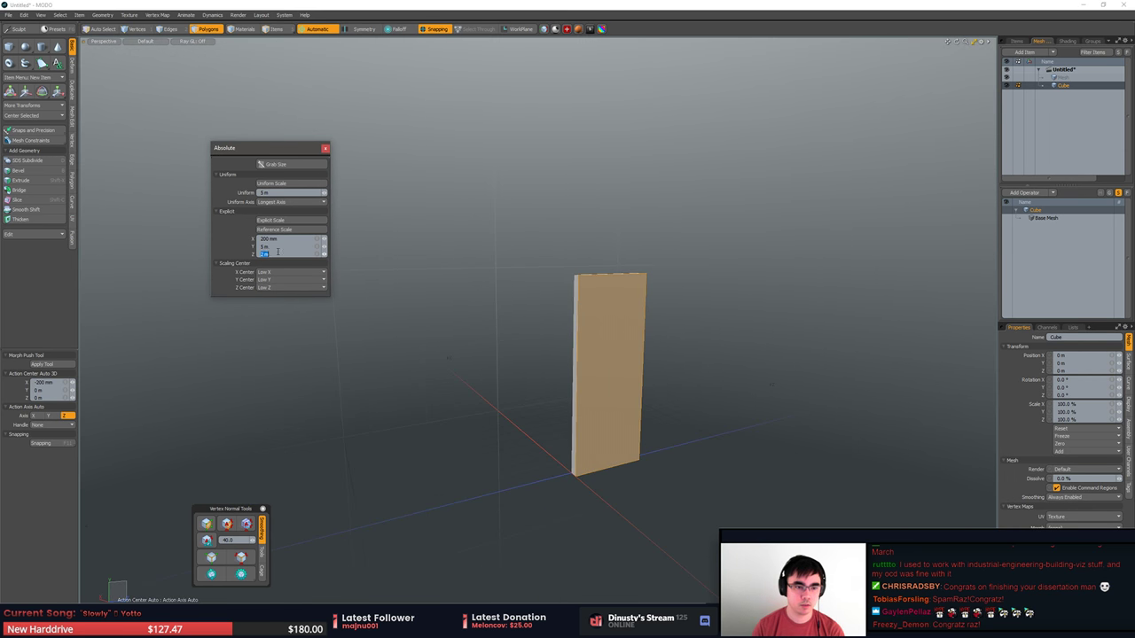
pyautogui.write('5')
pyautogui.press('Return')
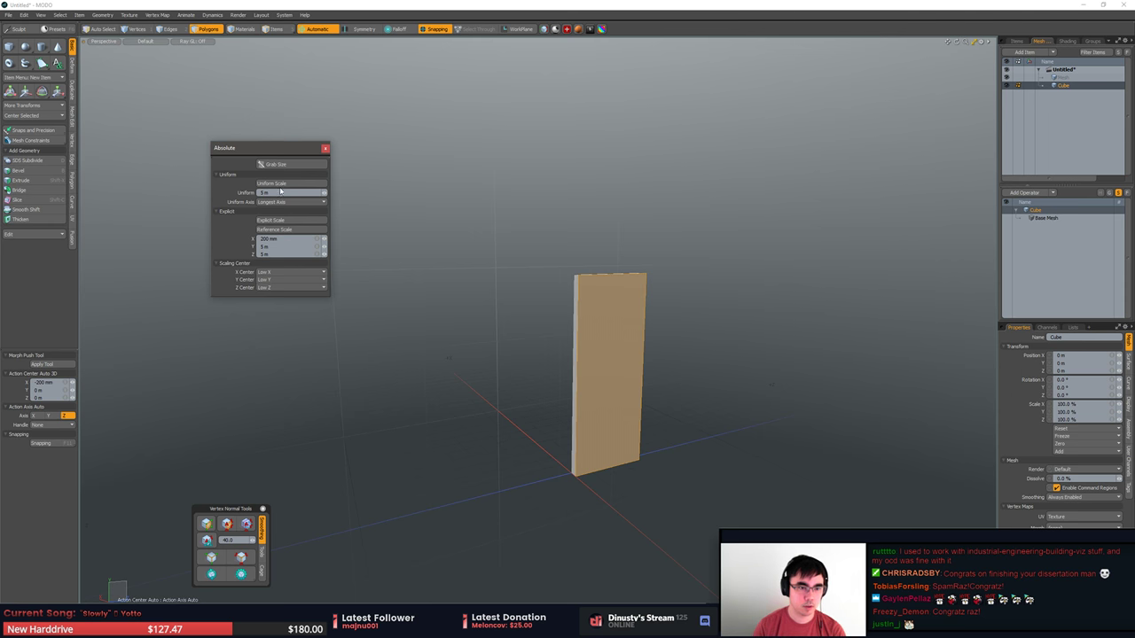
pyautogui.click(297, 222)
pyautogui.click(590, 248)
pyautogui.keyDown('alt'); pyautogui.moveTo(590, 248); pyautogui.dragTo(511, 272); pyautogui.keyUp('alt')
pyautogui.press('1')
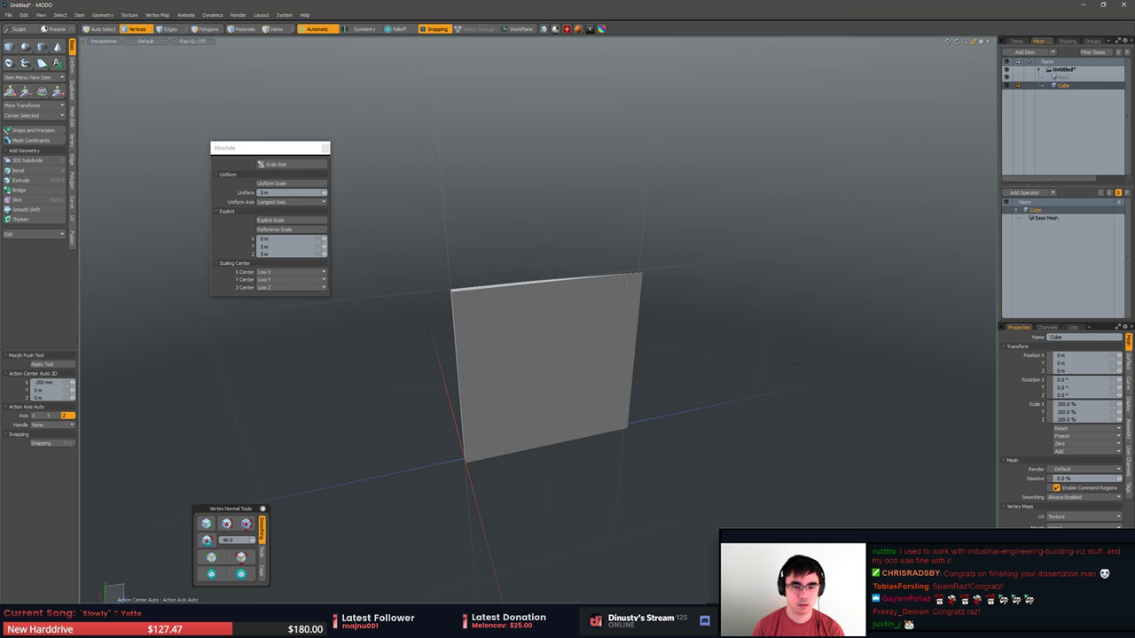
pyautogui.keyDown('alt'); pyautogui.moveTo(624, 280); pyautogui.dragTo(409, 311); pyautogui.keyUp('alt')
pyautogui.press('2')
pyautogui.click(494, 292)
pyautogui.press('w')
pyautogui.press('q')
pyautogui.press('3')
pyautogui.keyDown('alt'); pyautogui.keyDown('shift'); pyautogui.moveTo(478, 328); pyautogui.dragTo(559, 326); pyautogui.keyUp('shift'); pyautogui.keyUp('alt')
pyautogui.keyDown('alt'); pyautogui.moveTo(647, 323); pyautogui.dragTo(719, 325); pyautogui.keyUp('alt')
pyautogui.click(550, 345)
pyautogui.doubleClick(550, 345)
pyautogui.scroll(2, 727, 333)
pyautogui.click(773, 345)
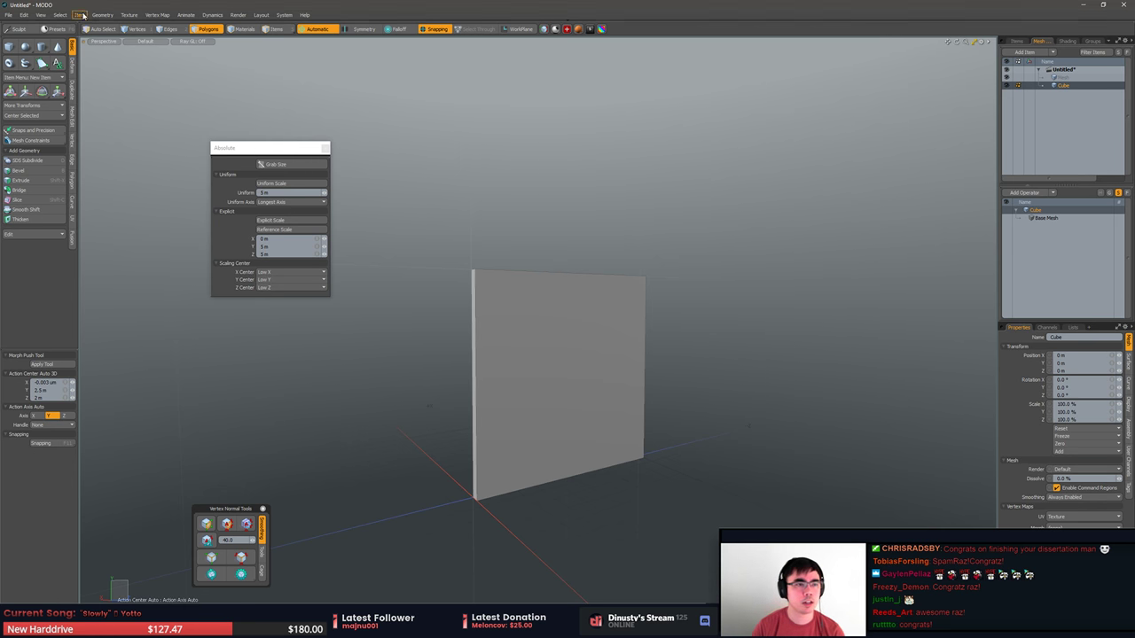
# Measure the angle at the slab's bottom corner on the origin with the Protractor tool.
pyautogui.click(39, 15)
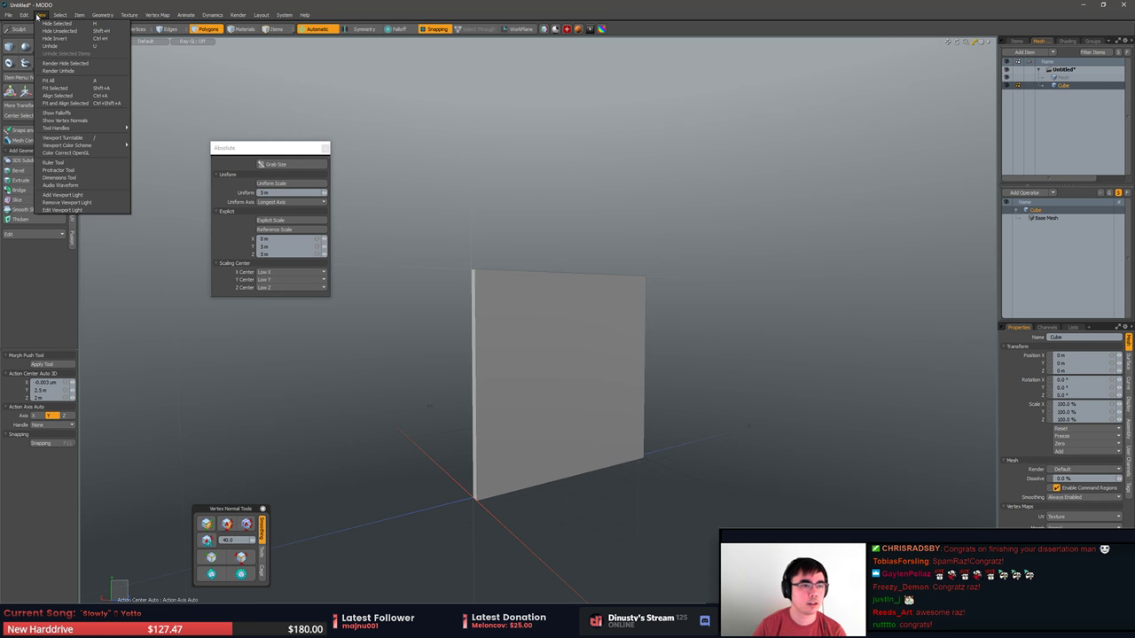
pyautogui.click(87, 169)
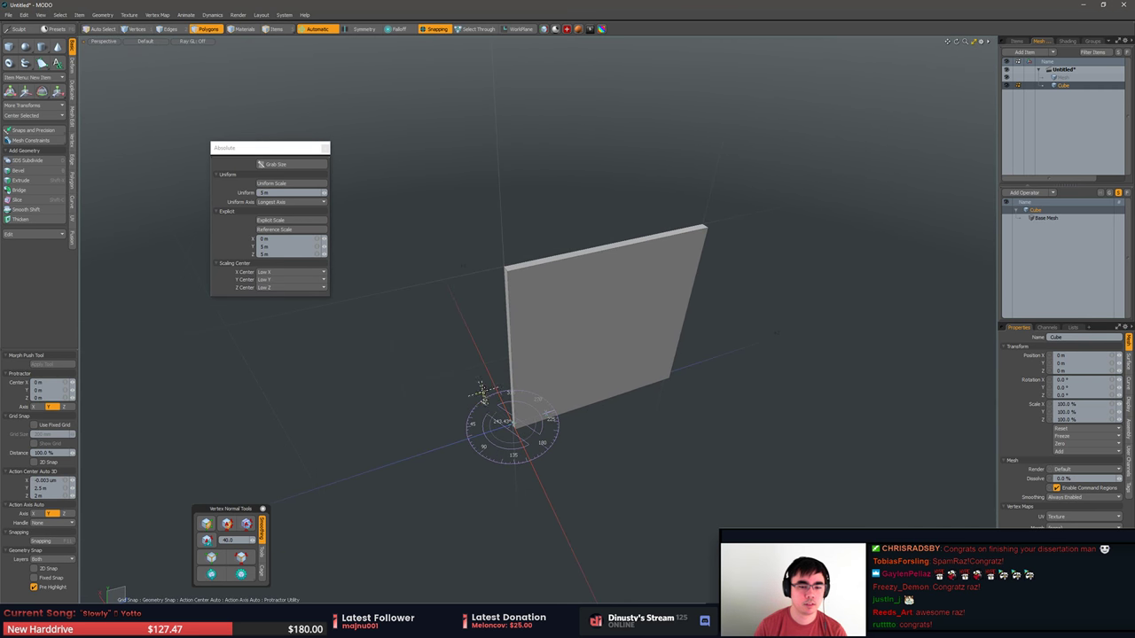
pyautogui.moveTo(497, 398); pyautogui.dragTo(589, 348)
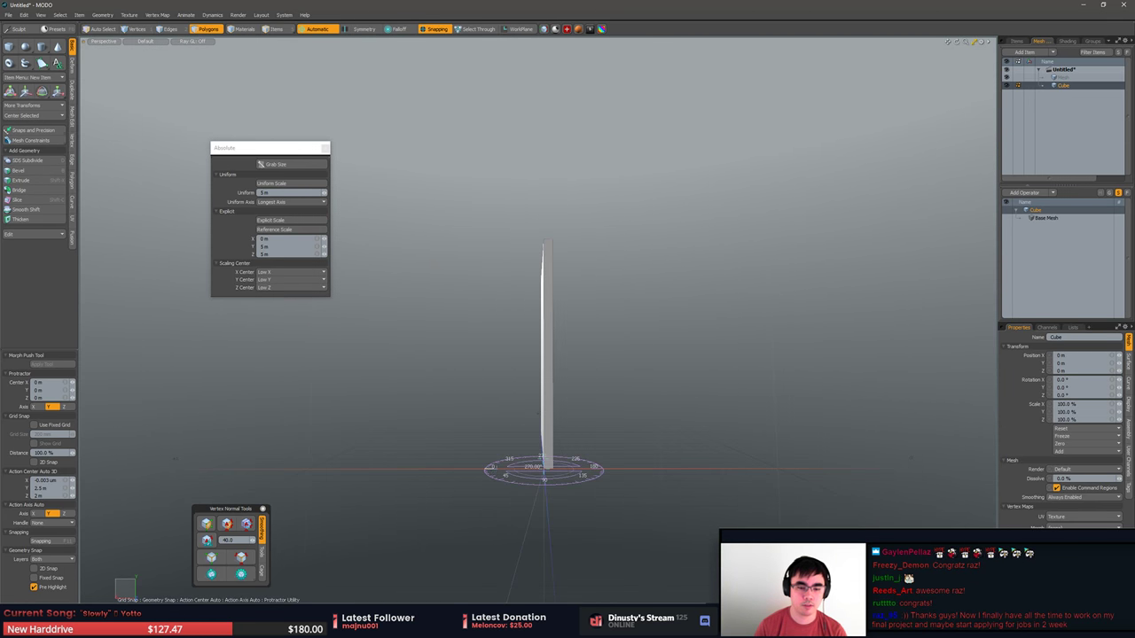
pyautogui.keyDown('alt'); pyautogui.keyDown('shift'); pyautogui.moveTo(523, 588); pyautogui.dragTo(514, 494); pyautogui.keyUp('shift'); pyautogui.keyUp('alt')
pyautogui.scroll(-3, 513, 494)
pyautogui.keyDown('alt'); pyautogui.moveTo(514, 355); pyautogui.dragTo(355, 377); pyautogui.keyUp('alt')
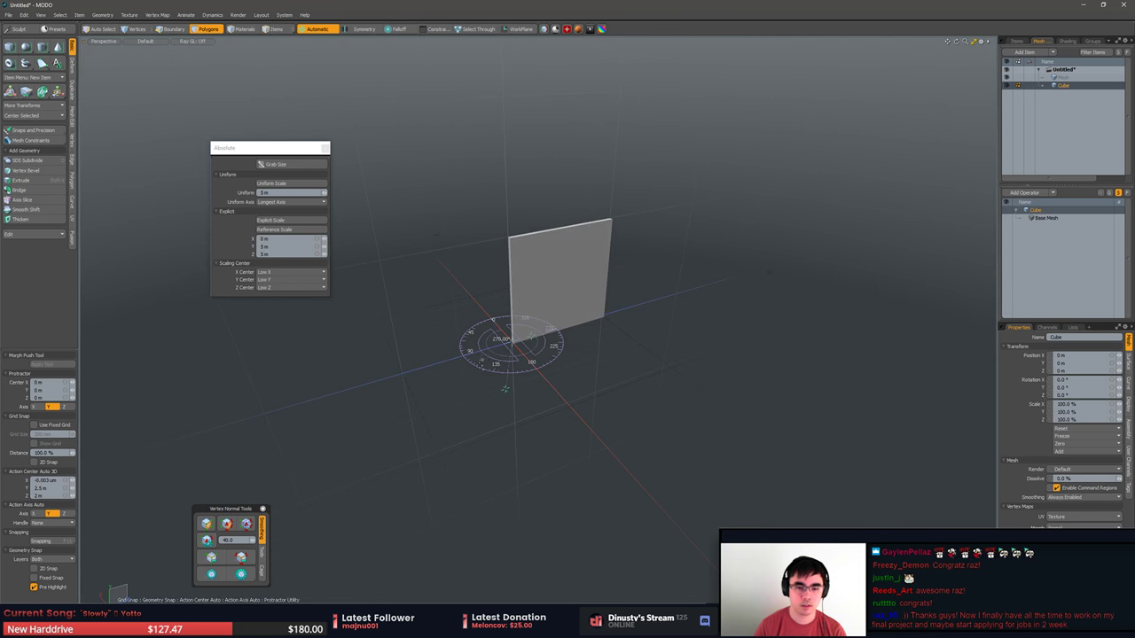
pyautogui.scroll(4, 510, 342)
pyautogui.keyDown('alt'); pyautogui.moveTo(512, 342); pyautogui.dragTo(548, 321); pyautogui.keyUp('alt')
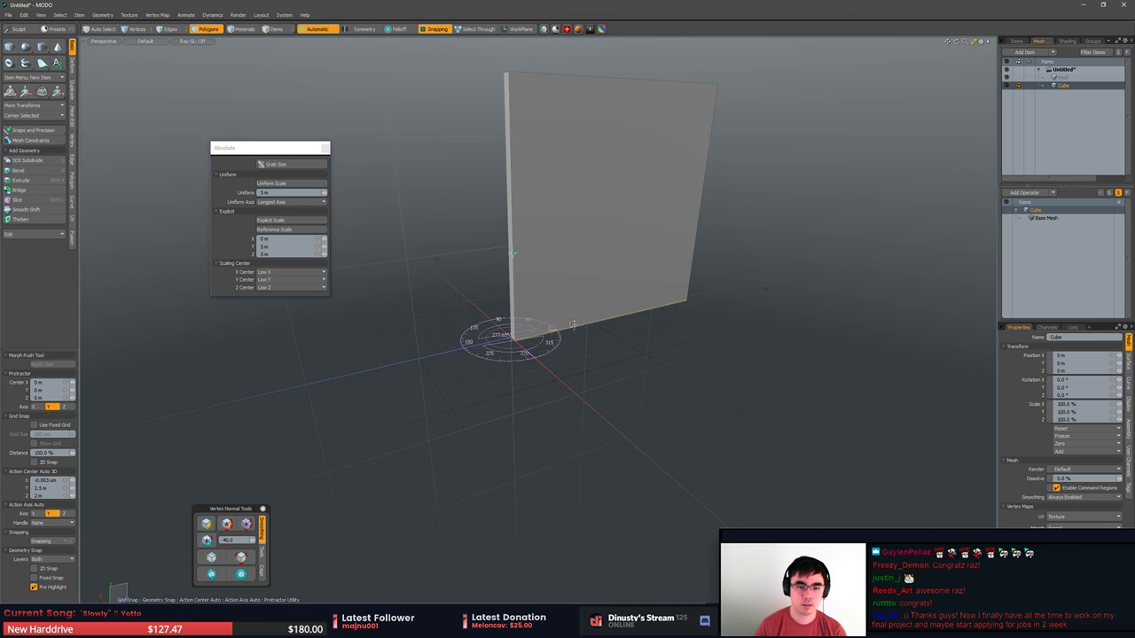
pyautogui.keyDown('alt'); pyautogui.moveTo(575, 324); pyautogui.dragTo(599, 417); pyautogui.keyUp('alt')
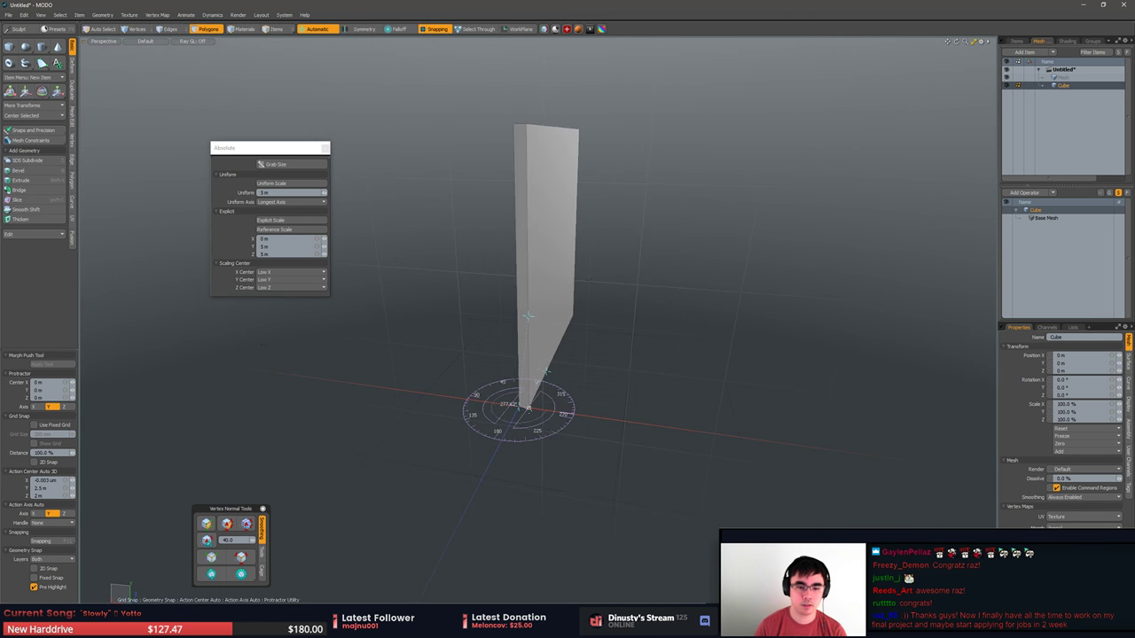
pyautogui.keyDown('alt'); pyautogui.moveTo(546, 371); pyautogui.dragTo(546, 261); pyautogui.keyUp('alt')
# Drop the Protractor tool and reset the automatic action center.
pyautogui.press('e')
pyautogui.press('w')
pyautogui.press('e')
pyautogui.press('q')
pyautogui.keyDown('alt'); pyautogui.moveTo(638, 354); pyautogui.dragTo(527, 454); pyautogui.keyUp('alt')
pyautogui.press('q')
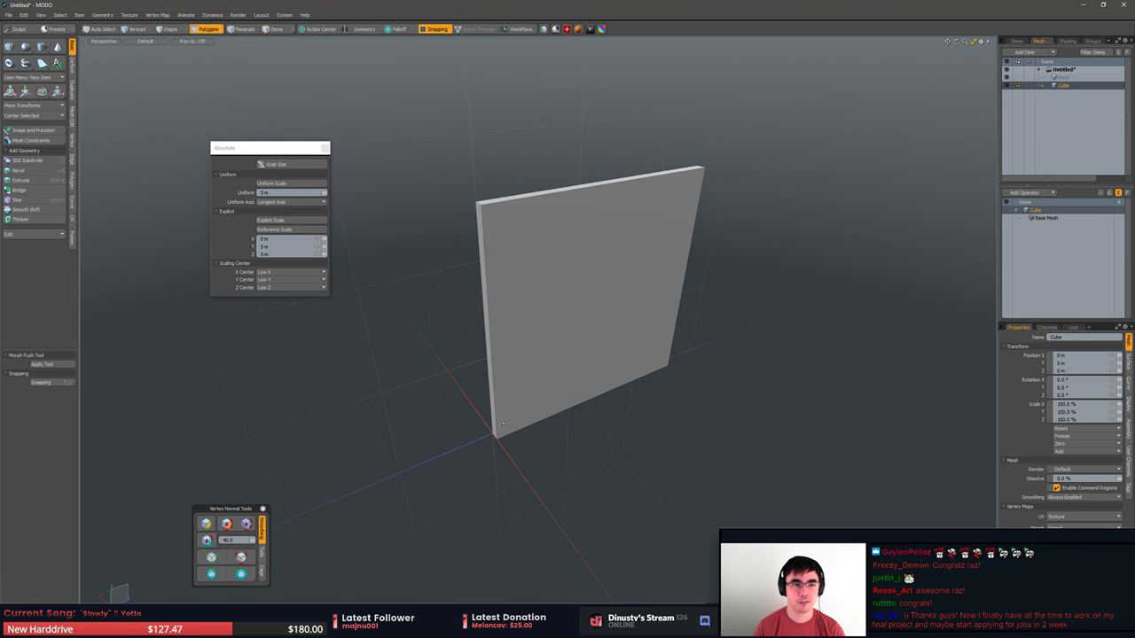
# Review the available measuring tools and the Snaps and Precision presets, moving the Absolute window aside.
pyautogui.click(38, 16)
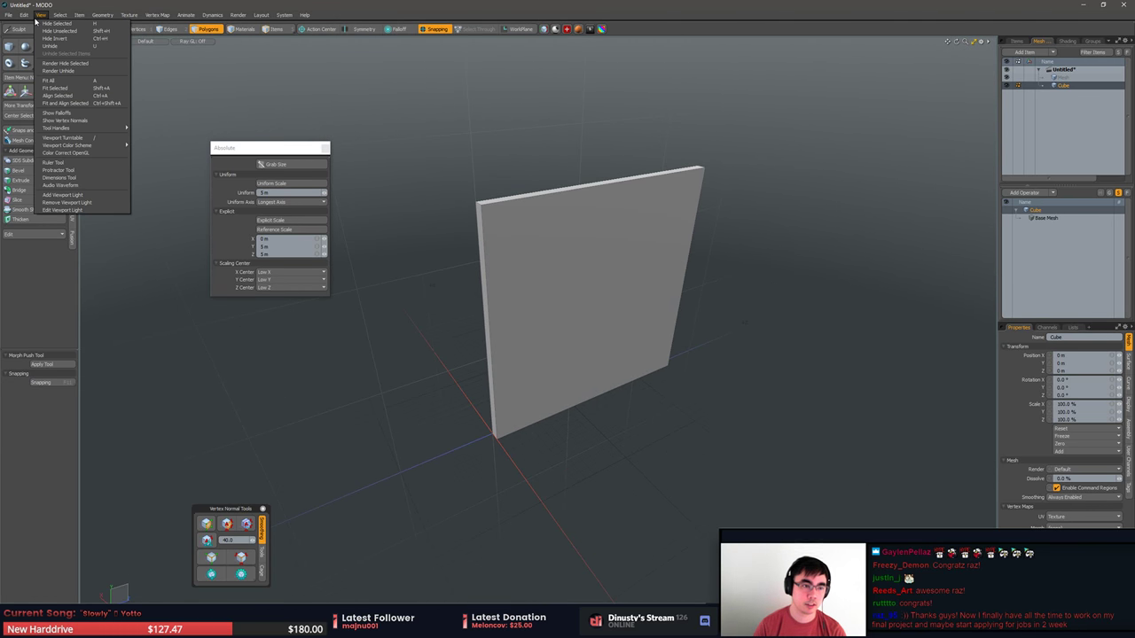
pyautogui.click(136, 44)
pyautogui.keyDown('alt'); pyautogui.moveTo(285, 114); pyautogui.dragTo(248, 195); pyautogui.keyUp('alt')
pyautogui.moveTo(224, 144); pyautogui.dragTo(196, 196)
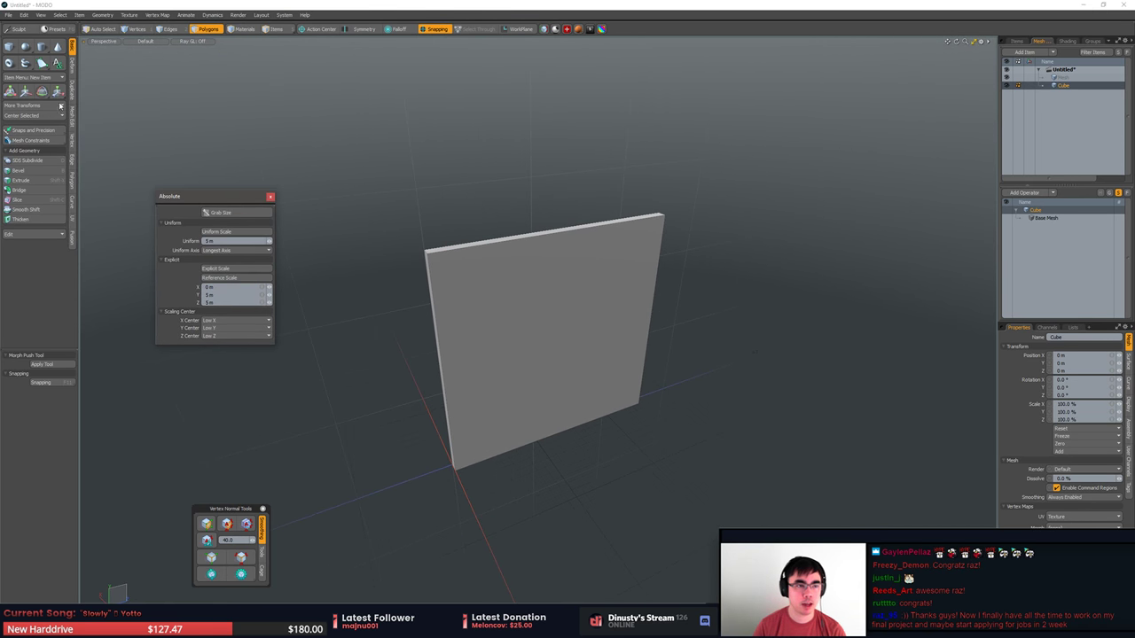
pyautogui.click(52, 131)
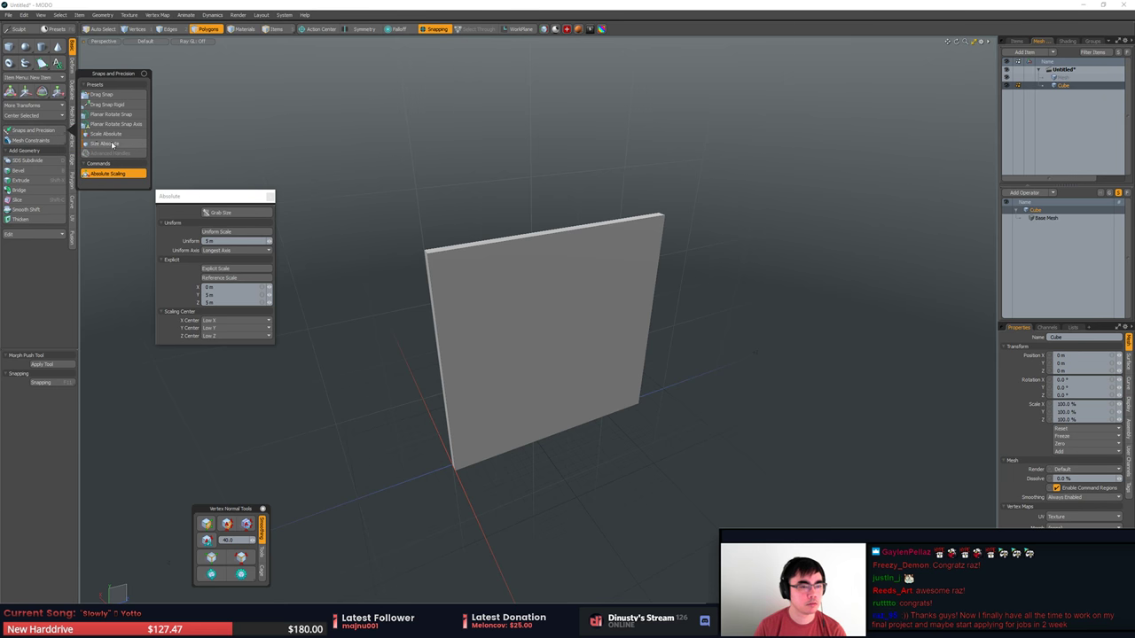
pyautogui.moveTo(201, 197)
pyautogui.mouseDown()
pyautogui.moveTo(181, 194)
pyautogui.moveTo(190, 192)
pyautogui.mouseUp()
pyautogui.keyDown('alt'); pyautogui.keyDown('shift'); pyautogui.moveTo(365, 203); pyautogui.dragTo(347, 211); pyautogui.keyUp('shift'); pyautogui.keyUp('alt')
pyautogui.keyDown('ctrl'); pyautogui.keyDown('alt'); pyautogui.moveTo(346, 211); pyautogui.dragTo(483, 251); pyautogui.keyUp('alt'); pyautogui.keyUp('ctrl')
pyautogui.keyDown('alt'); pyautogui.keyDown('shift'); pyautogui.moveTo(484, 251); pyautogui.dragTo(531, 257); pyautogui.keyUp('shift'); pyautogui.keyUp('alt')
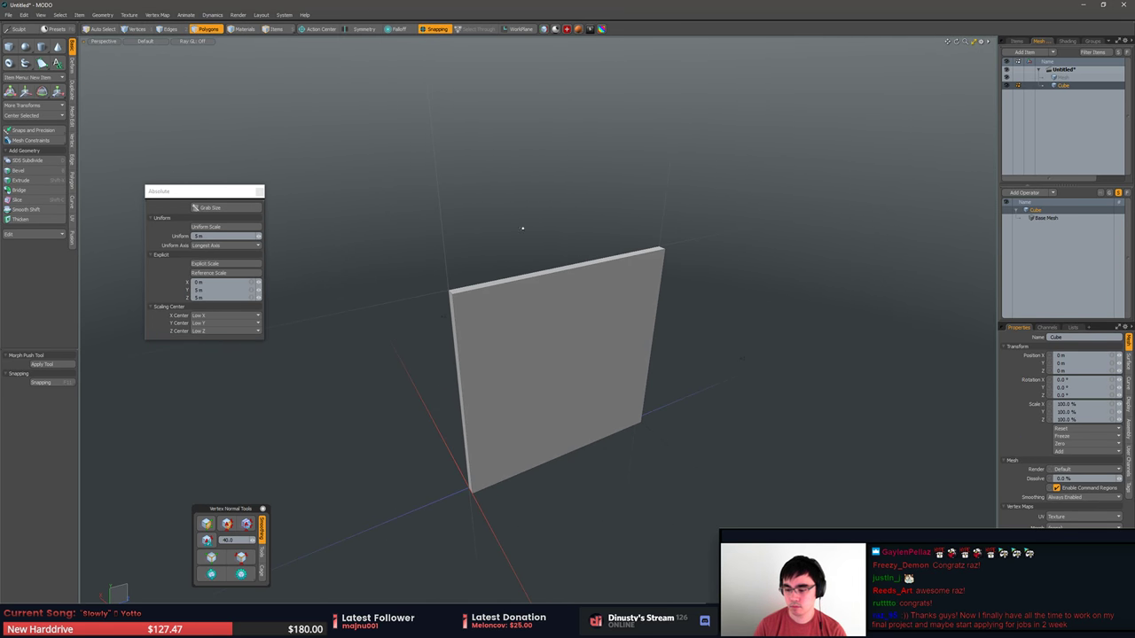
pyautogui.doubleClick(557, 276)
pyautogui.click(540, 214)
pyautogui.keyDown('alt'); pyautogui.moveTo(540, 214); pyautogui.dragTo(539, 255); pyautogui.keyUp('alt')
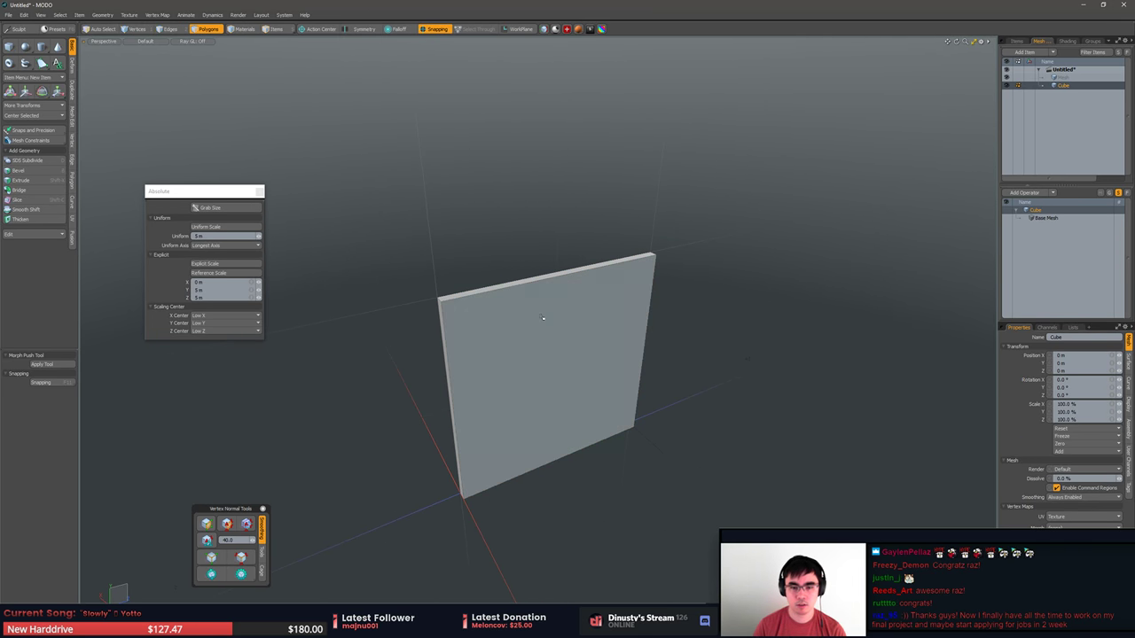
pyautogui.hotkey('shift', 'a')
pyautogui.scroll(-3, 469, 306)
pyautogui.keyDown('alt'); pyautogui.moveTo(542, 317); pyautogui.dragTo(553, 288); pyautogui.keyUp('alt')
pyautogui.scroll(-1, 524, 352)
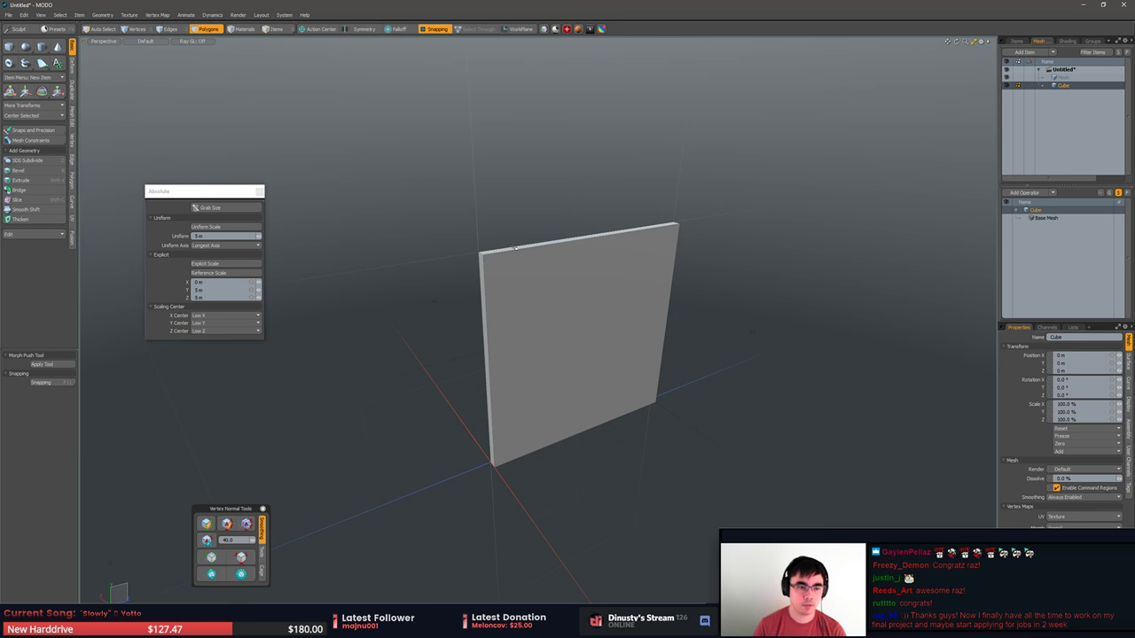
# Grab the slab's dimensions into the explicit size fields of the Absolute window.
pyautogui.keyDown('alt'); pyautogui.moveTo(528, 266); pyautogui.dragTo(564, 328); pyautogui.keyUp('alt')
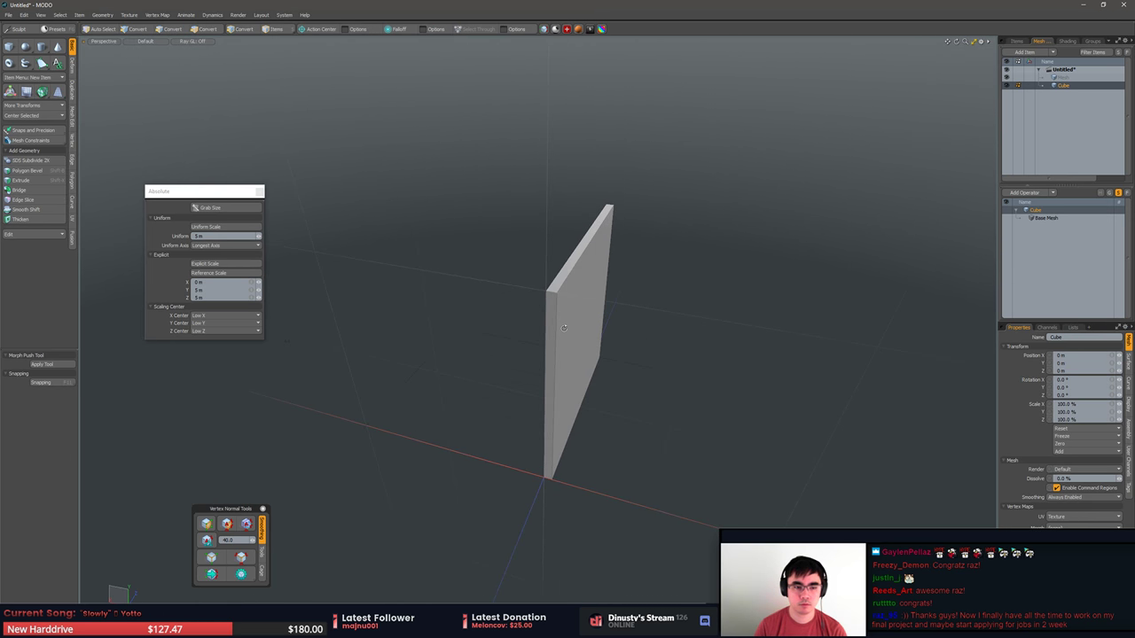
pyautogui.click(215, 206)
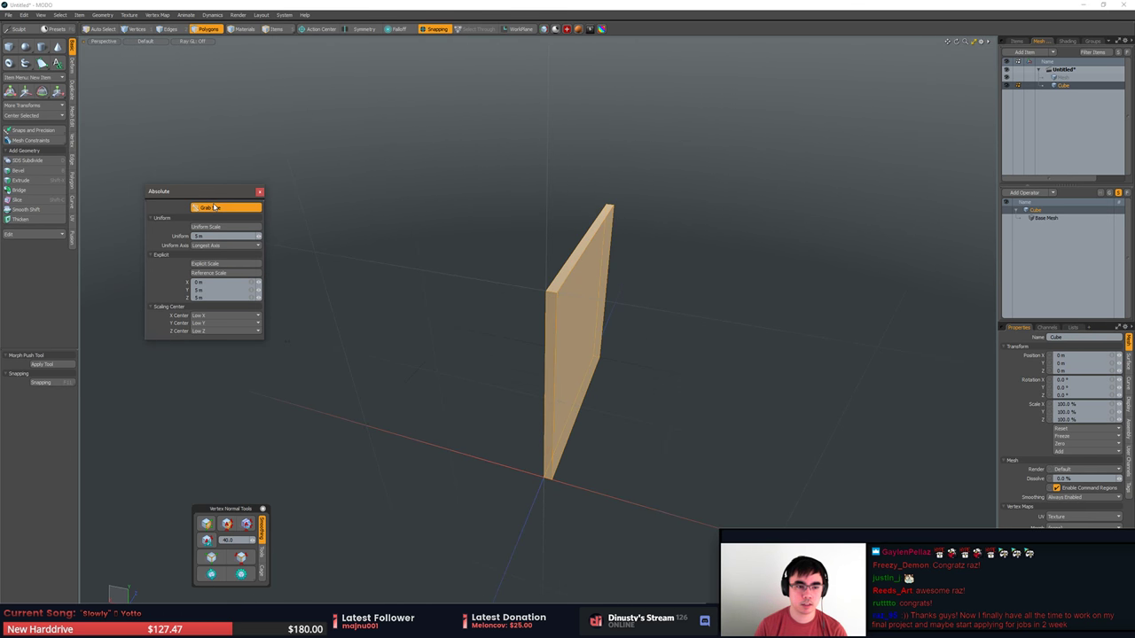
pyautogui.keyDown('alt'); pyautogui.moveTo(417, 266); pyautogui.dragTo(515, 296); pyautogui.keyUp('alt')
pyautogui.keyDown('ctrl'); pyautogui.keyDown('alt'); pyautogui.moveTo(514, 296); pyautogui.dragTo(399, 342); pyautogui.keyUp('alt'); pyautogui.keyUp('ctrl')
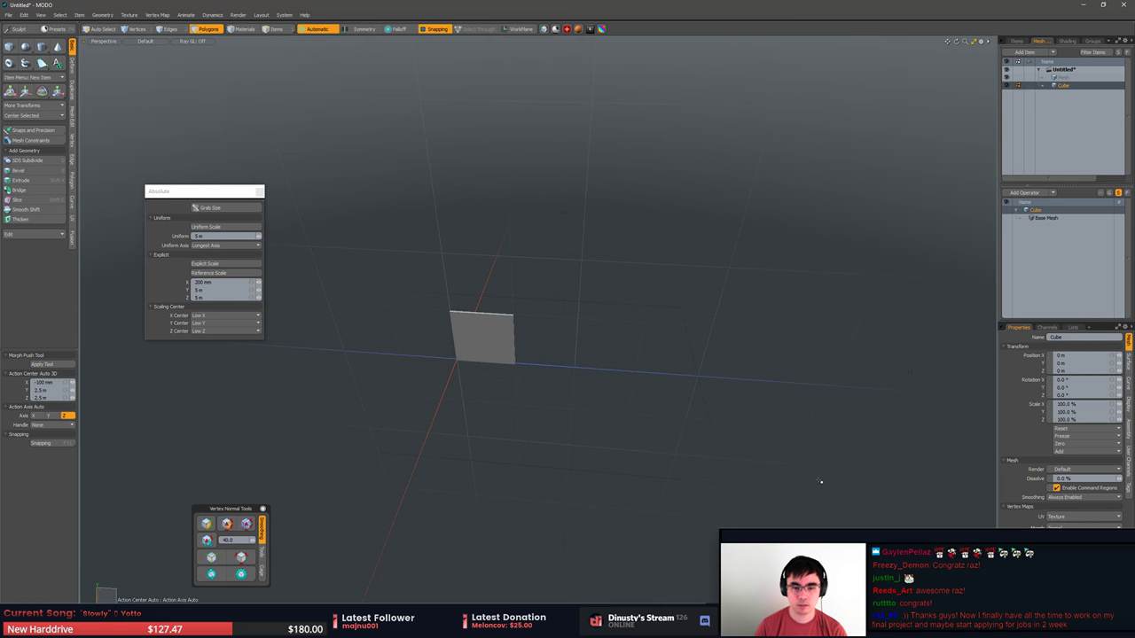
# Switch the workspace to the Zen layout and bring the slab back into view.
pyautogui.keyDown('ctrl'); pyautogui.keyDown('alt'); pyautogui.moveTo(777, 491); pyautogui.dragTo(790, 499); pyautogui.keyUp('alt'); pyautogui.keyUp('ctrl')
pyautogui.keyDown('alt'); pyautogui.keyDown('shift'); pyautogui.moveTo(415, 338); pyautogui.dragTo(575, 302); pyautogui.keyUp('shift'); pyautogui.keyUp('alt')
pyautogui.hotkey('ctrl', 'Tab')
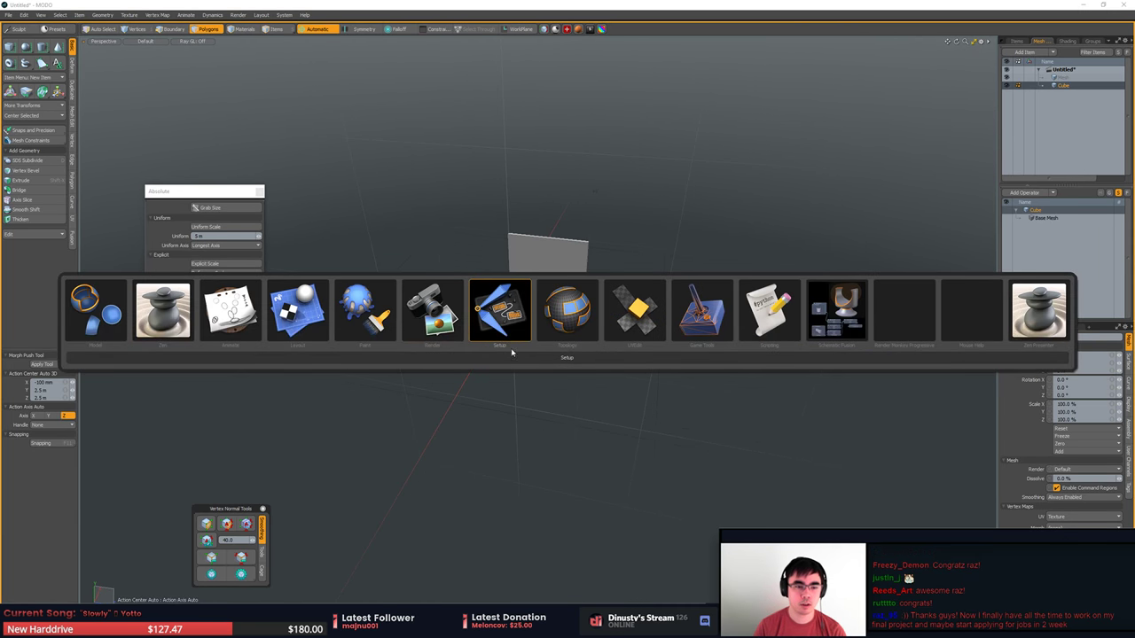
pyautogui.click(166, 324)
pyautogui.scroll(3, 514, 353)
pyautogui.keyDown('alt'); pyautogui.moveTo(532, 341); pyautogui.dragTo(423, 335); pyautogui.keyUp('alt')
pyautogui.scroll(-4, 482, 330)
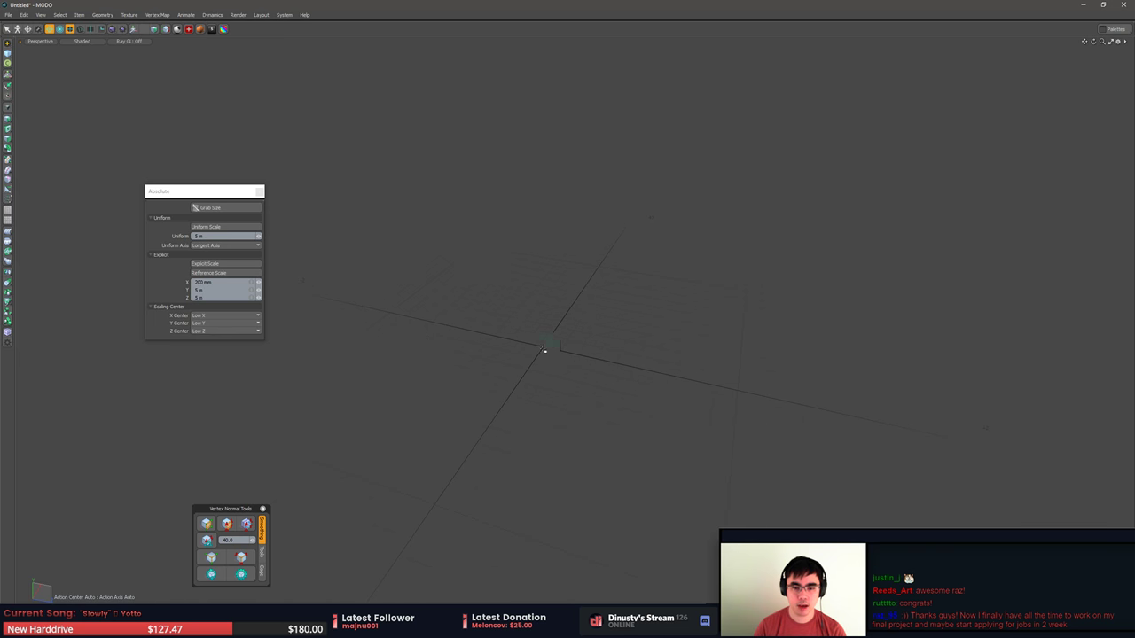
pyautogui.keyDown('ctrl'); pyautogui.keyDown('alt'); pyautogui.moveTo(563, 351); pyautogui.dragTo(661, 377); pyautogui.keyUp('alt'); pyautogui.keyUp('ctrl')
# Select the whole slab, show the item list and shader tree, and move the Absolute window clear of them.
pyautogui.press('3')
pyautogui.doubleClick(545, 345)
pyautogui.keyDown('alt'); pyautogui.moveTo(585, 335); pyautogui.dragTo(737, 387); pyautogui.keyUp('alt')
pyautogui.hotkey('ctrl', 'space')
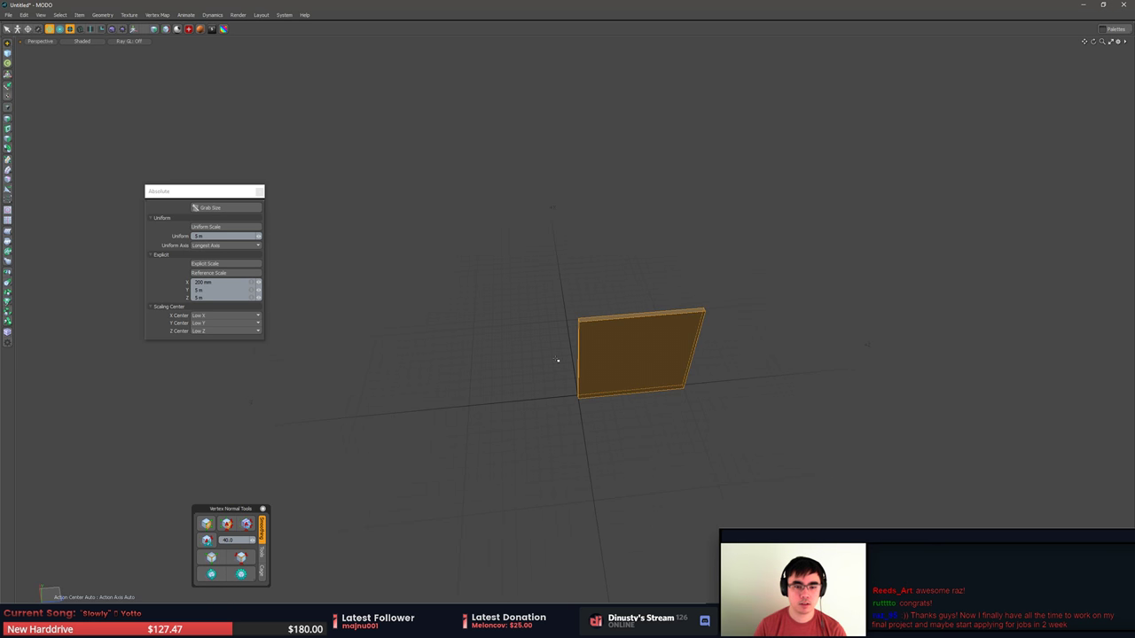
pyautogui.hotkey('ctrl', 'space')
pyautogui.click(499, 357)
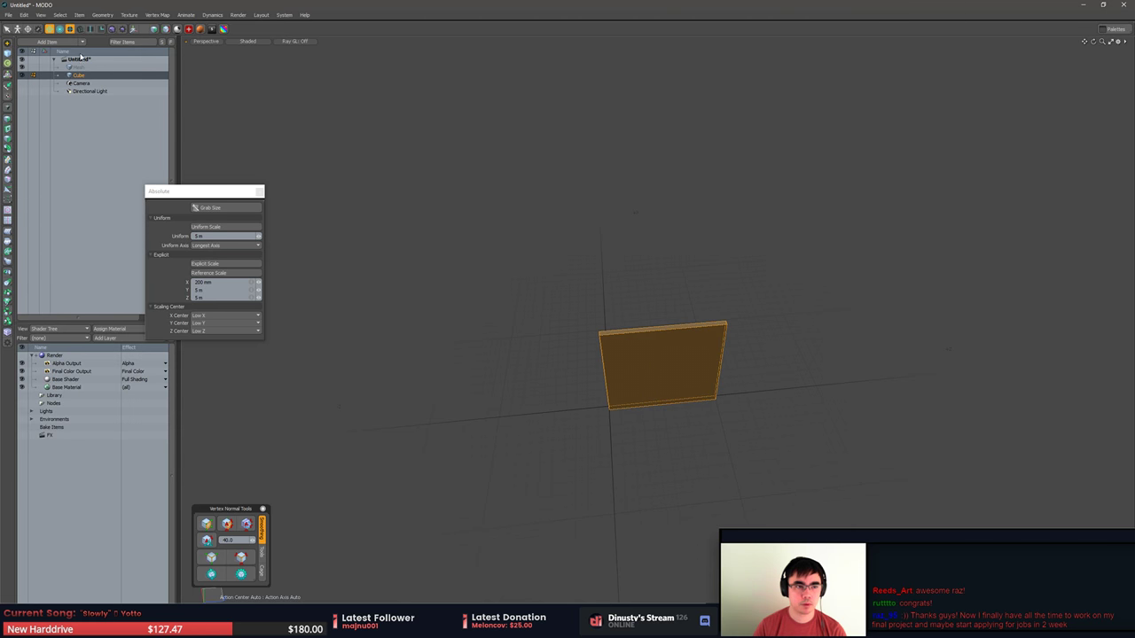
pyautogui.moveTo(187, 190); pyautogui.dragTo(308, 274)
pyautogui.keyDown('alt'); pyautogui.moveTo(645, 355); pyautogui.dragTo(630, 350); pyautogui.keyUp('alt')
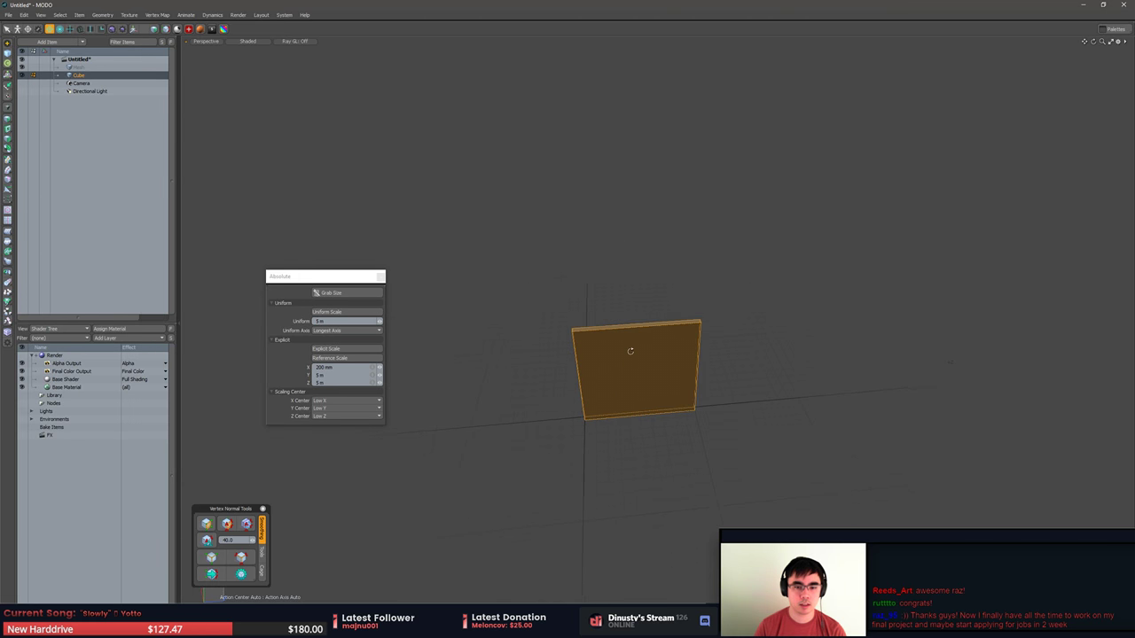
pyautogui.doubleClick(80, 76)
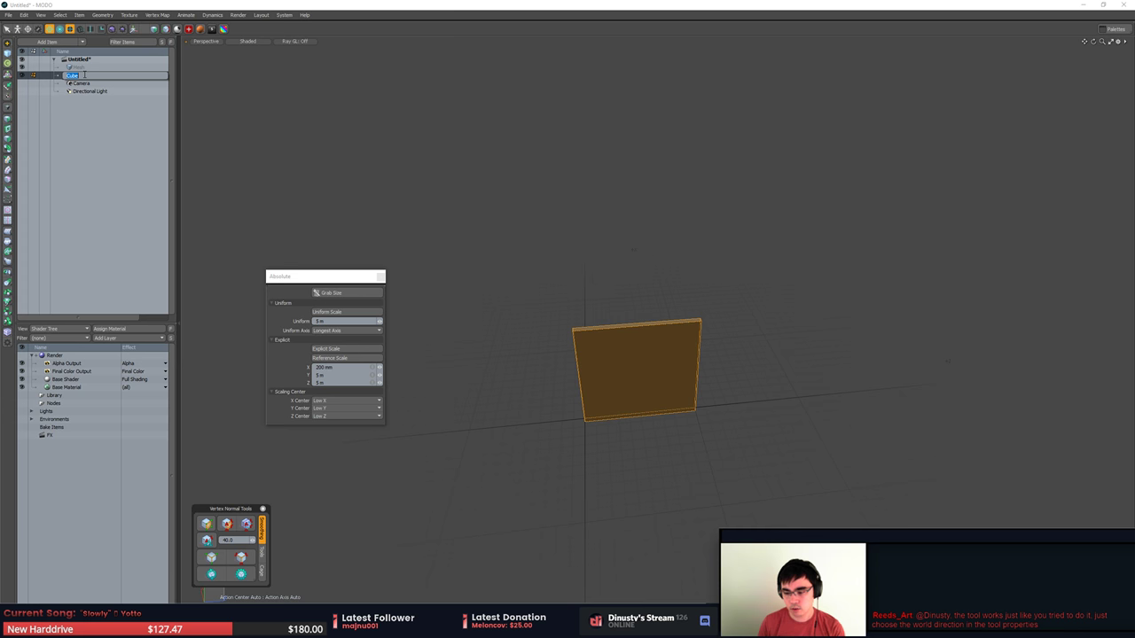
pyautogui.click(502, 292)
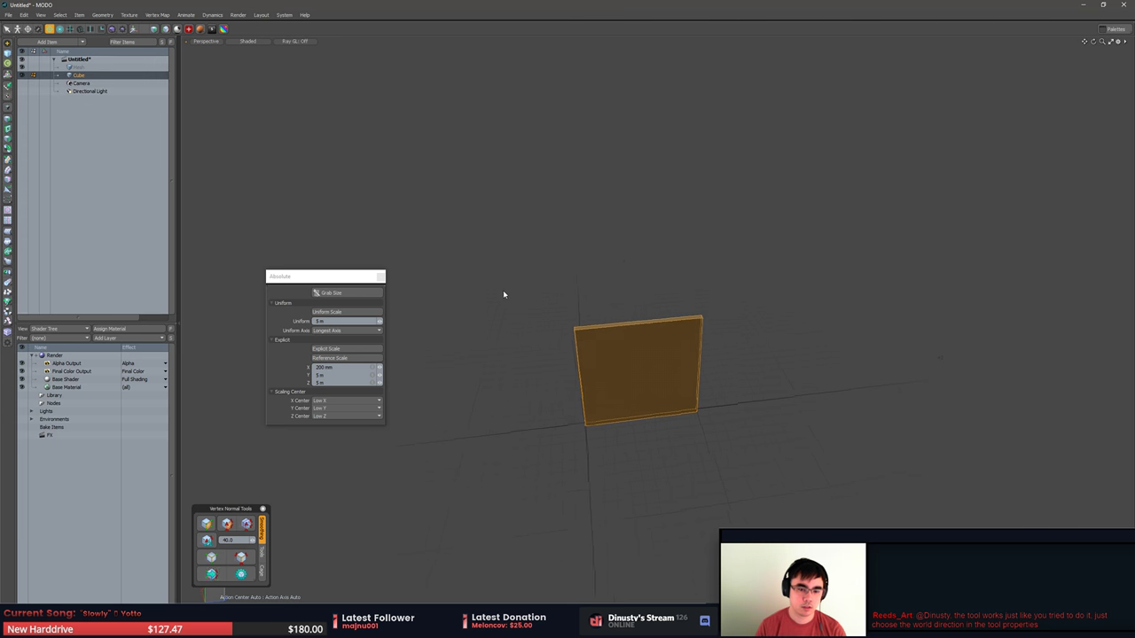
pyautogui.keyDown('alt'); pyautogui.moveTo(503, 292); pyautogui.dragTo(530, 278); pyautogui.keyUp('alt')
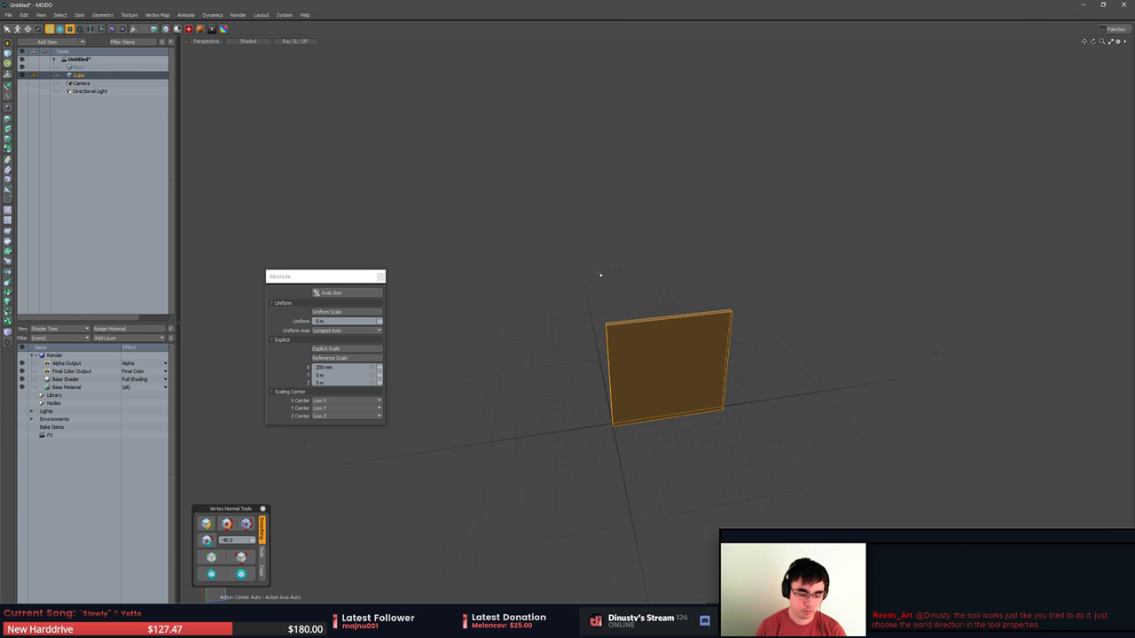
# Activate the Move tool on the slab and keep its Tool Properties window open beside the slab.
pyautogui.press('k')
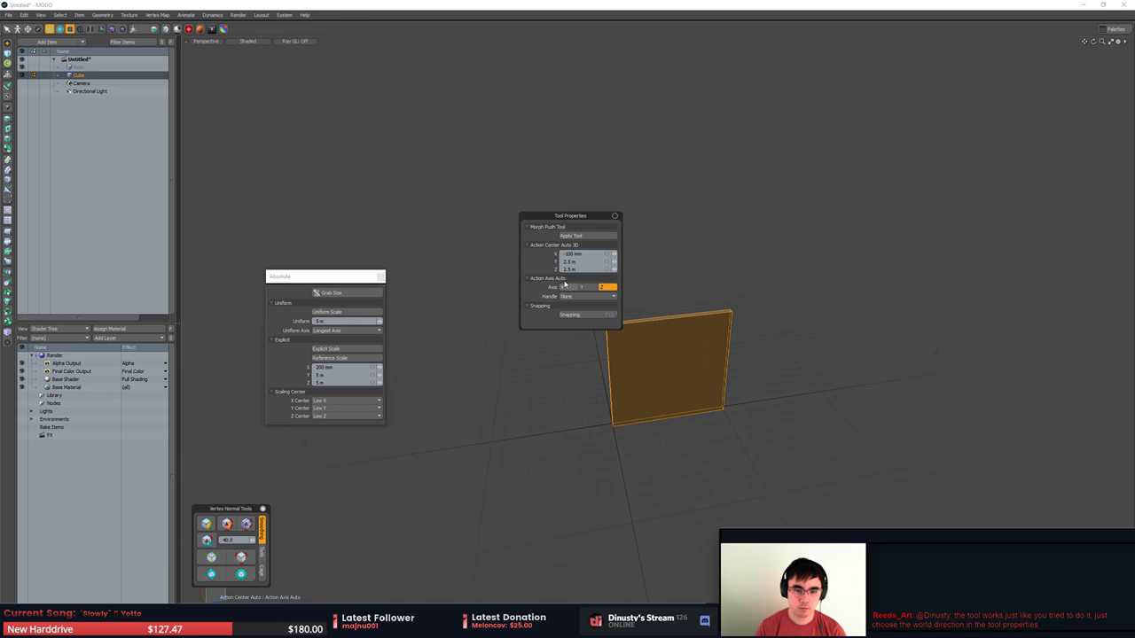
pyautogui.press('w')
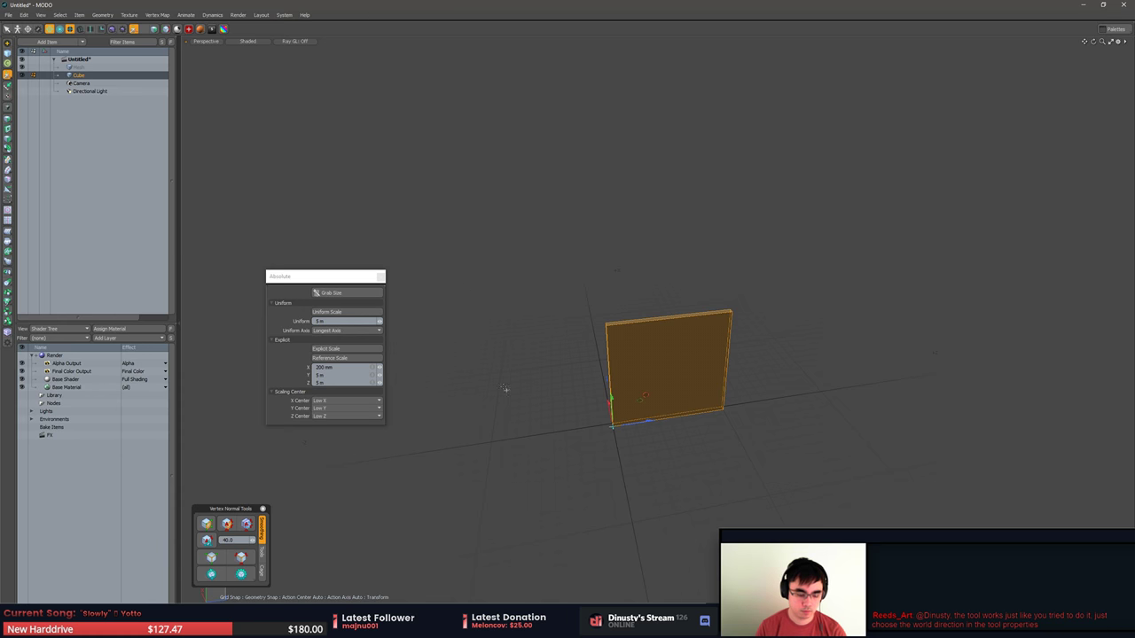
pyautogui.press('k')
pyautogui.moveTo(529, 233); pyautogui.dragTo(520, 230)
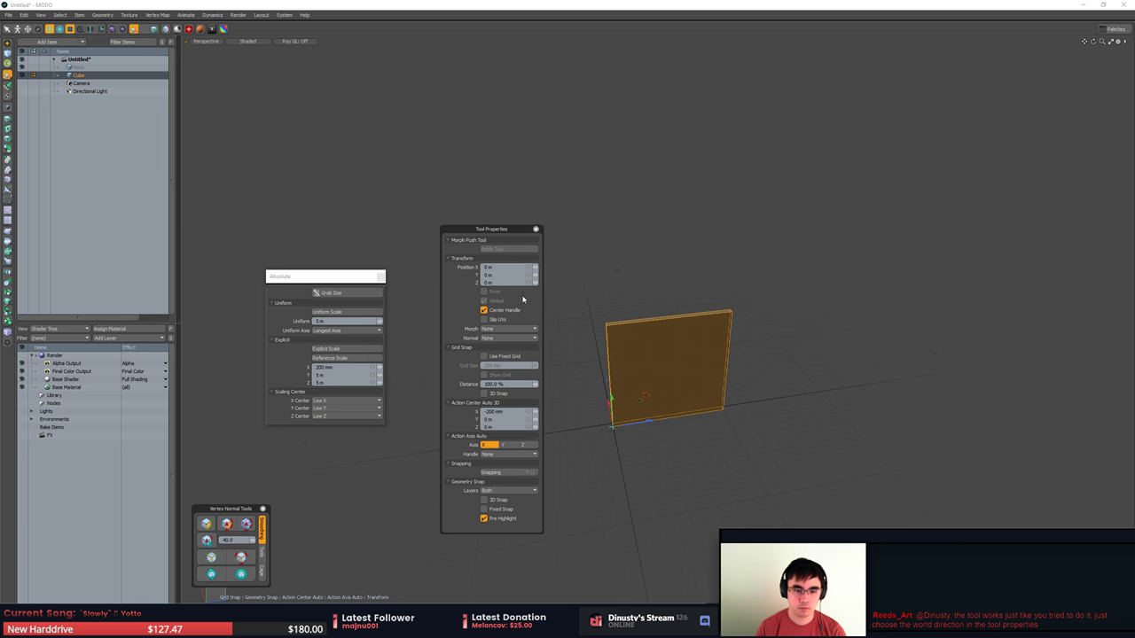
pyautogui.moveTo(587, 378)
pyautogui.keyDown('alt'); pyautogui.mouseDown()
pyautogui.moveTo(600, 358)
pyautogui.moveTo(601, 373)
pyautogui.mouseUp(); pyautogui.keyUp('alt')
# Try rotating the slab 90° about Y around its bottom corner, and undo the rotation.
pyautogui.press('e')
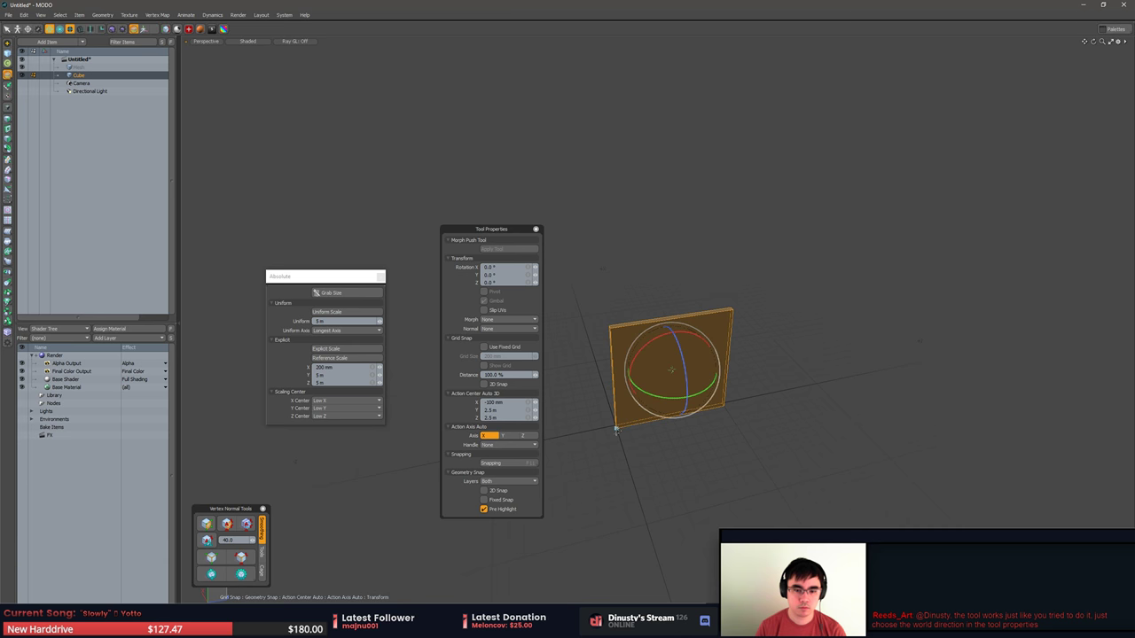
pyautogui.click(617, 430)
pyautogui.moveTo(616, 430); pyautogui.dragTo(658, 426)
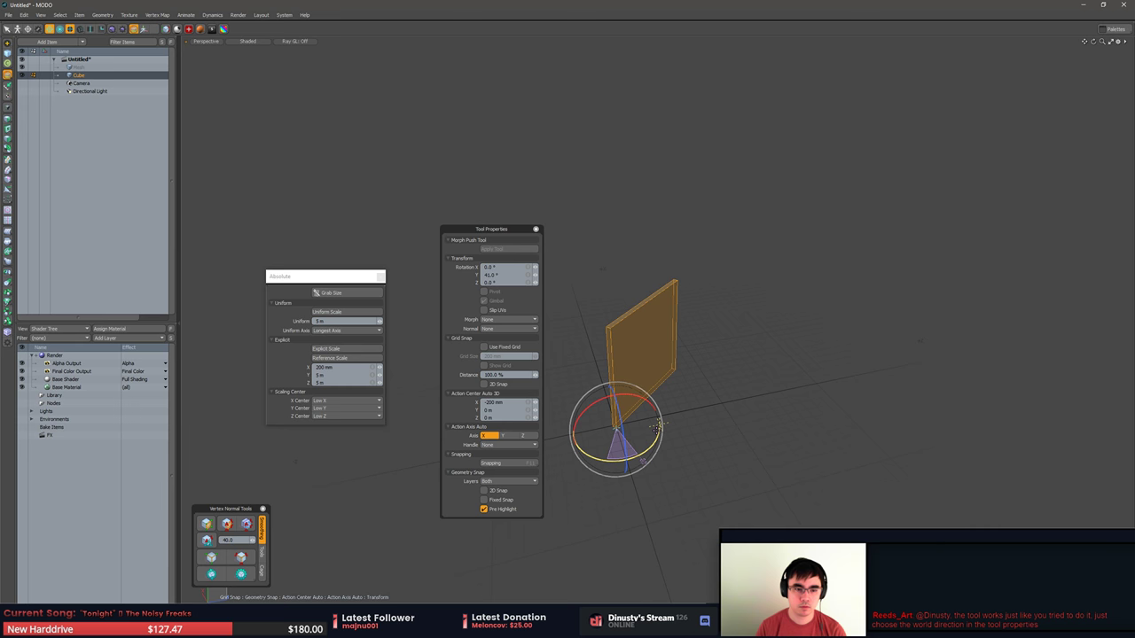
pyautogui.moveTo(658, 426)
pyautogui.mouseDown()
pyautogui.moveTo(657, 392)
pyautogui.moveTo(649, 428)
pyautogui.mouseUp()
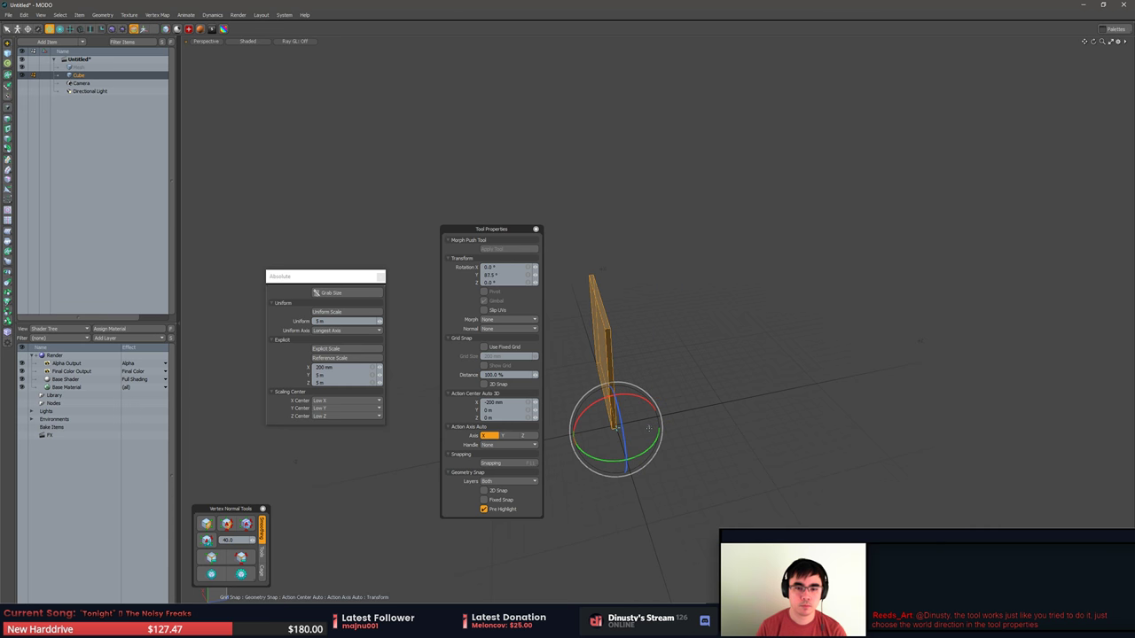
pyautogui.click(503, 276)
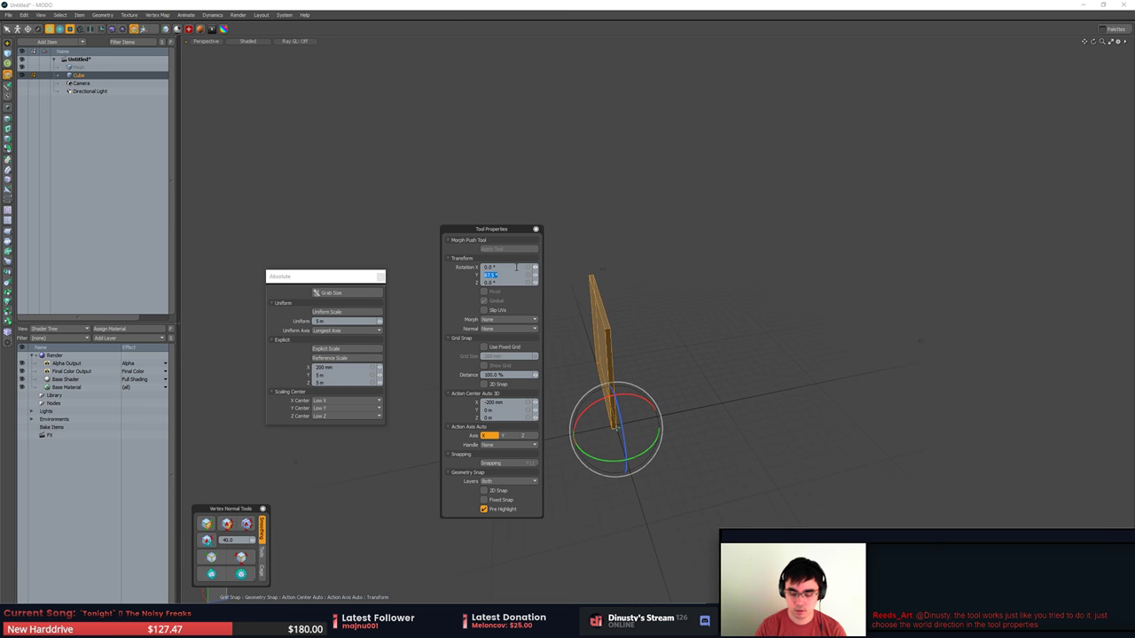
pyautogui.write('90')
pyautogui.press('Return')
pyautogui.keyDown('alt'); pyautogui.moveTo(756, 364); pyautogui.dragTo(807, 392); pyautogui.keyUp('alt')
pyautogui.hotkey('ctrl', 'z')
pyautogui.hotkey('ctrl', 'z')
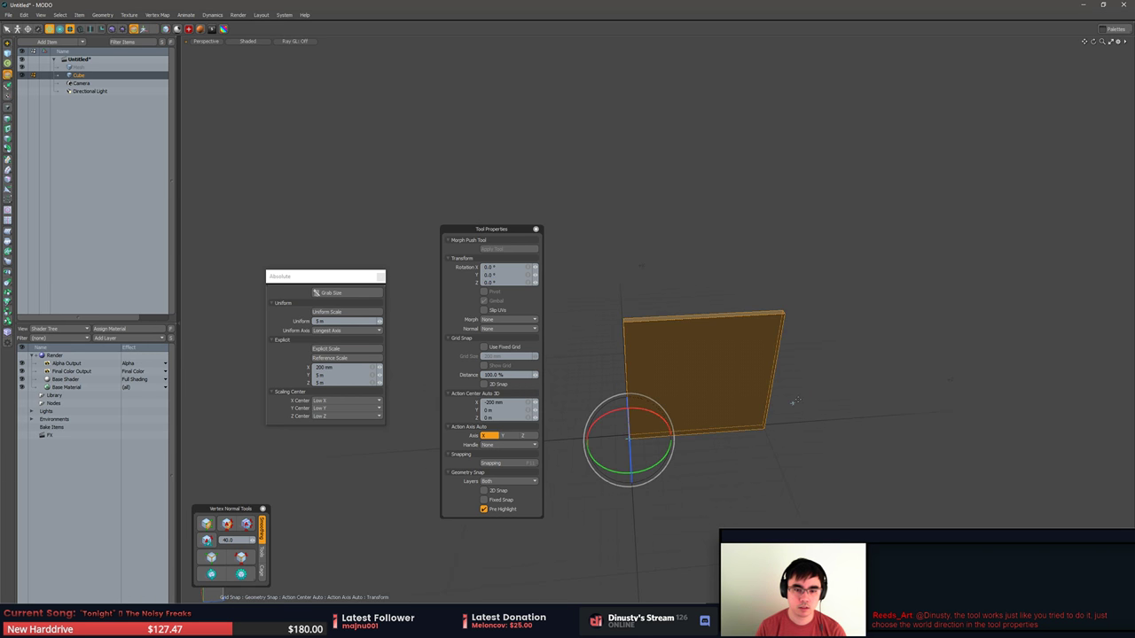
# Drop the Rotate tool, select the slab's large face, and close the Tool Properties window.
pyautogui.press('space')
pyautogui.click(795, 402)
pyautogui.keyDown('alt'); pyautogui.moveTo(752, 419); pyautogui.dragTo(884, 431); pyautogui.keyUp('alt')
pyautogui.click(773, 362)
pyautogui.click(536, 230)
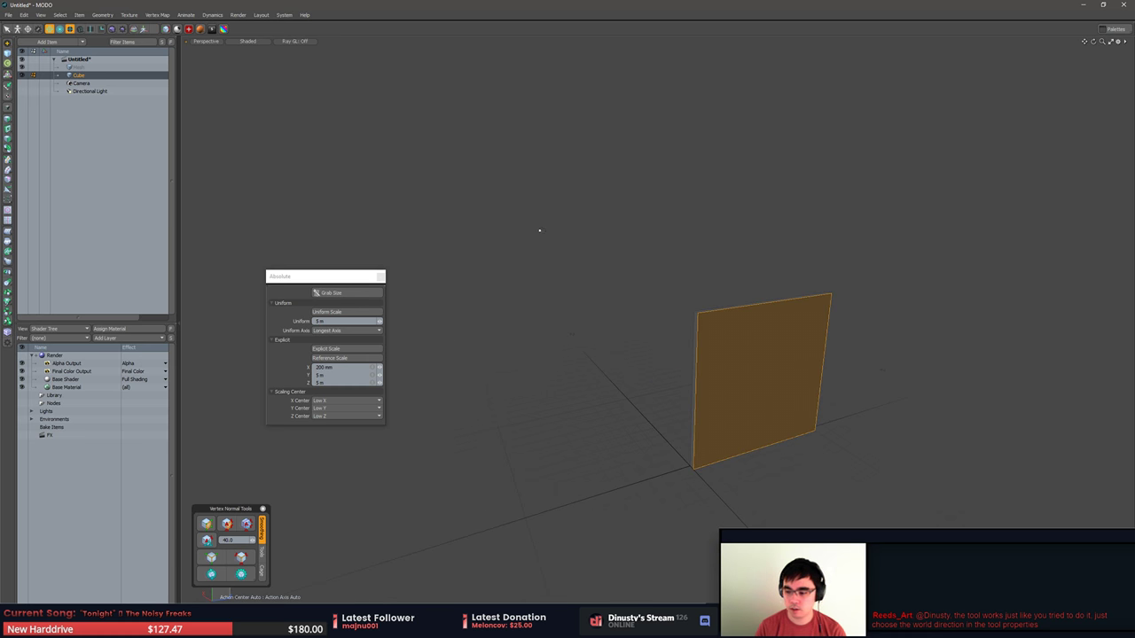
# Select the whole slab and move it 5 m by its far bottom corner, snapping that corner to the origin.
pyautogui.keyDown('alt'); pyautogui.moveTo(671, 309); pyautogui.dragTo(456, 364); pyautogui.keyUp('alt')
pyautogui.press('5')
pyautogui.hotkey('shift', 'a')
pyautogui.scroll(-5, 456, 365)
pyautogui.keyDown('alt'); pyautogui.moveTo(507, 457); pyautogui.dragTo(706, 439); pyautogui.keyUp('alt')
pyautogui.moveTo(706, 438); pyautogui.dragTo(503, 457, button='middle')
pyautogui.press('3')
pyautogui.press('w')
pyautogui.press('x')
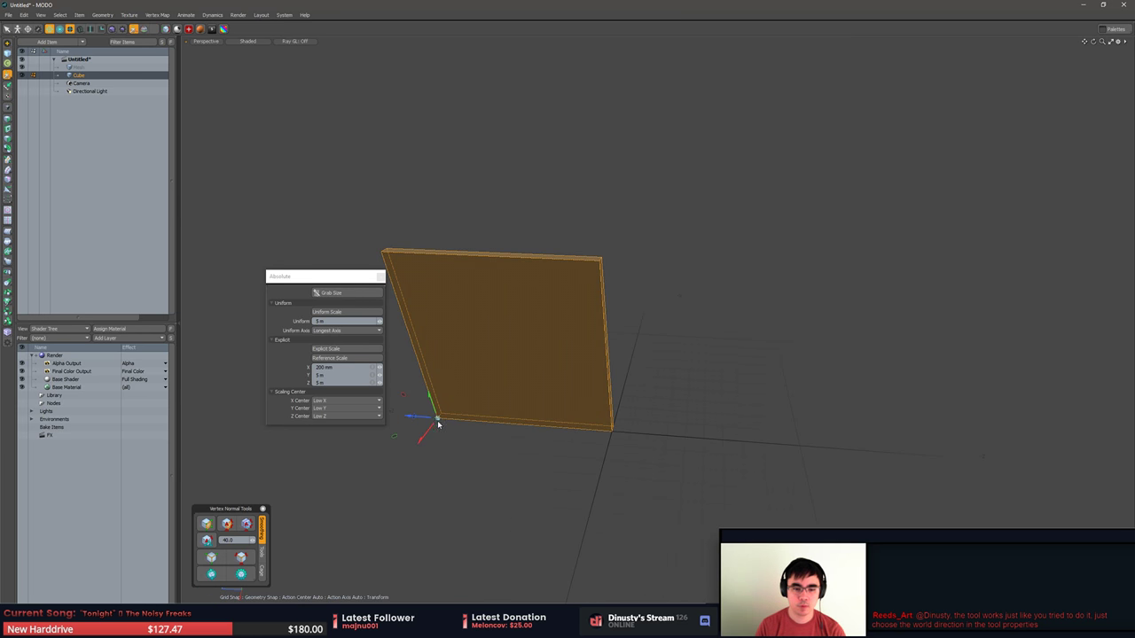
pyautogui.moveTo(438, 421); pyautogui.dragTo(638, 440)
pyautogui.press('a')
pyautogui.scroll(-3, 654, 461)
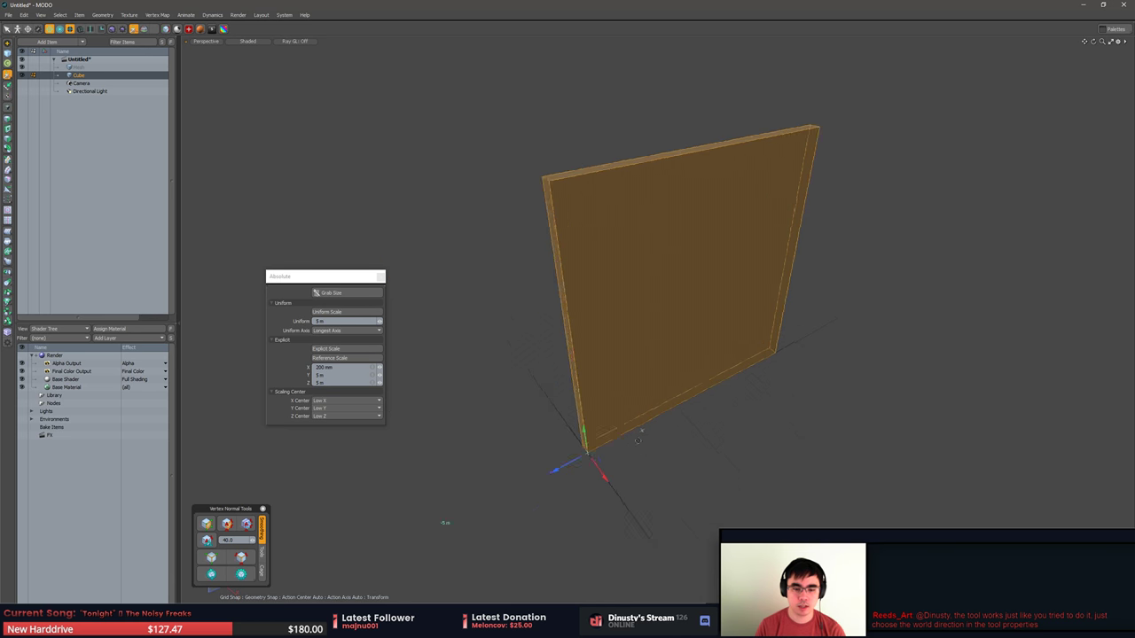
pyautogui.moveTo(638, 441)
pyautogui.mouseDown(button='middle')
pyautogui.moveTo(622, 498)
pyautogui.moveTo(727, 435)
pyautogui.moveTo(741, 439)
pyautogui.moveTo(750, 417)
pyautogui.moveTo(621, 428)
pyautogui.moveTo(661, 436)
pyautogui.moveTo(605, 413)
pyautogui.moveTo(606, 423)
pyautogui.moveTo(667, 341)
pyautogui.moveTo(636, 441)
pyautogui.mouseUp(button='middle')
# Examine the slab's bottom corner at the origin up close and clear the polygon selection.
pyautogui.press('3')
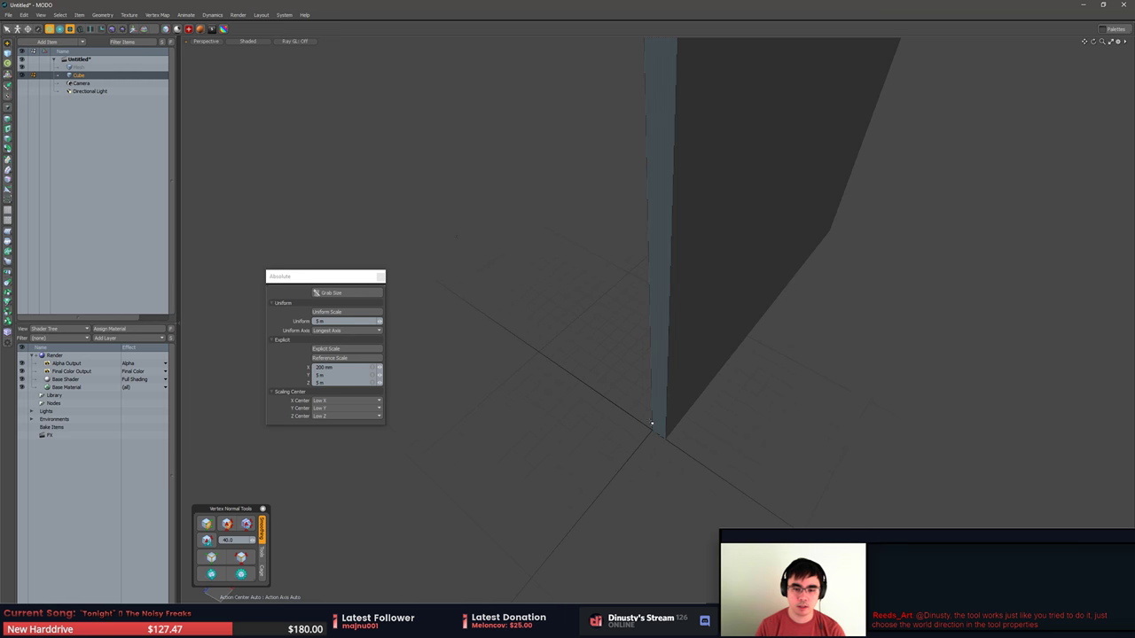
pyautogui.keyDown('alt'); pyautogui.moveTo(652, 423); pyautogui.dragTo(696, 447); pyautogui.keyUp('alt')
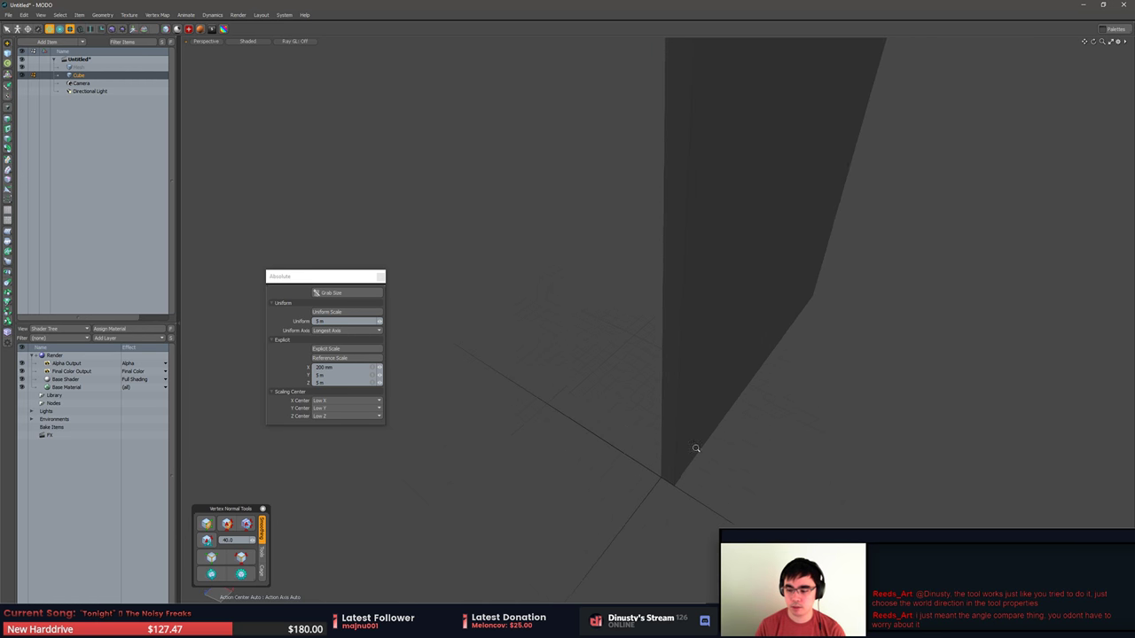
pyautogui.moveTo(696, 448); pyautogui.dragTo(672, 459, button='middle')
pyautogui.click(670, 441)
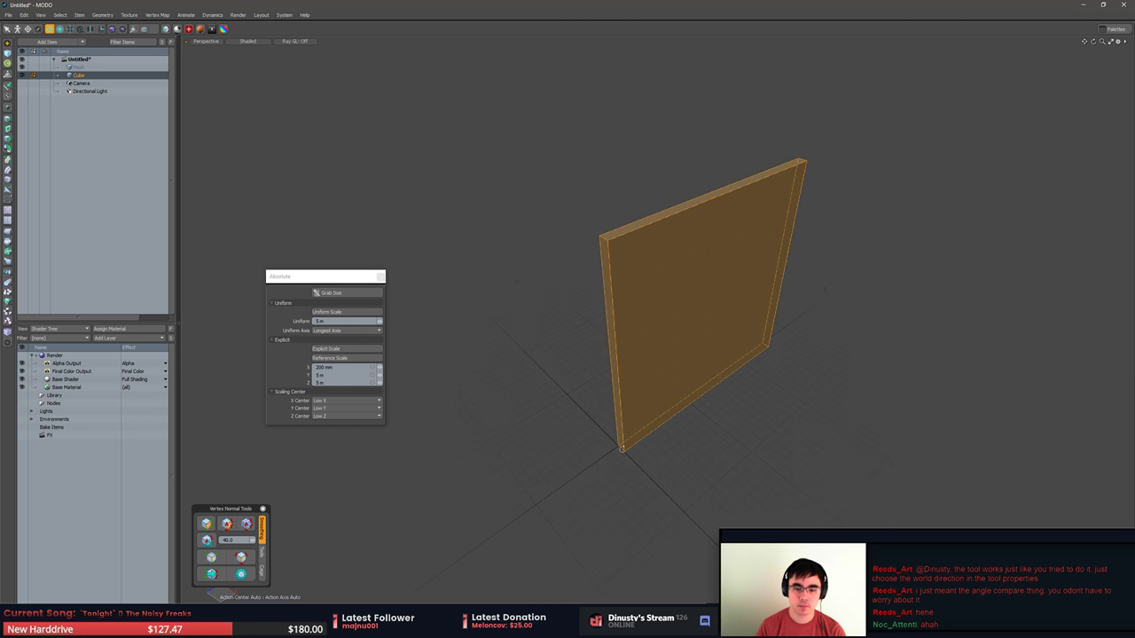
pyautogui.keyDown('alt'); pyautogui.moveTo(621, 450); pyautogui.dragTo(759, 483); pyautogui.keyUp('alt')
pyautogui.press('Escape')
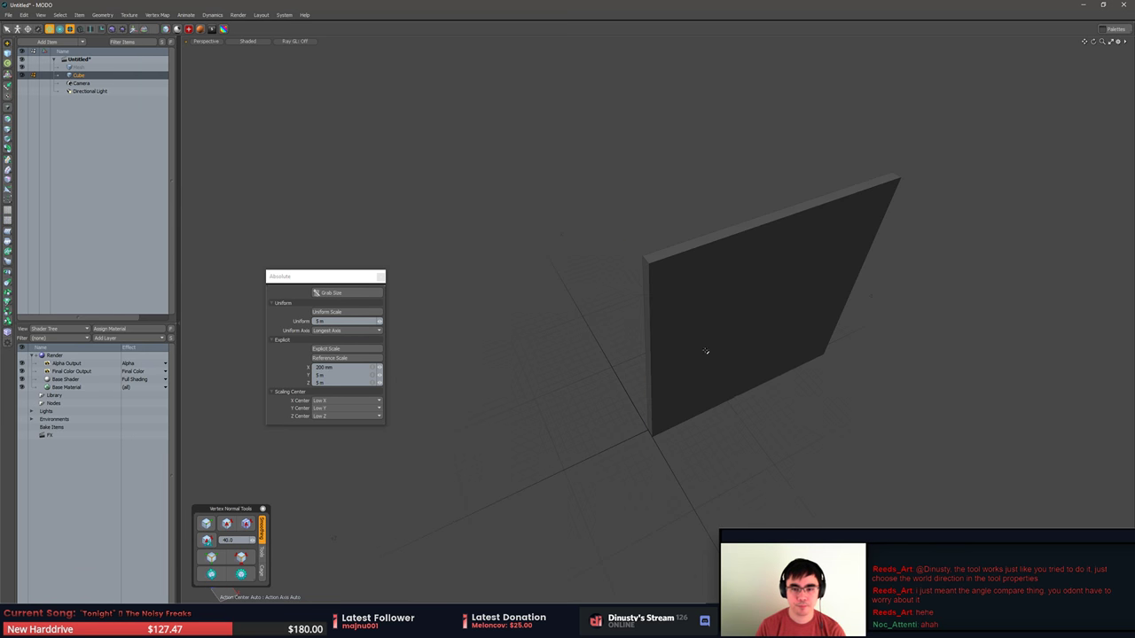
# Select the whole slab and move it along the wall line with the Transform tool.
pyautogui.click(693, 243)
pyautogui.press('y')
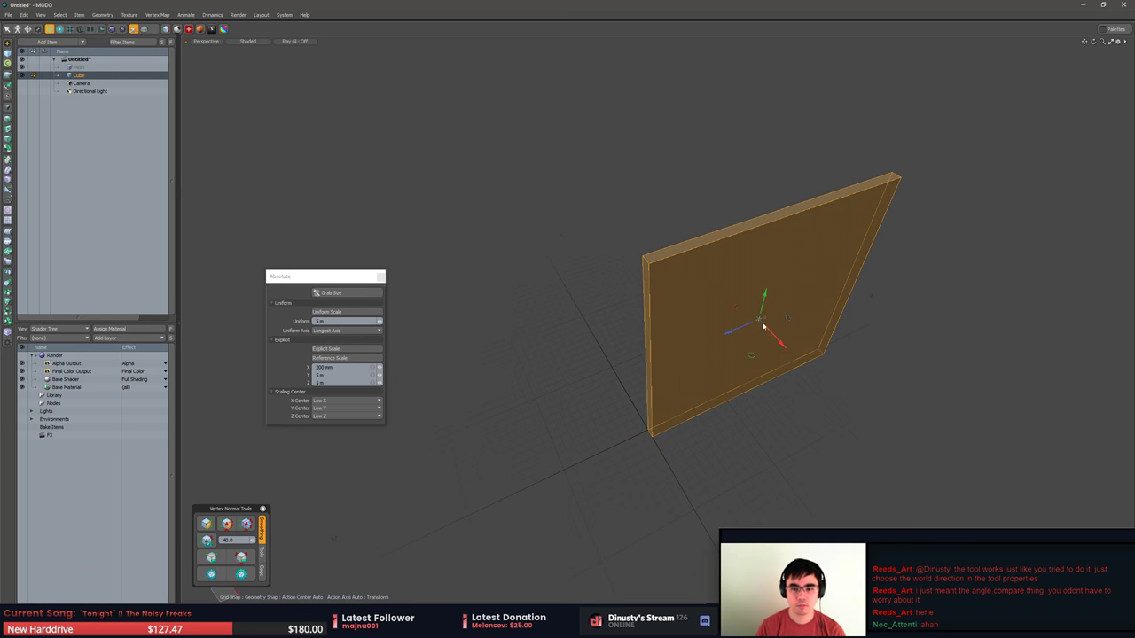
pyautogui.press('space')
pyautogui.press('y')
pyautogui.moveTo(741, 332); pyautogui.dragTo(439, 458)
pyautogui.moveTo(582, 290); pyautogui.dragTo(696, 232)
pyautogui.press('space')
# Cut the slab polygons from the Cube item and paste them into the Mesh item.
pyautogui.press('5')
pyautogui.keyDown('alt'); pyautogui.moveTo(698, 282); pyautogui.dragTo(681, 307); pyautogui.keyUp('alt')
pyautogui.press('3')
pyautogui.hotkey('ctrl', 'x')
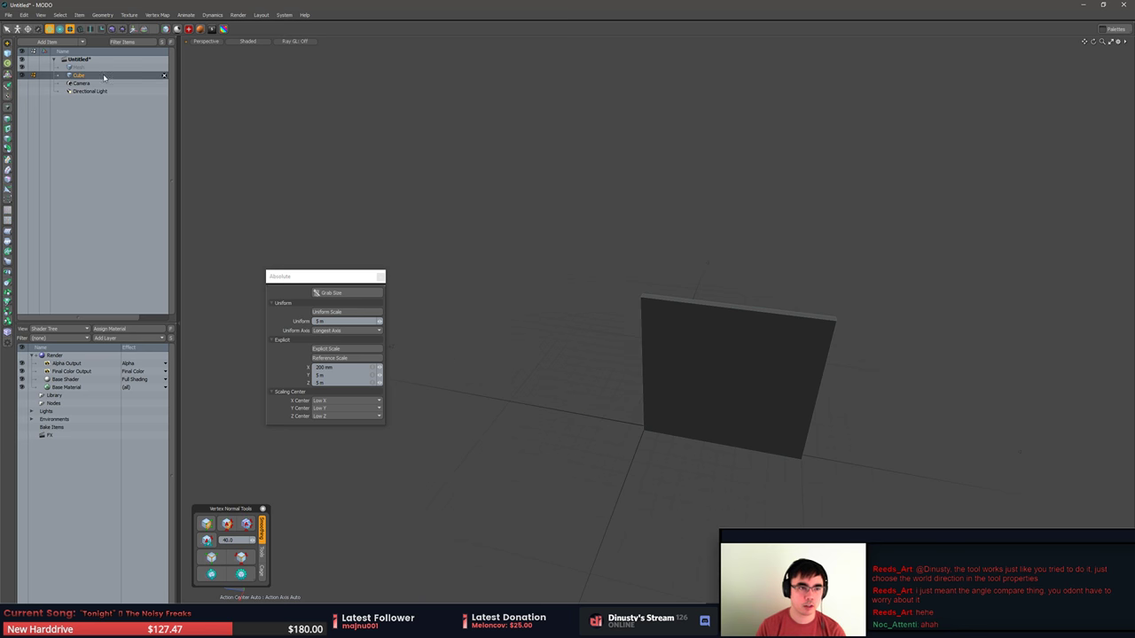
pyautogui.click(102, 67)
pyautogui.hotkey('ctrl', 'v')
# Examine how the Mesh and Cube slabs meet end to end, checking their selections from several angles.
pyautogui.click(600, 174)
pyautogui.keyDown('alt'); pyautogui.moveTo(604, 179); pyautogui.dragTo(648, 329); pyautogui.keyUp('alt')
pyautogui.click(696, 366)
pyautogui.click(654, 368)
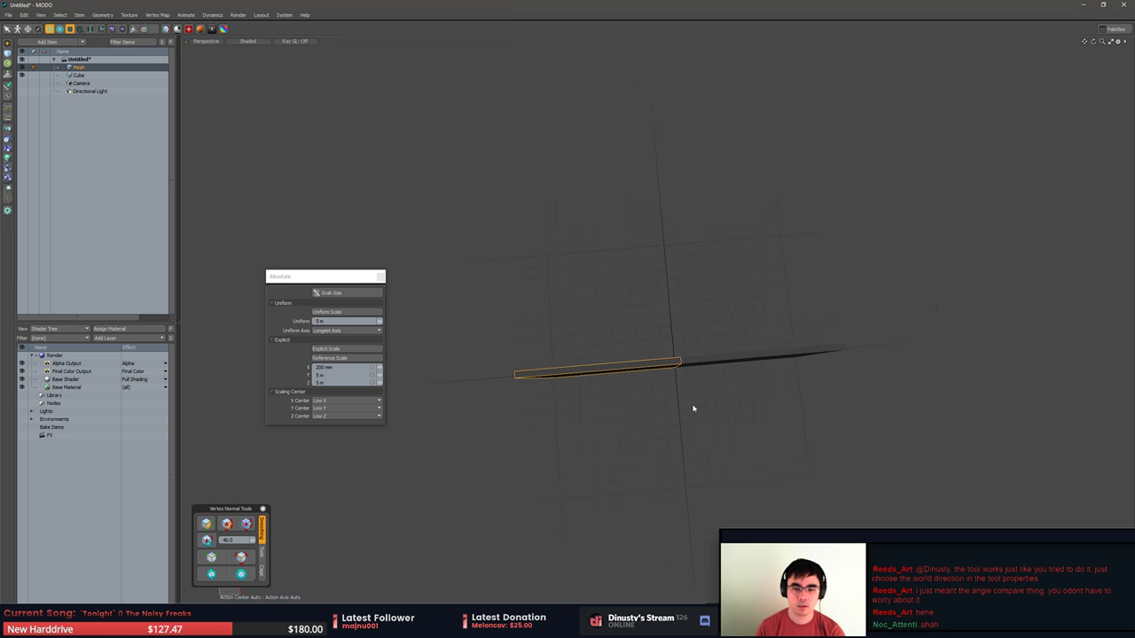
pyautogui.keyDown('alt'); pyautogui.moveTo(694, 408); pyautogui.dragTo(718, 269); pyautogui.keyUp('alt')
pyautogui.click(755, 264)
pyautogui.click(869, 282)
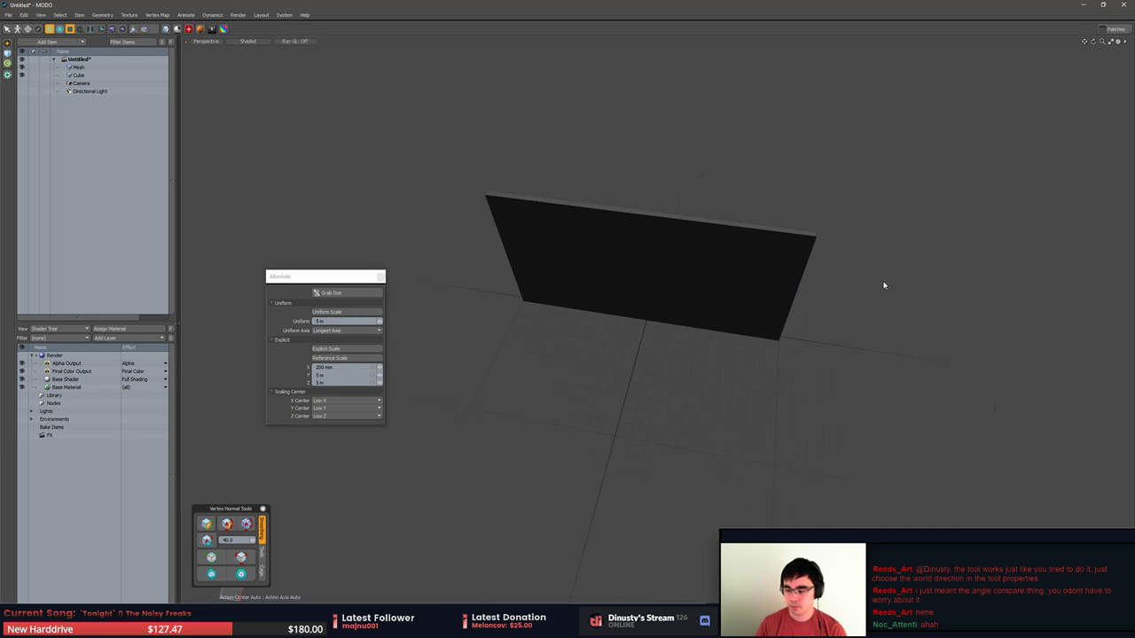
pyautogui.doubleClick(712, 330)
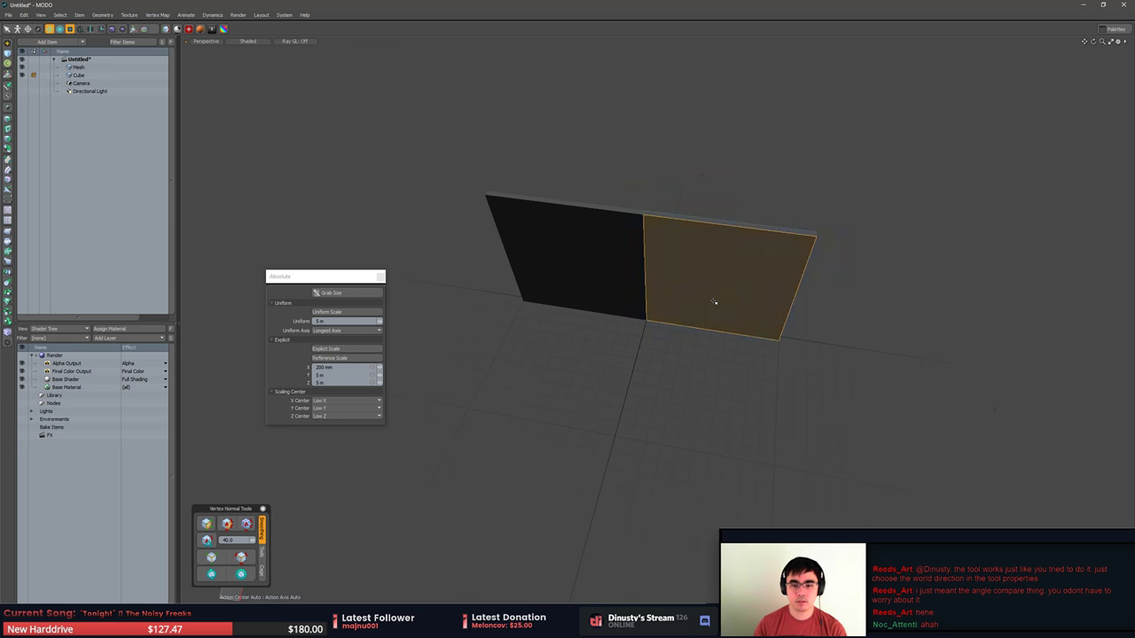
pyautogui.keyDown('alt'); pyautogui.moveTo(905, 400); pyautogui.dragTo(740, 346); pyautogui.keyUp('alt')
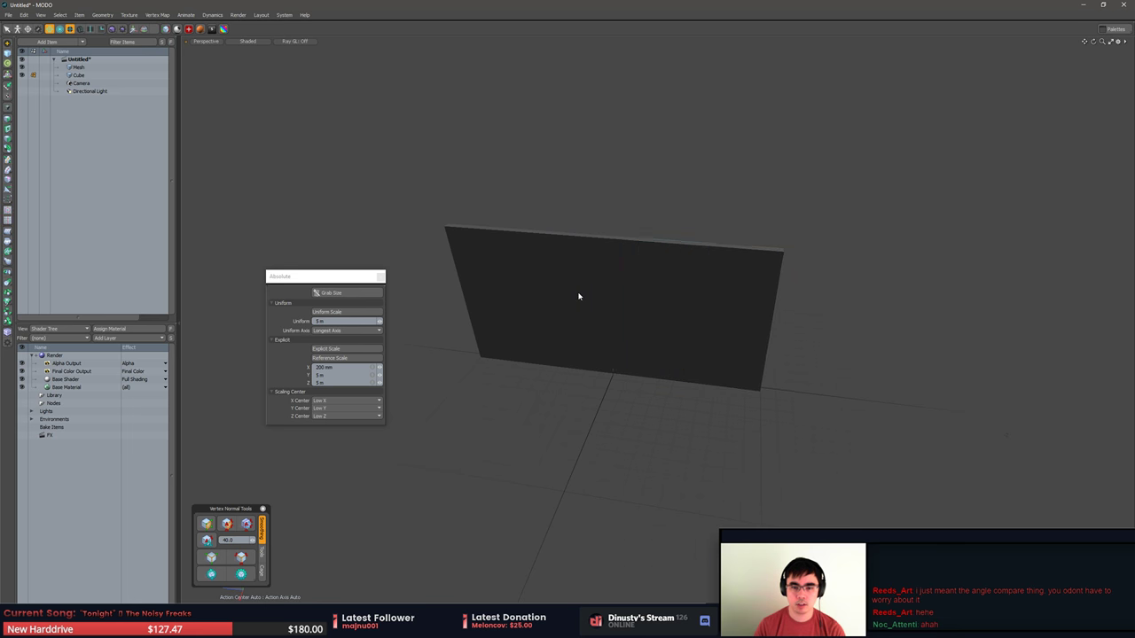
# Select the Cube item's whole slab and move it 5 m along the wall line with snapping.
pyautogui.click(668, 296)
pyautogui.keyDown('alt'); pyautogui.moveTo(668, 296); pyautogui.dragTo(752, 315); pyautogui.keyUp('alt')
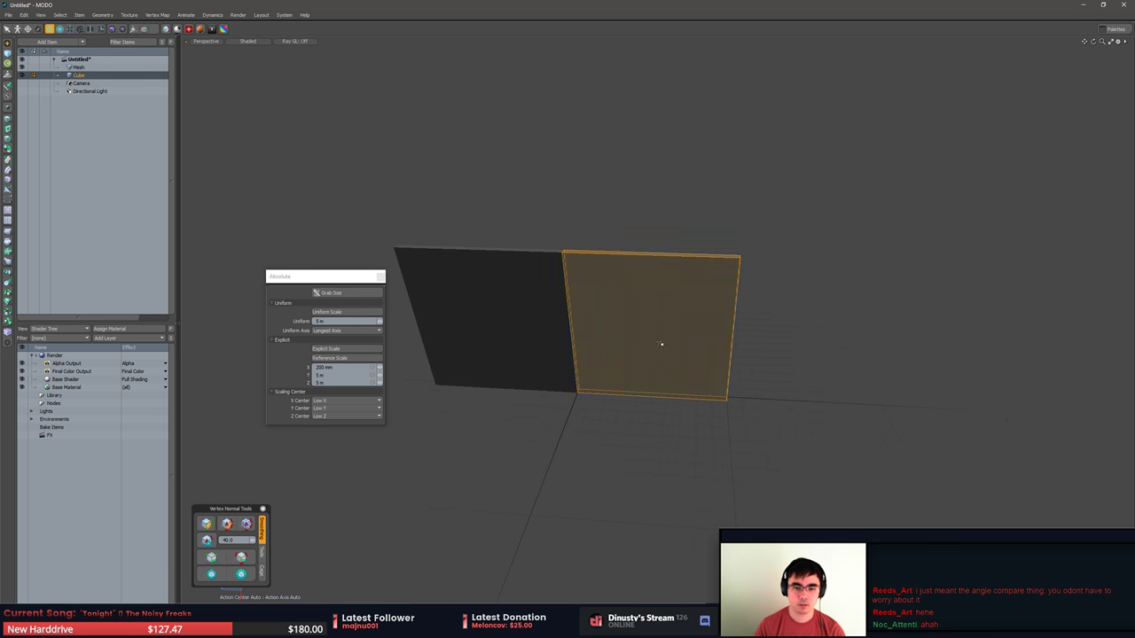
pyautogui.press('w')
pyautogui.press('x')
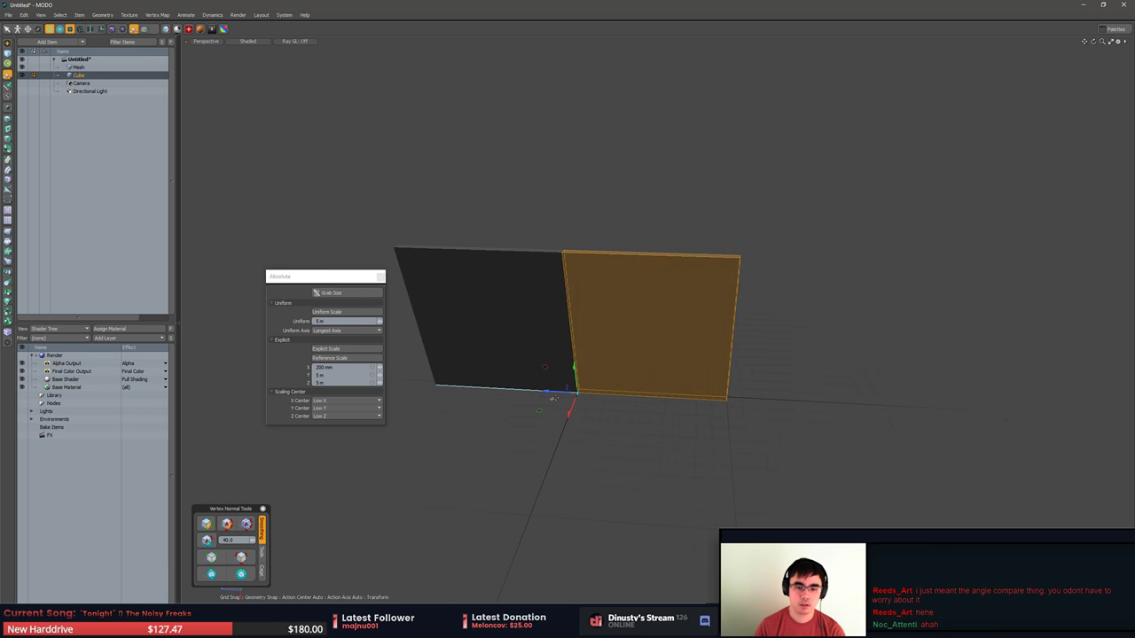
pyautogui.moveTo(576, 397); pyautogui.dragTo(735, 405)
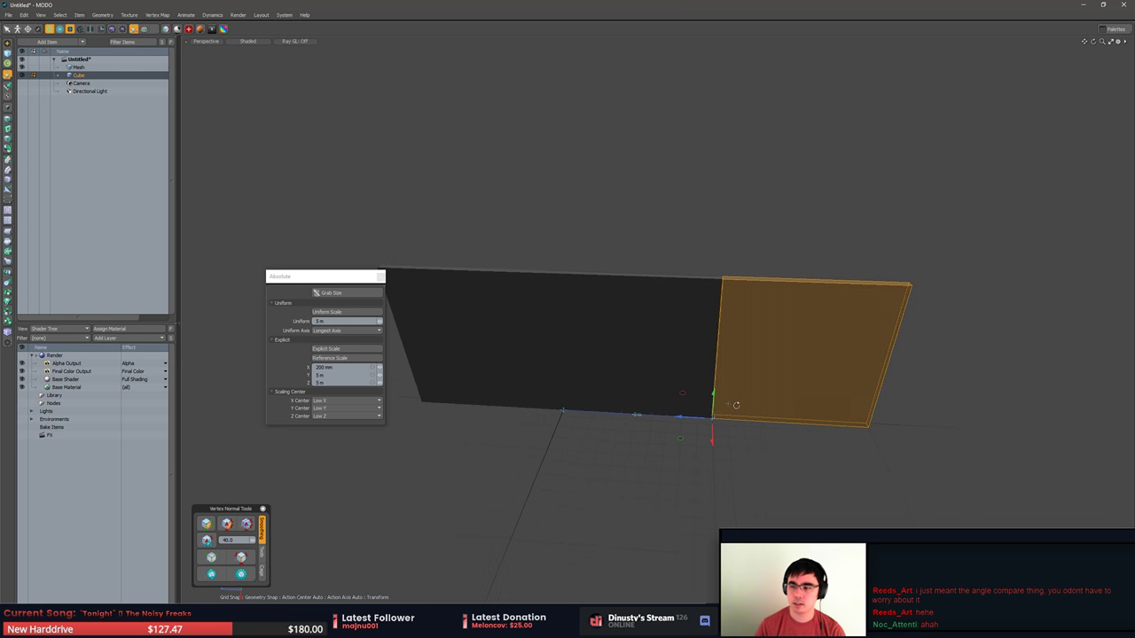
# Leave the Transform tool, turn off snapping and clear the slab selection.
pyautogui.press('q')
pyautogui.press('x')
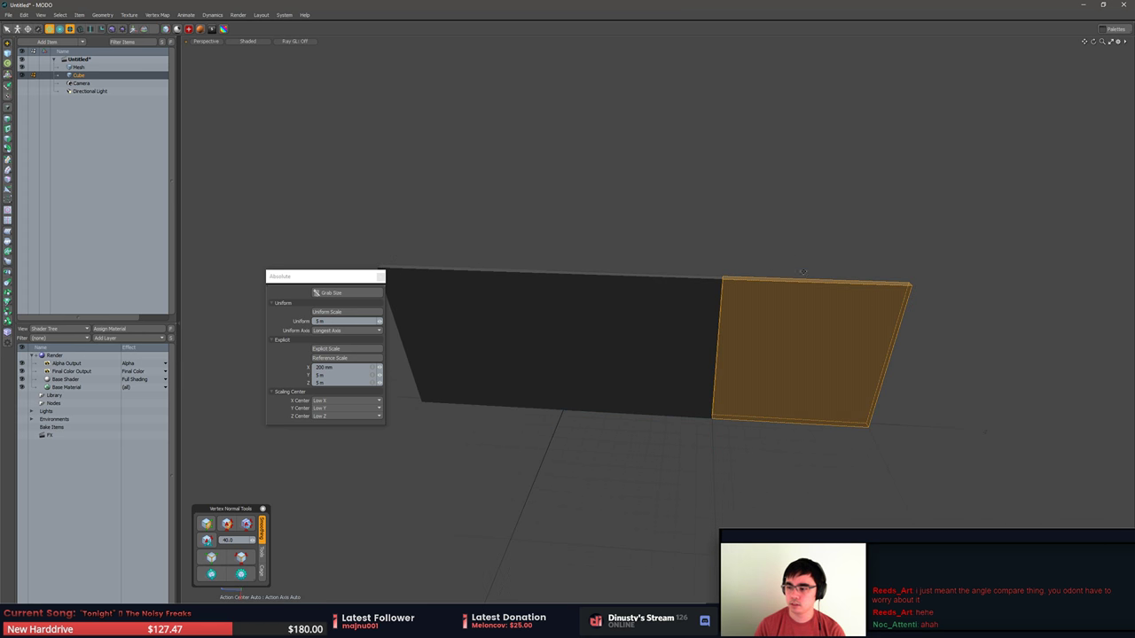
pyautogui.keyDown('alt'); pyautogui.moveTo(802, 272); pyautogui.dragTo(869, 303); pyautogui.keyUp('alt')
pyautogui.keyDown('alt'); pyautogui.moveTo(834, 306); pyautogui.dragTo(717, 200); pyautogui.keyUp('alt')
pyautogui.click(725, 203)
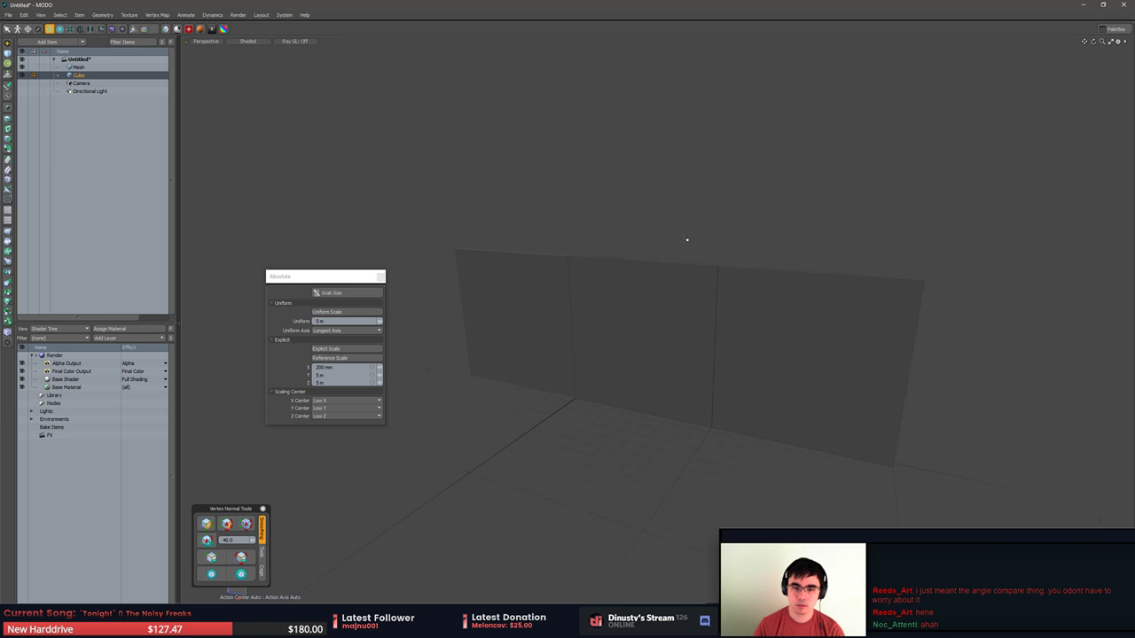
pyautogui.press('Home')
pyautogui.press('Return')
pyautogui.moveTo(746, 259); pyautogui.dragTo(717, 317, button='middle')
pyautogui.keyDown('alt'); pyautogui.moveTo(717, 316); pyautogui.dragTo(766, 396); pyautogui.keyUp('alt')
# Turn off Grid among the snap types in the snapping settings.
pyautogui.click(833, 327)
pyautogui.press('y')
pyautogui.moveTo(764, 395); pyautogui.dragTo(634, 512, button='middle')
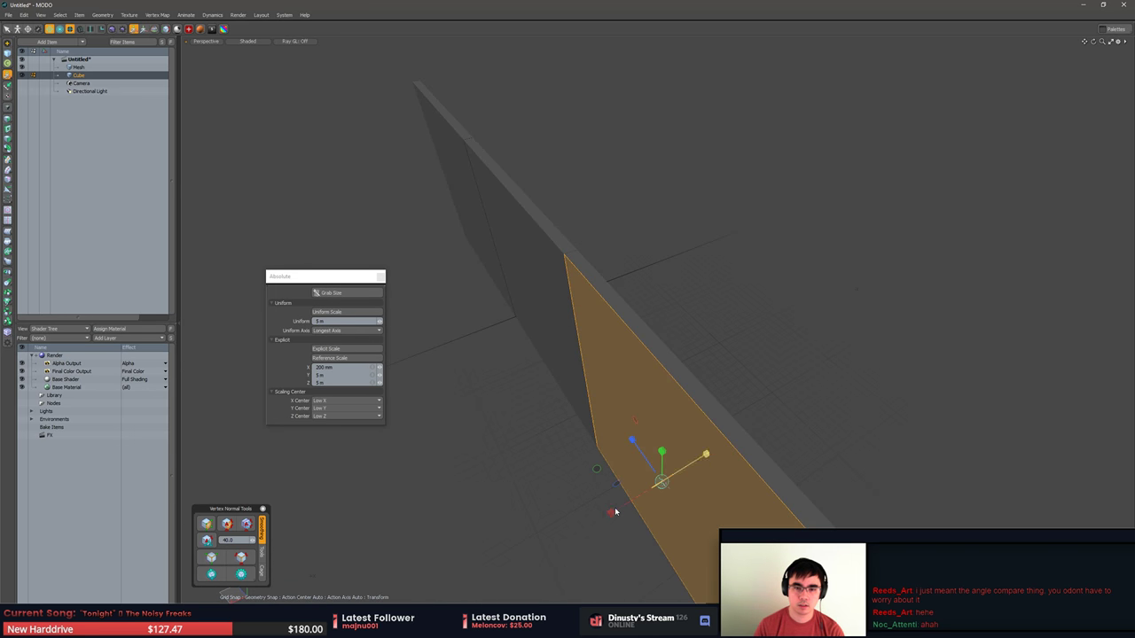
pyautogui.moveTo(654, 510)
pyautogui.mouseDown(button='middle')
pyautogui.moveTo(729, 505)
pyautogui.moveTo(656, 491)
pyautogui.mouseUp(button='middle')
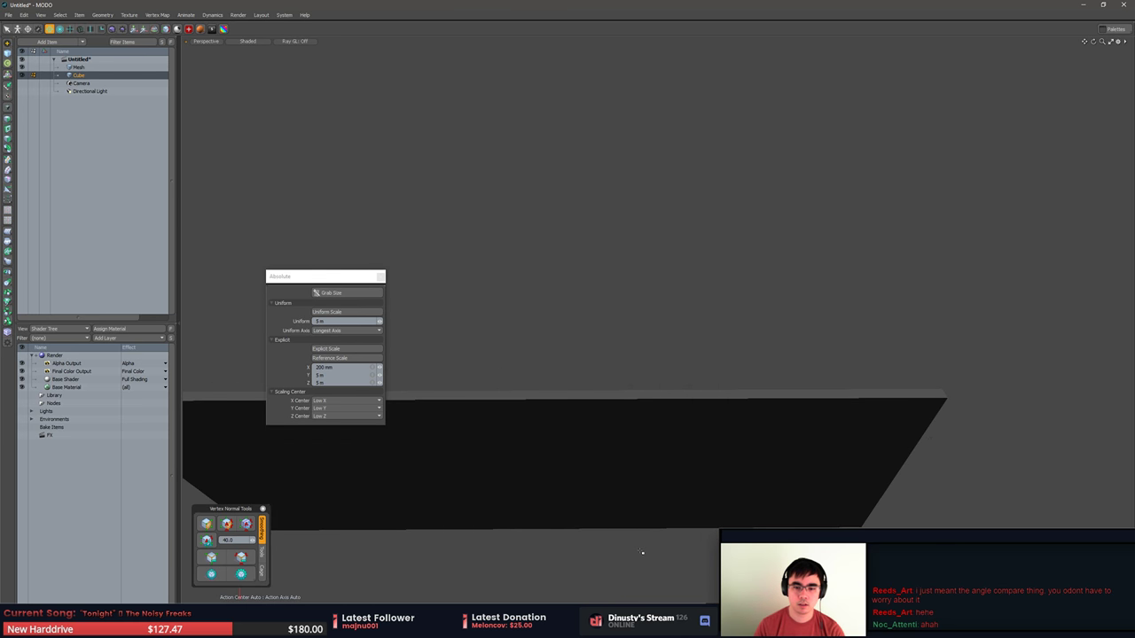
pyautogui.hotkey('shift', 'x')
pyautogui.click(647, 365)
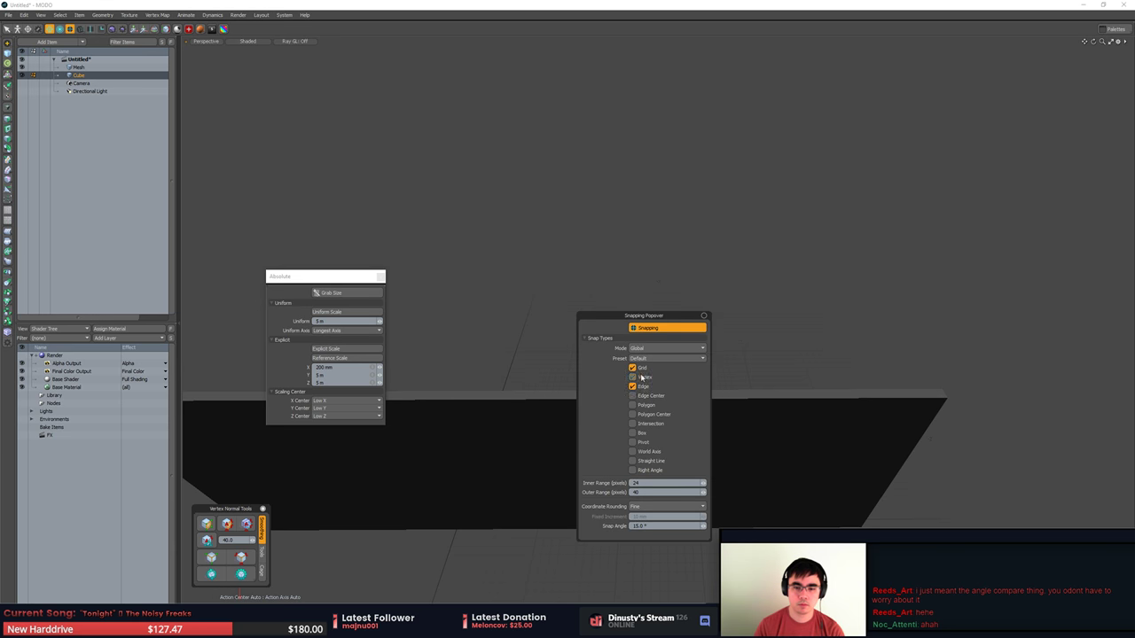
pyautogui.click(642, 369)
# Select the Cube slabs and move them by their upper corner, snapping it onto the adjoining Mesh slab's corner.
pyautogui.keyDown('alt'); pyautogui.moveTo(772, 299); pyautogui.dragTo(748, 344); pyautogui.keyUp('alt')
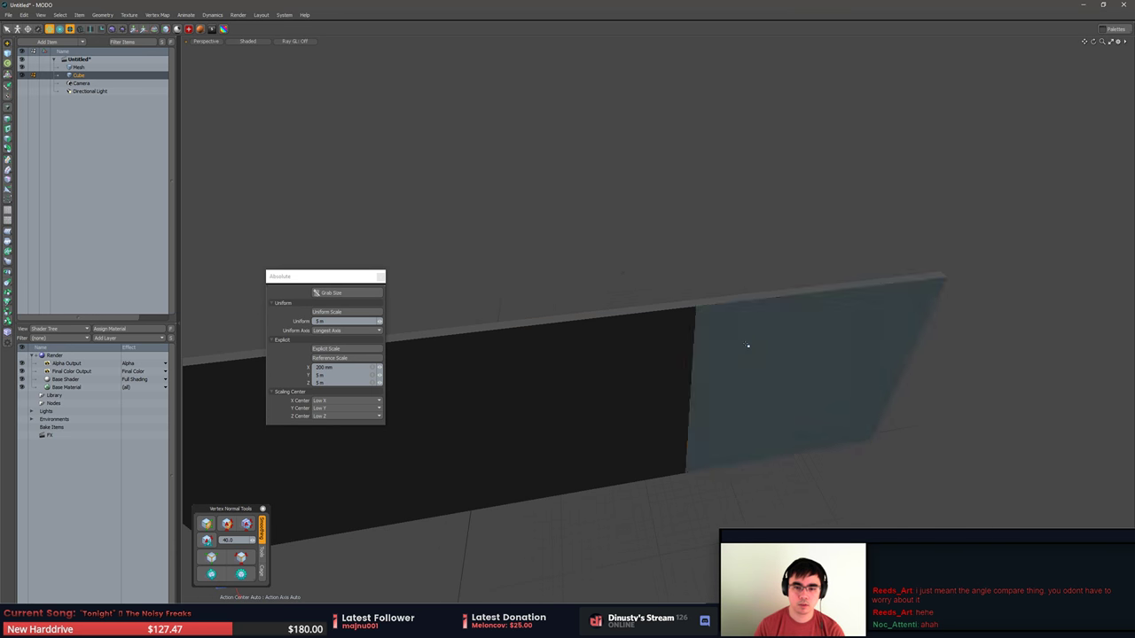
pyautogui.doubleClick(747, 346)
pyautogui.press('w')
pyautogui.moveTo(698, 308); pyautogui.dragTo(596, 261)
pyautogui.press('Escape')
pyautogui.moveTo(595, 261); pyautogui.dragTo(603, 293, button='middle')
pyautogui.click(717, 363)
pyautogui.keyDown('shift'); pyautogui.click(570, 366); pyautogui.keyUp('shift')
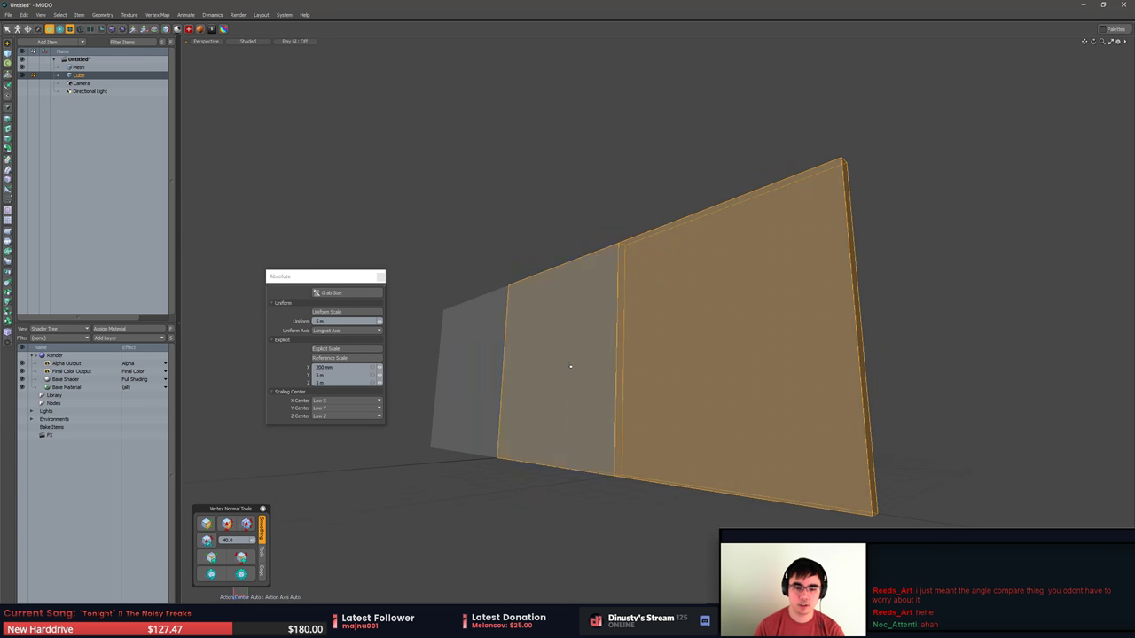
pyautogui.scroll(5, 564, 318)
pyautogui.keyDown('alt'); pyautogui.keyDown('shift'); pyautogui.moveTo(508, 291); pyautogui.dragTo(660, 281); pyautogui.keyUp('shift'); pyautogui.keyUp('alt')
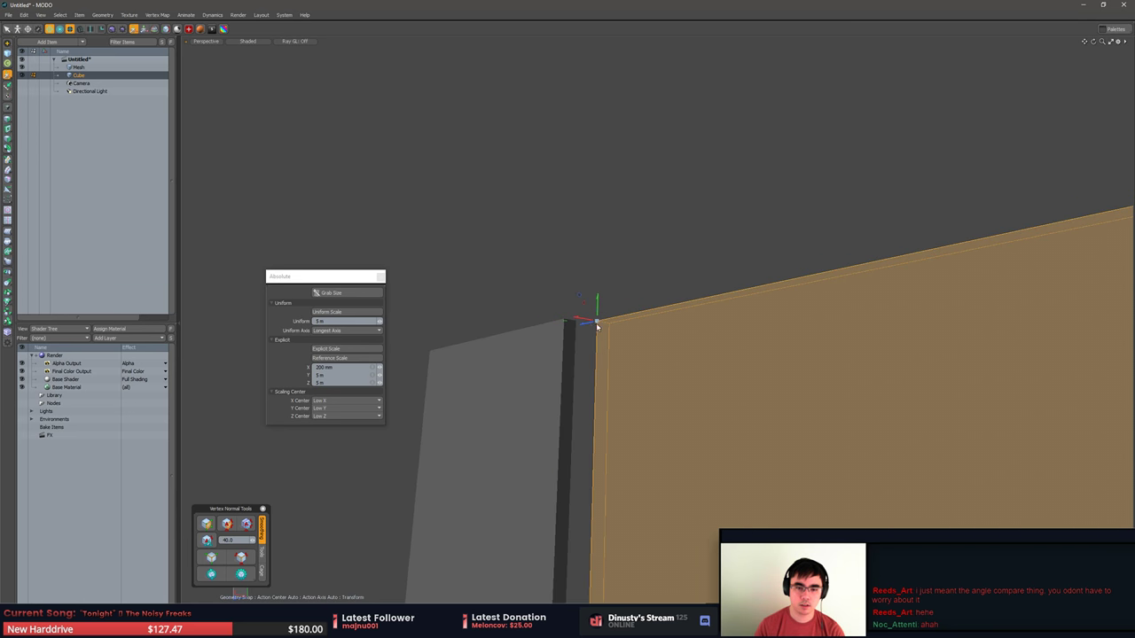
pyautogui.moveTo(596, 325); pyautogui.dragTo(565, 320)
pyautogui.press('space')
# Select the outermost Cube slab as a whole and delete its polygons.
pyautogui.click(595, 257)
pyautogui.keyDown('alt'); pyautogui.moveTo(595, 256); pyautogui.dragTo(618, 420); pyautogui.keyUp('alt')
pyautogui.scroll(-5, 619, 420)
pyautogui.keyDown('alt'); pyautogui.keyDown('shift'); pyautogui.moveTo(730, 431); pyautogui.dragTo(706, 441); pyautogui.keyUp('shift'); pyautogui.keyUp('alt')
pyautogui.doubleClick(708, 417)
pyautogui.doubleClick(843, 387)
pyautogui.press('Delete')
# Delete the Cube item, undo that deletion, and delete the Mesh item instead.
pyautogui.press('Delete')
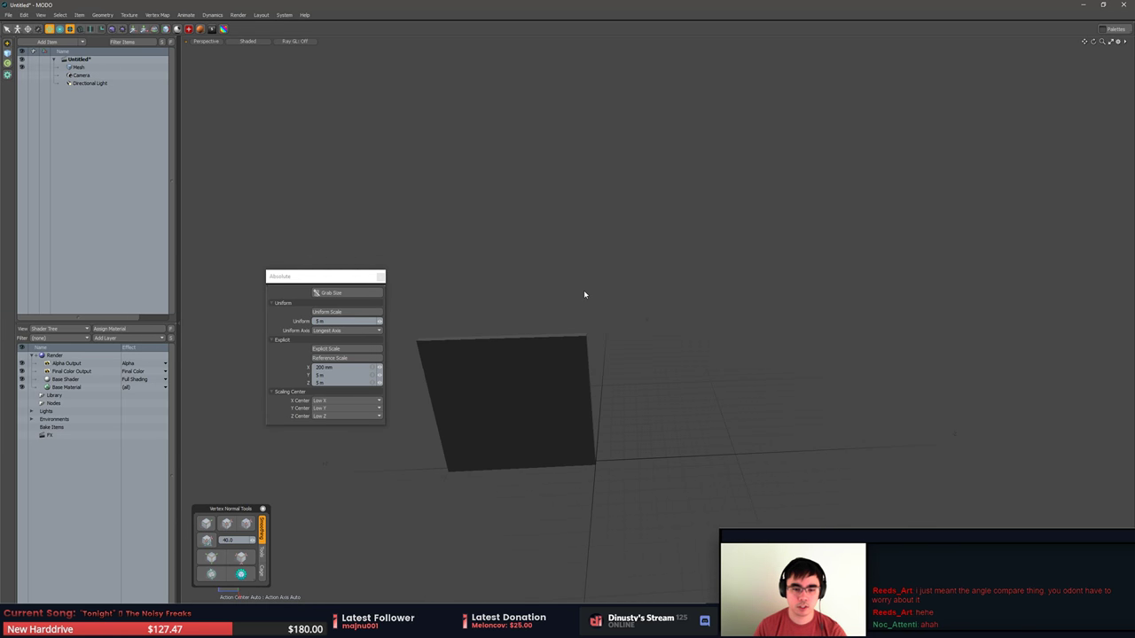
pyautogui.hotkey('ctrl', 'z')
pyautogui.click(581, 261)
pyautogui.click(83, 68)
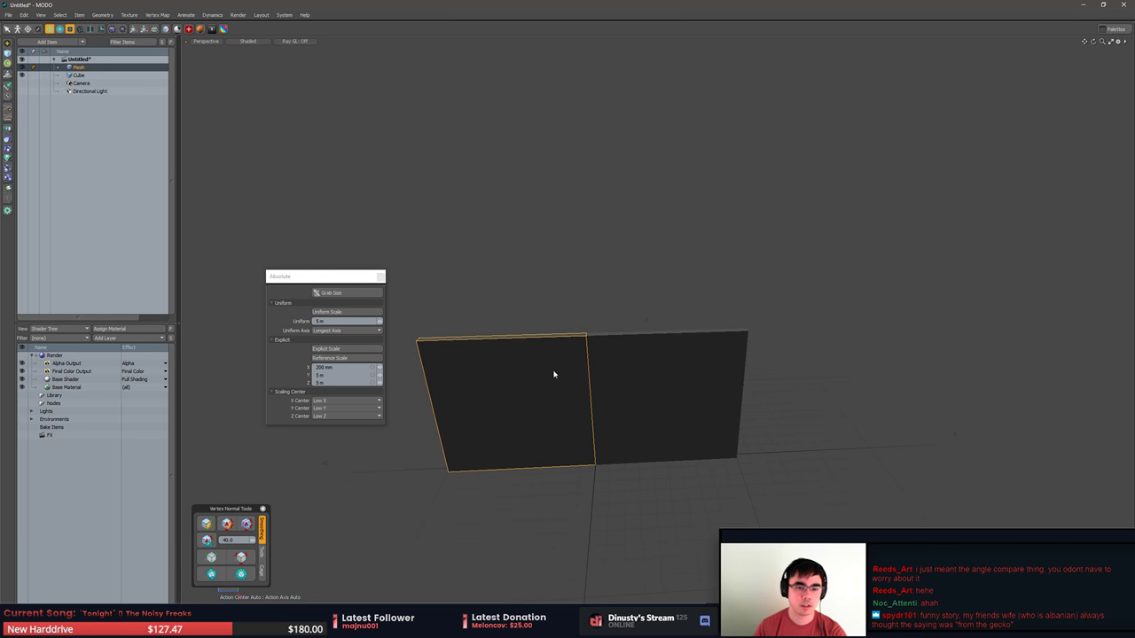
pyautogui.press('Delete')
pyautogui.keyDown('alt'); pyautogui.keyDown('shift'); pyautogui.moveTo(647, 289); pyautogui.dragTo(717, 299); pyautogui.keyUp('shift'); pyautogui.keyUp('alt')
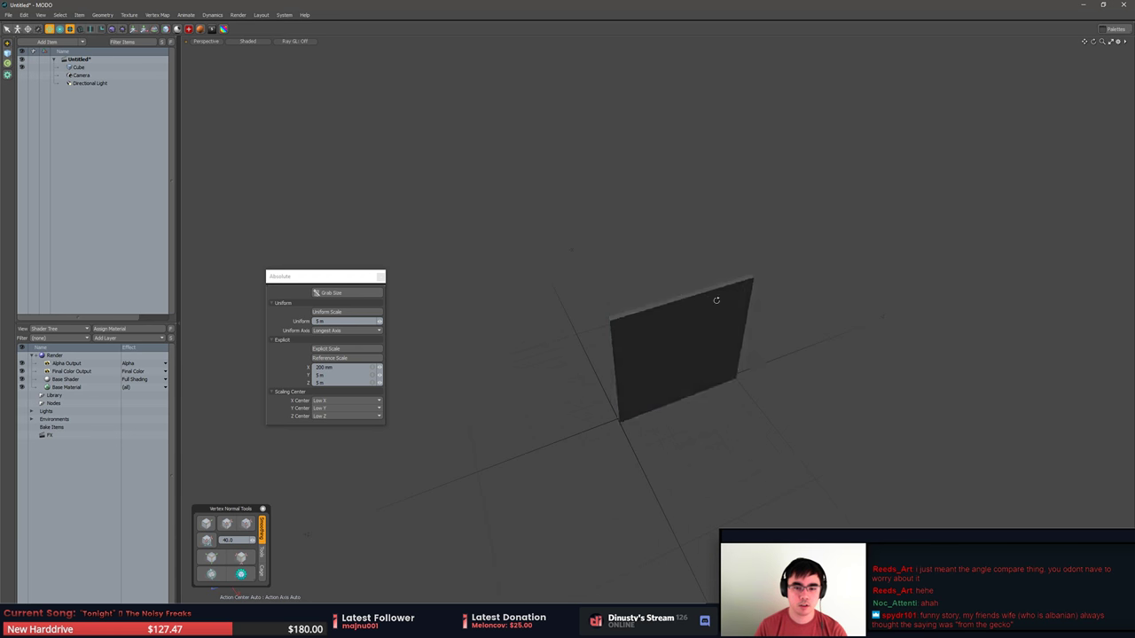
# Select the Cube item and all polygons of its remaining slab.
pyautogui.doubleClick(732, 302)
pyautogui.click(712, 301)
pyautogui.keyDown('alt'); pyautogui.moveTo(695, 367); pyautogui.dragTo(642, 329); pyautogui.keyUp('alt')
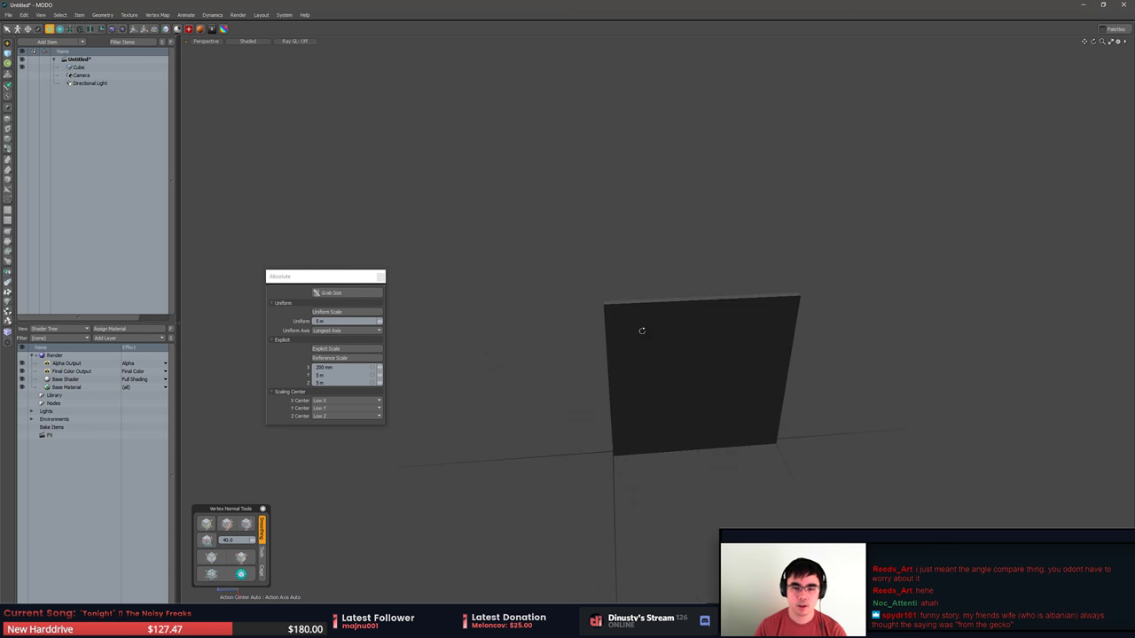
pyautogui.doubleClick(642, 329)
pyautogui.click(700, 300)
pyautogui.click(709, 306)
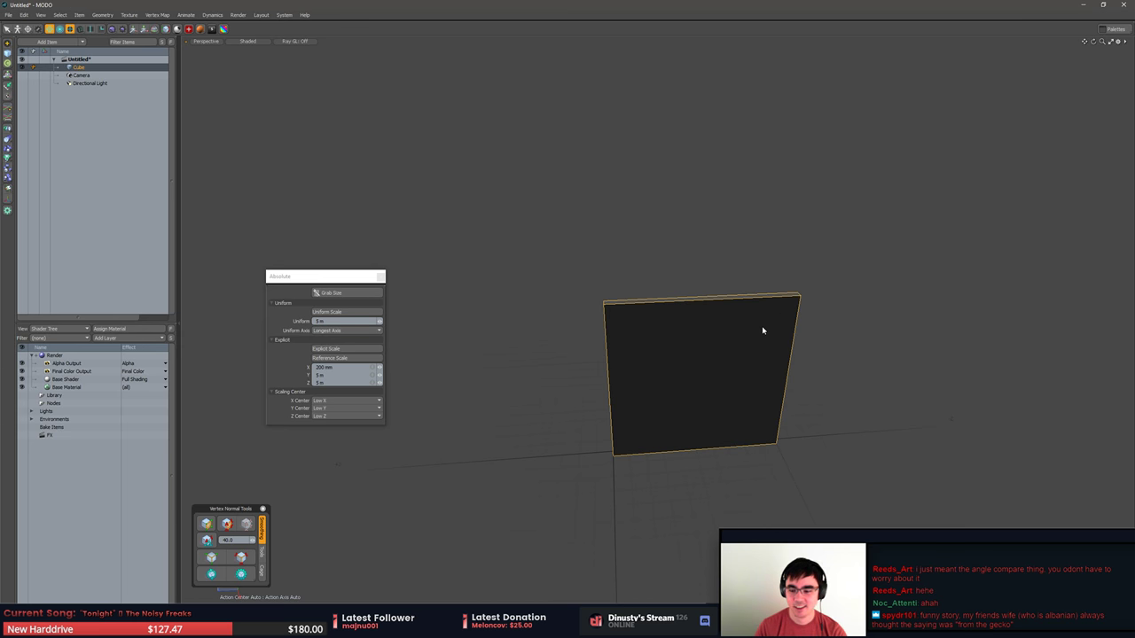
pyautogui.moveTo(763, 329); pyautogui.dragTo(772, 363, button='middle')
pyautogui.click(742, 355)
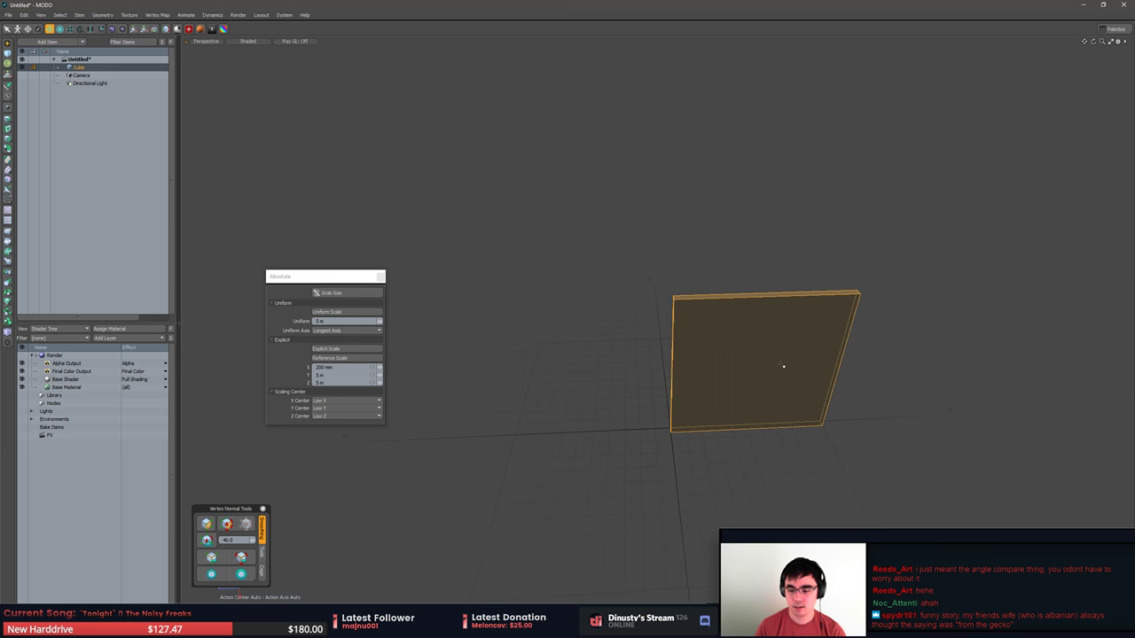
# Try to move the selected slab along the wall line with the Transform tool.
pyautogui.press('k')
pyautogui.press('y')
pyautogui.press('x')
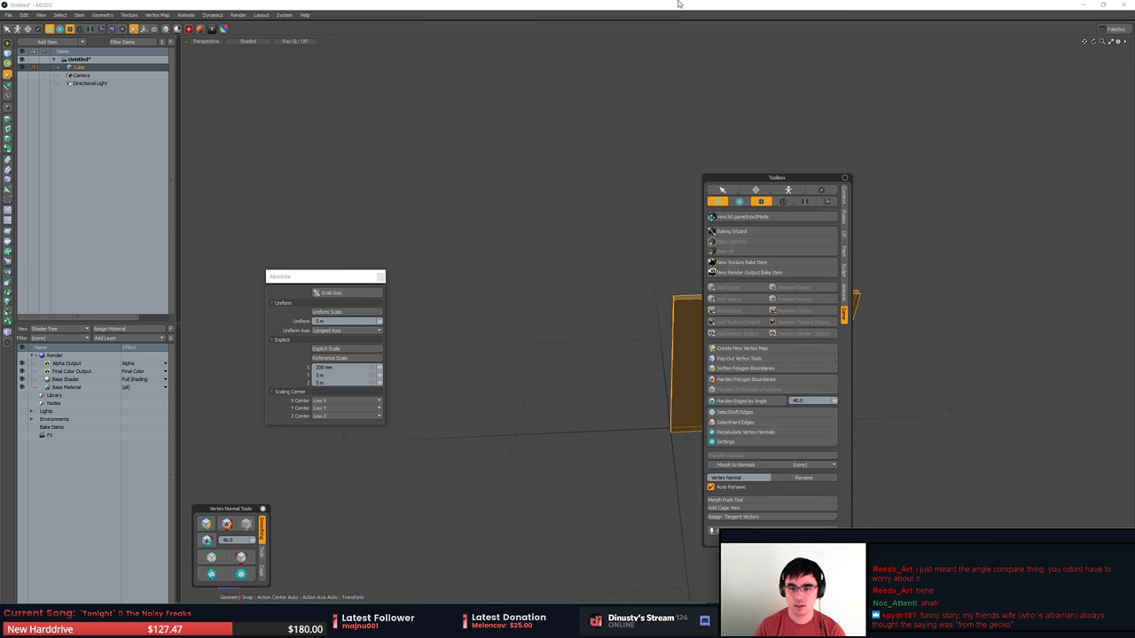
pyautogui.hotkey('ctrl', '`')
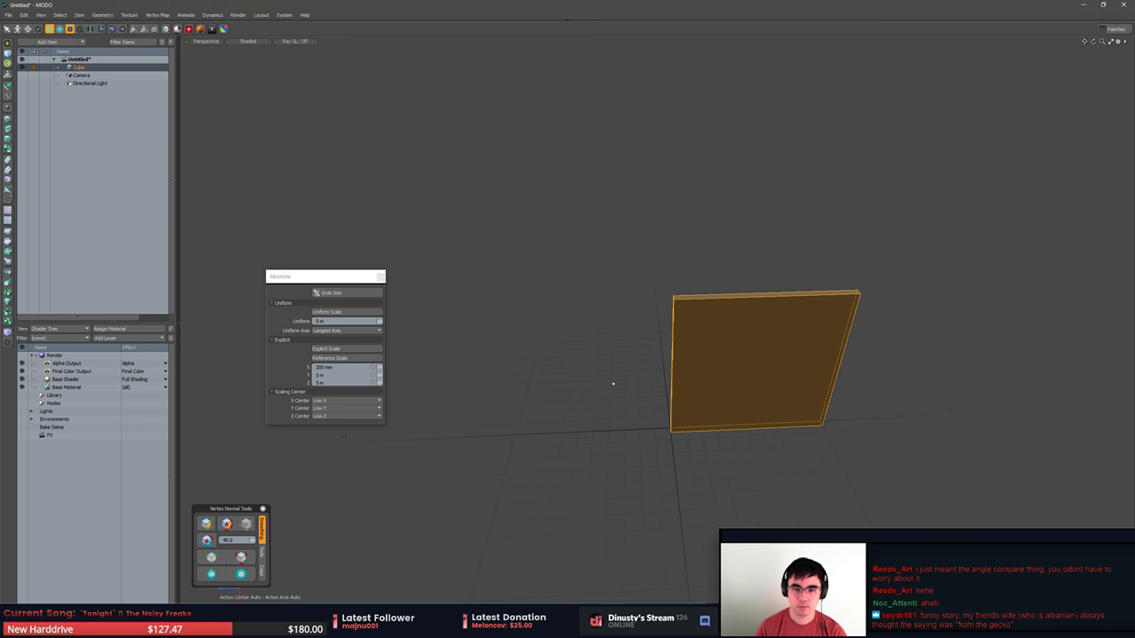
pyautogui.press('k')
pyautogui.press('y')
pyautogui.press('x')
pyautogui.moveTo(740, 372); pyautogui.dragTo(590, 378)
pyautogui.keyDown('alt'); pyautogui.keyDown('shift'); pyautogui.moveTo(591, 378); pyautogui.dragTo(576, 374); pyautogui.keyUp('shift'); pyautogui.keyUp('alt')
pyautogui.hotkey('ctrl', 'z')
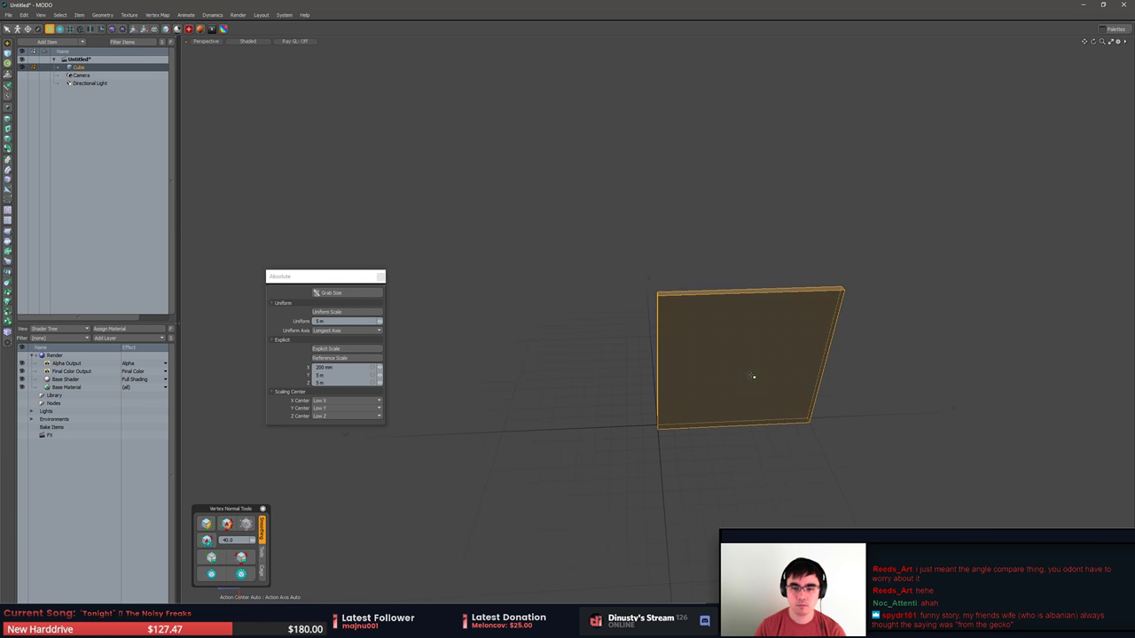
# Duplicate the slab, move the copy 6.12 m along the wall line, and select the whole copy again.
pyautogui.moveTo(710, 365); pyautogui.dragTo(532, 434)
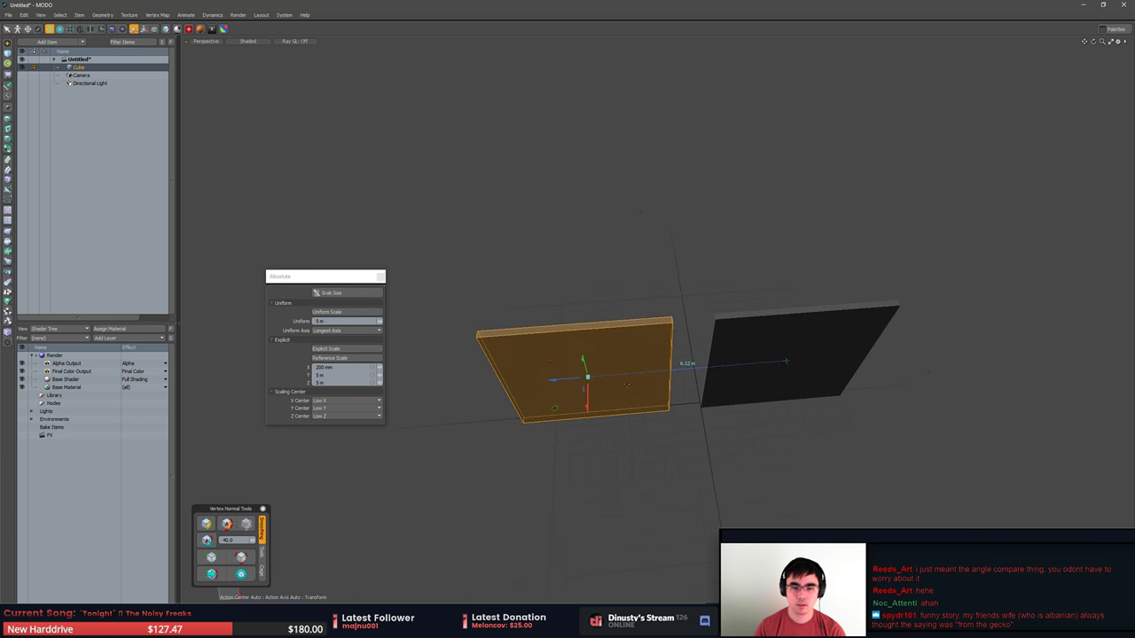
pyautogui.press('2')
pyautogui.moveTo(663, 318); pyautogui.dragTo(666, 465)
pyautogui.keyDown('alt'); pyautogui.moveTo(728, 436); pyautogui.dragTo(763, 438); pyautogui.keyUp('alt')
pyautogui.press('3')
pyautogui.click(752, 463)
pyautogui.doubleClick(708, 383)
# Examine the gap and alignment between the two slabs in the top view and in perspective.
pyautogui.keyDown('alt'); pyautogui.moveTo(708, 383); pyautogui.dragTo(647, 497); pyautogui.keyUp('alt')
pyautogui.press('KP_1')
pyautogui.keyDown('ctrl'); pyautogui.keyDown('alt'); pyautogui.moveTo(648, 496); pyautogui.dragTo(798, 497); pyautogui.keyUp('alt'); pyautogui.keyUp('ctrl')
pyautogui.keyDown('alt'); pyautogui.keyDown('shift'); pyautogui.moveTo(799, 496); pyautogui.dragTo(856, 418); pyautogui.keyUp('shift'); pyautogui.keyUp('alt')
pyautogui.keyDown('alt'); pyautogui.keyDown('shift'); pyautogui.moveTo(929, 389); pyautogui.dragTo(949, 444); pyautogui.keyUp('shift'); pyautogui.keyUp('alt')
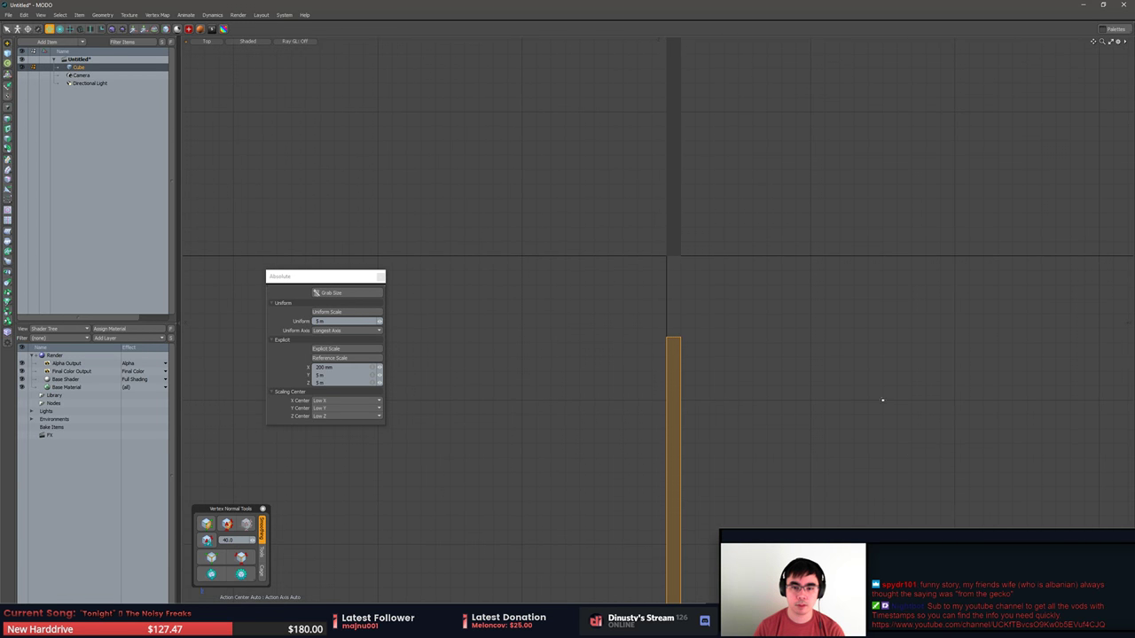
pyautogui.keyDown('alt'); pyautogui.keyDown('shift'); pyautogui.moveTo(878, 396); pyautogui.dragTo(869, 274); pyautogui.keyUp('shift'); pyautogui.keyUp('alt')
pyautogui.scroll(-3, 798, 372)
pyautogui.keyDown('alt'); pyautogui.keyDown('shift'); pyautogui.moveTo(820, 356); pyautogui.dragTo(803, 244); pyautogui.keyUp('shift'); pyautogui.keyUp('alt')
pyautogui.press('KP_Decimal')
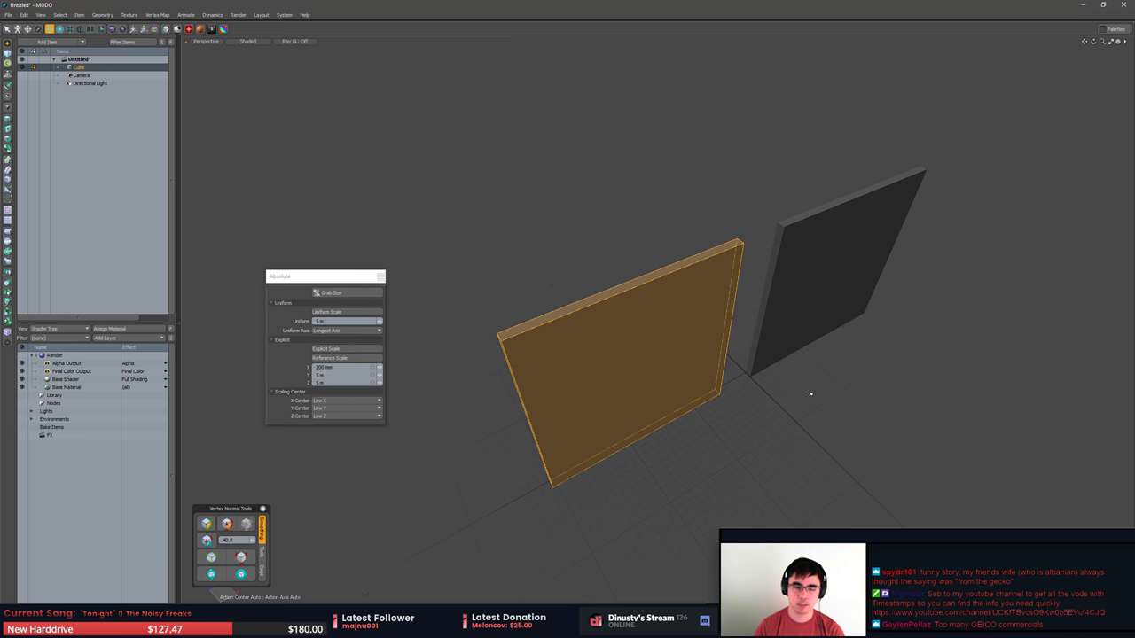
pyautogui.keyDown('alt'); pyautogui.moveTo(810, 392); pyautogui.dragTo(772, 424); pyautogui.keyUp('alt')
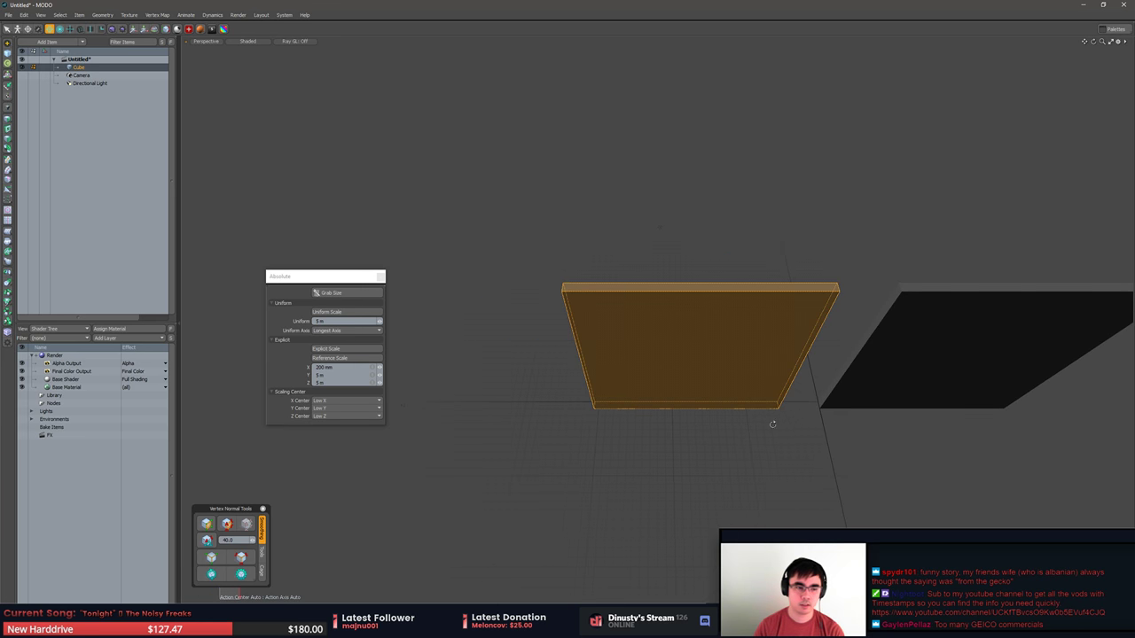
# Try to rotate a copy of the selected slab with the Rotate tool.
pyautogui.click(9, 275)
pyautogui.click(652, 309)
pyautogui.press('e')
pyautogui.moveTo(683, 391); pyautogui.dragTo(626, 344)
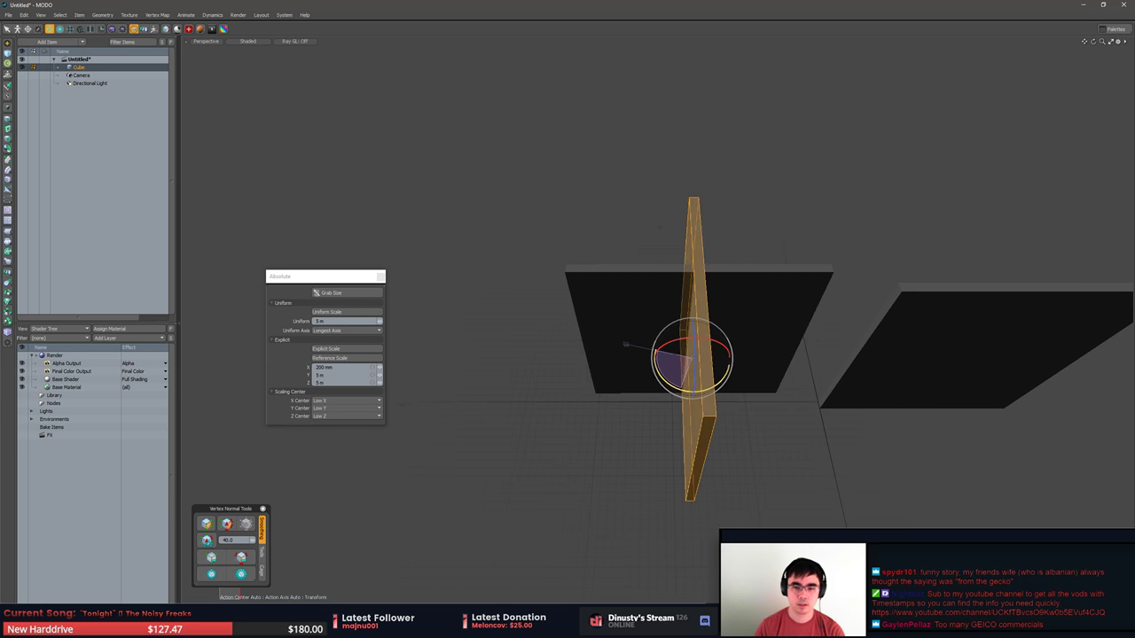
pyautogui.hotkey('ctrl', 'z')
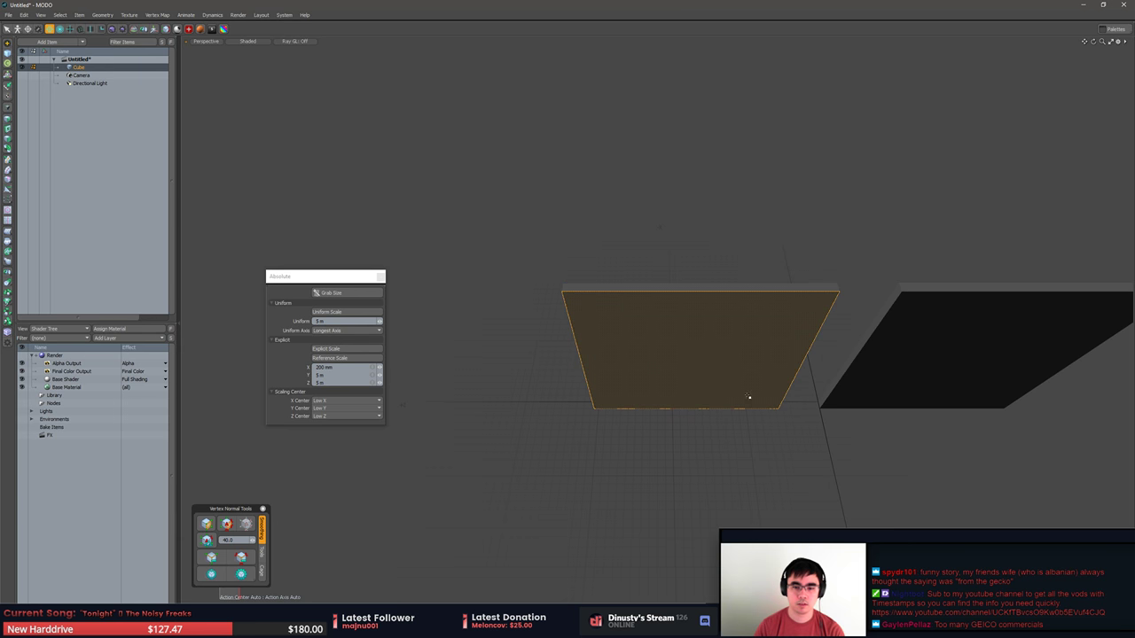
# Mirror the whole selected slab, placing and angling the mirror plane at its outer end to form a corner.
pyautogui.doubleClick(728, 323)
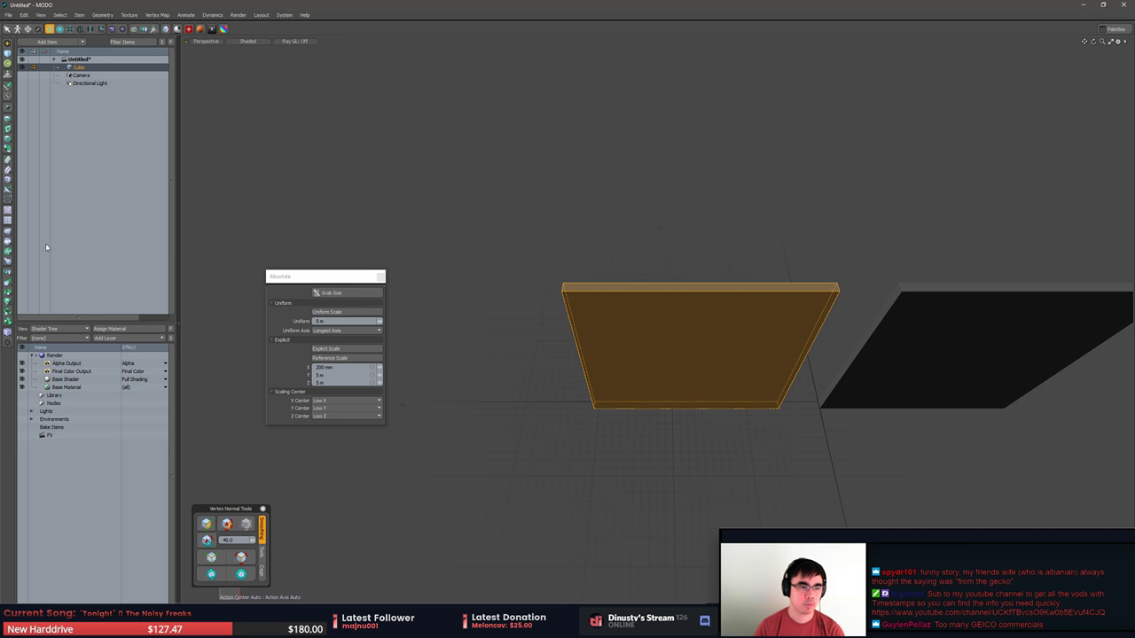
pyautogui.click(9, 271)
pyautogui.click(601, 251)
pyautogui.keyDown('alt'); pyautogui.moveTo(648, 258); pyautogui.dragTo(627, 302); pyautogui.keyUp('alt')
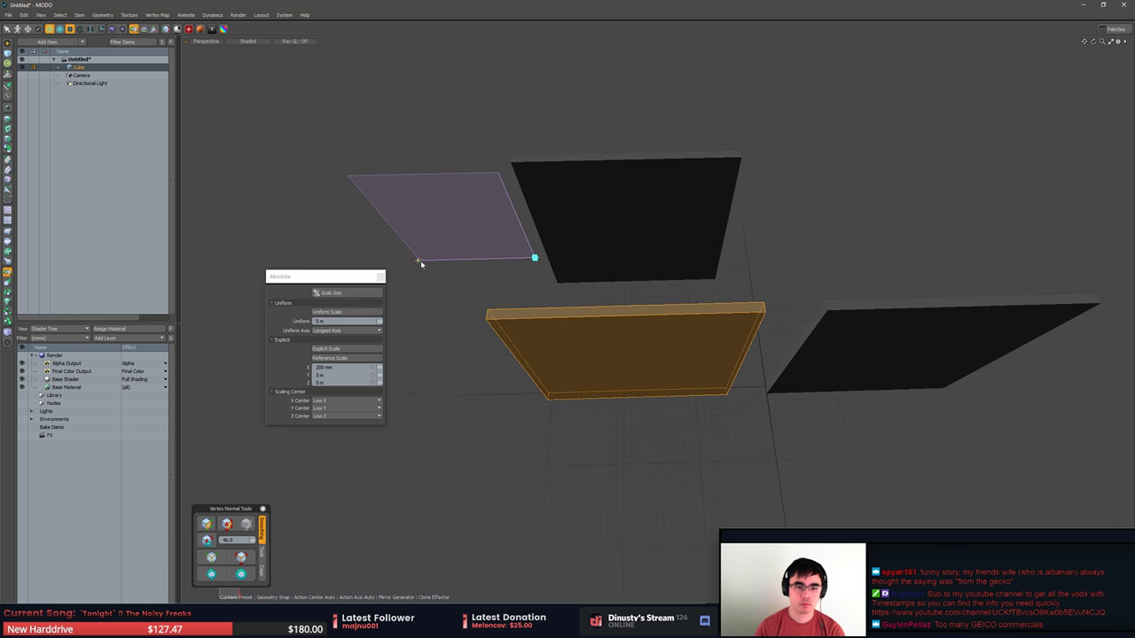
pyautogui.moveTo(421, 263); pyautogui.dragTo(501, 332)
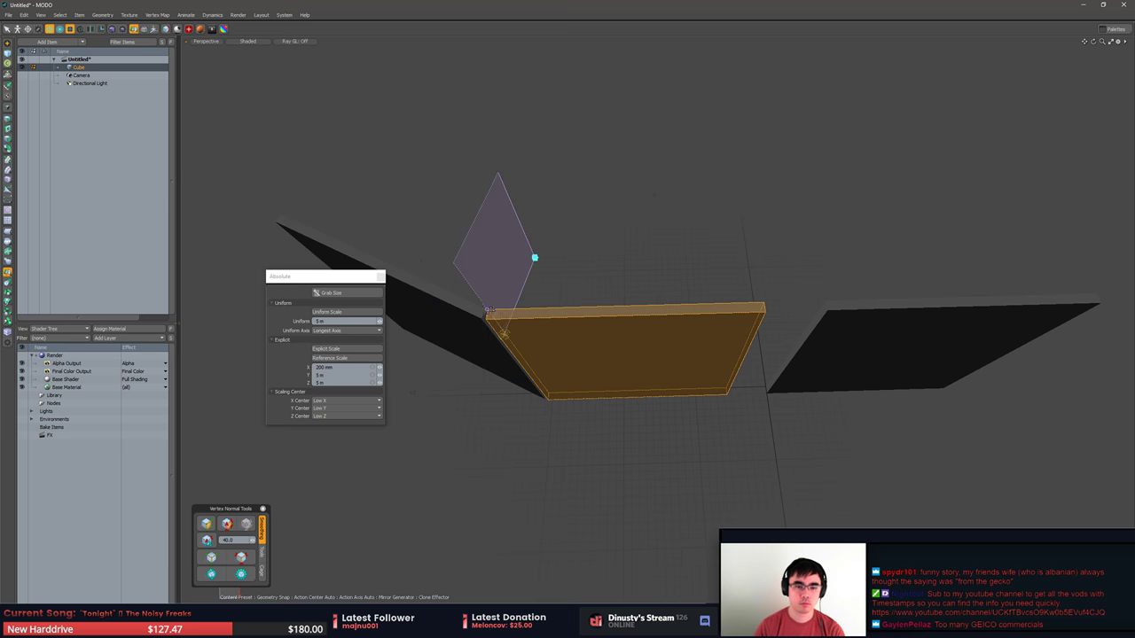
pyautogui.hotkey('ctrl', 'z')
pyautogui.moveTo(535, 259); pyautogui.dragTo(574, 338)
# Show the mirror tool's properties and set the mirror angle to 45°.
pyautogui.press('k')
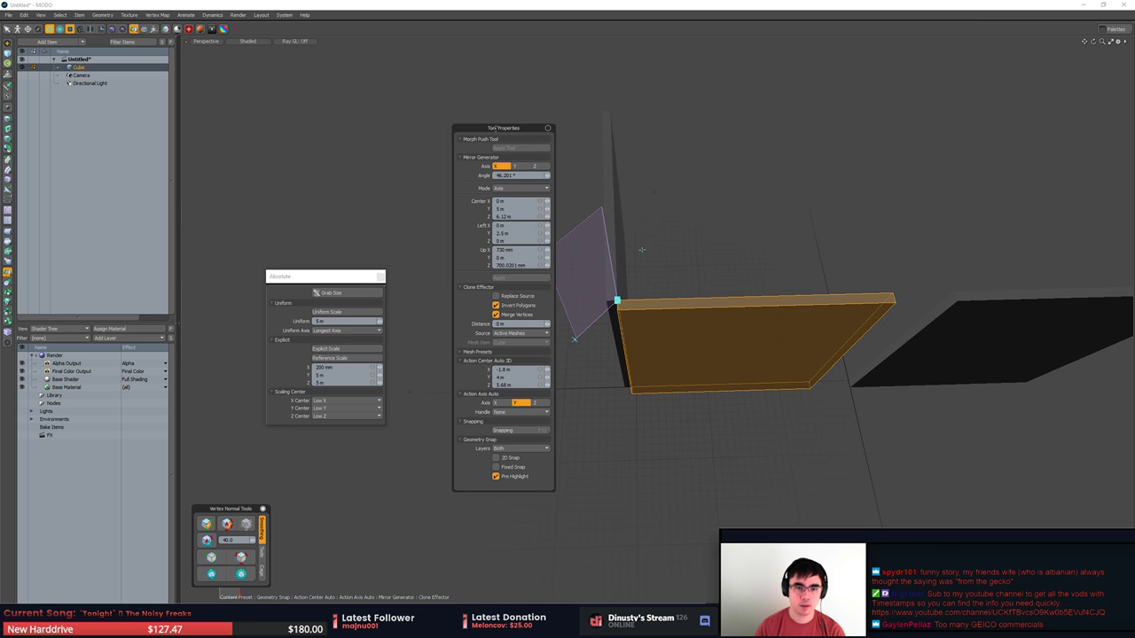
pyautogui.moveTo(494, 128); pyautogui.dragTo(469, 159)
pyautogui.press('k')
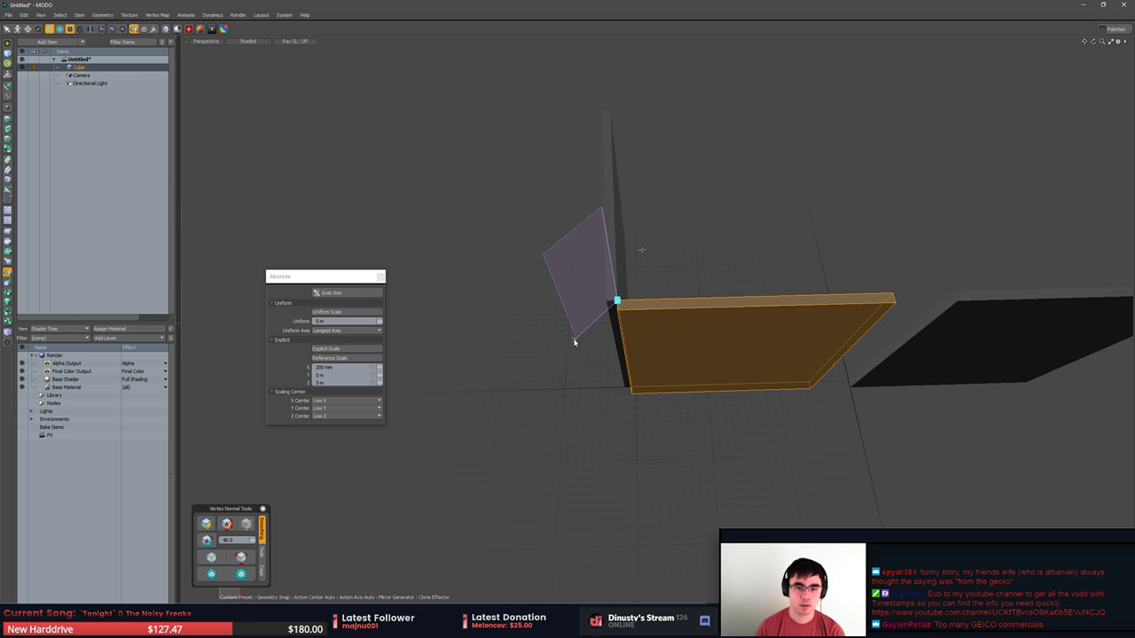
pyautogui.press('k')
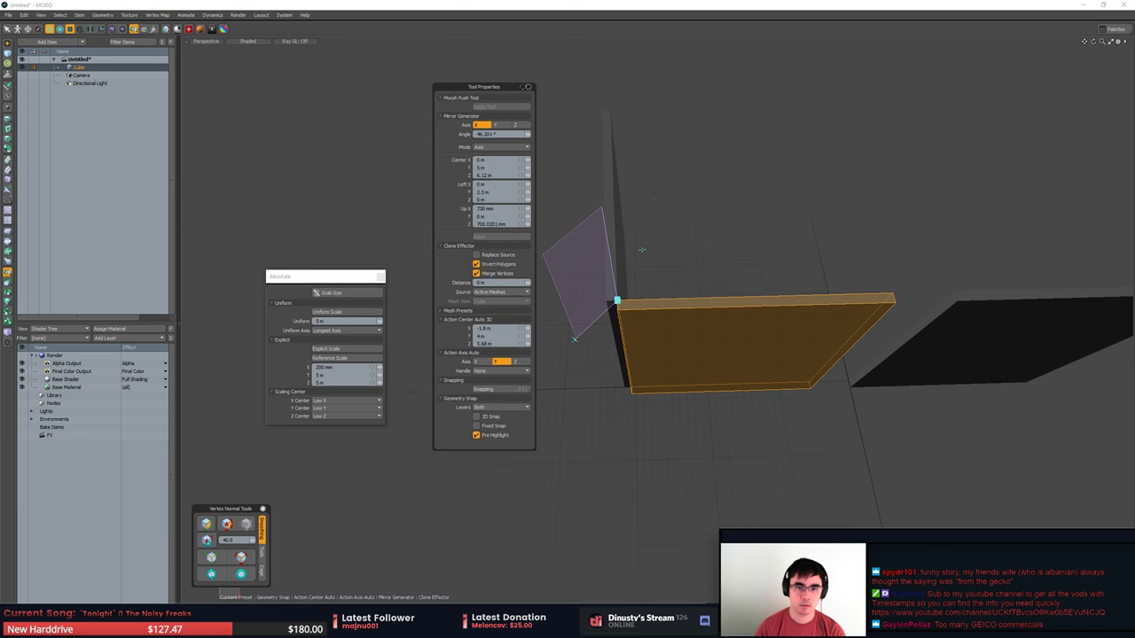
pyautogui.moveTo(521, 92); pyautogui.dragTo(507, 114)
pyautogui.moveTo(572, 346)
pyautogui.mouseDown()
pyautogui.moveTo(559, 348)
pyautogui.moveTo(573, 343)
pyautogui.mouseUp()
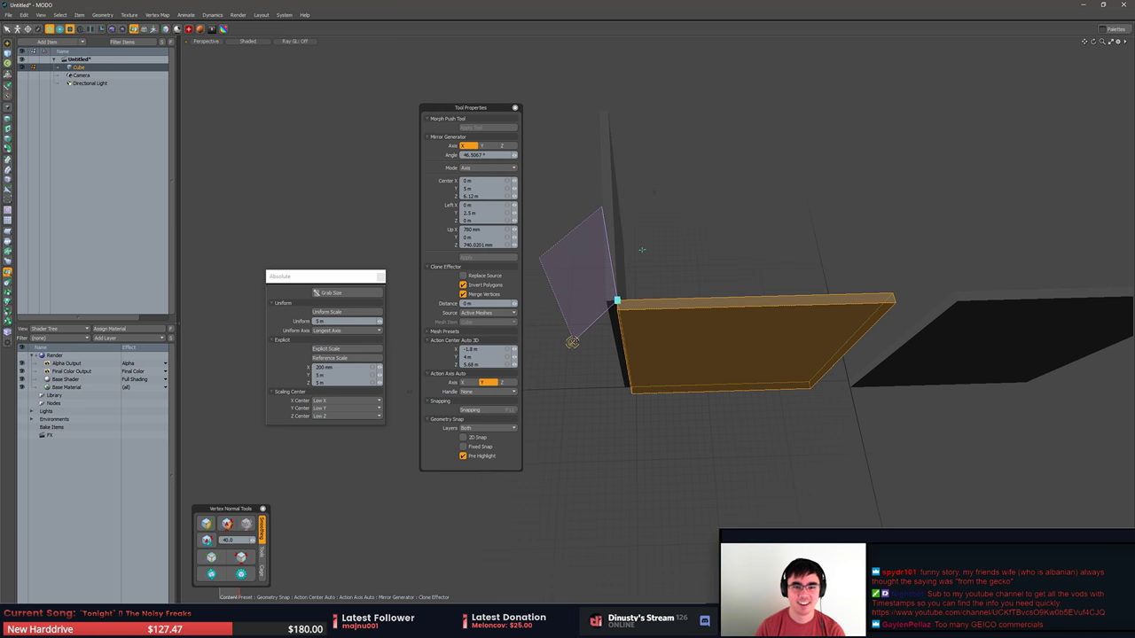
pyautogui.click(509, 155)
pyautogui.write('45')
pyautogui.press('Return')
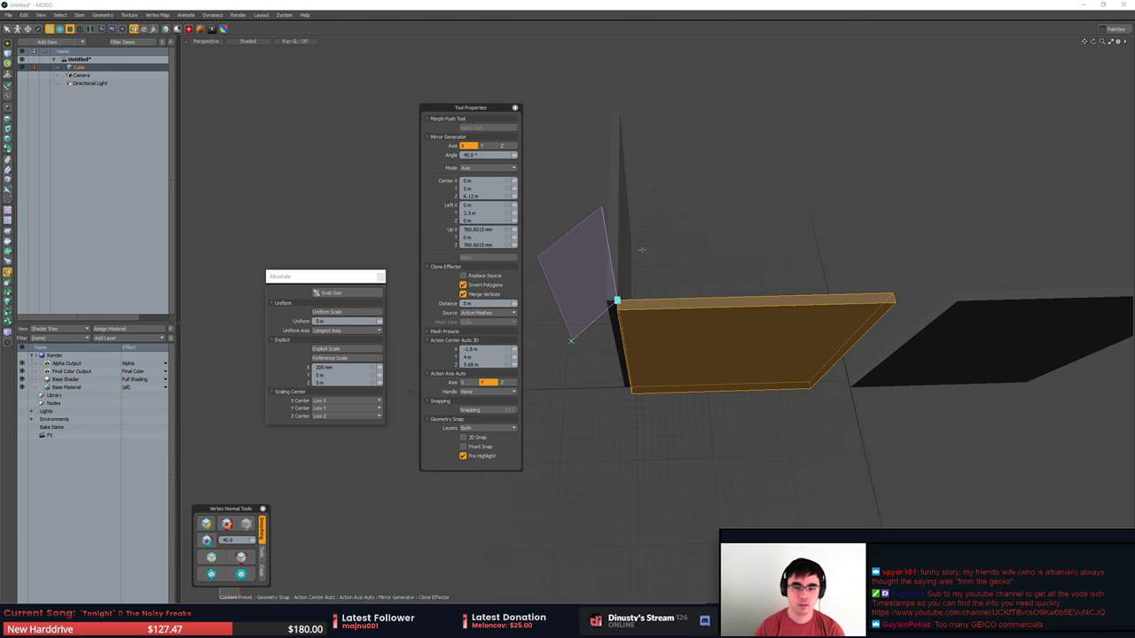
# Finish the mirror and delete the end face in the gap between the two corner slabs.
pyautogui.keyDown('alt'); pyautogui.moveTo(642, 249); pyautogui.dragTo(768, 342); pyautogui.keyUp('alt')
pyautogui.press('q')
pyautogui.click(737, 257)
pyautogui.click(754, 361)
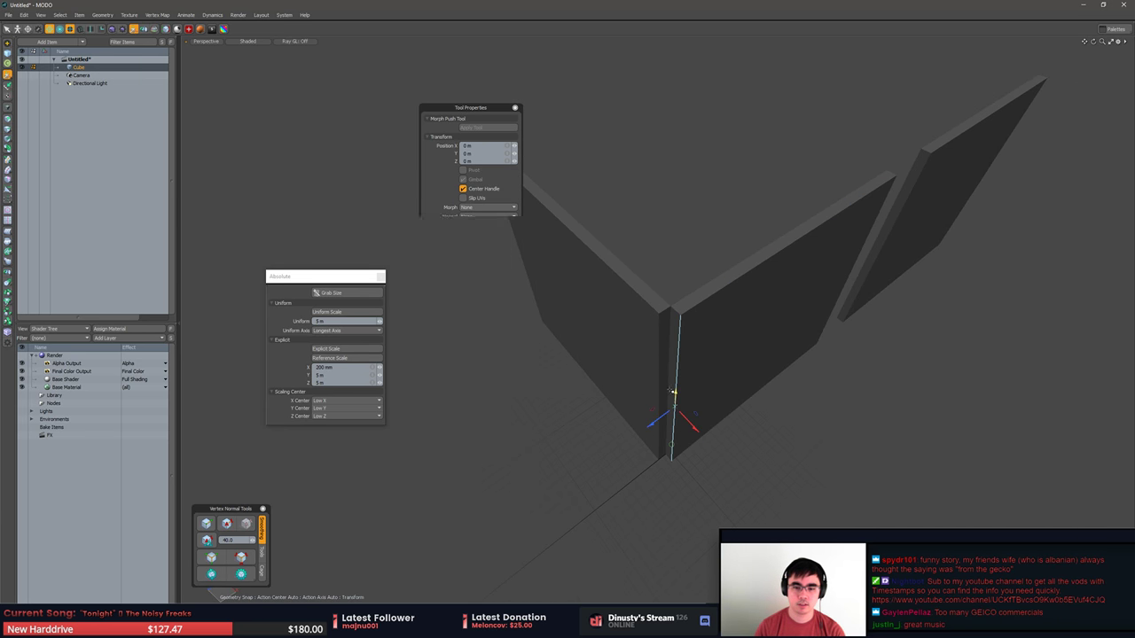
pyautogui.click(666, 381)
pyautogui.press('Delete')
# Move the slabs' vertical end edges with snapping so they meet at the outer corner.
pyautogui.press('2')
pyautogui.click(679, 371)
pyautogui.press('w')
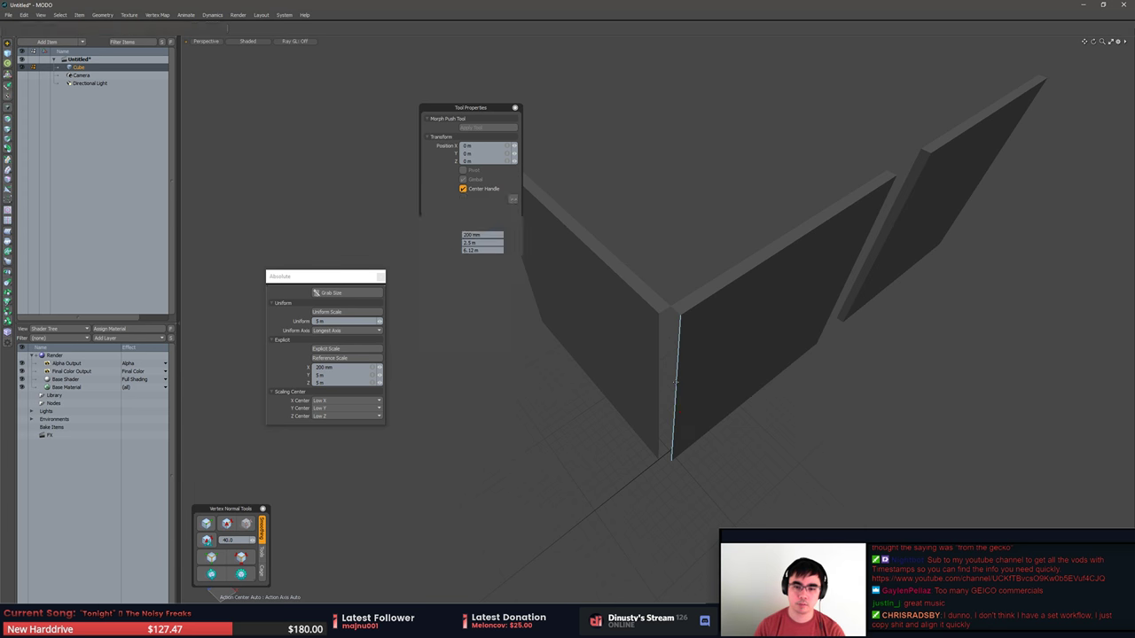
pyautogui.press('x')
pyautogui.moveTo(672, 415)
pyautogui.mouseDown()
pyautogui.moveTo(671, 436)
pyautogui.moveTo(661, 409)
pyautogui.mouseUp()
pyautogui.hotkey('ctrl', 'z')
pyautogui.press('q')
pyautogui.click(660, 378)
pyautogui.press('w')
pyautogui.press('x')
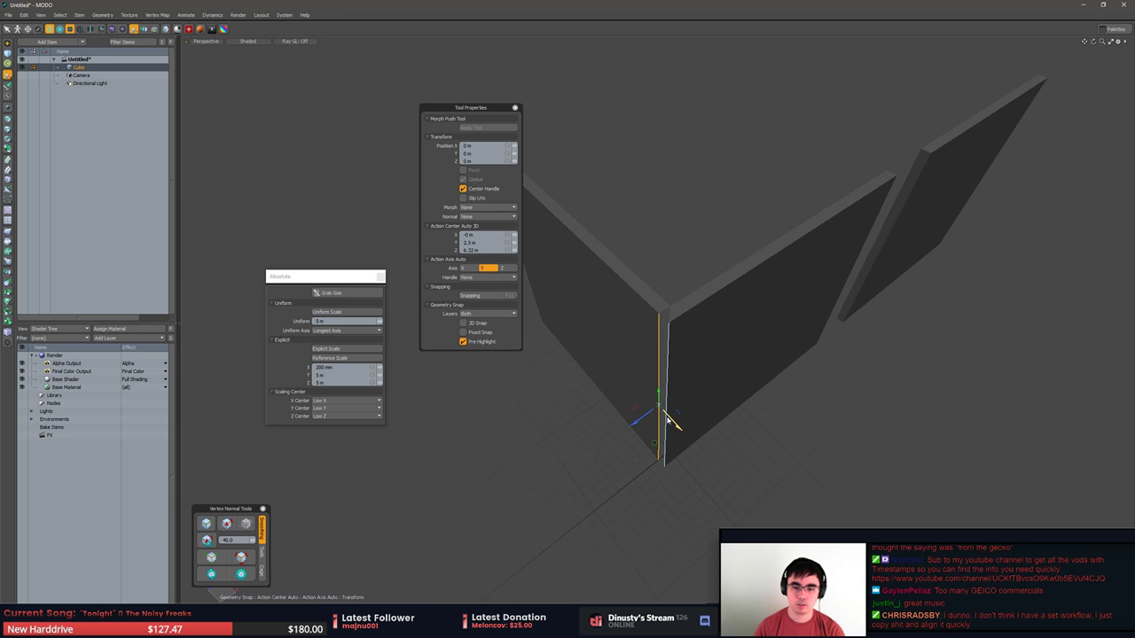
# Merge the overlapping vertices where the two slabs meet at the corner and select the connected shape.
pyautogui.press('q')
pyautogui.press('1')
pyautogui.moveTo(646, 260); pyautogui.dragTo(671, 506, button='right')
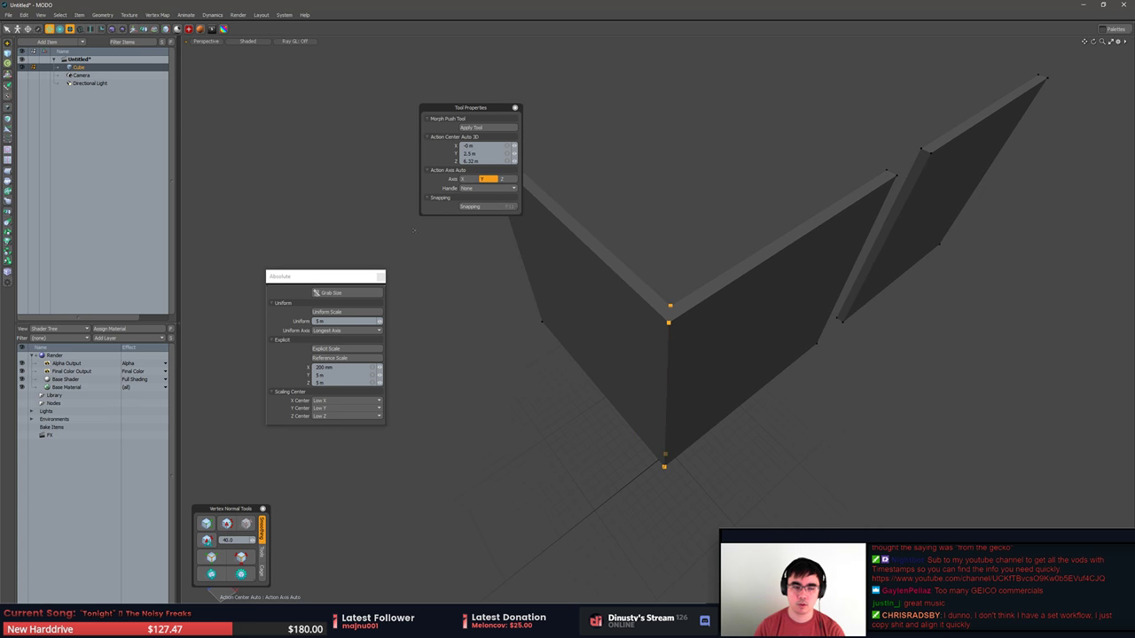
pyautogui.click(6, 140)
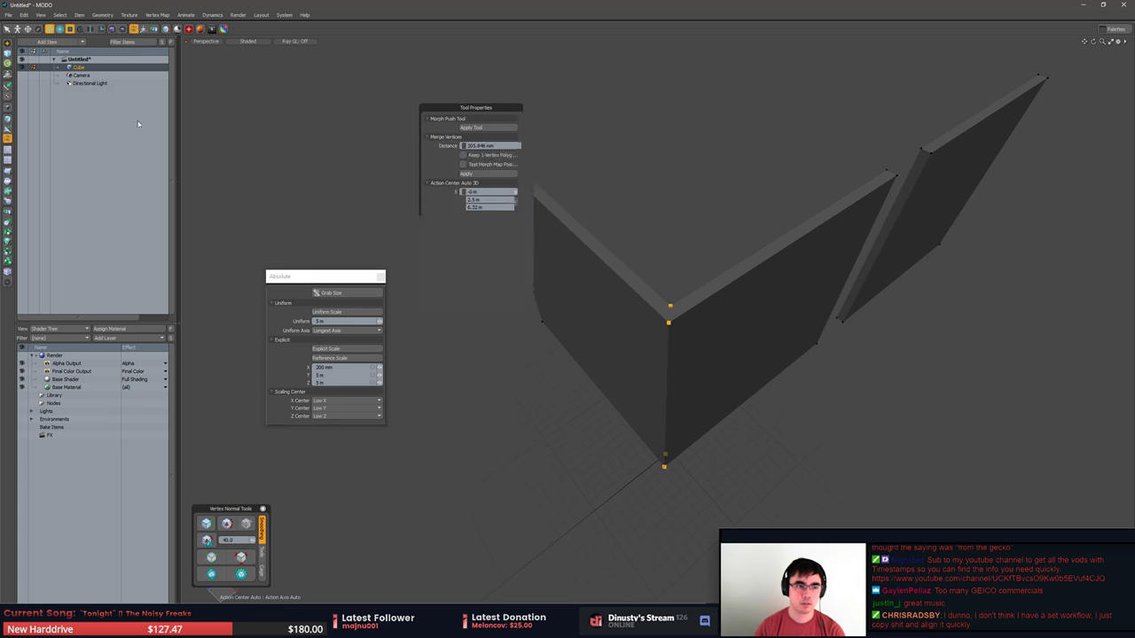
pyautogui.press('q')
pyautogui.press('3')
pyautogui.doubleClick(704, 332)
pyautogui.moveTo(704, 332)
pyautogui.keyDown('alt'); pyautogui.mouseDown()
pyautogui.moveTo(552, 319)
pyautogui.moveTo(596, 341)
pyautogui.moveTo(557, 362)
pyautogui.mouseUp(); pyautogui.keyUp('alt')
# Shorten one corner slab by moving its free-end vertices along Z toward the corner.
pyautogui.press('1')
pyautogui.moveTo(661, 212); pyautogui.dragTo(767, 424, button='right')
pyautogui.keyDown('alt'); pyautogui.moveTo(746, 252); pyautogui.dragTo(726, 232); pyautogui.keyUp('alt')
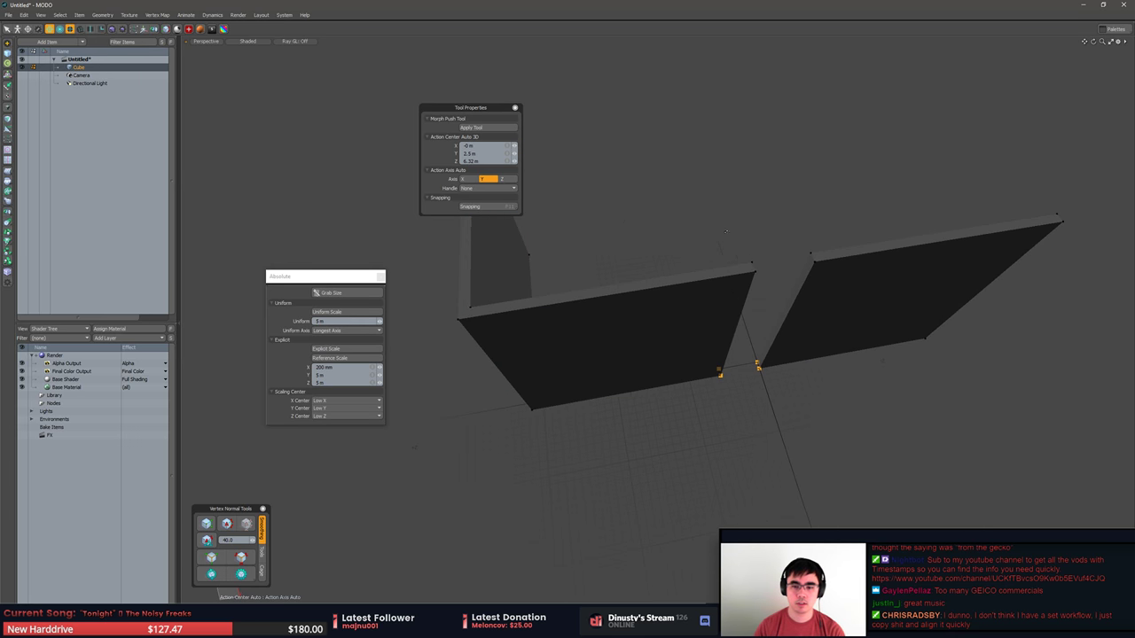
pyautogui.moveTo(763, 285); pyautogui.dragTo(759, 257, button='right')
pyautogui.keyDown('alt'); pyautogui.moveTo(759, 257); pyautogui.dragTo(785, 260); pyautogui.keyUp('alt')
pyautogui.press('w')
pyautogui.press('x')
pyautogui.moveTo(735, 333)
pyautogui.mouseDown()
pyautogui.moveTo(658, 347)
pyautogui.moveTo(681, 396)
pyautogui.moveTo(703, 379)
pyautogui.moveTo(654, 379)
pyautogui.moveTo(638, 338)
pyautogui.moveTo(671, 344)
pyautogui.mouseUp()
pyautogui.press('q')
pyautogui.press('x')
pyautogui.press('3')
pyautogui.press('1')
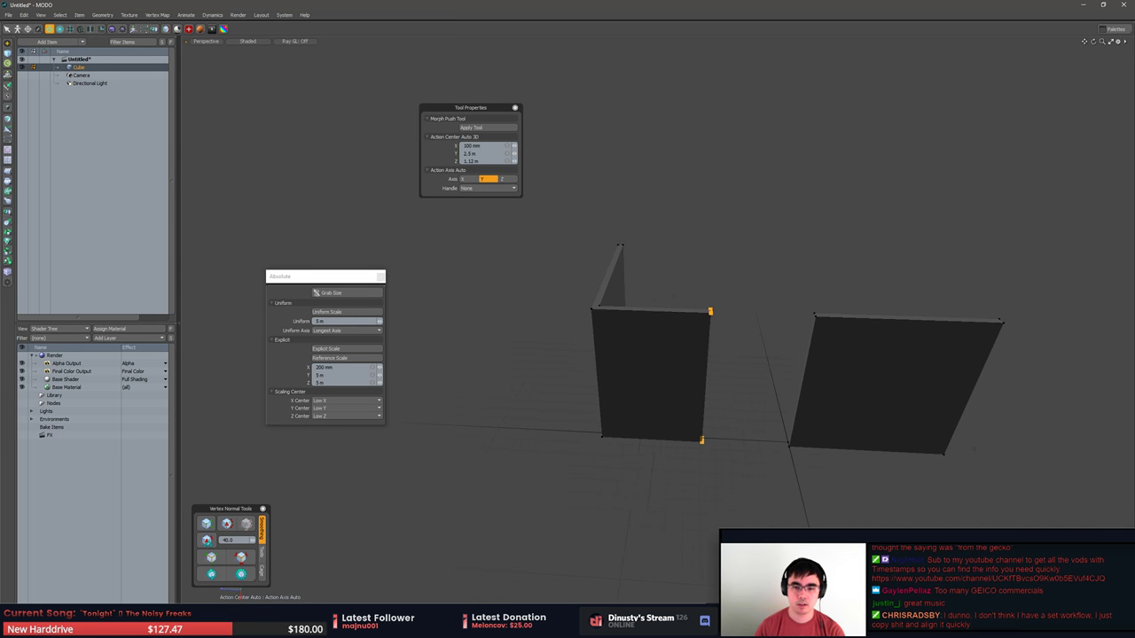
# Snap that slab's free-end vertices along Z onto the outer corner, collapsing its length.
pyautogui.keyDown('alt'); pyautogui.moveTo(667, 285); pyautogui.dragTo(663, 346); pyautogui.keyUp('alt')
pyautogui.press('3')
pyautogui.press('1')
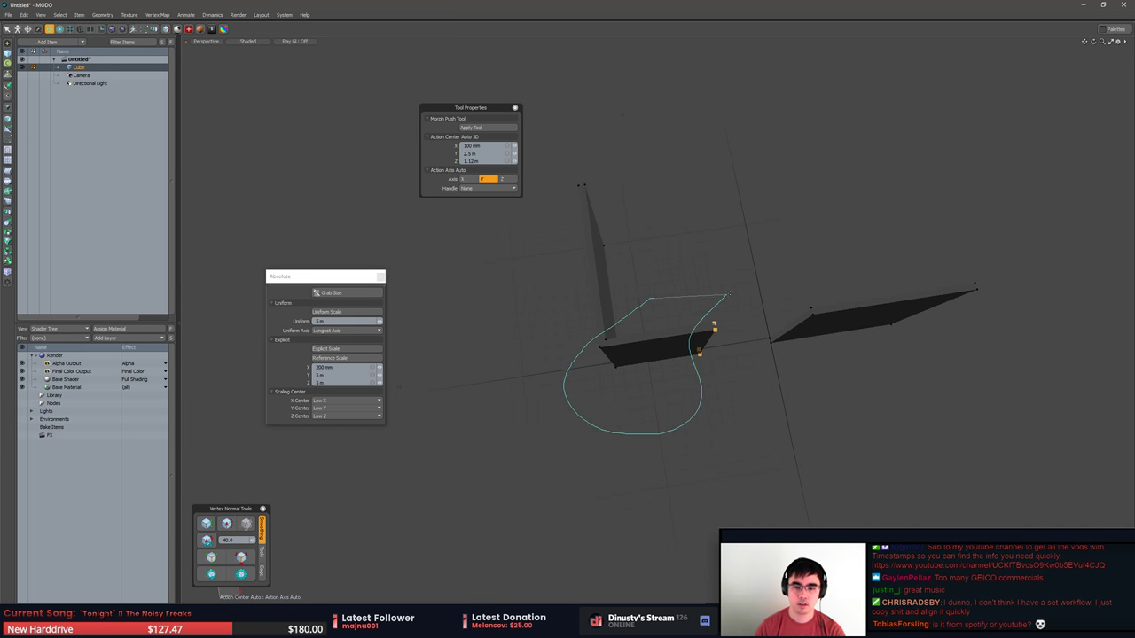
pyautogui.keyDown('alt'); pyautogui.moveTo(723, 293); pyautogui.dragTo(698, 339); pyautogui.keyUp('alt')
pyautogui.press('3')
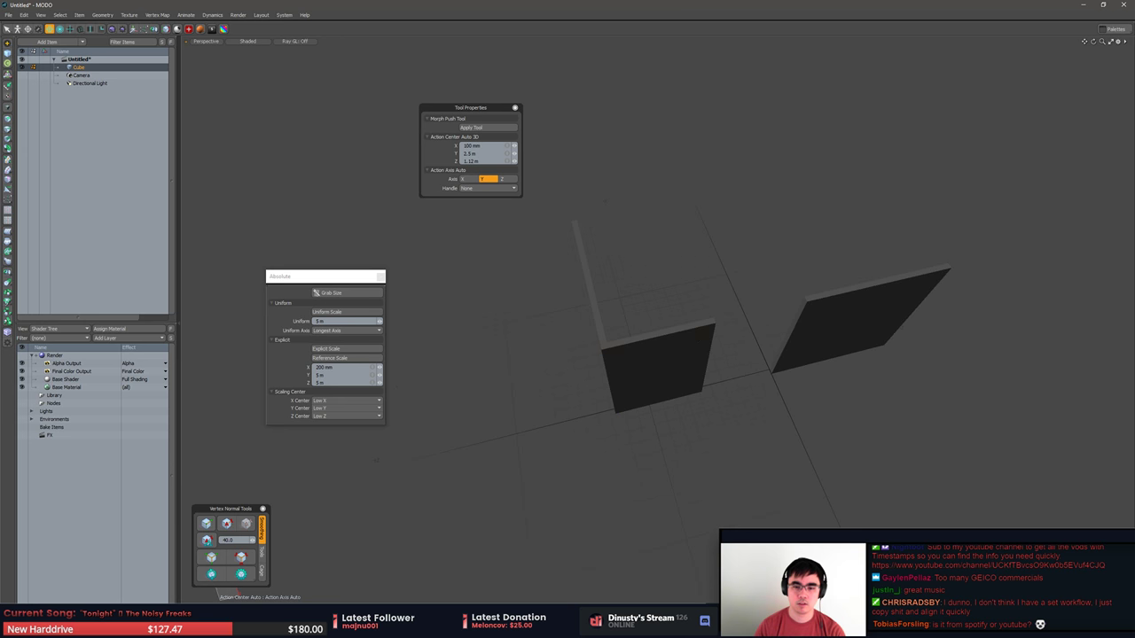
pyautogui.press('1')
pyautogui.moveTo(683, 282); pyautogui.dragTo(721, 454, button='middle')
pyautogui.press('w')
pyautogui.keyDown('alt'); pyautogui.moveTo(740, 344); pyautogui.dragTo(600, 334); pyautogui.keyUp('alt')
pyautogui.press('x')
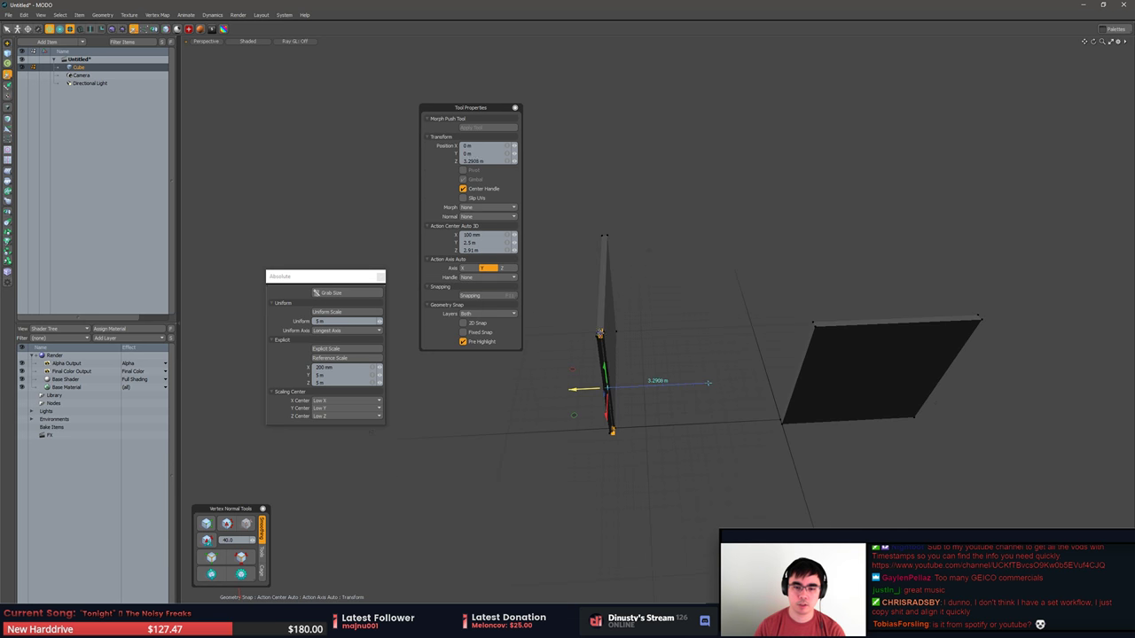
pyautogui.scroll(3, 605, 419)
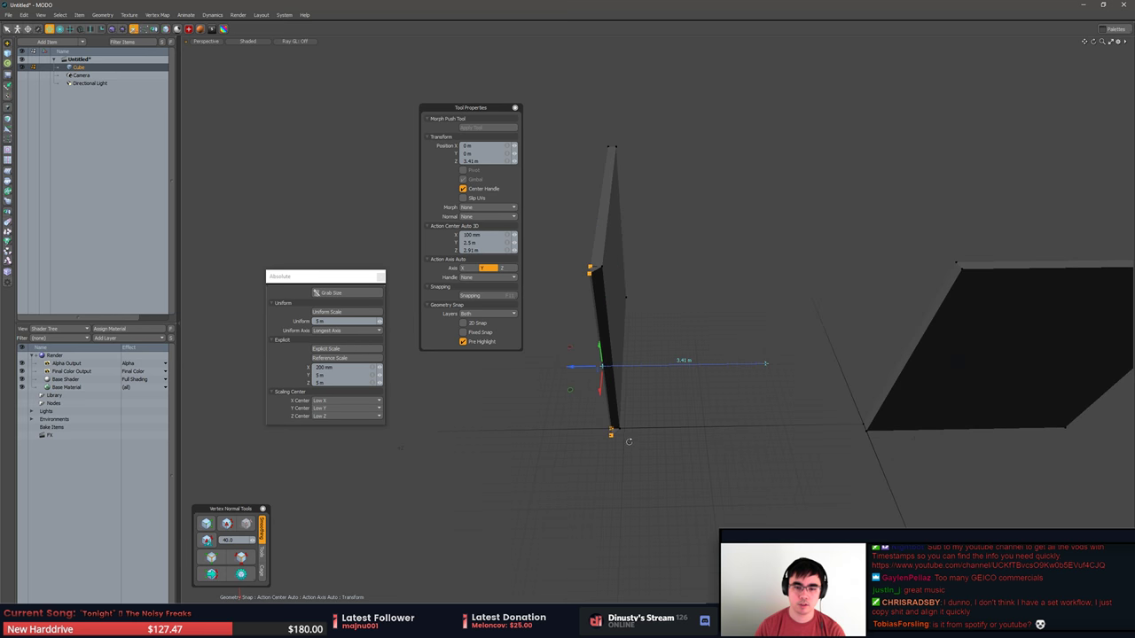
pyautogui.press('q')
pyautogui.press('x')
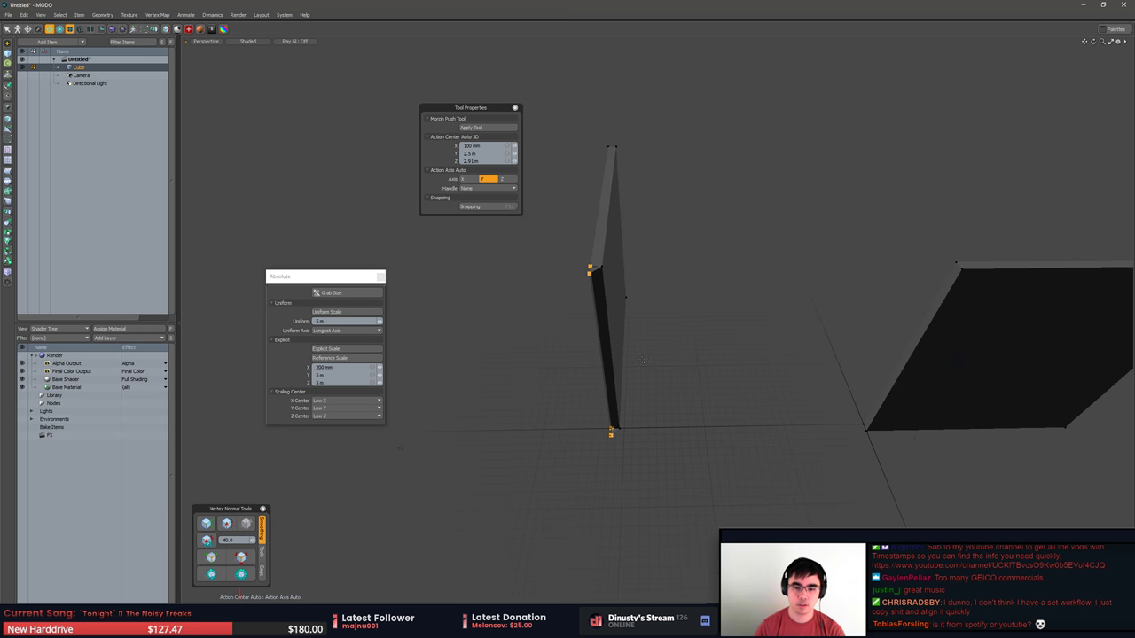
# Move the collapsed end vertices exactly -1 m along Z to form a 1 m corner arm.
pyautogui.keyDown('ctrl'); pyautogui.keyDown('alt'); pyautogui.moveTo(645, 361); pyautogui.dragTo(605, 387); pyautogui.keyUp('alt'); pyautogui.keyUp('ctrl')
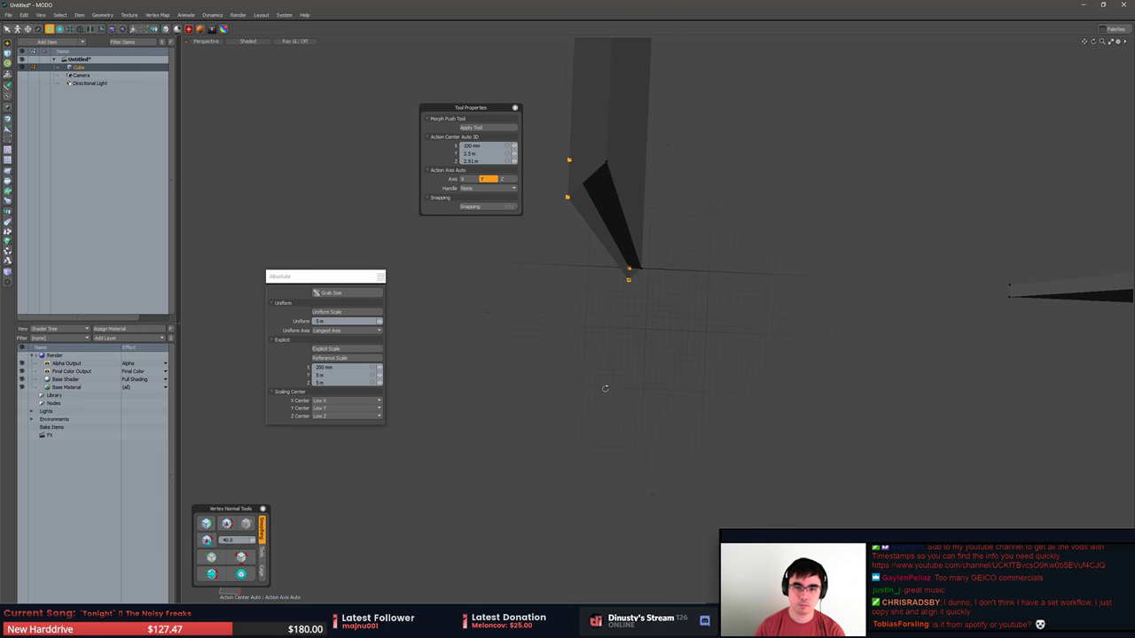
pyautogui.keyDown('alt'); pyautogui.moveTo(572, 226); pyautogui.dragTo(671, 336); pyautogui.keyUp('alt')
pyautogui.press('w')
pyautogui.press('x')
pyautogui.click(486, 160)
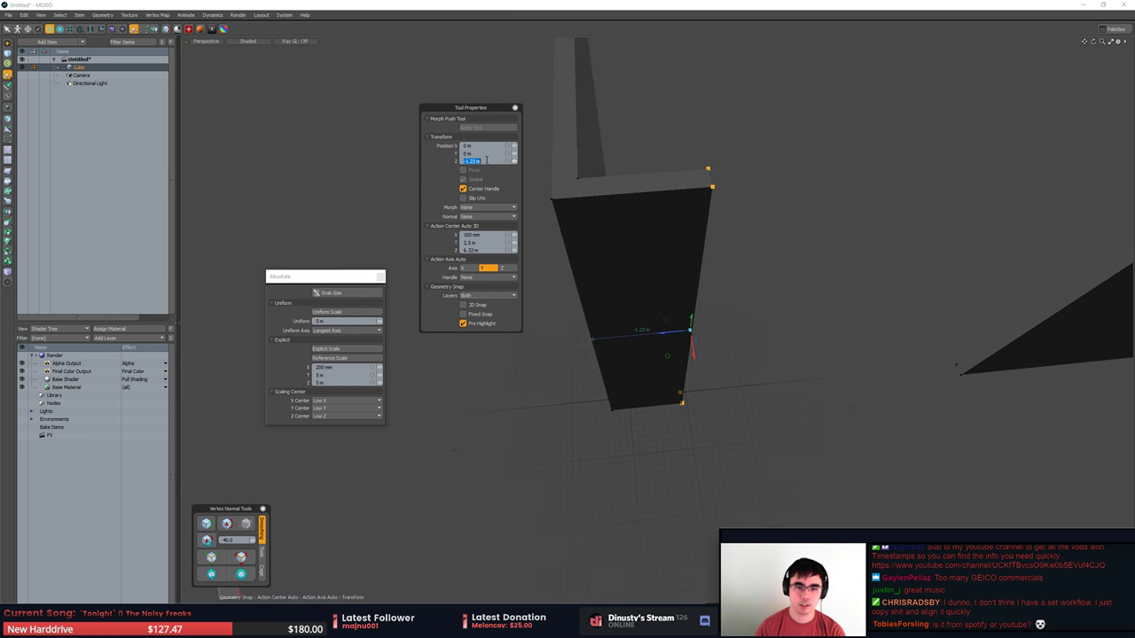
pyautogui.press('Return')
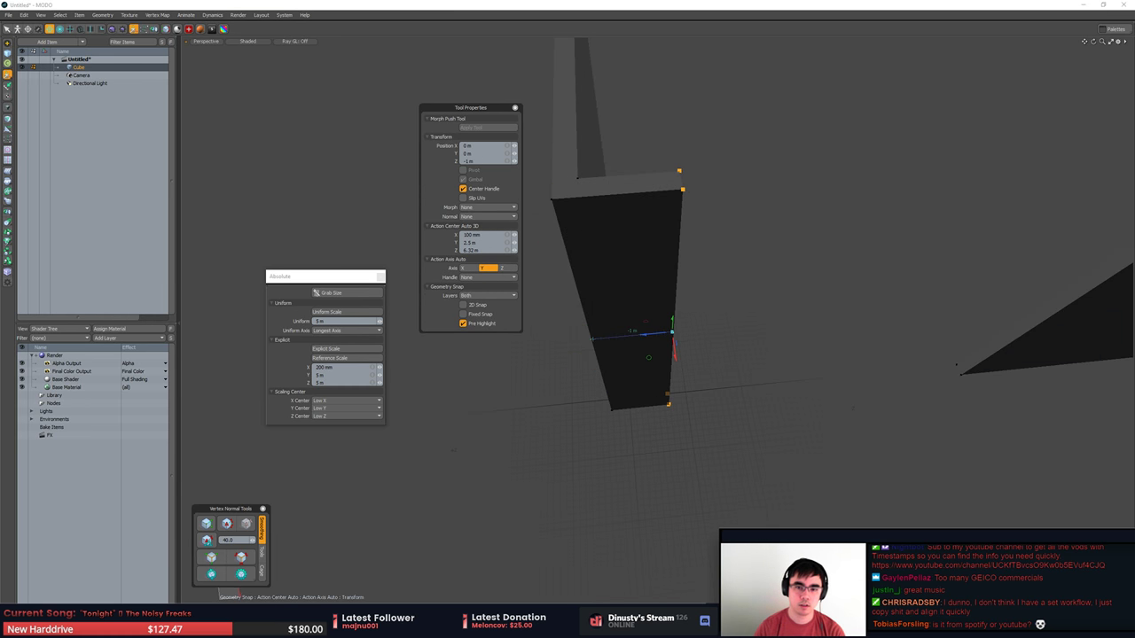
pyautogui.press('x')
pyautogui.press('q')
# Select the end face of the corner's other slab and snap it along X onto the outer corner.
pyautogui.click(762, 277)
pyautogui.keyDown('alt'); pyautogui.moveTo(749, 277); pyautogui.dragTo(667, 322); pyautogui.keyUp('alt')
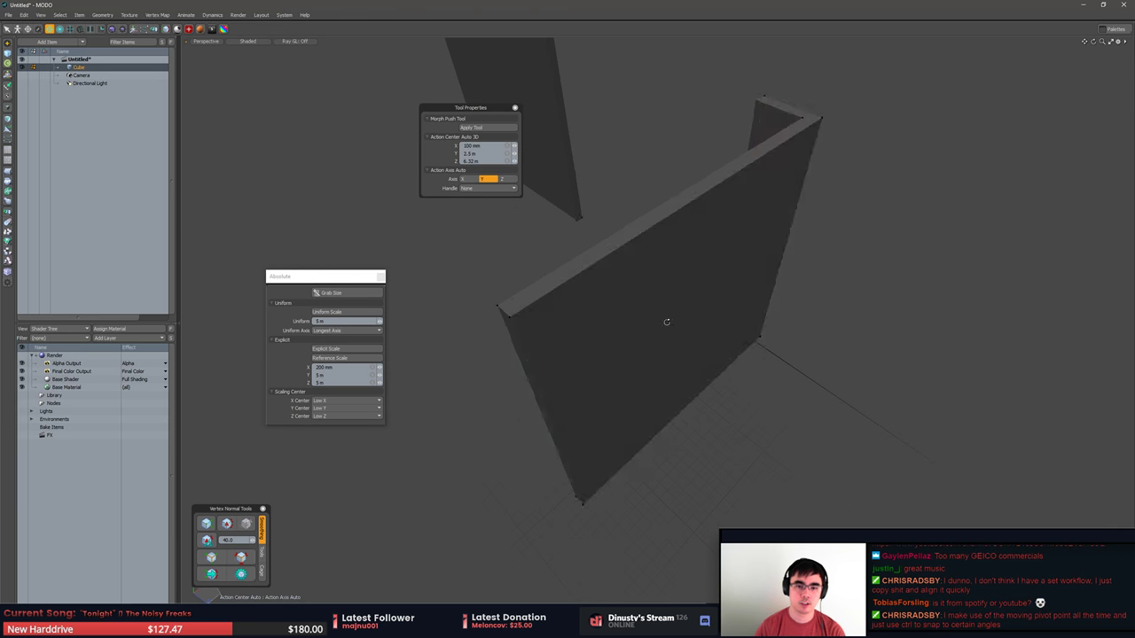
pyautogui.press('3')
pyautogui.click(522, 357)
pyautogui.press('w')
pyautogui.press('x')
pyautogui.keyDown('alt'); pyautogui.moveTo(618, 388); pyautogui.dragTo(776, 302); pyautogui.keyUp('alt')
pyautogui.hotkey('ctrl', 'z')
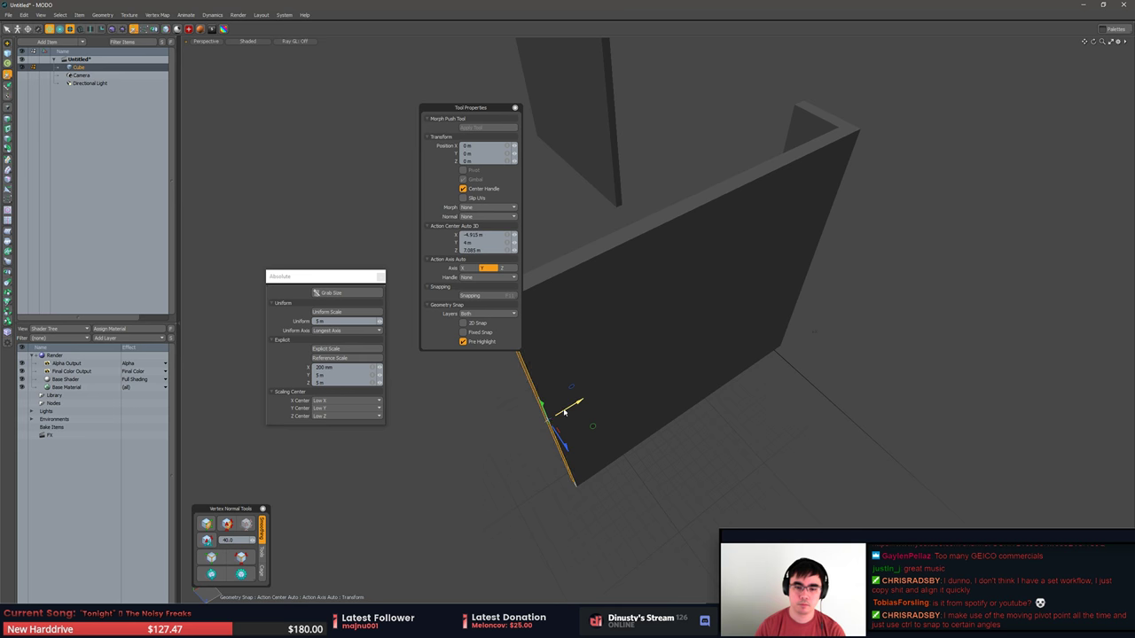
pyautogui.keyDown('alt'); pyautogui.moveTo(564, 412); pyautogui.dragTo(697, 325); pyautogui.keyUp('alt')
pyautogui.press('space')
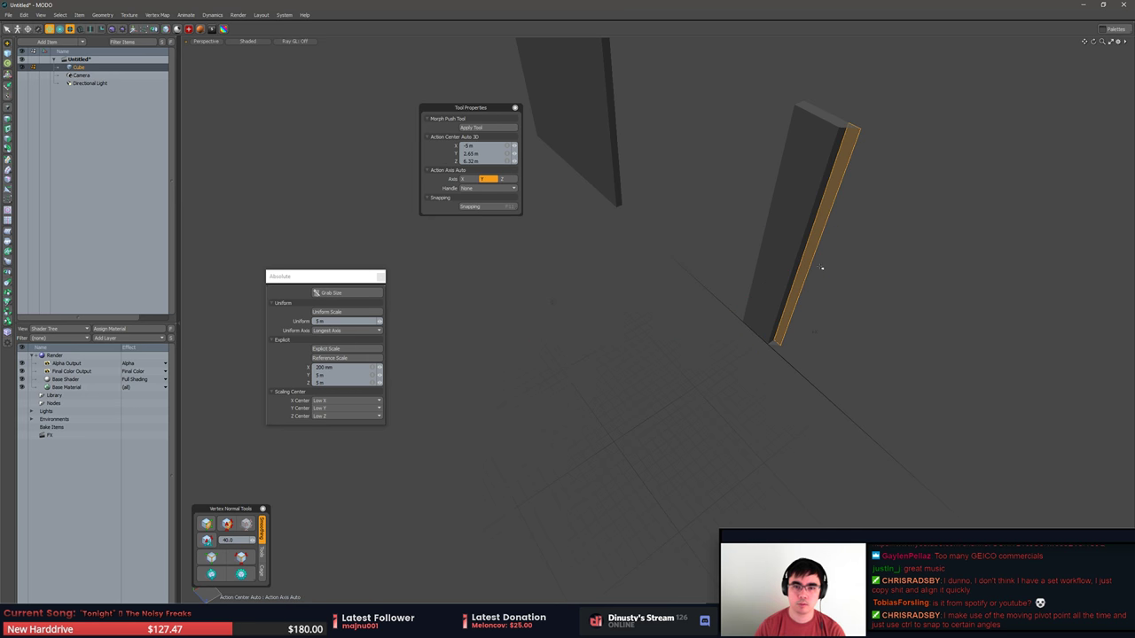
# Move that end face exactly -1 m along X to form the second arm and clear the selection.
pyautogui.press('w')
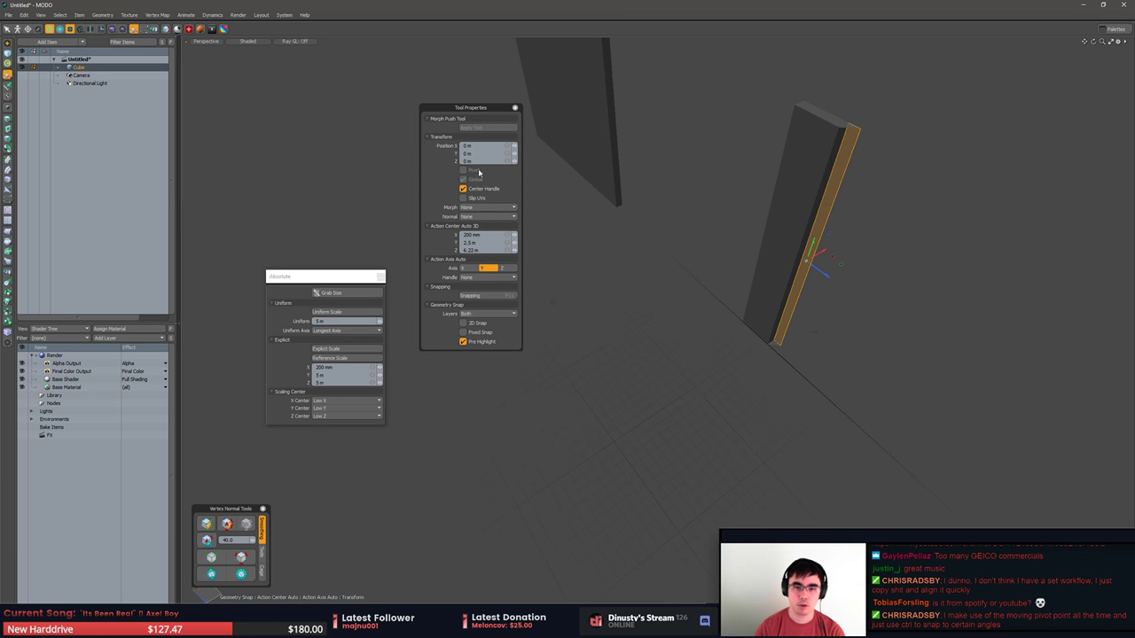
pyautogui.moveTo(823, 256); pyautogui.dragTo(748, 296)
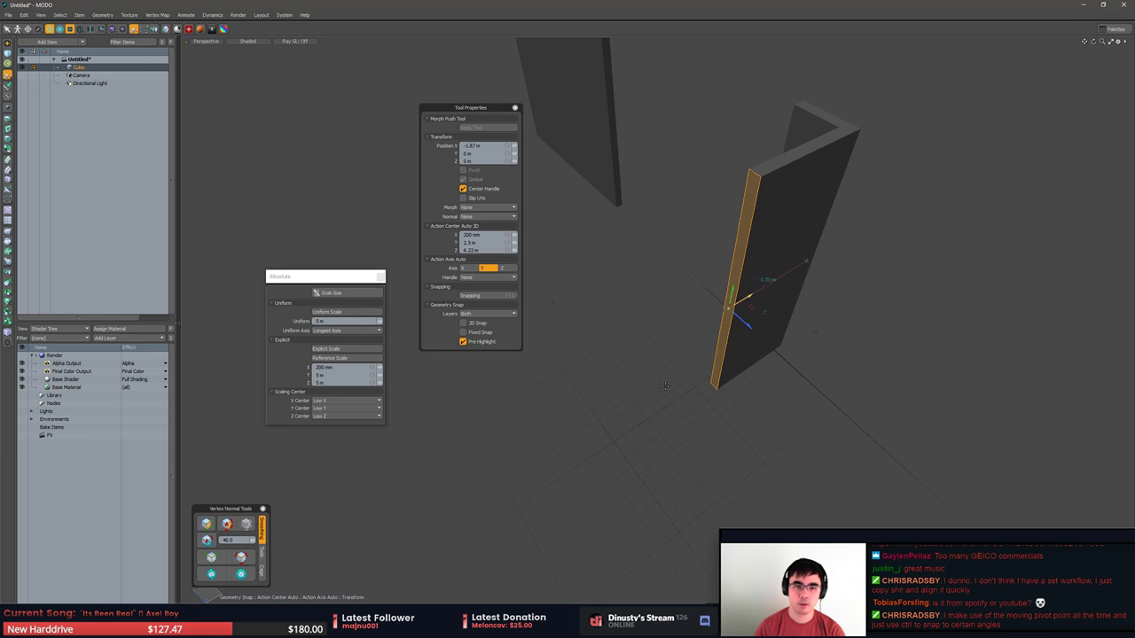
pyautogui.click(483, 147)
pyautogui.write('-1')
pyautogui.press('Return')
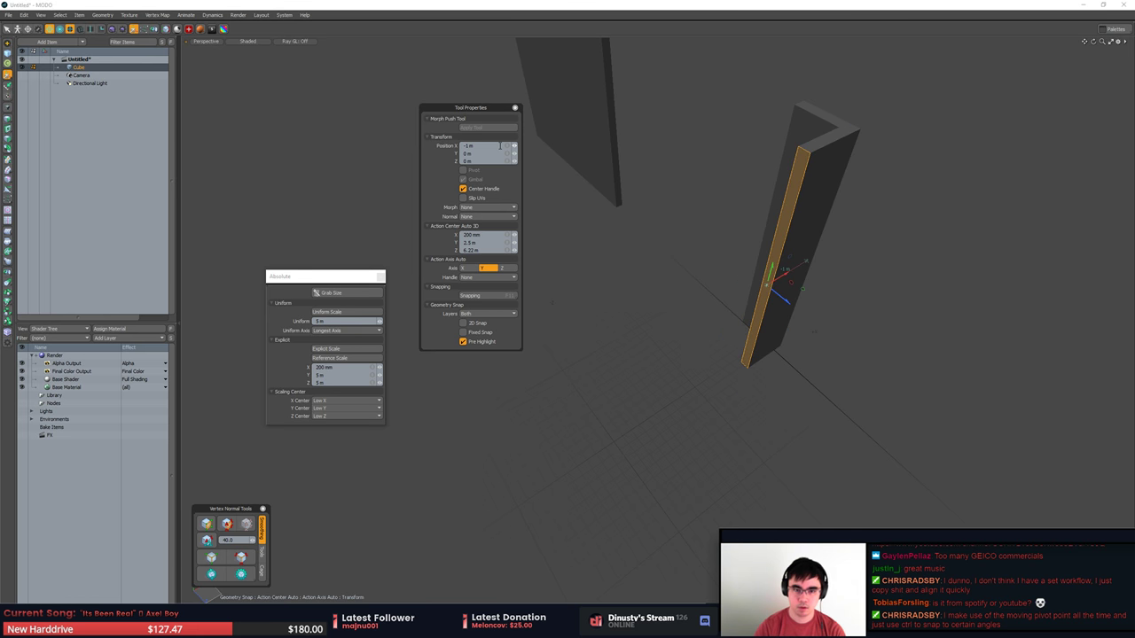
pyautogui.keyDown('alt'); pyautogui.moveTo(577, 297); pyautogui.dragTo(495, 345); pyautogui.keyUp('alt')
pyautogui.keyDown('alt'); pyautogui.moveTo(727, 311); pyautogui.dragTo(534, 299); pyautogui.keyUp('alt')
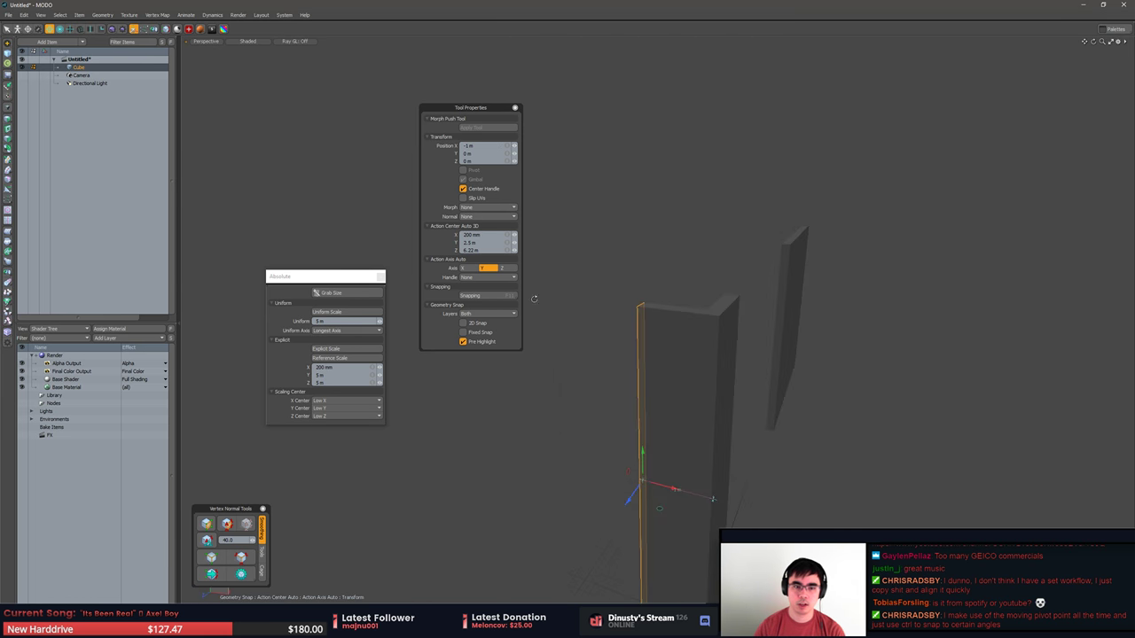
pyautogui.press('q')
pyautogui.click(621, 241)
# Reposition the Tool Properties and Absolute palettes so they no longer cover the working area.
pyautogui.moveTo(456, 108); pyautogui.dragTo(411, 264)
pyautogui.moveTo(320, 275); pyautogui.dragTo(230, 75)
pyautogui.moveTo(409, 264); pyautogui.dragTo(328, 290)
# Examine the shortened corner piece in the top view and in perspective from several angles.
pyautogui.keyDown('alt'); pyautogui.keyDown('shift'); pyautogui.moveTo(559, 363); pyautogui.dragTo(787, 471); pyautogui.keyUp('shift'); pyautogui.keyUp('alt')
pyautogui.press('KP_1')
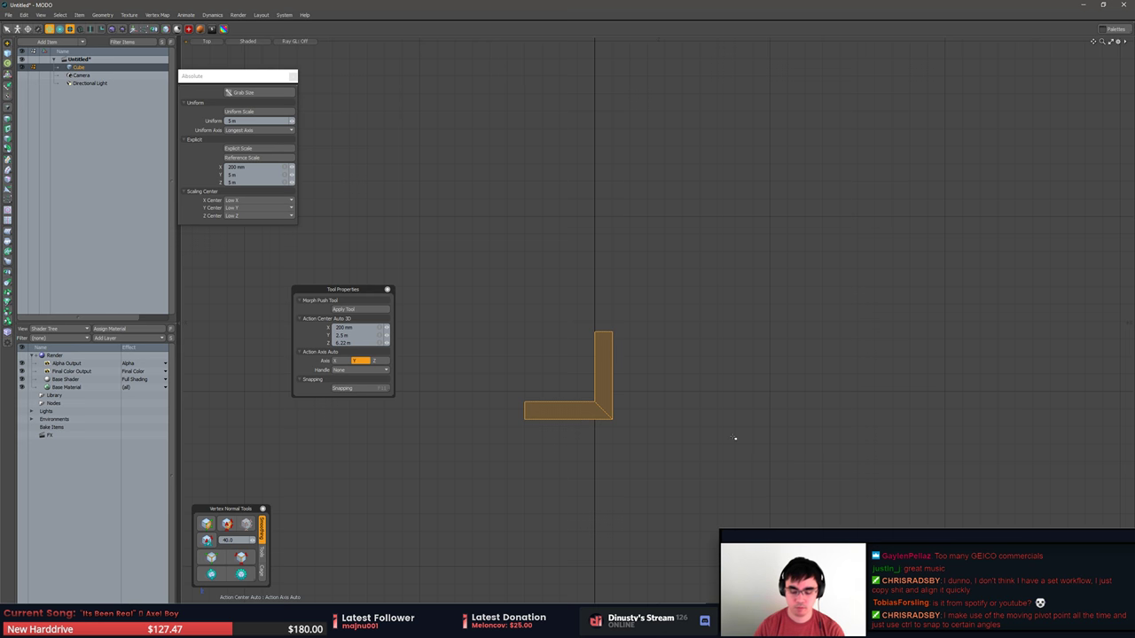
pyautogui.keyDown('alt'); pyautogui.moveTo(735, 438); pyautogui.dragTo(499, 291); pyautogui.keyUp('alt')
pyautogui.keyDown('alt'); pyautogui.moveTo(652, 336); pyautogui.dragTo(810, 297); pyautogui.keyUp('alt')
pyautogui.press('1')
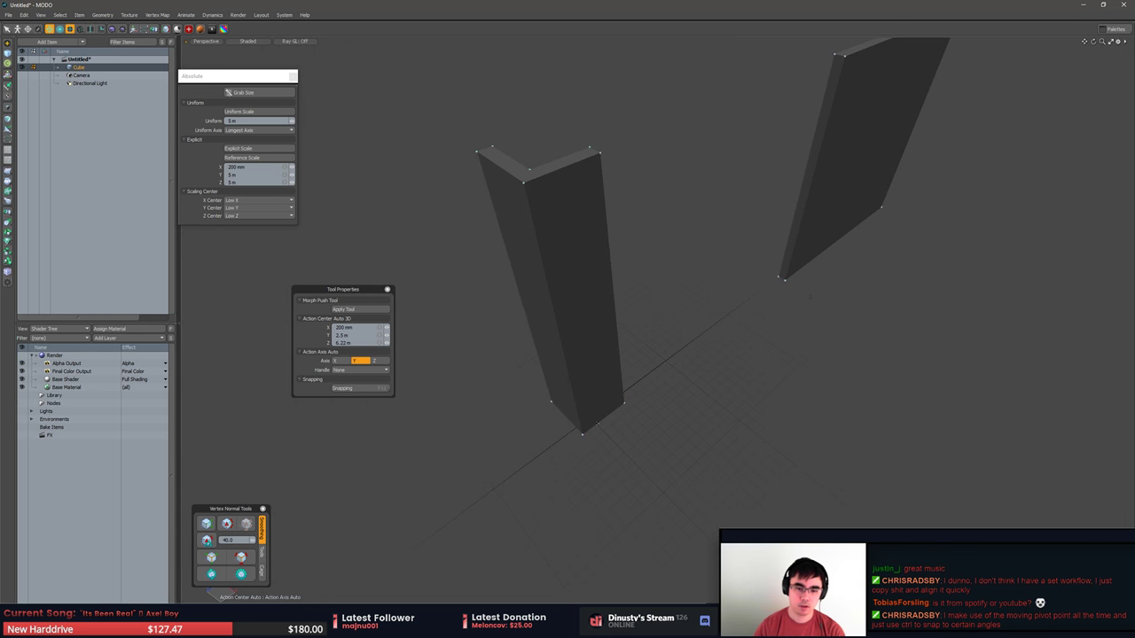
pyautogui.press('3')
pyautogui.press('1')
pyautogui.press('5')
pyautogui.press('1')
pyautogui.keyDown('alt'); pyautogui.moveTo(600, 409); pyautogui.dragTo(743, 499); pyautogui.keyUp('alt')
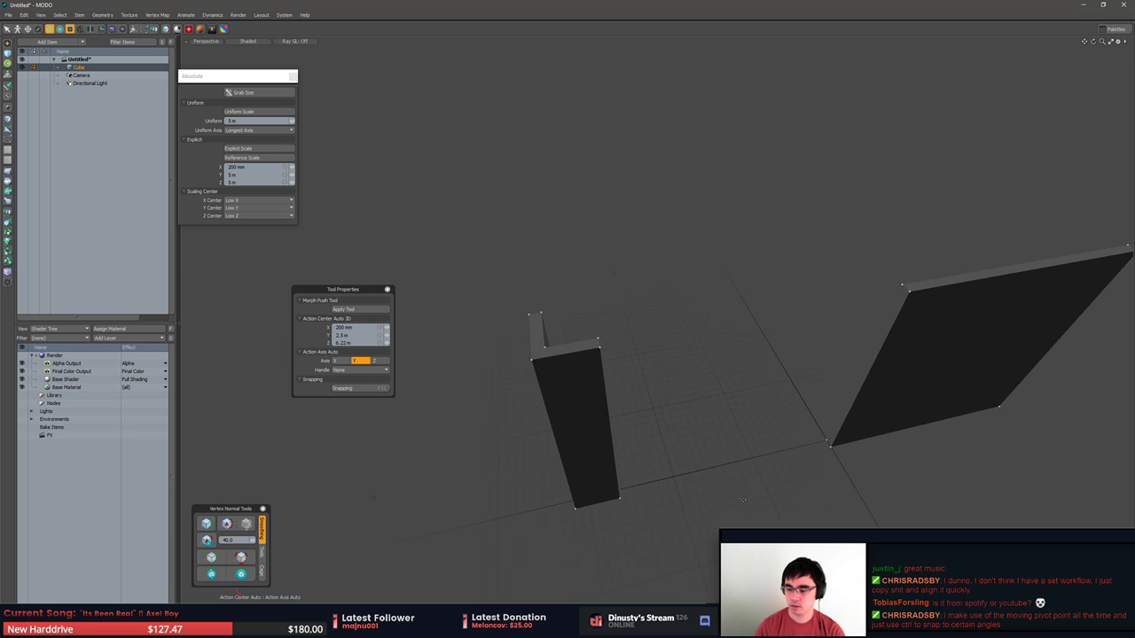
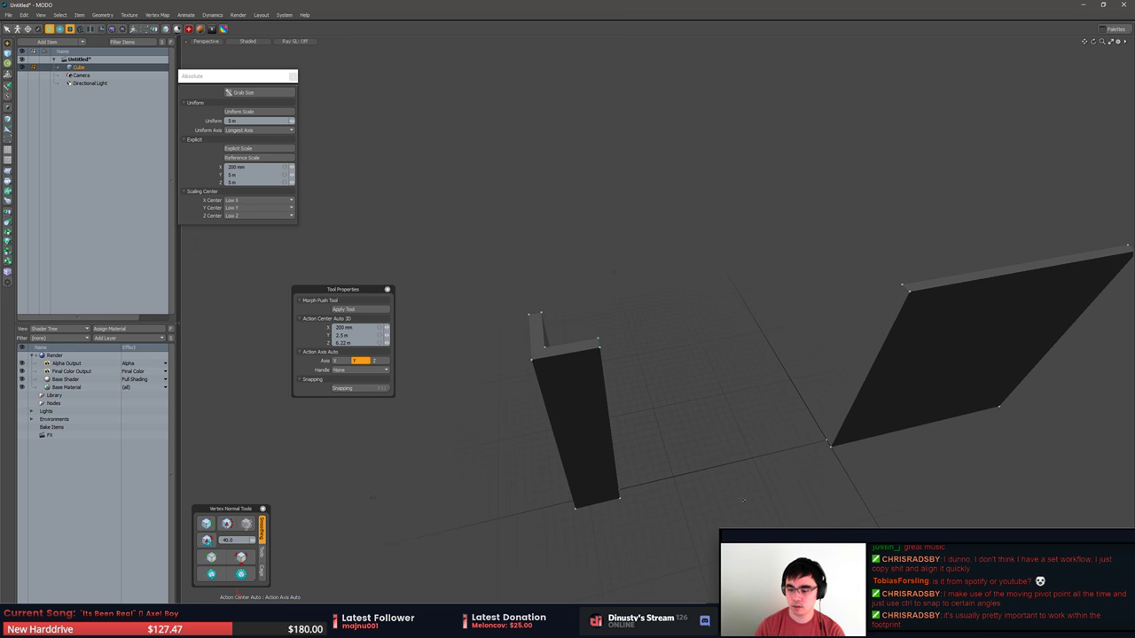
pyautogui.keyDown('alt'); pyautogui.moveTo(733, 498); pyautogui.dragTo(567, 461); pyautogui.keyUp('alt')
# Select the whole corner piece and move it -6.32 m along Z with snapping, level with the separate wall slab's end.
pyautogui.click(548, 454)
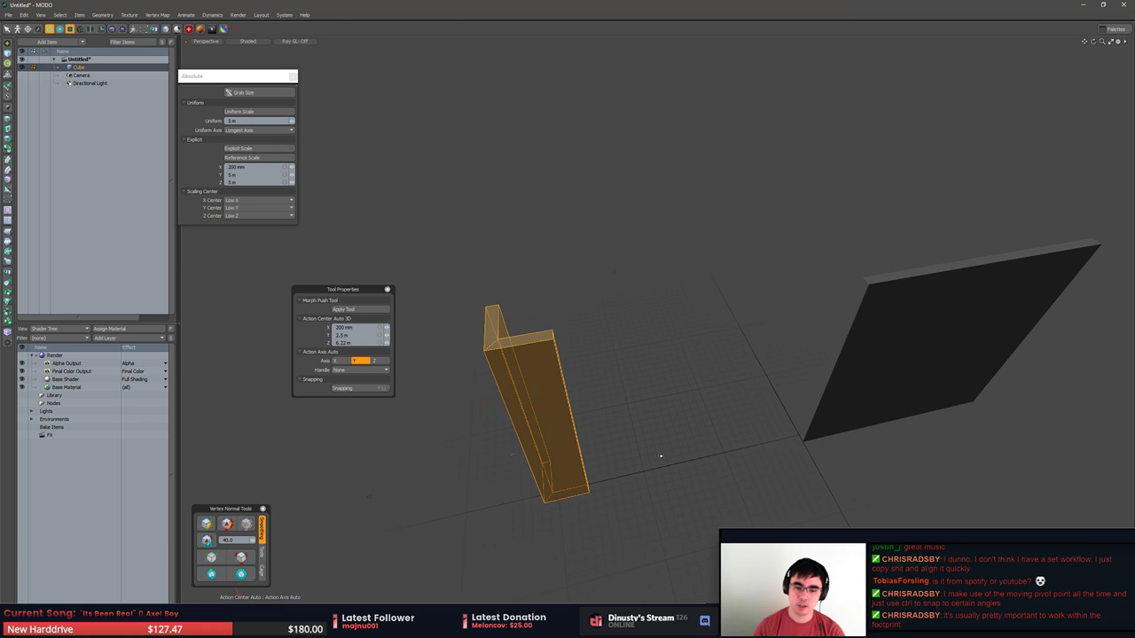
pyautogui.press('w')
pyautogui.click(547, 503)
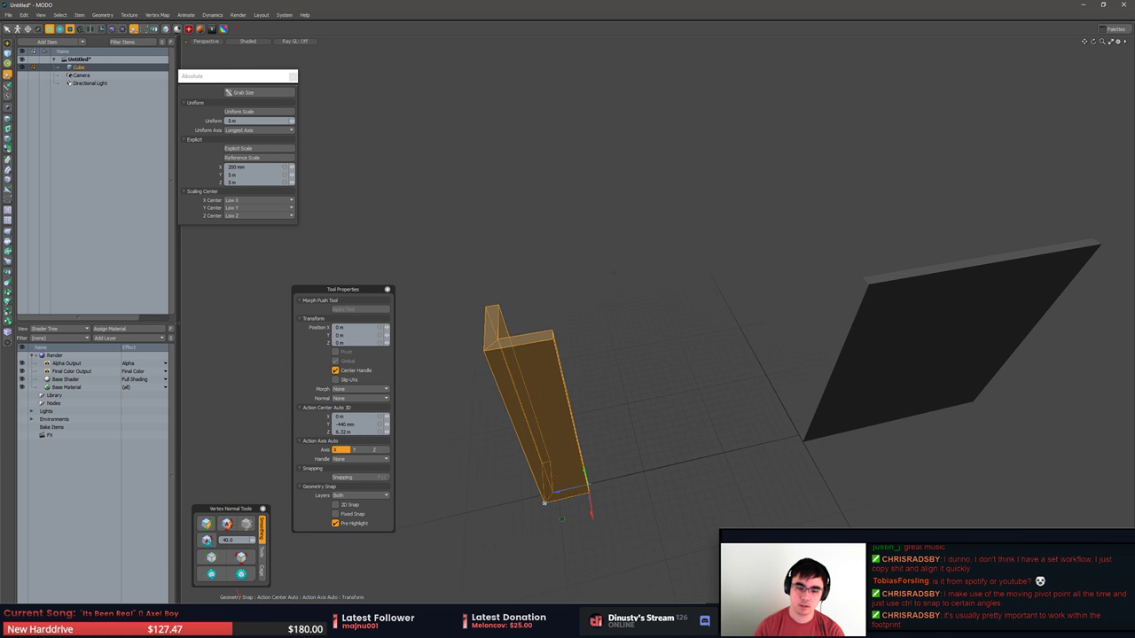
pyautogui.moveTo(546, 509); pyautogui.dragTo(692, 457)
pyautogui.keyDown('ctrl'); pyautogui.keyDown('alt'); pyautogui.moveTo(691, 457); pyautogui.dragTo(568, 456); pyautogui.keyUp('alt'); pyautogui.keyUp('ctrl')
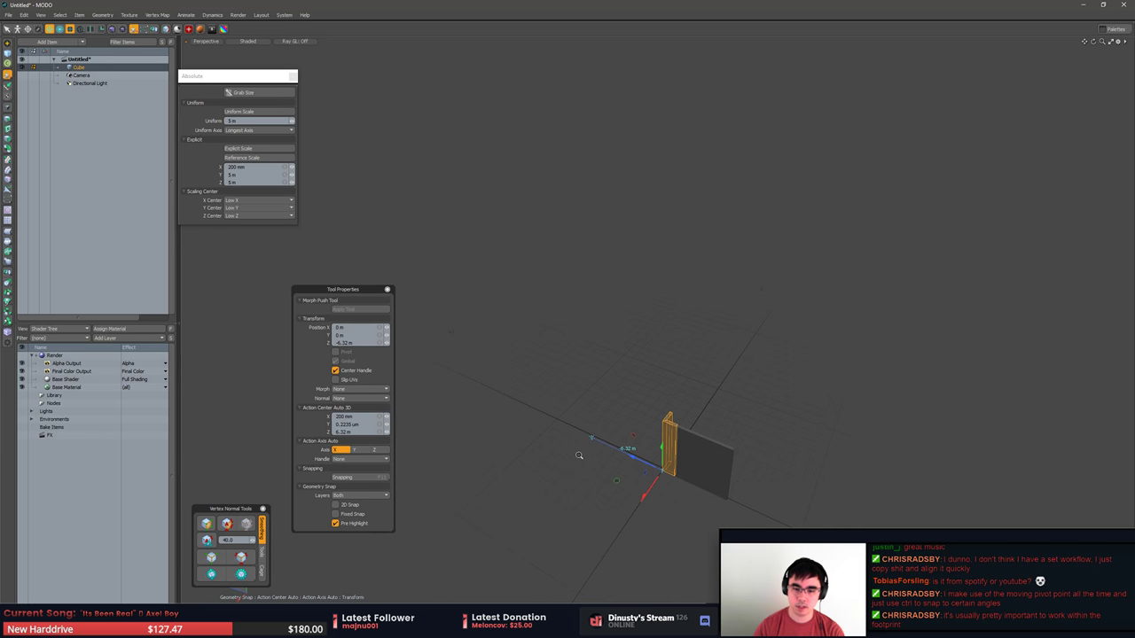
pyautogui.keyDown('alt'); pyautogui.moveTo(664, 478); pyautogui.dragTo(683, 447); pyautogui.keyUp('alt')
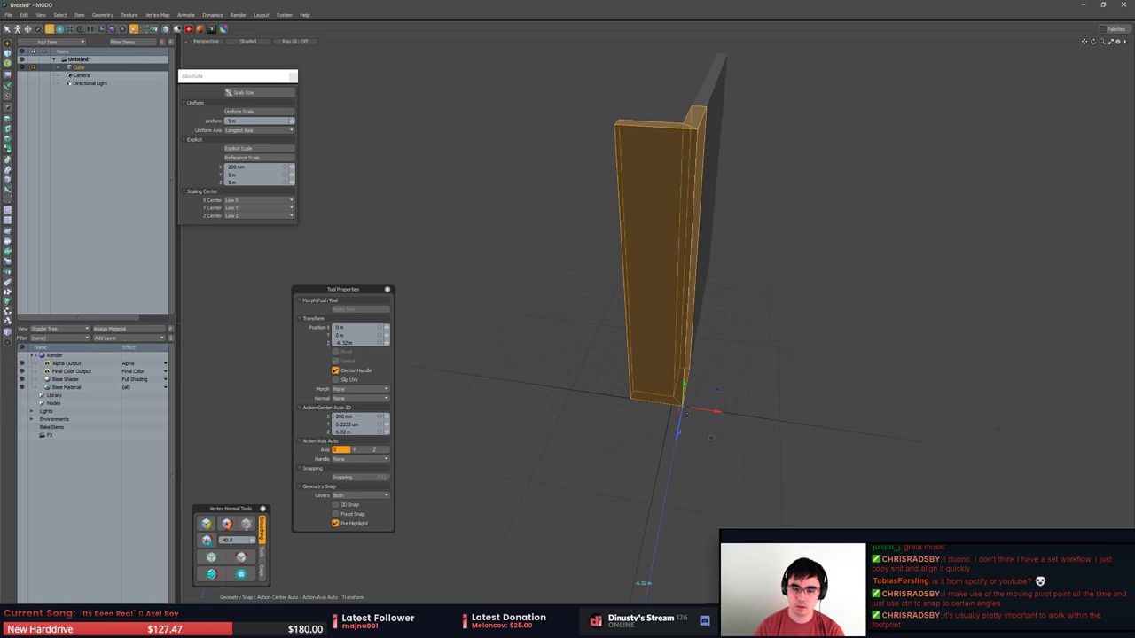
# Move the corner piece and the wall slab along X with snapping so their outer faces line up flush at the origin.
pyautogui.press('q')
pyautogui.press('w')
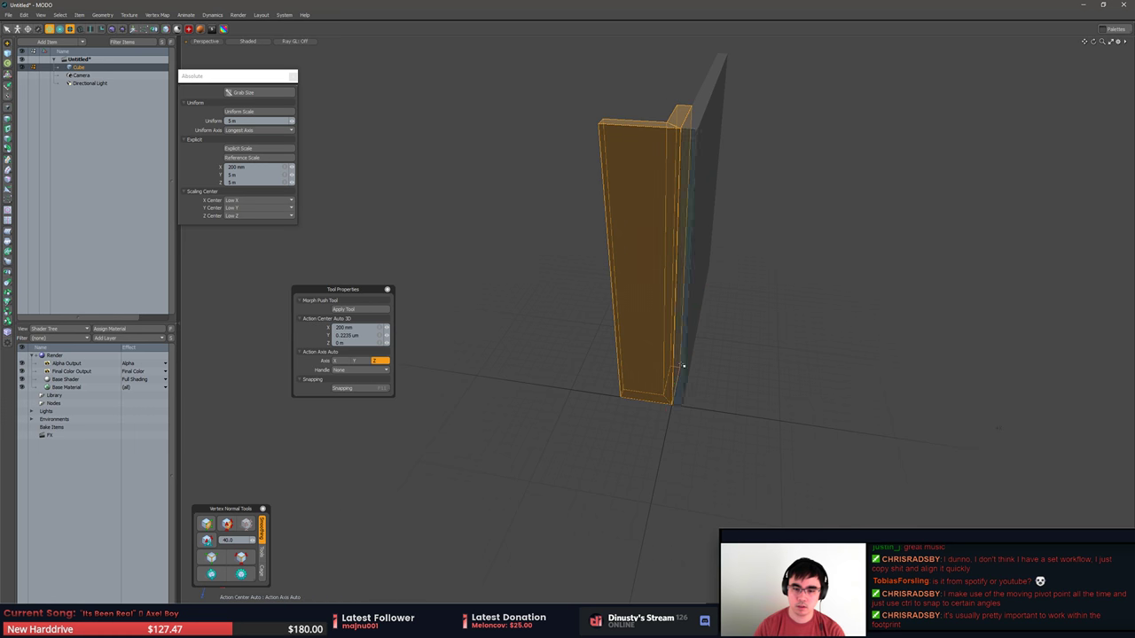
pyautogui.click(685, 411)
pyautogui.moveTo(685, 411); pyautogui.dragTo(612, 444)
pyautogui.press('q')
pyautogui.click(727, 421)
pyautogui.scroll(3, 679, 451)
pyautogui.press('3')
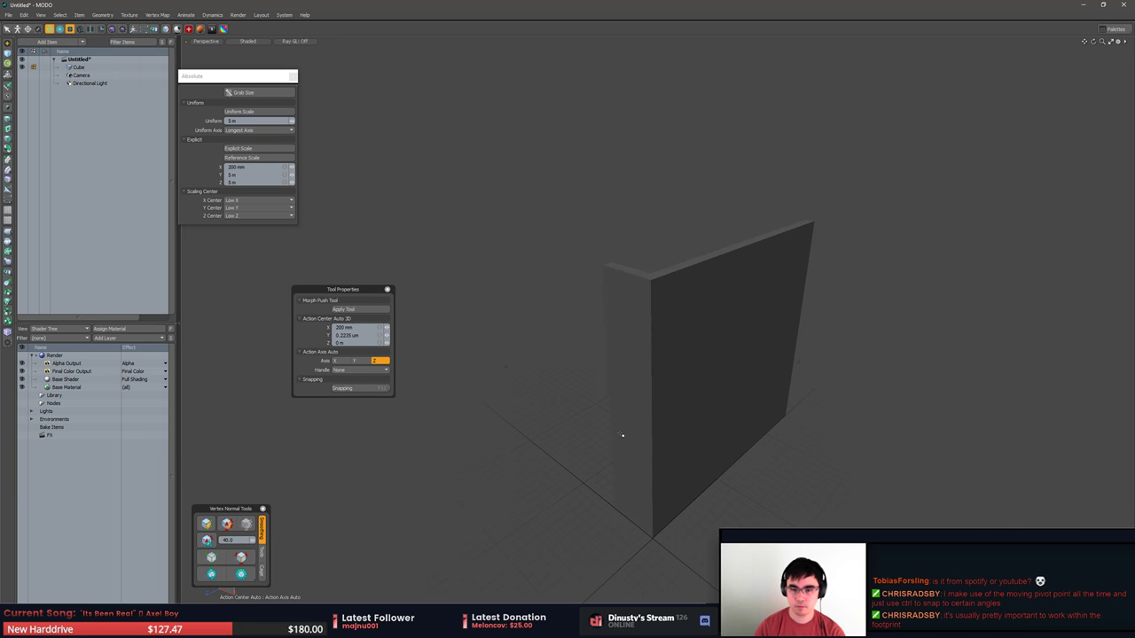
# Select the wall slab and the corner piece in turn to check that each is a separate, aligned shape.
pyautogui.doubleClick(625, 433)
pyautogui.doubleClick(716, 359)
pyautogui.press('5')
pyautogui.keyDown('alt'); pyautogui.moveTo(725, 422); pyautogui.dragTo(641, 382); pyautogui.keyUp('alt')
pyautogui.click(608, 263)
pyautogui.press('3')
pyautogui.doubleClick(644, 382)
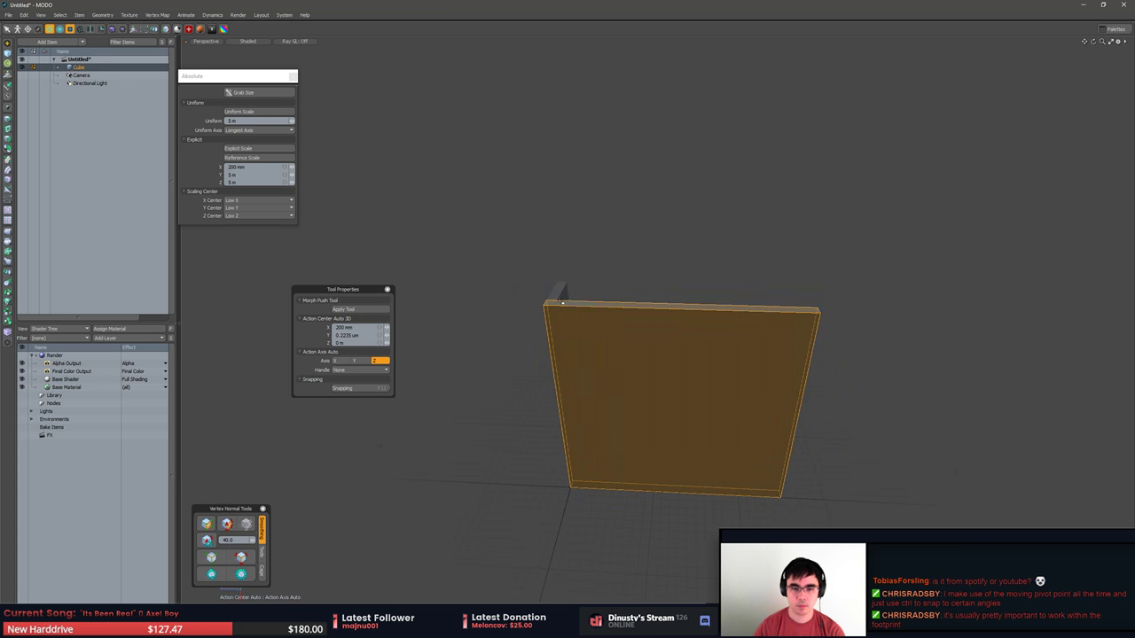
pyautogui.doubleClick(560, 293)
pyautogui.doubleClick(561, 294)
# Rename the Cube mesh item as Corner.
pyautogui.click(92, 68)
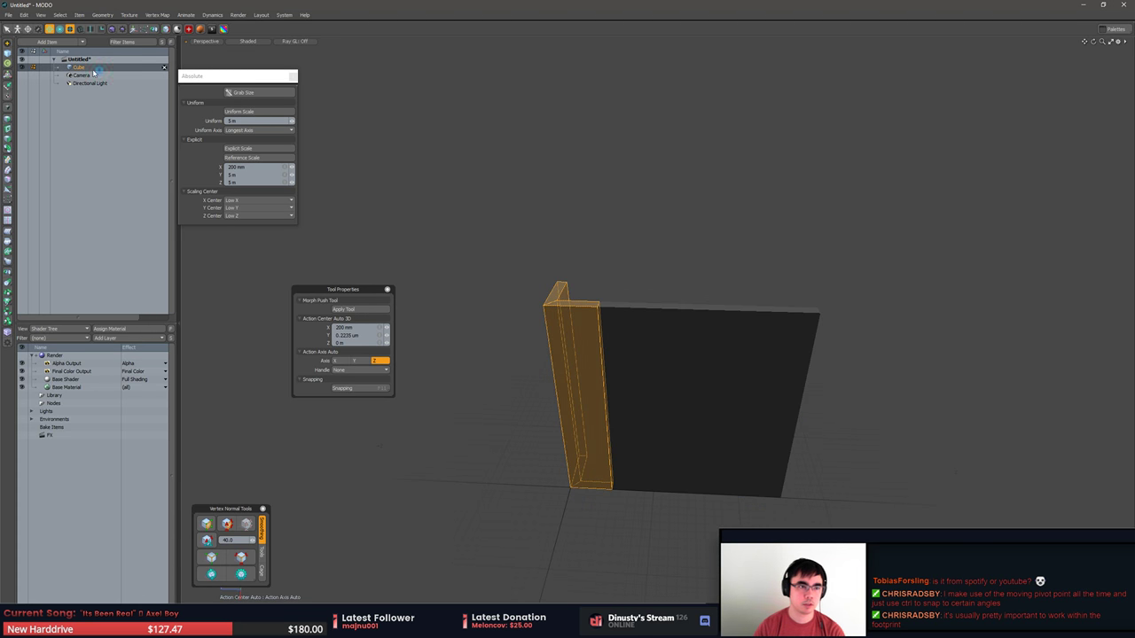
pyautogui.doubleClick(92, 69)
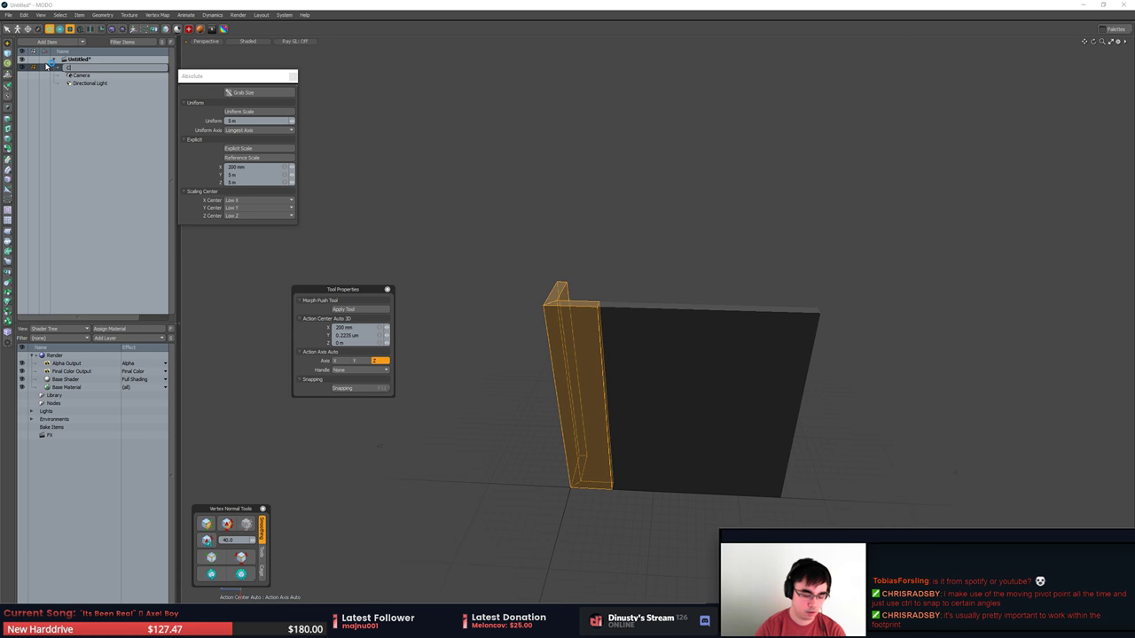
pyautogui.write('Center')
pyautogui.press('Return')
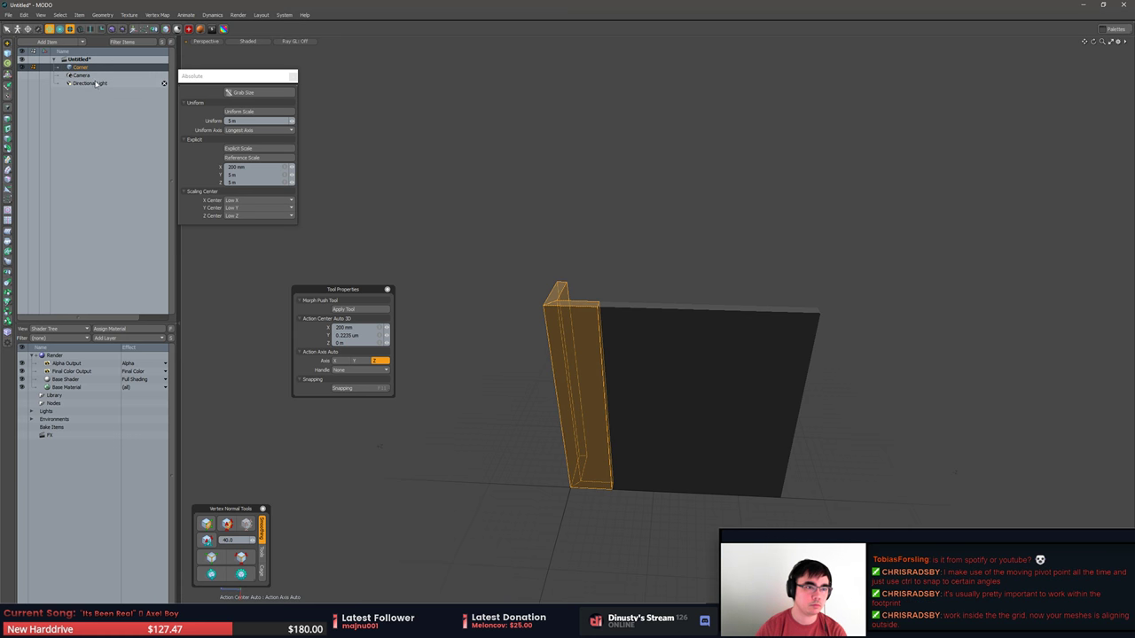
# Cut the wall slab out of the Corner item and paste it into a new mesh item.
pyautogui.click(659, 337)
pyautogui.press('Delete')
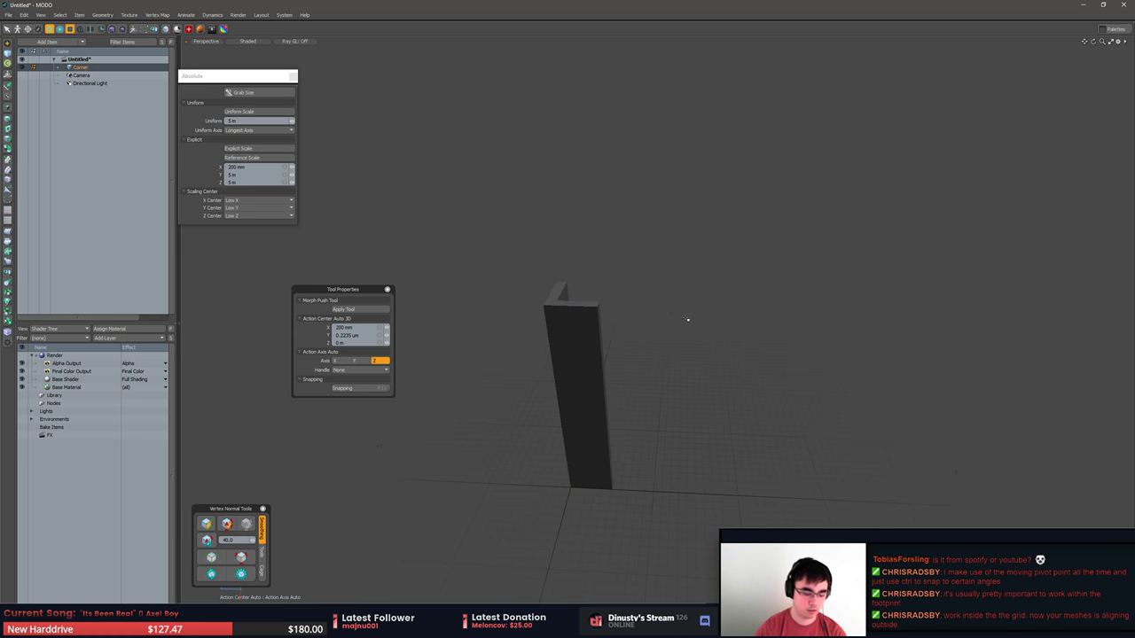
pyautogui.hotkey('ctrl', 'z')
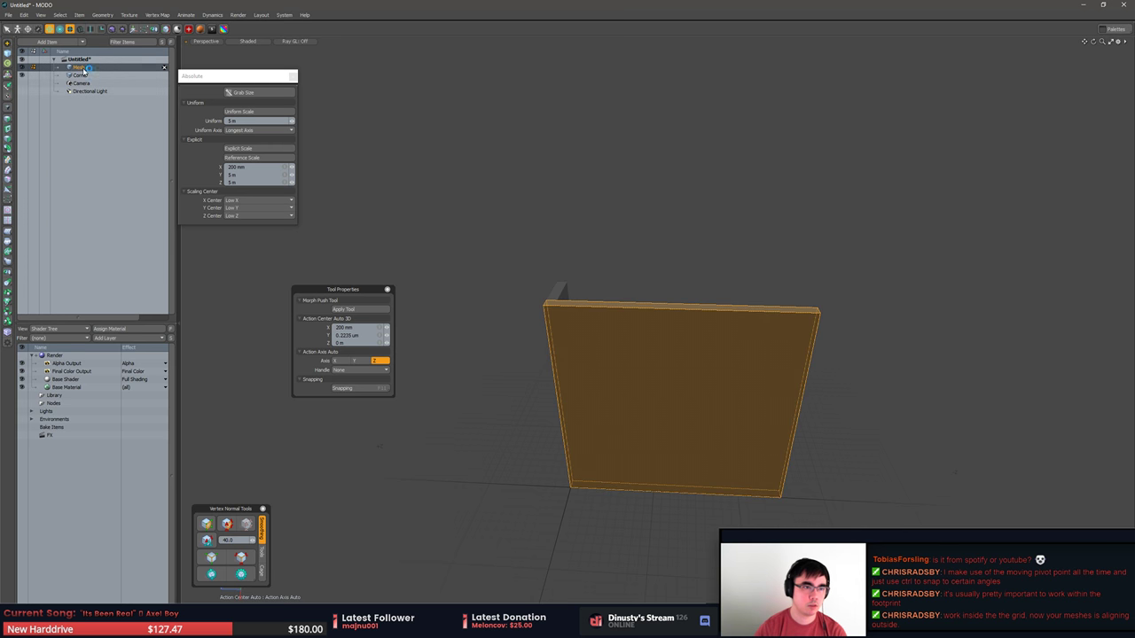
# Rename the new mesh item holding the wall slab as Wall_5x5.
pyautogui.doubleClick(78, 67)
pyautogui.write('Wall_5x5')
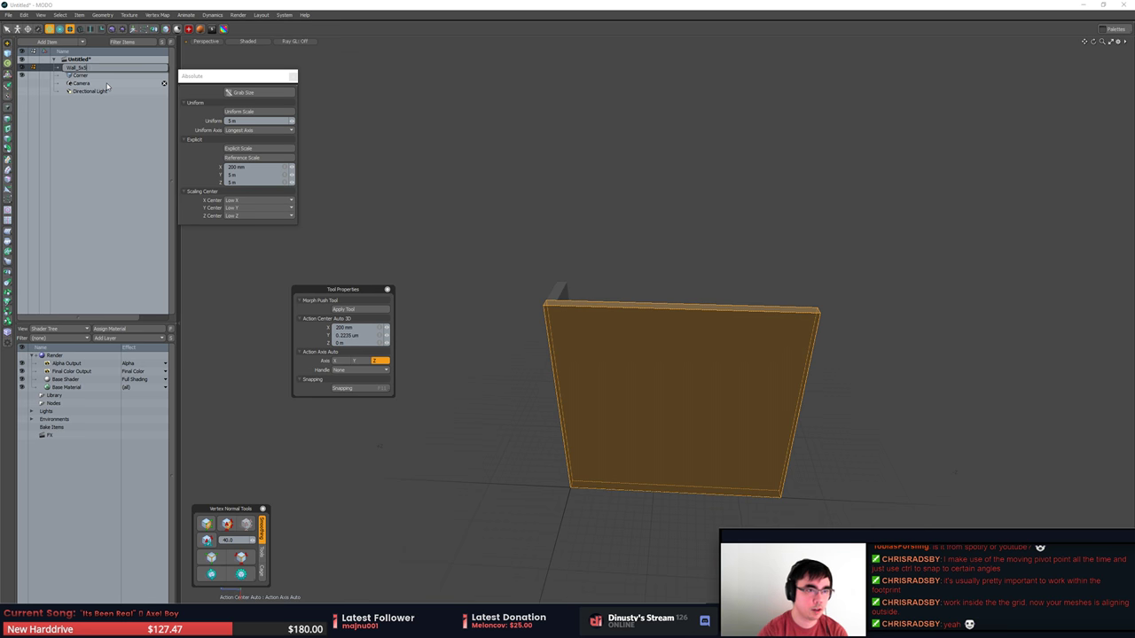
pyautogui.press('Return')
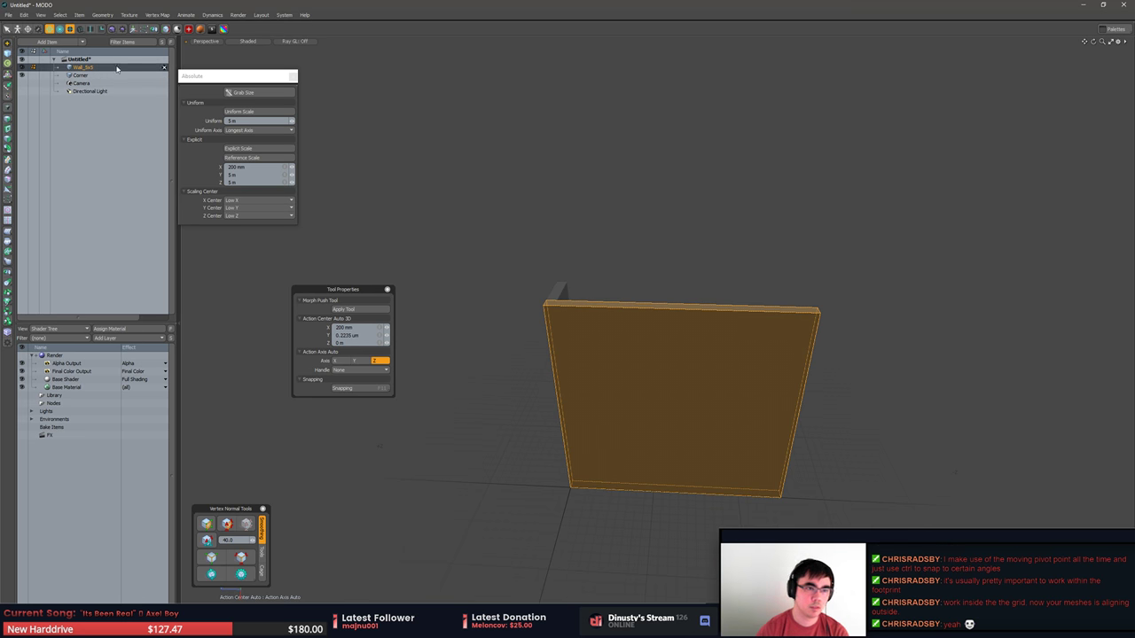
# Select the corner and the wall in turn and inspect from several angles how the two separated items line up.
pyautogui.keyDown('alt'); pyautogui.keyDown('shift'); pyautogui.moveTo(588, 205); pyautogui.dragTo(621, 306); pyautogui.keyUp('shift'); pyautogui.keyUp('alt')
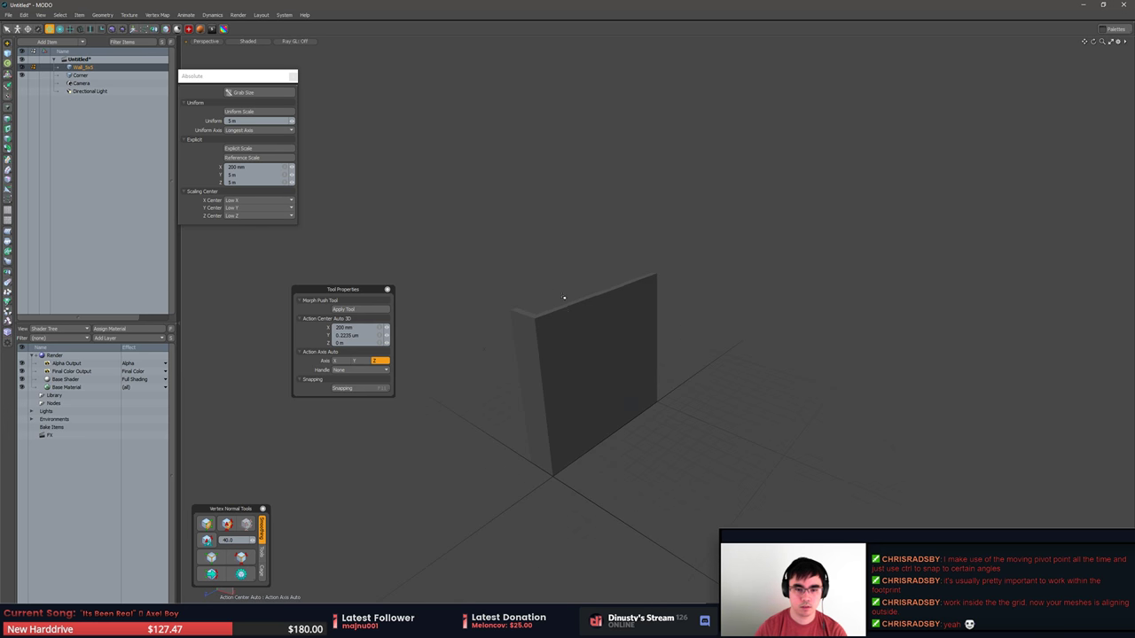
pyautogui.click(511, 344)
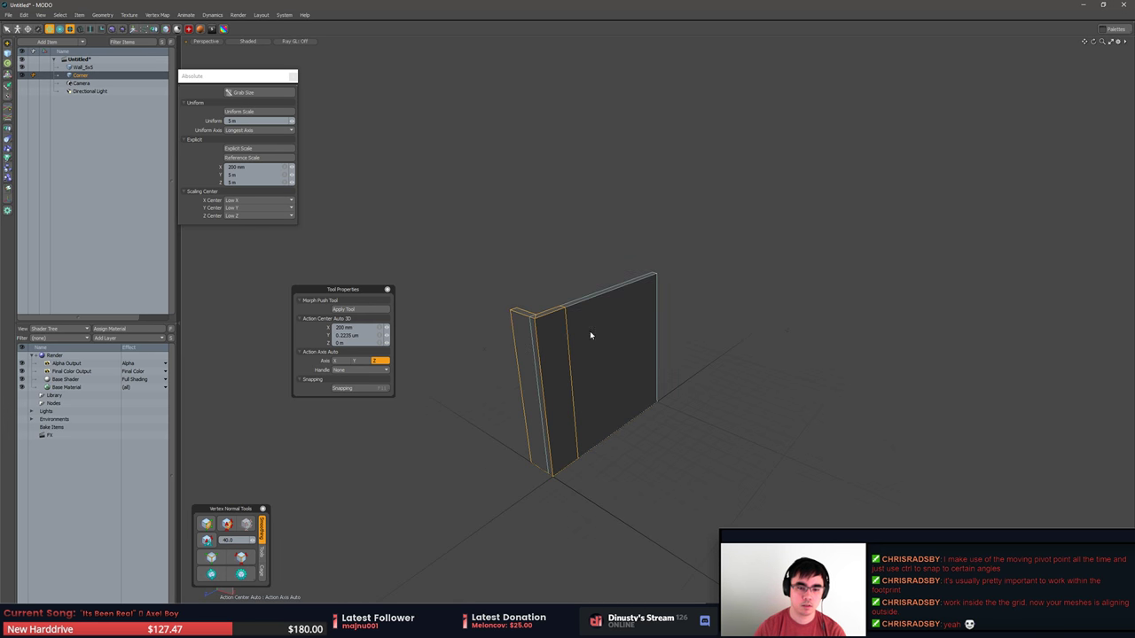
pyautogui.click(616, 332)
pyautogui.keyDown('alt'); pyautogui.moveTo(732, 321); pyautogui.dragTo(775, 339); pyautogui.keyUp('alt')
pyautogui.click(777, 341)
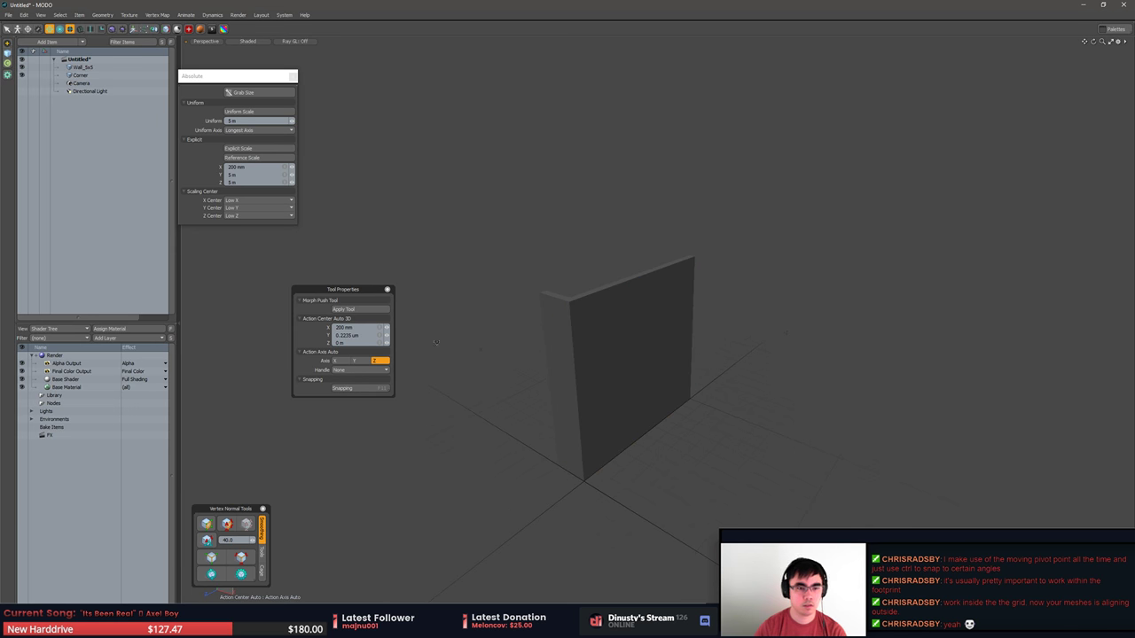
pyautogui.moveTo(343, 289); pyautogui.dragTo(309, 305)
pyautogui.keyDown('alt'); pyautogui.moveTo(484, 314); pyautogui.dragTo(618, 363); pyautogui.keyUp('alt')
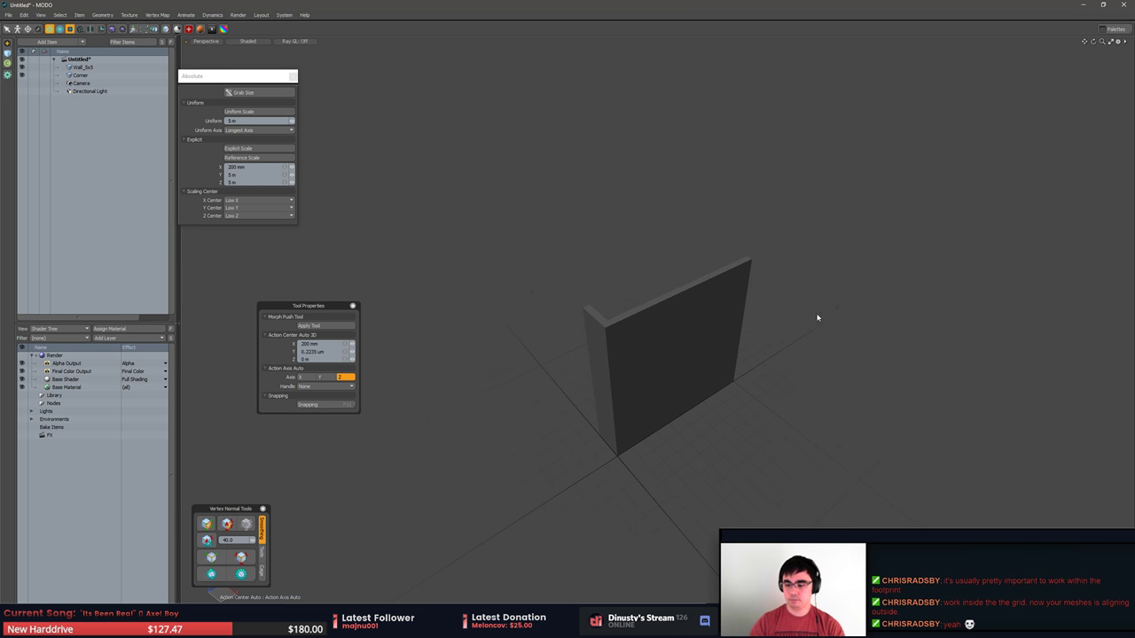
pyautogui.moveTo(817, 318)
pyautogui.keyDown('alt'); pyautogui.mouseDown()
pyautogui.moveTo(626, 347)
pyautogui.moveTo(502, 444)
pyautogui.moveTo(525, 431)
pyautogui.moveTo(562, 433)
pyautogui.moveTo(561, 455)
pyautogui.moveTo(599, 448)
pyautogui.moveTo(568, 413)
pyautogui.moveTo(664, 357)
pyautogui.moveTo(588, 357)
pyautogui.moveTo(677, 380)
pyautogui.moveTo(648, 416)
pyautogui.moveTo(569, 387)
pyautogui.mouseUp(); pyautogui.keyUp('alt')
# Copy the Wall_5x5 polygons and paste them into a new mesh item.
pyautogui.click(664, 358)
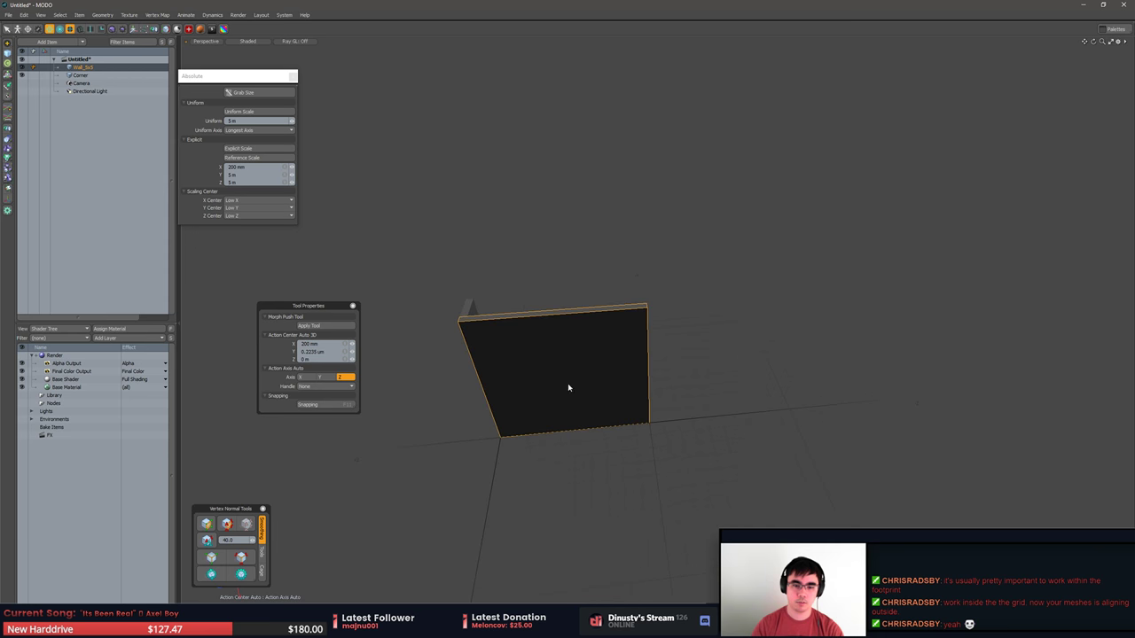
pyautogui.press('3')
pyautogui.moveTo(582, 250)
pyautogui.mouseDown(button='middle')
pyautogui.moveTo(735, 276)
pyautogui.moveTo(711, 259)
pyautogui.mouseUp(button='middle')
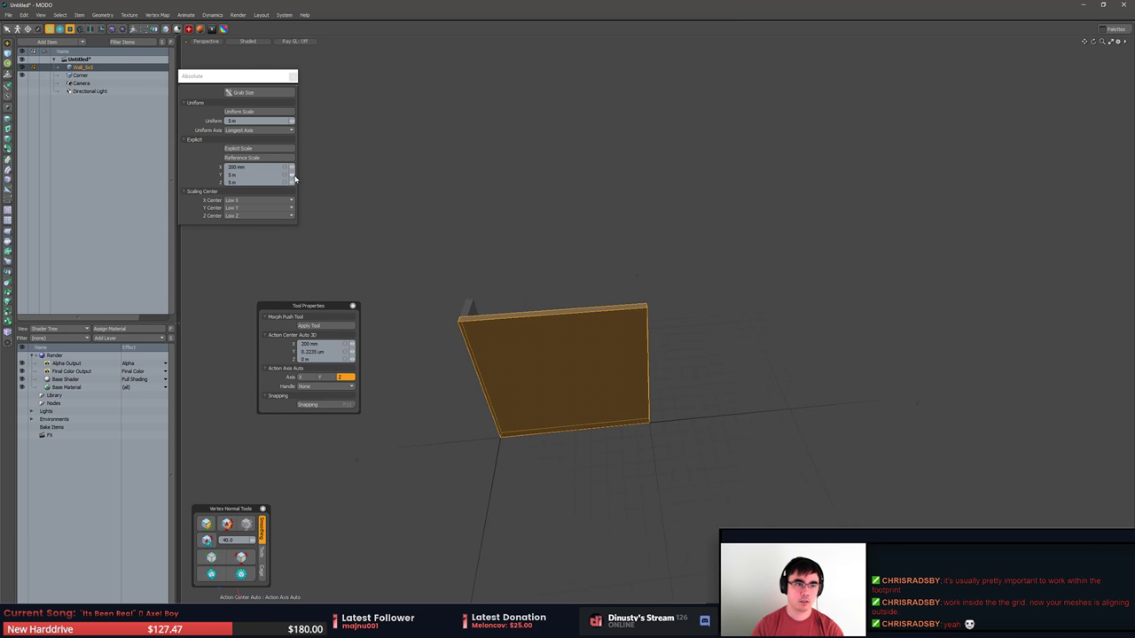
pyautogui.click(564, 265)
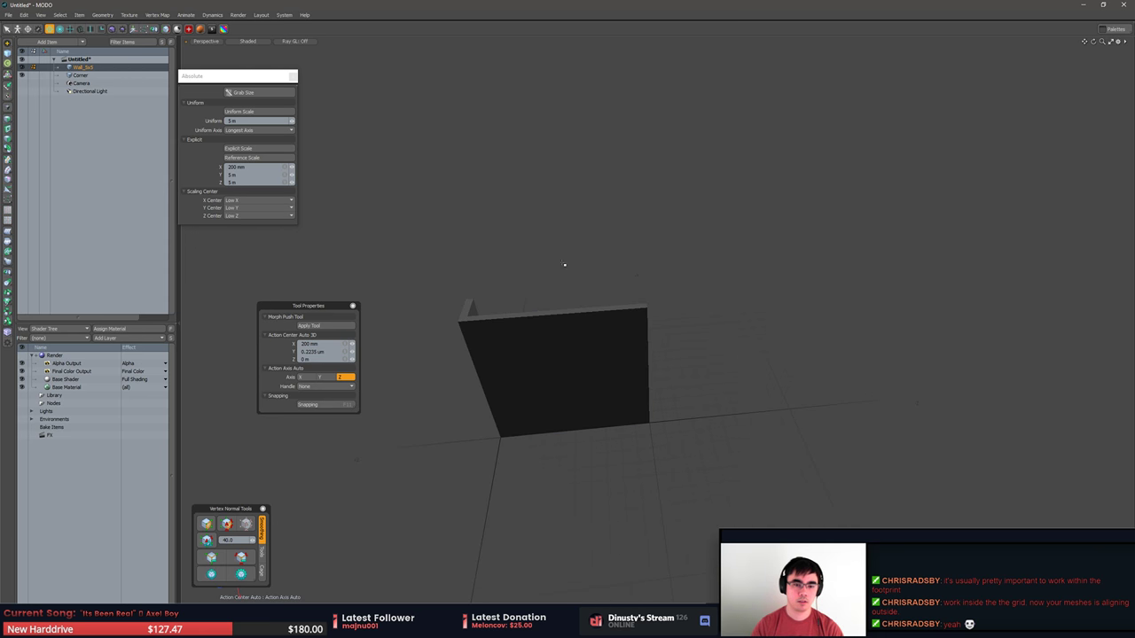
pyautogui.click(111, 65)
pyautogui.click(438, 185)
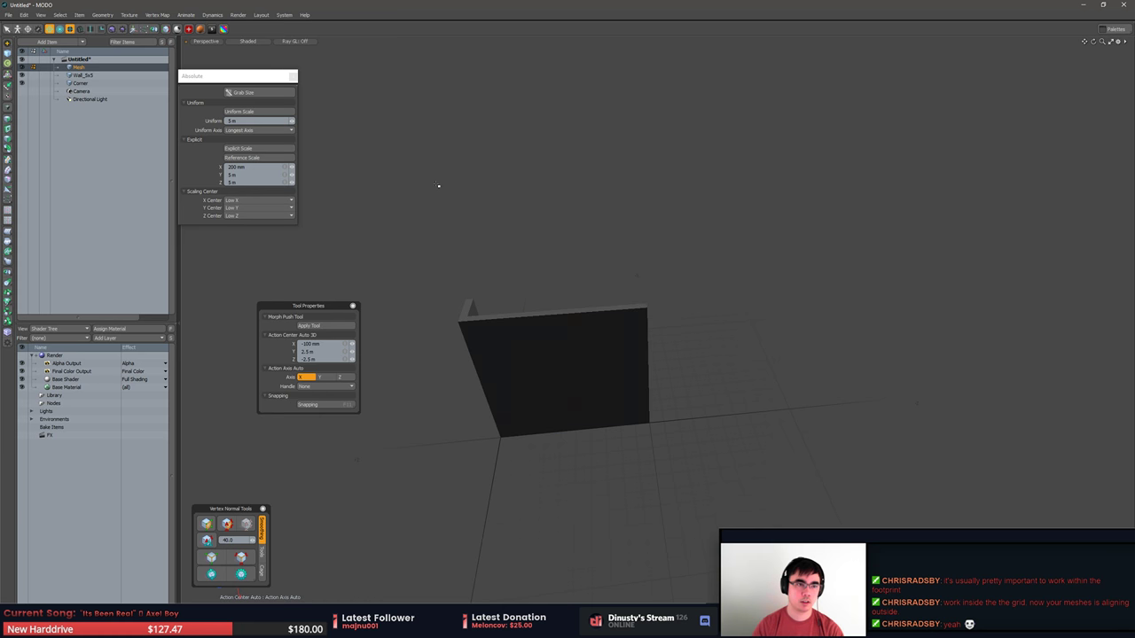
# Try to hide the unselected geometry and dismiss the resulting dialogs.
pyautogui.click(529, 169)
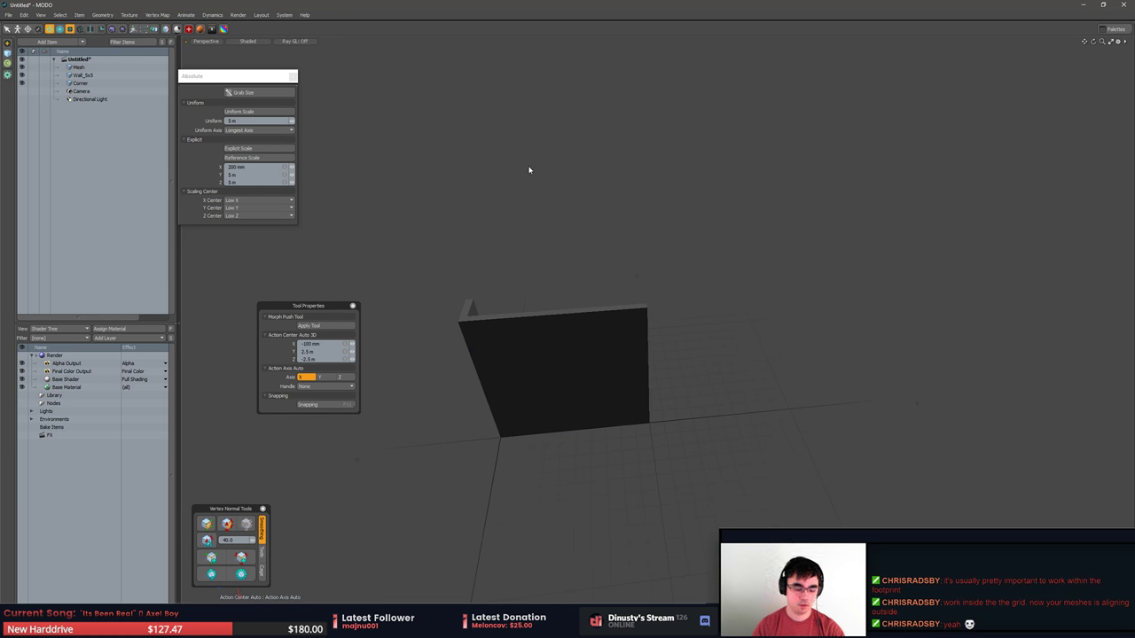
pyautogui.press('w')
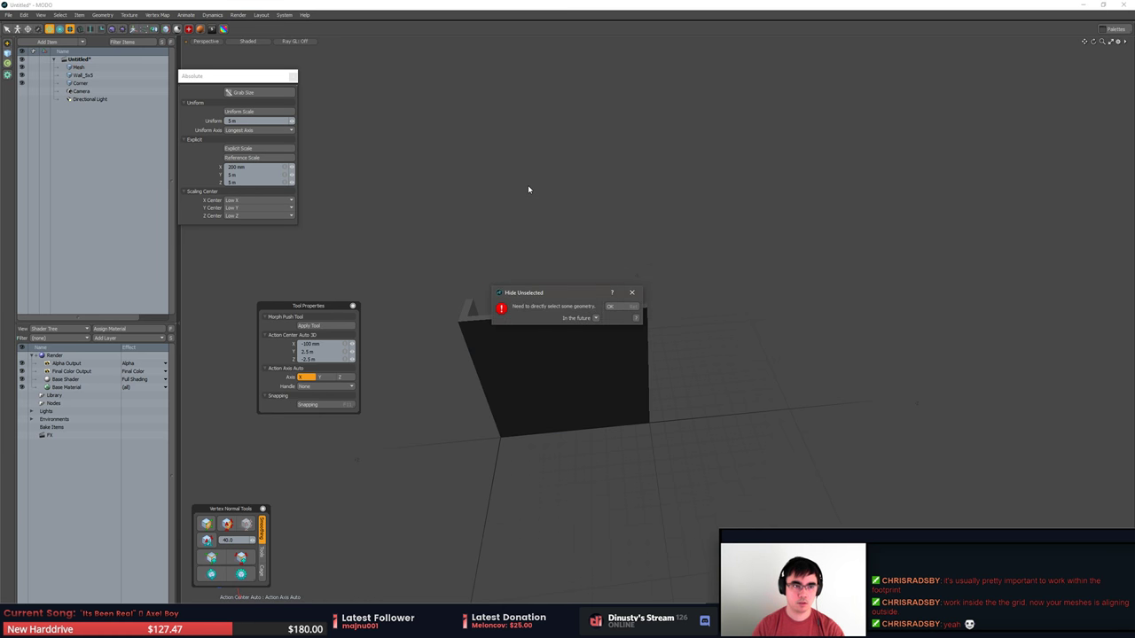
pyautogui.click(616, 307)
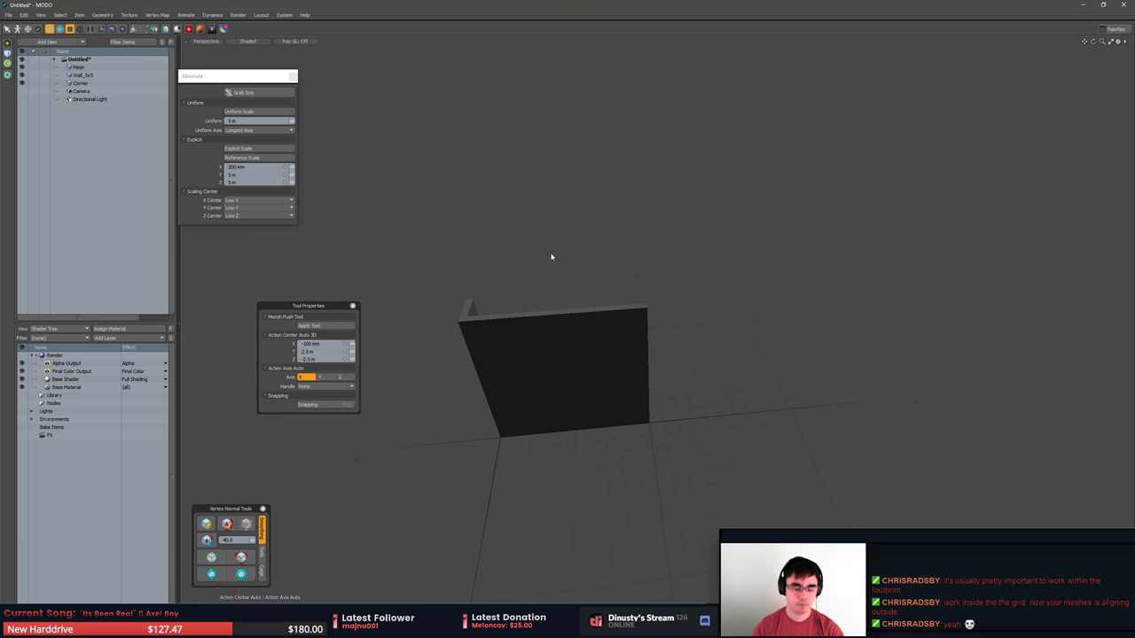
pyautogui.hotkey('shift', 'h')
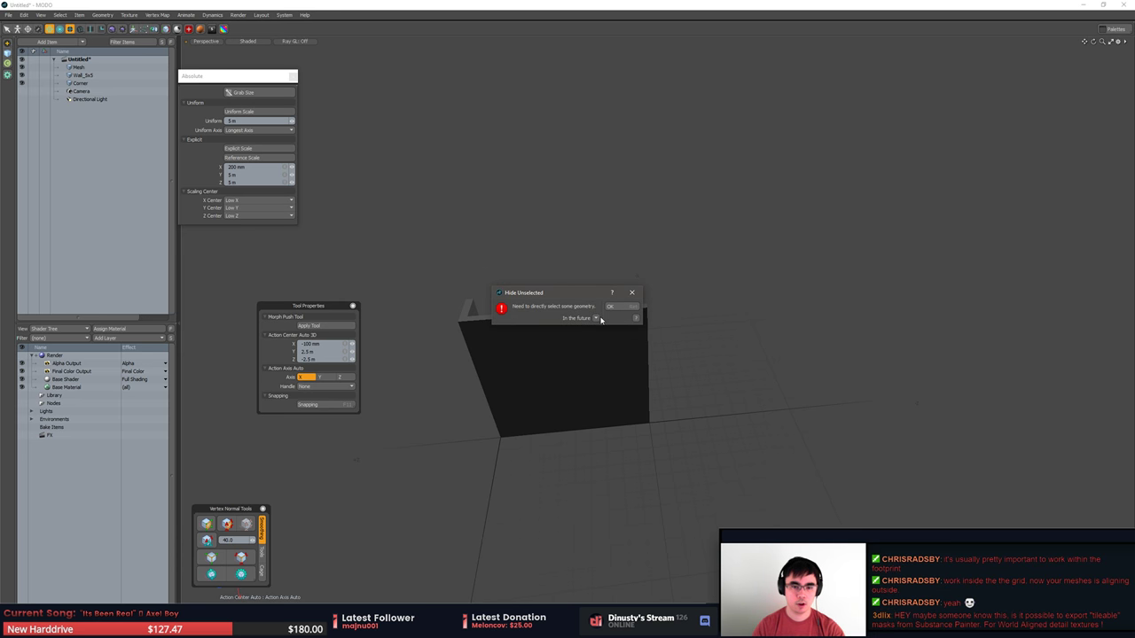
pyautogui.click(596, 318)
pyautogui.click(599, 326)
pyautogui.click(618, 308)
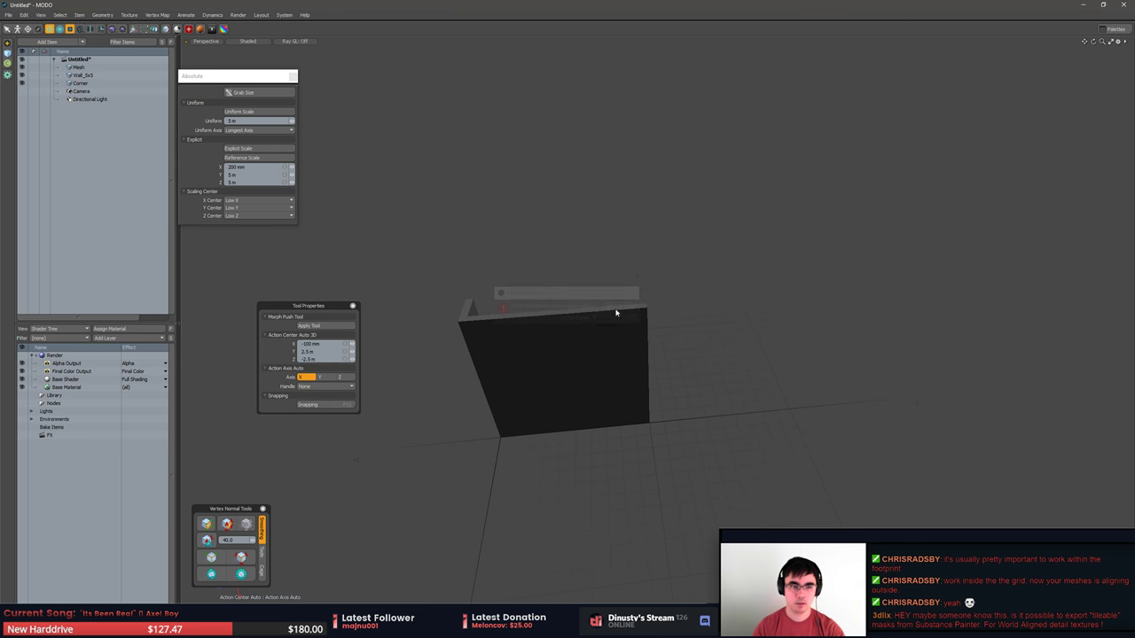
# Isolate the pasted wall copy and loop slice a vertical edge loop through its middle at 50%.
pyautogui.click(534, 346)
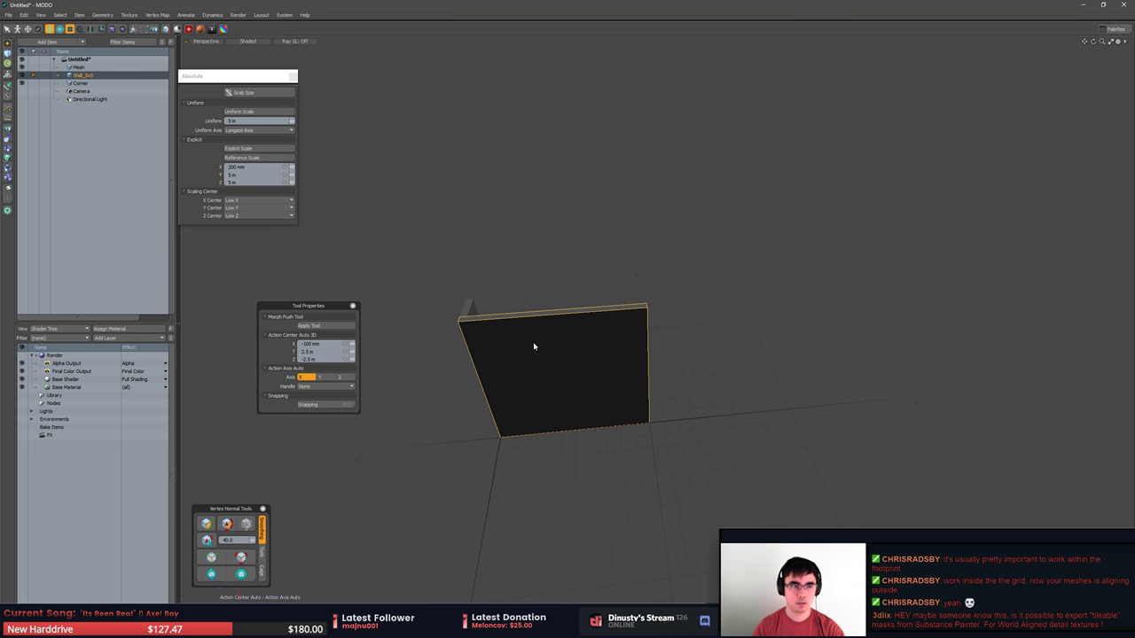
pyautogui.click(78, 68)
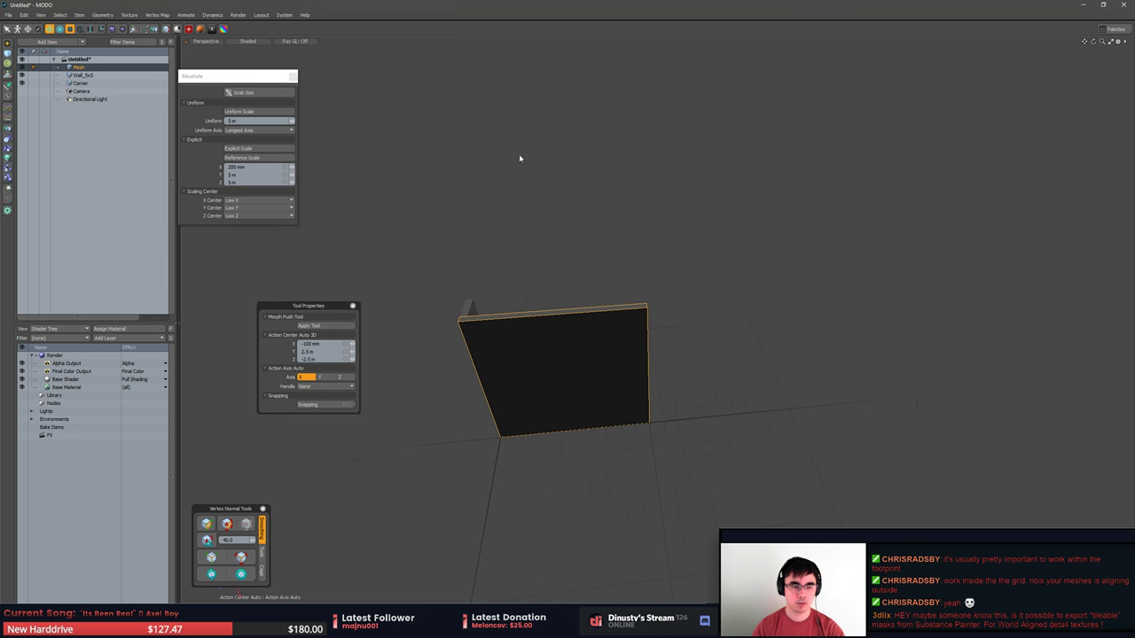
pyautogui.press('3')
pyautogui.keyDown('alt'); pyautogui.moveTo(590, 198); pyautogui.dragTo(570, 305); pyautogui.keyUp('alt')
pyautogui.press('2')
pyautogui.click(584, 434)
pyautogui.hotkey('alt', 'c')
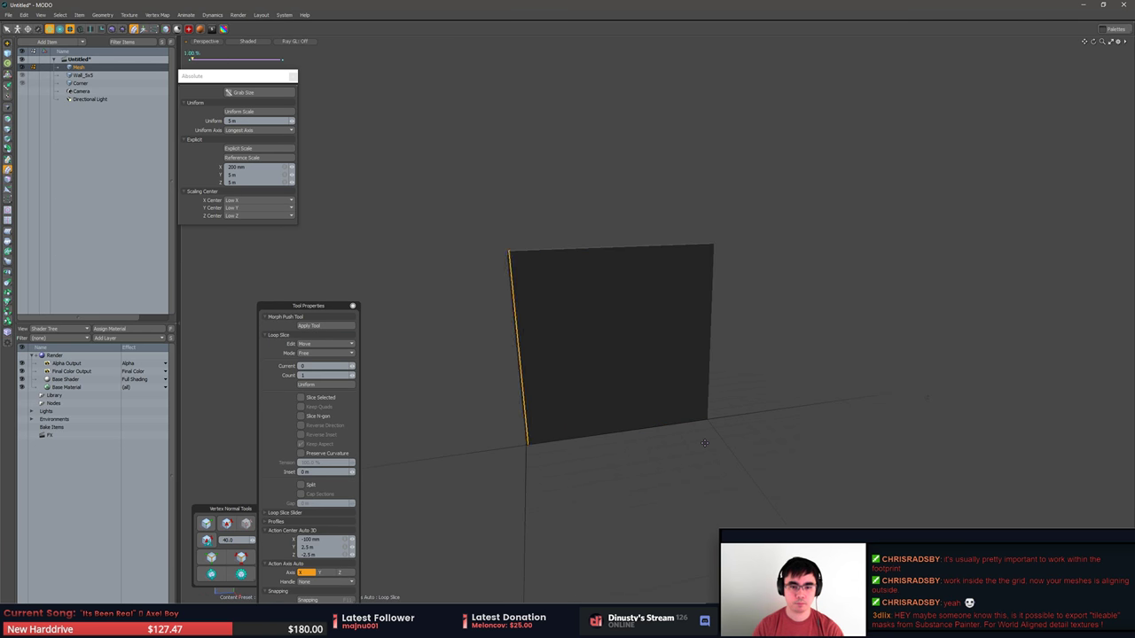
pyautogui.keyDown('alt'); pyautogui.moveTo(705, 443); pyautogui.dragTo(683, 444); pyautogui.keyUp('alt')
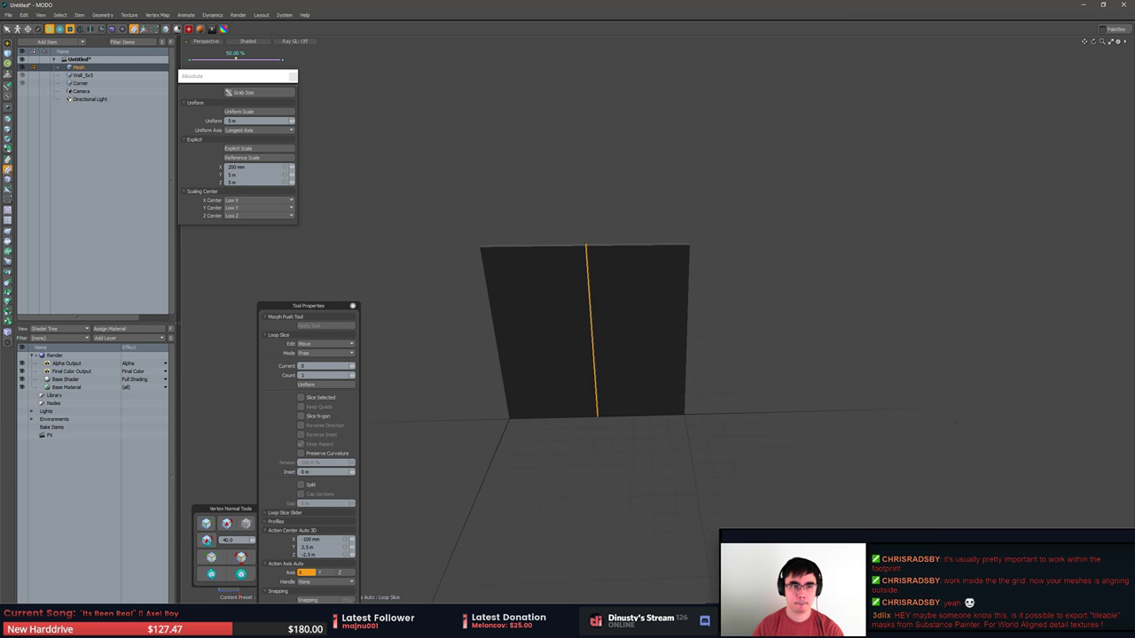
pyautogui.press('space')
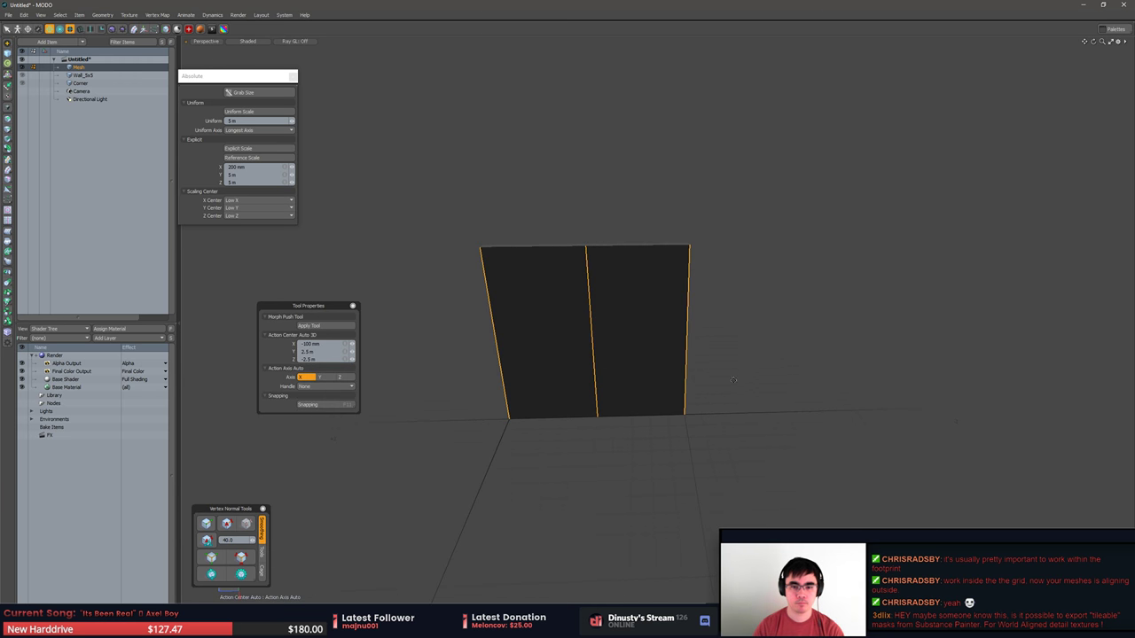
# Loop slice two horizontal edge loops around the wall copy, one in its upper part and one in its lower half.
pyautogui.hotkey('alt', 'l')
pyautogui.moveTo(768, 355)
pyautogui.mouseDown()
pyautogui.moveTo(787, 367)
pyautogui.moveTo(776, 361)
pyautogui.mouseUp()
pyautogui.press('space')
pyautogui.hotkey('alt', 'c')
pyautogui.press('space')
pyautogui.press('space')
pyautogui.press('2')
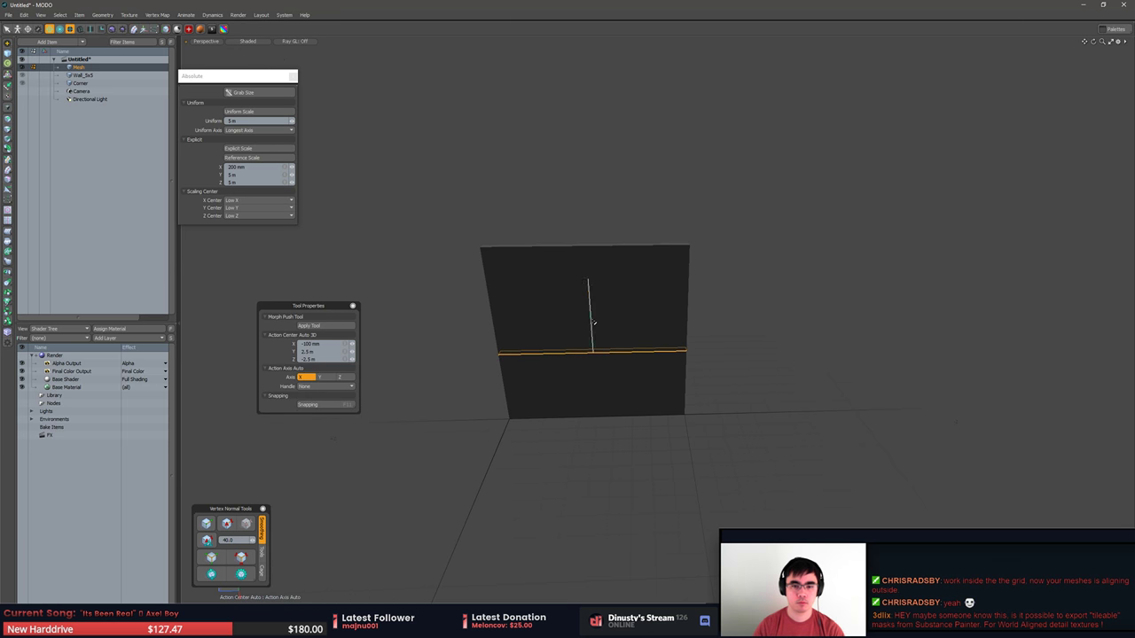
# Bevel the central vertical edge loop by about 1.57 m and select the middle window panels on both wall faces.
pyautogui.hotkey('alt', 'c')
pyautogui.moveTo(688, 329); pyautogui.dragTo(647, 329)
pyautogui.press('space')
pyautogui.press('3')
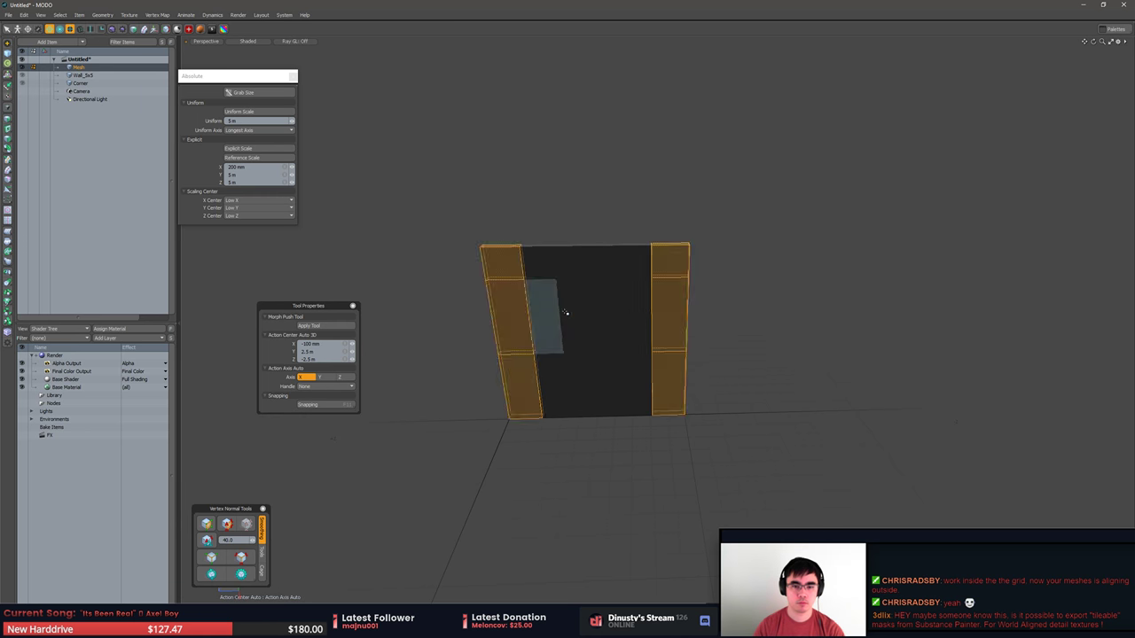
pyautogui.click(545, 309)
pyautogui.moveTo(545, 309)
pyautogui.mouseDown()
pyautogui.moveTo(635, 310)
pyautogui.moveTo(636, 293)
pyautogui.moveTo(618, 304)
pyautogui.mouseUp()
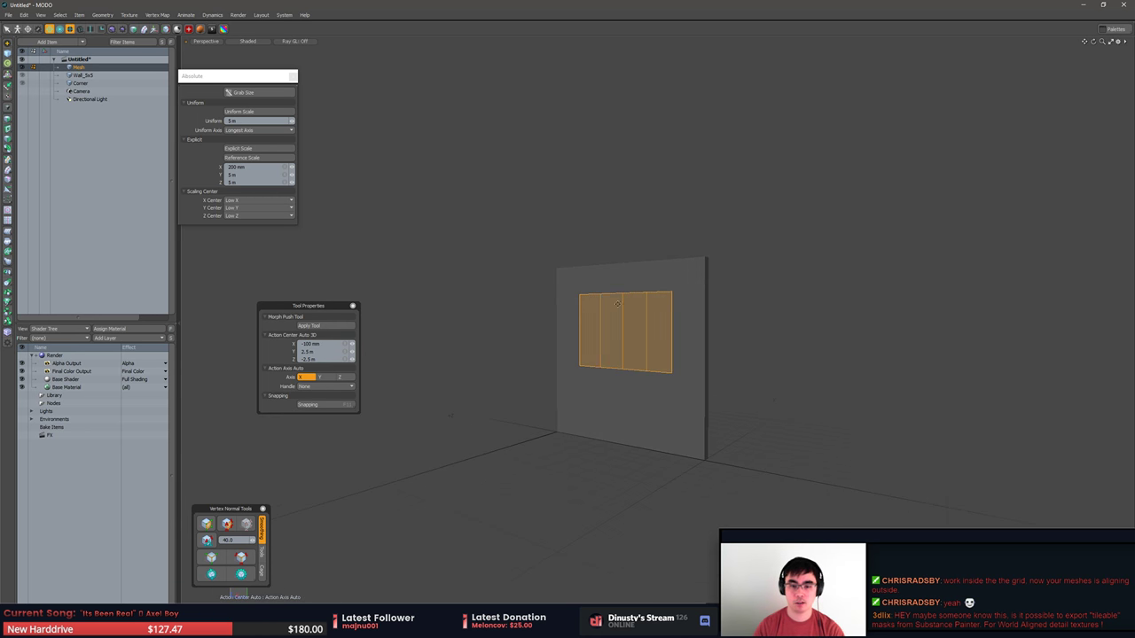
# Undo the window panel selection and the bevel of the central vertical edge loop.
pyautogui.hotkey('ctrl', 'z')
pyautogui.hotkey('ctrl', 'z')
pyautogui.hotkey('ctrl', 'z')
pyautogui.keyDown('alt'); pyautogui.moveTo(670, 333); pyautogui.dragTo(781, 349); pyautogui.keyUp('alt')
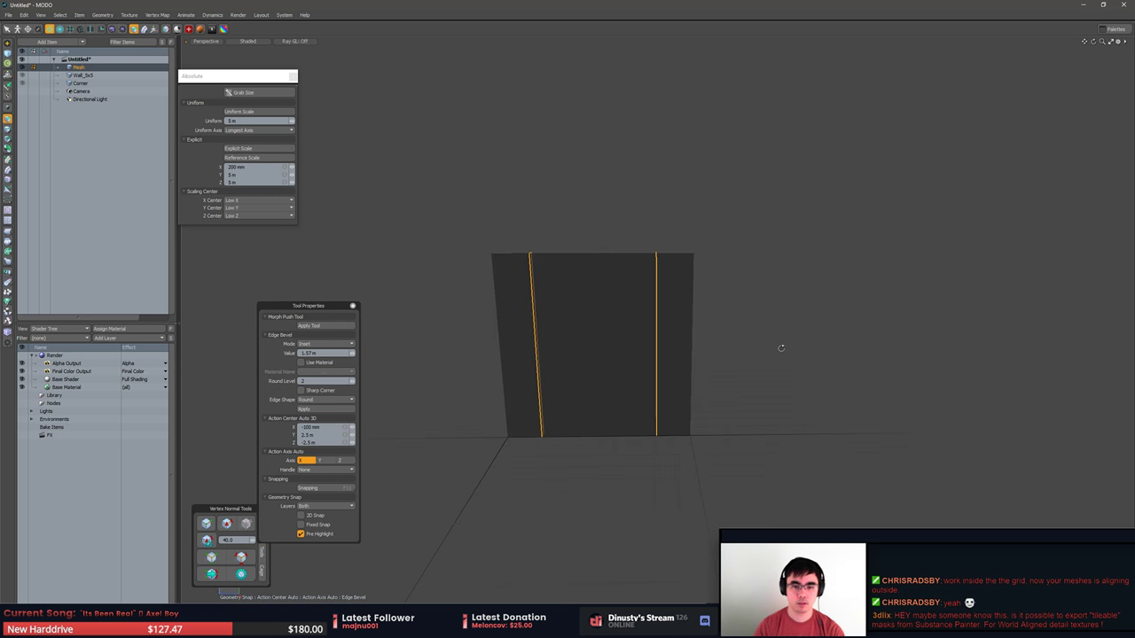
pyautogui.hotkey('ctrl', 'z')
pyautogui.hotkey('ctrl', 'z')
# Set the perspective viewport's shading style to Default.
pyautogui.hotkey('ctrl', '3')
pyautogui.click(750, 350)
pyautogui.scroll(4, 697, 390)
pyautogui.keyDown('alt'); pyautogui.keyDown('shift'); pyautogui.moveTo(697, 398); pyautogui.dragTo(778, 323); pyautogui.keyUp('shift'); pyautogui.keyUp('alt')
pyautogui.press('3')
pyautogui.press('5')
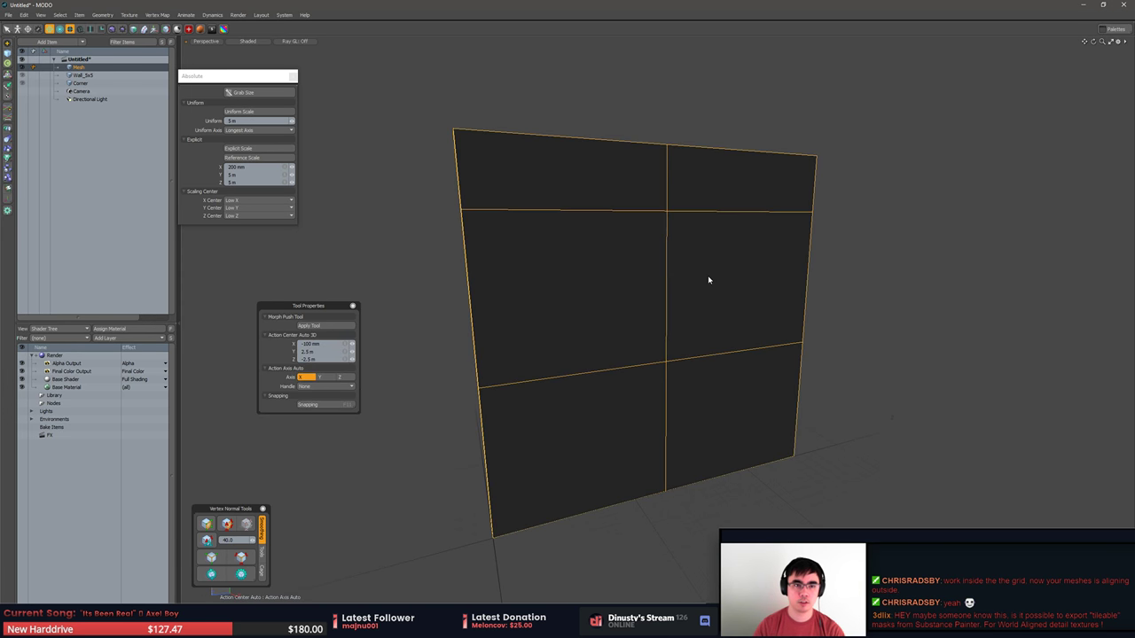
pyautogui.press('3')
pyautogui.click(249, 41)
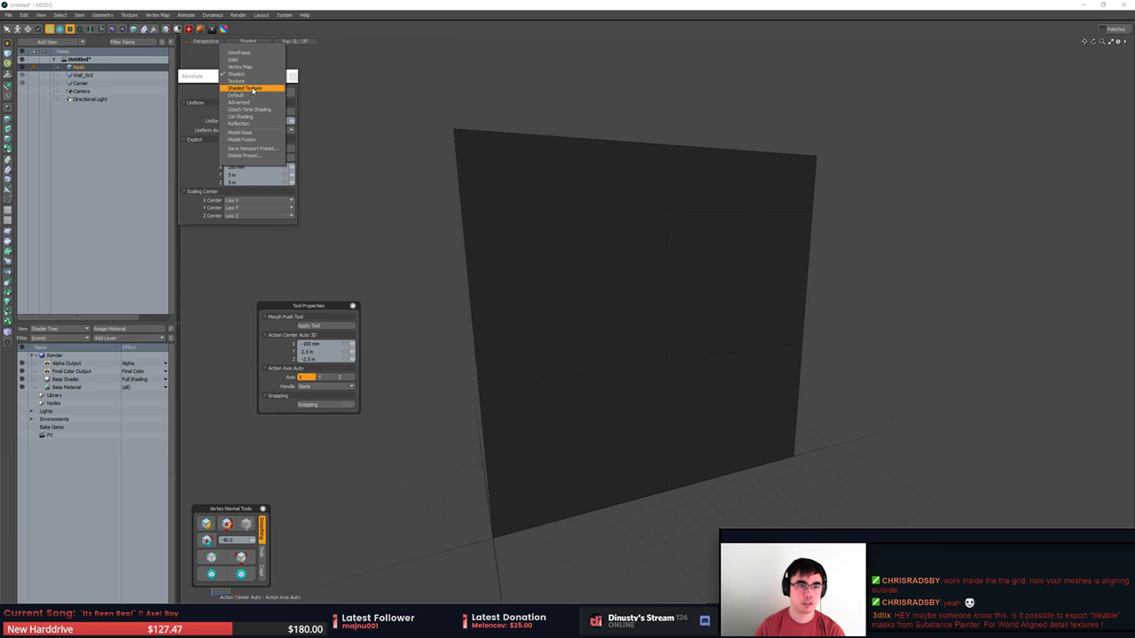
pyautogui.click(251, 95)
# Bevel the wall copy's central vertical edge loop with a 1.5 m inset and a round level of 0.
pyautogui.moveTo(337, 106)
pyautogui.keyDown('alt'); pyautogui.mouseDown()
pyautogui.moveTo(469, 132)
pyautogui.moveTo(684, 239)
pyautogui.moveTo(607, 285)
pyautogui.moveTo(671, 292)
pyautogui.moveTo(625, 303)
pyautogui.moveTo(686, 305)
pyautogui.mouseUp(); pyautogui.keyUp('alt')
pyautogui.scroll(-4, 679, 244)
pyautogui.doubleClick(616, 304)
pyautogui.press('b')
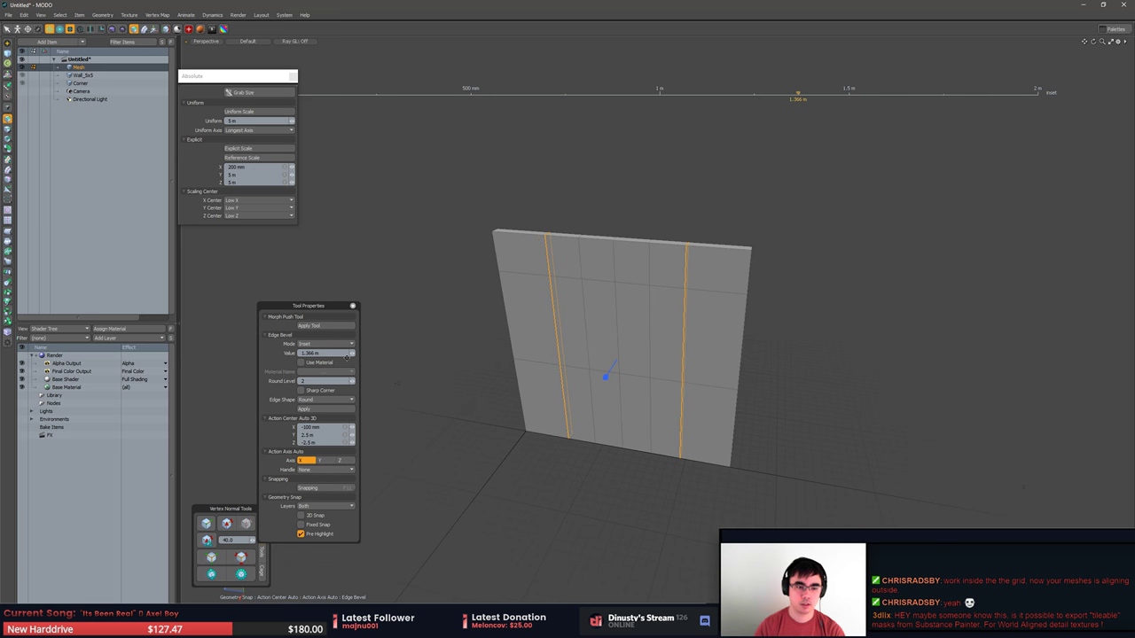
pyautogui.click(351, 355)
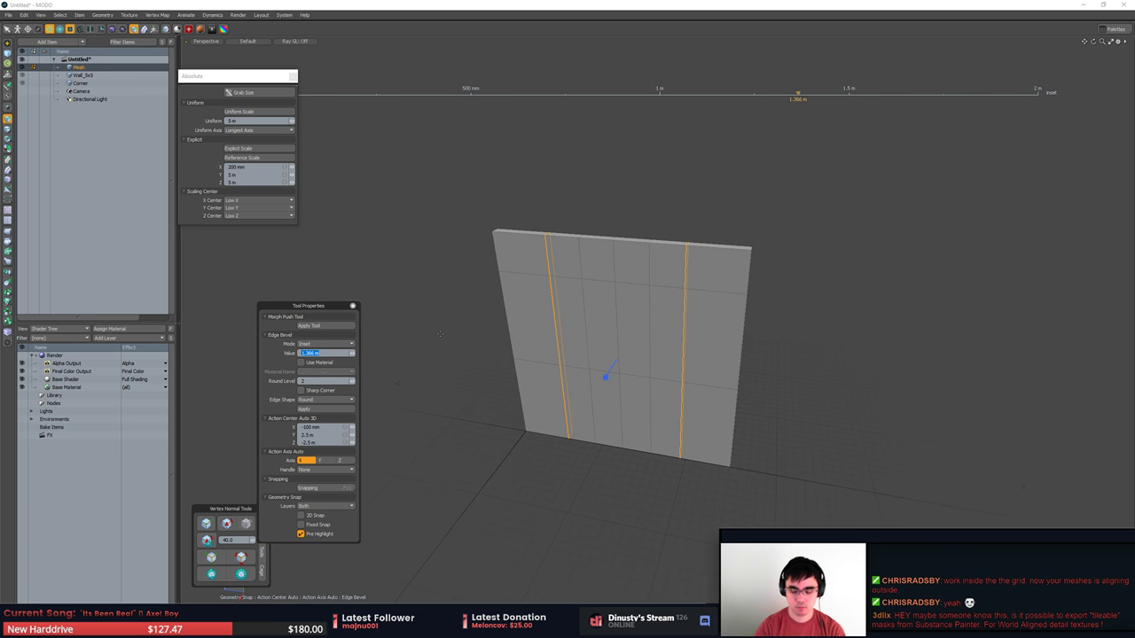
pyautogui.press('Return')
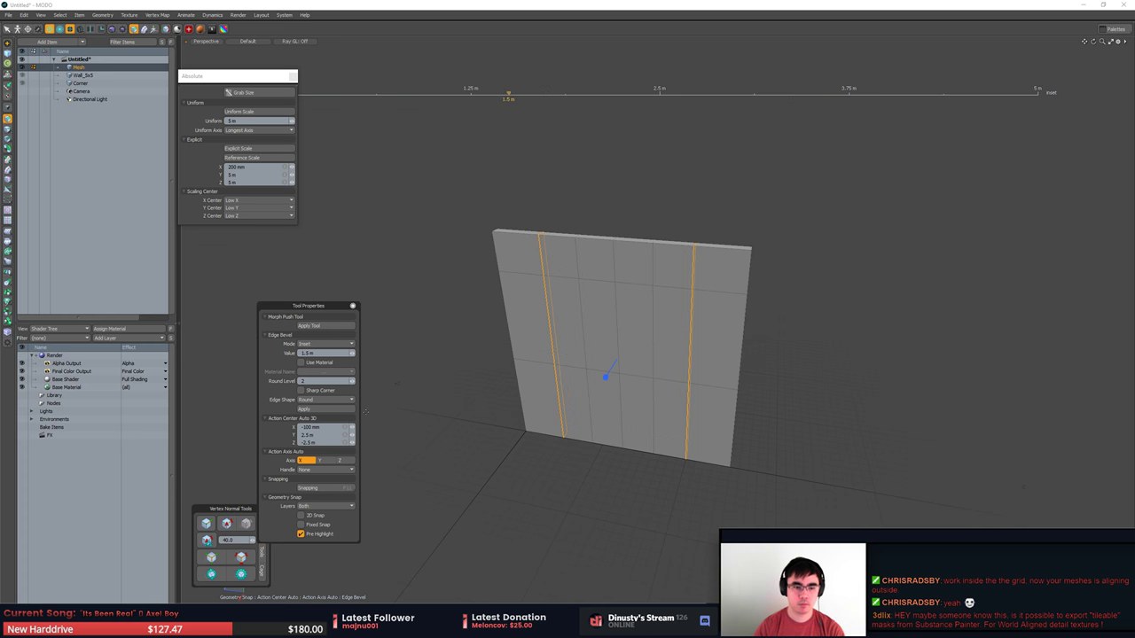
pyautogui.press('3')
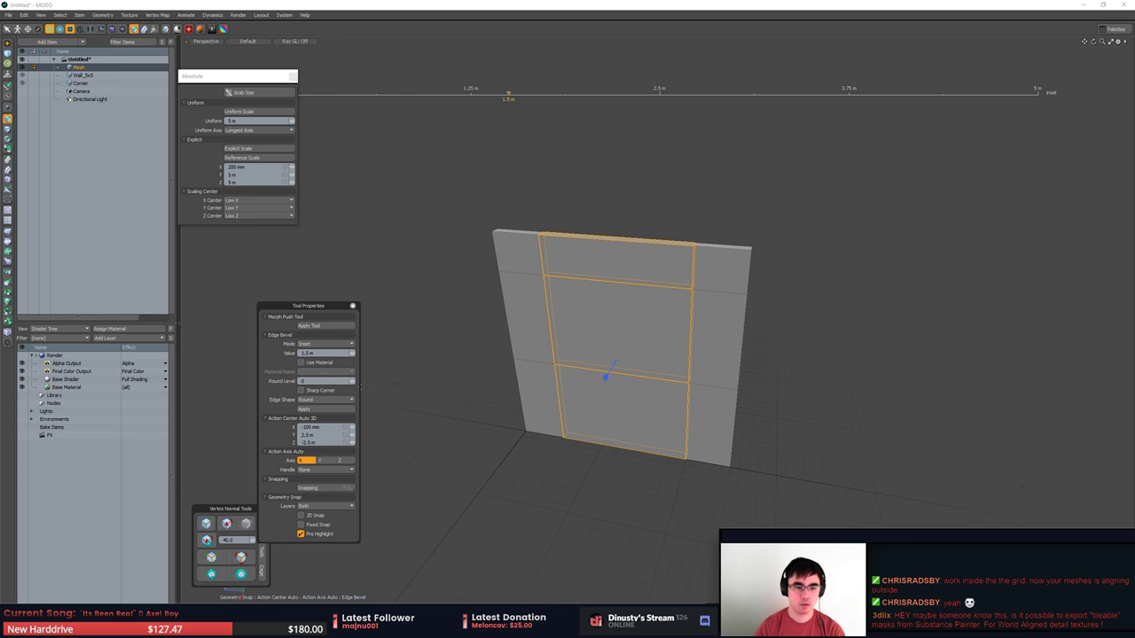
# Finish the bevel and select the central window polygon on the wall copy's front face.
pyautogui.keyDown('alt'); pyautogui.moveTo(381, 417); pyautogui.dragTo(438, 410); pyautogui.keyUp('alt')
pyautogui.press('space')
pyautogui.press('3')
pyautogui.click(603, 356)
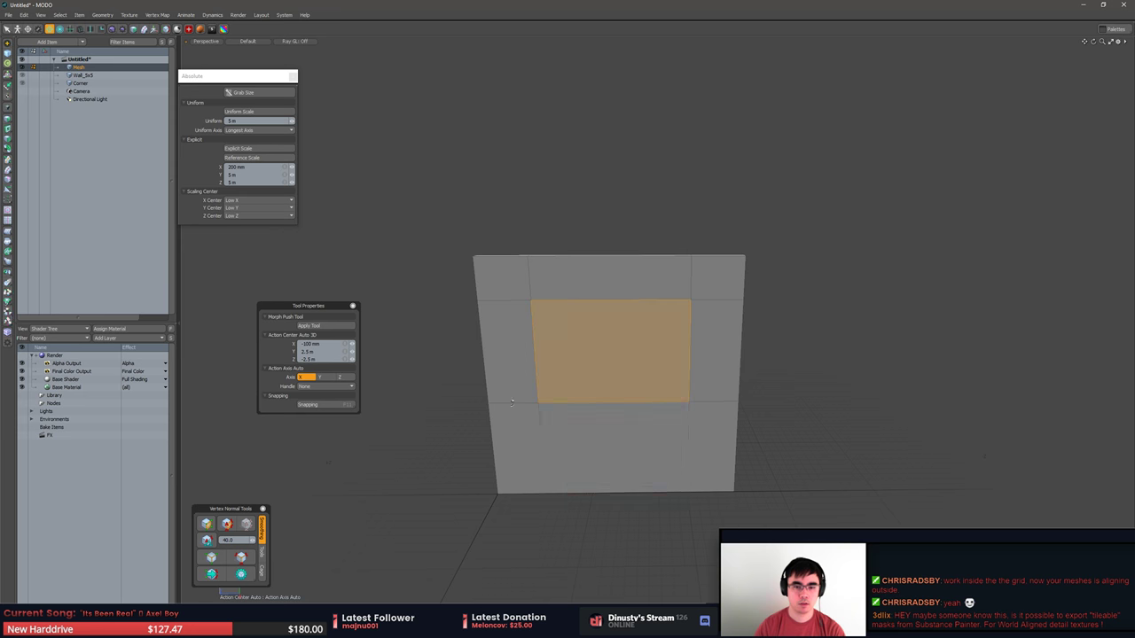
# Select the vertices of both horizontal edge loops and move them down along Y to lower the window area.
pyautogui.press('1')
pyautogui.moveTo(822, 400); pyautogui.dragTo(822, 401, button='right')
pyautogui.press('w')
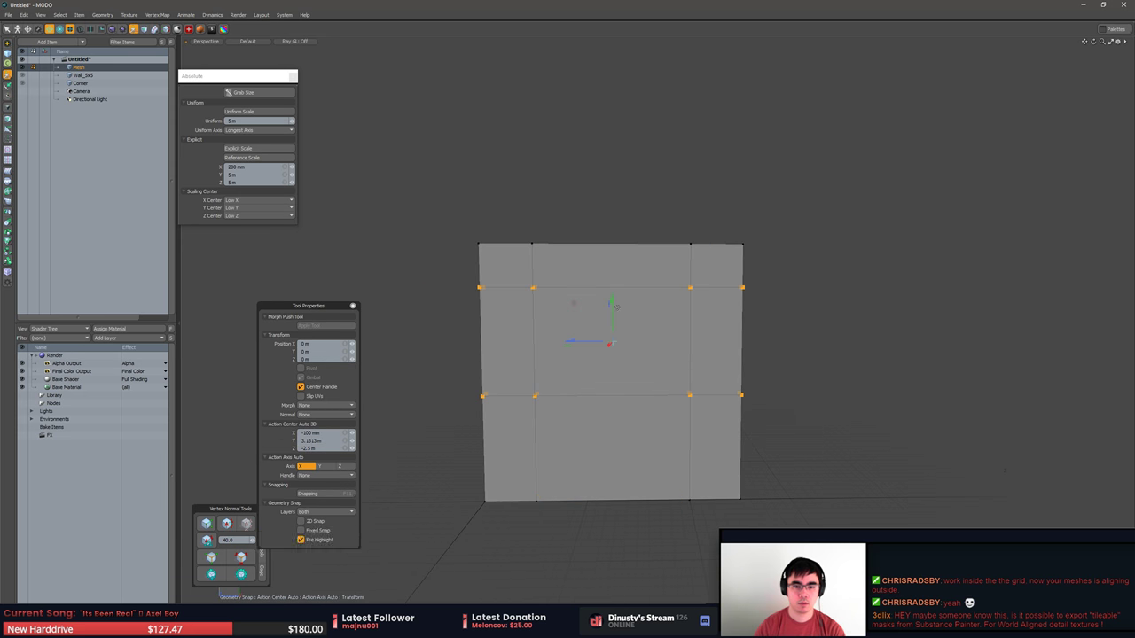
pyautogui.moveTo(612, 311); pyautogui.dragTo(612, 333)
pyautogui.press('space')
pyautogui.click(781, 372)
# Select the central window polygons on both wall faces, then try deleting them and undo the deletion.
pyautogui.keyDown('alt'); pyautogui.moveTo(771, 373); pyautogui.dragTo(705, 373); pyautogui.keyUp('alt')
pyautogui.press('3')
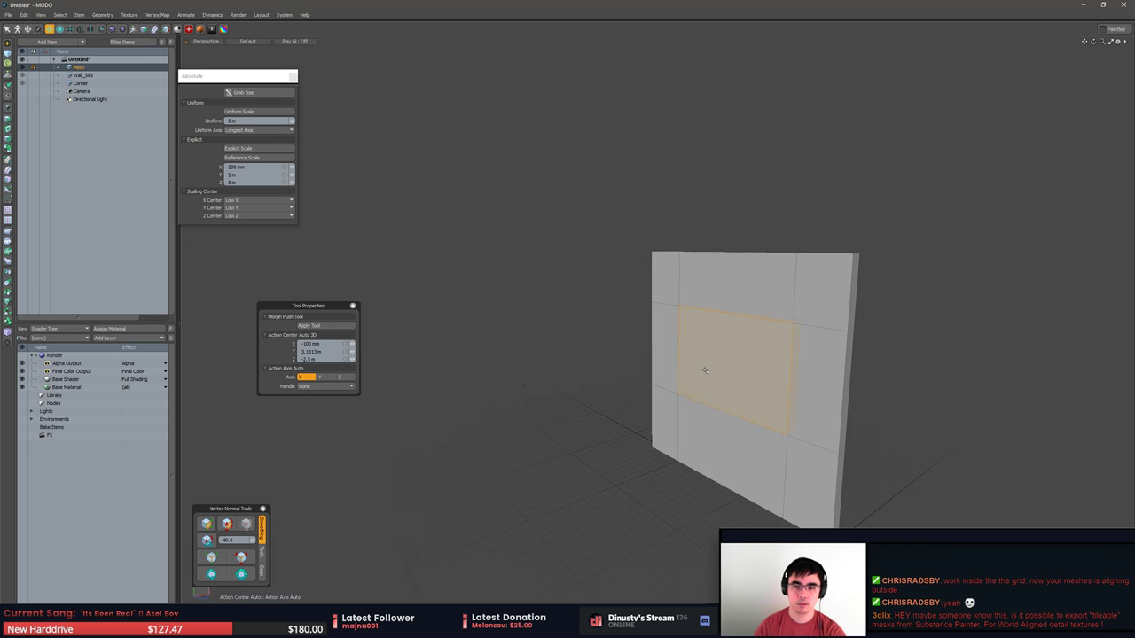
pyautogui.keyDown('shift'); pyautogui.click(705, 371); pyautogui.keyUp('shift')
pyautogui.press('Delete')
pyautogui.hotkey('ctrl', 'z')
# Bridge the selected window polygons on both faces of the wall copy, then undo the bridge.
pyautogui.keyDown('alt'); pyautogui.moveTo(757, 403); pyautogui.dragTo(634, 390); pyautogui.keyUp('alt')
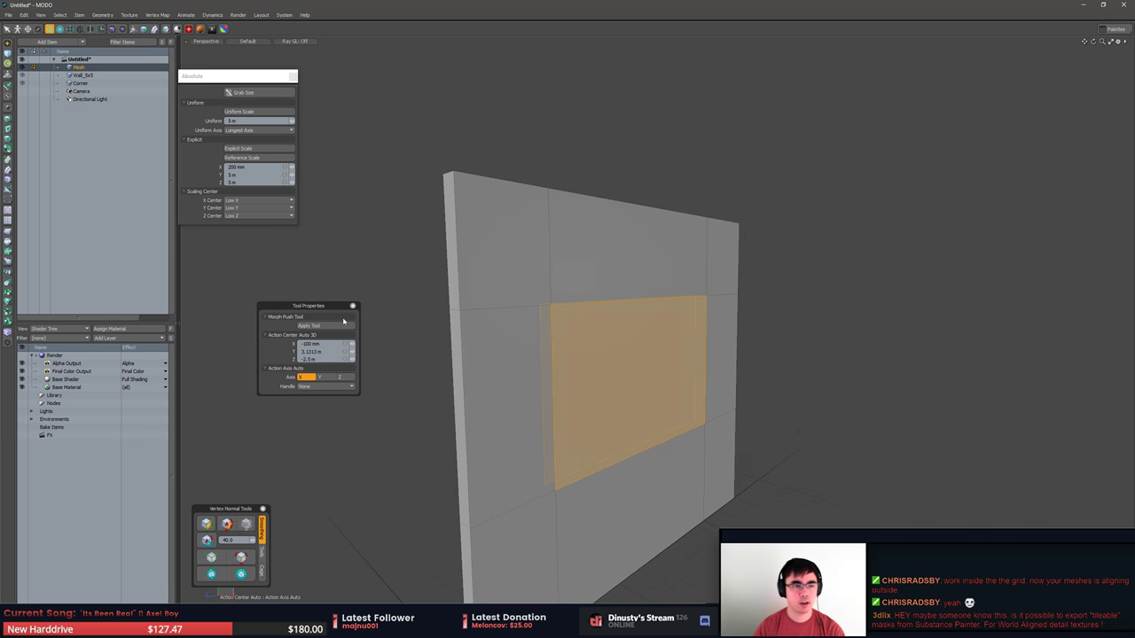
pyautogui.click(8, 149)
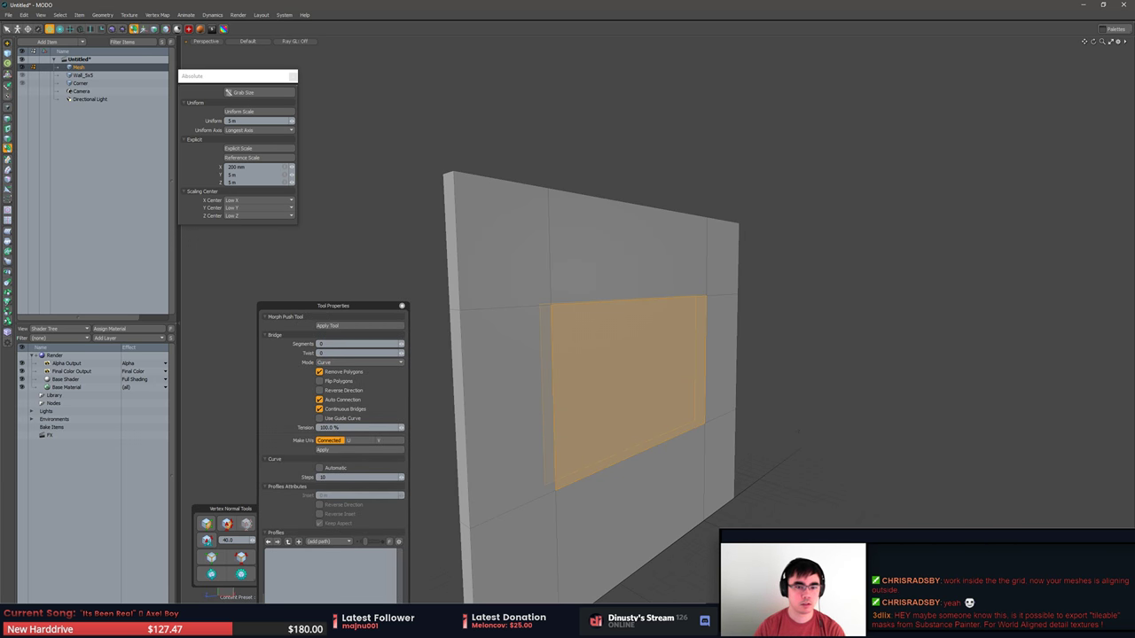
pyautogui.keyDown('alt'); pyautogui.moveTo(611, 285); pyautogui.dragTo(641, 278); pyautogui.keyUp('alt')
pyautogui.press('space')
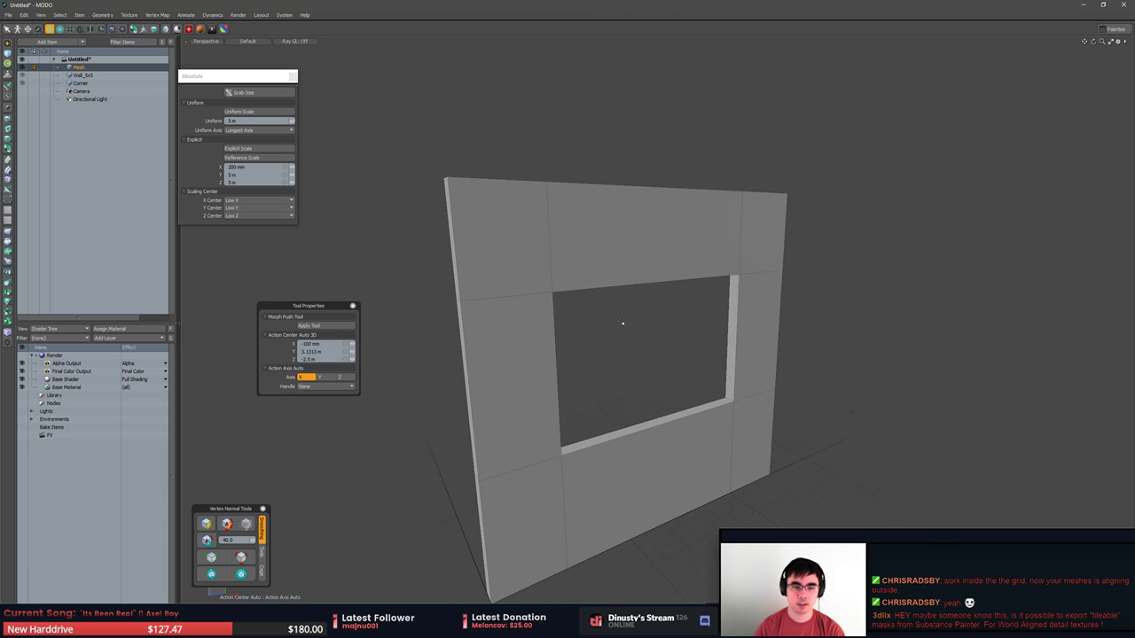
pyautogui.hotkey('ctrl', 'z')
# Raise the two outer polygons on the wall's top edge into posts and select the posts' facing inner sides.
pyautogui.click(884, 365)
pyautogui.keyDown('alt'); pyautogui.moveTo(882, 384); pyautogui.dragTo(510, 313); pyautogui.keyUp('alt')
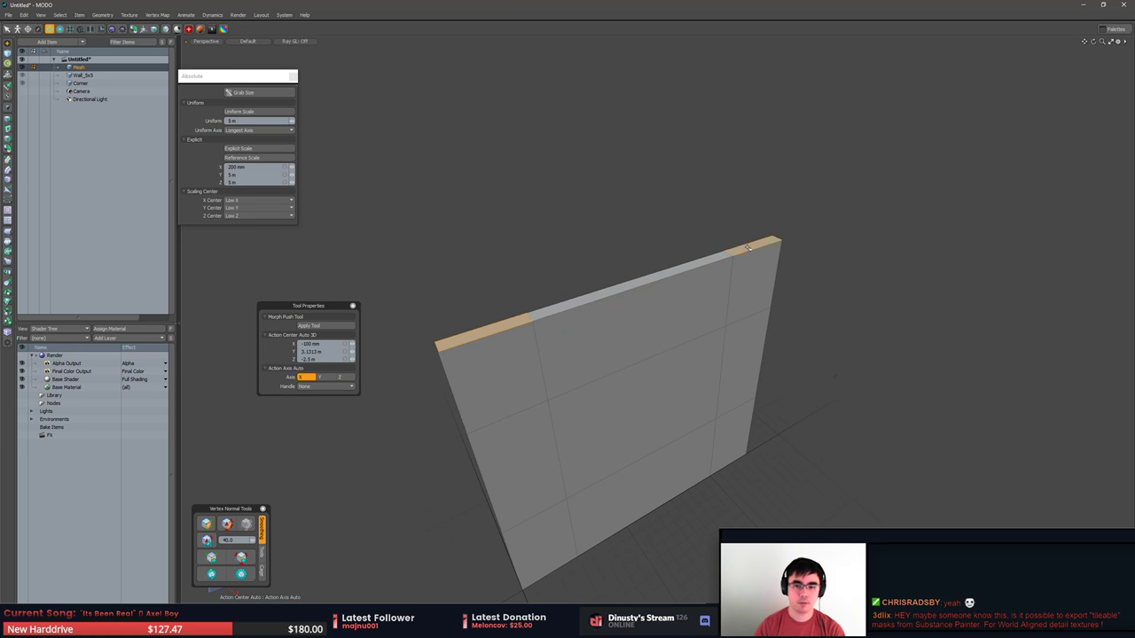
pyautogui.press('b')
pyautogui.click(633, 236)
pyautogui.press('w')
pyautogui.moveTo(641, 242); pyautogui.dragTo(560, 192)
pyautogui.press('space')
pyautogui.click(561, 191)
pyautogui.keyDown('alt'); pyautogui.moveTo(748, 275); pyautogui.dragTo(691, 275); pyautogui.keyUp('alt')
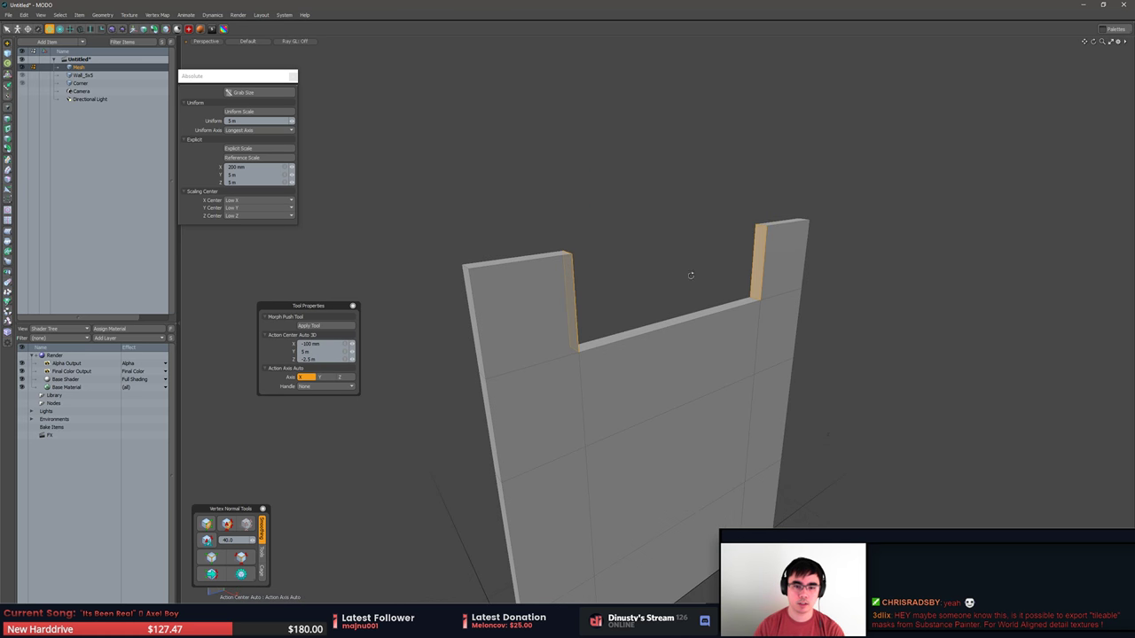
# Bridge the facing inner sides of the two raised posts, inspect the filled gap, and undo the raised section.
pyautogui.click(9, 153)
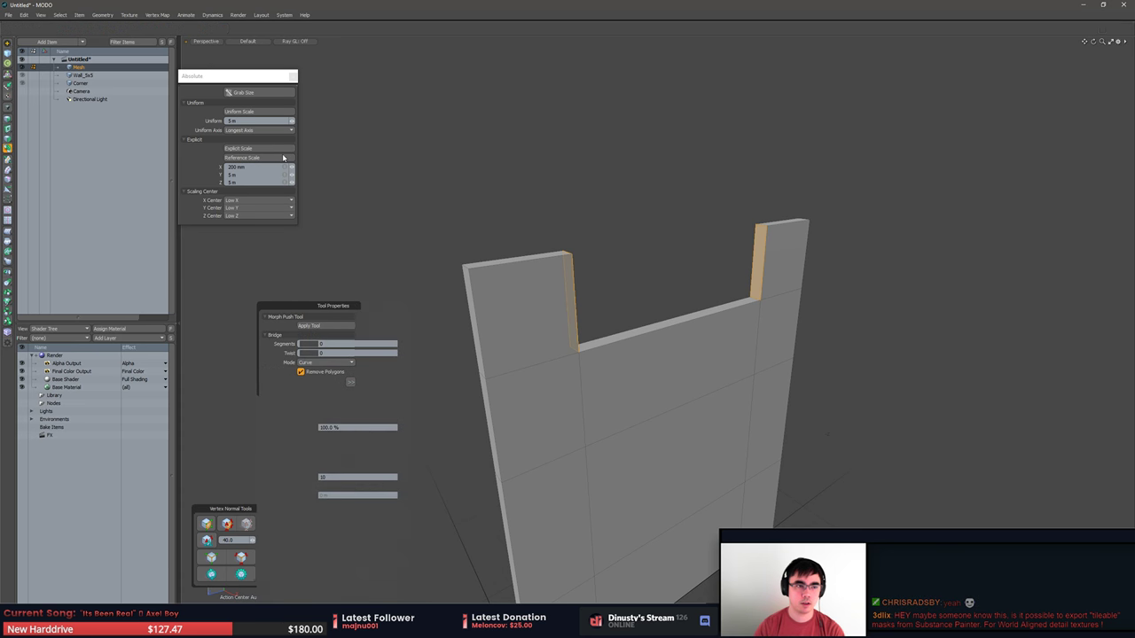
pyautogui.click(570, 173)
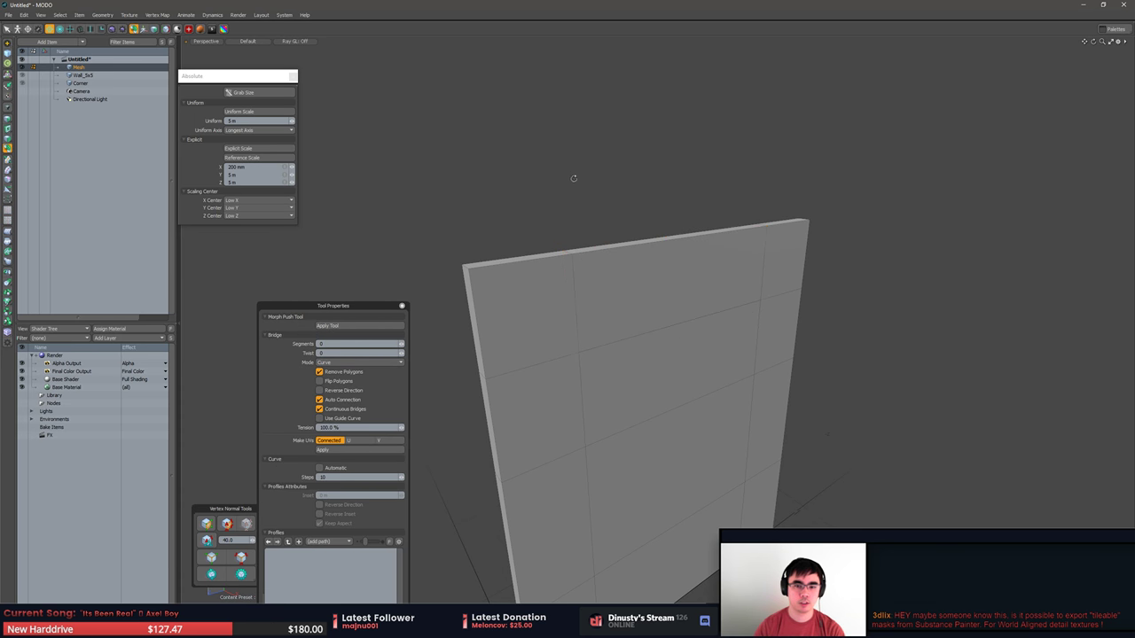
pyautogui.keyDown('alt'); pyautogui.moveTo(572, 179); pyautogui.dragTo(562, 277); pyautogui.keyUp('alt')
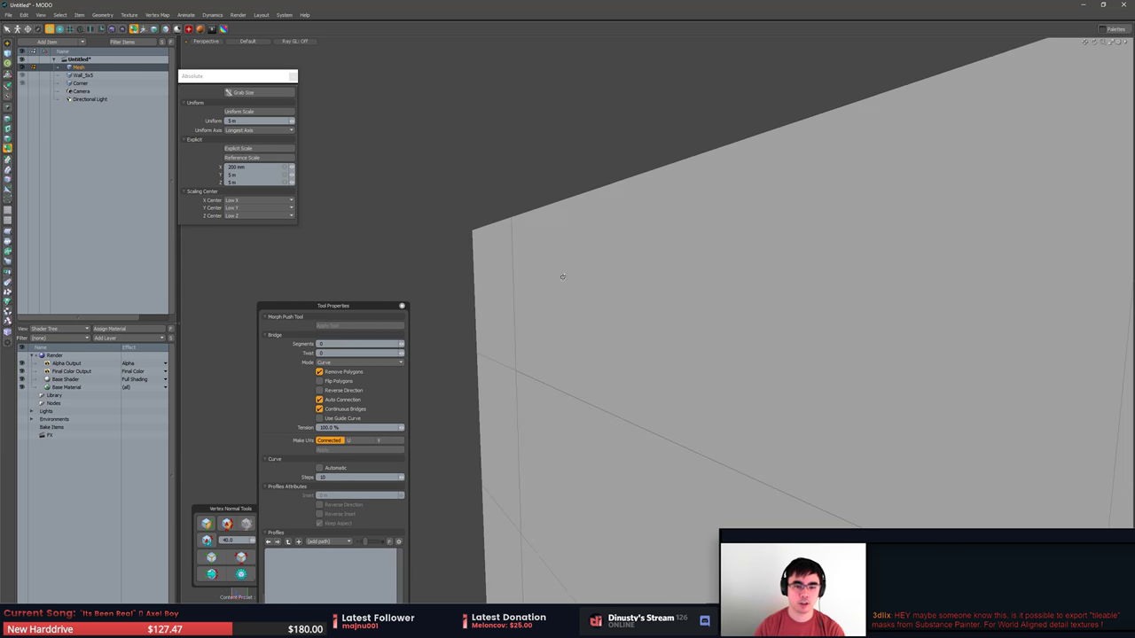
pyautogui.keyDown('alt'); pyautogui.moveTo(572, 387); pyautogui.dragTo(580, 414); pyautogui.keyUp('alt')
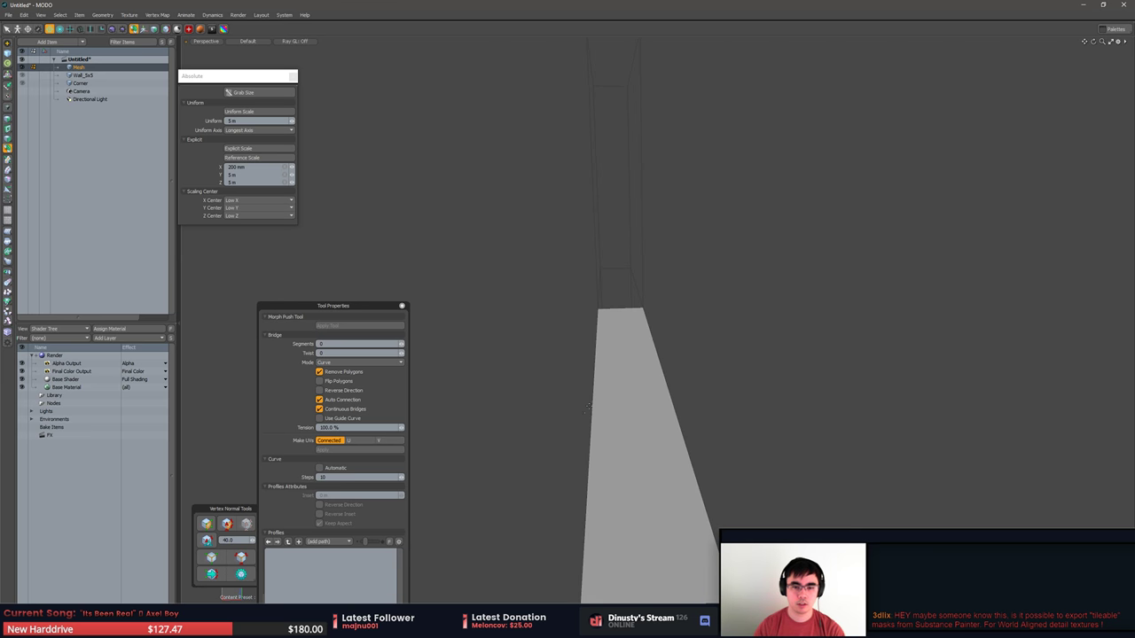
pyautogui.press('space')
pyautogui.click(616, 378)
pyautogui.keyDown('alt'); pyautogui.moveTo(675, 387); pyautogui.dragTo(581, 397); pyautogui.keyUp('alt')
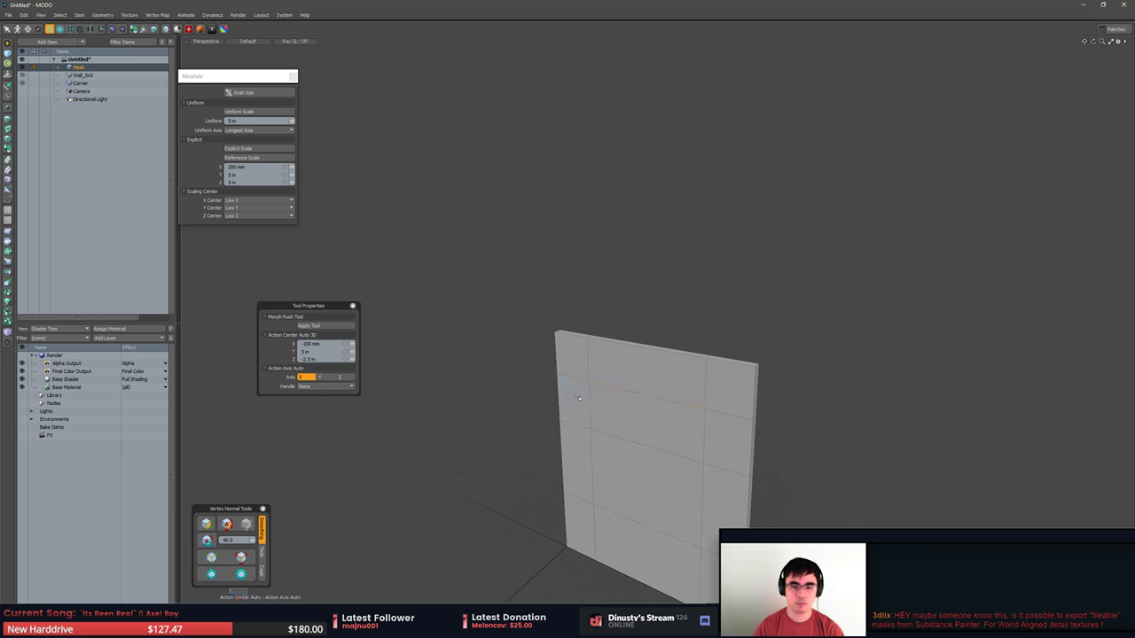
pyautogui.click(572, 355)
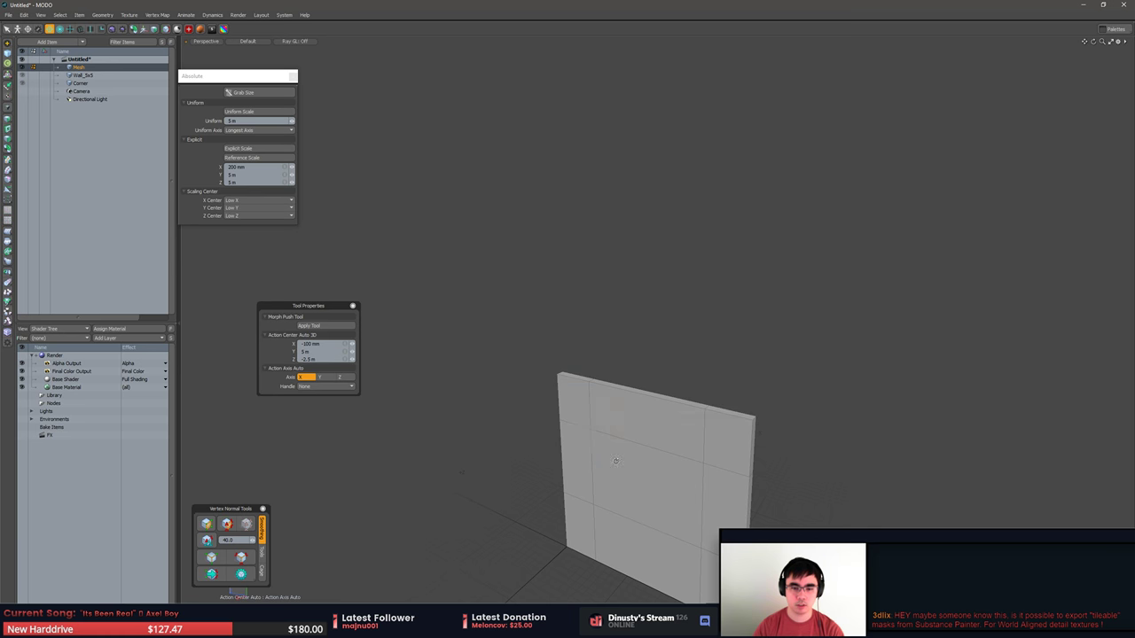
# Select the central window polygons on both wall faces and bridge them into an open window.
pyautogui.keyDown('alt'); pyautogui.moveTo(572, 355); pyautogui.dragTo(610, 359); pyautogui.keyUp('alt')
pyautogui.click(608, 409)
pyautogui.keyDown('alt'); pyautogui.moveTo(608, 410); pyautogui.dragTo(585, 418); pyautogui.keyUp('alt')
pyautogui.keyDown('shift'); pyautogui.click(714, 447); pyautogui.keyUp('shift')
pyautogui.click(7, 150)
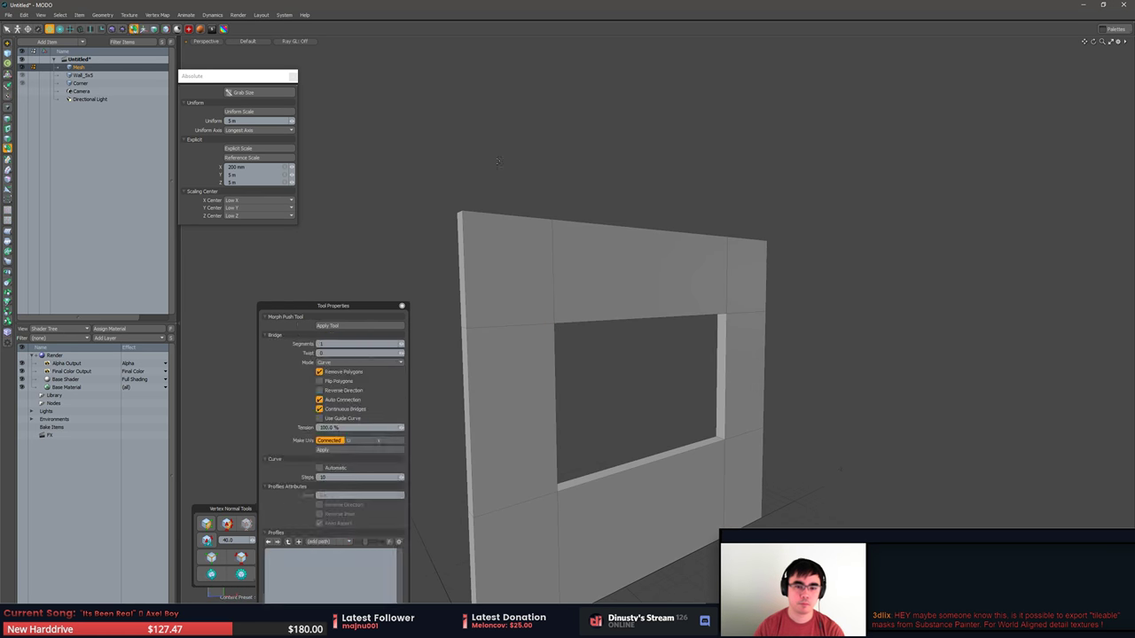
pyautogui.press('space')
pyautogui.scroll(2, 565, 221)
pyautogui.keyDown('alt'); pyautogui.moveTo(565, 223); pyautogui.dragTo(600, 354); pyautogui.keyUp('alt')
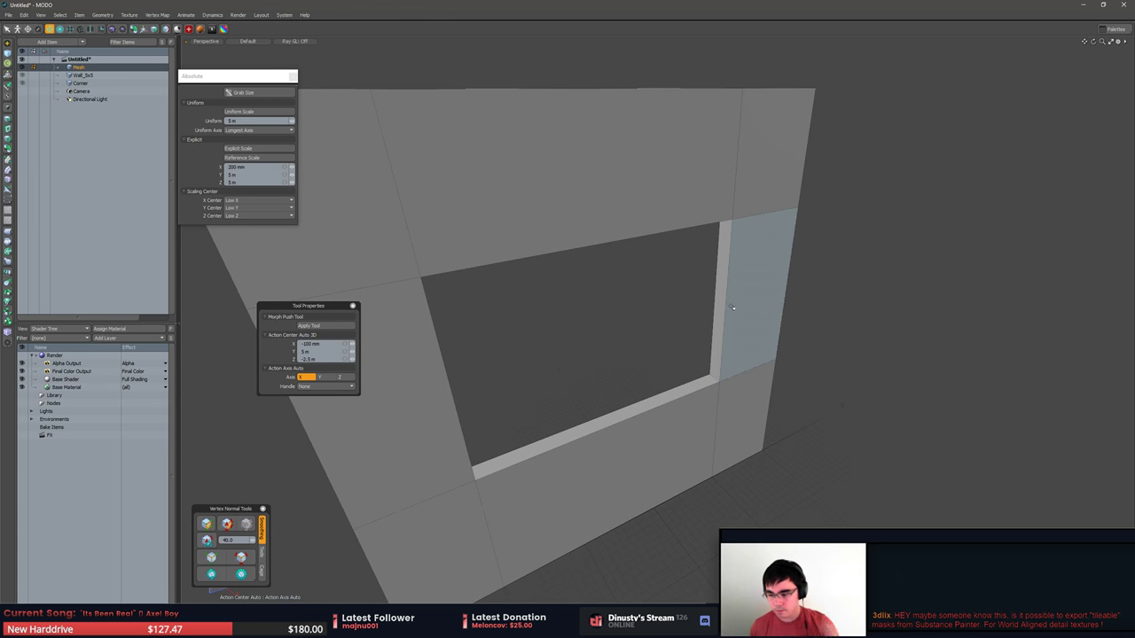
pyautogui.keyDown('alt'); pyautogui.moveTo(709, 257); pyautogui.dragTo(694, 306); pyautogui.keyUp('alt')
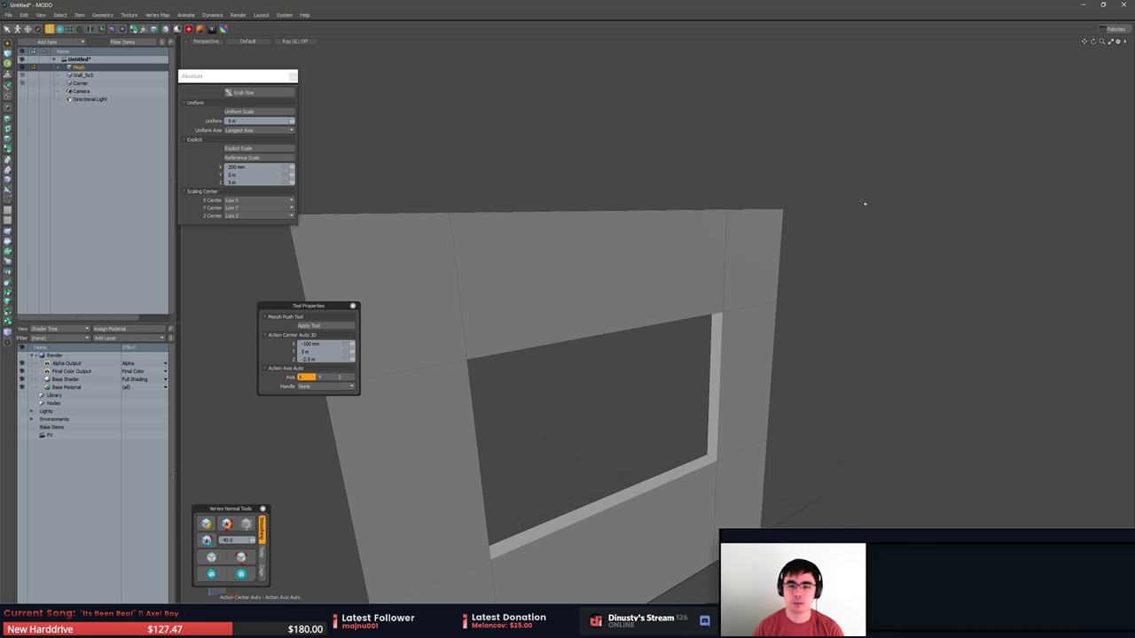
pyautogui.keyDown('alt'); pyautogui.moveTo(865, 203); pyautogui.dragTo(726, 401); pyautogui.keyUp('alt')
pyautogui.scroll(-5, 671, 397)
pyautogui.moveTo(726, 401)
pyautogui.mouseDown(button='middle')
pyautogui.moveTo(798, 346)
pyautogui.moveTo(816, 307)
pyautogui.moveTo(731, 275)
pyautogui.moveTo(576, 315)
pyautogui.moveTo(624, 349)
pyautogui.mouseUp(button='middle')
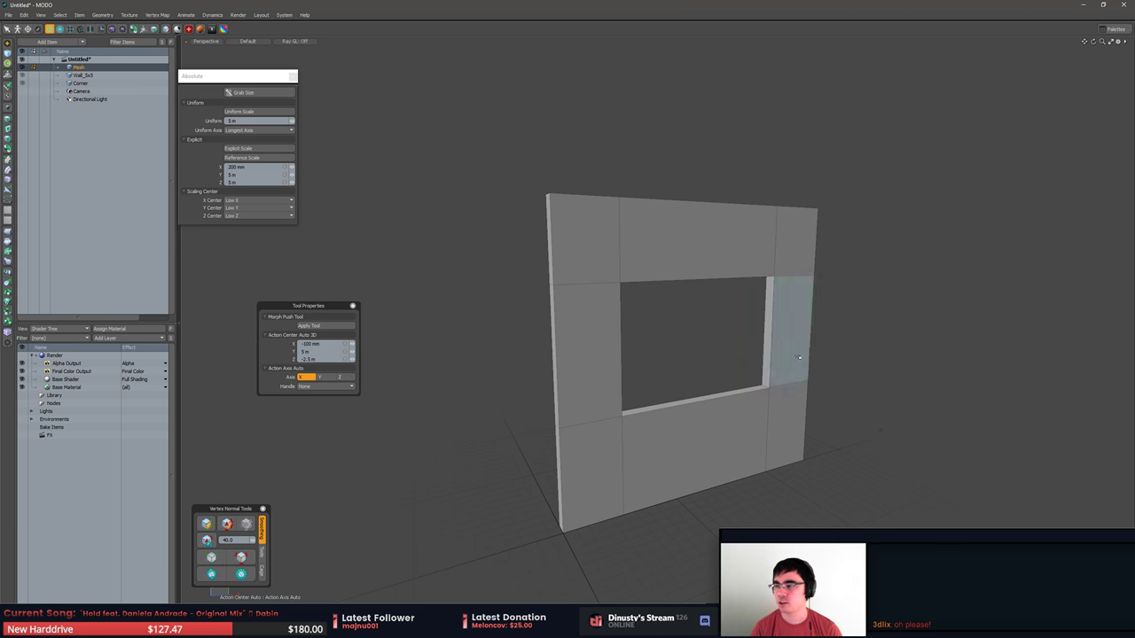
pyautogui.keyDown('ctrl'); pyautogui.keyDown('alt'); pyautogui.moveTo(905, 274); pyautogui.dragTo(806, 415); pyautogui.keyUp('alt'); pyautogui.keyUp('ctrl')
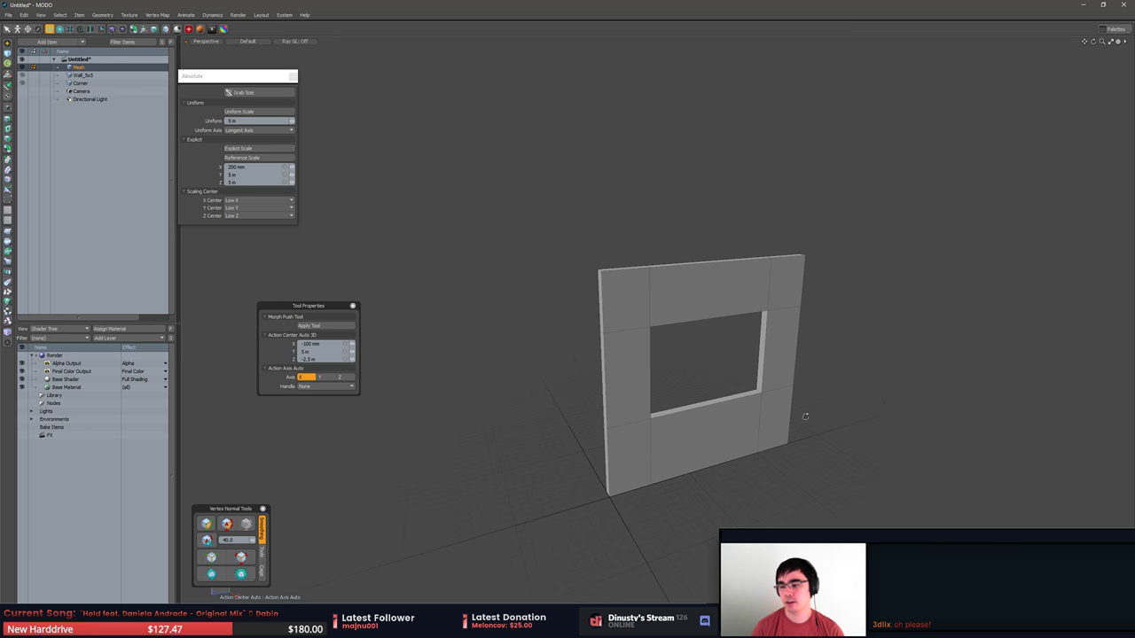
# Connect the wall's upper-left corner vertex to the window's upper-left corner vertex with a diagonal edge.
pyautogui.press('5')
pyautogui.click(776, 307)
pyautogui.keyDown('alt'); pyautogui.moveTo(802, 344); pyautogui.dragTo(706, 339); pyautogui.keyUp('alt')
pyautogui.press('1')
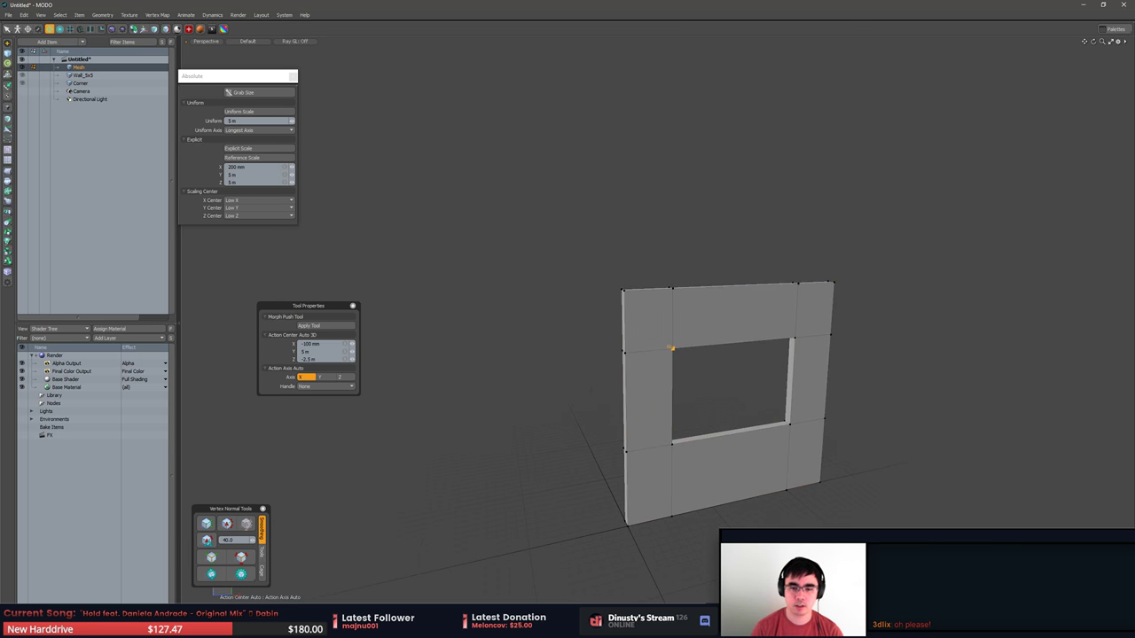
pyautogui.hotkey('shift', 's')
# Remove the leftover horizontal edge beside the window's upper-left corner and select the vertical edge above that corner.
pyautogui.press('2')
pyautogui.click(647, 351)
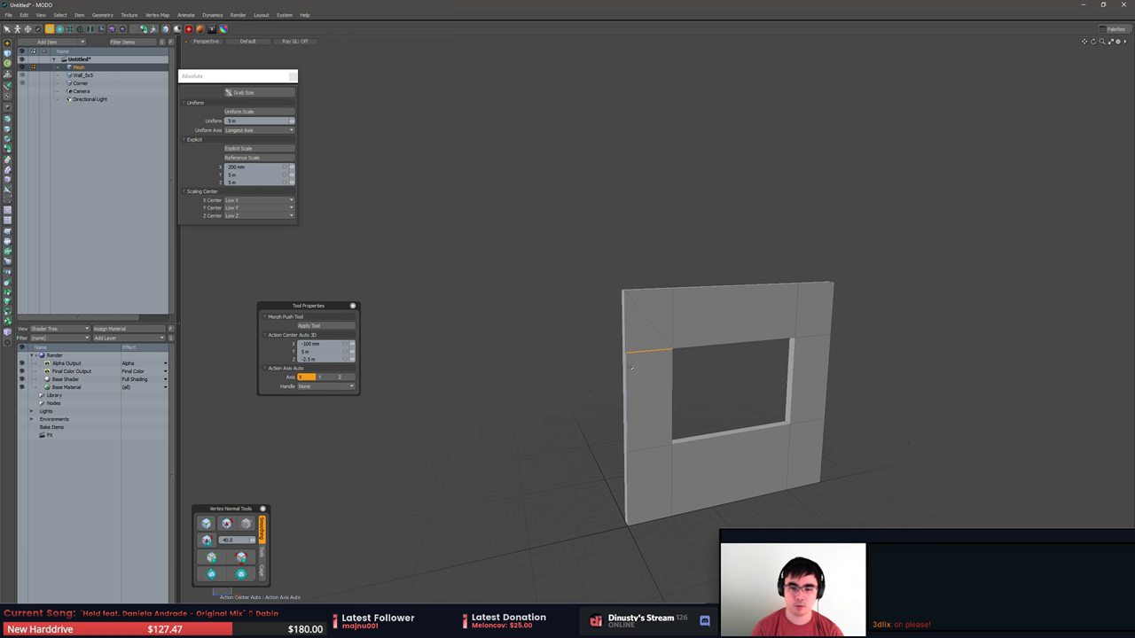
pyautogui.moveTo(600, 328)
pyautogui.mouseDown(button='right')
pyautogui.moveTo(606, 370)
pyautogui.moveTo(652, 351)
pyautogui.mouseUp(button='right')
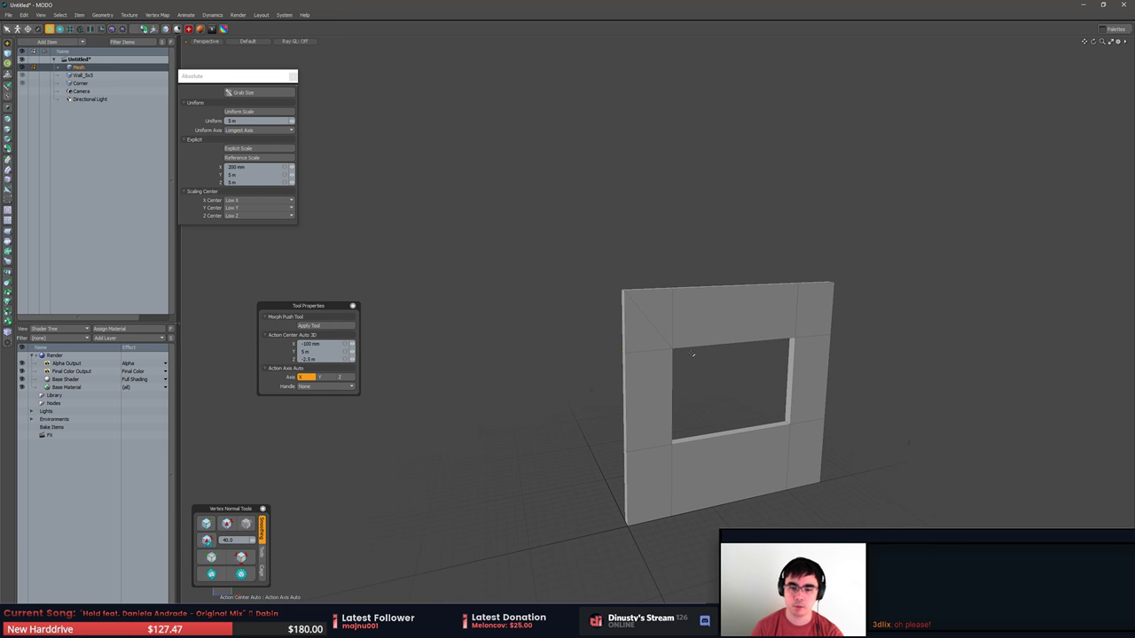
pyautogui.moveTo(593, 319); pyautogui.dragTo(678, 320, button='middle')
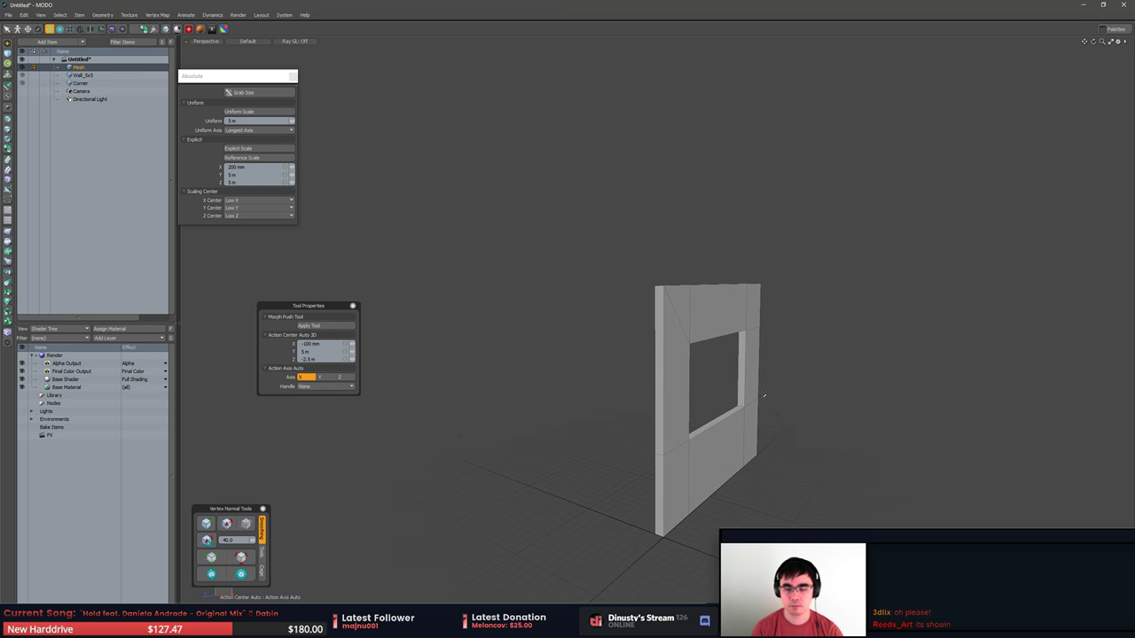
pyautogui.moveTo(767, 373); pyautogui.dragTo(620, 327, button='middle')
pyautogui.click(597, 325)
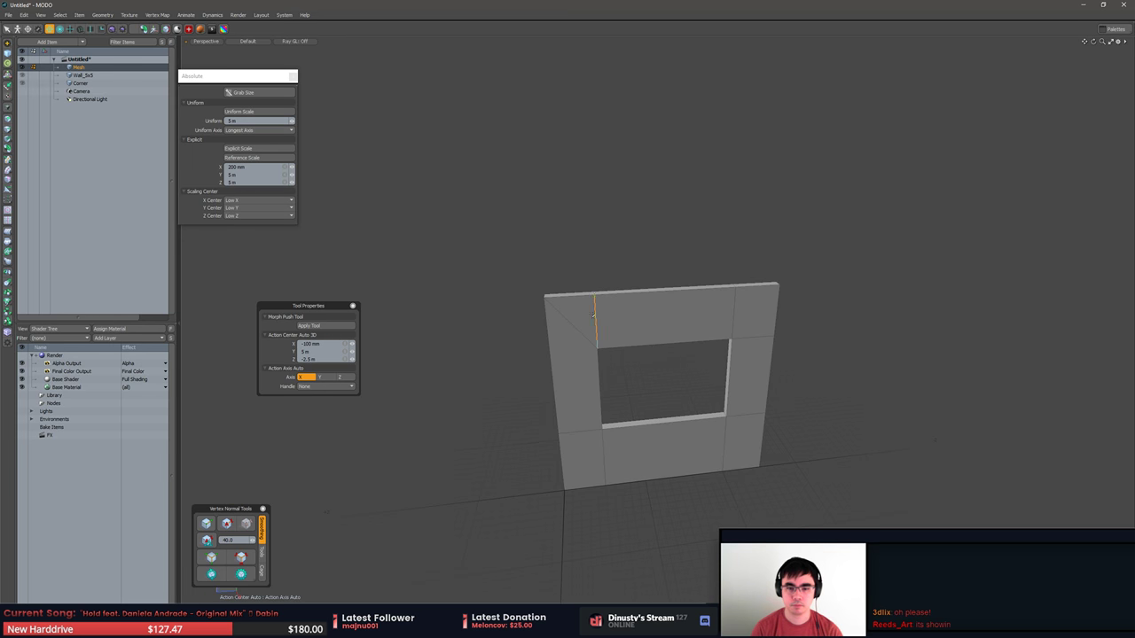
# Connect the window's remaining three corner vertices to the matching outer wall corners with diagonal edges.
pyautogui.moveTo(586, 263); pyautogui.dragTo(600, 284, button='middle')
pyautogui.moveTo(606, 302)
pyautogui.keyDown('alt'); pyautogui.mouseDown()
pyautogui.moveTo(620, 283)
pyautogui.moveTo(631, 352)
pyautogui.mouseUp(); pyautogui.keyUp('alt')
pyautogui.moveTo(631, 351)
pyautogui.mouseDown(button='middle')
pyautogui.moveTo(669, 400)
pyautogui.moveTo(789, 341)
pyautogui.mouseUp(button='middle')
pyautogui.keyDown('shift'); pyautogui.moveTo(836, 229); pyautogui.dragTo(873, 266, button='middle'); pyautogui.keyUp('shift')
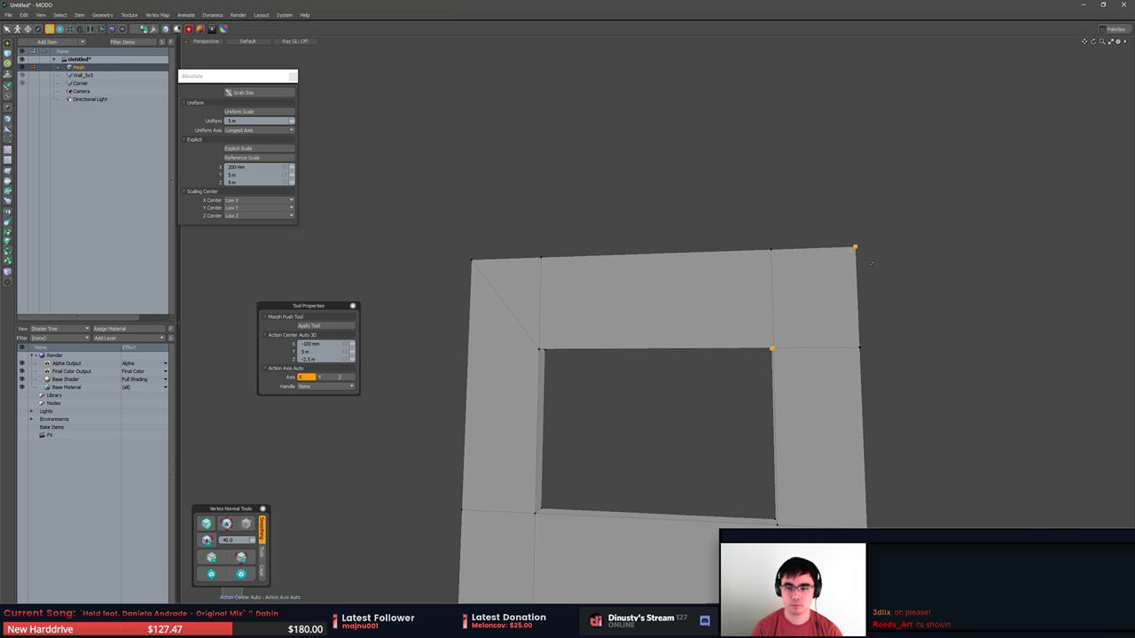
pyautogui.keyDown('alt'); pyautogui.keyDown('shift'); pyautogui.moveTo(870, 266); pyautogui.dragTo(849, 202); pyautogui.keyUp('shift'); pyautogui.keyUp('alt')
pyautogui.scroll(-3, 833, 302)
pyautogui.keyDown('alt'); pyautogui.moveTo(825, 327); pyautogui.dragTo(820, 346); pyautogui.keyUp('alt')
pyautogui.moveTo(750, 356)
pyautogui.keyDown('shift'); pyautogui.mouseDown(button='middle')
pyautogui.moveTo(780, 424)
pyautogui.moveTo(789, 390)
pyautogui.mouseUp(button='middle'); pyautogui.keyUp('shift')
pyautogui.keyDown('shift'); pyautogui.moveTo(805, 479); pyautogui.dragTo(858, 479, button='middle'); pyautogui.keyUp('shift')
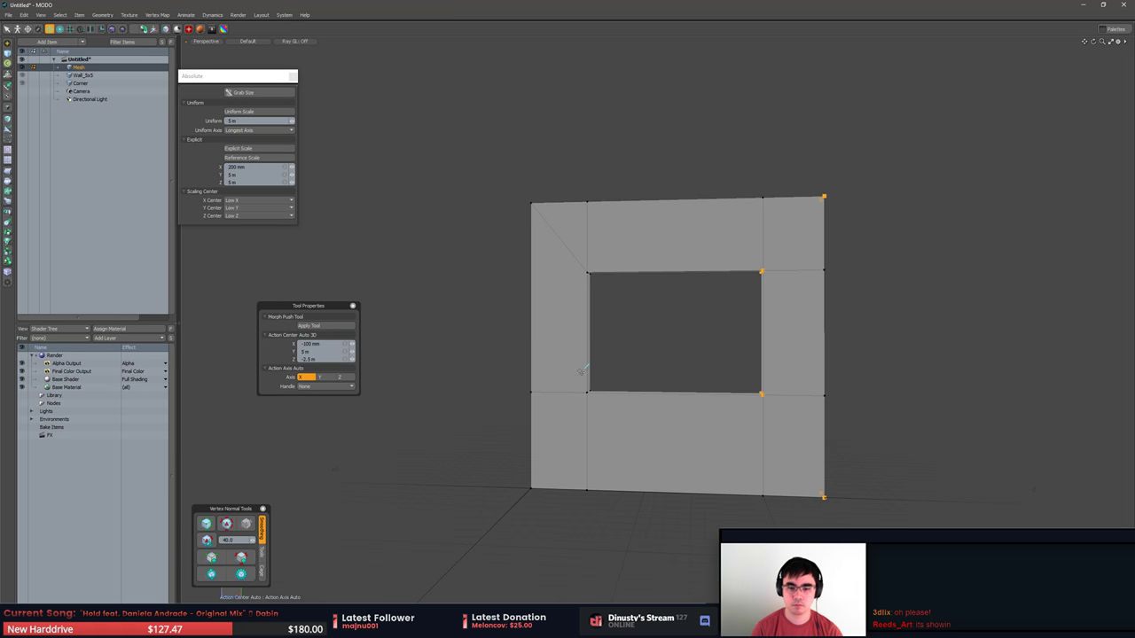
pyautogui.keyDown('shift'); pyautogui.moveTo(581, 371); pyautogui.dragTo(596, 381, button='middle'); pyautogui.keyUp('shift')
pyautogui.moveTo(523, 454)
pyautogui.keyDown('shift'); pyautogui.mouseDown(button='middle')
pyautogui.moveTo(539, 474)
pyautogui.moveTo(536, 459)
pyautogui.mouseUp(button='middle'); pyautogui.keyUp('shift')
pyautogui.hotkey('shift', 's')
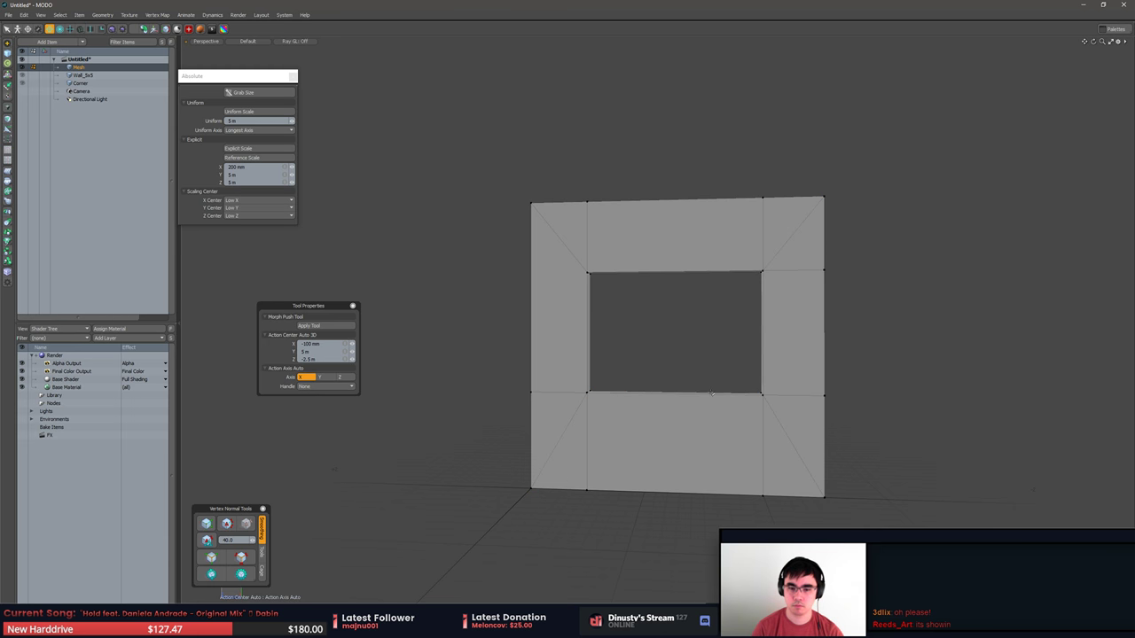
# Select the leftover horizontal and vertical edges at the lower-left, lower-right and upper-right window corners and remove them.
pyautogui.press('2')
pyautogui.moveTo(566, 364)
pyautogui.mouseDown(button='middle')
pyautogui.moveTo(564, 412)
pyautogui.moveTo(614, 443)
pyautogui.mouseUp(button='middle')
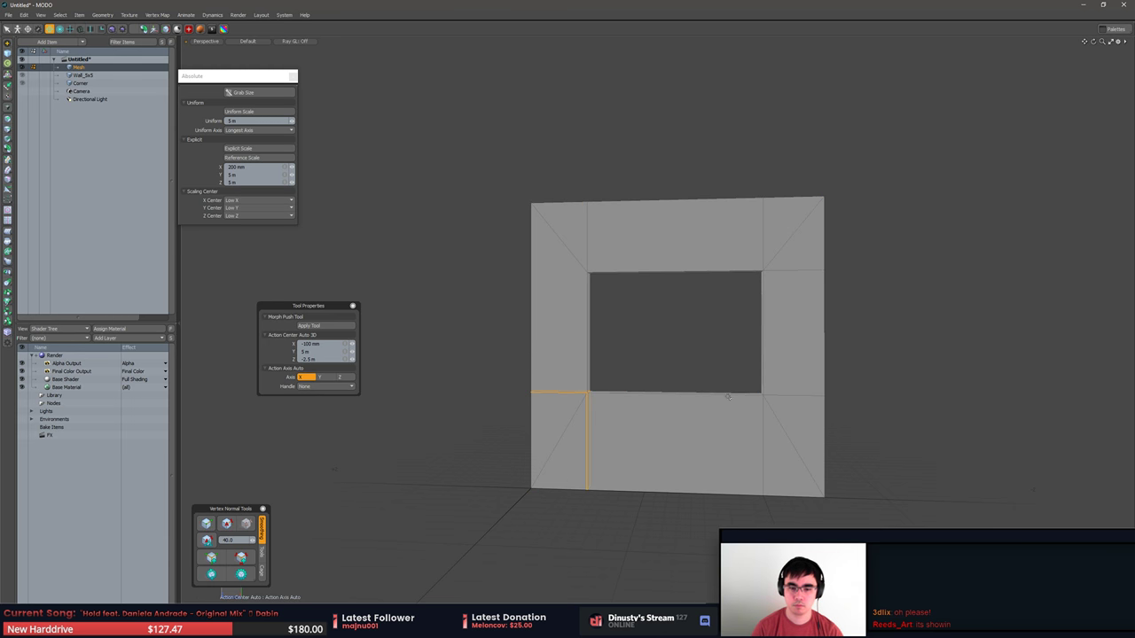
pyautogui.moveTo(735, 370)
pyautogui.keyDown('shift'); pyautogui.mouseDown(button='middle')
pyautogui.moveTo(783, 469)
pyautogui.moveTo(788, 352)
pyautogui.mouseUp(button='middle'); pyautogui.keyUp('shift')
pyautogui.moveTo(741, 182)
pyautogui.keyDown('shift'); pyautogui.mouseDown(button='middle')
pyautogui.moveTo(759, 297)
pyautogui.moveTo(786, 173)
pyautogui.mouseUp(button='middle'); pyautogui.keyUp('shift')
pyautogui.keyDown('alt'); pyautogui.keyDown('shift'); pyautogui.moveTo(789, 216); pyautogui.dragTo(798, 252); pyautogui.keyUp('shift'); pyautogui.keyUp('alt')
pyautogui.keyDown('shift'); pyautogui.moveTo(769, 289); pyautogui.dragTo(788, 325, button='middle'); pyautogui.keyUp('shift')
pyautogui.keyDown('shift'); pyautogui.moveTo(787, 326); pyautogui.dragTo(785, 321, button='right'); pyautogui.keyUp('shift')
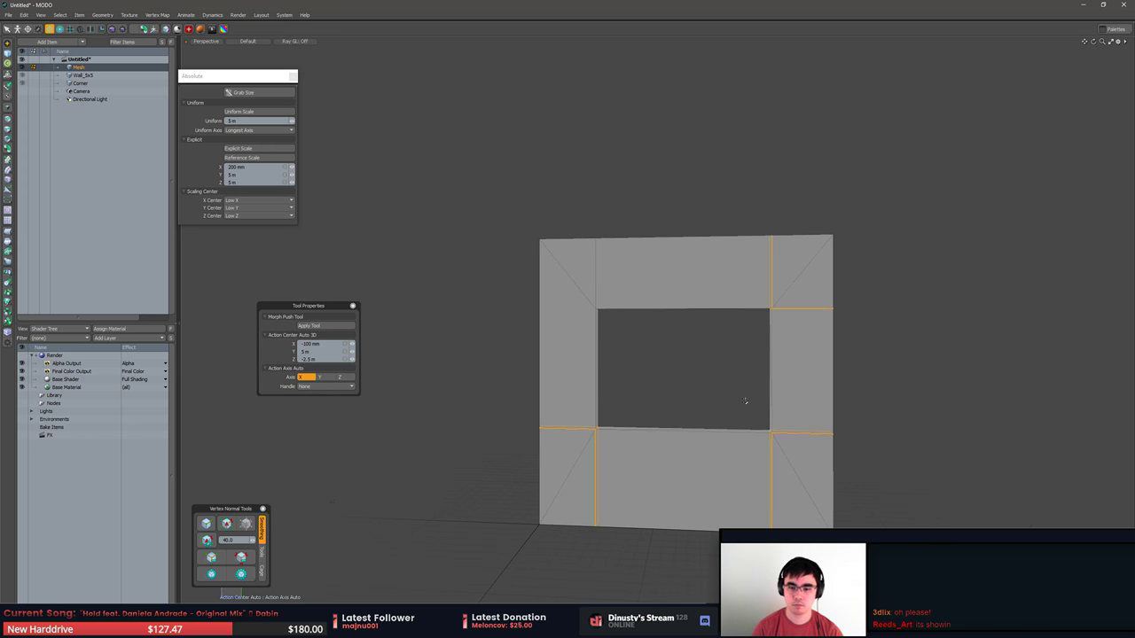
pyautogui.press('BackSpace')
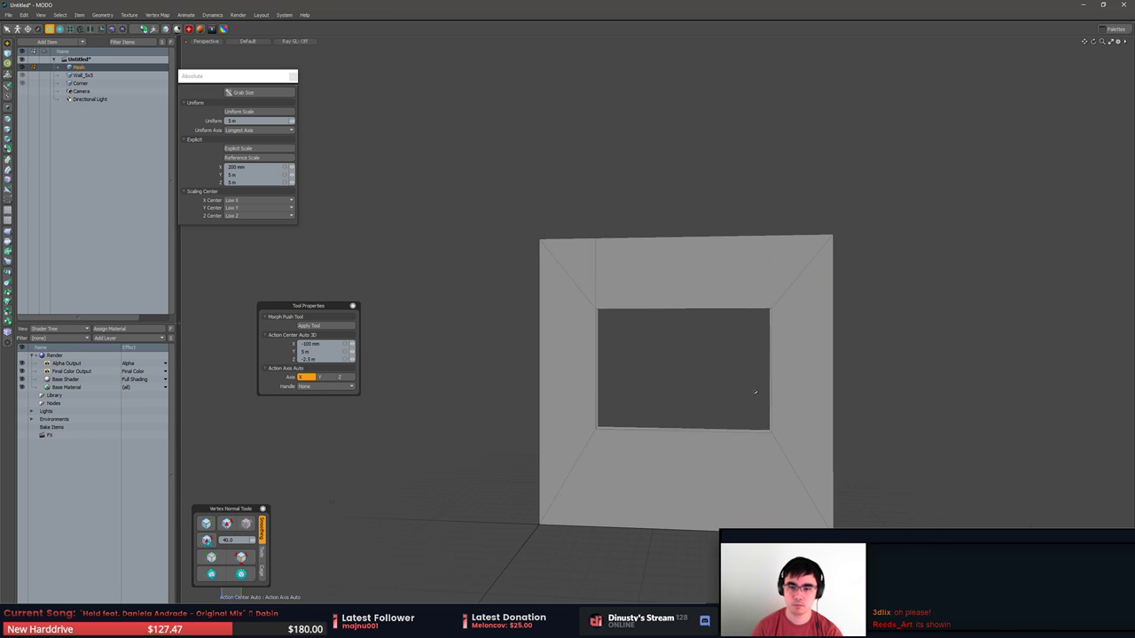
# Remove the leftover vertical edge above the window's upper-left corner and return to item selection.
pyautogui.keyDown('alt'); pyautogui.keyDown('shift'); pyautogui.moveTo(756, 315); pyautogui.dragTo(750, 336); pyautogui.keyUp('shift'); pyautogui.keyUp('alt')
pyautogui.moveTo(564, 199)
pyautogui.mouseDown(button='right')
pyautogui.moveTo(562, 289)
pyautogui.moveTo(607, 343)
pyautogui.mouseUp(button='right')
pyautogui.click(625, 293)
pyautogui.keyDown('alt'); pyautogui.moveTo(625, 293); pyautogui.dragTo(789, 455); pyautogui.keyUp('alt')
pyautogui.keyDown('alt'); pyautogui.moveTo(789, 455); pyautogui.dragTo(914, 412); pyautogui.keyUp('alt')
pyautogui.press('5')
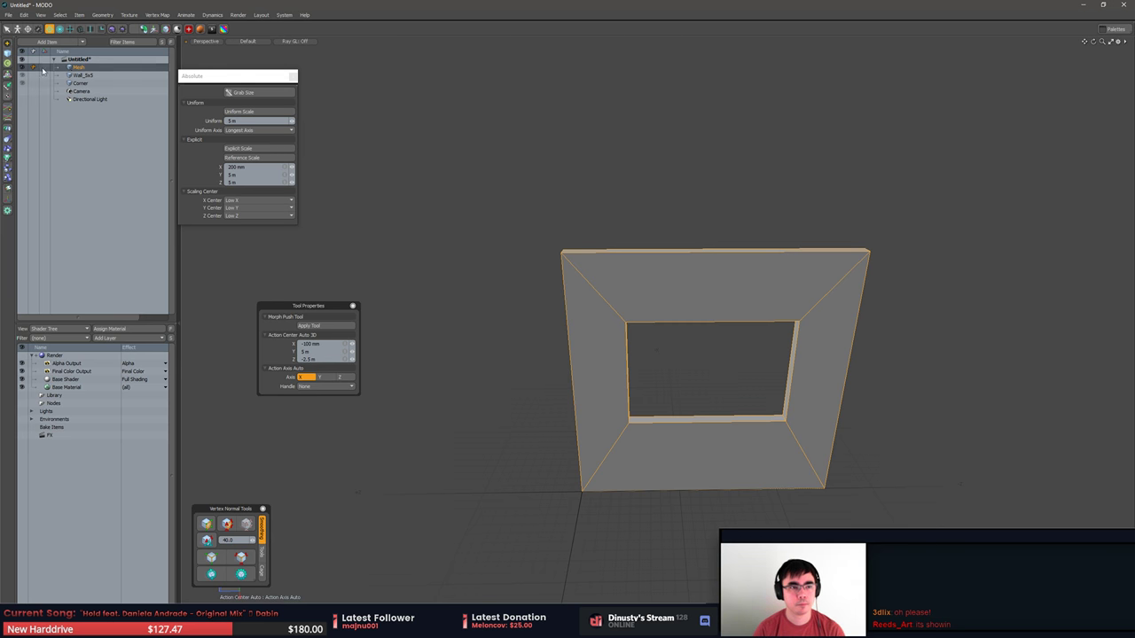
# Deselect the window wall and unhide all meshes in the scene.
pyautogui.click(659, 159)
pyautogui.press('u')
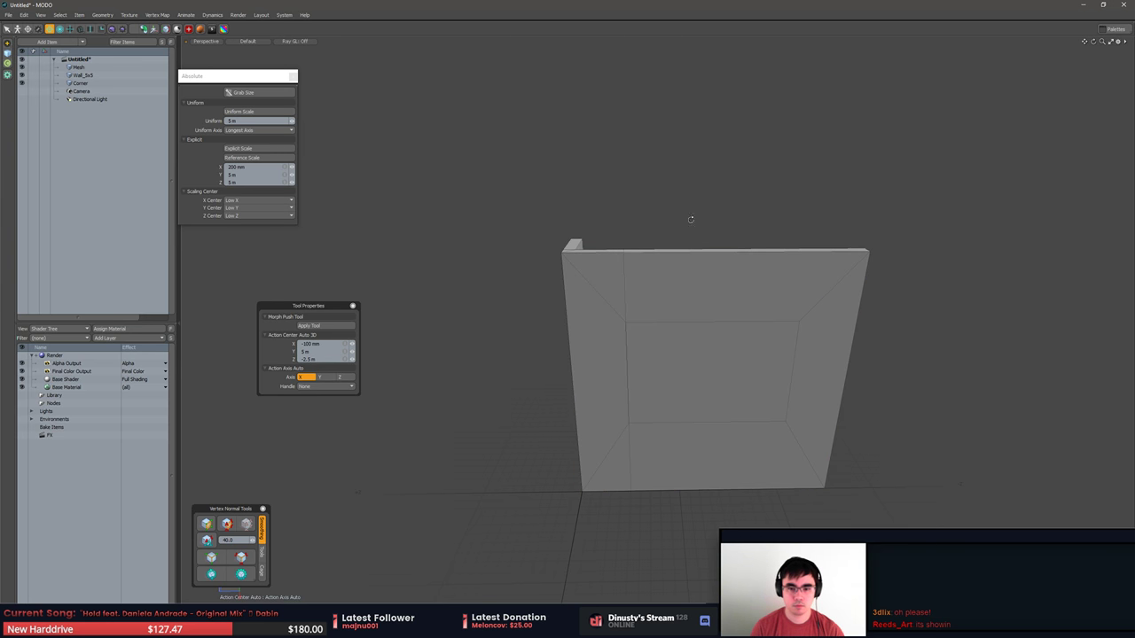
pyautogui.keyDown('alt'); pyautogui.moveTo(690, 218); pyautogui.dragTo(706, 238); pyautogui.keyUp('alt')
# Select all polygons of Wall_5x5 and move them with geometry snapping against the far end of the window wall.
pyautogui.click(698, 383)
pyautogui.keyDown('alt'); pyautogui.moveTo(697, 383); pyautogui.dragTo(703, 328); pyautogui.keyUp('alt')
pyautogui.press('3')
pyautogui.doubleClick(616, 277)
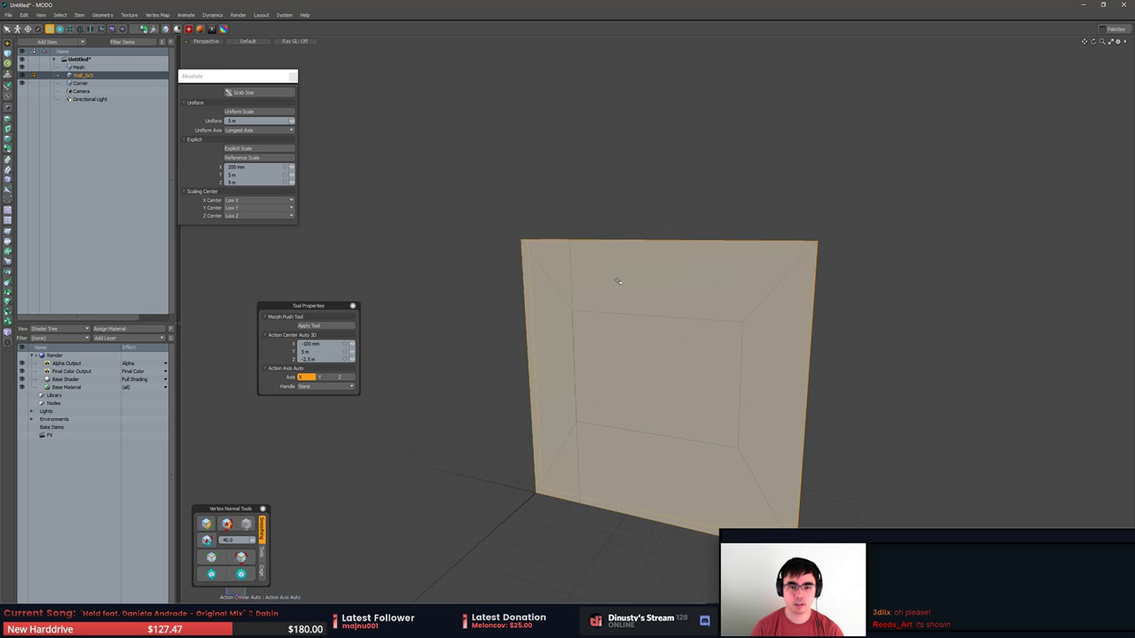
pyautogui.keyDown('alt'); pyautogui.moveTo(885, 332); pyautogui.dragTo(751, 283); pyautogui.keyUp('alt')
pyautogui.press('w')
pyautogui.press('x')
pyautogui.click(431, 224)
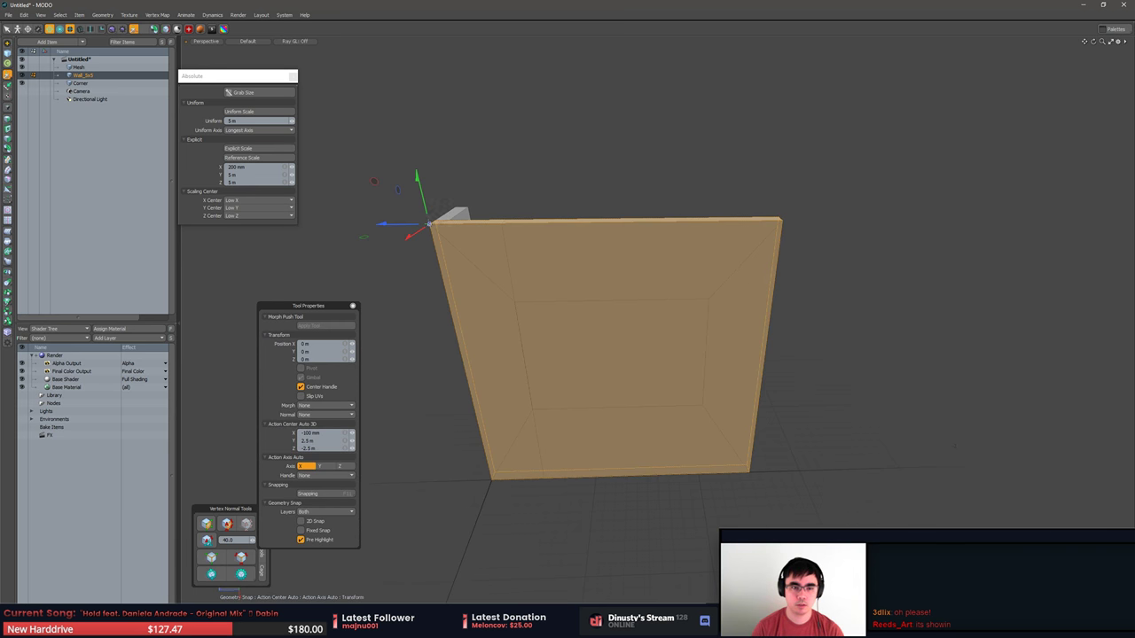
pyautogui.moveTo(431, 224); pyautogui.dragTo(672, 287)
pyautogui.press('q')
pyautogui.press('x')
# Select the Corner mesh's polygons, rotate them about Y and snap them -200 mm along X against the window wall's near end.
pyautogui.press('5')
pyautogui.scroll(-3, 673, 286)
pyautogui.click(592, 272)
pyautogui.press('3')
pyautogui.doubleClick(599, 277)
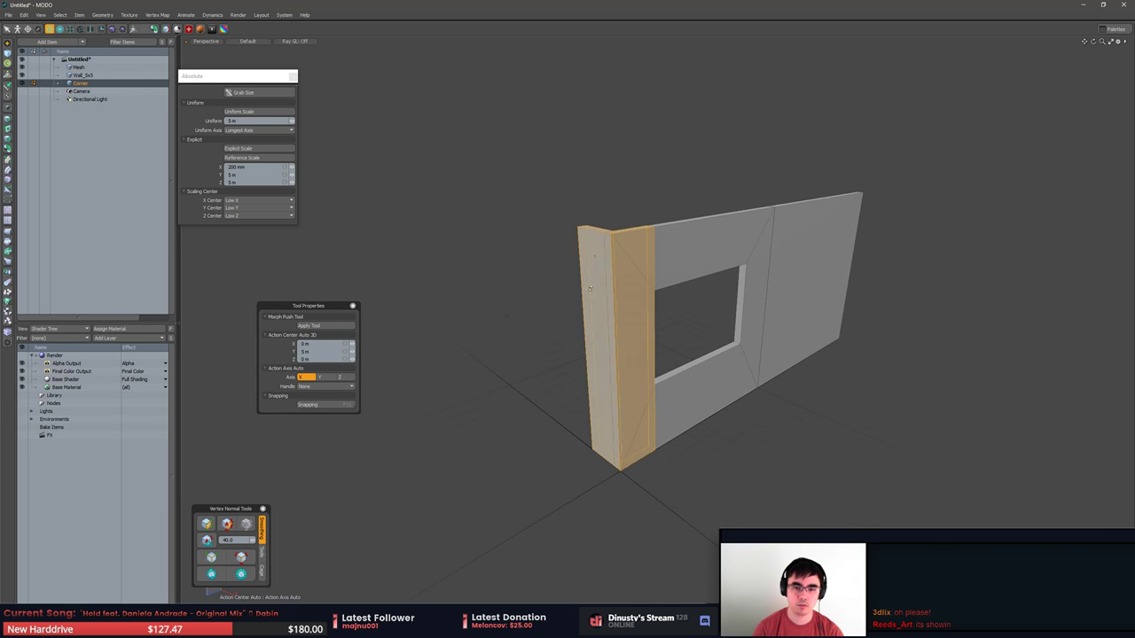
pyautogui.keyDown('alt'); pyautogui.moveTo(599, 277); pyautogui.dragTo(648, 333); pyautogui.keyUp('alt')
pyautogui.press('e')
pyautogui.press('x')
pyautogui.moveTo(652, 428); pyautogui.dragTo(638, 303)
pyautogui.press('w')
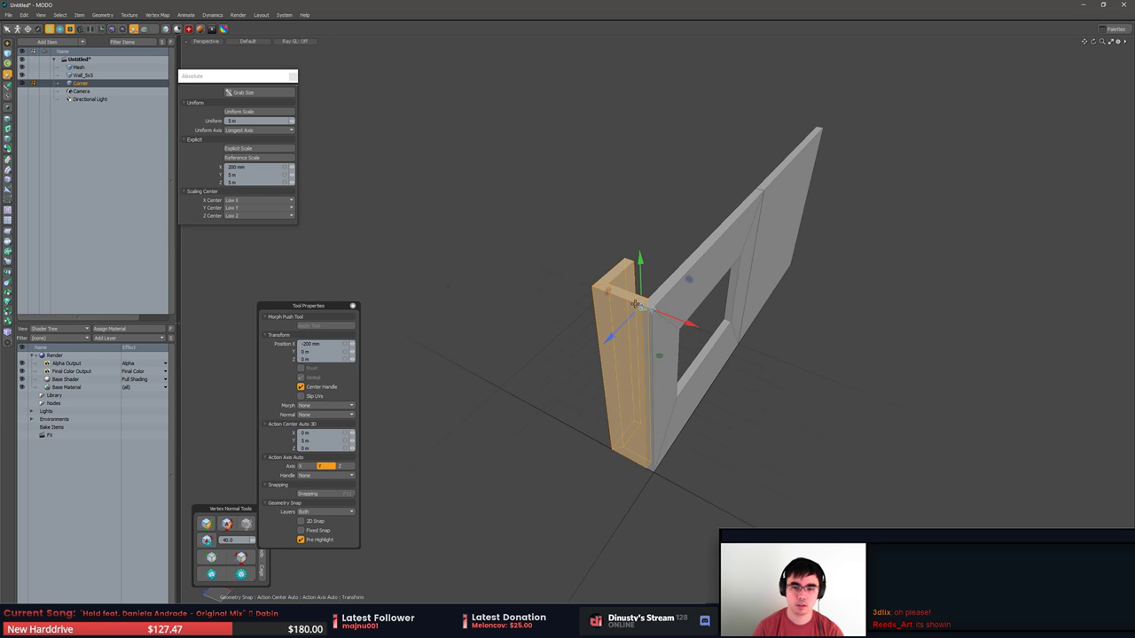
pyautogui.press('q')
pyautogui.press('x')
# Select the Corner mesh's polygons again and try moving them along X away from the window wall.
pyautogui.press('5')
pyautogui.keyDown('alt'); pyautogui.moveTo(773, 337); pyautogui.dragTo(768, 335); pyautogui.keyUp('alt')
pyautogui.press('3')
pyautogui.doubleClick(678, 331)
pyautogui.press('w')
pyautogui.press('x')
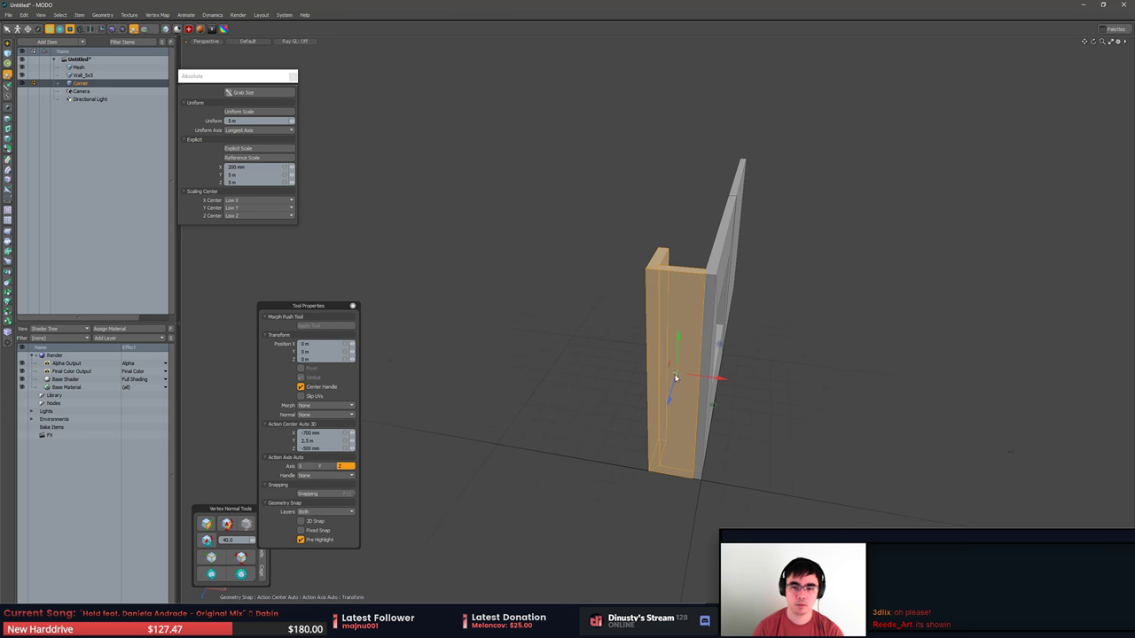
pyautogui.moveTo(714, 379); pyautogui.dragTo(564, 358)
# Undo the last move of the Corner mesh and the selection changes made before it.
pyautogui.hotkey('ctrl', 'z')
pyautogui.hotkey('ctrl', 'z')
pyautogui.hotkey('ctrl', 'z')
pyautogui.hotkey('ctrl', 'z')
pyautogui.hotkey('ctrl', 'z')
pyautogui.hotkey('ctrl', 'z')
pyautogui.hotkey('ctrl', 'z')
pyautogui.hotkey('ctrl', 'z')
pyautogui.hotkey('ctrl', 'z')
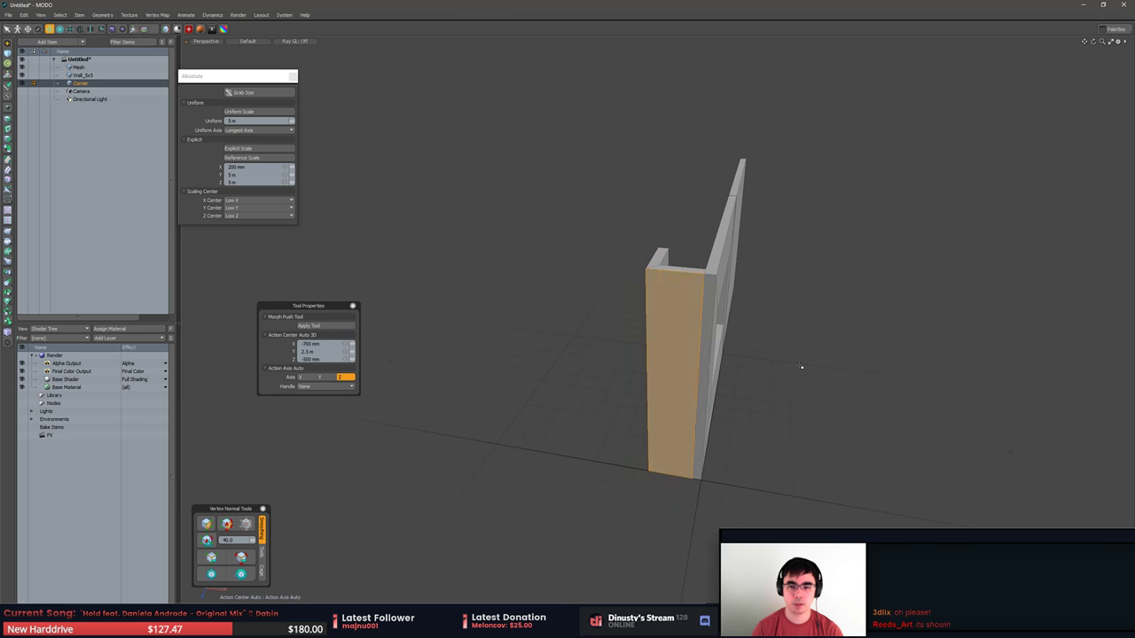
# Undo the Corner mesh's rotation and snapping and the Wall_5x5 move, and return to item selection.
pyautogui.hotkey('ctrl', 'z')
pyautogui.hotkey('ctrl', 'z')
pyautogui.hotkey('ctrl', 'z')
pyautogui.hotkey('ctrl', 'z')
pyautogui.hotkey('ctrl', 'z')
pyautogui.hotkey('ctrl', 'z')
pyautogui.hotkey('ctrl', 'z')
pyautogui.hotkey('ctrl', 'z')
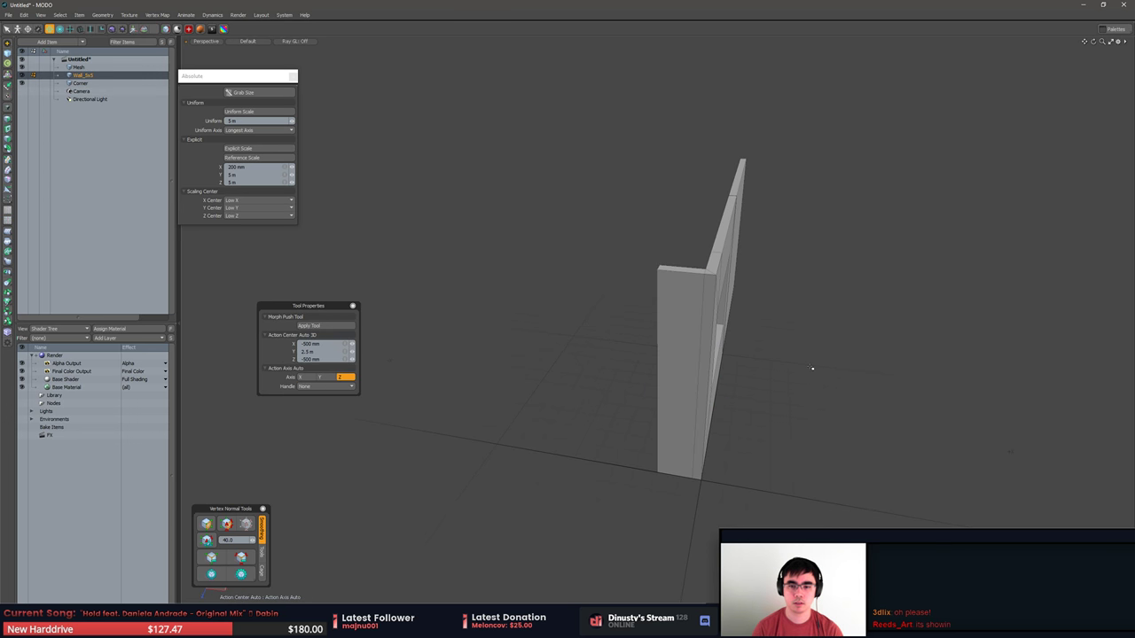
pyautogui.keyDown('alt'); pyautogui.moveTo(808, 366); pyautogui.dragTo(719, 334); pyautogui.keyUp('alt')
pyautogui.press('space')
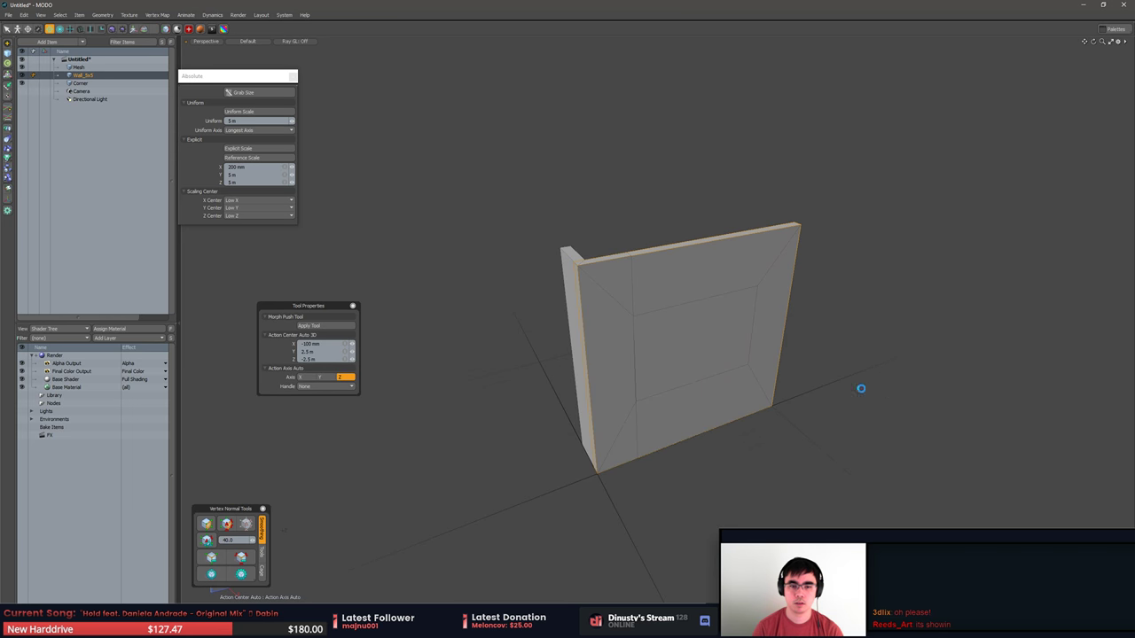
# Start saving the scene and browse to the Streaming Stuff folder.
pyautogui.hotkey('ctrl', 's')
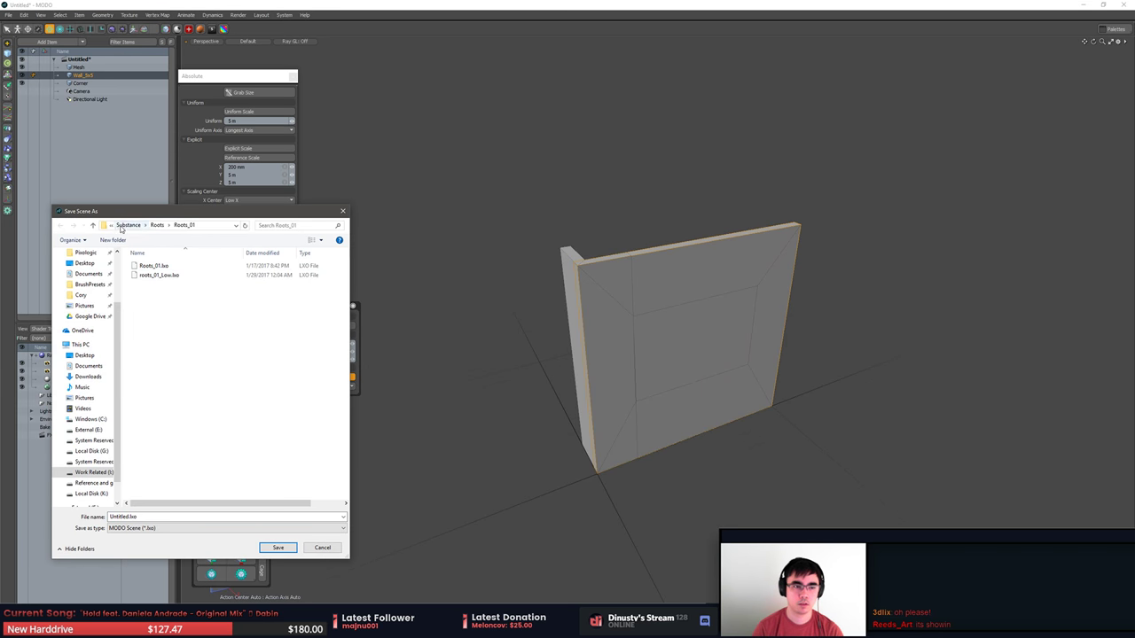
pyautogui.scroll(3, 113, 271)
pyautogui.click(92, 272)
pyautogui.rightClick(168, 411)
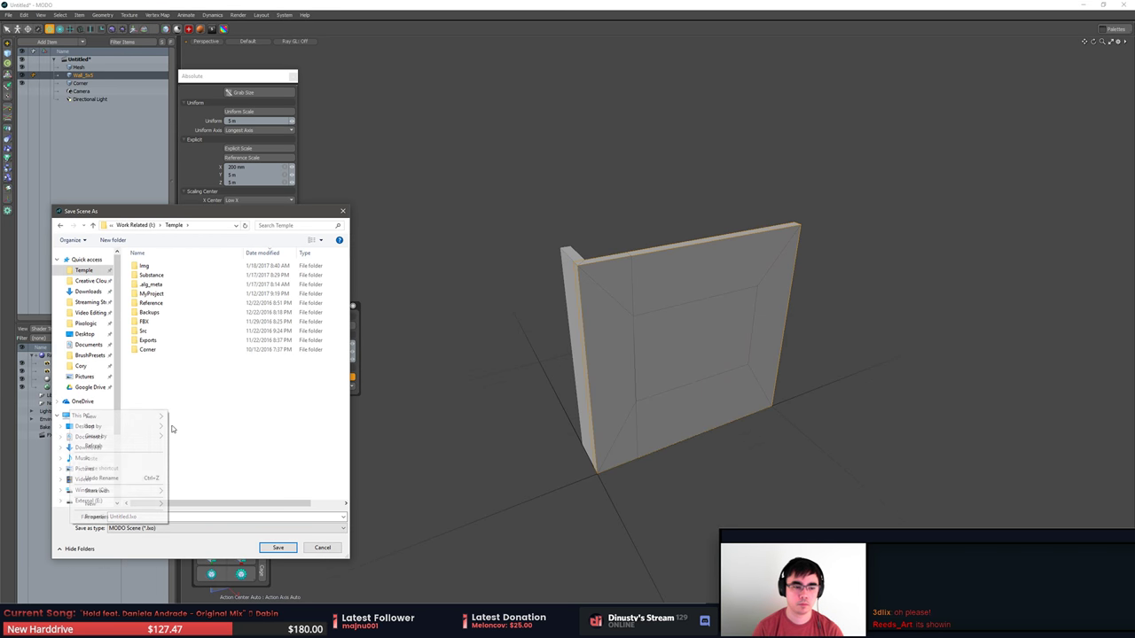
pyautogui.press('Escape')
pyautogui.click(91, 302)
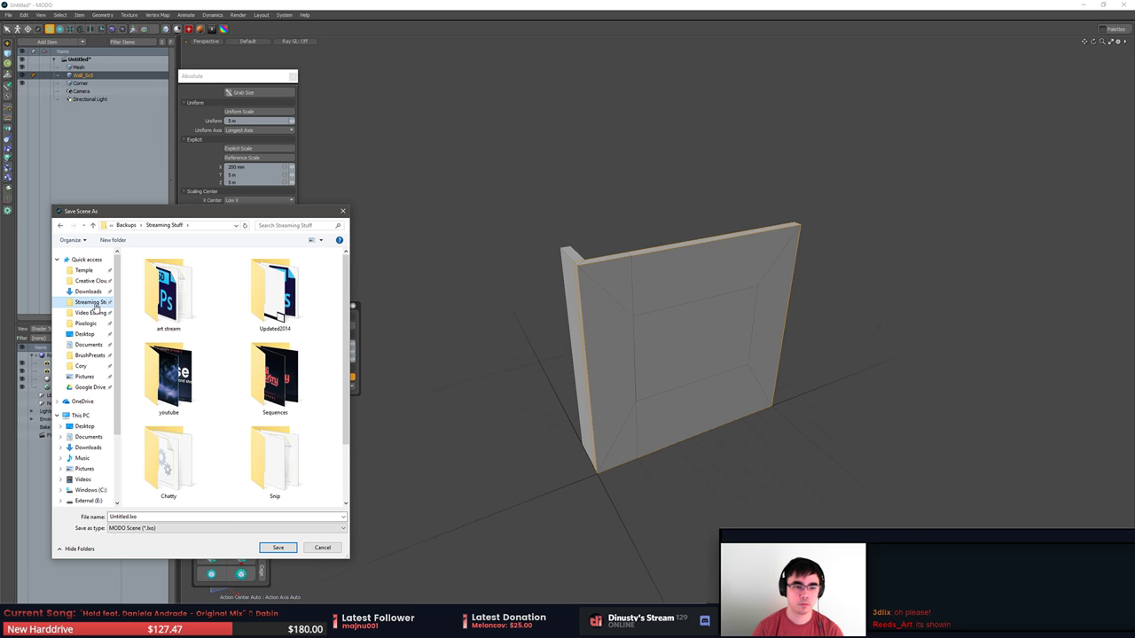
# Create a new folder named stuff inside Streaming Stuff and open it.
pyautogui.rightClick(324, 379)
pyautogui.moveTo(285, 474)
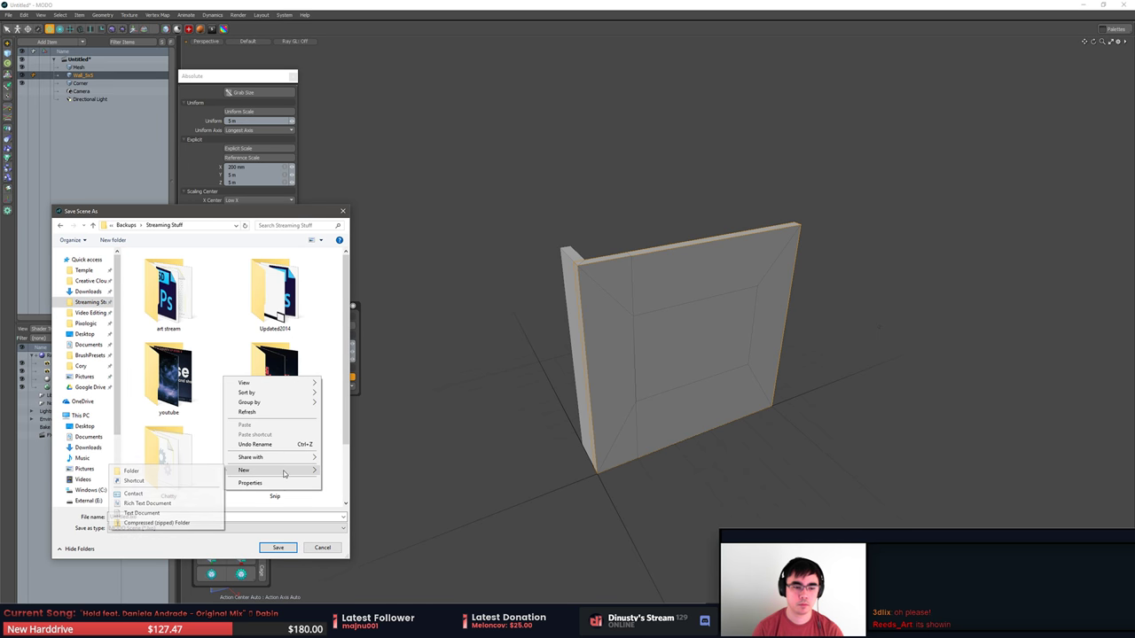
pyautogui.click(131, 470)
pyautogui.write('ing S')
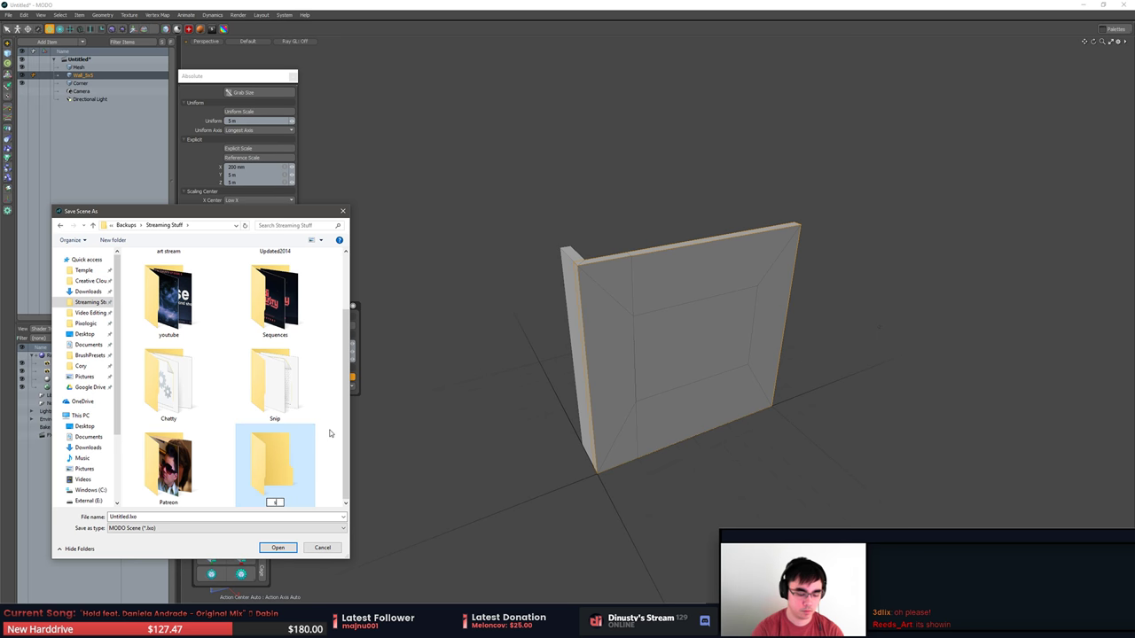
pyautogui.write('tuff')
pyautogui.press('Return')
pyautogui.press('Return')
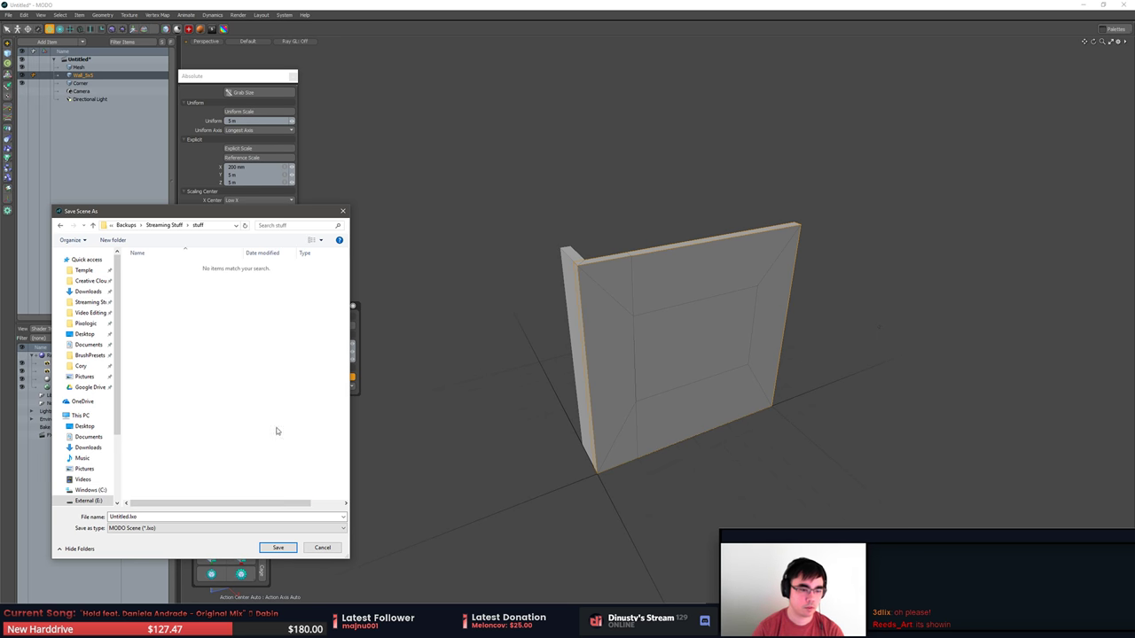
# Go back to Streaming Stuff and rename the stuff folder as Stream_examples.
pyautogui.click(169, 527)
pyautogui.click(171, 520)
pyautogui.click(175, 517)
pyautogui.click(219, 470)
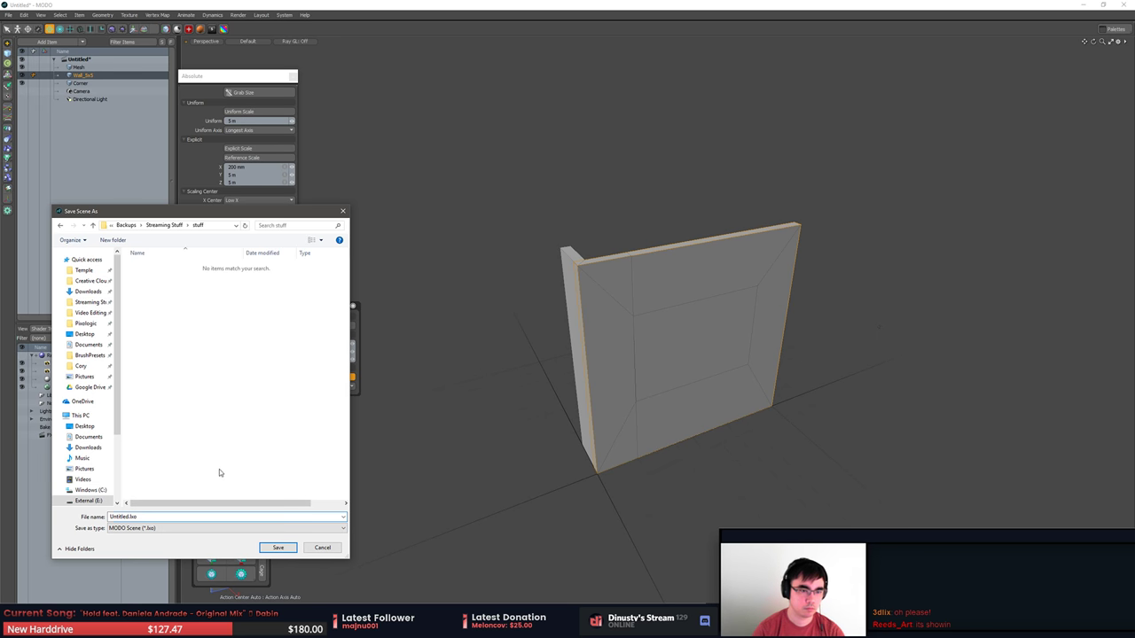
pyautogui.press('BackSpace')
pyautogui.click(273, 485)
pyautogui.scroll(-1, 273, 484)
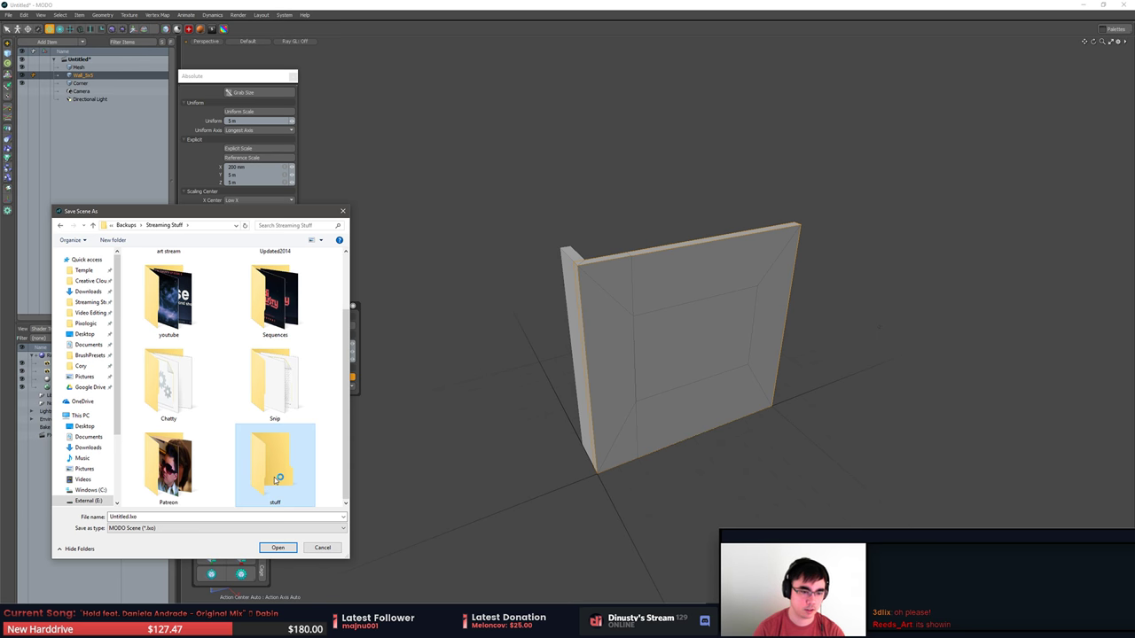
pyautogui.click(277, 503)
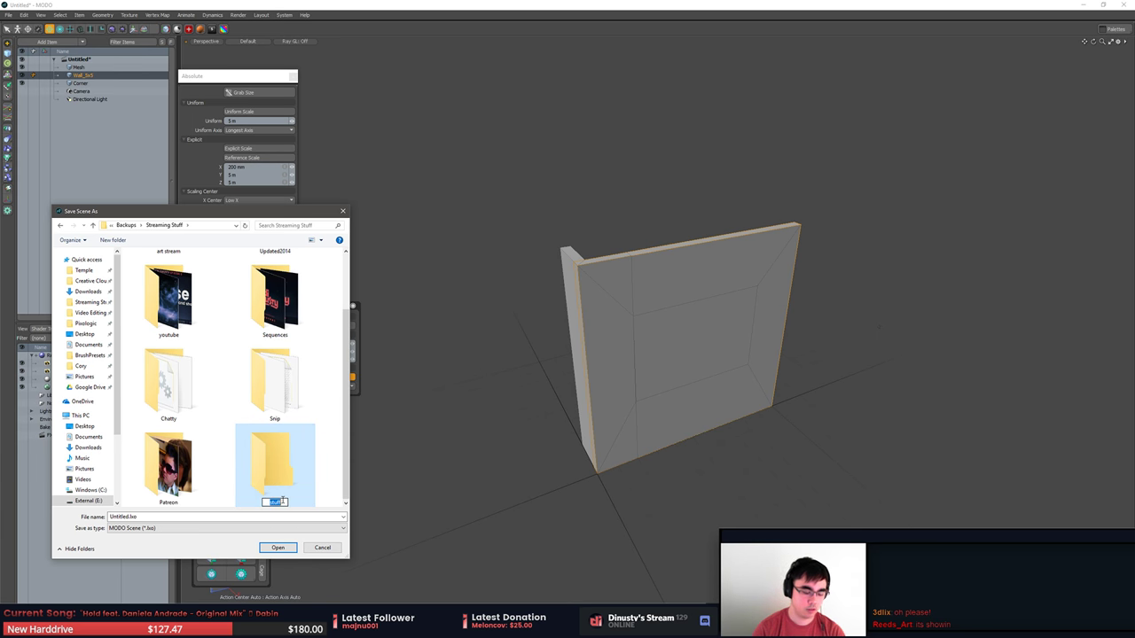
pyautogui.write('Stream_examples')
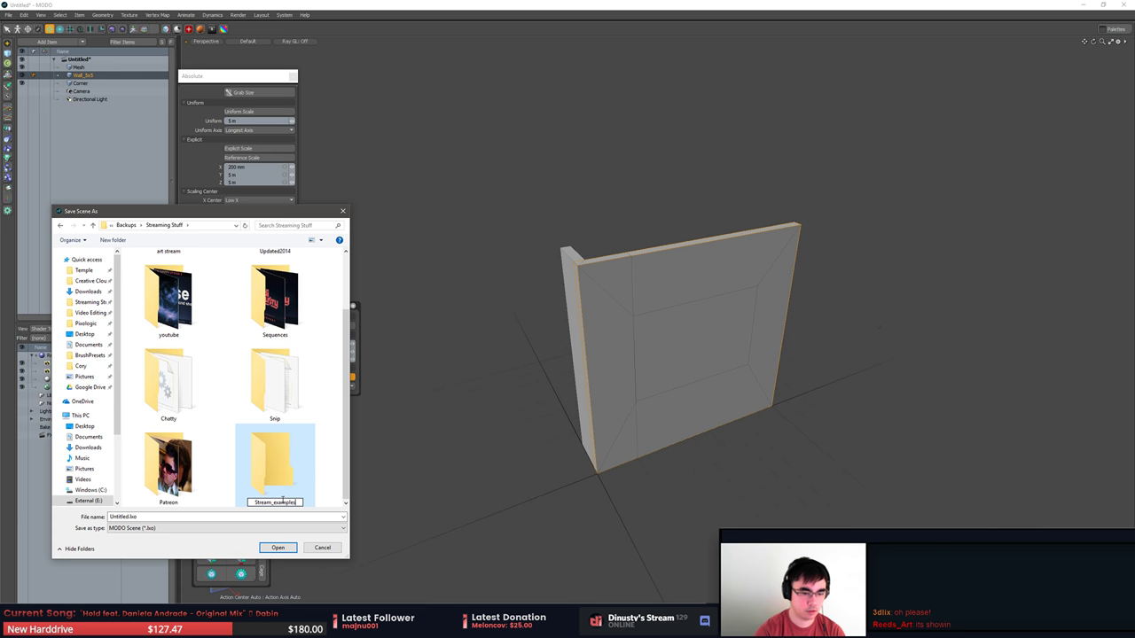
pyautogui.press('Return')
# Open the Stream_examples folder and save the scene there as modular_Building in MODO Scene format.
pyautogui.doubleClick(275, 470)
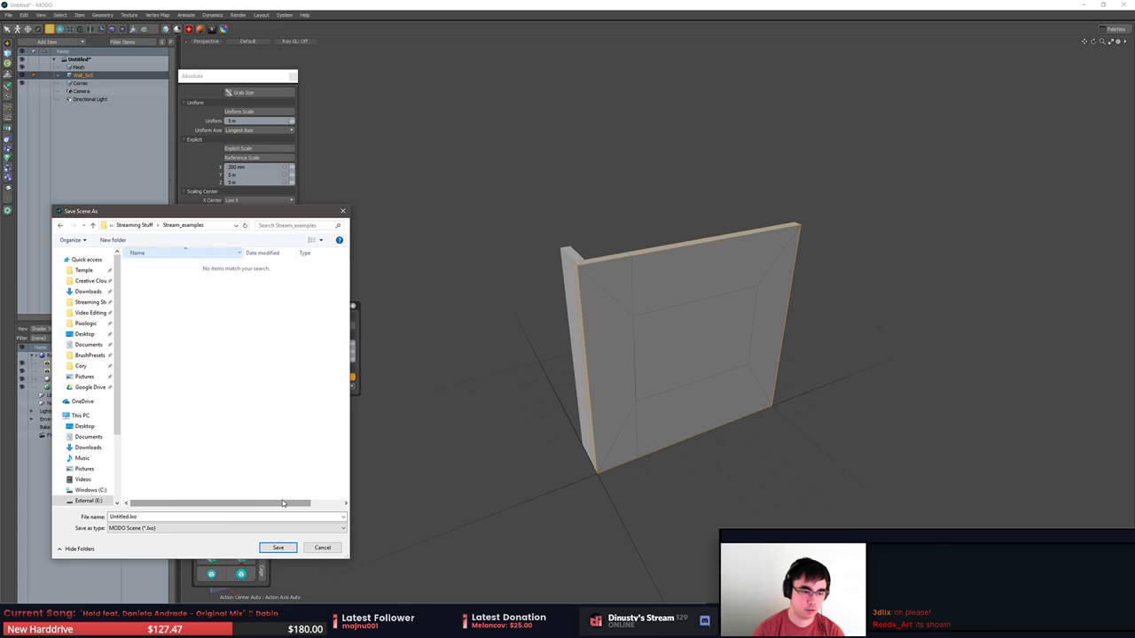
pyautogui.write('modular_Building')
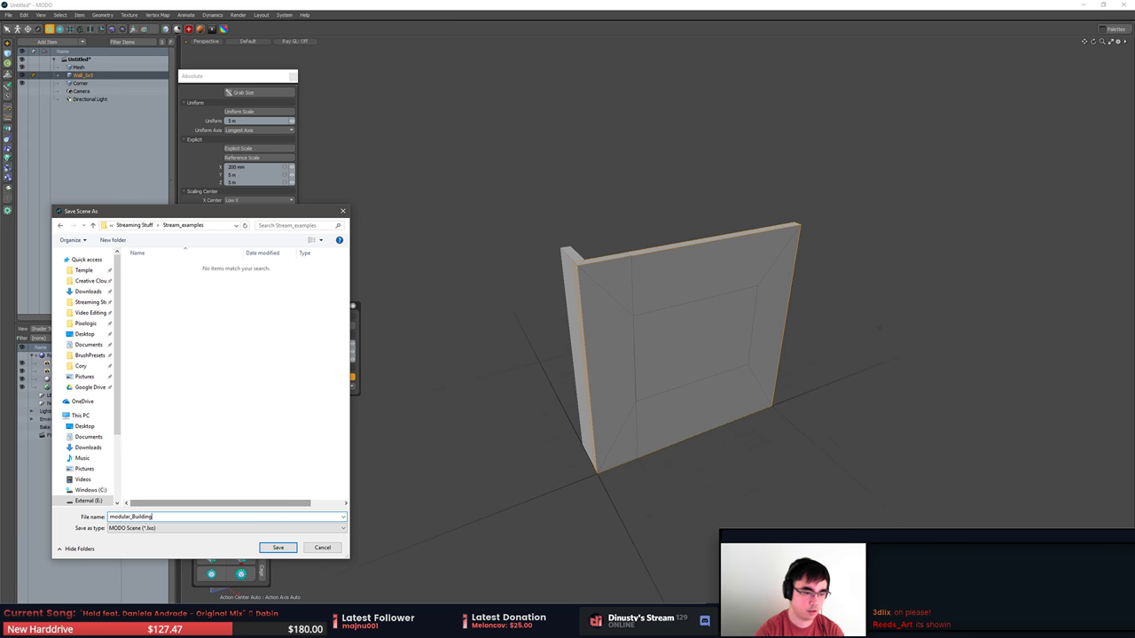
pyautogui.press('Return')
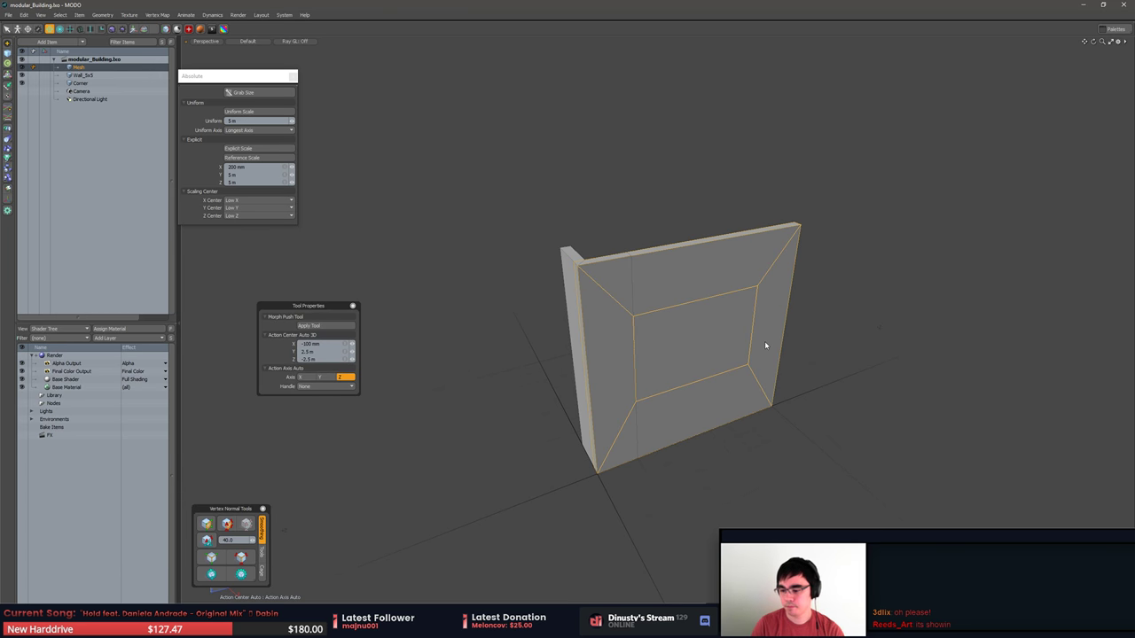
# Select all polygons of Wall_5x5 and snap the panel with geometry snapping against the far end of the window wall.
pyautogui.moveTo(858, 332)
pyautogui.keyDown('alt'); pyautogui.mouseDown()
pyautogui.moveTo(831, 332)
pyautogui.moveTo(883, 317)
pyautogui.moveTo(783, 355)
pyautogui.moveTo(831, 370)
pyautogui.mouseUp(); pyautogui.keyUp('alt')
pyautogui.click(884, 316)
pyautogui.click(669, 316)
pyautogui.click(915, 328)
pyautogui.click(671, 340)
pyautogui.press('3')
pyautogui.moveTo(546, 189)
pyautogui.mouseDown(button='right')
pyautogui.moveTo(552, 524)
pyautogui.moveTo(745, 426)
pyautogui.mouseUp(button='right')
pyautogui.press('w')
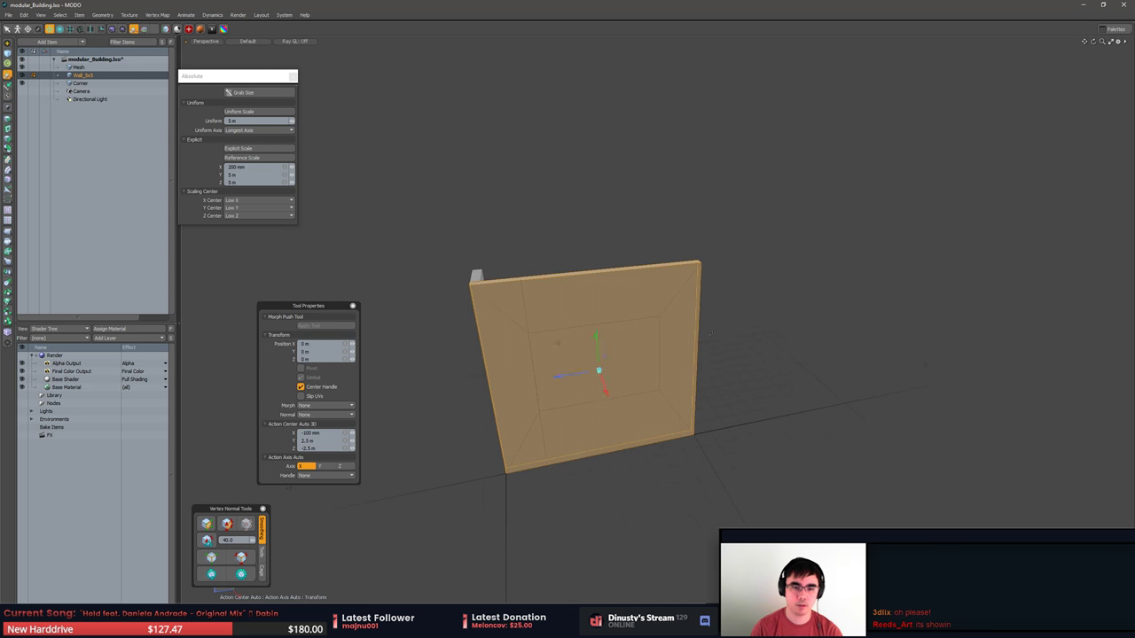
pyautogui.click(845, 302)
pyautogui.click(467, 282)
pyautogui.press('x')
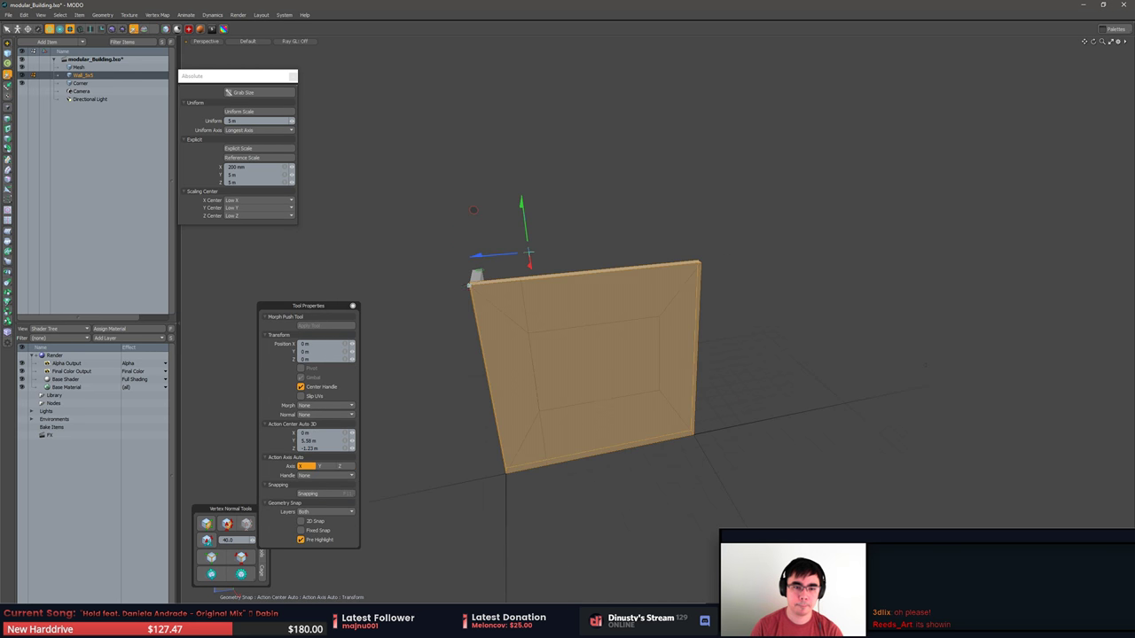
pyautogui.moveTo(468, 280); pyautogui.dragTo(696, 268)
pyautogui.press('q')
pyautogui.click(643, 228)
pyautogui.keyDown('alt'); pyautogui.moveTo(643, 228); pyautogui.dragTo(772, 237); pyautogui.keyUp('alt')
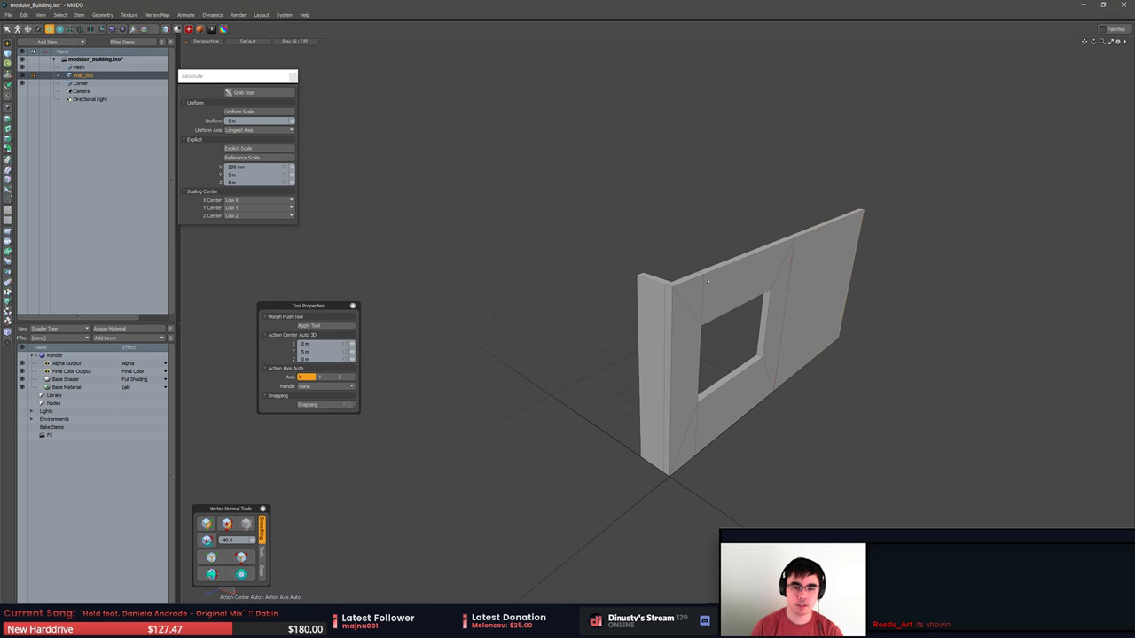
# Select the Corner mesh's polygons and move the piece away from the window wall to stand on its own.
pyautogui.press('5')
pyautogui.click(644, 292)
pyautogui.press('3')
pyautogui.doubleClick(654, 293)
pyautogui.press('w')
pyautogui.press('x')
pyautogui.keyDown('alt'); pyautogui.moveTo(654, 294); pyautogui.dragTo(473, 241); pyautogui.keyUp('alt')
pyautogui.press('q')
pyautogui.click(818, 228)
pyautogui.keyDown('alt'); pyautogui.moveTo(818, 228); pyautogui.dragTo(697, 208); pyautogui.keyUp('alt')
# Duplicate the Wall_5x5 panel's polygons and snap the copy 10 m along Z against the near end of the window wall.
pyautogui.press('5')
pyautogui.click(903, 266)
pyautogui.press('3')
pyautogui.click(850, 282)
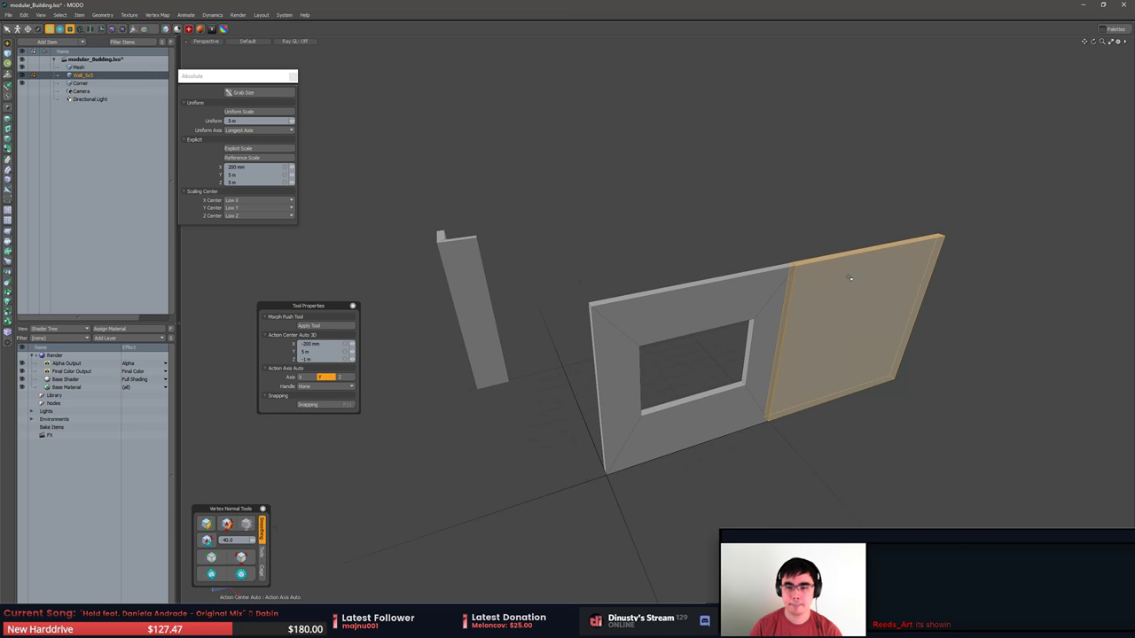
pyautogui.press('w')
pyautogui.moveTo(938, 236); pyautogui.dragTo(625, 310)
pyautogui.scroll(-3, 532, 303)
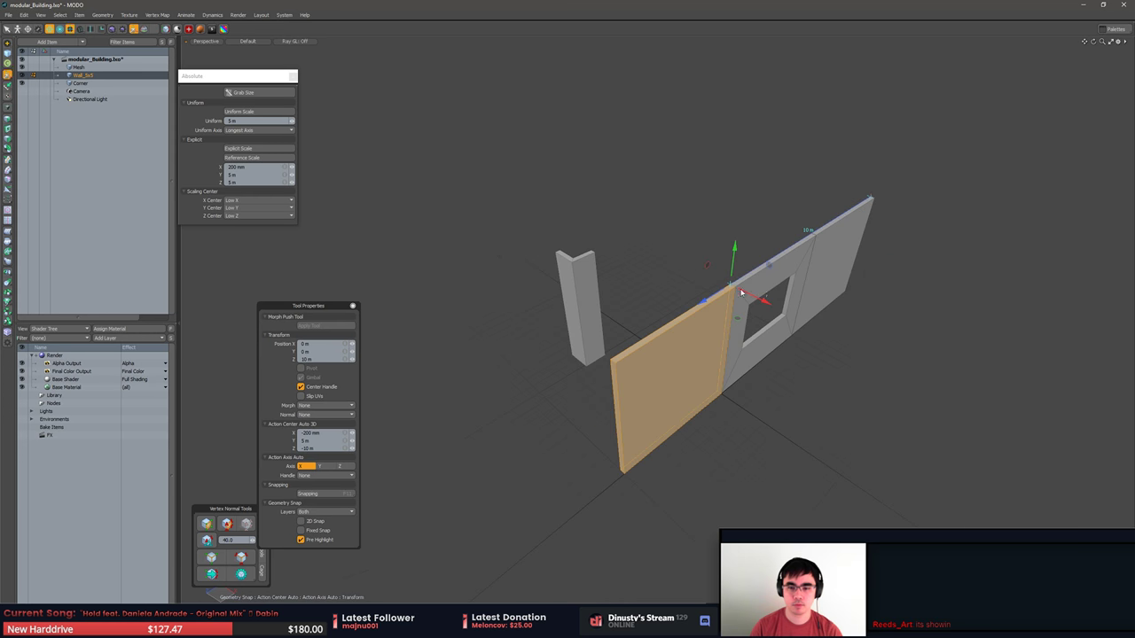
pyautogui.press('q')
# Duplicate the selected wall panel again and snap the new copy end to end with it, extending the near side of the row.
pyautogui.press('w')
pyautogui.moveTo(731, 284); pyautogui.dragTo(611, 355)
pyautogui.press('q')
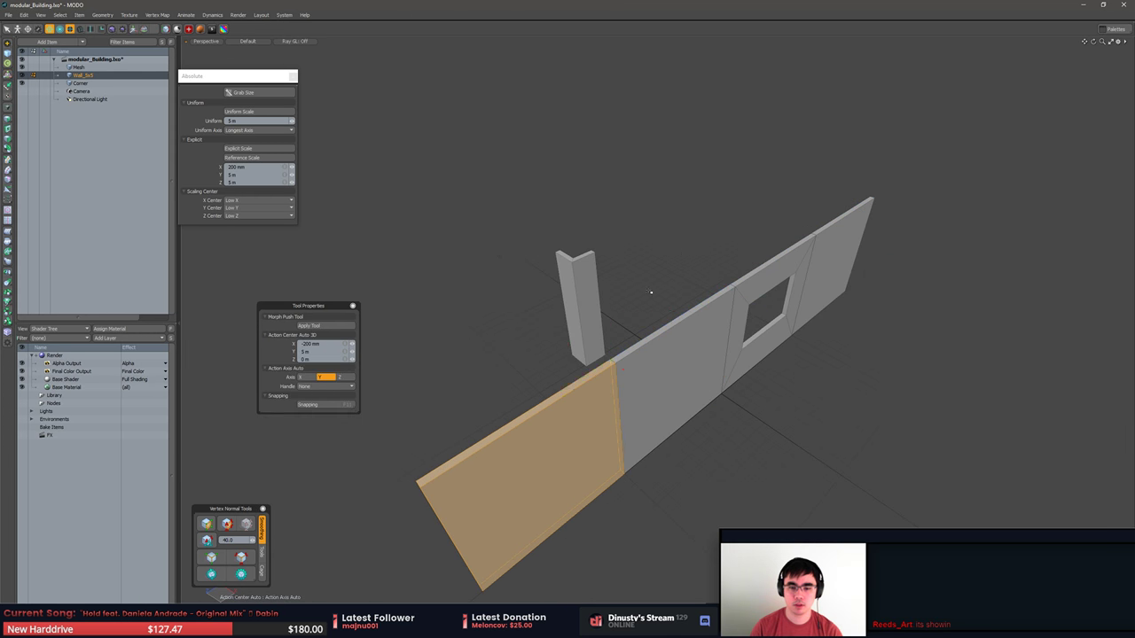
# Delete the solid wall panel standing between the end panel and the window panel.
pyautogui.click(651, 292)
pyautogui.keyDown('alt'); pyautogui.moveTo(651, 292); pyautogui.dragTo(589, 257); pyautogui.keyUp('alt')
pyautogui.doubleClick(681, 316)
pyautogui.press('Delete')
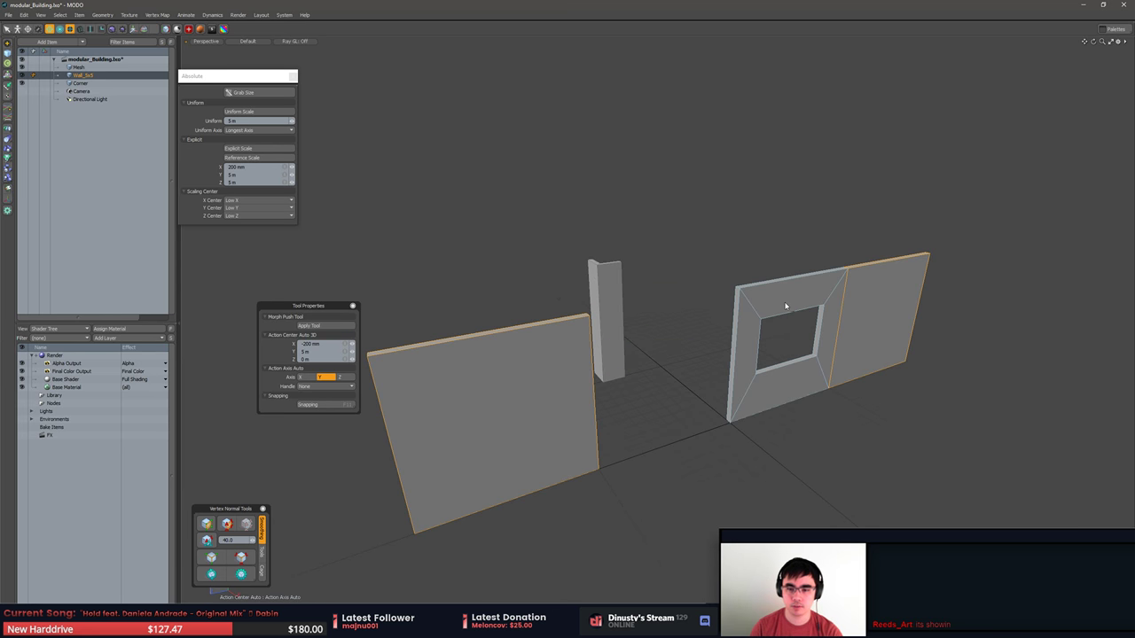
# Duplicate the window wall panel and snap the copy into the gap beside the solid end panel.
pyautogui.click(807, 290)
pyautogui.keyDown('alt'); pyautogui.moveTo(817, 285); pyautogui.dragTo(781, 343); pyautogui.keyUp('alt')
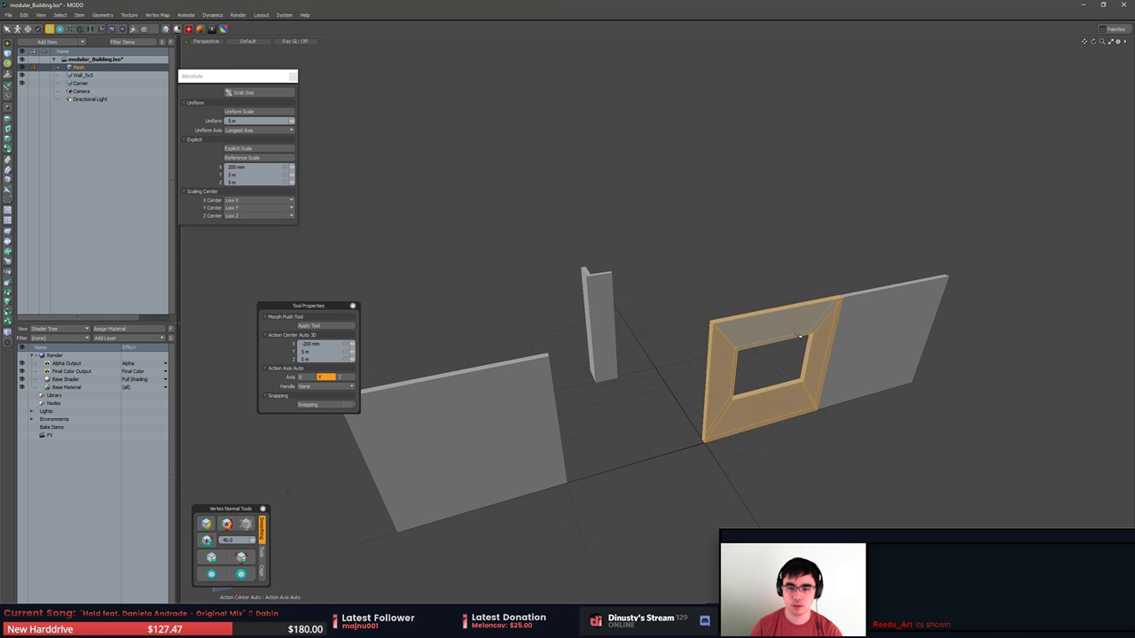
pyautogui.press('w')
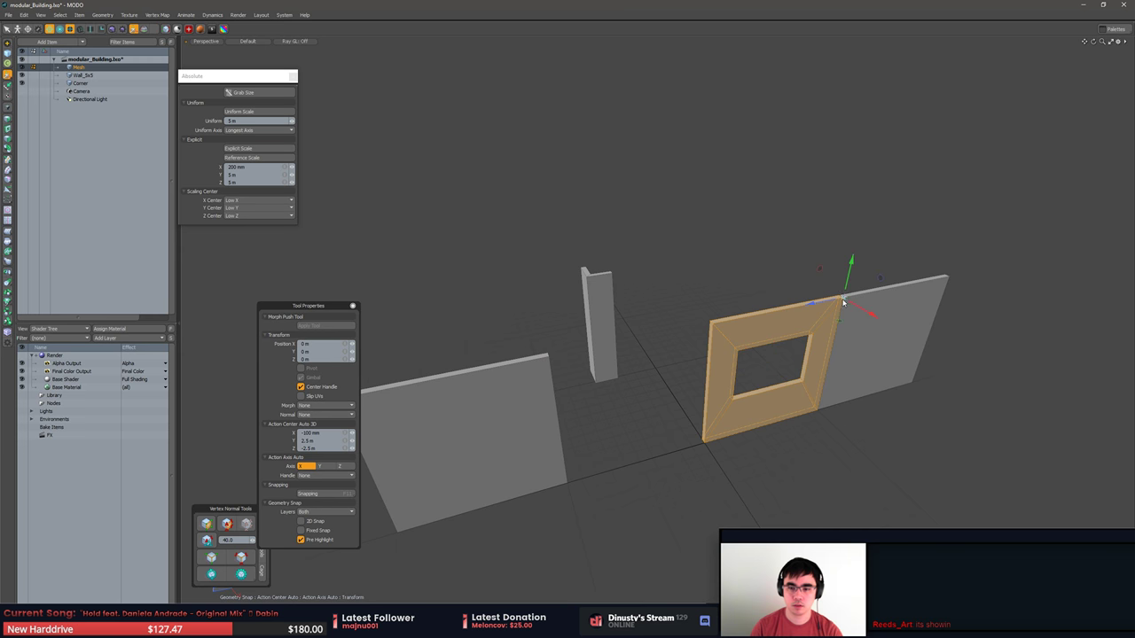
pyautogui.moveTo(843, 302); pyautogui.dragTo(381, 460)
pyautogui.press('space')
# Duplicate the standing corner piece and move the copy close to the free end of the wall row.
pyautogui.click(695, 299)
pyautogui.click(662, 273)
pyautogui.press('w')
pyautogui.hotkey('ctrl', 'c')
pyautogui.hotkey('ctrl', 'v')
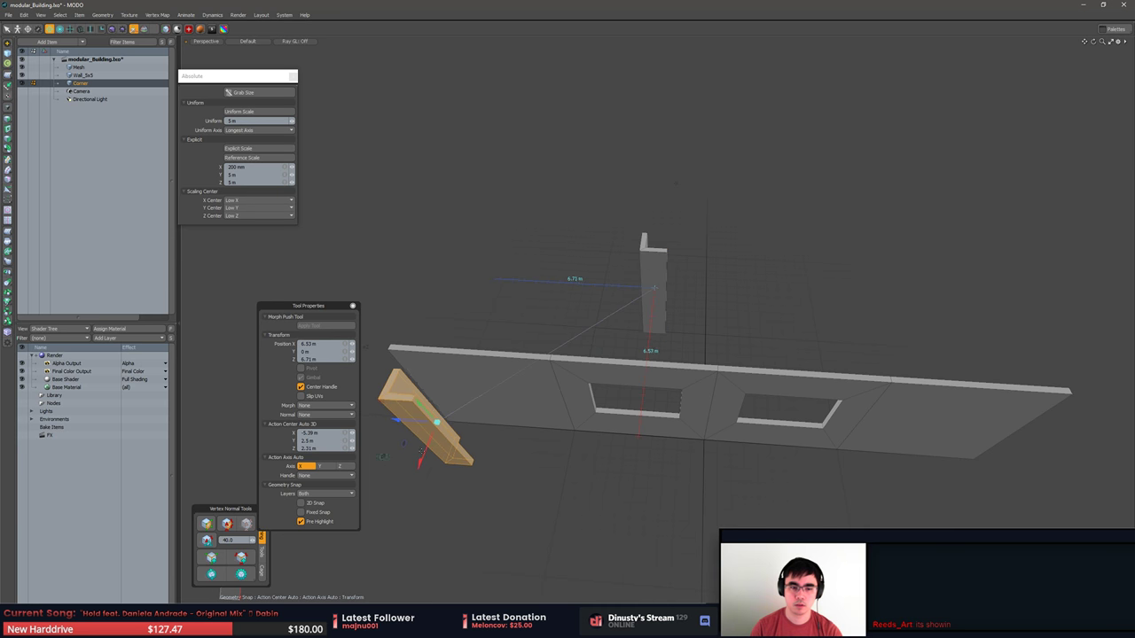
# Rotate the corner copy to face the wall row and snap it flush onto the row's end.
pyautogui.hotkey('shift', 'a')
pyautogui.scroll(-3, 564, 445)
pyautogui.press('e')
pyautogui.keyDown('alt'); pyautogui.moveTo(598, 395); pyautogui.dragTo(559, 376); pyautogui.keyUp('alt')
pyautogui.press('w')
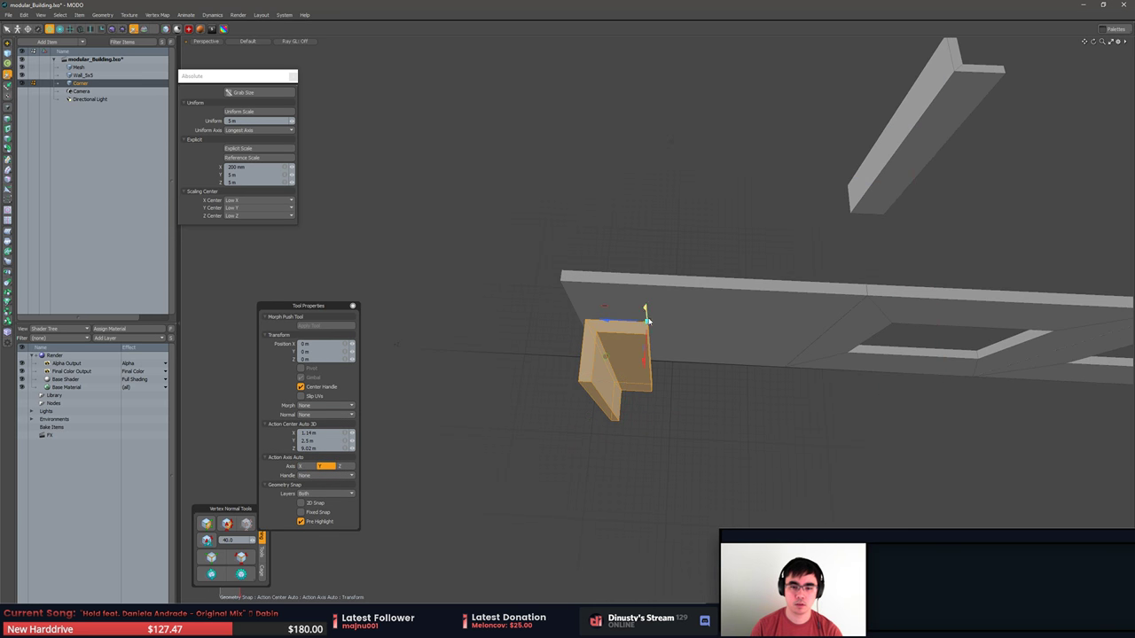
pyautogui.moveTo(648, 321); pyautogui.dragTo(644, 236)
pyautogui.press('q')
pyautogui.click(621, 266)
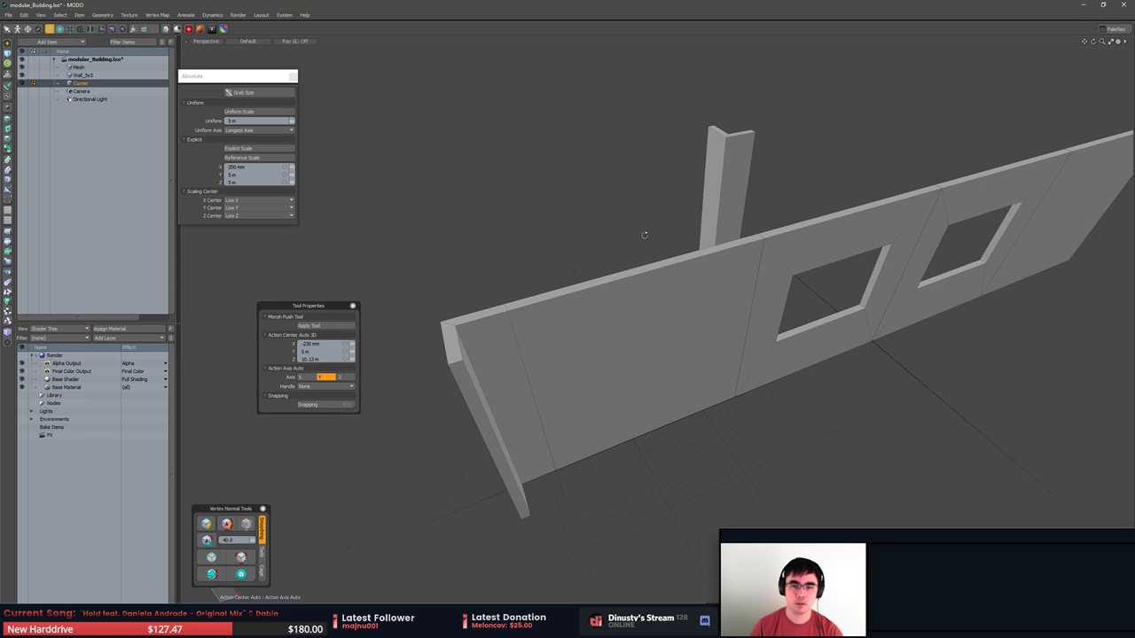
pyautogui.doubleClick(729, 181)
pyautogui.hotkey('shift', 'a')
pyautogui.keyDown('alt'); pyautogui.moveTo(729, 182); pyautogui.dragTo(905, 238); pyautogui.keyUp('alt')
pyautogui.scroll(-5, 644, 335)
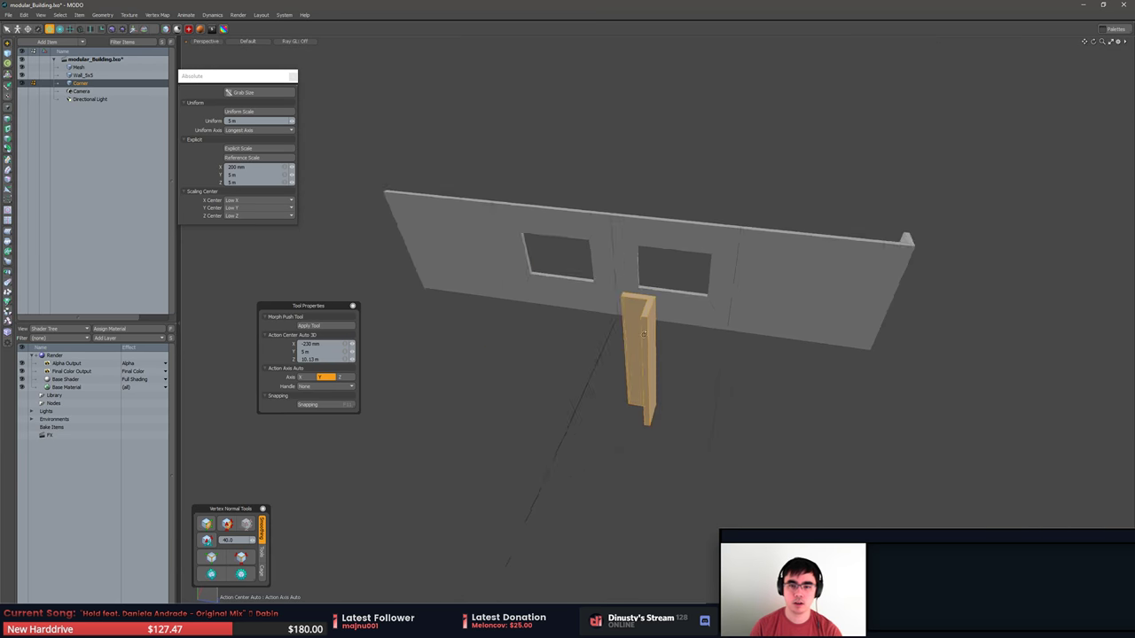
pyautogui.keyDown('alt'); pyautogui.moveTo(644, 334); pyautogui.dragTo(550, 289); pyautogui.keyUp('alt')
pyautogui.press('5')
pyautogui.click(820, 210)
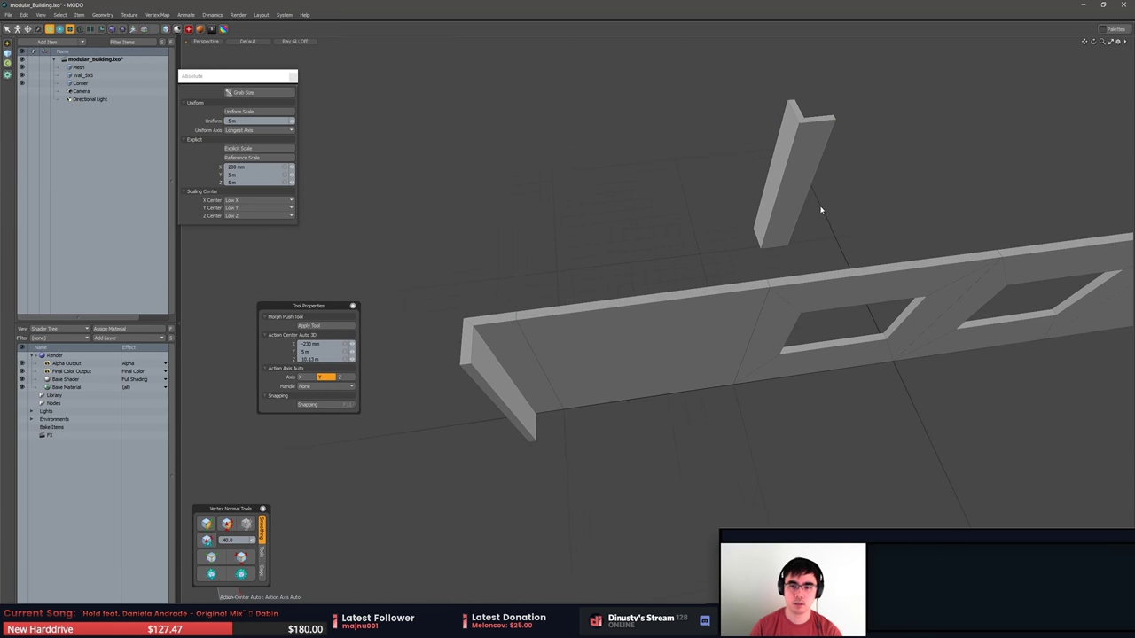
pyautogui.click(795, 203)
pyautogui.press('3')
pyautogui.scroll(-3, 621, 90)
# Duplicate the solid wall panel, turn the copy perpendicular to the row and snap it onto the attached corner's free side.
pyautogui.press('5')
pyautogui.click(621, 89)
pyautogui.click(656, 292)
pyautogui.press('3')
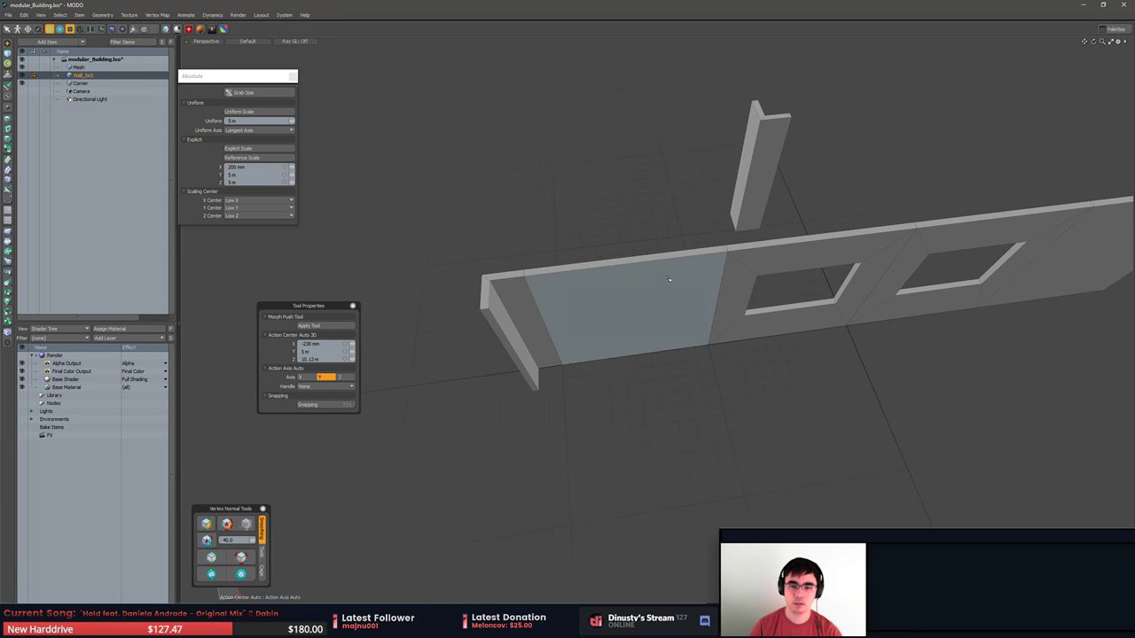
pyautogui.press('e')
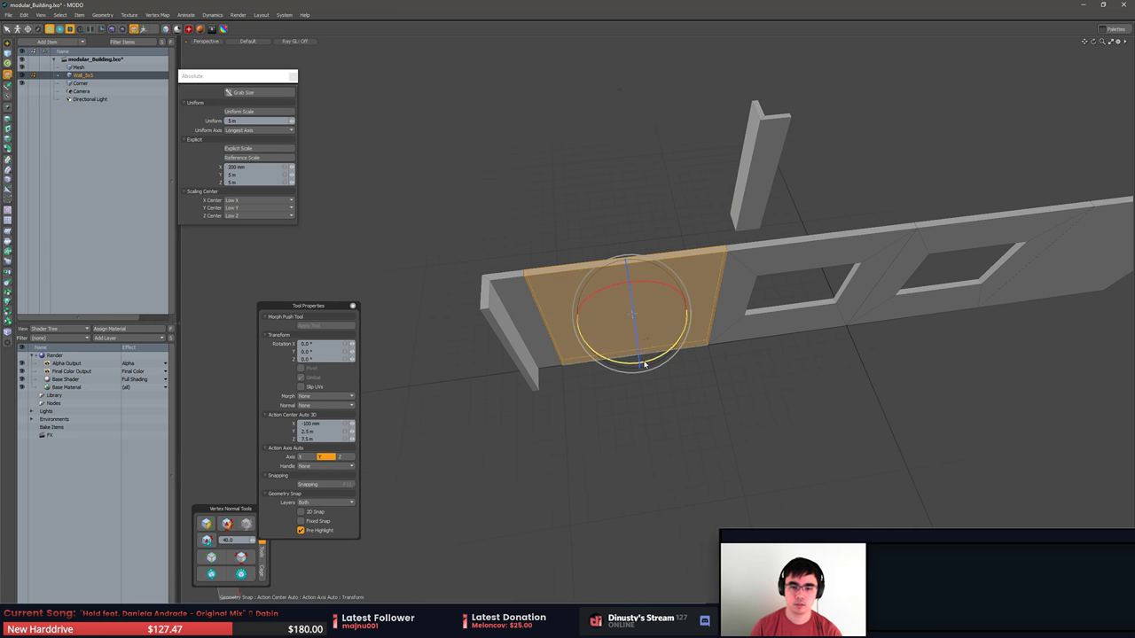
pyautogui.moveTo(645, 364); pyautogui.dragTo(699, 282)
pyautogui.press('w')
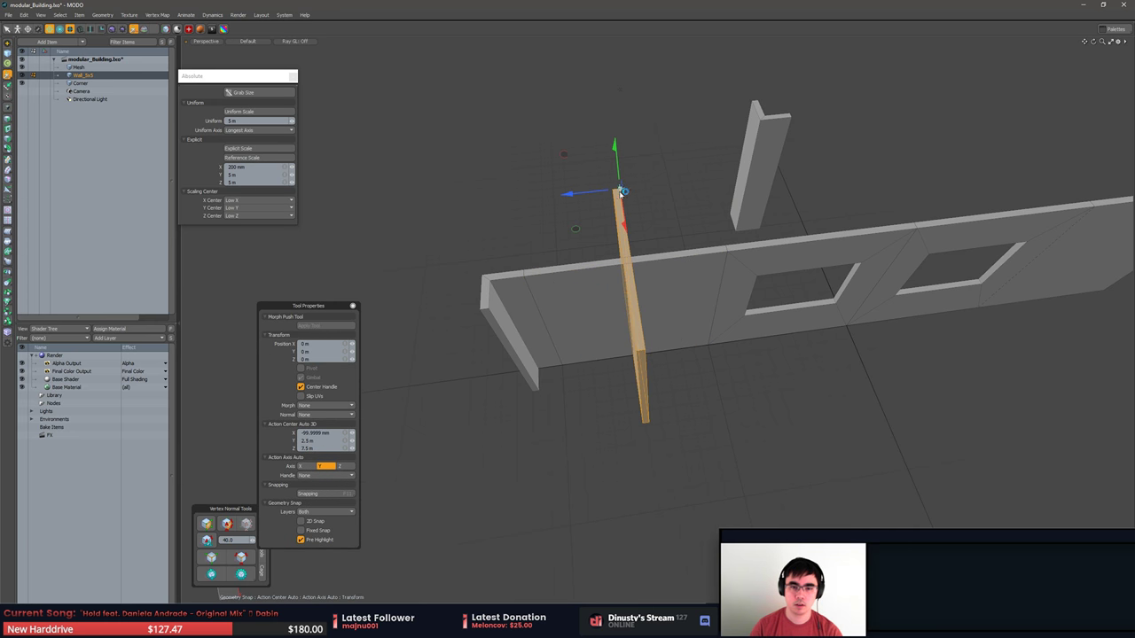
pyautogui.moveTo(623, 191); pyautogui.dragTo(491, 307)
pyautogui.press('q')
pyautogui.click(519, 261)
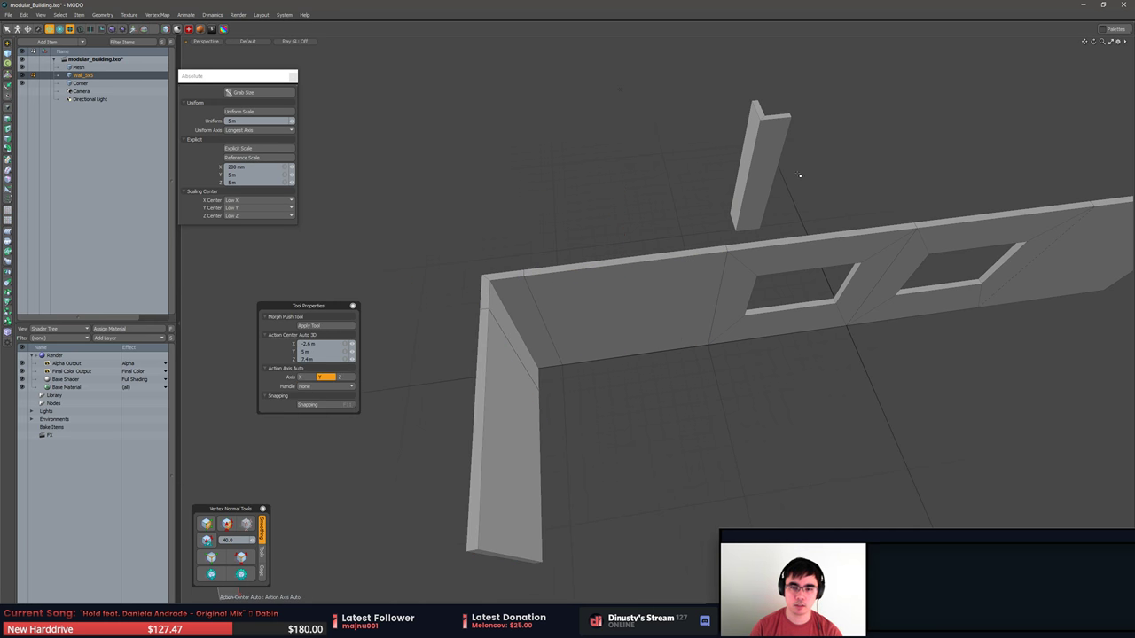
# Duplicate the standing corner piece again and move the copy near the open end of the side wall.
pyautogui.press('5')
pyautogui.click(773, 157)
pyautogui.press('3')
pyautogui.doubleClick(772, 157)
pyautogui.keyDown('alt'); pyautogui.moveTo(772, 157); pyautogui.dragTo(749, 100); pyautogui.keyUp('alt')
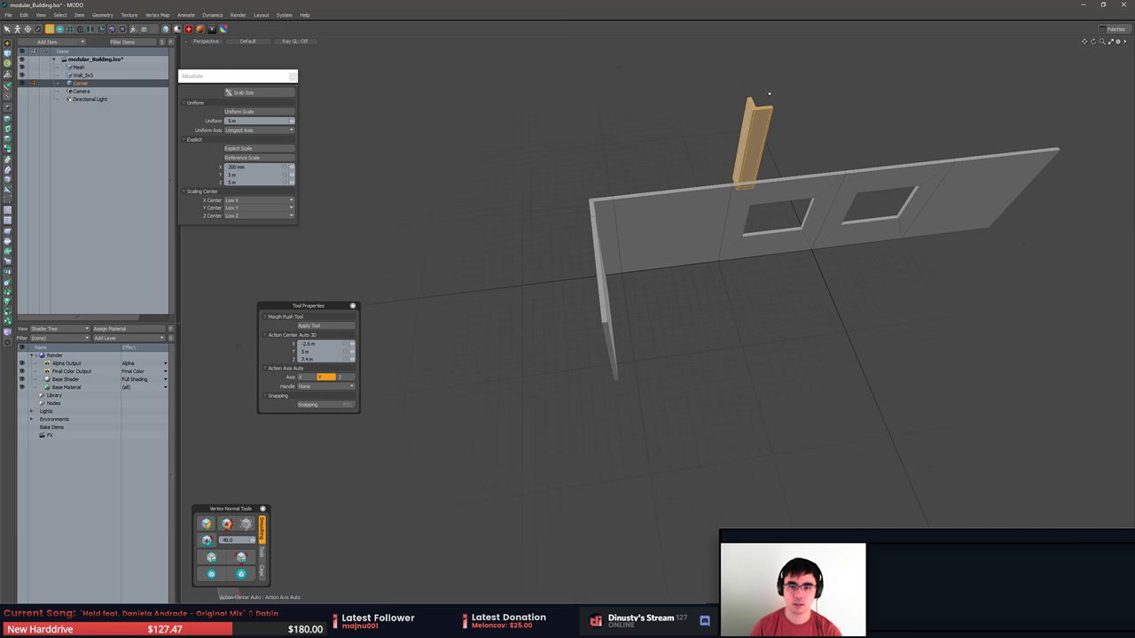
pyautogui.press('w')
pyautogui.press('x')
pyautogui.moveTo(751, 147); pyautogui.dragTo(589, 416)
# Rotate the second corner copy and snap it flush onto the side wall's open end.
pyautogui.hotkey('shift', 'a')
pyautogui.scroll(-4, 637, 377)
pyautogui.press('e')
pyautogui.keyDown('ctrl'); pyautogui.moveTo(642, 387); pyautogui.dragTo(710, 348); pyautogui.keyUp('ctrl')
pyautogui.press('w')
pyautogui.press('q')
pyautogui.press('w')
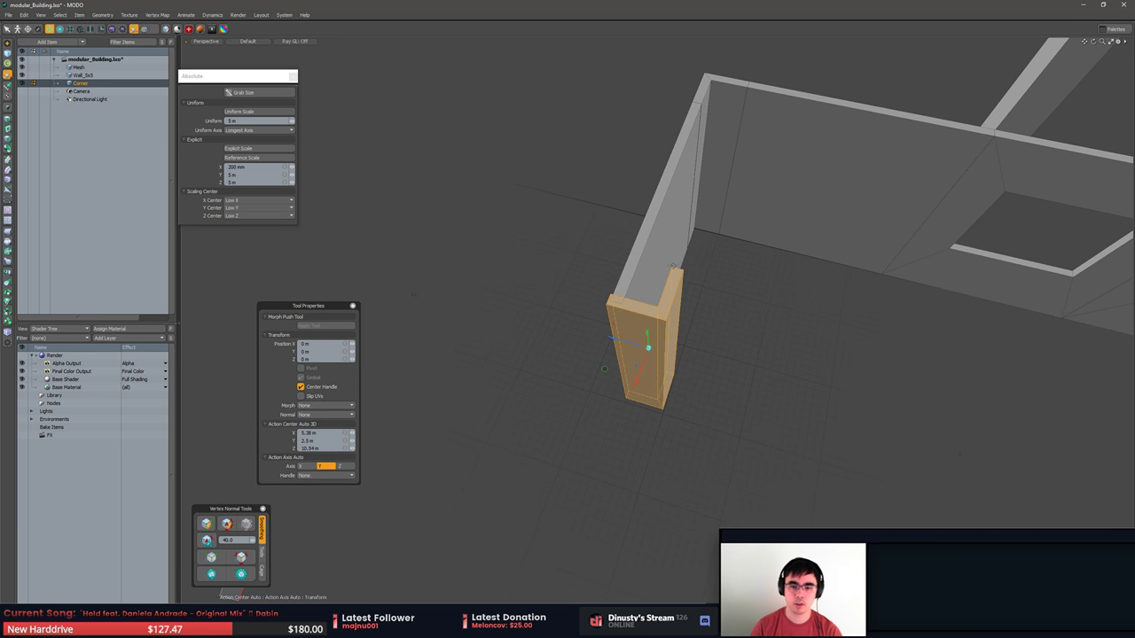
pyautogui.press('x')
pyautogui.moveTo(674, 266); pyautogui.dragTo(615, 300)
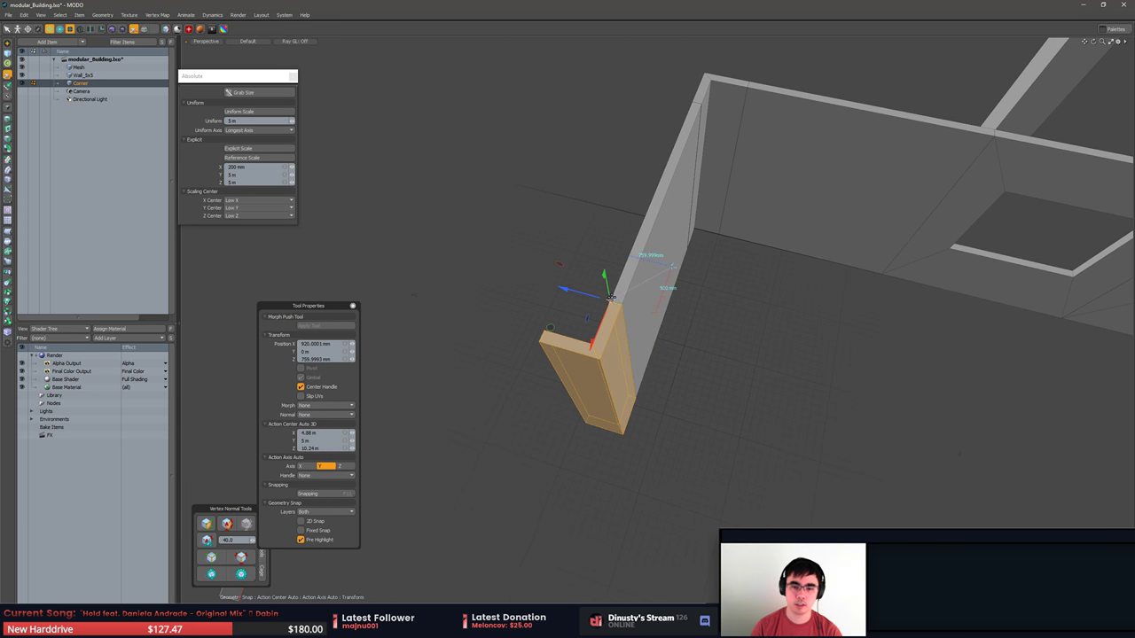
pyautogui.press('q')
pyautogui.click(682, 306)
pyautogui.scroll(-3, 683, 306)
pyautogui.keyDown('alt'); pyautogui.keyDown('shift'); pyautogui.moveTo(683, 306); pyautogui.dragTo(660, 264); pyautogui.keyUp('shift'); pyautogui.keyUp('alt')
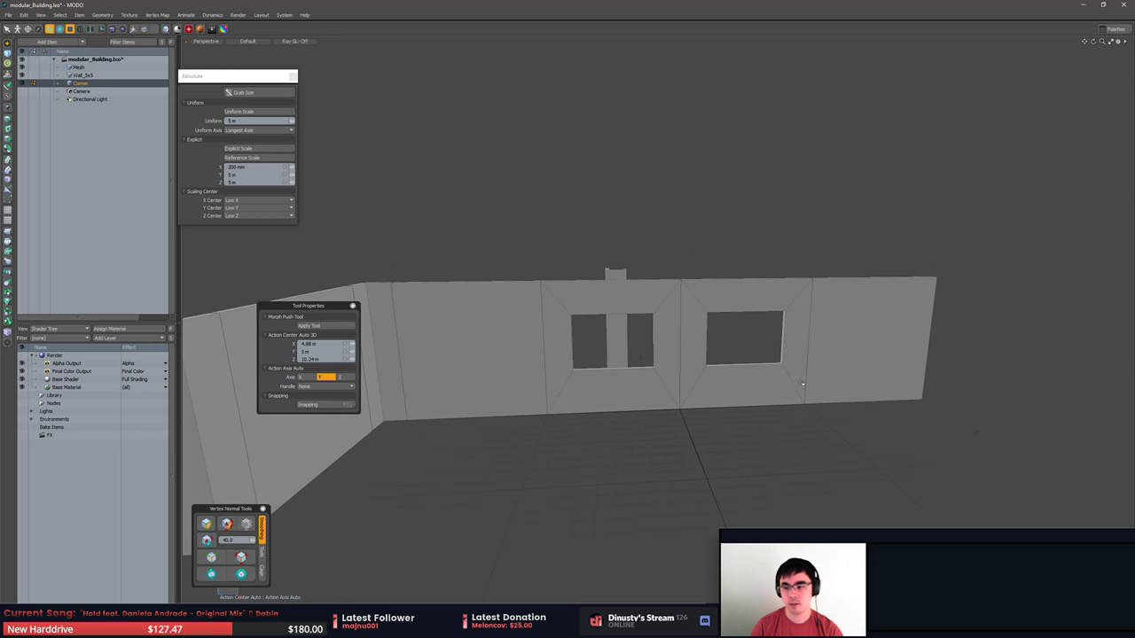
# Select the Wall_5x5 mesh item and open a UV view beside the perspective viewport.
pyautogui.keyDown('alt'); pyautogui.moveTo(803, 384); pyautogui.dragTo(882, 450); pyautogui.keyUp('alt')
pyautogui.click(838, 384)
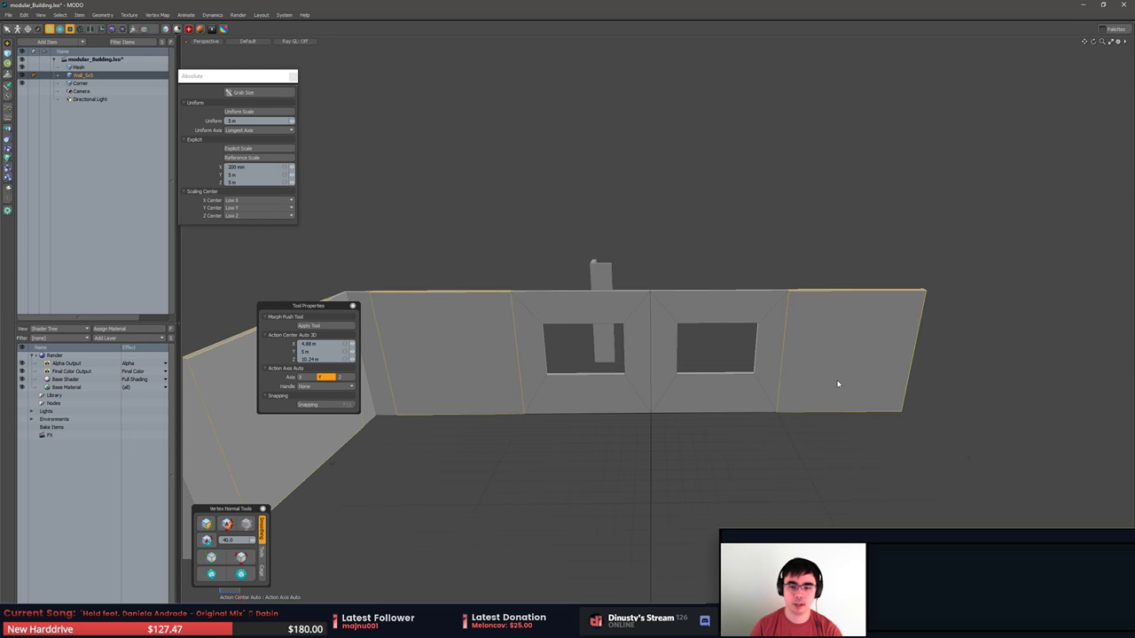
pyautogui.hotkey('ctrl', 'space')
pyautogui.click(777, 360)
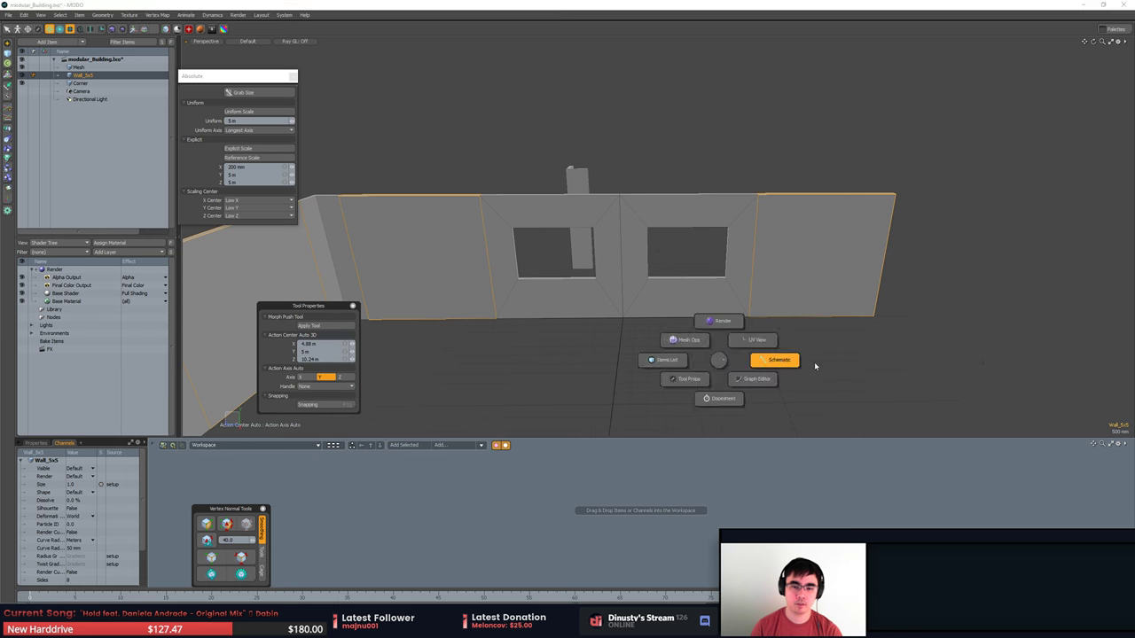
pyautogui.click(815, 366)
pyautogui.press('0')
pyautogui.click(804, 339)
pyautogui.scroll(-1, 594, 306)
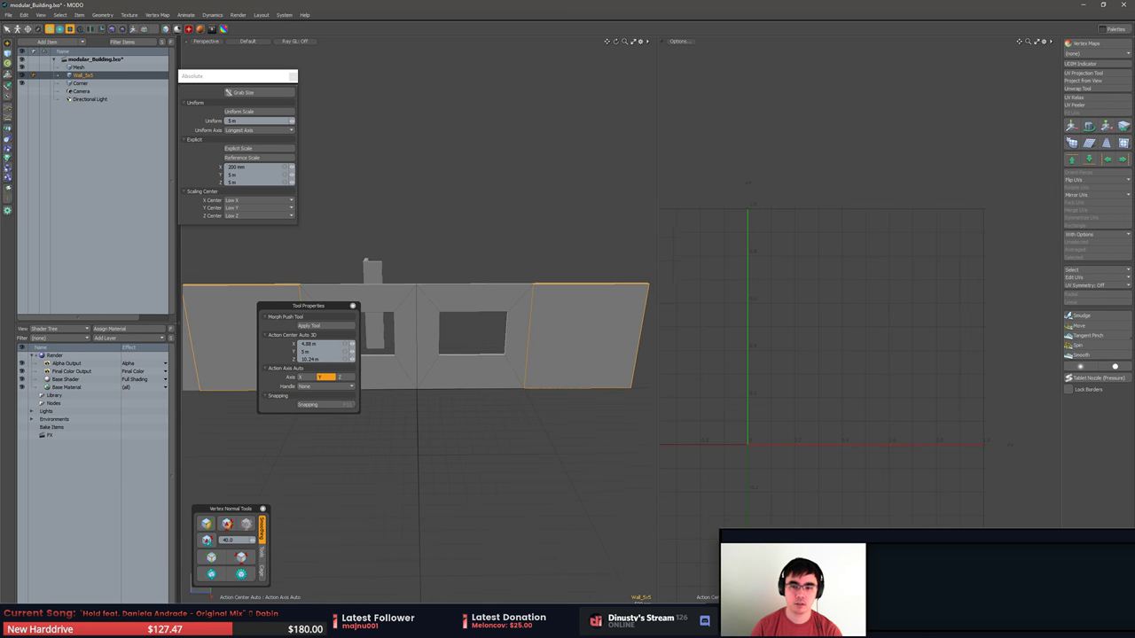
# Select the large front face of the solid wall panel next to the window panels.
pyautogui.press('3')
pyautogui.click(623, 325)
pyautogui.keyDown('alt'); pyautogui.keyDown('shift'); pyautogui.moveTo(622, 324); pyautogui.dragTo(490, 333); pyautogui.keyUp('shift'); pyautogui.keyUp('alt')
pyautogui.scroll(4, 509, 313)
pyautogui.scroll(-2, 568, 328)
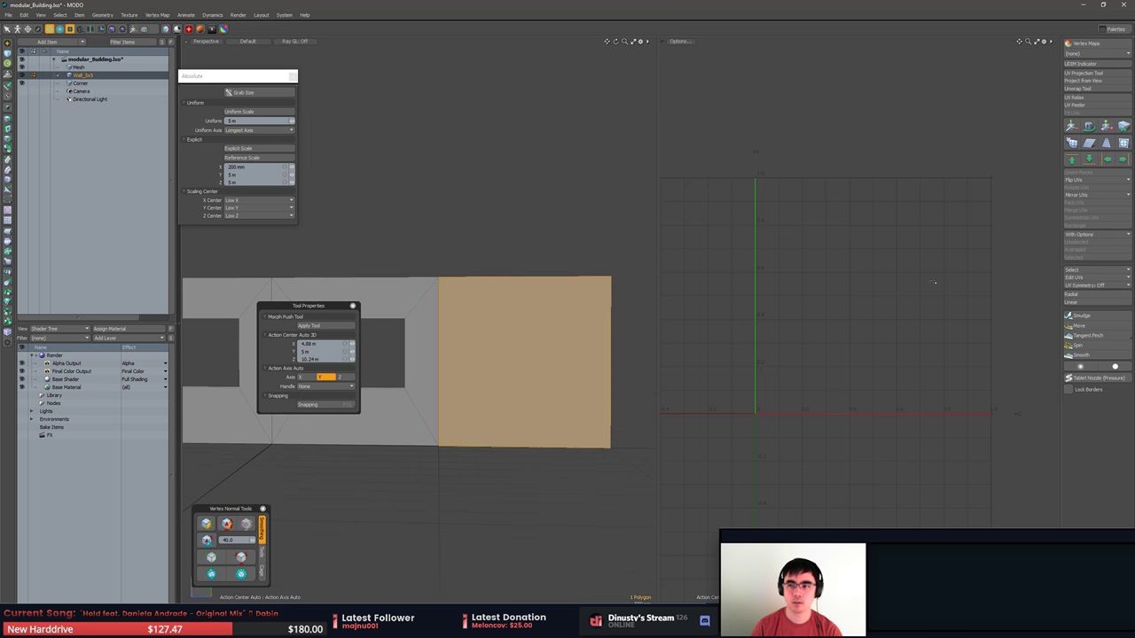
pyautogui.click(1091, 73)
pyautogui.click(1107, 75)
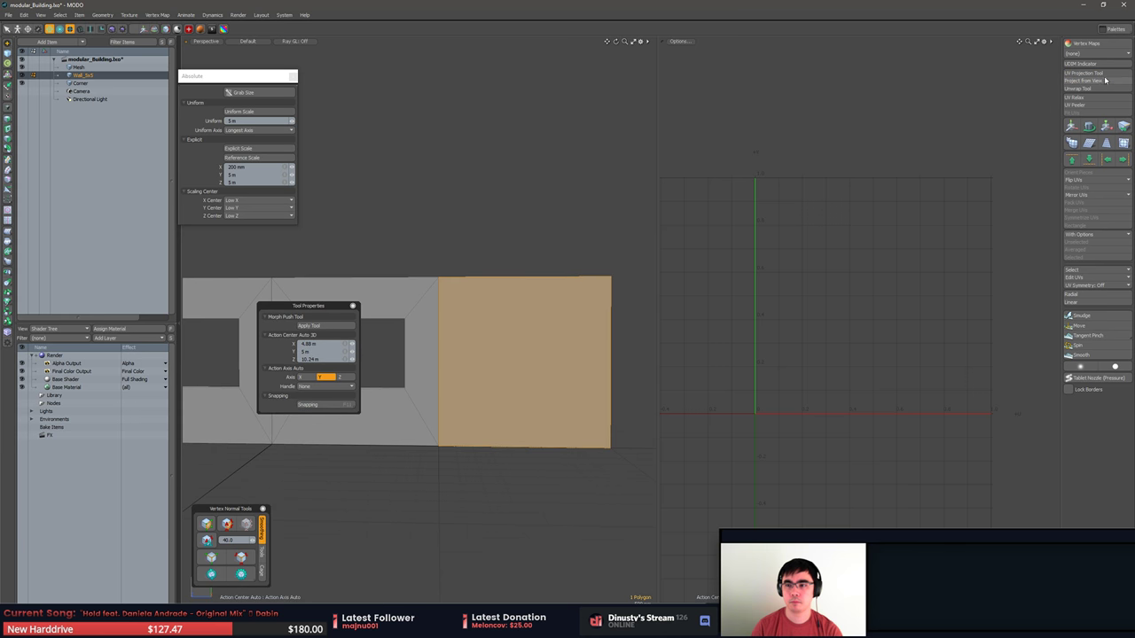
pyautogui.click(1104, 75)
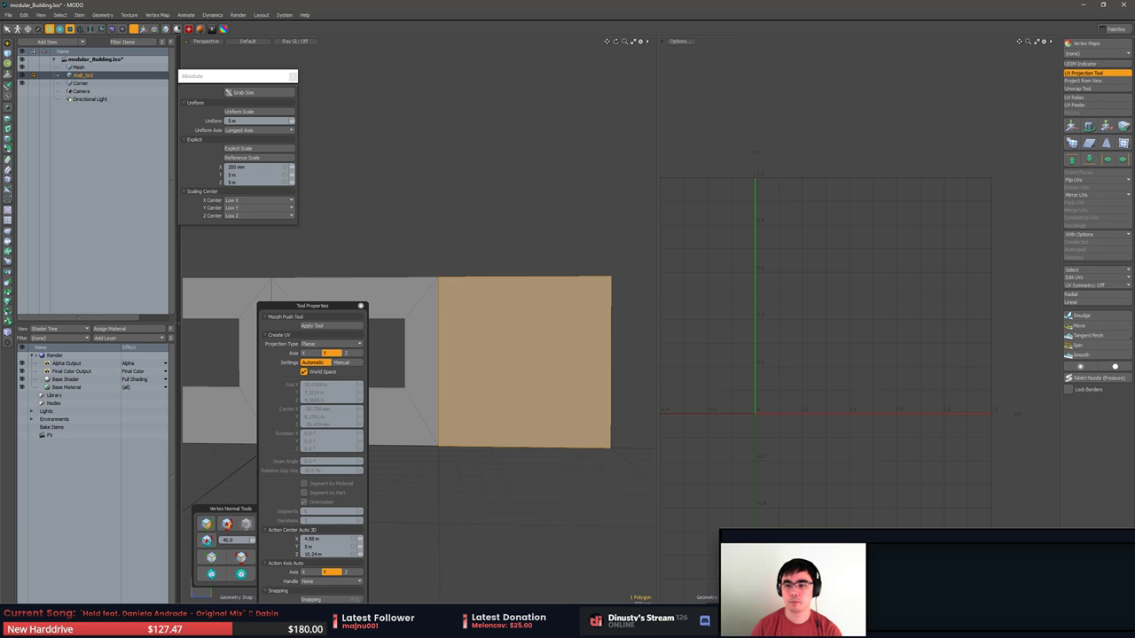
pyautogui.click(916, 243)
pyautogui.click(1079, 89)
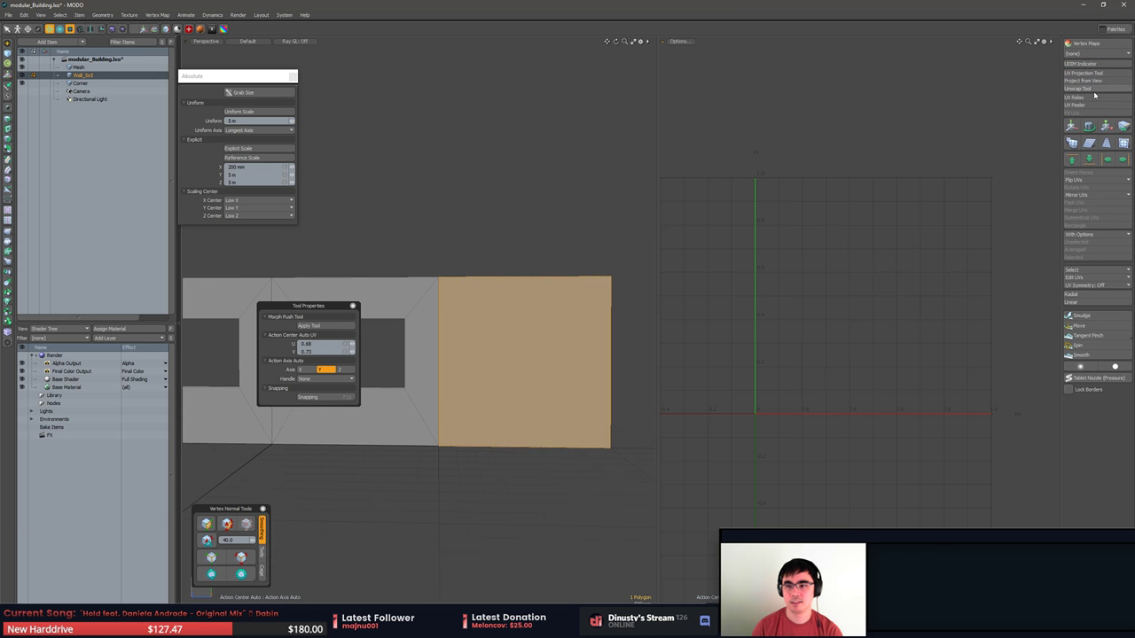
pyautogui.click(886, 170)
pyautogui.hotkey('ctrl', 'z')
pyautogui.hotkey('ctrl', 'z')
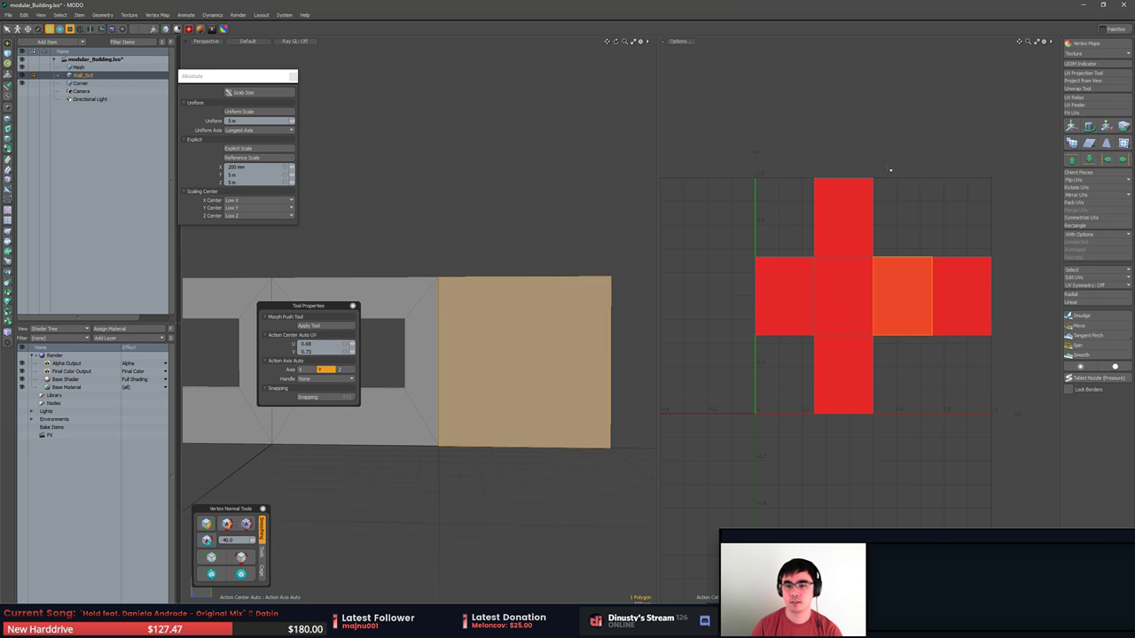
# Unwrap the selected front wall face with the Unwrap Tool.
pyautogui.click(543, 292)
pyautogui.keyDown('alt'); pyautogui.keyDown('shift'); pyautogui.moveTo(548, 278); pyautogui.dragTo(560, 357); pyautogui.keyUp('shift'); pyautogui.keyUp('alt')
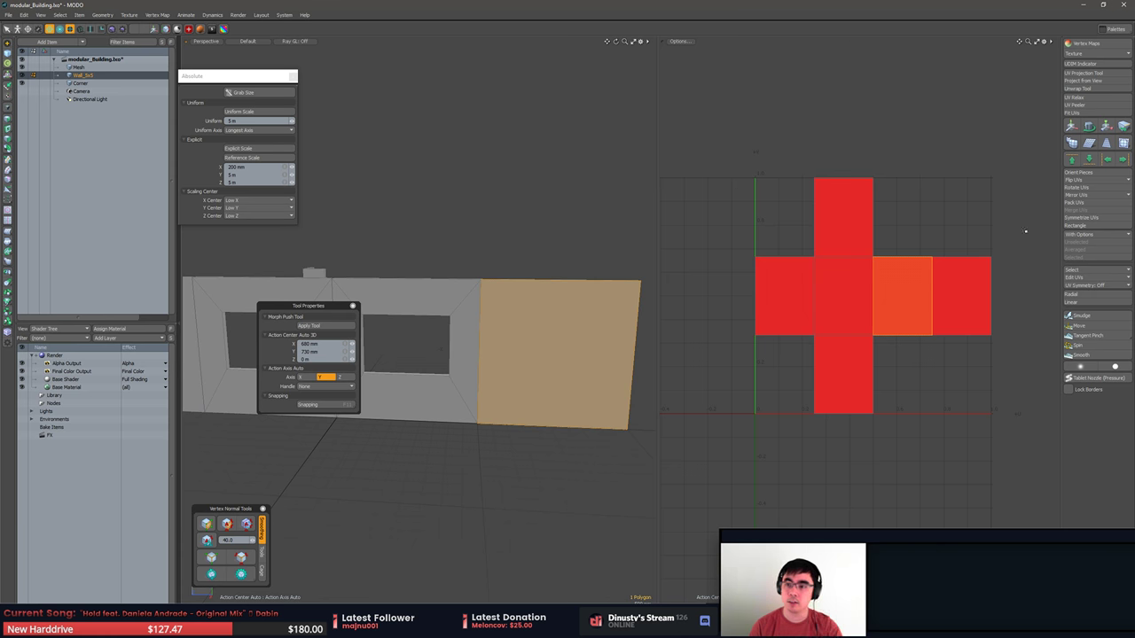
pyautogui.click(1089, 90)
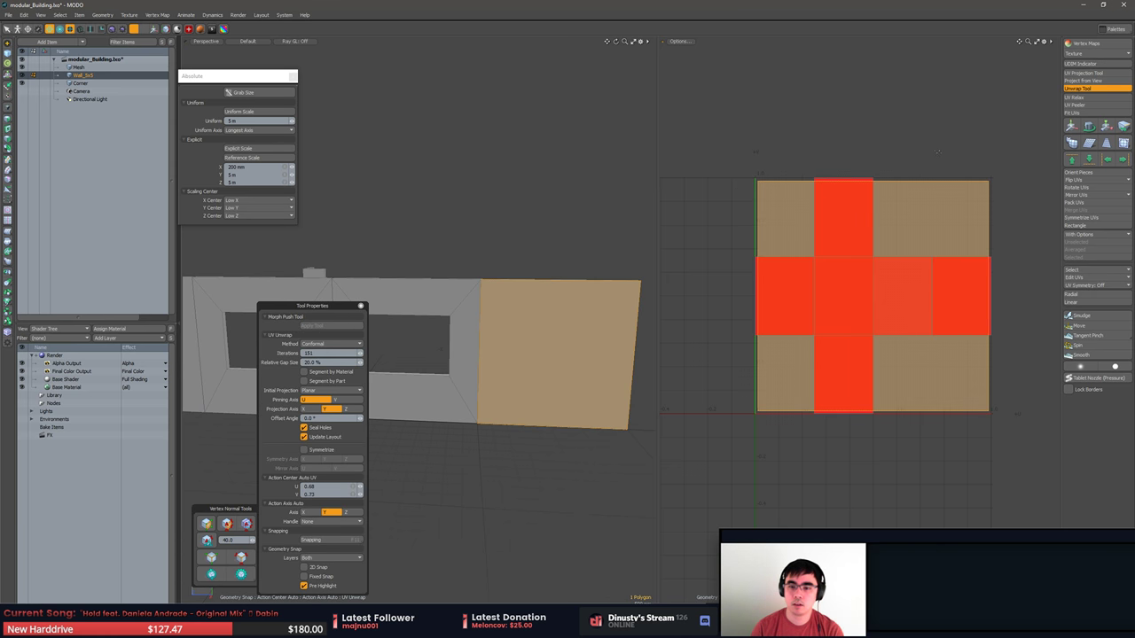
pyautogui.press('w')
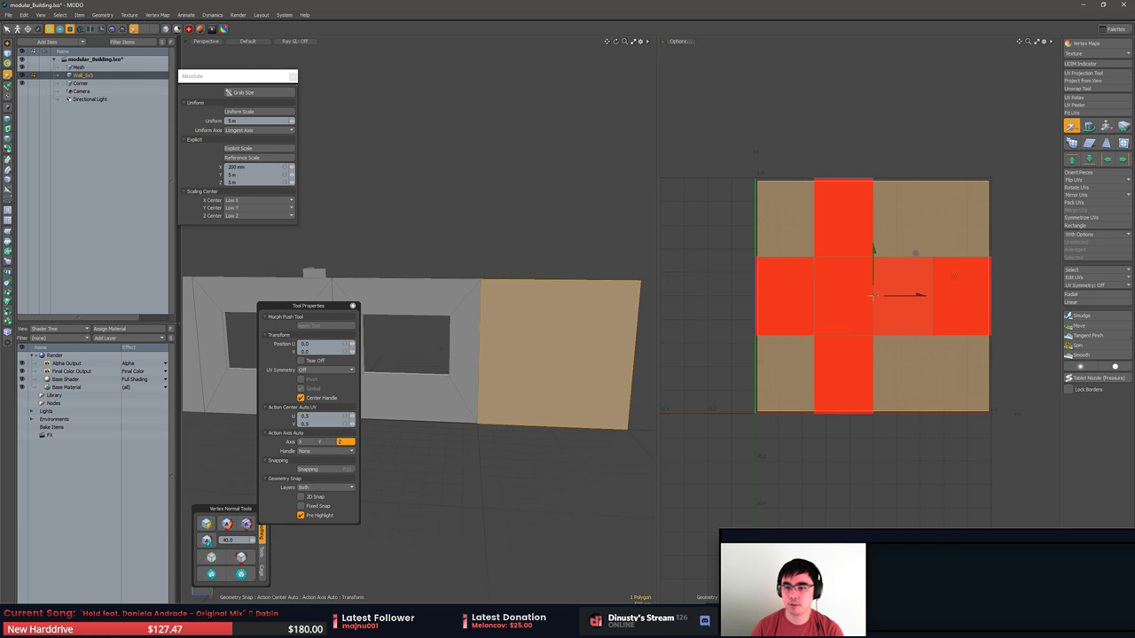
# Snap the upper and left edges of the unwrapped face to the borders of the 0–1 UV square.
pyautogui.keyDown('alt'); pyautogui.moveTo(954, 277); pyautogui.dragTo(931, 290); pyautogui.keyUp('alt')
pyautogui.press('2')
pyautogui.click(878, 195)
pyautogui.press('w')
pyautogui.press('x')
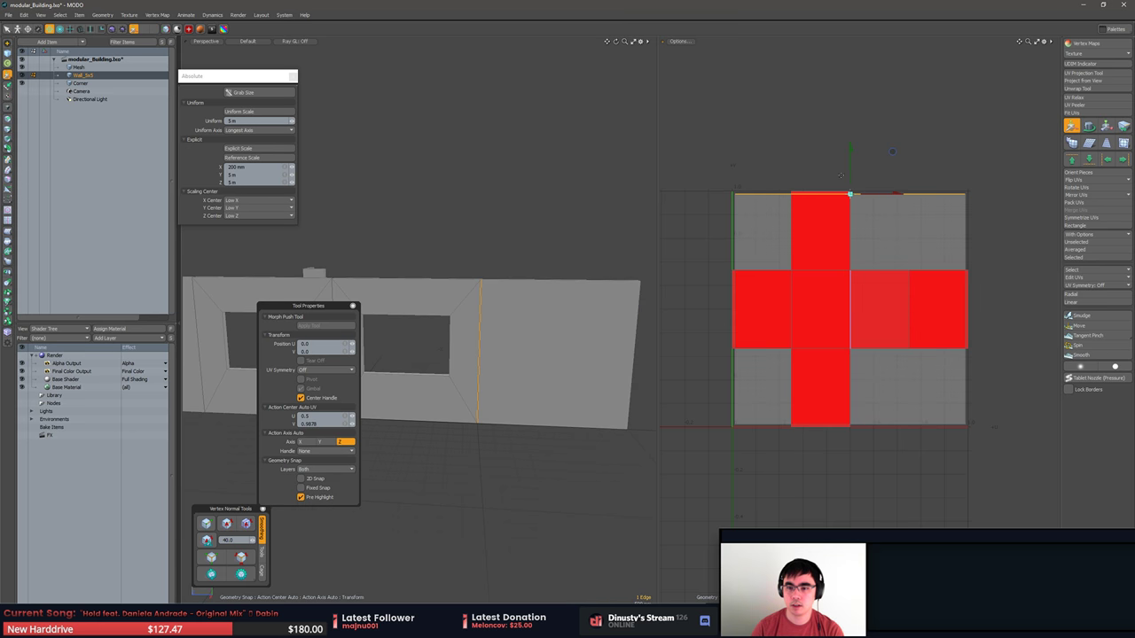
pyautogui.click(733, 217)
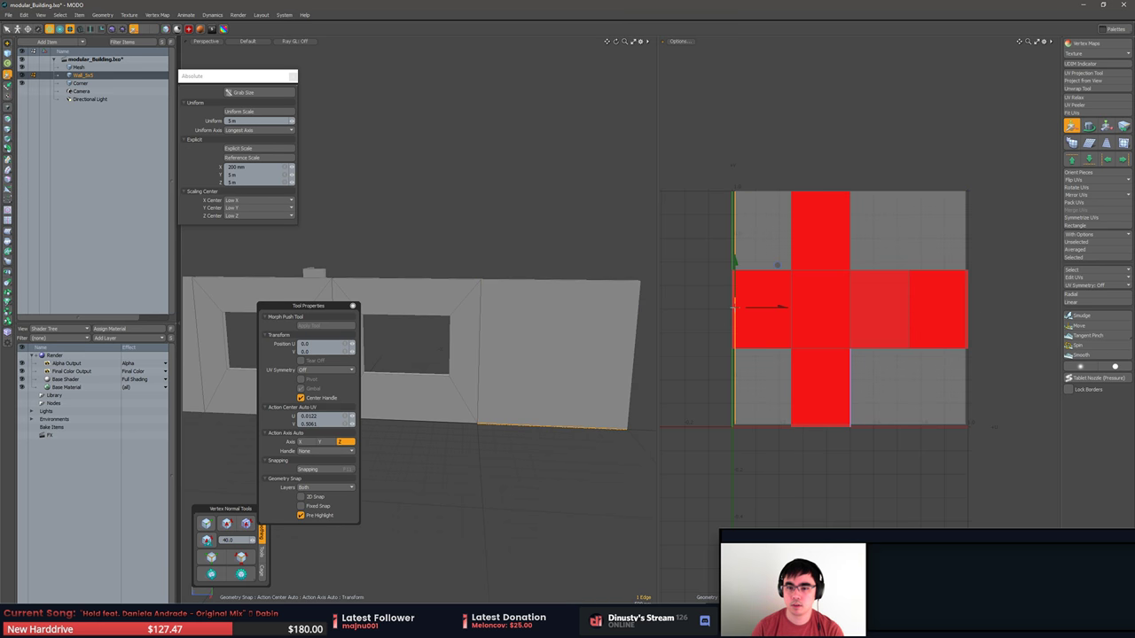
pyautogui.moveTo(732, 306); pyautogui.dragTo(733, 258)
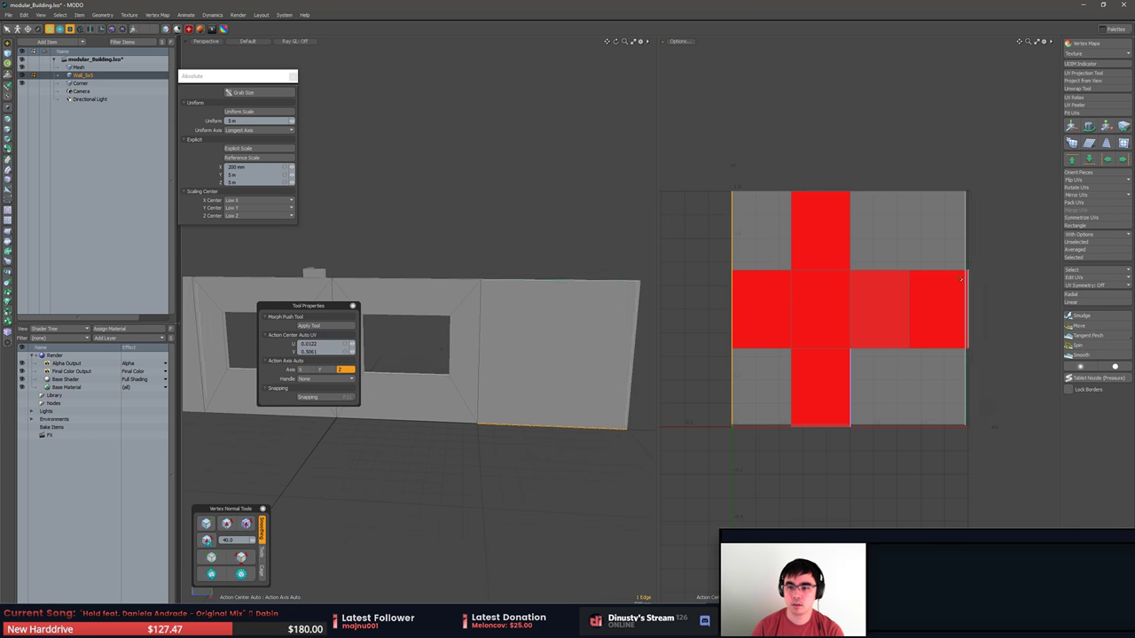
# Snap the right and lower edges of the unwrapped face to the remaining borders of the UV square.
pyautogui.click(965, 283)
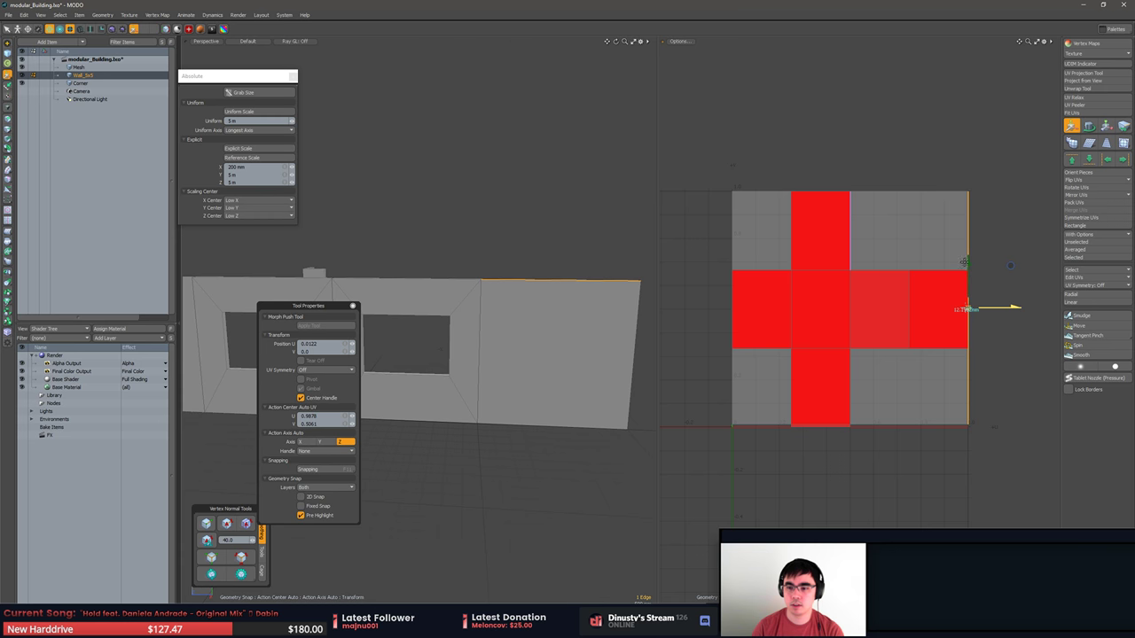
pyautogui.press('q')
pyautogui.click(913, 423)
pyautogui.press('w')
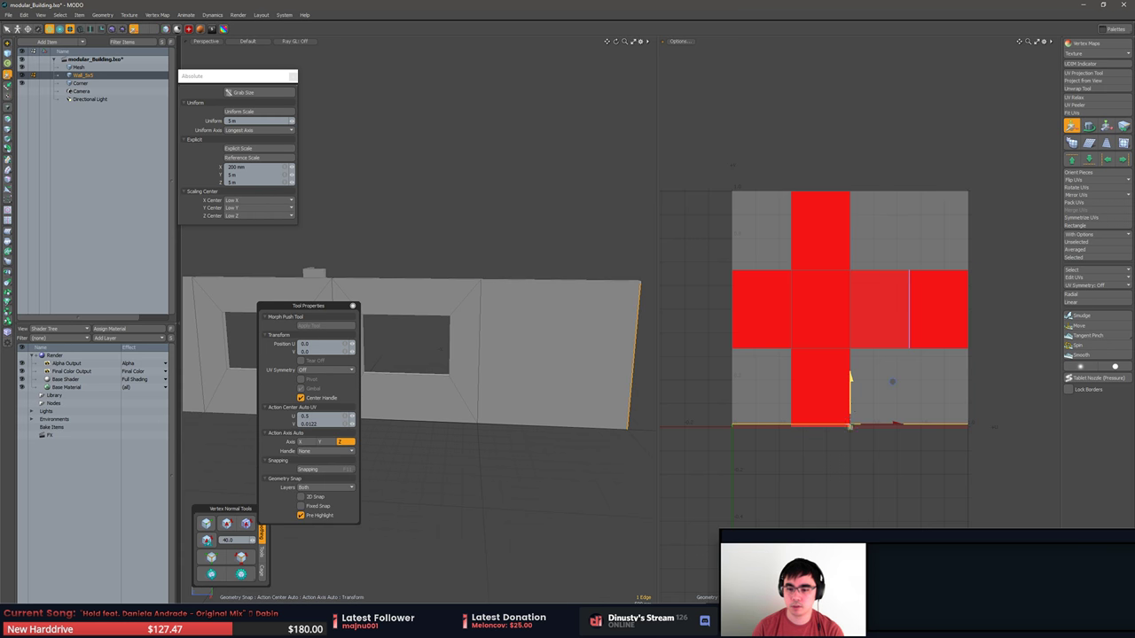
pyautogui.press('q')
# Check how the solid wall panel's front face fills the 0–1 UV square by selecting it in the 3D and UV views.
pyautogui.scroll(-1, 882, 463)
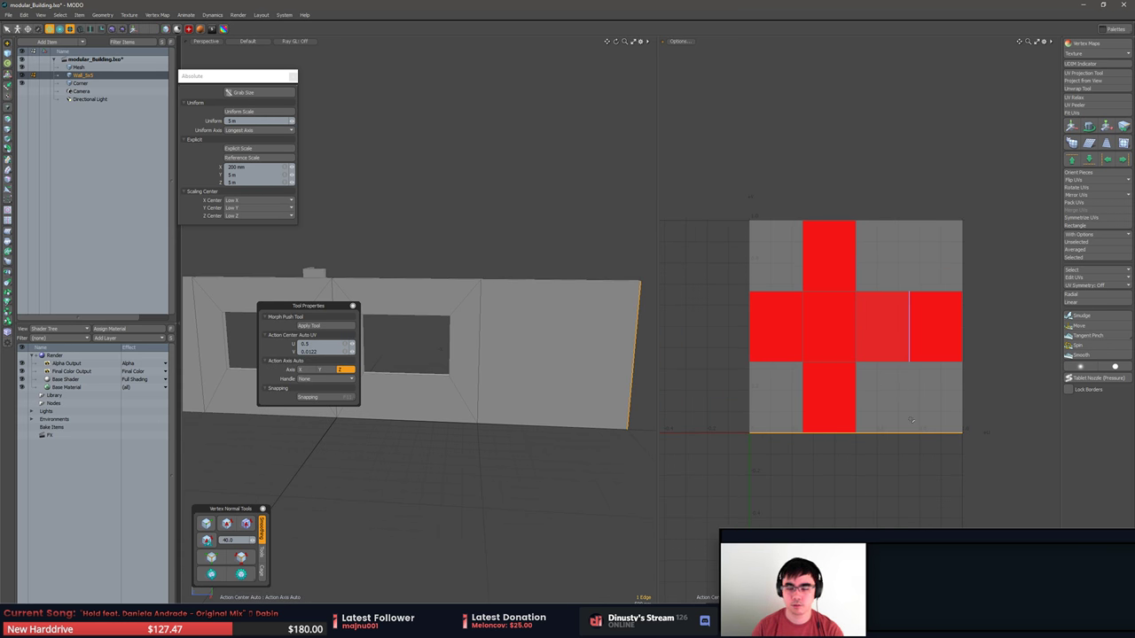
pyautogui.keyDown('alt'); pyautogui.moveTo(913, 302); pyautogui.dragTo(889, 330); pyautogui.keyUp('alt')
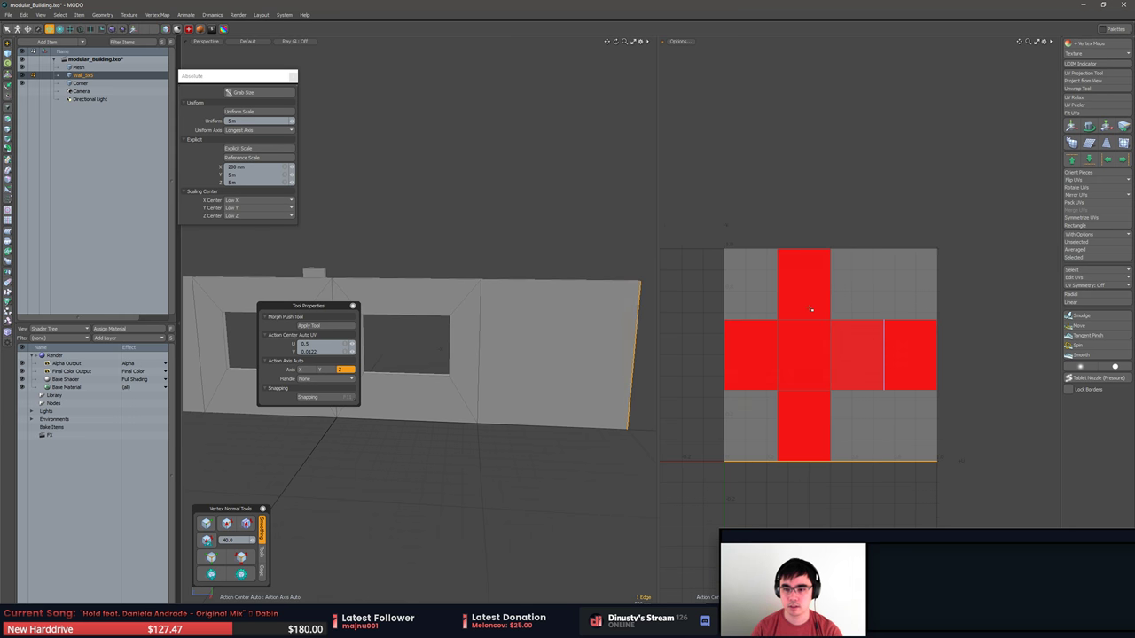
pyautogui.press('3')
pyautogui.click(632, 172)
pyautogui.click(756, 274)
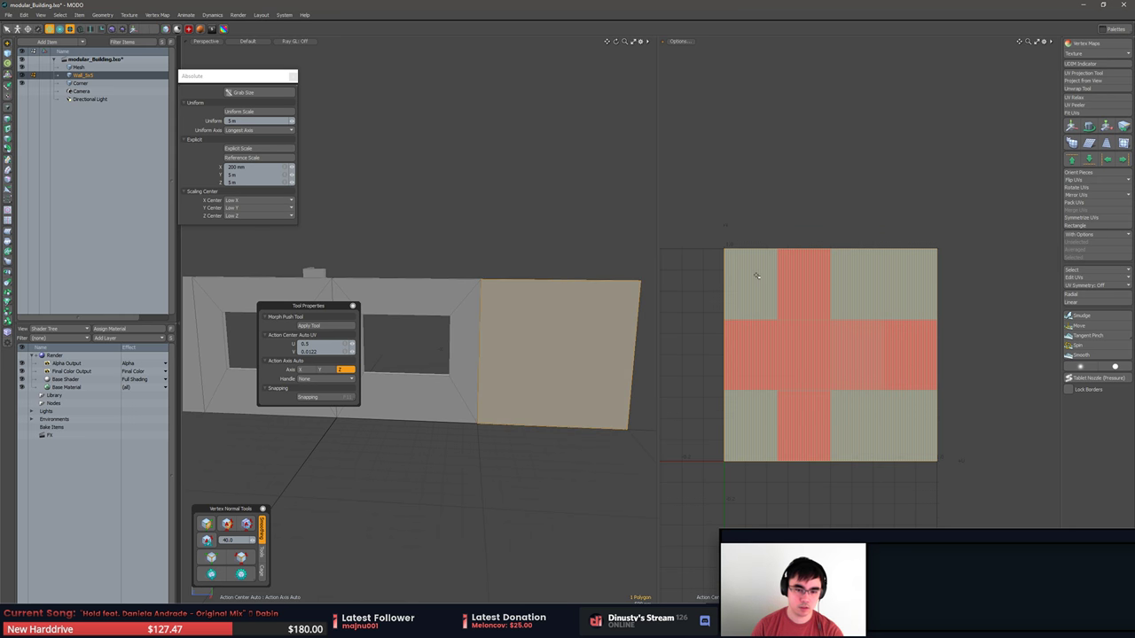
pyautogui.press('[')
pyautogui.keyDown('alt'); pyautogui.moveTo(703, 228); pyautogui.dragTo(801, 227); pyautogui.keyUp('alt')
pyautogui.scroll(-2, 805, 228)
pyautogui.click(841, 248)
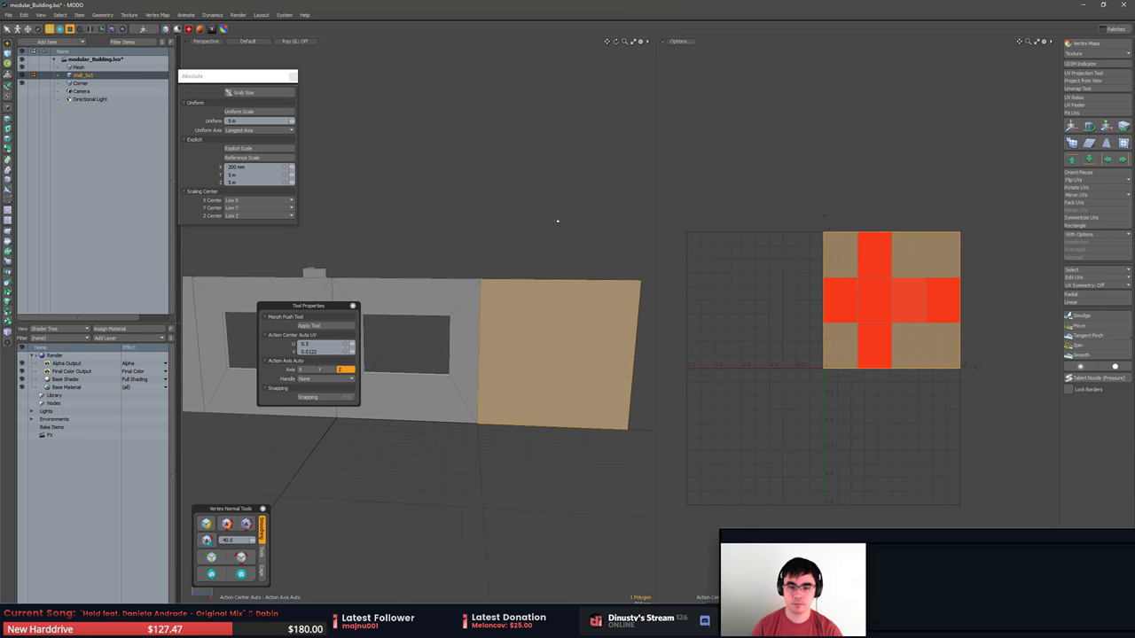
pyautogui.keyDown('alt'); pyautogui.keyDown('shift'); pyautogui.moveTo(562, 218); pyautogui.dragTo(515, 204); pyautogui.keyUp('shift'); pyautogui.keyUp('alt')
pyautogui.click(517, 209)
pyautogui.keyDown('alt'); pyautogui.moveTo(528, 275); pyautogui.dragTo(535, 230); pyautogui.keyUp('alt')
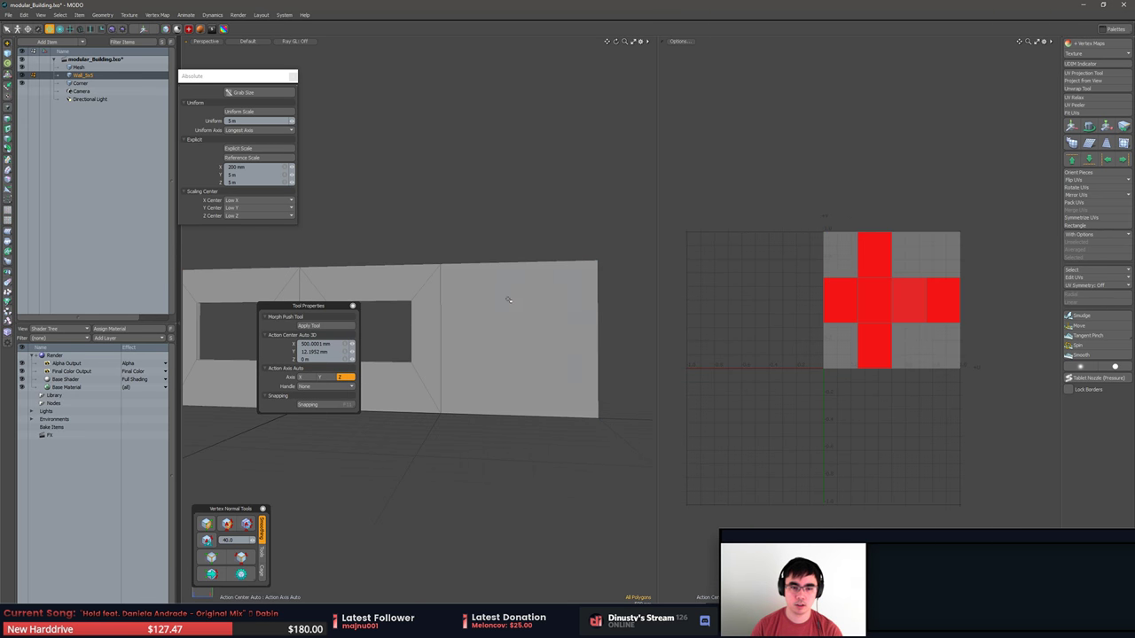
pyautogui.click(494, 314)
pyautogui.moveTo(822, 234); pyautogui.dragTo(970, 359)
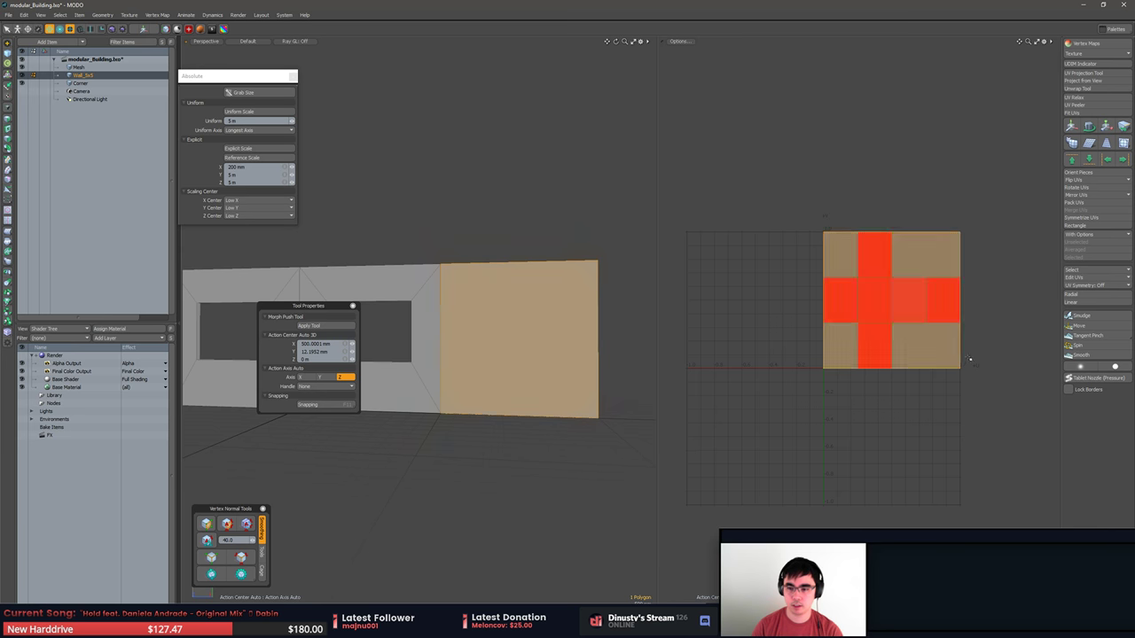
# Delete the extra window panel, leaving only the one beside the solid wall panel.
pyautogui.scroll(2, 825, 216)
pyautogui.keyDown('alt'); pyautogui.keyDown('shift'); pyautogui.moveTo(825, 215); pyautogui.dragTo(826, 198); pyautogui.keyUp('shift'); pyautogui.keyUp('alt')
pyautogui.keyDown('alt'); pyautogui.keyDown('shift'); pyautogui.moveTo(450, 273); pyautogui.dragTo(510, 270); pyautogui.keyUp('shift'); pyautogui.keyUp('alt')
pyautogui.click(423, 298)
pyautogui.press('5')
pyautogui.click(429, 272)
pyautogui.press('3')
pyautogui.moveTo(429, 272)
pyautogui.mouseDown()
pyautogui.moveTo(417, 279)
pyautogui.moveTo(404, 381)
pyautogui.moveTo(510, 357)
pyautogui.mouseUp()
pyautogui.doubleClick(382, 286)
pyautogui.scroll(-4, 383, 287)
pyautogui.keyDown('alt'); pyautogui.moveTo(415, 341); pyautogui.dragTo(513, 393); pyautogui.keyUp('alt')
pyautogui.press('Delete')
# Select the four front faces around the remaining window opening and unwrap them with the Unwrap Tool.
pyautogui.keyDown('alt'); pyautogui.moveTo(578, 430); pyautogui.dragTo(468, 379); pyautogui.keyUp('alt')
pyautogui.scroll(2, 468, 379)
pyautogui.doubleClick(423, 278)
pyautogui.moveTo(410, 274)
pyautogui.mouseDown()
pyautogui.moveTo(397, 347)
pyautogui.moveTo(470, 304)
pyautogui.moveTo(451, 325)
pyautogui.mouseUp()
pyautogui.scroll(2, 470, 304)
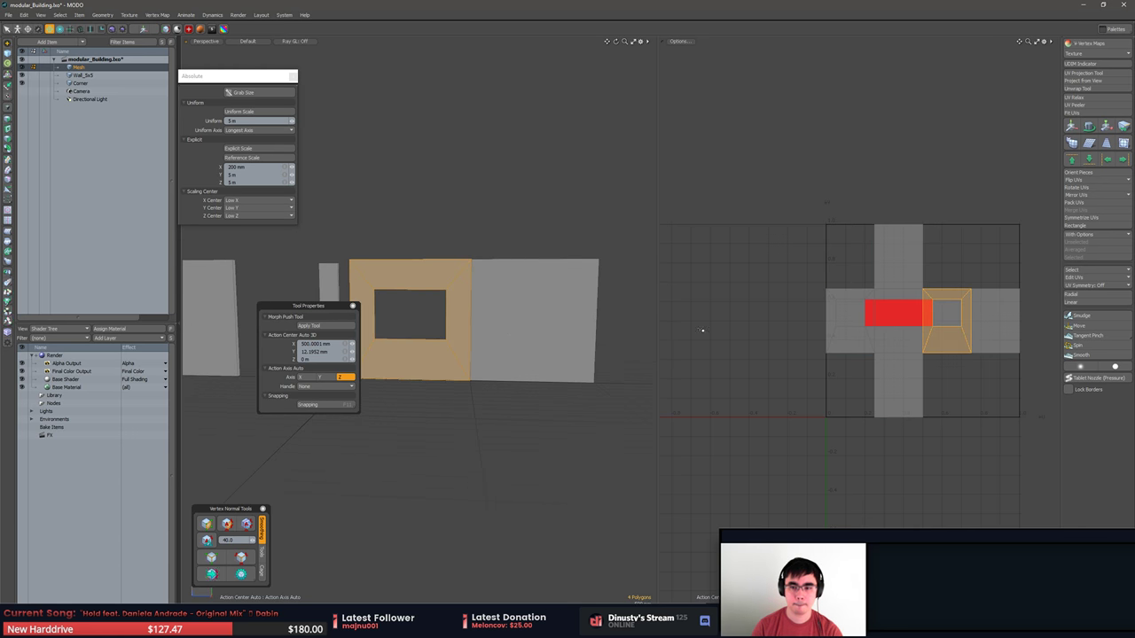
pyautogui.click(1092, 84)
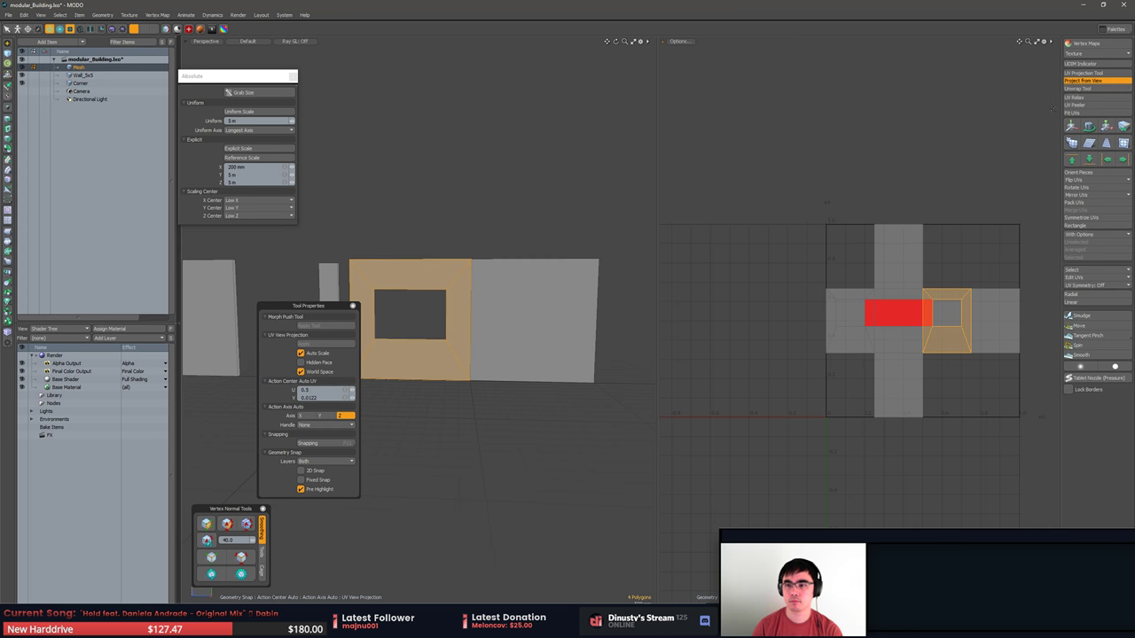
pyautogui.click(1085, 90)
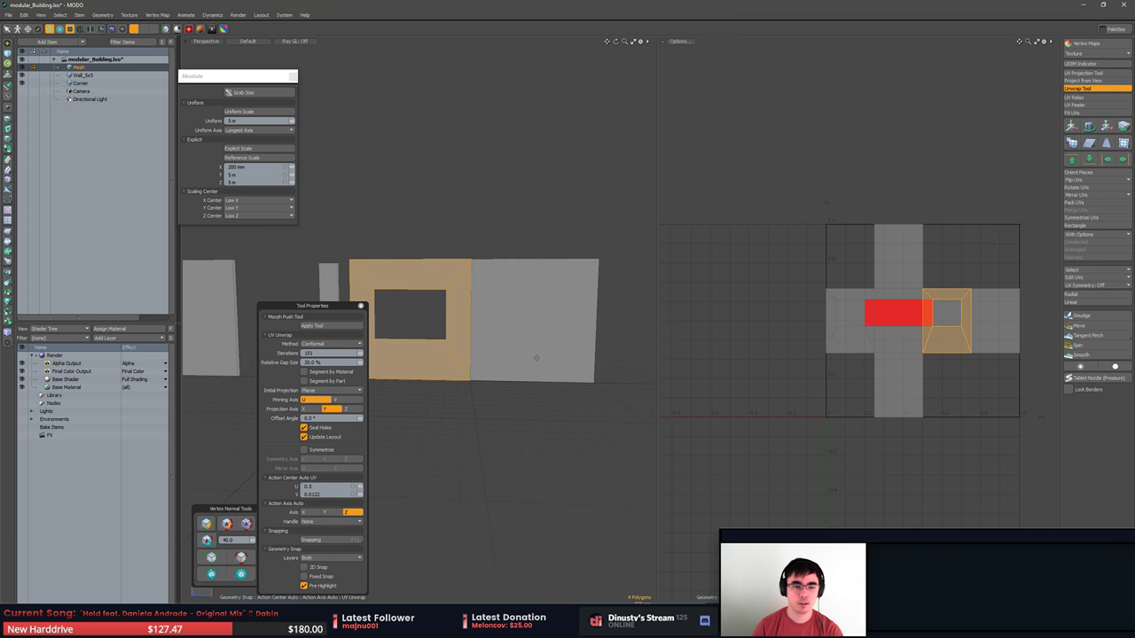
pyautogui.click(817, 218)
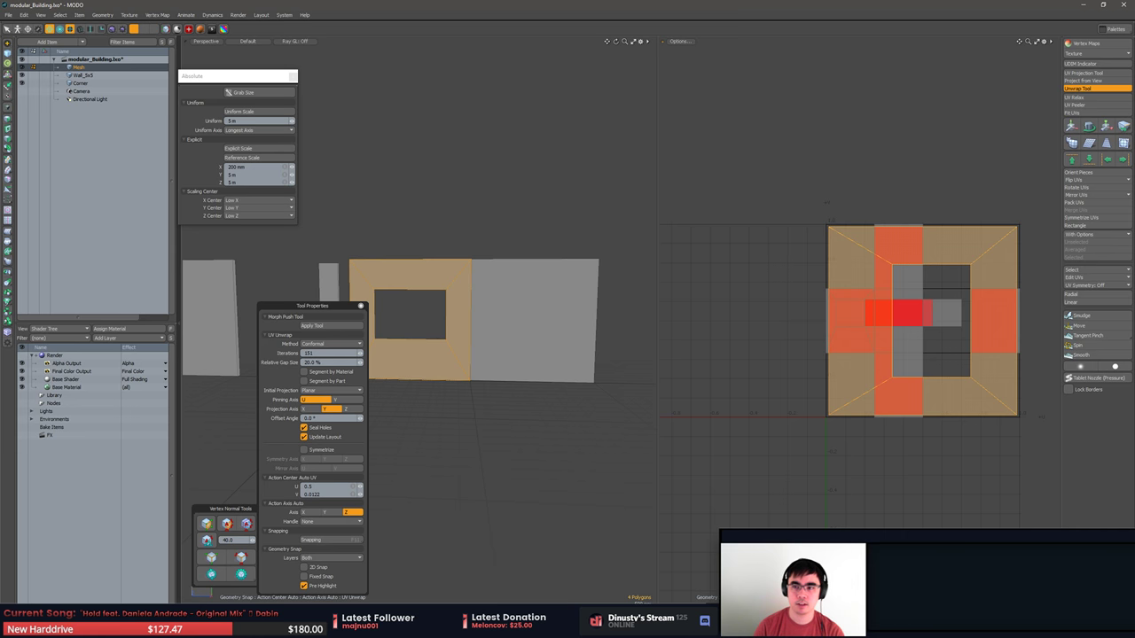
# Rotate the unwrapped window face a quarter turn in UV space so its opening lies horizontally.
pyautogui.keyDown('alt'); pyautogui.keyDown('shift'); pyautogui.moveTo(879, 238); pyautogui.dragTo(803, 232); pyautogui.keyUp('shift'); pyautogui.keyUp('alt')
pyautogui.press('e')
pyautogui.moveTo(839, 369); pyautogui.dragTo(770, 308)
pyautogui.press('space')
pyautogui.press('2')
pyautogui.click(786, 222)
pyautogui.scroll(2, 786, 231)
pyautogui.press('3')
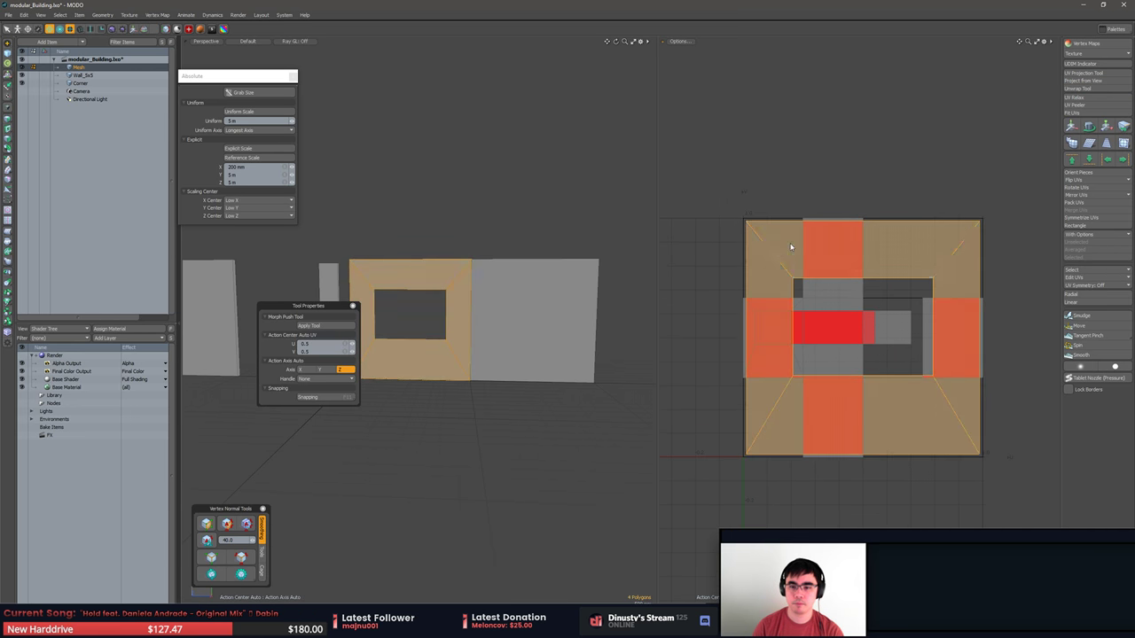
# Snap the left edge of the unwrapped window face to the left border of the 0–1 UV square.
pyautogui.press('w')
pyautogui.moveTo(905, 296); pyautogui.dragTo(905, 295)
pyautogui.press('space')
pyautogui.click(876, 227)
pyautogui.scroll(3, 755, 248)
pyautogui.press('2')
pyautogui.click(767, 241)
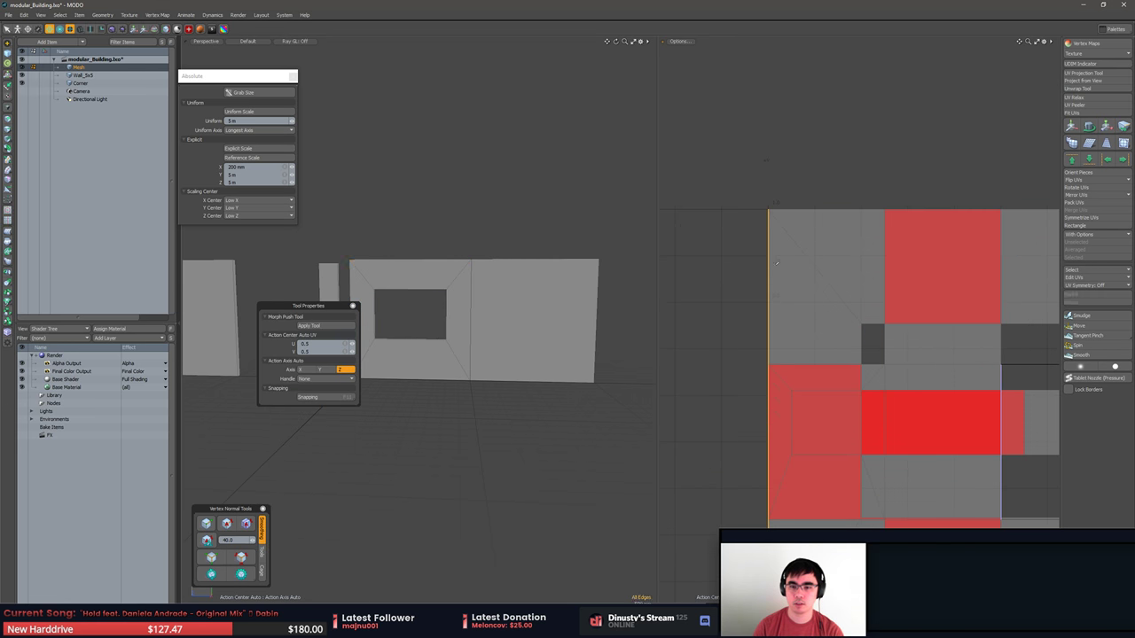
pyautogui.press('w')
pyautogui.press('x')
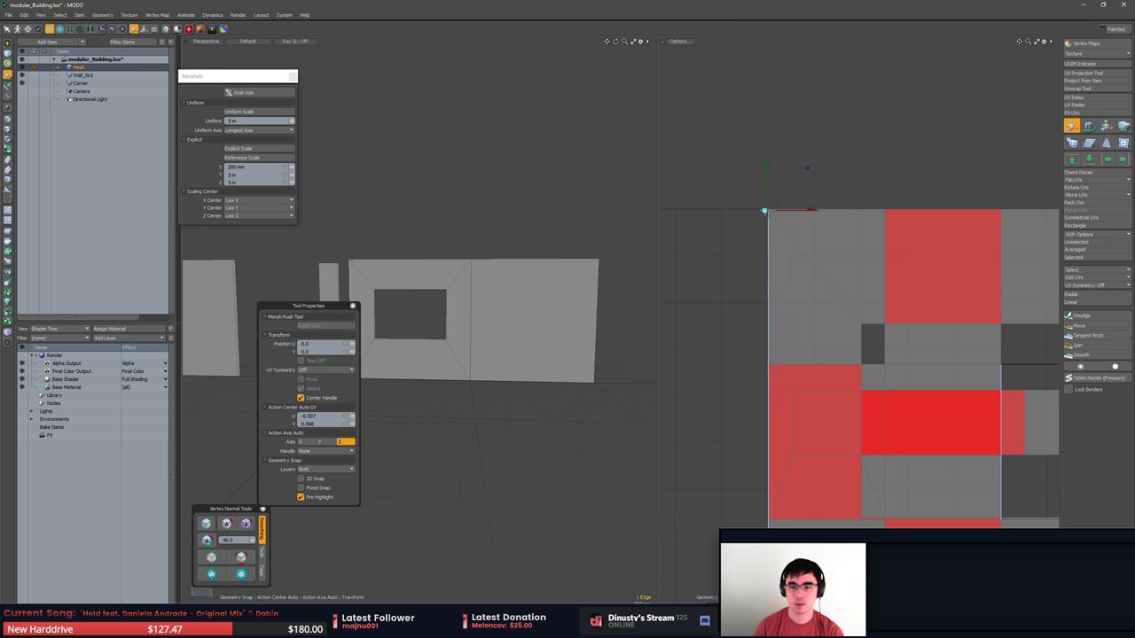
pyautogui.click(794, 181)
pyautogui.moveTo(775, 209); pyautogui.dragTo(770, 370)
pyautogui.keyDown('alt'); pyautogui.moveTo(857, 190); pyautogui.dragTo(758, 182); pyautogui.keyUp('alt')
pyautogui.scroll(-3, 758, 182)
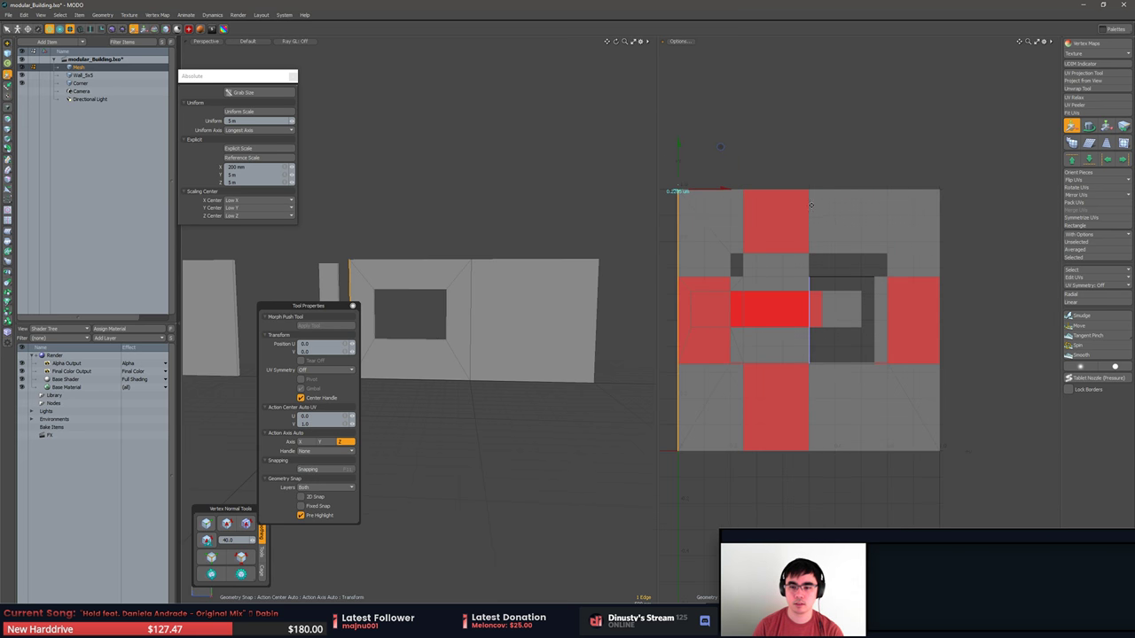
# Snap the right and lower edges of the unwrapped window face to the matching borders of the UV square.
pyautogui.click(937, 320)
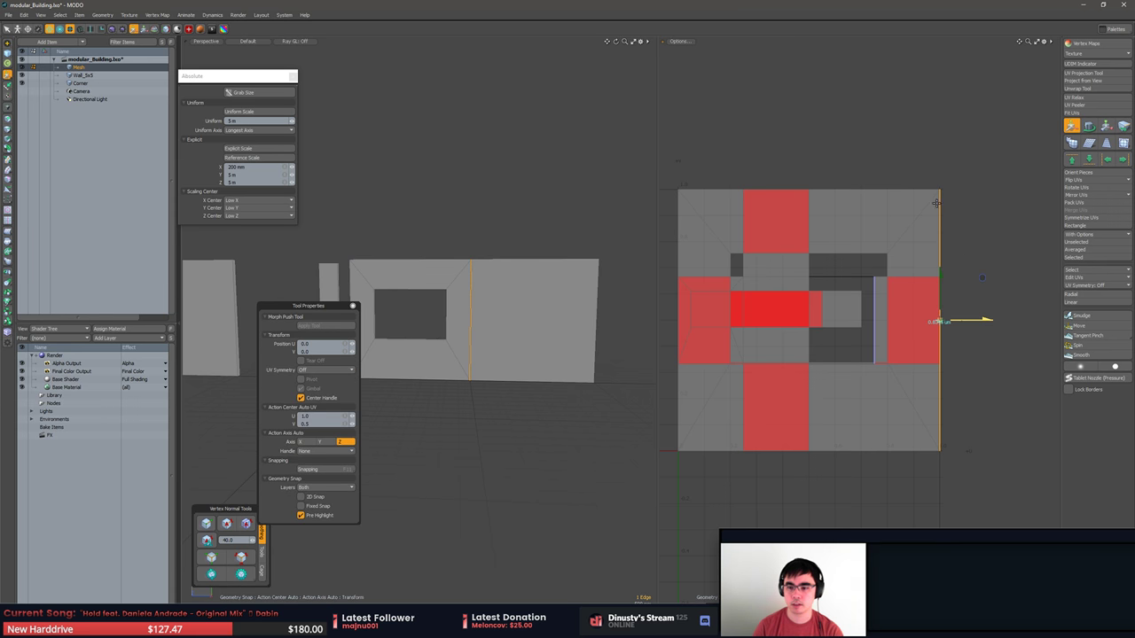
pyautogui.moveTo(945, 183); pyautogui.dragTo(957, 128)
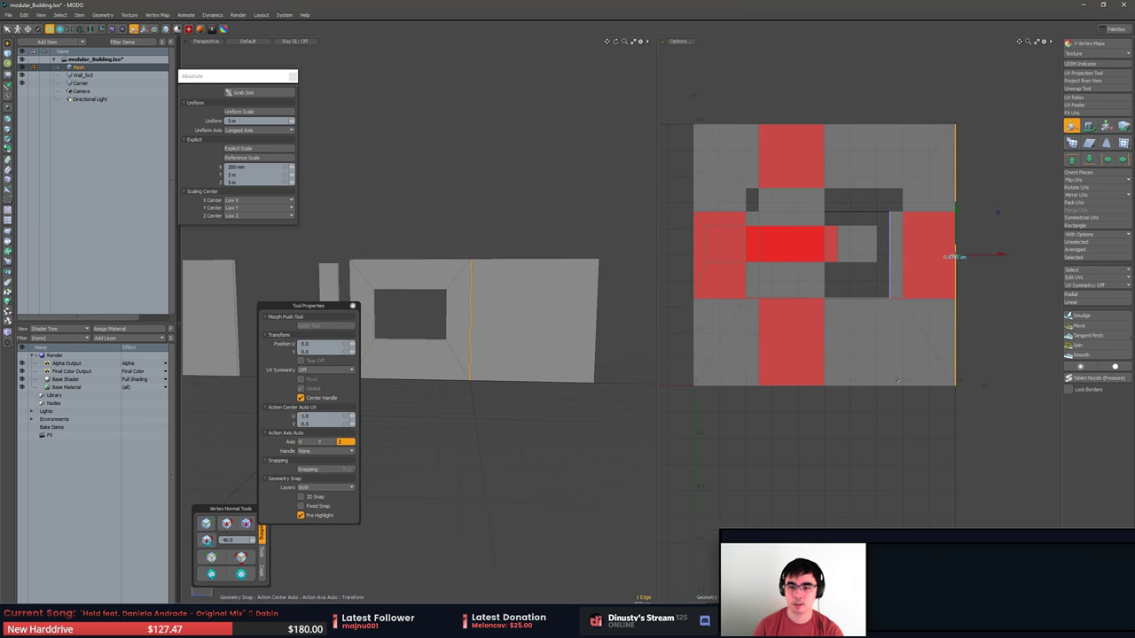
pyautogui.click(871, 383)
pyautogui.moveTo(826, 356); pyautogui.dragTo(859, 440)
pyautogui.press('space')
# Compare the UV layouts of the window panel and the solid wall panel by switching between the two meshes.
pyautogui.press('3')
pyautogui.scroll(-2, 862, 435)
pyautogui.doubleClick(891, 413)
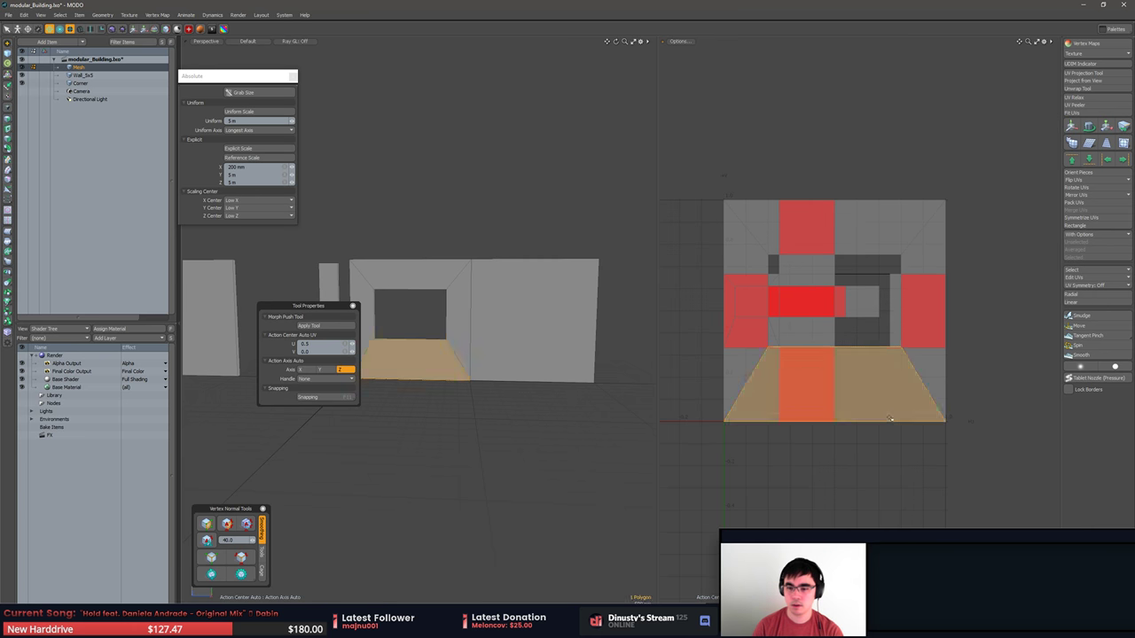
pyautogui.keyDown('alt'); pyautogui.moveTo(973, 359); pyautogui.dragTo(975, 373); pyautogui.keyUp('alt')
pyautogui.keyDown('alt'); pyautogui.keyDown('shift'); pyautogui.moveTo(461, 217); pyautogui.dragTo(507, 212); pyautogui.keyUp('shift'); pyautogui.keyUp('alt')
pyautogui.click(507, 213)
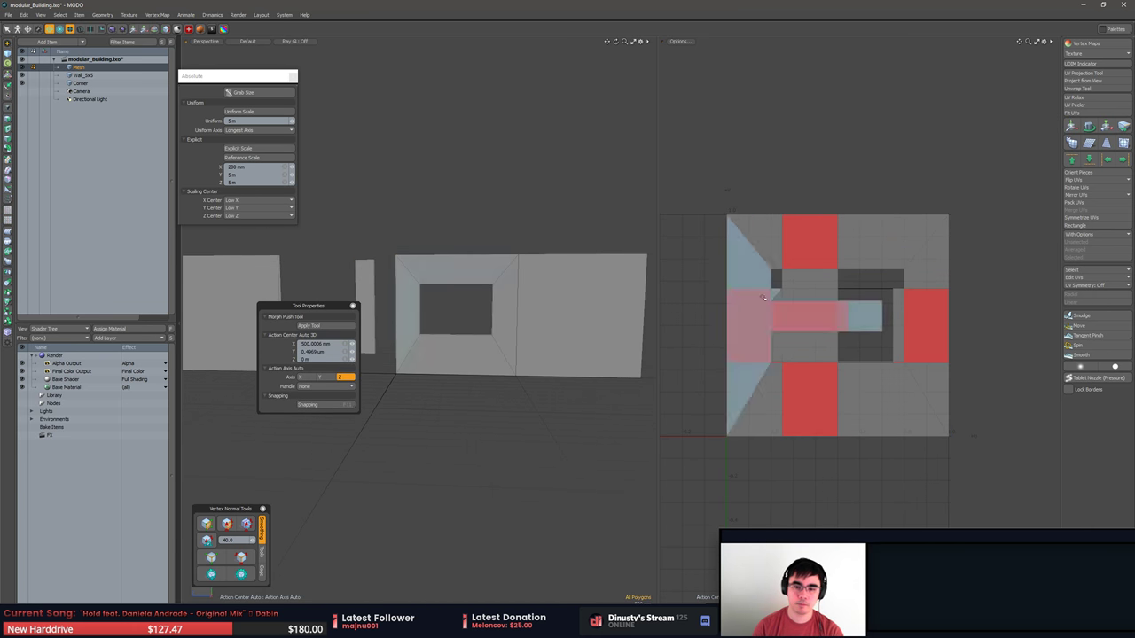
pyautogui.press('5')
pyautogui.click(563, 296)
pyautogui.click(506, 298)
pyautogui.click(528, 298)
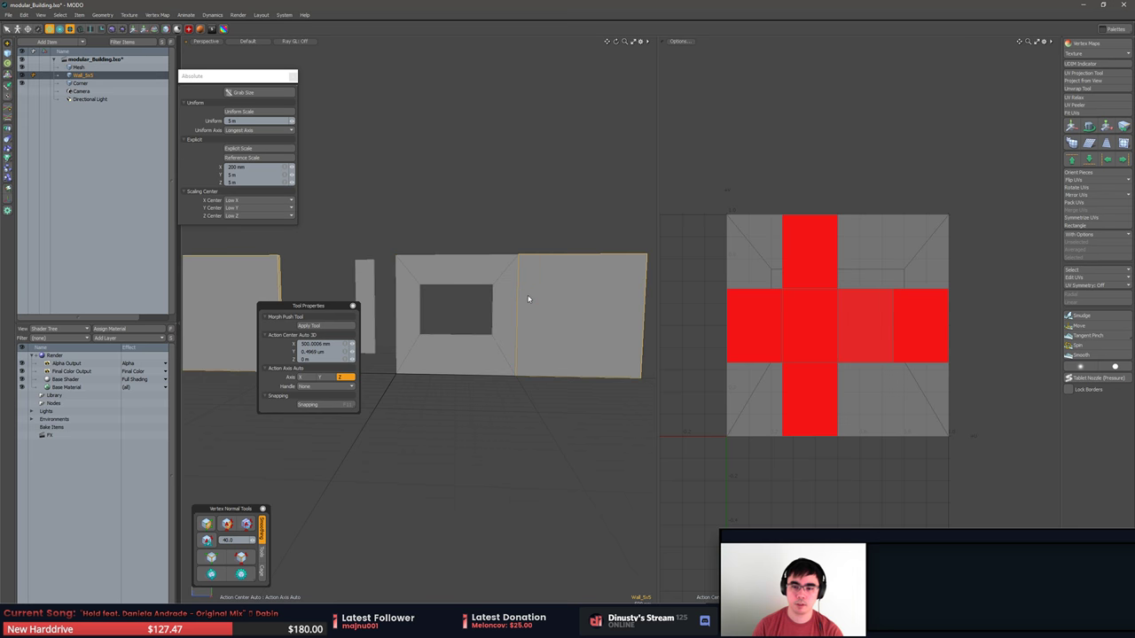
pyautogui.click(497, 293)
pyautogui.click(532, 290)
pyautogui.scroll(2, 506, 294)
pyautogui.press('2')
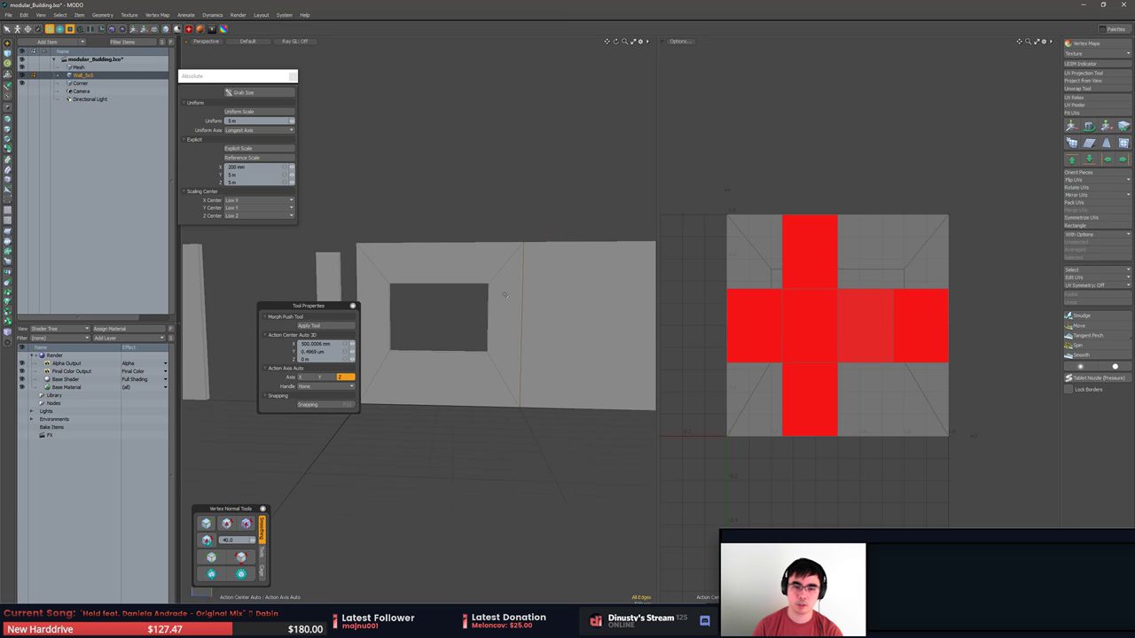
# Undo the last selection changes and locate the window panel's side face next to the solid wall in the UV layout.
pyautogui.hotkey('ctrl', 'z')
pyautogui.hotkey('ctrl', 'z')
pyautogui.hotkey('ctrl', 'z')
pyautogui.hotkey('ctrl', 'z')
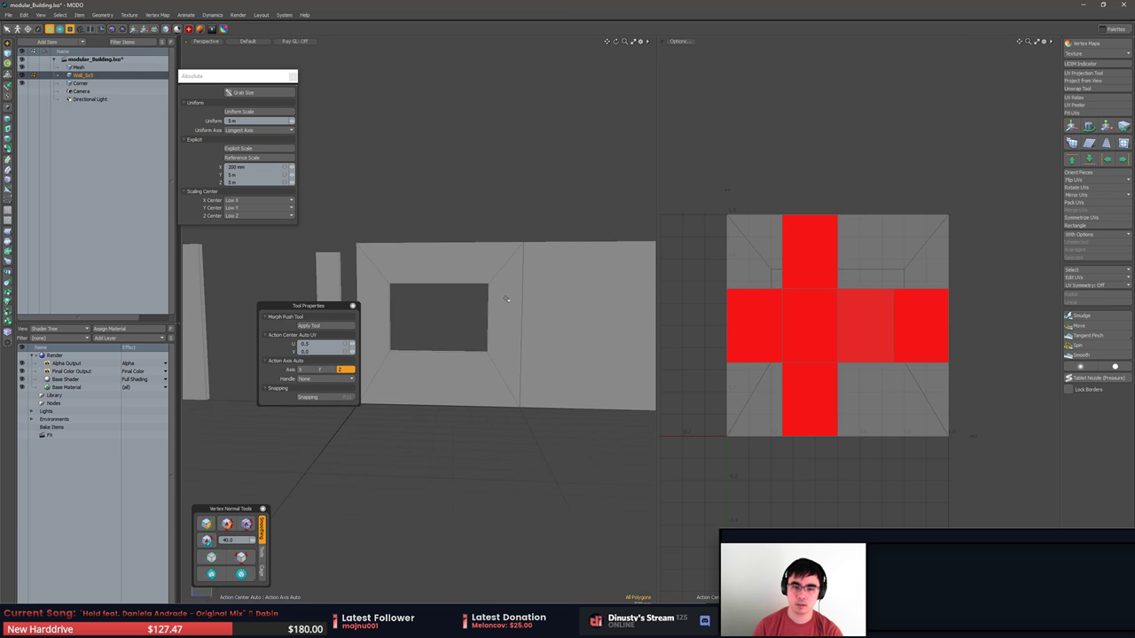
pyautogui.click(516, 283)
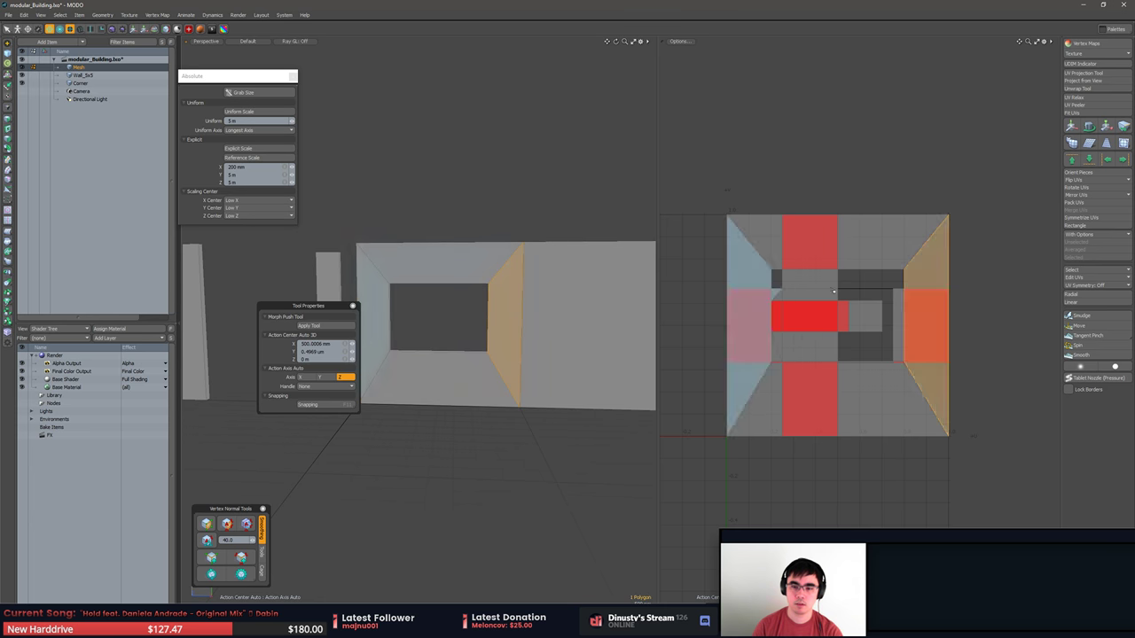
pyautogui.keyDown('alt'); pyautogui.moveTo(1017, 306); pyautogui.dragTo(986, 300); pyautogui.keyUp('alt')
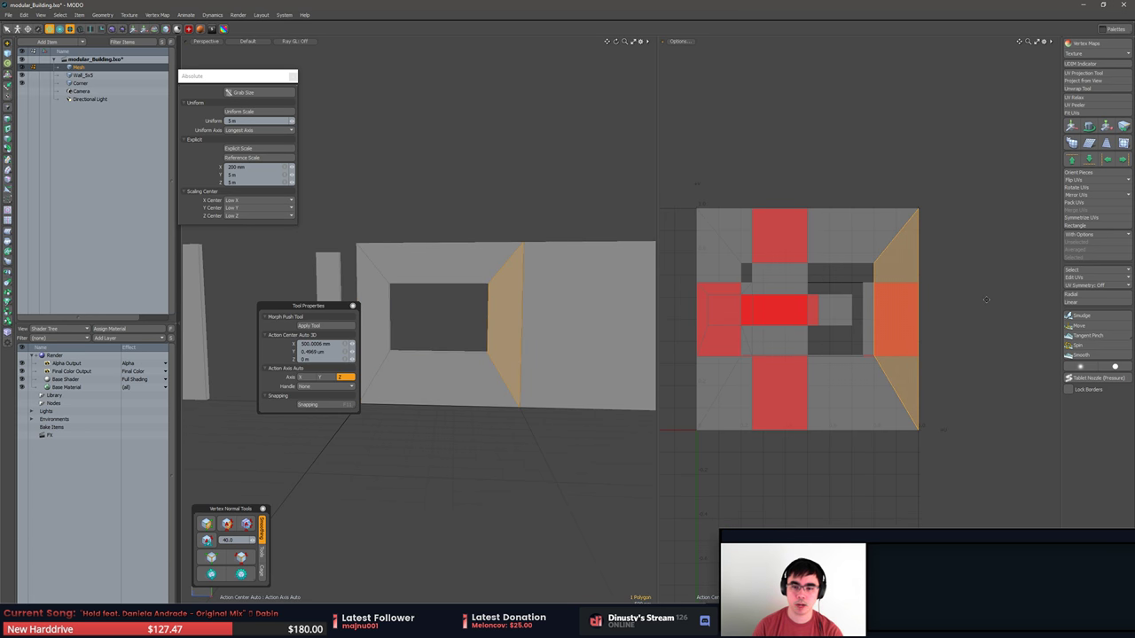
pyautogui.click(990, 306)
pyautogui.click(509, 292)
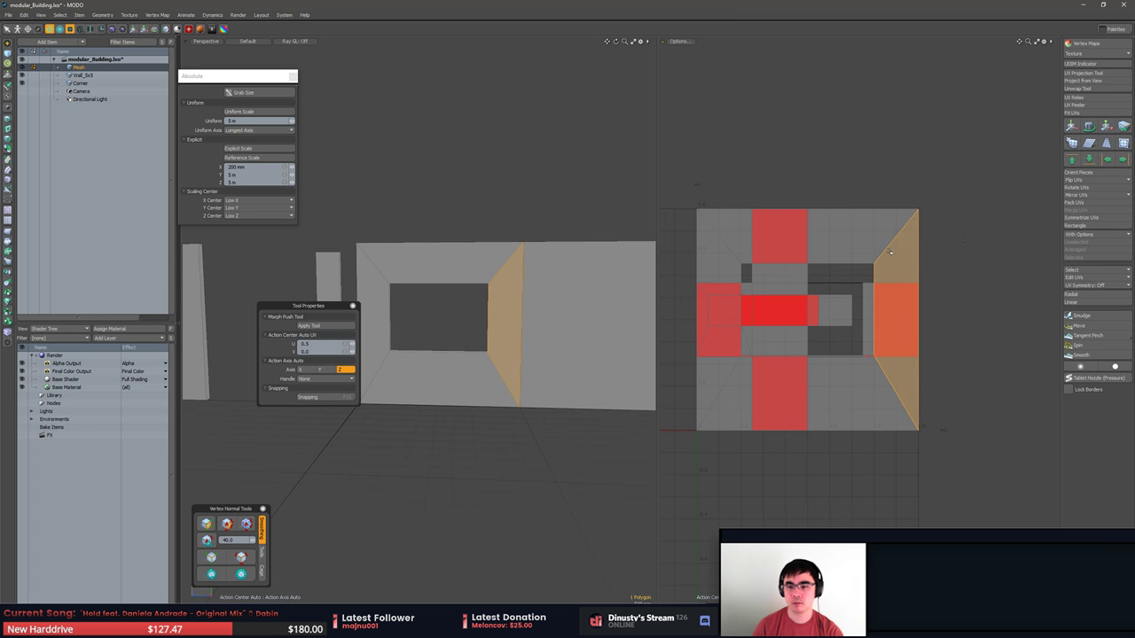
# Select the solid wall face's vertical edge bordering the window panel to check its orientation in the UV layout.
pyautogui.click(530, 292)
pyautogui.press('5')
pyautogui.click(551, 291)
pyautogui.press('3')
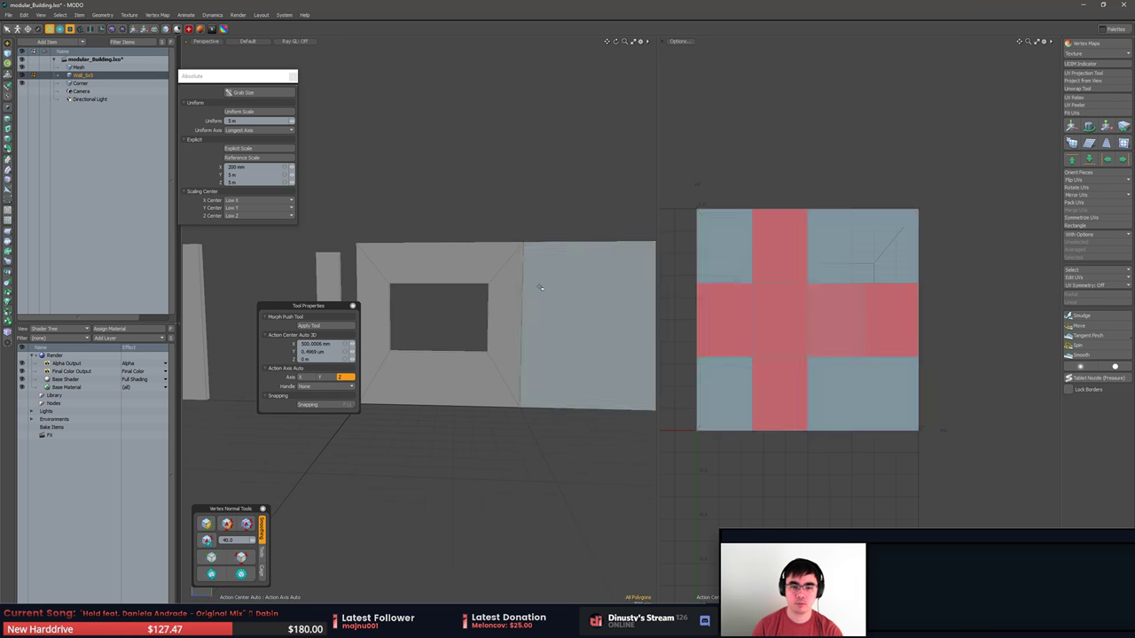
pyautogui.click(537, 287)
pyautogui.press('2')
pyautogui.keyDown('alt'); pyautogui.keyDown('shift'); pyautogui.moveTo(570, 288); pyautogui.dragTo(536, 289); pyautogui.keyUp('shift'); pyautogui.keyUp('alt')
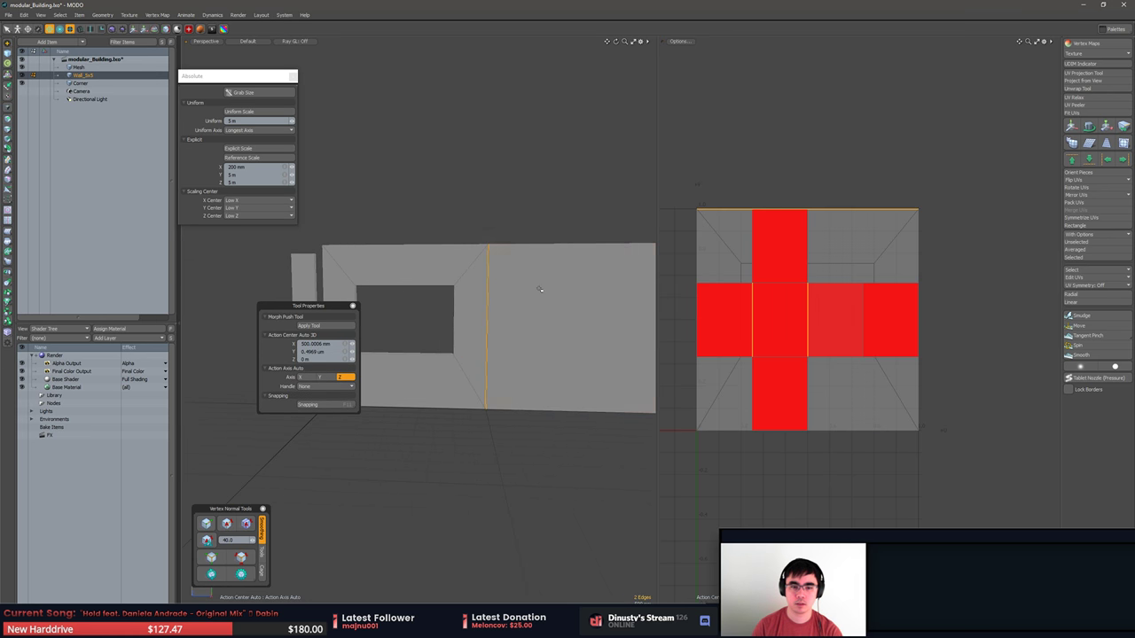
pyautogui.press('3')
pyautogui.click(562, 281)
pyautogui.hotkey('alt', '2')
pyautogui.keyDown('ctrl'); pyautogui.keyDown('alt'); pyautogui.moveTo(631, 346); pyautogui.dragTo(527, 291); pyautogui.keyUp('alt'); pyautogui.keyUp('ctrl')
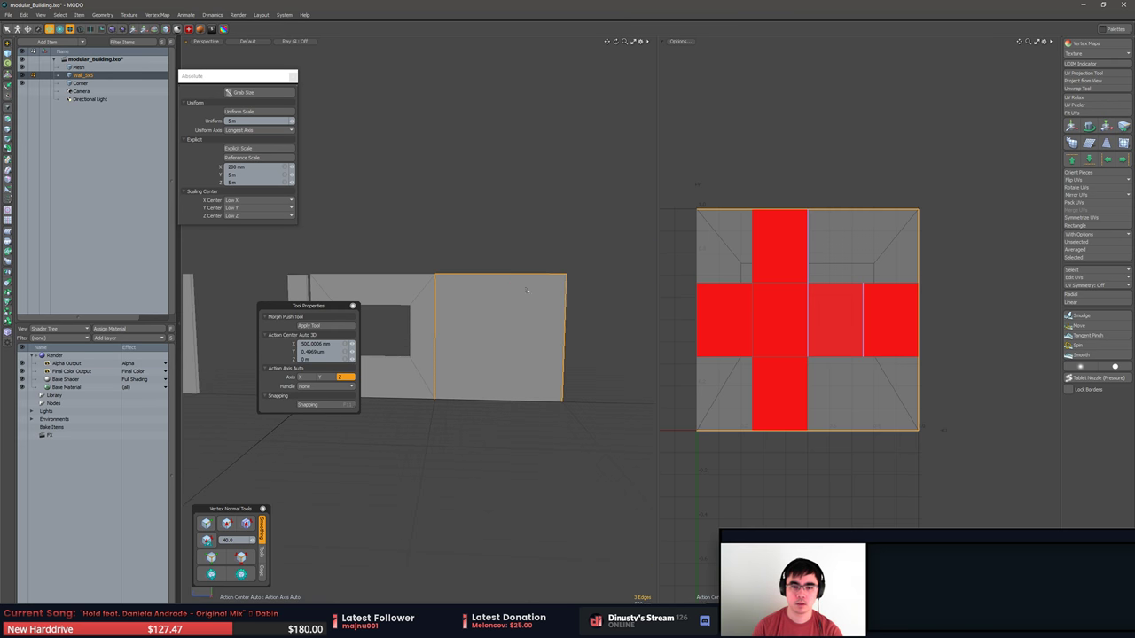
pyautogui.keyDown('ctrl'); pyautogui.moveTo(579, 260); pyautogui.dragTo(568, 254, button='right'); pyautogui.keyUp('ctrl')
pyautogui.moveTo(399, 213)
pyautogui.keyDown('ctrl'); pyautogui.mouseDown(button='right')
pyautogui.moveTo(672, 281)
pyautogui.moveTo(660, 277)
pyautogui.mouseUp(button='right'); pyautogui.keyUp('ctrl')
pyautogui.keyDown('alt'); pyautogui.keyDown('shift'); pyautogui.moveTo(628, 279); pyautogui.dragTo(639, 293); pyautogui.keyUp('shift'); pyautogui.keyUp('alt')
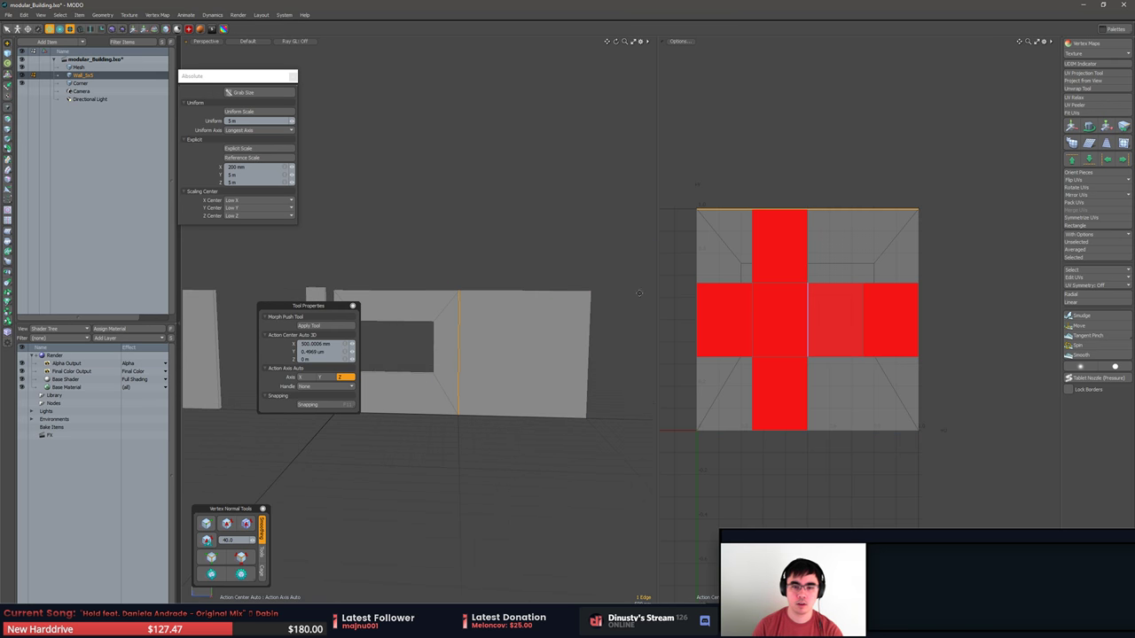
# Rotate the UVs of the solid wall panel's front face by 90°.
pyautogui.press('3')
pyautogui.press('e')
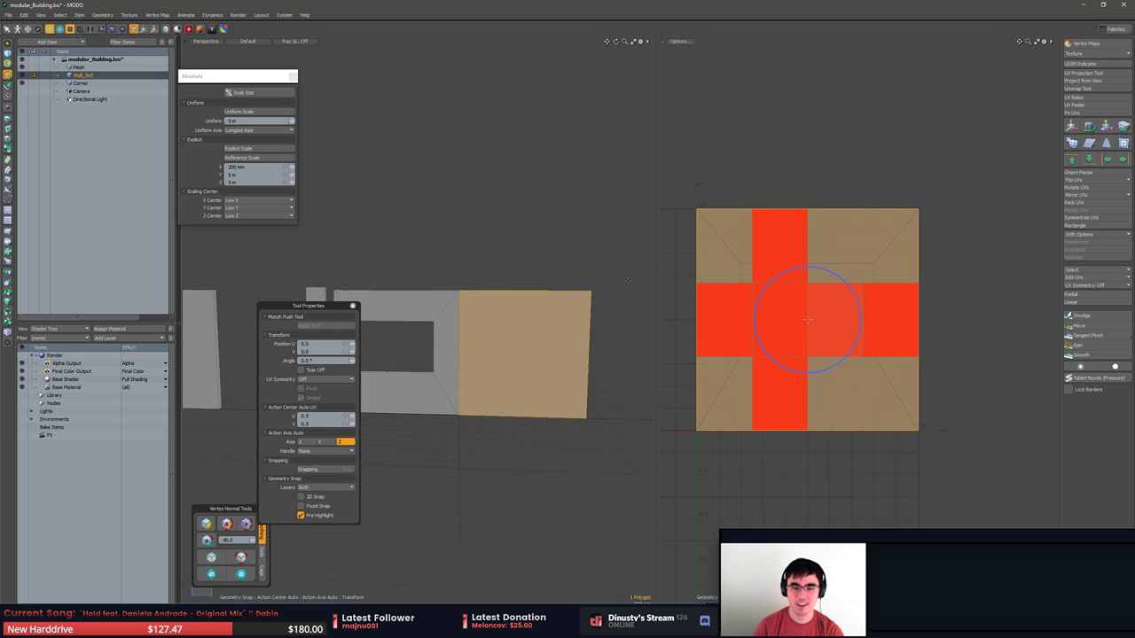
pyautogui.moveTo(772, 286); pyautogui.dragTo(774, 416)
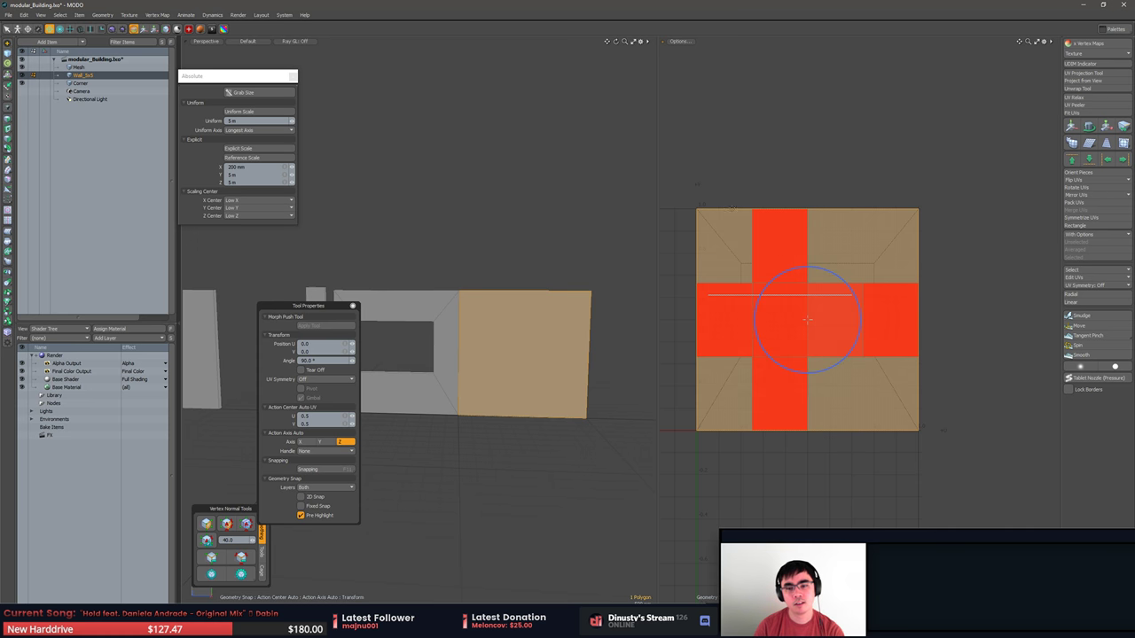
pyautogui.press('Escape')
# Select the edges where the window panel and solid wall meet on both meshes to compare their UV positions.
pyautogui.click(518, 343)
pyautogui.click(457, 335)
pyautogui.click(445, 330)
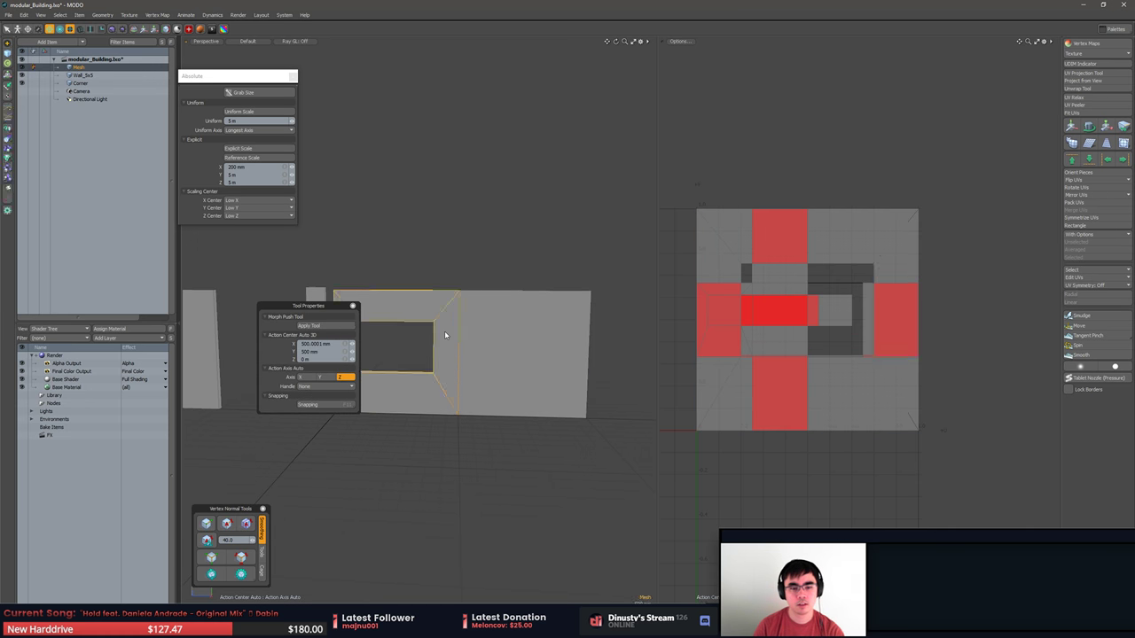
pyautogui.click(444, 331)
pyautogui.press('2')
pyautogui.click(458, 335)
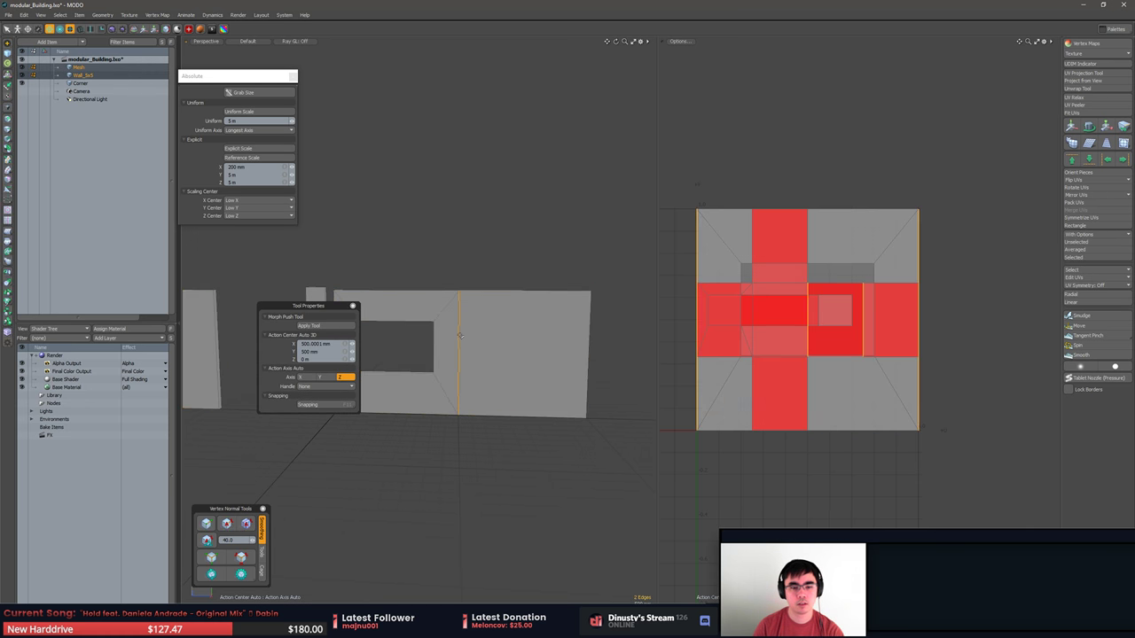
# Select both panel meshes and their adjoining front faces to compare how the faces lie in the UV square.
pyautogui.press('3')
pyautogui.press('5')
pyautogui.click(459, 335)
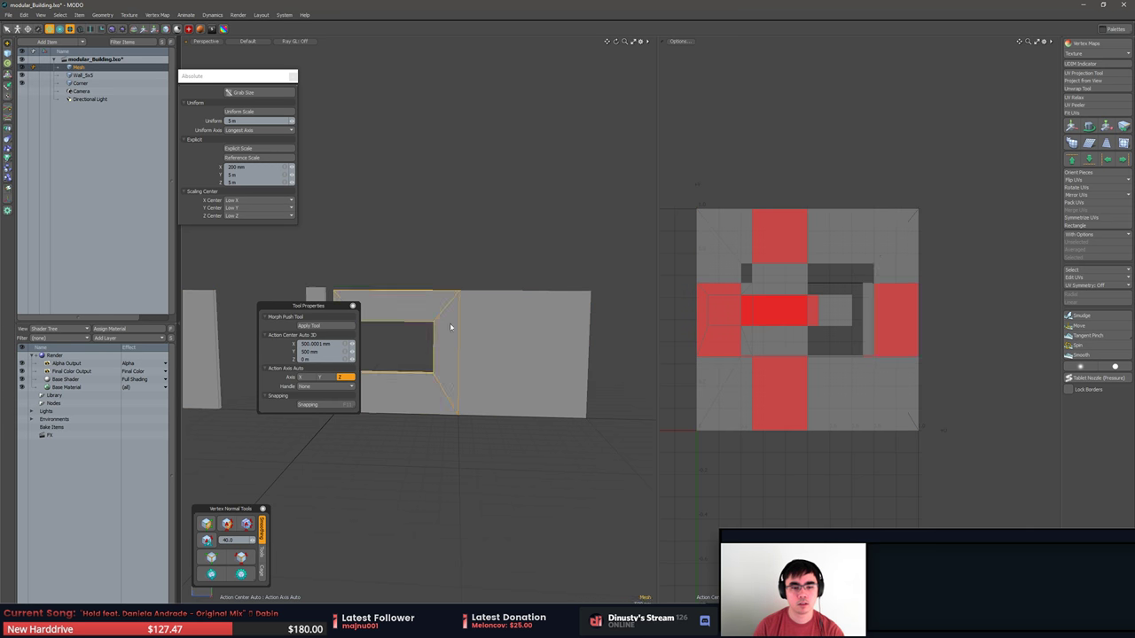
pyautogui.click(448, 330)
pyautogui.keyDown('shift'); pyautogui.click(448, 333); pyautogui.keyUp('shift')
pyautogui.press('3')
pyautogui.keyDown('shift'); pyautogui.click(547, 330); pyautogui.keyUp('shift')
pyautogui.keyDown('alt'); pyautogui.moveTo(547, 330); pyautogui.dragTo(550, 330); pyautogui.keyUp('alt')
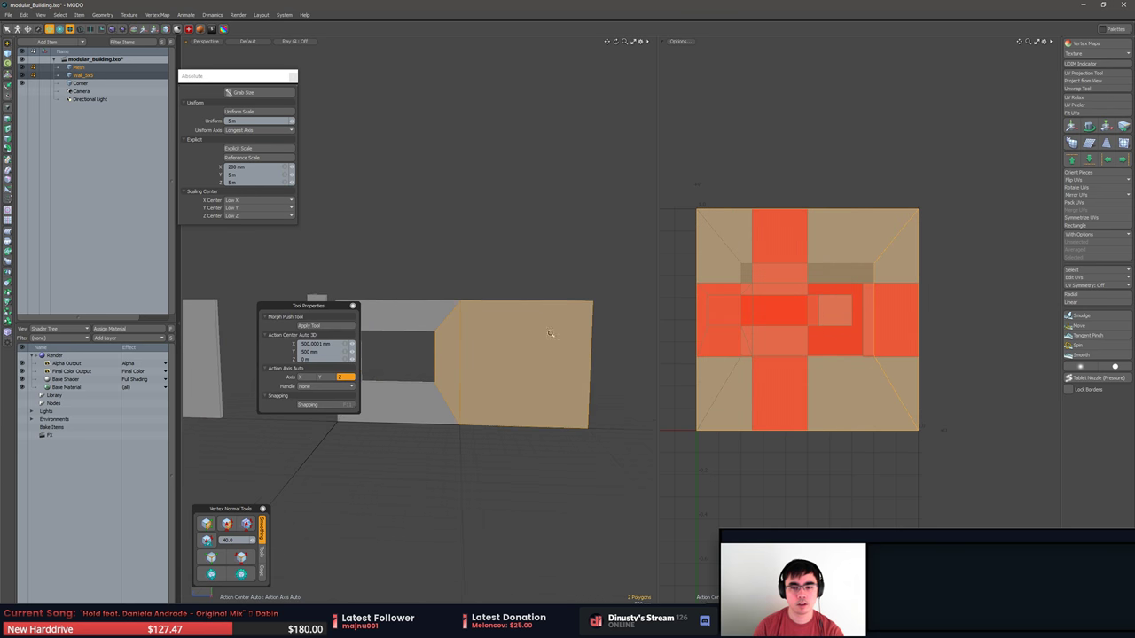
pyautogui.click(440, 285)
pyautogui.keyDown('alt'); pyautogui.moveTo(443, 285); pyautogui.dragTo(479, 303); pyautogui.keyUp('alt')
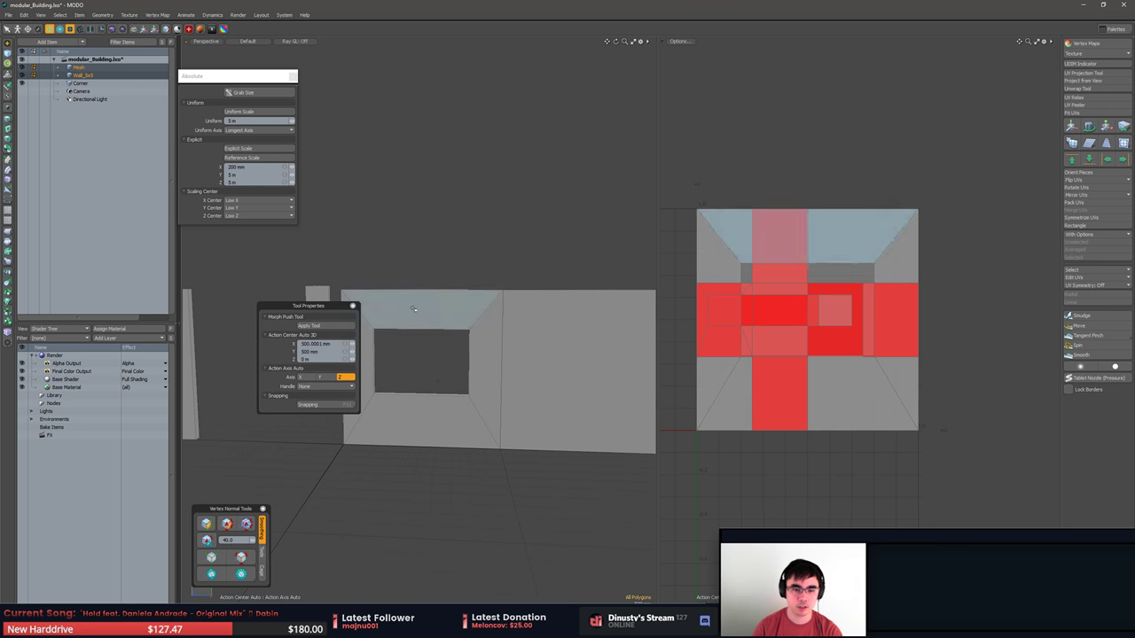
# Examine the corner piece from outside where it meets the adjoining wall panels in the assembled building.
pyautogui.keyDown('alt'); pyautogui.moveTo(690, 327); pyautogui.dragTo(434, 224); pyautogui.keyUp('alt')
pyautogui.press('5')
pyautogui.click(529, 246)
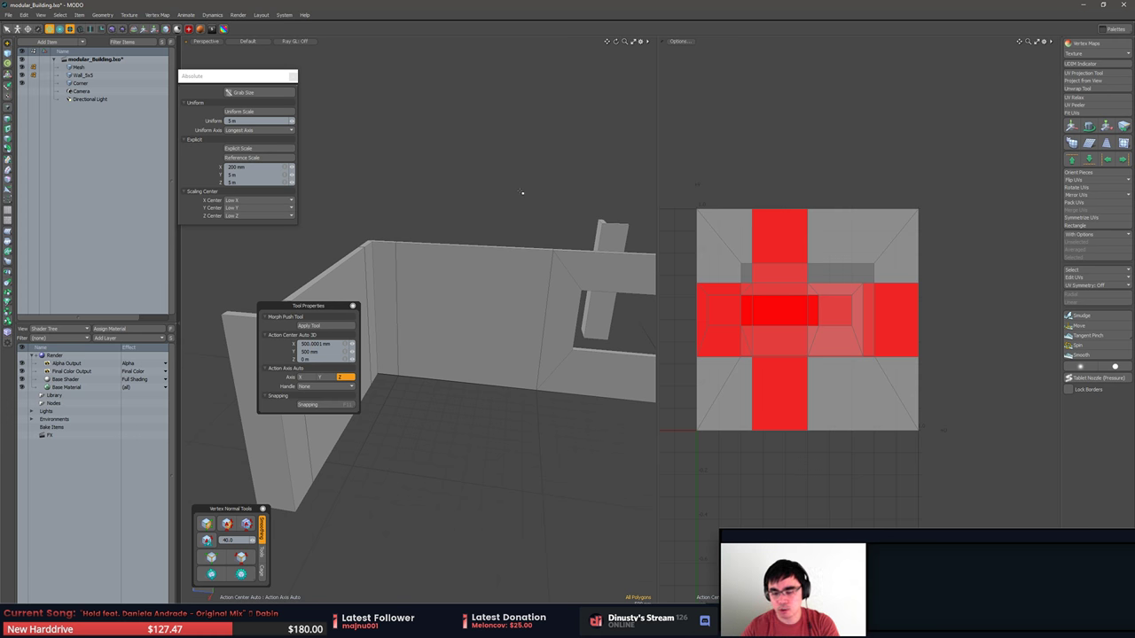
pyautogui.moveTo(438, 254); pyautogui.dragTo(472, 347, button='middle')
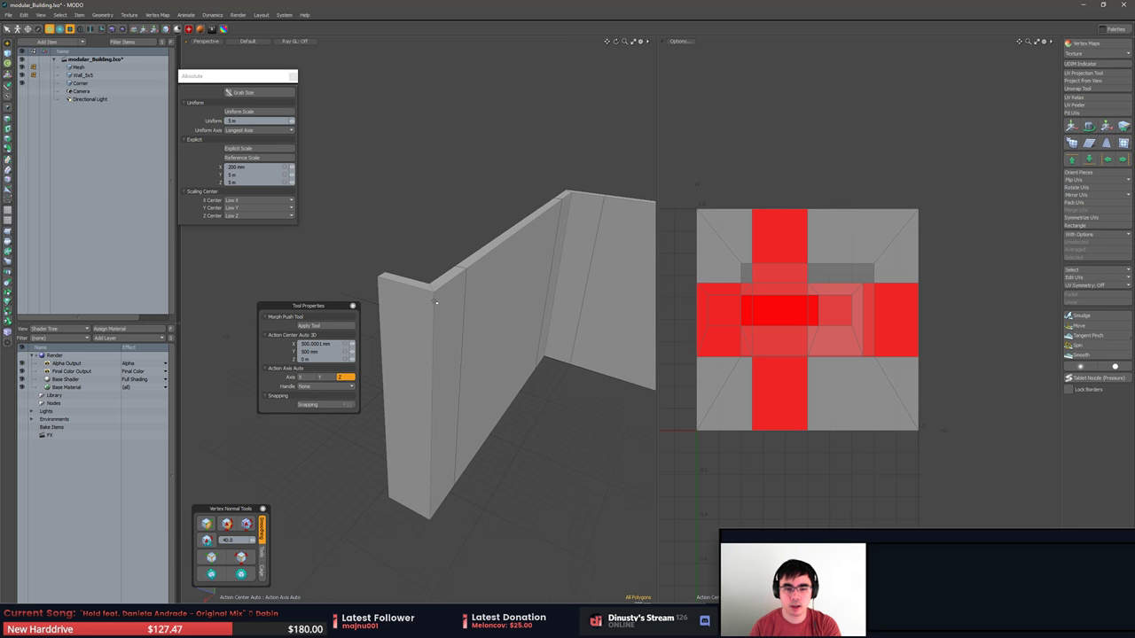
pyautogui.moveTo(425, 393); pyautogui.dragTo(485, 511, button='middle')
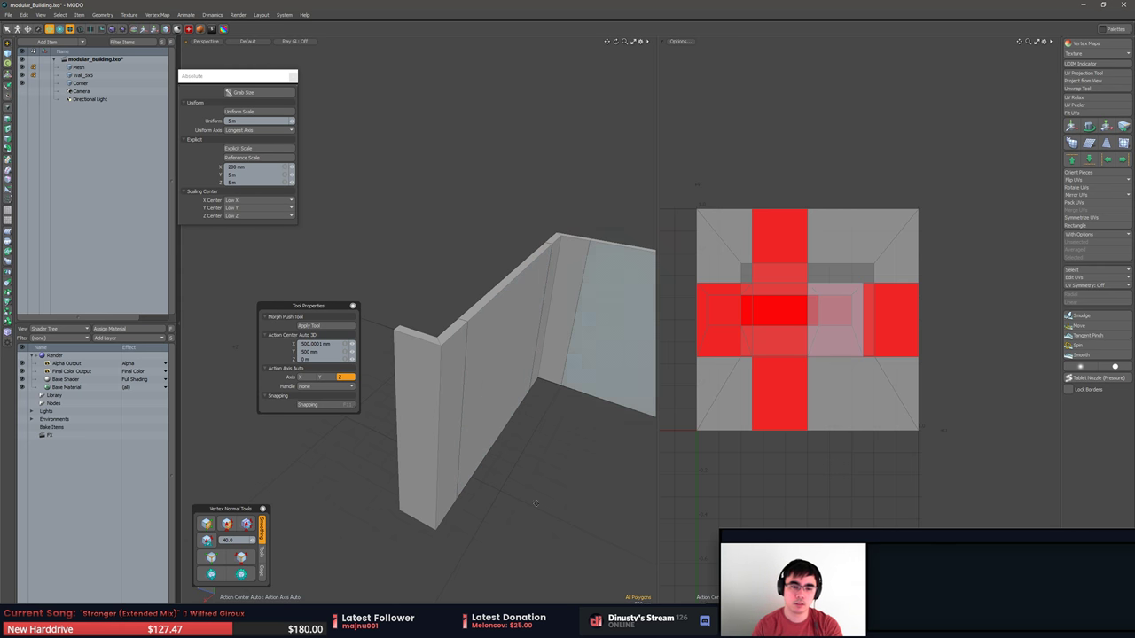
pyautogui.keyDown('alt'); pyautogui.moveTo(433, 315); pyautogui.dragTo(432, 290); pyautogui.keyUp('alt')
pyautogui.moveTo(412, 365); pyautogui.dragTo(444, 432, button='middle')
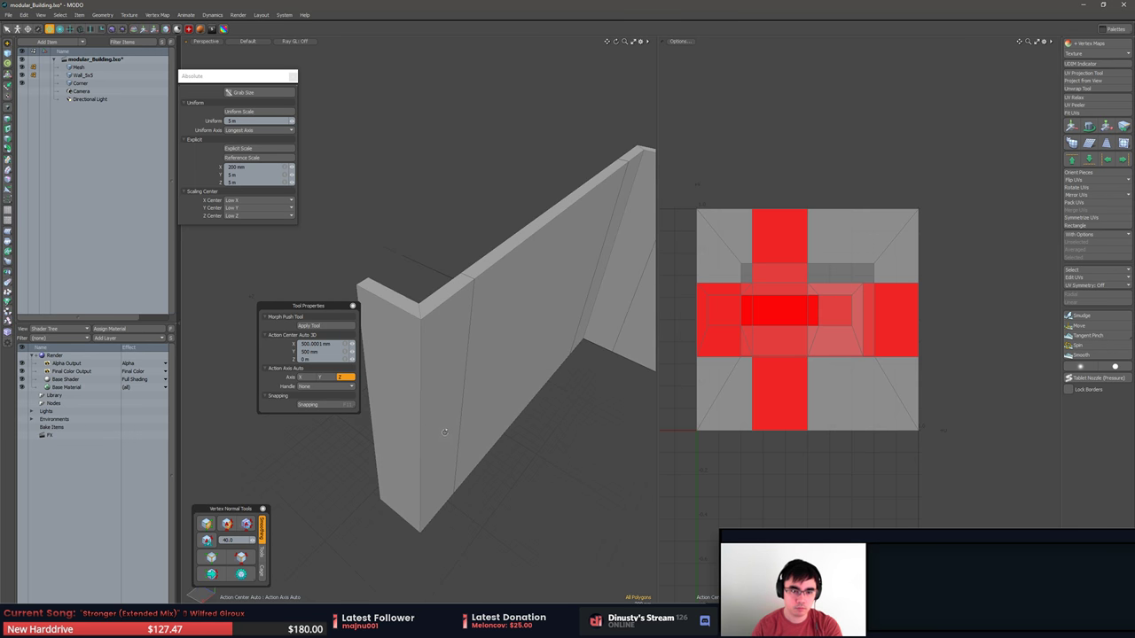
# Select the corner piece's mesh and its outer vertical edge.
pyautogui.press('5')
pyautogui.click(421, 348)
pyautogui.press('2')
pyautogui.doubleClick(421, 349)
pyautogui.keyDown('alt'); pyautogui.moveTo(421, 349); pyautogui.dragTo(453, 369); pyautogui.keyUp('alt')
pyautogui.click(441, 365)
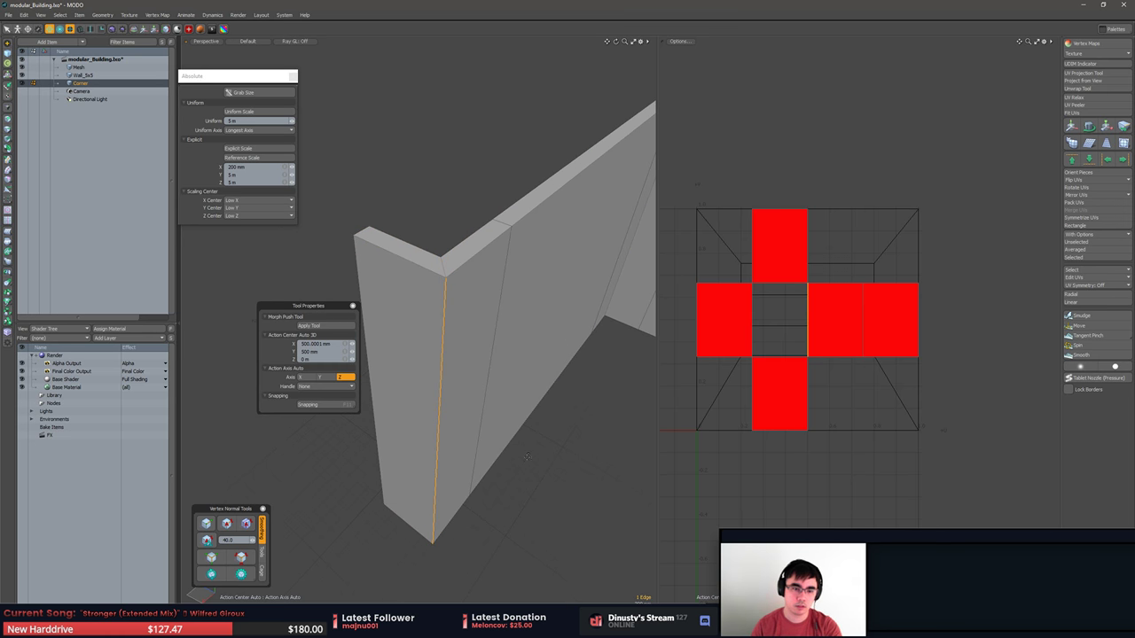
# Try a narrow bevel on the corner piece's outer vertical edge, and undo it.
pyautogui.press('b')
pyautogui.moveTo(527, 457); pyautogui.dragTo(505, 476)
pyautogui.press('q')
pyautogui.click(551, 485)
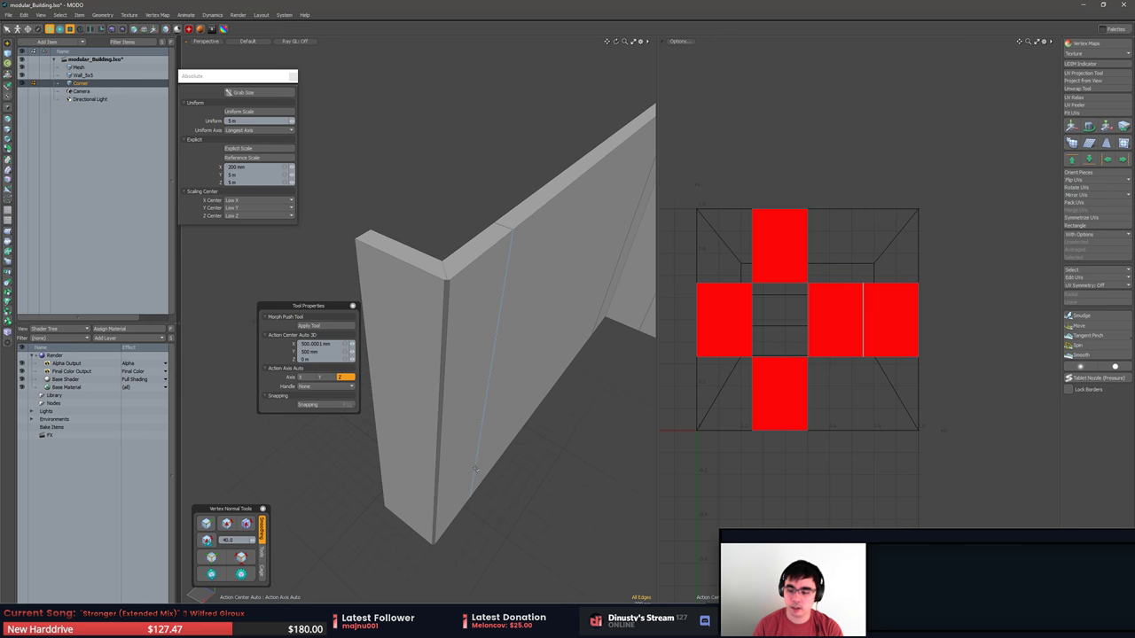
pyautogui.hotkey('ctrl', 'z')
pyautogui.hotkey('ctrl', 'z')
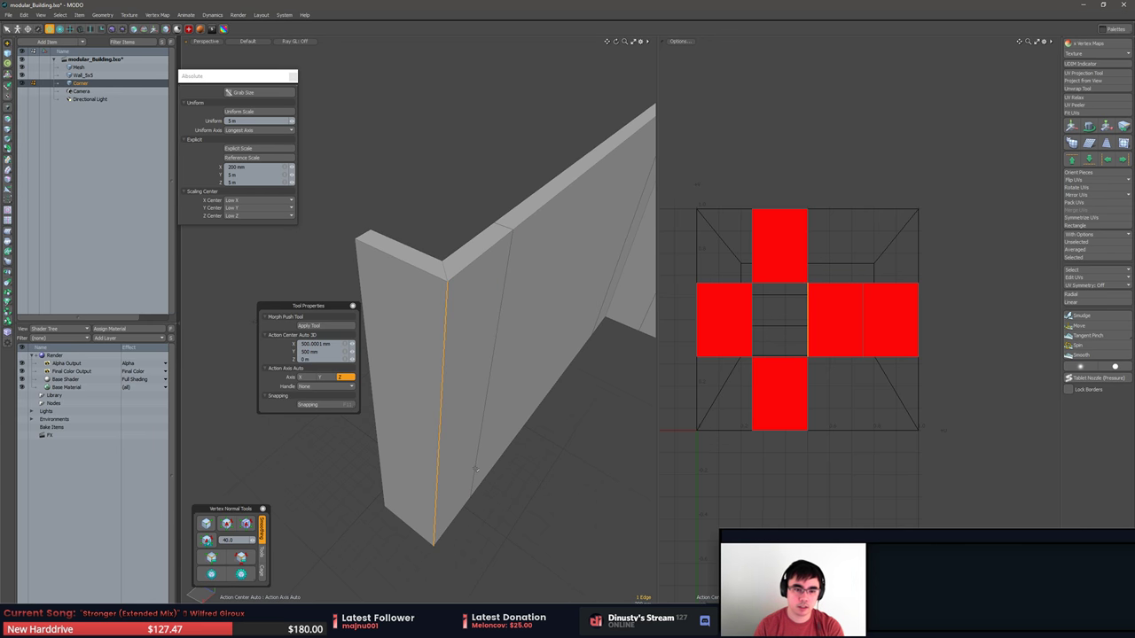
# Reselect the corner piece's outer vertical edge to examine where it runs between the two wall sides.
pyautogui.click(570, 481)
pyautogui.keyDown('alt'); pyautogui.keyDown('shift'); pyautogui.moveTo(570, 481); pyautogui.dragTo(528, 536); pyautogui.keyUp('shift'); pyautogui.keyUp('alt')
pyautogui.keyDown('ctrl'); pyautogui.keyDown('alt'); pyautogui.moveTo(528, 536); pyautogui.dragTo(504, 495); pyautogui.keyUp('alt'); pyautogui.keyUp('ctrl')
pyautogui.moveTo(503, 495); pyautogui.dragTo(556, 463, button='middle')
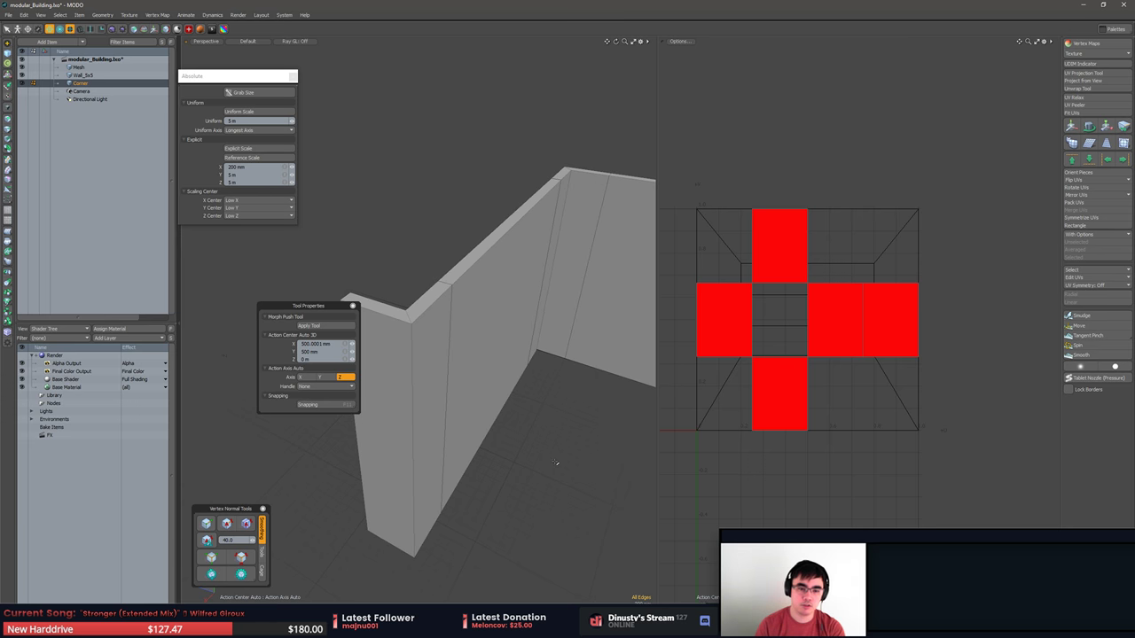
pyautogui.click(412, 438)
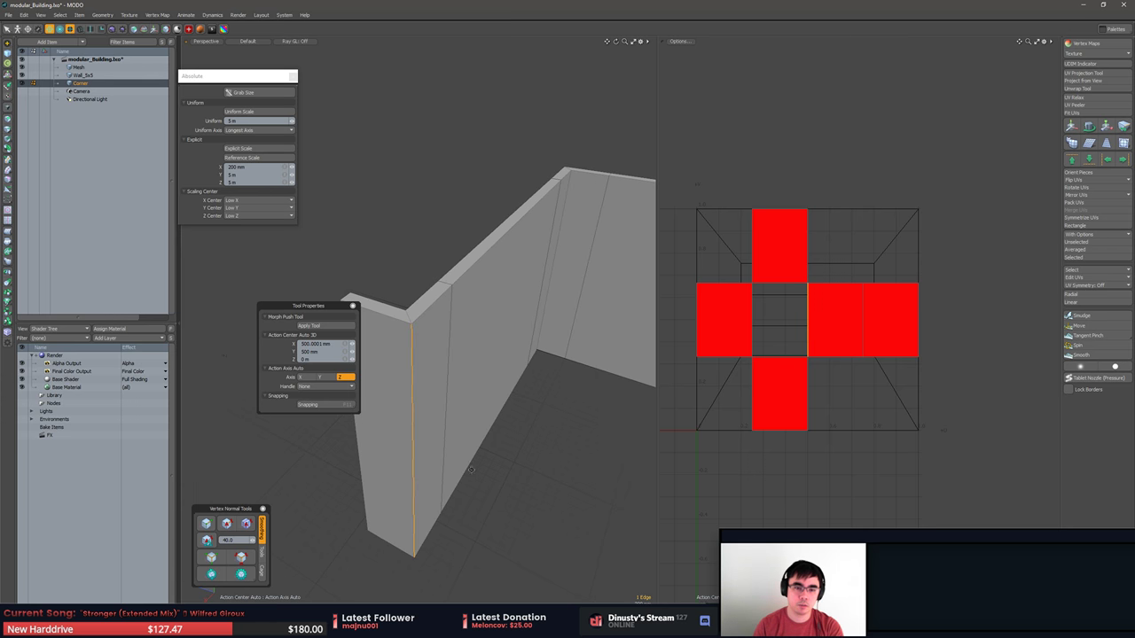
pyautogui.moveTo(471, 469); pyautogui.dragTo(512, 474, button='middle')
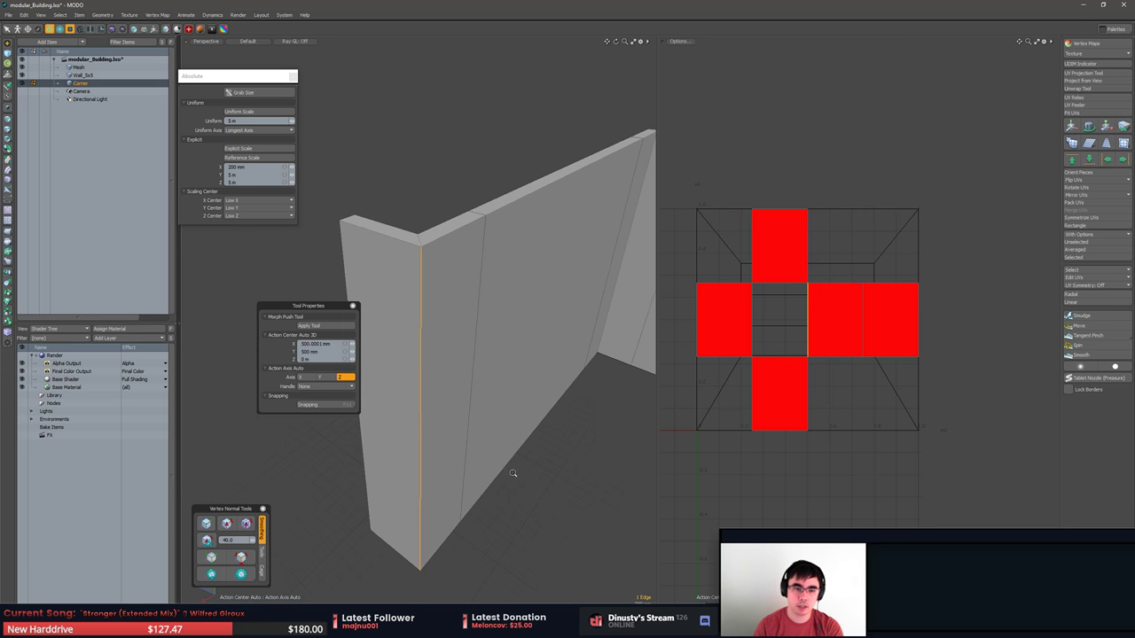
pyautogui.keyDown('ctrl'); pyautogui.keyDown('alt'); pyautogui.moveTo(512, 473); pyautogui.dragTo(538, 440); pyautogui.keyUp('alt'); pyautogui.keyUp('ctrl')
# Copy all polygons of the corner piece into a new mesh item.
pyautogui.press('3')
pyautogui.doubleClick(493, 380)
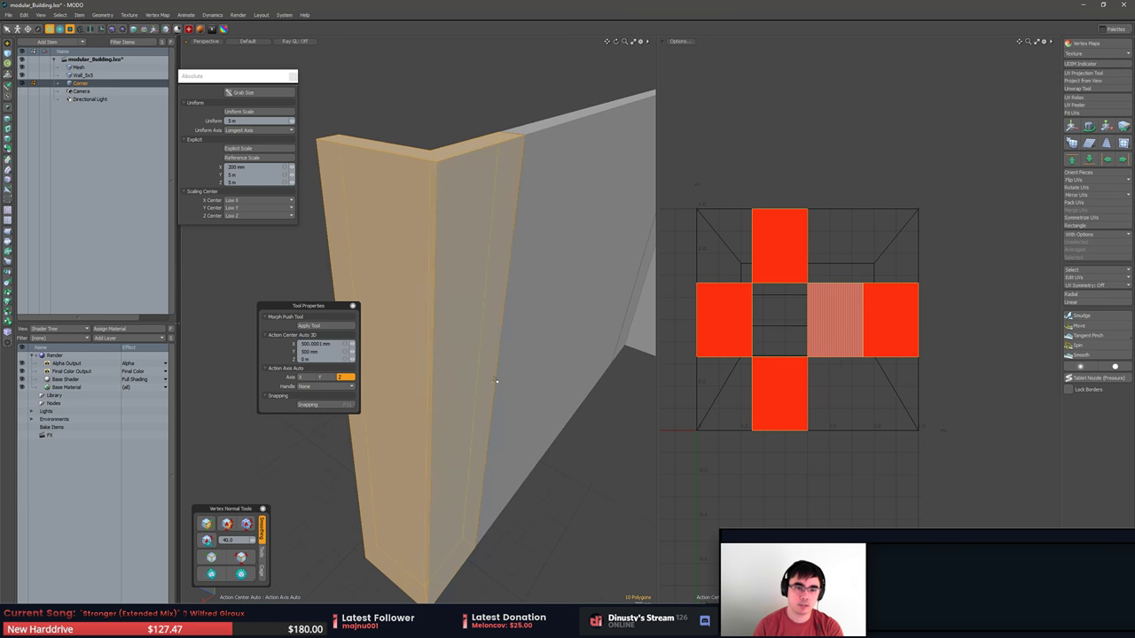
pyautogui.keyDown('ctrl'); pyautogui.keyDown('alt'); pyautogui.moveTo(496, 381); pyautogui.dragTo(470, 380); pyautogui.keyUp('alt'); pyautogui.keyUp('ctrl')
pyautogui.keyDown('alt'); pyautogui.moveTo(470, 381); pyautogui.dragTo(500, 356); pyautogui.keyUp('alt')
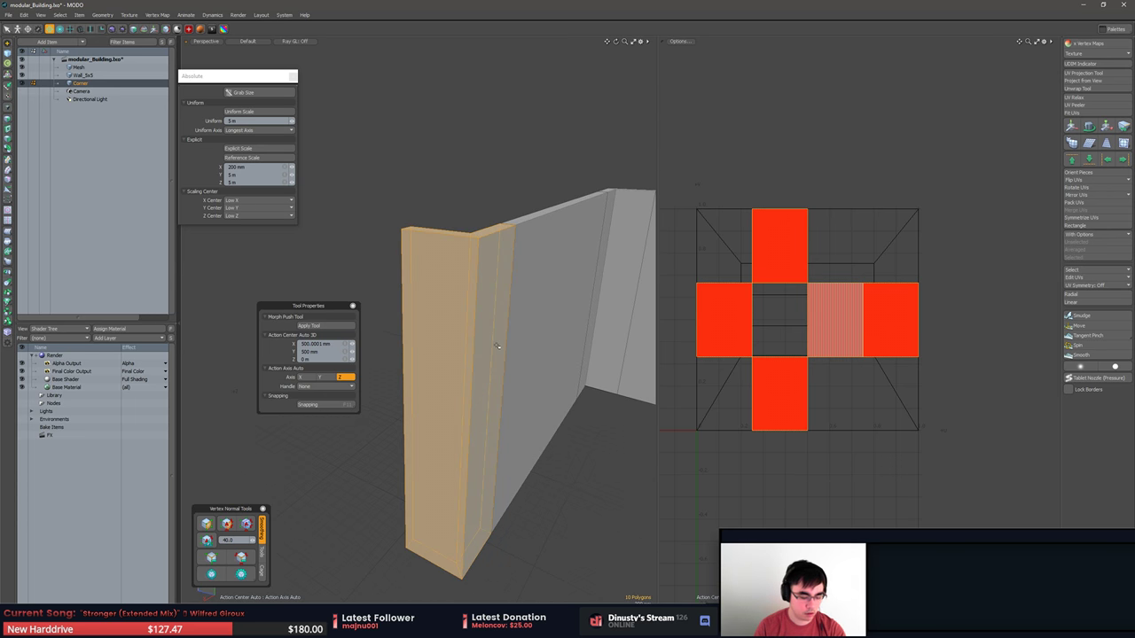
pyautogui.press('5')
pyautogui.press('n')
pyautogui.hotkey('ctrl', 'v')
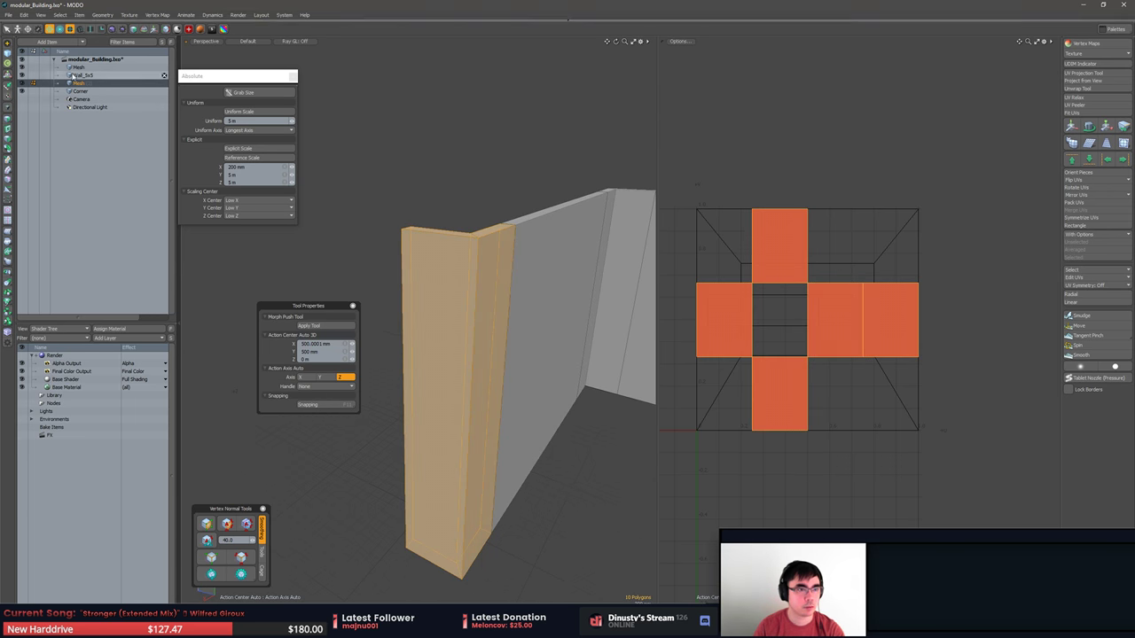
# Hide the window panel, Wall_5x5 and Corner meshes, leaving only the copied corner visible.
pyautogui.click(23, 70)
pyautogui.click(23, 69)
pyautogui.click(23, 91)
pyautogui.click(23, 76)
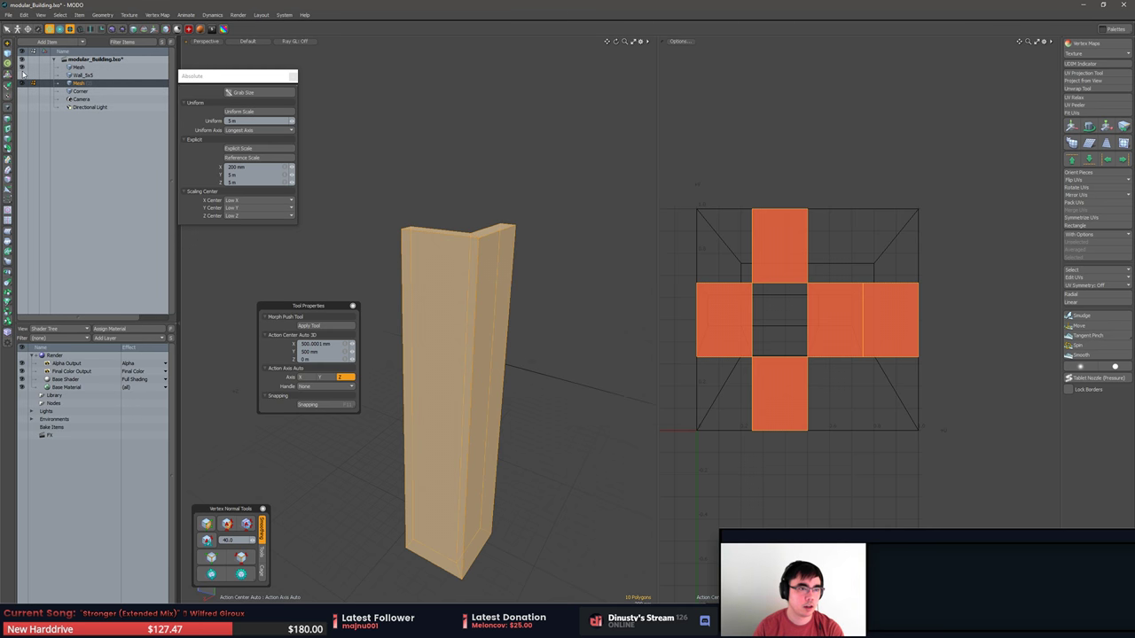
pyautogui.click(23, 68)
# Try beveling the edge loop through the copied corner's outer vertical edge, and undo it.
pyautogui.press('2')
pyautogui.keyDown('alt'); pyautogui.moveTo(487, 304); pyautogui.dragTo(435, 335); pyautogui.keyUp('alt')
pyautogui.doubleClick(426, 337)
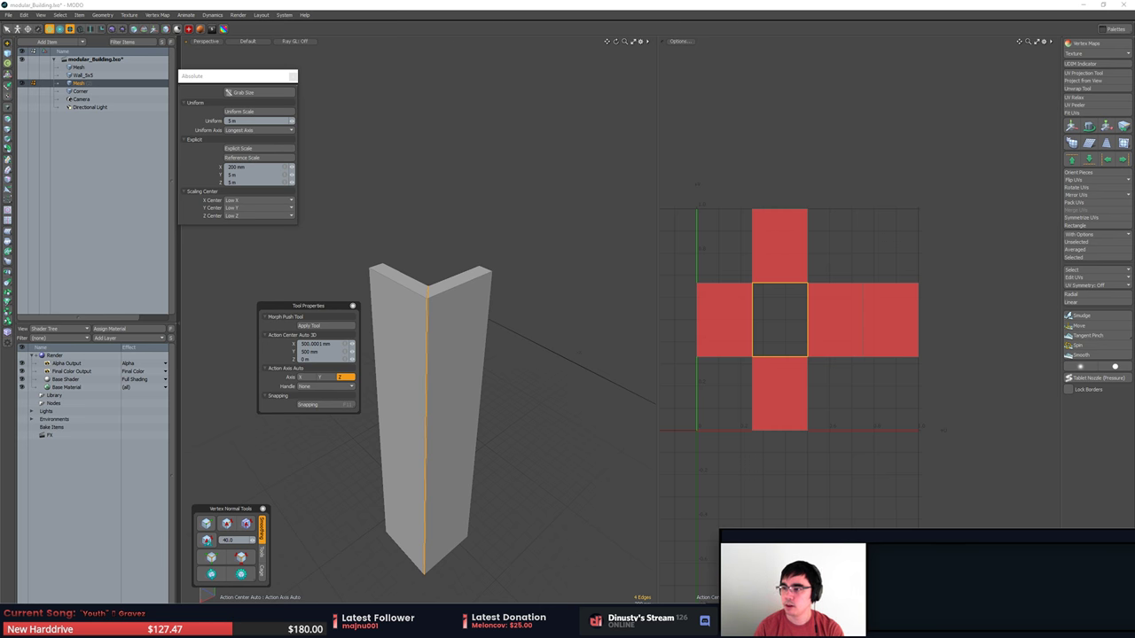
pyautogui.keyDown('alt'); pyautogui.moveTo(543, 213); pyautogui.dragTo(565, 227); pyautogui.keyUp('alt')
pyautogui.press('b')
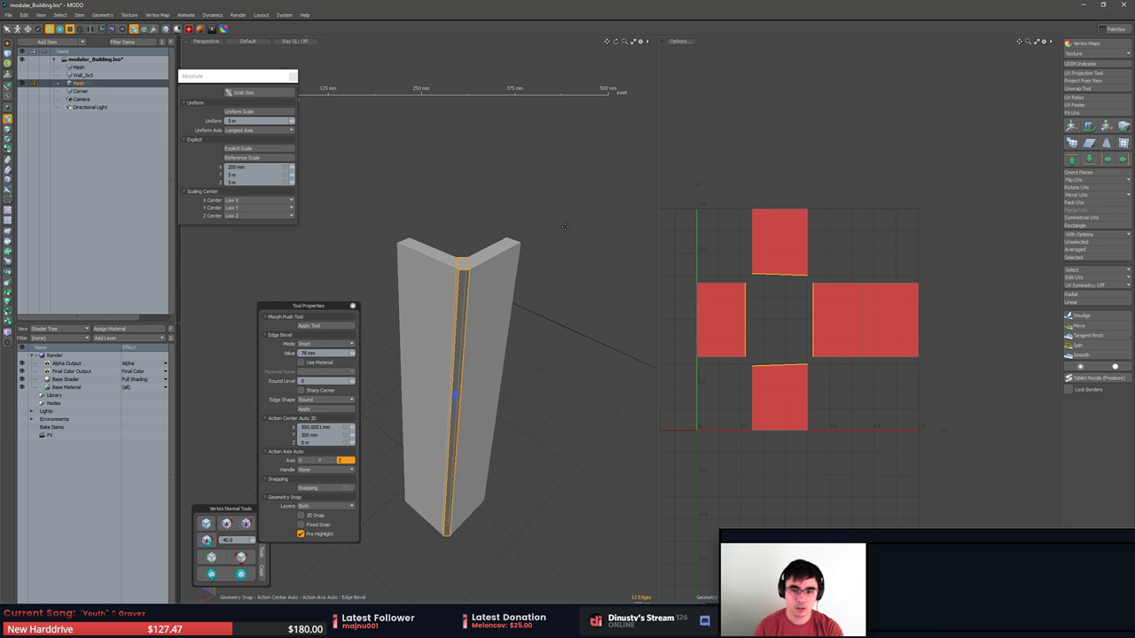
pyautogui.hotkey('ctrl', 'z')
pyautogui.click(557, 221)
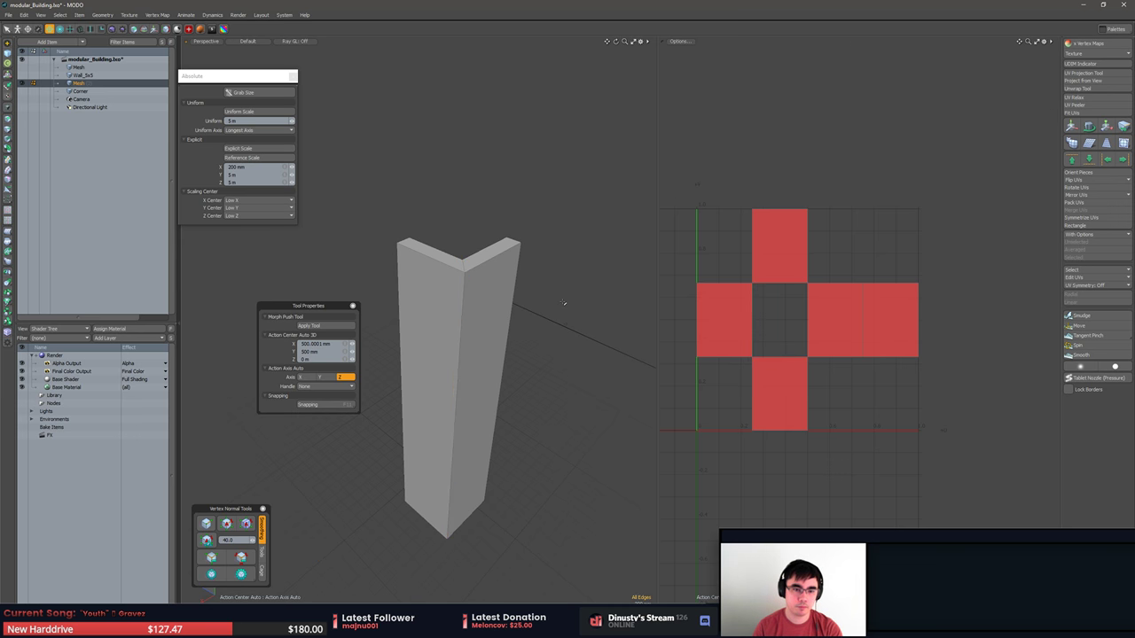
# Bevel the edge loop through the copied corner's outer vertical edge by 112 mm in Inset mode.
pyautogui.doubleClick(462, 299)
pyautogui.press('b')
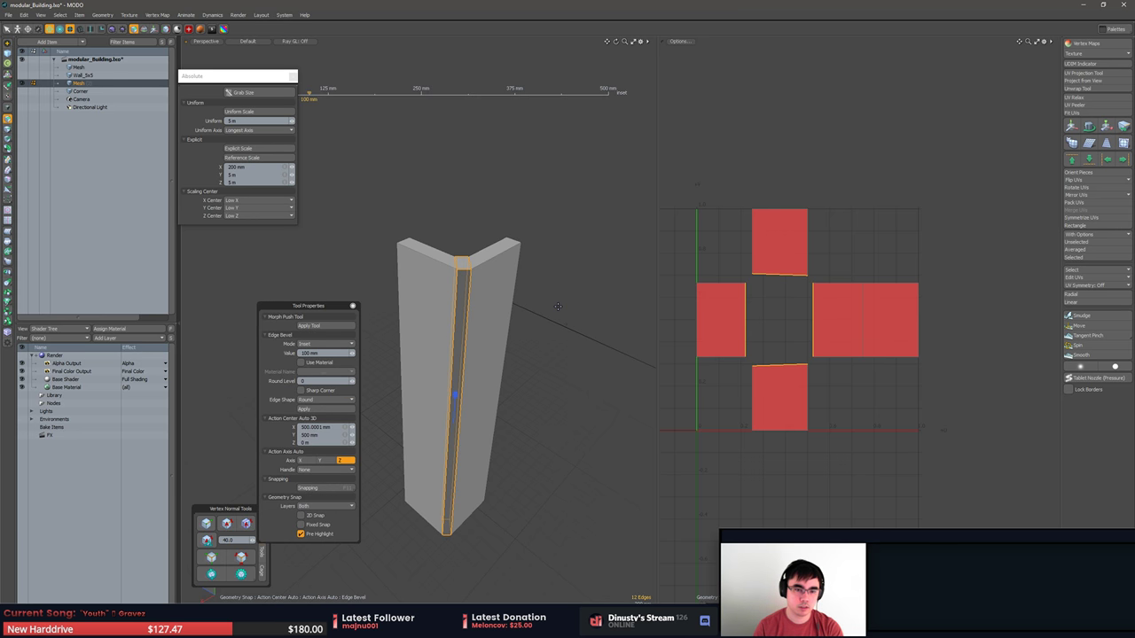
pyautogui.moveTo(557, 306); pyautogui.dragTo(563, 305)
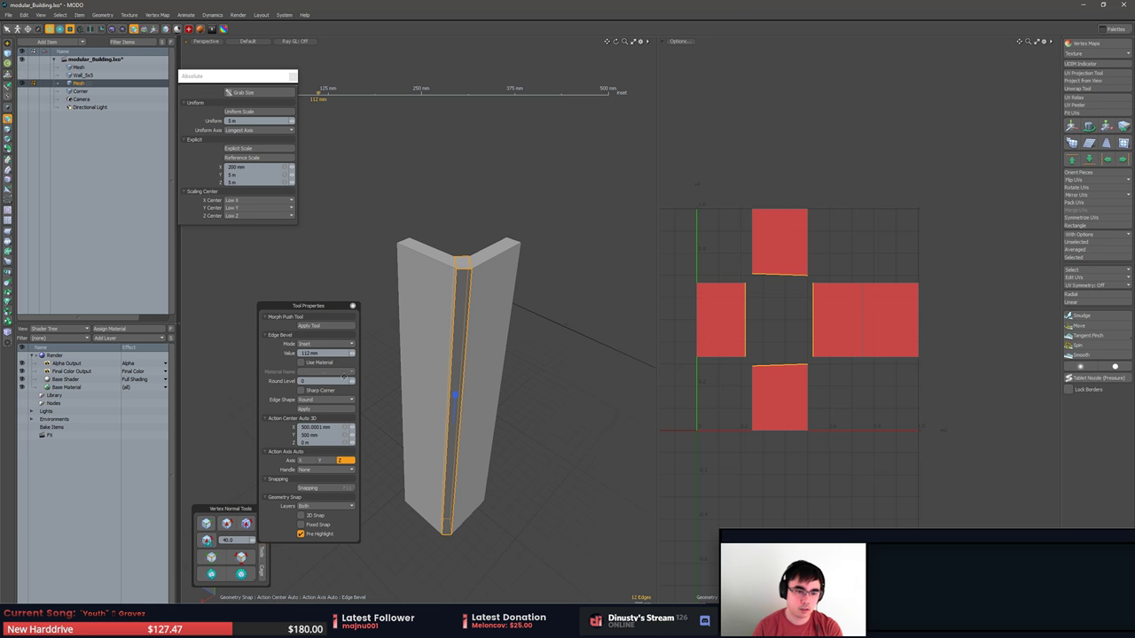
# Set the bevel's edge shape to Square to retain the hard corner, and finish the bevel.
pyautogui.click(349, 400)
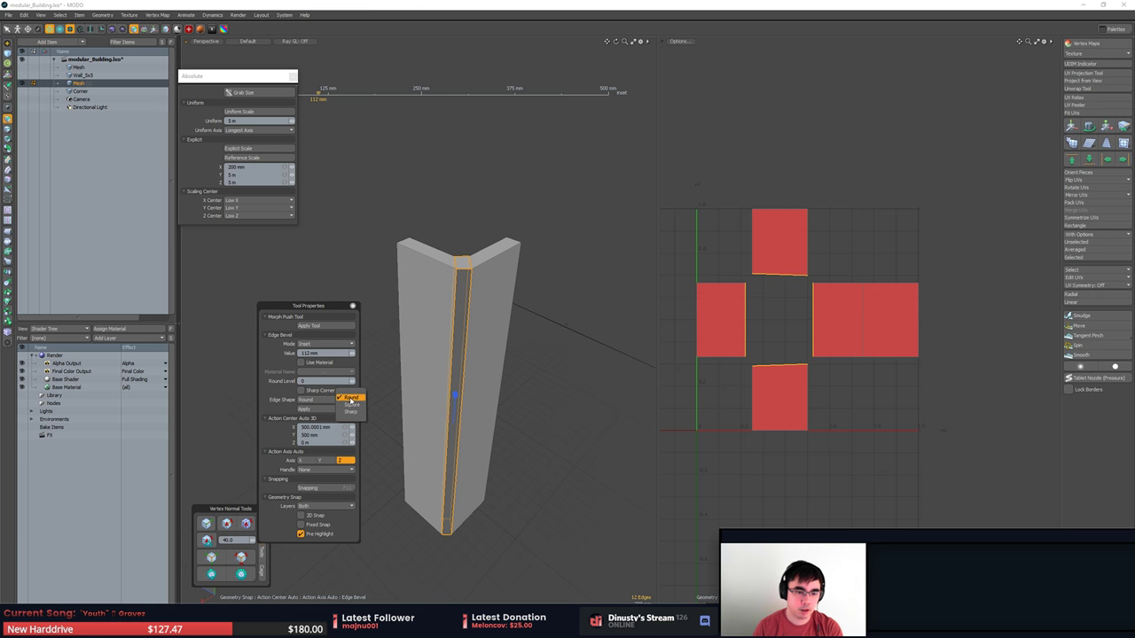
pyautogui.click(350, 412)
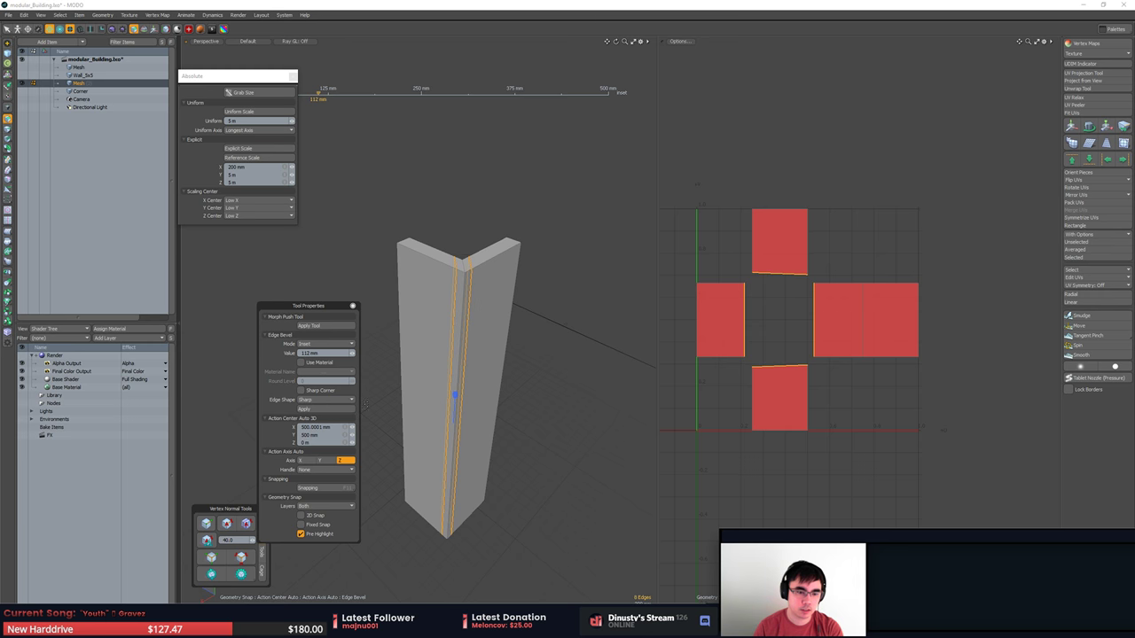
pyautogui.click(349, 402)
pyautogui.click(359, 395)
pyautogui.scroll(5, 518, 423)
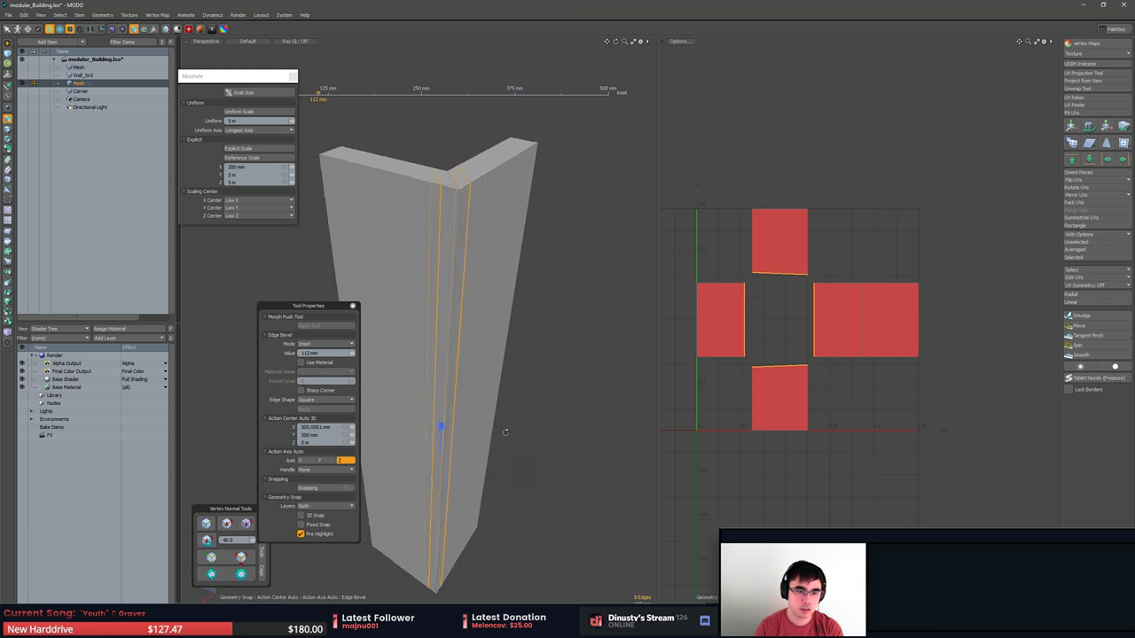
pyautogui.moveTo(416, 426); pyautogui.dragTo(417, 429)
pyautogui.press('space')
# Delete every face of the copied corner except the two narrow strips beside the outer vertical edge.
pyautogui.press('3')
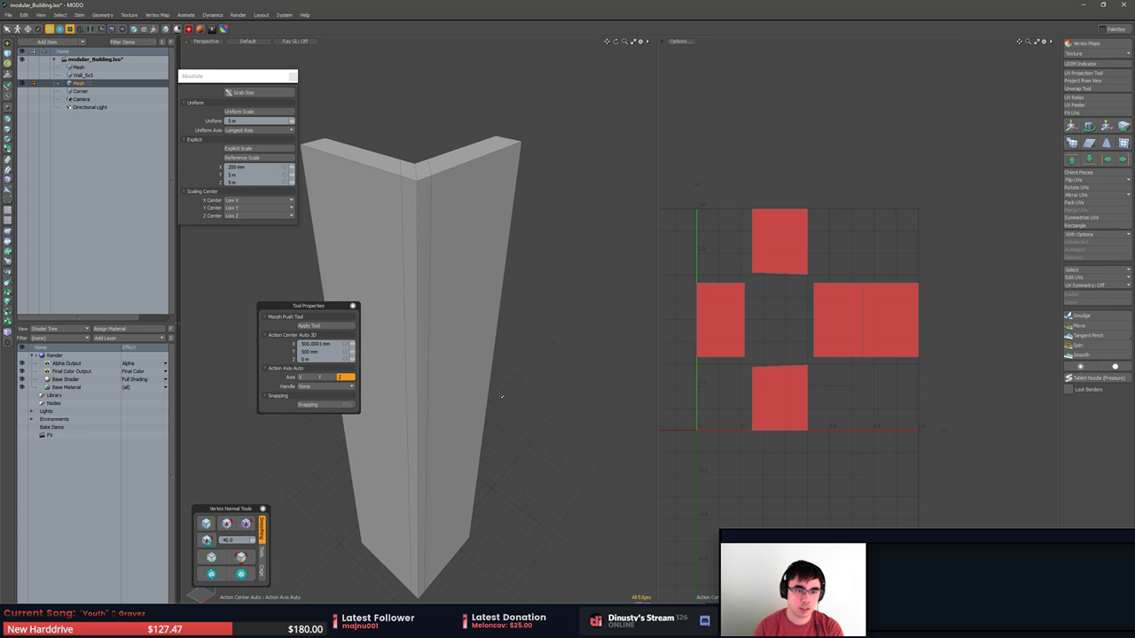
pyautogui.click(464, 351)
pyautogui.click(422, 302)
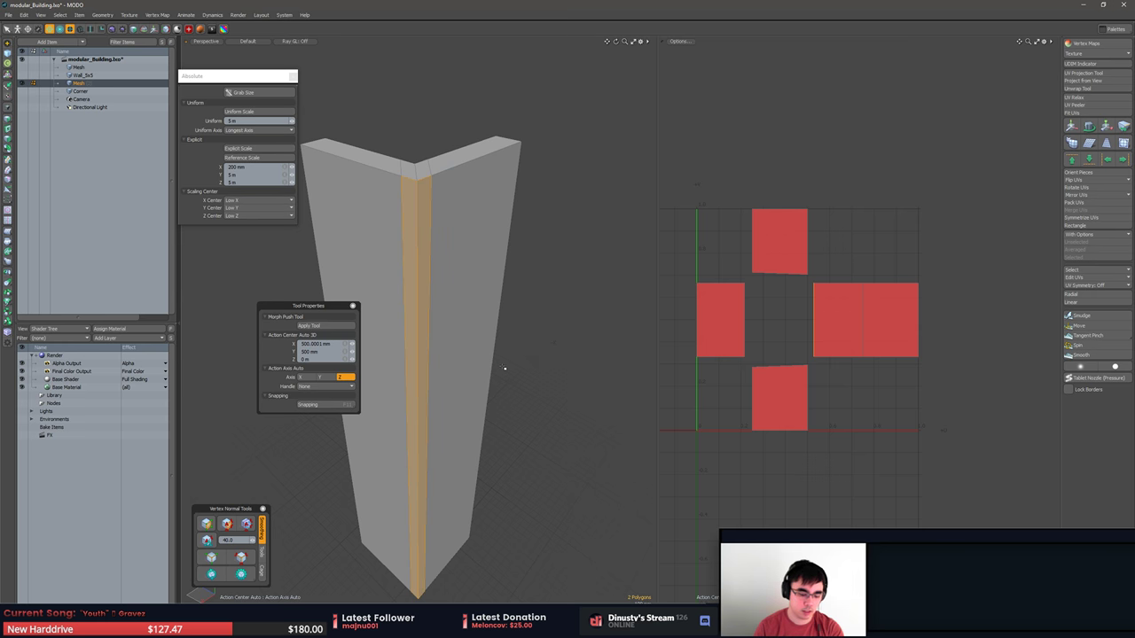
pyautogui.press('[')
pyautogui.press('Delete')
# Smooth the vertex normals across the middle edge of the remaining corner strip.
pyautogui.keyDown('alt'); pyautogui.moveTo(504, 368); pyautogui.dragTo(517, 371); pyautogui.keyUp('alt')
pyautogui.press('2')
pyautogui.click(456, 381)
pyautogui.click(466, 381)
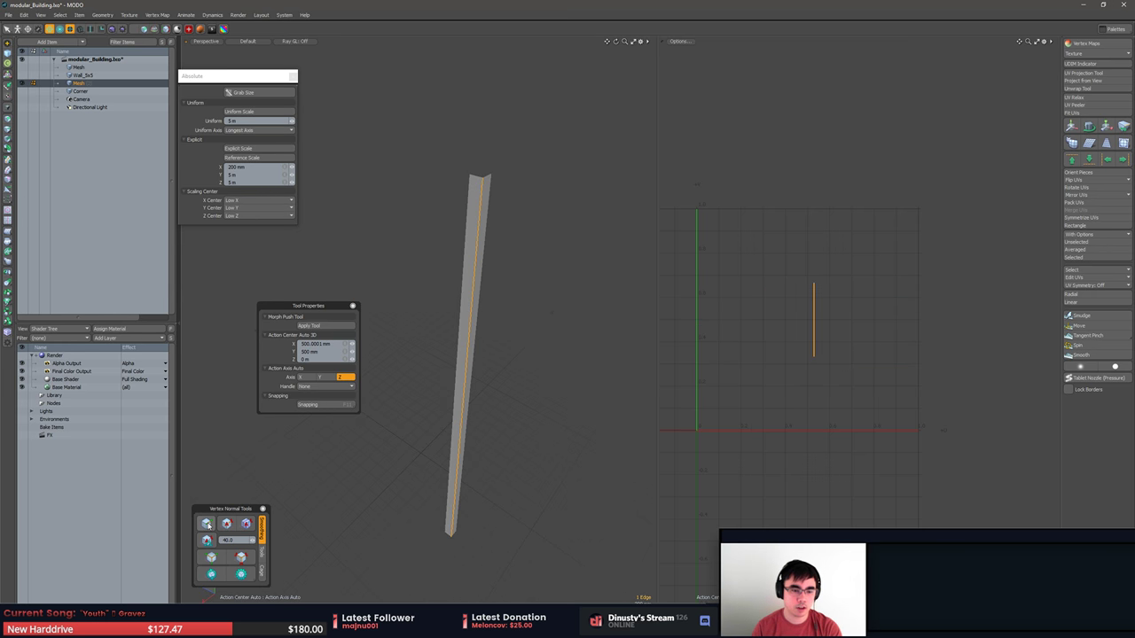
pyautogui.click(208, 525)
pyautogui.click(431, 427)
pyautogui.keyDown('alt'); pyautogui.moveTo(431, 426); pyautogui.dragTo(406, 439); pyautogui.keyUp('alt')
pyautogui.click(220, 575)
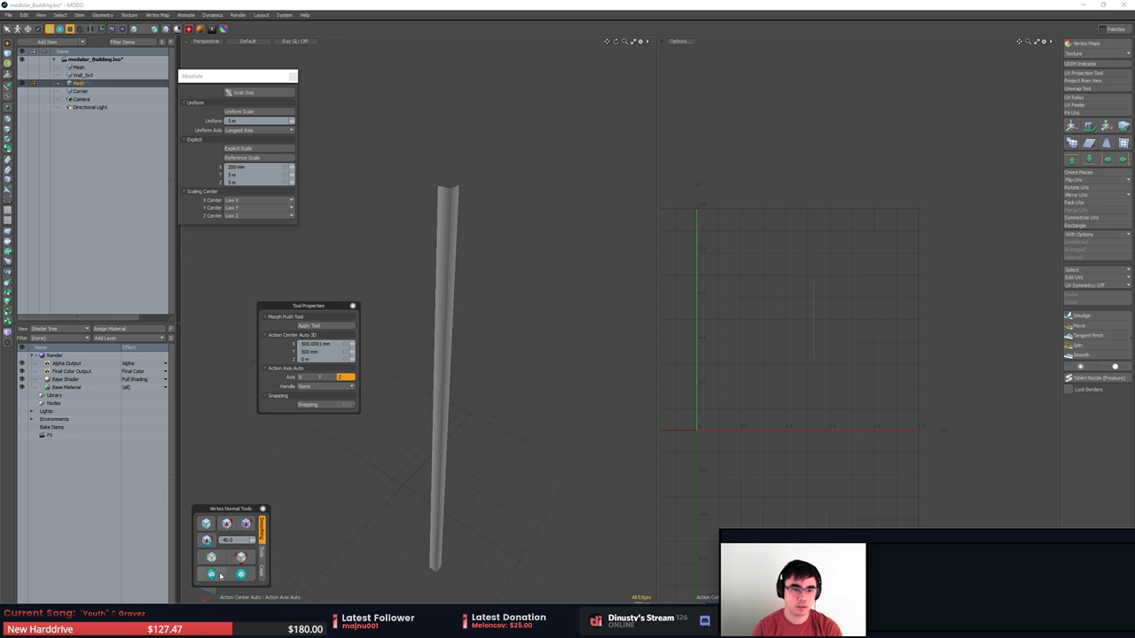
pyautogui.keyDown('alt'); pyautogui.moveTo(448, 487); pyautogui.dragTo(522, 383); pyautogui.keyUp('alt')
# Show Wall_5x5 beside the corner strip and select its end face and the strip to compare them.
pyautogui.click(22, 76)
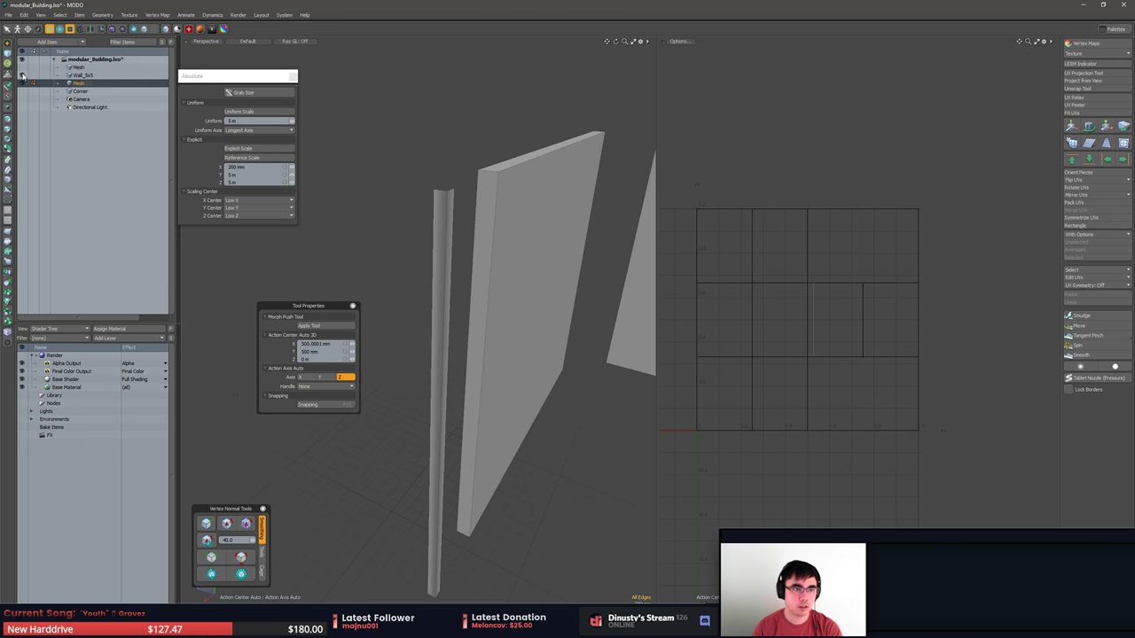
pyautogui.click(92, 68)
pyautogui.press('5')
pyautogui.click(499, 175)
pyautogui.press('3')
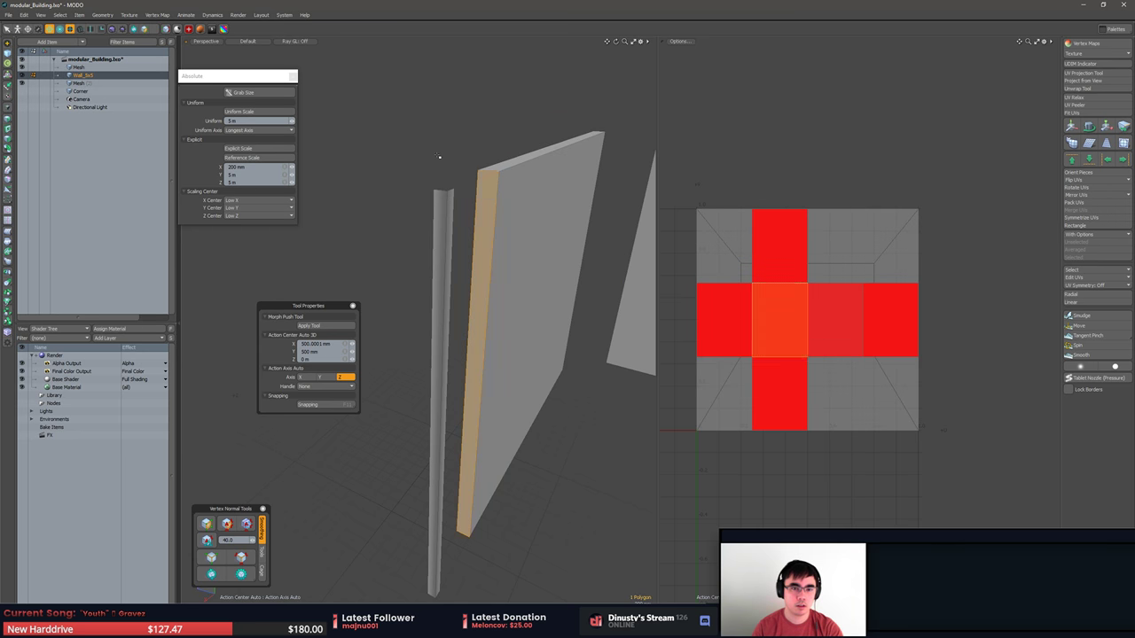
pyautogui.click(439, 157)
pyautogui.click(442, 218)
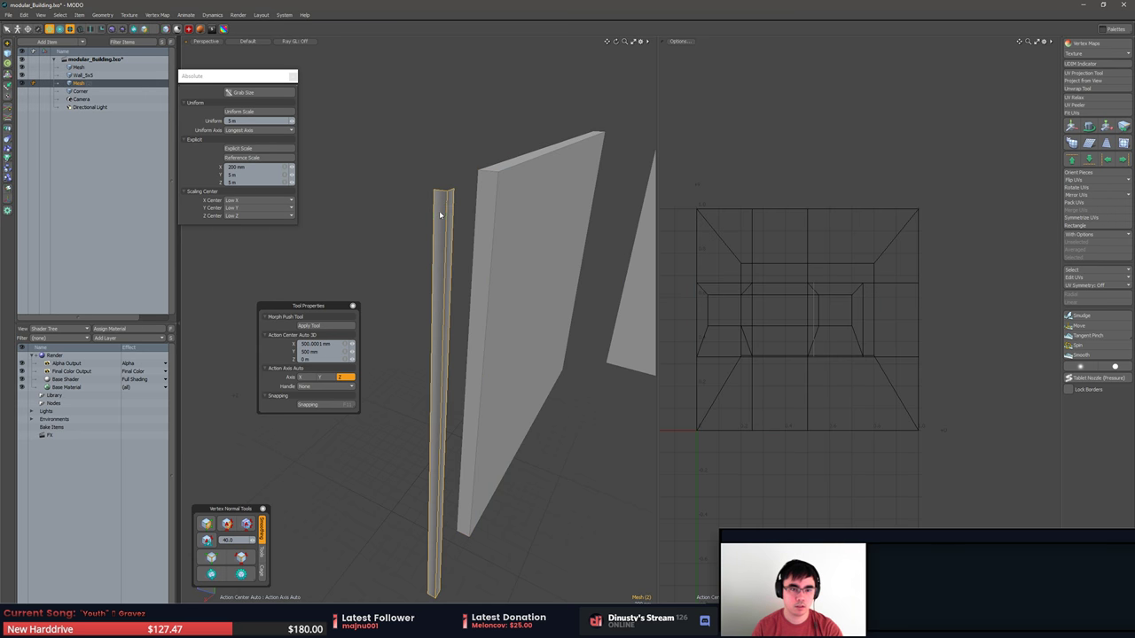
pyautogui.press('3')
pyautogui.press('[')
pyautogui.click(451, 175)
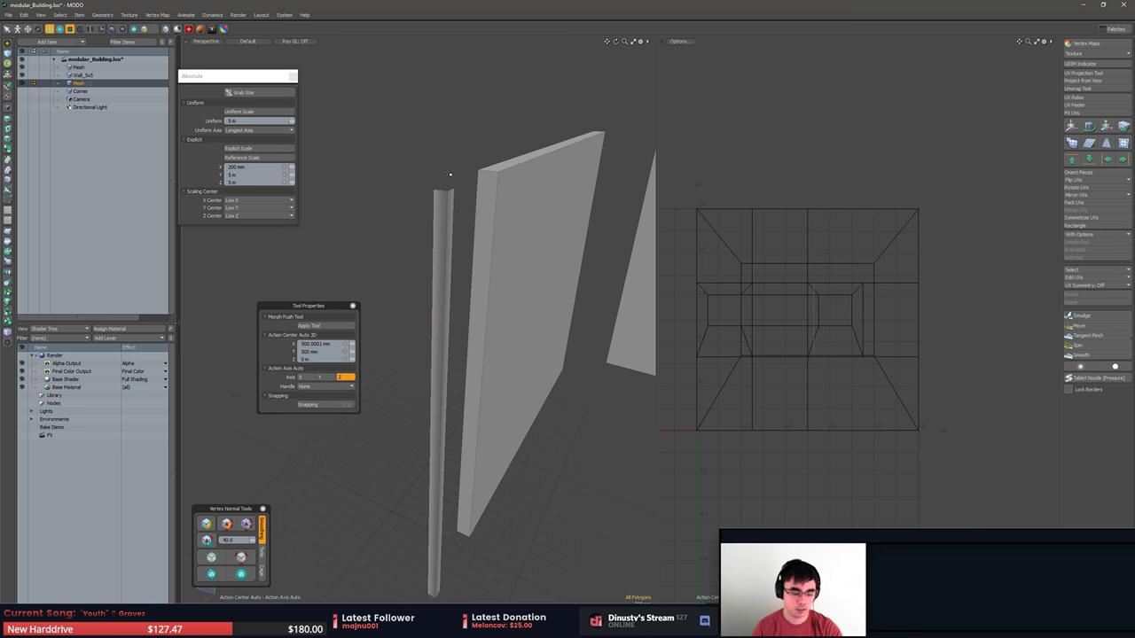
pyautogui.keyDown('alt'); pyautogui.moveTo(451, 175); pyautogui.dragTo(413, 195); pyautogui.keyUp('alt')
pyautogui.press('[')
pyautogui.click(414, 196)
pyautogui.press('Up')
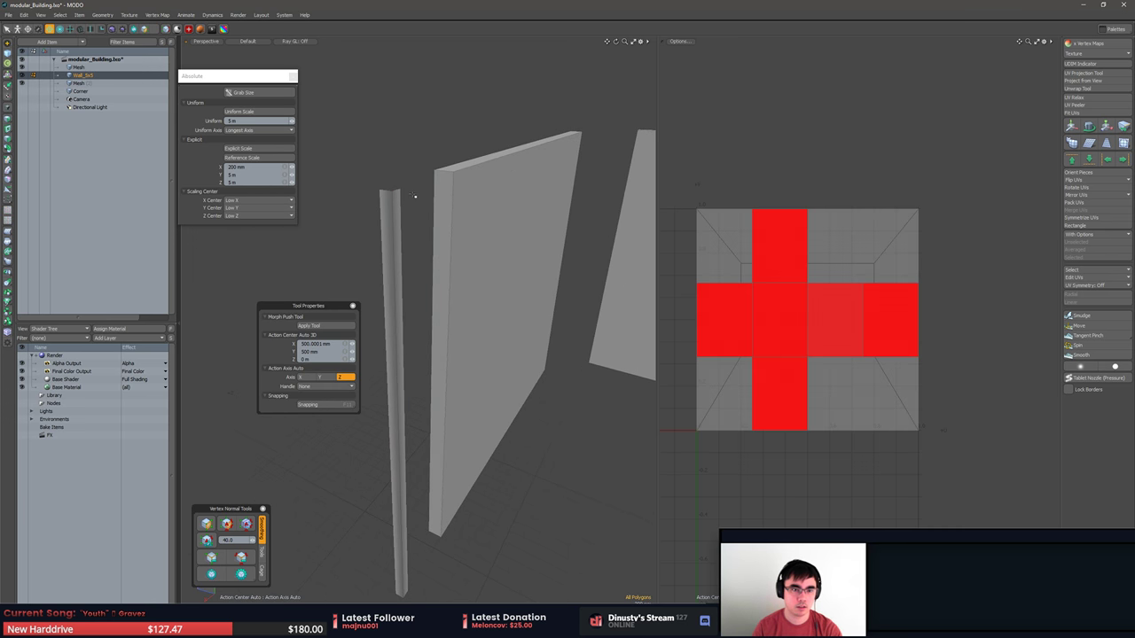
pyautogui.press('Down')
pyautogui.press('2')
# Undo the strip isolation back to the full beveled corner copy, and clear the polygon and item selections.
pyautogui.hotkey('ctrl', 'z')
pyautogui.hotkey('ctrl', 'z')
pyautogui.hotkey('ctrl', 'z')
pyautogui.hotkey('ctrl', 'z')
pyautogui.hotkey('ctrl', 'z')
pyautogui.hotkey('ctrl', 'z')
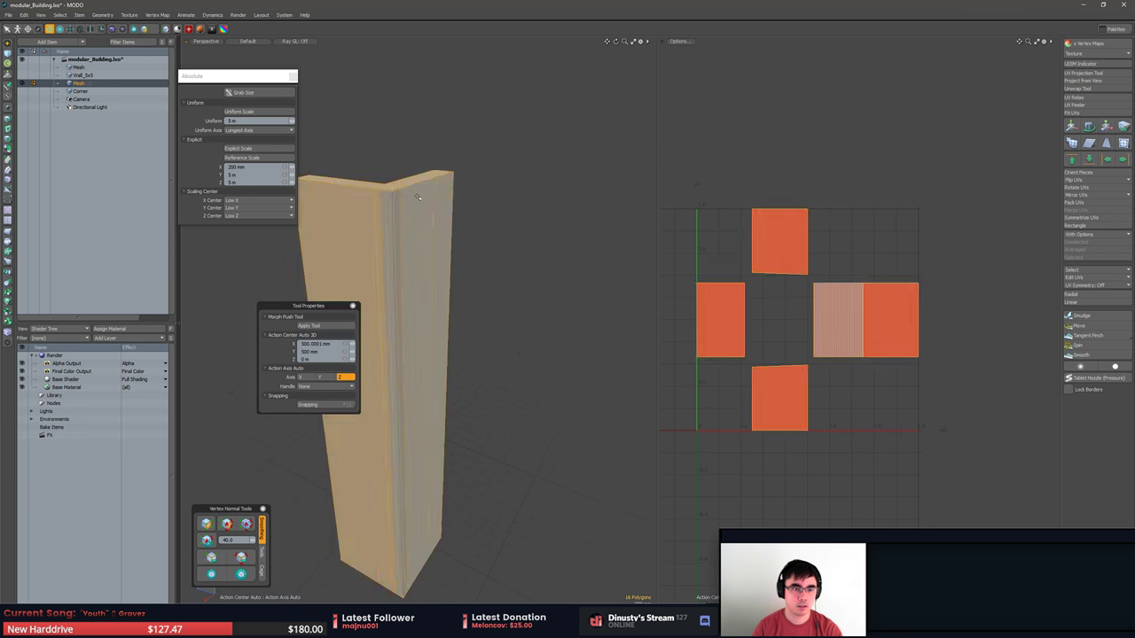
pyautogui.press(']')
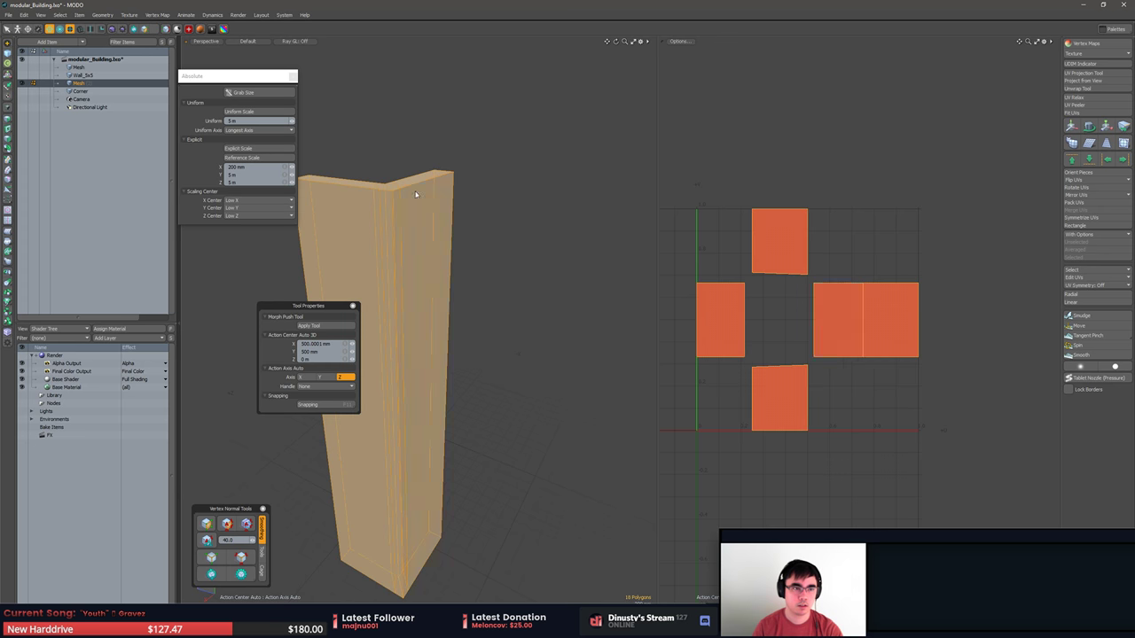
pyautogui.click(346, 109)
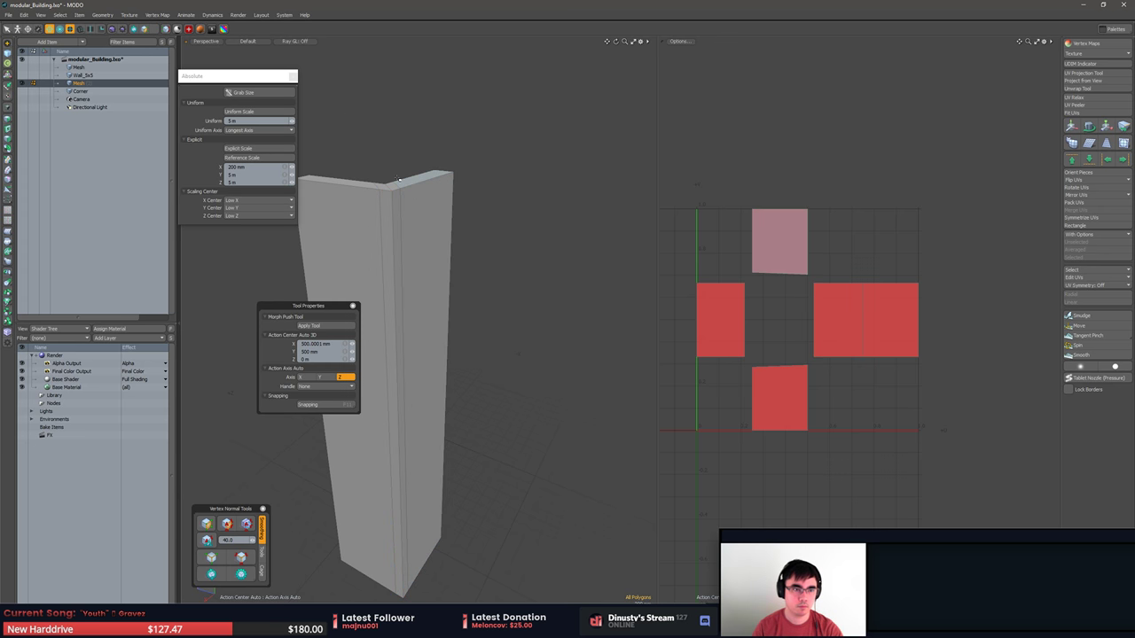
pyautogui.press('5')
pyautogui.click(329, 144)
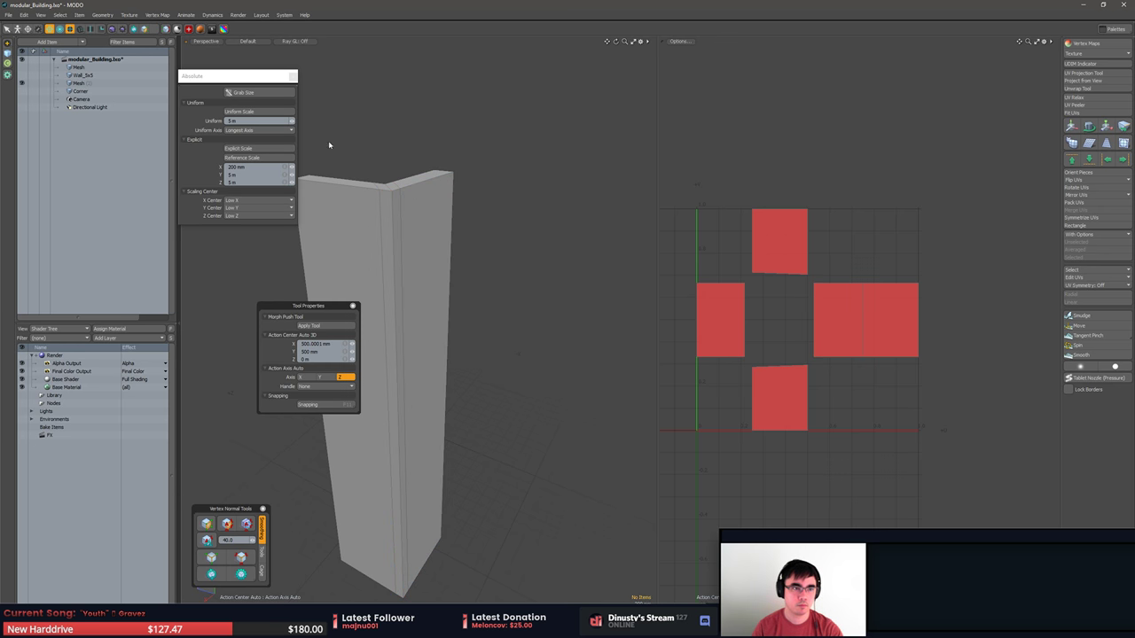
# Show Wall_5x5 and the remaining building mesh, and select all connected faces of the beveled corner copy.
pyautogui.click(23, 75)
pyautogui.click(23, 67)
pyautogui.scroll(-4, 629, 238)
pyautogui.keyDown('alt'); pyautogui.keyDown('shift'); pyautogui.moveTo(634, 238); pyautogui.dragTo(452, 257); pyautogui.keyUp('shift'); pyautogui.keyUp('alt')
pyautogui.keyDown('alt'); pyautogui.moveTo(452, 257); pyautogui.dragTo(475, 328); pyautogui.keyUp('alt')
pyautogui.click(390, 364)
pyautogui.press('3')
pyautogui.keyDown('alt'); pyautogui.moveTo(391, 365); pyautogui.dragTo(424, 390); pyautogui.keyUp('alt')
pyautogui.doubleClick(427, 316)
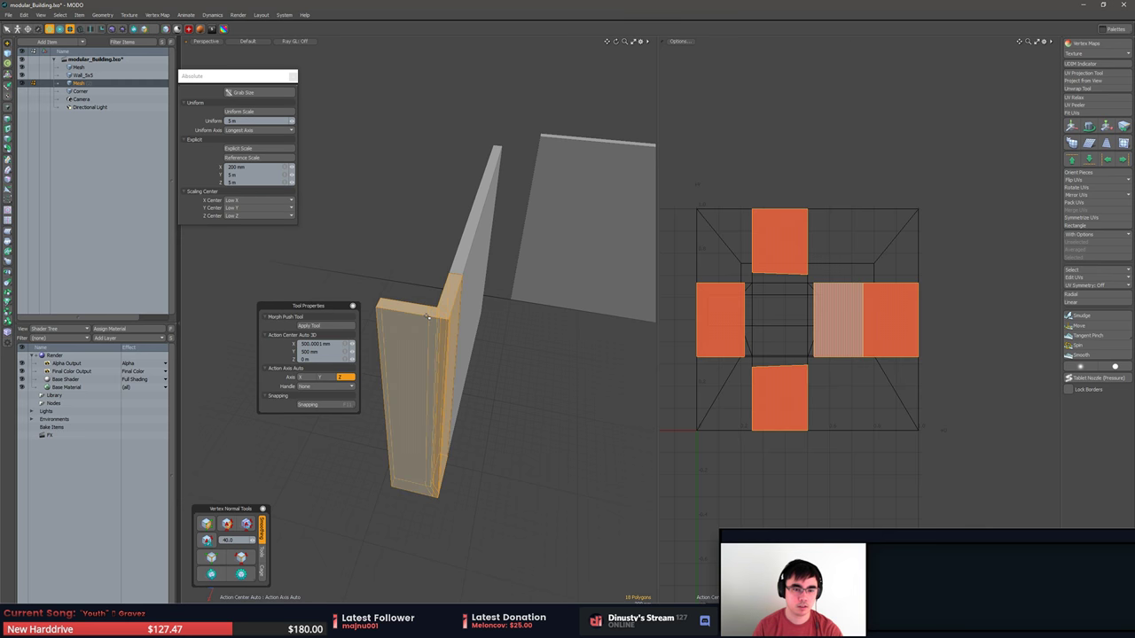
# Place a rotated copy of the beveled corner between the two far walls, snapped to the neighbouring wall's top corner.
pyautogui.keyDown('alt'); pyautogui.moveTo(428, 318); pyautogui.dragTo(449, 323); pyautogui.keyUp('alt')
pyautogui.press('Delete')
pyautogui.hotkey('ctrl', 'z')
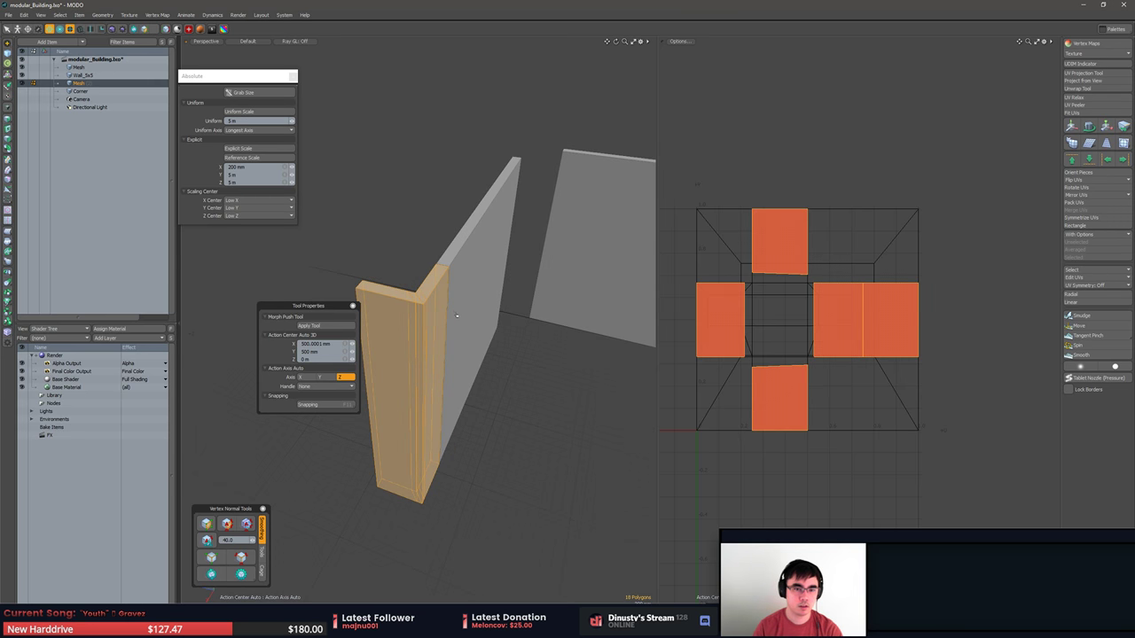
pyautogui.press('w')
pyautogui.keyDown('alt'); pyautogui.moveTo(406, 388); pyautogui.dragTo(489, 160); pyautogui.keyUp('alt')
pyautogui.press('e')
pyautogui.press('w')
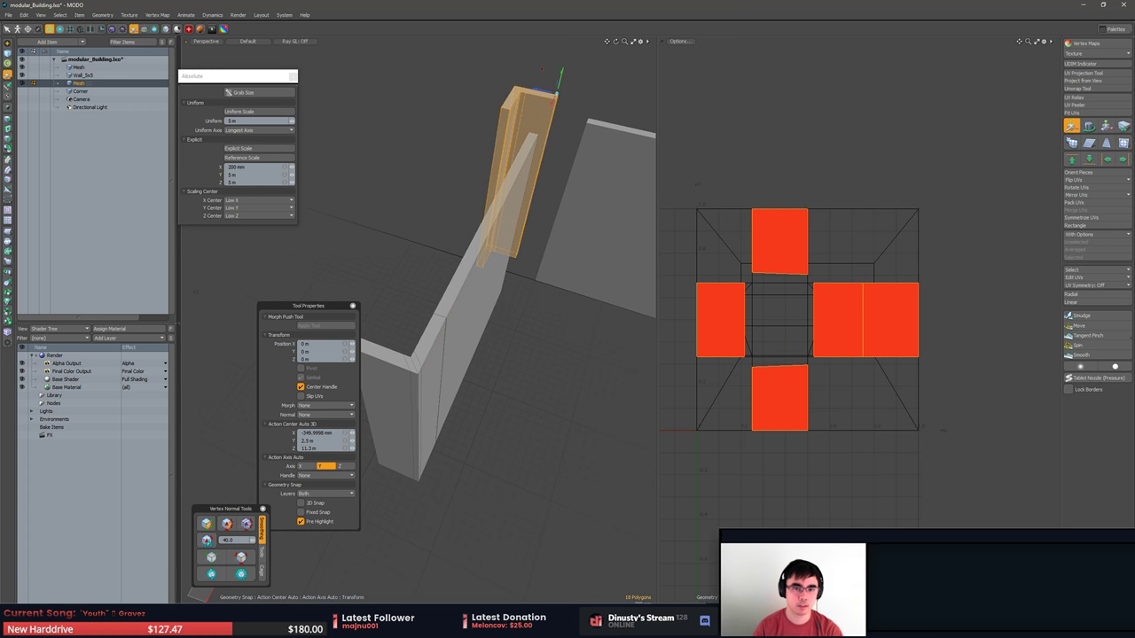
pyautogui.moveTo(557, 92); pyautogui.dragTo(589, 120)
pyautogui.press('Escape')
# Examine how the beveled corner pieces meet the adjoining walls at both ends of the wall.
pyautogui.keyDown('alt'); pyautogui.moveTo(511, 155); pyautogui.dragTo(560, 165); pyautogui.keyUp('alt')
pyautogui.press('2')
pyautogui.click(603, 112)
pyautogui.click(600, 127)
pyautogui.hotkey('shift', 'a')
pyautogui.keyDown('shift'); pyautogui.click(431, 221); pyautogui.keyUp('shift')
pyautogui.click(497, 165)
pyautogui.press('a')
pyautogui.keyDown('alt'); pyautogui.moveTo(463, 256); pyautogui.dragTo(518, 214); pyautogui.keyUp('alt')
# Hide the UV view so the 3D view fills the workspace.
pyautogui.hotkey('ctrl', '3')
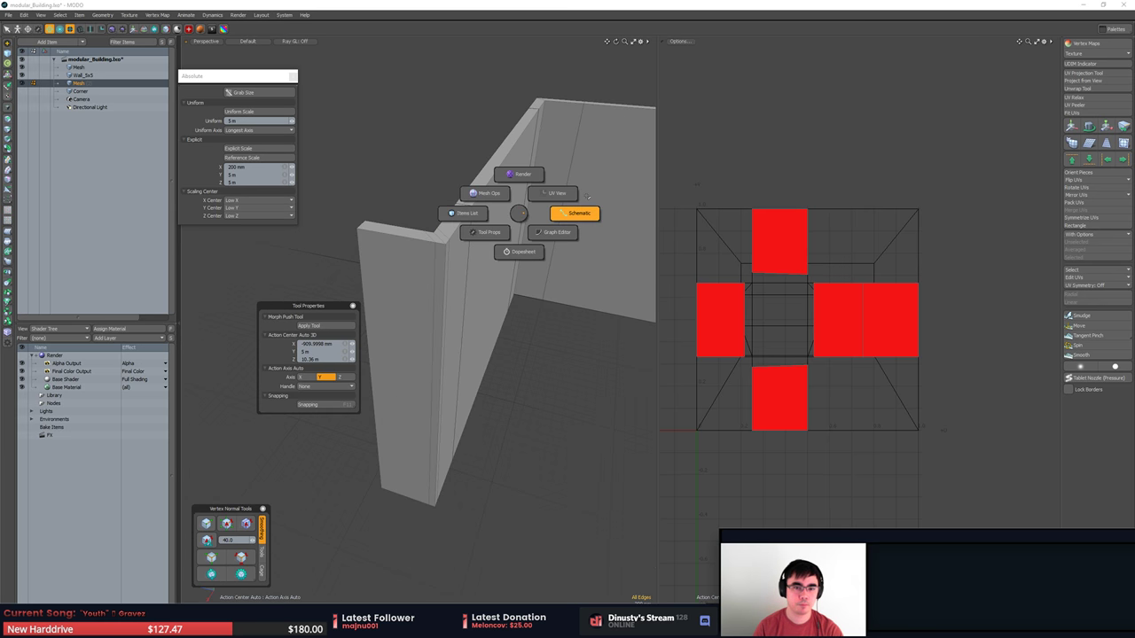
pyautogui.click(560, 194)
pyautogui.keyDown('alt'); pyautogui.moveTo(612, 264); pyautogui.dragTo(592, 279); pyautogui.keyUp('alt')
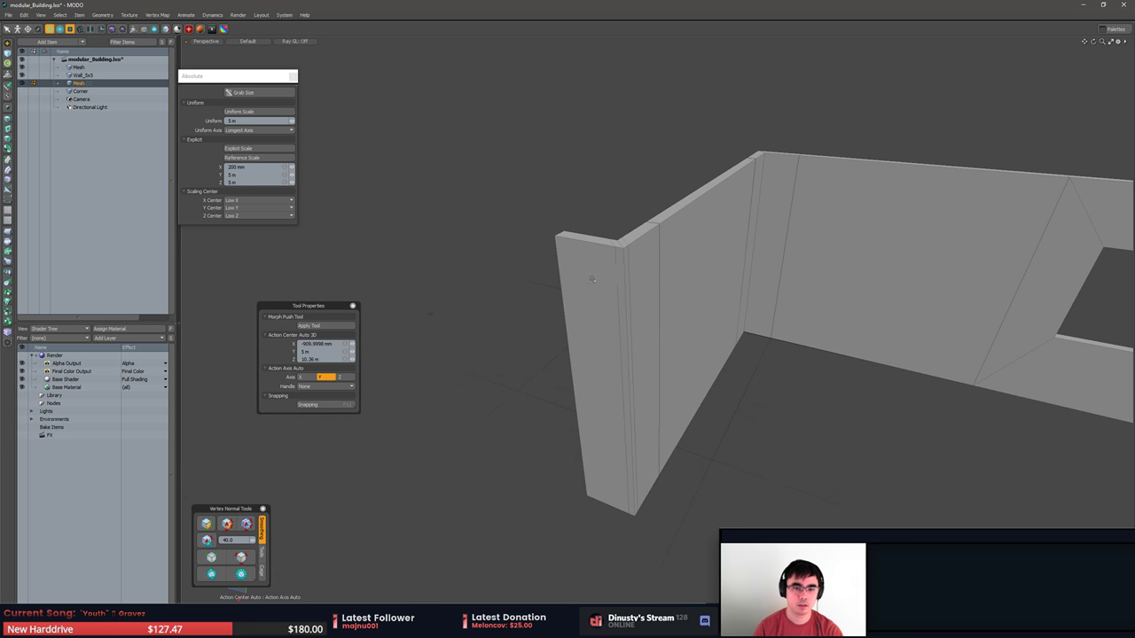
# Transfer the front beveled corner into a new mesh item and delete the previous beveled corner mesh.
pyautogui.doubleClick(607, 284)
pyautogui.press('n')
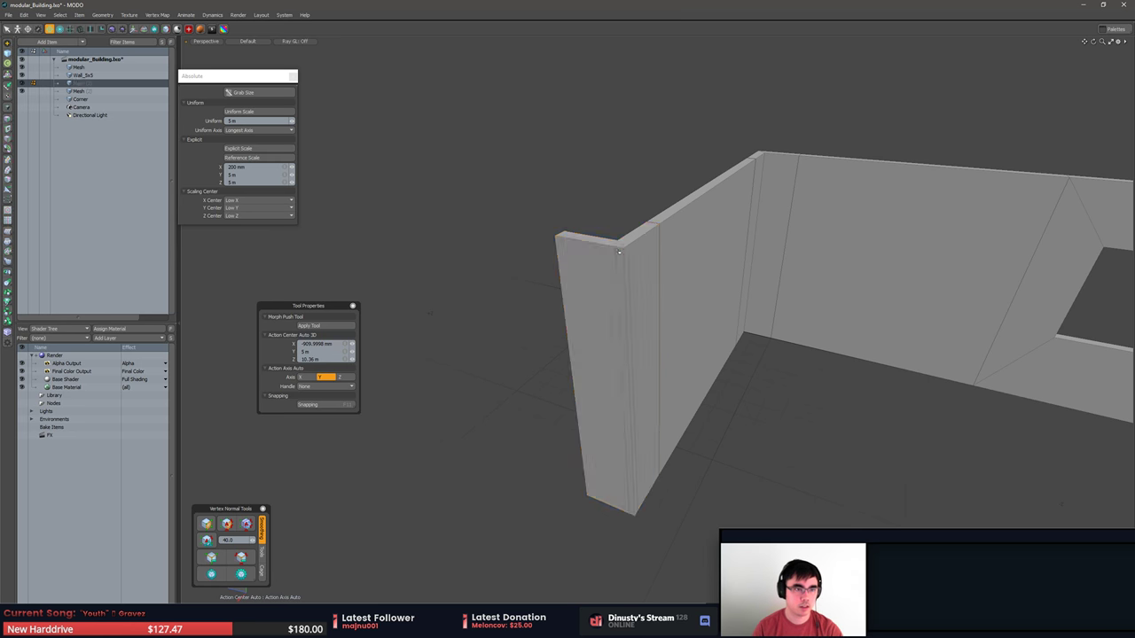
pyautogui.hotkey('ctrl', 'v')
pyautogui.keyDown('alt'); pyautogui.moveTo(563, 142); pyautogui.dragTo(552, 143); pyautogui.keyUp('alt')
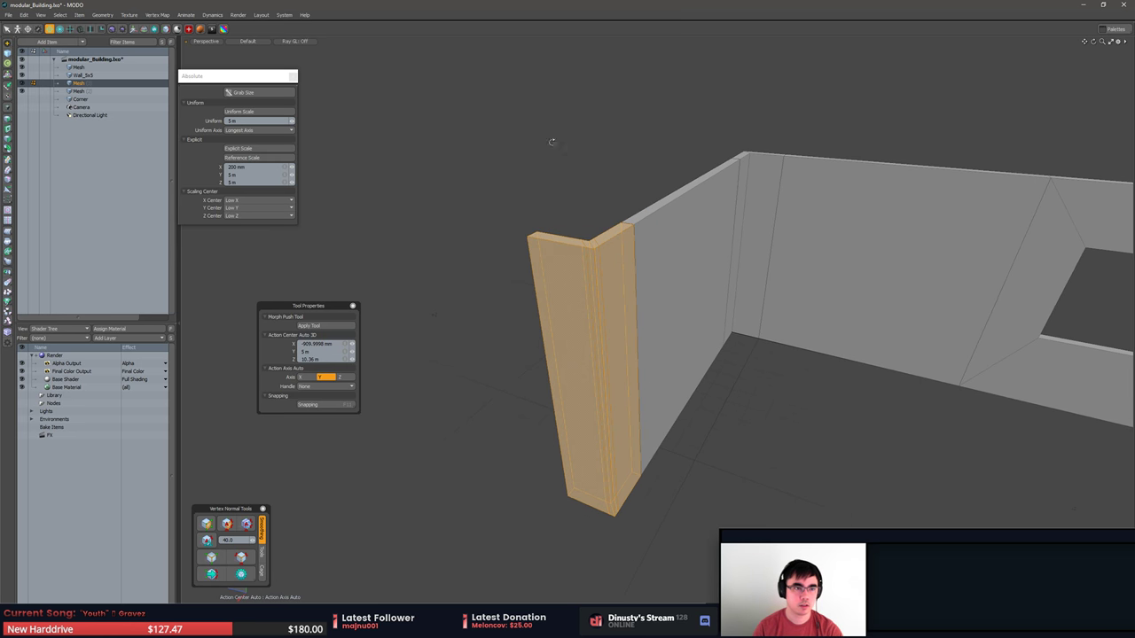
pyautogui.click(93, 91)
pyautogui.press('Delete')
pyautogui.click(70, 92)
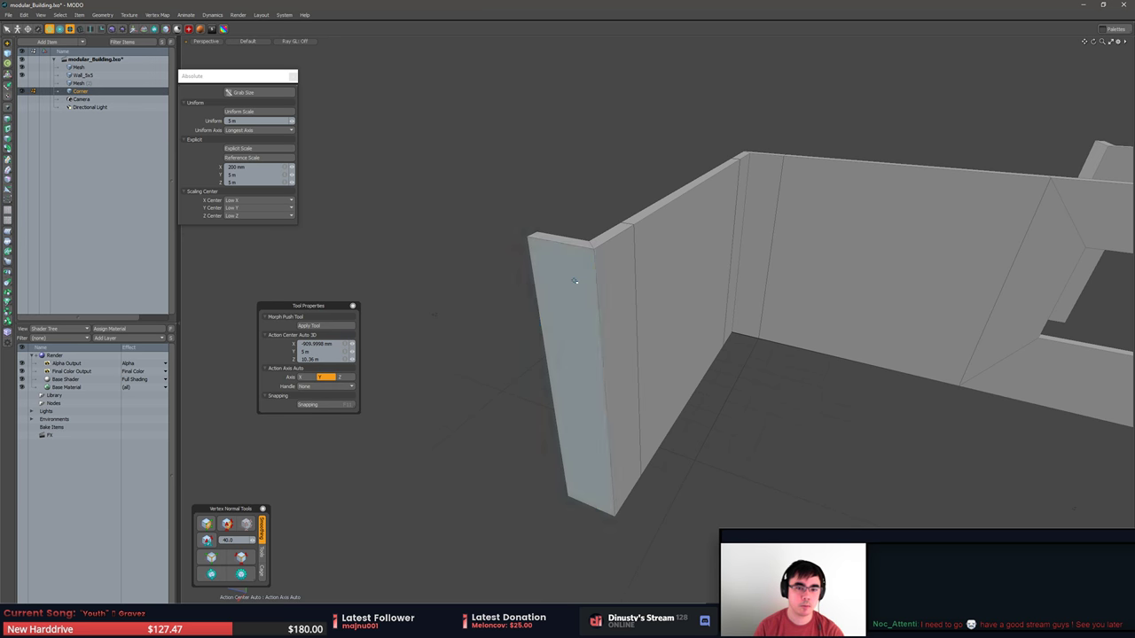
# Overlay the beveled corner mesh on the plain Corner item to compare their outer vertical edges.
pyautogui.doubleClick(613, 269)
pyautogui.scroll(2, 579, 276)
pyautogui.keyDown('alt'); pyautogui.moveTo(579, 276); pyautogui.dragTo(556, 297); pyautogui.keyUp('alt')
pyautogui.click(553, 218)
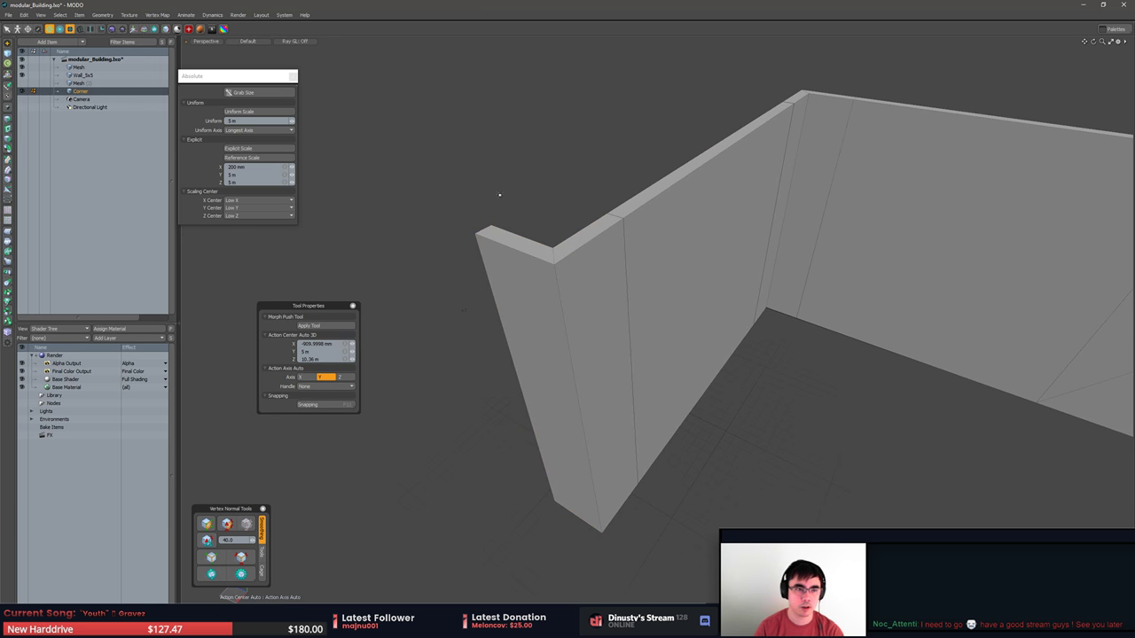
pyautogui.click(823, 113)
pyautogui.click(89, 84)
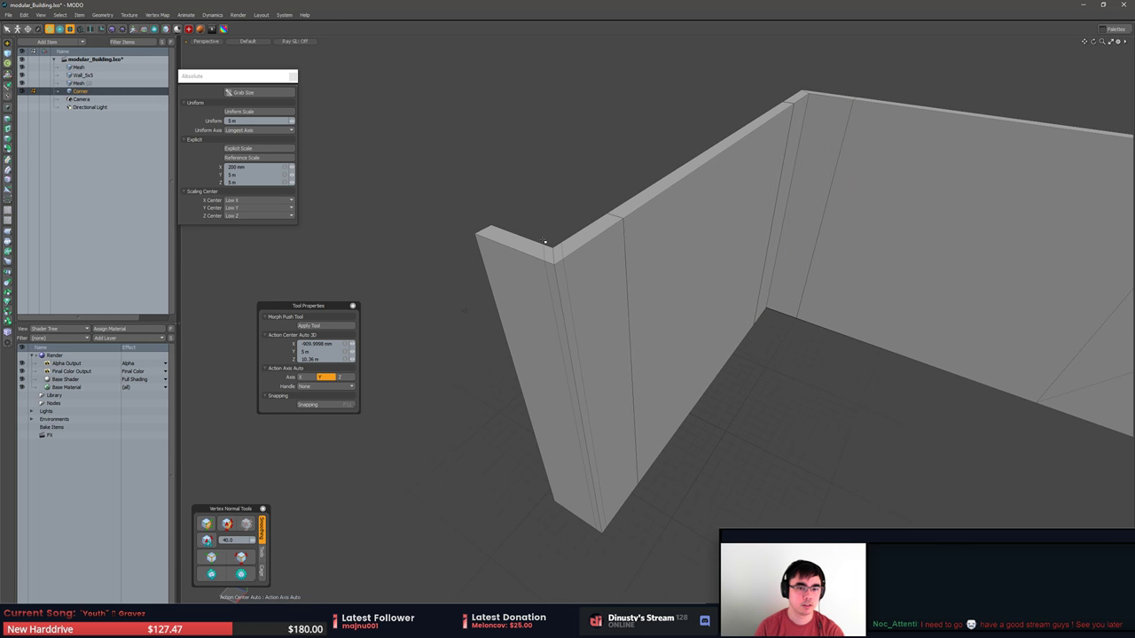
# Try to delete lassoed polygons near the far corner from the beveled mesh, and clear the polygon selection.
pyautogui.click(556, 255)
pyautogui.press('3')
pyautogui.moveTo(735, 55)
pyautogui.mouseDown(button='right')
pyautogui.moveTo(839, 357)
pyautogui.moveTo(748, 84)
pyautogui.mouseUp(button='right')
pyautogui.press('Delete')
pyautogui.click(586, 256)
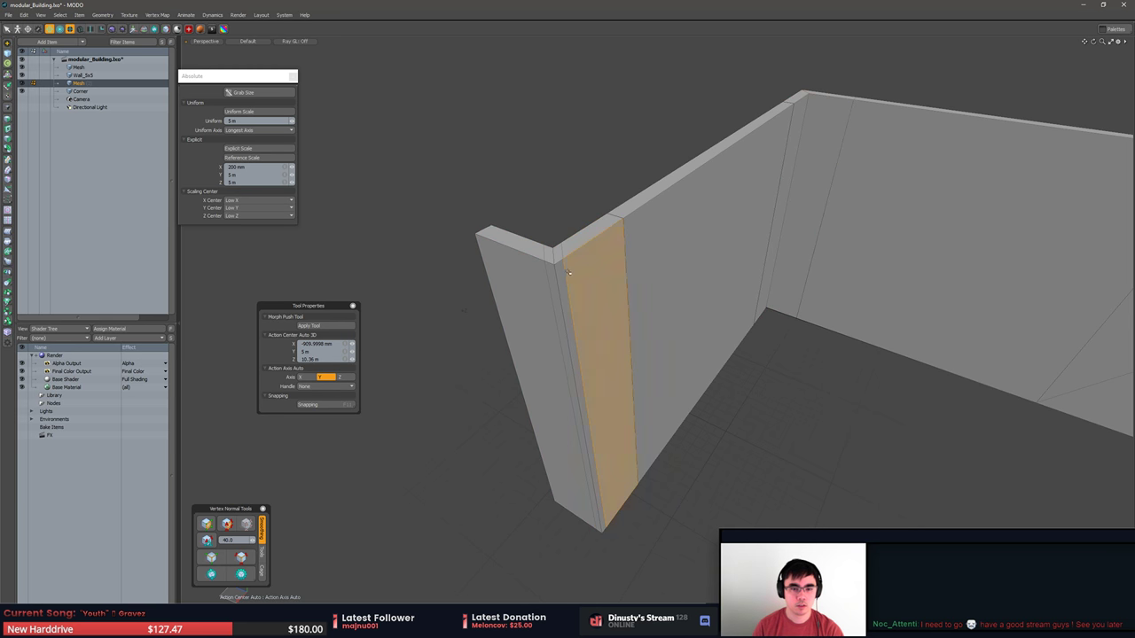
pyautogui.doubleClick(562, 272)
pyautogui.click(541, 238)
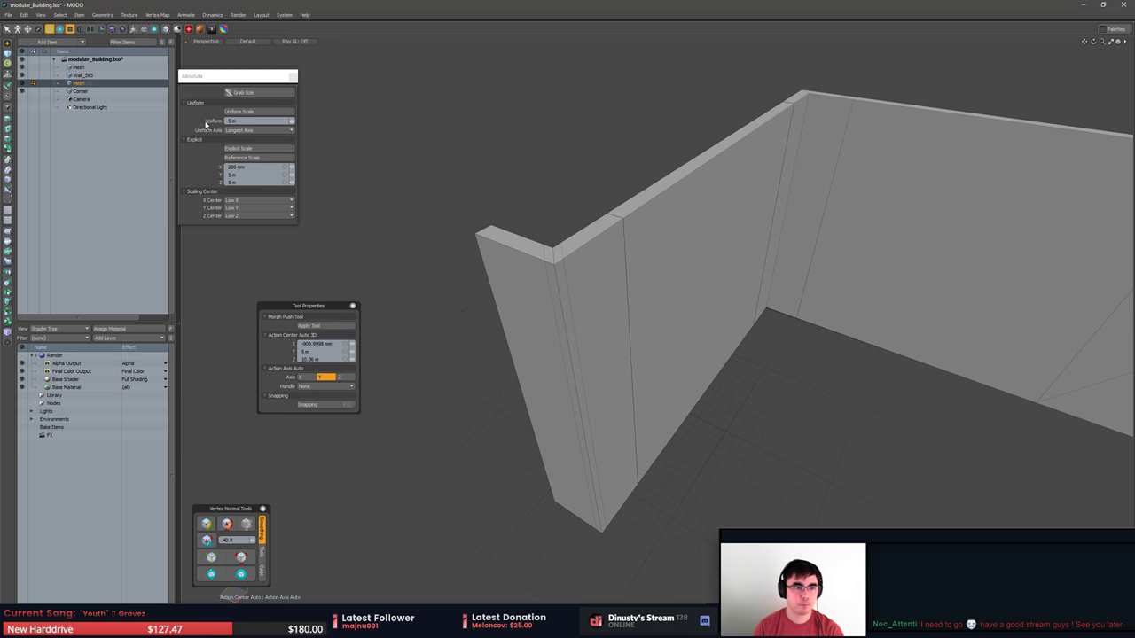
# Switch between the Corner, Wall_5x5 and beveled corner items to compare their geometry at the front corner.
pyautogui.click(80, 90)
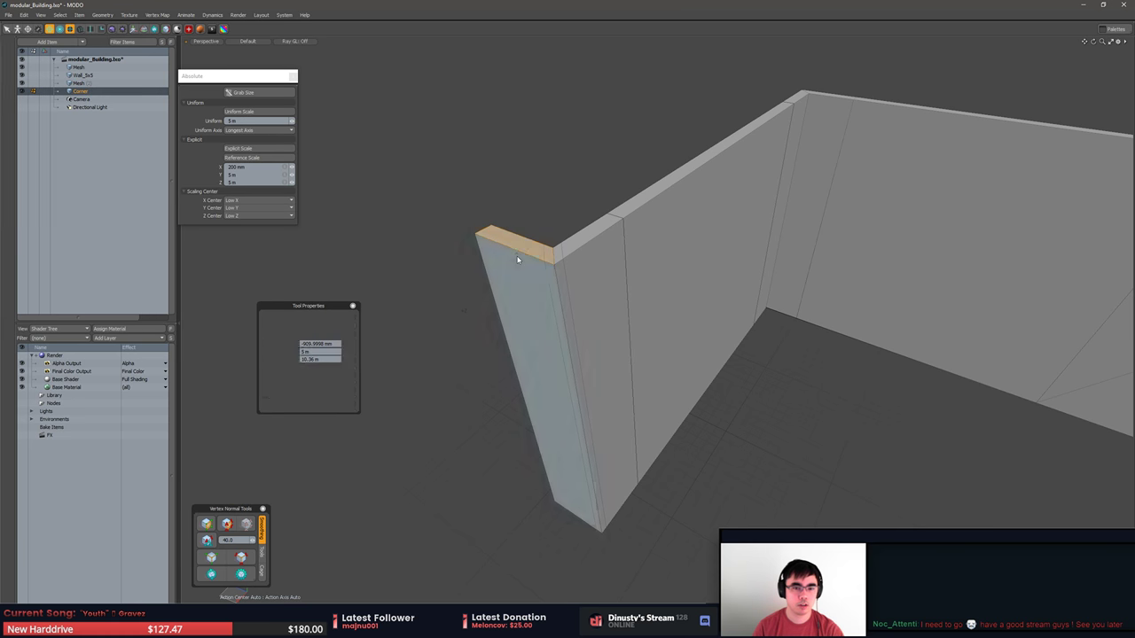
pyautogui.doubleClick(554, 267)
pyautogui.keyDown('alt'); pyautogui.moveTo(554, 268); pyautogui.dragTo(583, 268); pyautogui.keyUp('alt')
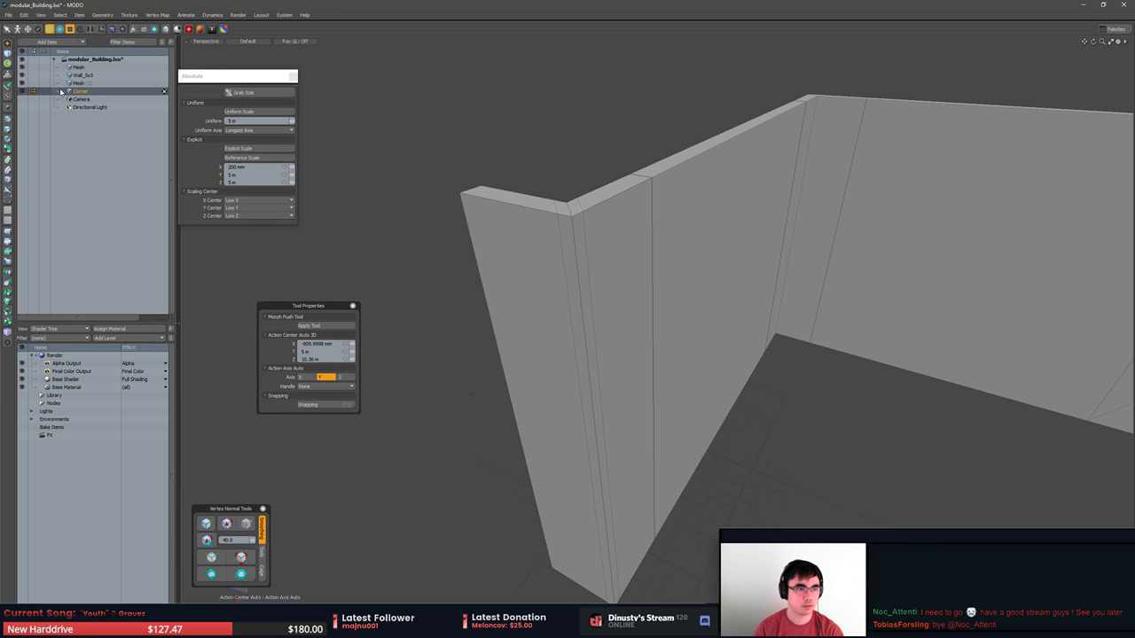
pyautogui.click(87, 77)
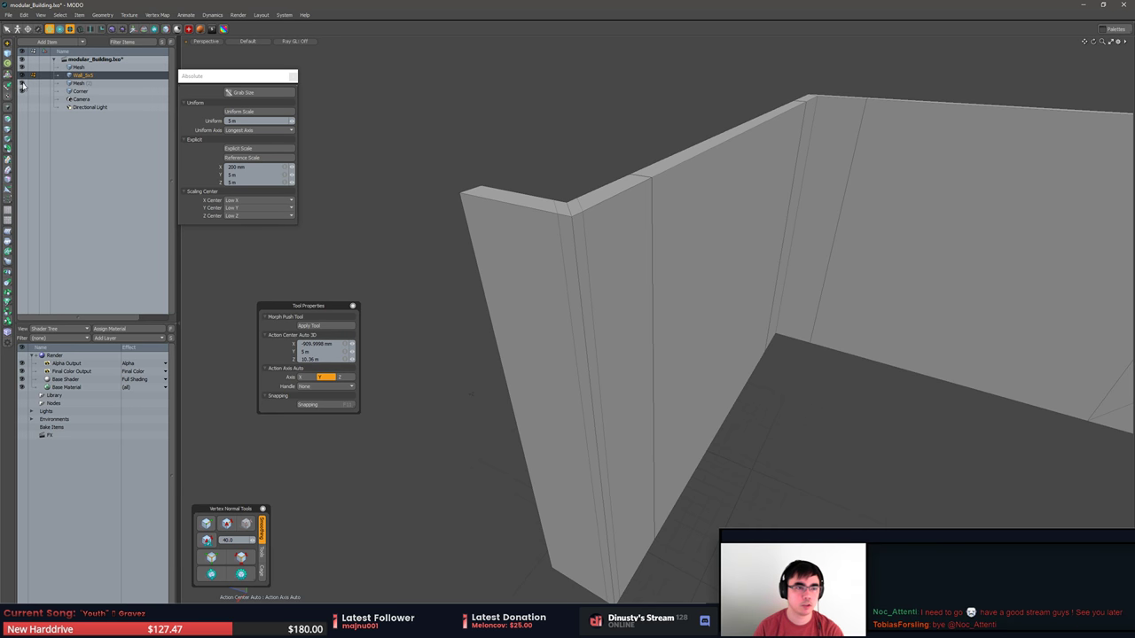
pyautogui.click(84, 91)
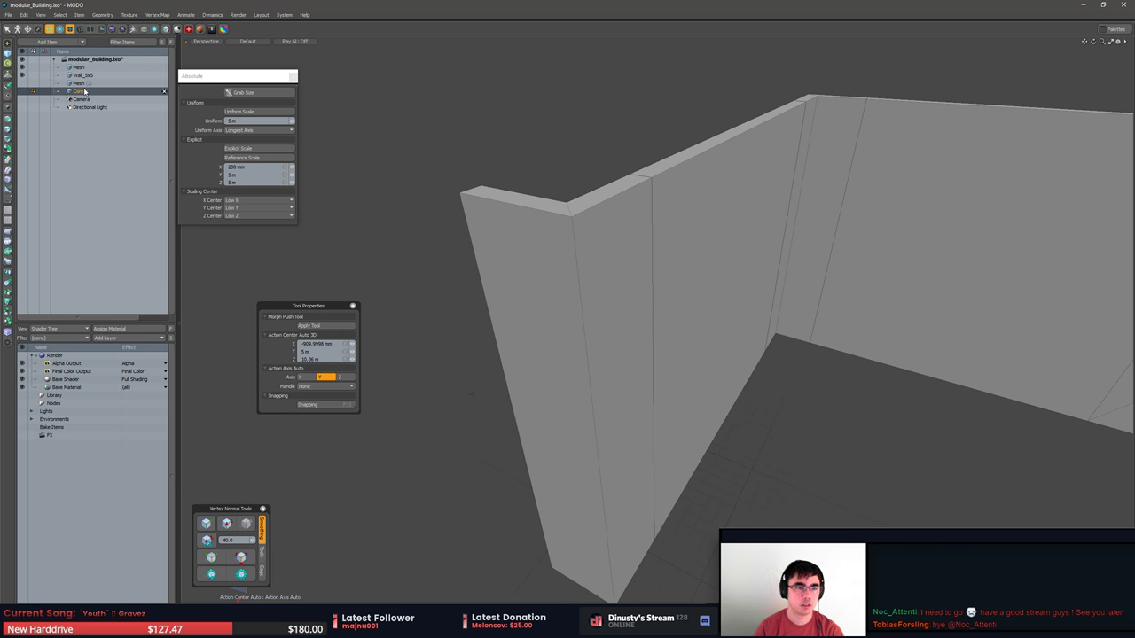
pyautogui.click(79, 77)
pyautogui.click(78, 83)
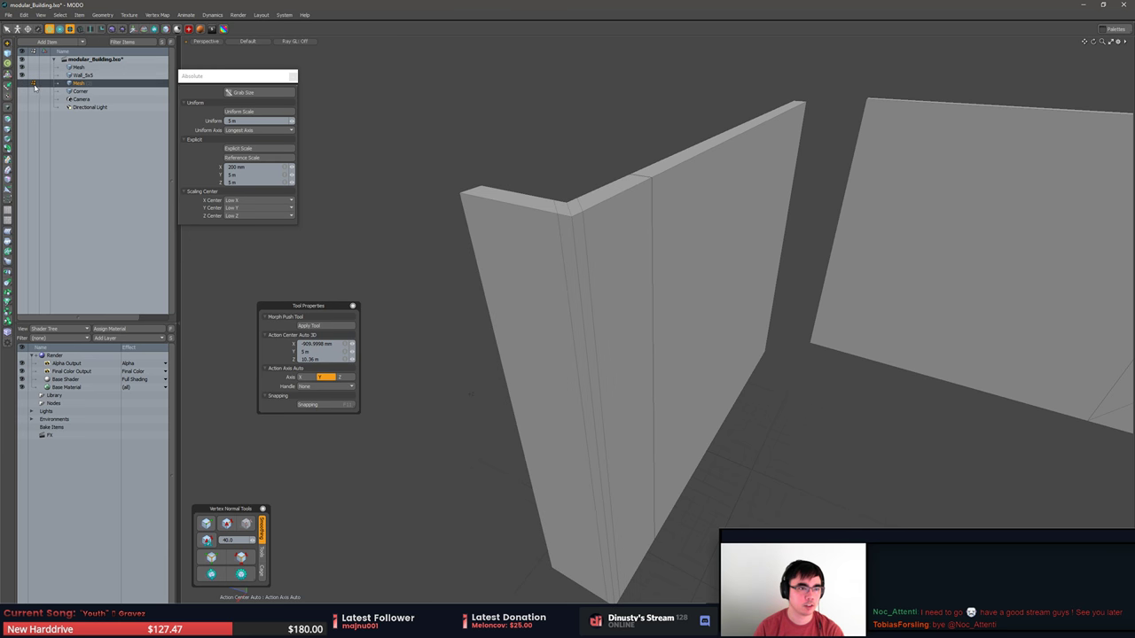
# Hide Wall_5x5 and check the narrow strips and full extent of the beveled corner mesh.
pyautogui.click(23, 75)
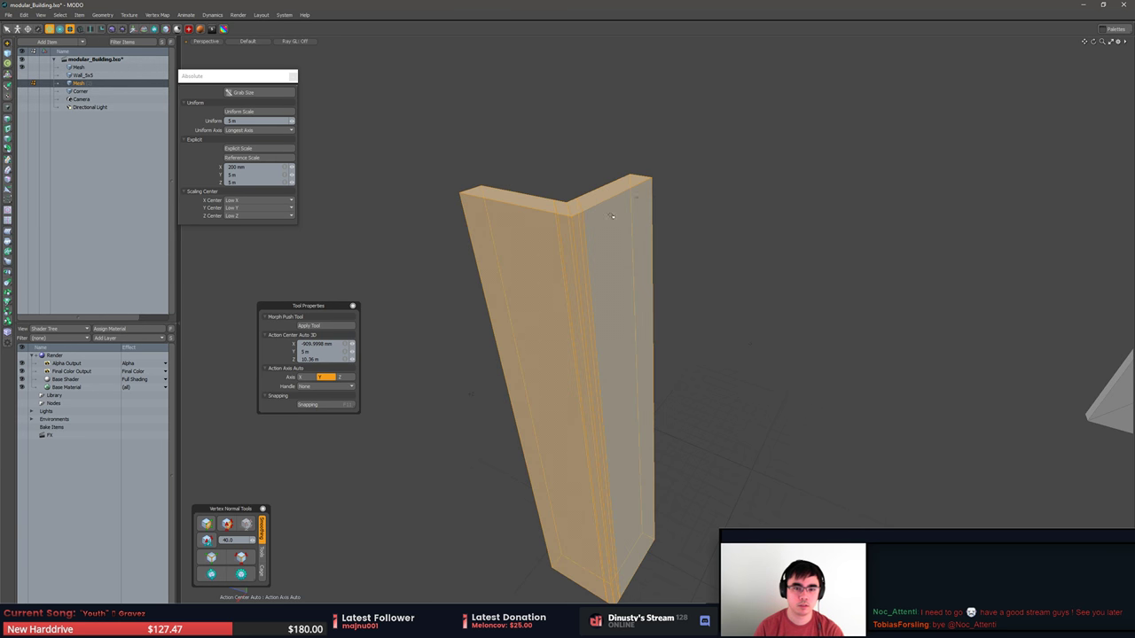
pyautogui.keyDown('shift'); pyautogui.click(578, 237); pyautogui.keyUp('shift')
pyautogui.scroll(-6, 658, 249)
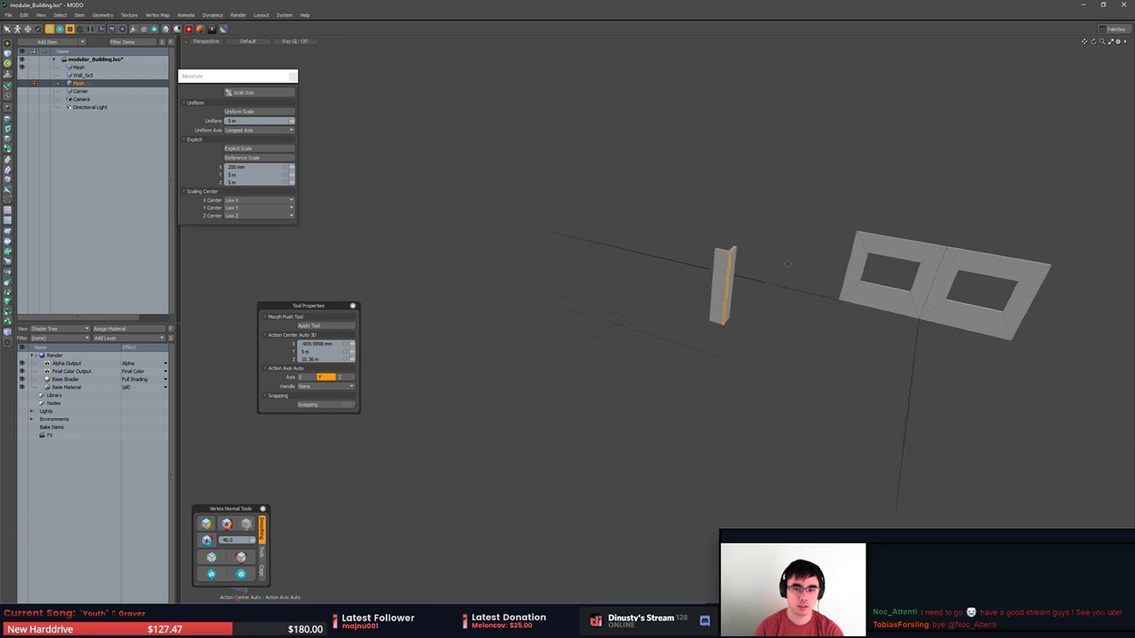
pyautogui.moveTo(755, 177); pyautogui.dragTo(1059, 291, button='right')
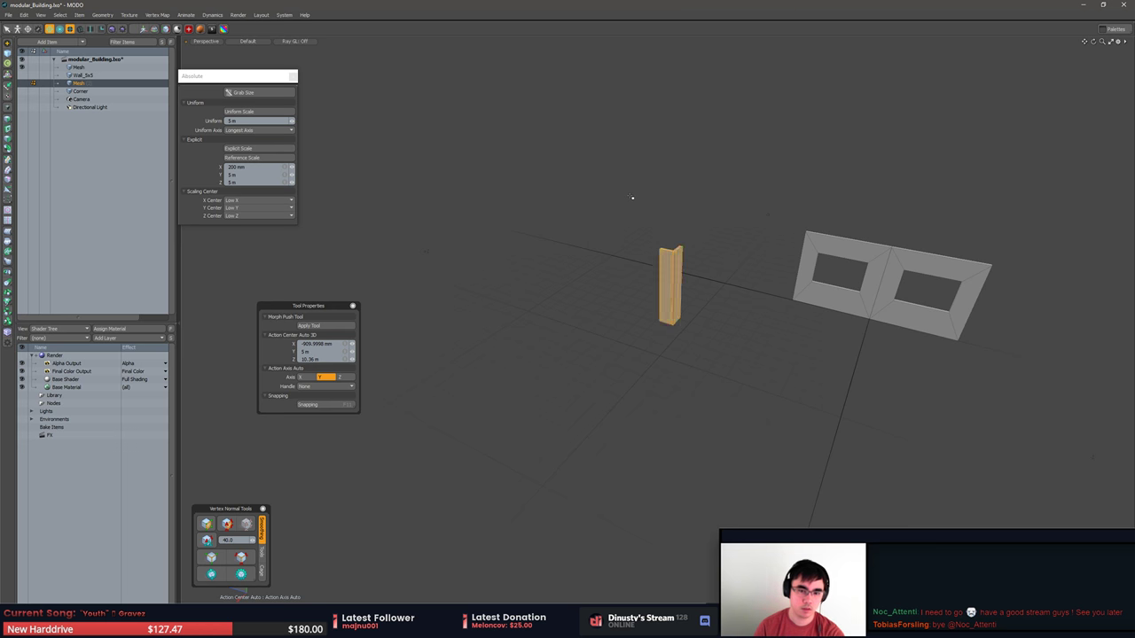
pyautogui.scroll(5, 683, 266)
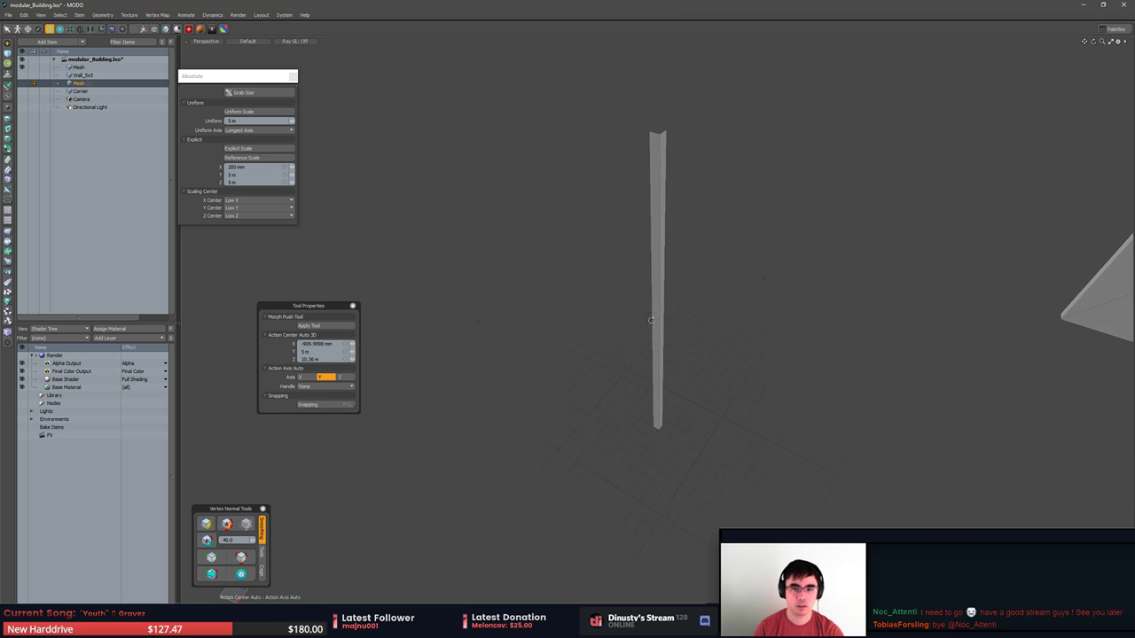
# Isolate the front piece of the Corner item by hiding its other polygons, and show the beveled mesh over it.
pyautogui.click(22, 92)
pyautogui.keyDown('alt'); pyautogui.moveTo(585, 243); pyautogui.dragTo(622, 186); pyautogui.keyUp('alt')
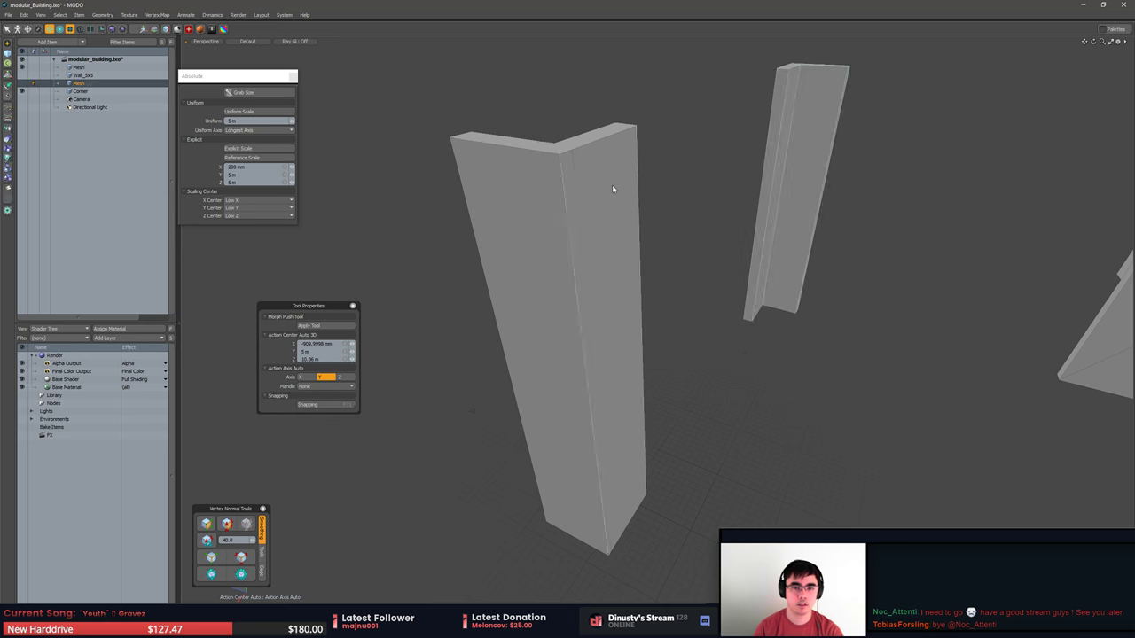
pyautogui.press('2')
pyautogui.press('3')
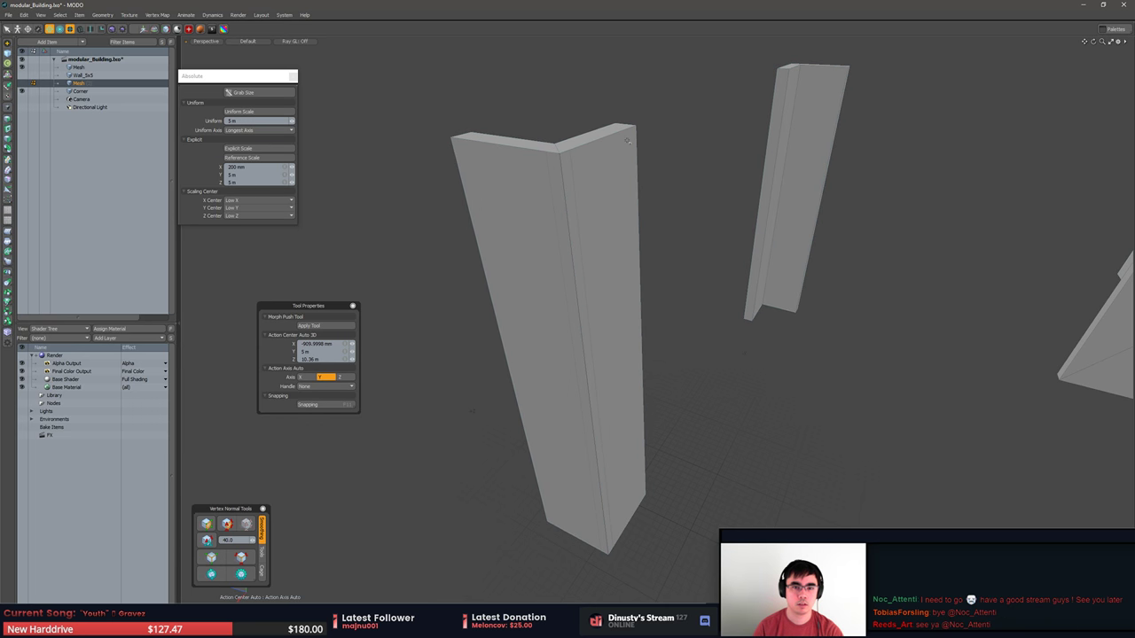
pyautogui.click(627, 142)
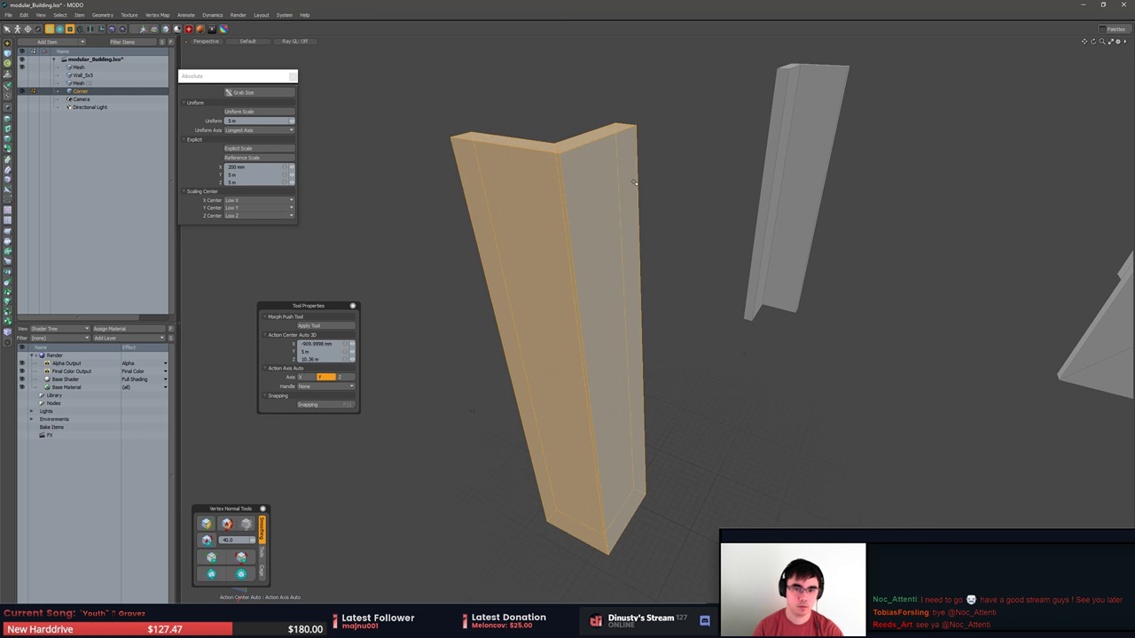
pyautogui.hotkey('shift', 'h')
pyautogui.keyDown('alt'); pyautogui.moveTo(750, 185); pyautogui.dragTo(783, 195); pyautogui.keyUp('alt')
pyautogui.press('1')
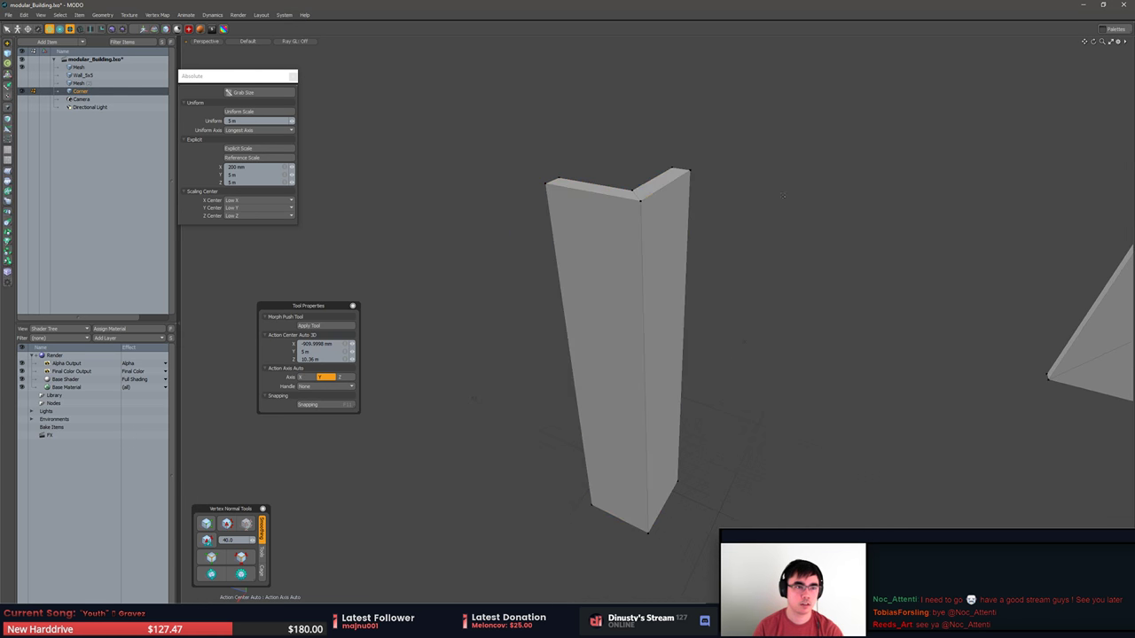
pyautogui.click(22, 83)
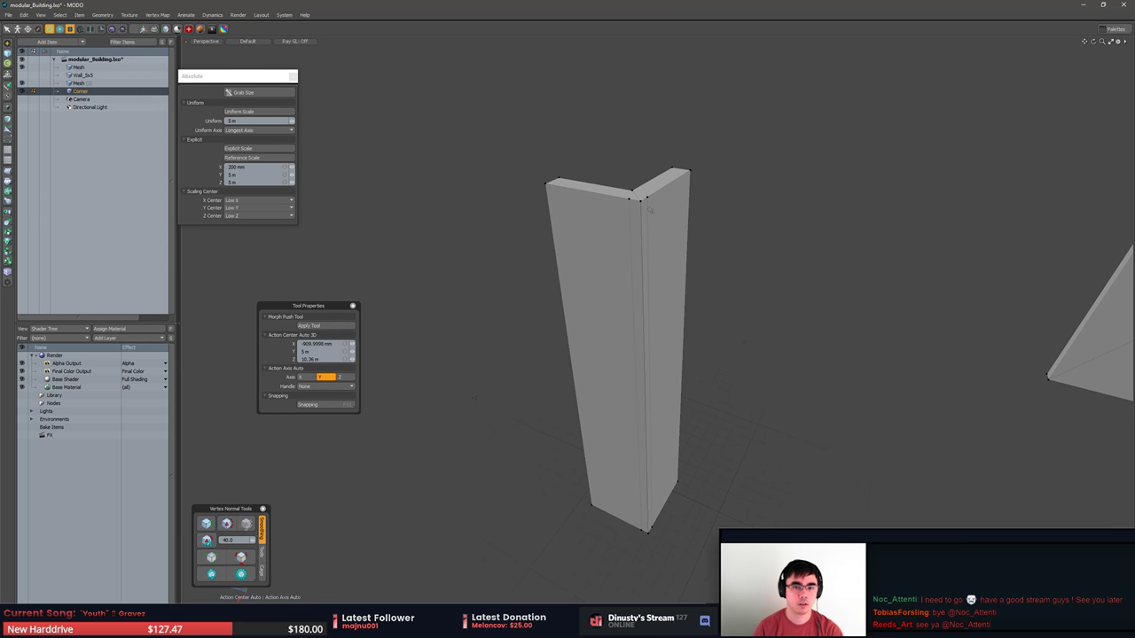
pyautogui.press('5')
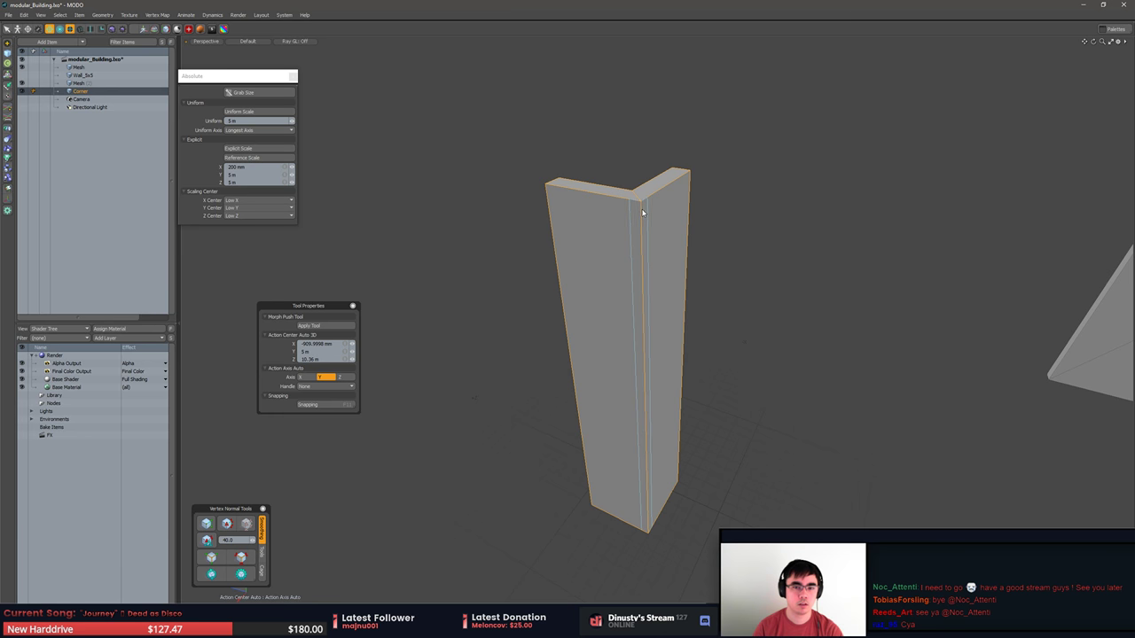
# Push the two narrow strips along the beveled corner's outer vertical edge outward by 5 mm.
pyautogui.click(643, 212)
pyautogui.keyDown('alt'); pyautogui.moveTo(642, 212); pyautogui.dragTo(648, 257); pyautogui.keyUp('alt')
pyautogui.press('3')
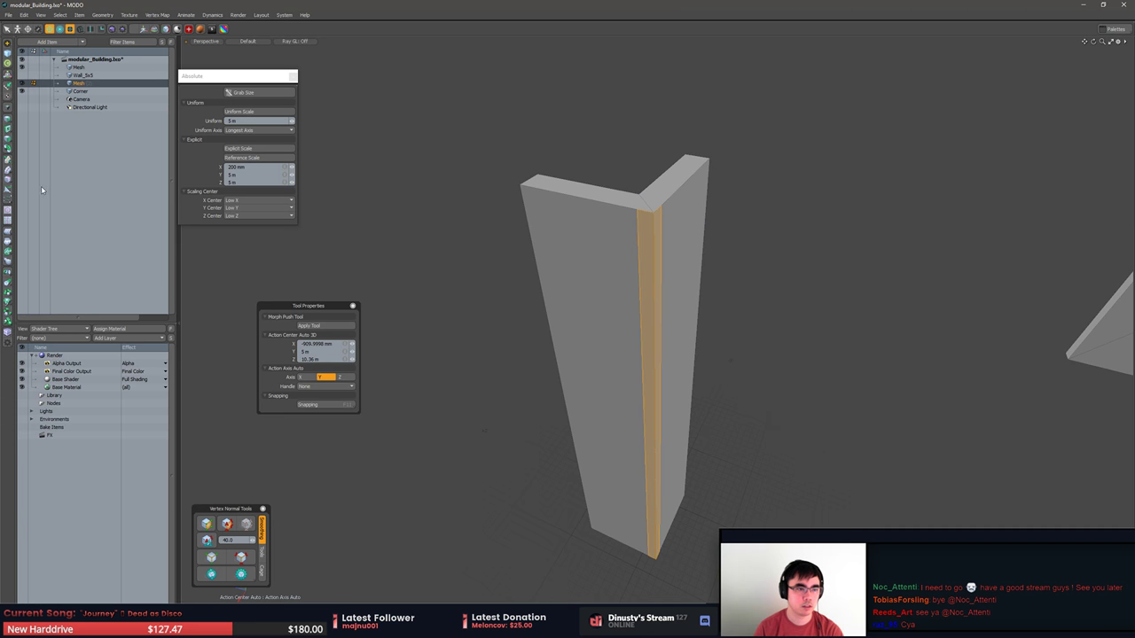
pyautogui.click(9, 245)
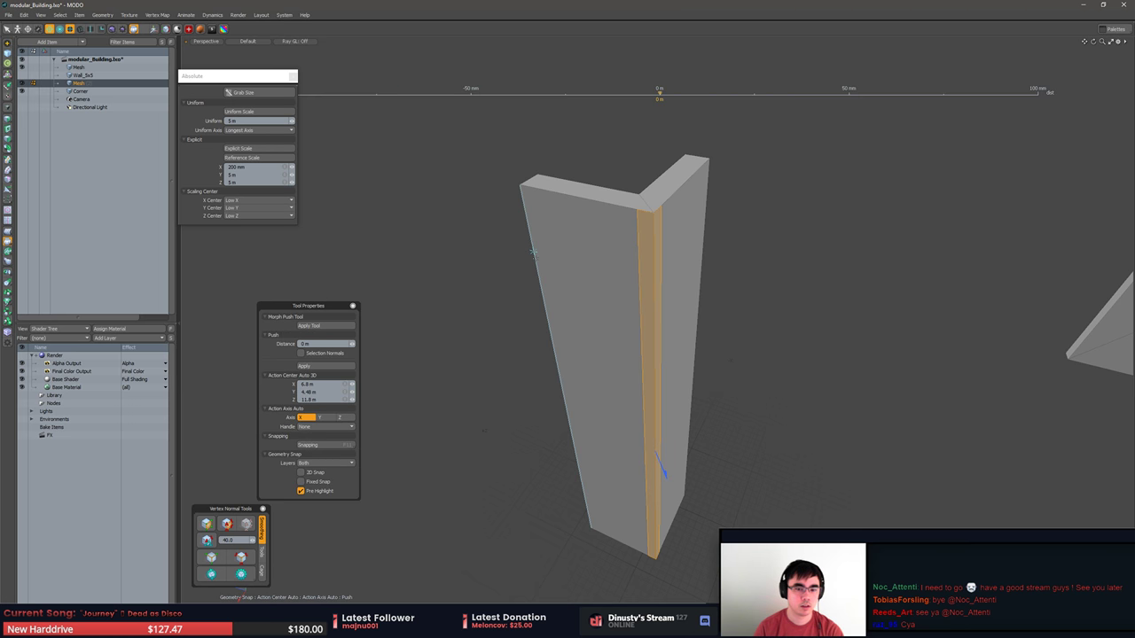
pyautogui.keyDown('alt'); pyautogui.moveTo(562, 267); pyautogui.dragTo(719, 332); pyautogui.keyUp('alt')
pyautogui.scroll(3, 719, 331)
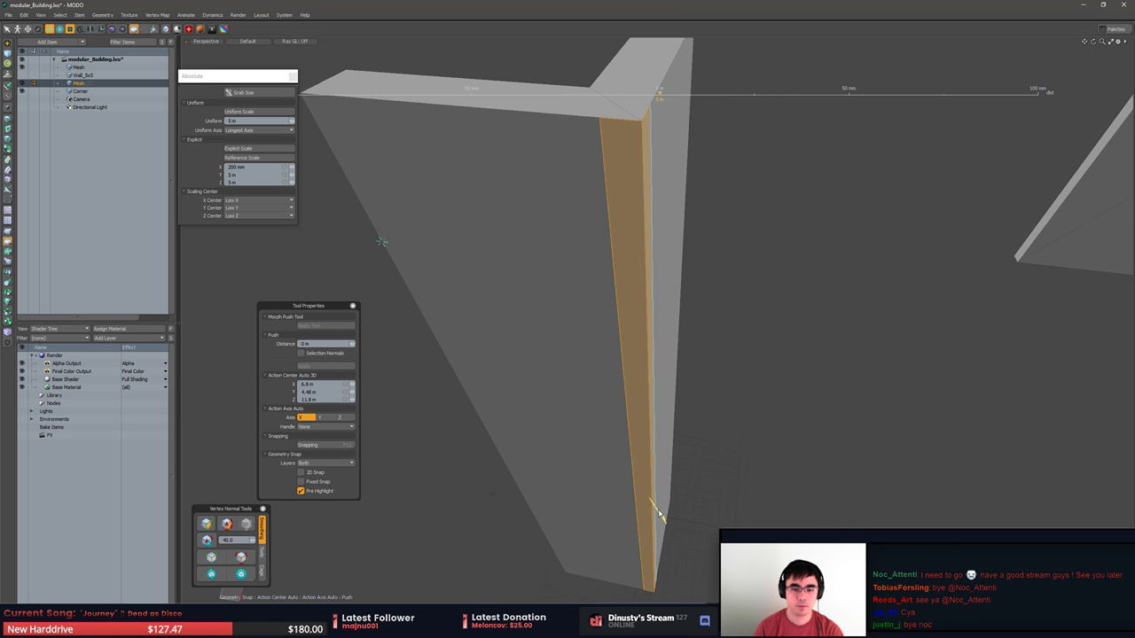
pyautogui.moveTo(656, 513); pyautogui.dragTo(658, 515)
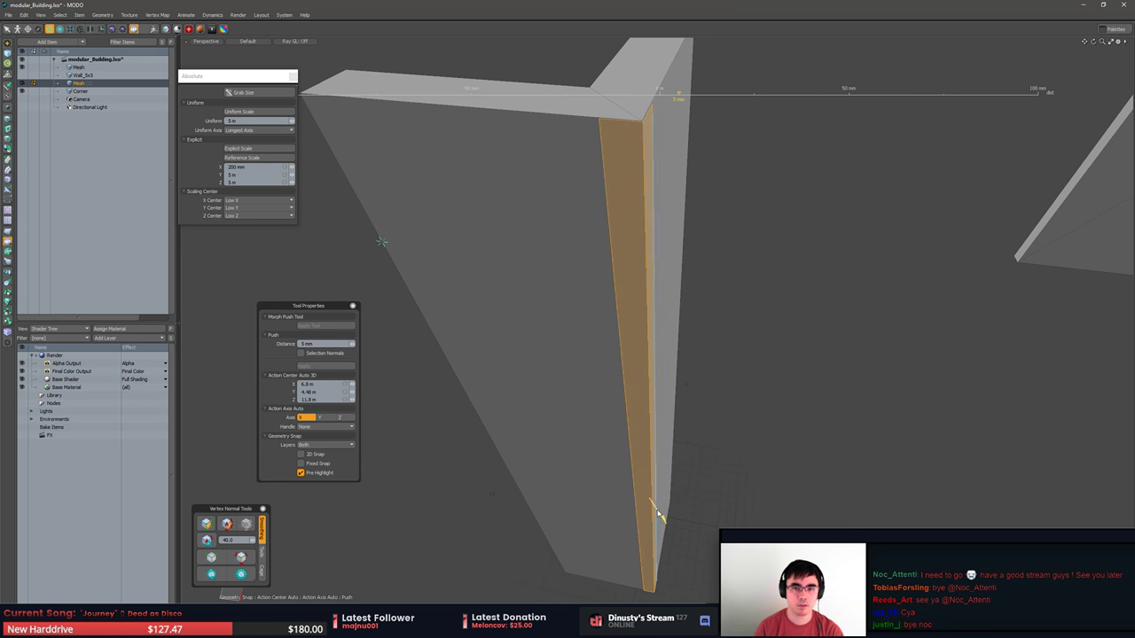
pyautogui.press('space')
# Smooth the vertex normals along the pushed strip's outer vertical edge and clear the selection to inspect the shading.
pyautogui.click(722, 411)
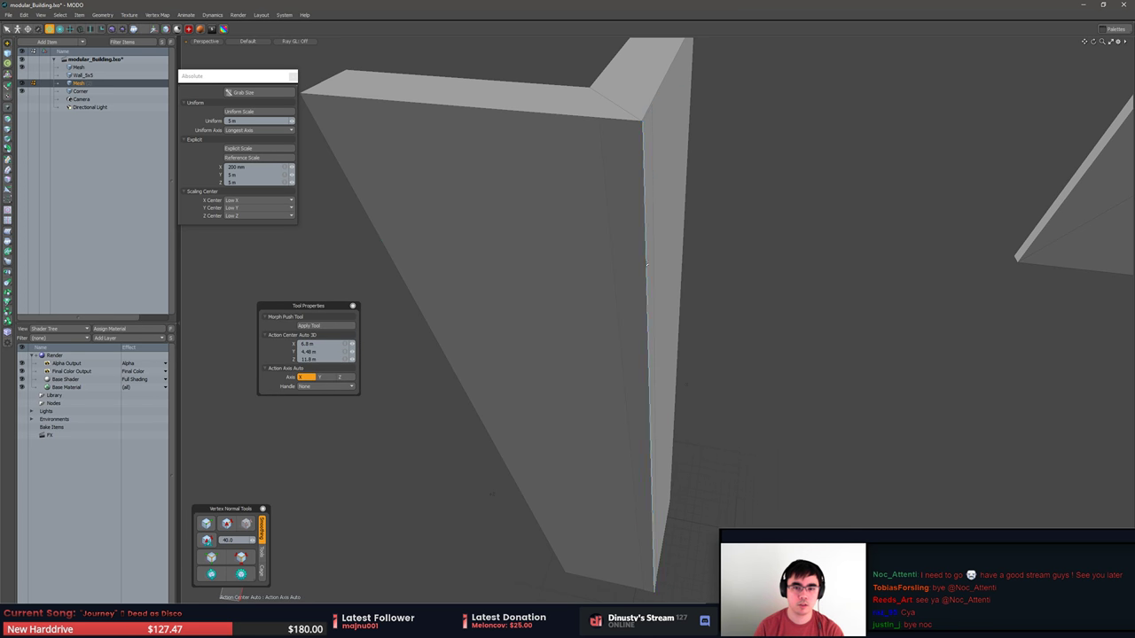
pyautogui.click(206, 525)
pyautogui.click(439, 500)
pyautogui.keyDown('alt'); pyautogui.moveTo(439, 500); pyautogui.dragTo(409, 435); pyautogui.keyUp('alt')
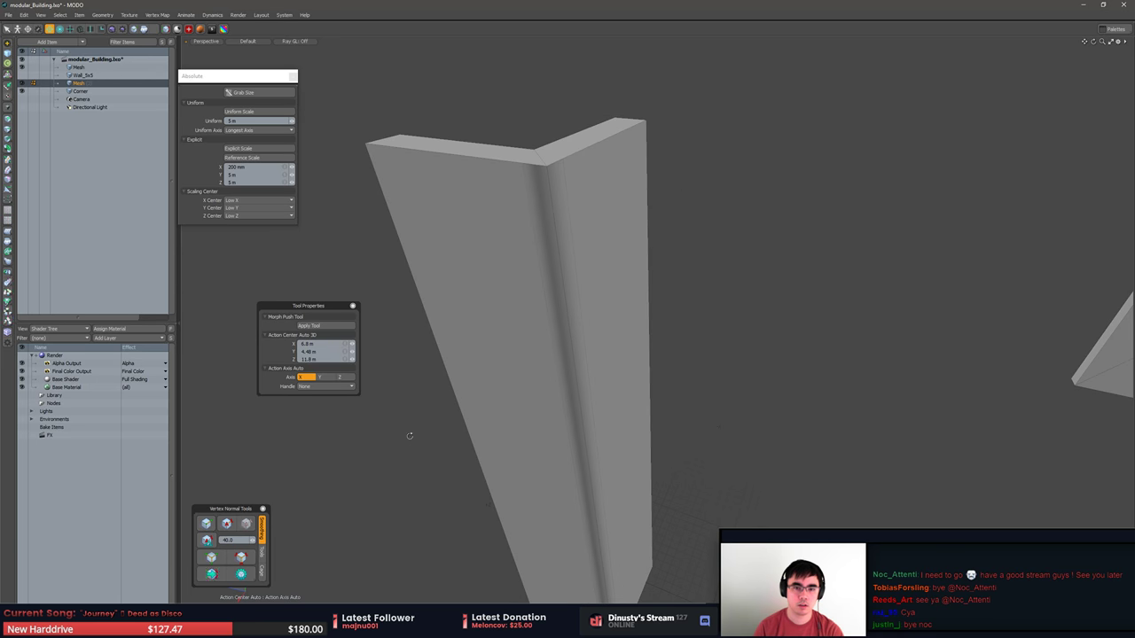
pyautogui.keyDown('alt'); pyautogui.moveTo(489, 504); pyautogui.dragTo(699, 294); pyautogui.keyUp('alt')
pyautogui.click(714, 271)
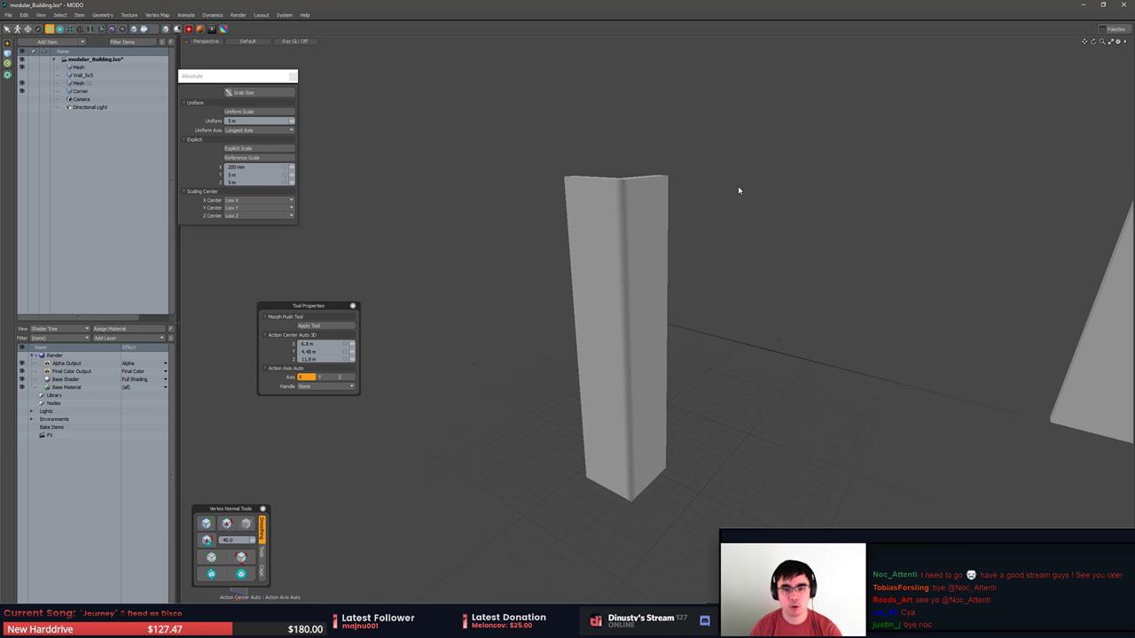
pyautogui.moveTo(739, 189); pyautogui.dragTo(743, 306, button='middle')
pyautogui.keyDown('alt'); pyautogui.keyDown('shift'); pyautogui.moveTo(668, 282); pyautogui.dragTo(763, 289); pyautogui.keyUp('shift'); pyautogui.keyUp('alt')
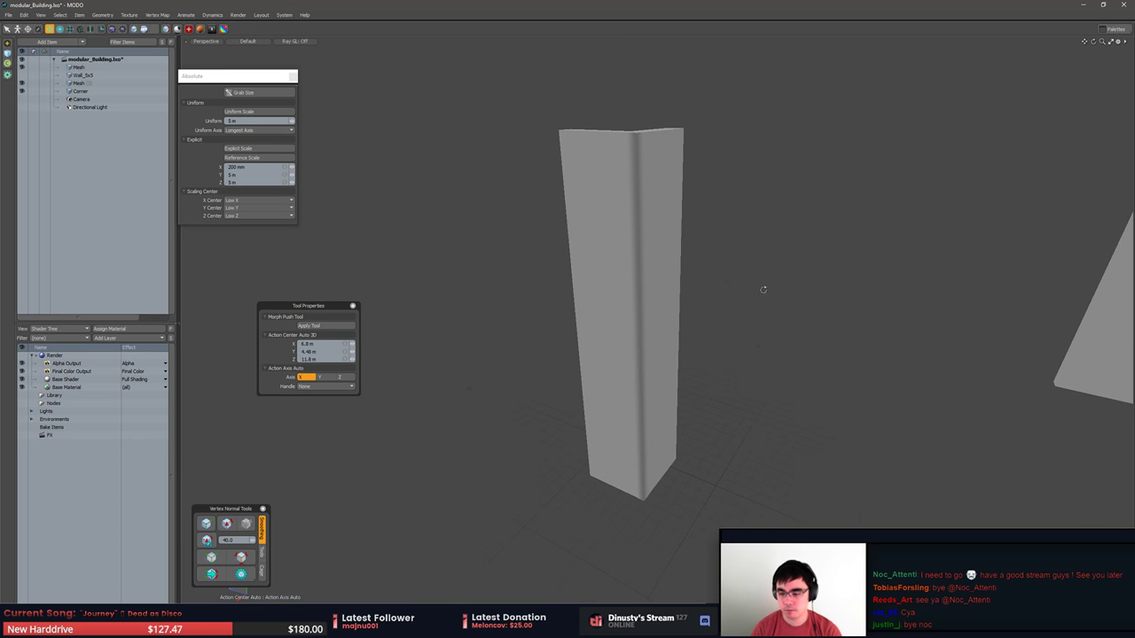
# Scale the two pushed strips inward horizontally around the snapped top outer corner vertex to narrow them.
pyautogui.click(635, 255)
pyautogui.moveTo(634, 256); pyautogui.dragTo(673, 291, button='middle')
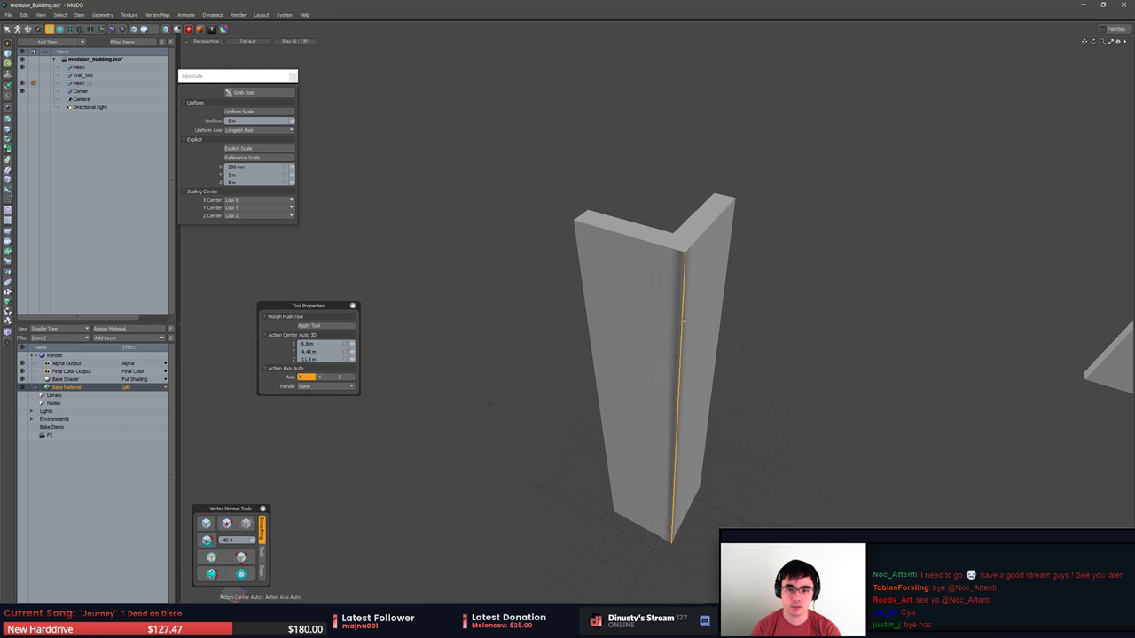
pyautogui.keyDown('alt'); pyautogui.keyDown('shift'); pyautogui.moveTo(673, 291); pyautogui.dragTo(666, 238); pyautogui.keyUp('shift'); pyautogui.keyUp('alt')
pyautogui.press('r')
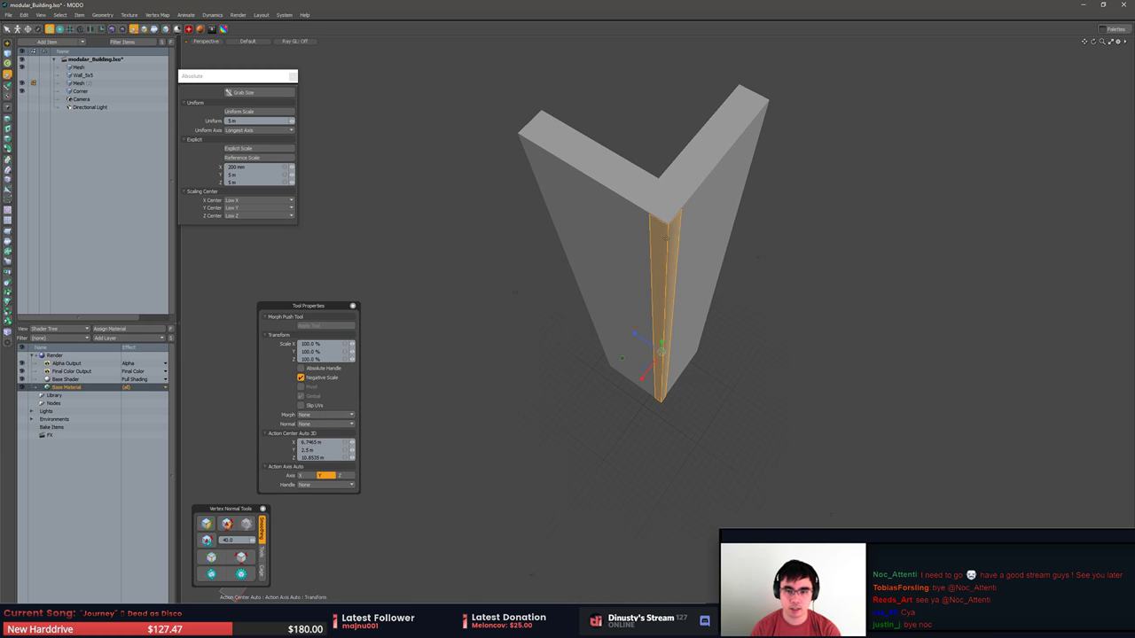
pyautogui.press('x')
pyautogui.click(670, 222)
pyautogui.scroll(3, 670, 233)
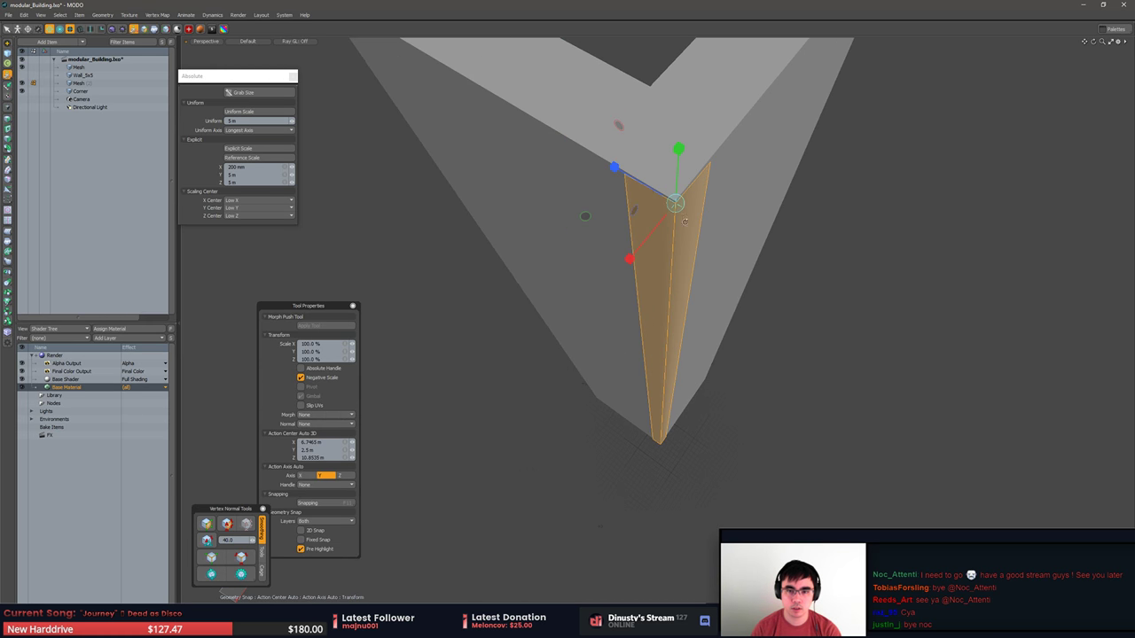
pyautogui.moveTo(591, 217); pyautogui.dragTo(586, 217)
pyautogui.press('x')
pyautogui.press('space')
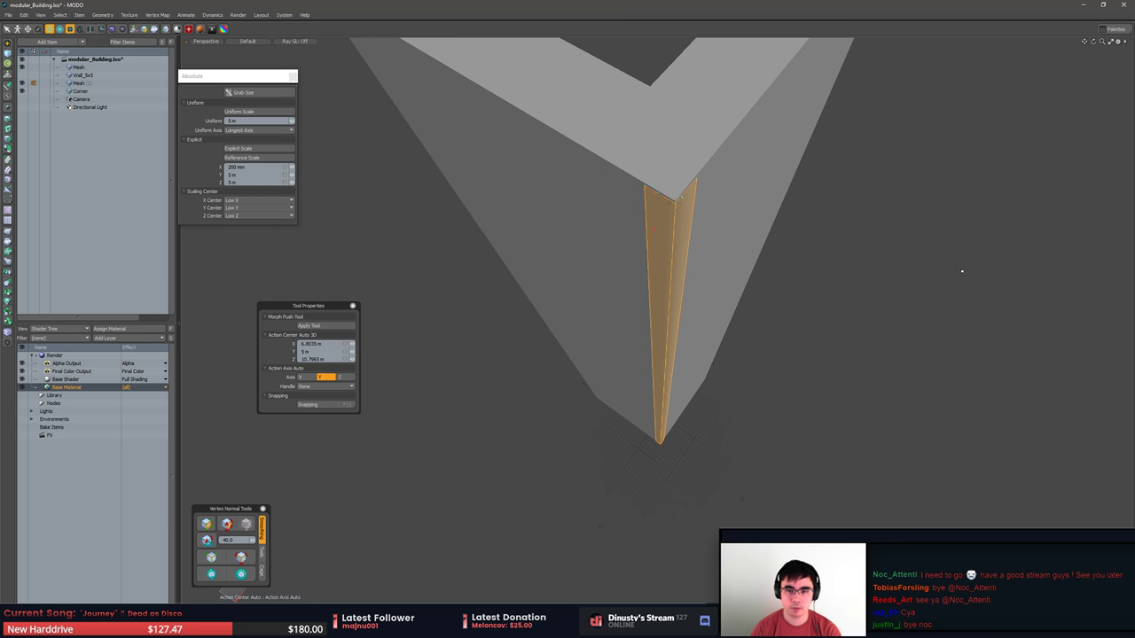
# Enable Full Weighting in the vertex normal settings and check the shading along the corner's outer edge.
pyautogui.click(964, 271)
pyautogui.keyDown('alt'); pyautogui.moveTo(963, 271); pyautogui.dragTo(846, 283); pyautogui.keyUp('alt')
pyautogui.moveTo(845, 283); pyautogui.dragTo(594, 420, button='middle')
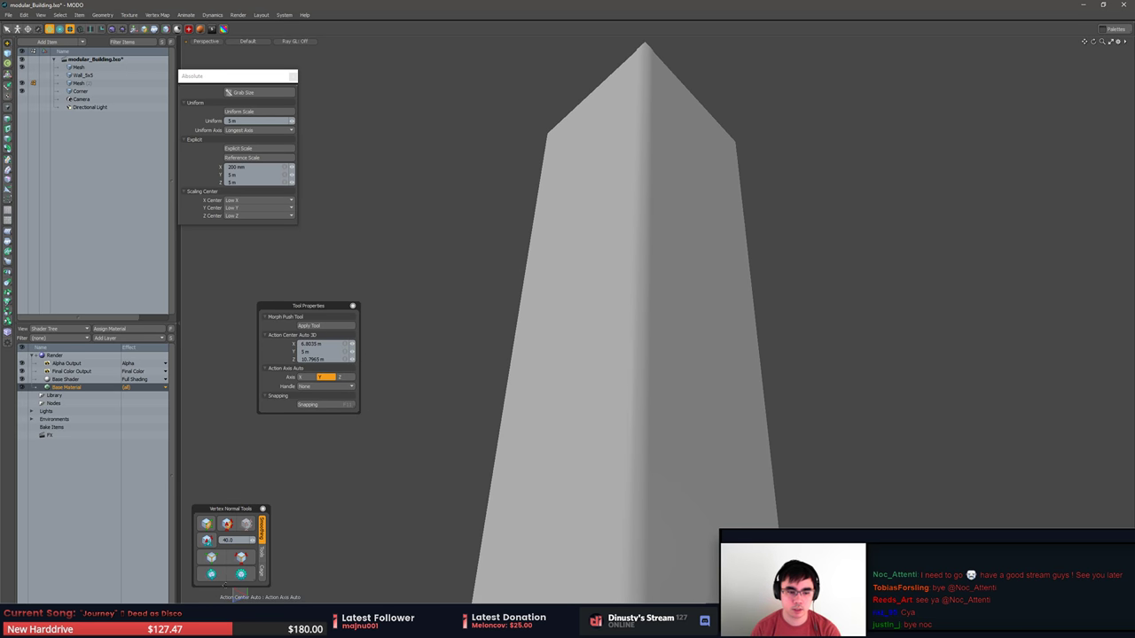
pyautogui.click(241, 575)
pyautogui.click(212, 503)
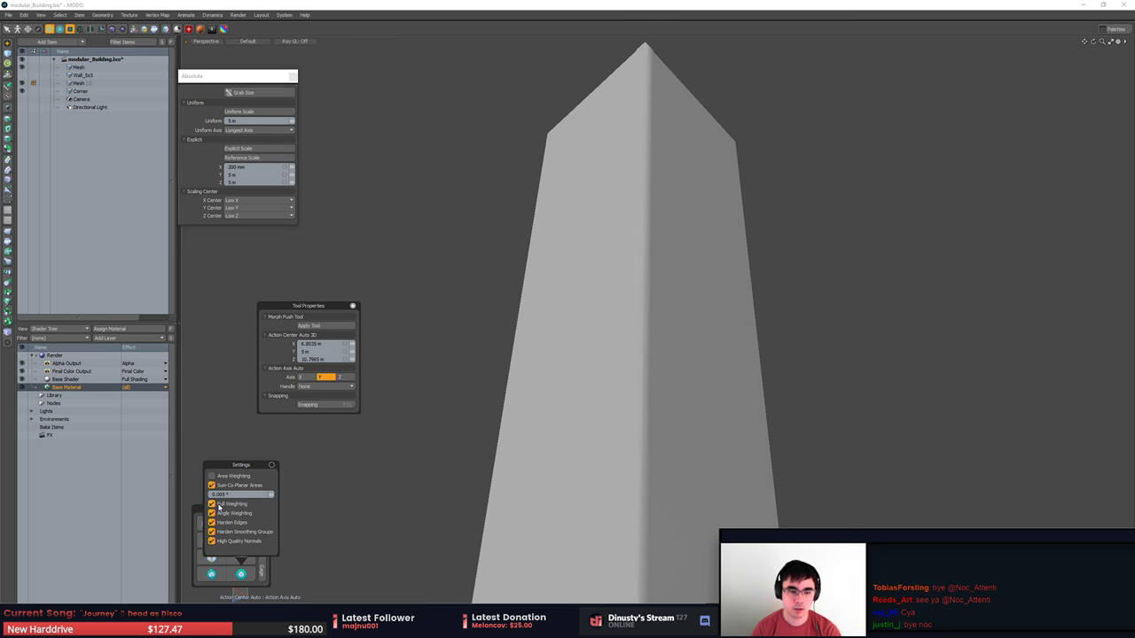
pyautogui.keyDown('alt'); pyautogui.moveTo(359, 495); pyautogui.dragTo(535, 323); pyautogui.keyUp('alt')
pyautogui.moveTo(535, 324); pyautogui.dragTo(654, 346, button='middle')
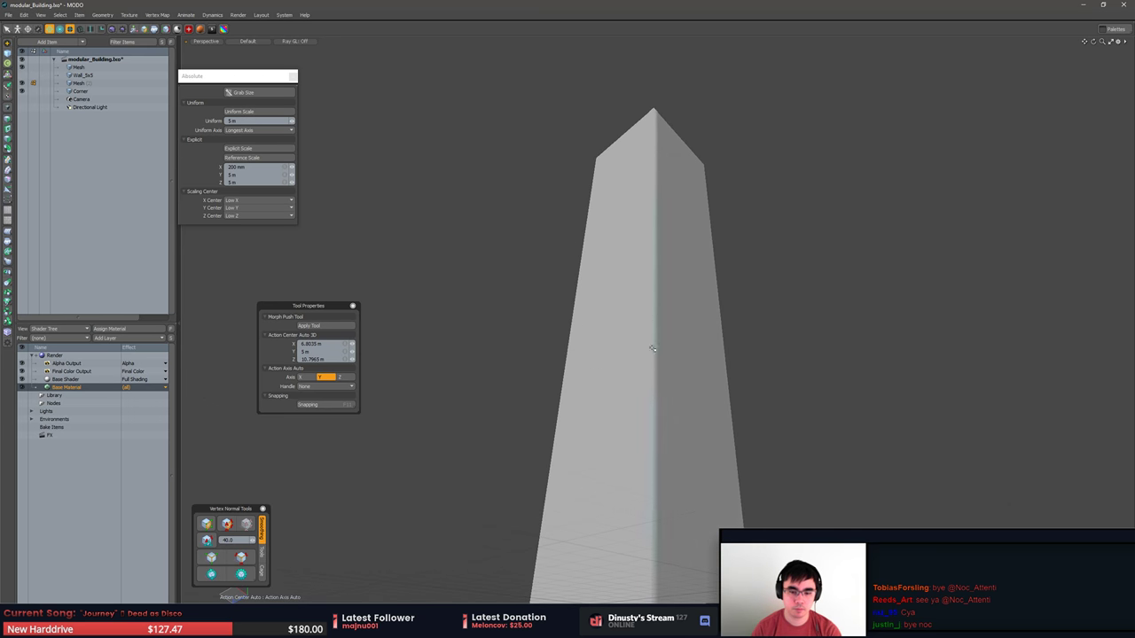
# Narrow the beveled mesh's two edge strips further by scaling them horizontally around the top outer corner vertex.
pyautogui.click(657, 402)
pyautogui.press('3')
pyautogui.press('5')
pyautogui.moveTo(655, 450)
pyautogui.keyDown('alt'); pyautogui.keyDown('shift'); pyautogui.mouseDown()
pyautogui.moveTo(659, 357)
pyautogui.moveTo(647, 443)
pyautogui.mouseUp(); pyautogui.keyUp('shift'); pyautogui.keyUp('alt')
pyautogui.press('3')
pyautogui.scroll(4, 646, 445)
pyautogui.press('r')
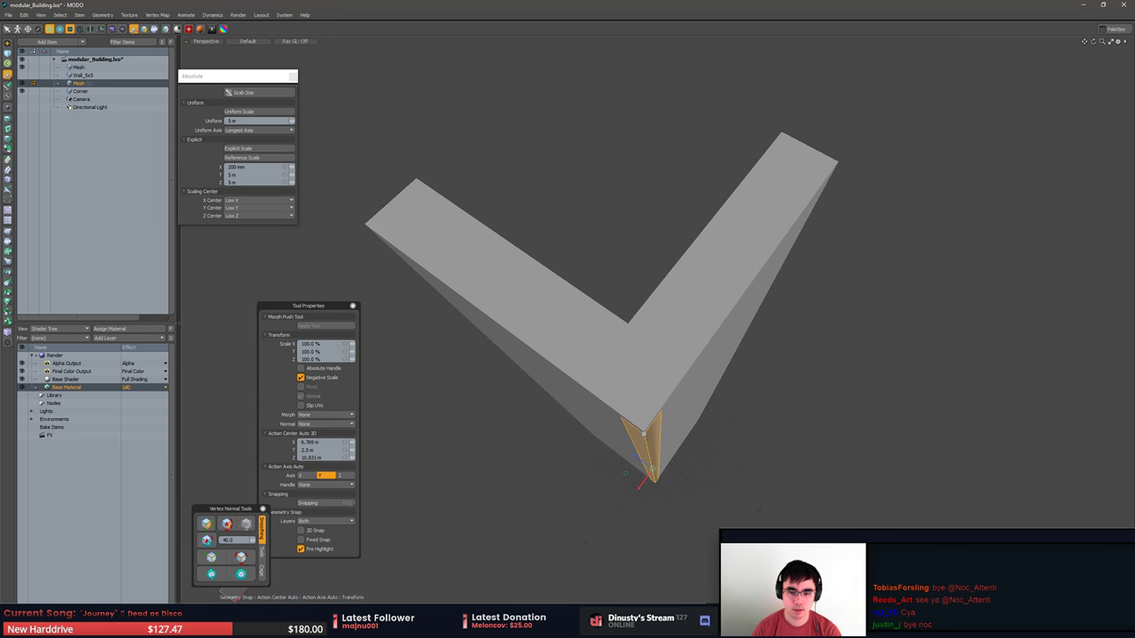
pyautogui.click(644, 434)
pyautogui.moveTo(556, 448); pyautogui.dragTo(472, 473)
pyautogui.press('q')
# Clear the selection and examine the tightened edge shading on the corner from several angles.
pyautogui.click(897, 482)
pyautogui.keyDown('alt'); pyautogui.moveTo(897, 482); pyautogui.dragTo(803, 353); pyautogui.keyUp('alt')
pyautogui.keyDown('alt'); pyautogui.moveTo(803, 353); pyautogui.dragTo(660, 310); pyautogui.keyUp('alt')
pyautogui.moveTo(660, 310); pyautogui.dragTo(701, 355, button='middle')
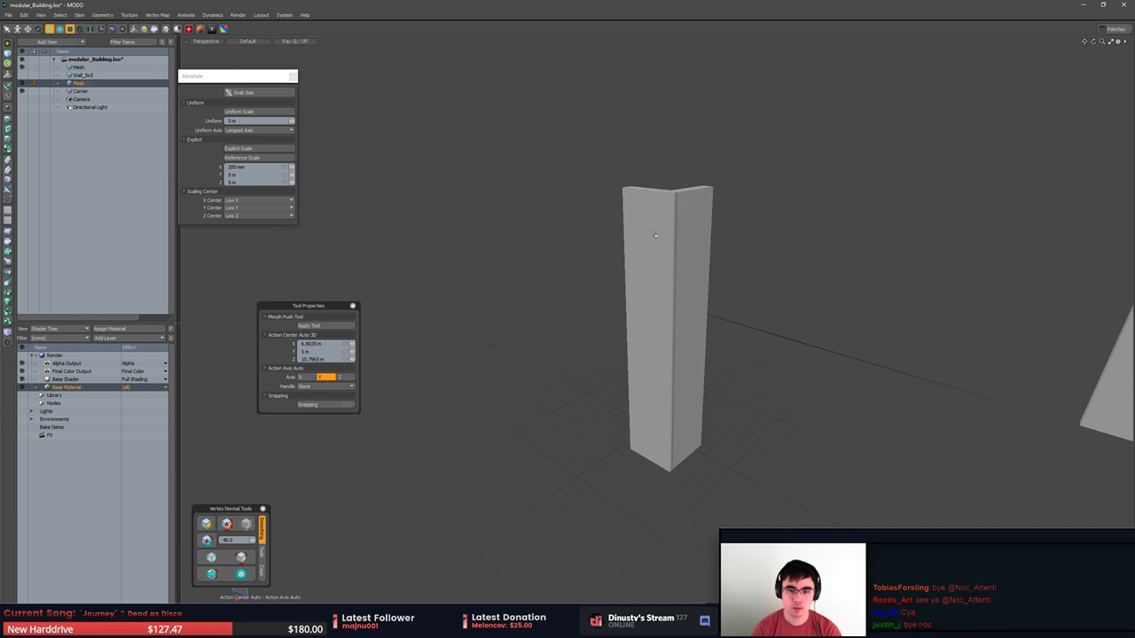
pyautogui.moveTo(679, 248); pyautogui.dragTo(717, 316, button='middle')
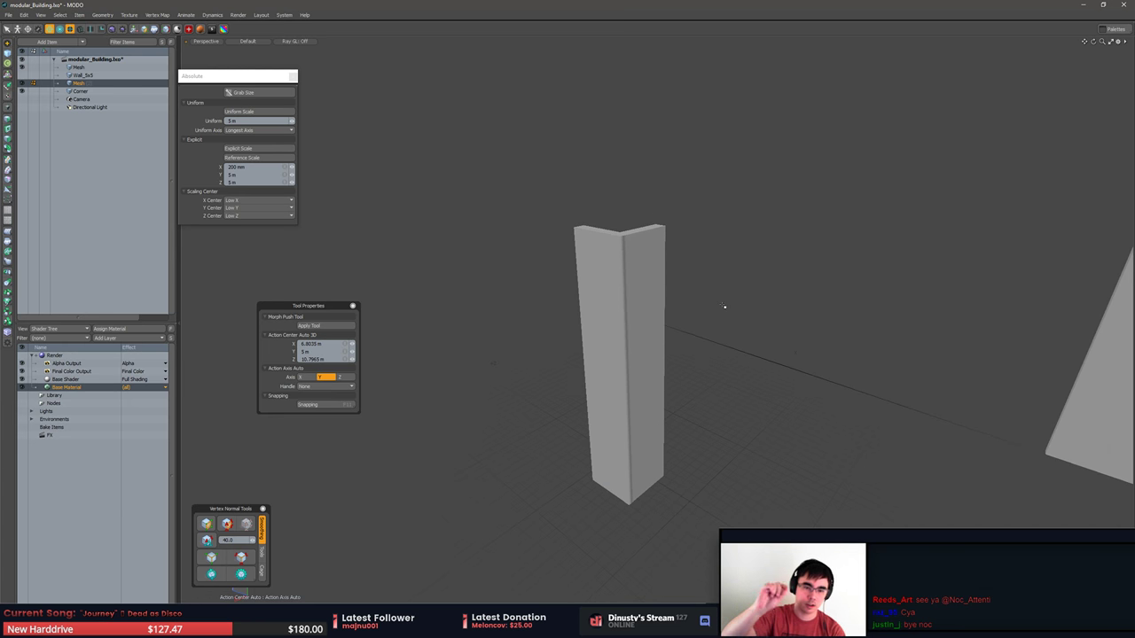
pyautogui.moveTo(692, 149); pyautogui.dragTo(745, 263, button='middle')
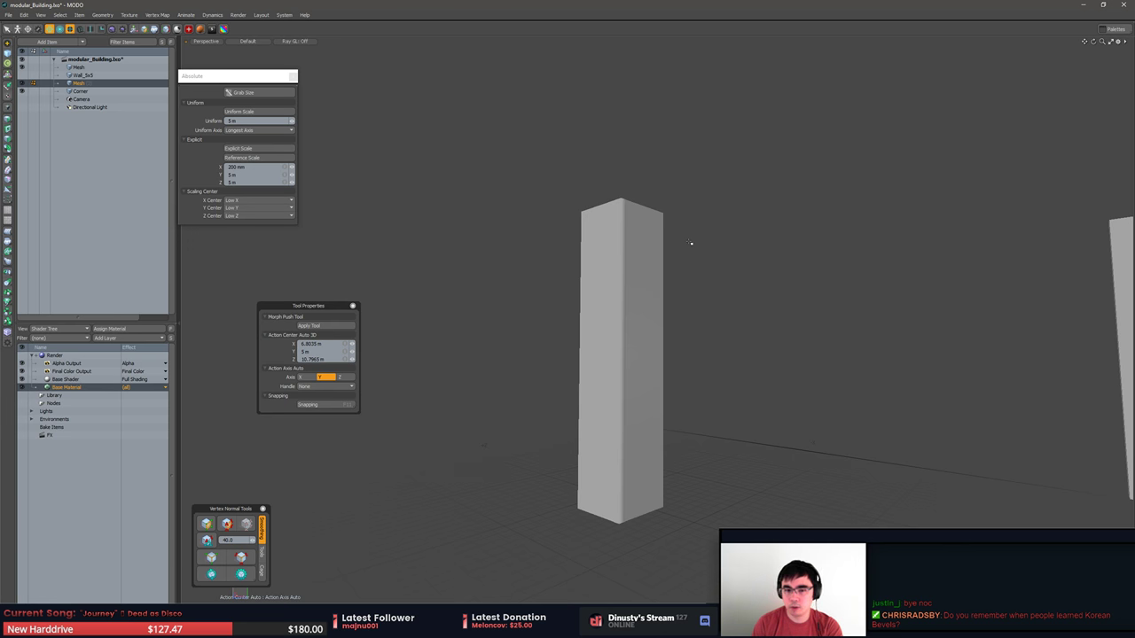
pyautogui.moveTo(740, 331); pyautogui.dragTo(781, 366, button='middle')
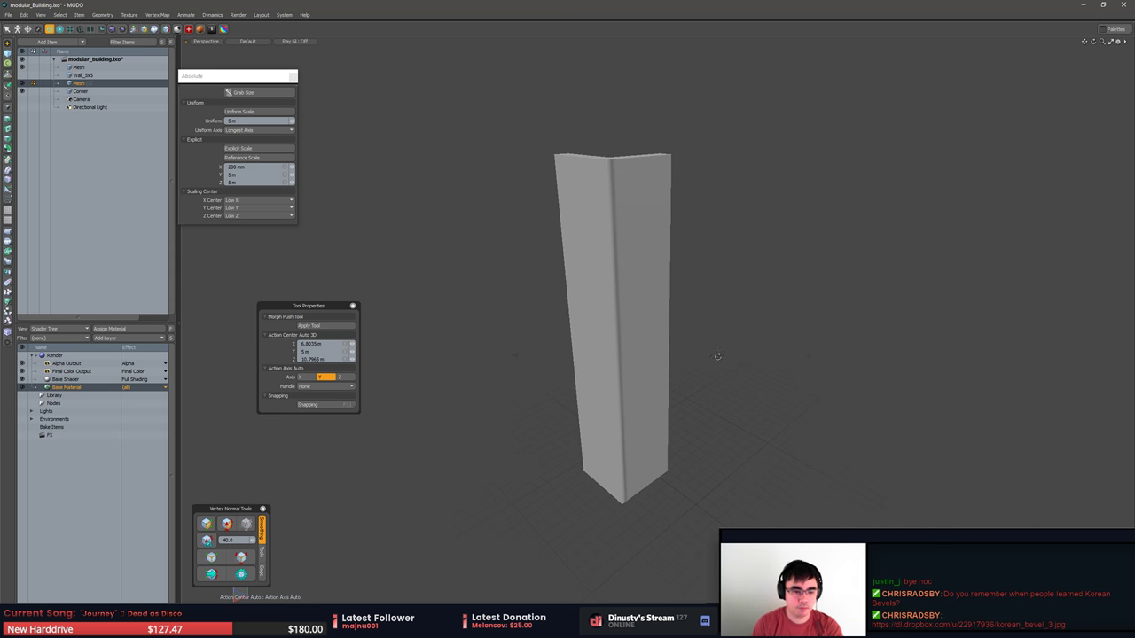
# Check the strip polygons on the beveled mesh, and make the Corner item active with nothing selected.
pyautogui.press('5')
pyautogui.click(788, 331)
pyautogui.keyDown('alt'); pyautogui.moveTo(789, 332); pyautogui.dragTo(658, 296); pyautogui.keyUp('alt')
pyautogui.click(537, 289)
pyautogui.keyDown('shift'); pyautogui.click(558, 258); pyautogui.keyUp('shift')
pyautogui.keyDown('alt'); pyautogui.moveTo(558, 259); pyautogui.dragTo(661, 357); pyautogui.keyUp('alt')
pyautogui.scroll(2, 620, 327)
pyautogui.click(717, 355)
pyautogui.click(634, 308)
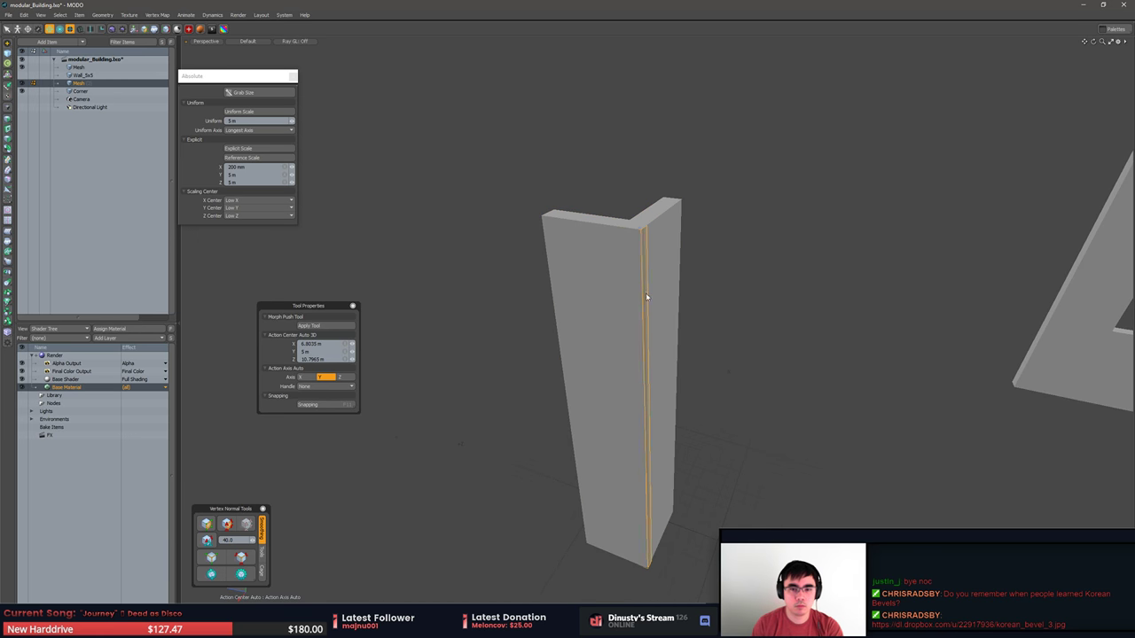
pyautogui.press('5')
pyautogui.click(654, 280)
pyautogui.click(740, 321)
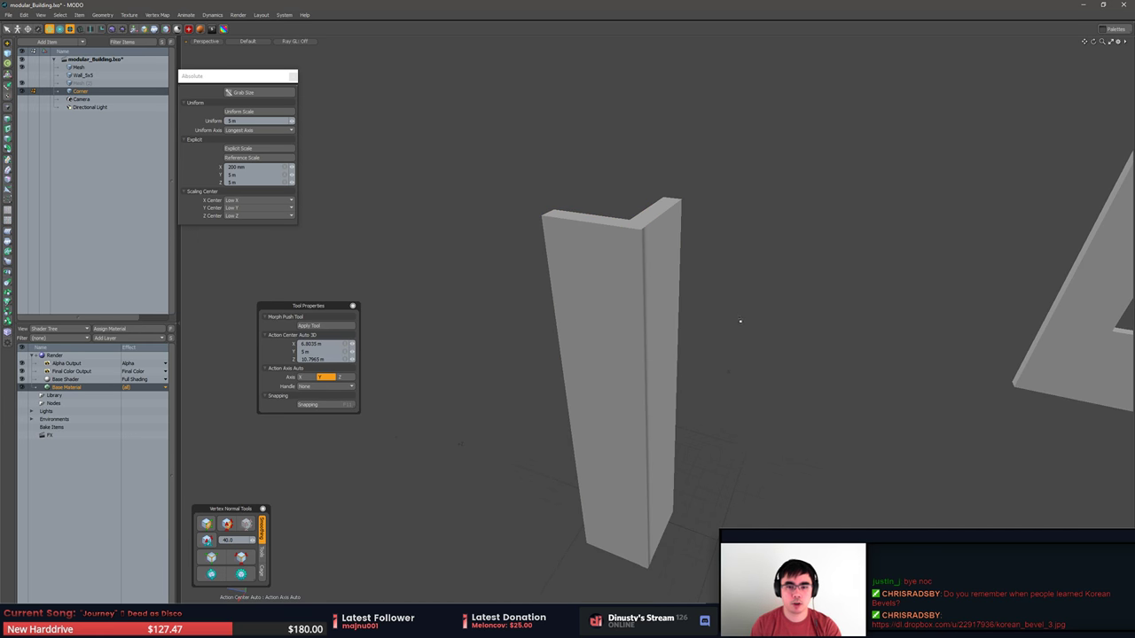
# Select the strips along the Corner item's outer vertical edge and assign them a light red material named Edge_Decal.
pyautogui.keyDown('alt'); pyautogui.moveTo(740, 322); pyautogui.dragTo(706, 344); pyautogui.keyUp('alt')
pyautogui.click(628, 290)
pyautogui.click(637, 291)
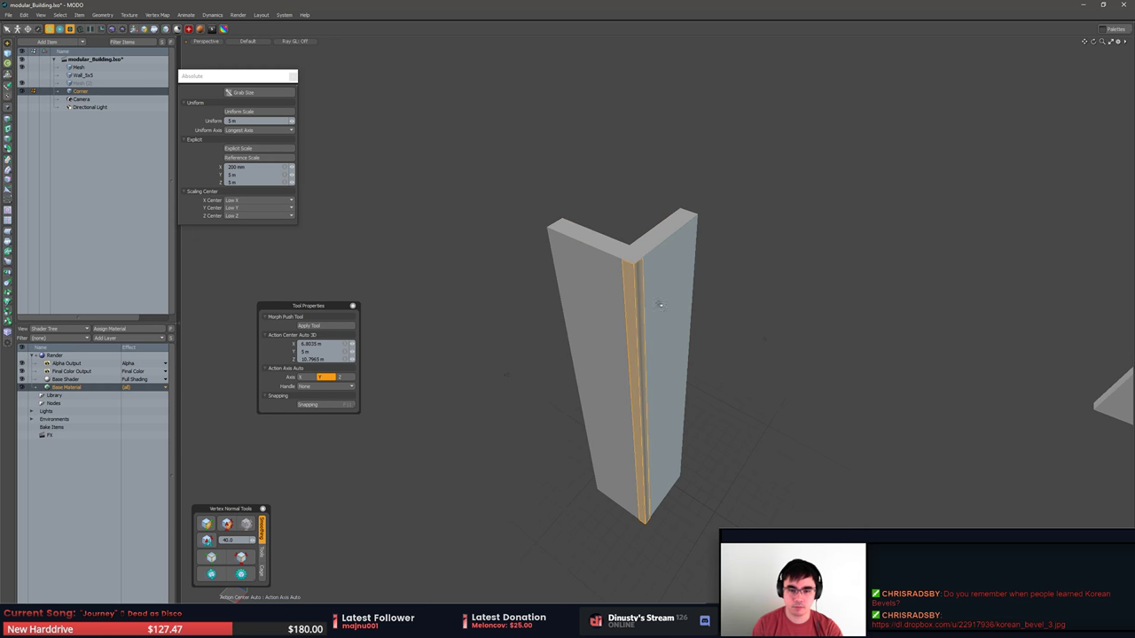
pyautogui.write('m')
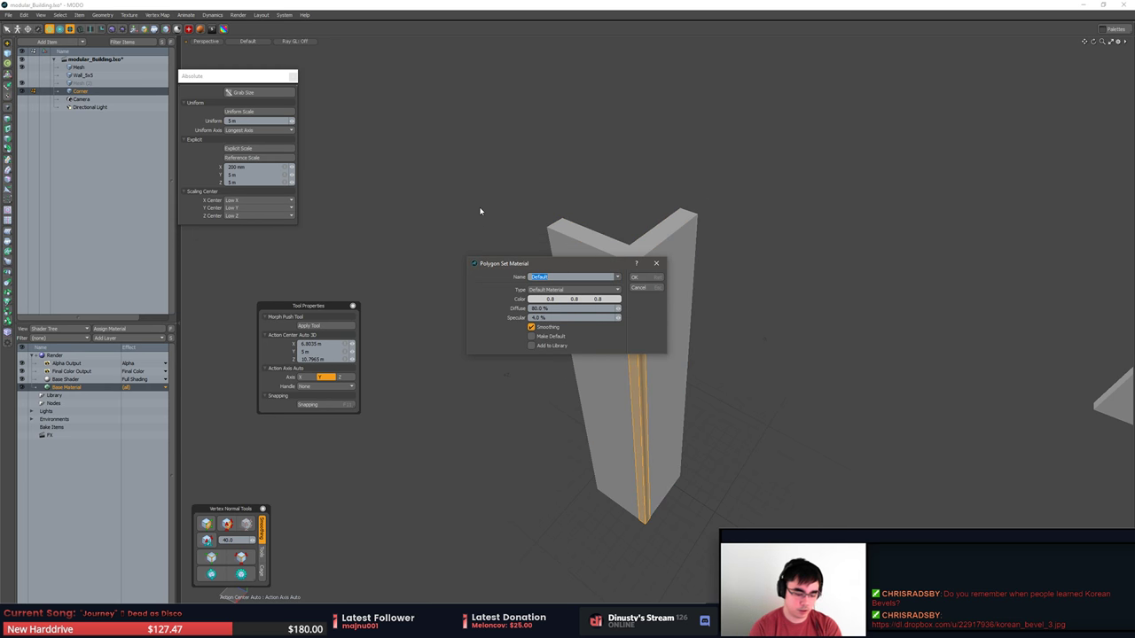
pyautogui.write('Edge_Dec')
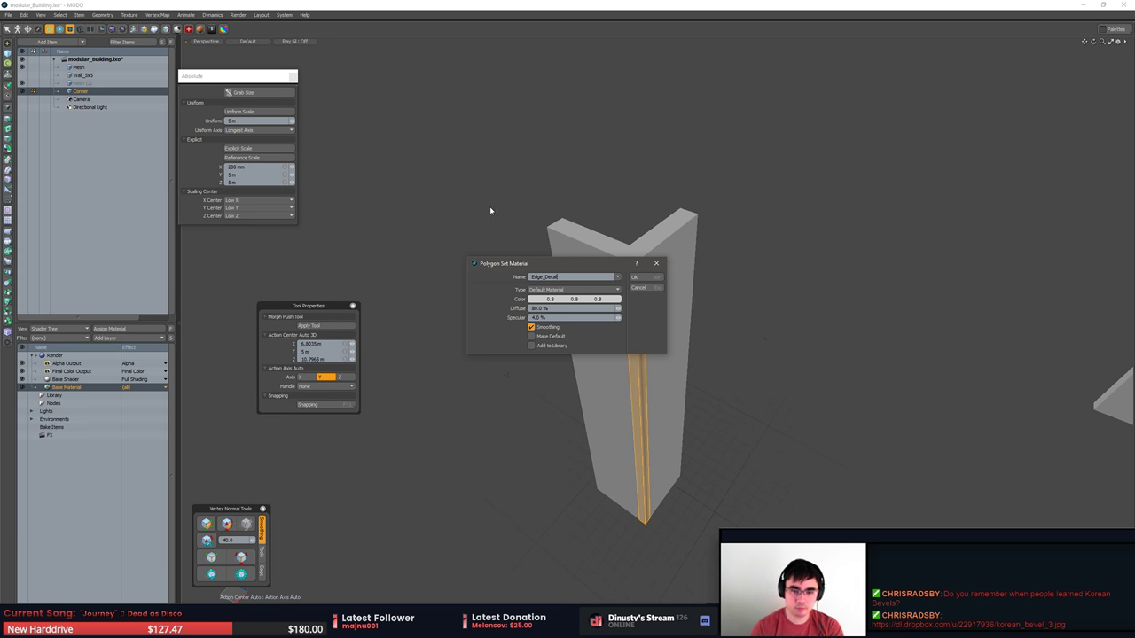
pyautogui.click(575, 300)
pyautogui.moveTo(590, 305); pyautogui.dragTo(572, 286)
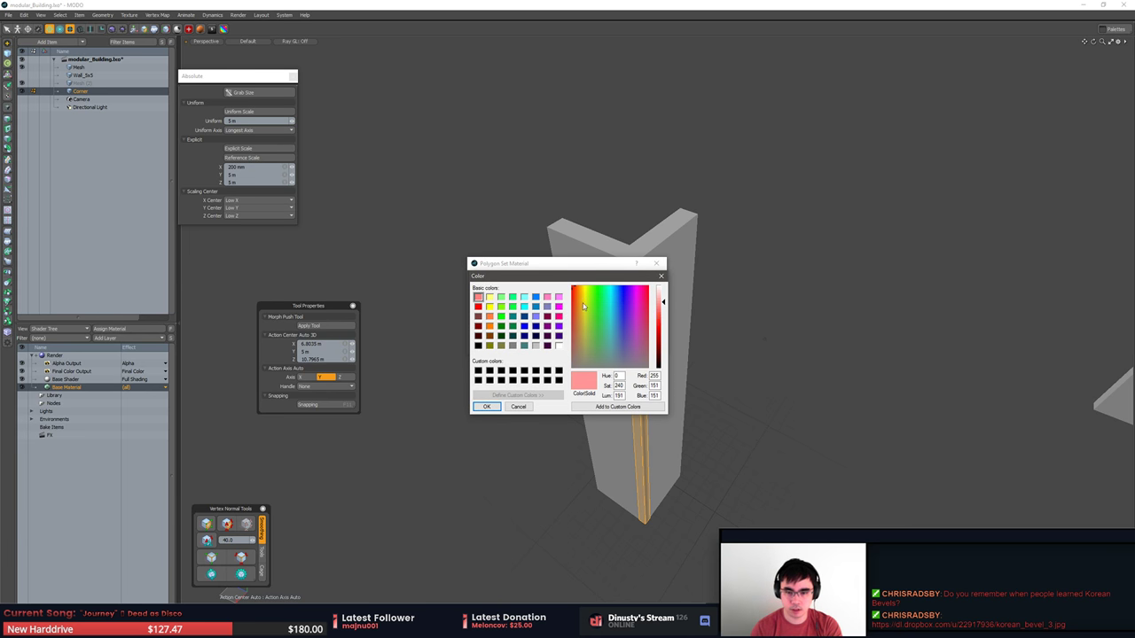
pyautogui.click(487, 407)
pyautogui.click(642, 278)
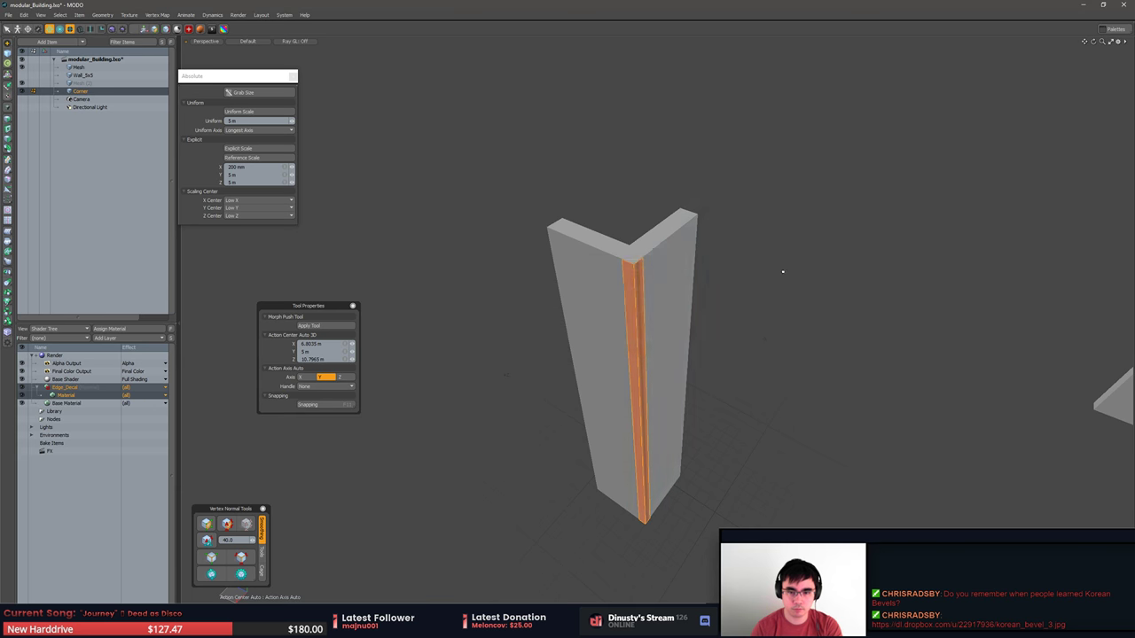
# Select the whole body of the corner and assign it a light green material named Corner.
pyautogui.click(783, 272)
pyautogui.doubleClick(687, 280)
pyautogui.write('m')
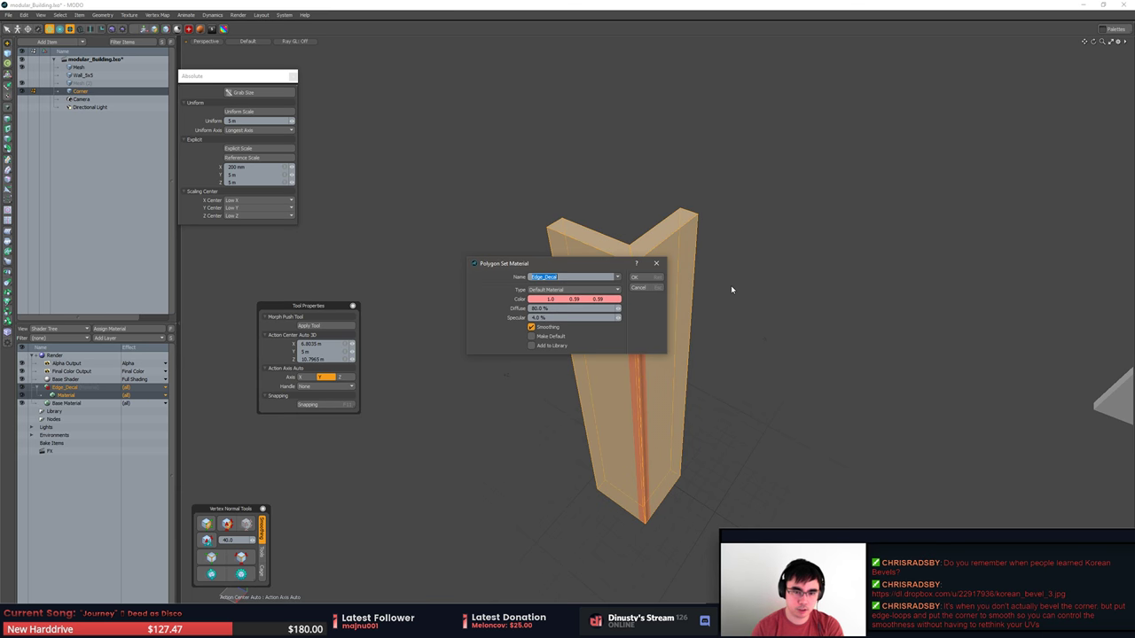
pyautogui.write('Corne')
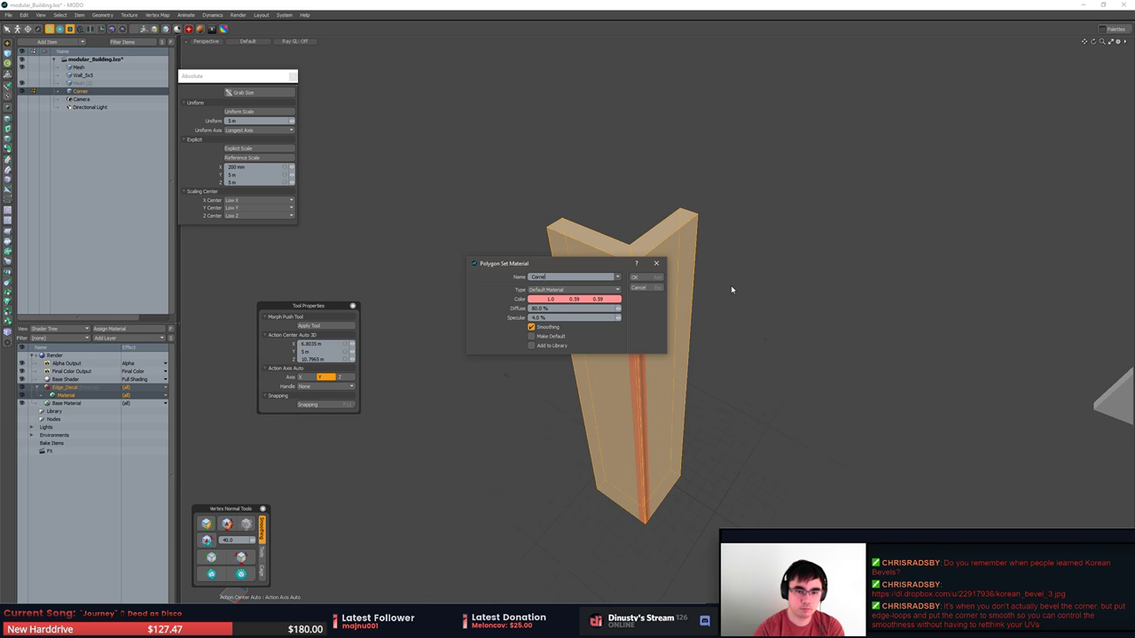
pyautogui.write('r')
pyautogui.click(575, 299)
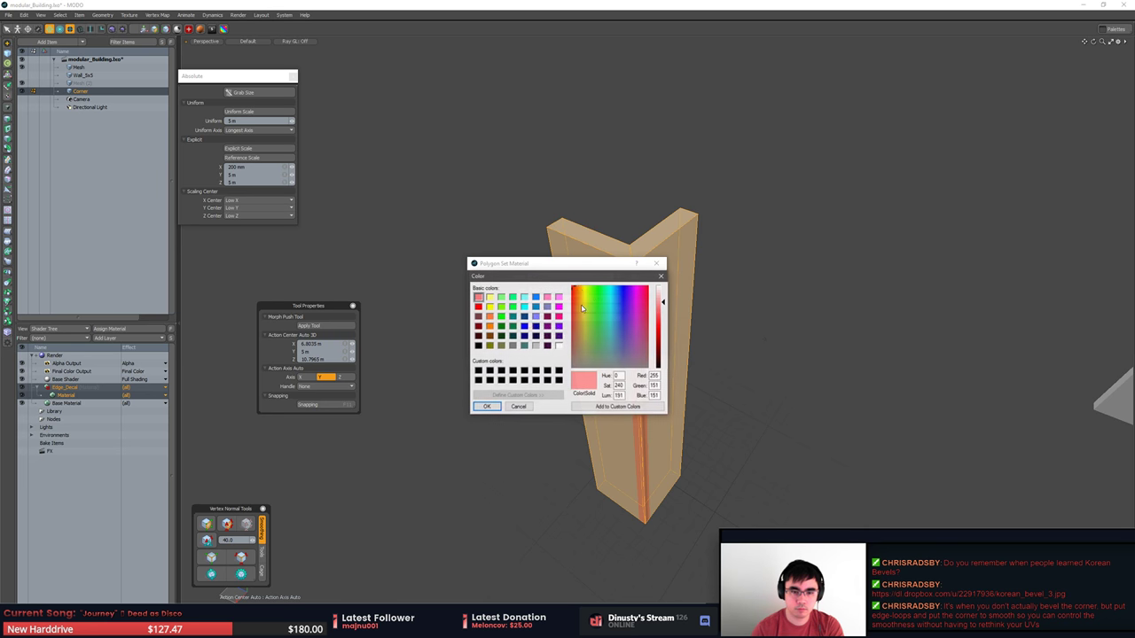
pyautogui.click(603, 289)
pyautogui.click(486, 406)
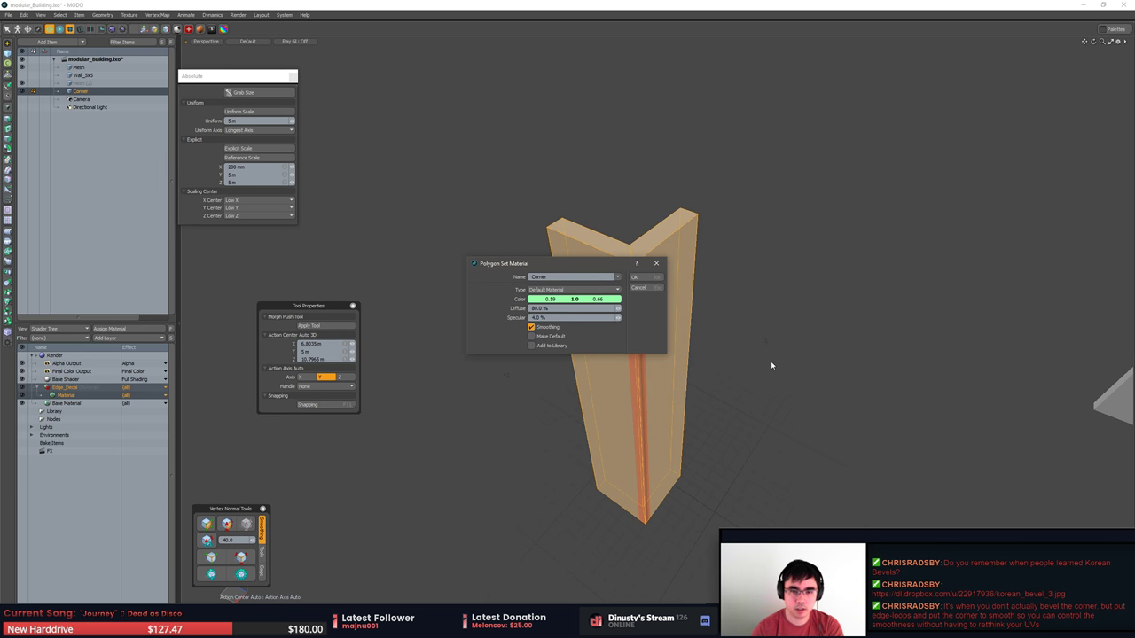
pyautogui.click(654, 279)
# Make the Corner item active and examine how the red edge strips sit on its green body.
pyautogui.moveTo(655, 279); pyautogui.dragTo(642, 235, button='middle')
pyautogui.moveTo(698, 275); pyautogui.dragTo(583, 236, button='middle')
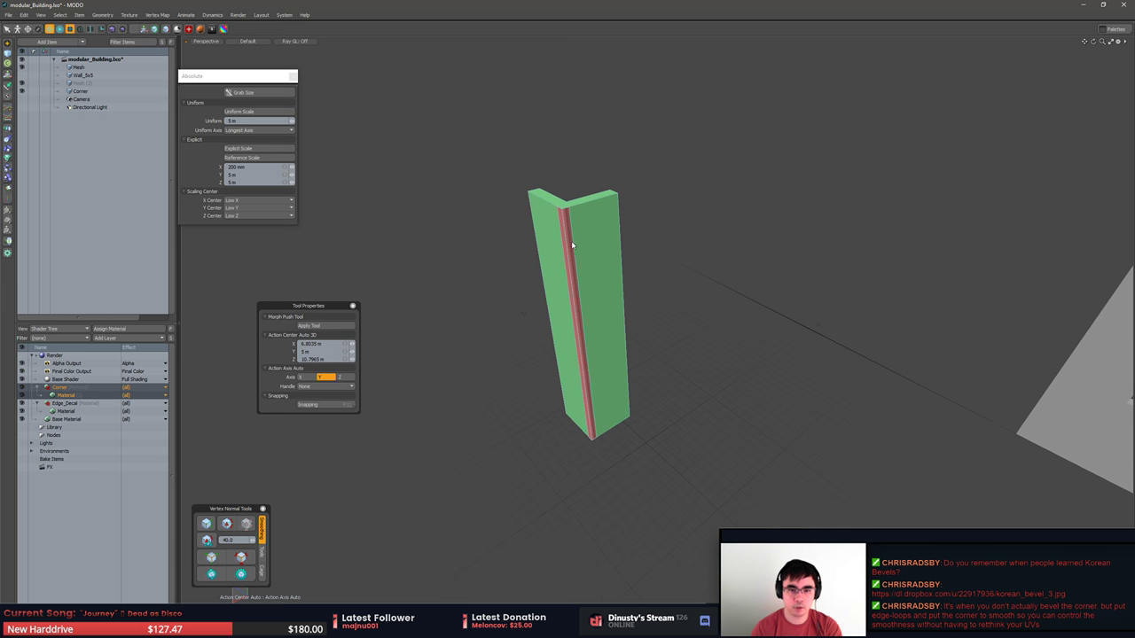
pyautogui.keyDown('alt'); pyautogui.keyDown('shift'); pyautogui.moveTo(589, 248); pyautogui.dragTo(600, 263); pyautogui.keyUp('shift'); pyautogui.keyUp('alt')
pyautogui.press('3')
pyautogui.moveTo(431, 153)
pyautogui.mouseDown(button='middle')
pyautogui.moveTo(446, 423)
pyautogui.moveTo(714, 229)
pyautogui.mouseUp(button='middle')
pyautogui.click(77, 92)
pyautogui.moveTo(497, 186); pyautogui.dragTo(352, 181, button='middle')
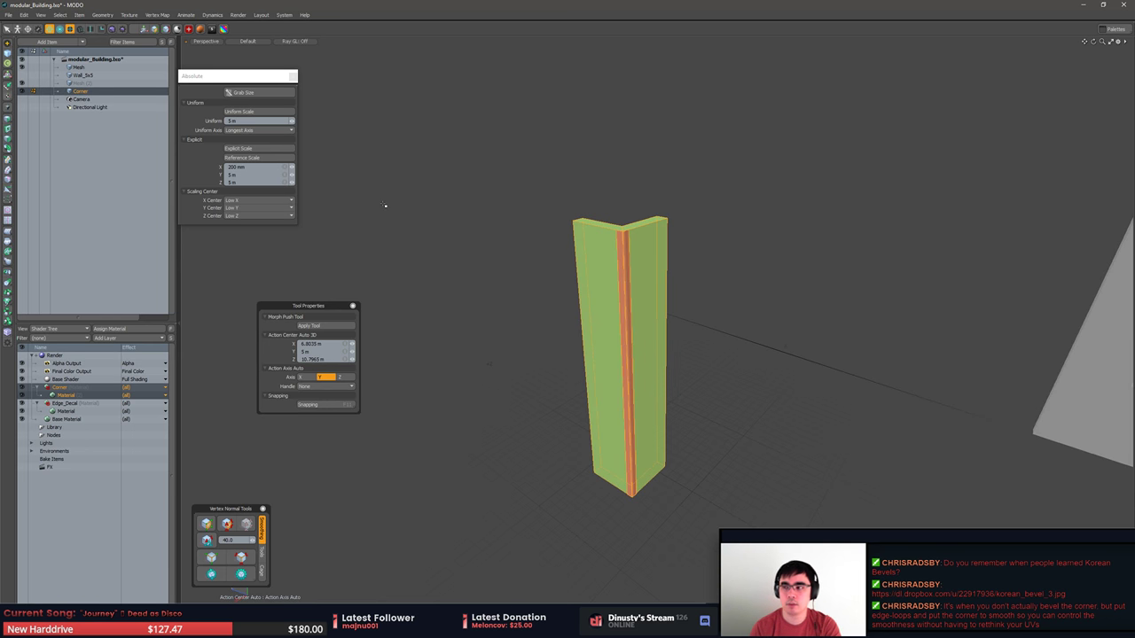
pyautogui.keyDown('alt'); pyautogui.moveTo(543, 254); pyautogui.dragTo(585, 276); pyautogui.keyUp('alt')
pyautogui.moveTo(585, 277); pyautogui.dragTo(627, 243, button='middle')
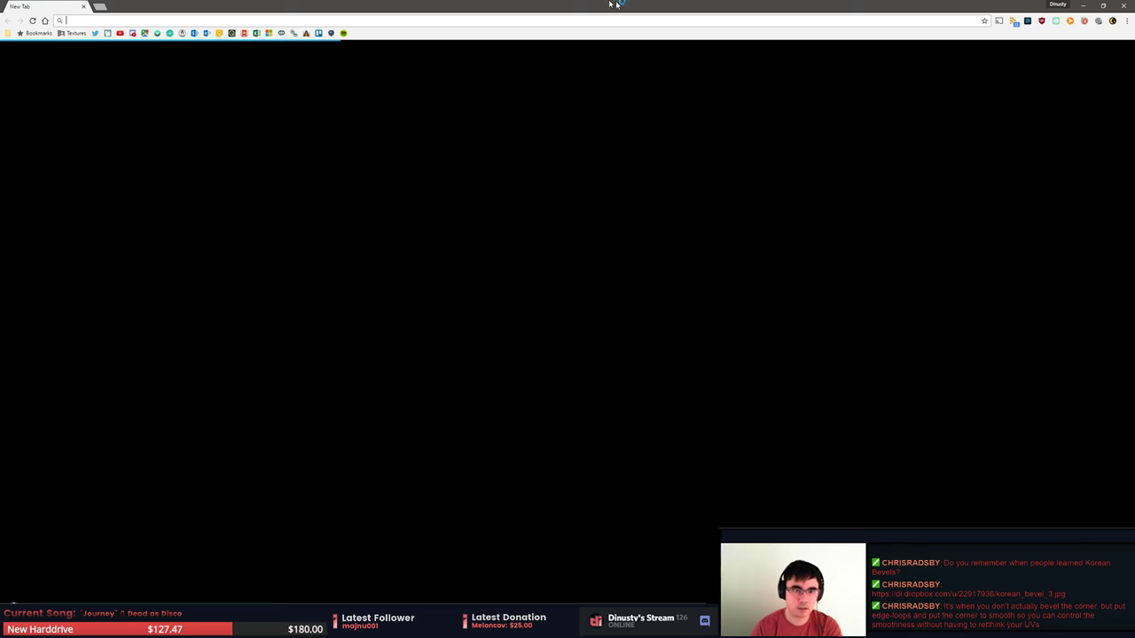
# Switch to the browser, zoom in on korean_bevel_3.jpg to examine the brick columns' corner edge loops, and close it.
pyautogui.moveTo(617, 6); pyautogui.dragTo(1134, 5)
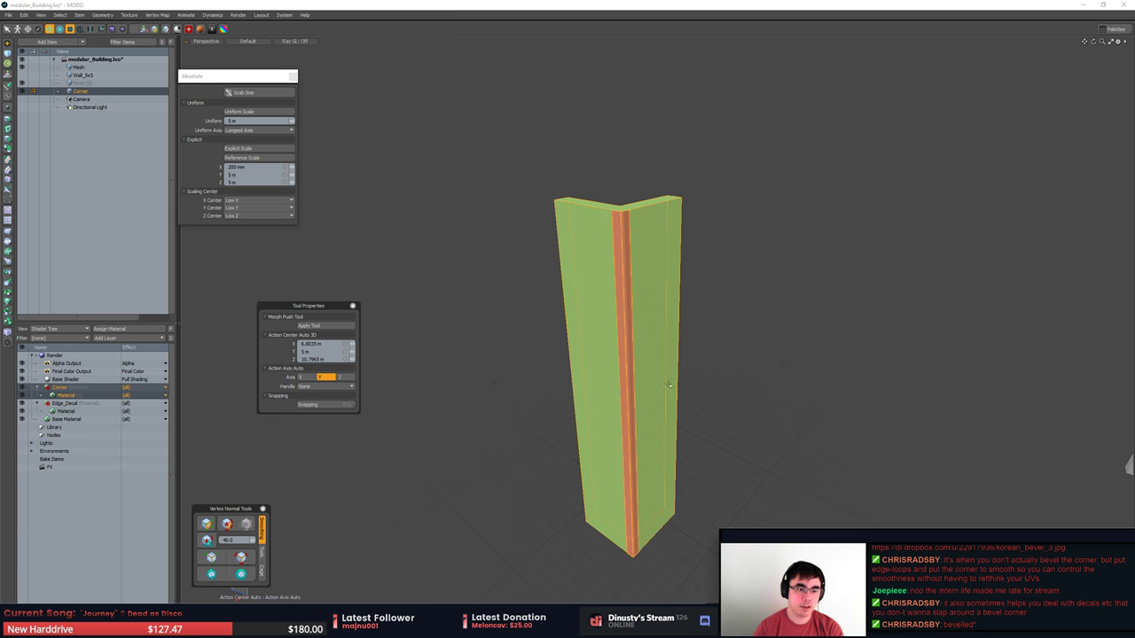
pyautogui.moveTo(669, 384)
pyautogui.keyDown('alt'); pyautogui.mouseDown()
pyautogui.moveTo(626, 388)
pyautogui.moveTo(653, 385)
pyautogui.mouseUp(); pyautogui.keyUp('alt')
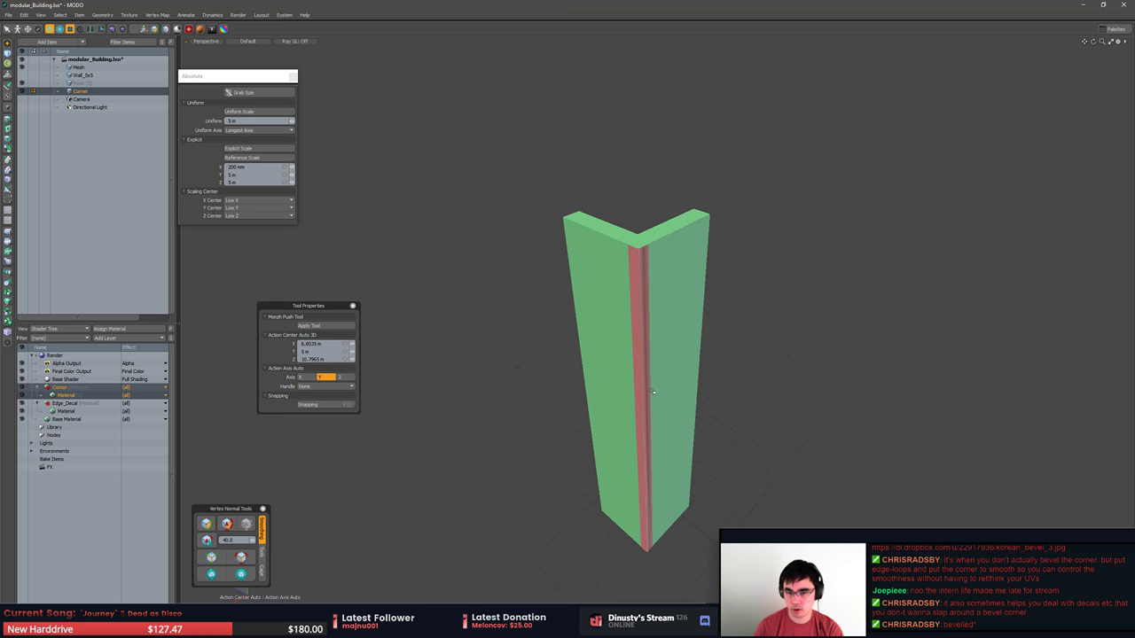
pyautogui.doubleClick(671, 331)
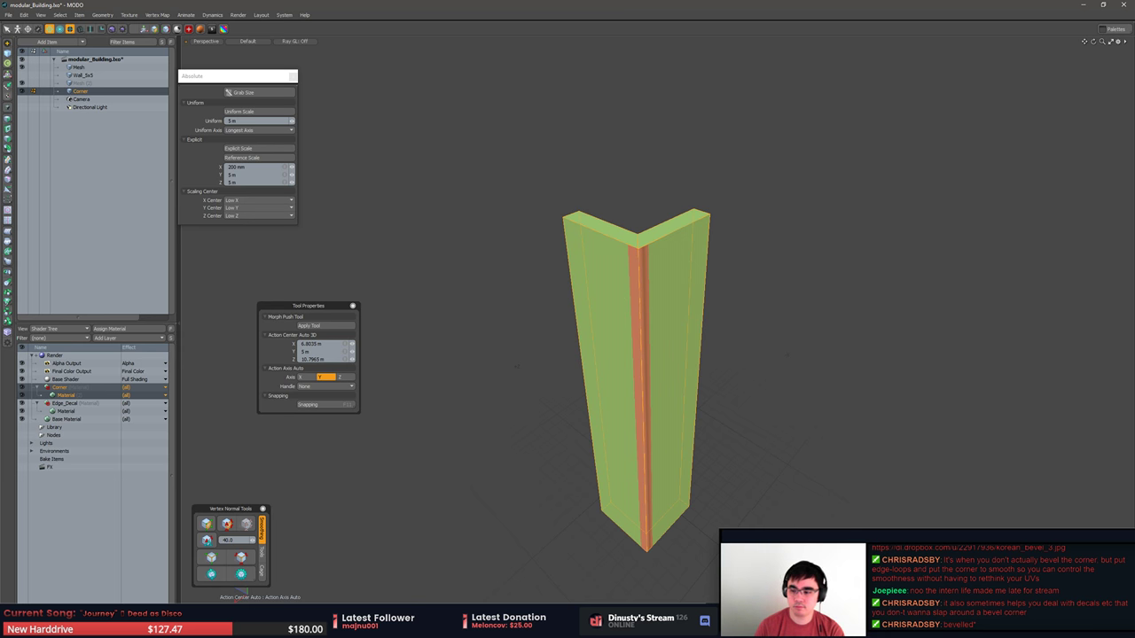
pyautogui.hotkey('alt', 'Tab')
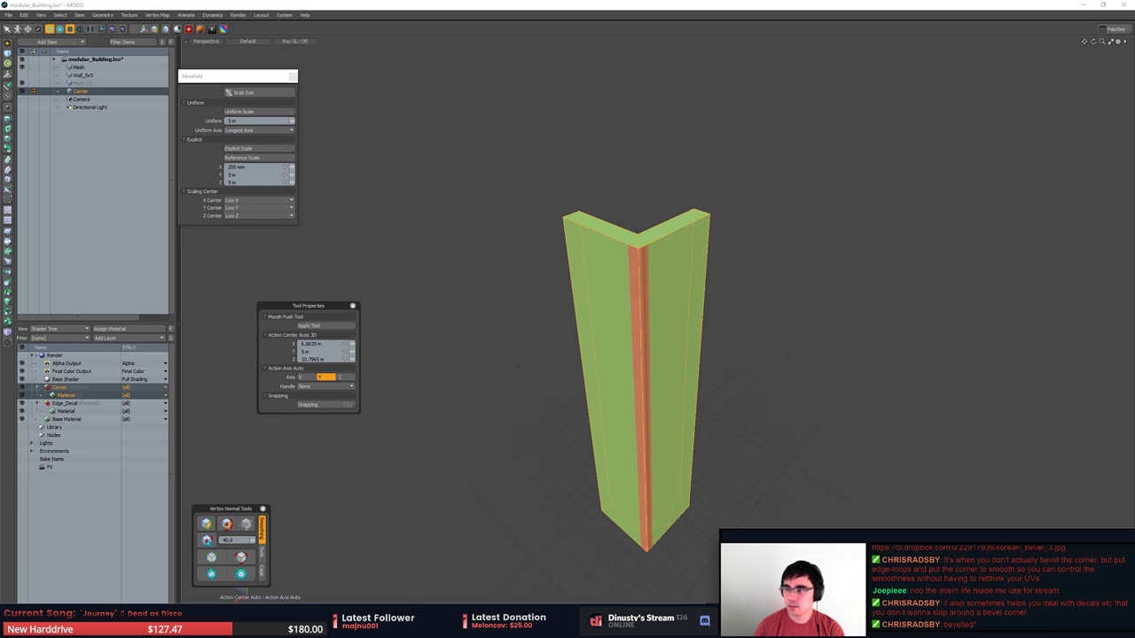
pyautogui.moveTo(1134, 124); pyautogui.dragTo(645, 2)
pyautogui.hotkey('ctrl', 'shift', 'b')
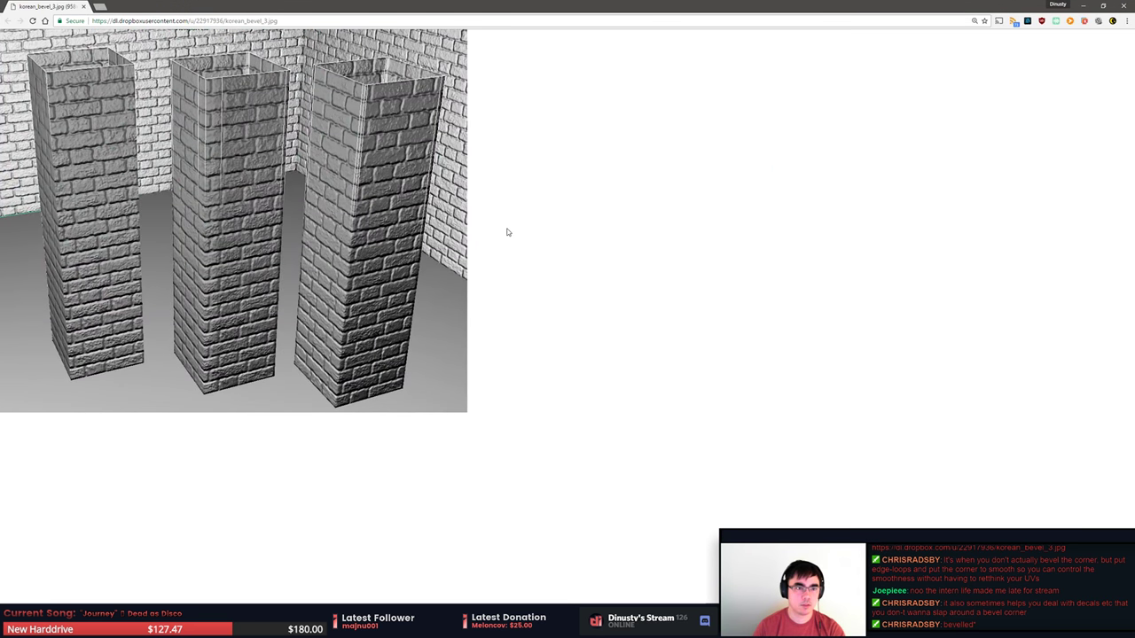
pyautogui.keyDown('ctrl'); pyautogui.scroll(4, 507, 232); pyautogui.keyUp('ctrl')
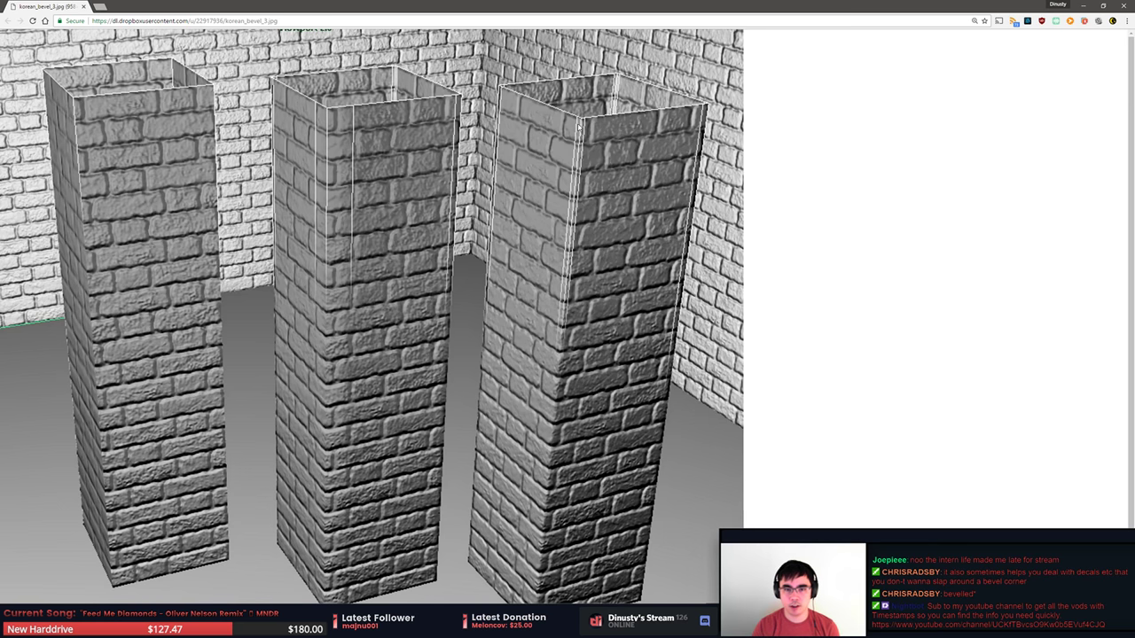
pyautogui.middleClick(32, 5)
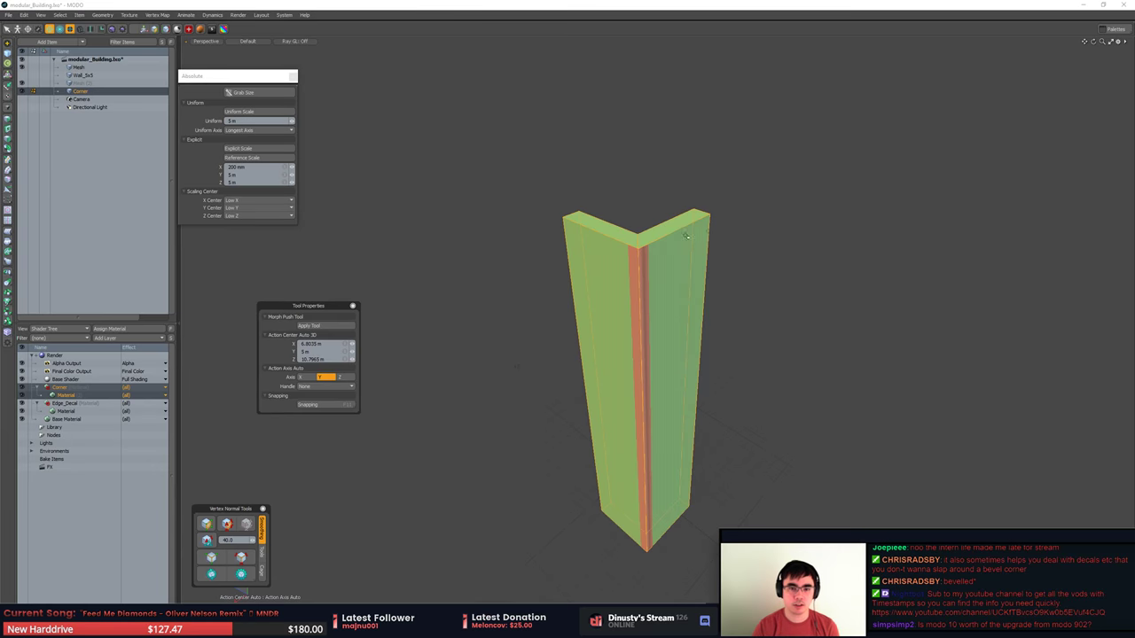
# Highlight the Corner's green body to examine its extent beneath the edge strips, and clear the selection.
pyautogui.click(696, 230)
pyautogui.click(784, 228)
pyautogui.doubleClick(679, 233)
pyautogui.keyDown('alt'); pyautogui.moveTo(715, 244); pyautogui.dragTo(752, 236); pyautogui.keyUp('alt')
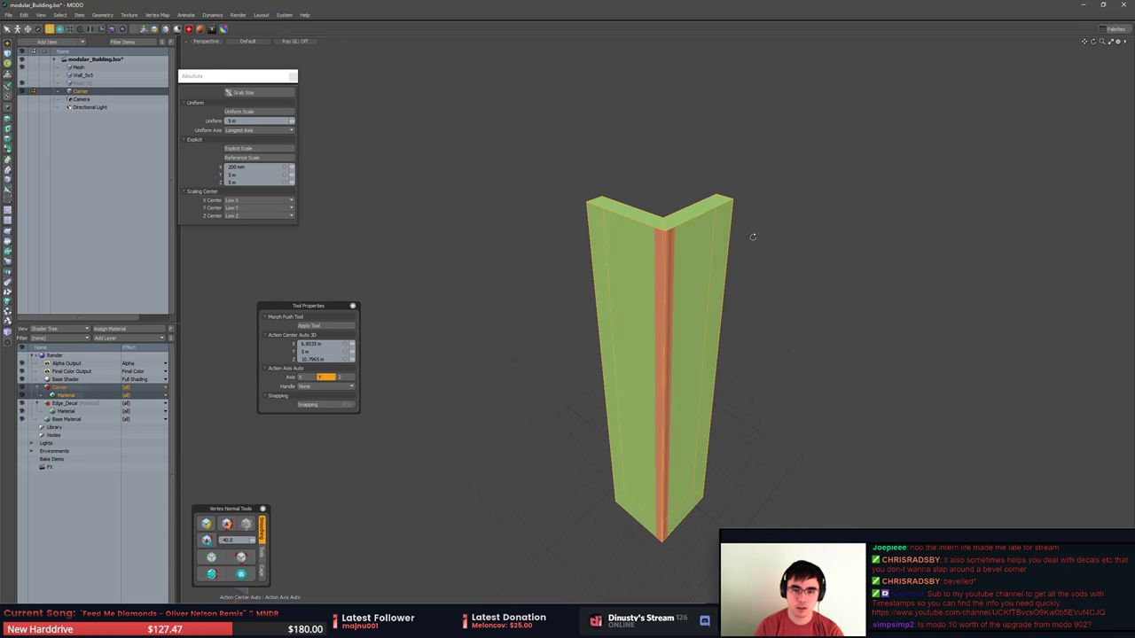
pyautogui.click(752, 236)
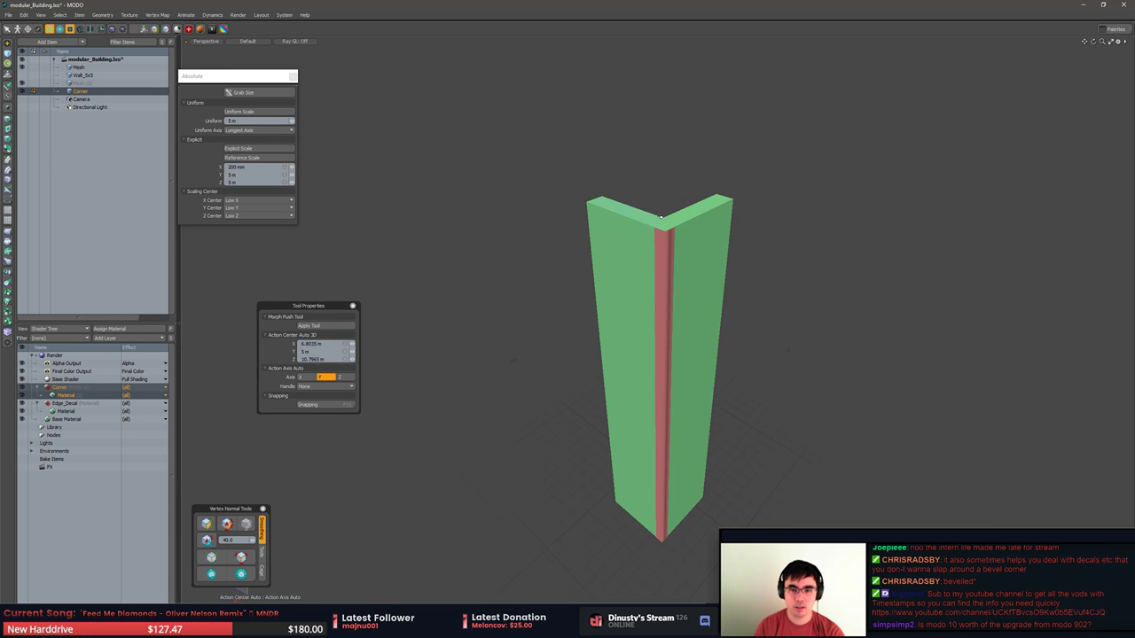
# Delete the red edge decal strips and the end caps from the green corner.
pyautogui.moveTo(677, 218); pyautogui.dragTo(778, 279, button='middle')
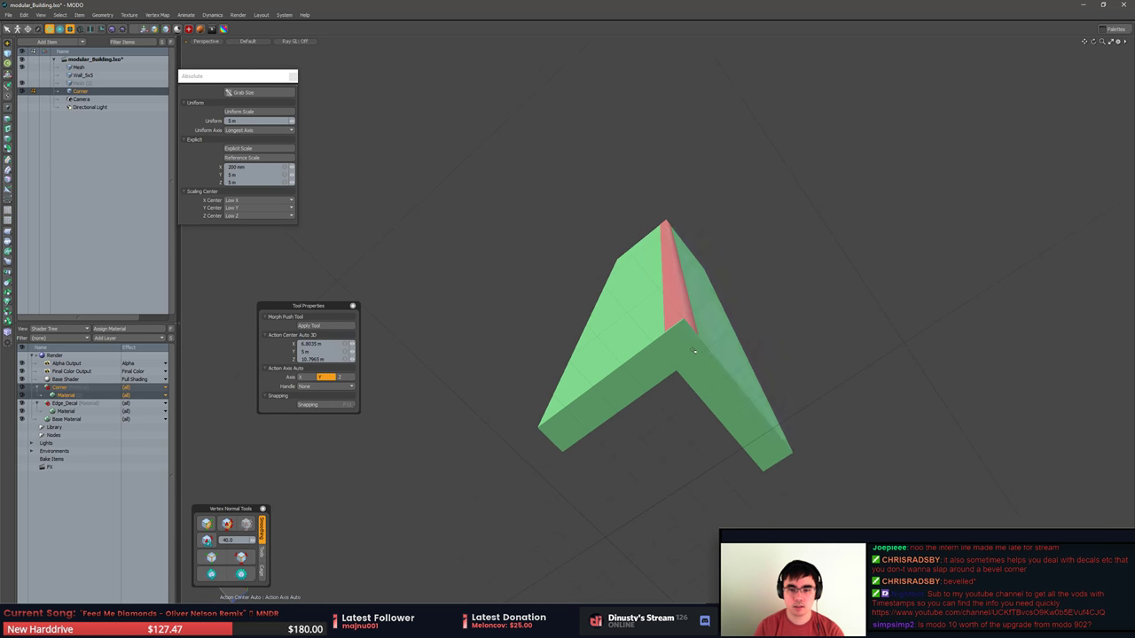
pyautogui.moveTo(662, 361); pyautogui.dragTo(640, 331, button='middle')
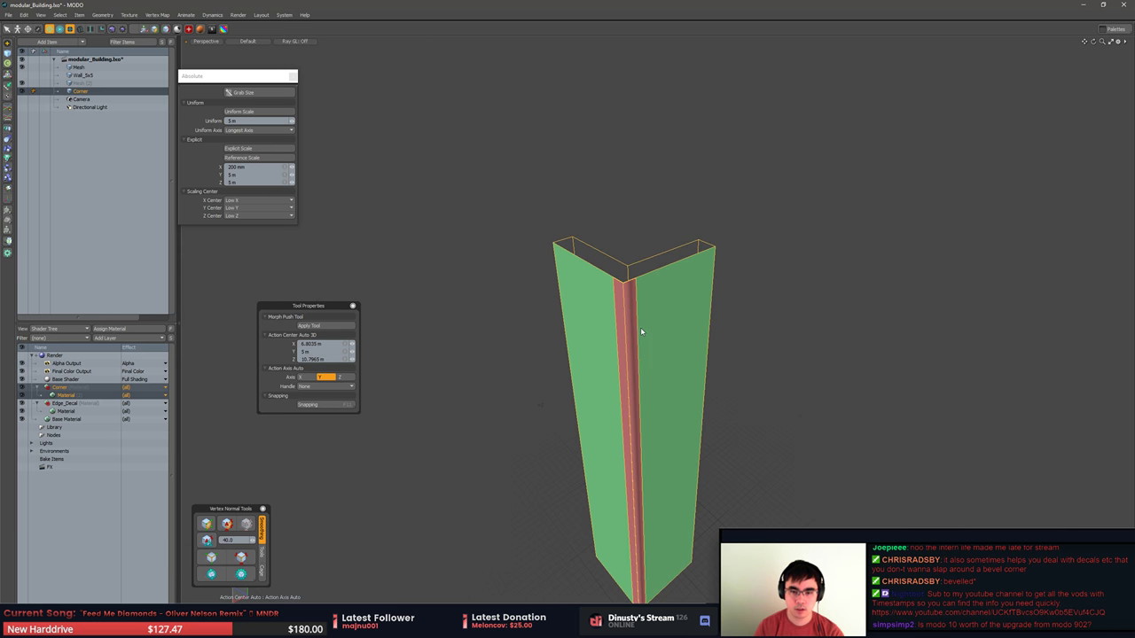
pyautogui.press('3')
pyautogui.press('Delete')
pyautogui.press('2')
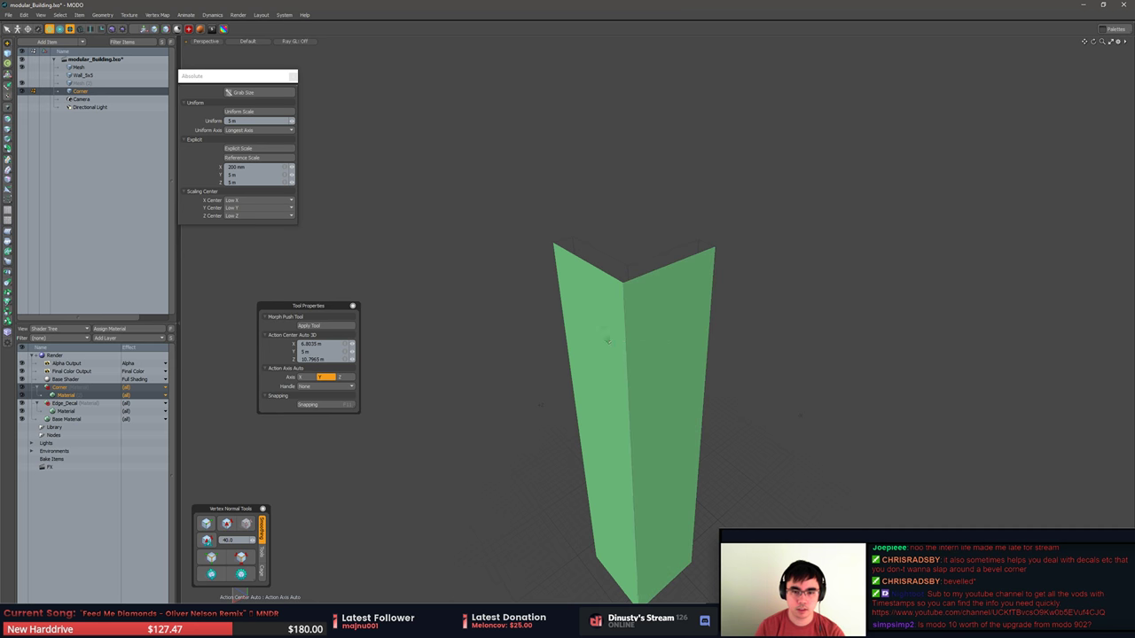
# Bevel the corner's vertical outer edge in Inset mode by 56 mm.
pyautogui.click(627, 345)
pyautogui.moveTo(729, 377)
pyautogui.keyDown('alt'); pyautogui.mouseDown()
pyautogui.moveTo(766, 344)
pyautogui.moveTo(787, 359)
pyautogui.moveTo(804, 330)
pyautogui.moveTo(790, 338)
pyautogui.moveTo(826, 352)
pyautogui.mouseUp(); pyautogui.keyUp('alt')
pyautogui.press('b')
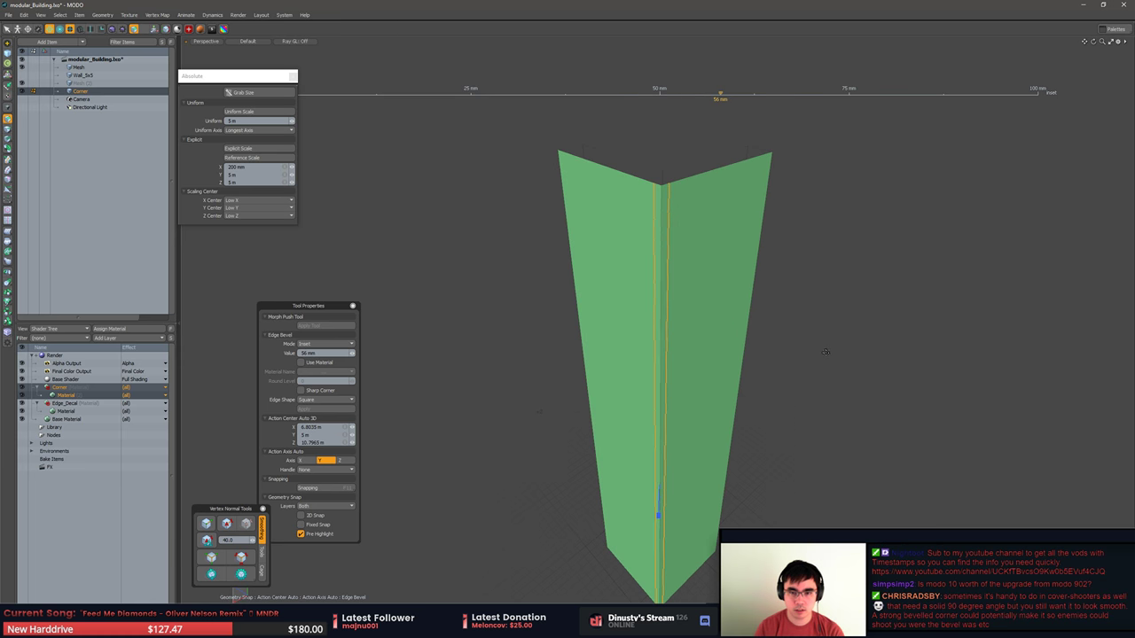
pyautogui.press('space')
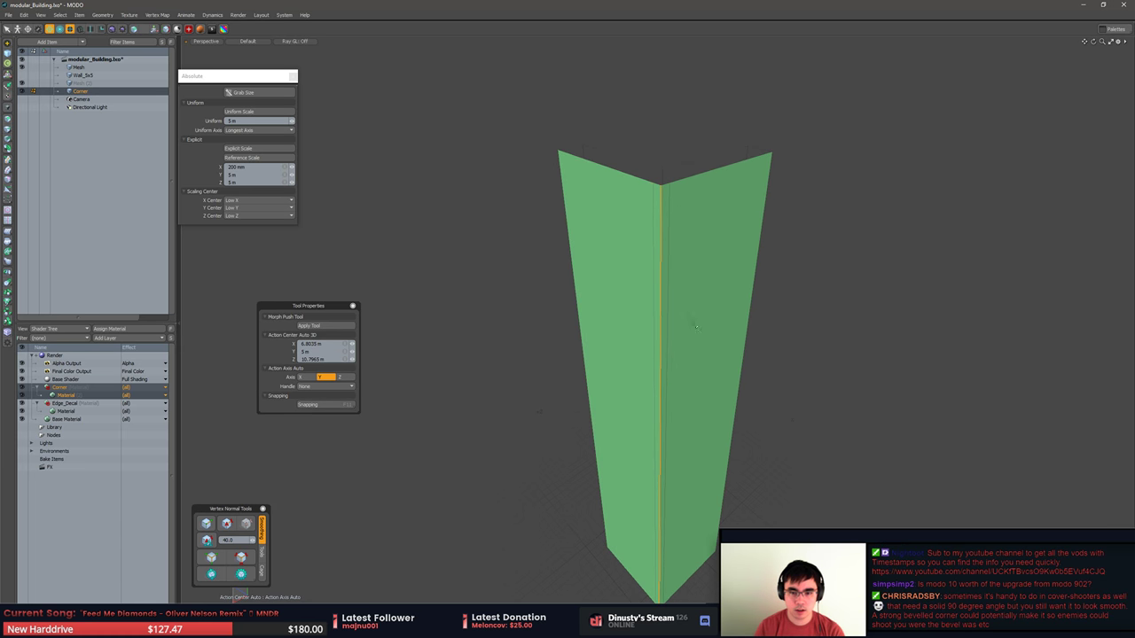
# Set the vertex normals across the corner and smooth the shading over its vertical centre edge.
pyautogui.click(211, 557)
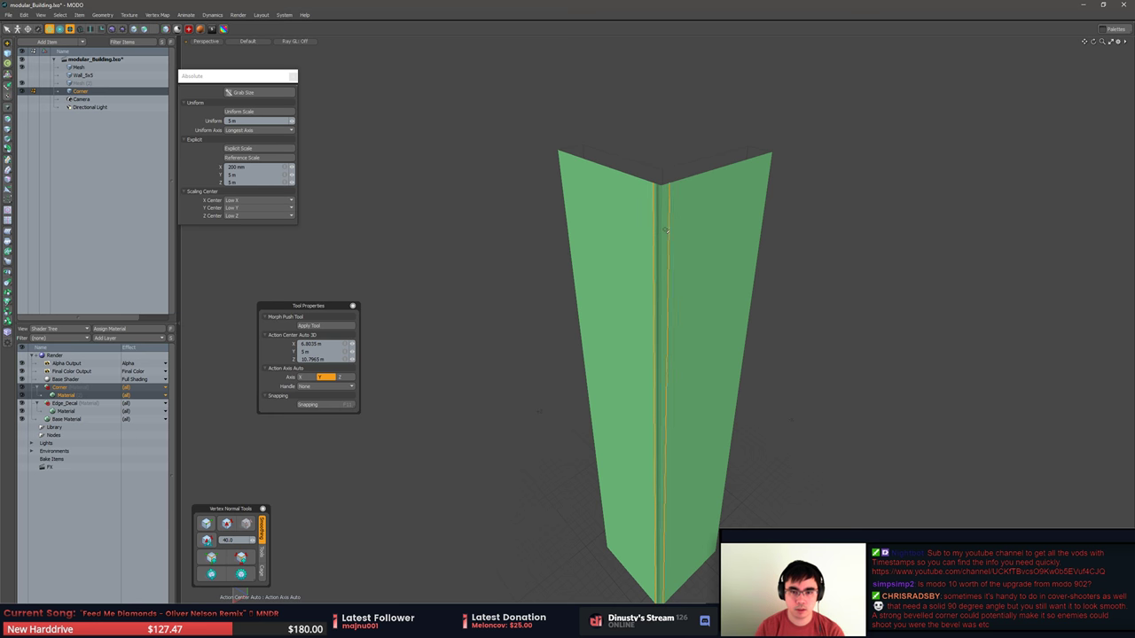
pyautogui.press('5')
pyautogui.click(227, 524)
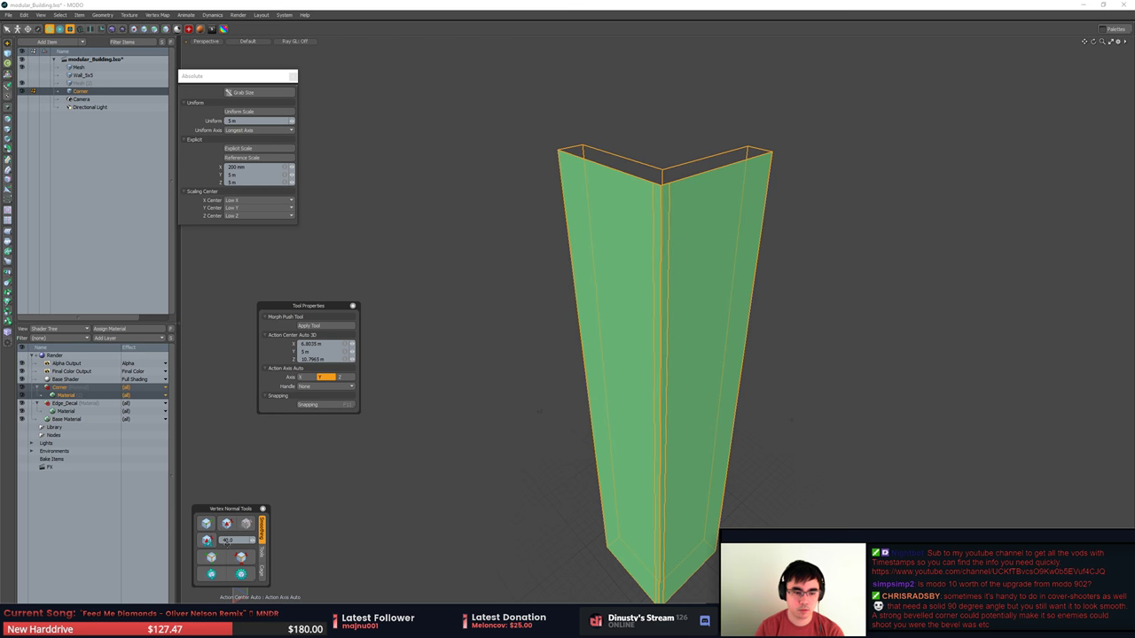
pyautogui.press('2')
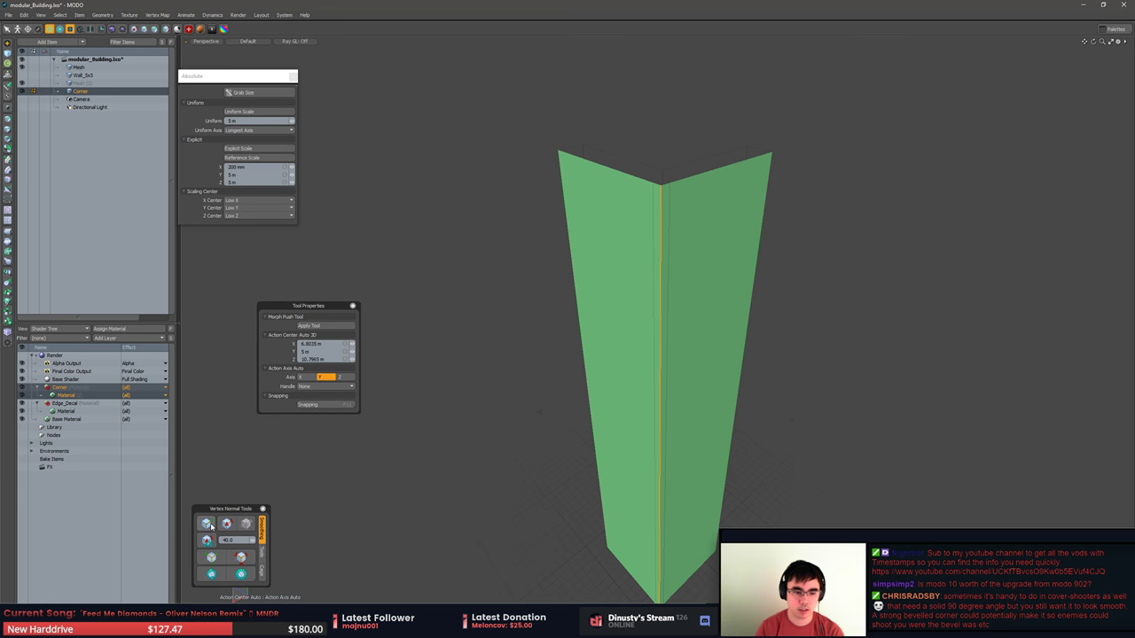
pyautogui.click(206, 524)
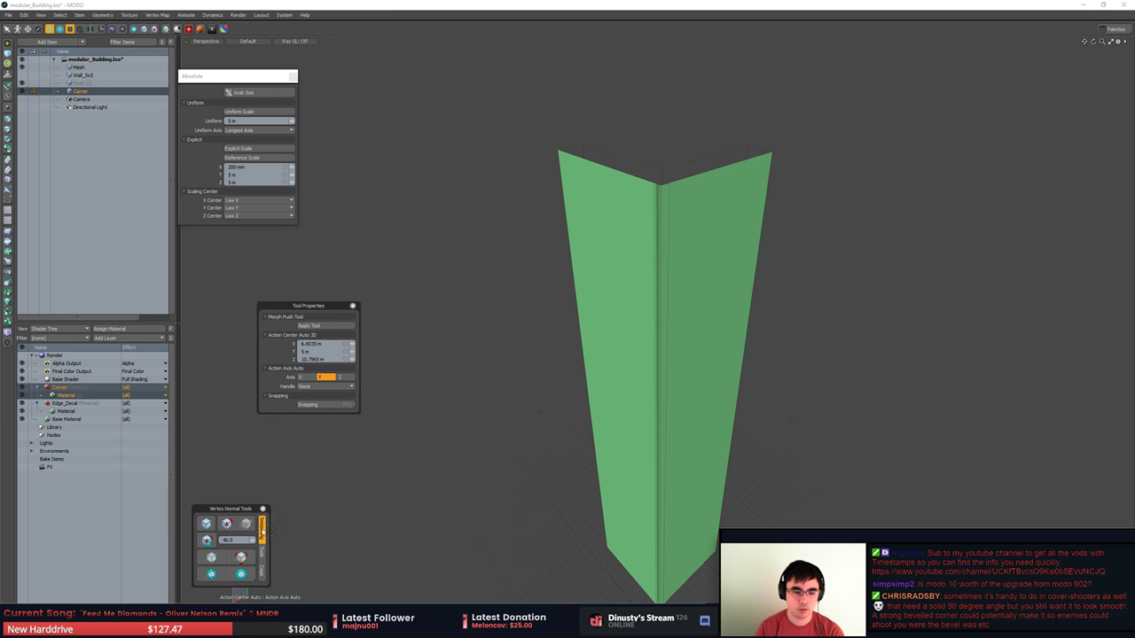
# Turn off Full Weighting in the vertex normal settings.
pyautogui.click(241, 575)
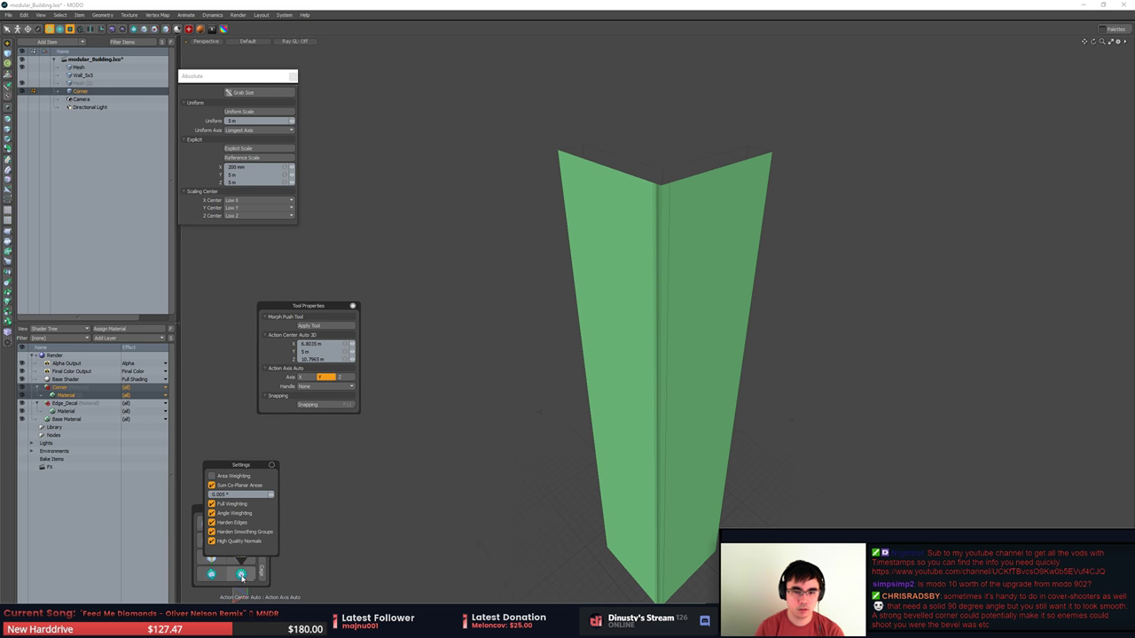
pyautogui.click(235, 478)
pyautogui.click(227, 479)
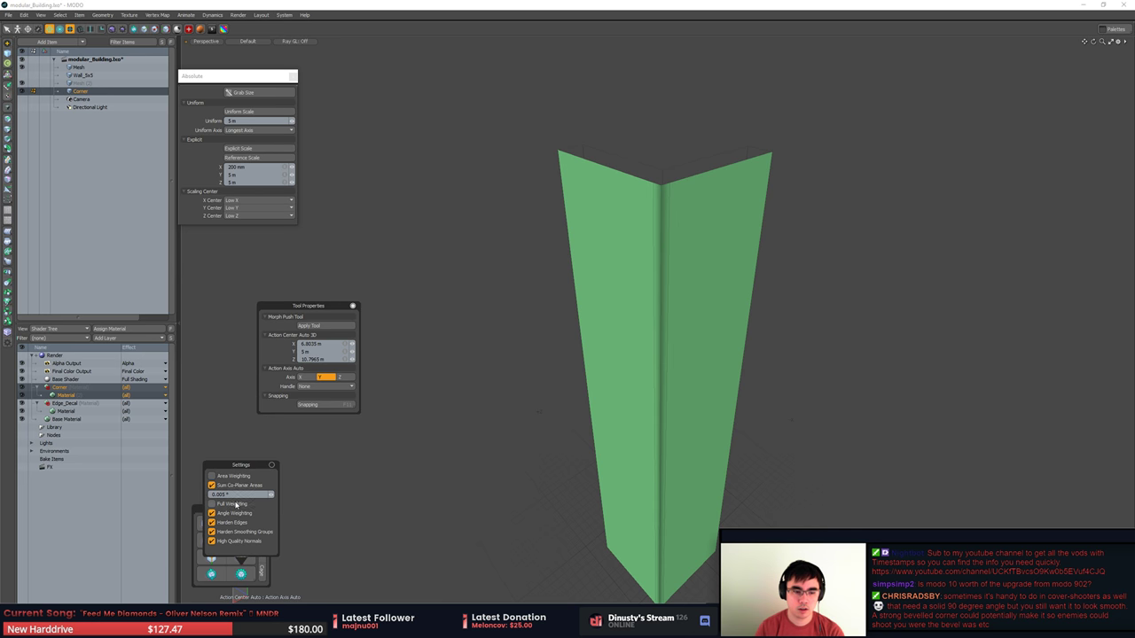
pyautogui.click(237, 505)
# Select the two support edges flanking the corner's vertical edge and start the Scale tool on them.
pyautogui.moveTo(544, 461)
pyautogui.keyDown('alt'); pyautogui.mouseDown()
pyautogui.moveTo(646, 379)
pyautogui.moveTo(678, 424)
pyautogui.mouseUp(); pyautogui.keyUp('alt')
pyautogui.click(666, 373)
pyautogui.keyDown('shift'); pyautogui.click(680, 375); pyautogui.keyUp('shift')
pyautogui.press('r')
pyautogui.click(683, 220)
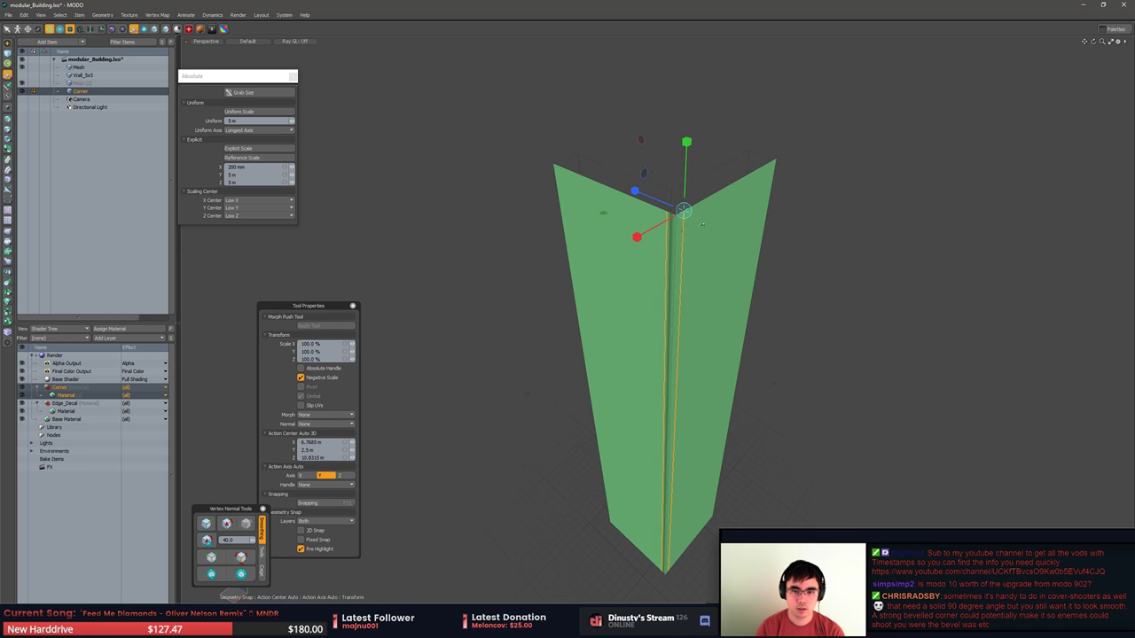
pyautogui.keyDown('alt'); pyautogui.moveTo(671, 191); pyautogui.dragTo(820, 298); pyautogui.keyUp('alt')
pyautogui.click(706, 304)
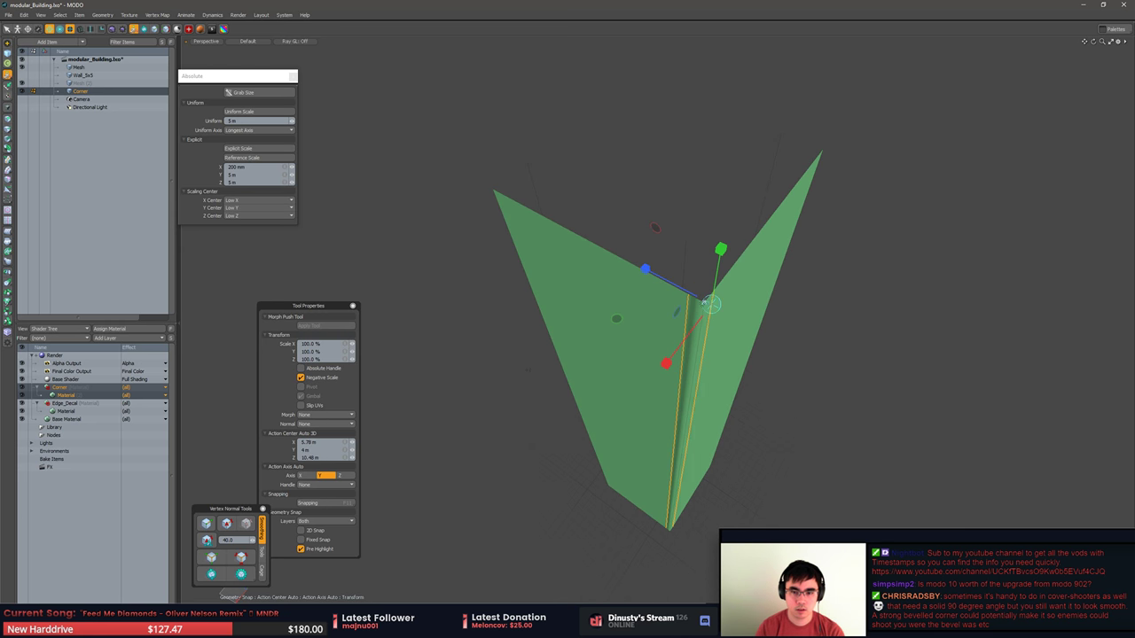
# Set the snapping types for vertices and place the scale centre on the corner's top centre vertex.
pyautogui.hotkey('alt', 'x')
pyautogui.click(691, 422)
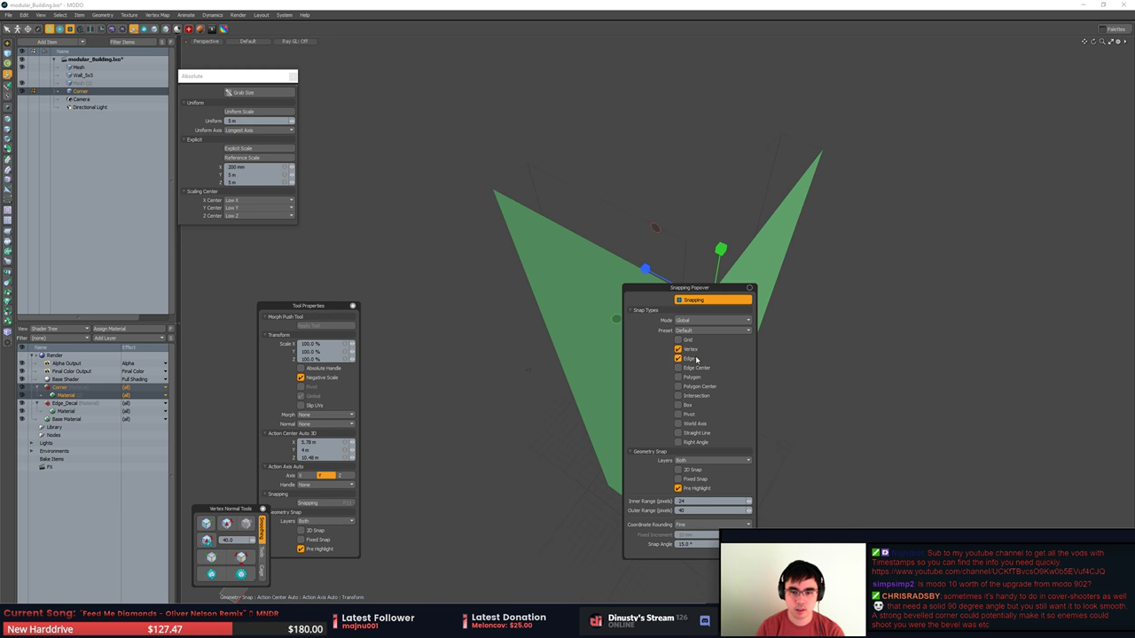
pyautogui.click(696, 359)
pyautogui.click(817, 236)
pyautogui.click(703, 303)
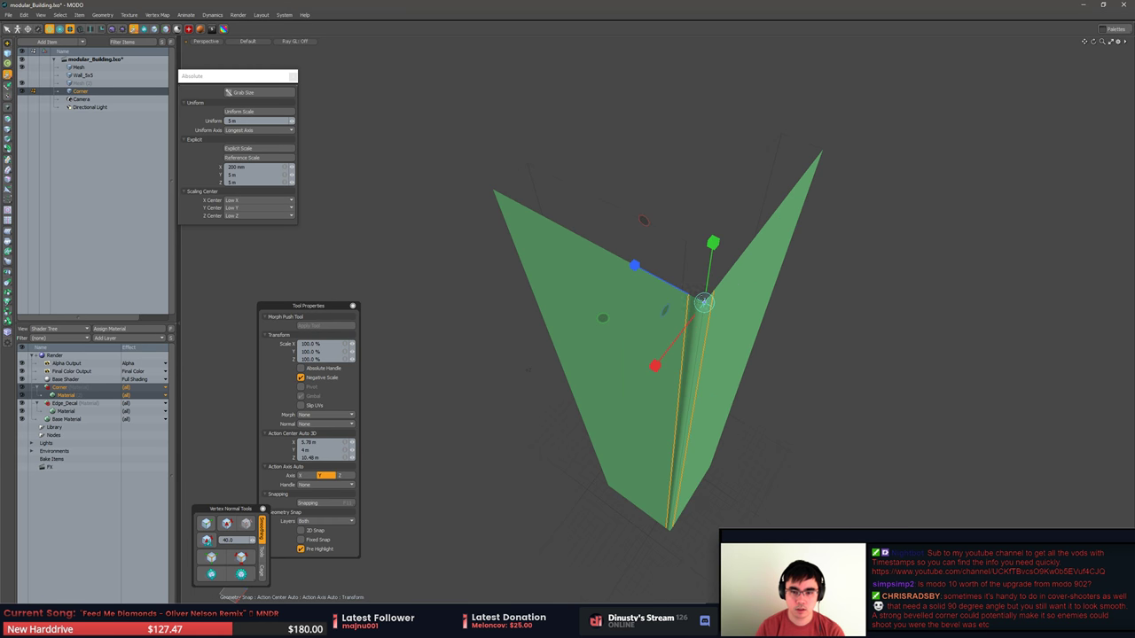
pyautogui.keyDown('alt'); pyautogui.moveTo(703, 303); pyautogui.dragTo(750, 331); pyautogui.keyUp('alt')
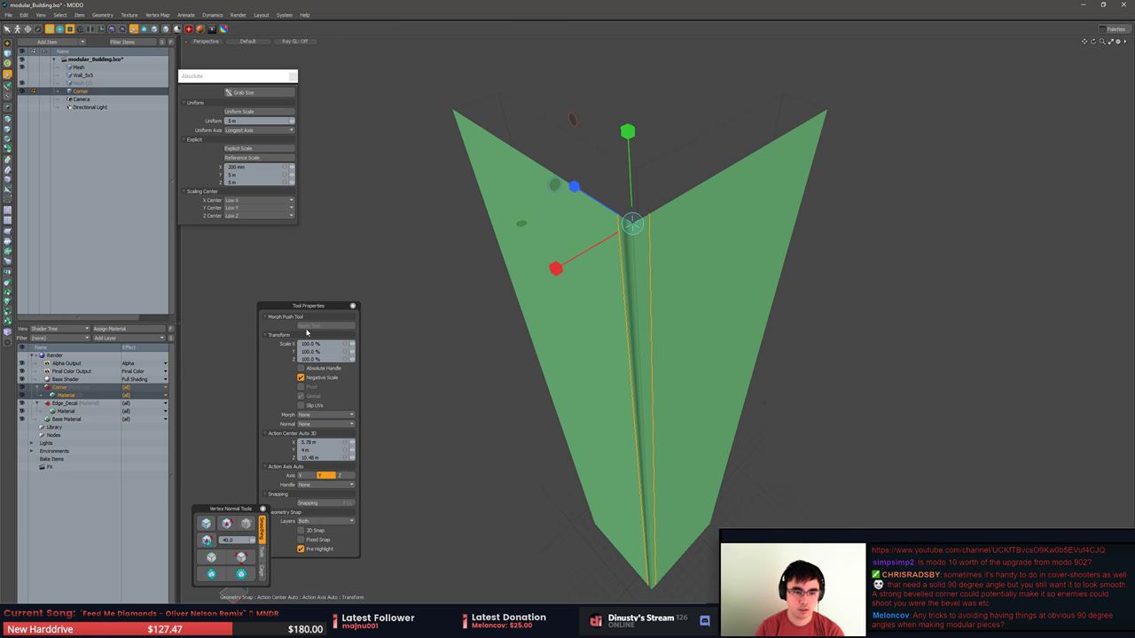
# Turn on Slip UVs and scale the two support edges horizontally about the corner edge.
pyautogui.click(301, 405)
pyautogui.moveTo(307, 324); pyautogui.dragTo(356, 251)
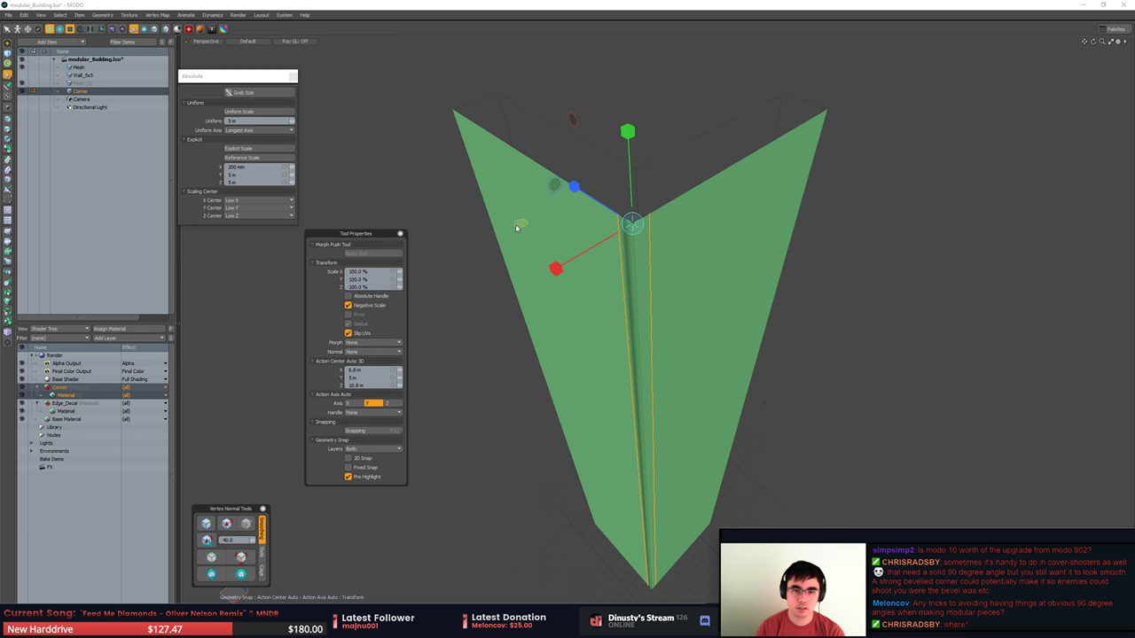
pyautogui.moveTo(521, 224)
pyautogui.mouseDown()
pyautogui.moveTo(482, 223)
pyautogui.moveTo(521, 223)
pyautogui.mouseUp()
pyautogui.press('space')
# Clear the selection and examine the smoothed corner edge from several angles.
pyautogui.click(1024, 245)
pyautogui.keyDown('alt'); pyautogui.moveTo(1024, 244); pyautogui.dragTo(826, 183); pyautogui.keyUp('alt')
pyautogui.hotkey('ctrl', '3')
pyautogui.click(940, 206)
pyautogui.keyDown('alt'); pyautogui.moveTo(925, 226); pyautogui.dragTo(853, 145); pyautogui.keyUp('alt')
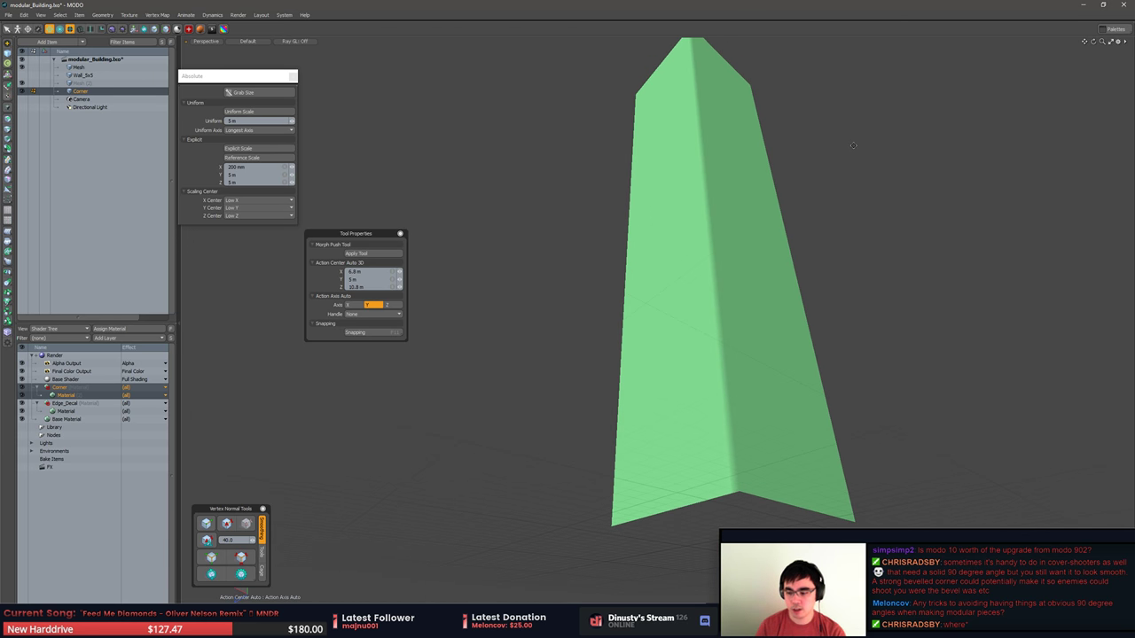
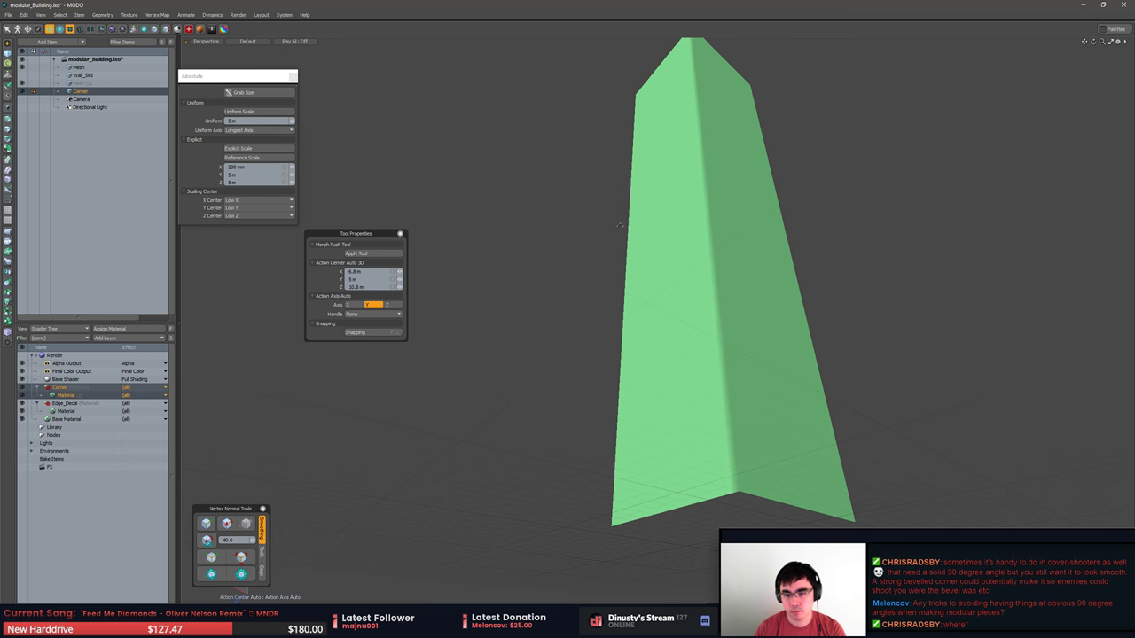
pyautogui.keyDown('alt'); pyautogui.moveTo(620, 227); pyautogui.dragTo(673, 434); pyautogui.keyUp('alt')
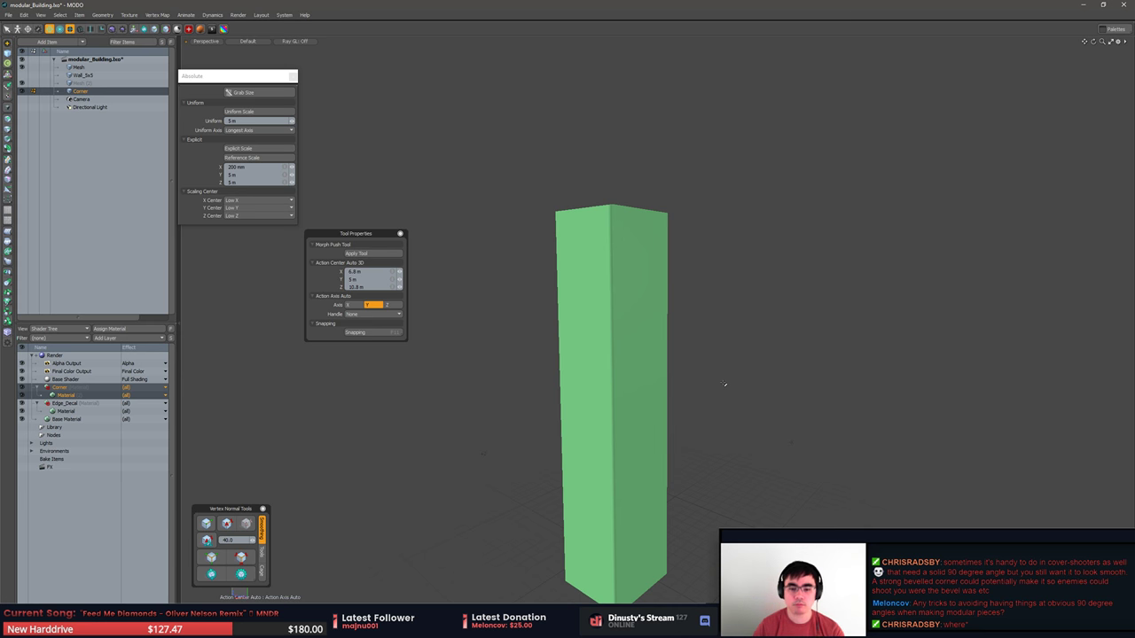
pyautogui.keyDown('alt'); pyautogui.moveTo(724, 384); pyautogui.dragTo(940, 412); pyautogui.keyUp('alt')
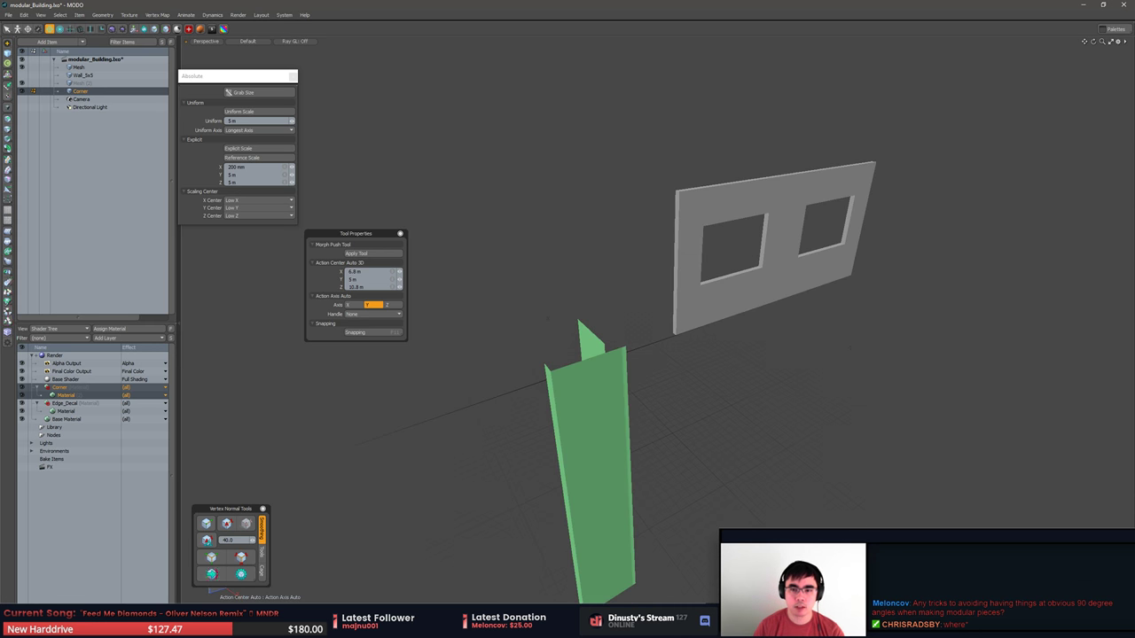
# Try to move the window wall section nearest the green corner.
pyautogui.press('5')
pyautogui.click(681, 223)
pyautogui.press('3')
pyautogui.click(677, 224)
pyautogui.hotkey('shift', 'a')
pyautogui.scroll(-4, 684, 243)
pyautogui.keyDown('alt'); pyautogui.moveTo(685, 257); pyautogui.dragTo(628, 340); pyautogui.keyUp('alt')
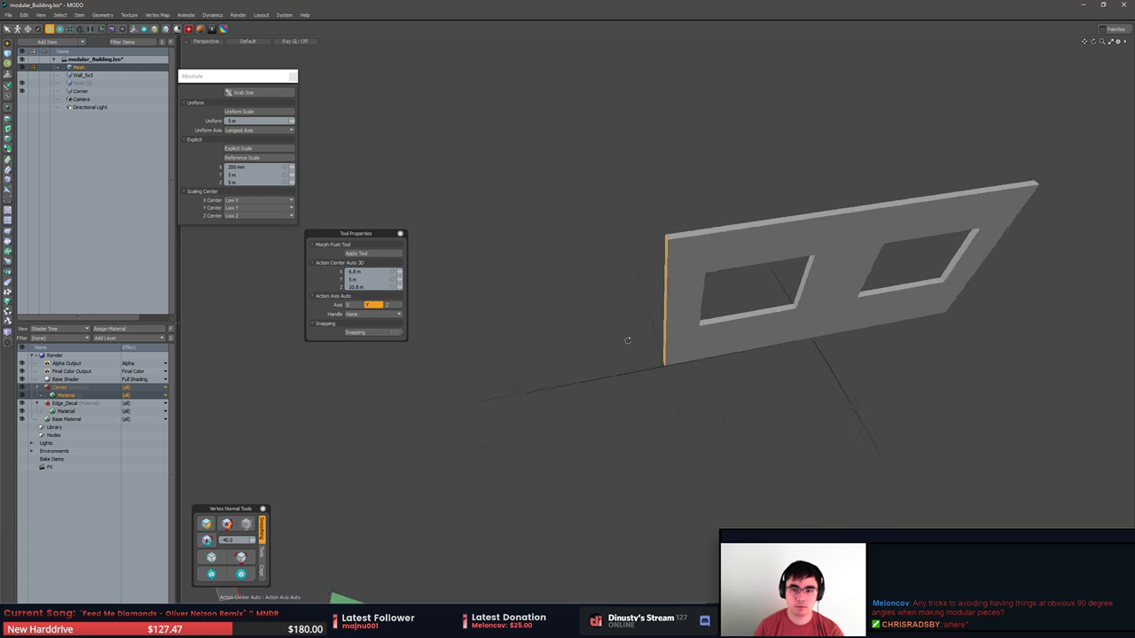
pyautogui.moveTo(627, 340); pyautogui.dragTo(669, 335, button='middle')
pyautogui.keyDown('alt'); pyautogui.moveTo(754, 390); pyautogui.dragTo(628, 262); pyautogui.keyUp('alt')
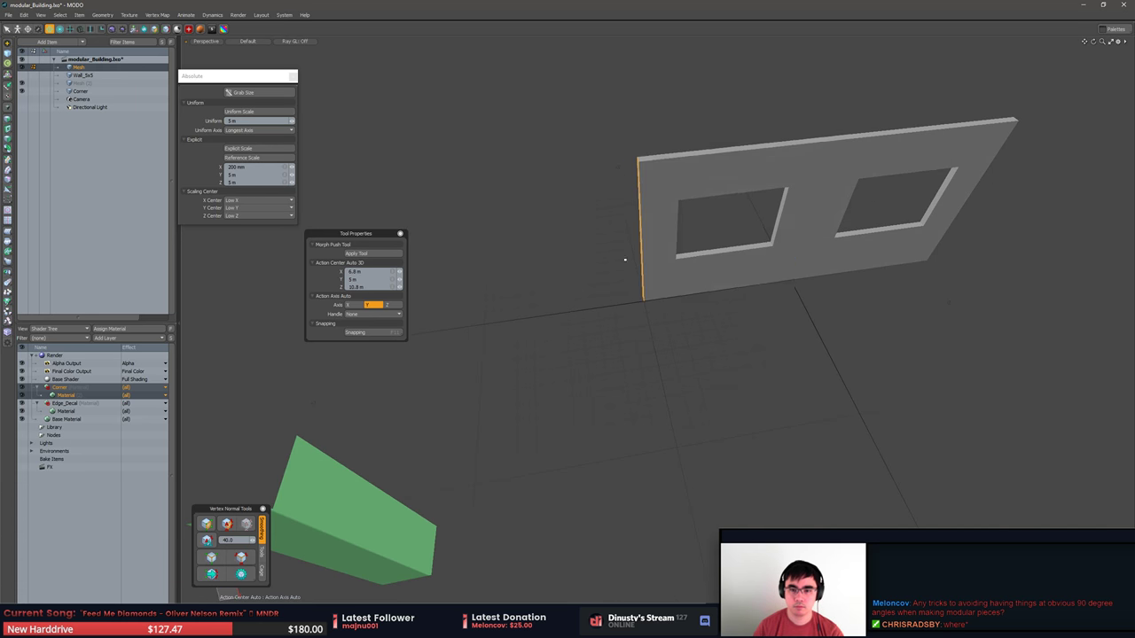
pyautogui.doubleClick(662, 216)
pyautogui.press('w')
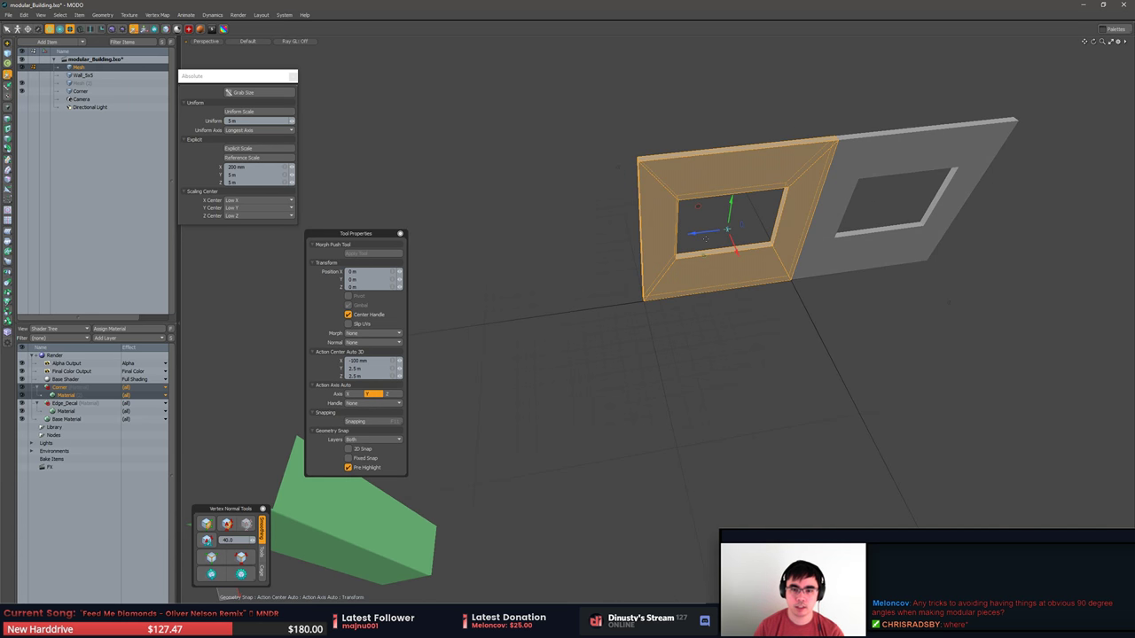
pyautogui.press('q')
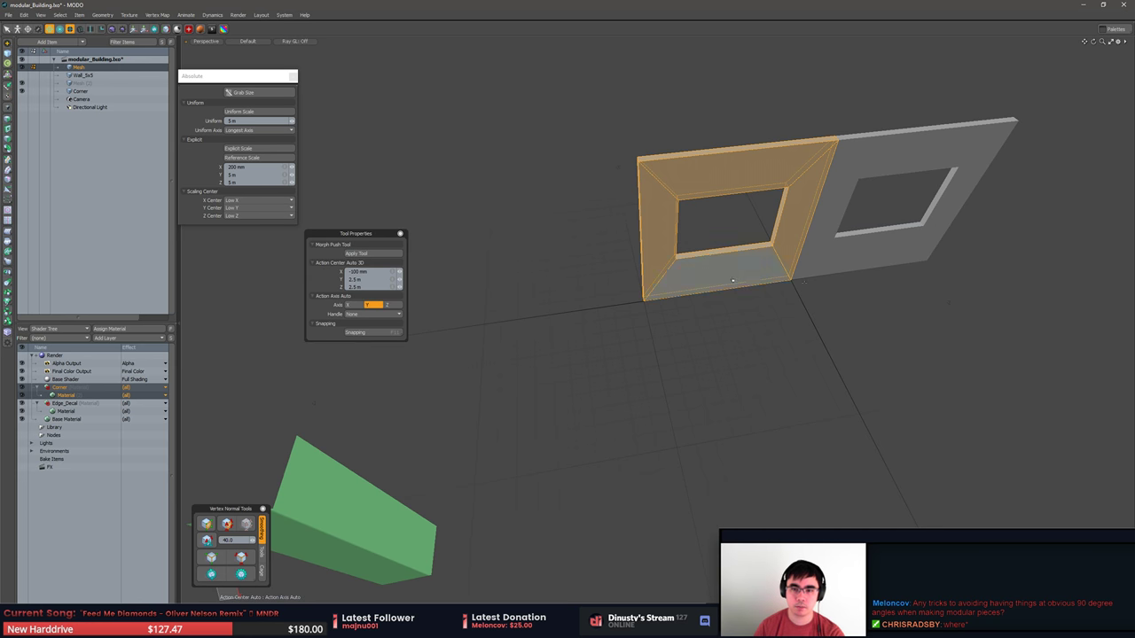
pyautogui.click(701, 311)
# Show the Wall_5x5 item and select its plain wall section beside the window pieces.
pyautogui.click(22, 76)
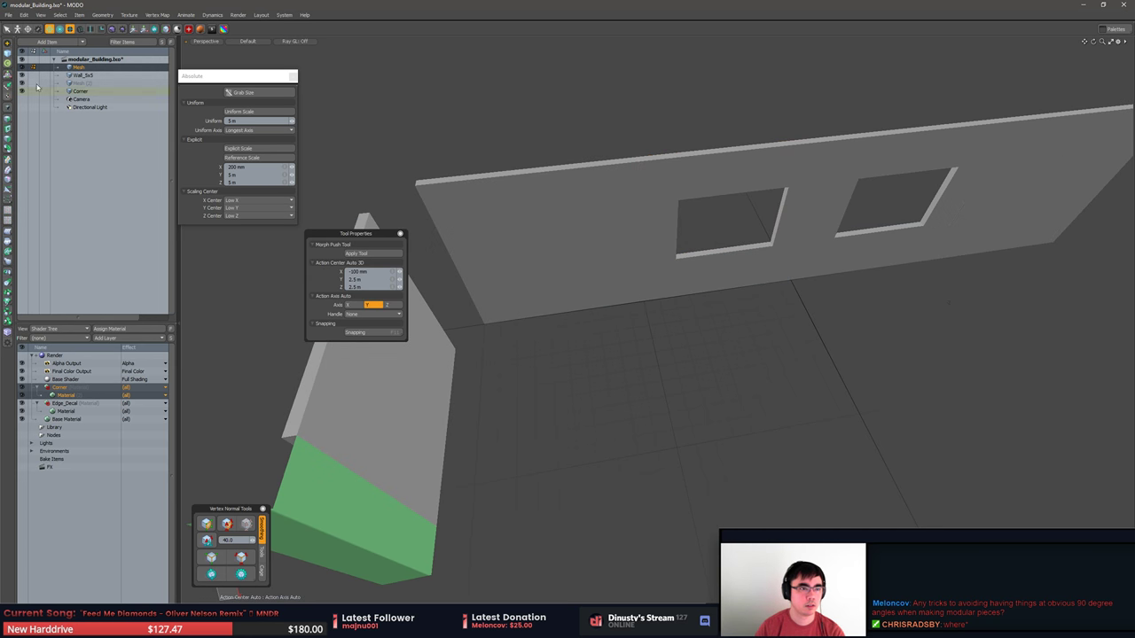
pyautogui.click(80, 90)
pyautogui.click(505, 222)
pyautogui.press('3')
pyautogui.doubleClick(586, 207)
# Try to move the selected wall section from its upper outer corner onto the window sections.
pyautogui.keyDown('alt'); pyautogui.moveTo(585, 208); pyautogui.dragTo(623, 156); pyautogui.keyUp('alt')
pyautogui.scroll(-4, 592, 193)
pyautogui.moveTo(623, 155); pyautogui.dragTo(634, 149, button='middle')
pyautogui.press('w')
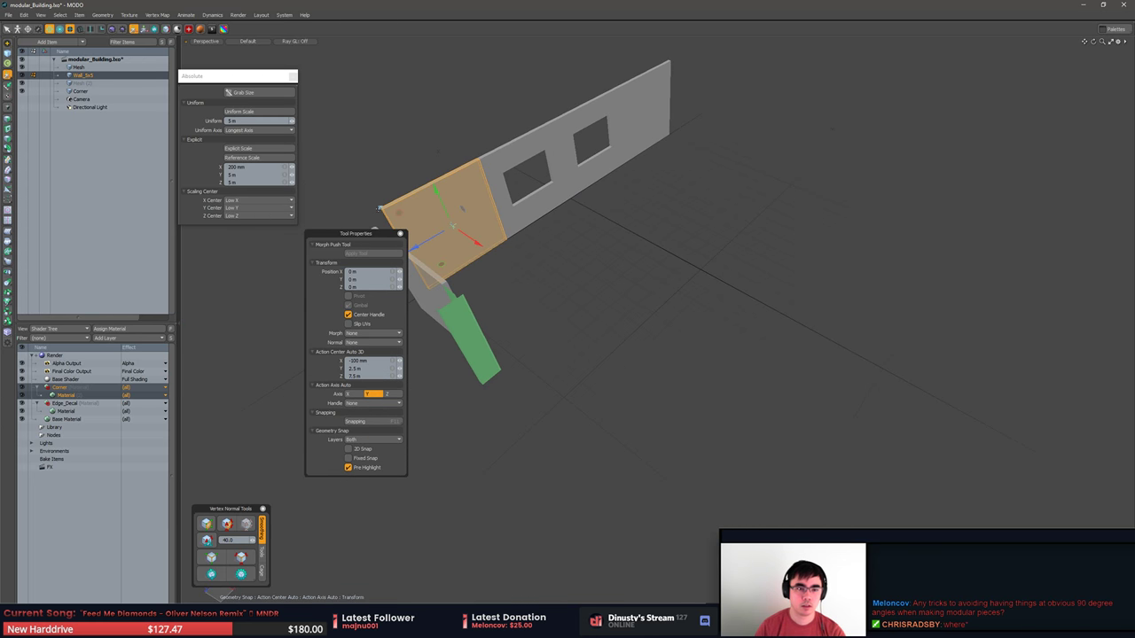
pyautogui.moveTo(379, 208); pyautogui.dragTo(649, 178)
pyautogui.hotkey('ctrl', 'z')
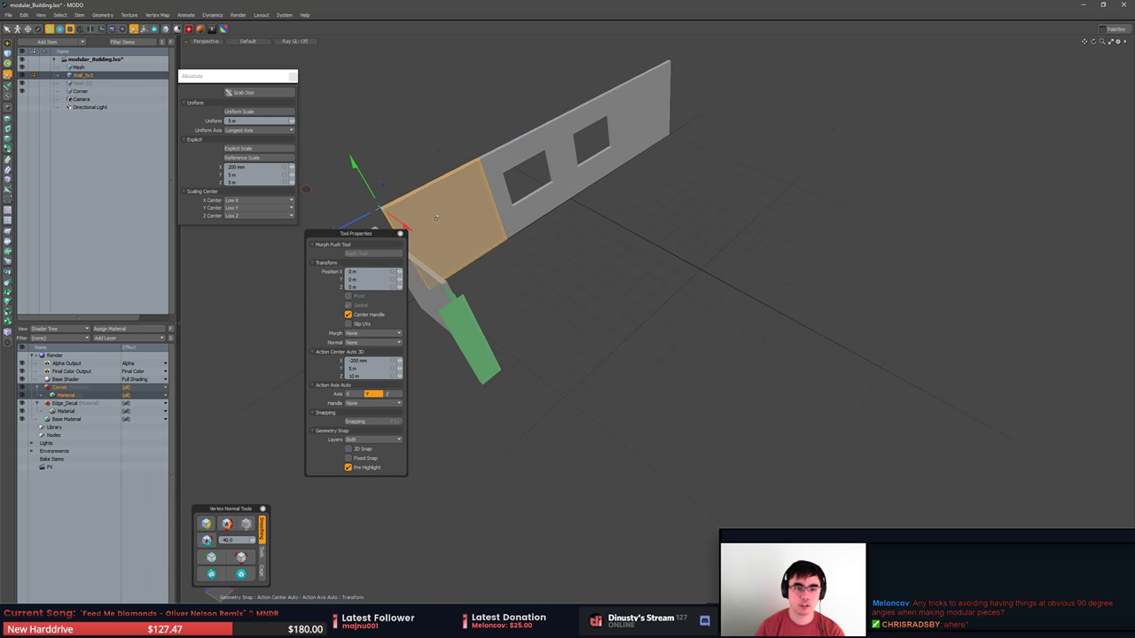
# Try again to move the plain wall section along the row, undo it and leave the Move tool.
pyautogui.keyDown('alt'); pyautogui.moveTo(536, 204); pyautogui.dragTo(604, 225); pyautogui.keyUp('alt')
pyautogui.moveTo(605, 225); pyautogui.dragTo(540, 272, button='middle')
pyautogui.moveTo(558, 308); pyautogui.dragTo(697, 238)
pyautogui.hotkey('ctrl', 'z')
pyautogui.click(697, 238)
pyautogui.press('space')
pyautogui.press('space')
pyautogui.press('5')
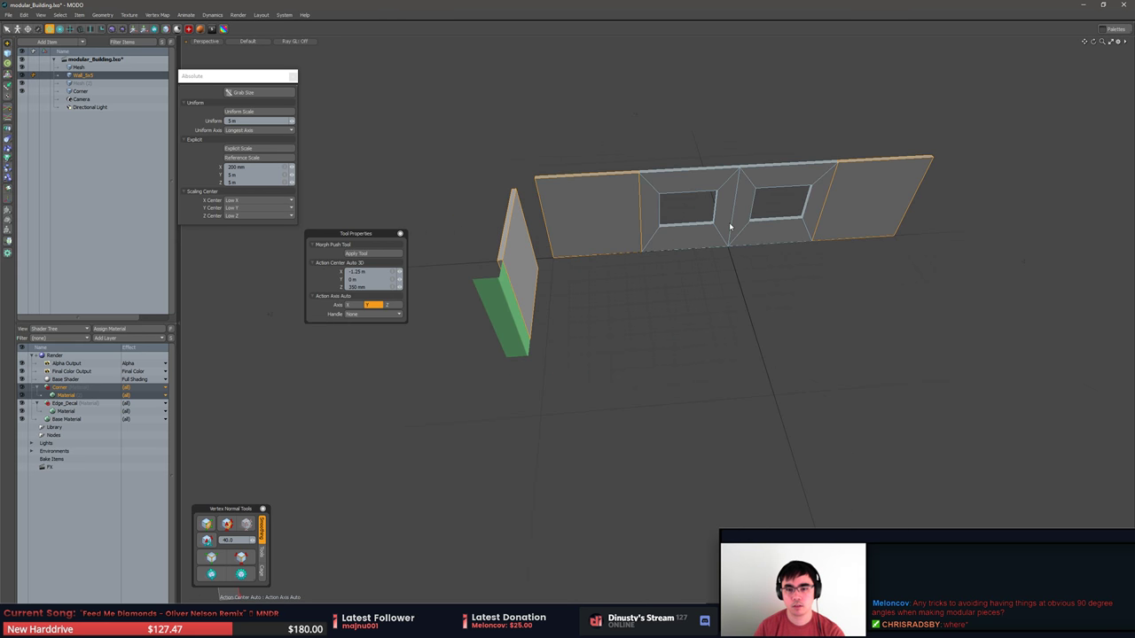
pyautogui.press('space')
pyautogui.click(671, 228)
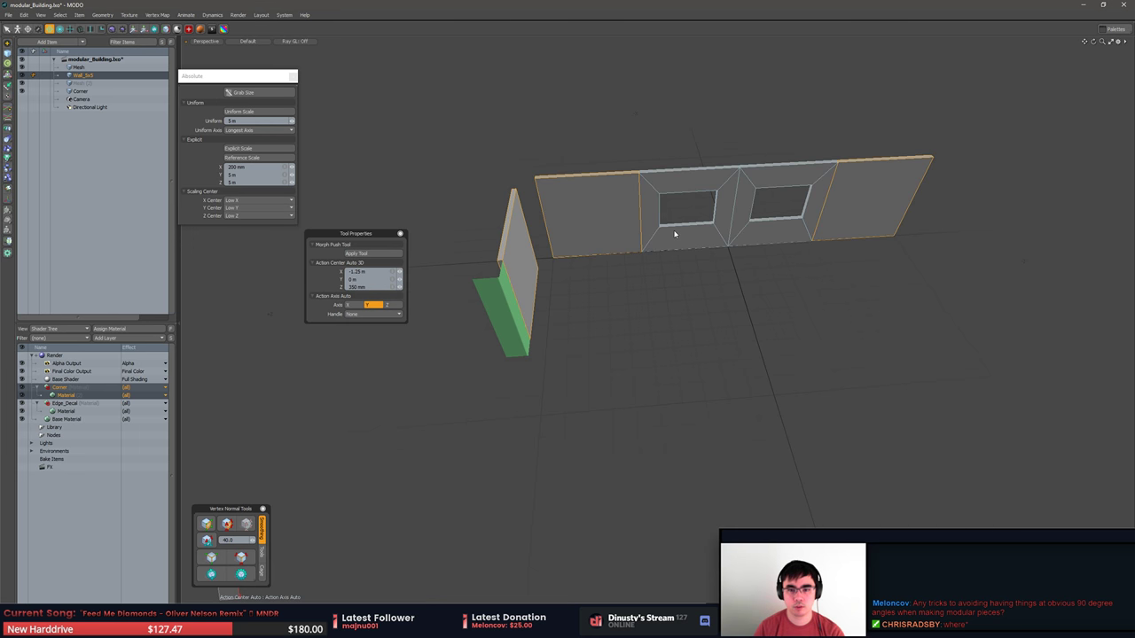
# Delete the plain wall section between the windows and the corner.
pyautogui.press('3')
pyautogui.doubleClick(602, 198)
pyautogui.press('Delete')
# Move the plain wall section at the row's far end over the second window, snapping its bottom corner to the origin.
pyautogui.doubleClick(870, 198)
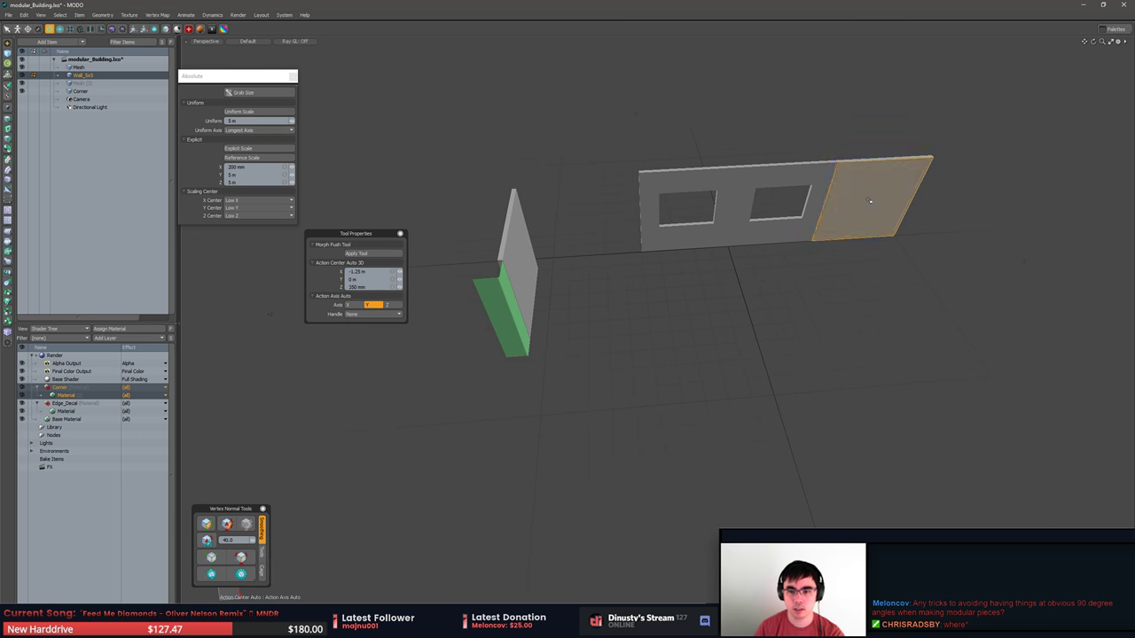
pyautogui.press('w')
pyautogui.press('x')
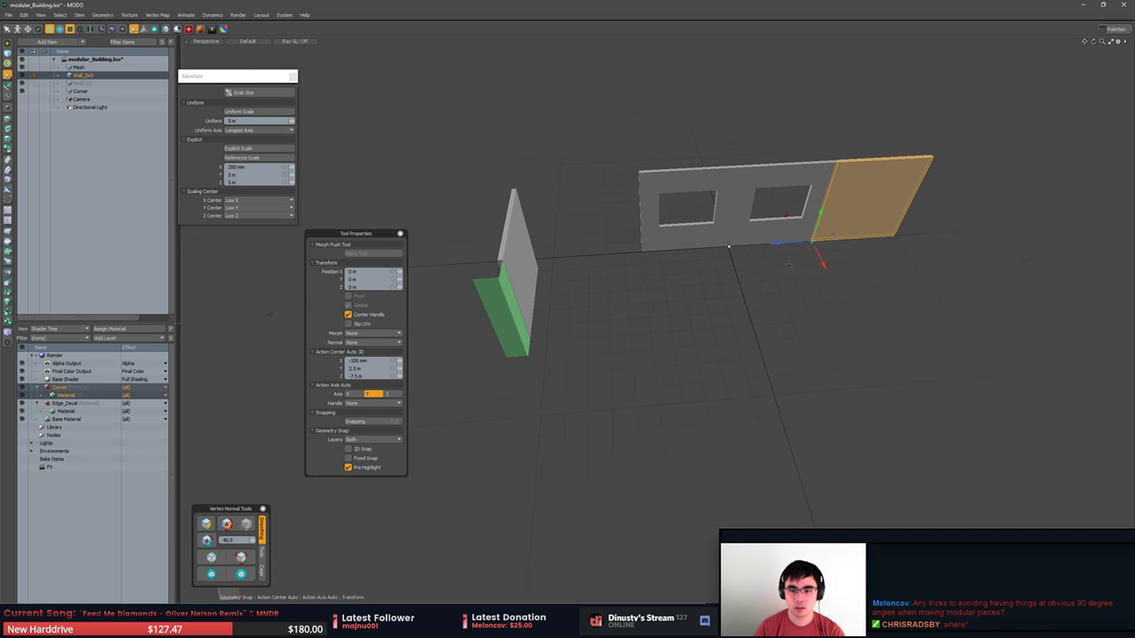
pyautogui.moveTo(812, 241); pyautogui.dragTo(731, 252)
pyautogui.press('space')
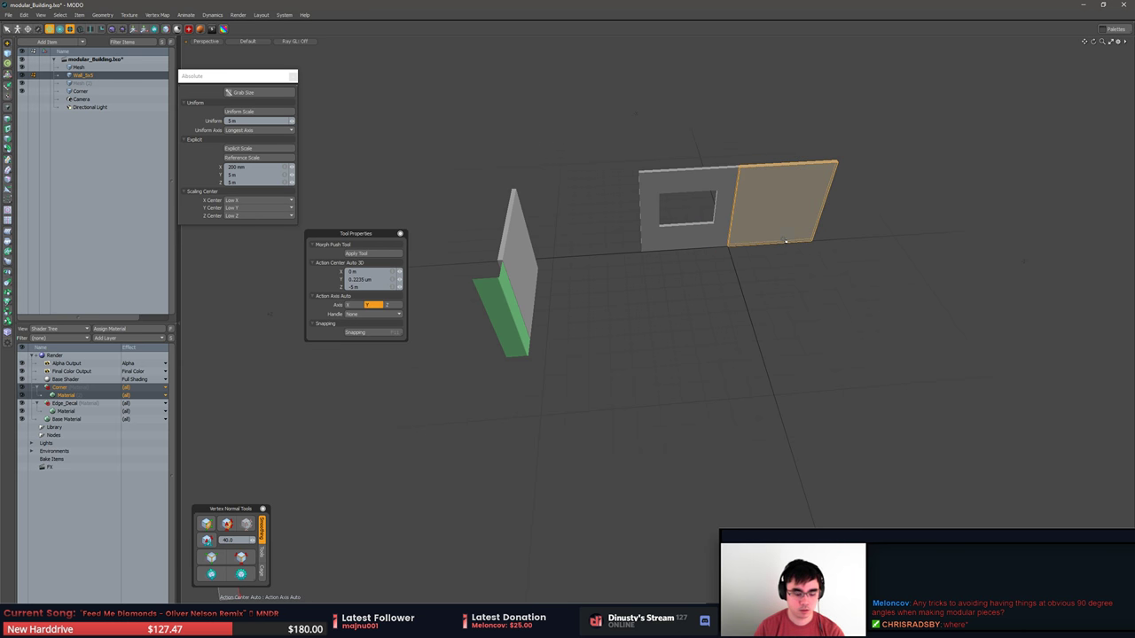
# Remove all remaining window and wall pieces from the scene except the green corner.
pyautogui.hotkey('ctrl', 'z')
pyautogui.hotkey('ctrl', 'z')
pyautogui.hotkey('ctrl', 'z')
pyautogui.hotkey('ctrl', 'z')
pyautogui.hotkey('ctrl', 'z')
pyautogui.hotkey('ctrl', 'z')
pyautogui.hotkey('ctrl', 'z')
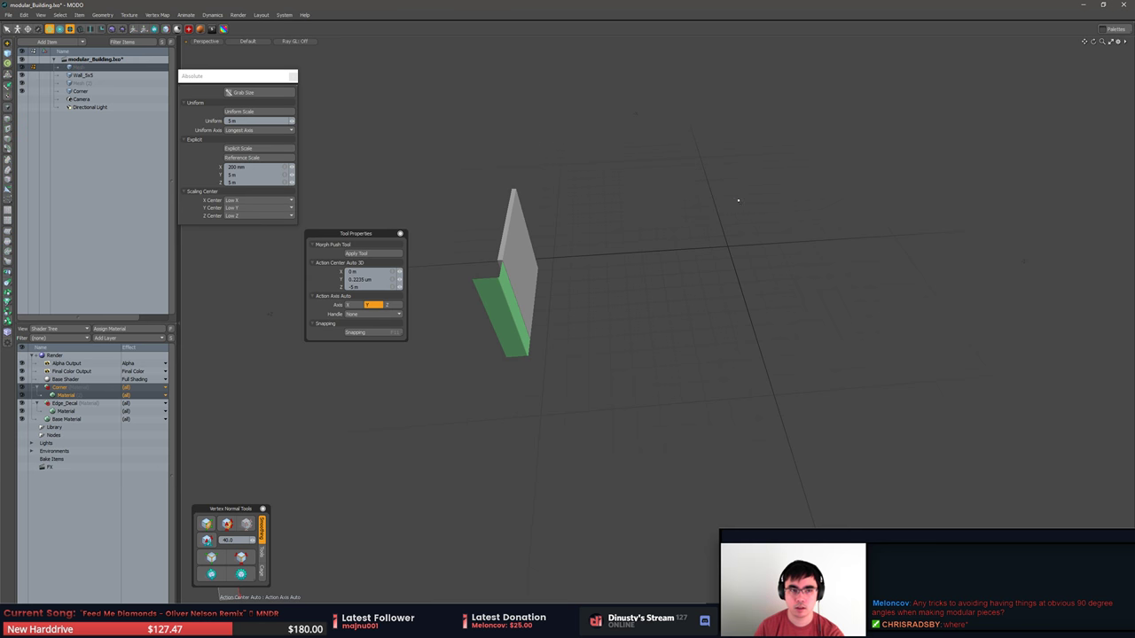
pyautogui.hotkey('ctrl', 'z')
pyautogui.hotkey('ctrl', 'z')
pyautogui.hotkey('ctrl', 'z')
pyautogui.hotkey('ctrl', 'z')
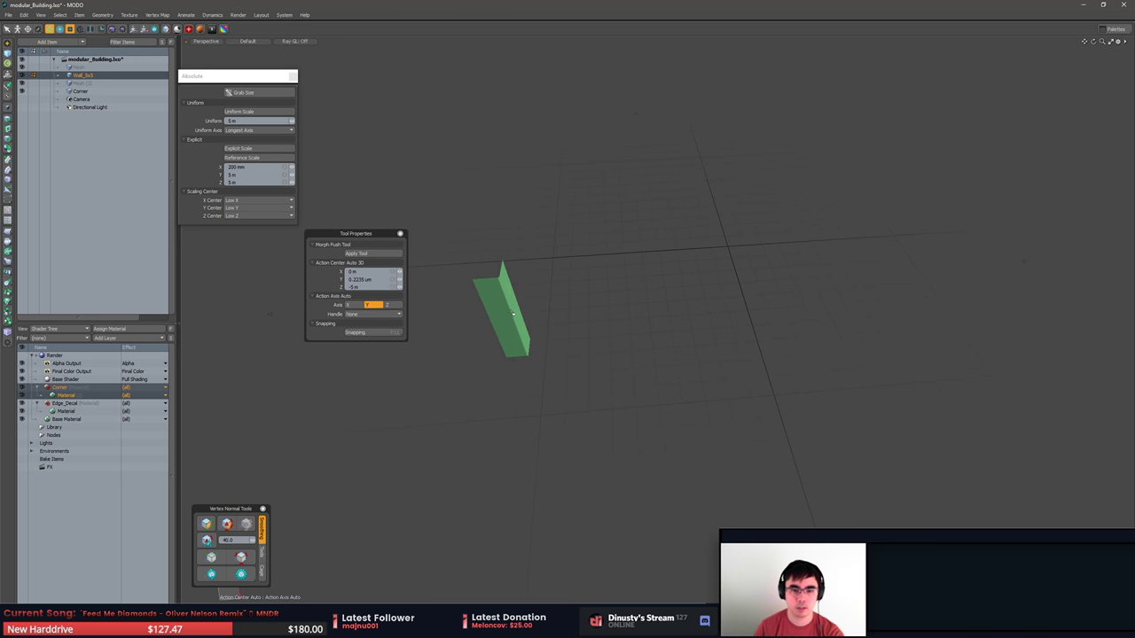
# Undo the recent edits back to the point where only the Wall_5x5 and Corner mesh items exist.
pyautogui.hotkey('ctrl', 'z')
pyautogui.hotkey('ctrl', 'z')
pyautogui.hotkey('ctrl', 'z')
pyautogui.hotkey('ctrl', 'z')
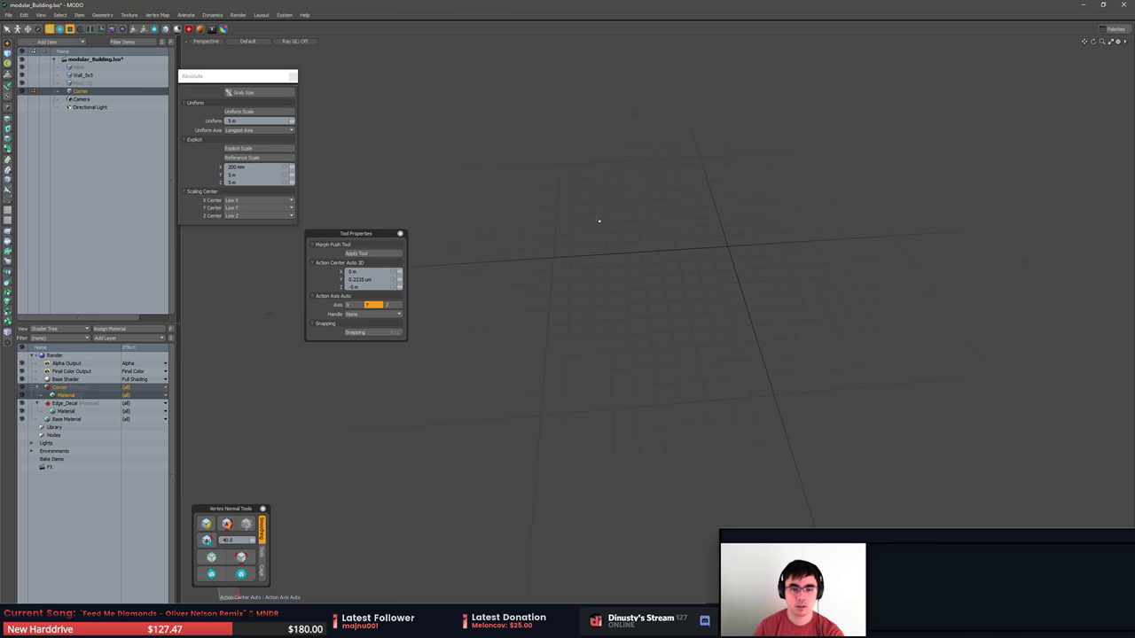
pyautogui.hotkey('ctrl', 'z')
pyautogui.hotkey('ctrl', 'z')
pyautogui.hotkey('ctrl', 'z')
pyautogui.hotkey('ctrl', 'z')
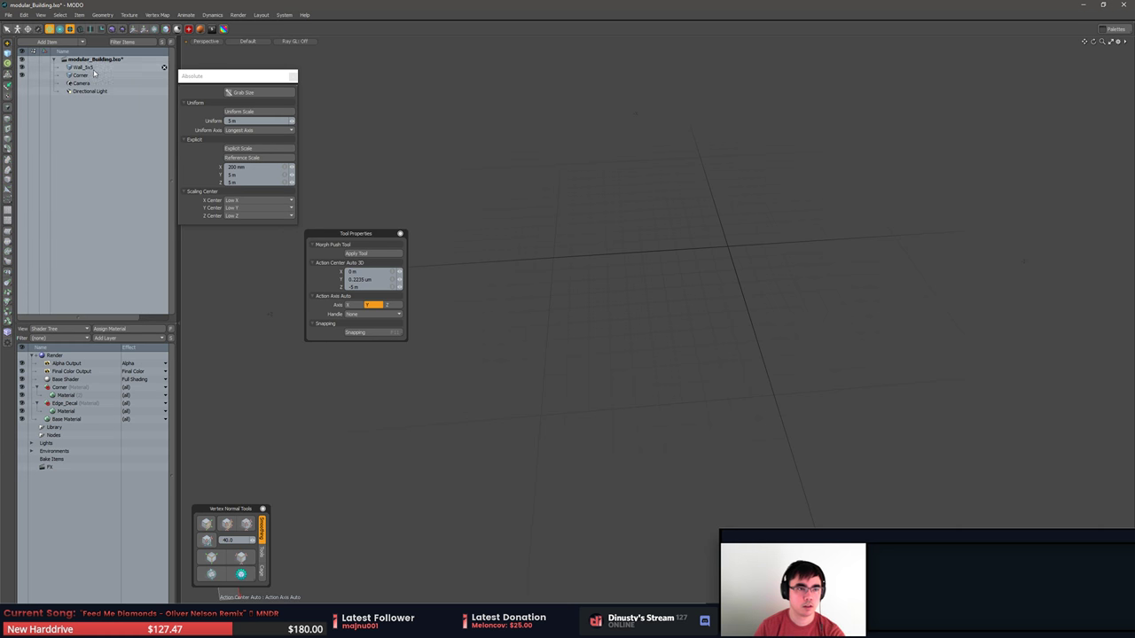
# Paste the corner pieces back into the Corner mesh item.
pyautogui.click(94, 74)
pyautogui.hotkey('ctrl', 'v')
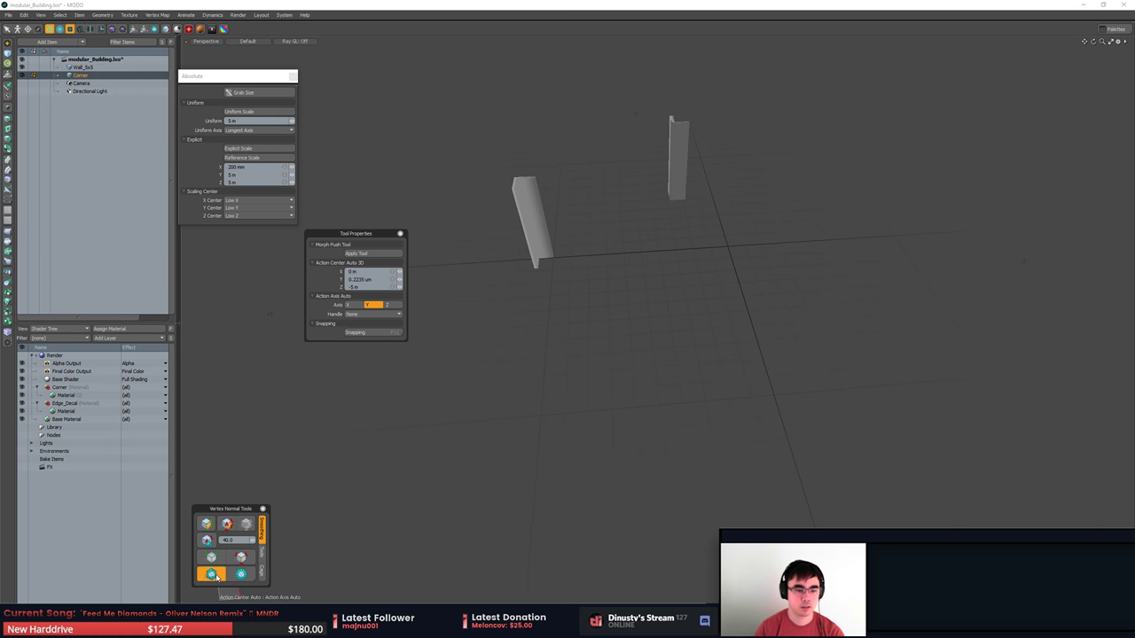
pyautogui.moveTo(484, 466); pyautogui.dragTo(480, 362, button='middle')
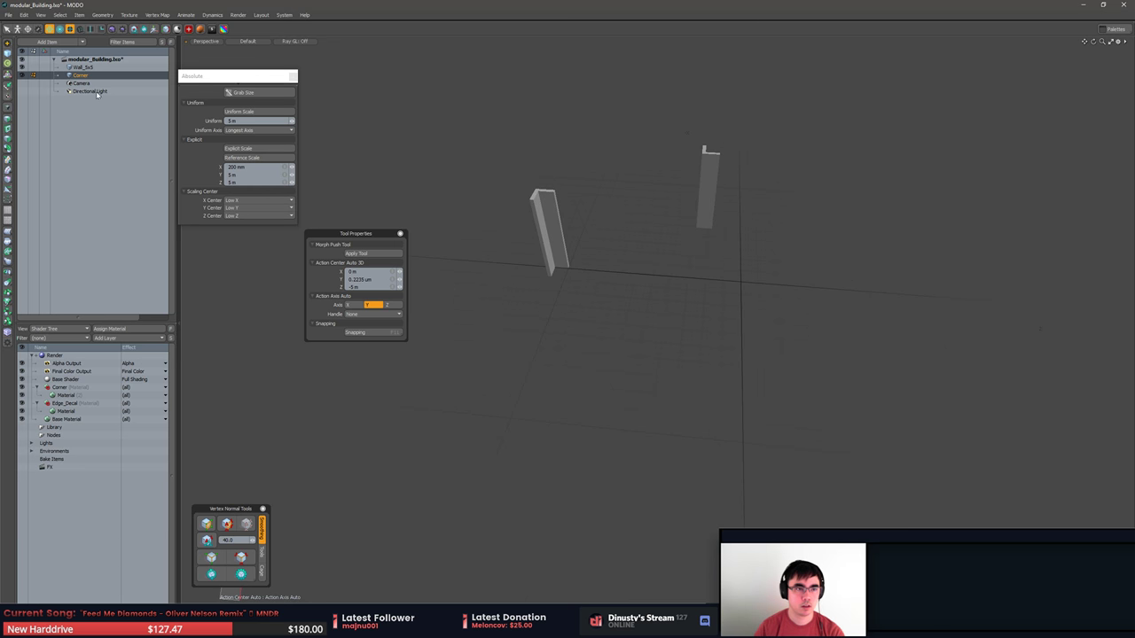
# Duplicate the plain panel of Wall_5x5 and move the copy about 3.58 m in X and 7.84 m in Z.
pyautogui.click(82, 66)
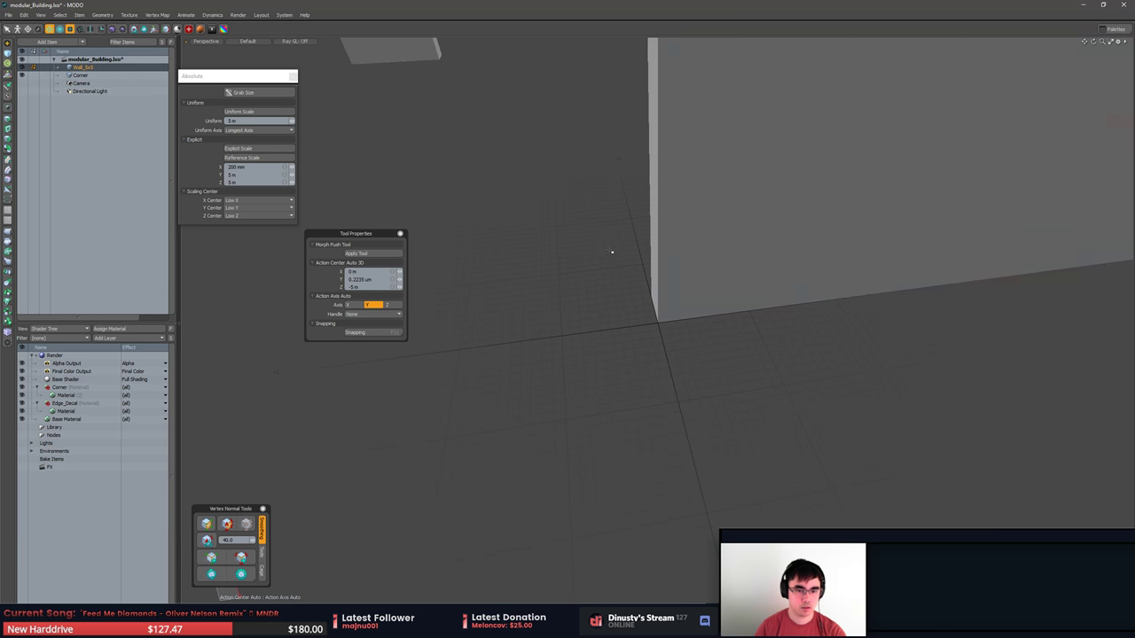
pyautogui.keyDown('alt'); pyautogui.moveTo(791, 240); pyautogui.dragTo(651, 217); pyautogui.keyUp('alt')
pyautogui.doubleClick(712, 233)
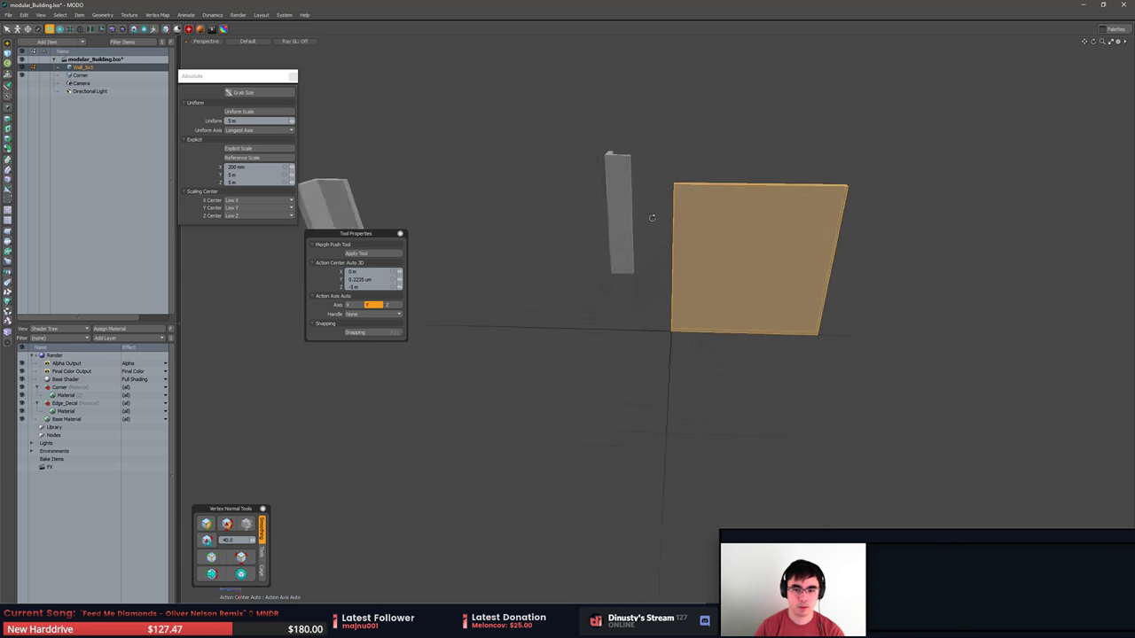
pyautogui.moveTo(652, 217); pyautogui.dragTo(708, 307, button='middle')
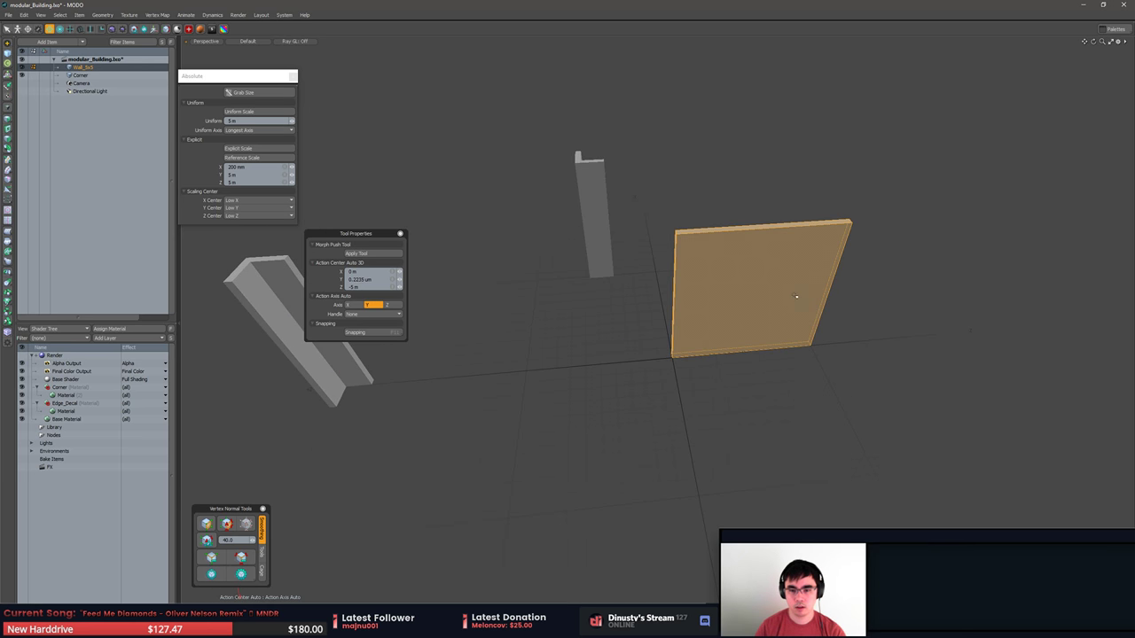
pyautogui.press('w')
pyautogui.press('x')
pyautogui.keyDown('alt'); pyautogui.moveTo(796, 296); pyautogui.dragTo(791, 314); pyautogui.keyUp('alt')
pyautogui.moveTo(724, 326); pyautogui.dragTo(425, 471)
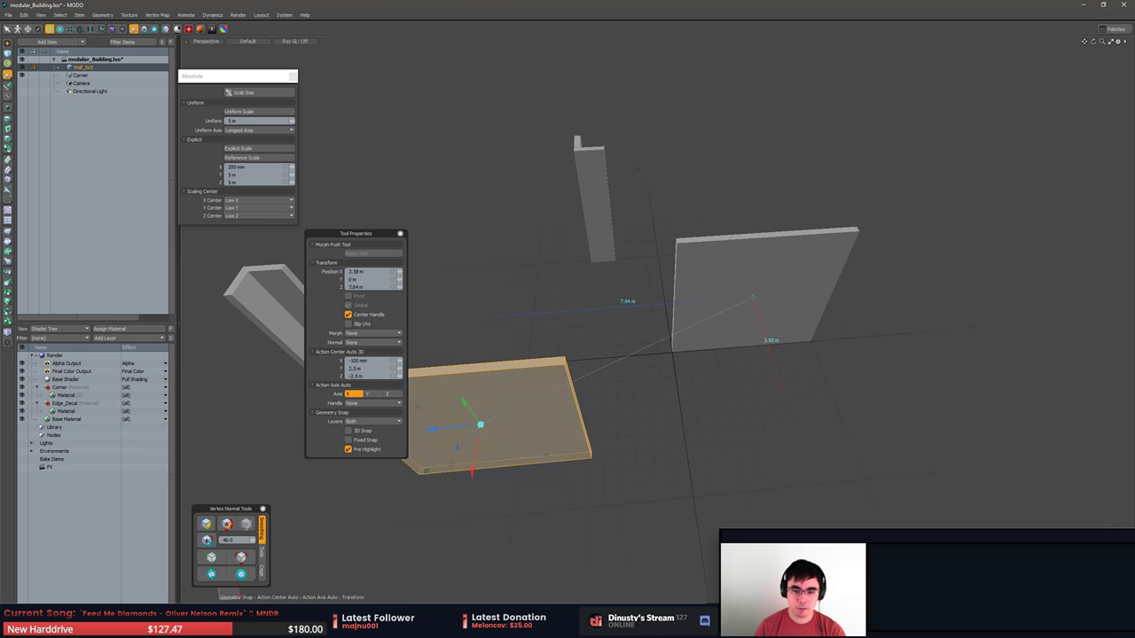
# Shift the wall copy from its bottom corner by about -480 mm in X and 2.31 m in Z, and enable grid snapping.
pyautogui.keyDown('alt'); pyautogui.moveTo(547, 455); pyautogui.dragTo(548, 303); pyautogui.keyUp('alt')
pyautogui.press('x')
pyautogui.press('x')
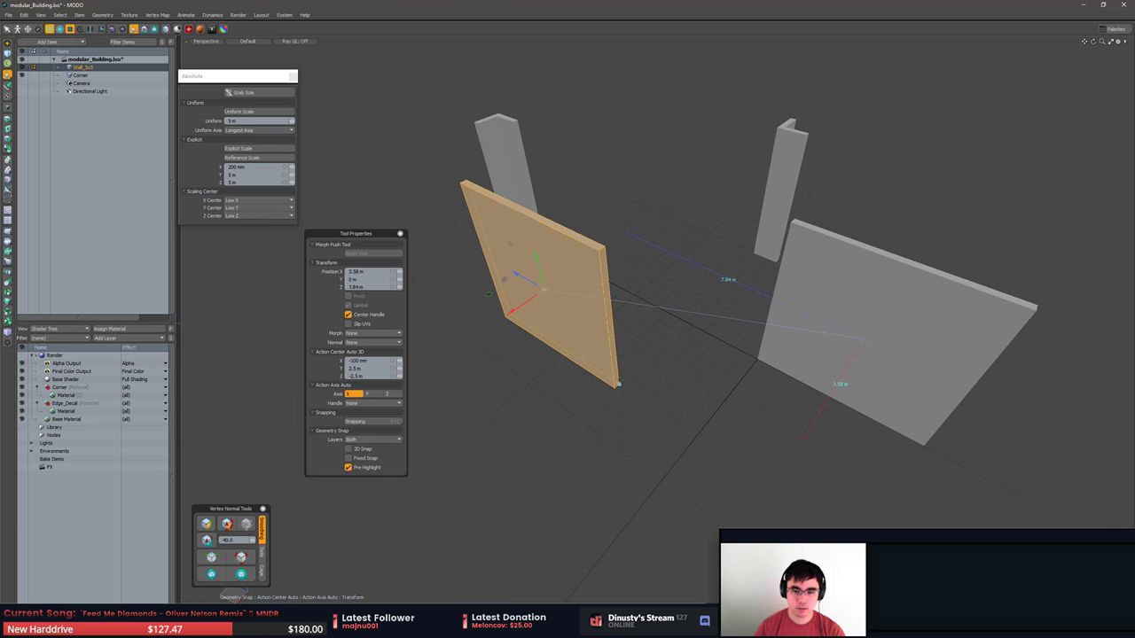
pyautogui.click(618, 383)
pyautogui.scroll(-5, 646, 412)
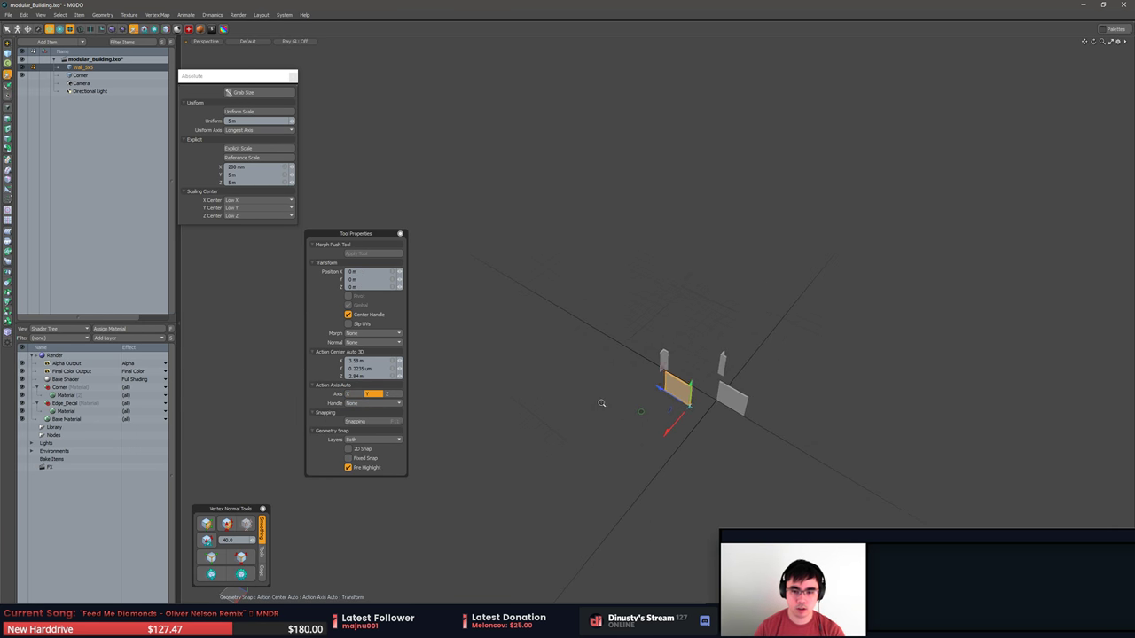
pyautogui.moveTo(635, 414); pyautogui.dragTo(621, 397)
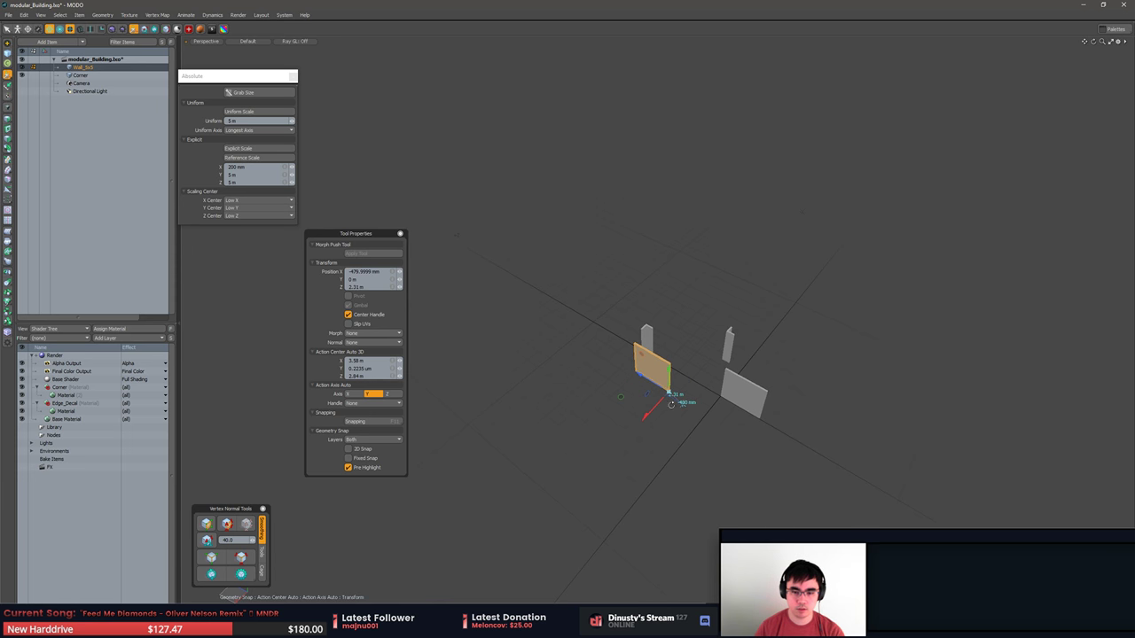
pyautogui.press('F11')
pyautogui.click(670, 397)
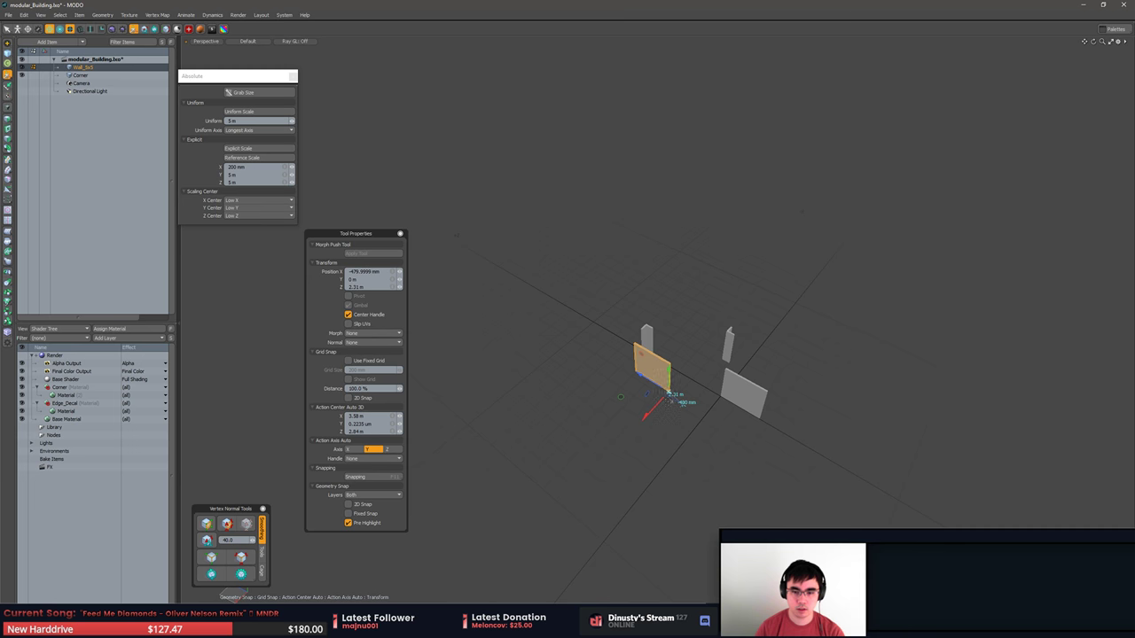
pyautogui.moveTo(669, 395); pyautogui.dragTo(644, 388)
# Select the wall panel at the origin and paste a copy of it into a new mesh item.
pyautogui.scroll(4, 701, 404)
pyautogui.keyDown('alt'); pyautogui.moveTo(718, 412); pyautogui.dragTo(768, 377); pyautogui.keyUp('alt')
pyautogui.scroll(3, 796, 433)
pyautogui.press('2')
pyautogui.click(748, 337)
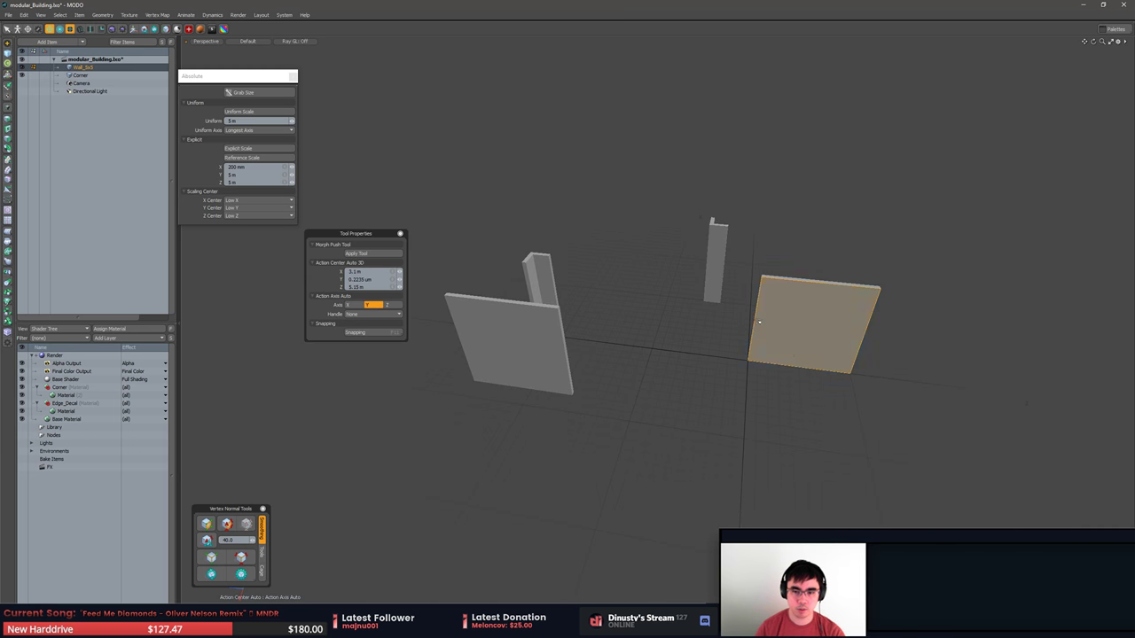
pyautogui.keyDown('alt'); pyautogui.moveTo(749, 337); pyautogui.dragTo(779, 345); pyautogui.keyUp('alt')
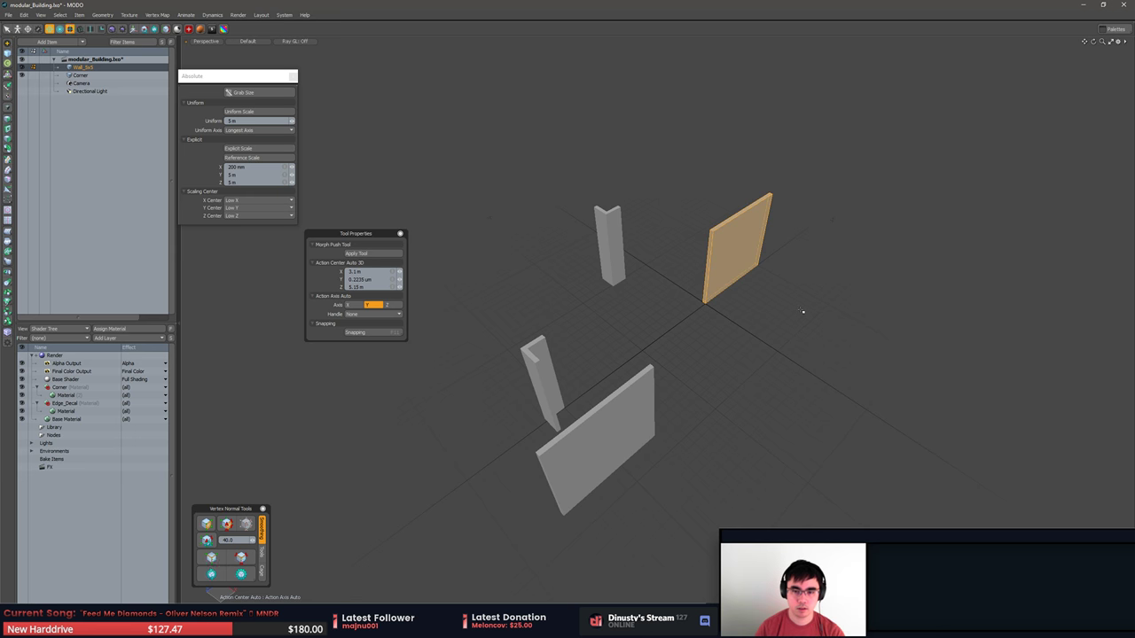
pyautogui.press('3')
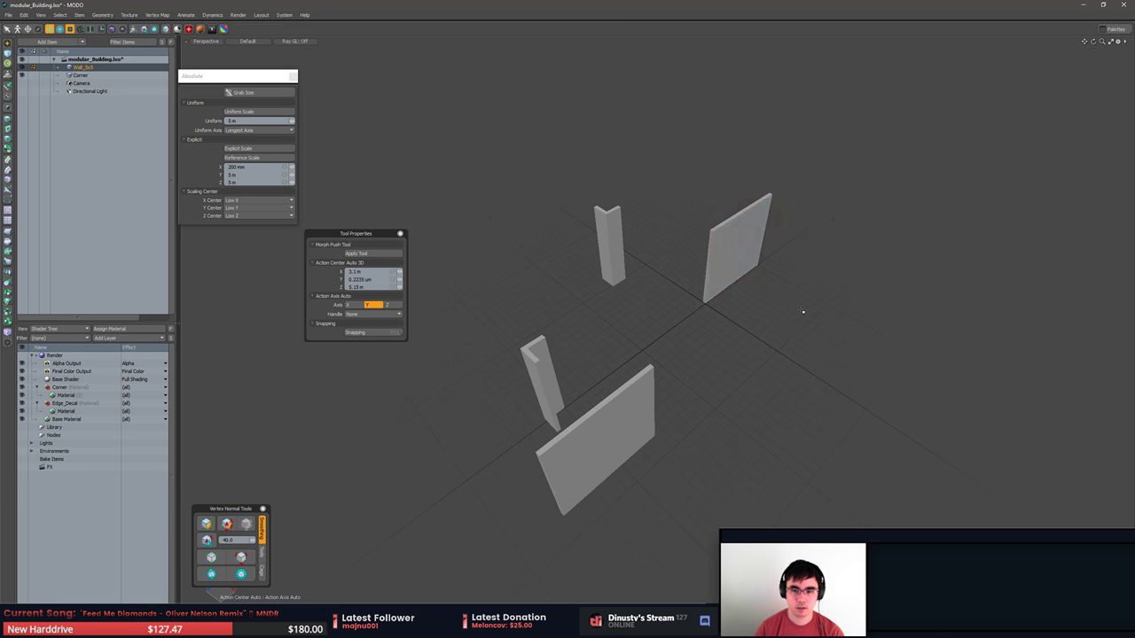
pyautogui.hotkey('ctrl', 'x')
pyautogui.press('n')
pyautogui.hotkey('ctrl', 'v')
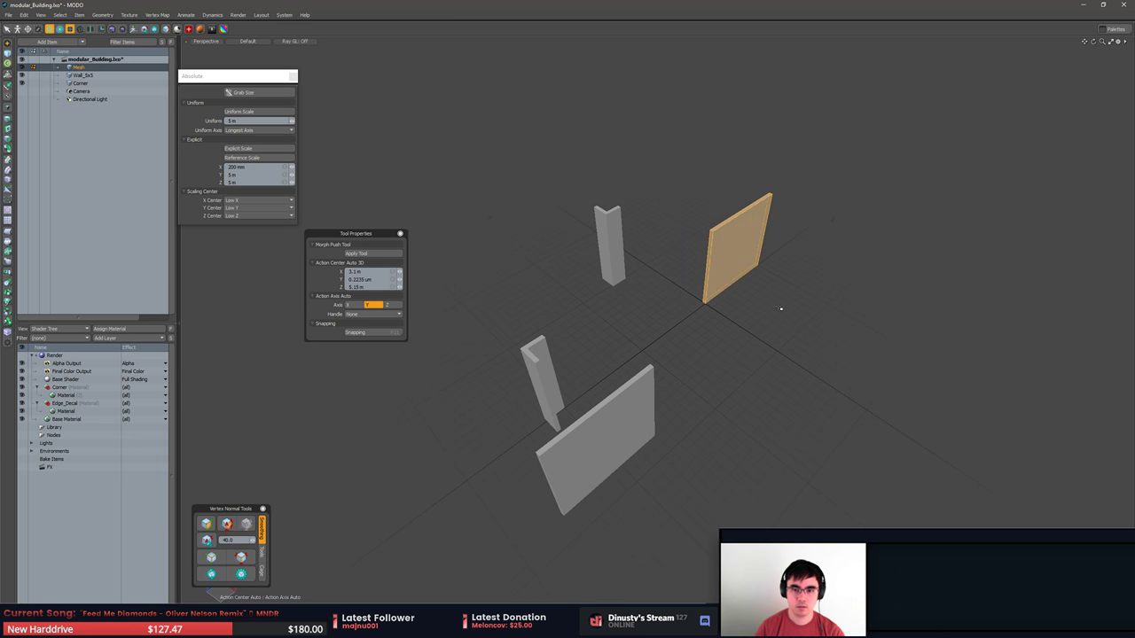
# Move the copied panel along the wall line with snapping so it sits end to end with the original panel.
pyautogui.keyDown('alt'); pyautogui.moveTo(781, 309); pyautogui.dragTo(743, 297); pyautogui.keyUp('alt')
pyautogui.press('w')
pyautogui.moveTo(817, 319); pyautogui.dragTo(781, 342)
pyautogui.press('x')
pyautogui.press('space')
pyautogui.click(629, 314)
pyautogui.press('w')
pyautogui.press('x')
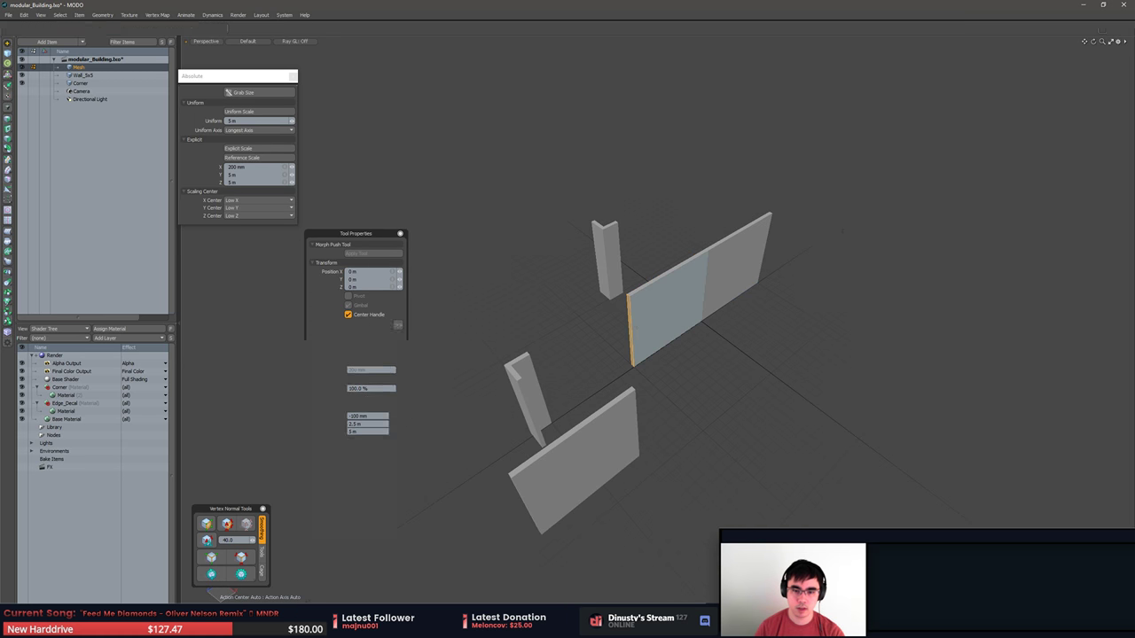
pyautogui.keyDown('alt'); pyautogui.moveTo(644, 366); pyautogui.dragTo(645, 399); pyautogui.keyUp('alt')
pyautogui.press('x')
pyautogui.press('space')
# Move the separate wall panel from its bottom corner by 1 m in X and 2 m in Z with grid snapping.
pyautogui.press('5')
pyautogui.click(602, 418)
pyautogui.doubleClick(602, 418)
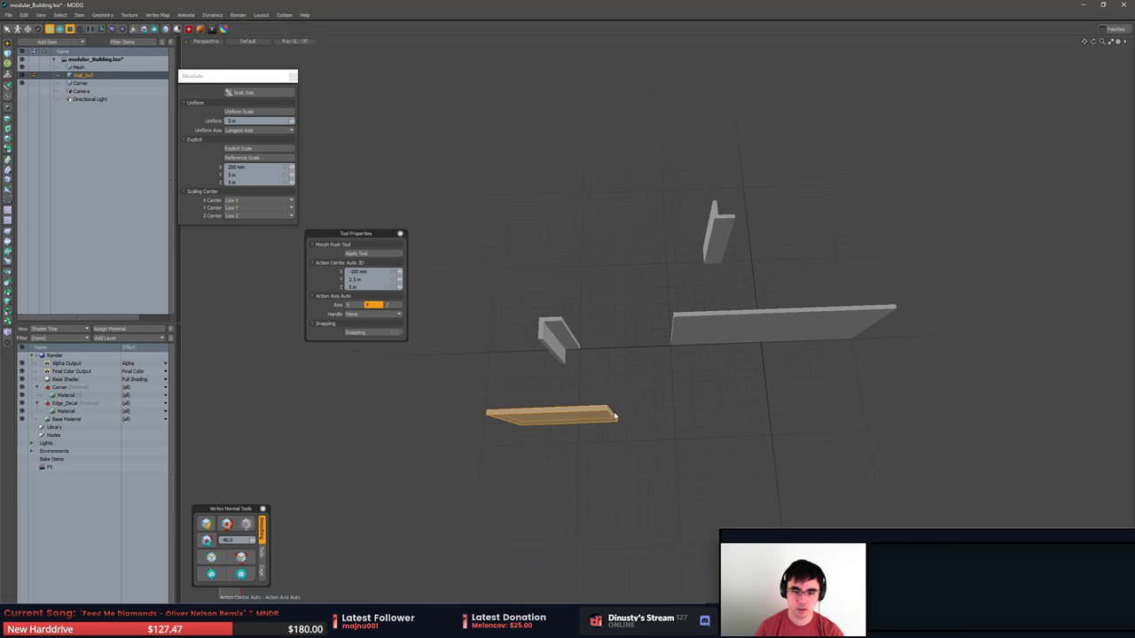
pyautogui.press('w')
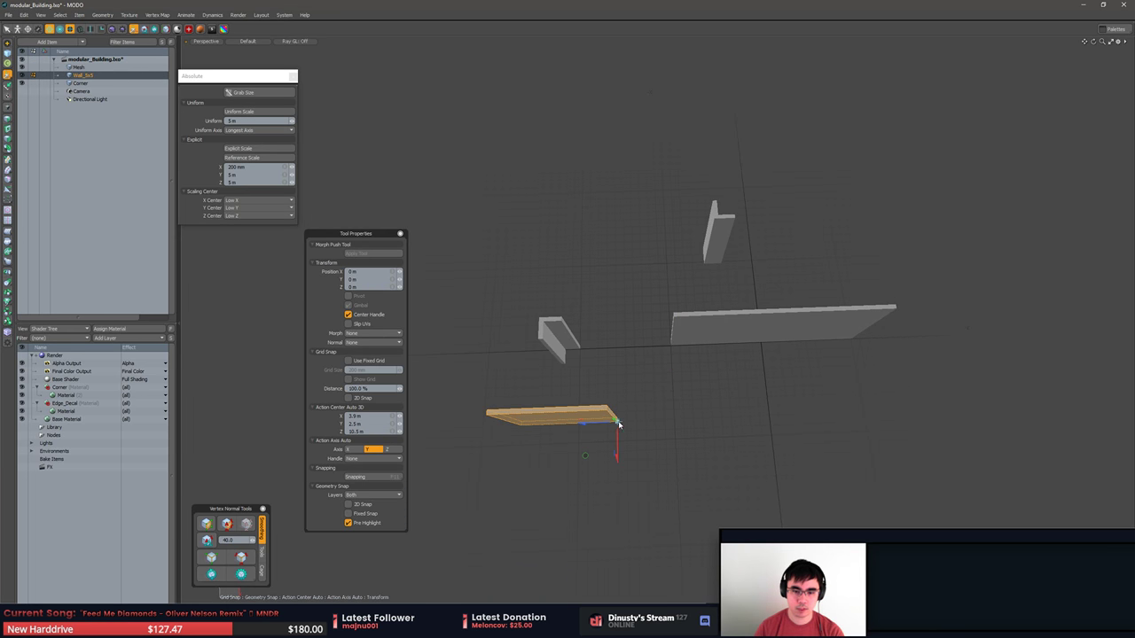
pyautogui.moveTo(619, 424); pyautogui.dragTo(626, 376)
pyautogui.keyDown('ctrl'); pyautogui.keyDown('alt'); pyautogui.moveTo(625, 377); pyautogui.dragTo(713, 390); pyautogui.keyUp('alt'); pyautogui.keyUp('ctrl')
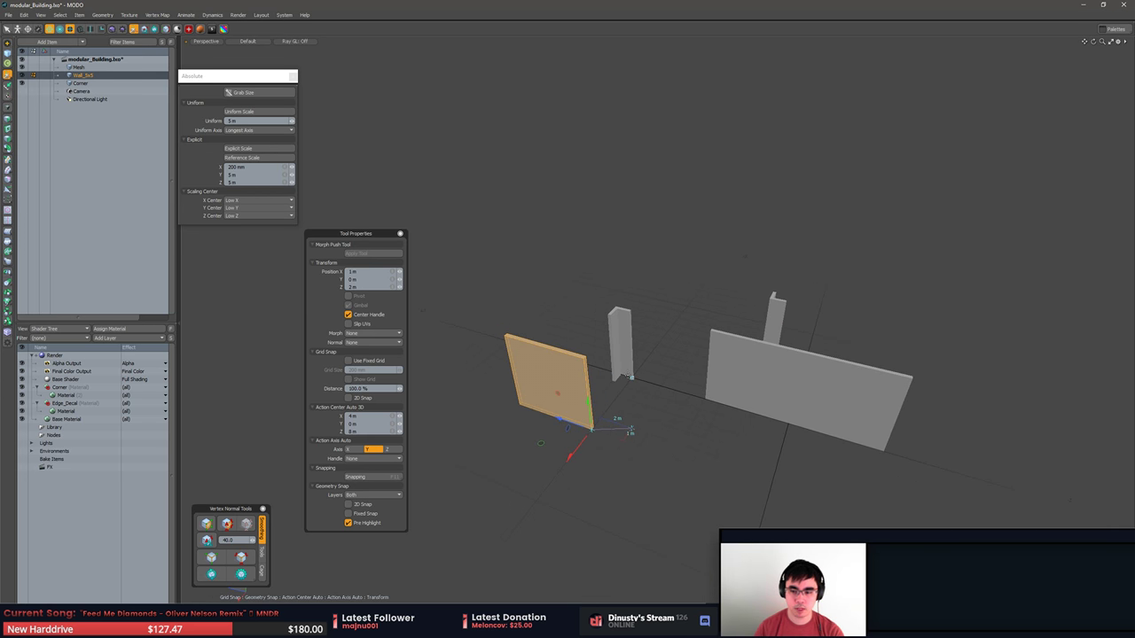
pyautogui.keyDown('ctrl'); pyautogui.keyDown('alt'); pyautogui.moveTo(572, 445); pyautogui.dragTo(622, 354); pyautogui.keyUp('alt'); pyautogui.keyUp('ctrl')
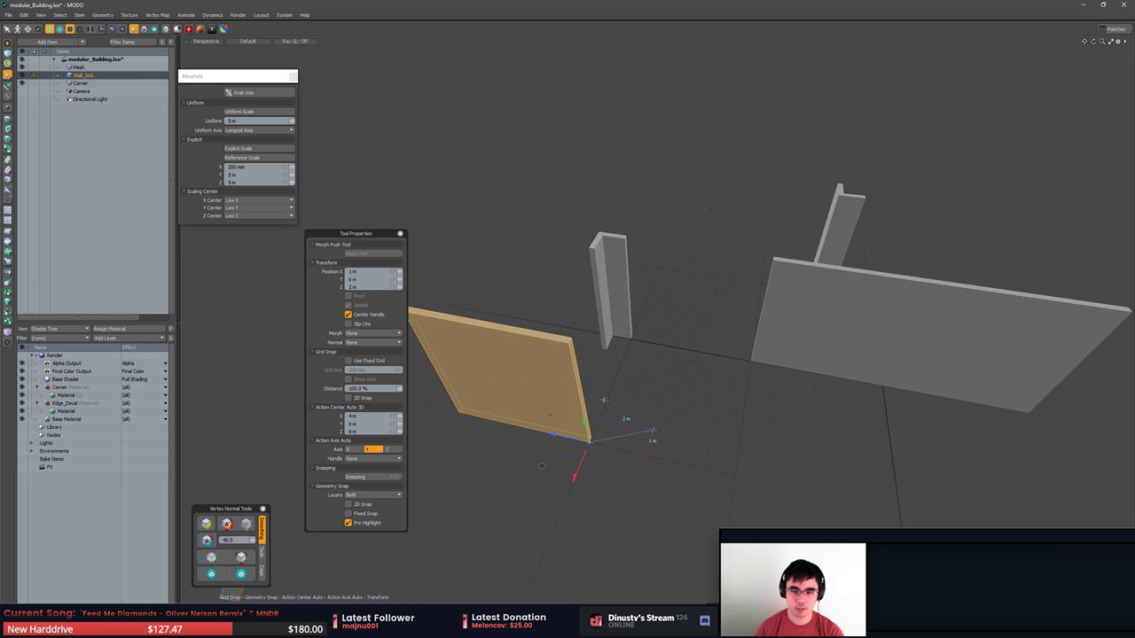
pyautogui.keyDown('alt'); pyautogui.keyDown('shift'); pyautogui.moveTo(641, 315); pyautogui.dragTo(650, 335); pyautogui.keyUp('shift'); pyautogui.keyUp('alt')
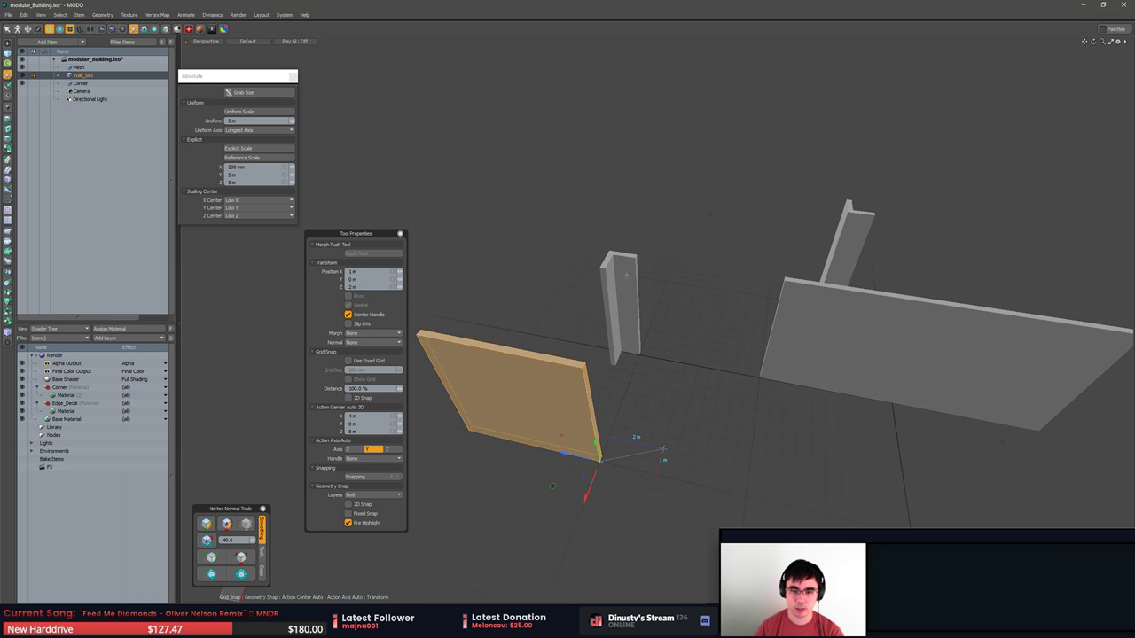
pyautogui.keyDown('alt'); pyautogui.moveTo(627, 276); pyautogui.dragTo(626, 309); pyautogui.keyUp('alt')
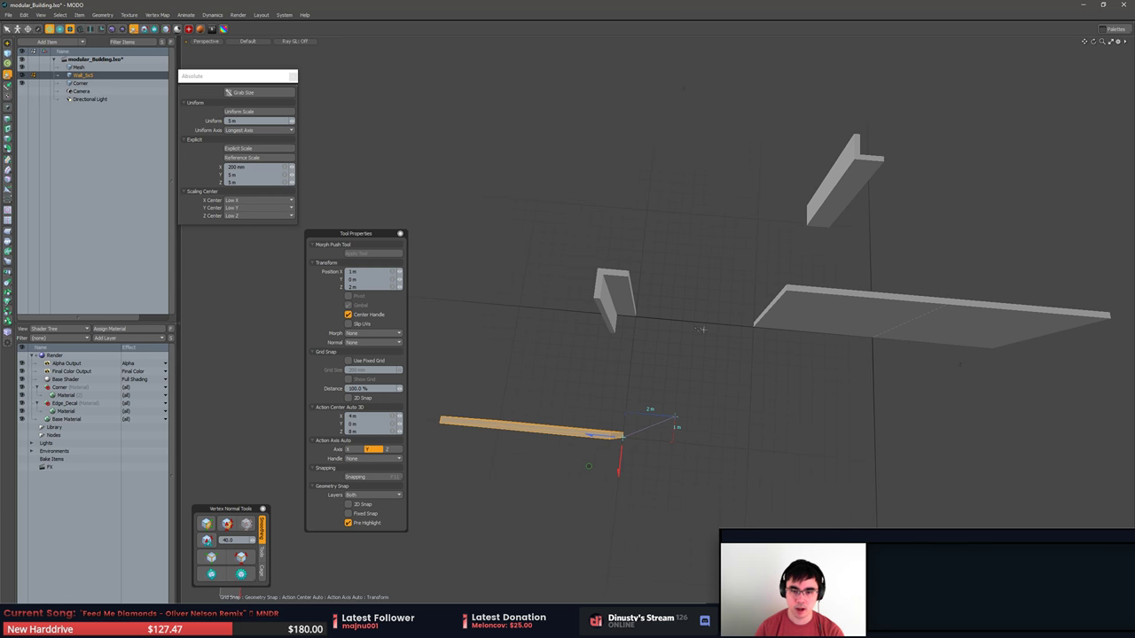
pyautogui.keyDown('alt'); pyautogui.moveTo(701, 395); pyautogui.dragTo(758, 399); pyautogui.keyUp('alt')
pyautogui.press('q')
# Move the free end face of the new mesh's panel to the separate wall panel's near corner, bridging the two walls.
pyautogui.press('5')
pyautogui.click(832, 296)
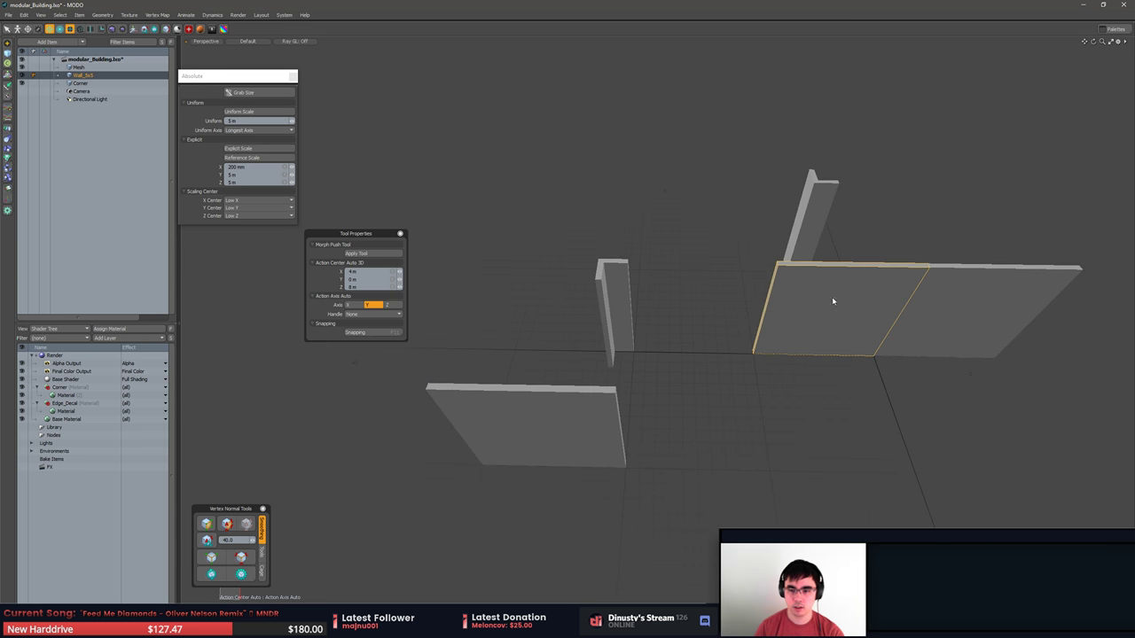
pyautogui.keyDown('alt'); pyautogui.moveTo(832, 296); pyautogui.dragTo(742, 323); pyautogui.keyUp('alt')
pyautogui.press('3')
pyautogui.click(742, 322)
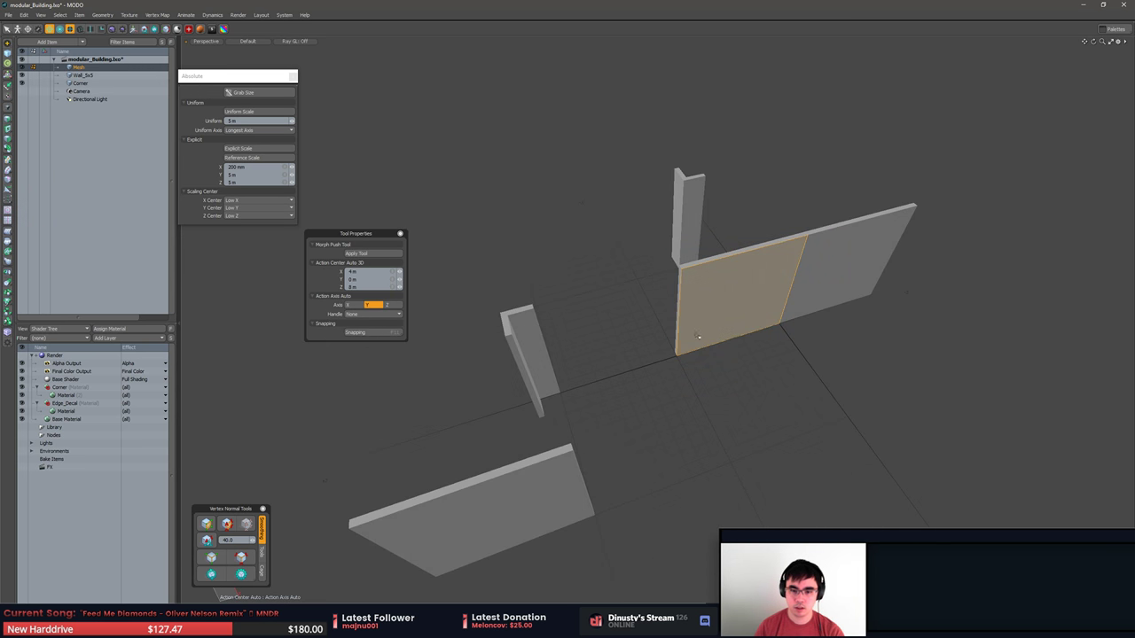
pyautogui.click(681, 313)
pyautogui.press('w')
pyautogui.press('q')
pyautogui.click(678, 316)
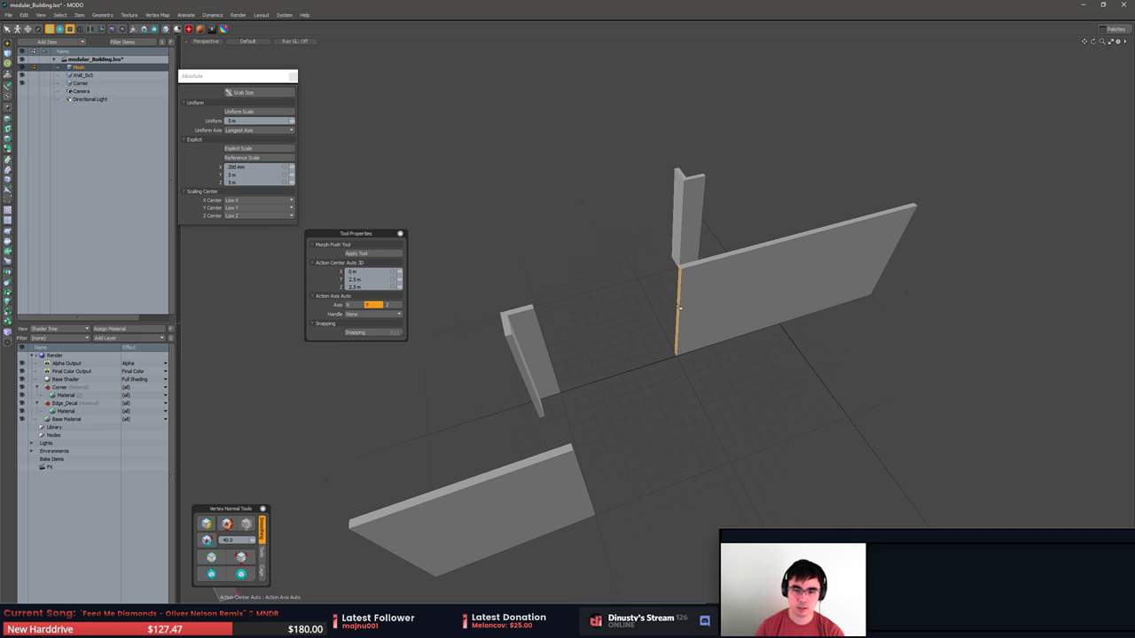
pyautogui.press('w')
pyautogui.moveTo(678, 359); pyautogui.dragTo(646, 521)
pyautogui.press('q')
# Loop-slice the bridging wall near its middle at about 49%, and slice each half once more near its centre.
pyautogui.press('2')
pyautogui.click(696, 437)
pyautogui.hotkey('alt', 'c')
pyautogui.click(731, 463)
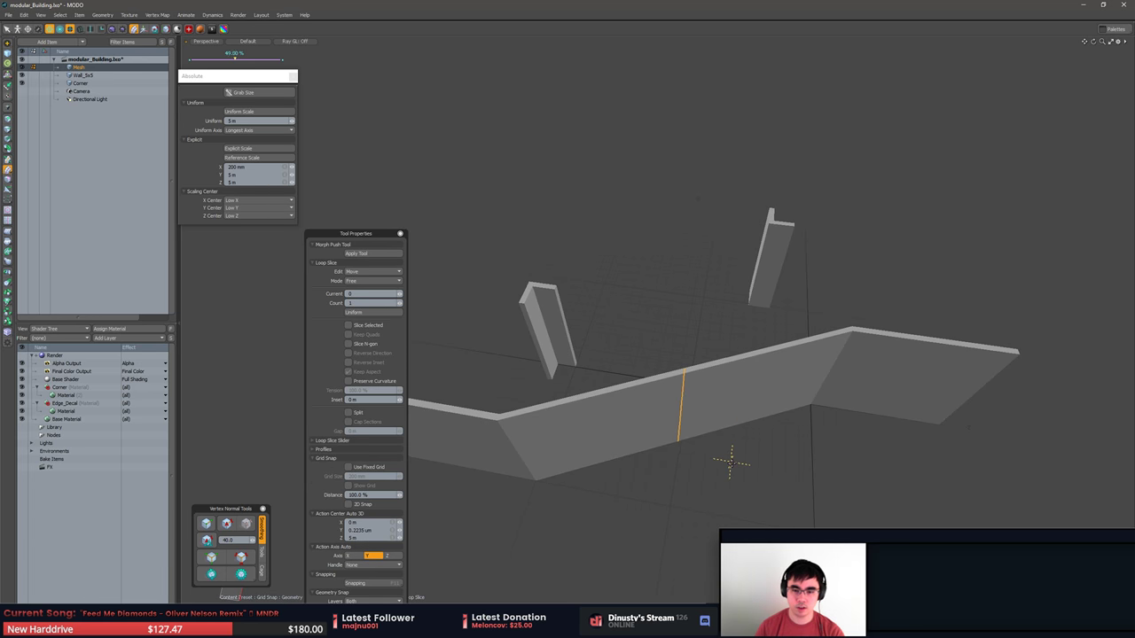
pyautogui.press('q')
pyautogui.click(746, 424)
pyautogui.hotkey('alt', 'c')
pyautogui.click(773, 448)
pyautogui.press('q')
pyautogui.click(616, 460)
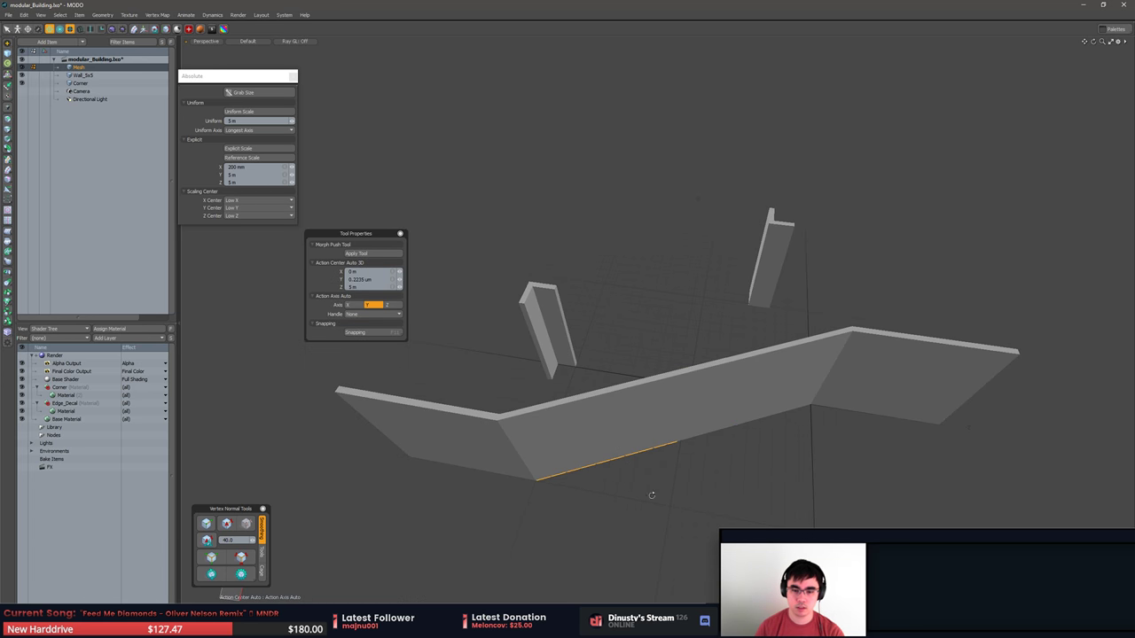
pyautogui.hotkey('alt', 'c')
pyautogui.click(652, 496)
pyautogui.press('q')
# Toggle the viewport wireframe display and move the bridging wall's middle slice vertices in negative X to form an inward bend.
pyautogui.press('1')
pyautogui.moveTo(656, 480)
pyautogui.mouseDown(button='right')
pyautogui.moveTo(675, 417)
pyautogui.moveTo(672, 461)
pyautogui.mouseUp(button='right')
pyautogui.press('w')
pyautogui.hotkey('ctrl', '3')
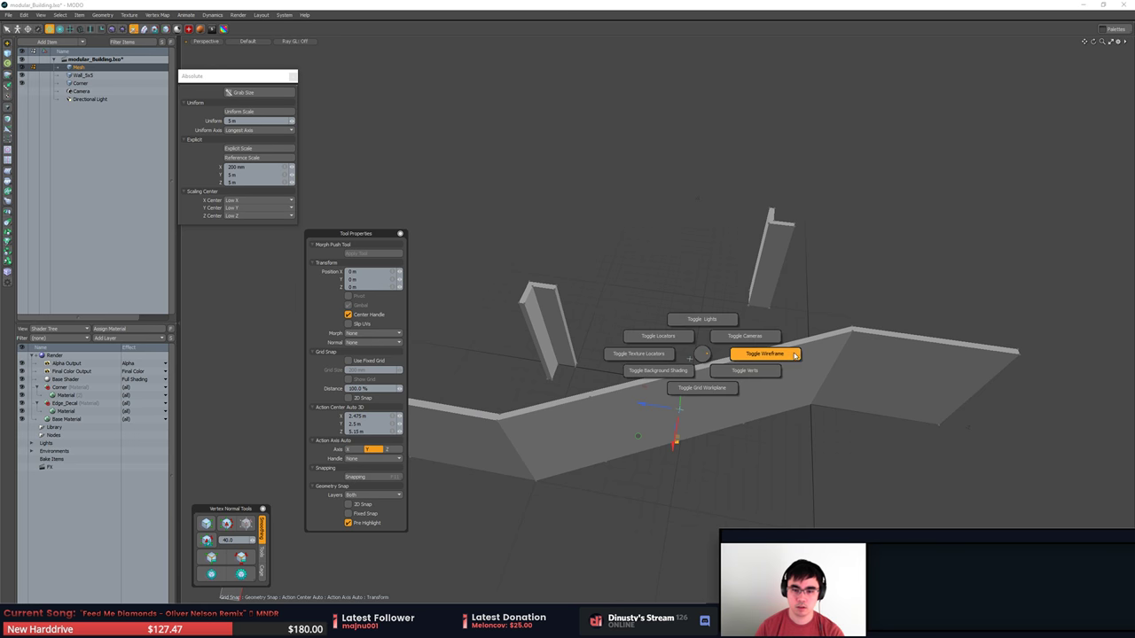
pyautogui.click(794, 356)
pyautogui.keyDown('alt'); pyautogui.moveTo(764, 390); pyautogui.dragTo(740, 404); pyautogui.keyUp('alt')
pyautogui.press('q')
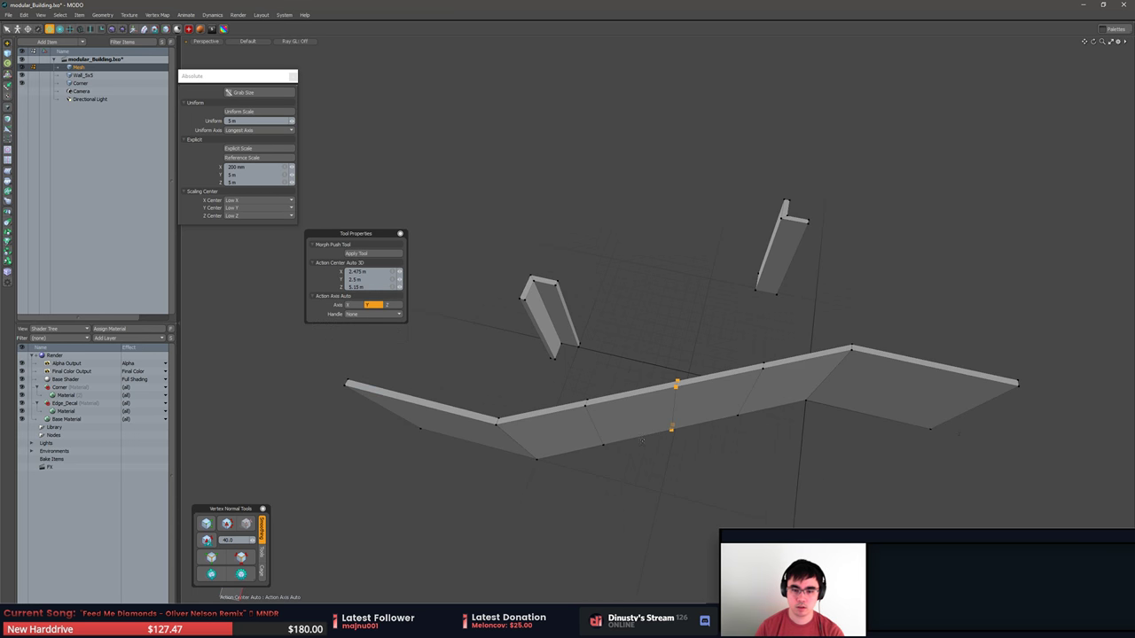
pyautogui.press('w')
pyautogui.moveTo(634, 436); pyautogui.dragTo(627, 395)
pyautogui.press('q')
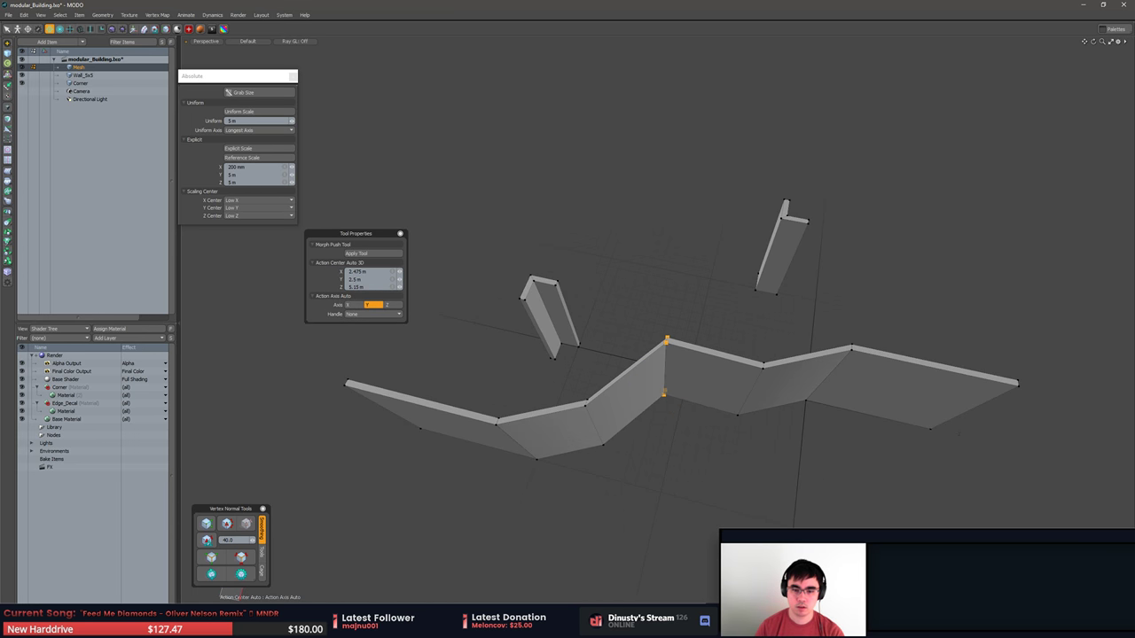
# Rotate the slice nearest the separate wall panel about 41° around Y and shift it to even out the bend.
pyautogui.press('w')
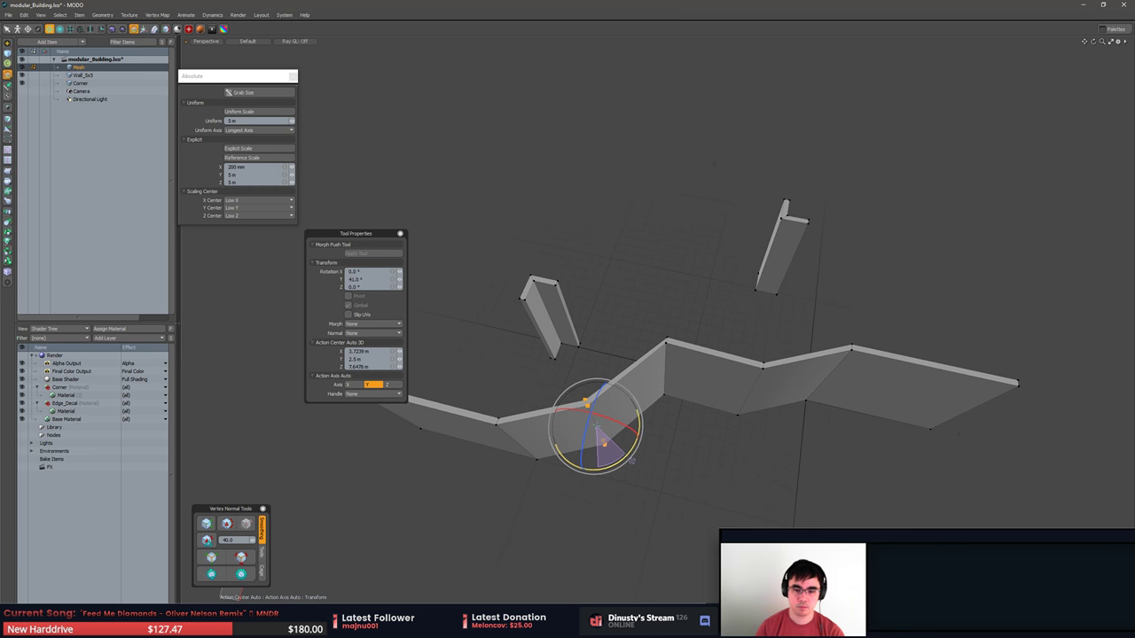
pyautogui.moveTo(557, 453); pyautogui.dragTo(527, 409)
pyautogui.press('space')
# Loop-slice the section beside the separate wall panel near its middle and move the new slice outward to round the bend.
pyautogui.click(530, 409)
pyautogui.hotkey('alt', 'c')
pyautogui.click(546, 433)
pyautogui.press('w')
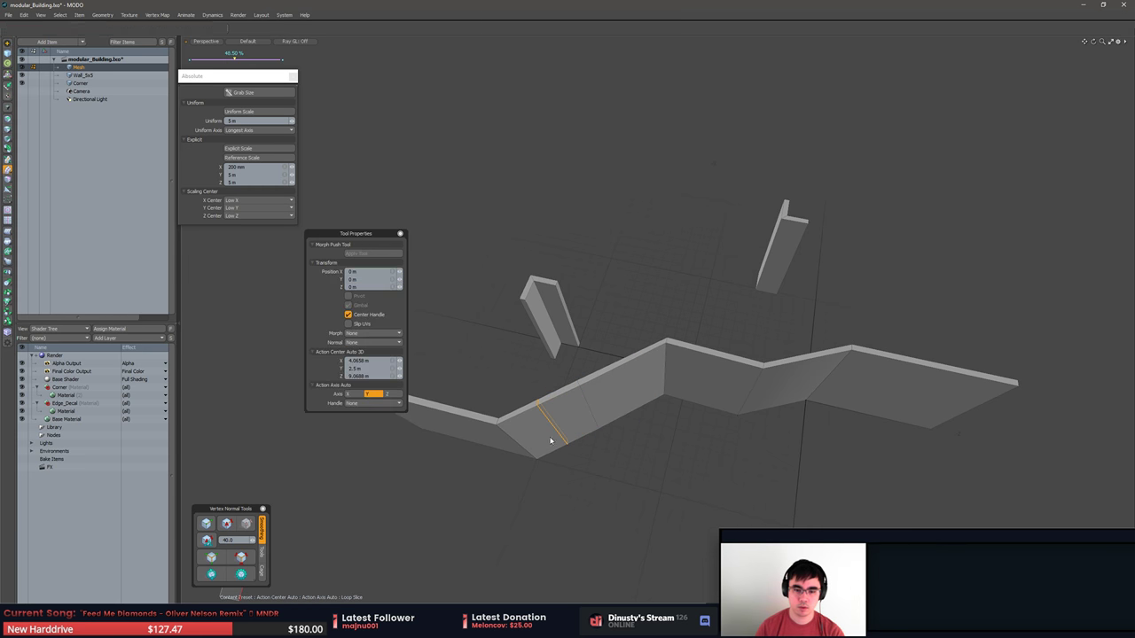
pyautogui.moveTo(513, 454); pyautogui.dragTo(508, 467)
pyautogui.press('space')
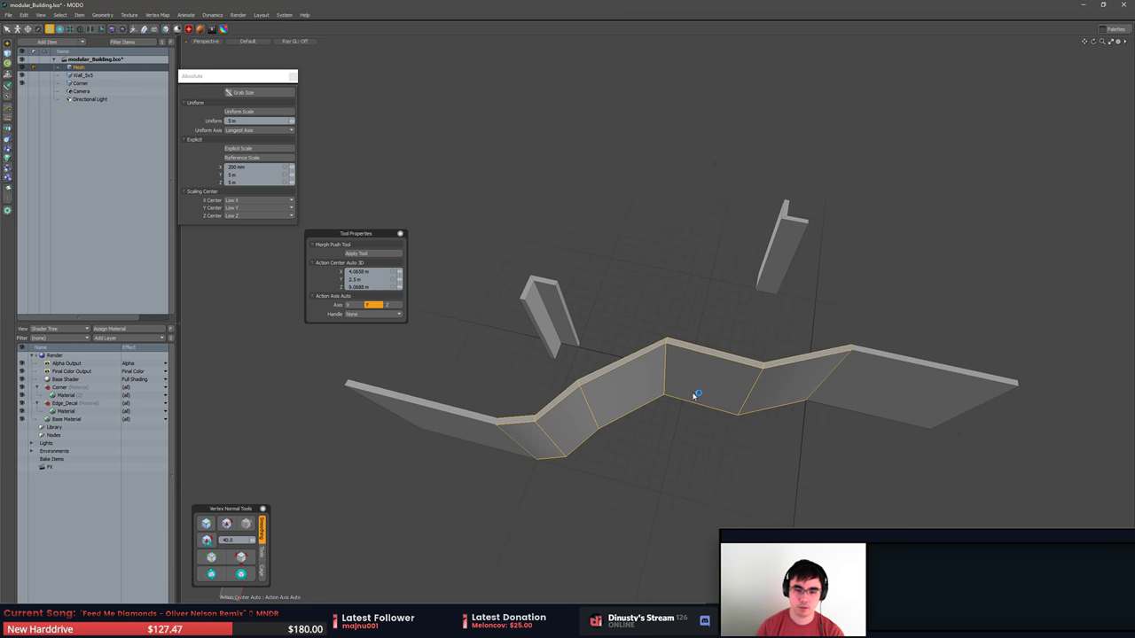
# Loop-slice the section beside the bridging wall's inward bend and move the new and neighbouring slice vertices outward to soften the bend.
pyautogui.click(710, 355)
pyautogui.hotkey('alt', 'c')
pyautogui.click(707, 374)
pyautogui.press('w')
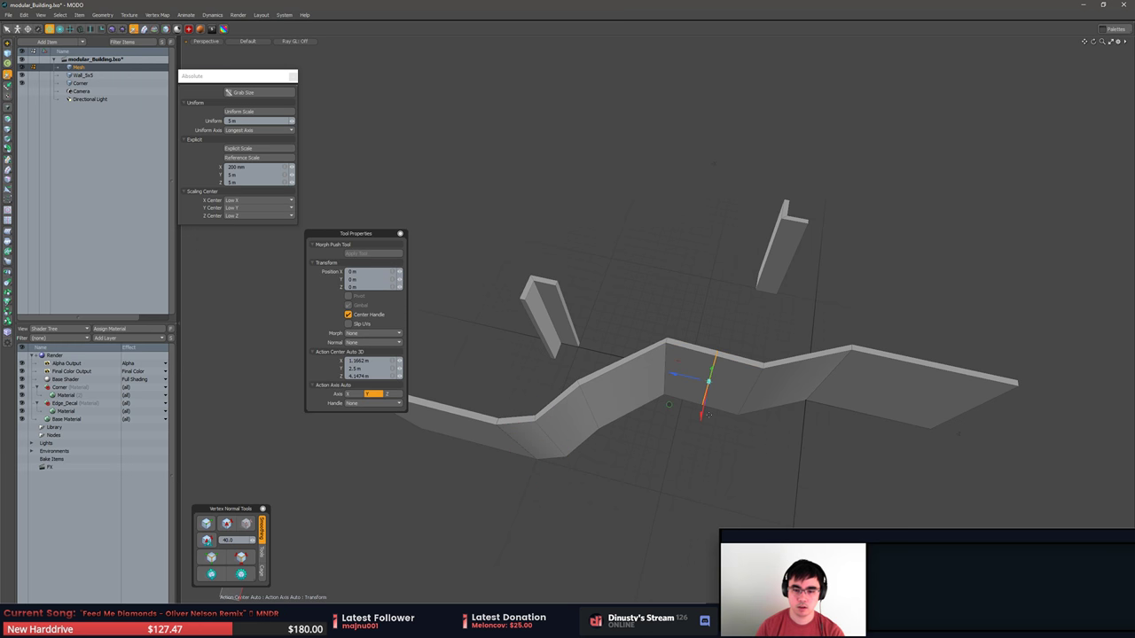
pyautogui.moveTo(711, 330)
pyautogui.mouseDown(button='right')
pyautogui.moveTo(753, 380)
pyautogui.moveTo(776, 347)
pyautogui.mouseUp(button='right')
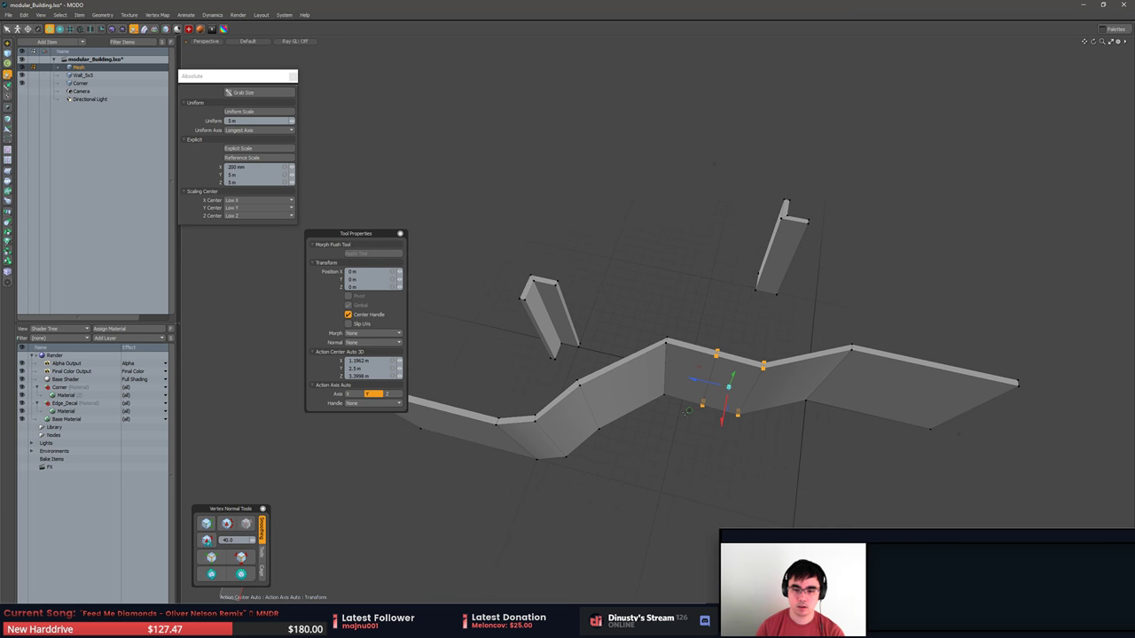
pyautogui.moveTo(688, 411); pyautogui.dragTo(700, 433)
pyautogui.press('space')
pyautogui.press('space')
pyautogui.press('space')
# Bevel the vertical edge at the bridging wall's inward bend by about 825 mm with the Round edge shape.
pyautogui.doubleClick(669, 372)
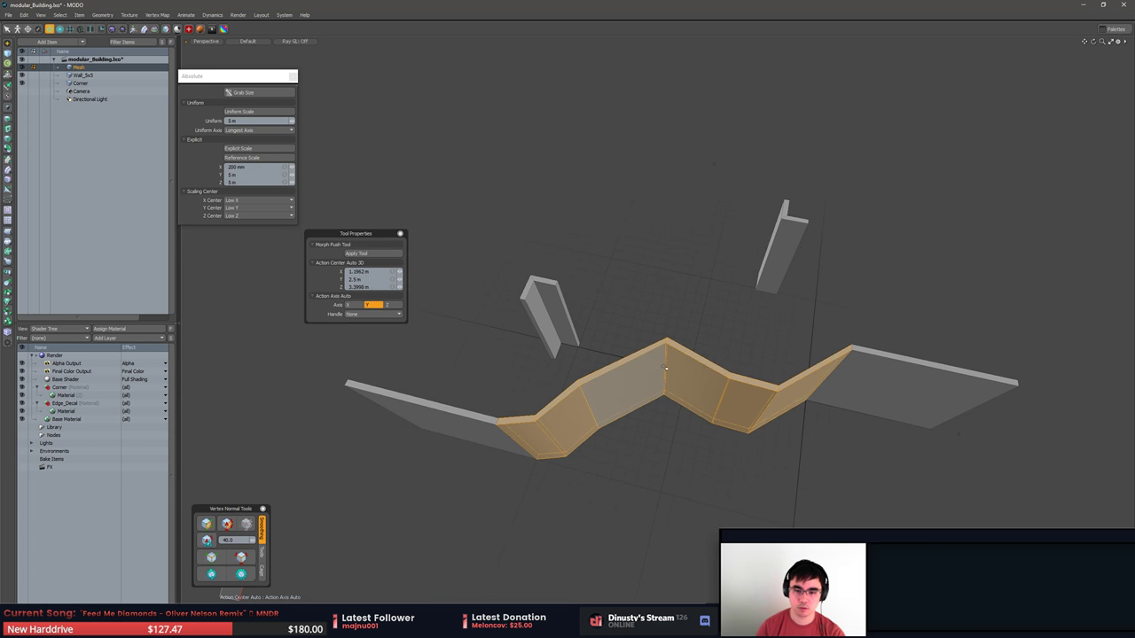
pyautogui.press('2')
pyautogui.click(665, 366)
pyautogui.press('b')
pyautogui.moveTo(667, 366); pyautogui.dragTo(708, 366)
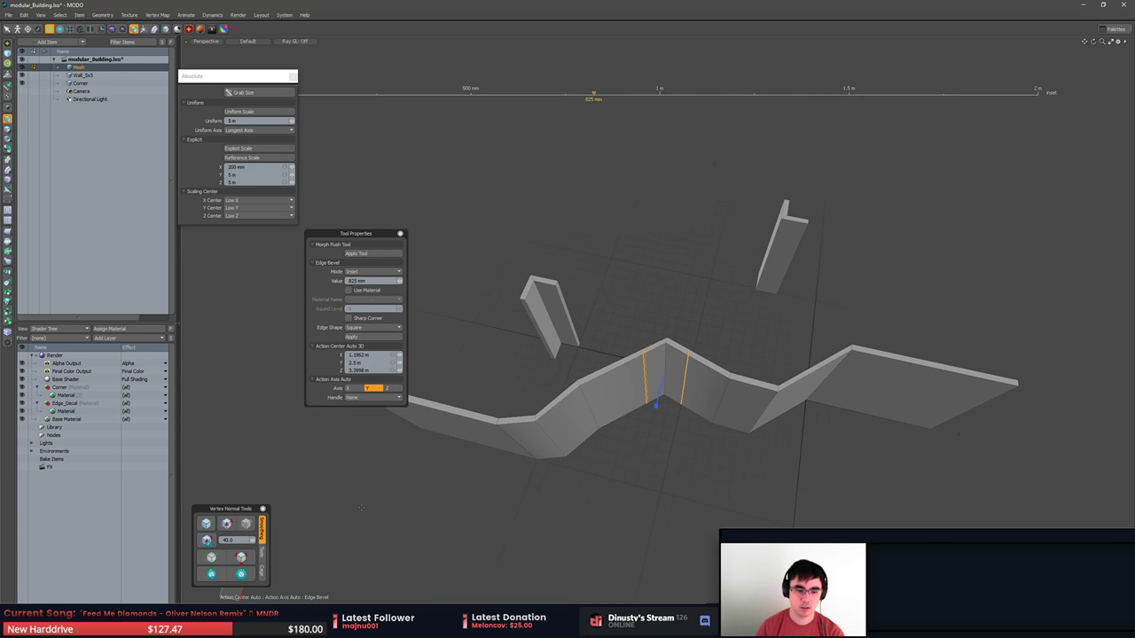
pyautogui.click(389, 328)
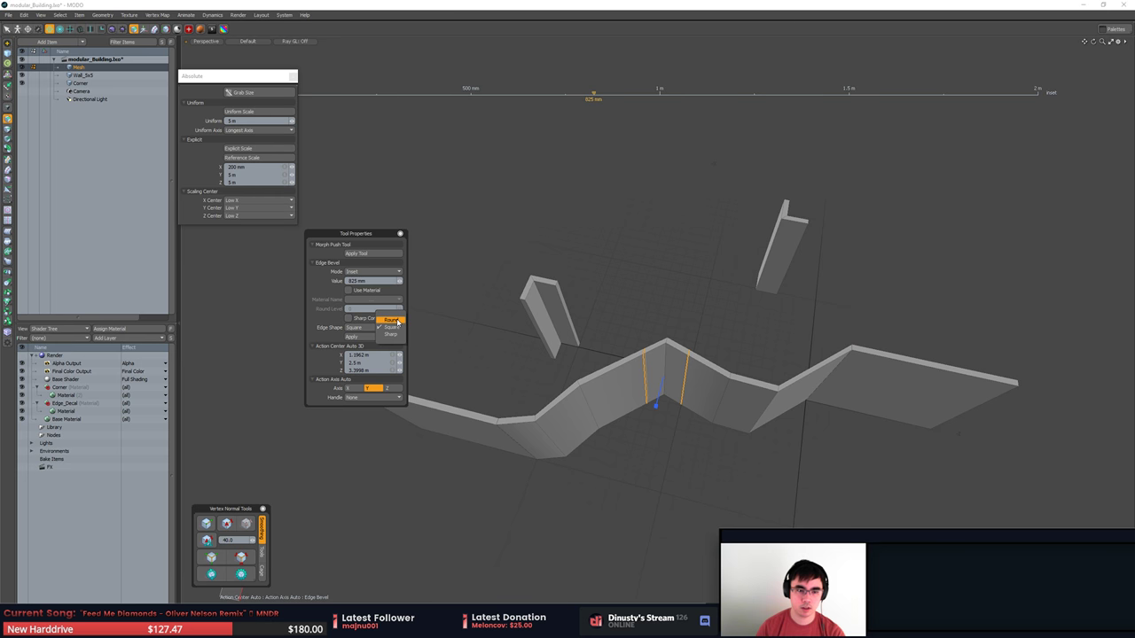
pyautogui.click(391, 320)
pyautogui.press('q')
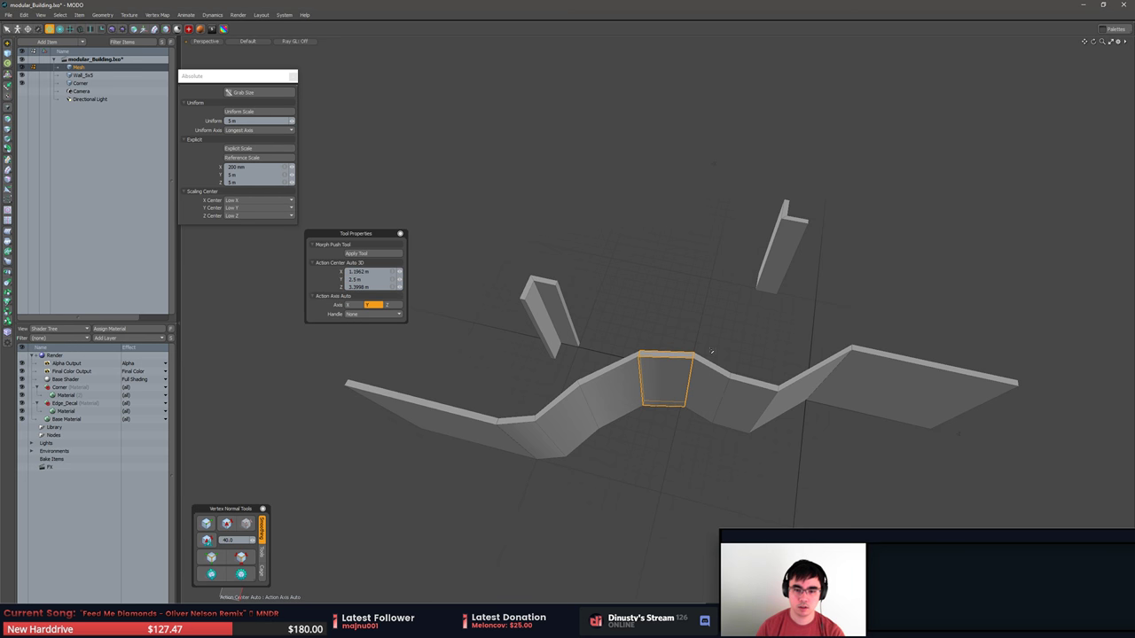
# Bevel the edges of the new face at the inward bend once more to round the curve further.
pyautogui.press('b')
pyautogui.click(646, 366)
pyautogui.press('q')
pyautogui.press('Escape')
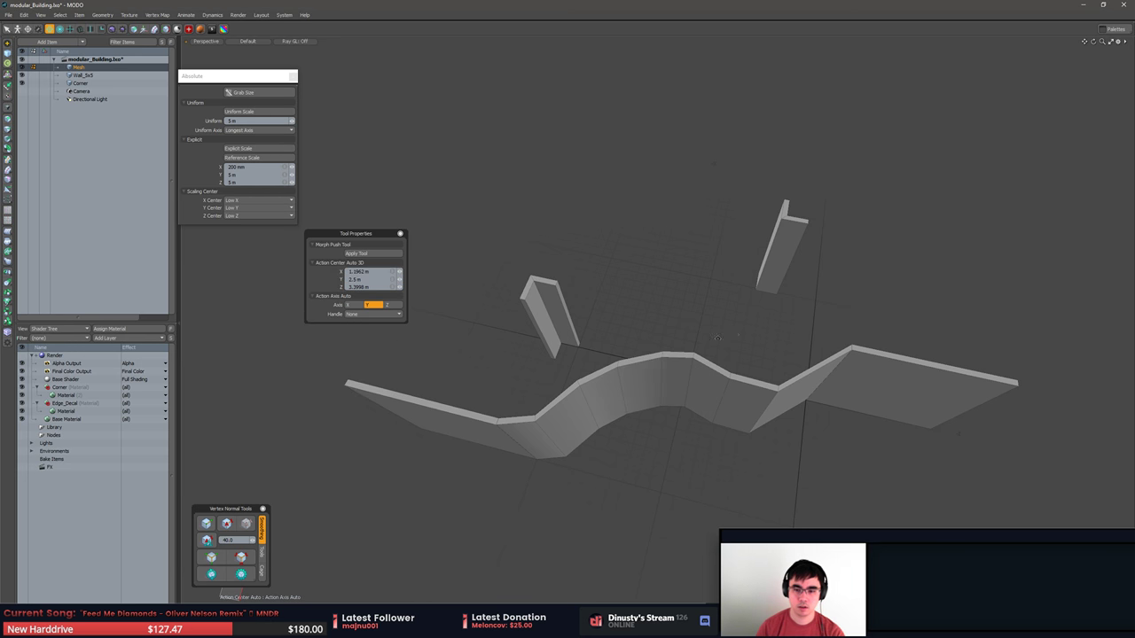
# Select the curved bridging wall and examine its curvature and its joins to both straight panels from several angles.
pyautogui.keyDown('alt'); pyautogui.moveTo(710, 427); pyautogui.dragTo(702, 311); pyautogui.keyUp('alt')
pyautogui.doubleClick(660, 359)
pyautogui.moveTo(660, 358)
pyautogui.keyDown('alt'); pyautogui.mouseDown()
pyautogui.moveTo(709, 345)
pyautogui.moveTo(600, 414)
pyautogui.moveTo(638, 431)
pyautogui.mouseUp(); pyautogui.keyUp('alt')
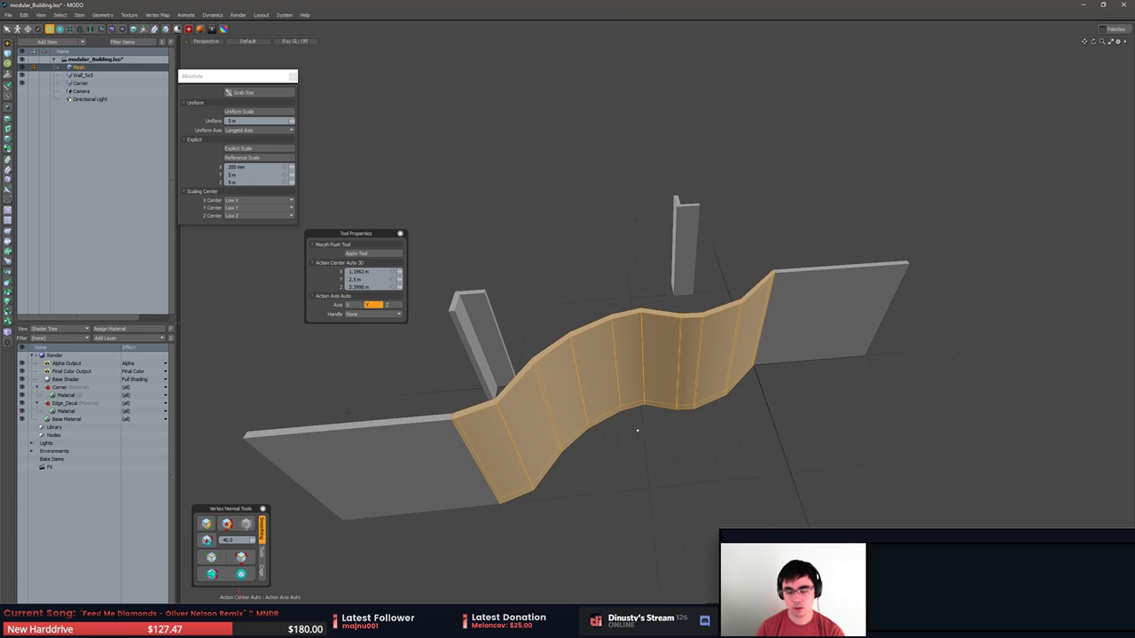
pyautogui.click(637, 470)
pyautogui.moveTo(637, 470)
pyautogui.keyDown('alt'); pyautogui.mouseDown()
pyautogui.moveTo(683, 485)
pyautogui.moveTo(736, 428)
pyautogui.mouseUp(); pyautogui.keyUp('alt')
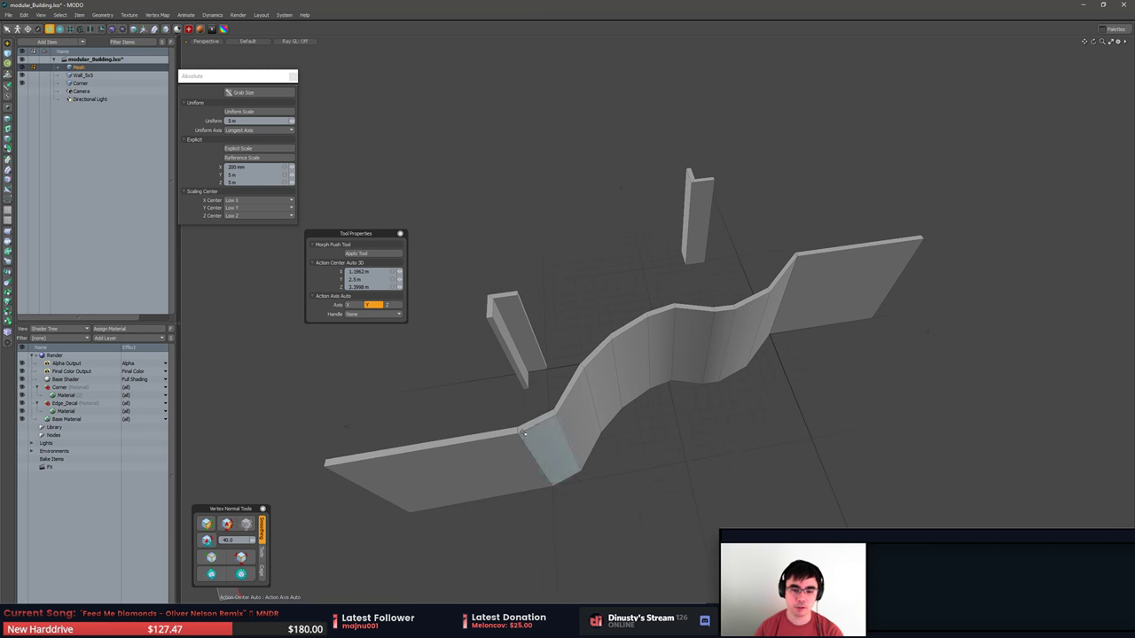
pyautogui.moveTo(524, 433)
pyautogui.keyDown('alt'); pyautogui.mouseDown()
pyautogui.moveTo(619, 420)
pyautogui.moveTo(576, 439)
pyautogui.mouseUp(); pyautogui.keyUp('alt')
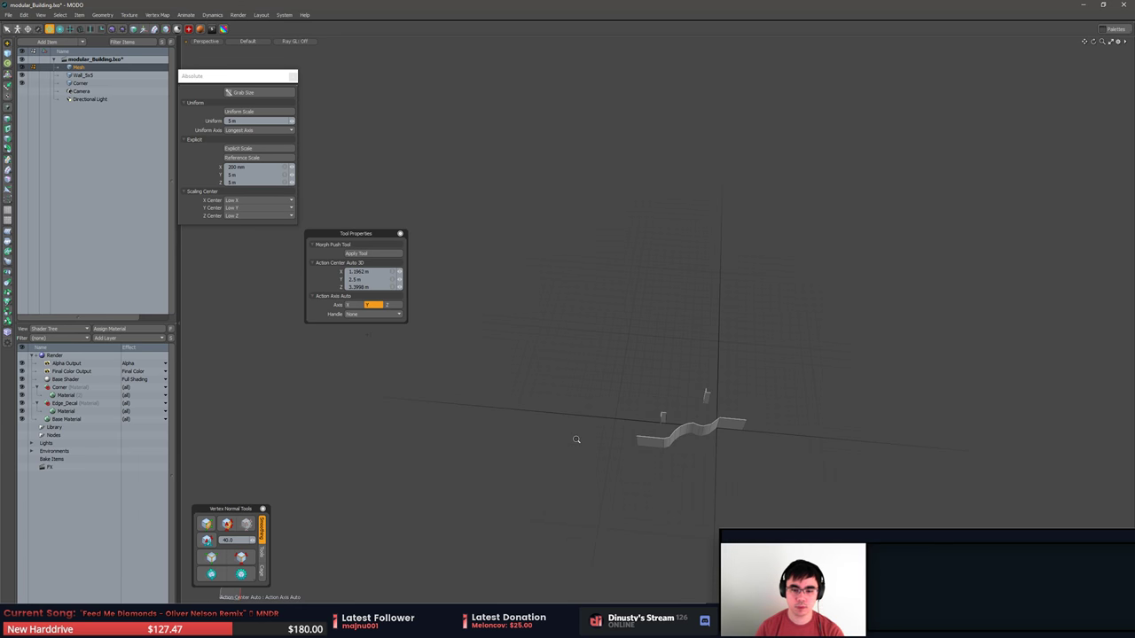
pyautogui.keyDown('ctrl'); pyautogui.keyDown('alt'); pyautogui.moveTo(576, 439); pyautogui.dragTo(605, 433); pyautogui.keyUp('alt'); pyautogui.keyUp('ctrl')
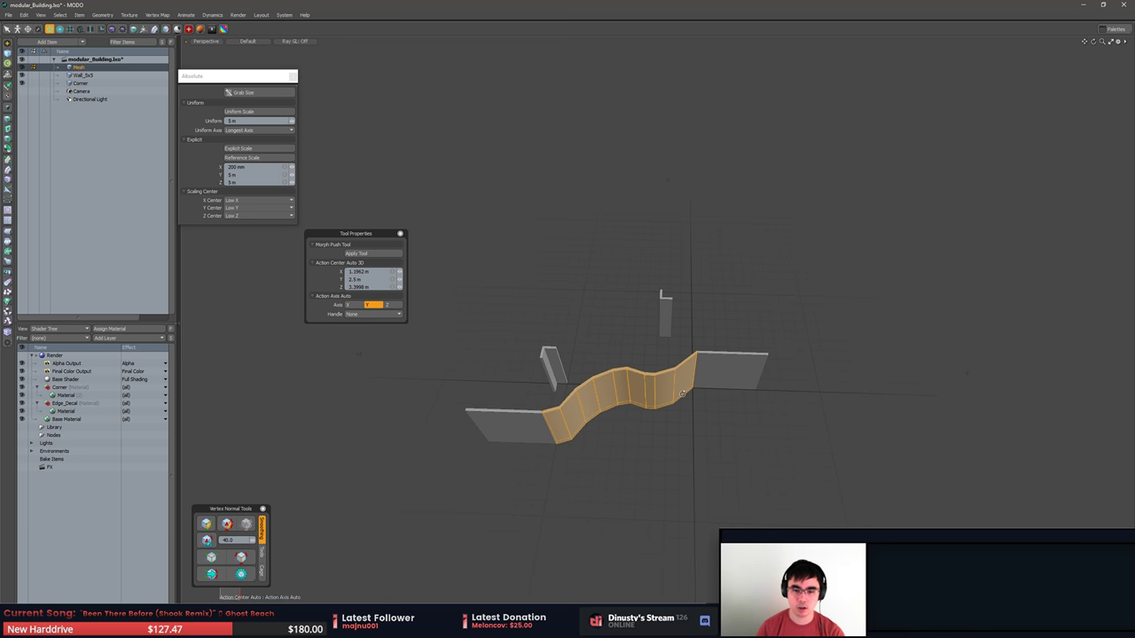
pyautogui.keyDown('alt'); pyautogui.moveTo(682, 394); pyautogui.dragTo(681, 400); pyautogui.keyUp('alt')
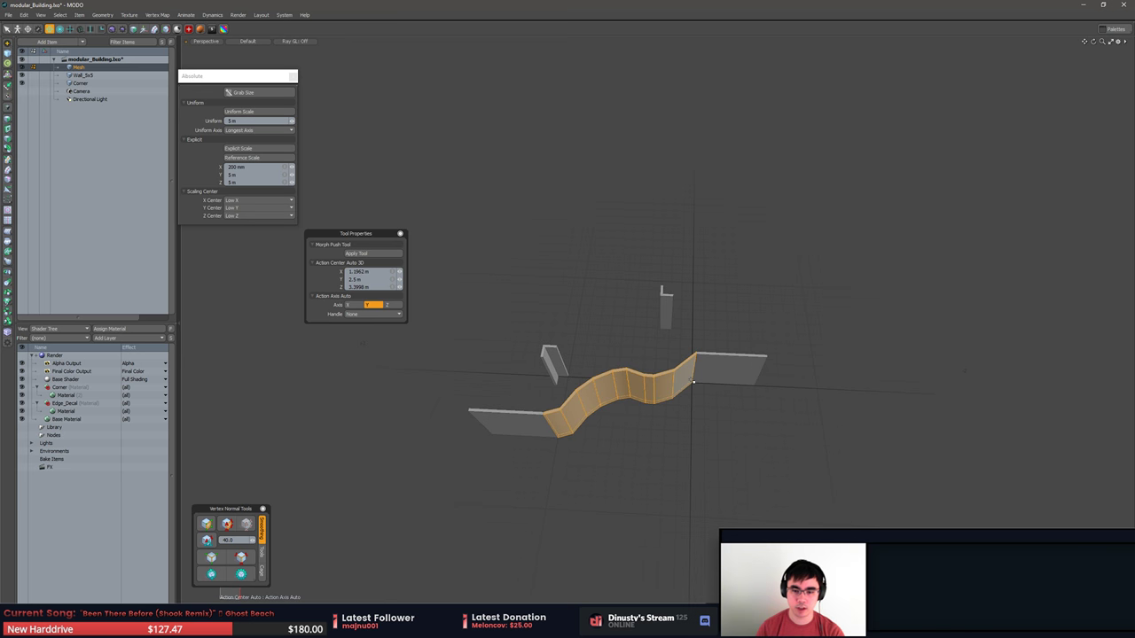
# Display the bounding dimensions of the curved bridging wall and inspect its length and offset from several angles.
pyautogui.click(41, 15)
pyautogui.click(84, 178)
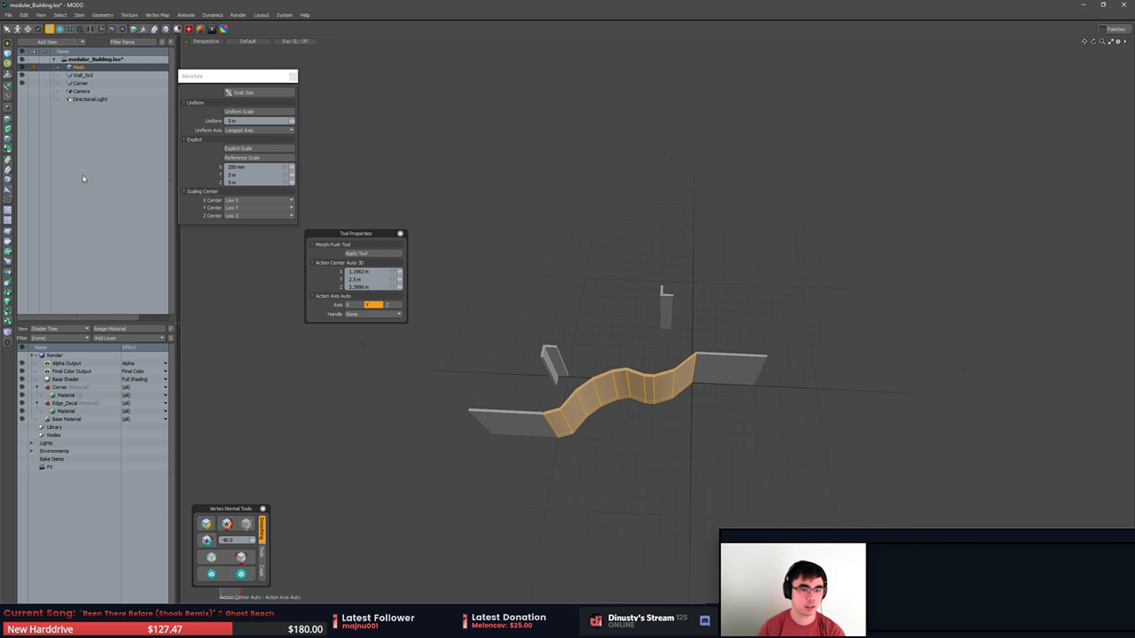
pyautogui.moveTo(665, 374)
pyautogui.keyDown('alt'); pyautogui.mouseDown()
pyautogui.moveTo(662, 439)
pyautogui.moveTo(670, 380)
pyautogui.mouseUp(); pyautogui.keyUp('alt')
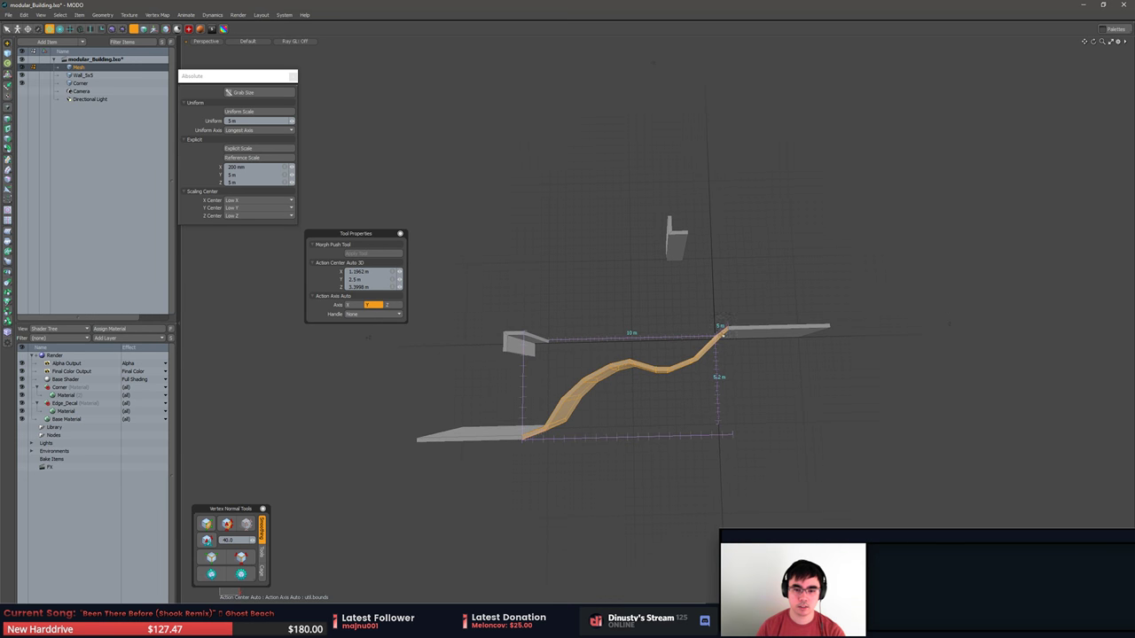
pyautogui.keyDown('alt'); pyautogui.keyDown('shift'); pyautogui.moveTo(581, 352); pyautogui.dragTo(583, 336); pyautogui.keyUp('shift'); pyautogui.keyUp('alt')
pyautogui.moveTo(742, 322)
pyautogui.keyDown('alt'); pyautogui.keyDown('shift'); pyautogui.mouseDown()
pyautogui.moveTo(802, 313)
pyautogui.moveTo(658, 334)
pyautogui.mouseUp(); pyautogui.keyUp('shift'); pyautogui.keyUp('alt')
pyautogui.moveTo(613, 310); pyautogui.dragTo(647, 379, button='middle')
pyautogui.keyDown('alt'); pyautogui.moveTo(647, 379); pyautogui.dragTo(649, 380); pyautogui.keyUp('alt')
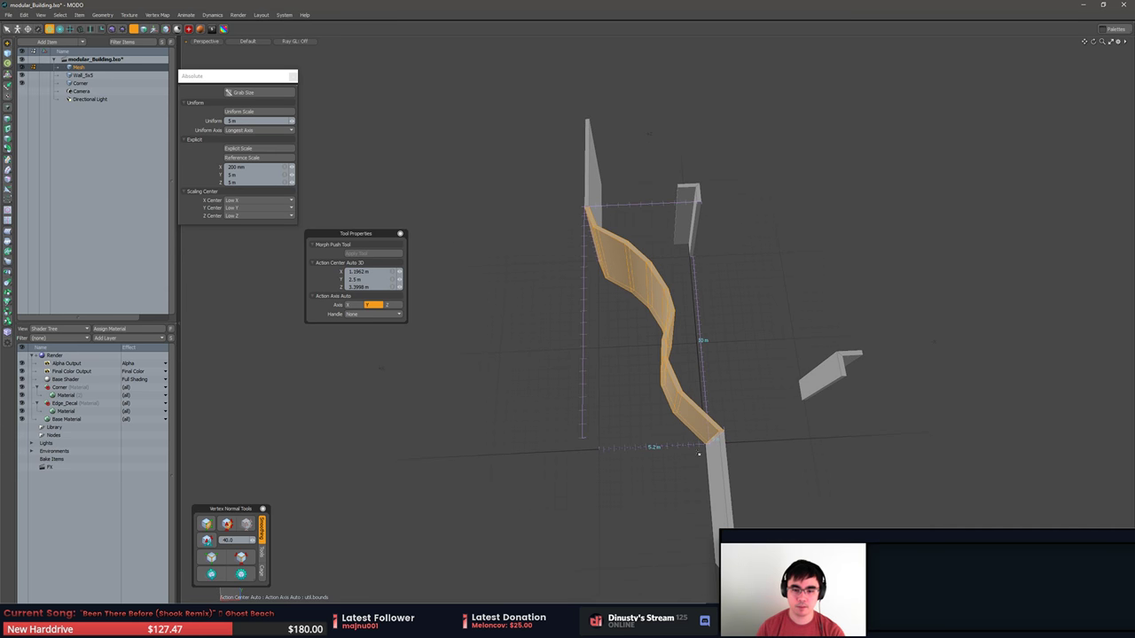
pyautogui.moveTo(685, 451); pyautogui.dragTo(811, 397, button='middle')
pyautogui.keyDown('alt'); pyautogui.moveTo(811, 397); pyautogui.dragTo(654, 383); pyautogui.keyUp('alt')
pyautogui.click(628, 408)
pyautogui.press('5')
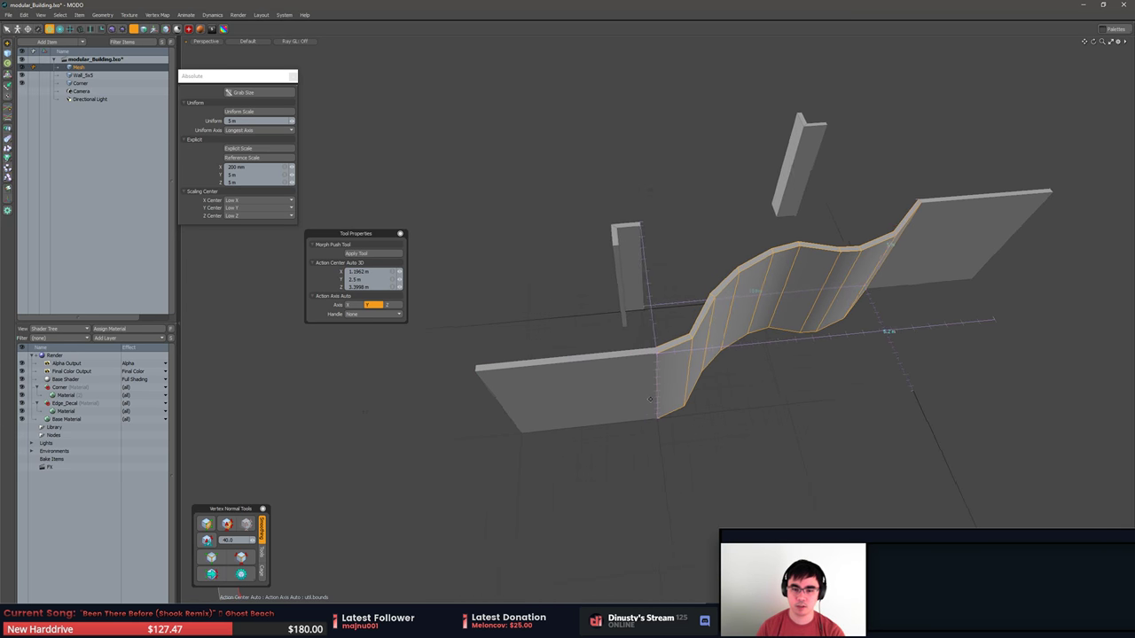
# Try shifting the end wall panel about -2.9 m in X with geometry snapping, and snap it back against the curved wall's end.
pyautogui.click(656, 378)
pyautogui.click(657, 378)
pyautogui.moveTo(656, 379); pyautogui.dragTo(785, 386, button='middle')
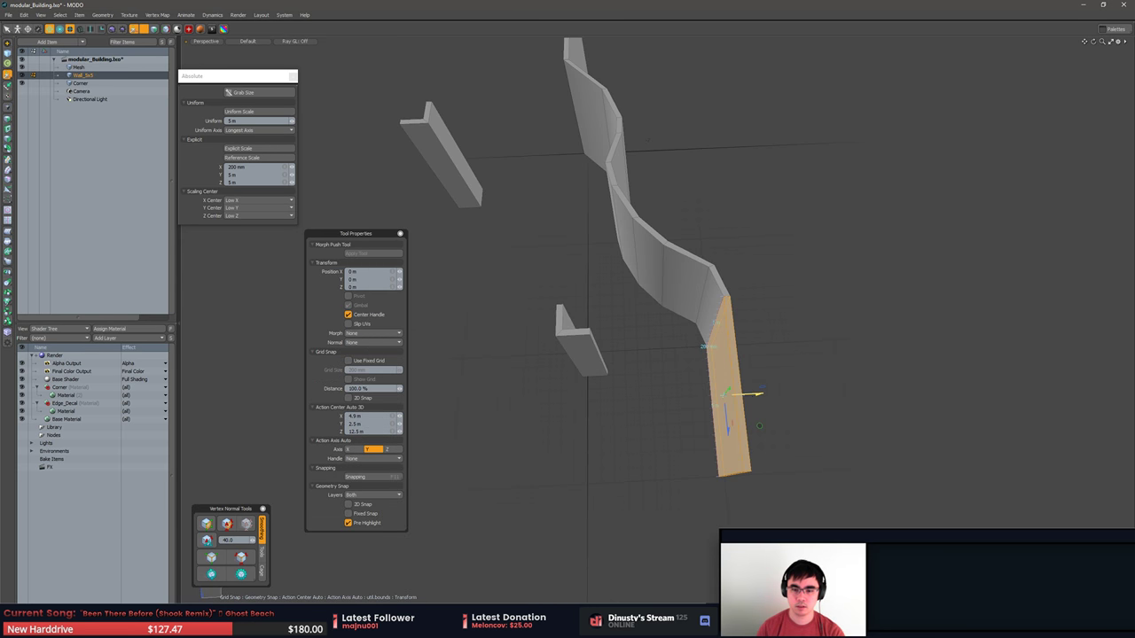
pyautogui.moveTo(750, 392); pyautogui.dragTo(688, 397)
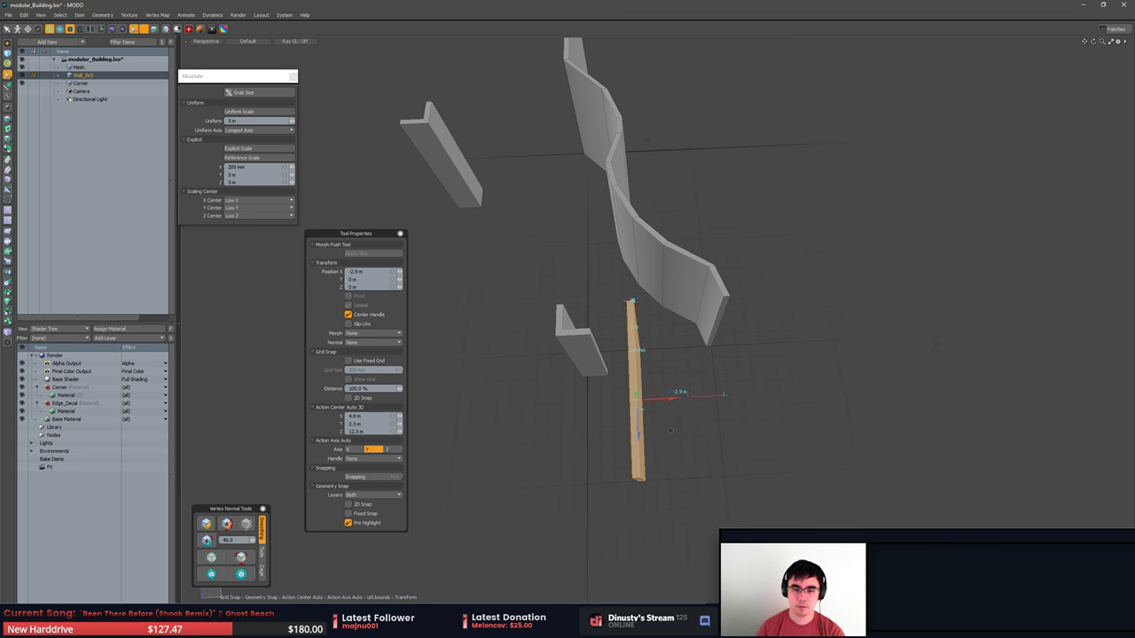
pyautogui.click(633, 302)
pyautogui.moveTo(669, 301); pyautogui.dragTo(551, 261)
pyautogui.moveTo(600, 305); pyautogui.dragTo(719, 370)
pyautogui.press('q')
pyautogui.click(765, 356)
pyautogui.doubleClick(704, 448)
pyautogui.keyDown('alt'); pyautogui.moveTo(703, 448); pyautogui.dragTo(656, 443); pyautogui.keyUp('alt')
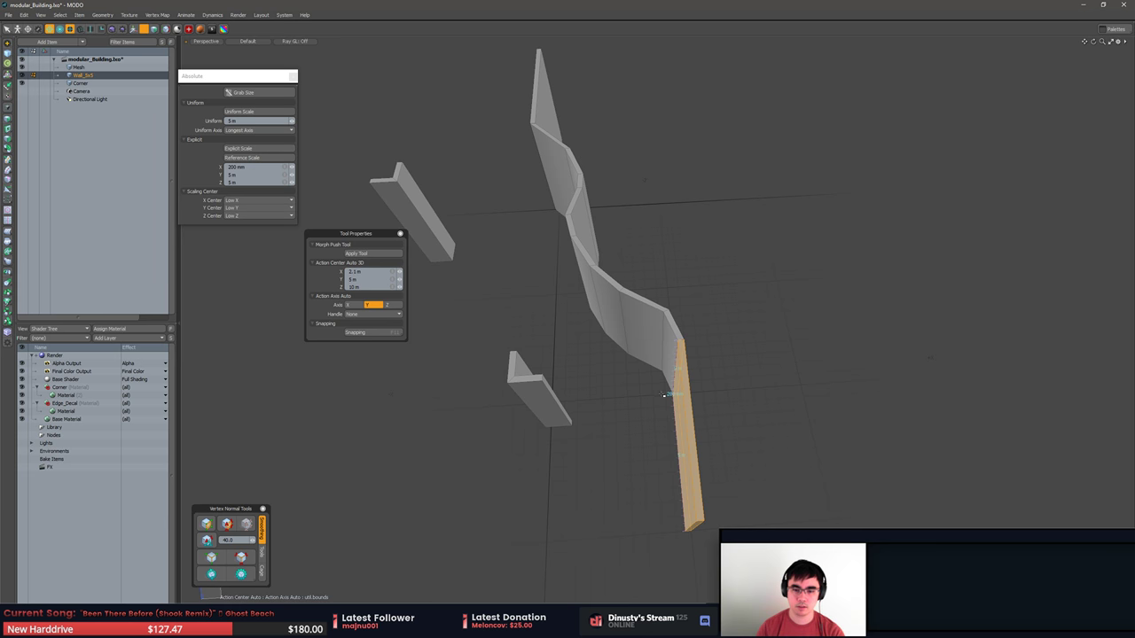
# Loop-slice the curved wall's last section beside the separate wall panel and move the new slice about 440 mm in negative X.
pyautogui.click(634, 327)
pyautogui.moveTo(633, 327)
pyautogui.keyDown('alt'); pyautogui.mouseDown()
pyautogui.moveTo(717, 388)
pyautogui.moveTo(653, 367)
pyautogui.moveTo(742, 434)
pyautogui.moveTo(795, 413)
pyautogui.moveTo(772, 335)
pyautogui.moveTo(862, 347)
pyautogui.mouseUp(); pyautogui.keyUp('alt')
pyautogui.press('2')
pyautogui.click(804, 333)
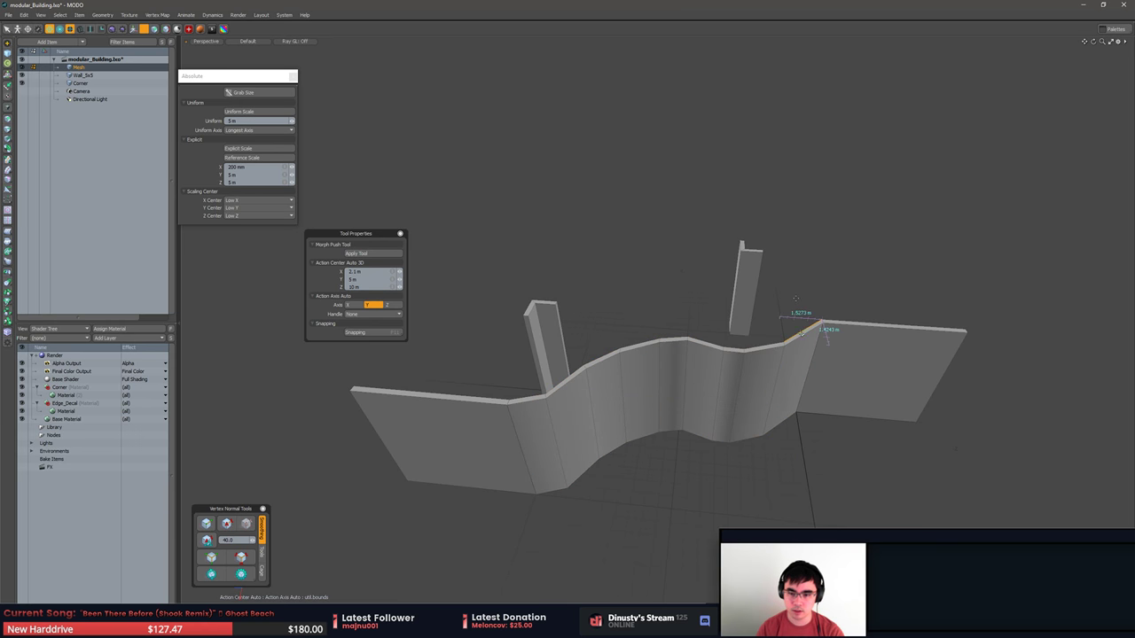
pyautogui.hotkey('alt', 'c')
pyautogui.click(801, 299)
pyautogui.keyDown('alt'); pyautogui.moveTo(800, 299); pyautogui.dragTo(806, 281); pyautogui.keyUp('alt')
pyautogui.press('w')
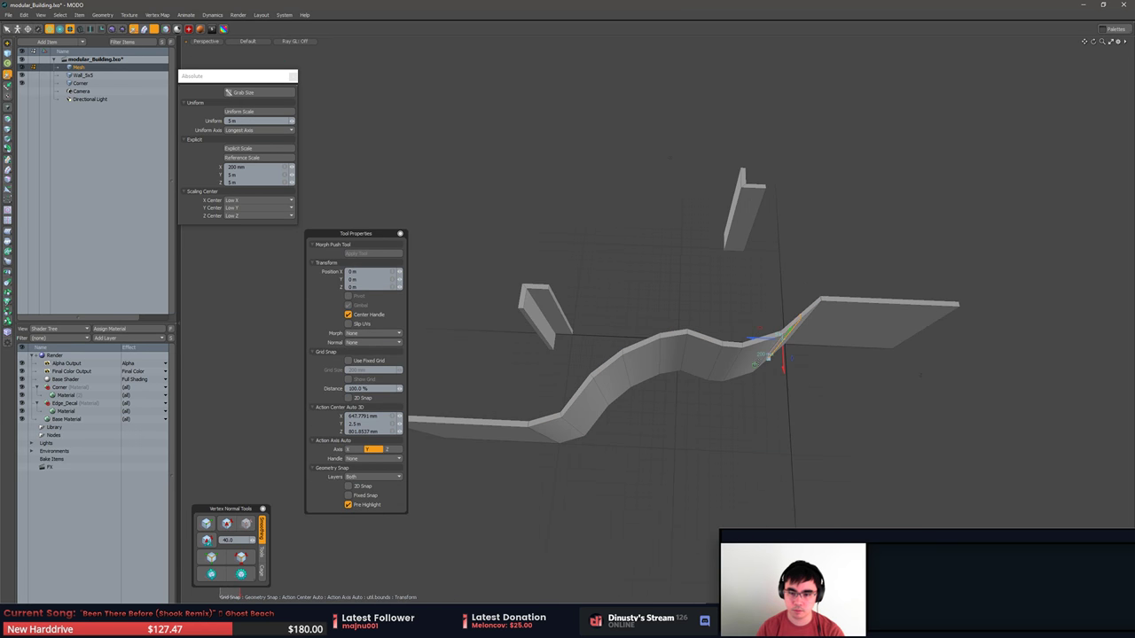
pyautogui.hotkey('shift', 'a')
# Rotate the new slice and its neighbouring slice around Y to even out the wall's thickness through the bend.
pyautogui.keyDown('alt'); pyautogui.moveTo(740, 390); pyautogui.dragTo(734, 419); pyautogui.keyUp('alt')
pyautogui.press('e')
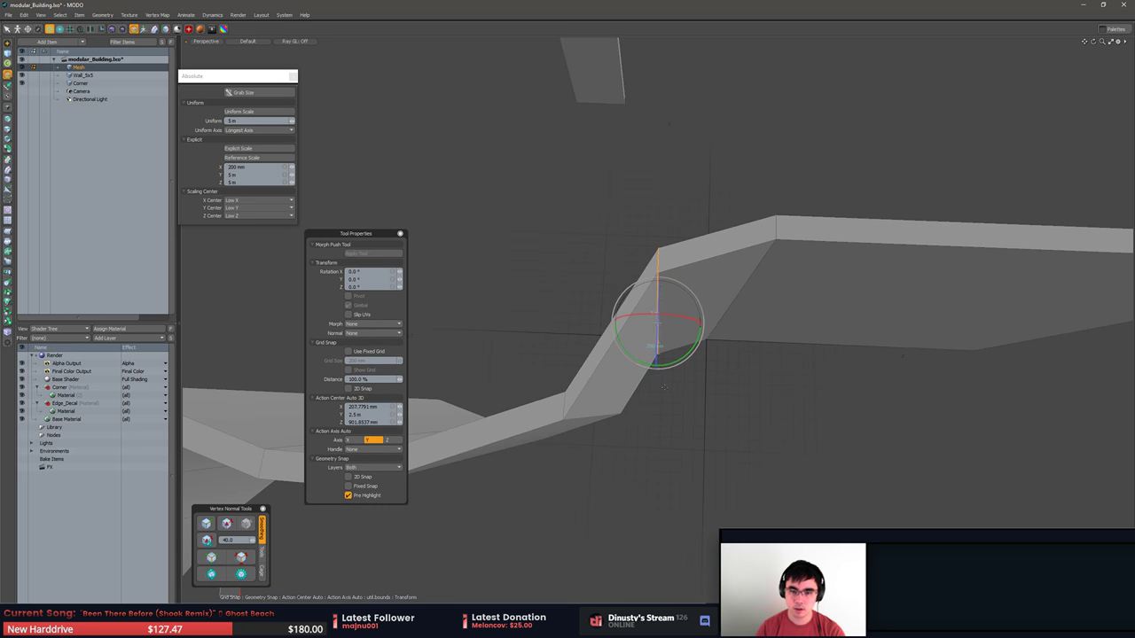
pyautogui.moveTo(660, 369); pyautogui.dragTo(703, 358)
pyautogui.press('q')
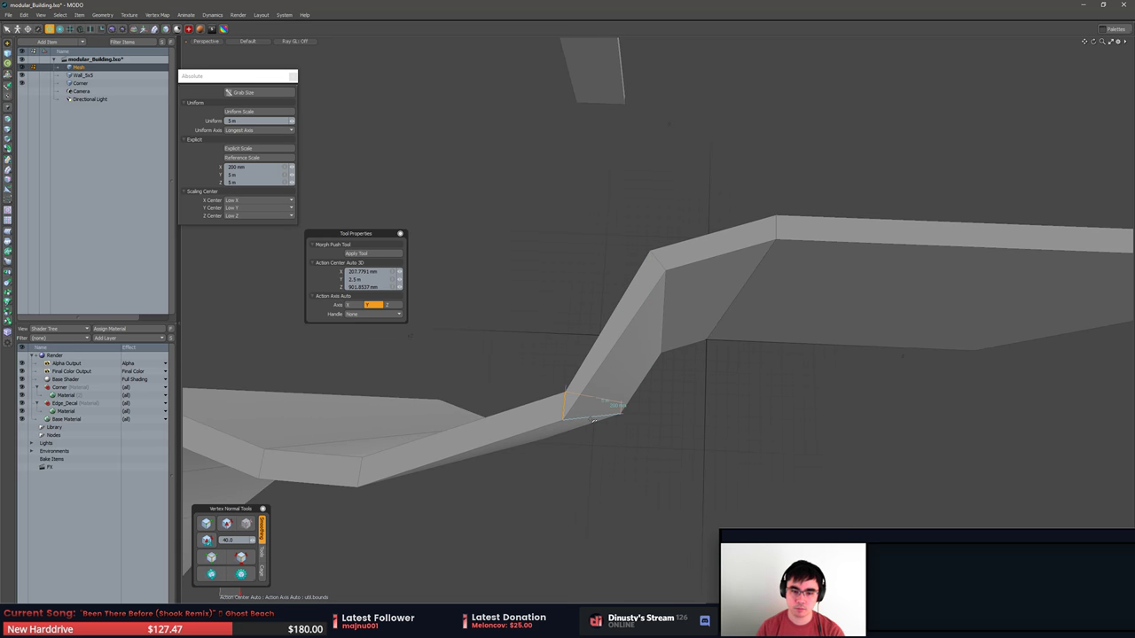
pyautogui.press('e')
pyautogui.moveTo(643, 433); pyautogui.dragTo(630, 447)
pyautogui.press('q')
pyautogui.click(736, 435)
pyautogui.press('a')
pyautogui.keyDown('alt'); pyautogui.moveTo(735, 436); pyautogui.dragTo(488, 385); pyautogui.keyUp('alt')
pyautogui.click(489, 385)
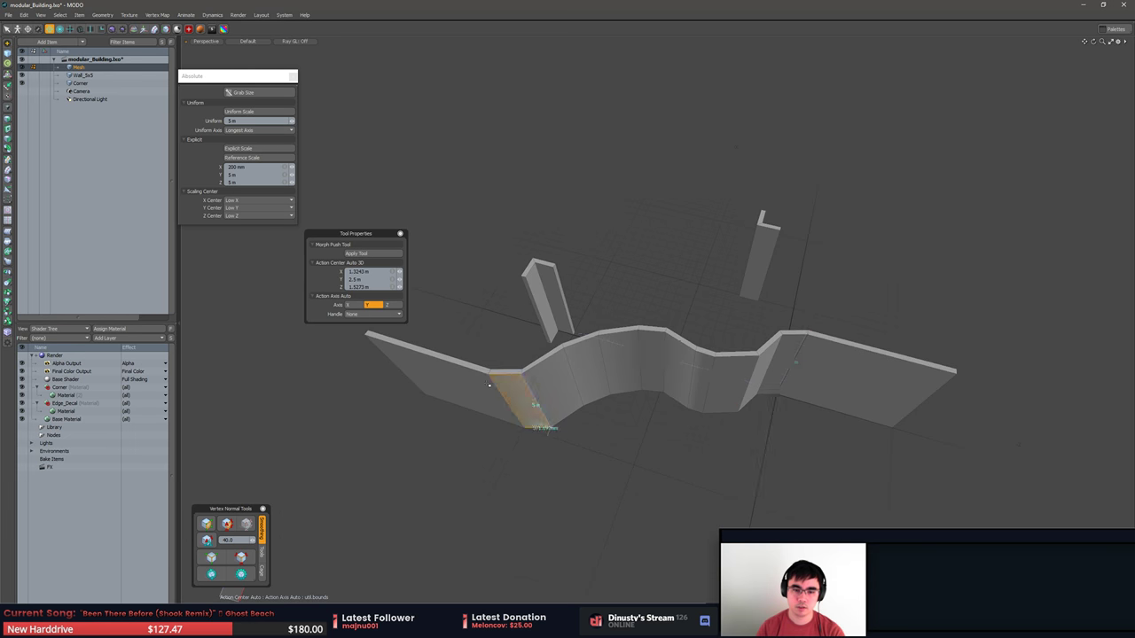
pyautogui.press('5')
pyautogui.click(475, 372)
pyautogui.press('3')
pyautogui.click(832, 391)
pyautogui.click(826, 442)
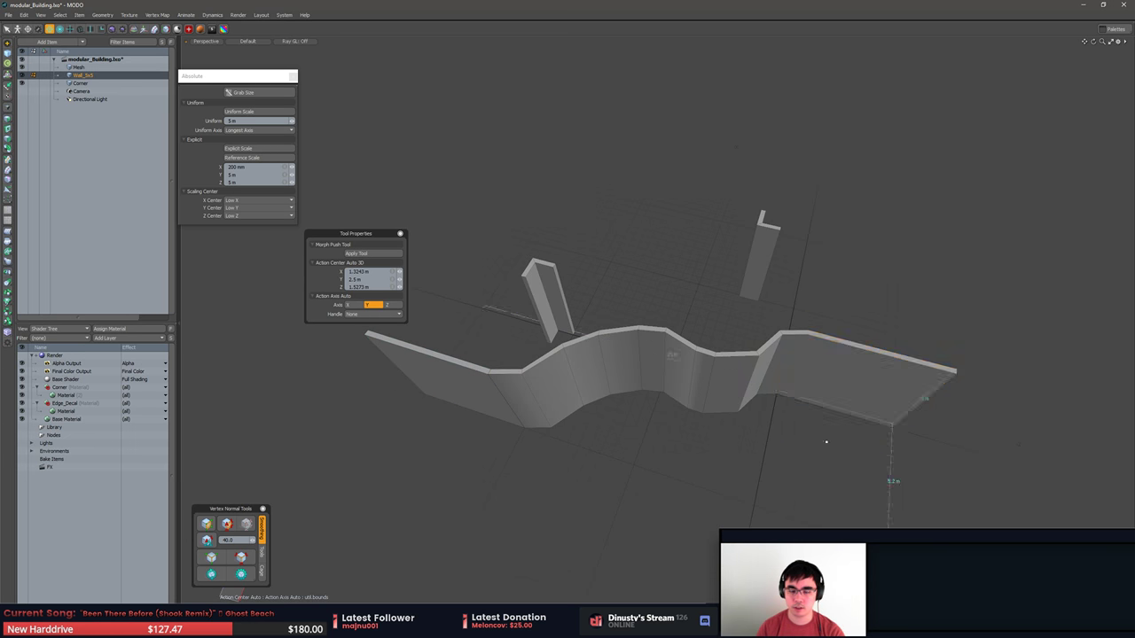
pyautogui.keyDown('alt'); pyautogui.moveTo(827, 442); pyautogui.dragTo(785, 435); pyautogui.keyUp('alt')
# Select the whole curved bridging wall, apply vertex normal smoothing to it, and check the shading.
pyautogui.press('5')
pyautogui.click(735, 347)
pyautogui.press('3')
pyautogui.press('5')
pyautogui.press('3')
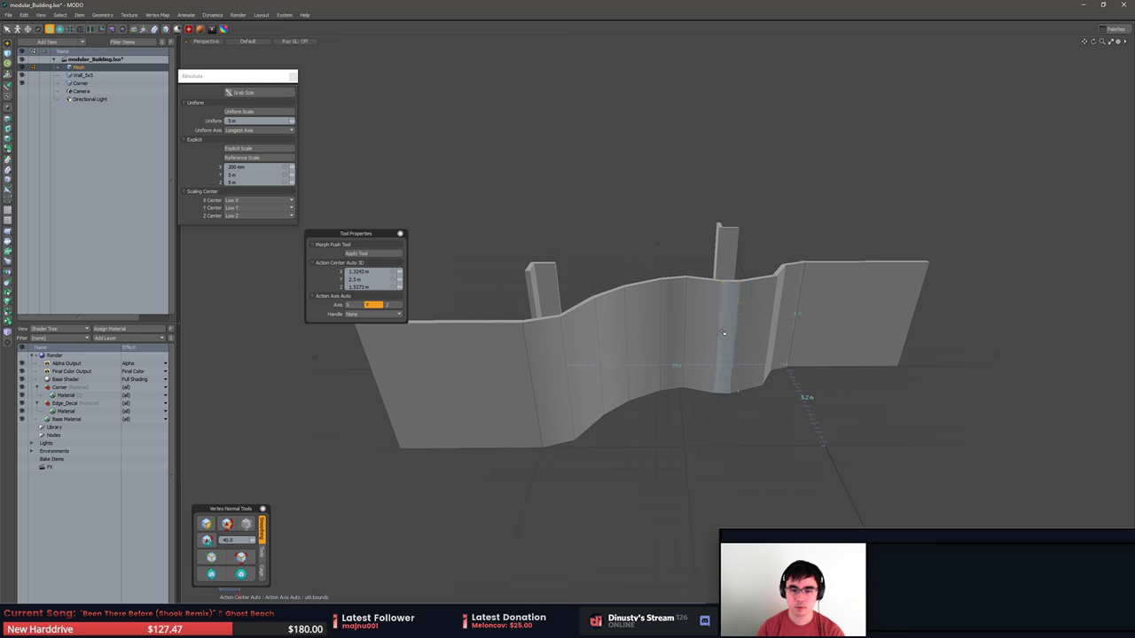
pyautogui.doubleClick(724, 334)
pyautogui.click(212, 576)
pyautogui.click(554, 508)
pyautogui.keyDown('alt'); pyautogui.moveTo(678, 492); pyautogui.dragTo(629, 482); pyautogui.keyUp('alt')
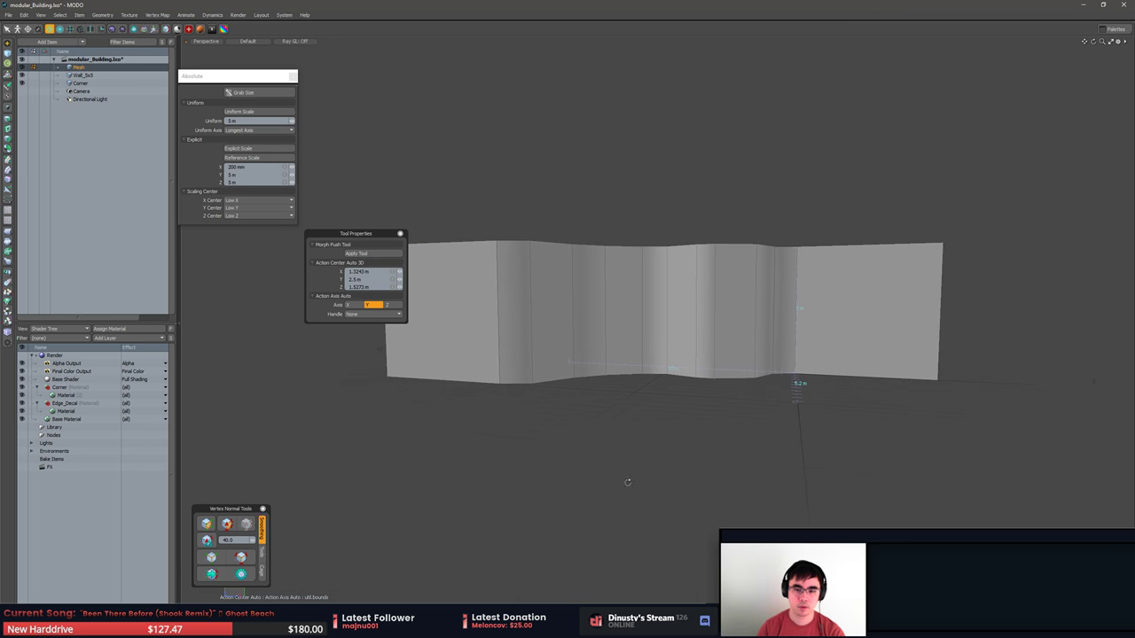
pyautogui.moveTo(768, 462)
pyautogui.keyDown('alt'); pyautogui.mouseDown()
pyautogui.moveTo(685, 449)
pyautogui.moveTo(615, 458)
pyautogui.moveTo(756, 528)
pyautogui.mouseUp(); pyautogui.keyUp('alt')
# Select the curved wall's faces and recalculate their vertex normals with a 40.0 smoothing angle.
pyautogui.click(362, 397)
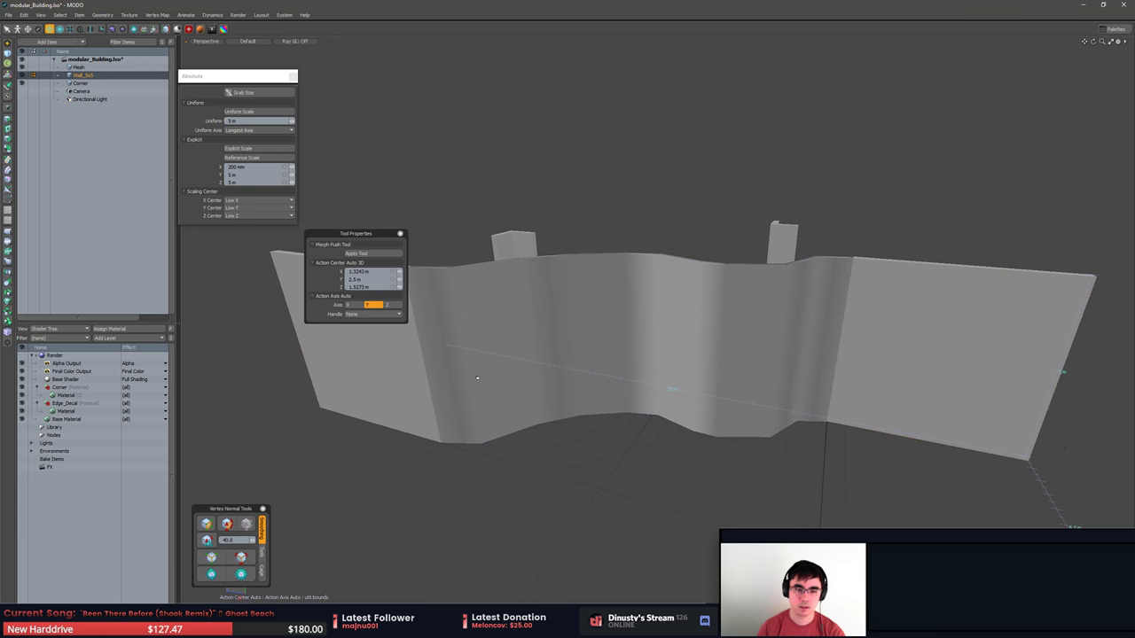
pyautogui.click(474, 387)
pyautogui.click(207, 541)
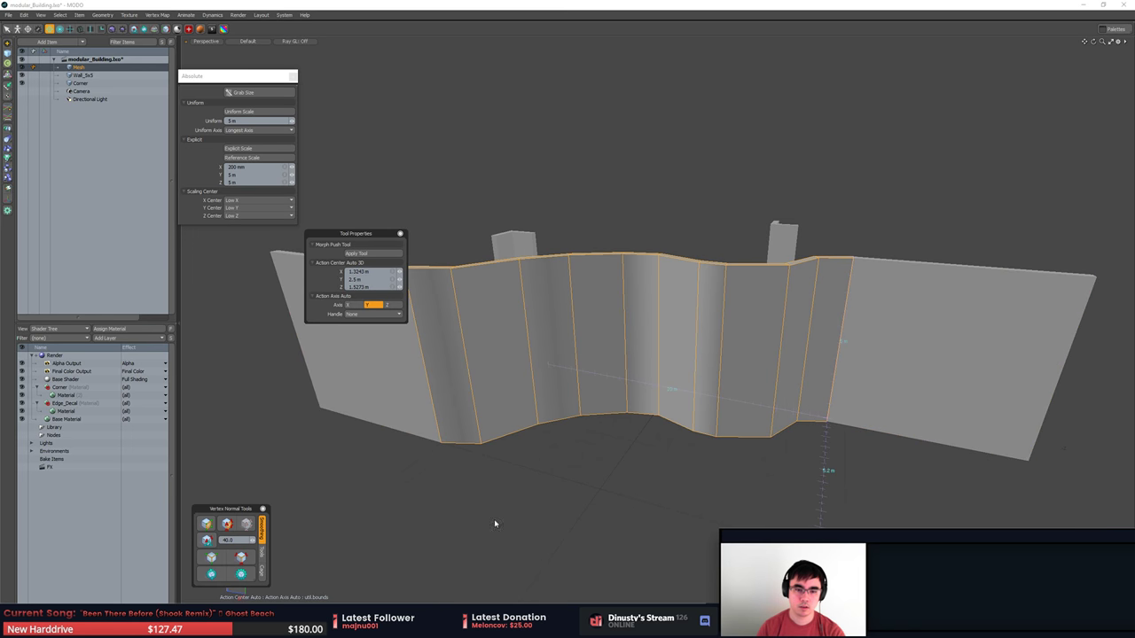
pyautogui.click(494, 519)
# Select the vertical edges across the curved wall and adjust their vertex normals to smooth the shading between segments.
pyautogui.click(600, 372)
pyautogui.press('2')
pyautogui.moveTo(780, 363)
pyautogui.mouseDown()
pyautogui.moveTo(806, 362)
pyautogui.moveTo(466, 356)
pyautogui.mouseUp()
pyautogui.keyDown('alt'); pyautogui.moveTo(663, 484); pyautogui.dragTo(667, 494); pyautogui.keyUp('alt')
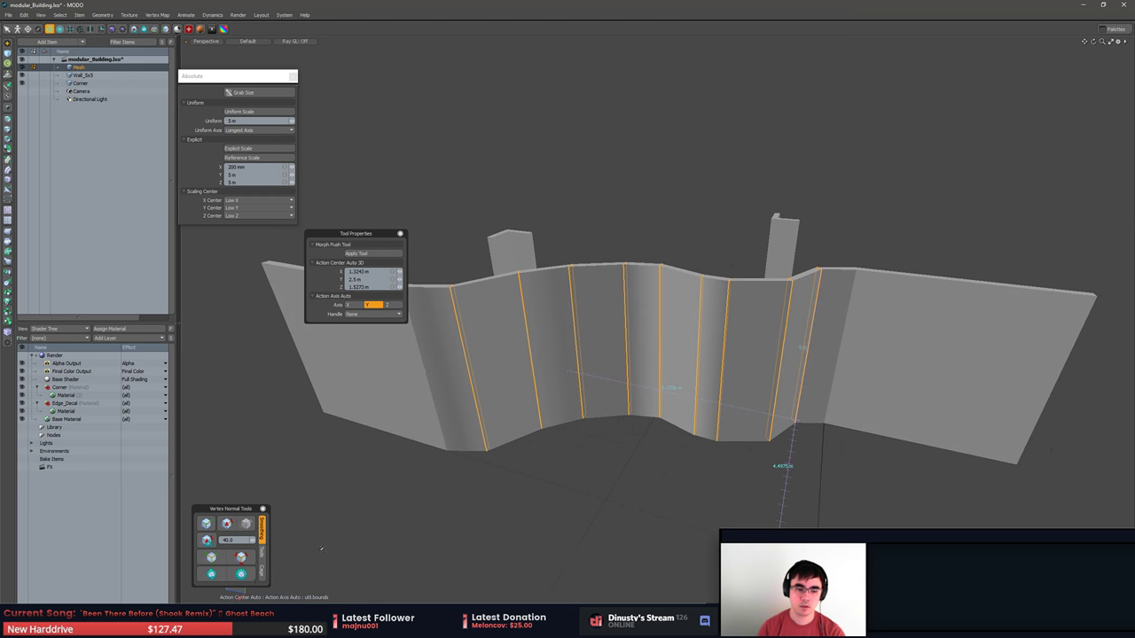
pyautogui.click(241, 575)
pyautogui.keyDown('alt'); pyautogui.moveTo(452, 492); pyautogui.dragTo(411, 473); pyautogui.keyUp('alt')
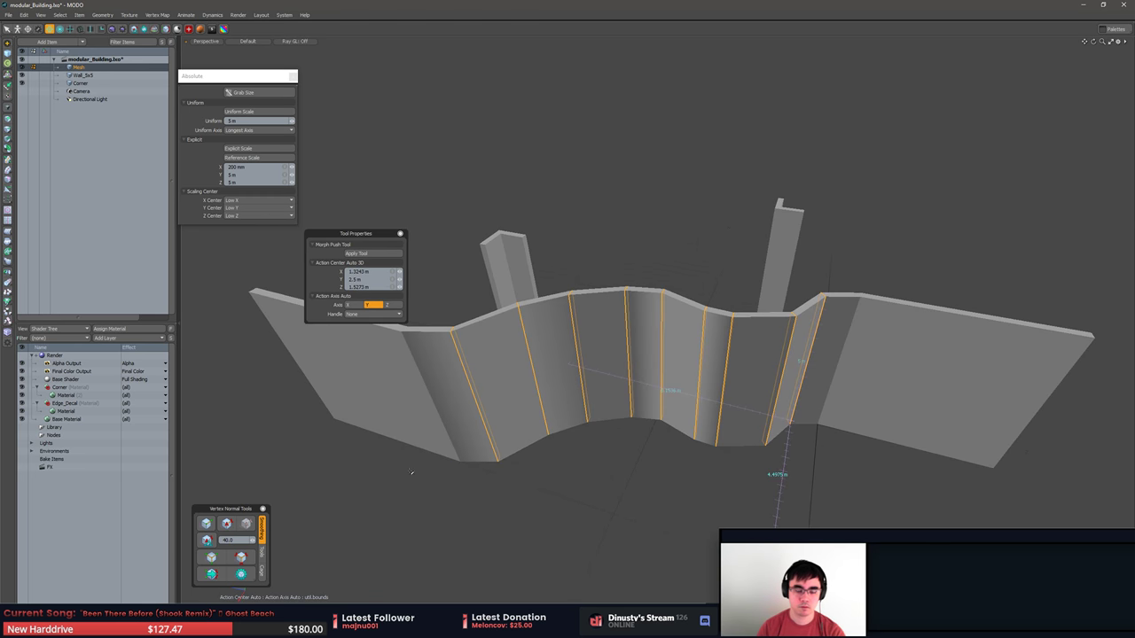
pyautogui.click(211, 558)
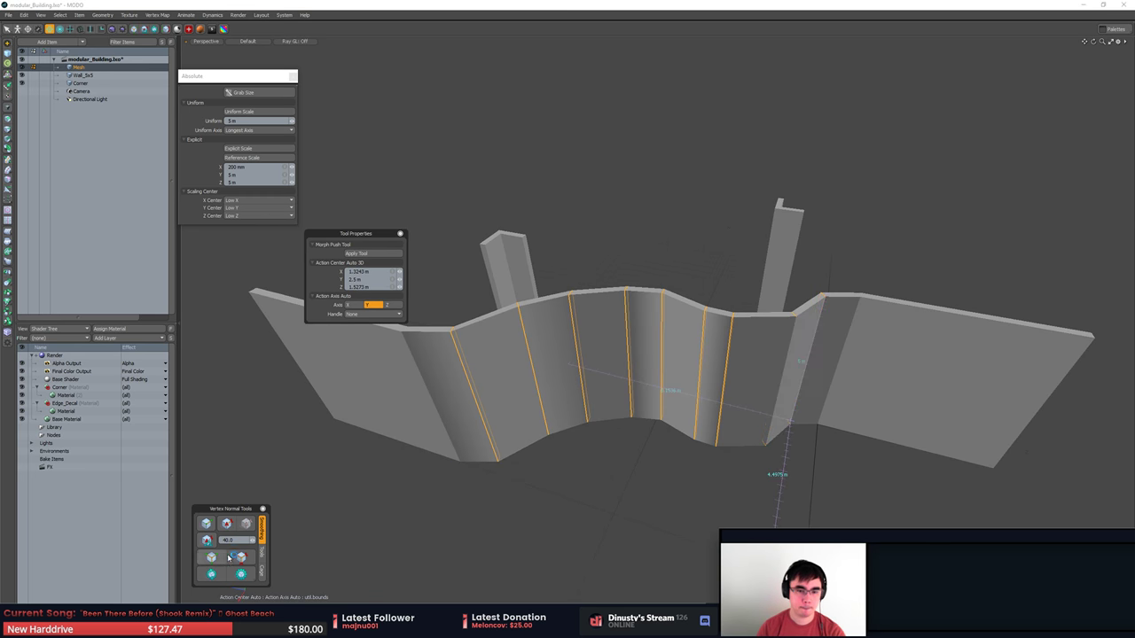
pyautogui.click(211, 558)
pyautogui.keyDown('alt'); pyautogui.moveTo(616, 517); pyautogui.dragTo(568, 532); pyautogui.keyUp('alt')
pyautogui.keyDown('shift'); pyautogui.click(733, 377); pyautogui.keyUp('shift')
pyautogui.keyDown('shift'); pyautogui.click(777, 363); pyautogui.keyUp('shift')
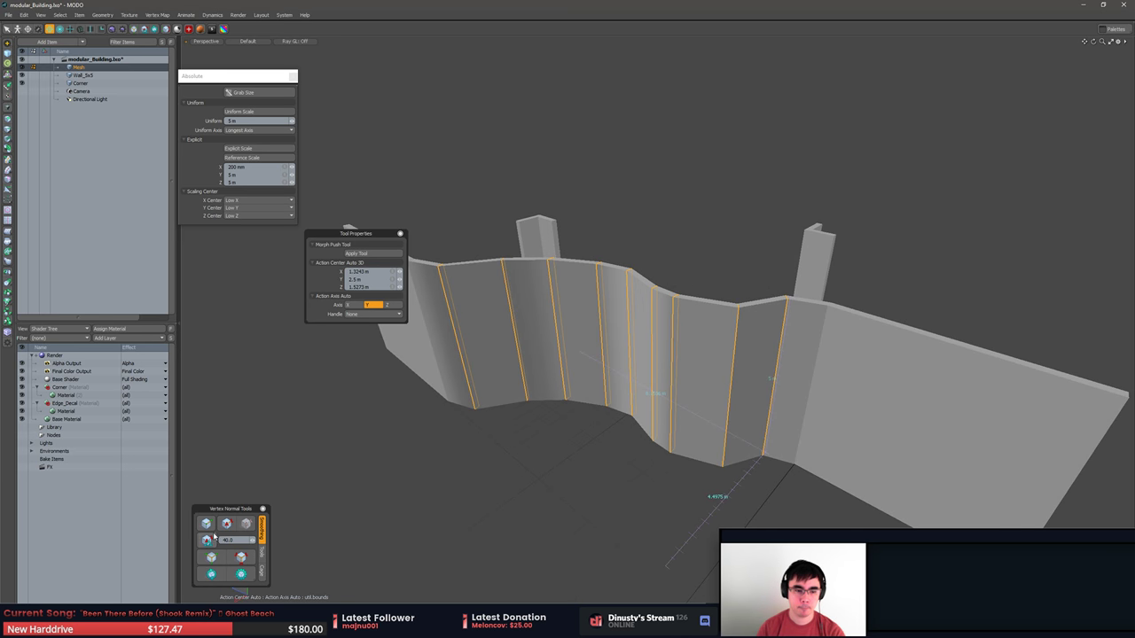
# Select all faces of the curved bridging wall and reapply vertex normal smoothing with a 58.1 angle.
pyautogui.press('3')
pyautogui.click(768, 355)
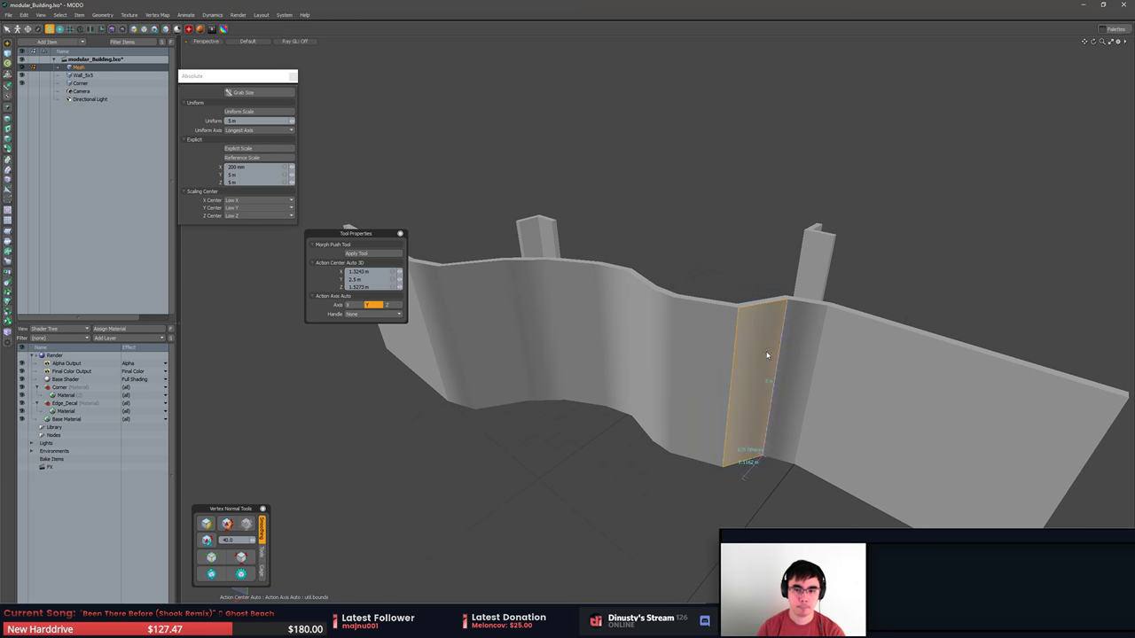
pyautogui.doubleClick(768, 354)
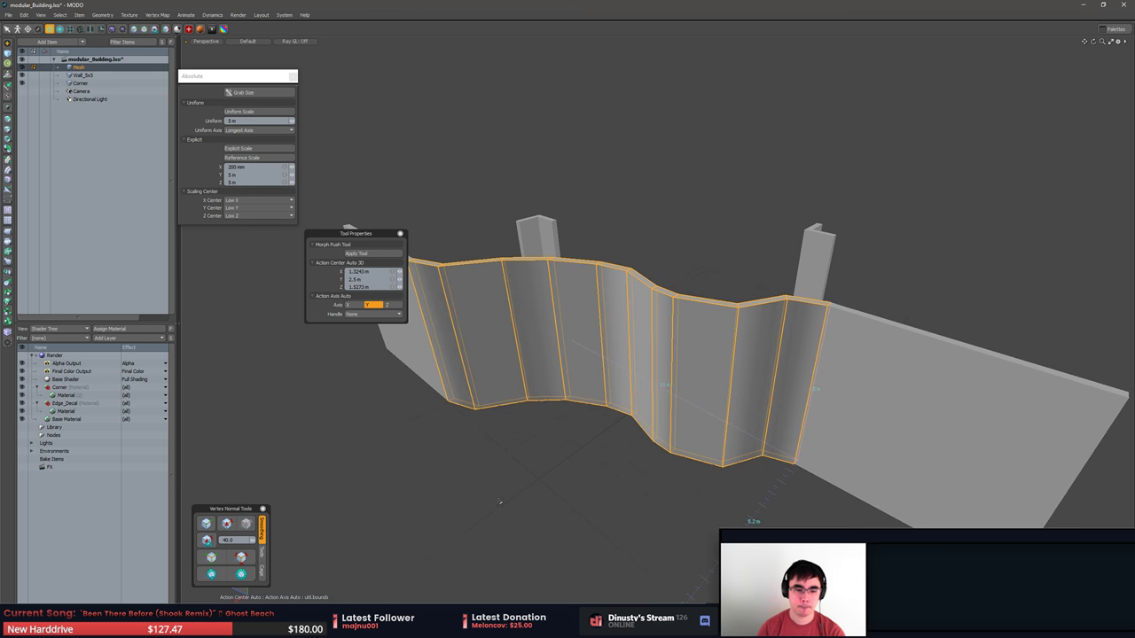
pyautogui.click(255, 542)
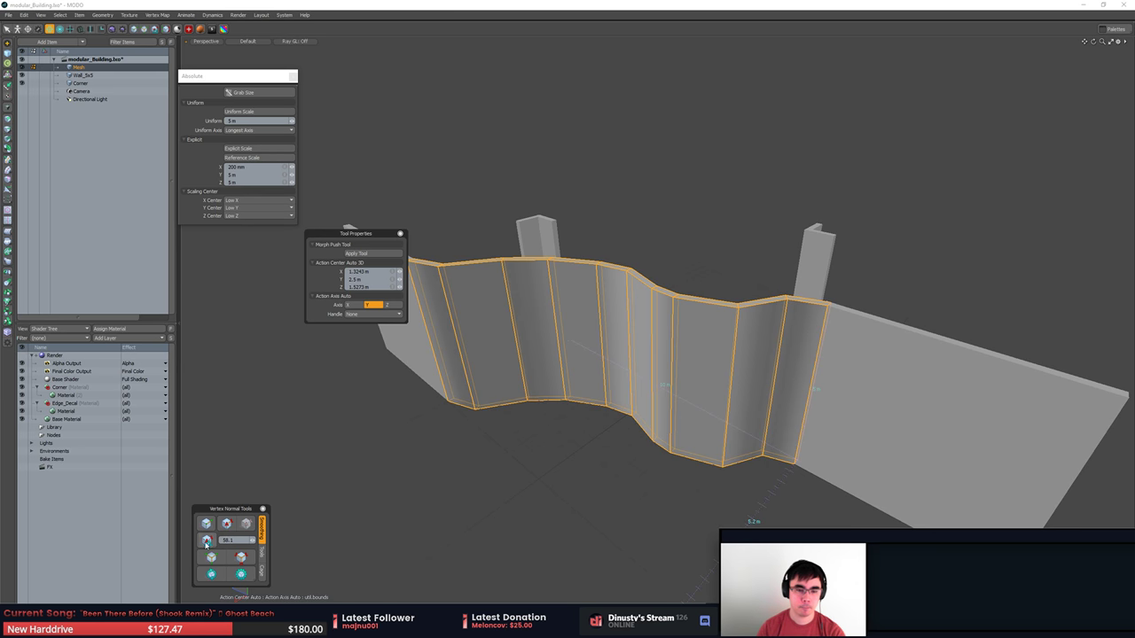
pyautogui.click(462, 516)
# Delete the curved bridging wall's mesh item.
pyautogui.keyDown('alt'); pyautogui.moveTo(462, 516); pyautogui.dragTo(618, 426); pyautogui.keyUp('alt')
pyautogui.click(691, 457)
pyautogui.click(688, 432)
pyautogui.press('Delete')
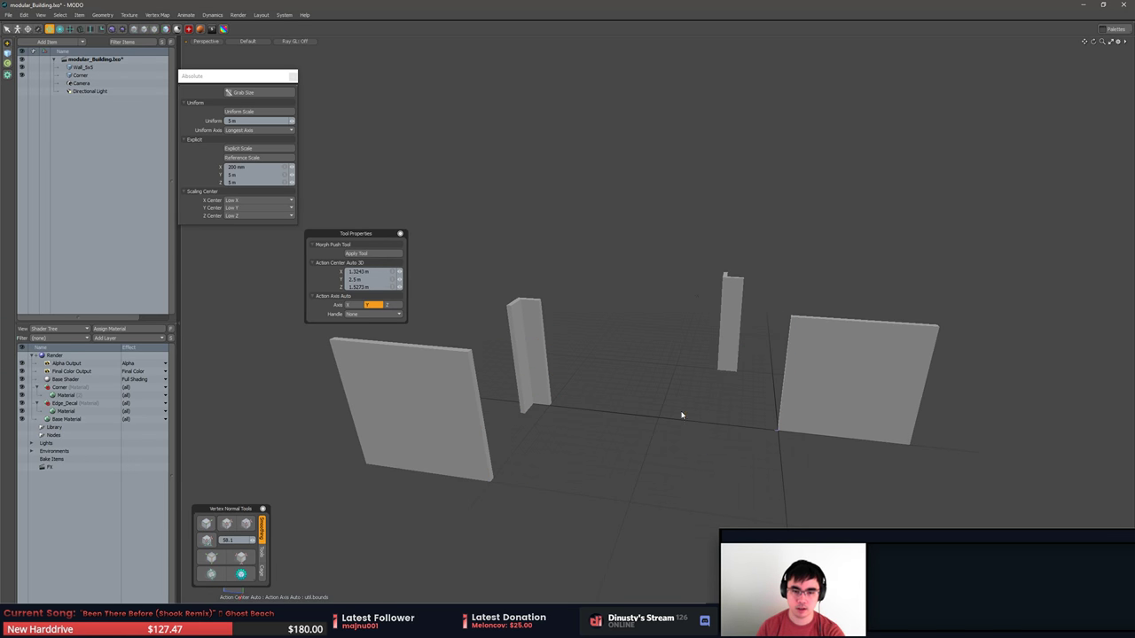
# Delete the nearer of the two duplicated panels inside the Wall_5x5 mesh.
pyautogui.keyDown('alt'); pyautogui.keyDown('shift'); pyautogui.moveTo(706, 439); pyautogui.dragTo(695, 467); pyautogui.keyUp('shift'); pyautogui.keyUp('alt')
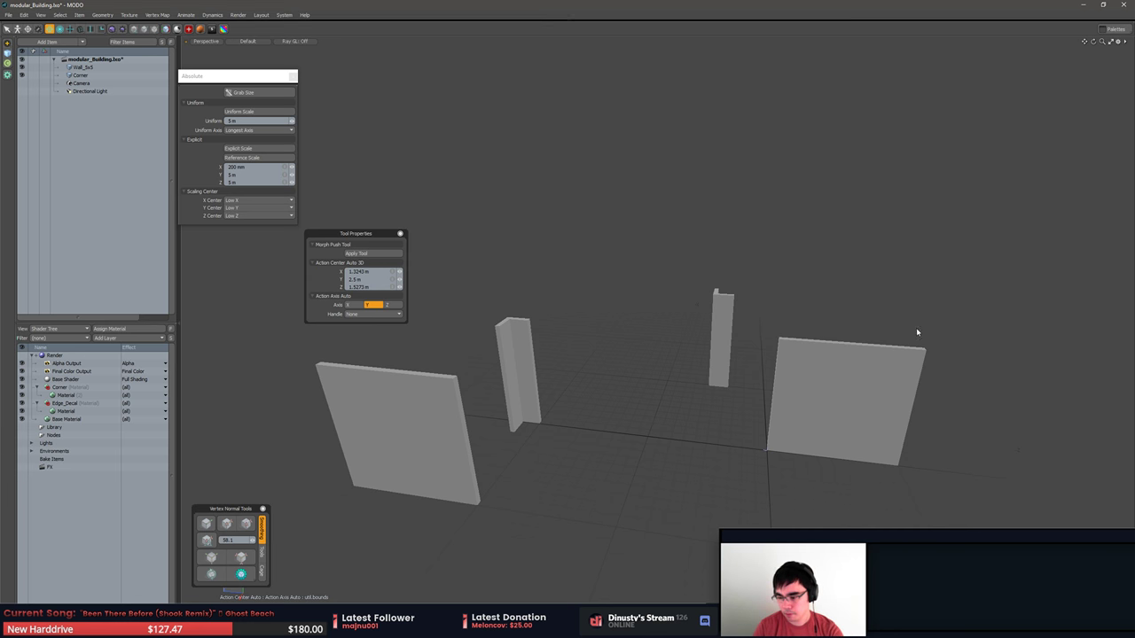
pyautogui.keyDown('alt'); pyautogui.moveTo(855, 311); pyautogui.dragTo(889, 337); pyautogui.keyUp('alt')
pyautogui.click(806, 379)
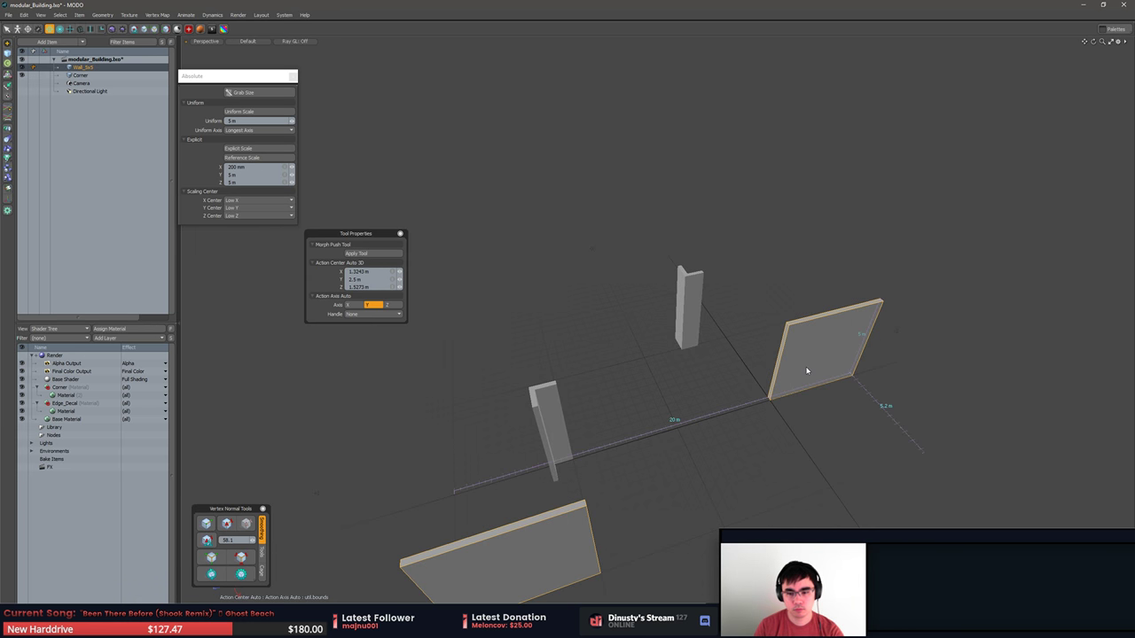
pyautogui.press('Escape')
pyautogui.moveTo(913, 411)
pyautogui.keyDown('alt'); pyautogui.mouseDown()
pyautogui.moveTo(880, 405)
pyautogui.moveTo(904, 412)
pyautogui.mouseUp(); pyautogui.keyUp('alt')
pyautogui.click(769, 367)
pyautogui.press('3')
pyautogui.doubleClick(542, 487)
pyautogui.press('Delete')
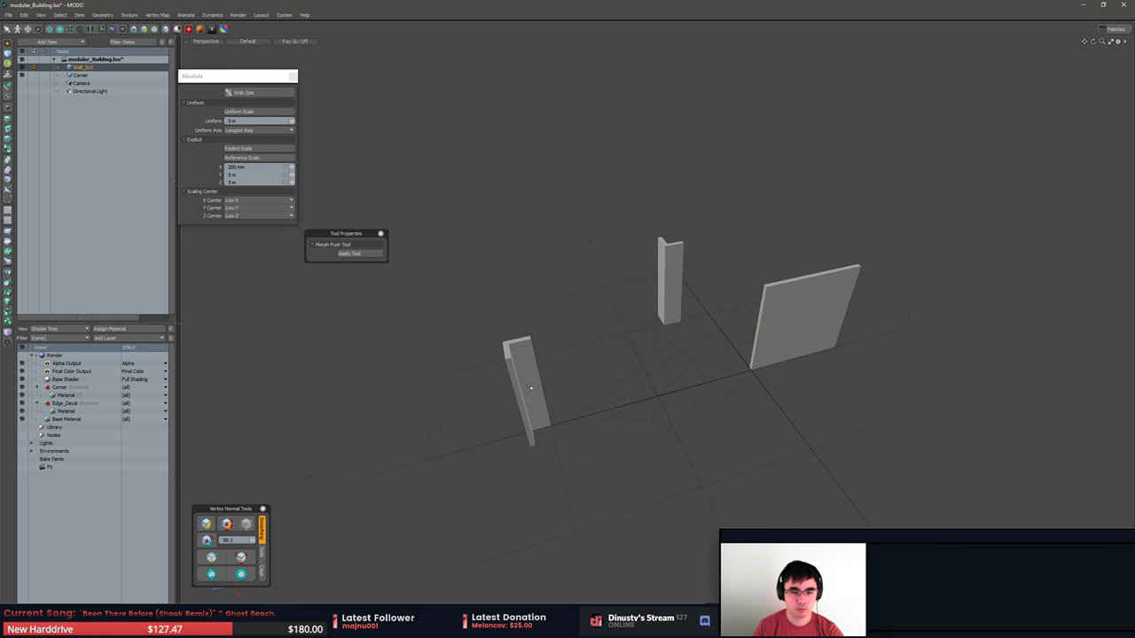
# Select the faces of the nearer corner piece and of the remaining wall panel, and clear the selection.
pyautogui.press('5')
pyautogui.click(525, 364)
pyautogui.press('3')
pyautogui.doubleClick(530, 360)
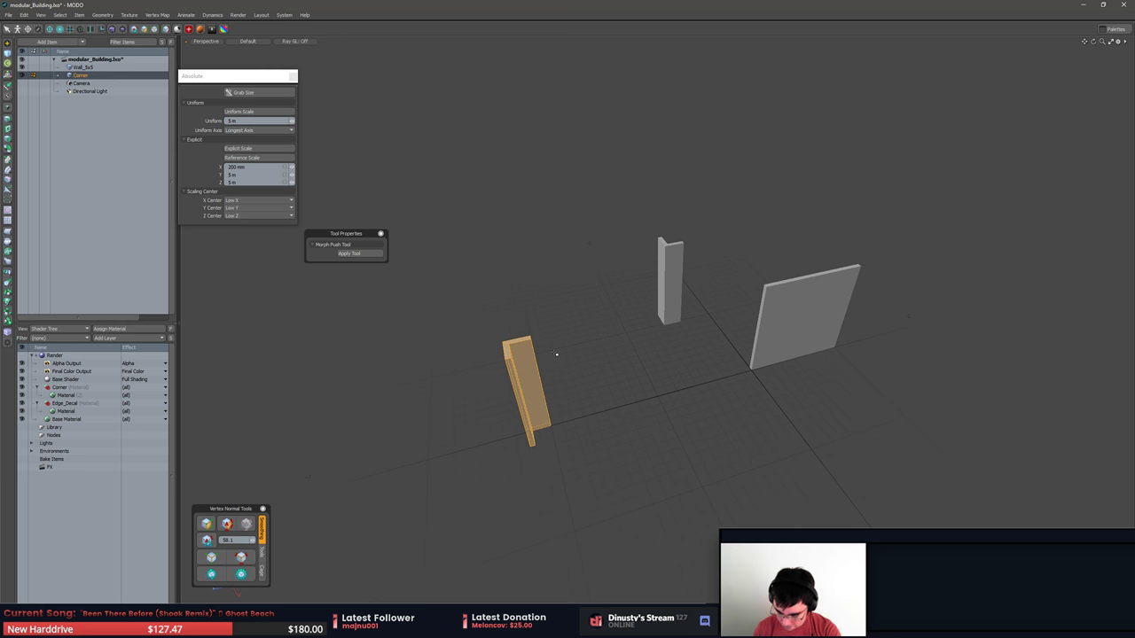
pyautogui.keyDown('alt'); pyautogui.moveTo(556, 355); pyautogui.dragTo(661, 317); pyautogui.keyUp('alt')
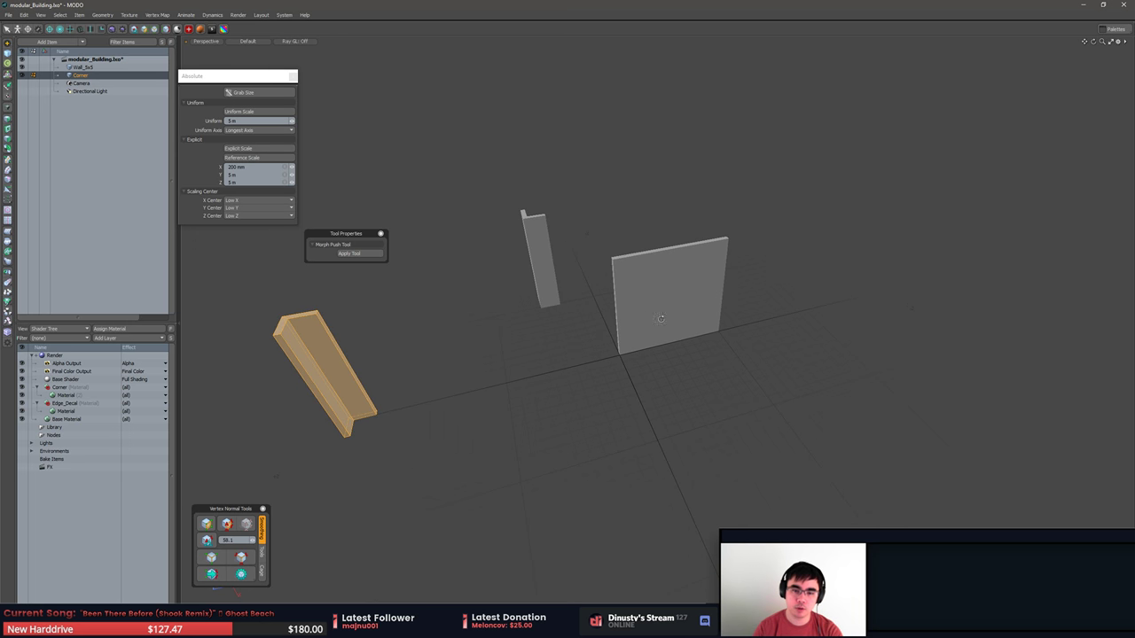
pyautogui.press('5')
pyautogui.click(665, 288)
pyautogui.press('3')
pyautogui.doubleClick(679, 276)
pyautogui.keyDown('alt'); pyautogui.keyDown('shift'); pyautogui.moveTo(701, 284); pyautogui.dragTo(723, 301); pyautogui.keyUp('shift'); pyautogui.keyUp('alt')
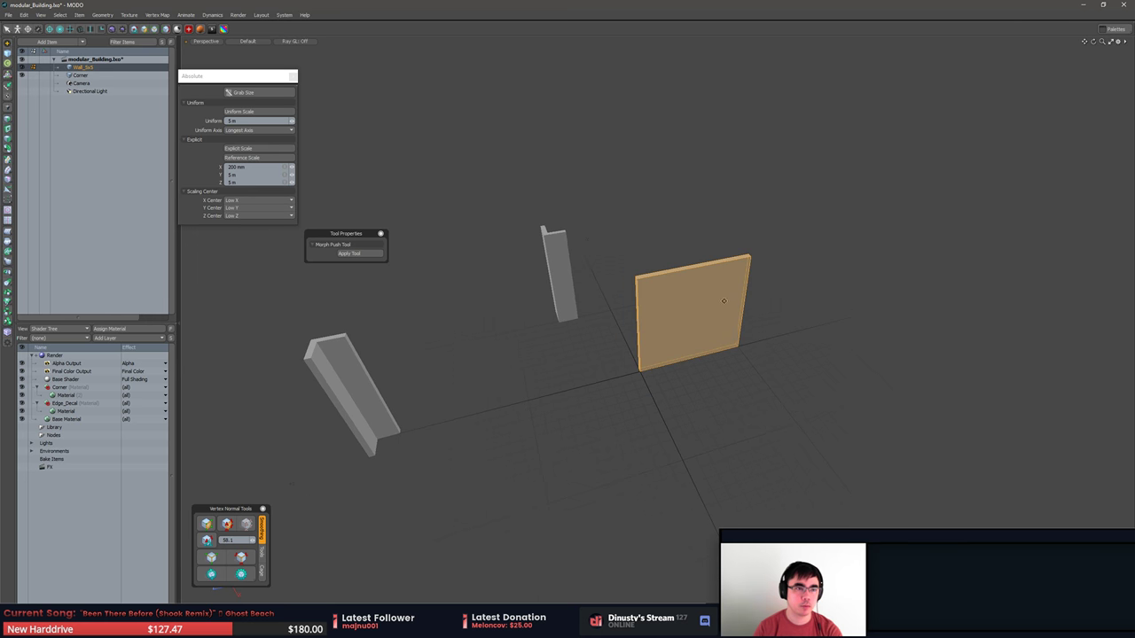
pyautogui.scroll(3, 725, 301)
pyautogui.click(783, 245)
# Close the modular_Building.lxo scene without saving its changes.
pyautogui.rightClick(104, 61)
pyautogui.moveTo(105, 114)
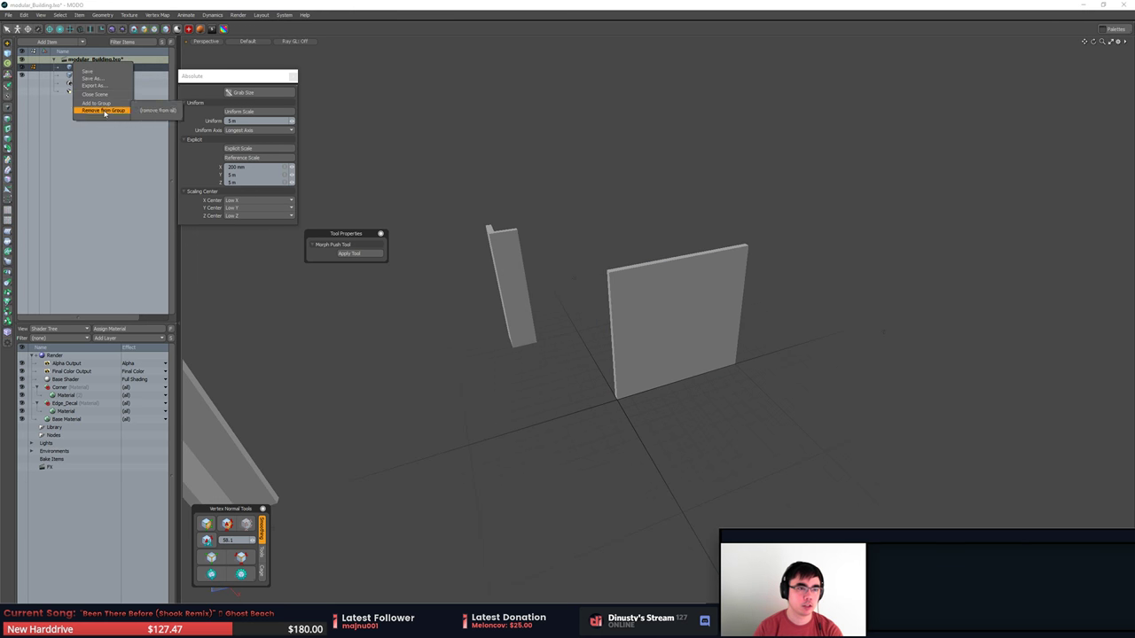
pyautogui.click(105, 94)
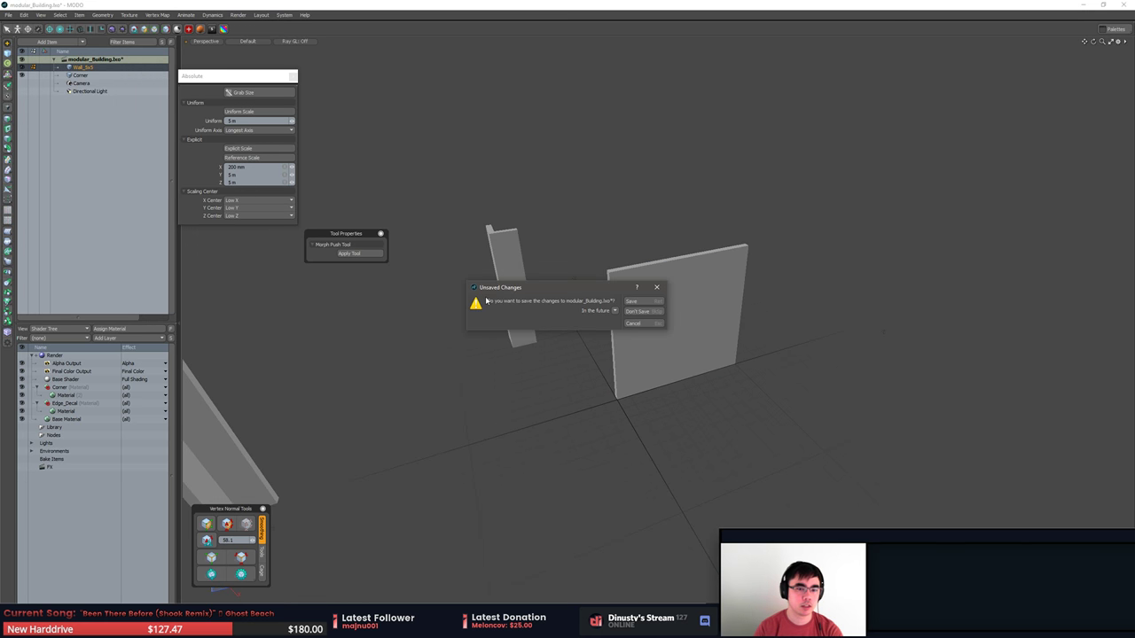
pyautogui.click(635, 311)
# Open the recent scene roots_01_Low.lxo and close it again.
pyautogui.click(8, 15)
pyautogui.moveTo(36, 55)
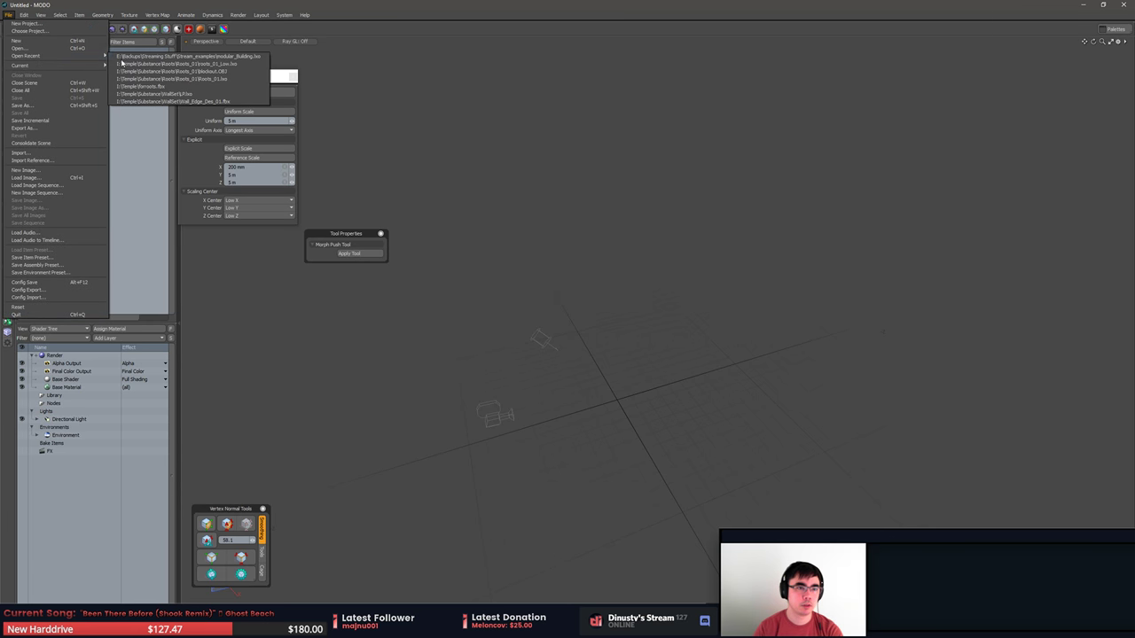
pyautogui.click(235, 65)
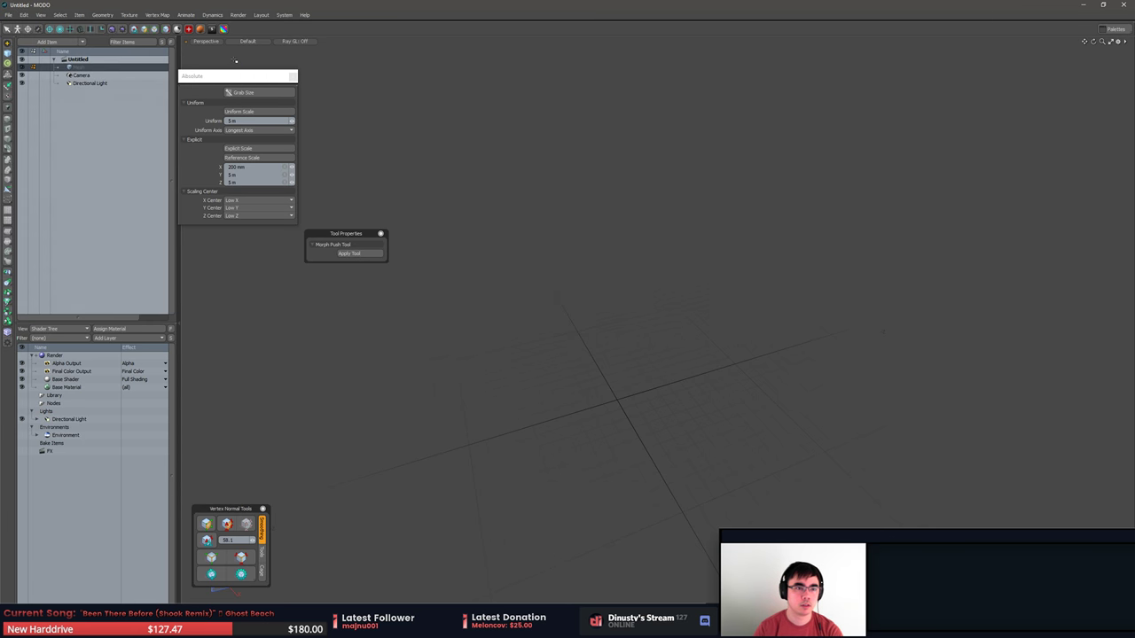
pyautogui.rightClick(74, 62)
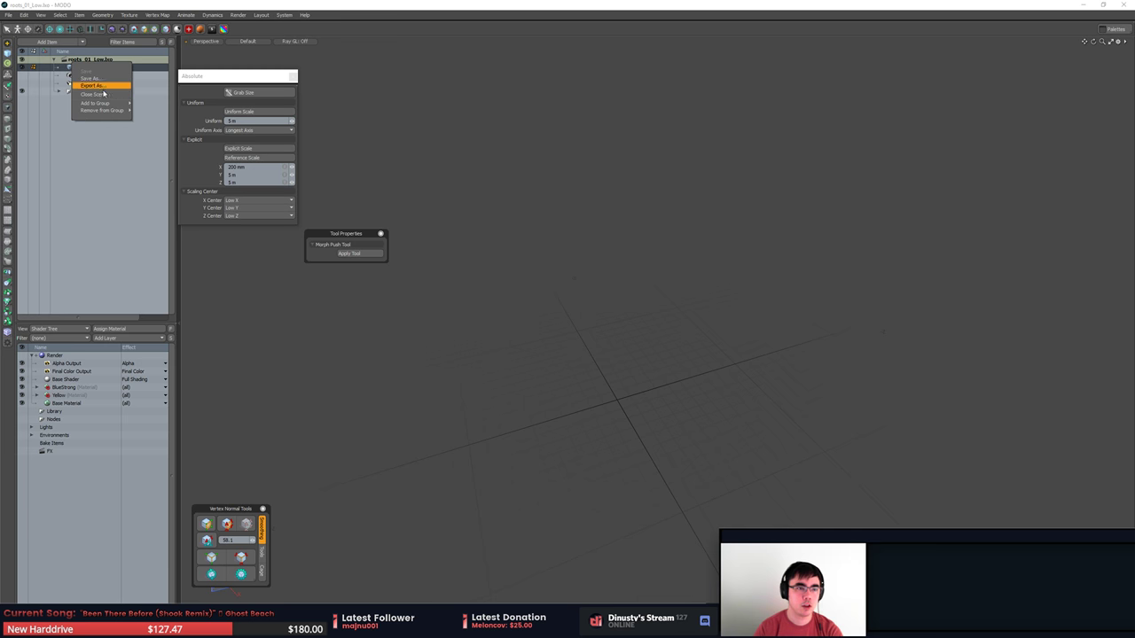
pyautogui.click(104, 93)
# Reopen the recent scene modular_Building.lxo and view the wall with its corner piece.
pyautogui.click(8, 15)
pyautogui.moveTo(36, 56)
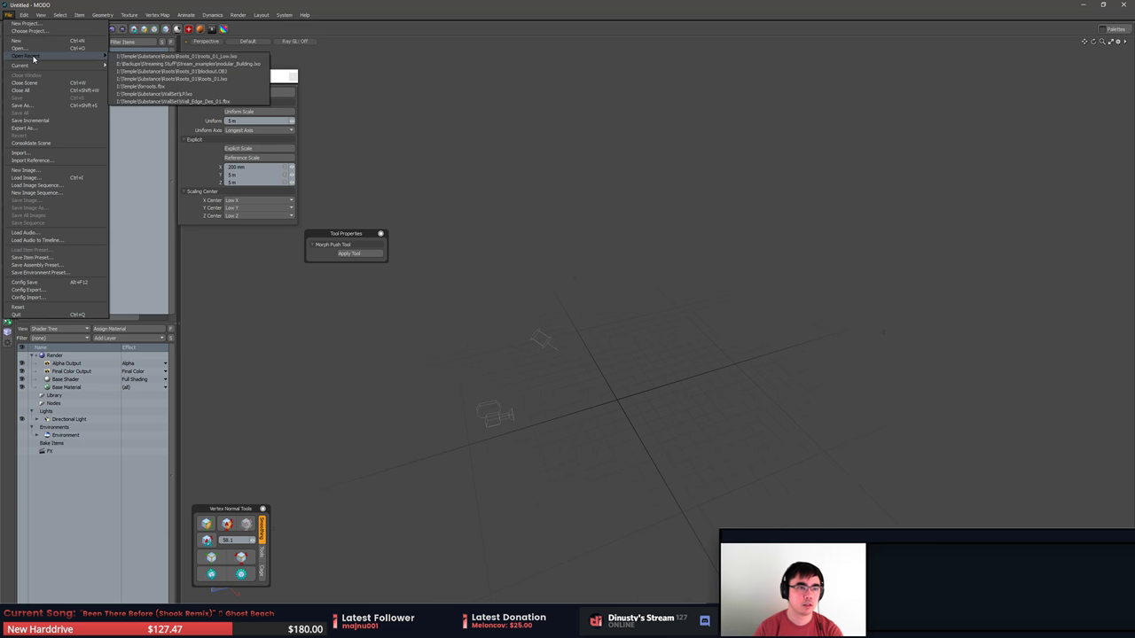
pyautogui.click(151, 66)
pyautogui.scroll(5, 669, 185)
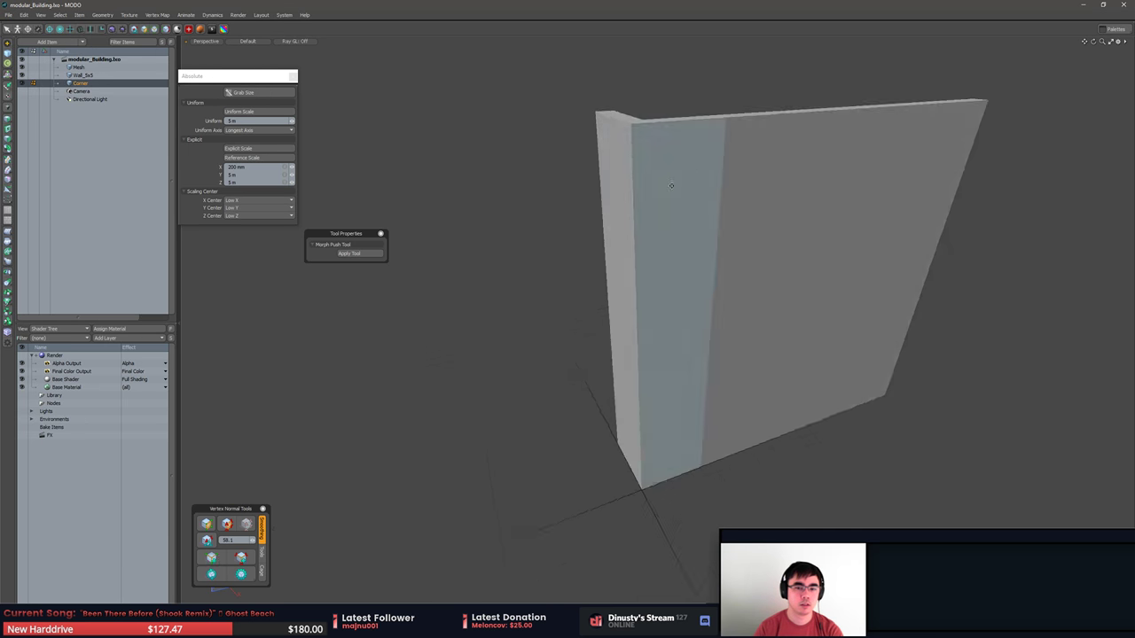
pyautogui.keyDown('alt'); pyautogui.moveTo(668, 186); pyautogui.dragTo(576, 231); pyautogui.keyUp('alt')
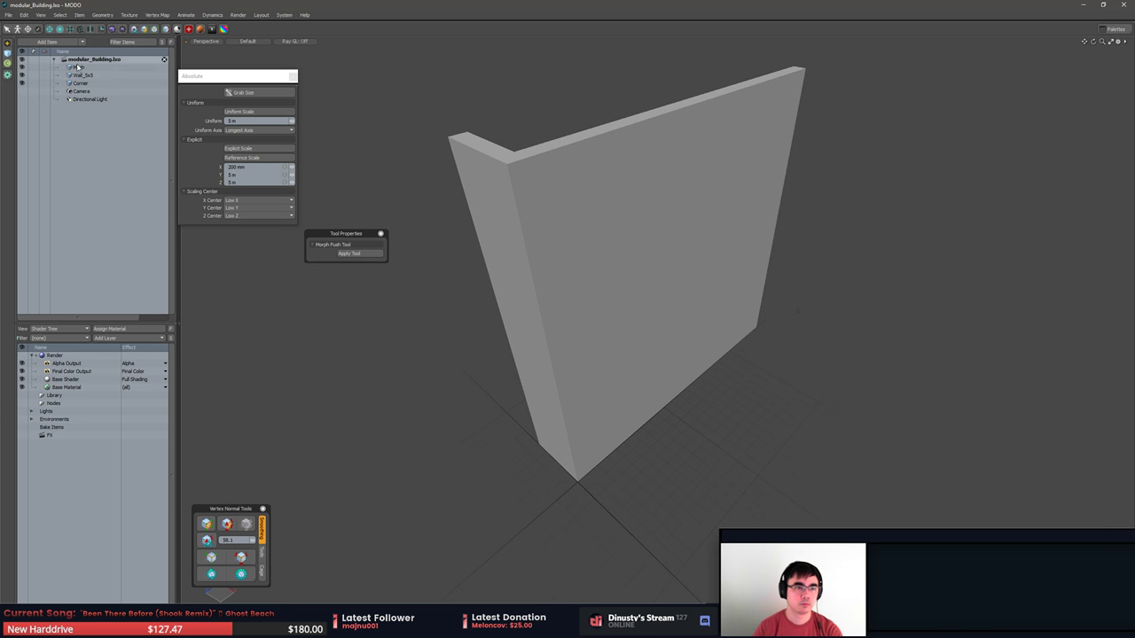
# Hide the Wall_5x5 and Corner items to isolate the window wall mesh.
pyautogui.click(22, 74)
pyautogui.click(22, 75)
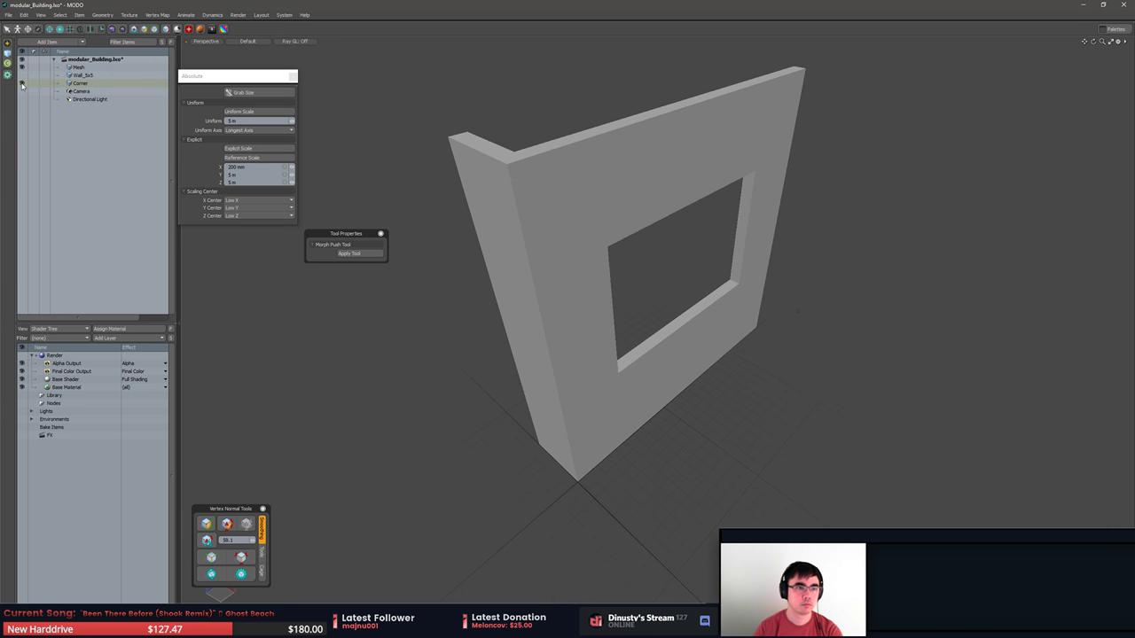
pyautogui.click(22, 82)
pyautogui.click(84, 67)
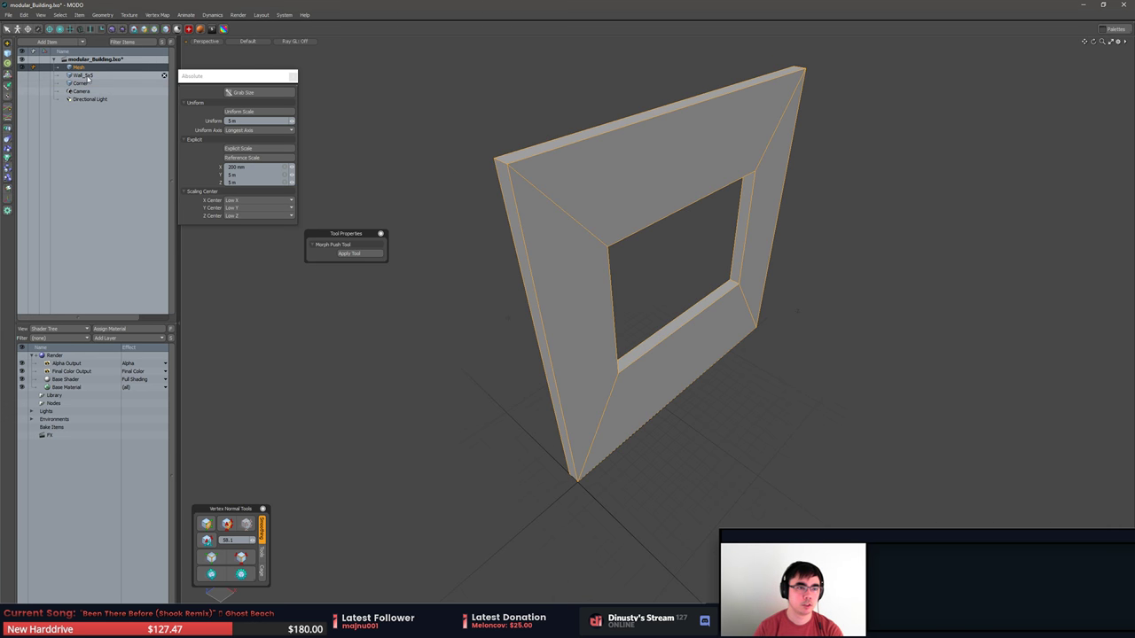
# Rename the window wall's mesh item as Wall_Window_5x5.
pyautogui.click(86, 75)
pyautogui.doubleClick(91, 78)
pyautogui.click(85, 69)
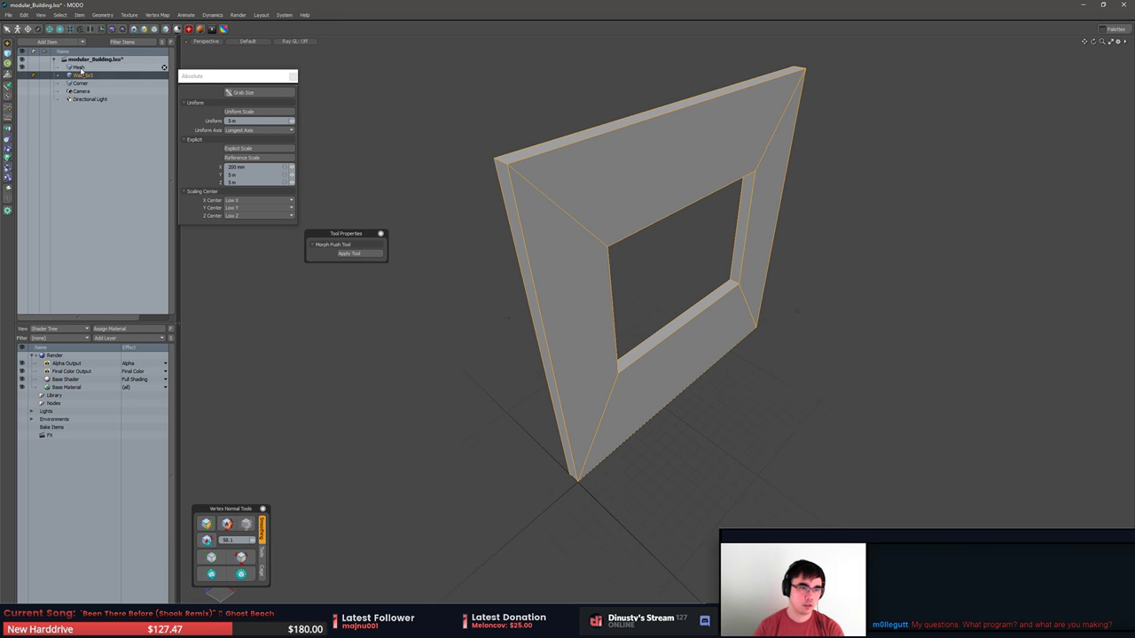
pyautogui.doubleClick(85, 69)
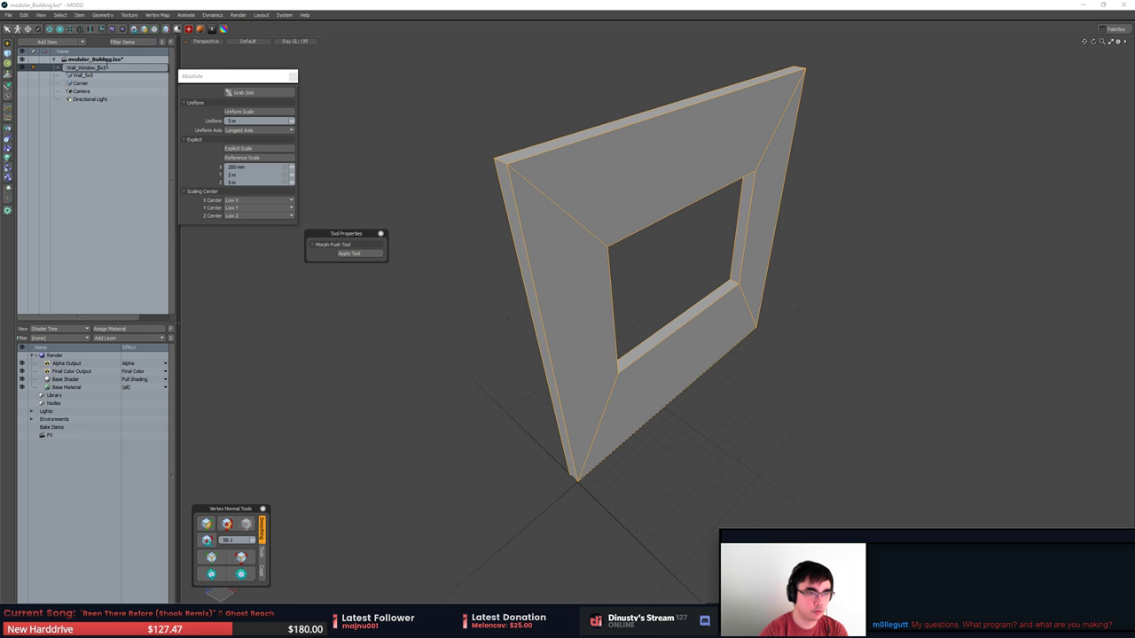
pyautogui.press('Return')
pyautogui.click(487, 118)
pyautogui.keyDown('alt'); pyautogui.moveTo(487, 119); pyautogui.dragTo(769, 318); pyautogui.keyUp('alt')
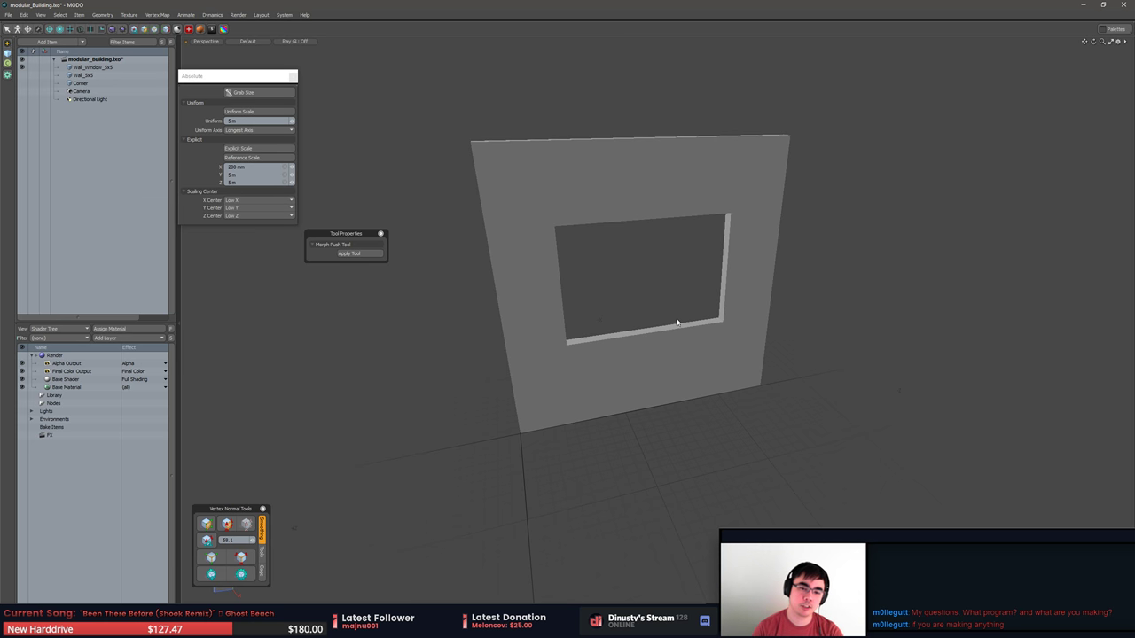
pyautogui.keyDown('alt'); pyautogui.moveTo(677, 322); pyautogui.dragTo(789, 382); pyautogui.keyUp('alt')
pyautogui.click(752, 388)
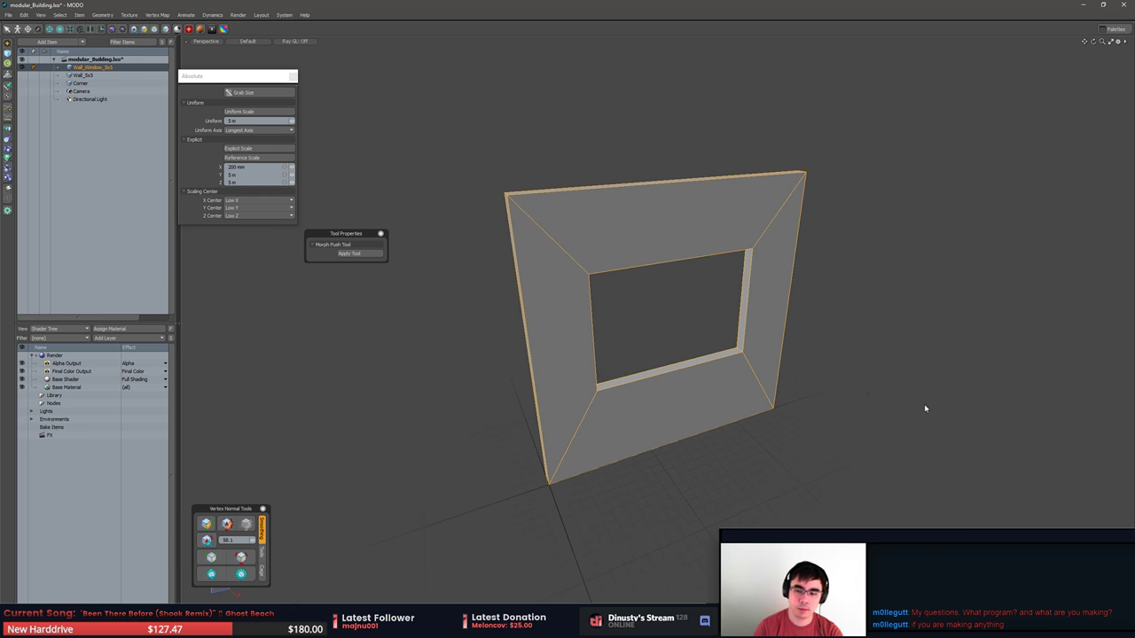
pyautogui.keyDown('alt'); pyautogui.moveTo(898, 427); pyautogui.dragTo(719, 342); pyautogui.keyUp('alt')
pyautogui.scroll(-3, 827, 379)
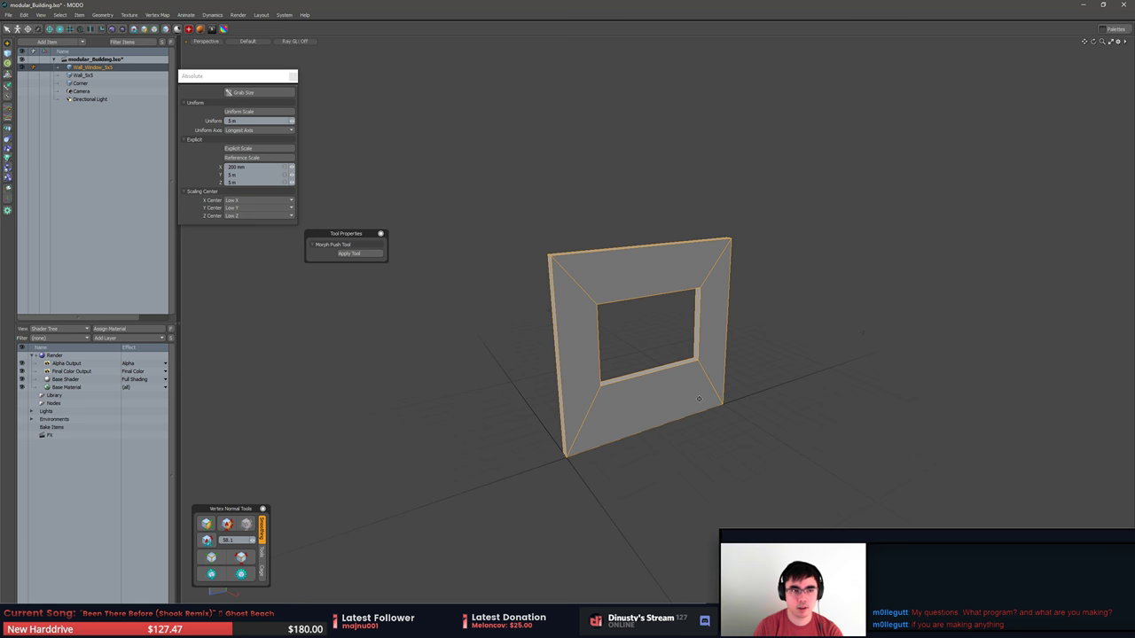
# Make the Wall_5x5 and Corner items visible again alongside the window wall.
pyautogui.click(23, 83)
pyautogui.click(23, 83)
pyautogui.click(23, 76)
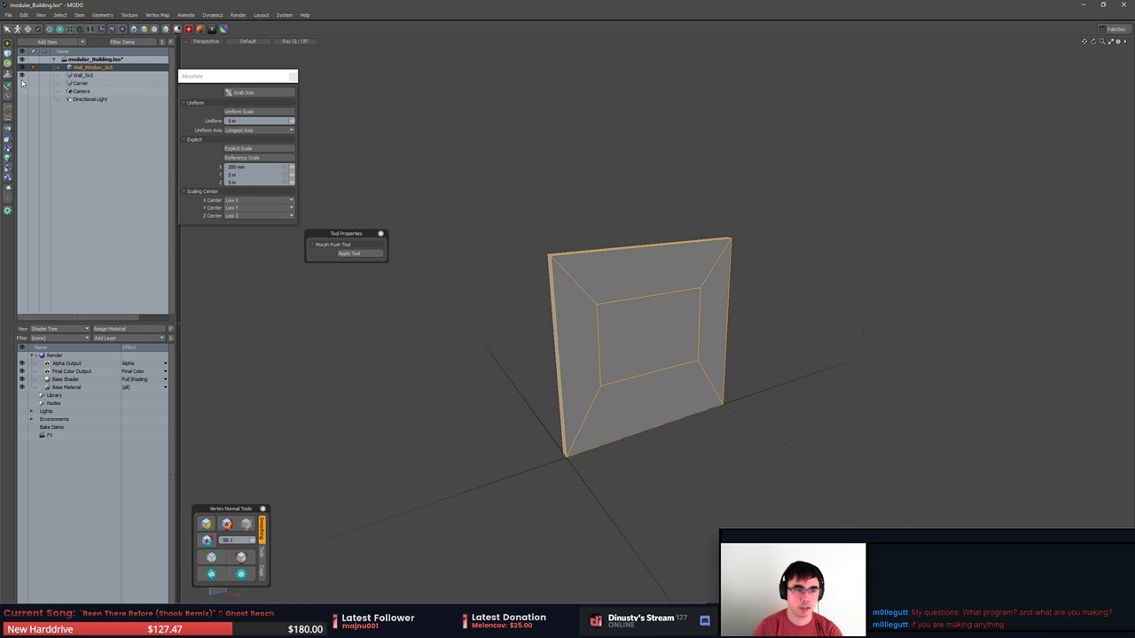
pyautogui.click(22, 82)
pyautogui.click(554, 230)
pyautogui.click(589, 273)
pyautogui.click(615, 306)
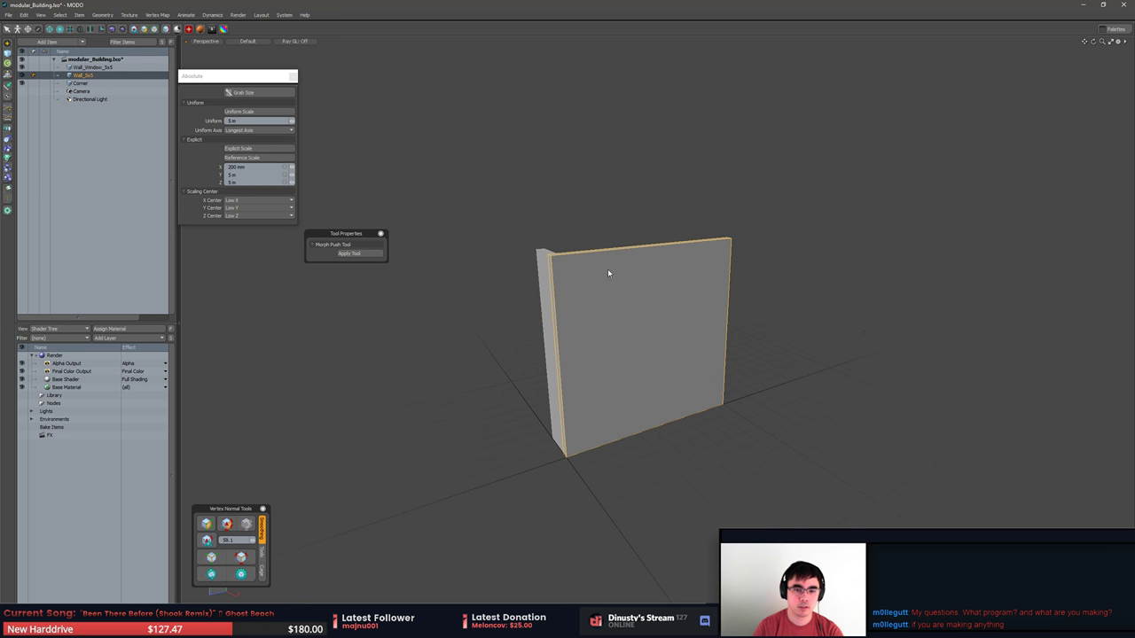
pyautogui.click(553, 261)
pyautogui.click(575, 285)
pyautogui.click(496, 222)
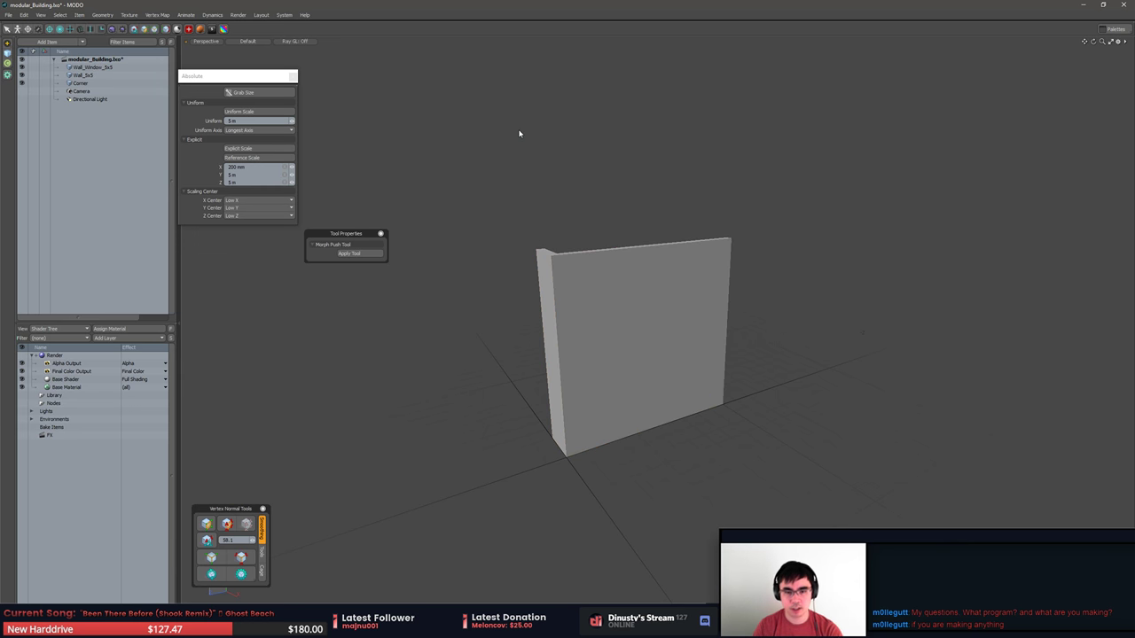
# Show the camera item in the viewport while keeping the directional light hidden.
pyautogui.click(23, 99)
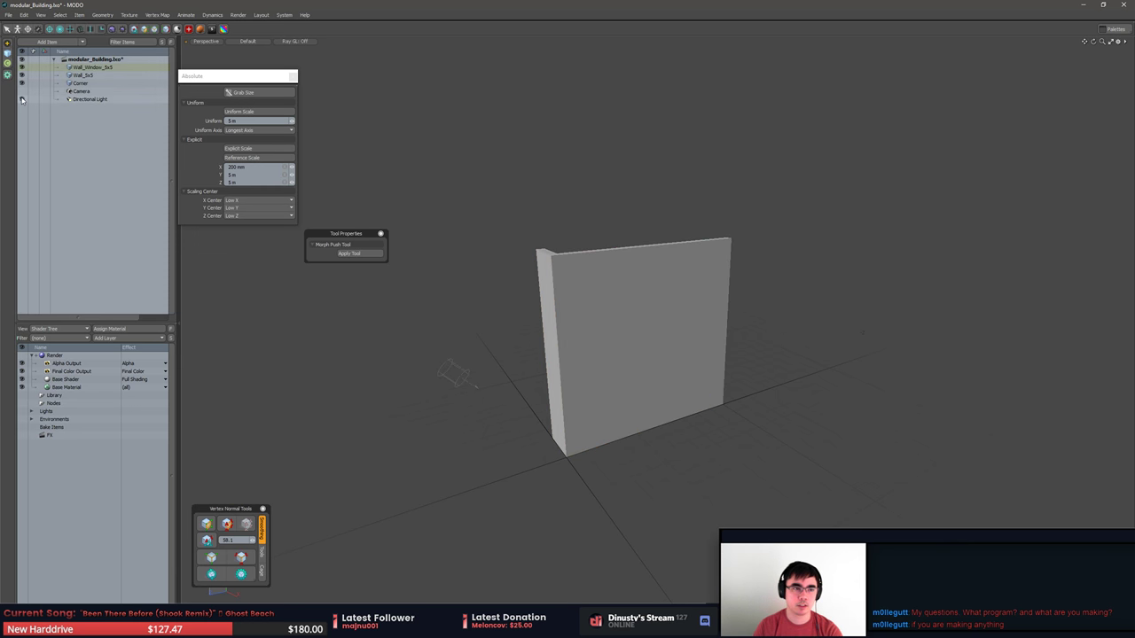
pyautogui.click(24, 100)
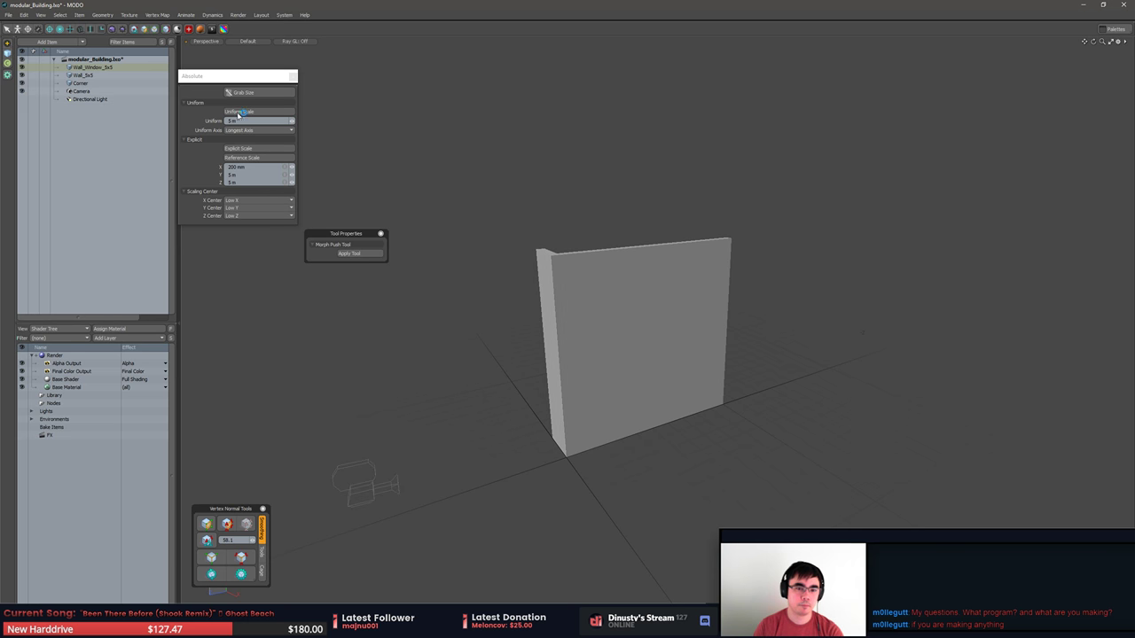
pyautogui.keyDown('alt'); pyautogui.moveTo(696, 312); pyautogui.dragTo(666, 314); pyautogui.keyUp('alt')
pyautogui.click(665, 313)
pyautogui.click(851, 342)
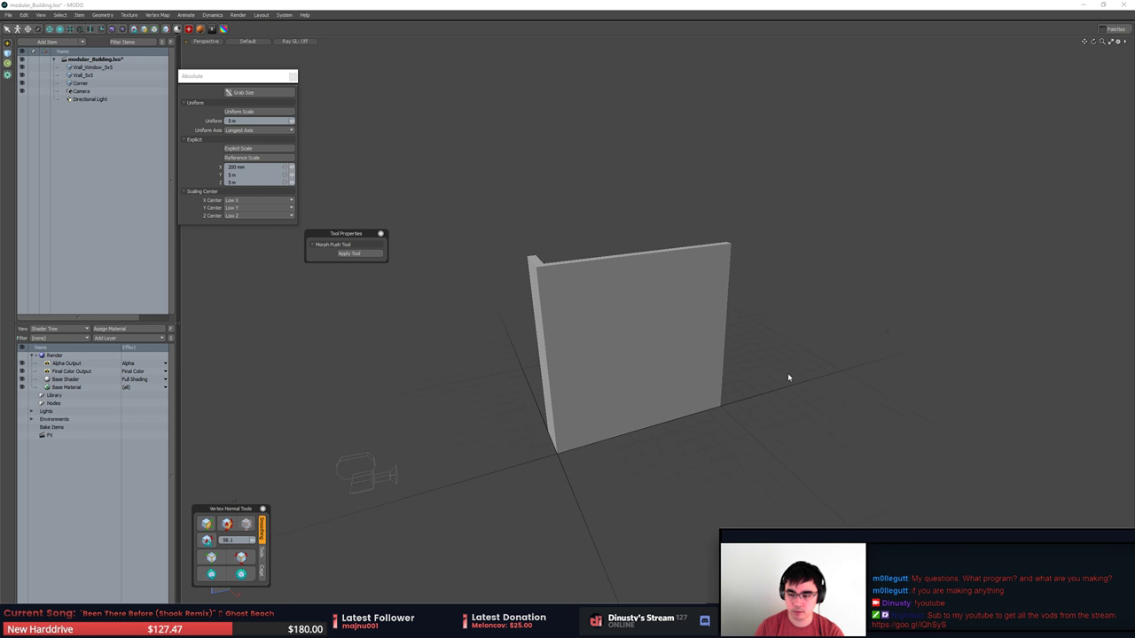
pyautogui.keyDown('alt'); pyautogui.keyDown('shift'); pyautogui.moveTo(788, 378); pyautogui.dragTo(818, 376); pyautogui.keyUp('shift'); pyautogui.keyUp('alt')
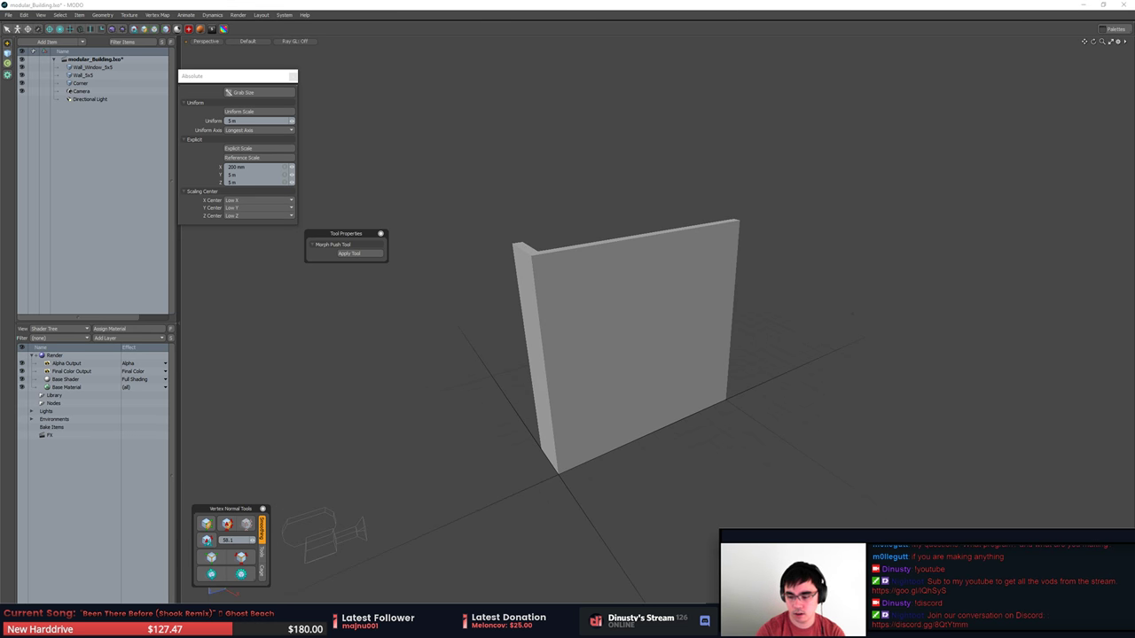
pyautogui.keyDown('alt'); pyautogui.moveTo(777, 436); pyautogui.dragTo(760, 459); pyautogui.keyUp('alt')
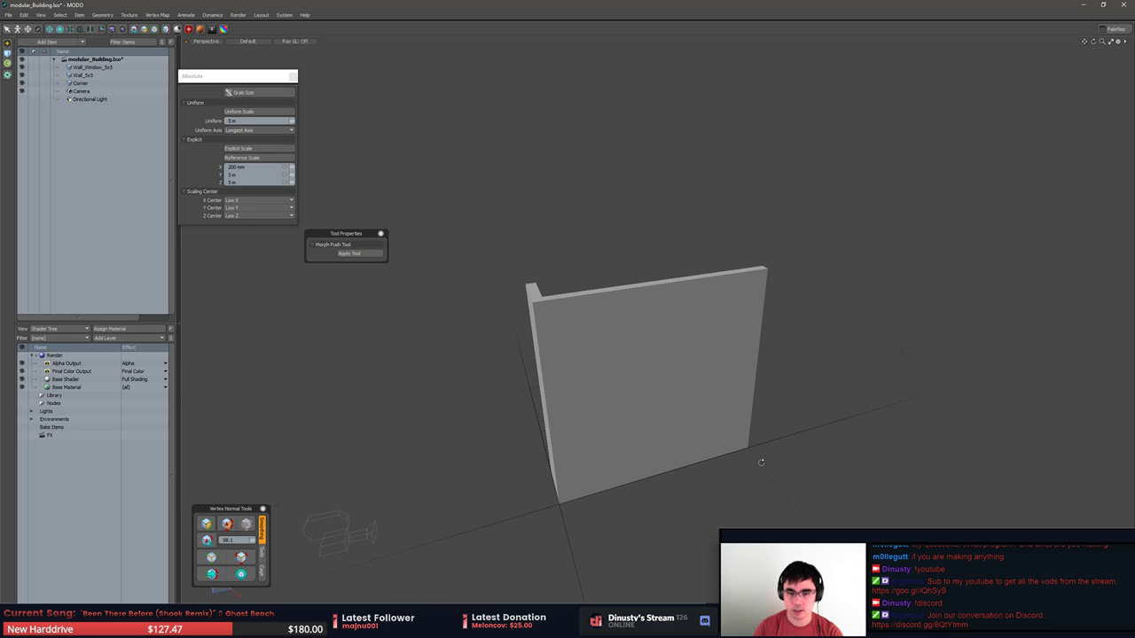
pyautogui.click(705, 411)
pyautogui.click(542, 286)
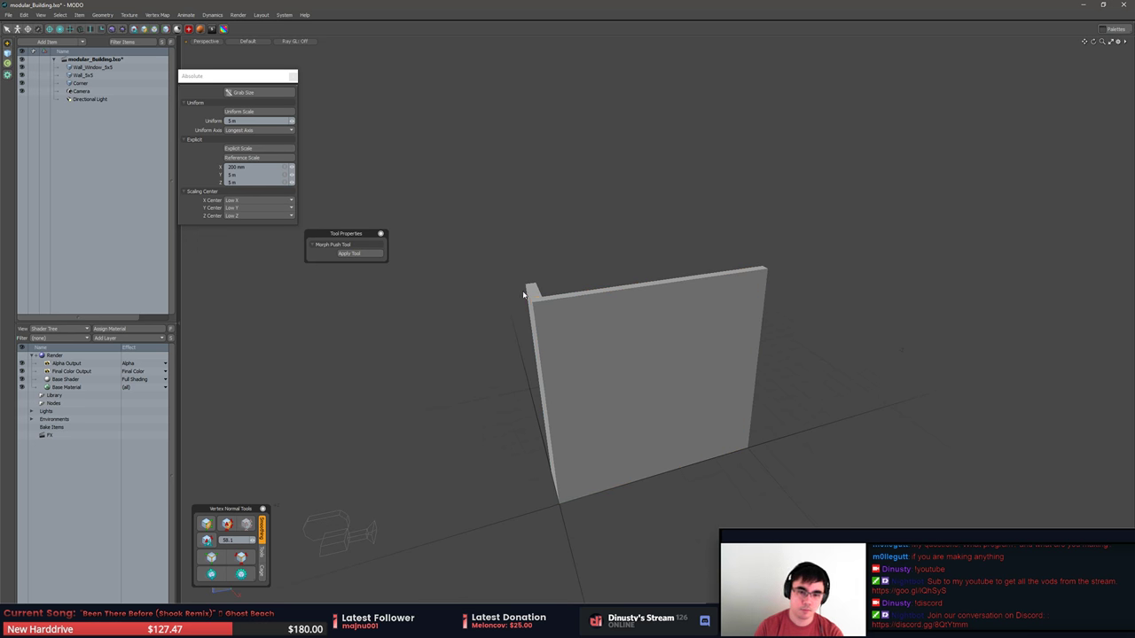
pyautogui.click(535, 291)
pyautogui.click(646, 314)
pyautogui.press('space')
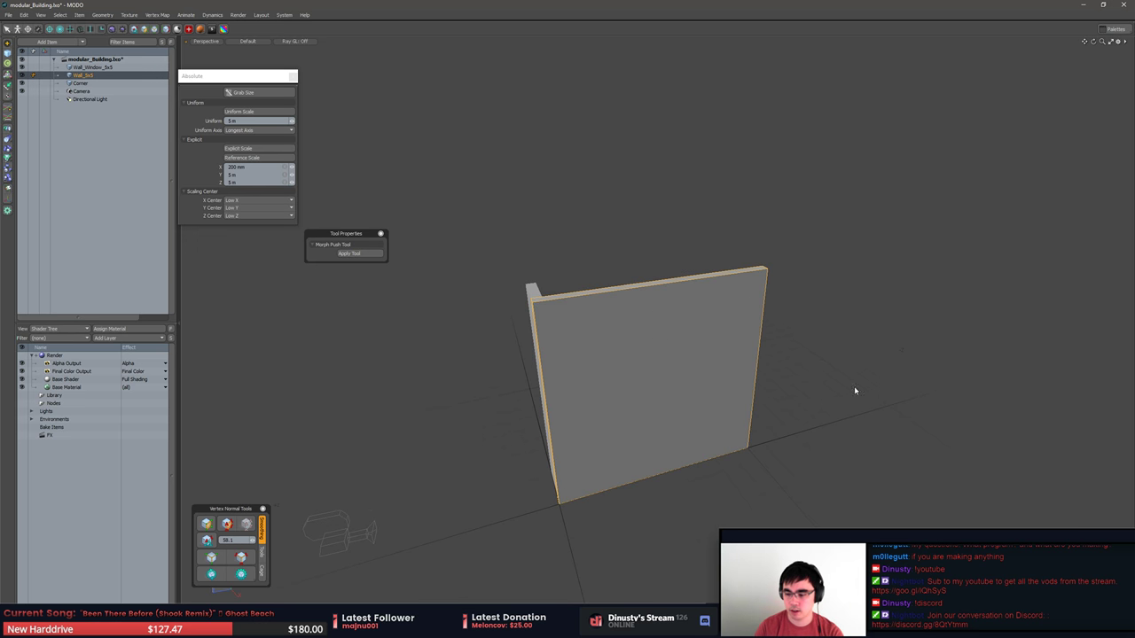
pyautogui.click(931, 400)
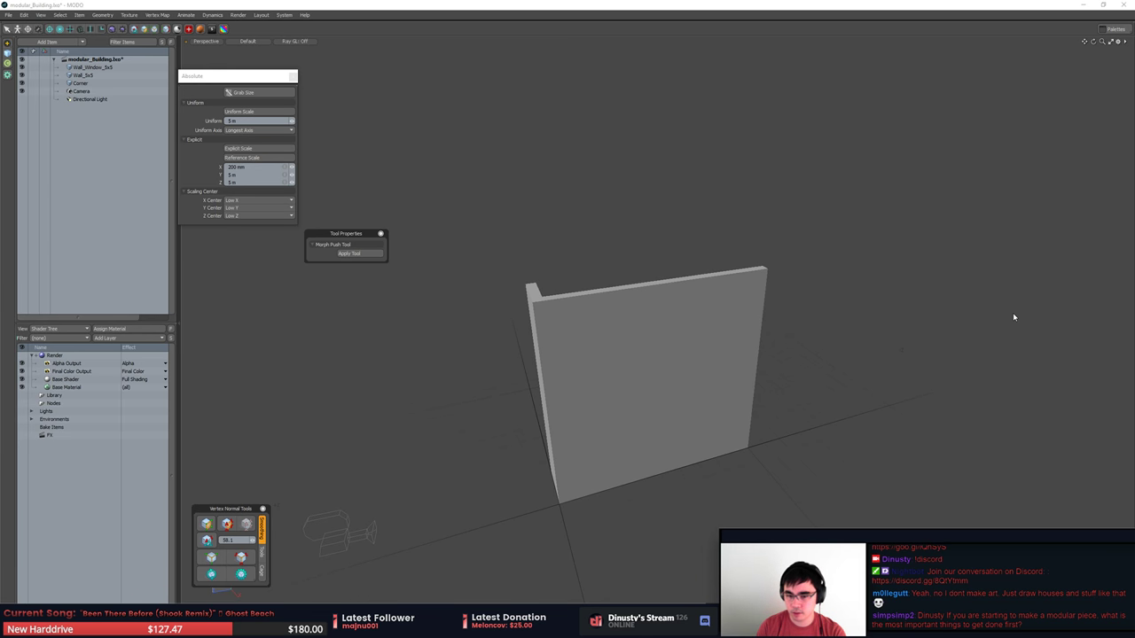
pyautogui.moveTo(1014, 317); pyautogui.dragTo(753, 365, button='middle')
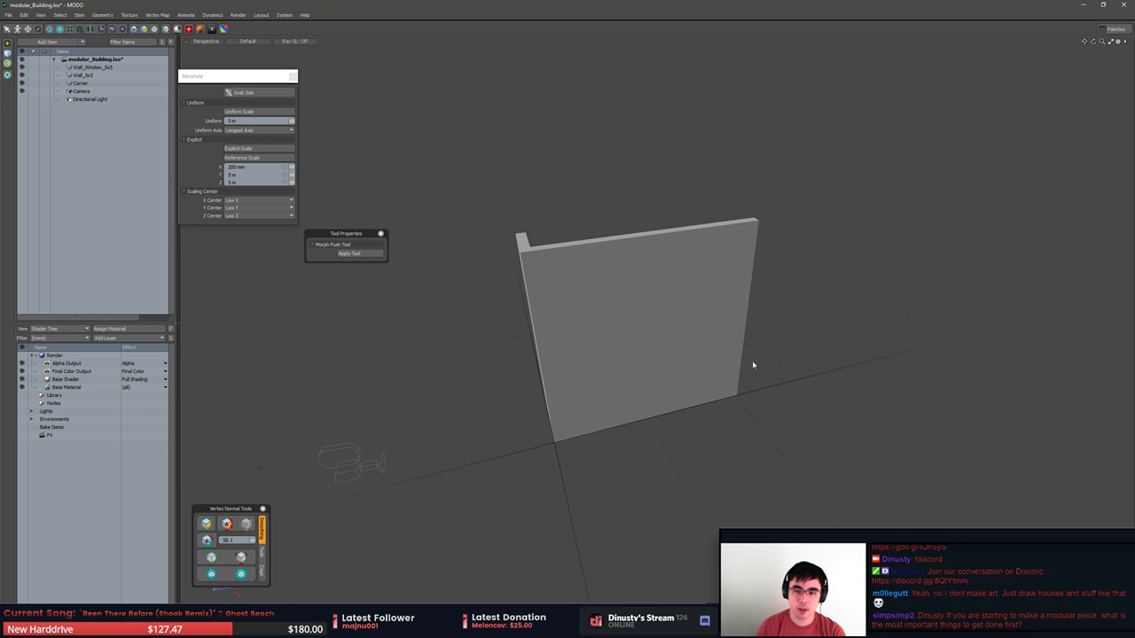
pyautogui.click(678, 305)
pyautogui.click(761, 311)
pyautogui.click(697, 307)
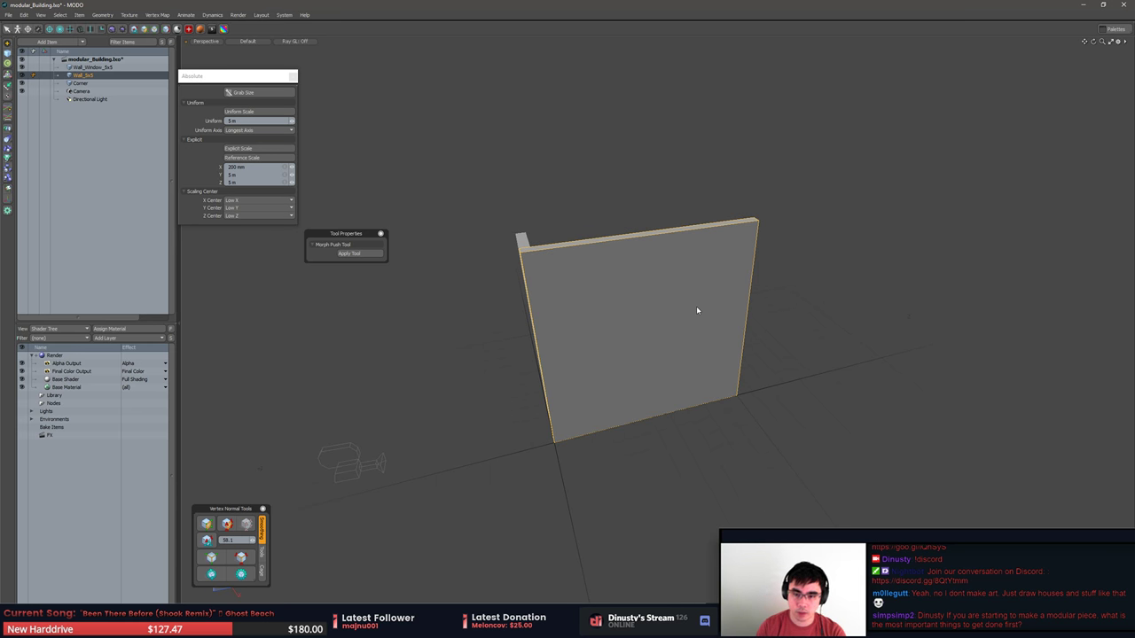
pyautogui.moveTo(707, 310); pyautogui.dragTo(860, 375, button='middle')
pyautogui.click(786, 322)
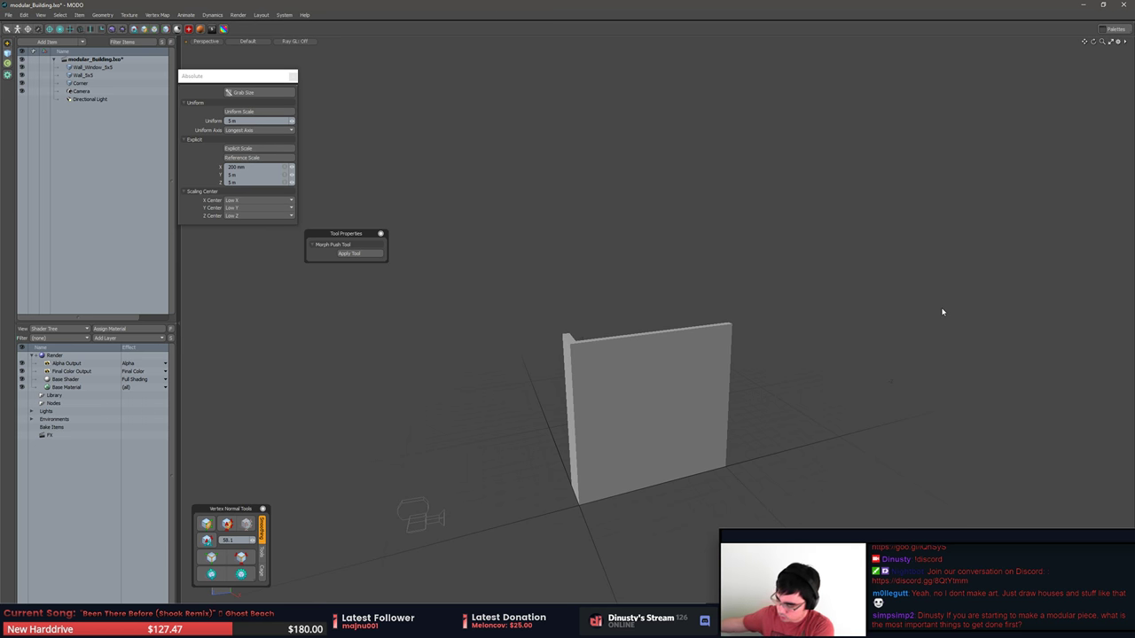
pyautogui.scroll(3, 942, 312)
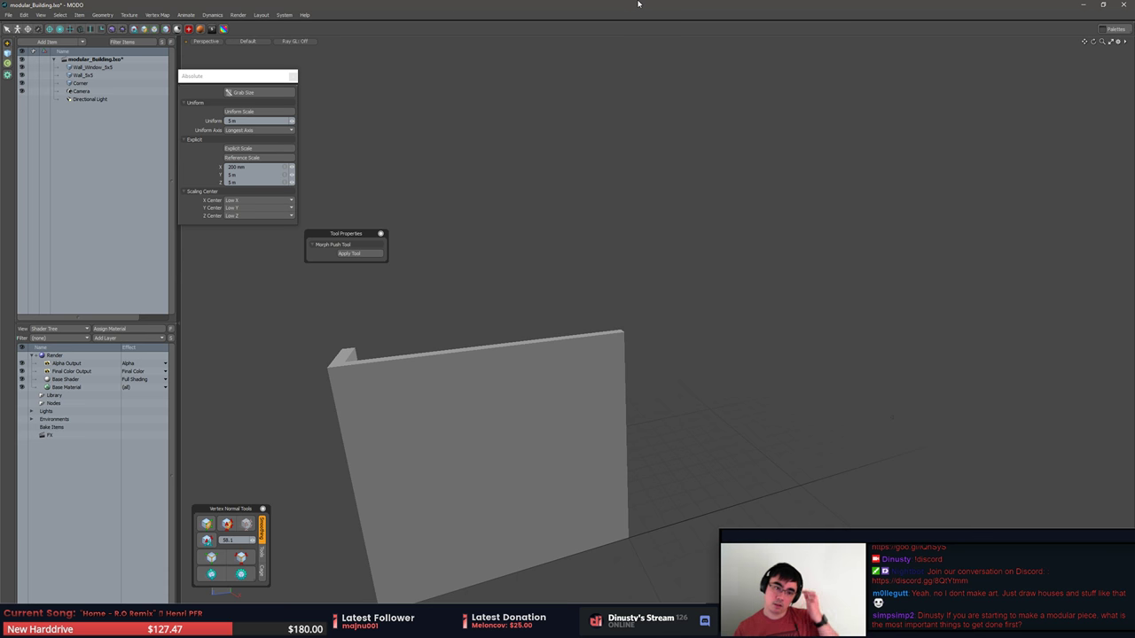
pyautogui.scroll(-5, 709, 279)
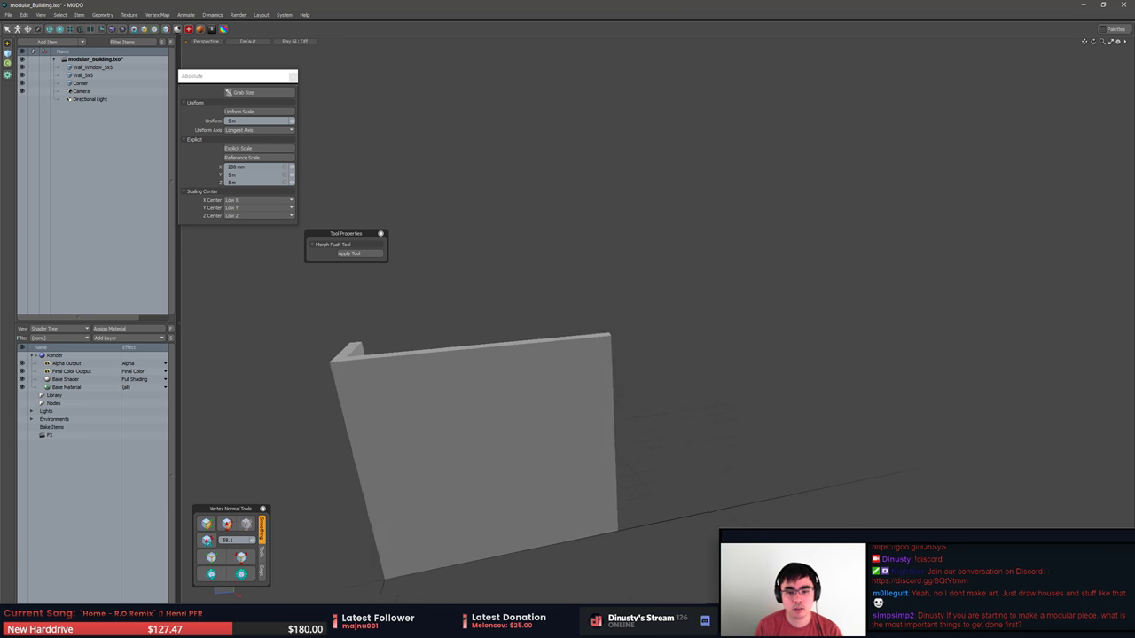
pyautogui.keyDown('alt'); pyautogui.moveTo(766, 265); pyautogui.dragTo(771, 301); pyautogui.keyUp('alt')
pyautogui.scroll(-1, 748, 303)
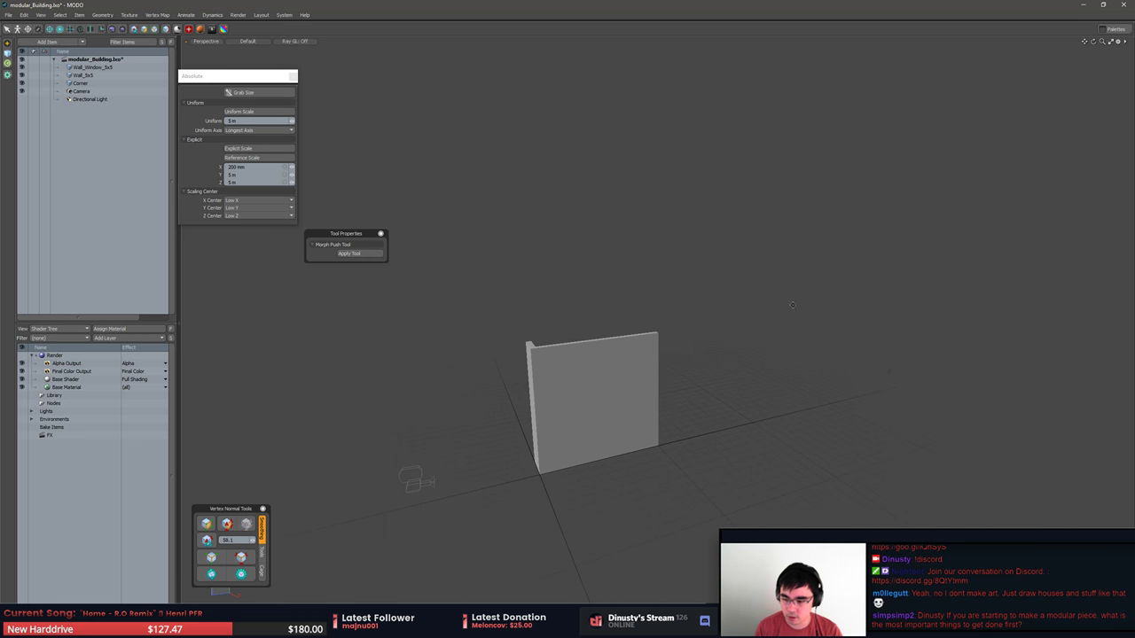
pyautogui.keyDown('alt'); pyautogui.moveTo(759, 314); pyautogui.dragTo(850, 309); pyautogui.keyUp('alt')
pyautogui.press('KP_0')
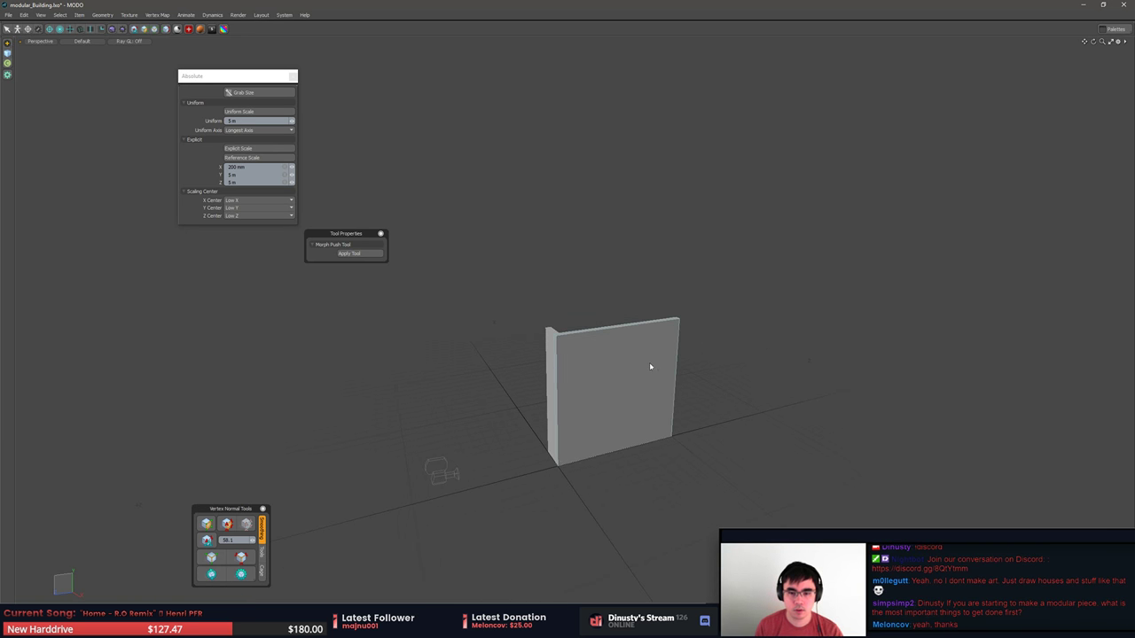
pyautogui.press('space')
pyautogui.press('space')
pyautogui.press('space')
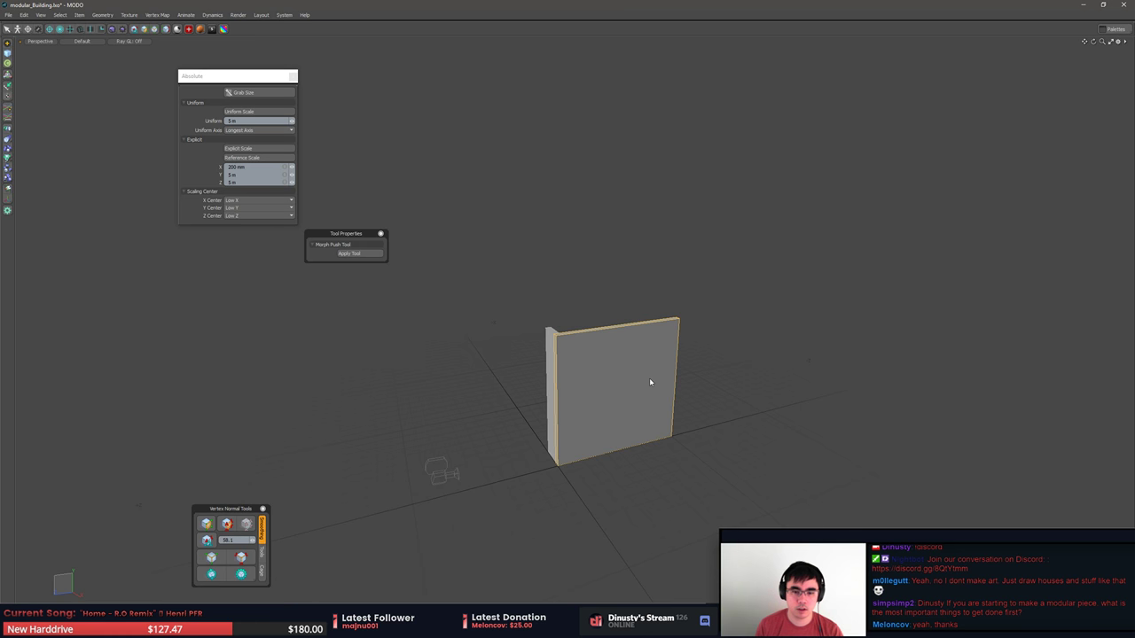
pyautogui.press('F2')
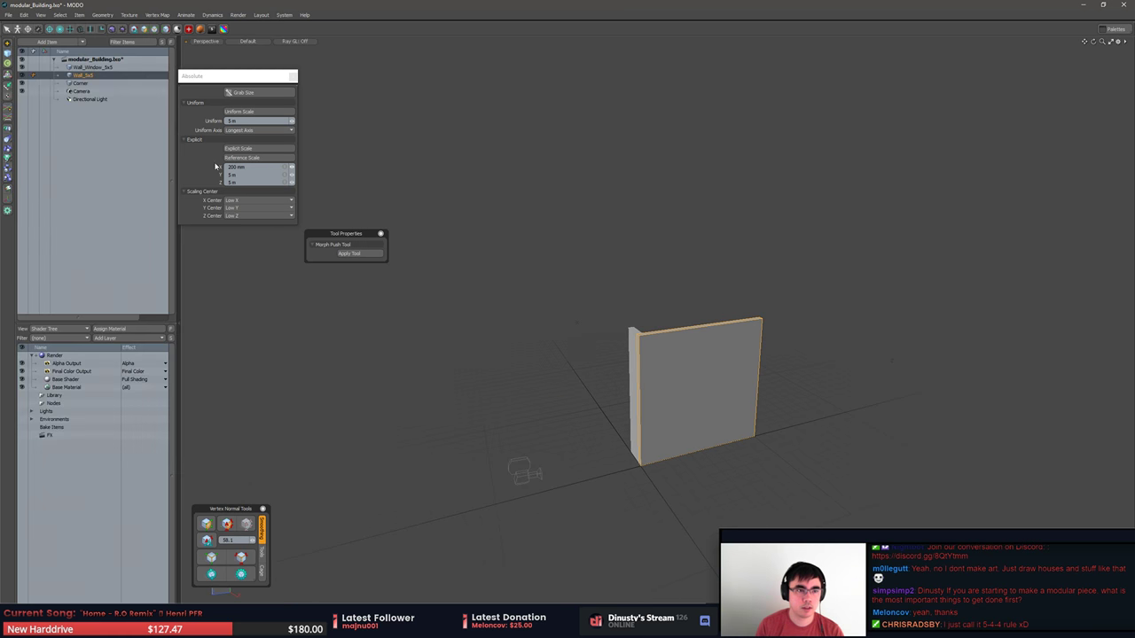
pyautogui.click(92, 68)
pyautogui.click(86, 85)
pyautogui.click(88, 76)
pyautogui.click(96, 68)
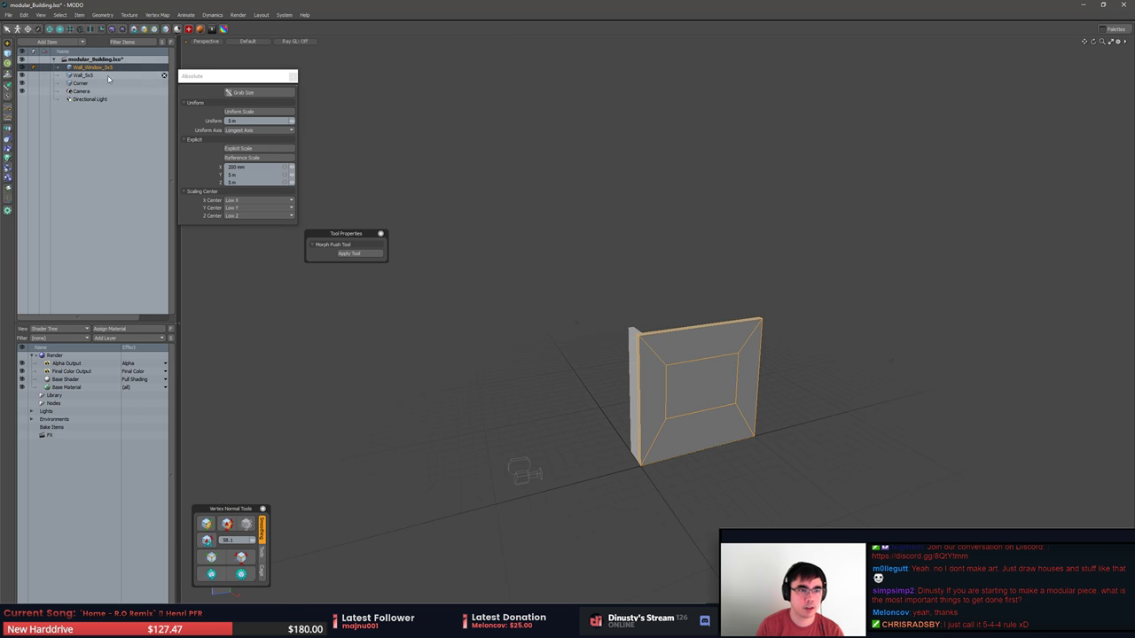
pyautogui.keyDown('alt'); pyautogui.keyDown('shift'); pyautogui.moveTo(640, 351); pyautogui.dragTo(570, 350); pyautogui.keyUp('shift'); pyautogui.keyUp('alt')
pyautogui.press('w')
pyautogui.press('x')
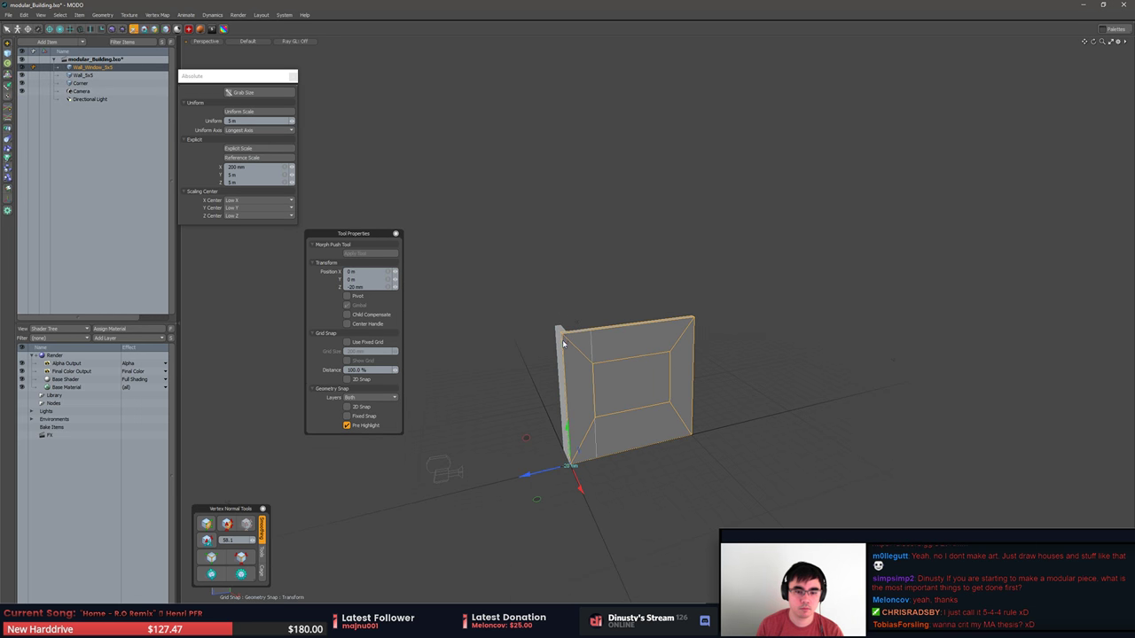
pyautogui.click(690, 442)
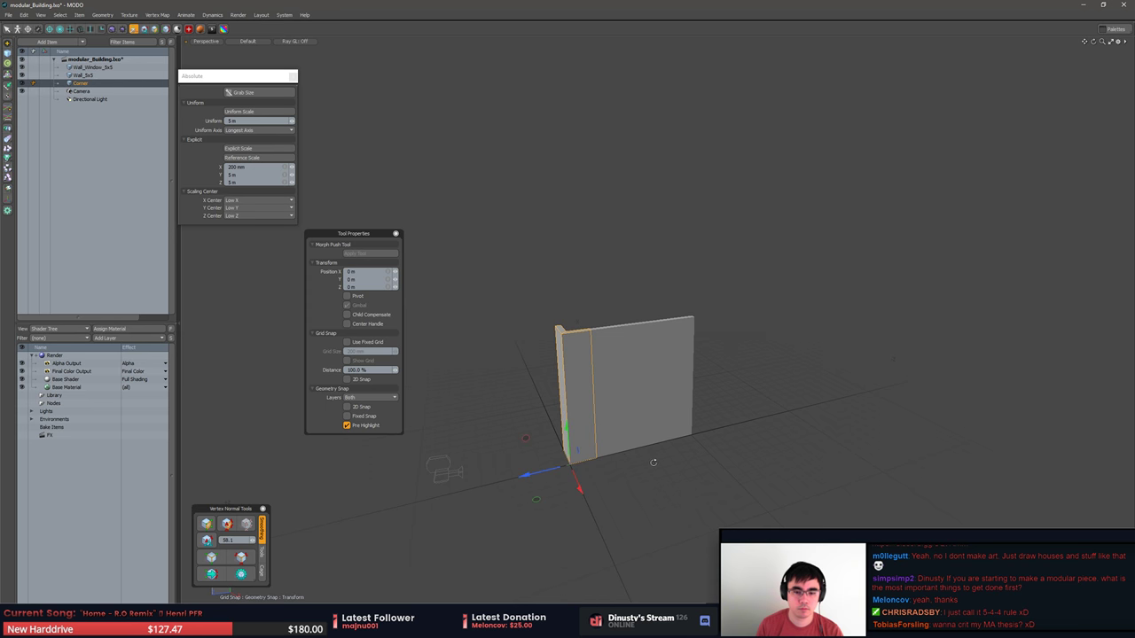
# Move the Wall_Window_5x5 item along the Z axis so it stands beside the plain Wall_5x5 as its continuation.
pyautogui.keyDown('alt'); pyautogui.moveTo(652, 462); pyautogui.dragTo(707, 411); pyautogui.keyUp('alt')
pyautogui.click(653, 431)
pyautogui.press('x')
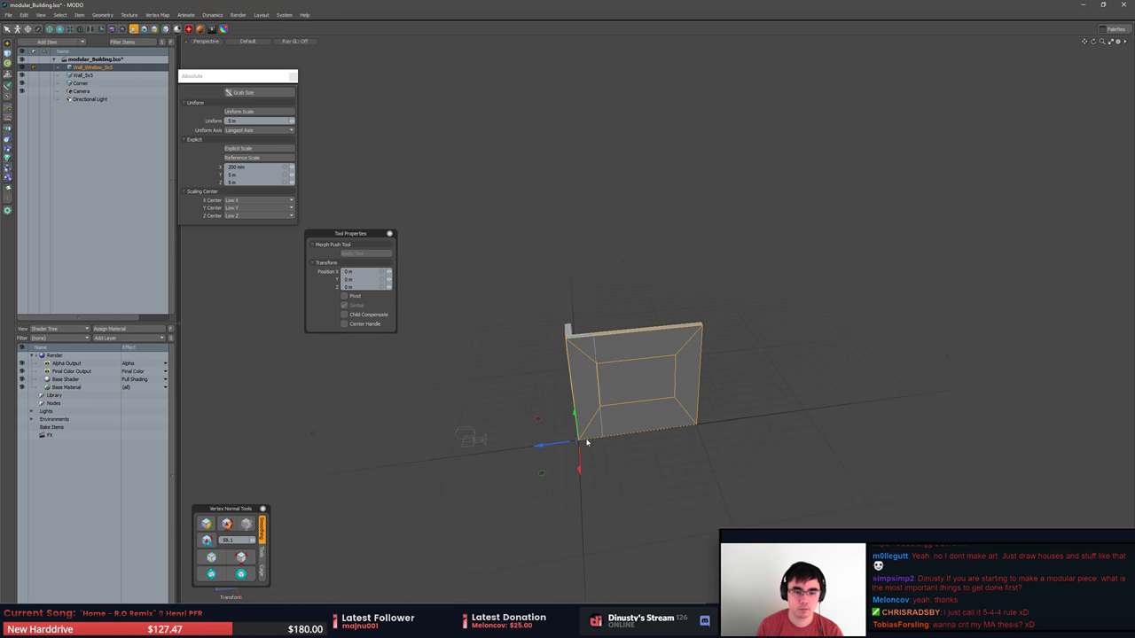
pyautogui.moveTo(543, 445); pyautogui.dragTo(669, 429)
pyautogui.press('x')
pyautogui.press('q')
pyautogui.click(759, 442)
pyautogui.keyDown('alt'); pyautogui.moveTo(758, 441); pyautogui.dragTo(722, 421); pyautogui.keyUp('alt')
# Move Wall_5x5 and Wall_Window_5x5 together with snapping so the plain wall starts where the corner piece ends.
pyautogui.click(686, 423)
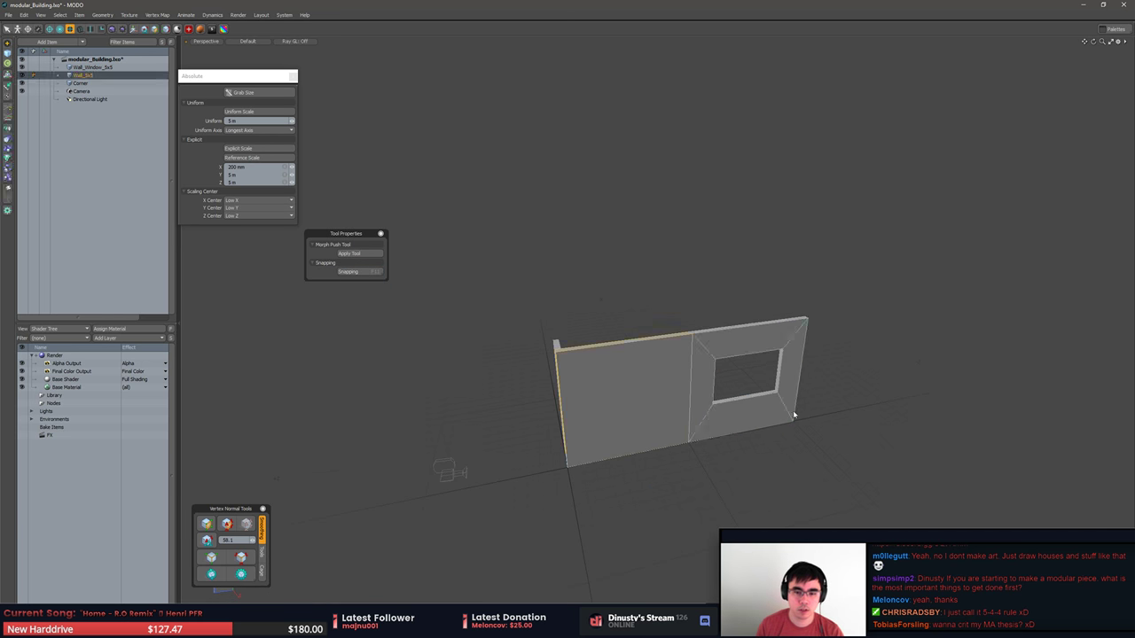
pyautogui.click(856, 412)
pyautogui.moveTo(860, 412)
pyautogui.keyDown('alt'); pyautogui.mouseDown()
pyautogui.moveTo(828, 411)
pyautogui.moveTo(875, 398)
pyautogui.mouseUp(); pyautogui.keyUp('alt')
pyautogui.click(667, 411)
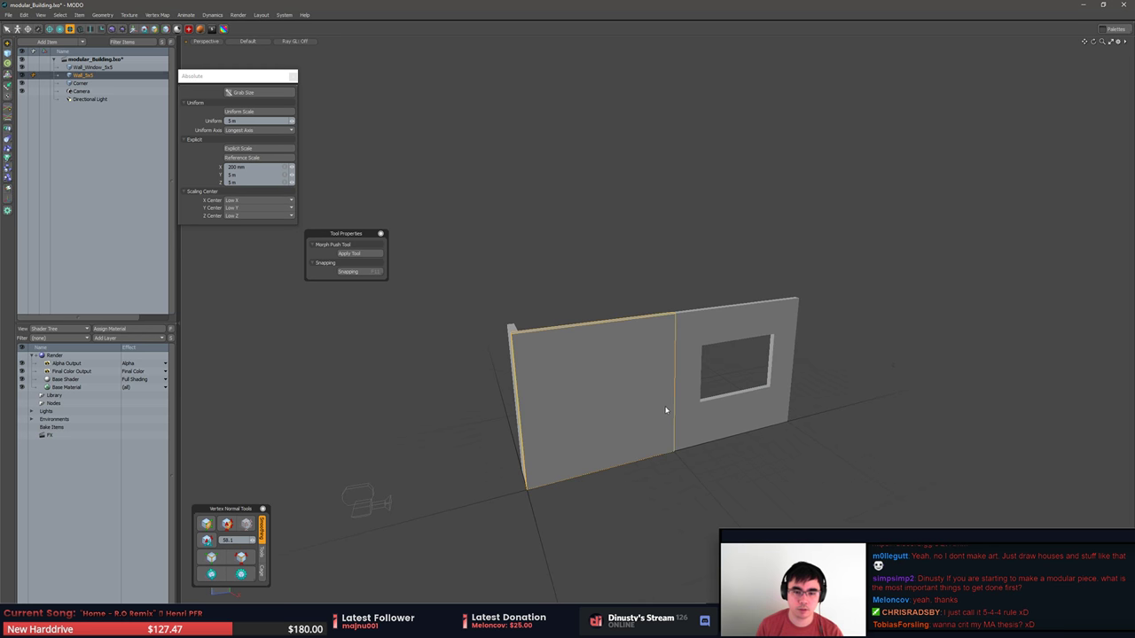
pyautogui.keyDown('shift'); pyautogui.click(714, 420); pyautogui.keyUp('shift')
pyautogui.press('w')
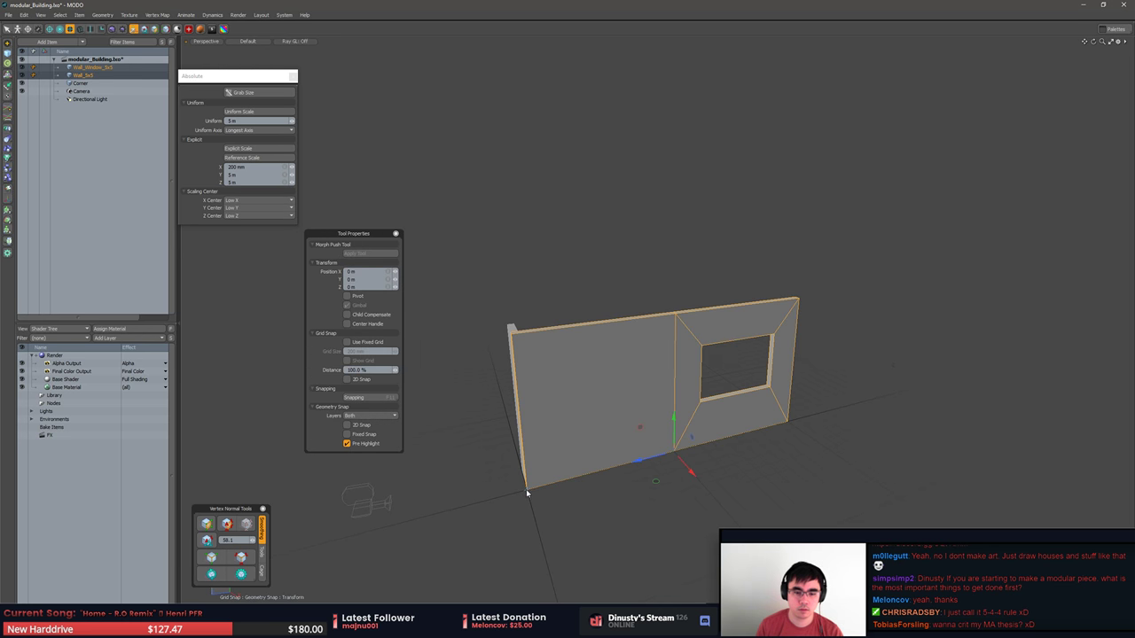
pyautogui.moveTo(676, 450)
pyautogui.mouseDown()
pyautogui.moveTo(802, 445)
pyautogui.moveTo(699, 446)
pyautogui.moveTo(684, 465)
pyautogui.mouseUp()
pyautogui.press('q')
pyautogui.click(685, 480)
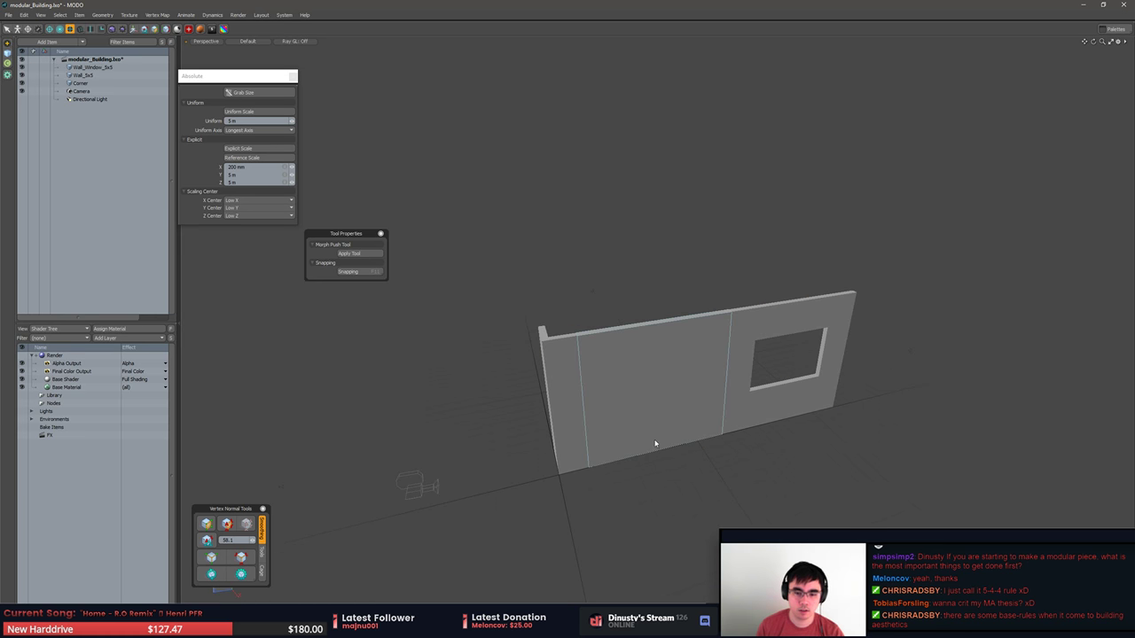
# Display the wireframe edges over the shaded corner, wall and window wall pieces.
pyautogui.click(657, 444)
pyautogui.click(803, 445)
pyautogui.keyDown('alt'); pyautogui.moveTo(804, 445); pyautogui.dragTo(805, 443); pyautogui.keyUp('alt')
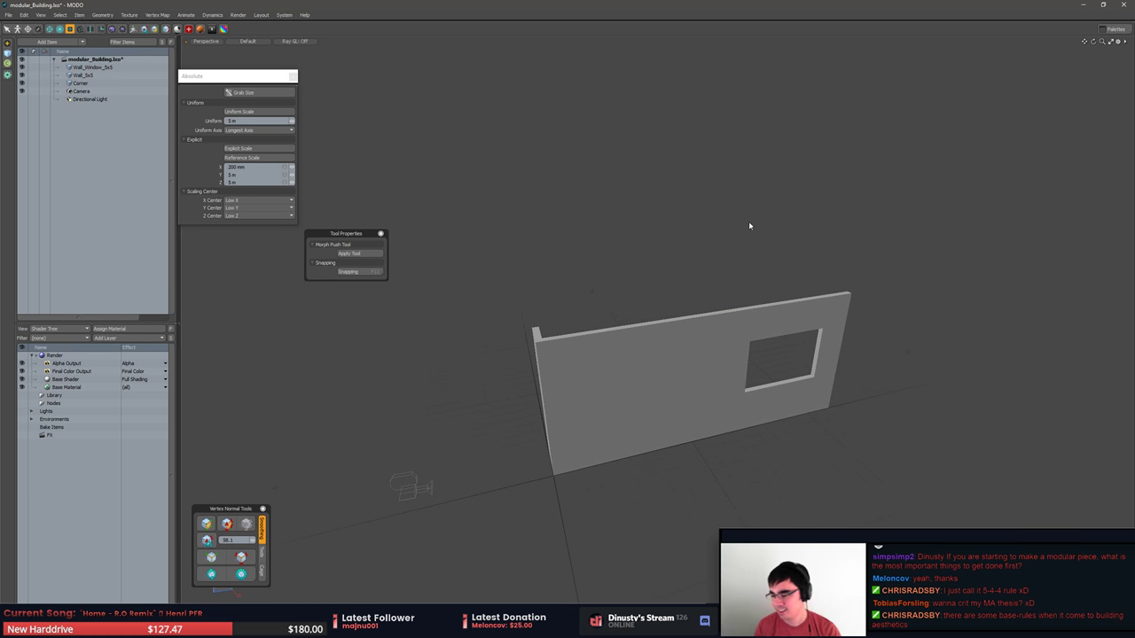
pyautogui.keyDown('alt'); pyautogui.moveTo(944, 348); pyautogui.dragTo(879, 360); pyautogui.keyUp('alt')
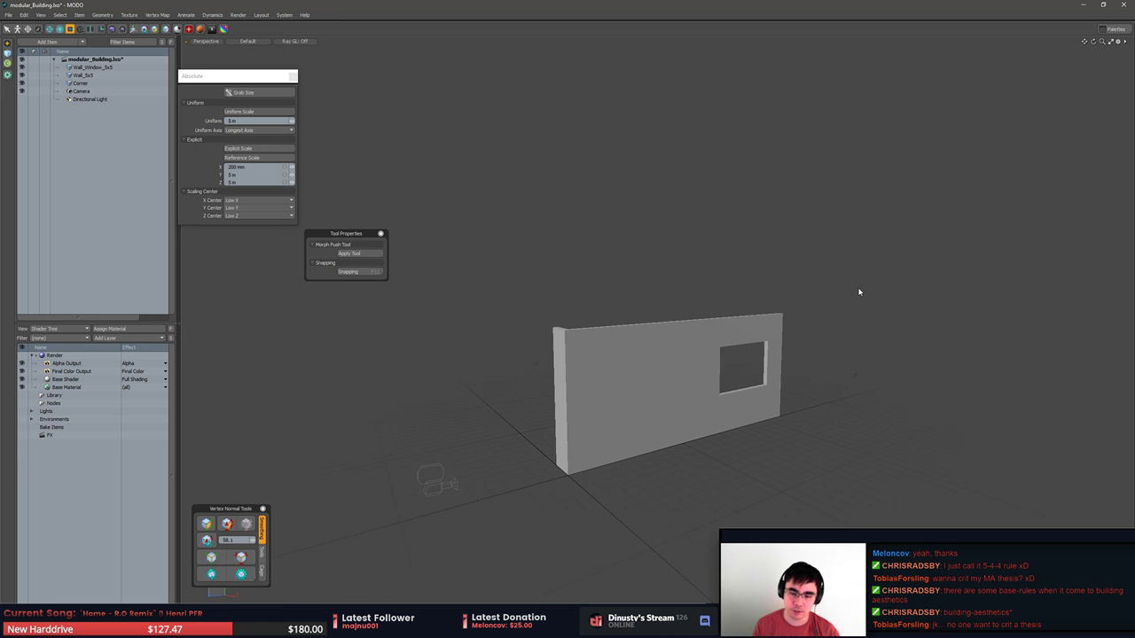
pyautogui.keyDown('alt'); pyautogui.moveTo(943, 319); pyautogui.dragTo(968, 314); pyautogui.keyUp('alt')
pyautogui.hotkey('ctrl', '3')
pyautogui.click(1107, 321)
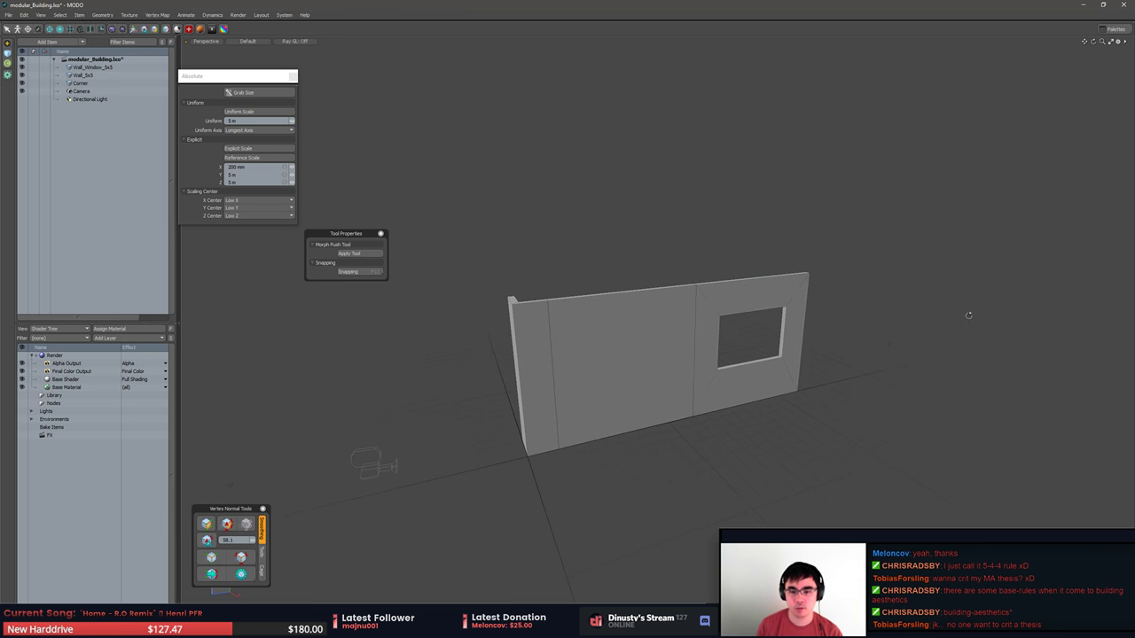
pyautogui.click(781, 359)
pyautogui.click(930, 356)
pyautogui.keyDown('alt'); pyautogui.moveTo(930, 356); pyautogui.dragTo(954, 341); pyautogui.keyUp('alt')
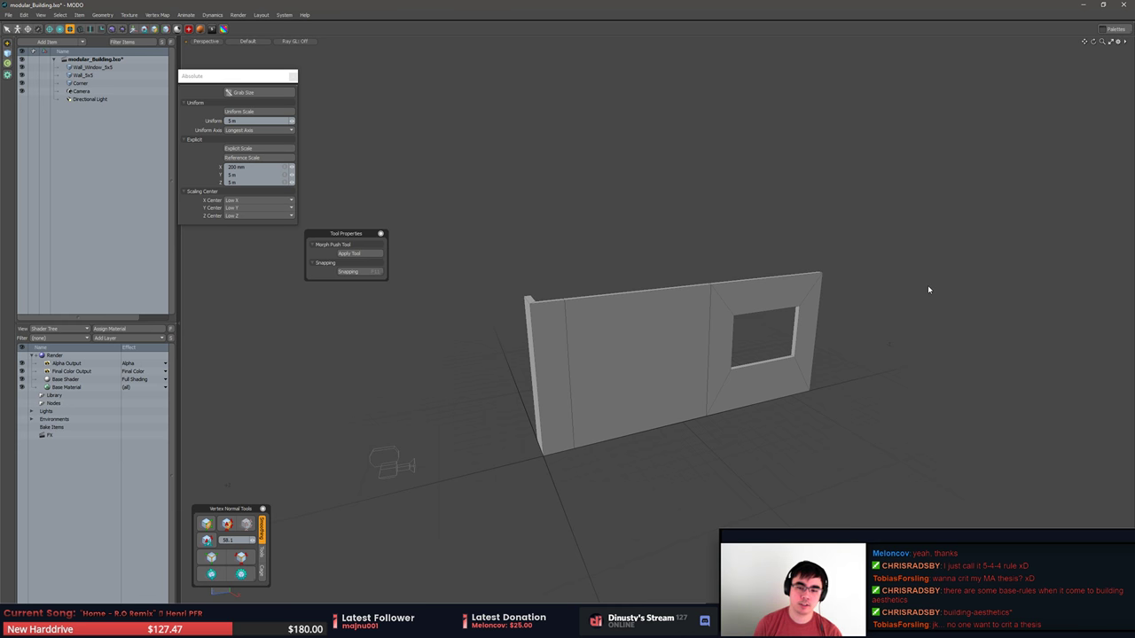
pyautogui.keyDown('alt'); pyautogui.moveTo(928, 289); pyautogui.dragTo(885, 329); pyautogui.keyUp('alt')
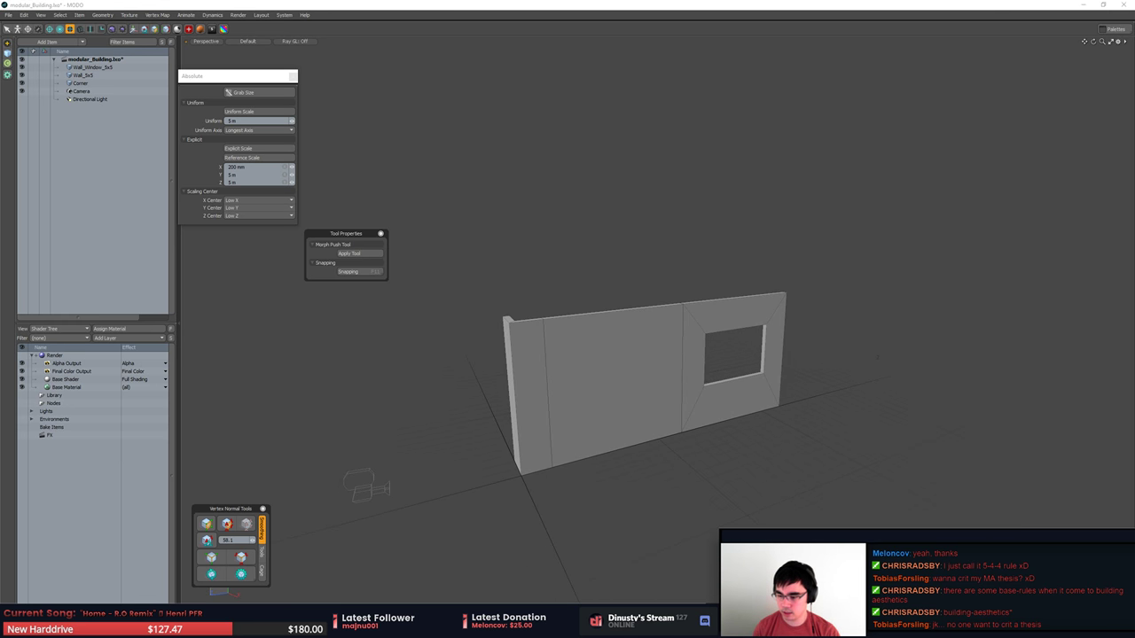
pyautogui.click(942, 453)
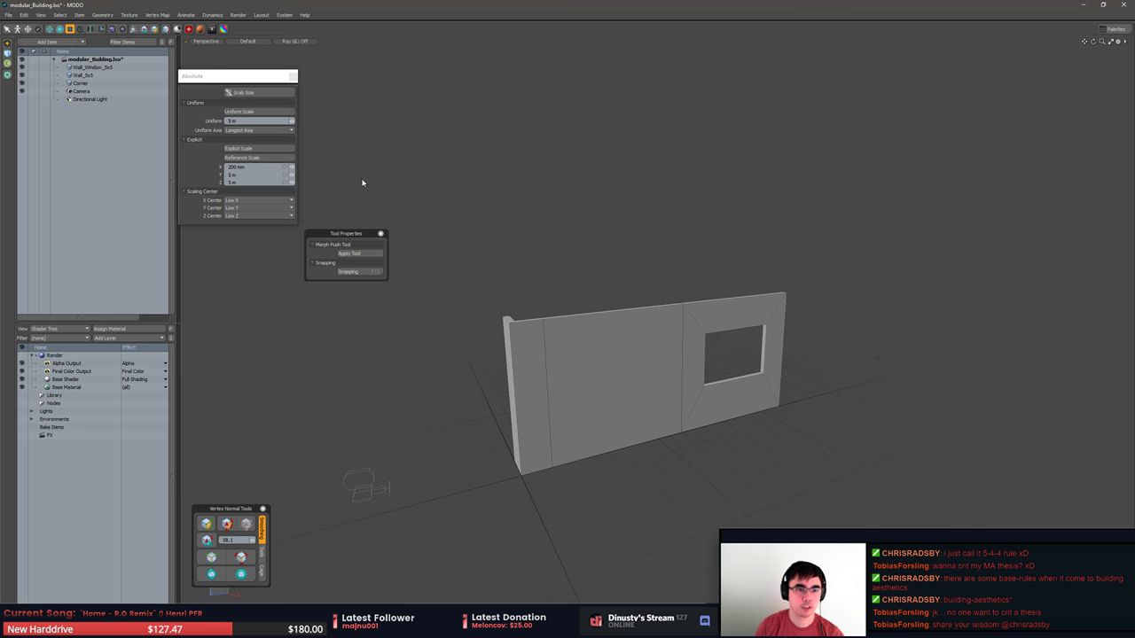
# Clear the Tool Properties and Absolute scaling panels, side panels and camera from the view, and frame the assembled walls.
pyautogui.click(380, 233)
pyautogui.click(381, 233)
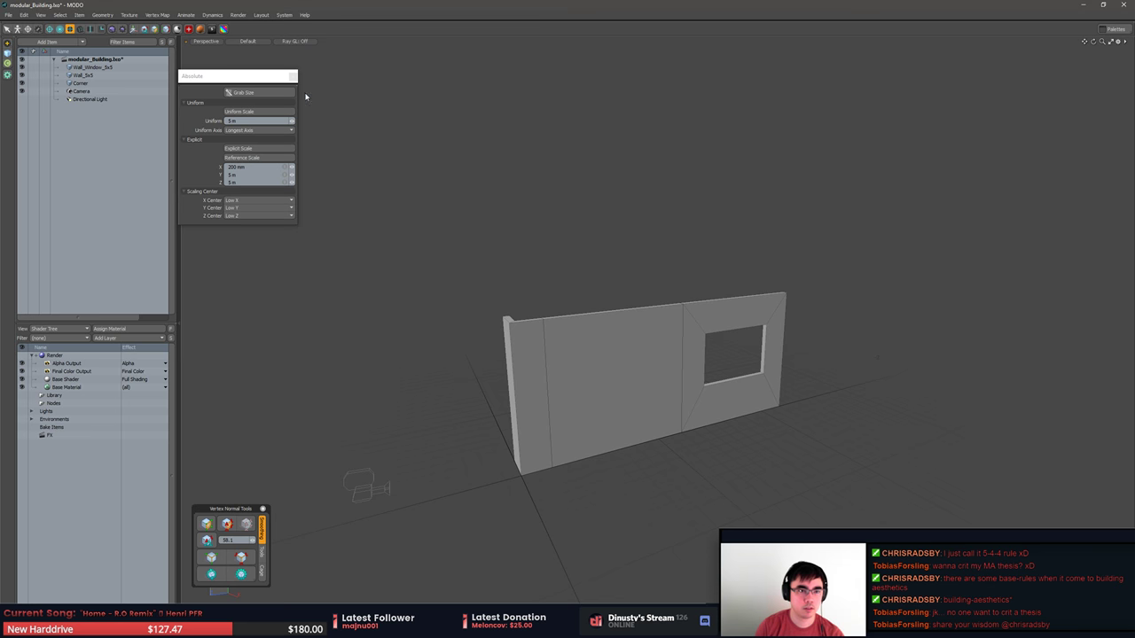
pyautogui.click(292, 77)
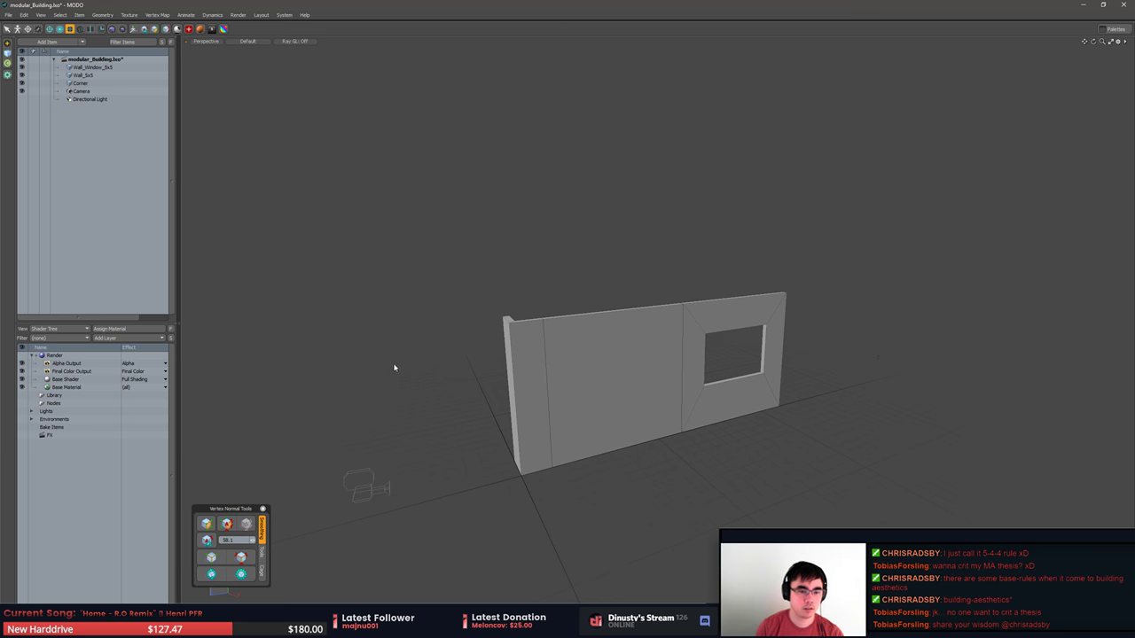
pyautogui.hotkey('ctrl', 'Tab')
pyautogui.click(283, 378)
pyautogui.scroll(-1, 374, 363)
pyautogui.scroll(-1, 374, 364)
pyautogui.moveTo(374, 364)
pyautogui.keyDown('alt'); pyautogui.keyDown('shift'); pyautogui.mouseDown()
pyautogui.moveTo(389, 318)
pyautogui.moveTo(504, 309)
pyautogui.moveTo(631, 275)
pyautogui.mouseUp(); pyautogui.keyUp('shift'); pyautogui.keyUp('alt')
pyautogui.click(757, 266)
pyautogui.keyDown('alt'); pyautogui.moveTo(757, 266); pyautogui.dragTo(818, 309); pyautogui.keyUp('alt')
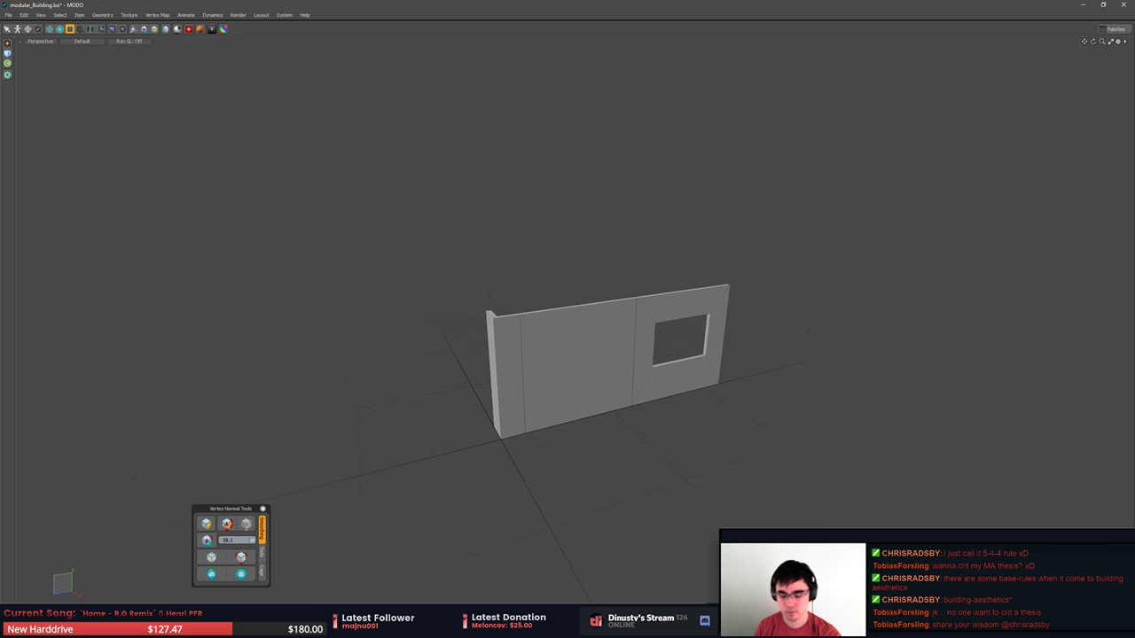
# Capture the viewport as a screenshot and paste it into a new 2151 x 1143 pixel Photoshop document.
pyautogui.press('Print')
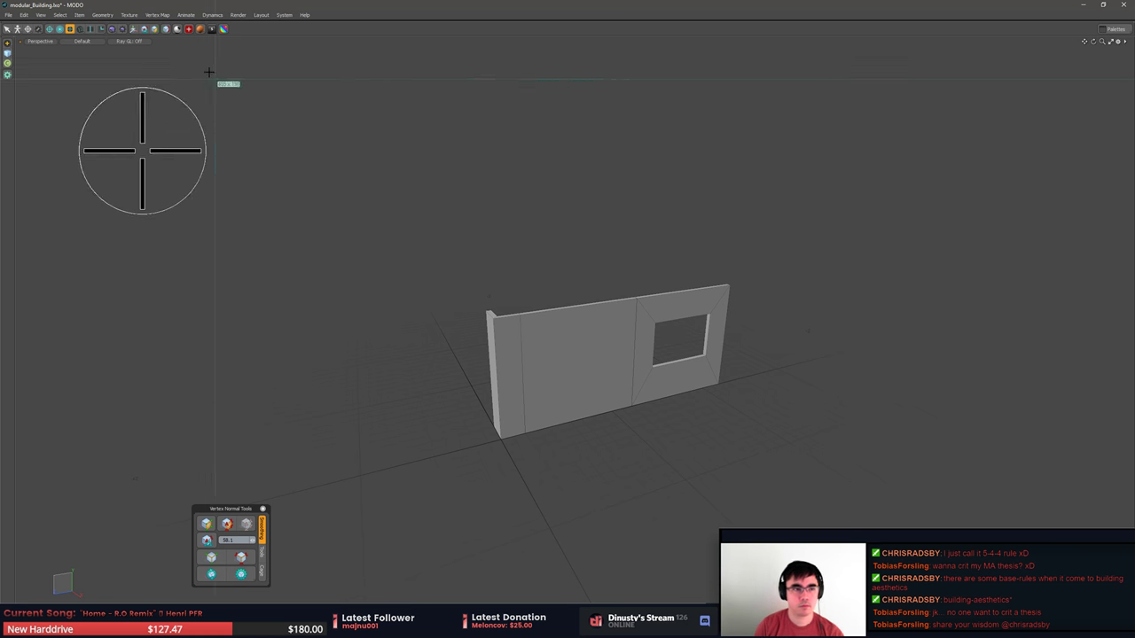
pyautogui.moveTo(104, 65); pyautogui.dragTo(1036, 526)
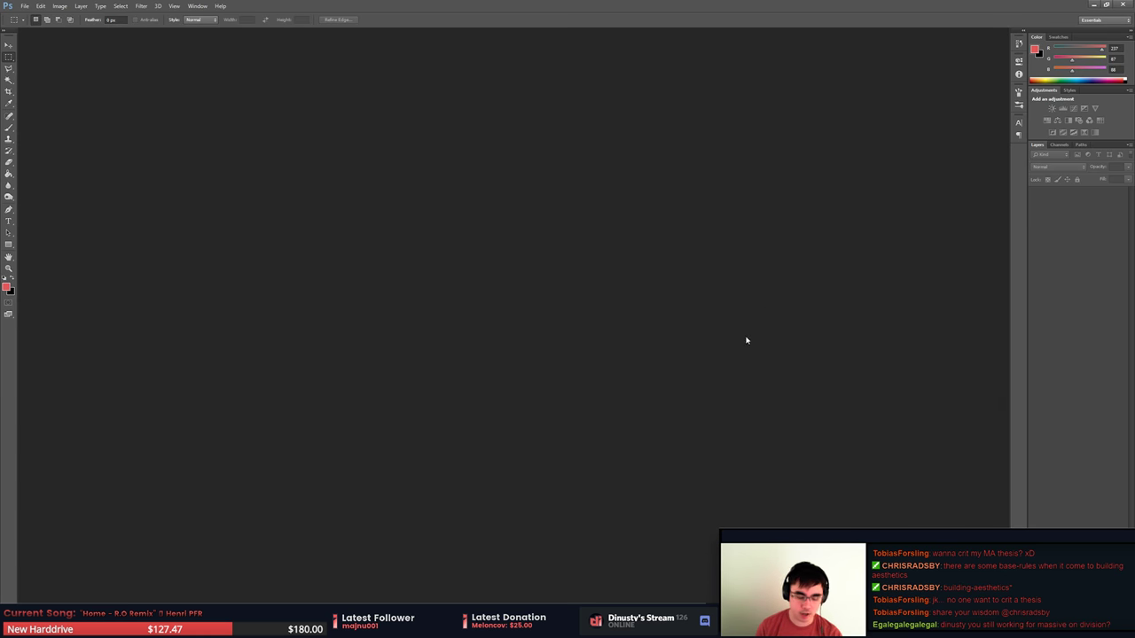
pyautogui.hotkey('ctrl', 'n')
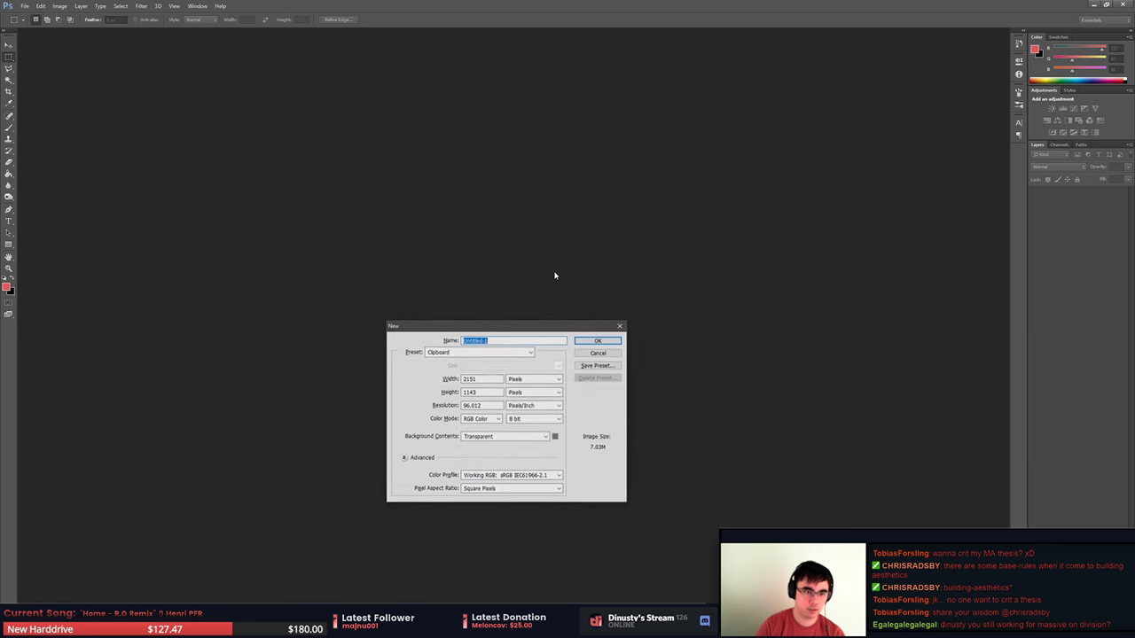
pyautogui.press('Return')
pyautogui.hotkey('ctrl', 'v')
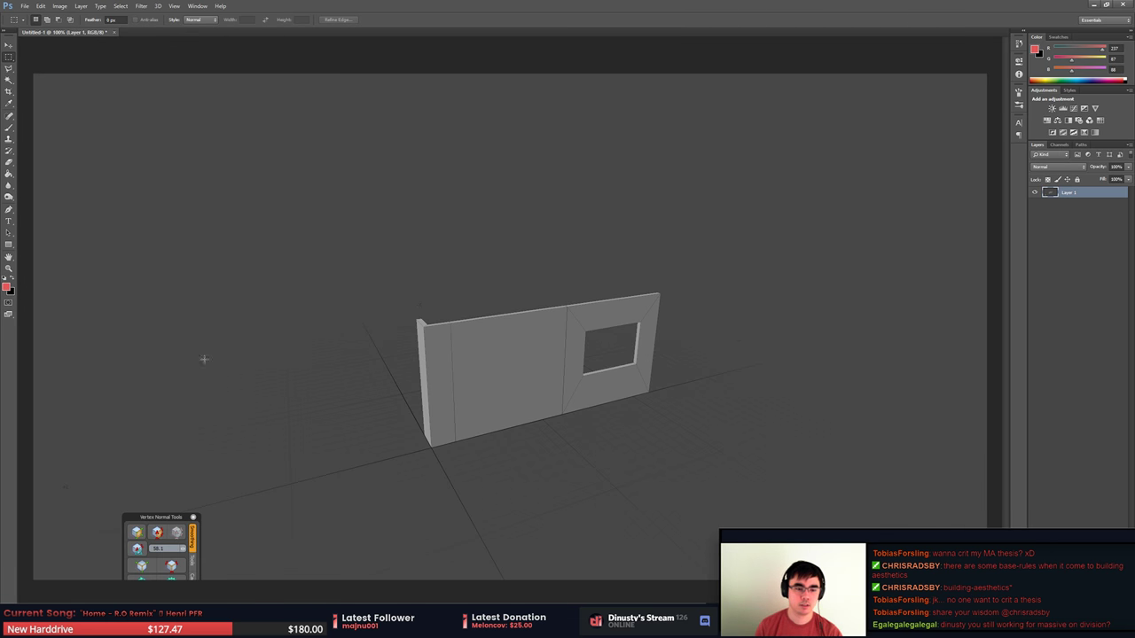
# Paint over the captured Vertex Normal Tools panel with the sampled background grey, and add a new empty layer.
pyautogui.press('b')
pyautogui.keyDown('alt'); pyautogui.click(192, 315); pyautogui.keyUp('alt')
pyautogui.moveTo(134, 542)
pyautogui.mouseDown()
pyautogui.moveTo(178, 577)
pyautogui.moveTo(149, 568)
pyautogui.mouseUp()
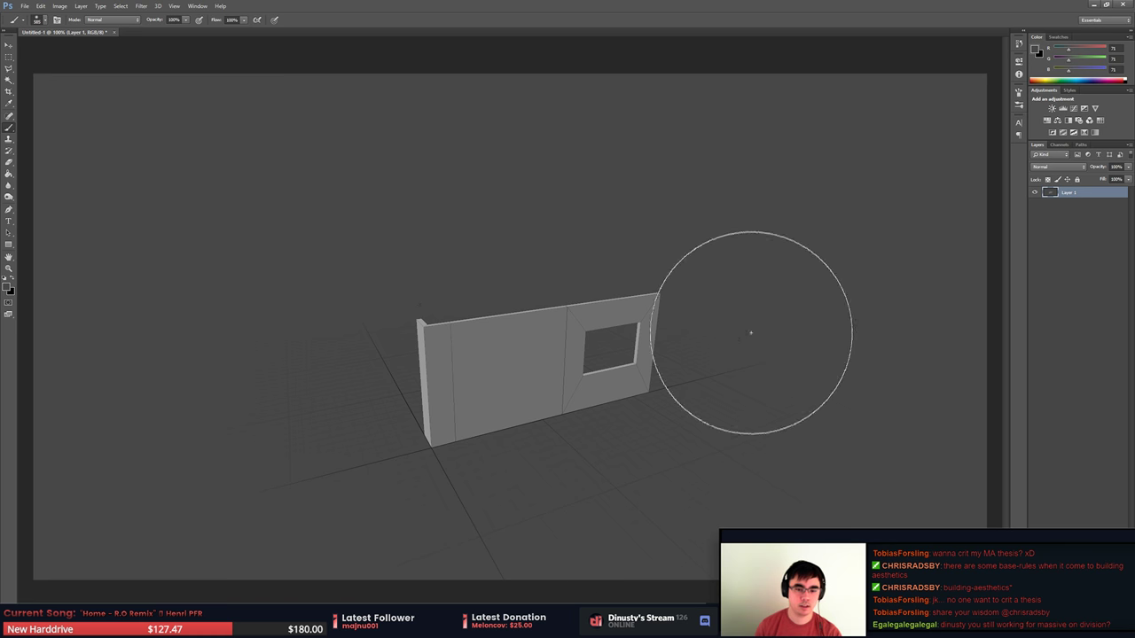
pyautogui.press('m')
pyautogui.hotkey('ctrl', 'shift', 'alt', 'n')
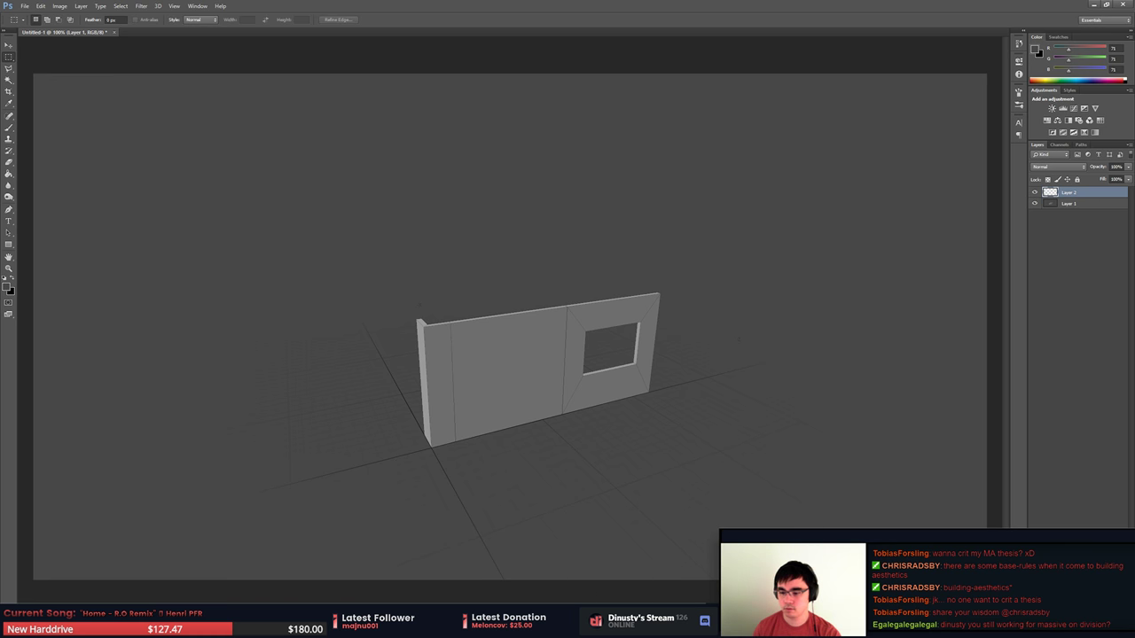
# Set up a thin brush and pick a fully saturated bright orange as the foreground colour.
pyautogui.press('b')
pyautogui.moveTo(611, 317)
pyautogui.keyDown('alt'); pyautogui.mouseDown(button='right')
pyautogui.moveTo(627, 321)
pyautogui.moveTo(479, 325)
pyautogui.moveTo(487, 335)
pyautogui.mouseUp(button='right'); pyautogui.keyUp('alt')
pyautogui.click(7, 288)
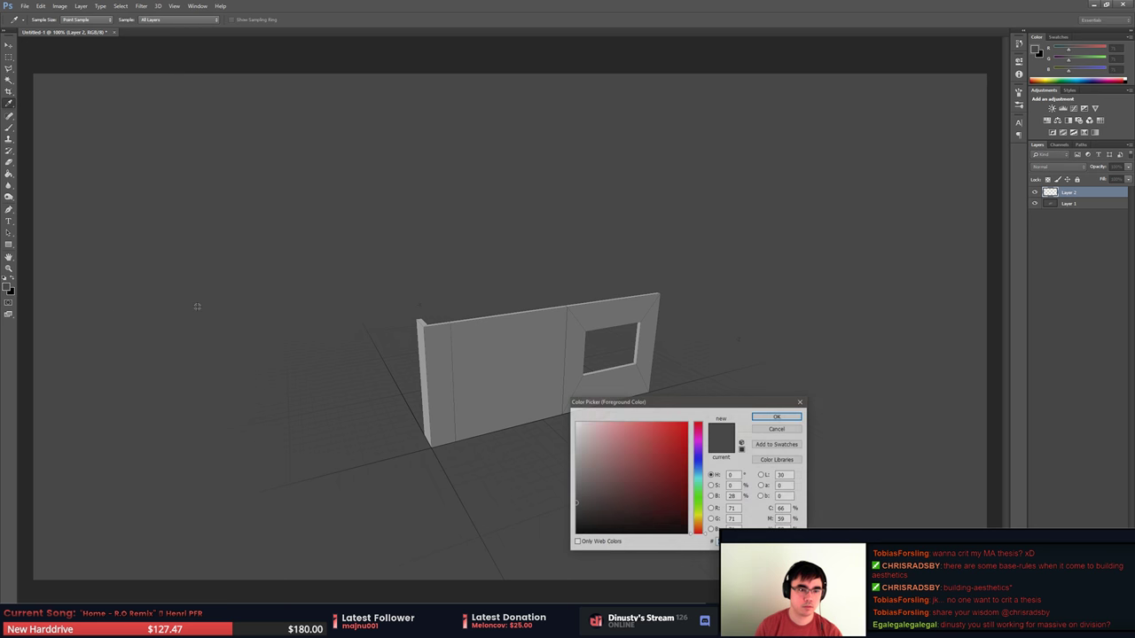
pyautogui.moveTo(699, 507); pyautogui.dragTo(698, 527)
pyautogui.moveTo(676, 446); pyautogui.dragTo(690, 420)
pyautogui.click(784, 418)
# Outline the four outer edges of the window wall piece with straight orange brush lines.
pyautogui.moveTo(823, 358)
pyautogui.mouseDown()
pyautogui.moveTo(673, 359)
pyautogui.moveTo(659, 294)
pyautogui.mouseUp()
pyautogui.hotkey('ctrl', 'z')
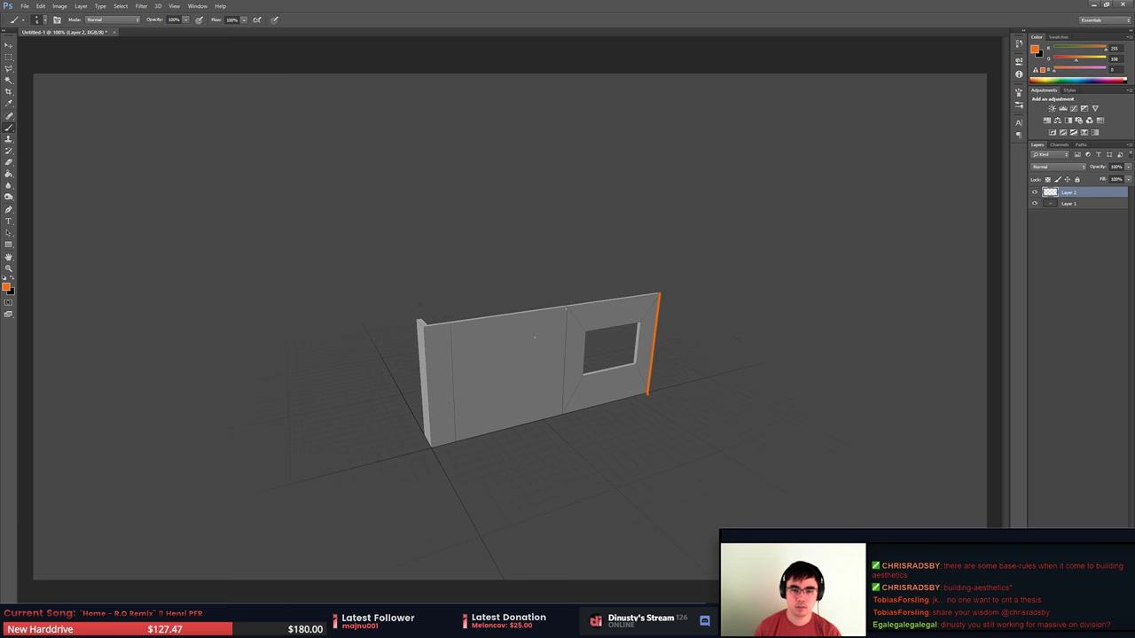
pyautogui.keyDown('shift'); pyautogui.click(567, 308); pyautogui.keyUp('shift')
pyautogui.keyDown('shift'); pyautogui.click(562, 412); pyautogui.keyUp('shift')
pyautogui.keyDown('shift'); pyautogui.click(648, 393); pyautogui.keyUp('shift')
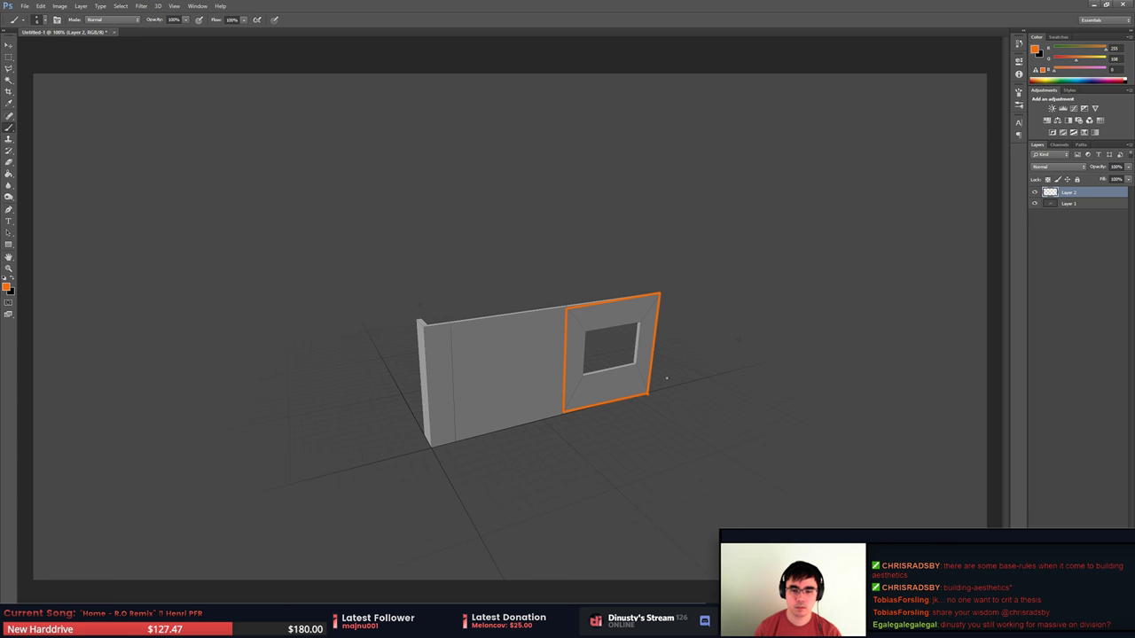
# Handwrite dimension labels: 5m for the window wall's height and width, 1m for each corner side, and 5m for the plain wall's width.
pyautogui.moveTo(667, 318); pyautogui.dragTo(679, 315)
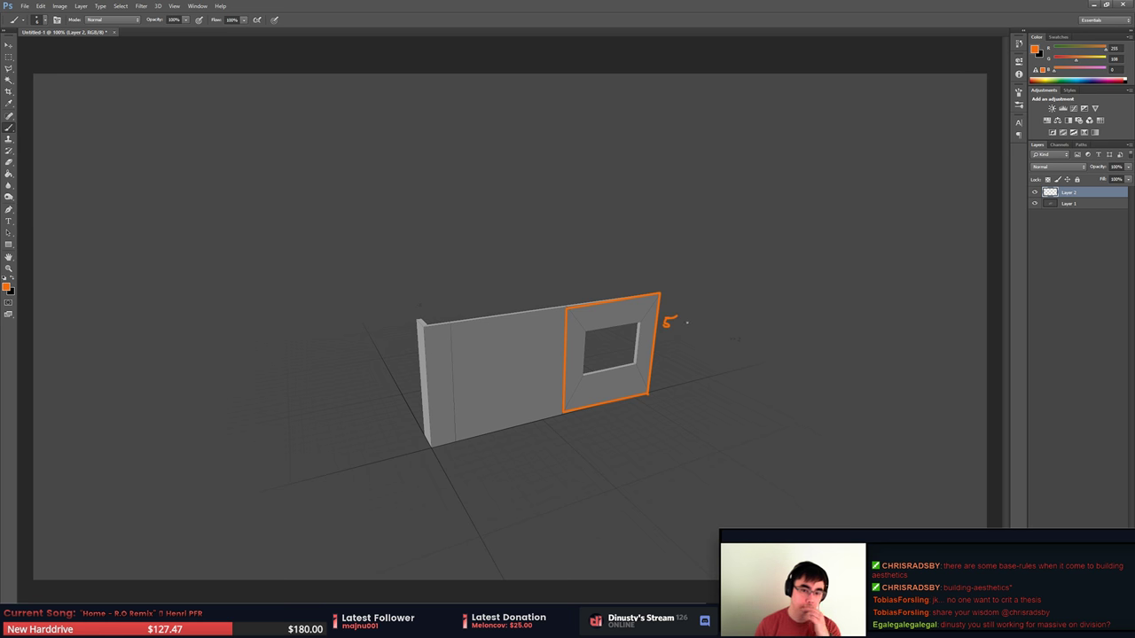
pyautogui.moveTo(677, 325); pyautogui.dragTo(690, 326)
pyautogui.moveTo(604, 410)
pyautogui.mouseDown()
pyautogui.moveTo(599, 419)
pyautogui.moveTo(622, 416)
pyautogui.mouseUp()
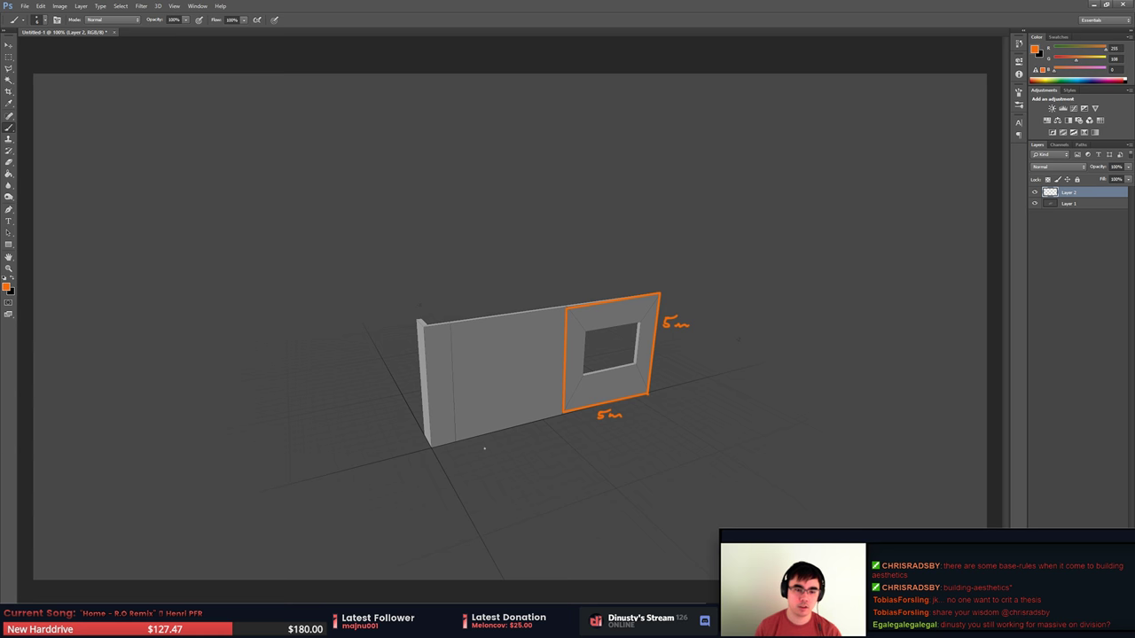
pyautogui.moveTo(446, 454)
pyautogui.mouseDown()
pyautogui.moveTo(456, 457)
pyautogui.moveTo(423, 445)
pyautogui.mouseUp()
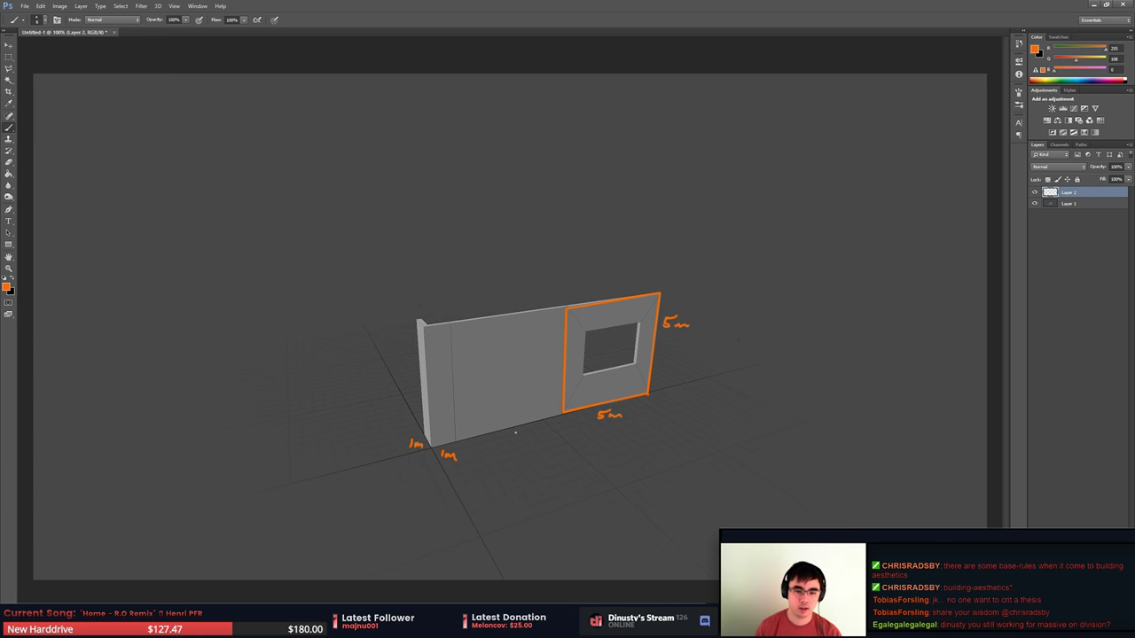
pyautogui.moveTo(515, 433); pyautogui.dragTo(537, 438)
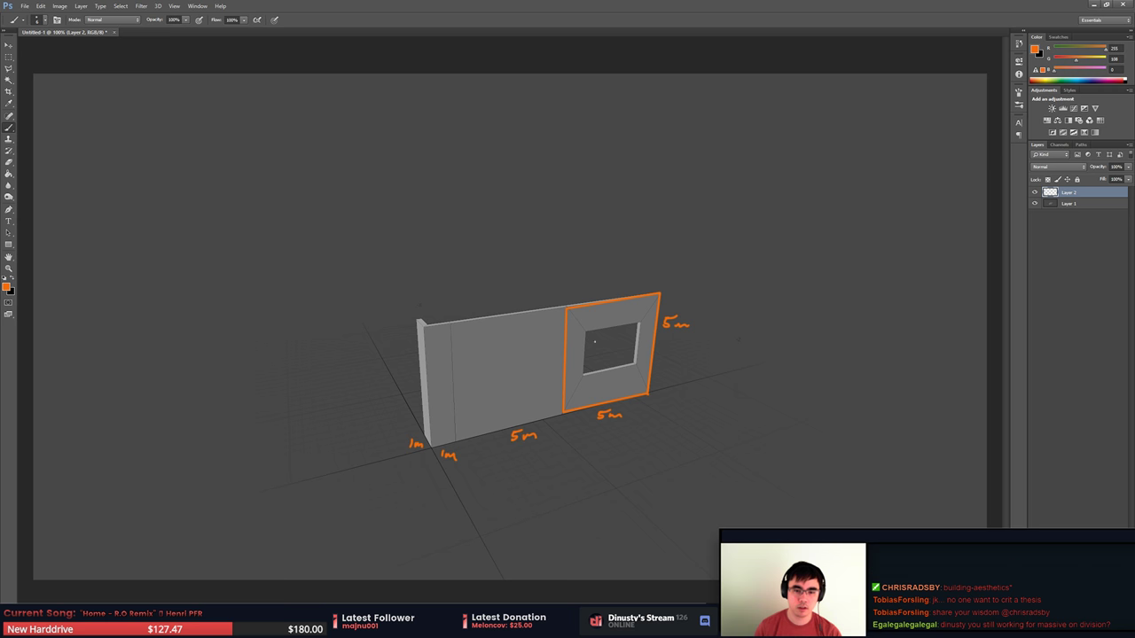
# Outline the window opening and sketch an upper storey above the window wall, labelled 4m high.
pyautogui.moveTo(585, 333)
pyautogui.mouseDown()
pyautogui.moveTo(586, 371)
pyautogui.moveTo(632, 364)
pyautogui.moveTo(638, 324)
pyautogui.moveTo(589, 334)
pyautogui.mouseUp()
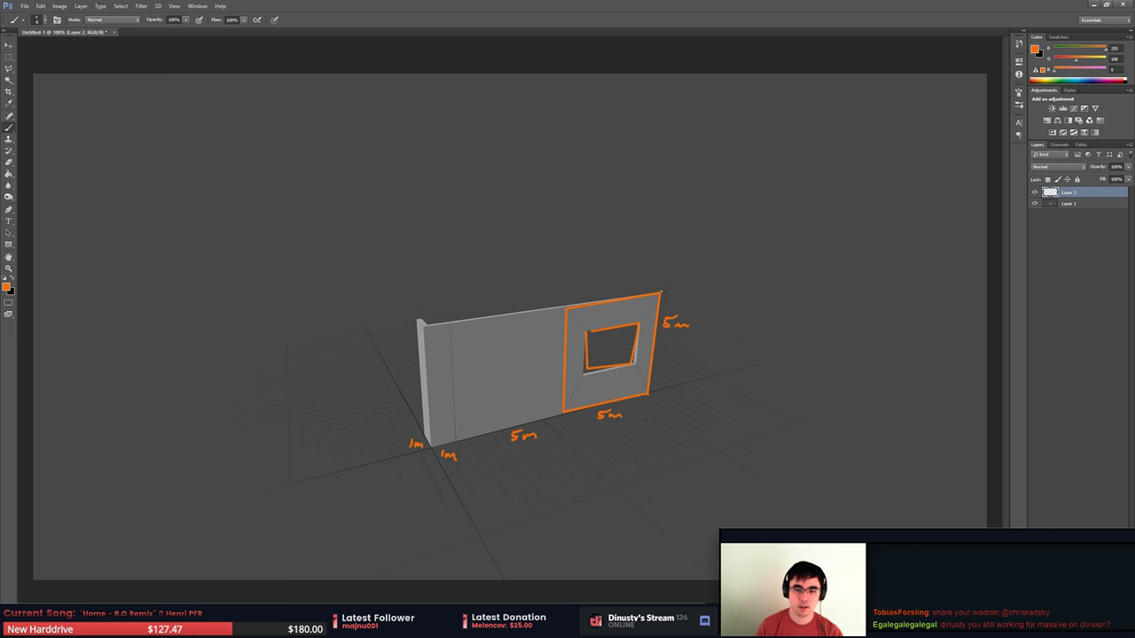
pyautogui.keyDown('shift'); pyautogui.click(664, 198); pyautogui.keyUp('shift')
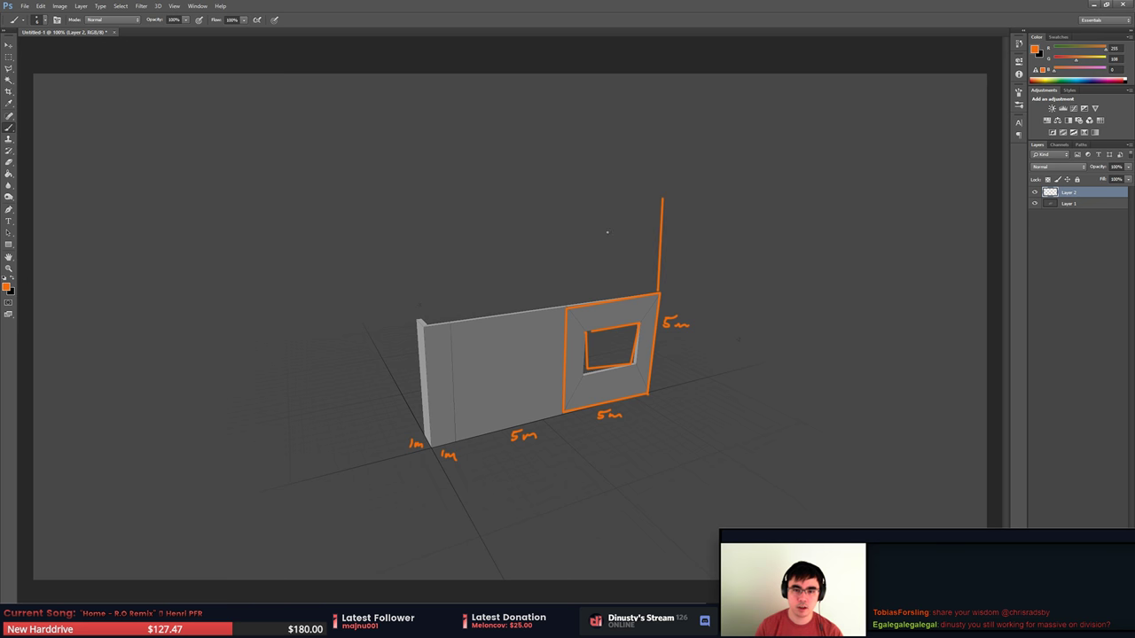
pyautogui.keyDown('shift'); pyautogui.click(565, 204); pyautogui.keyUp('shift')
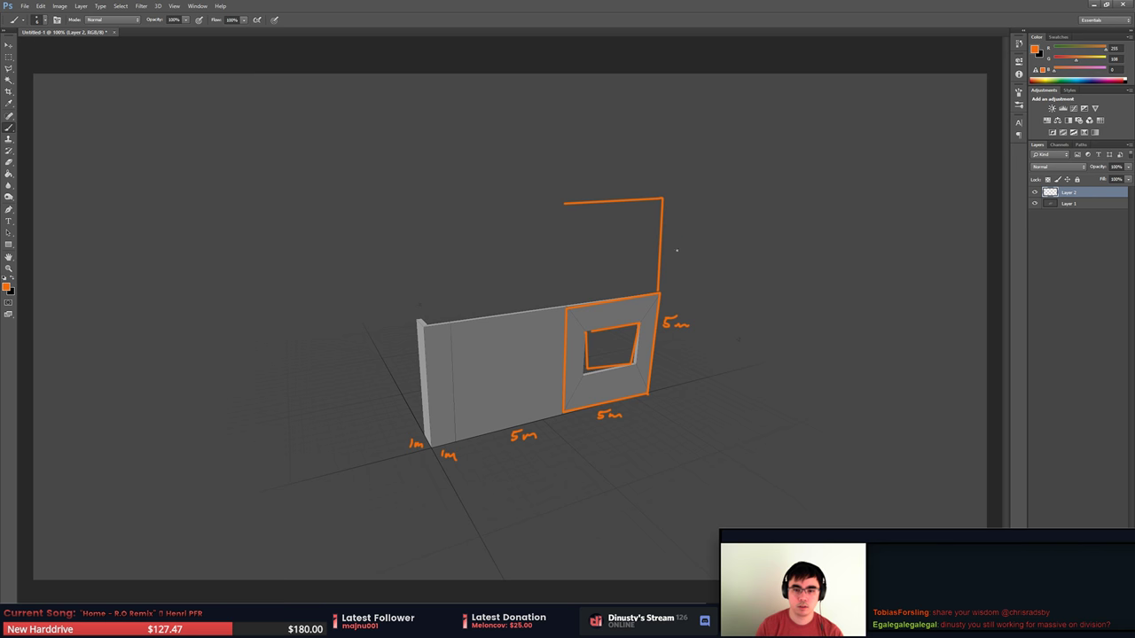
pyautogui.moveTo(668, 236)
pyautogui.mouseDown()
pyautogui.moveTo(674, 252)
pyautogui.moveTo(686, 248)
pyautogui.mouseUp()
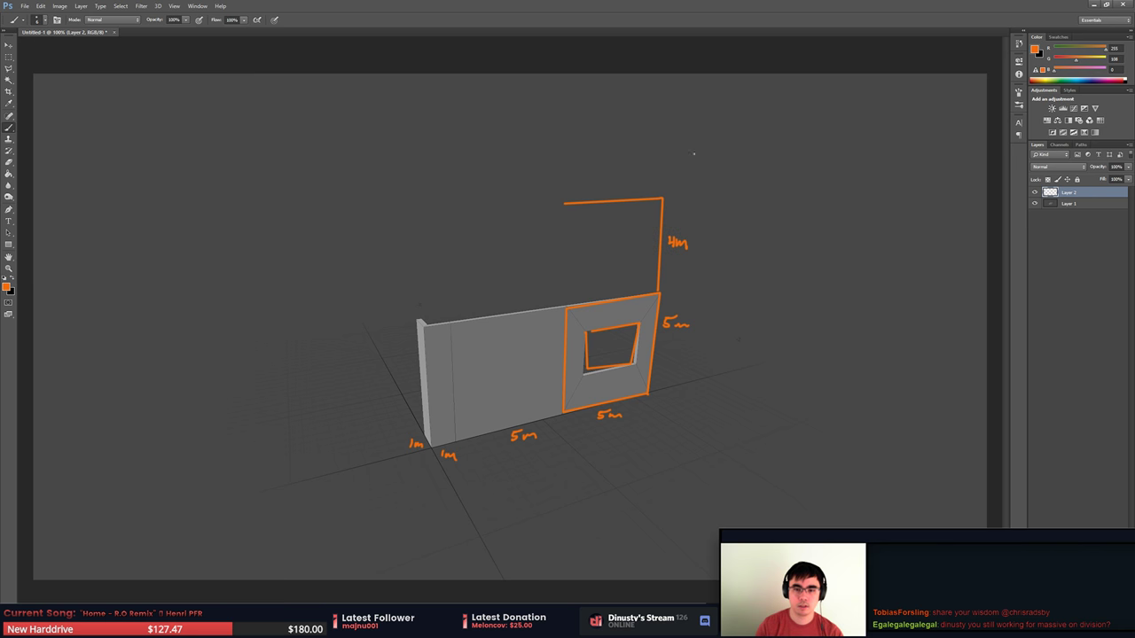
# Sketch a second upper storey above the first with straight lines and label its height 4m.
pyautogui.click(663, 197)
pyautogui.keyDown('shift'); pyautogui.click(668, 92); pyautogui.keyUp('shift')
pyautogui.keyDown('shift'); pyautogui.click(567, 93); pyautogui.keyUp('shift')
pyautogui.moveTo(674, 142); pyautogui.dragTo(694, 155)
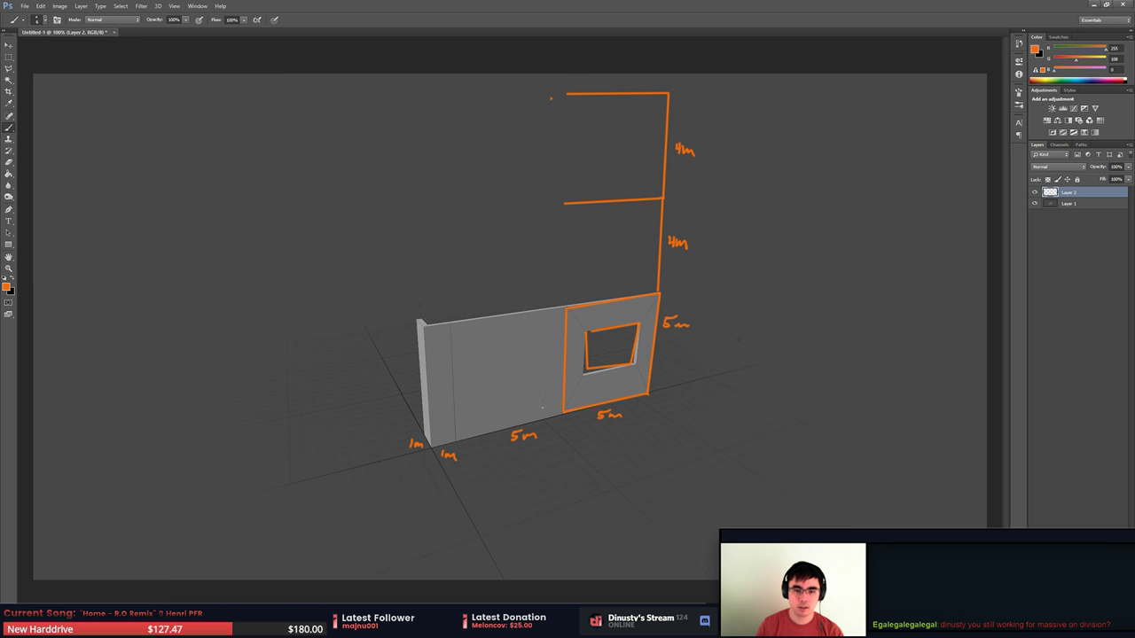
# Draw a tall, narrow vertical strip from the plain wall's base up through the upper storeys, and outline a doorway on the plain wall.
pyautogui.keyDown('shift'); pyautogui.click(551, 99); pyautogui.keyUp('shift')
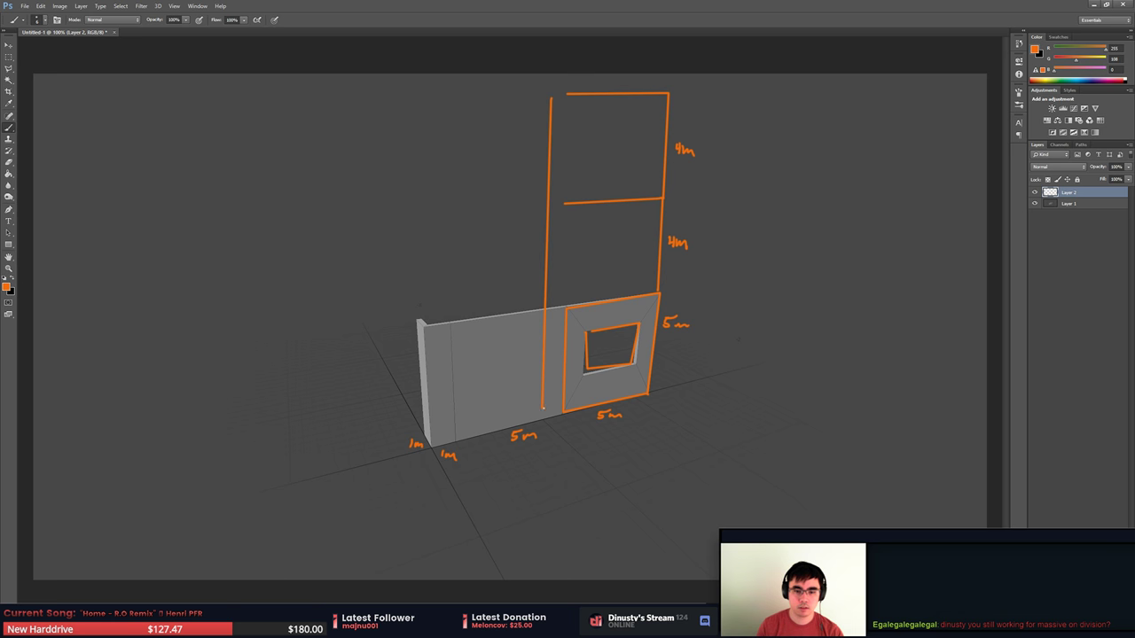
pyautogui.moveTo(527, 425)
pyautogui.mouseDown()
pyautogui.moveTo(548, 416)
pyautogui.moveTo(547, 127)
pyautogui.mouseUp()
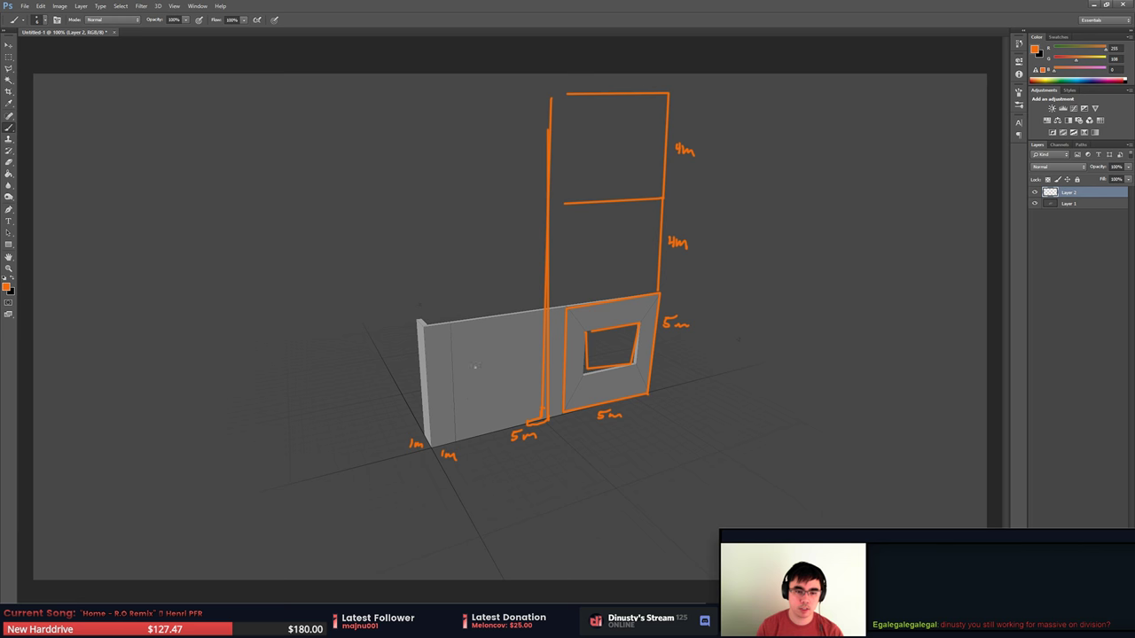
pyautogui.moveTo(470, 438)
pyautogui.mouseDown()
pyautogui.moveTo(470, 363)
pyautogui.moveTo(502, 428)
pyautogui.mouseUp()
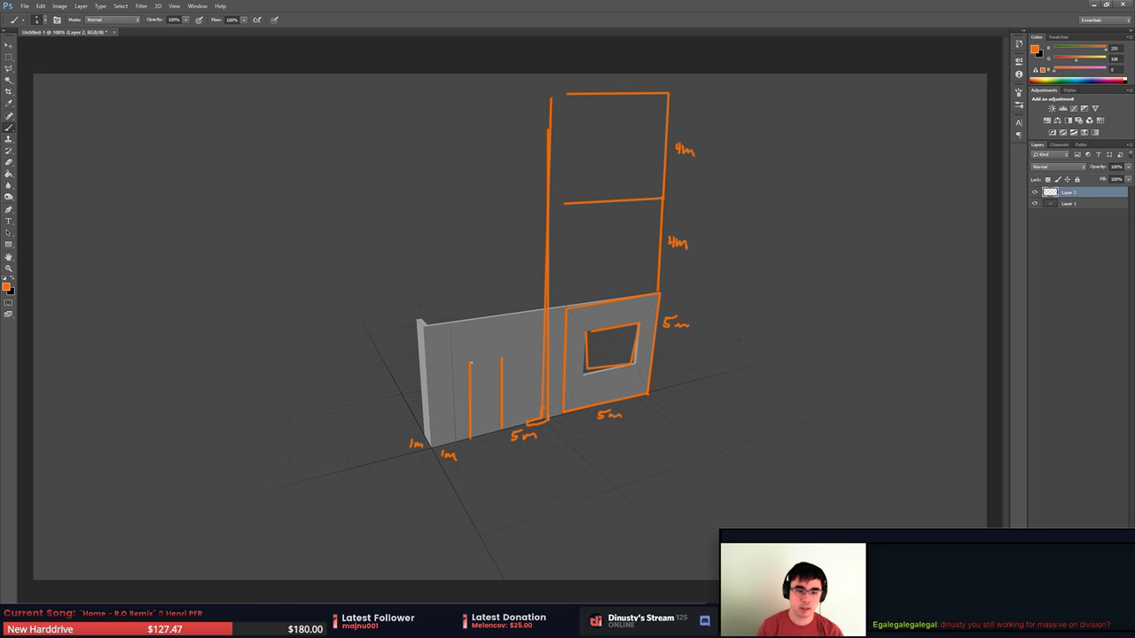
pyautogui.moveTo(471, 359); pyautogui.dragTo(501, 356)
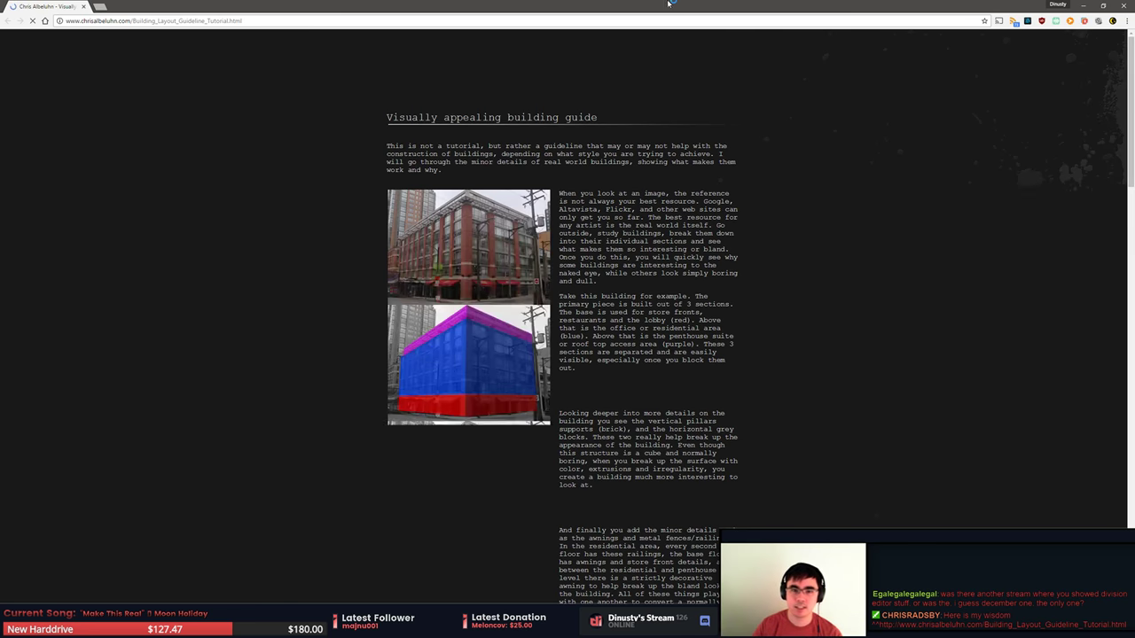
# Read through the "Visually appealing building guide" page's building breakdown examples in the browser and select its web address.
pyautogui.scroll(-2, 887, 346)
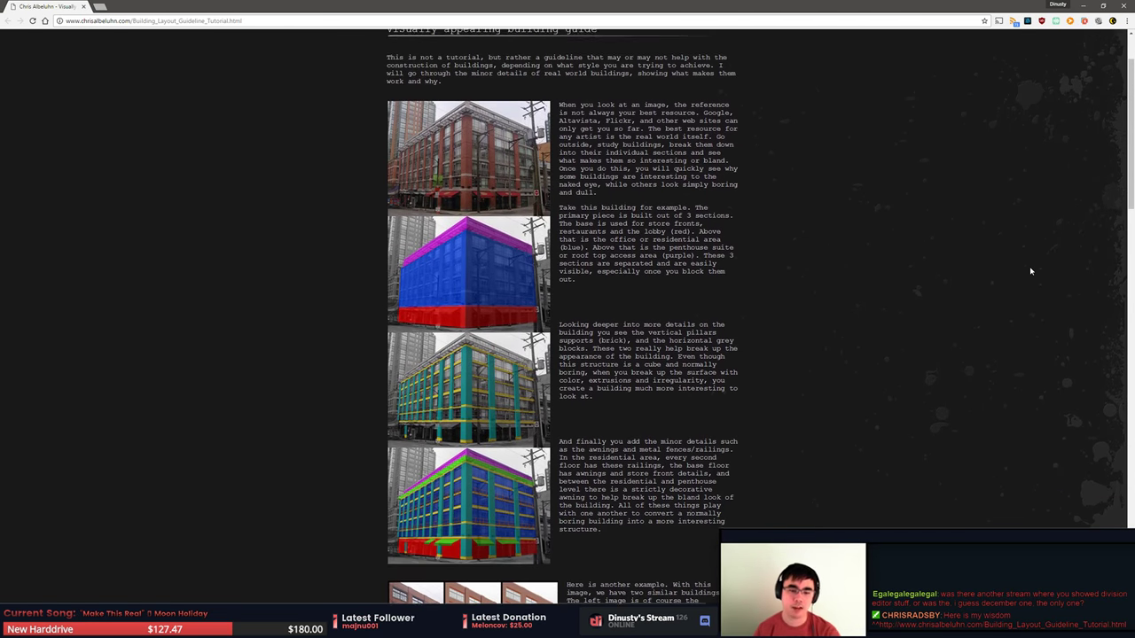
pyautogui.scroll(-3, 1031, 272)
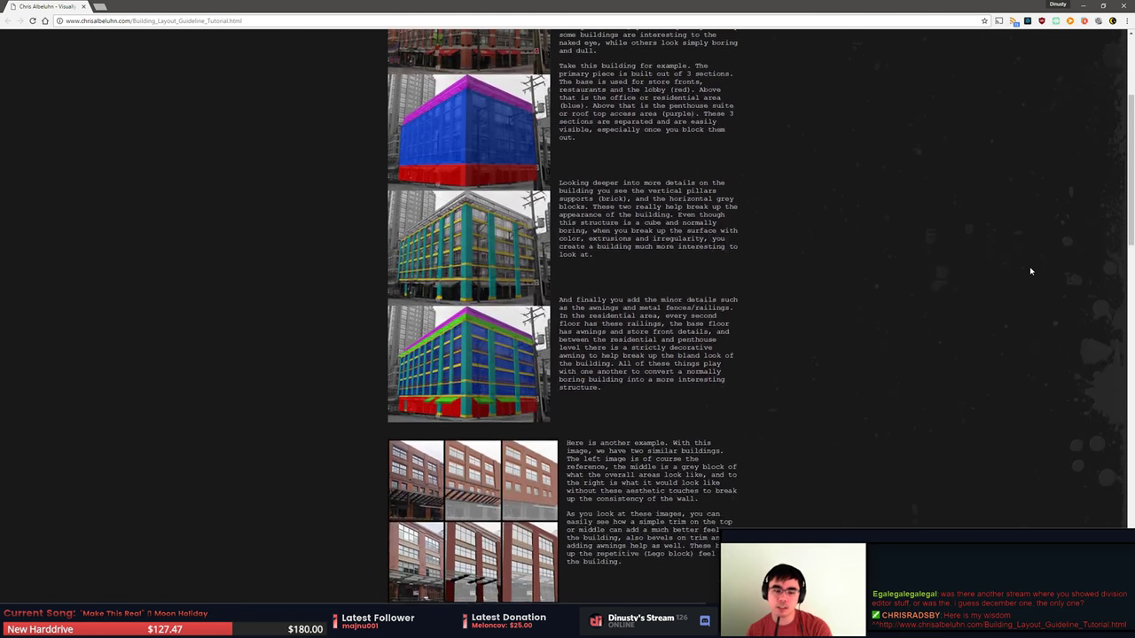
pyautogui.scroll(-2, 1031, 271)
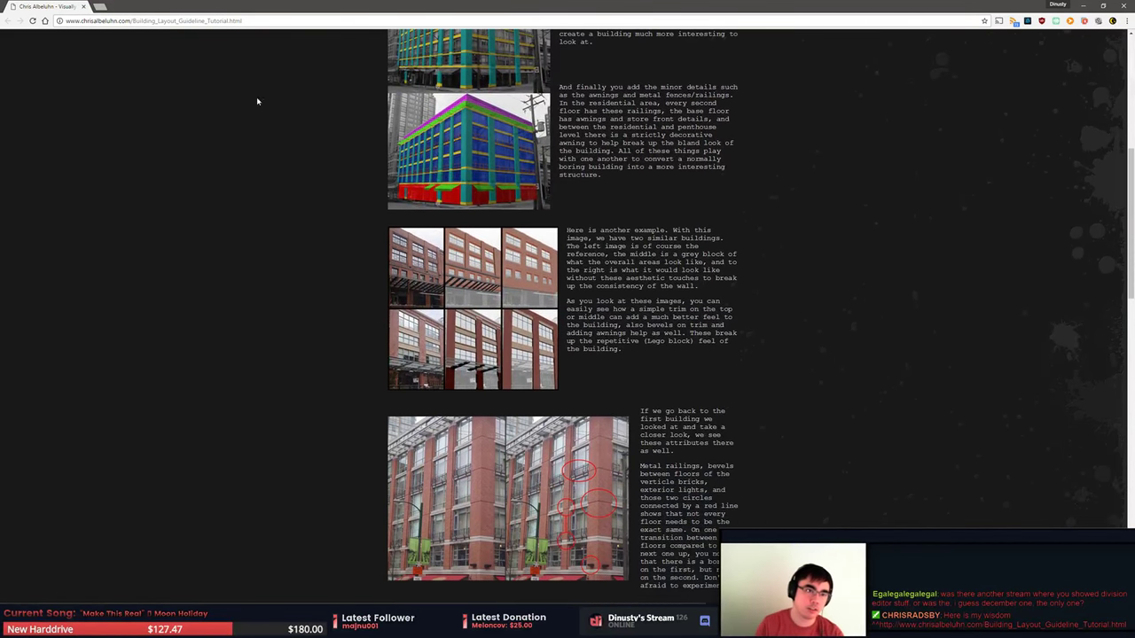
pyautogui.click(289, 21)
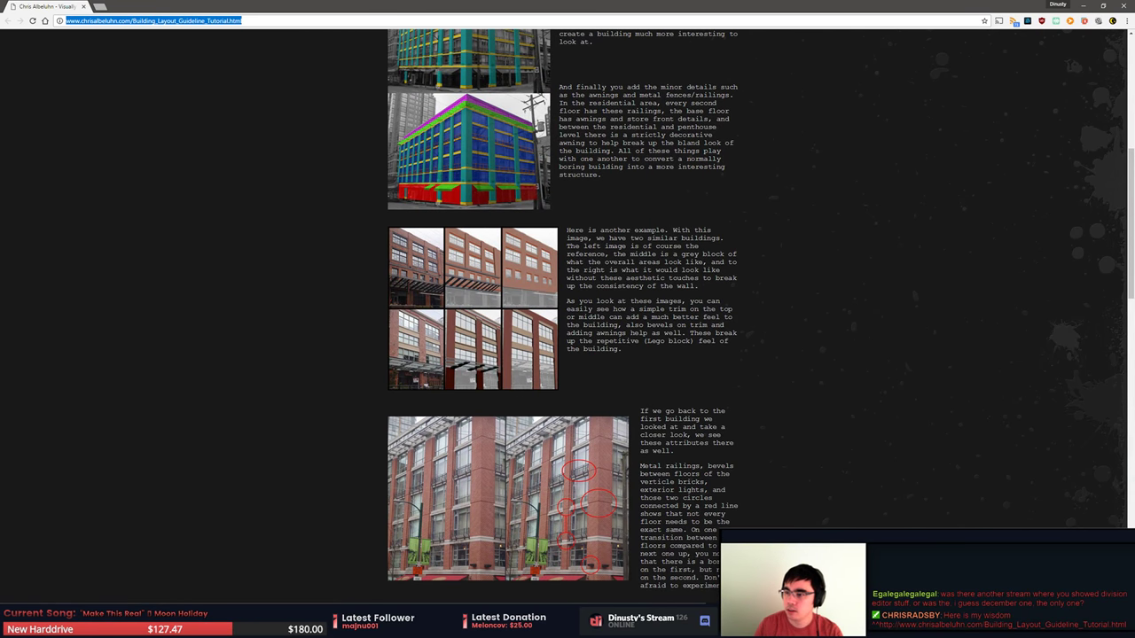
pyautogui.hotkey('alt', 'Tab')
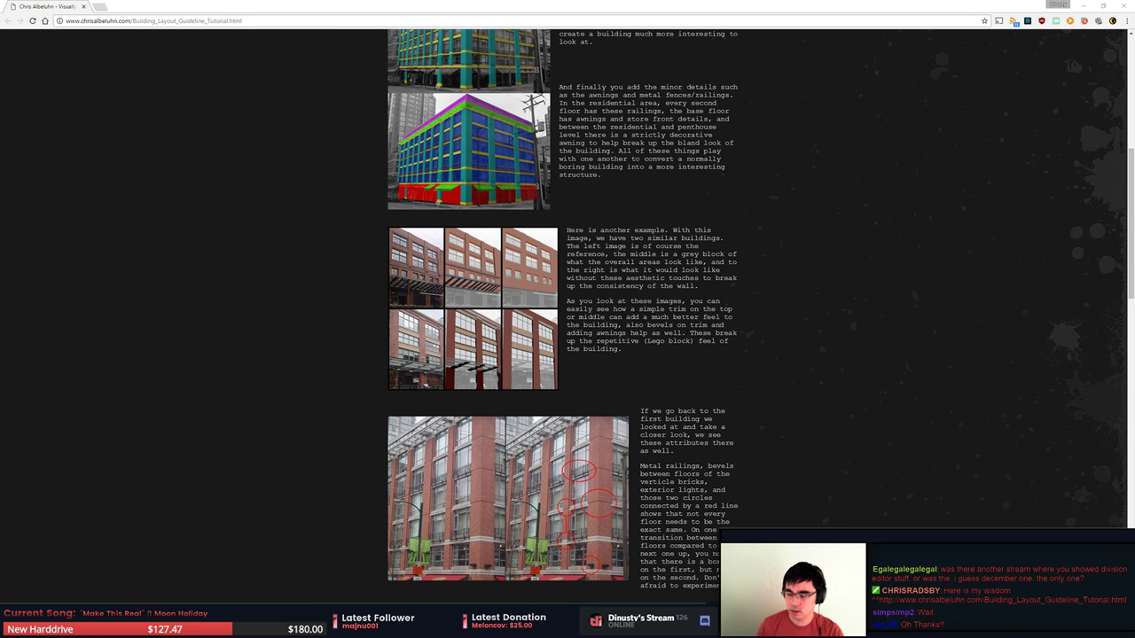
pyautogui.scroll(-3, 892, 418)
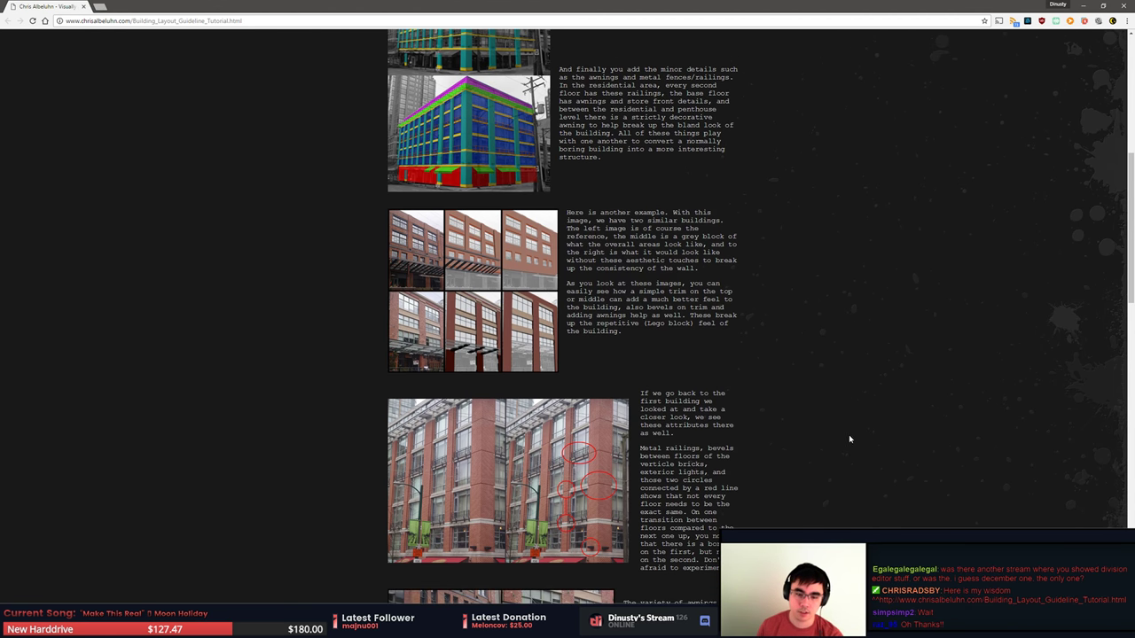
# Read through the building layout guideline page, from the annotated brick facades to the closing high-rise examples.
pyautogui.scroll(-2, 609, 297)
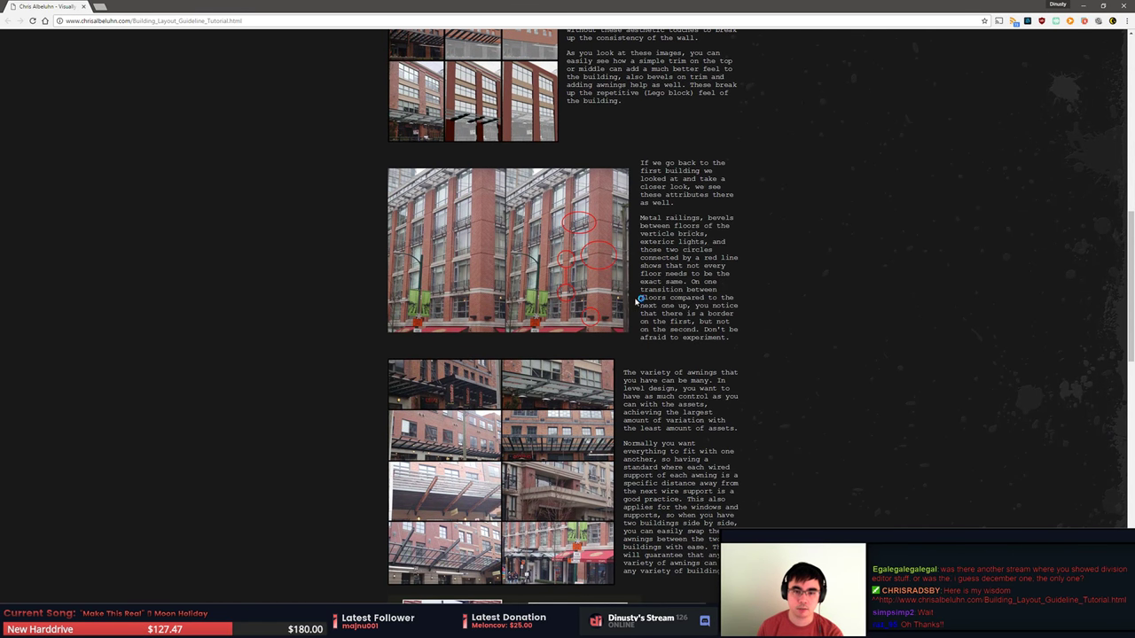
pyautogui.scroll(-1, 640, 303)
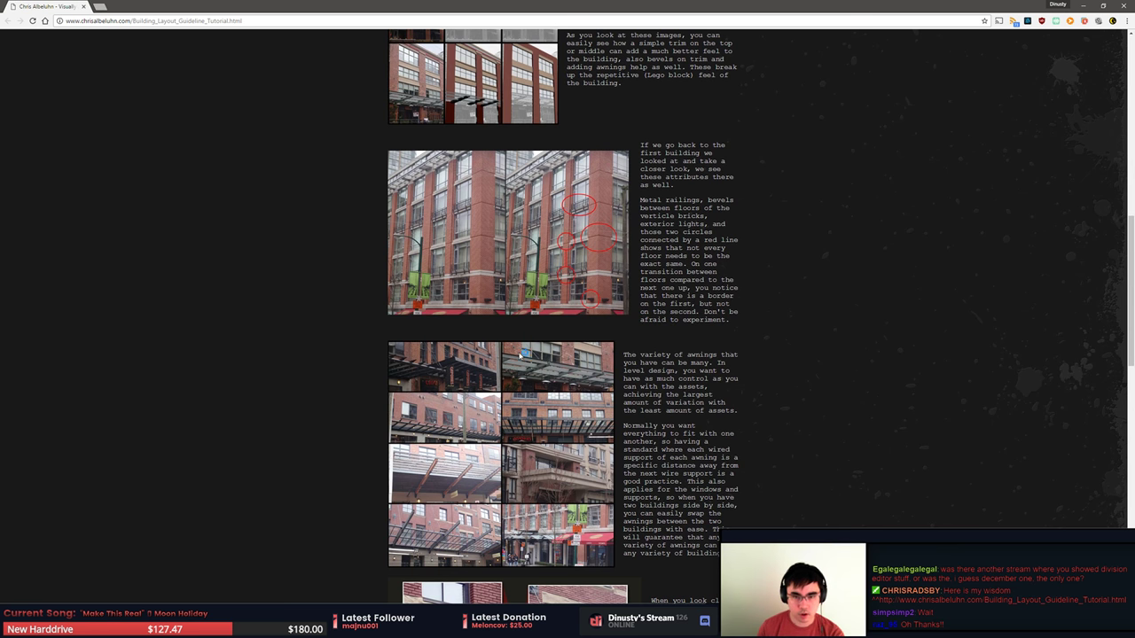
pyautogui.scroll(-4, 681, 272)
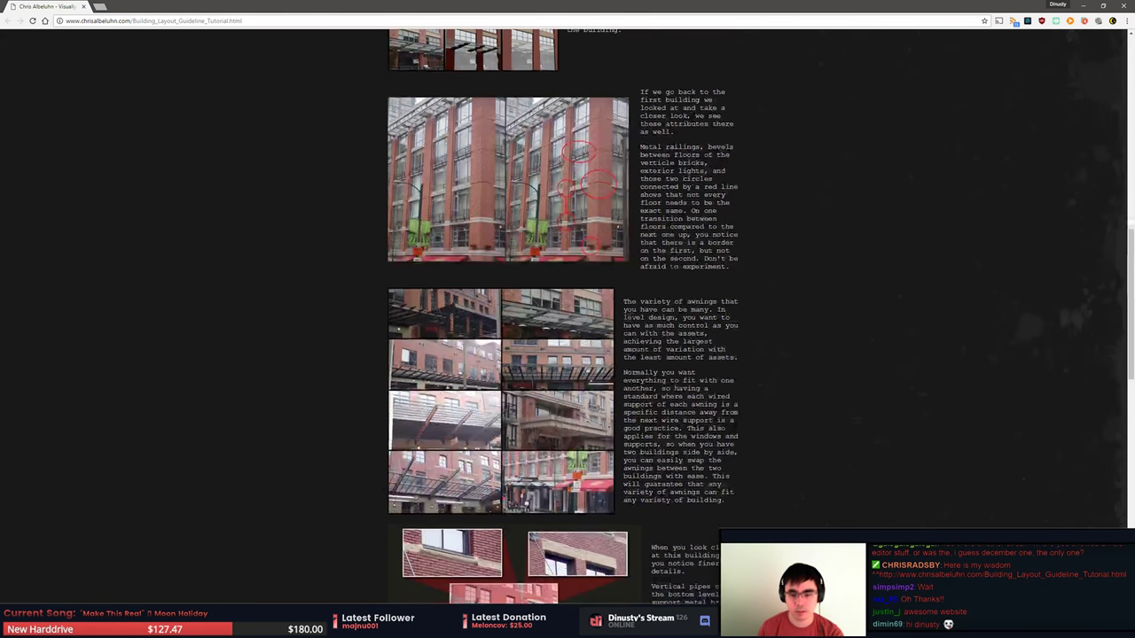
pyautogui.scroll(-4, 681, 272)
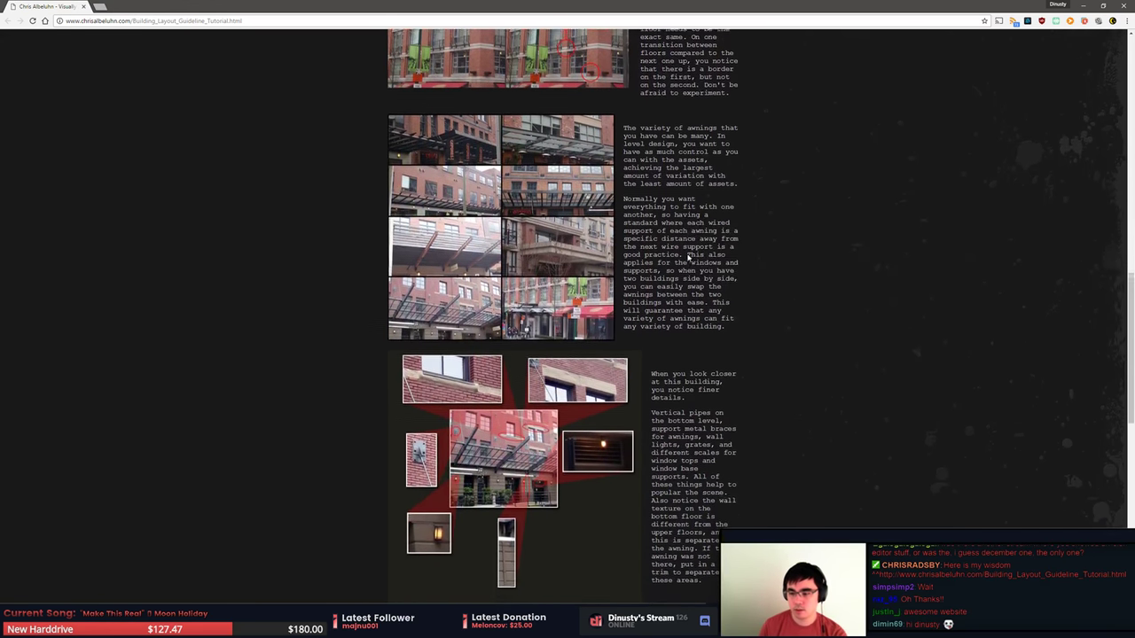
pyautogui.scroll(-3, 687, 257)
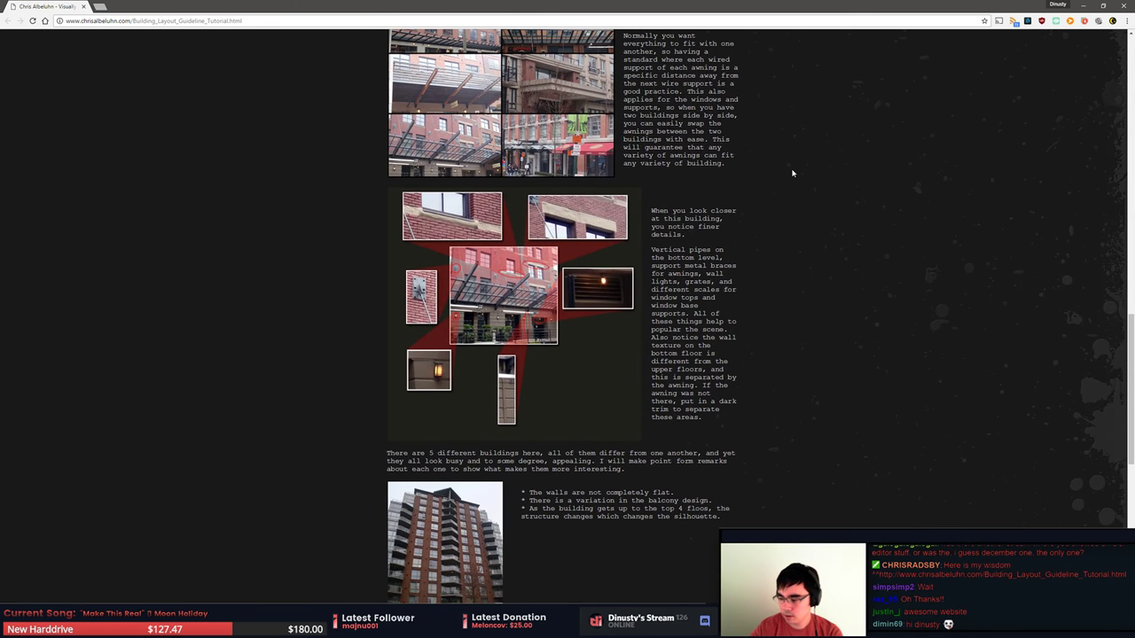
pyautogui.scroll(-2, 793, 173)
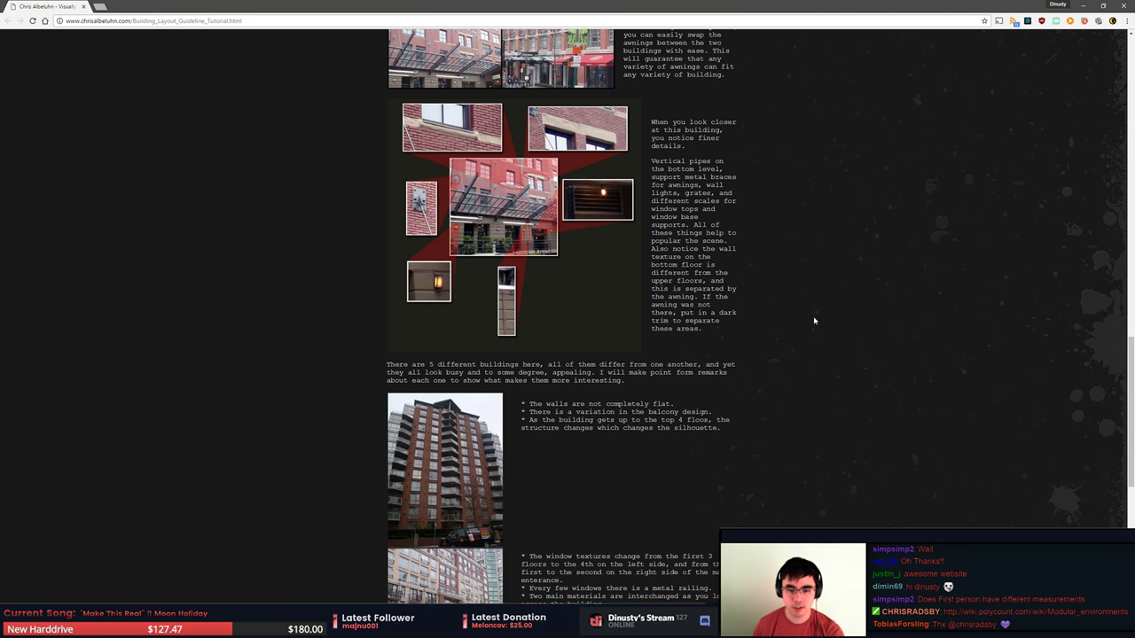
pyautogui.scroll(-3, 833, 311)
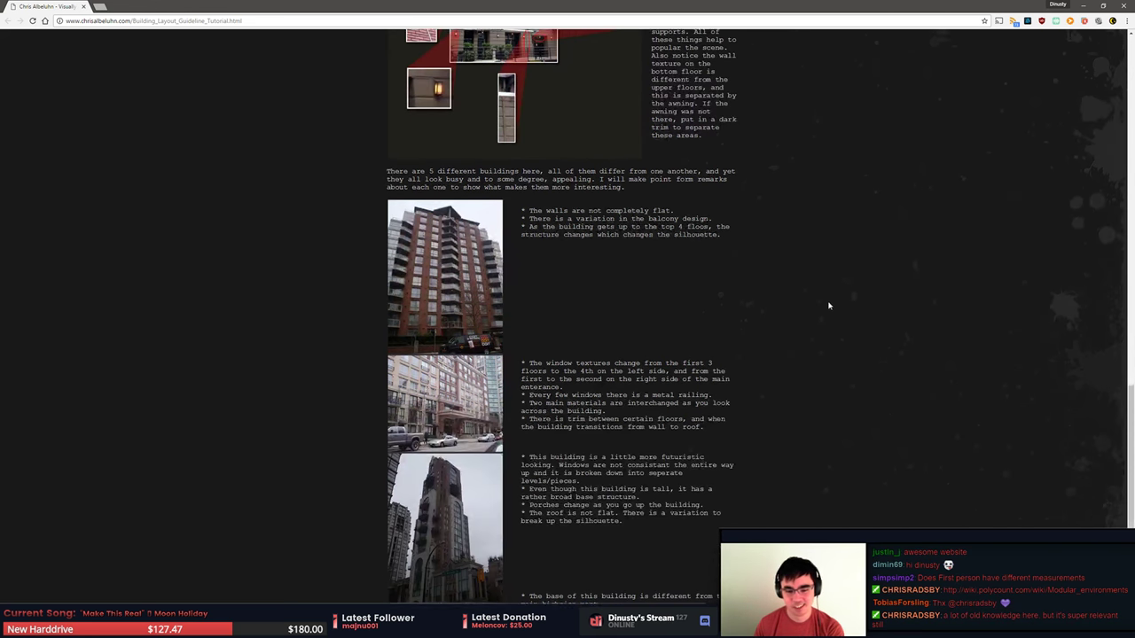
pyautogui.scroll(-5, 827, 308)
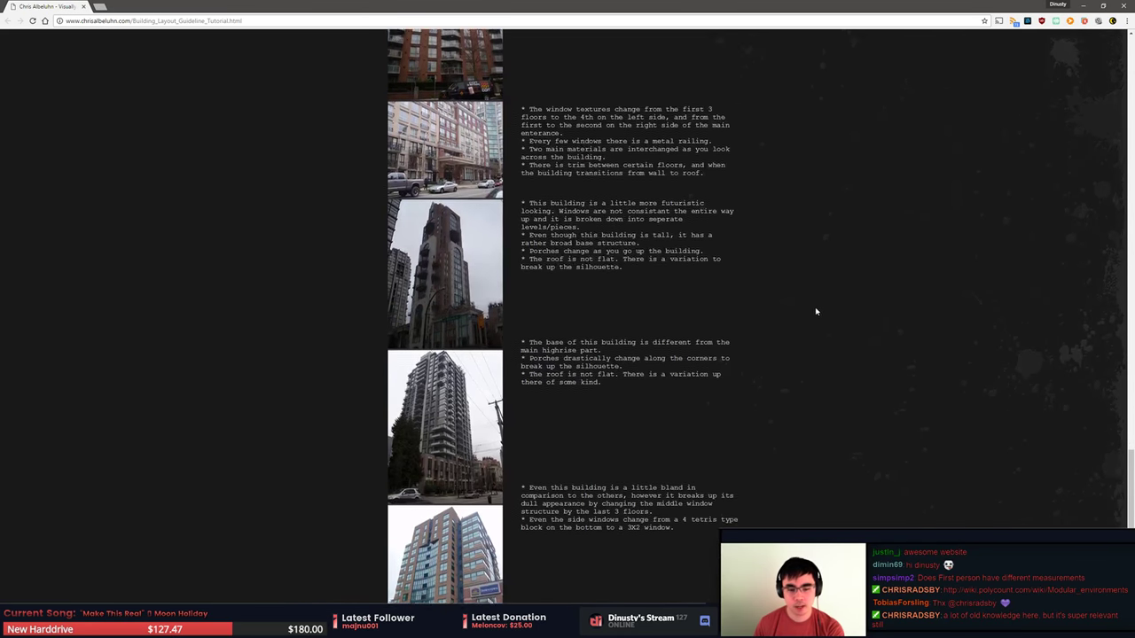
pyautogui.scroll(-1, 123, 472)
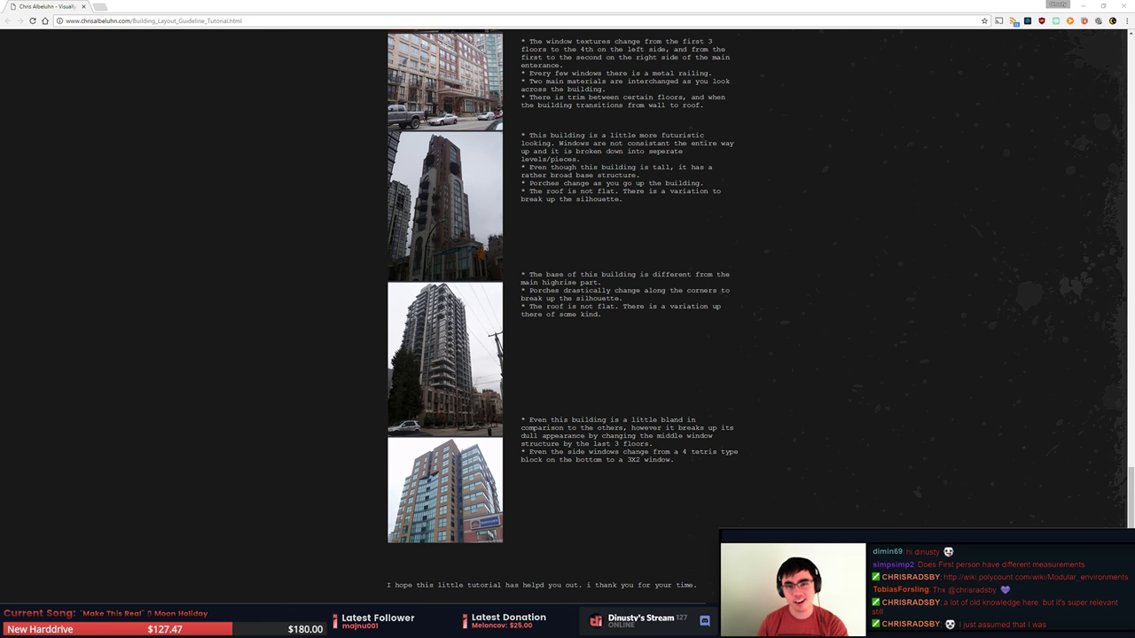
pyautogui.click(963, 449)
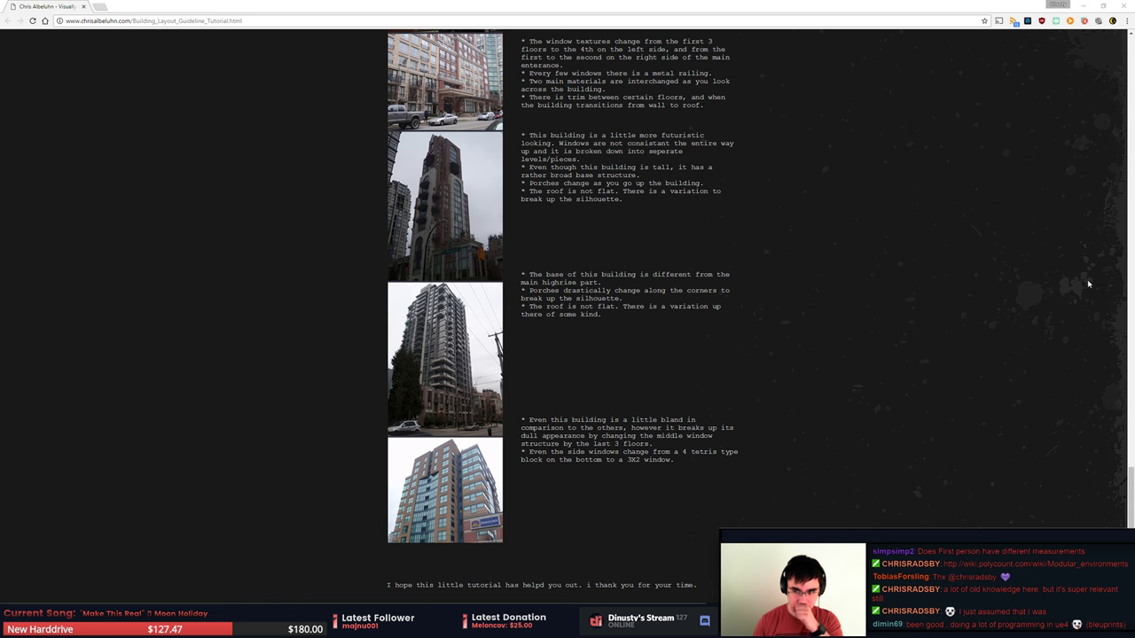
# Return to the brick building comparison with the red circles and enlarge the page for closer reading.
pyautogui.click(732, 416)
pyautogui.scroll(10, 694, 403)
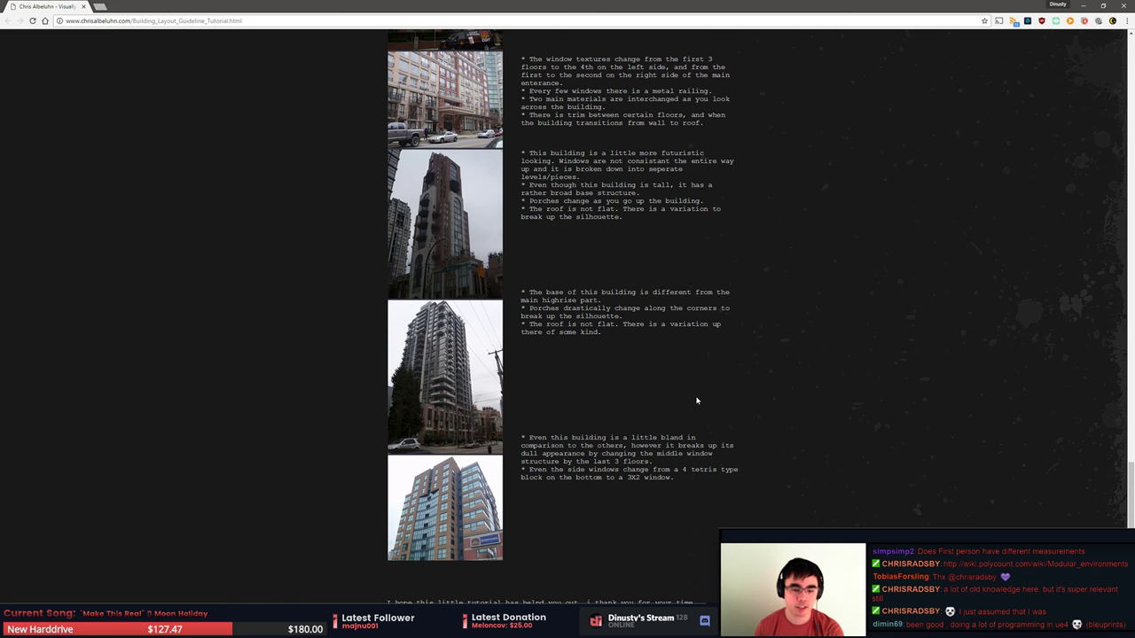
pyautogui.scroll(6, 696, 400)
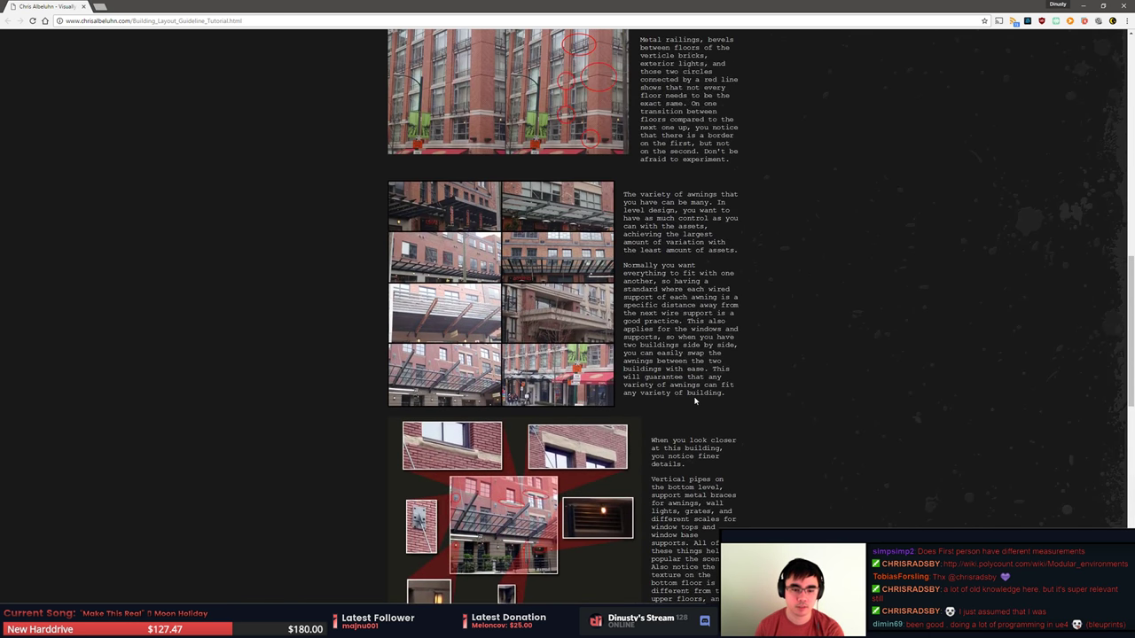
pyautogui.keyDown('ctrl'); pyautogui.scroll(4, 823, 300); pyautogui.keyUp('ctrl')
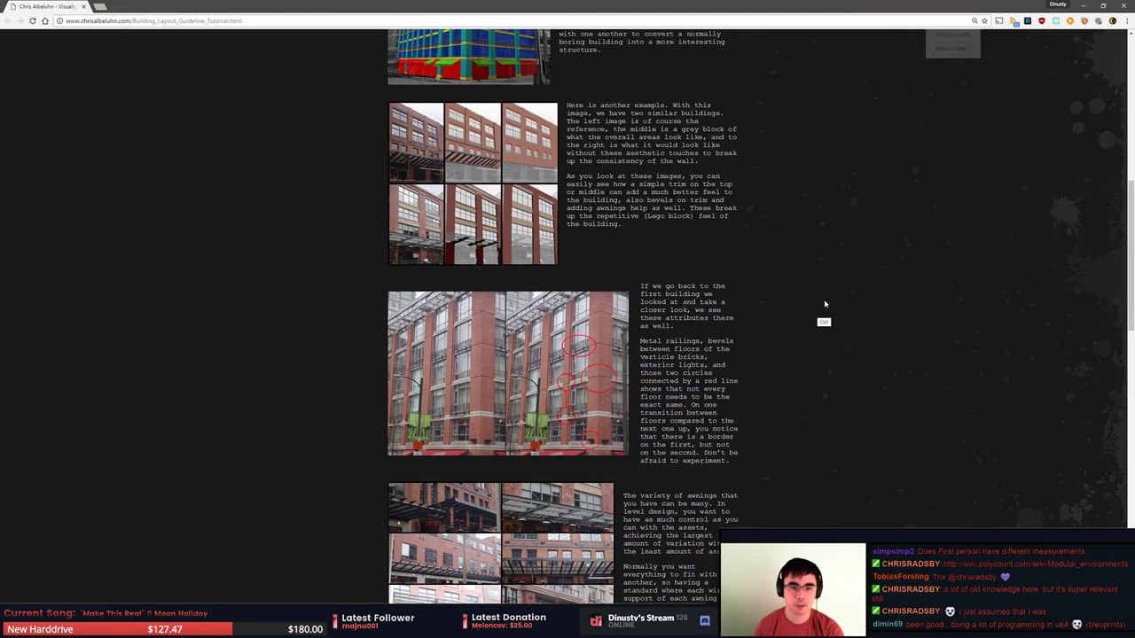
pyautogui.scroll(-4, 826, 304)
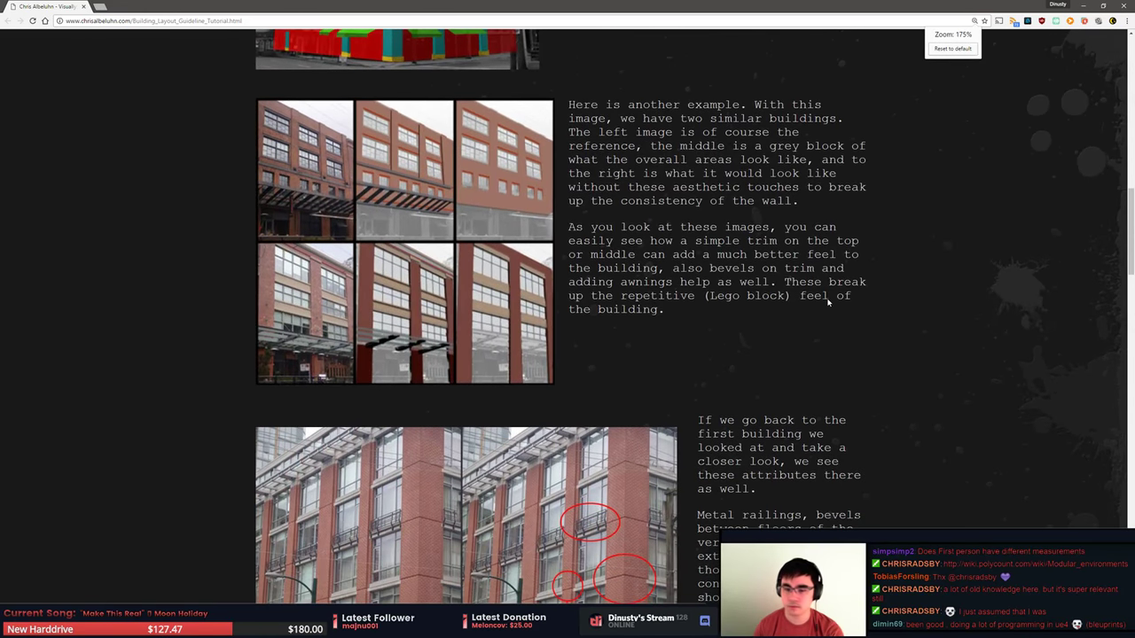
pyautogui.keyDown('ctrl'); pyautogui.scroll(2, 828, 302); pyautogui.keyUp('ctrl')
pyautogui.scroll(-2, 828, 301)
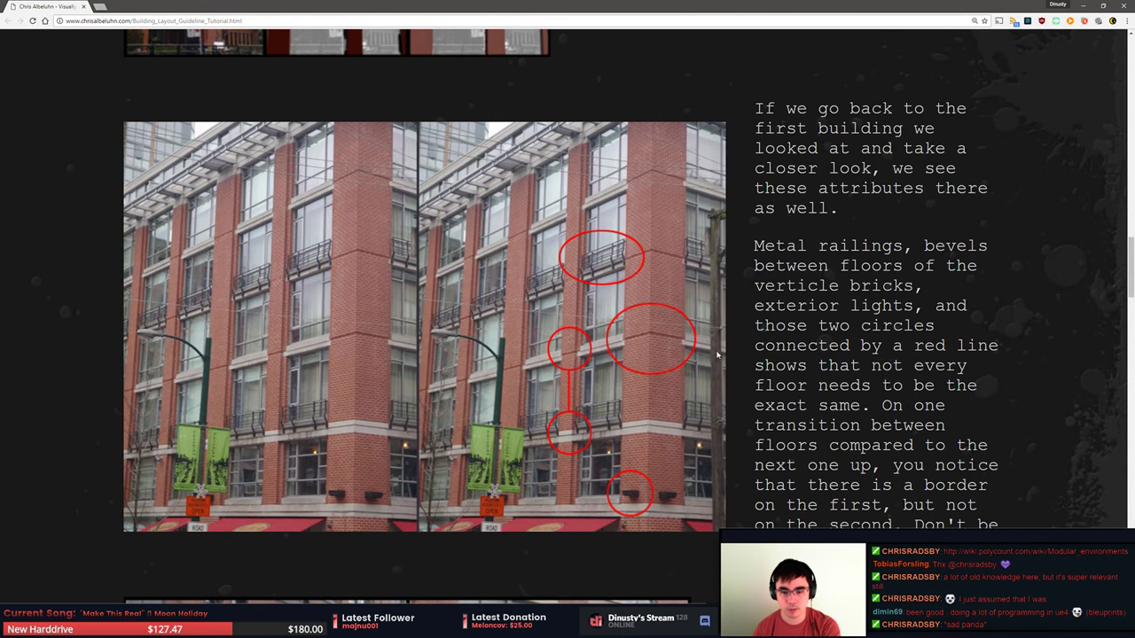
# Examine the circled facade details and the awning photos, and read the text on asset control and variation.
pyautogui.scroll(-1, 717, 355)
pyautogui.scroll(-1, 626, 459)
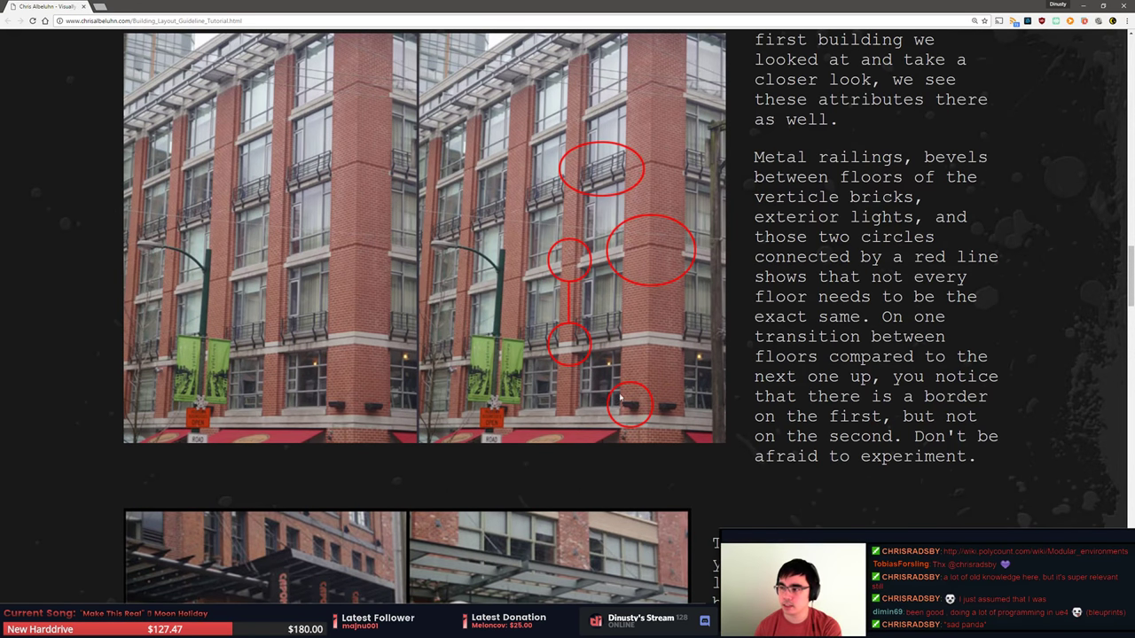
pyautogui.scroll(-1, 619, 401)
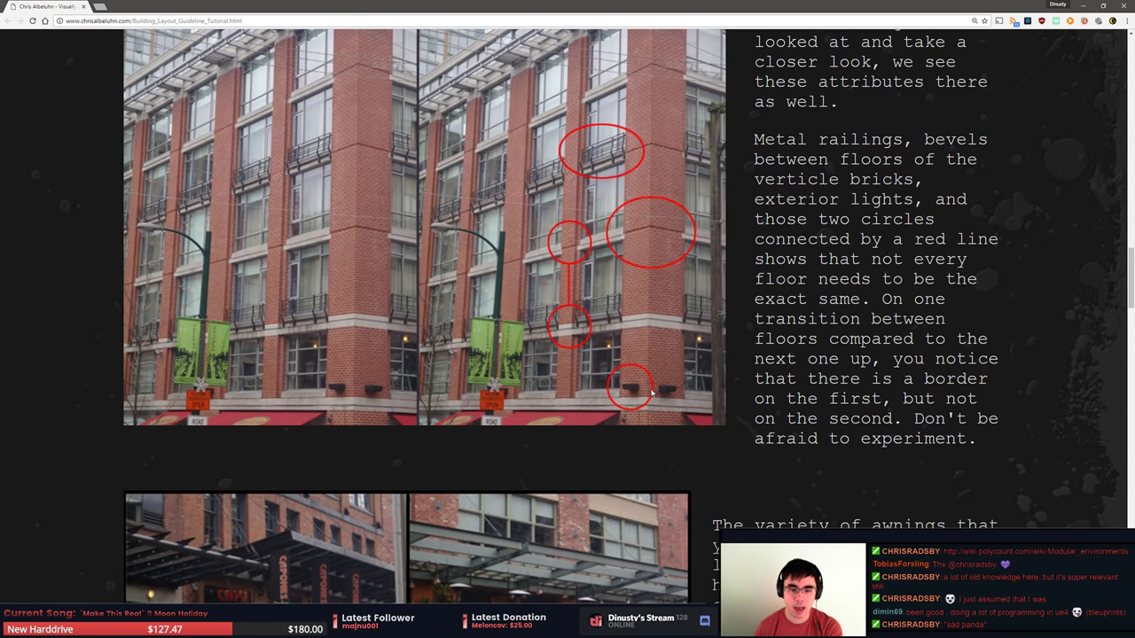
pyautogui.scroll(-1, 623, 407)
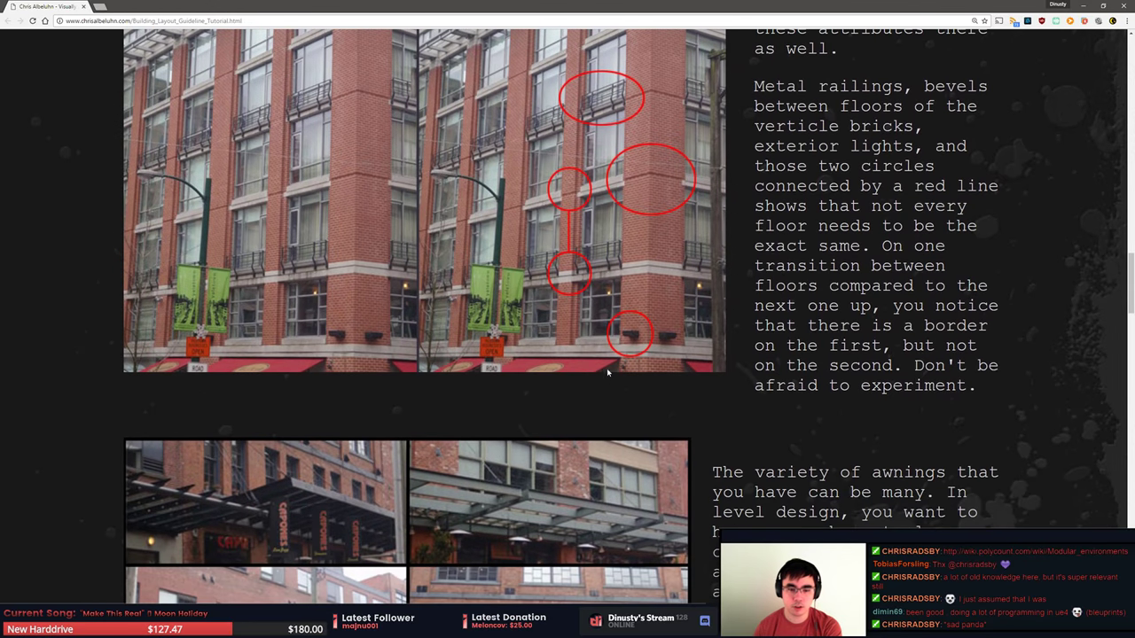
pyautogui.scroll(-2, 567, 371)
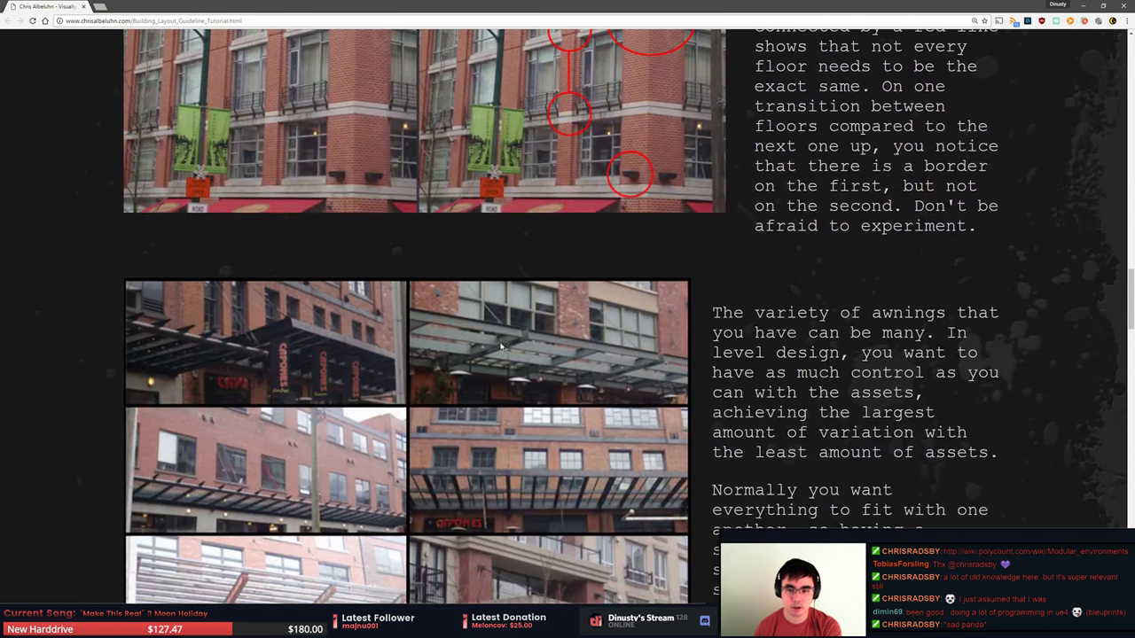
pyautogui.scroll(-1, 709, 386)
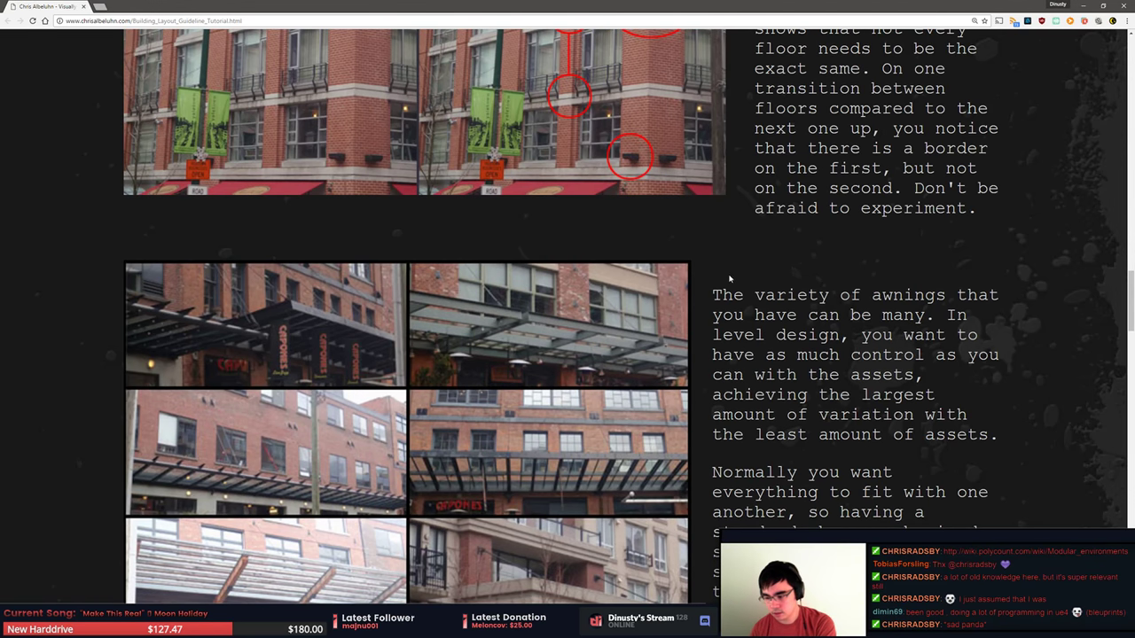
pyautogui.scroll(-3, 729, 279)
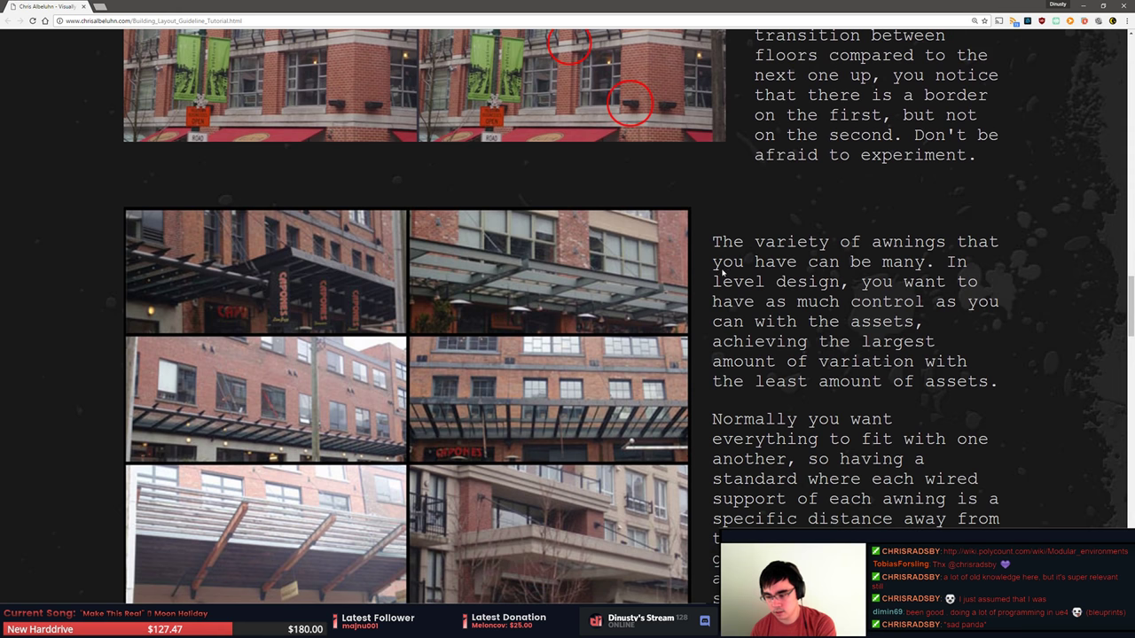
pyautogui.scroll(-2, 726, 266)
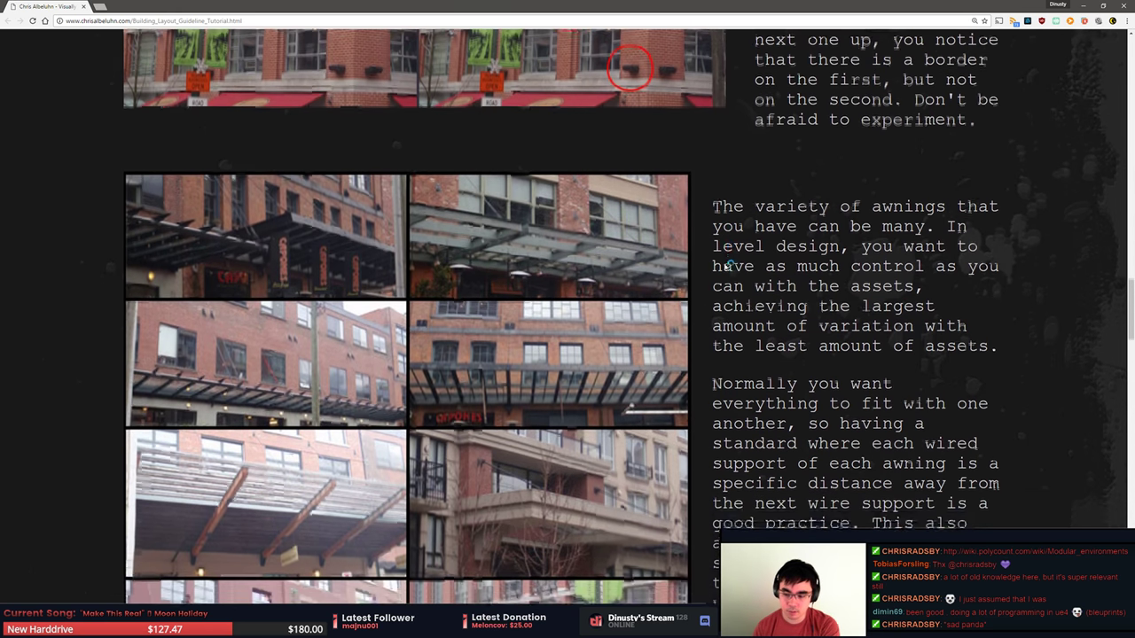
pyautogui.moveTo(765, 266); pyautogui.dragTo(850, 306)
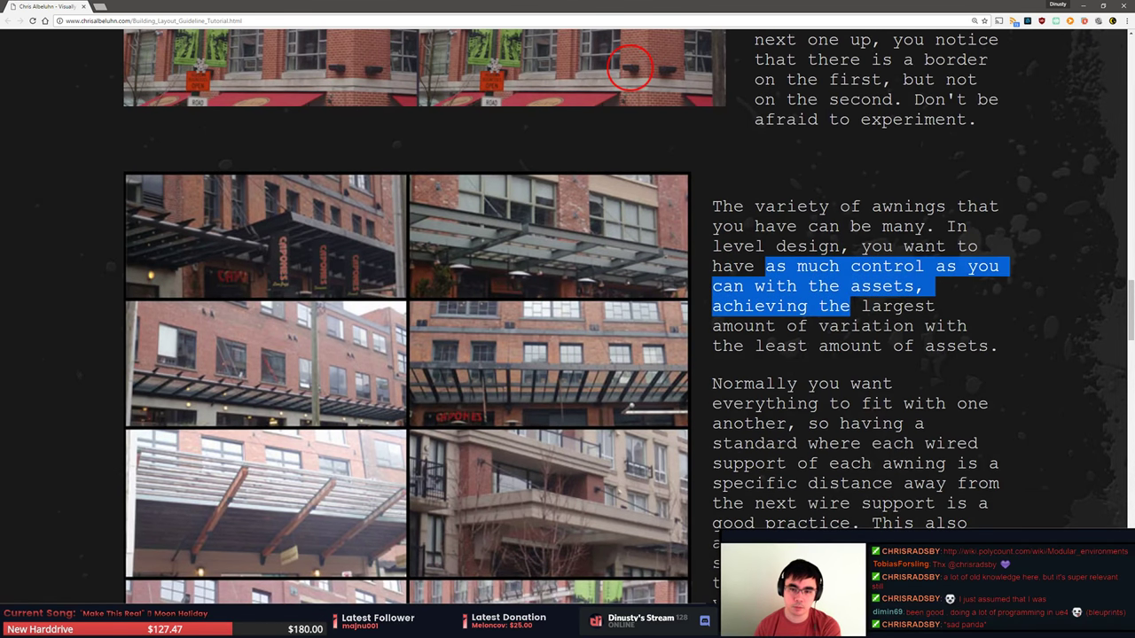
pyautogui.click(855, 321)
# Review the color-coded building breakdown and its paragraph on minor details such as awnings and railings.
pyautogui.scroll(5, 864, 306)
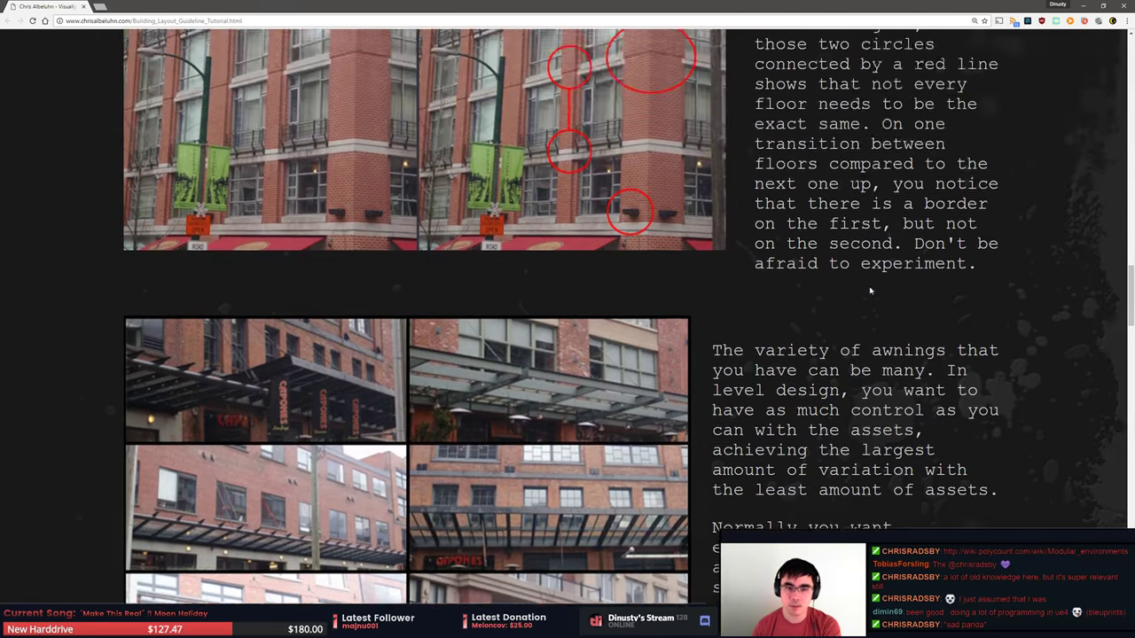
pyautogui.scroll(10, 870, 290)
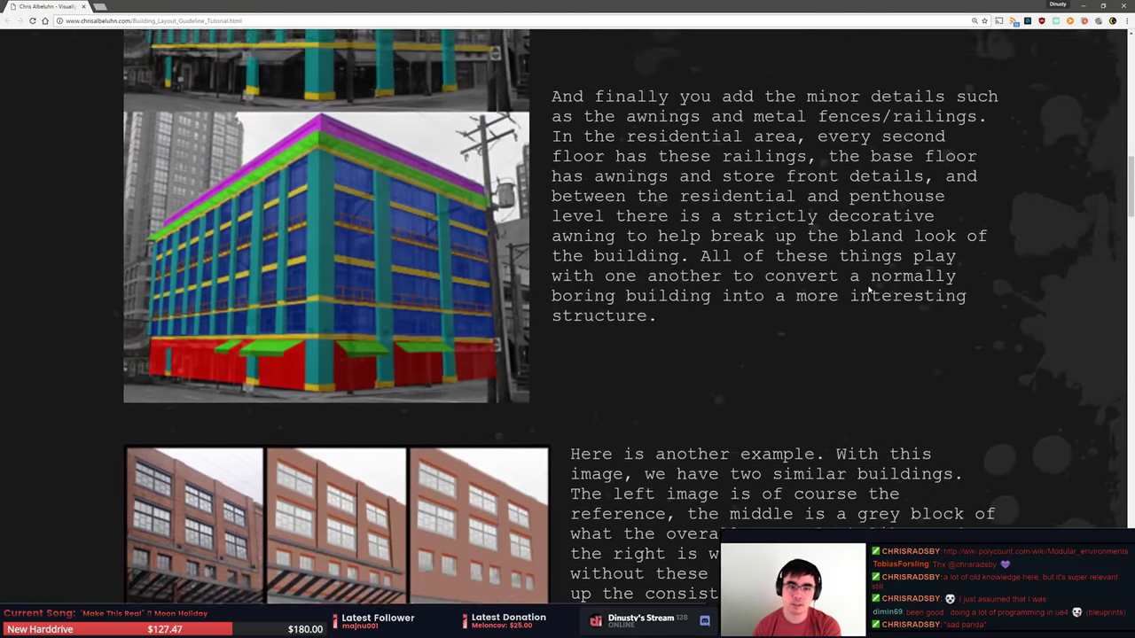
pyautogui.scroll(5, 869, 290)
pyautogui.scroll(-1, 867, 293)
pyautogui.scroll(-1, 865, 295)
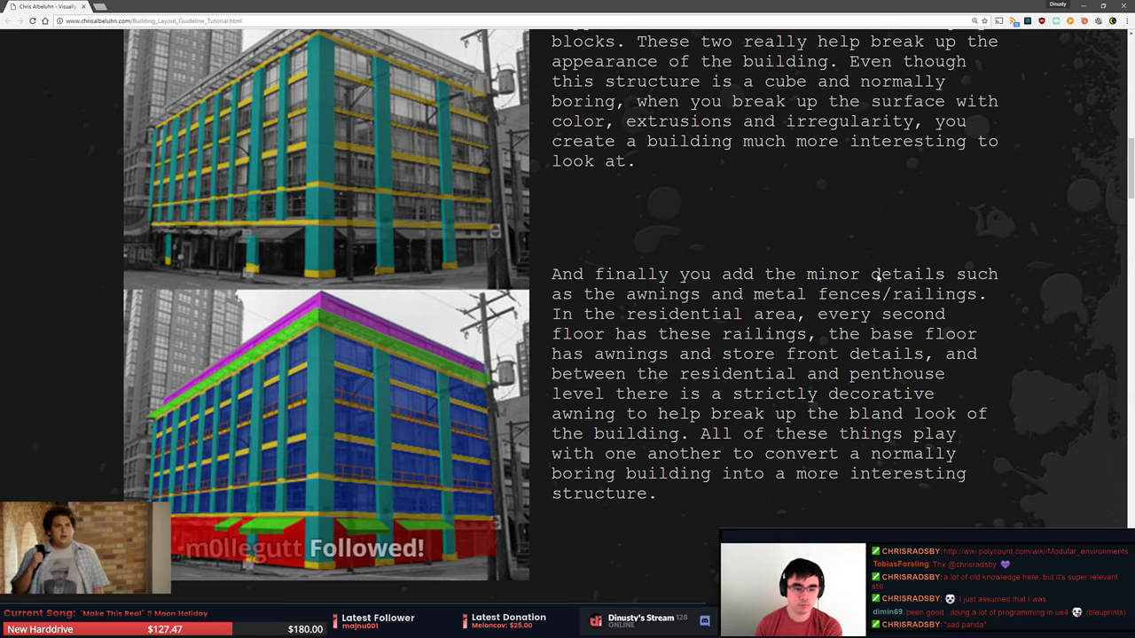
pyautogui.scroll(-1, 878, 277)
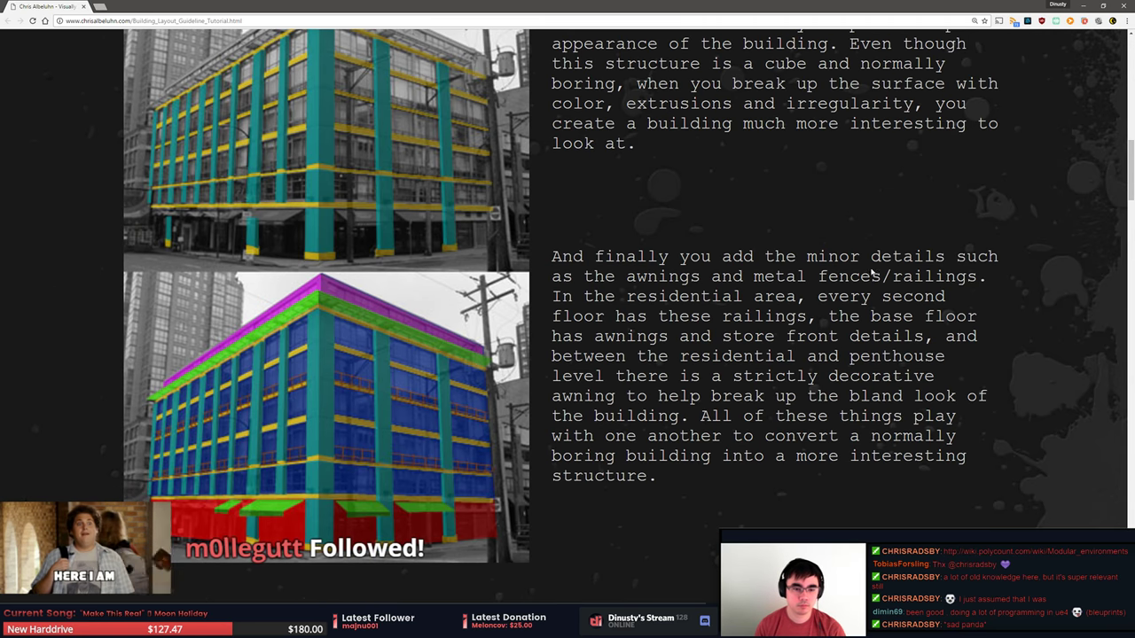
# Check the dimensioned wall sketch in Photoshop, and switch to the modular building model in MODO.
pyautogui.hotkey('alt', 'Tab')
pyautogui.click(315, 381)
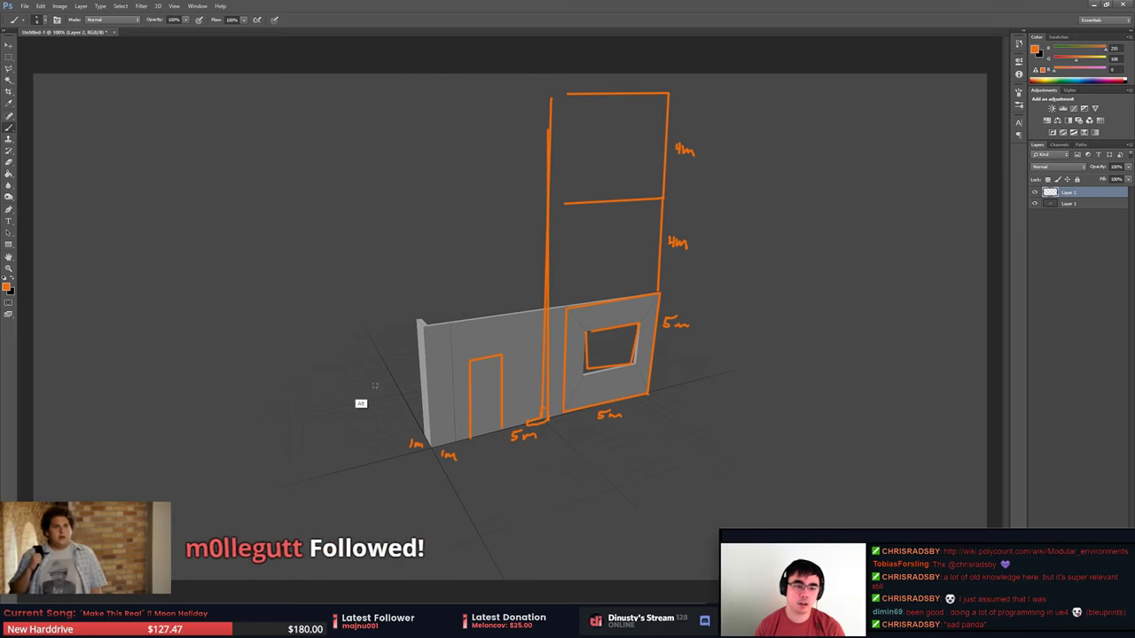
pyautogui.hotkey('alt', 'Tab')
pyautogui.click(536, 397)
pyautogui.keyDown('alt'); pyautogui.moveTo(636, 389); pyautogui.dragTo(654, 378); pyautogui.keyUp('alt')
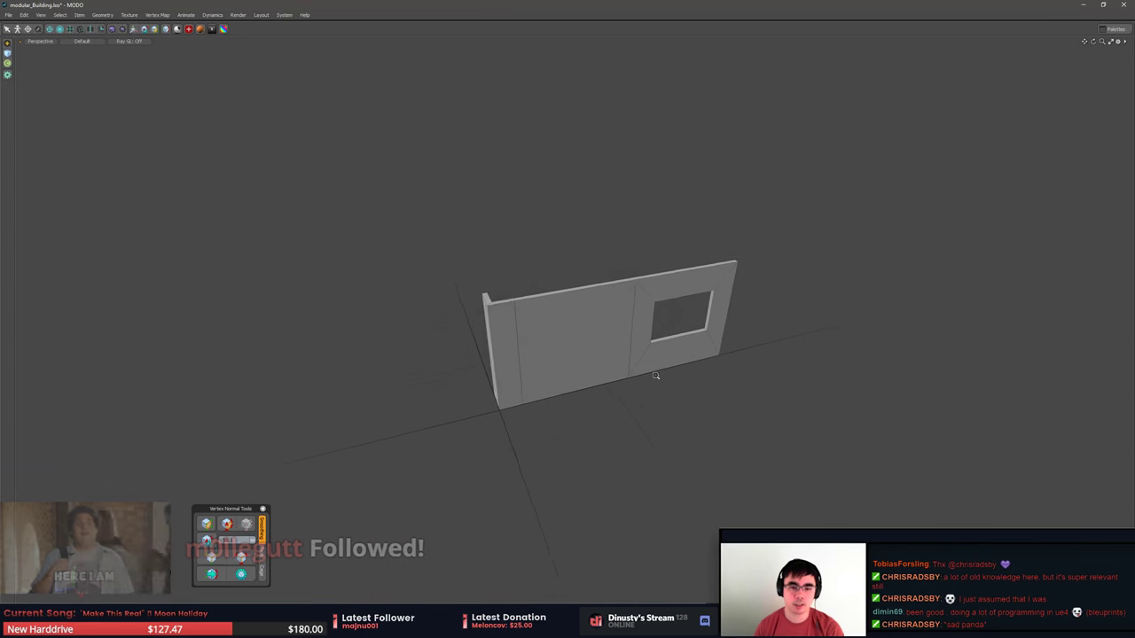
pyautogui.scroll(2, 654, 378)
# Select all polygons of the wall section that contains the window opening.
pyautogui.press('3')
pyautogui.doubleClick(609, 352)
pyautogui.keyDown('alt'); pyautogui.moveTo(654, 337); pyautogui.dragTo(687, 315); pyautogui.keyUp('alt')
pyautogui.click(591, 393)
pyautogui.doubleClick(613, 384)
pyautogui.hotkey('shift', 'a')
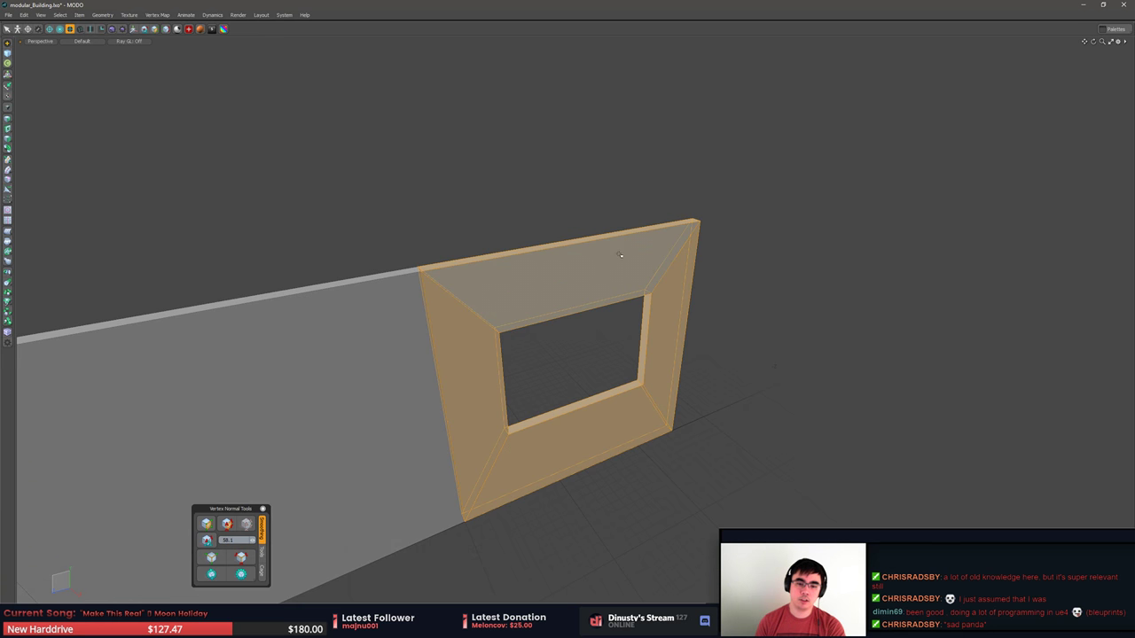
# Inspect the selected window wall section from the front, from below and along its thickness.
pyautogui.keyDown('alt'); pyautogui.moveTo(647, 329); pyautogui.dragTo(656, 253); pyautogui.keyUp('alt')
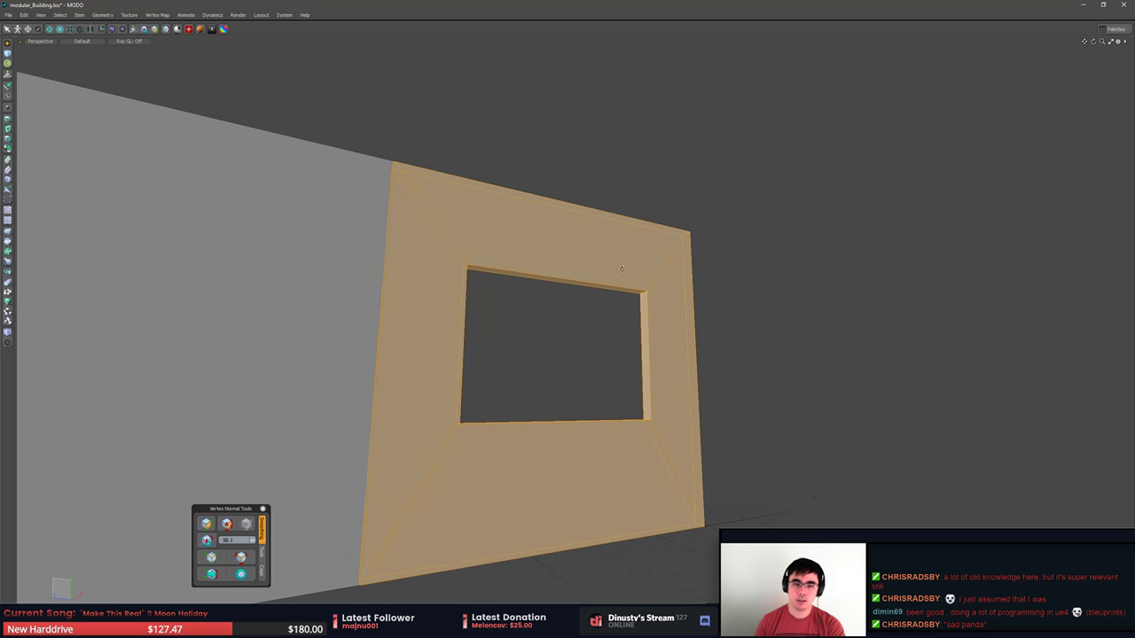
pyautogui.press('3')
pyautogui.scroll(2, 612, 309)
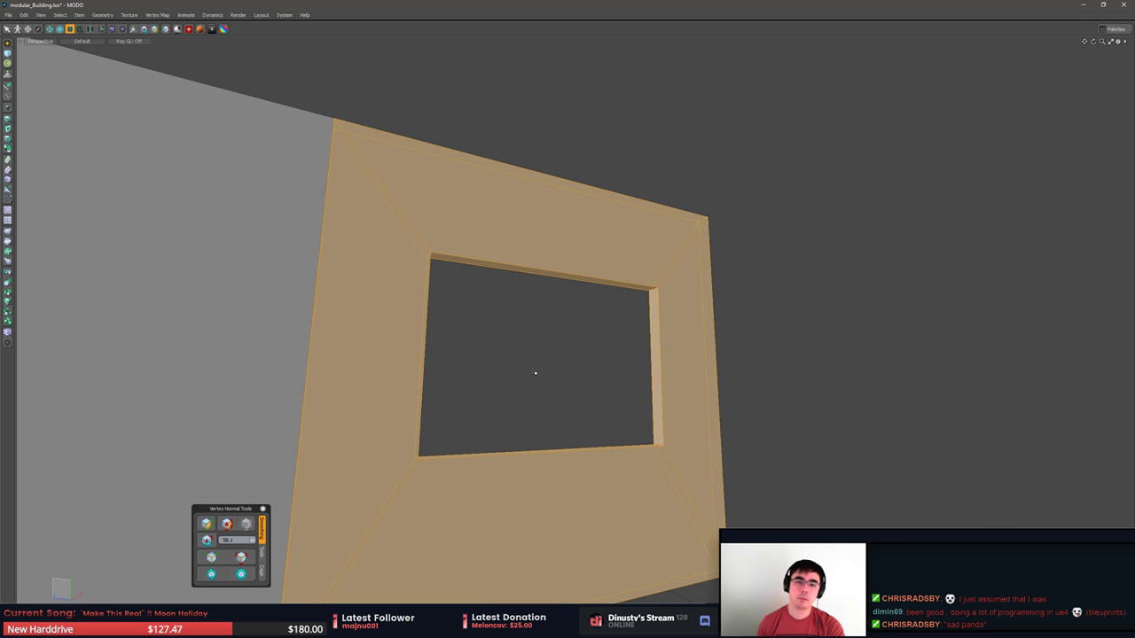
pyautogui.scroll(-2, 731, 295)
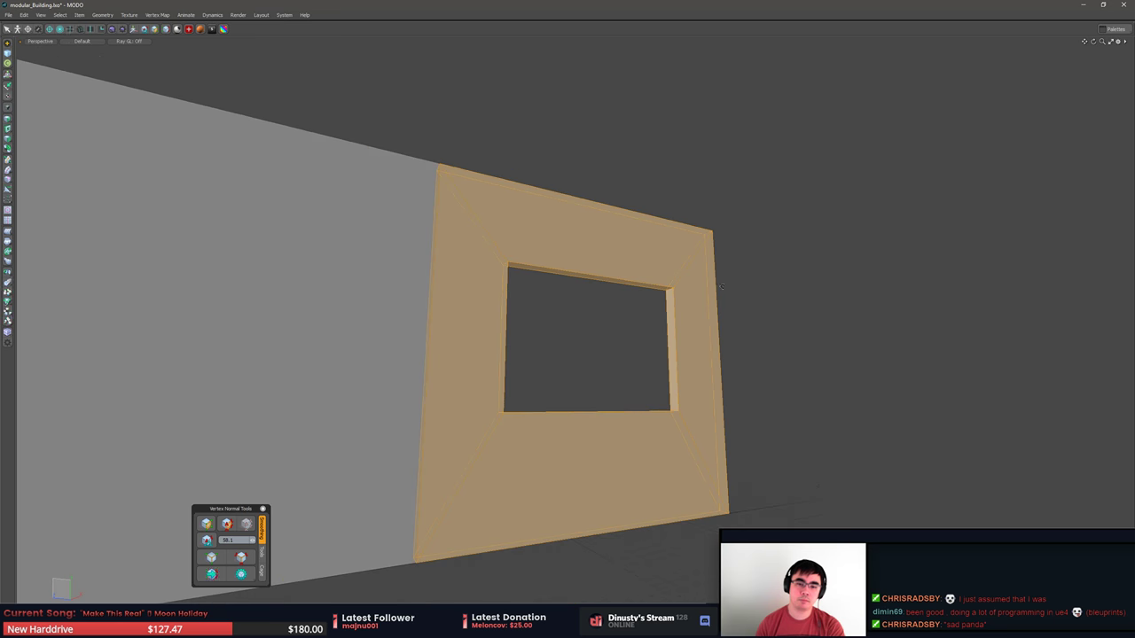
pyautogui.keyDown('alt'); pyautogui.moveTo(732, 296); pyautogui.dragTo(750, 309); pyautogui.keyUp('alt')
pyautogui.press('w')
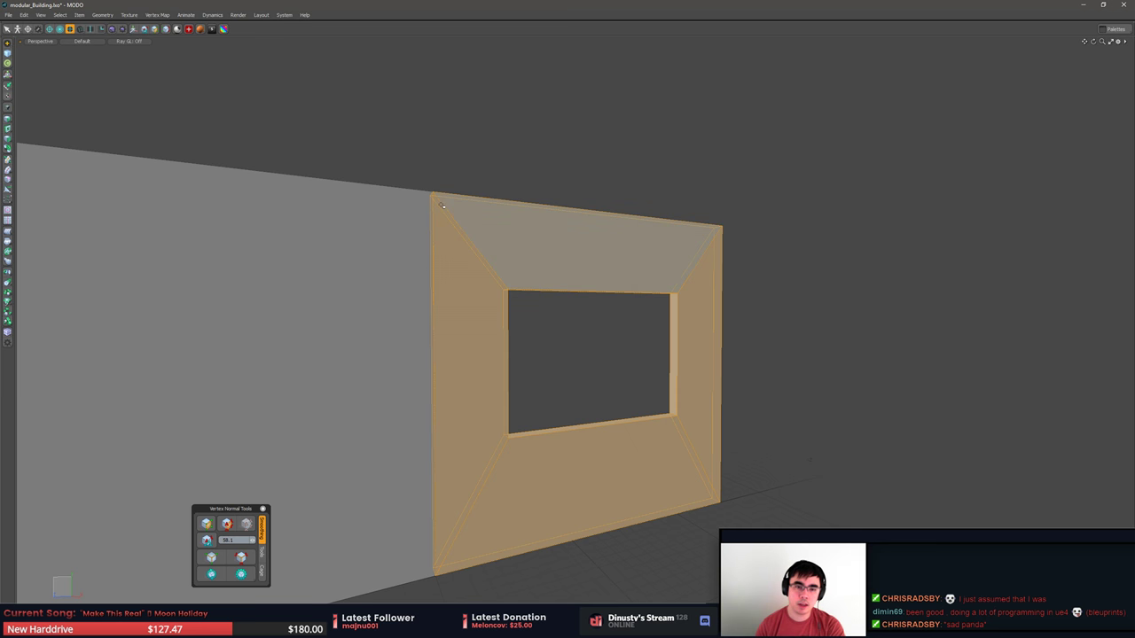
pyautogui.keyDown('alt'); pyautogui.moveTo(433, 189); pyautogui.dragTo(650, 196); pyautogui.keyUp('alt')
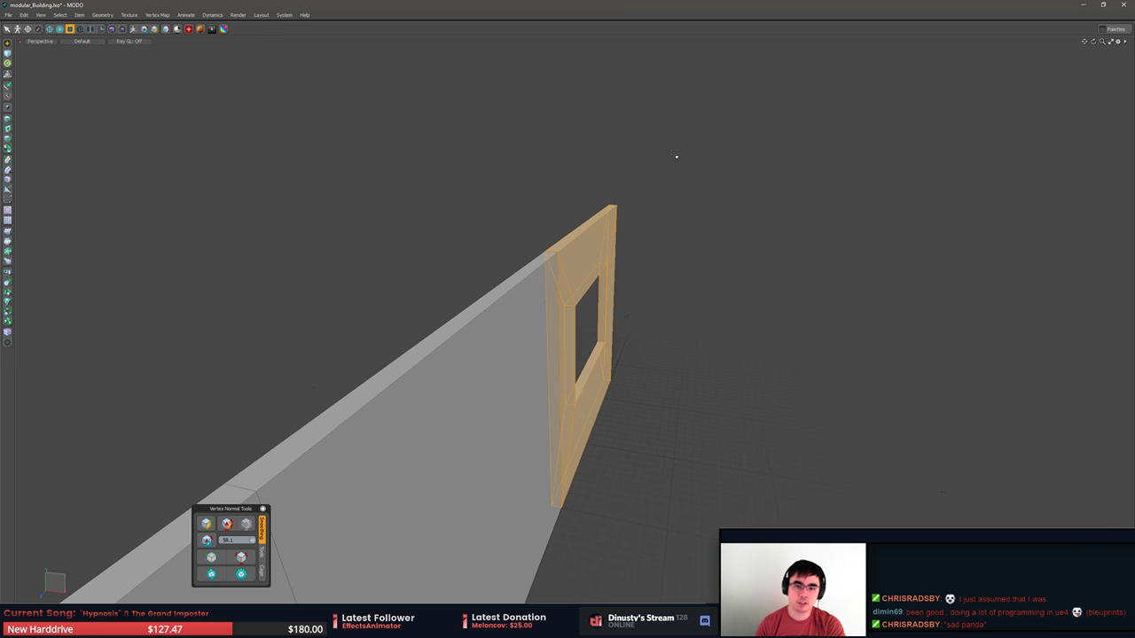
# Inspect the selected window wall section from the front and an oblique angle, and clear its polygon selection.
pyautogui.keyDown('alt'); pyautogui.moveTo(707, 233); pyautogui.dragTo(717, 271); pyautogui.keyUp('alt')
pyautogui.moveTo(716, 272)
pyautogui.mouseDown(button='middle')
pyautogui.moveTo(671, 256)
pyautogui.moveTo(710, 266)
pyautogui.moveTo(708, 284)
pyautogui.mouseUp(button='middle')
pyautogui.press('5')
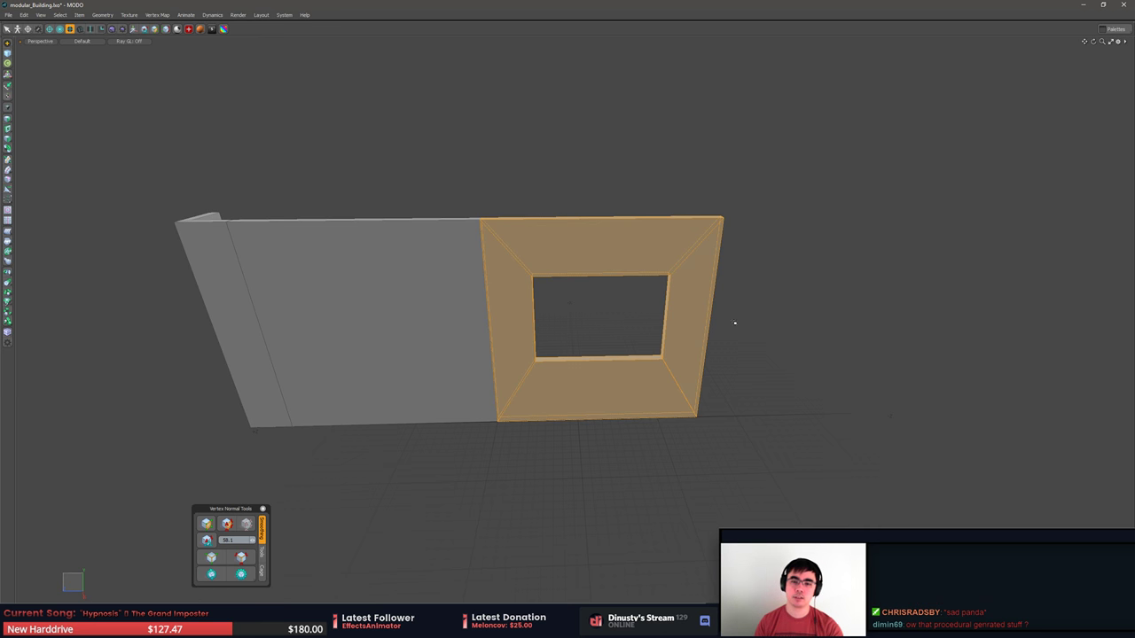
pyautogui.keyDown('alt'); pyautogui.moveTo(734, 323); pyautogui.dragTo(811, 298); pyautogui.keyUp('alt')
pyautogui.click(811, 299)
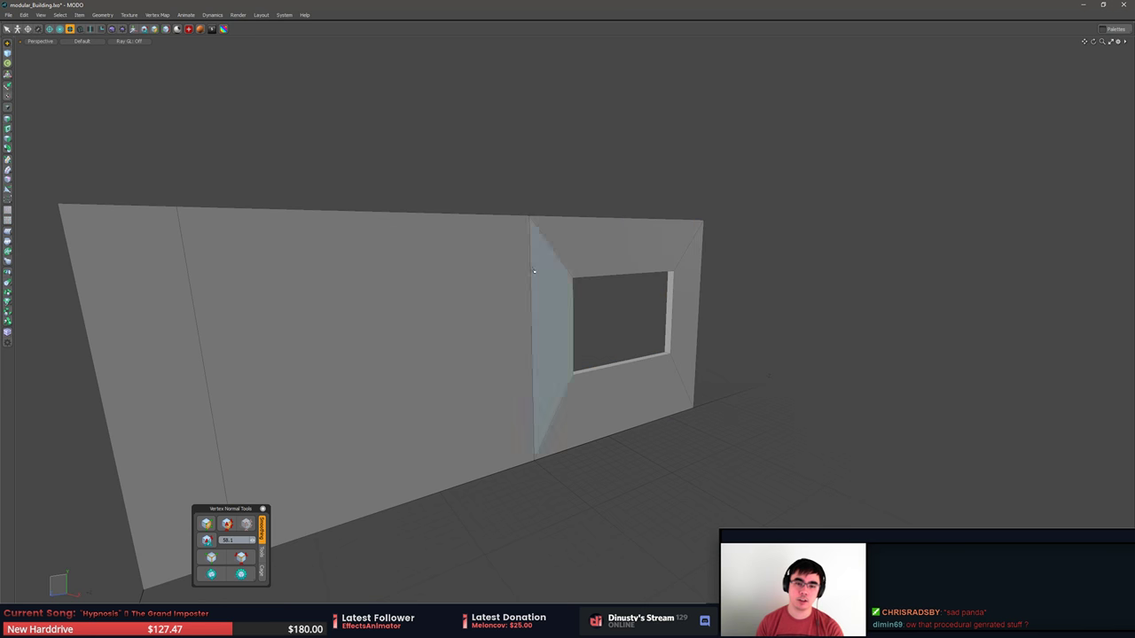
# Select the window wall piece together with the adjoining plain wall piece as whole items, and clear the selection.
pyautogui.click(535, 272)
pyautogui.click(460, 273)
pyautogui.press('5')
pyautogui.click(465, 269)
pyautogui.click(572, 255)
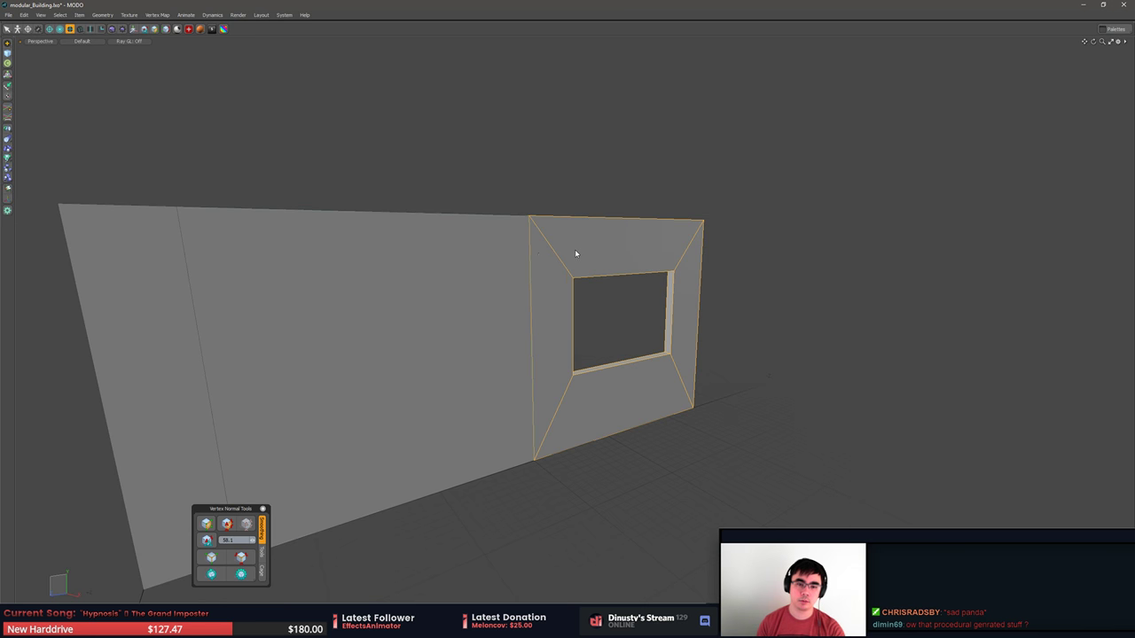
pyautogui.keyDown('shift'); pyautogui.click(495, 268); pyautogui.keyUp('shift')
pyautogui.click(567, 233)
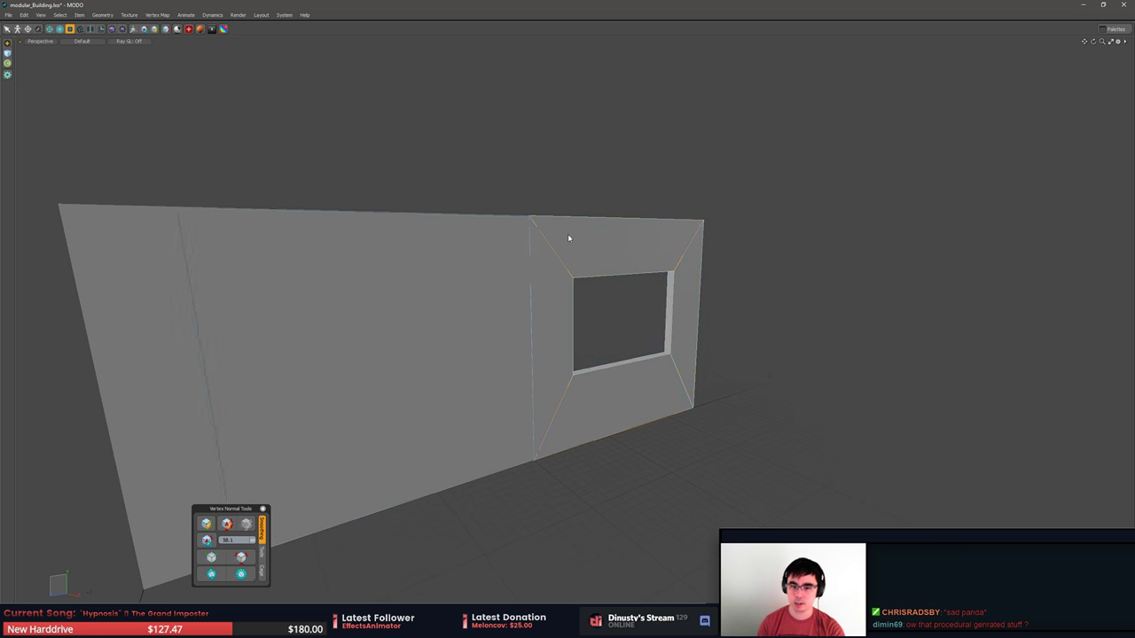
pyautogui.click(515, 257)
pyautogui.keyDown('alt'); pyautogui.moveTo(518, 259); pyautogui.dragTo(590, 240); pyautogui.keyUp('alt')
pyautogui.keyDown('shift'); pyautogui.click(601, 242); pyautogui.keyUp('shift')
pyautogui.press('3')
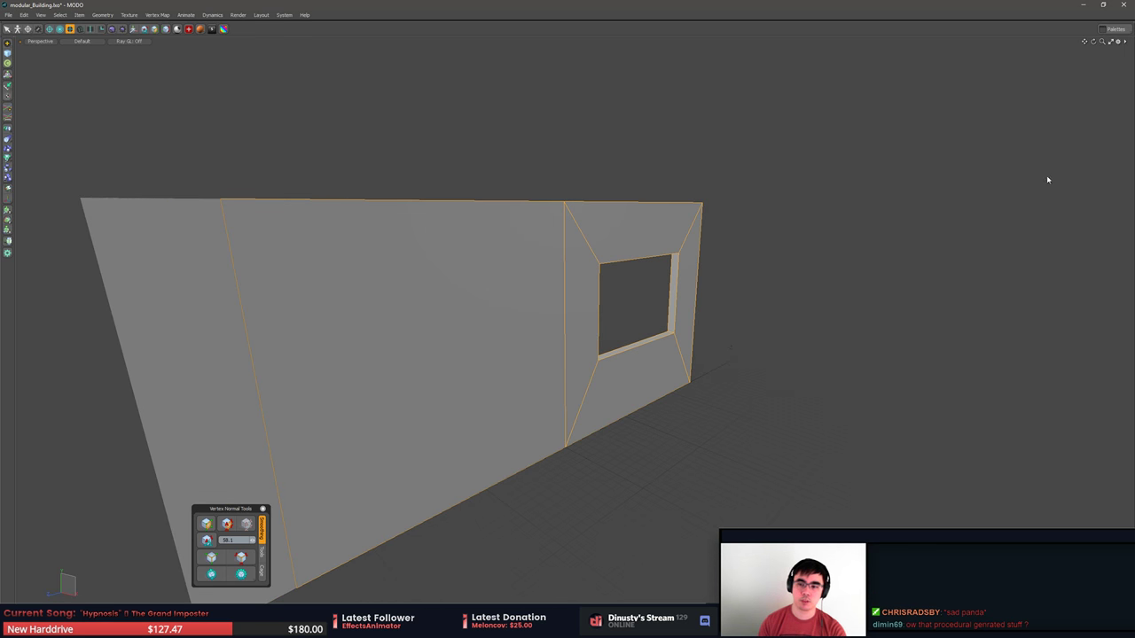
pyautogui.click(1019, 306)
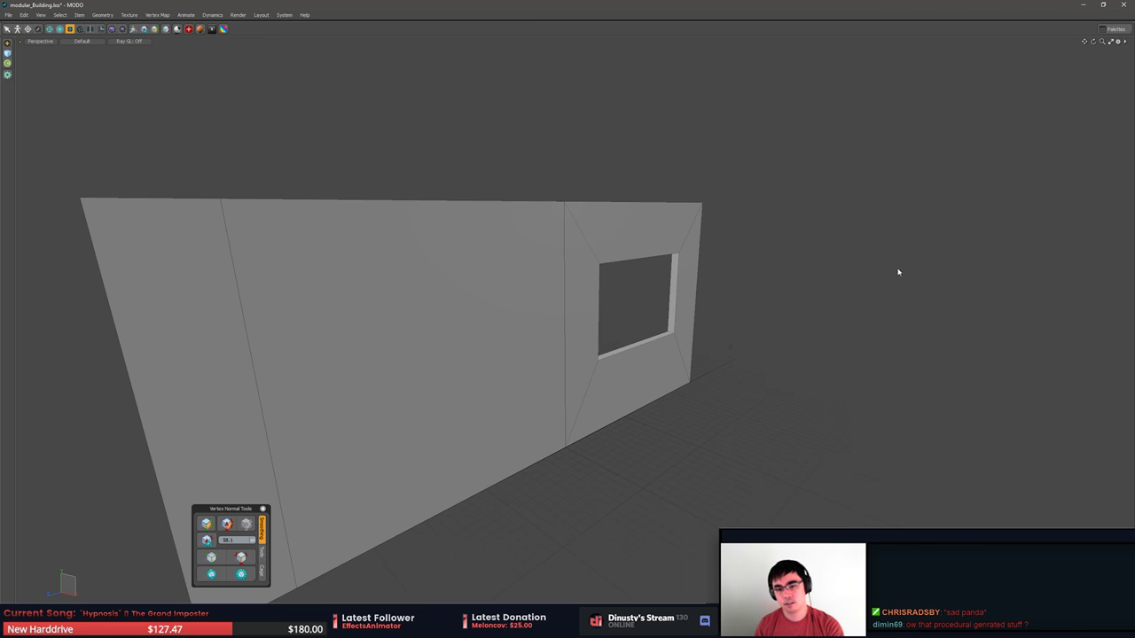
# Select only the window wall piece as an item, deselect it, and view the whole wall assembly.
pyautogui.keyDown('alt'); pyautogui.moveTo(898, 272); pyautogui.dragTo(858, 287); pyautogui.keyUp('alt')
pyautogui.click(690, 292)
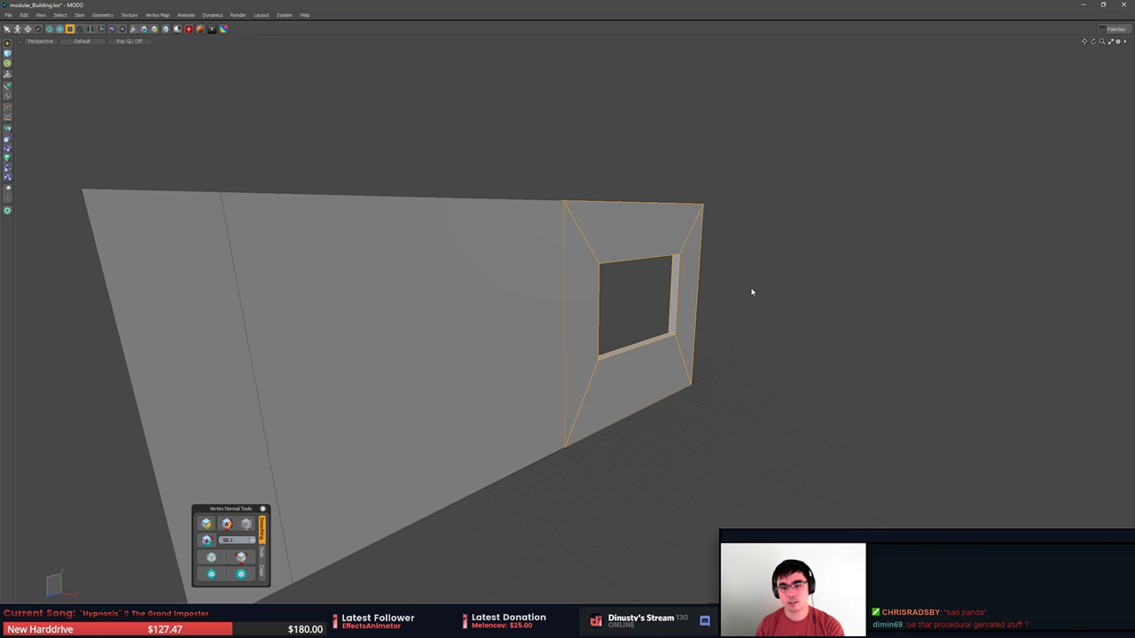
pyautogui.click(1073, 205)
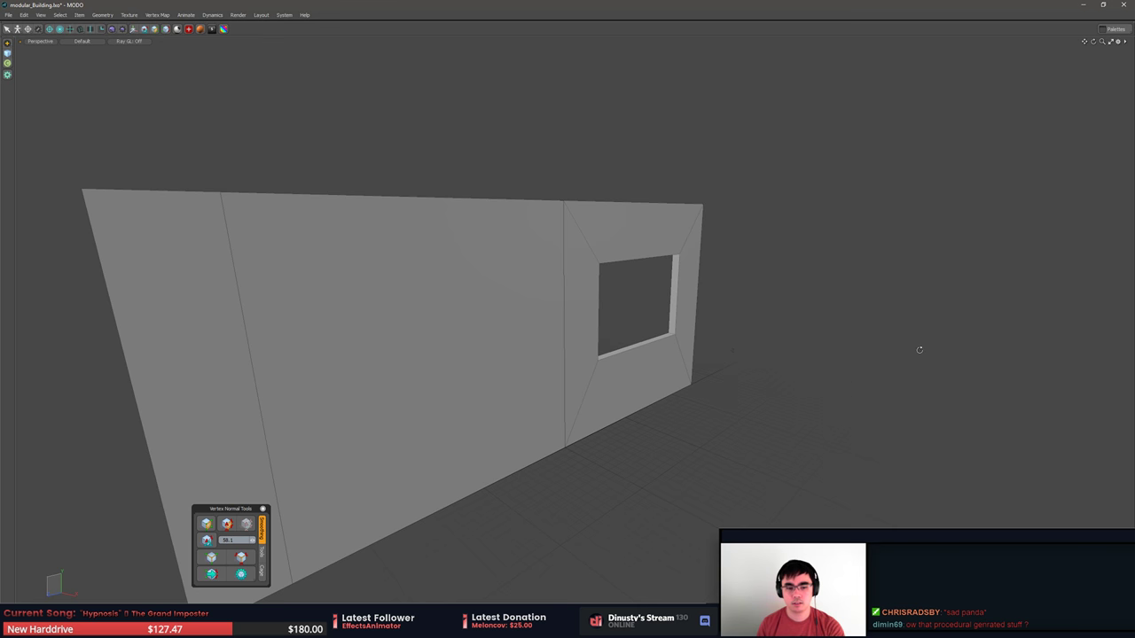
pyautogui.moveTo(917, 347); pyautogui.dragTo(890, 350, button='middle')
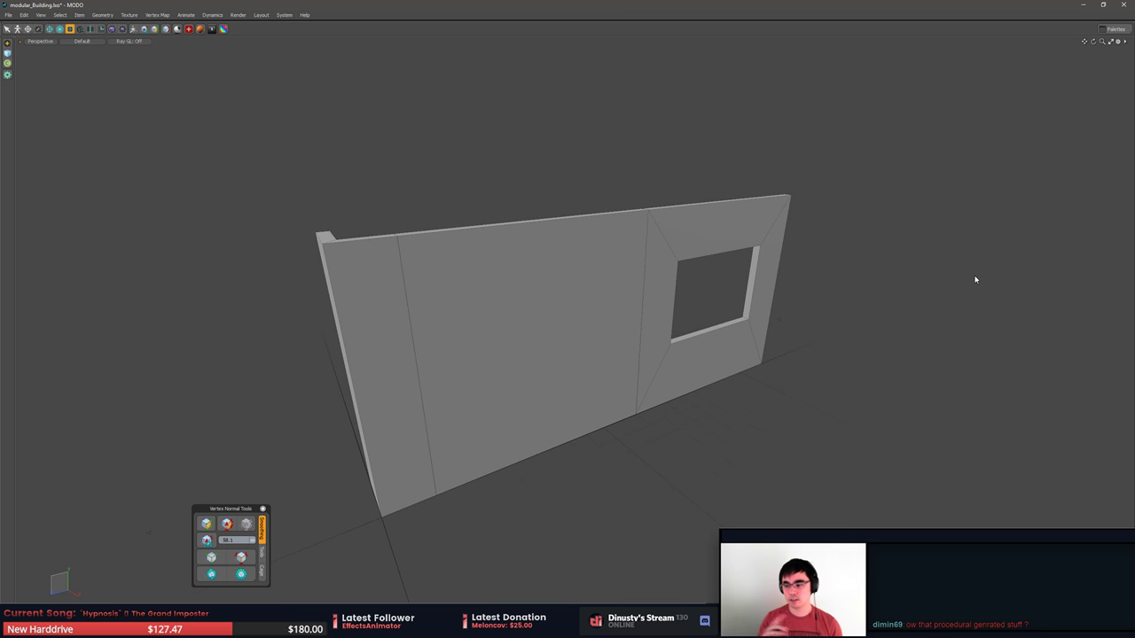
# Check the dimensioned wall sketch in Photoshop, and switch to the building layout guide in Chrome.
pyautogui.hotkey('alt', 'Tab')
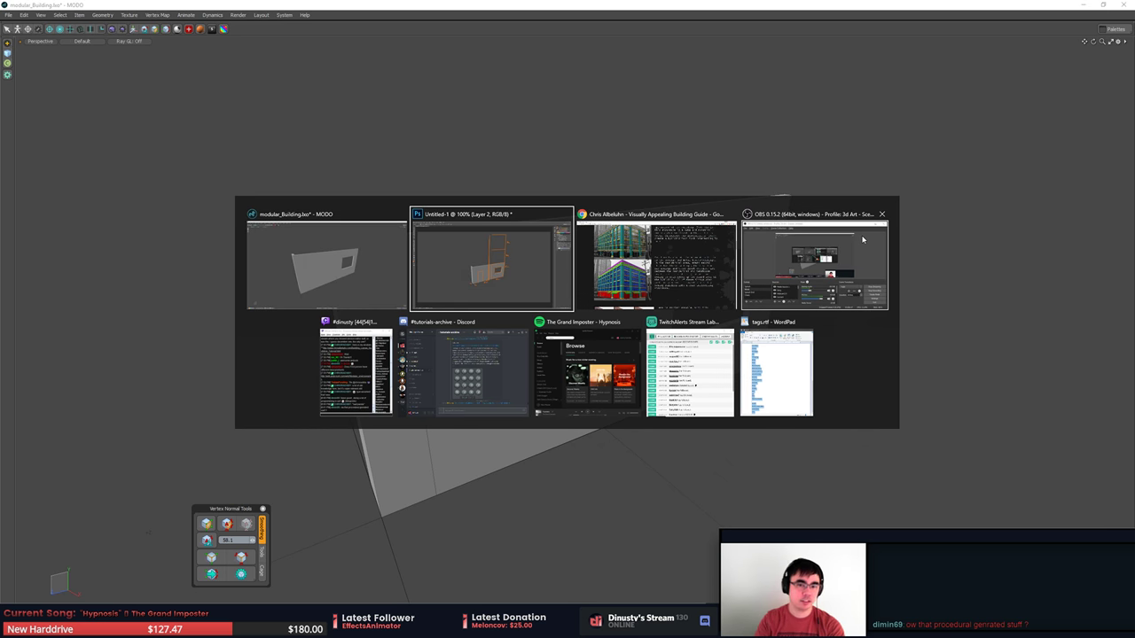
pyautogui.click(512, 229)
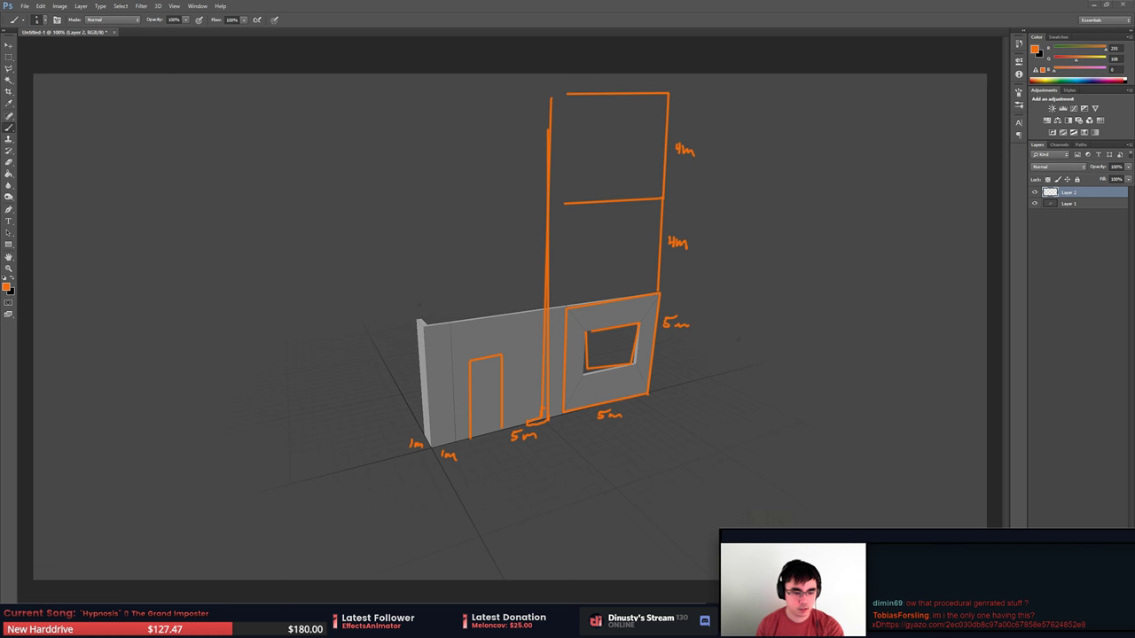
pyautogui.hotkey('alt', 'Tab')
pyautogui.hotkey('alt', 'Tab')
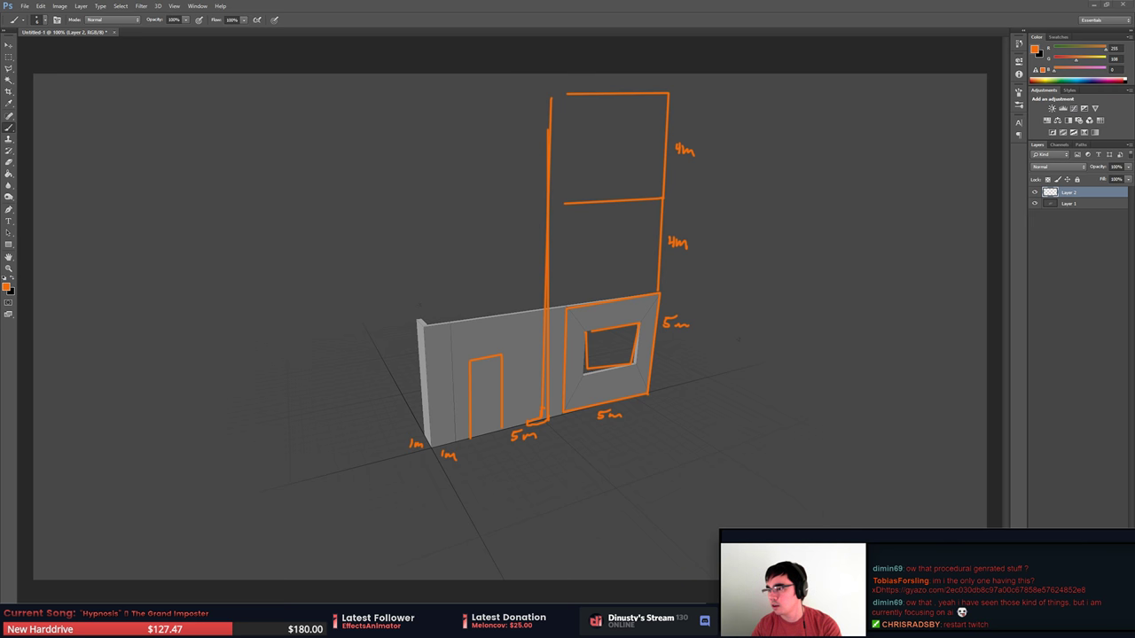
pyautogui.moveTo(1134, 127); pyautogui.dragTo(741, 1)
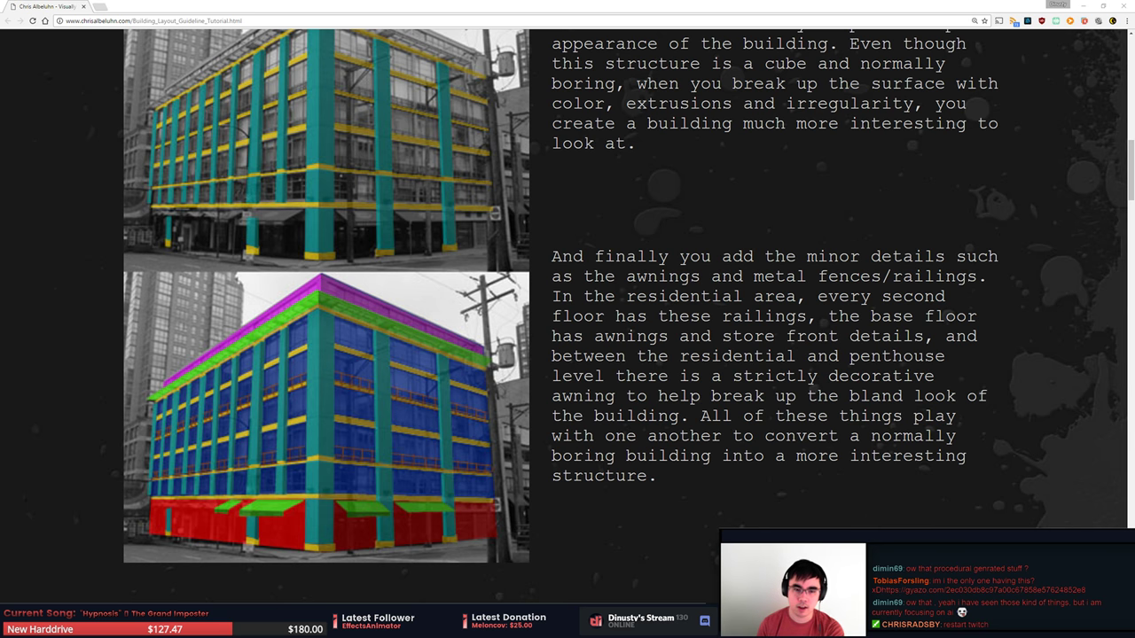
# Review the guide's paragraphs and images on vertical pillars, horizontal blocks and minor facade details.
pyautogui.click(737, 285)
pyautogui.scroll(-1, 738, 285)
pyautogui.scroll(2, 738, 285)
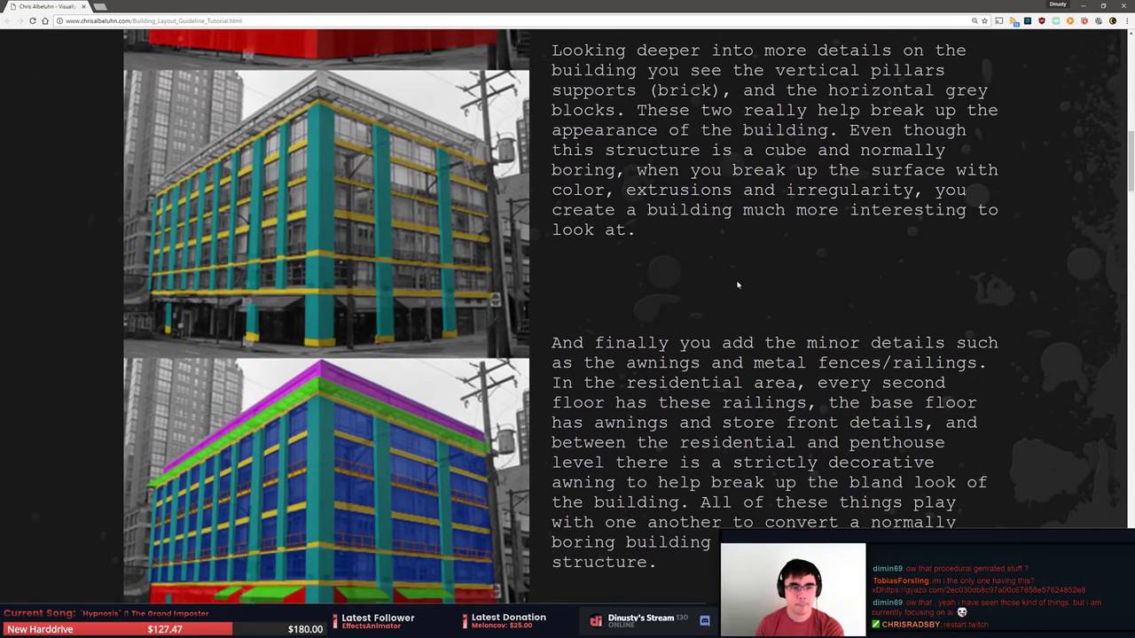
pyautogui.scroll(1, 737, 284)
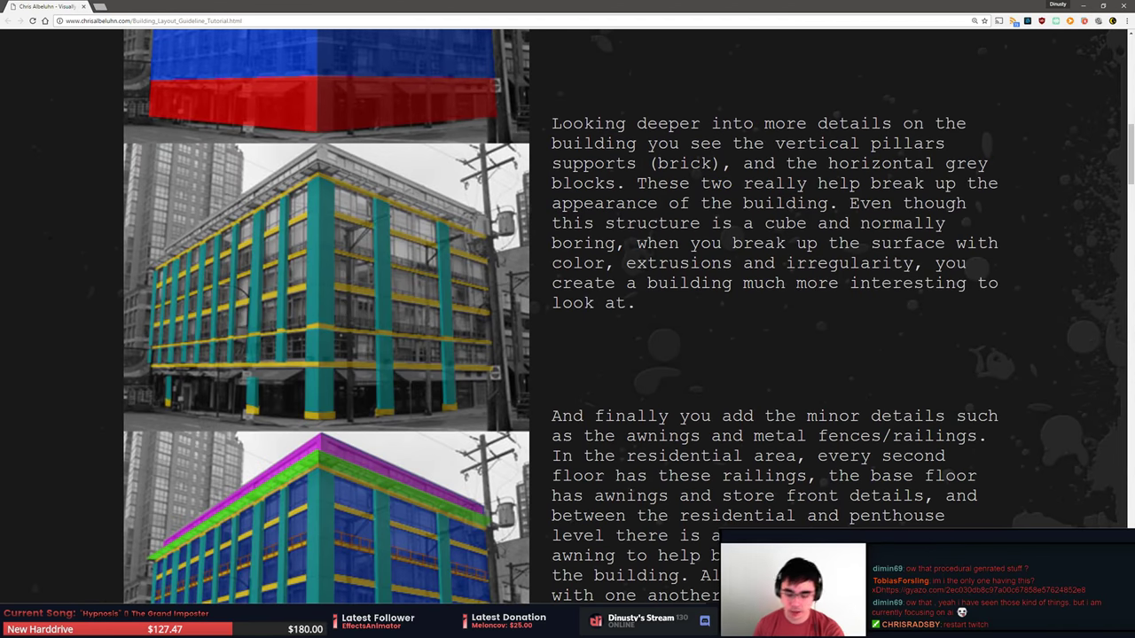
pyautogui.scroll(-3, 831, 273)
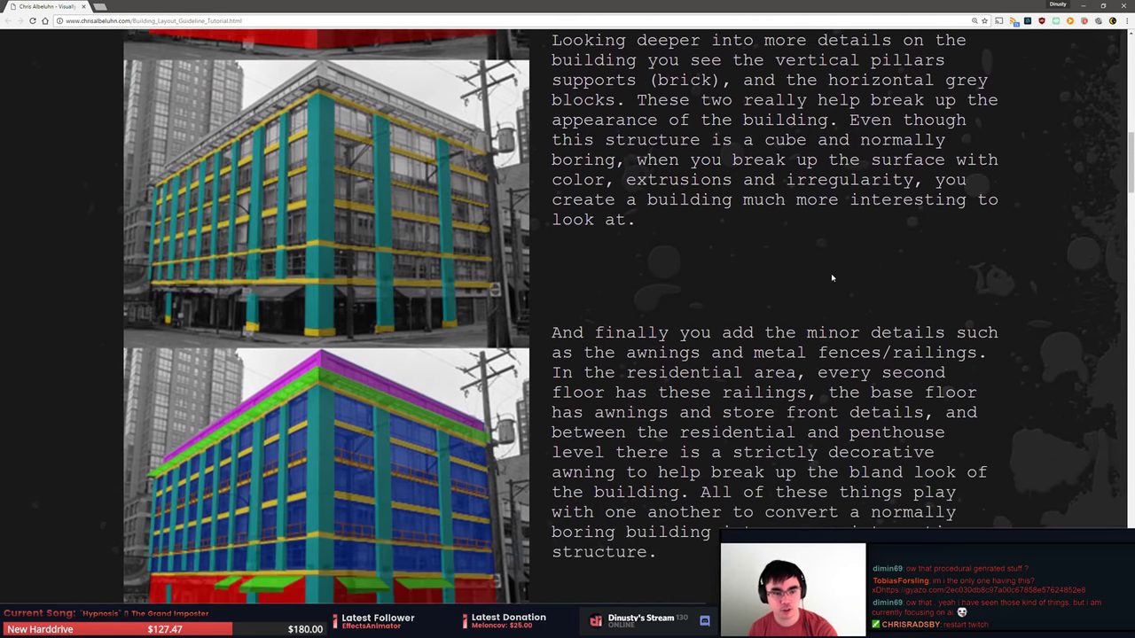
# Capture a screenshot region of the guide's fully color-coded building image.
pyautogui.press('ctrl+Print')
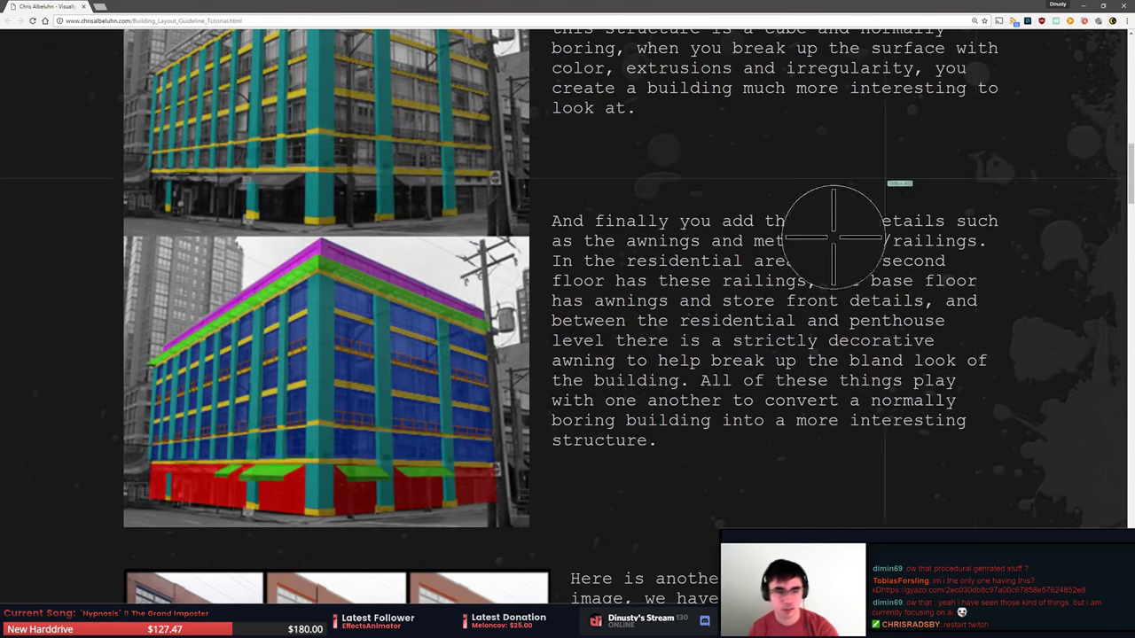
pyautogui.moveTo(124, 237); pyautogui.dragTo(514, 522)
pyautogui.click(565, 554)
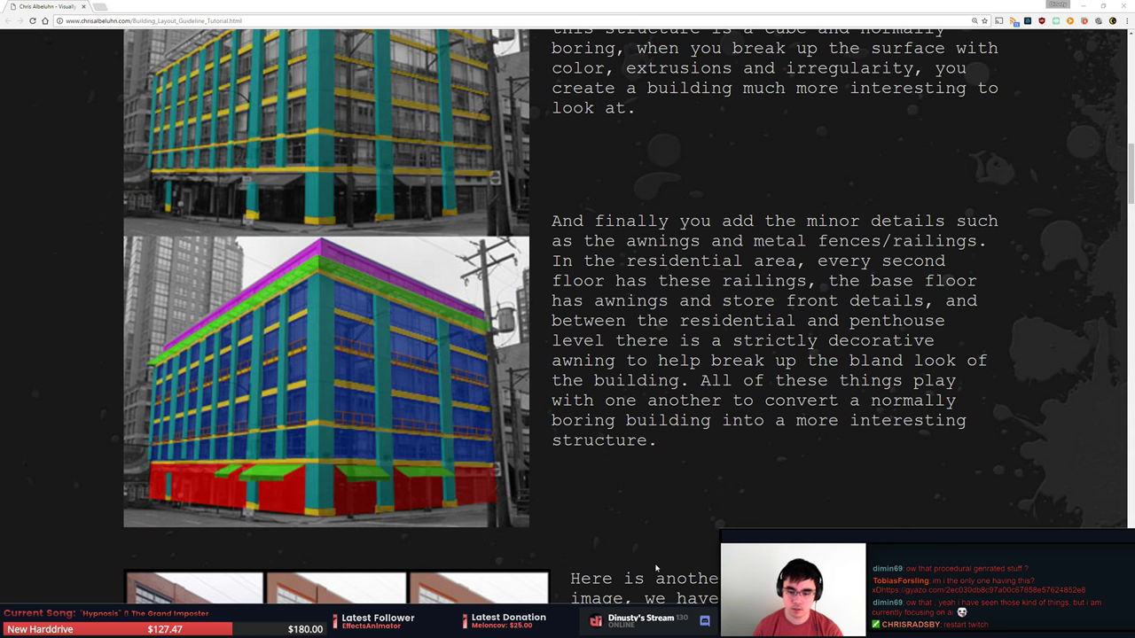
# Switch to Photoshop, paste the captured building image as a new layer, and move it over the wall sketch.
pyautogui.hotkey('alt', 'Tab')
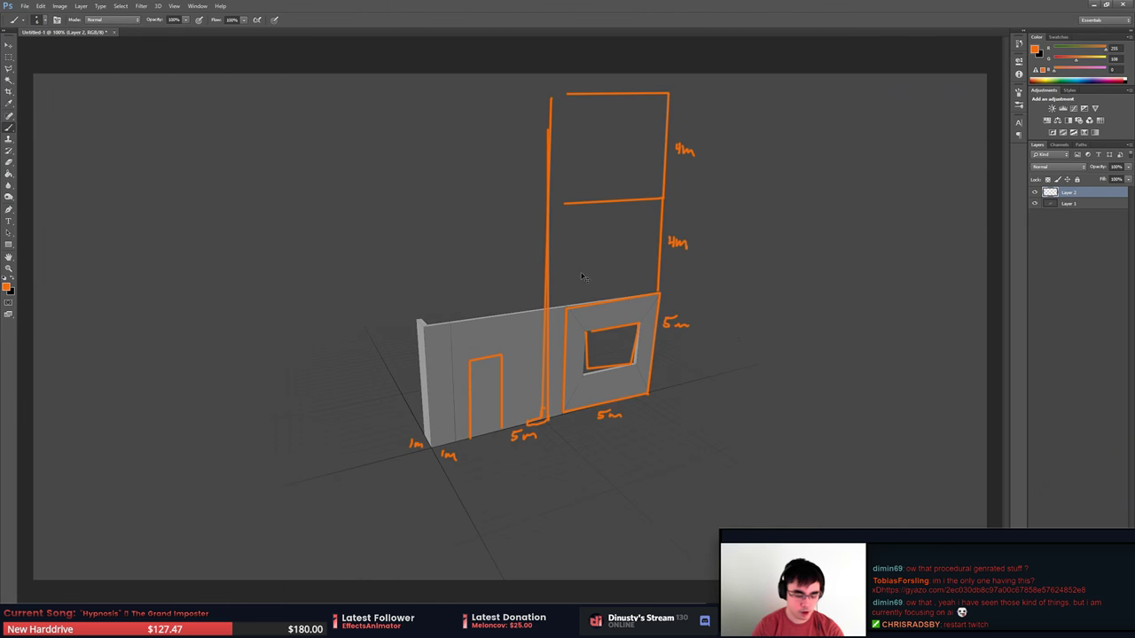
pyautogui.hotkey('ctrl', 'v')
pyautogui.keyDown('ctrl'); pyautogui.moveTo(801, 322); pyautogui.dragTo(626, 280); pyautogui.keyUp('ctrl')
pyautogui.hotkey('ctrl', '+')
pyautogui.moveTo(604, 343); pyautogui.dragTo(834, 356)
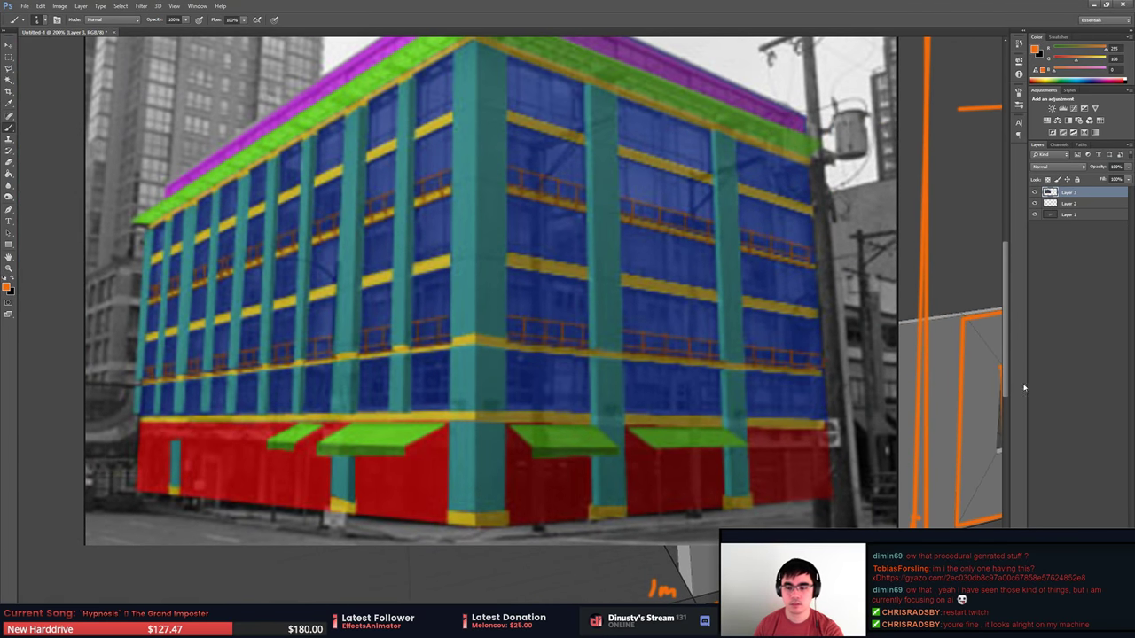
# Add a new empty layer above the pasted building image and frame the building for annotation.
pyautogui.hotkey('ctrl', 'shift', 'alt', 'n')
pyautogui.keyDown('alt'); pyautogui.scroll(-1, 709, 405); pyautogui.keyUp('alt')
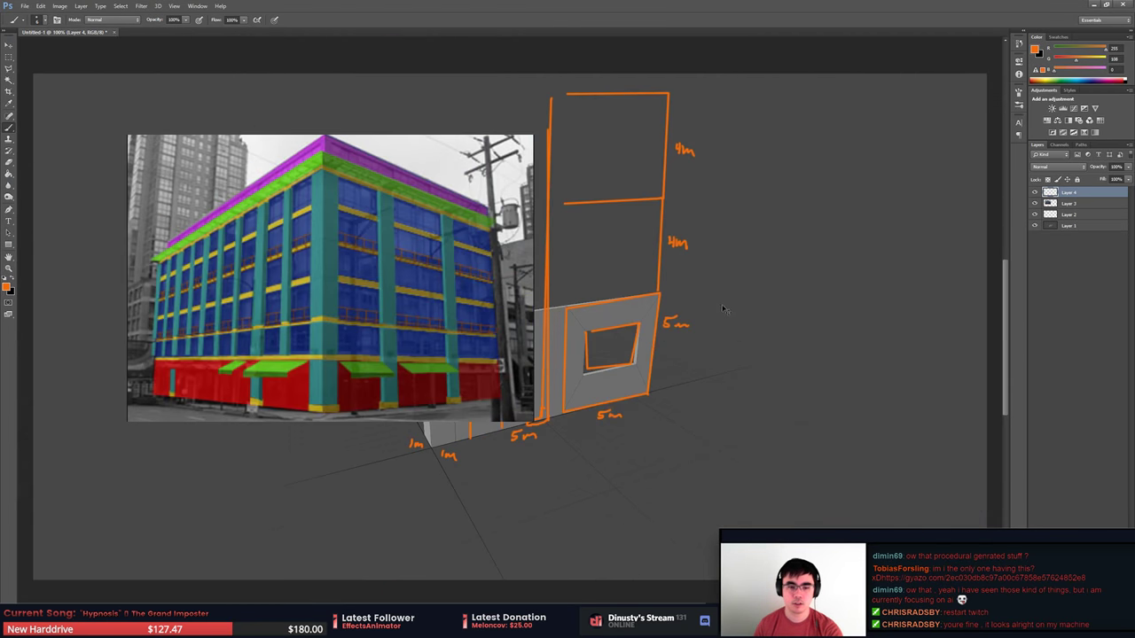
pyautogui.hotkey('ctrl', '+')
pyautogui.moveTo(639, 362); pyautogui.dragTo(955, 404)
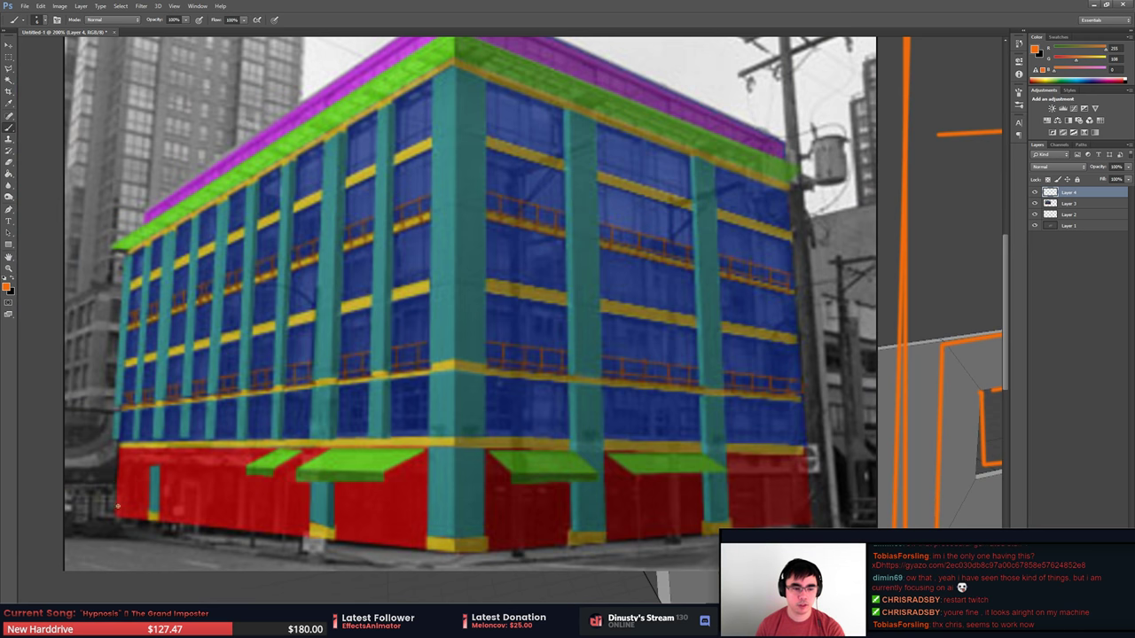
pyautogui.click(116, 511)
pyautogui.keyDown('shift'); pyautogui.click(116, 447); pyautogui.keyUp('shift')
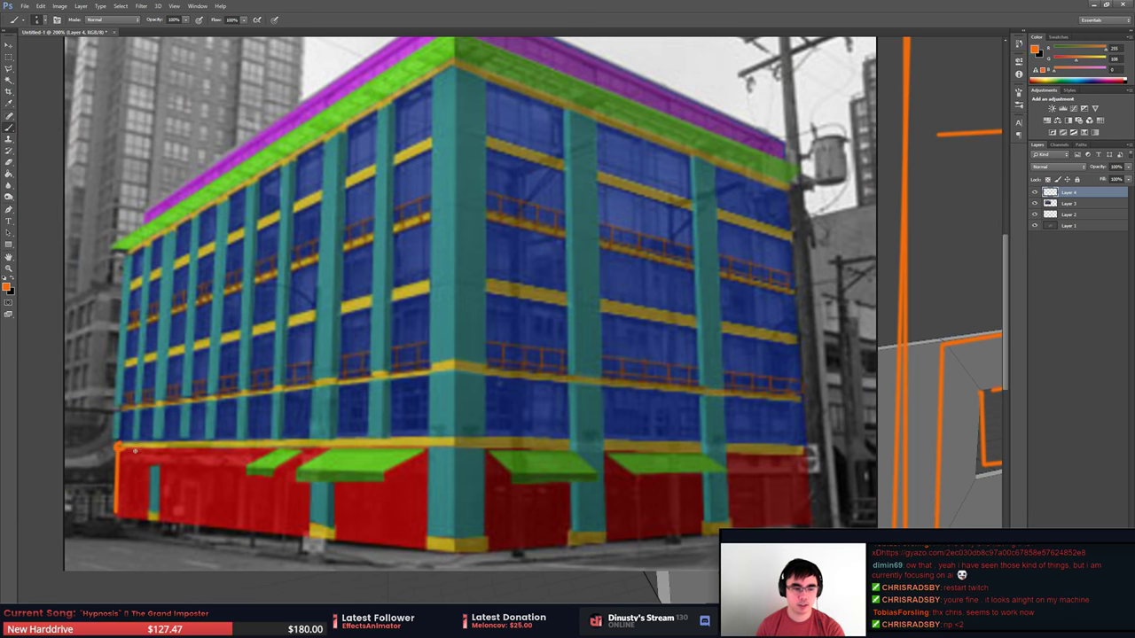
pyautogui.hotkey('ctrl', 'z')
# Set the foreground color to white for the Brush tool, and undo a test stroke on the building image.
pyautogui.click(6, 285)
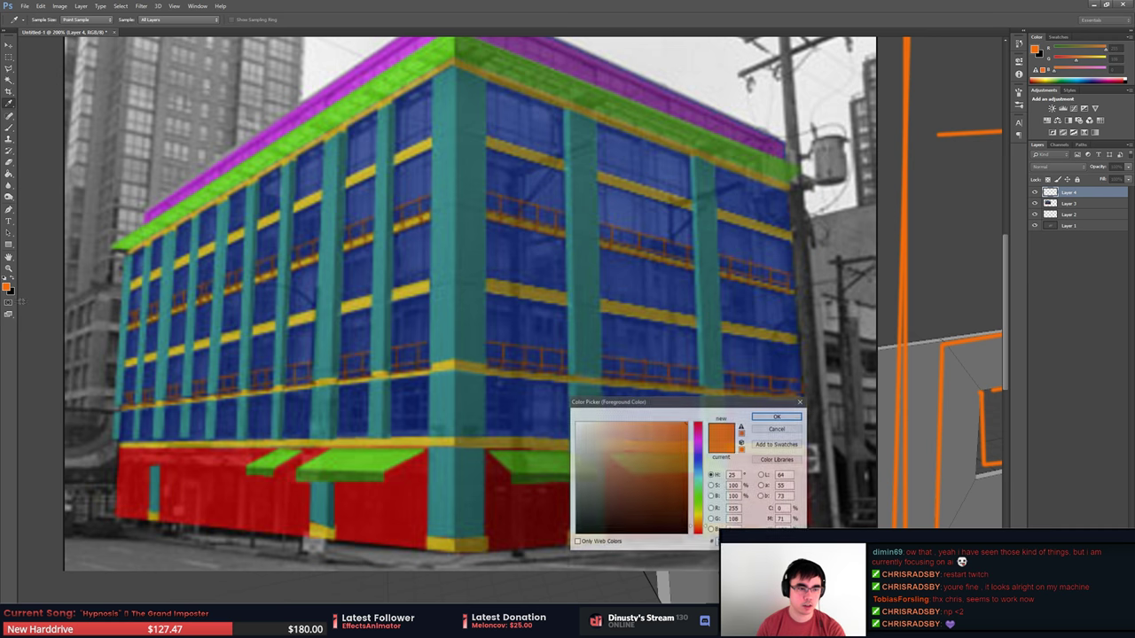
pyautogui.press('Return')
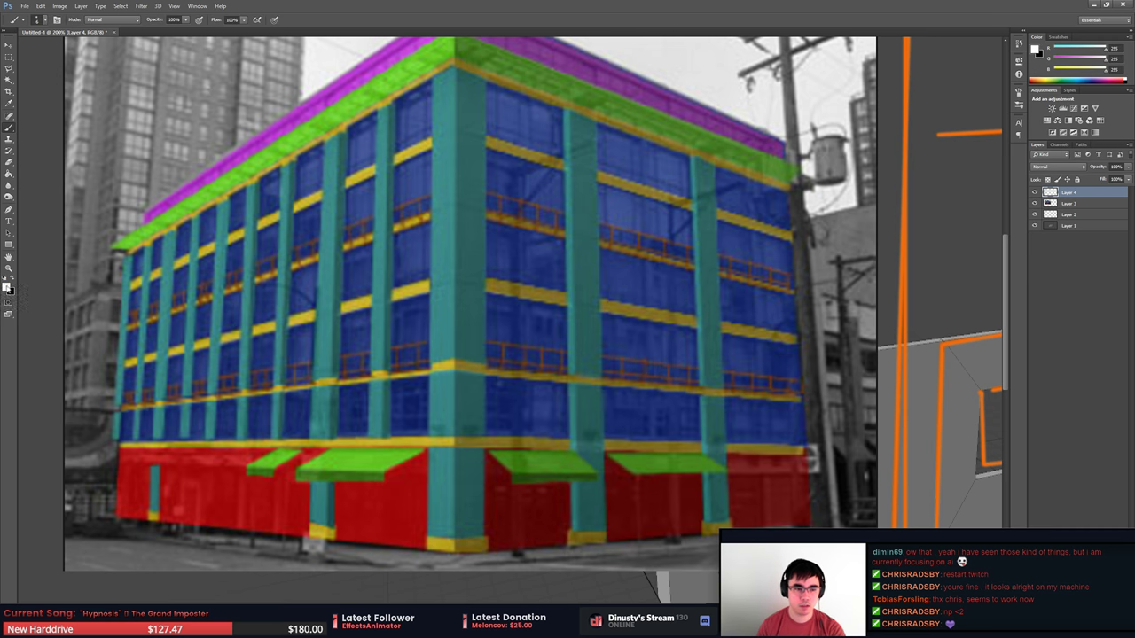
pyautogui.click(8, 285)
pyautogui.click(706, 460)
pyautogui.moveTo(705, 460); pyautogui.dragTo(708, 495)
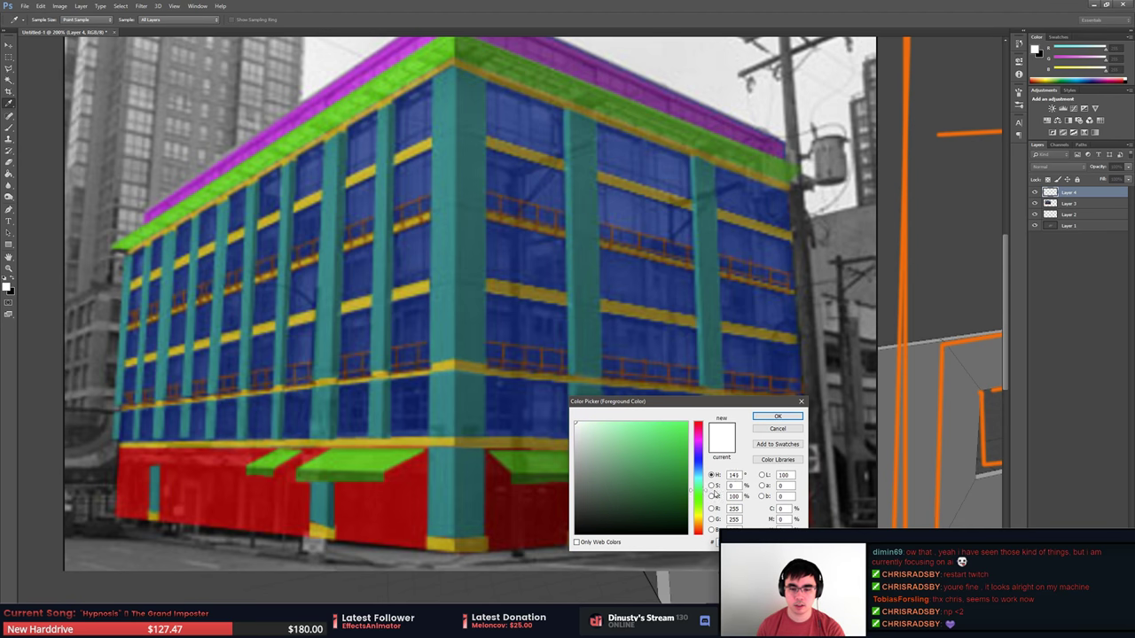
pyautogui.moveTo(716, 494); pyautogui.dragTo(715, 490)
pyautogui.click(772, 416)
pyautogui.press('b')
pyautogui.moveTo(400, 376); pyautogui.dragTo(582, 395)
pyautogui.hotkey('ctrl', 'z')
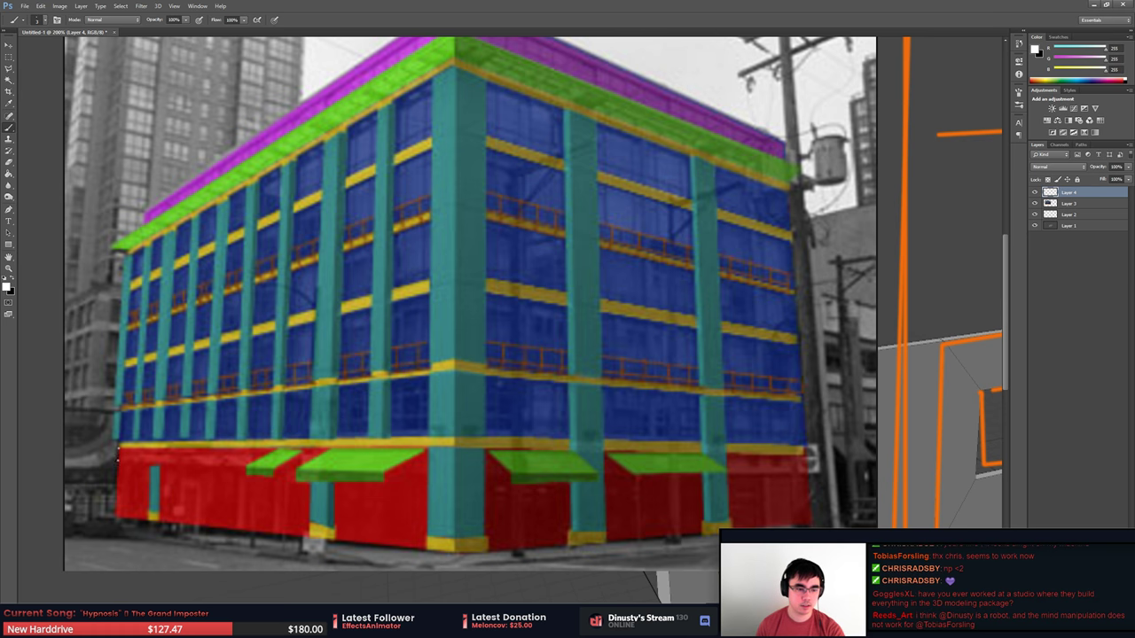
# Outline the outer edge of the red ground floor and the small teal pillar beside it in white, undoing the last line.
pyautogui.moveTo(117, 449); pyautogui.dragTo(117, 519)
pyautogui.keyDown('shift'); pyautogui.click(148, 521); pyautogui.keyUp('shift')
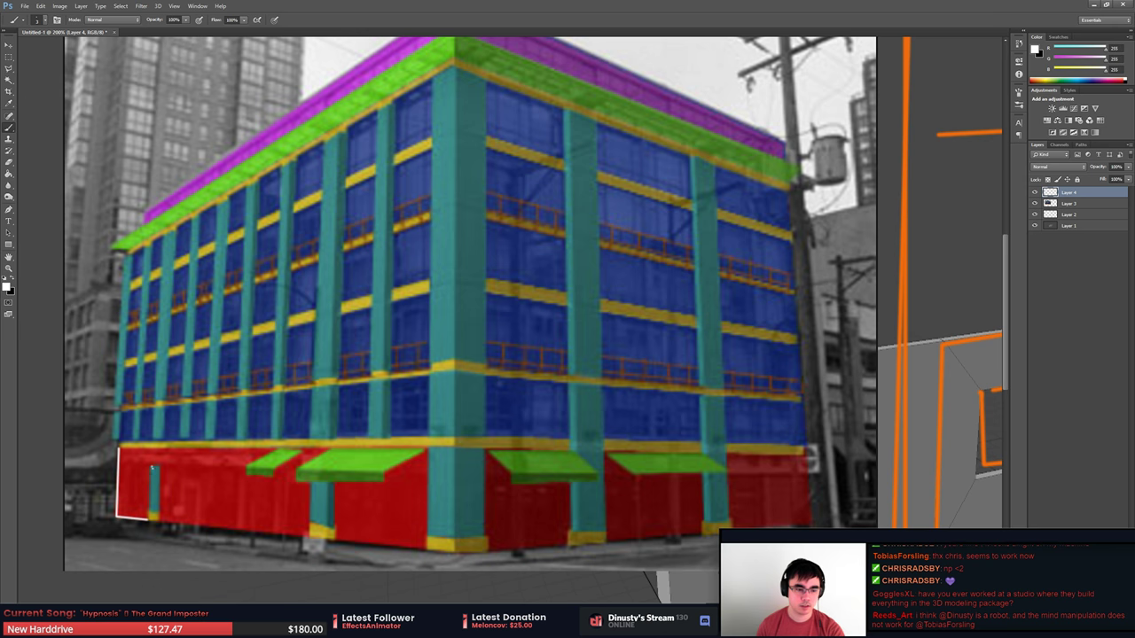
pyautogui.keyDown('shift'); pyautogui.click(151, 521); pyautogui.keyUp('shift')
pyautogui.click(151, 466)
pyautogui.keyDown('shift'); pyautogui.click(161, 467); pyautogui.keyUp('shift')
pyautogui.keyDown('shift'); pyautogui.click(160, 521); pyautogui.keyUp('shift')
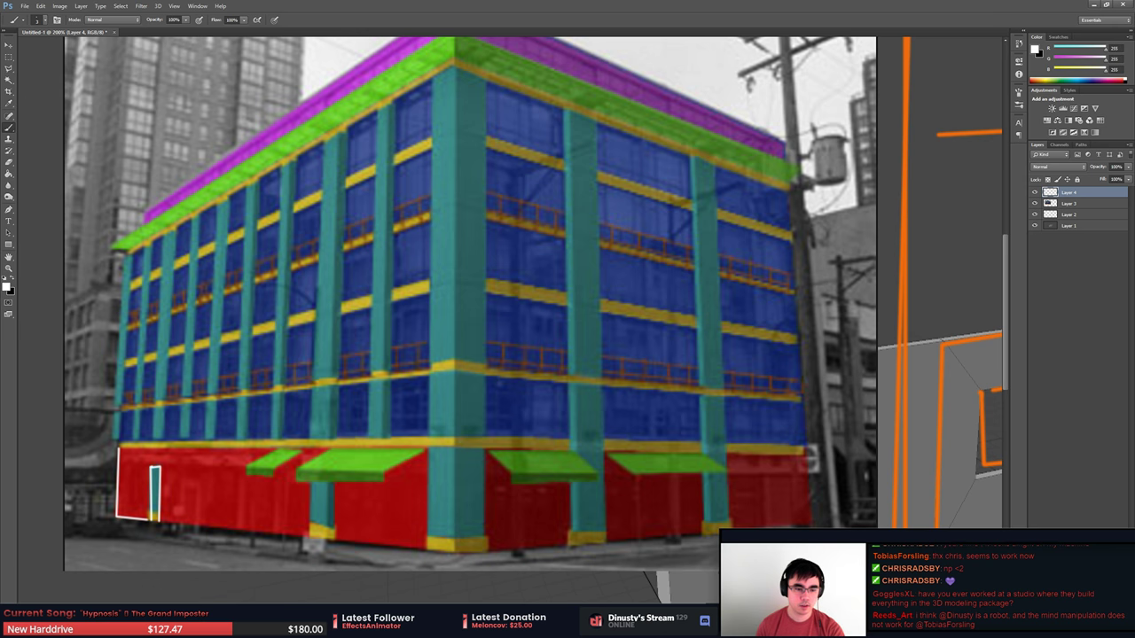
pyautogui.hotkey('ctrl', 'z')
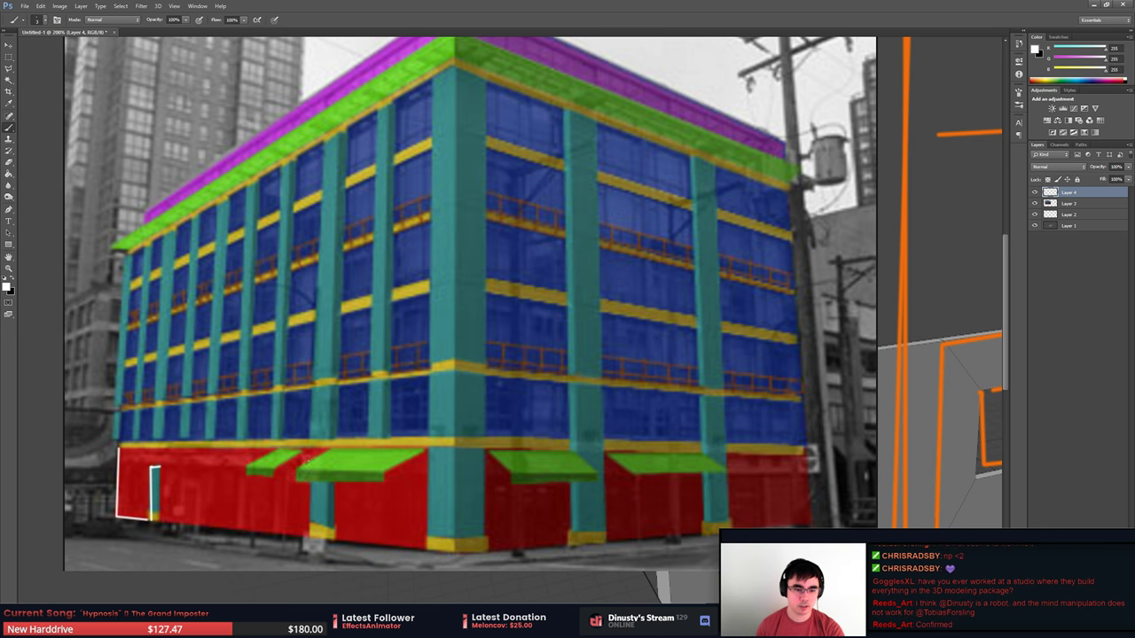
# Outline the next ground-floor teal pillar in white and circle the yellow base of the corner pillar.
pyautogui.click(308, 462)
pyautogui.keyDown('shift'); pyautogui.click(309, 542); pyautogui.keyUp('shift')
pyautogui.keyDown('shift'); pyautogui.click(335, 537); pyautogui.keyUp('shift')
pyautogui.keyDown('shift'); pyautogui.click(338, 449); pyautogui.keyUp('shift')
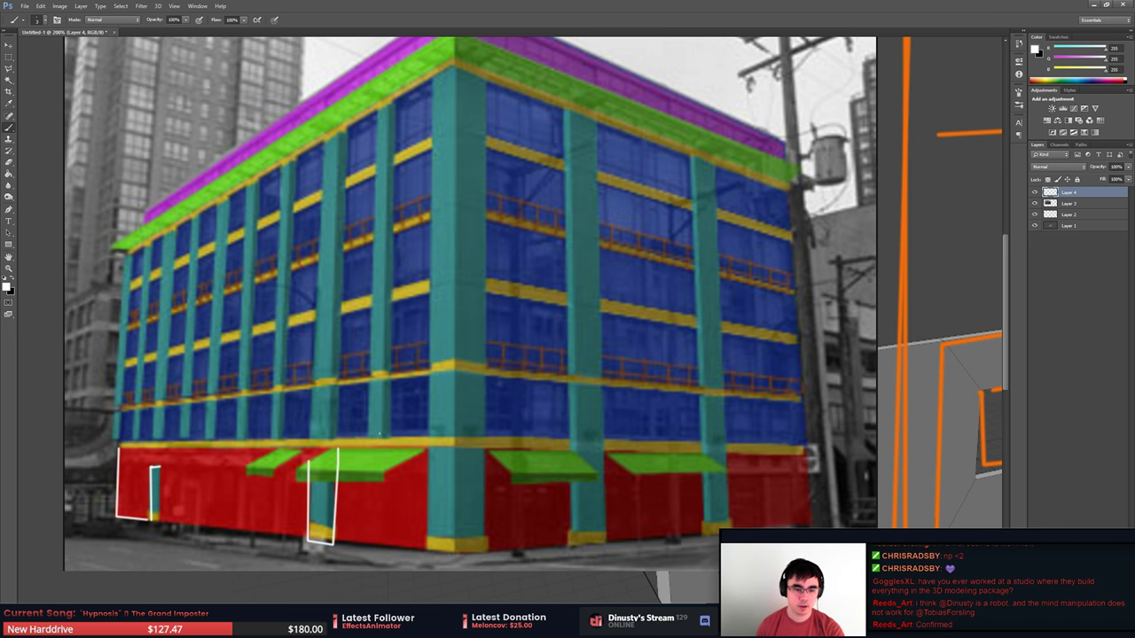
pyautogui.moveTo(429, 536); pyautogui.dragTo(433, 530)
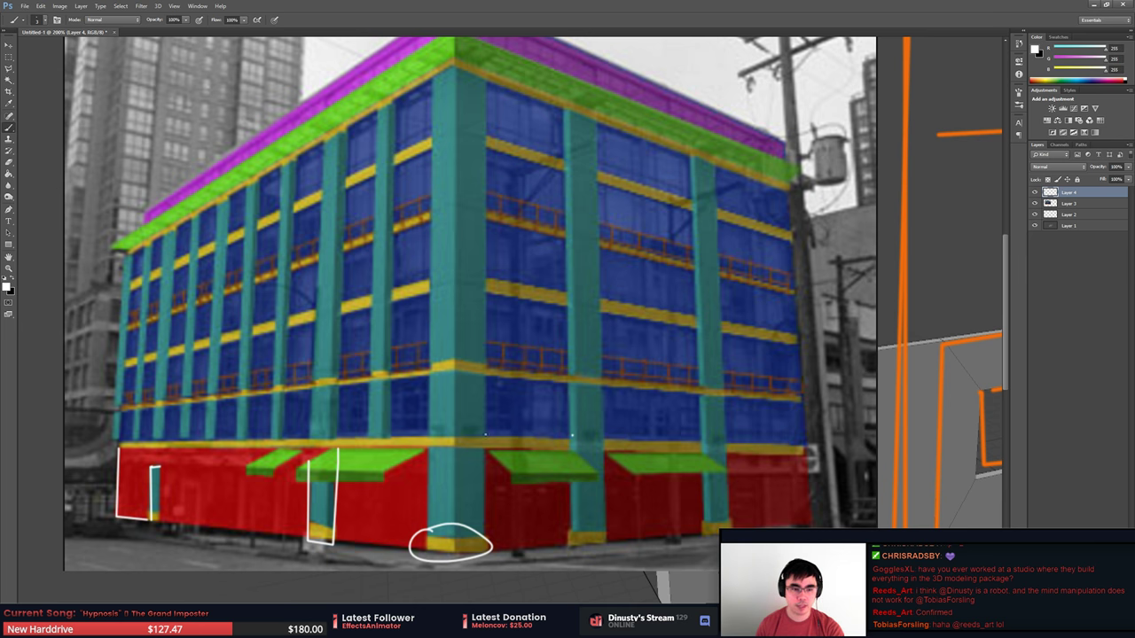
# Outline the yellow horizontal band just above the red ground floor with straight white lines.
pyautogui.keyDown('shift'); pyautogui.click(572, 434); pyautogui.keyUp('shift')
pyautogui.keyDown('shift'); pyautogui.click(488, 452); pyautogui.keyUp('shift')
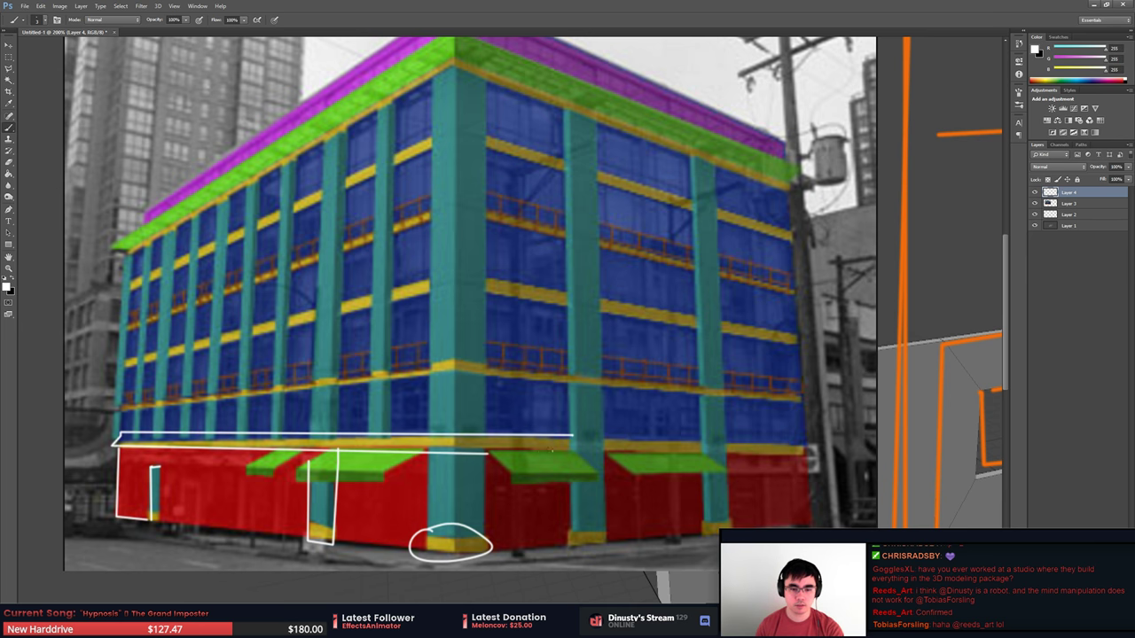
pyautogui.keyDown('shift'); pyautogui.click(570, 454); pyautogui.keyUp('shift')
pyautogui.keyDown('shift'); pyautogui.click(576, 433); pyautogui.keyUp('shift')
# Outline the yellow band beneath the lower row of railings, from the corner pillar to the facade's far end.
pyautogui.moveTo(431, 360)
pyautogui.mouseDown()
pyautogui.moveTo(422, 370)
pyautogui.moveTo(443, 379)
pyautogui.moveTo(493, 380)
pyautogui.mouseUp()
pyautogui.keyDown('shift'); pyautogui.click(811, 405); pyautogui.keyUp('shift')
pyautogui.keyDown('shift'); pyautogui.click(817, 387); pyautogui.keyUp('shift')
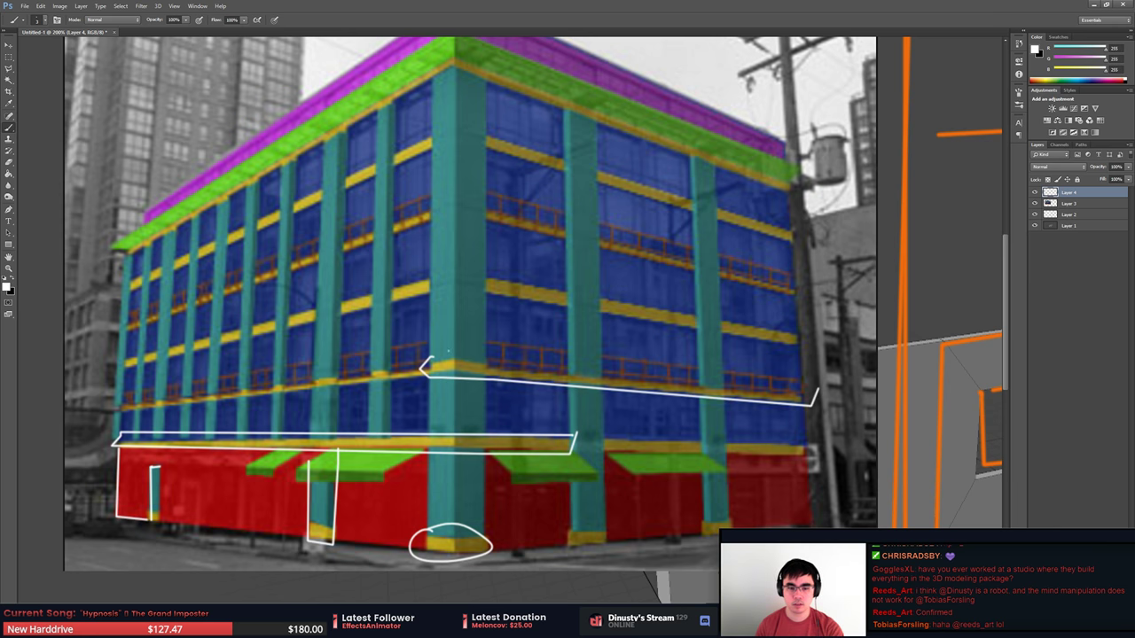
pyautogui.keyDown('shift'); pyautogui.click(439, 356); pyautogui.keyUp('shift')
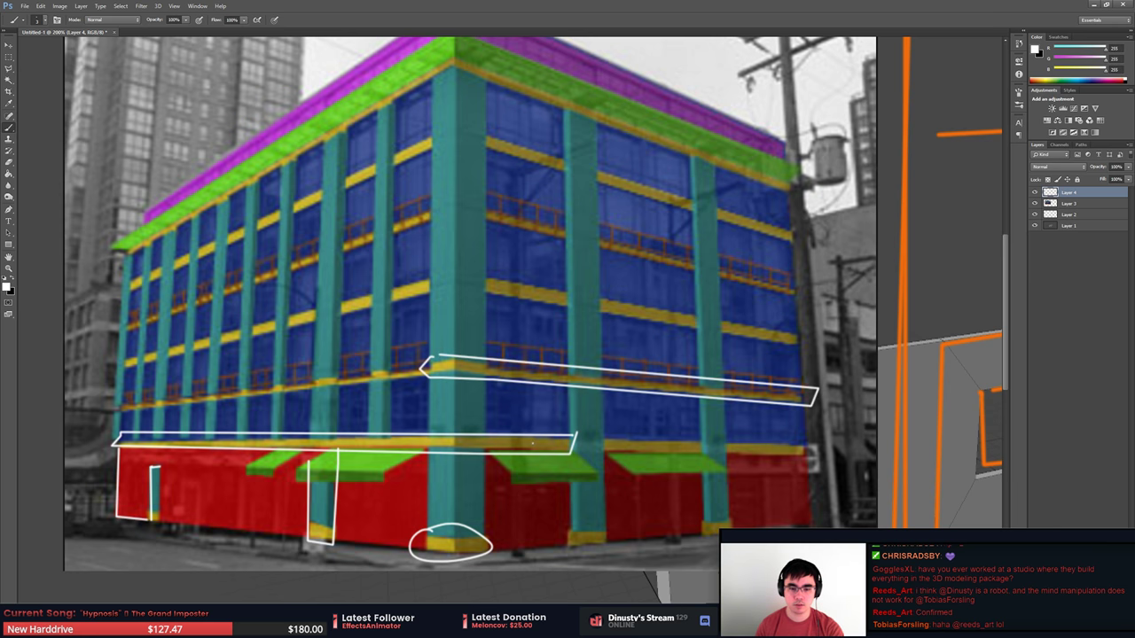
# Number the facade's horizontal levels in white from 1 at the corner pillar's base up to 7 beneath the roof.
pyautogui.moveTo(466, 538); pyautogui.dragTo(466, 549)
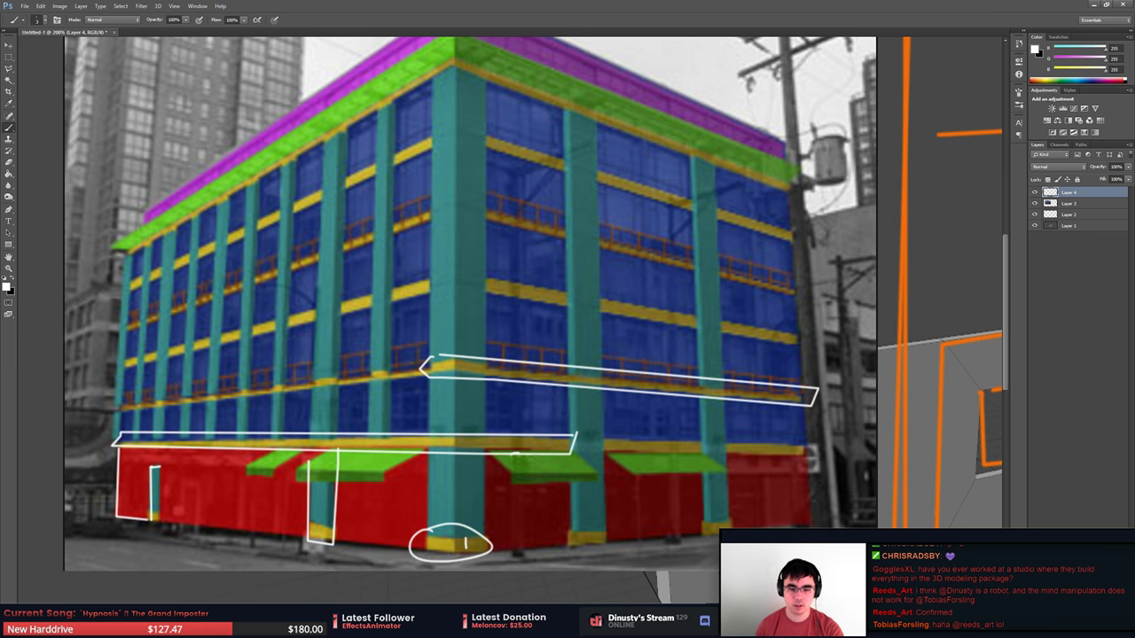
pyautogui.moveTo(515, 454); pyautogui.dragTo(528, 458)
pyautogui.moveTo(543, 369); pyautogui.dragTo(547, 381)
pyautogui.moveTo(529, 287); pyautogui.dragTo(535, 304)
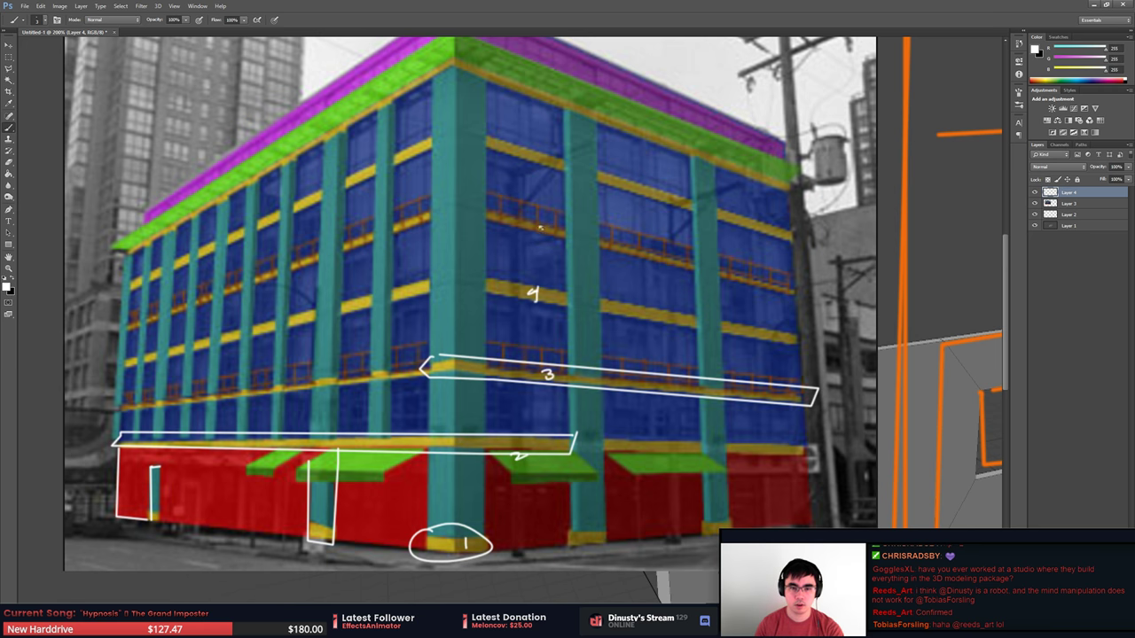
pyautogui.moveTo(539, 227)
pyautogui.mouseDown()
pyautogui.moveTo(539, 238)
pyautogui.moveTo(553, 226)
pyautogui.mouseUp()
pyautogui.moveTo(545, 155); pyautogui.dragTo(543, 165)
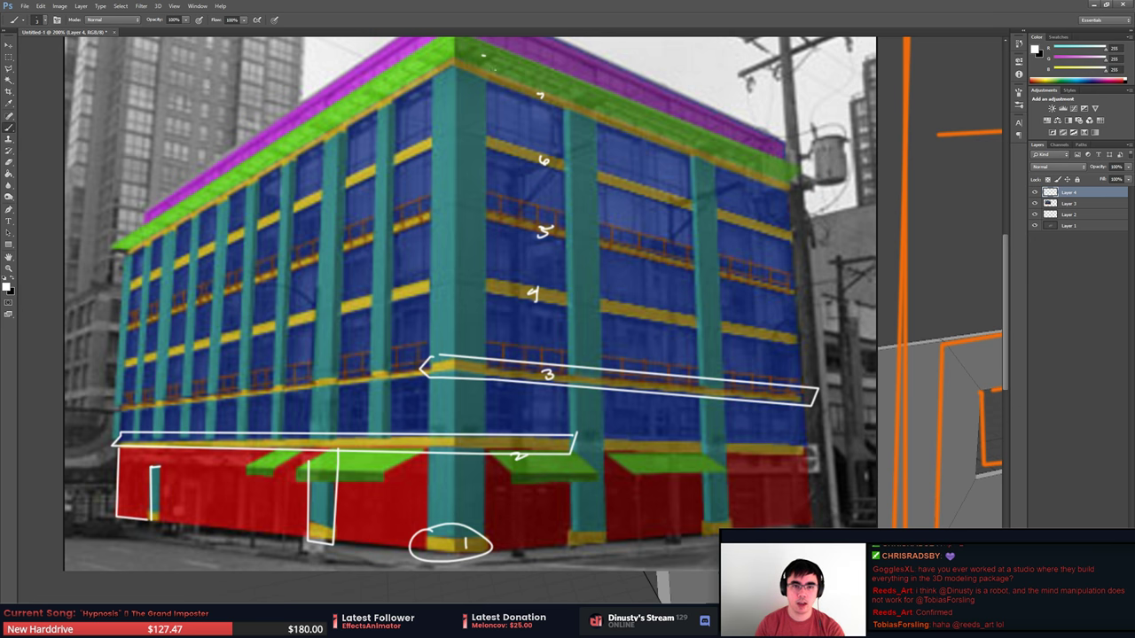
# Outline the green overhang from the corner to its far end, hatch along it, and mark the spots above the two pillars.
pyautogui.moveTo(456, 51); pyautogui.dragTo(456, 39)
pyautogui.moveTo(458, 40)
pyautogui.mouseDown()
pyautogui.moveTo(809, 167)
pyautogui.moveTo(789, 180)
pyautogui.mouseUp()
pyautogui.moveTo(467, 50); pyautogui.dragTo(503, 75)
pyautogui.moveTo(529, 70); pyautogui.dragTo(518, 81)
pyautogui.moveTo(544, 75)
pyautogui.mouseDown()
pyautogui.moveTo(533, 85)
pyautogui.moveTo(549, 90)
pyautogui.mouseUp()
pyautogui.moveTo(581, 88); pyautogui.dragTo(572, 98)
pyautogui.moveTo(601, 94)
pyautogui.mouseDown()
pyautogui.moveTo(591, 102)
pyautogui.moveTo(615, 113)
pyautogui.mouseUp()
pyautogui.moveTo(619, 106); pyautogui.dragTo(656, 124)
pyautogui.moveTo(665, 121); pyautogui.dragTo(717, 165)
pyautogui.moveTo(717, 163)
pyautogui.mouseDown()
pyautogui.moveTo(697, 159)
pyautogui.moveTo(734, 163)
pyautogui.moveTo(707, 139)
pyautogui.moveTo(733, 141)
pyautogui.moveTo(719, 158)
pyautogui.moveTo(725, 133)
pyautogui.mouseUp()
# Divide the purple roof section into repeating white-outlined segments, including one piece that wraps around the building's corner.
pyautogui.moveTo(576, 96)
pyautogui.mouseDown()
pyautogui.moveTo(612, 90)
pyautogui.moveTo(573, 85)
pyautogui.moveTo(592, 106)
pyautogui.moveTo(593, 57)
pyautogui.moveTo(654, 82)
pyautogui.moveTo(655, 114)
pyautogui.moveTo(702, 106)
pyautogui.moveTo(703, 132)
pyautogui.moveTo(747, 124)
pyautogui.moveTo(746, 142)
pyautogui.moveTo(784, 141)
pyautogui.moveTo(785, 154)
pyautogui.mouseUp()
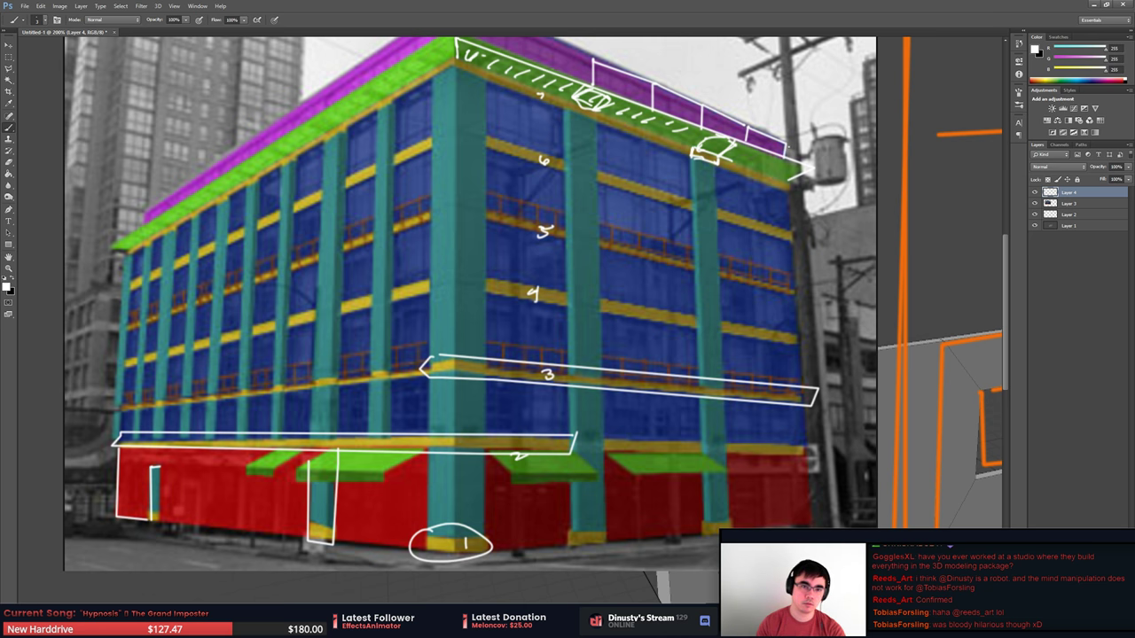
pyautogui.moveTo(503, 51); pyautogui.dragTo(504, 28)
pyautogui.moveTo(520, 58); pyautogui.dragTo(520, 67)
pyautogui.scroll(3, 520, 67)
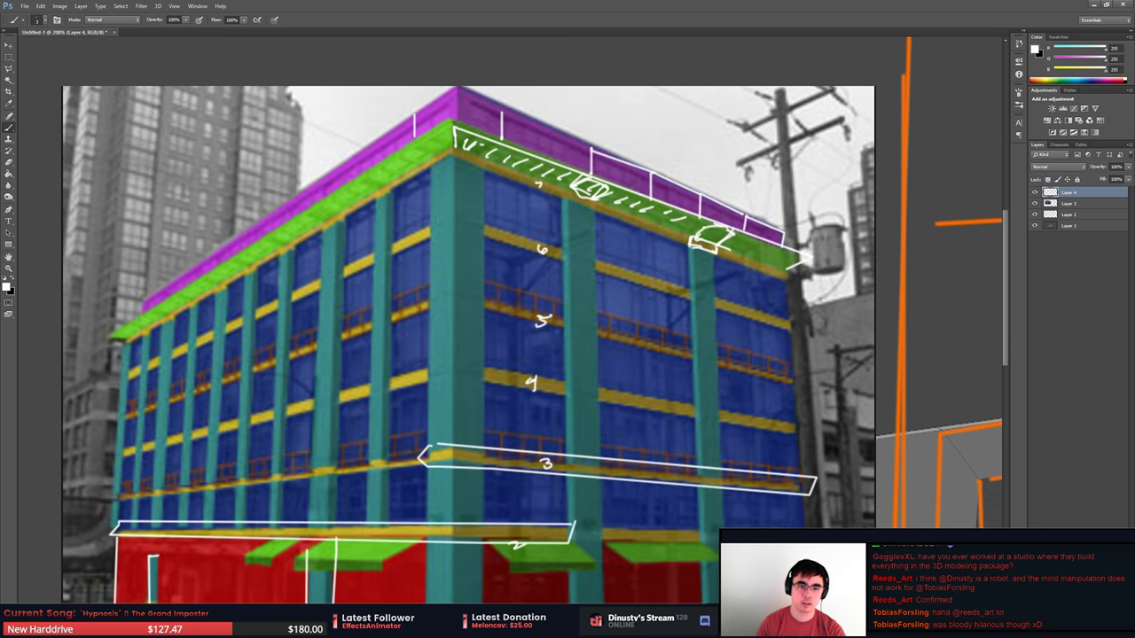
pyautogui.moveTo(416, 114)
pyautogui.mouseDown()
pyautogui.moveTo(416, 139)
pyautogui.moveTo(460, 86)
pyautogui.moveTo(507, 110)
pyautogui.moveTo(502, 139)
pyautogui.mouseUp()
pyautogui.moveTo(415, 137); pyautogui.dragTo(457, 118)
pyautogui.moveTo(460, 142); pyautogui.dragTo(468, 123)
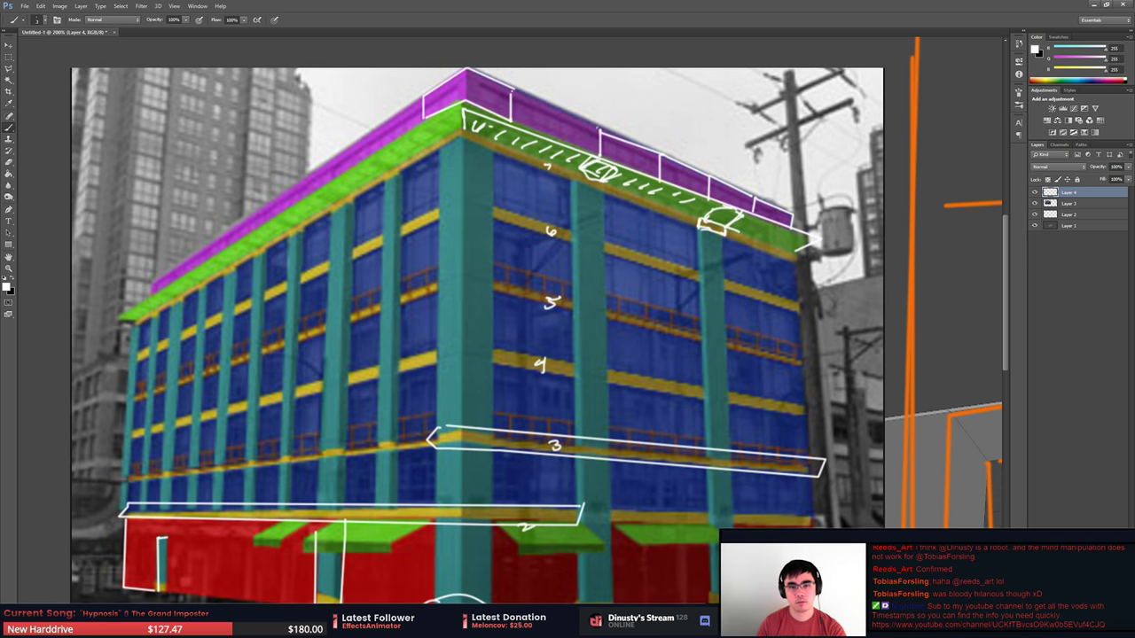
pyautogui.moveTo(512, 91); pyautogui.dragTo(599, 129)
pyautogui.moveTo(510, 121)
pyautogui.mouseDown()
pyautogui.moveTo(594, 159)
pyautogui.moveTo(649, 139)
pyautogui.mouseUp()
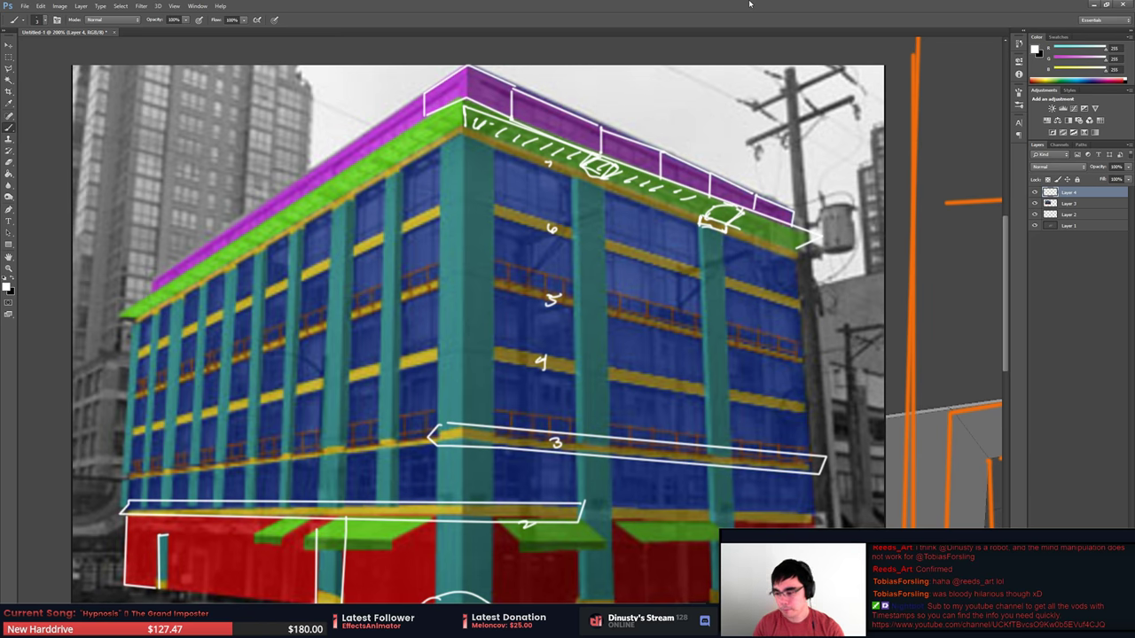
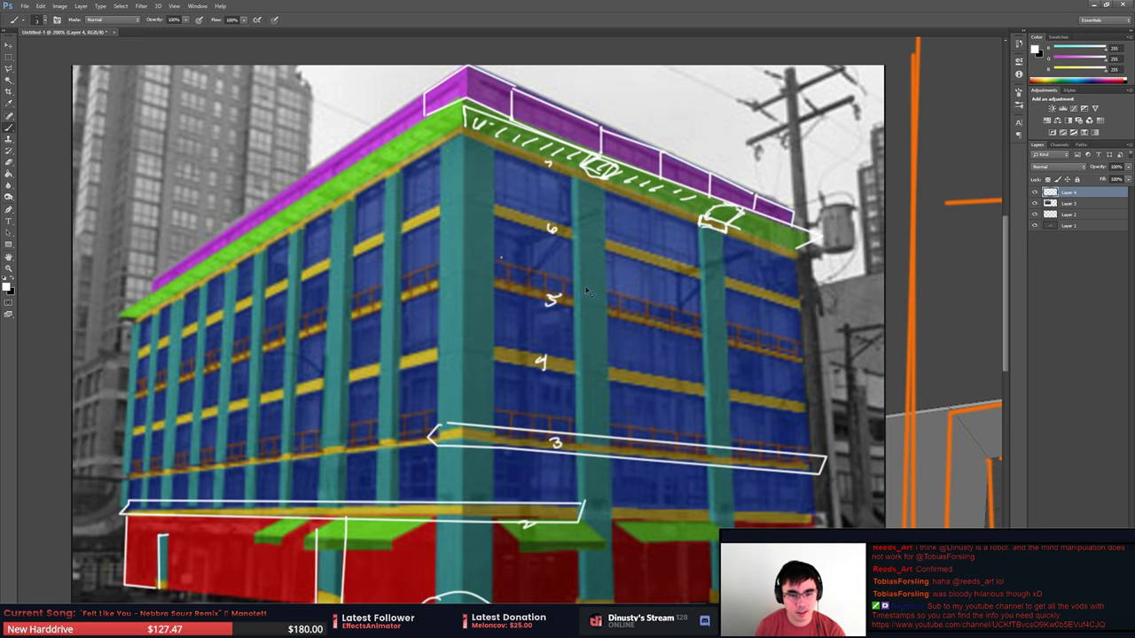
# Outline the level 5 railing between two pillars and sketch a triangular shape and two thin diagonal beams near level 6.
pyautogui.moveTo(597, 288)
pyautogui.mouseDown()
pyautogui.moveTo(602, 312)
pyautogui.moveTo(713, 315)
pyautogui.moveTo(612, 285)
pyautogui.mouseUp()
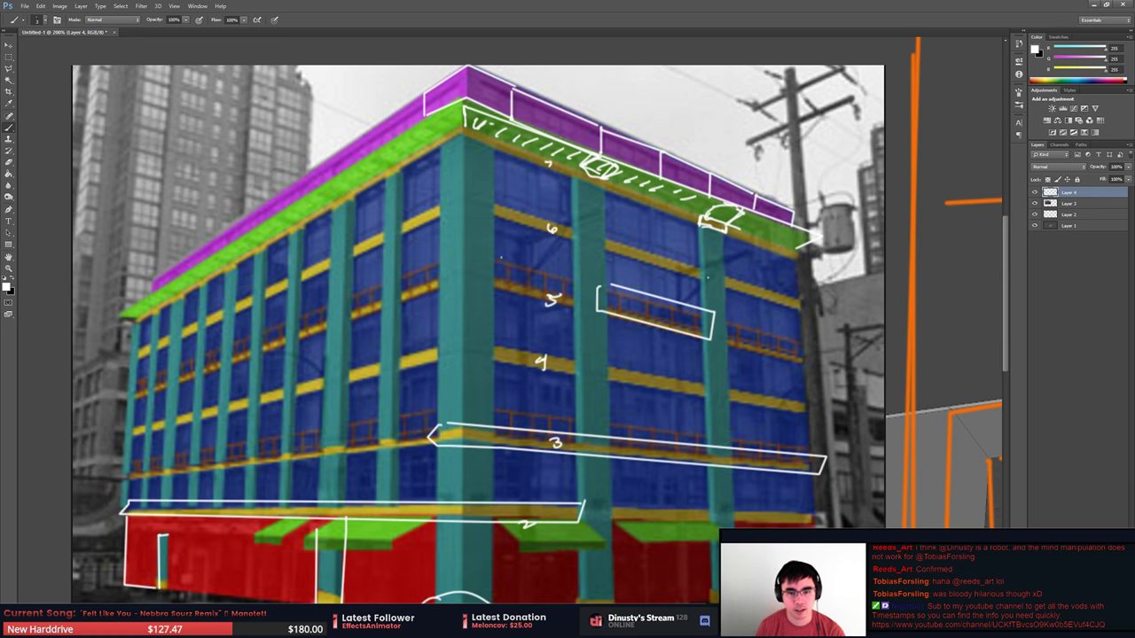
pyautogui.hotkey('ctrl', '+')
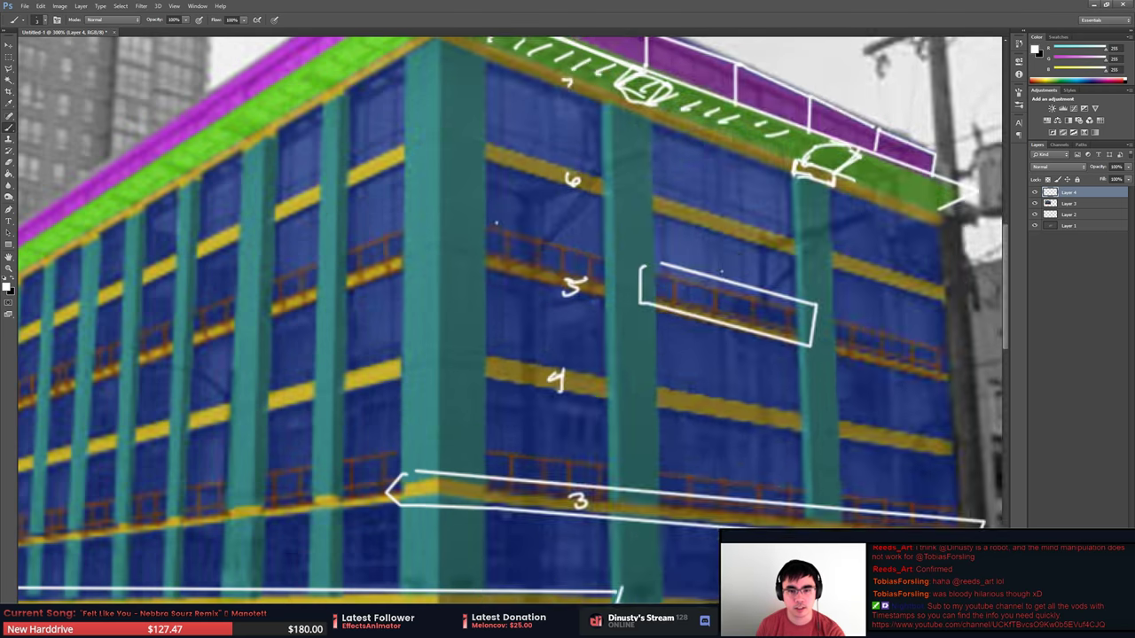
pyautogui.moveTo(757, 279); pyautogui.dragTo(692, 333)
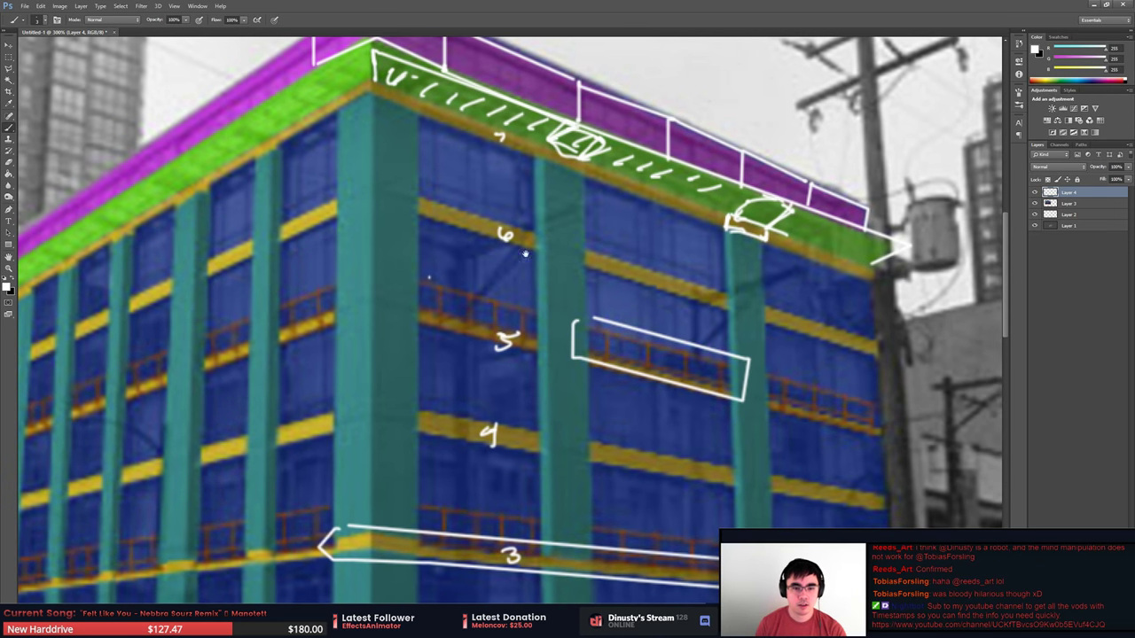
pyautogui.moveTo(497, 298); pyautogui.dragTo(491, 287)
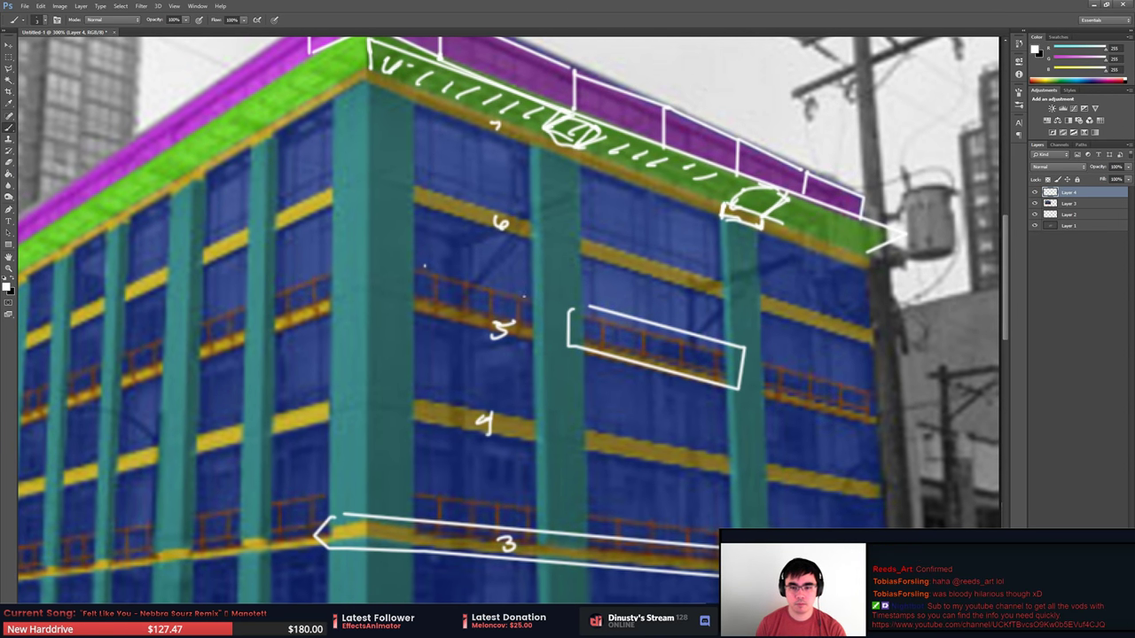
pyautogui.moveTo(525, 225)
pyautogui.mouseDown()
pyautogui.moveTo(461, 305)
pyautogui.moveTo(463, 237)
pyautogui.moveTo(460, 308)
pyautogui.mouseUp()
pyautogui.moveTo(467, 239)
pyautogui.mouseDown()
pyautogui.moveTo(592, 187)
pyautogui.moveTo(582, 201)
pyautogui.mouseUp()
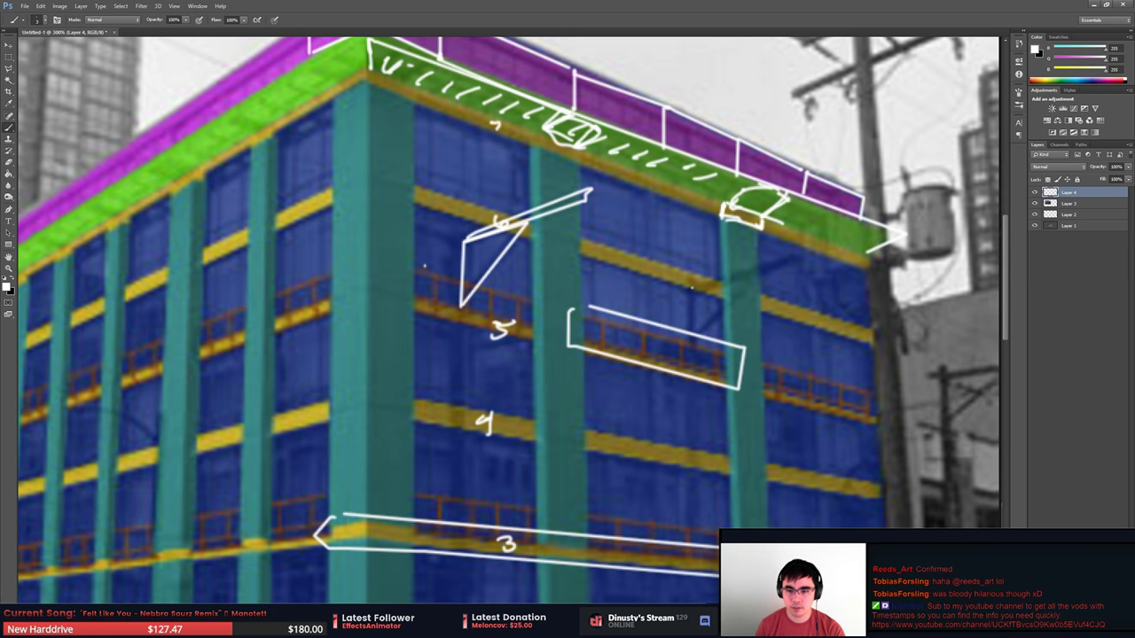
pyautogui.moveTo(693, 288); pyautogui.dragTo(787, 261)
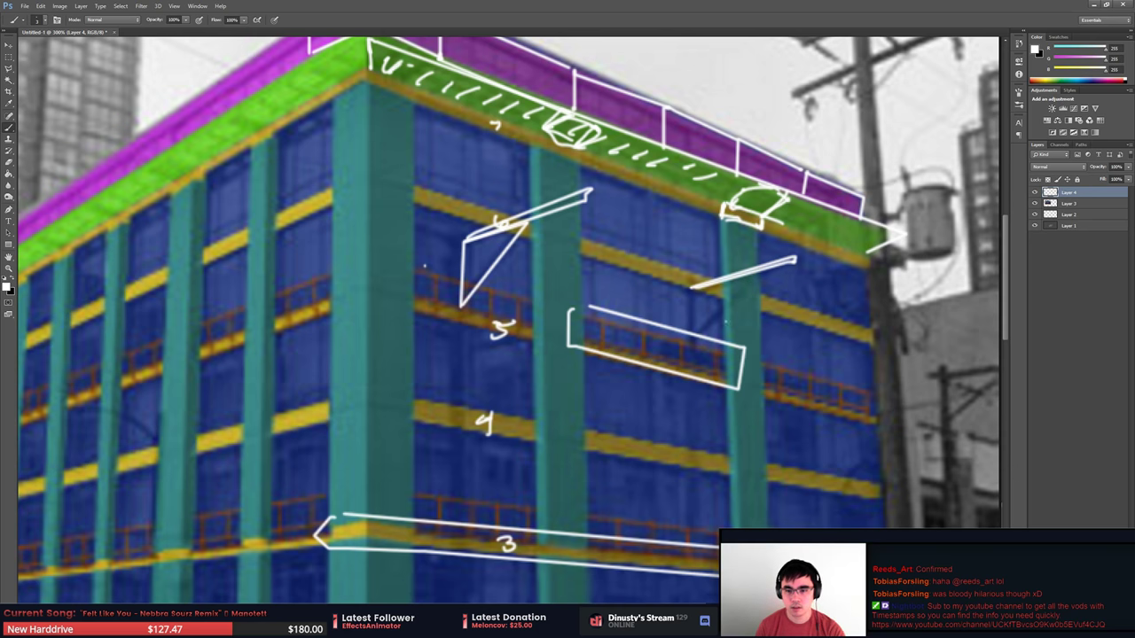
# Switch to the building layout guide in the browser and examine its color-coded breakdowns back up to the original building photo.
pyautogui.hotkey('ctrl', '-')
pyautogui.hotkey('ctrl', '-')
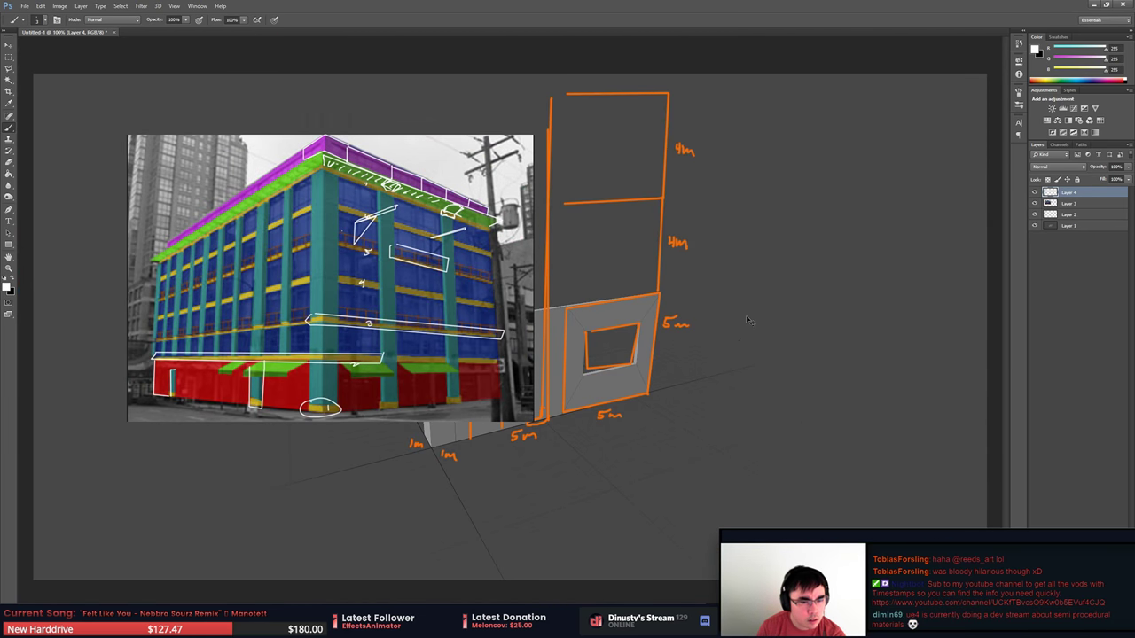
pyautogui.hotkey('ctrl', '+')
pyautogui.hotkey('alt', 'Tab')
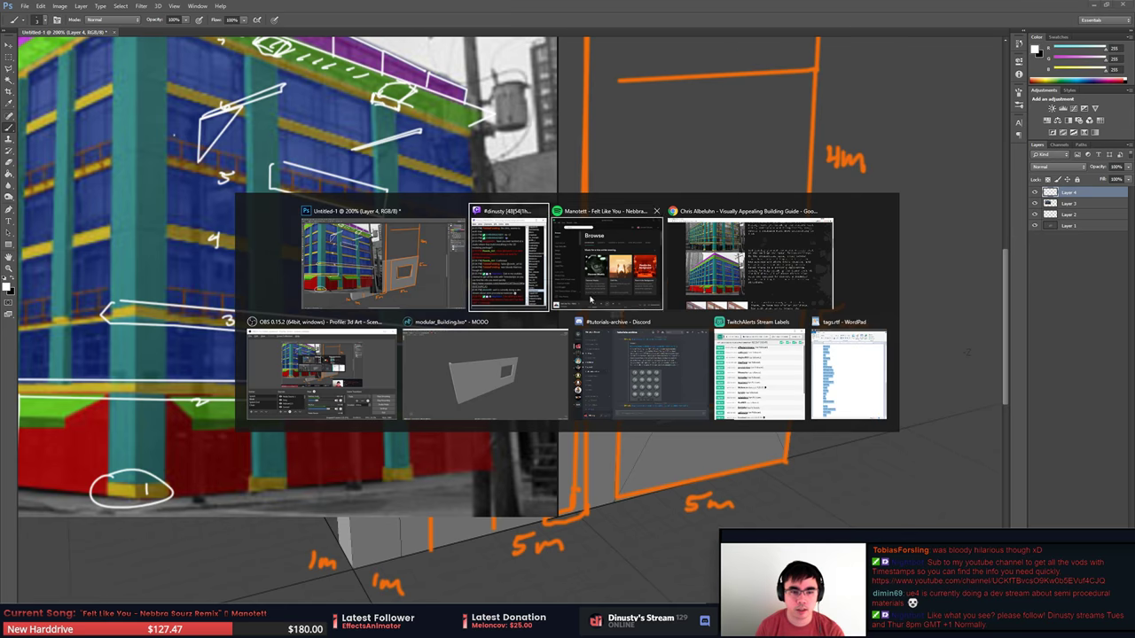
pyautogui.scroll(1, 814, 286)
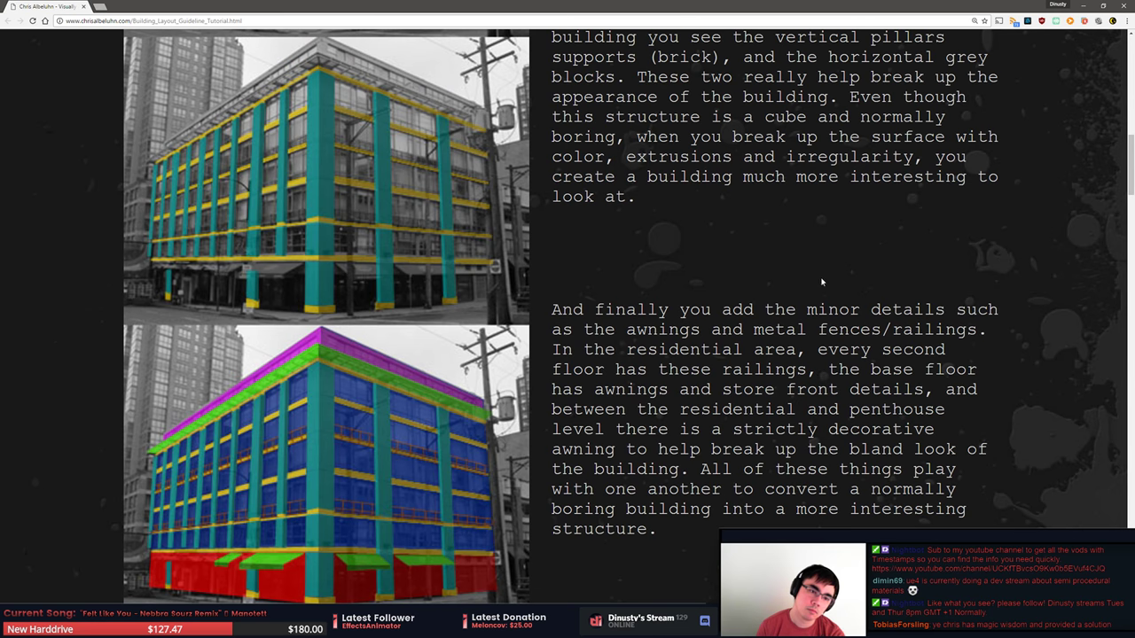
pyautogui.scroll(1, 822, 282)
pyautogui.hotkey('ctrl', '+')
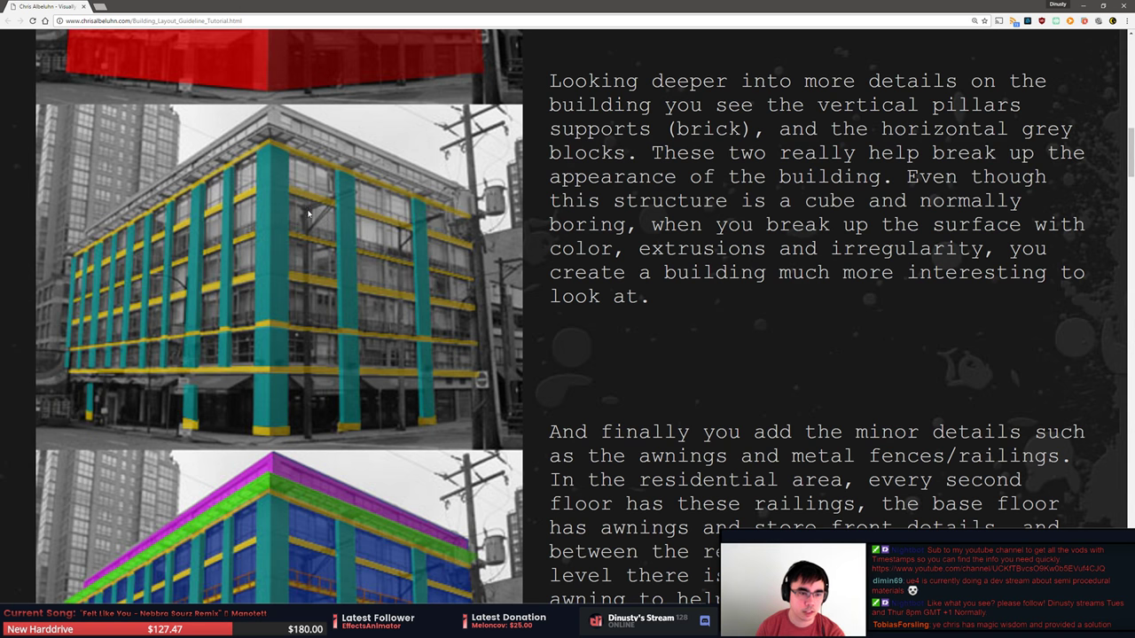
pyautogui.scroll(1, 358, 191)
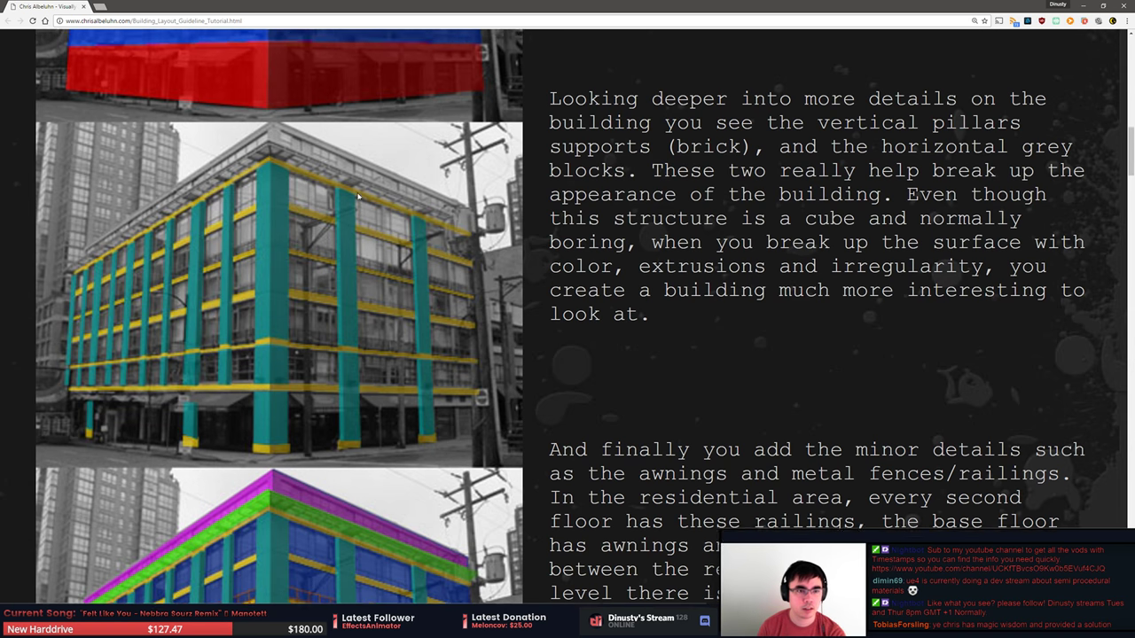
pyautogui.scroll(3, 359, 191)
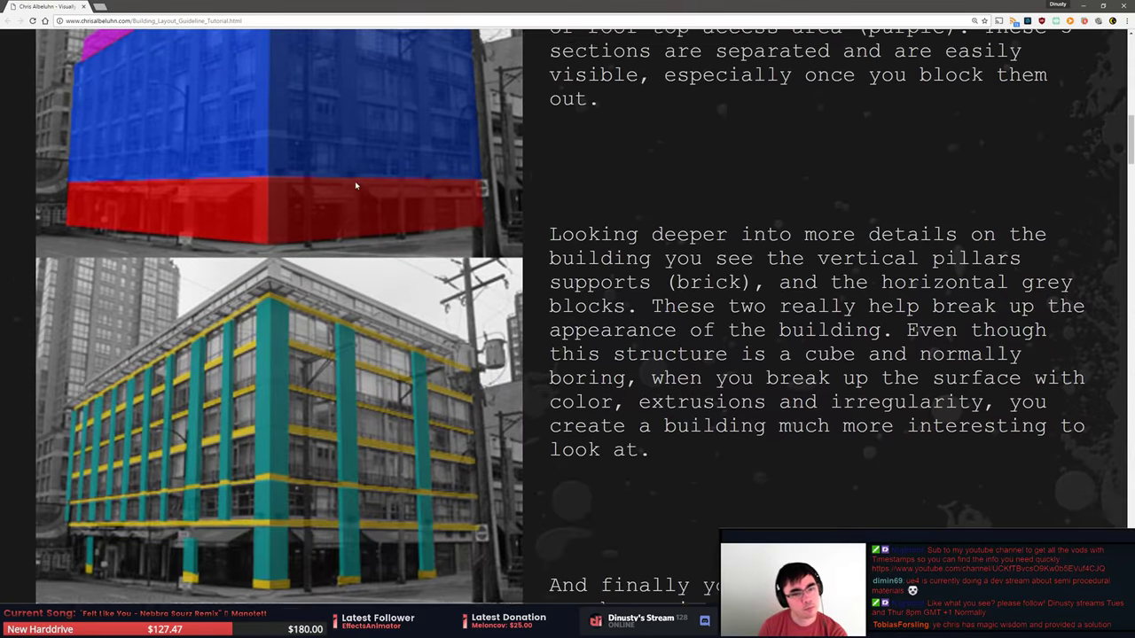
pyautogui.scroll(5, 359, 192)
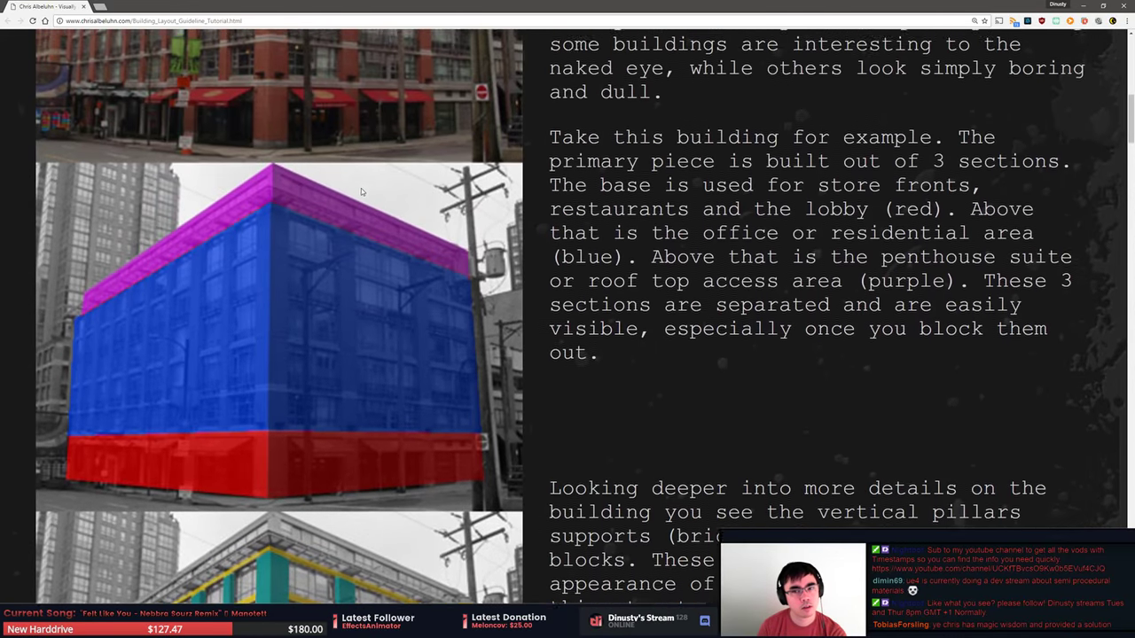
pyautogui.scroll(6, 362, 189)
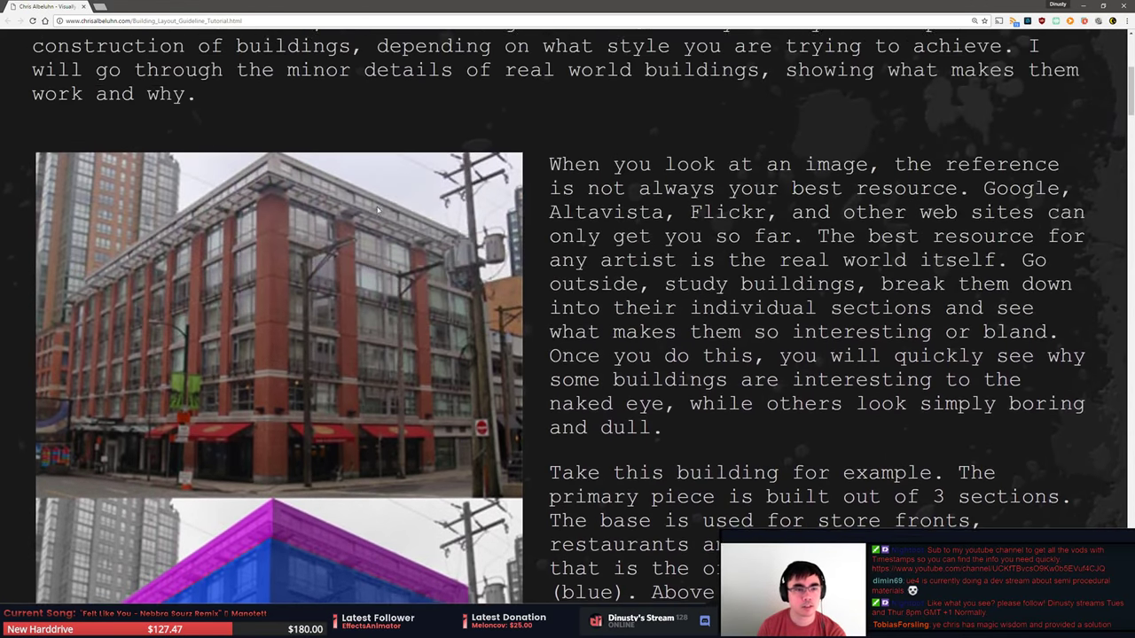
# Read through the guide from the original photo to the brick building comparisons showing trim and awnings.
pyautogui.scroll(-1, 390, 207)
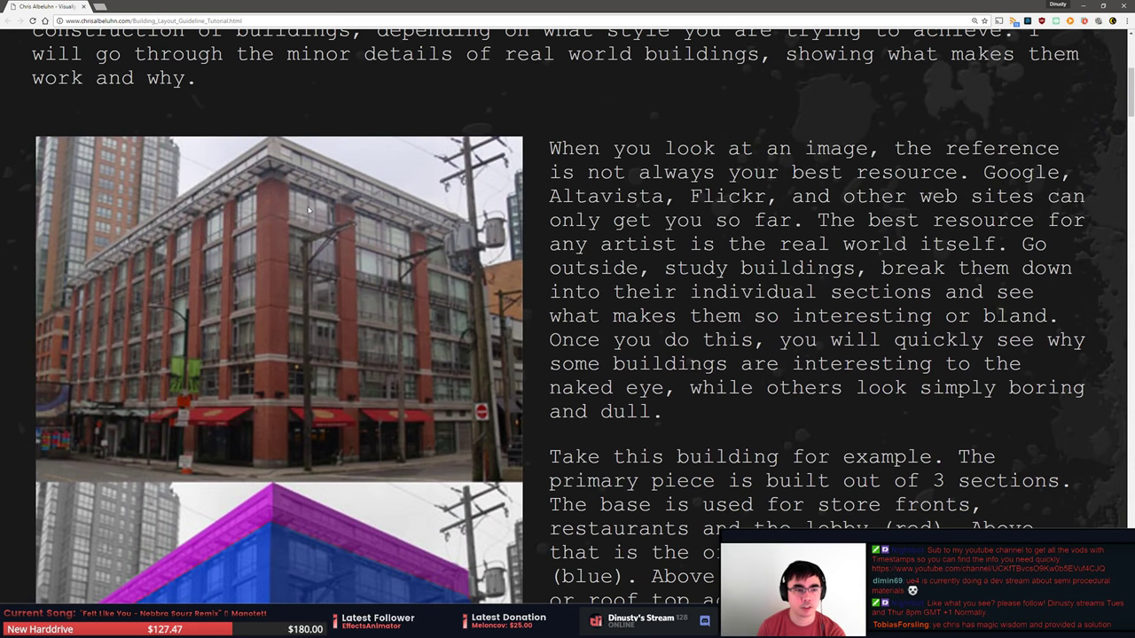
pyautogui.scroll(-2, 308, 210)
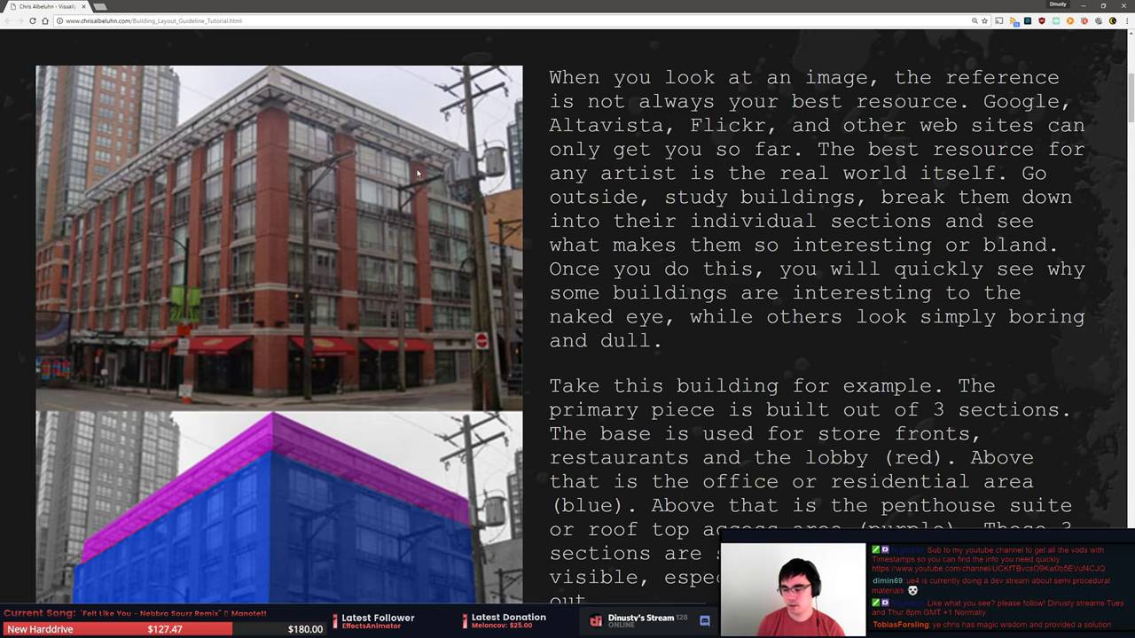
pyautogui.scroll(-5, 417, 173)
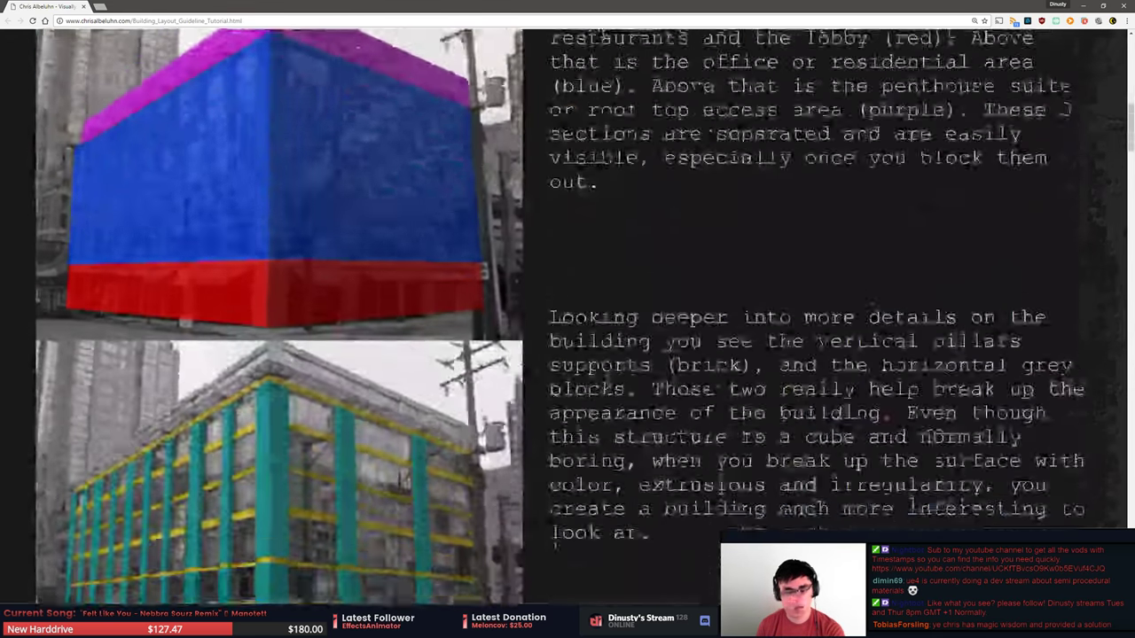
pyautogui.scroll(-8, 838, 385)
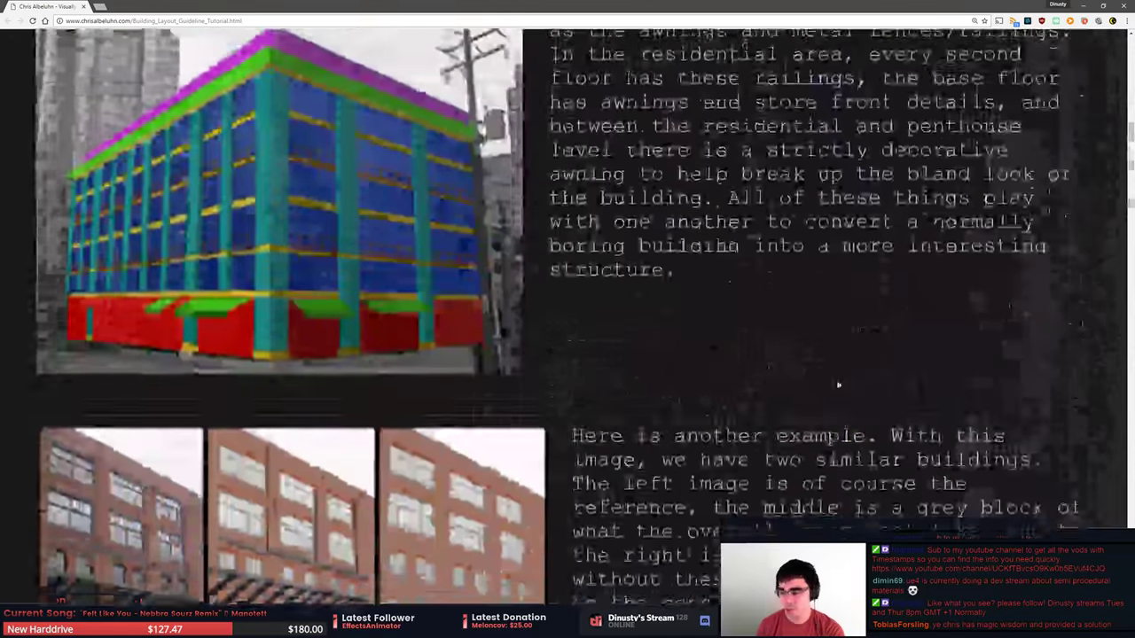
pyautogui.scroll(-4, 838, 385)
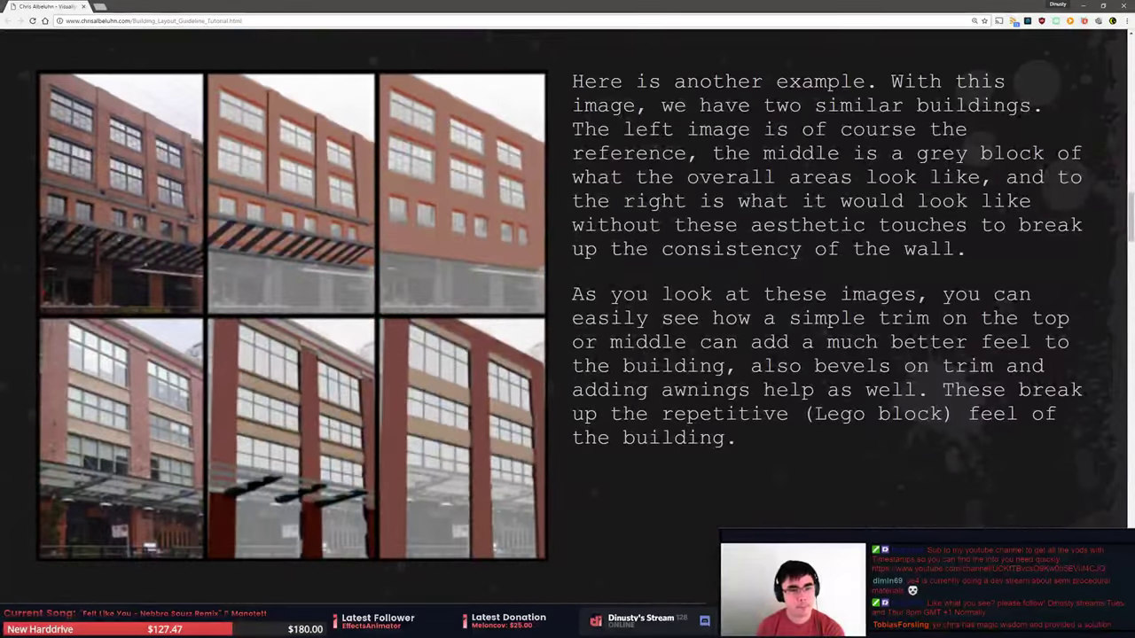
pyautogui.scroll(-1, 569, 298)
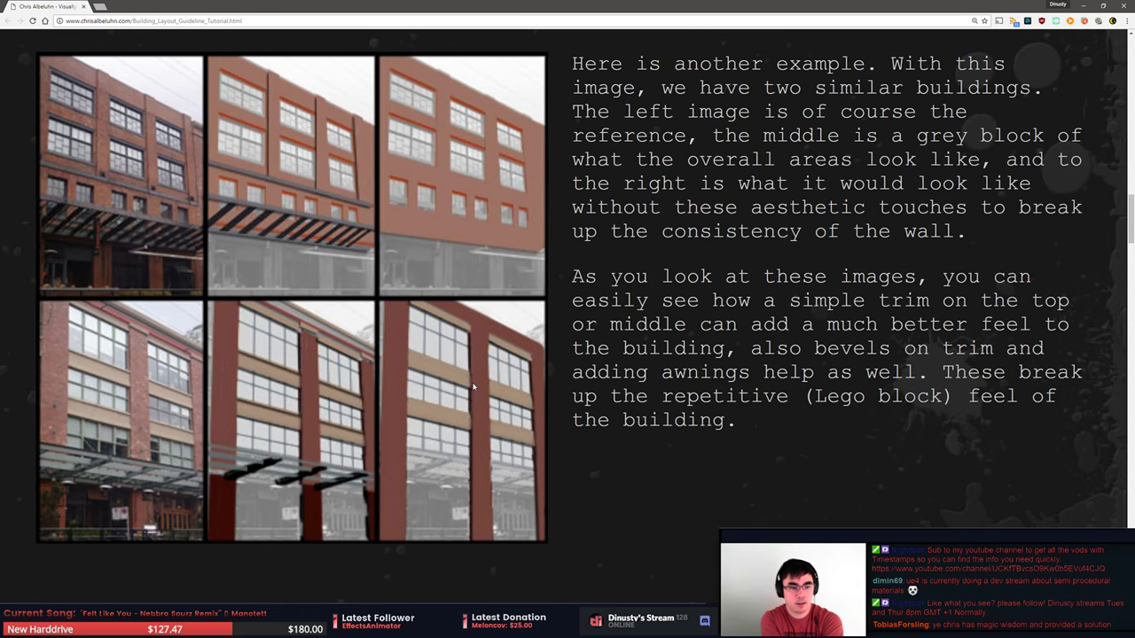
pyautogui.scroll(3, 473, 387)
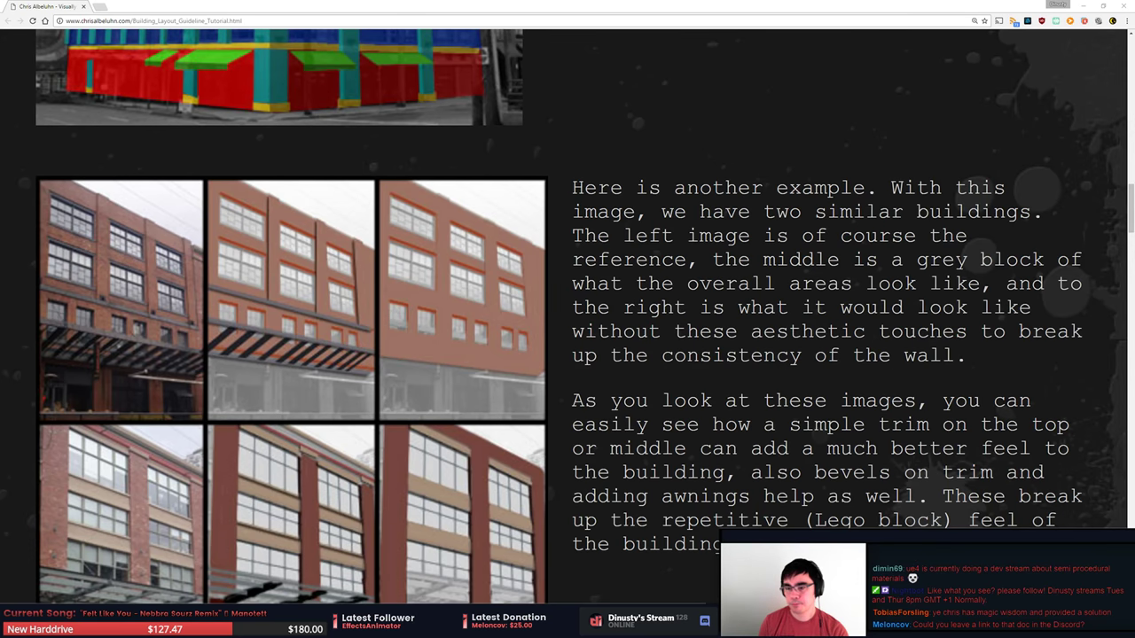
pyautogui.click(924, 324)
pyautogui.scroll(-2, 924, 325)
pyautogui.scroll(3, 924, 325)
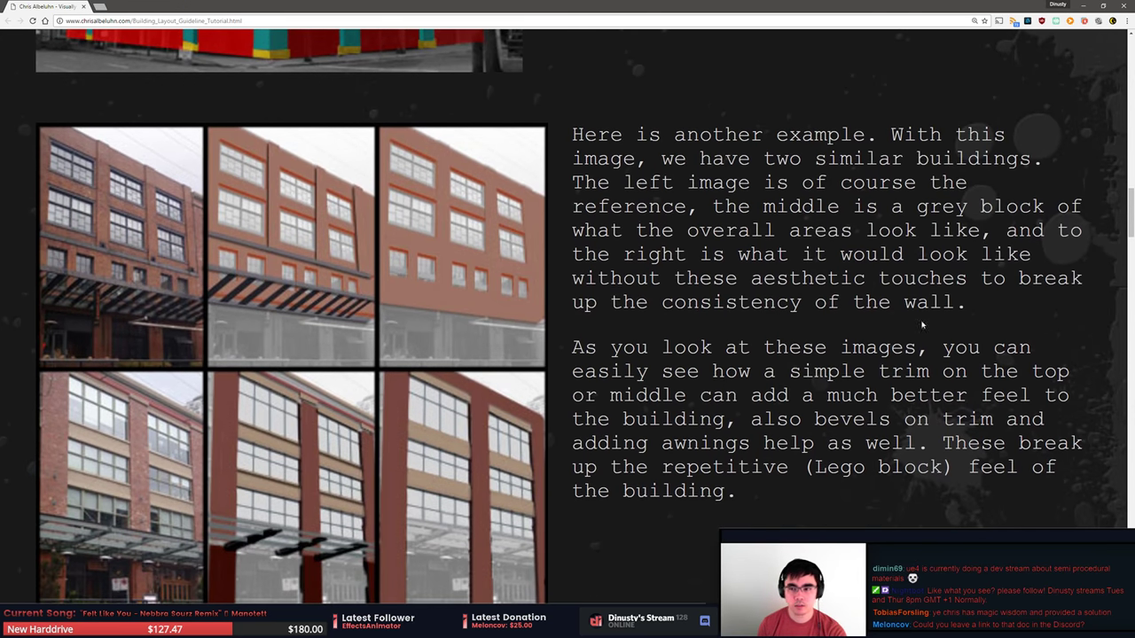
# Capture the fully color-coded building image from the guide as a region screenshot and copy it to the clipboard.
pyautogui.moveTo(1130, 218); pyautogui.dragTo(1127, 180)
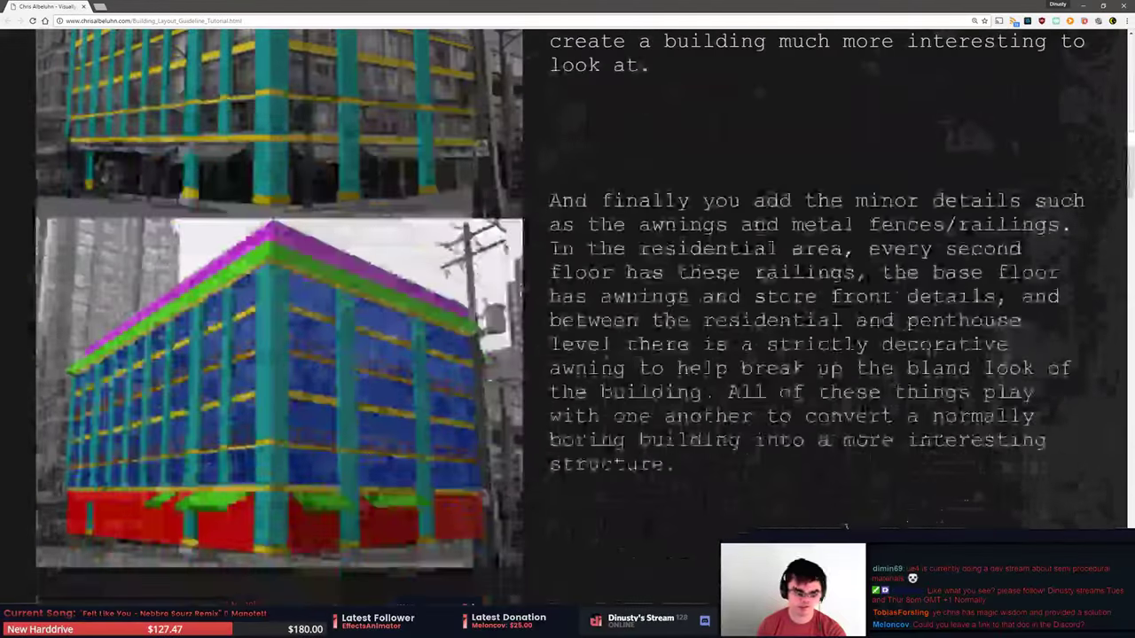
pyautogui.press('Print')
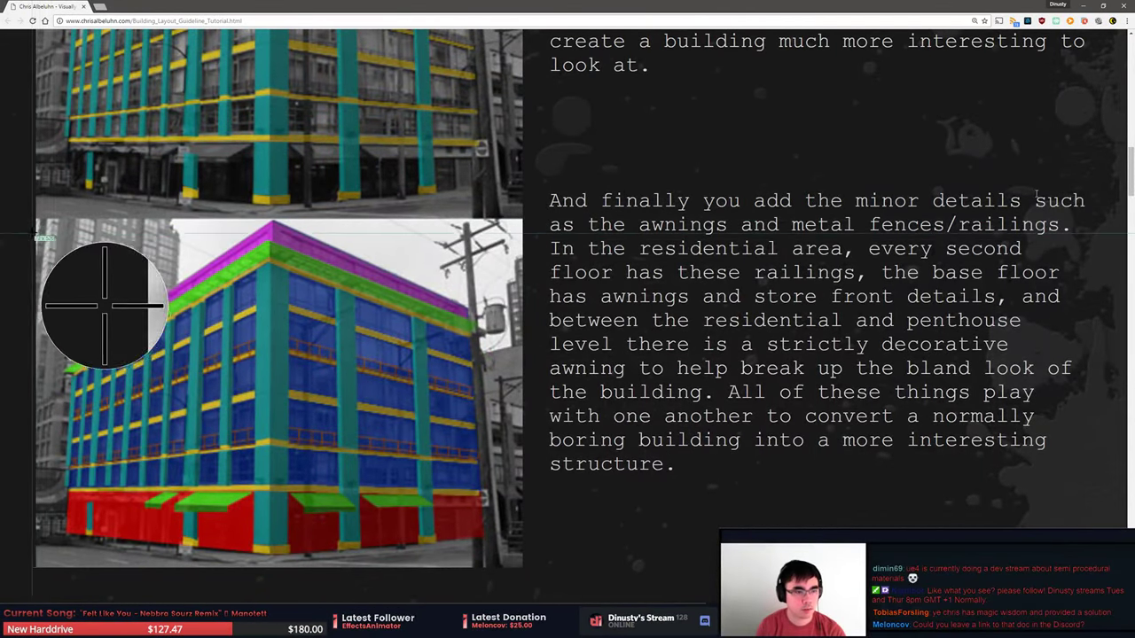
pyautogui.moveTo(34, 233); pyautogui.dragTo(117, 265)
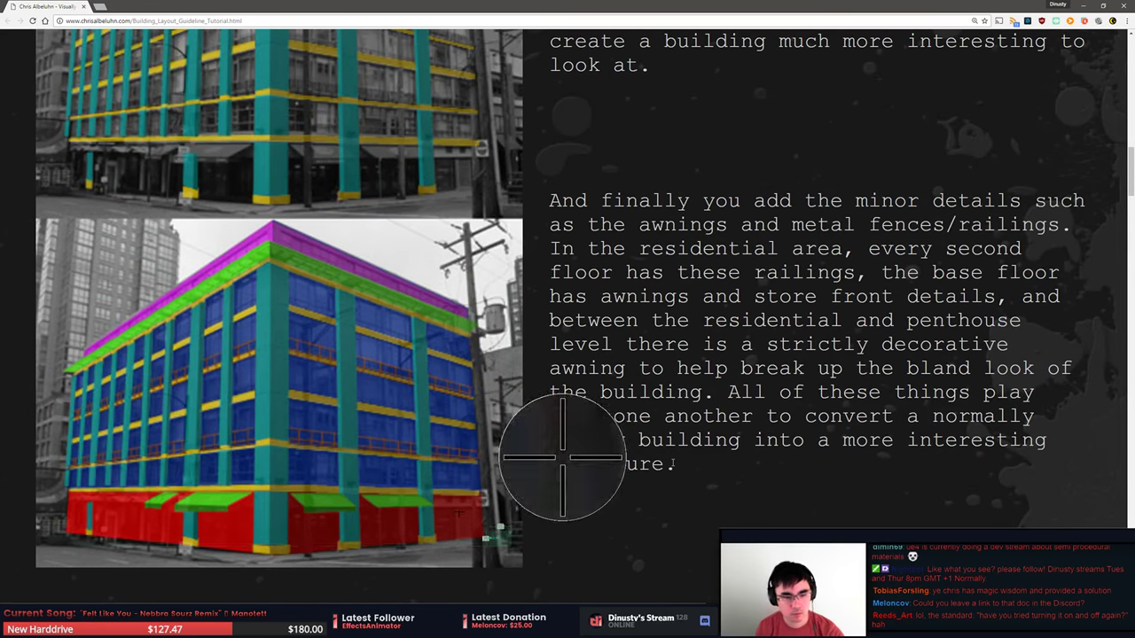
pyautogui.moveTo(512, 548); pyautogui.dragTo(46, 248)
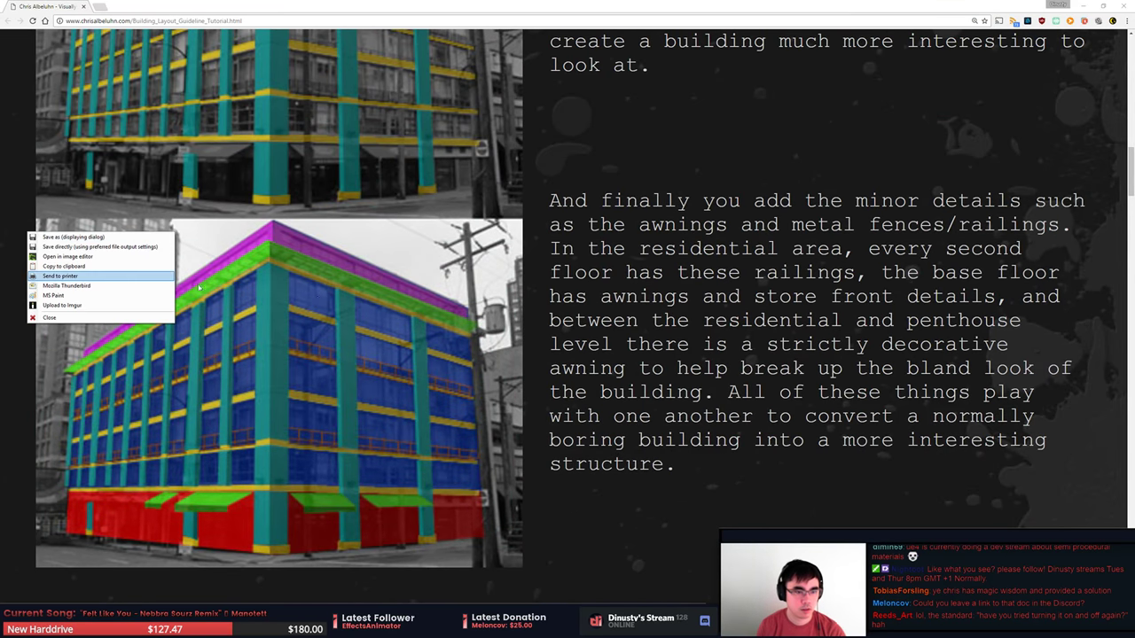
pyautogui.click(80, 265)
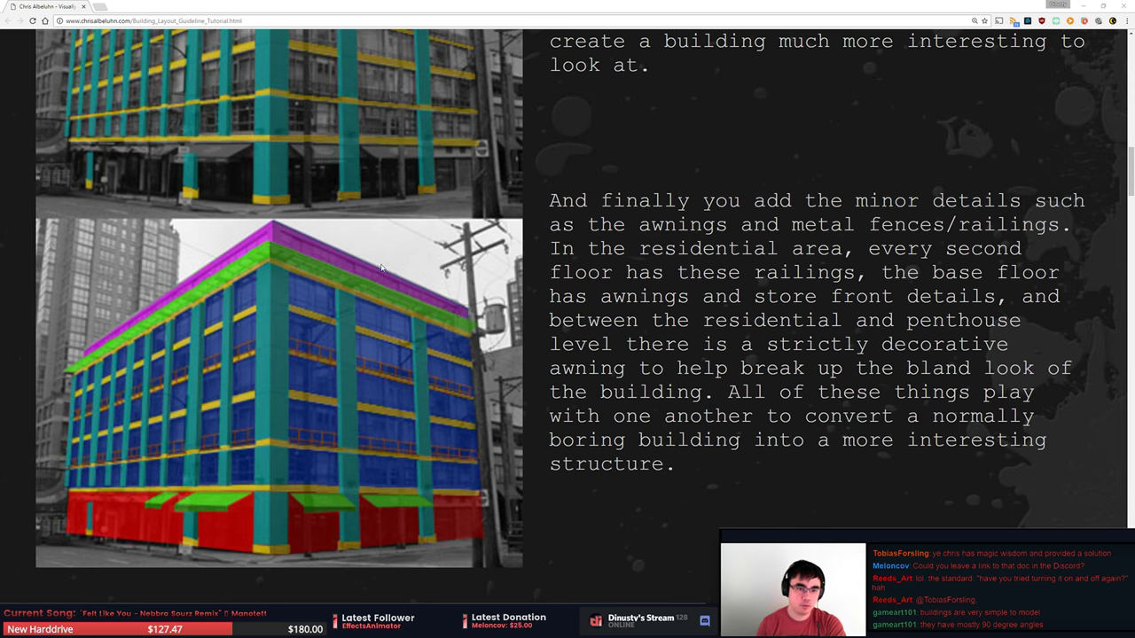
# Switch to Photoshop and bring the whole annotated facade and wall-dimension sketch canvas into view.
pyautogui.hotkey('alt', 'Tab')
pyautogui.click(671, 256)
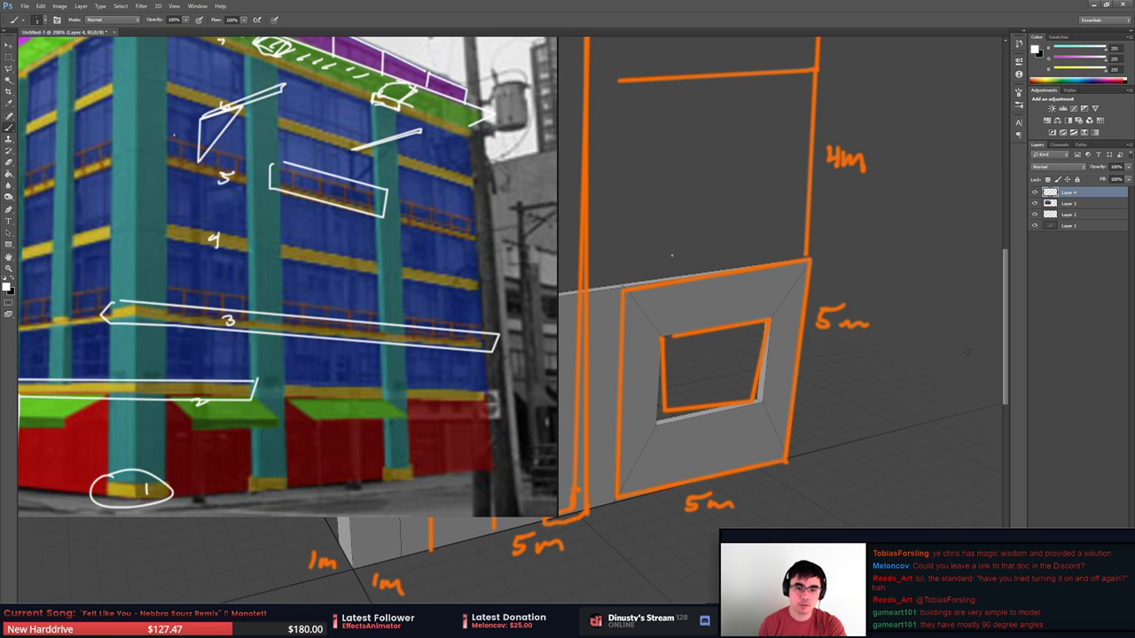
pyautogui.hotkey('ctrl', '0')
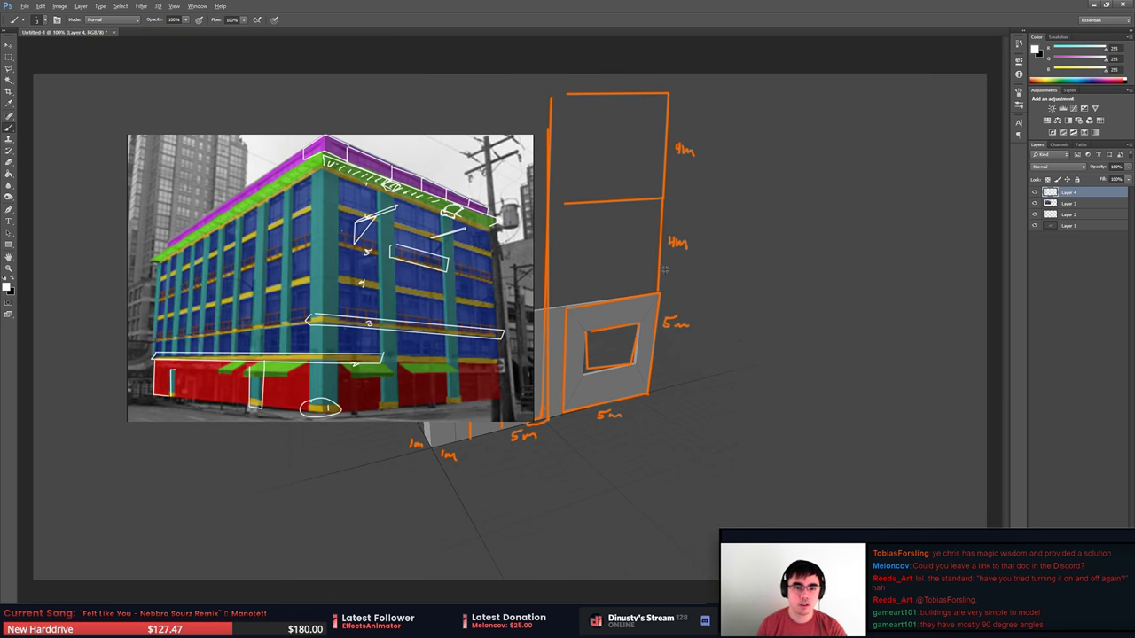
# Switch to MODO and move the window panel along the wall line, leaving a gap beside the plain wall panel.
pyautogui.hotkey('alt', 'Tab')
pyautogui.click(587, 362)
pyautogui.moveTo(587, 361)
pyautogui.keyDown('alt'); pyautogui.mouseDown()
pyautogui.moveTo(610, 342)
pyautogui.moveTo(582, 372)
pyautogui.mouseUp(); pyautogui.keyUp('alt')
pyautogui.doubleClick(618, 338)
pyautogui.press('w')
pyautogui.click(521, 411)
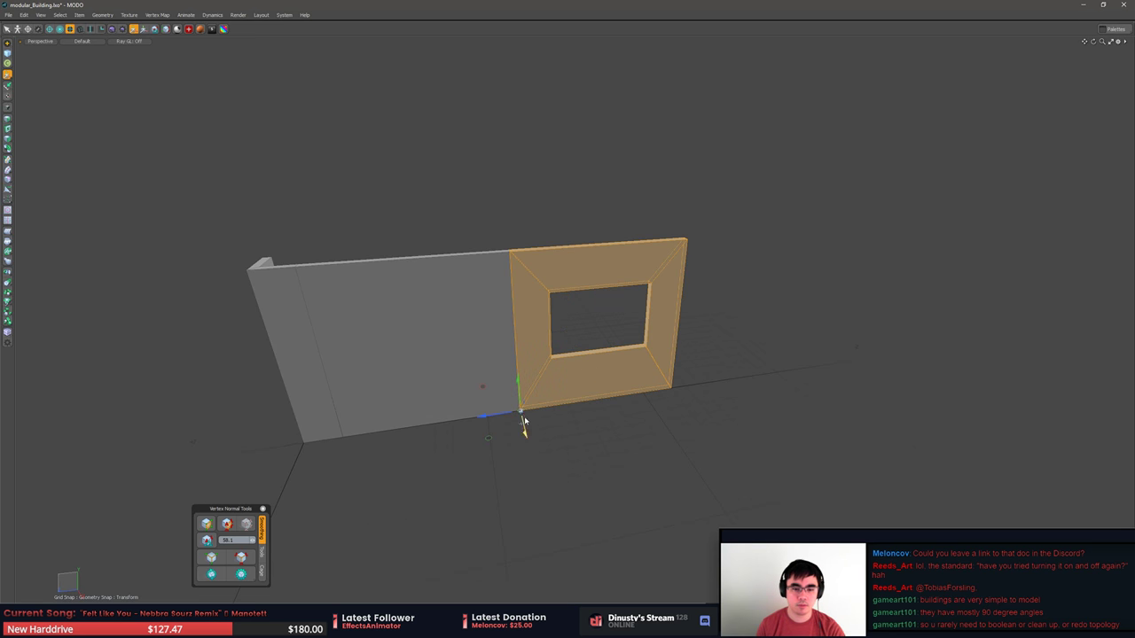
pyautogui.moveTo(521, 411); pyautogui.dragTo(642, 388)
pyautogui.press('Escape')
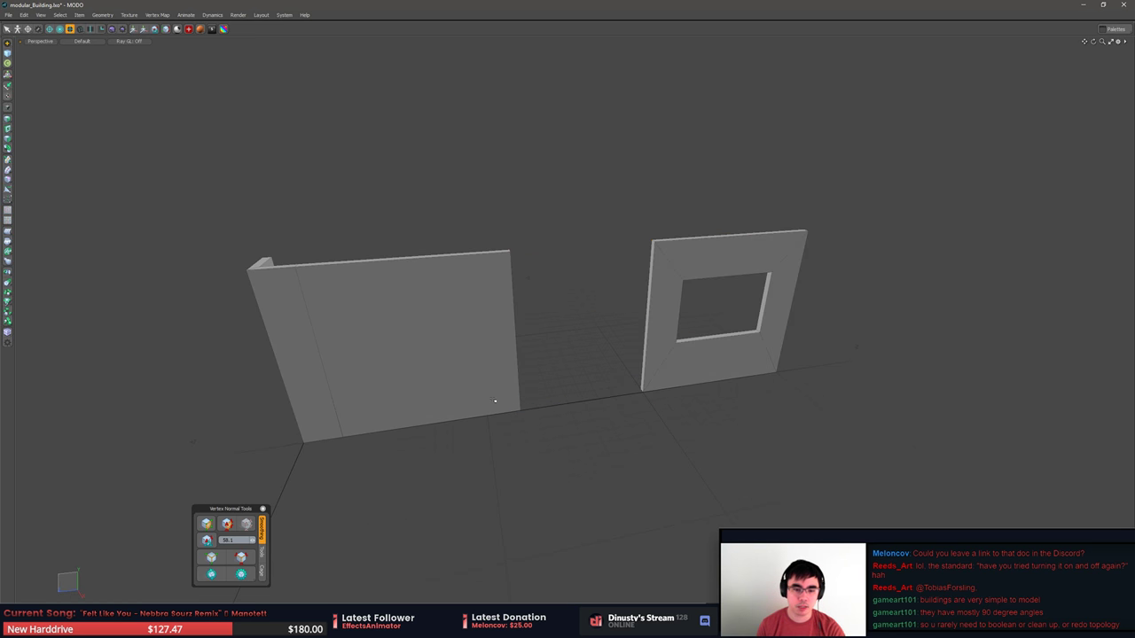
# Duplicate the plain wall panel and snap the copy against the original's end, inside the gap before the window panel.
pyautogui.press('2')
pyautogui.press('Escape')
pyautogui.press('3')
pyautogui.click(499, 400)
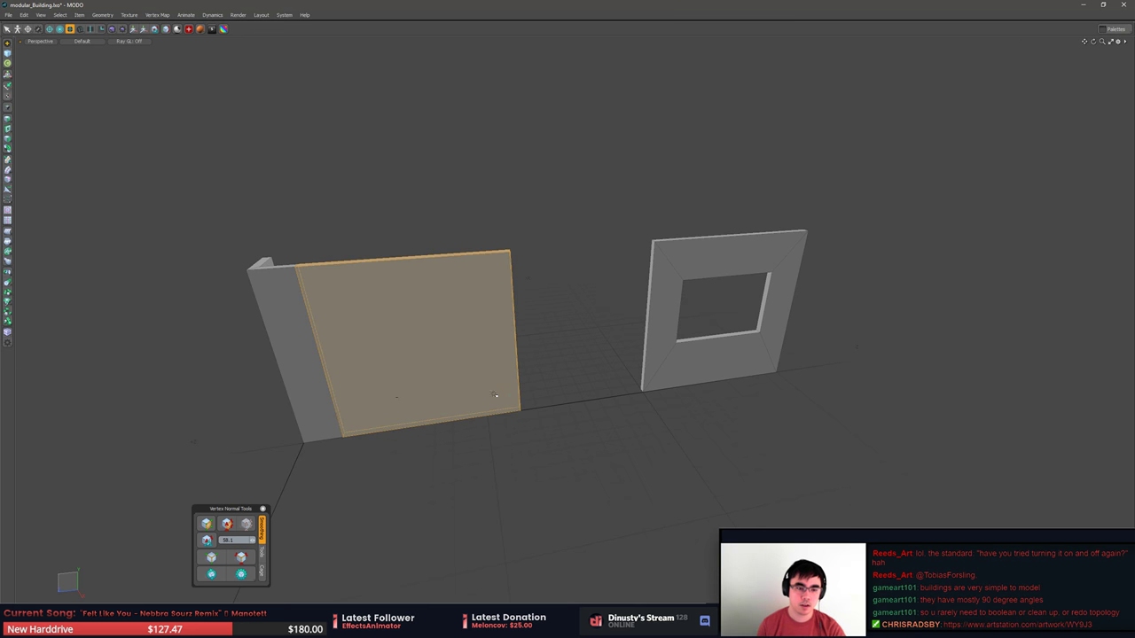
pyautogui.press('y')
pyautogui.moveTo(343, 436); pyautogui.dragTo(521, 411)
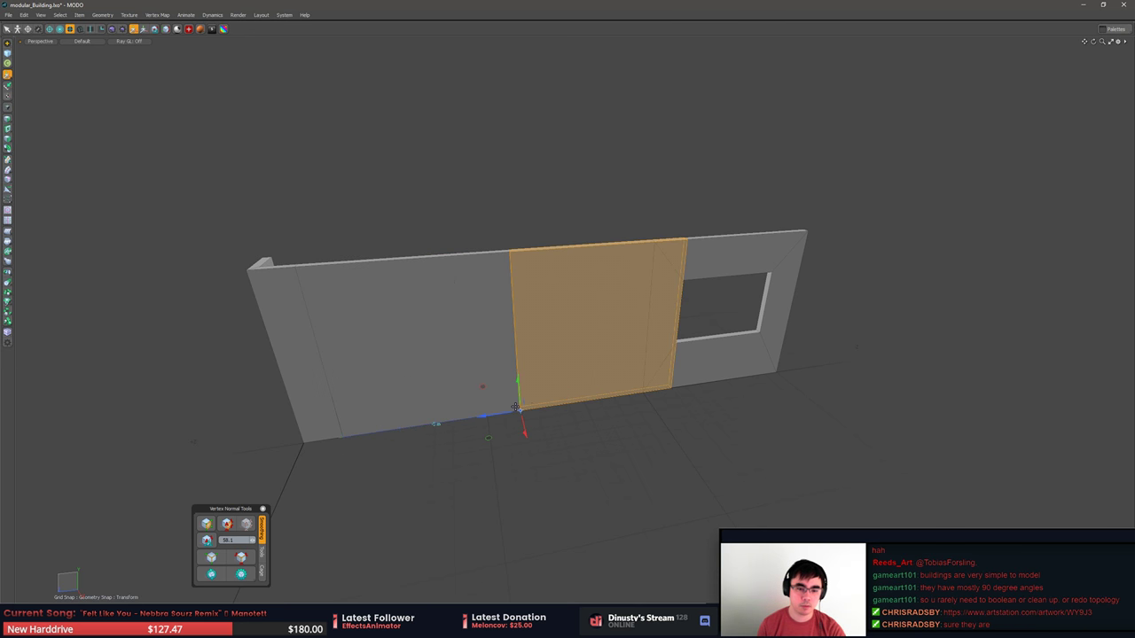
pyautogui.press('q')
pyautogui.press('Escape')
# Move the window panel back so it sits flush against the end of the duplicated plain panel.
pyautogui.doubleClick(710, 363)
pyautogui.press('y')
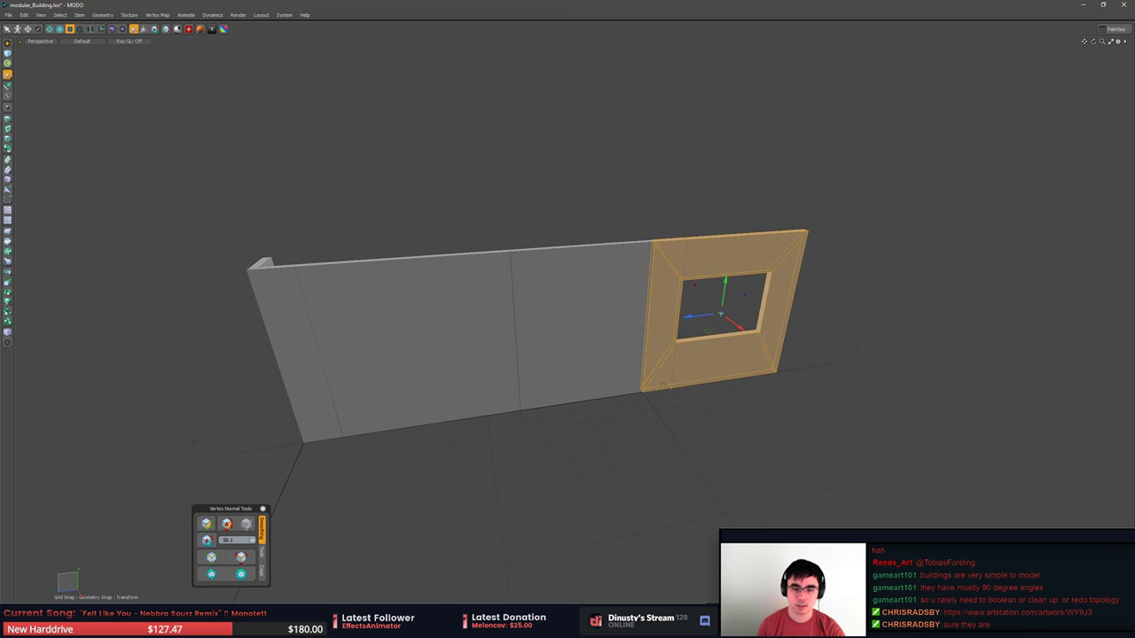
pyautogui.moveTo(644, 391)
pyautogui.mouseDown()
pyautogui.moveTo(678, 382)
pyautogui.moveTo(623, 420)
pyautogui.moveTo(669, 428)
pyautogui.moveTo(623, 395)
pyautogui.mouseUp()
pyautogui.press('q')
pyautogui.press('Escape')
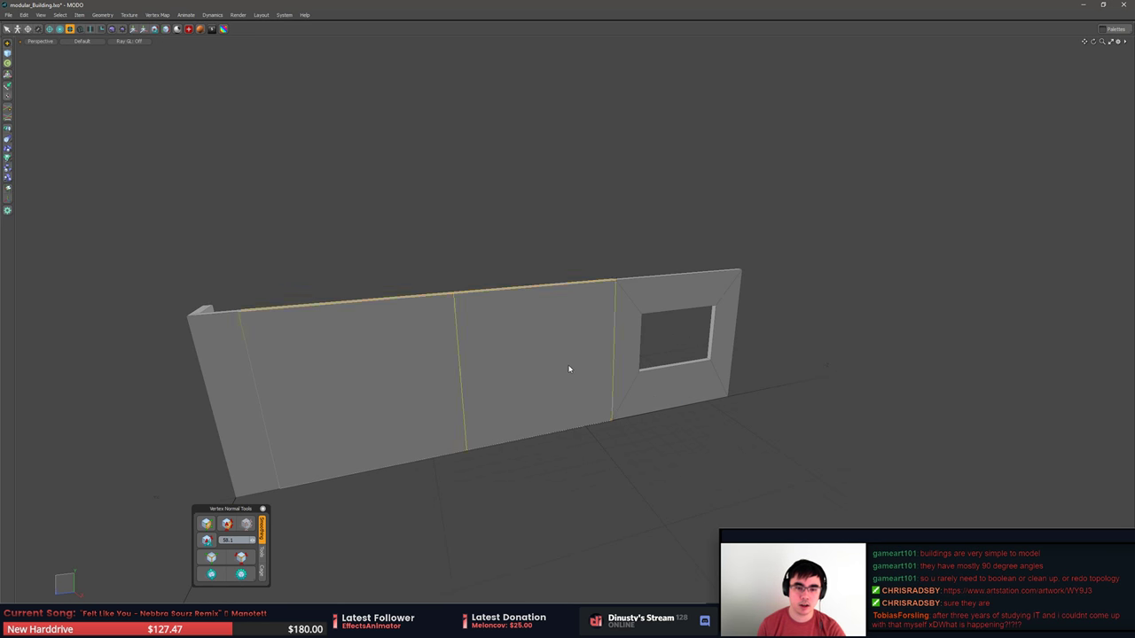
# Move the complete window panel farther along the wall line to open a gap after the second plain panel.
pyautogui.click(542, 330)
pyautogui.moveTo(540, 328); pyautogui.dragTo(575, 342, button='middle')
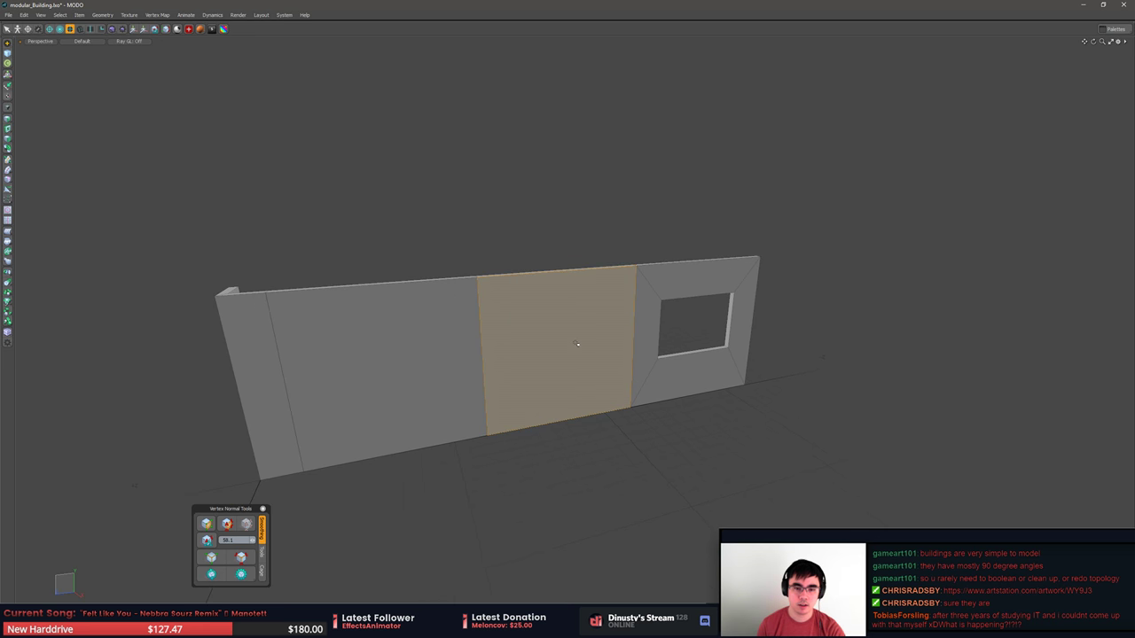
pyautogui.keyDown('alt'); pyautogui.keyDown('shift'); pyautogui.moveTo(664, 361); pyautogui.dragTo(610, 373); pyautogui.keyUp('shift'); pyautogui.keyUp('alt')
pyautogui.press('Escape')
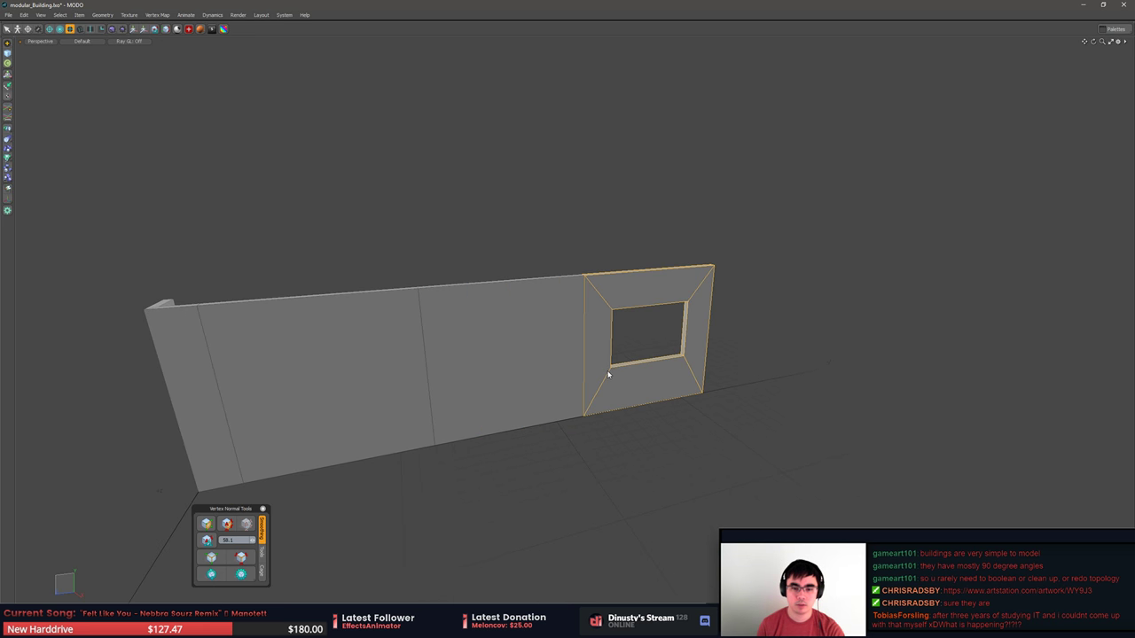
pyautogui.click(607, 370)
pyautogui.keyDown('ctrl'); pyautogui.click(610, 371); pyautogui.keyUp('ctrl')
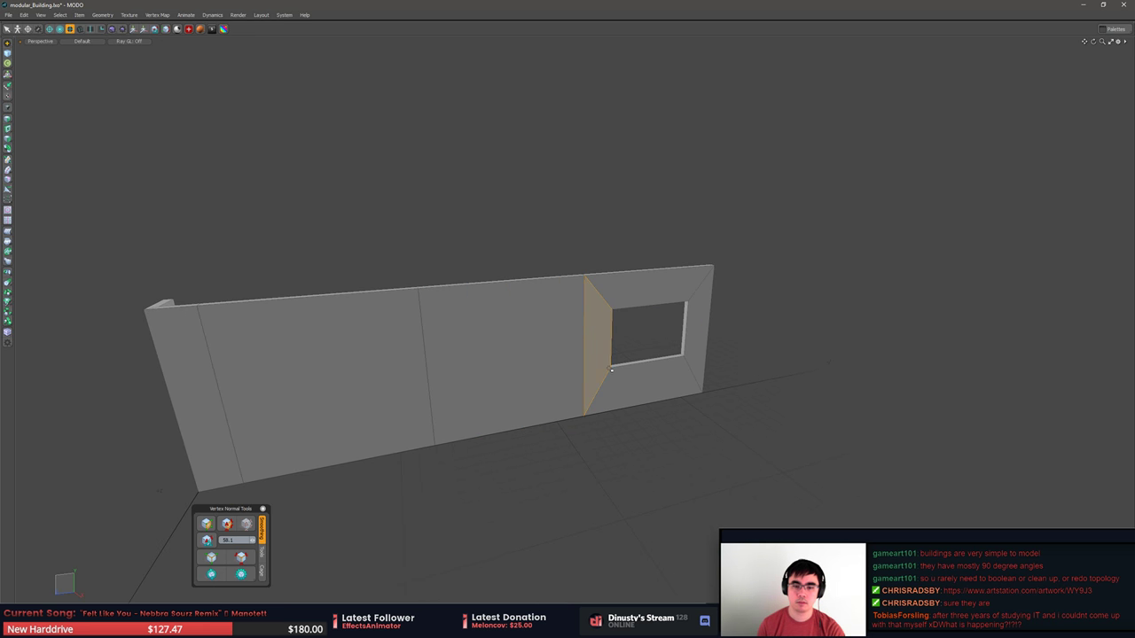
pyautogui.doubleClick(618, 373)
pyautogui.press('w')
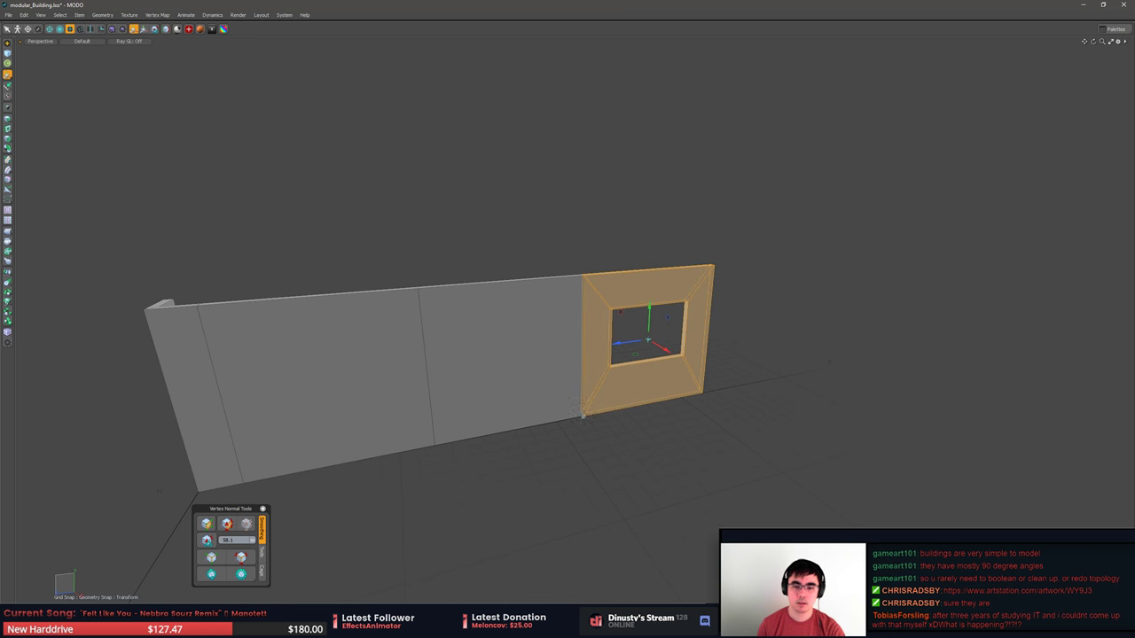
pyautogui.moveTo(584, 415); pyautogui.dragTo(743, 383)
pyautogui.press('q')
pyautogui.press('Escape')
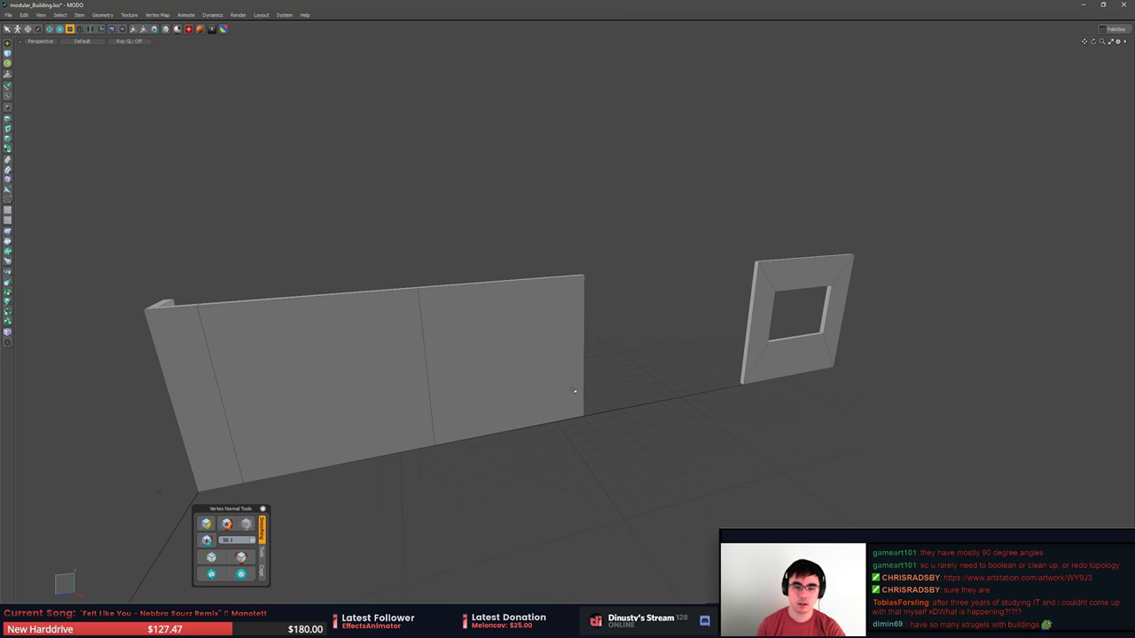
# Copy and paste the second plain panel, and snap the copy onto the open end of the wall.
pyautogui.doubleClick(572, 387)
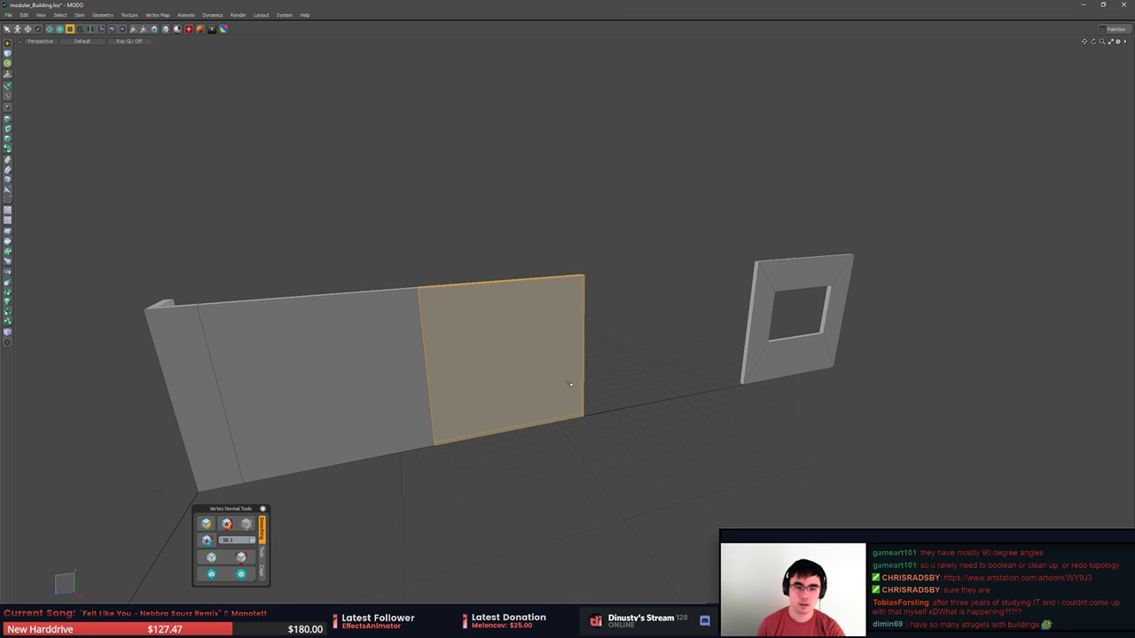
pyautogui.hotkey('ctrl', 'c')
pyautogui.hotkey('ctrl', 'v')
pyautogui.press('w')
pyautogui.moveTo(435, 445); pyautogui.dragTo(583, 416)
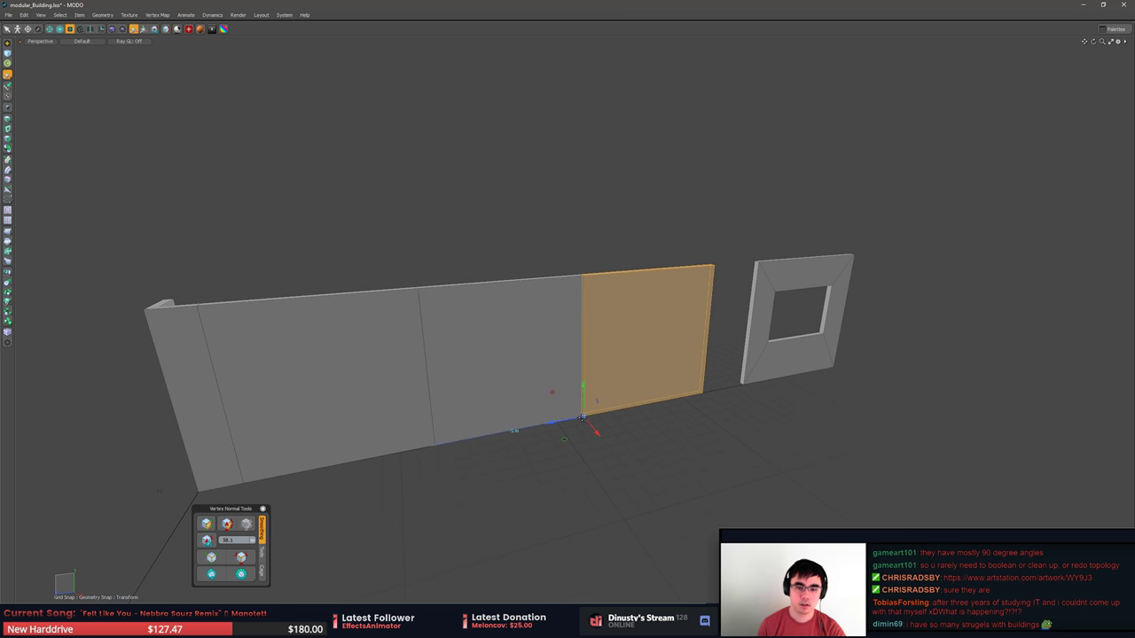
pyautogui.press('q')
pyautogui.press('Escape')
# Snap the window panel's bottom corner to the end of the third plain panel to close the remaining gap.
pyautogui.press('5')
pyautogui.click(762, 378)
pyautogui.press('3')
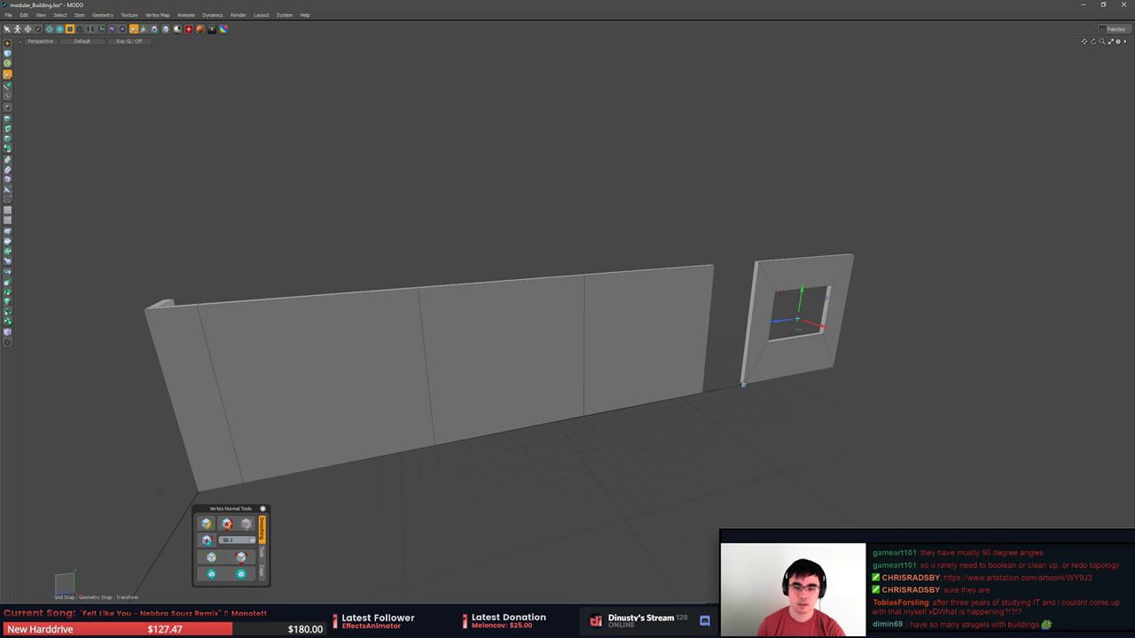
pyautogui.doubleClick(755, 380)
pyautogui.moveTo(741, 386); pyautogui.dragTo(702, 390)
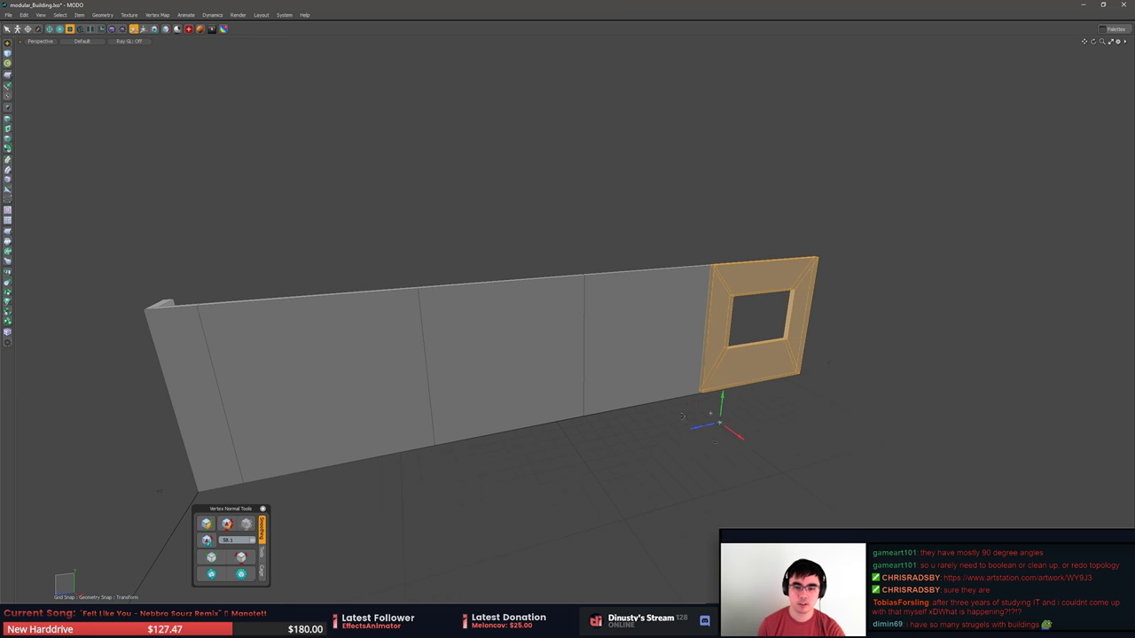
pyautogui.keyDown('alt'); pyautogui.moveTo(568, 404); pyautogui.dragTo(612, 400); pyautogui.keyUp('alt')
pyautogui.press('q')
pyautogui.press('Escape')
# Highlight the front faces of the two plain panels nearest the window panel as one double-width section.
pyautogui.press('5')
pyautogui.click(641, 386)
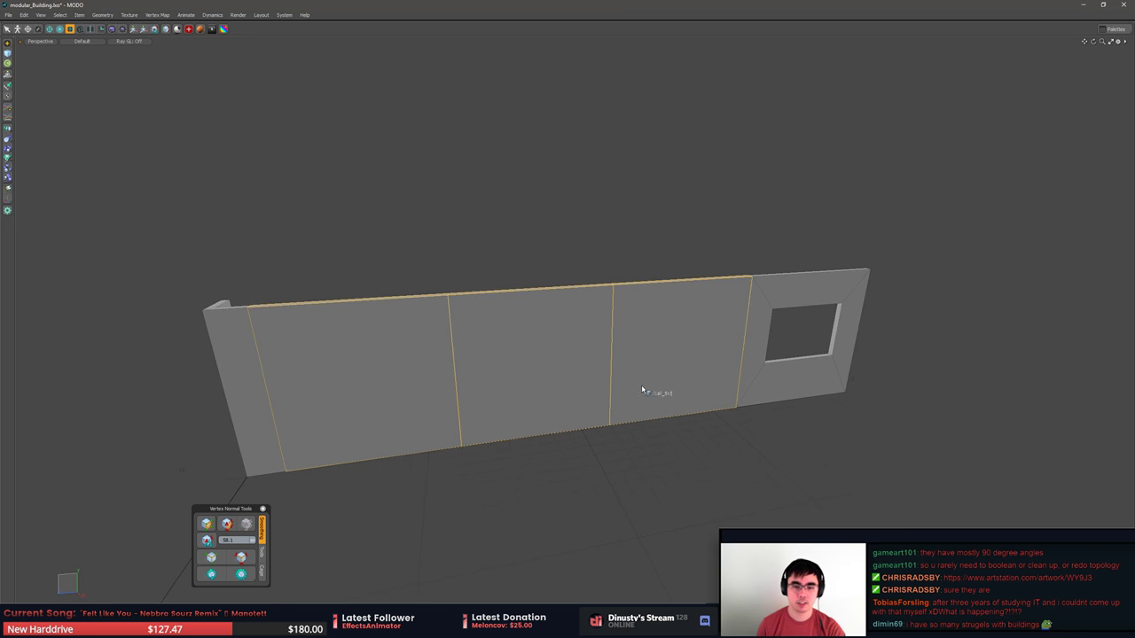
pyautogui.press('3')
pyautogui.click(607, 377)
pyautogui.press('Escape')
pyautogui.click(624, 381)
pyautogui.keyDown('shift'); pyautogui.click(595, 379); pyautogui.keyUp('shift')
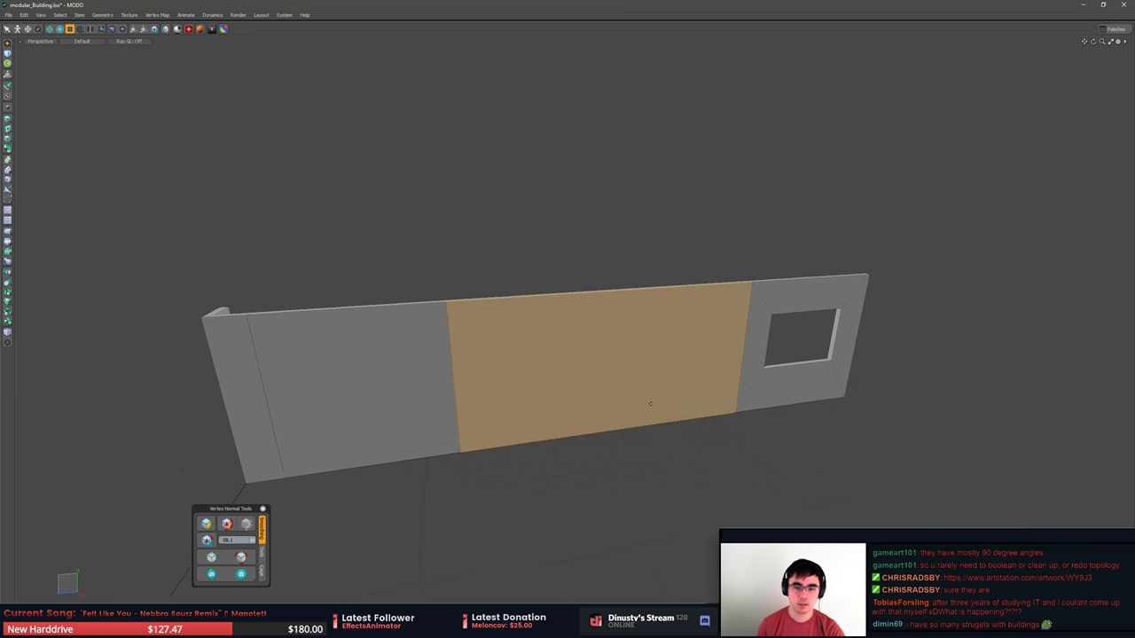
# Clear the panel selection and capture the extended wall from an angled view as a region screenshot.
pyautogui.keyDown('alt'); pyautogui.moveTo(673, 411); pyautogui.dragTo(770, 374); pyautogui.keyUp('alt')
pyautogui.click(750, 407)
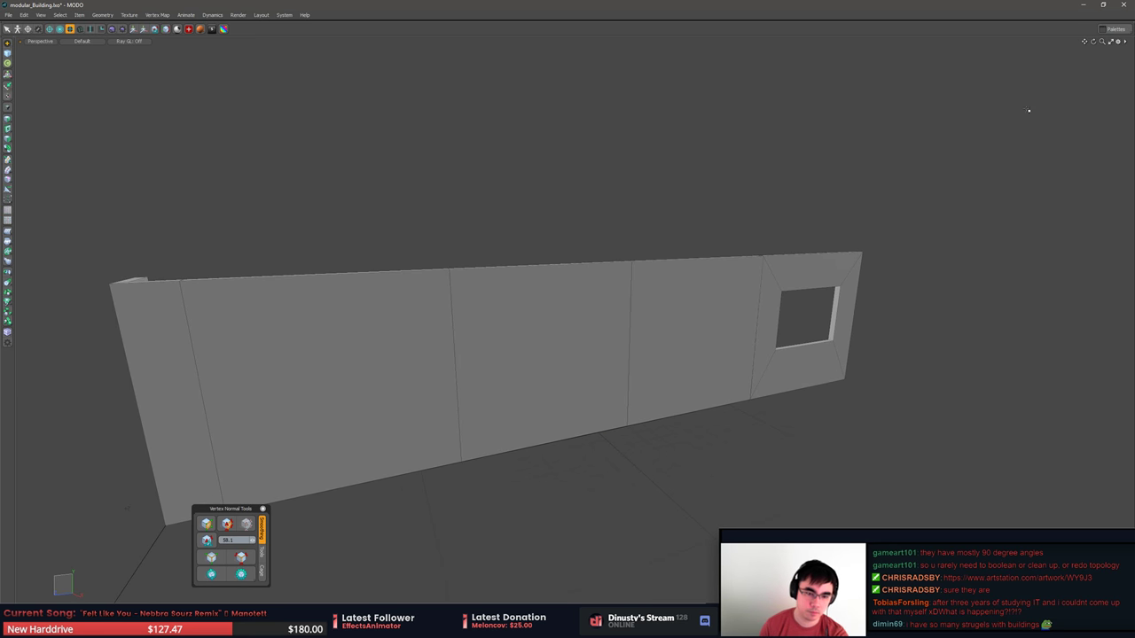
pyautogui.press('Print')
pyautogui.moveTo(156, 182); pyautogui.dragTo(875, 544)
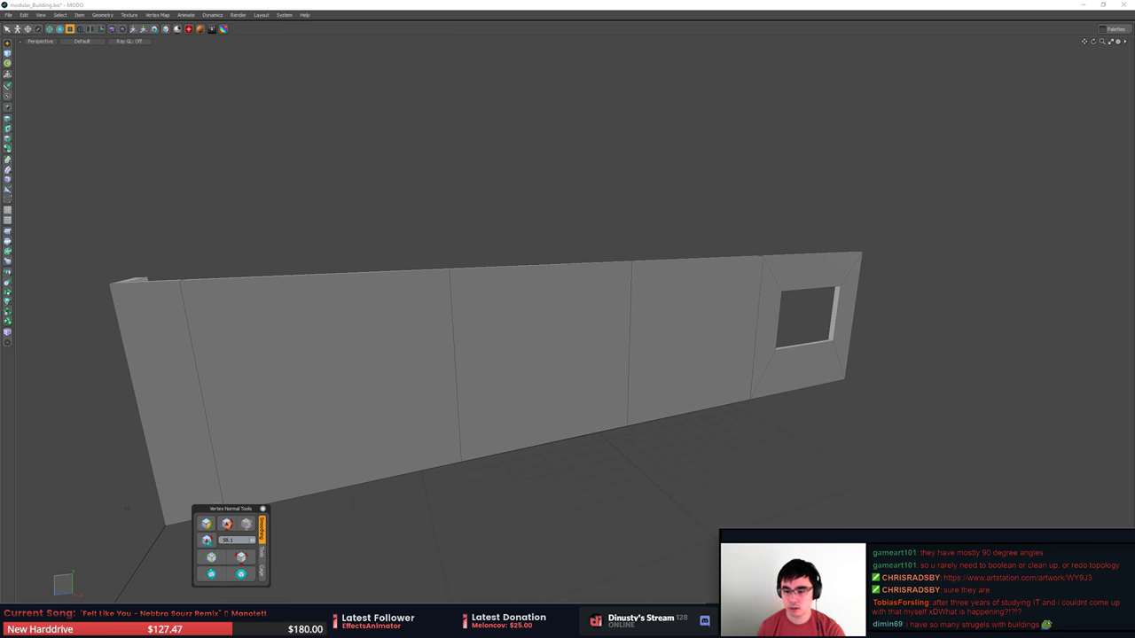
# Paste the wall screenshot into the Photoshop document above Layer 1 and hide Layers 2, 3 and 4.
pyautogui.hotkey('alt', 'Tab')
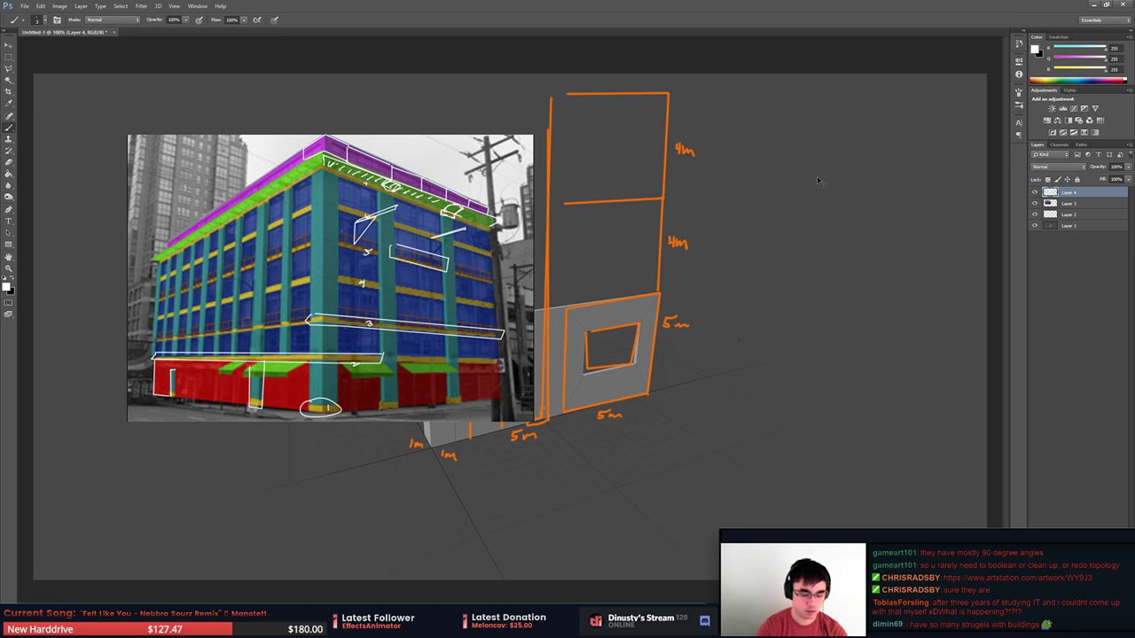
pyautogui.click(1092, 227)
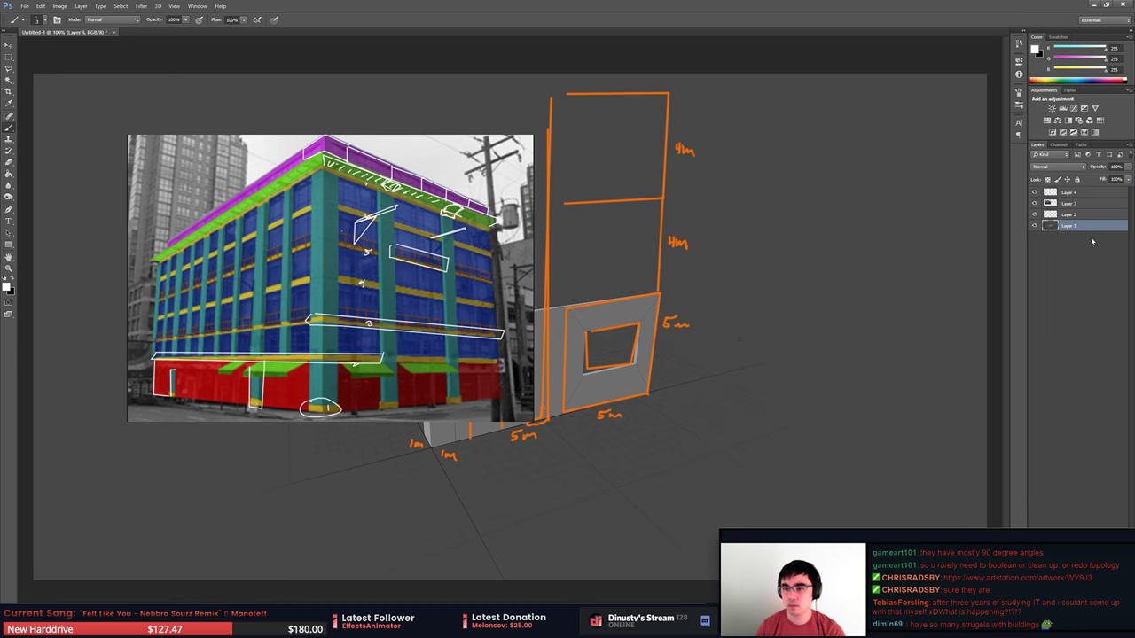
pyautogui.hotkey('ctrl', 'v')
pyautogui.click(1035, 204)
pyautogui.click(1035, 192)
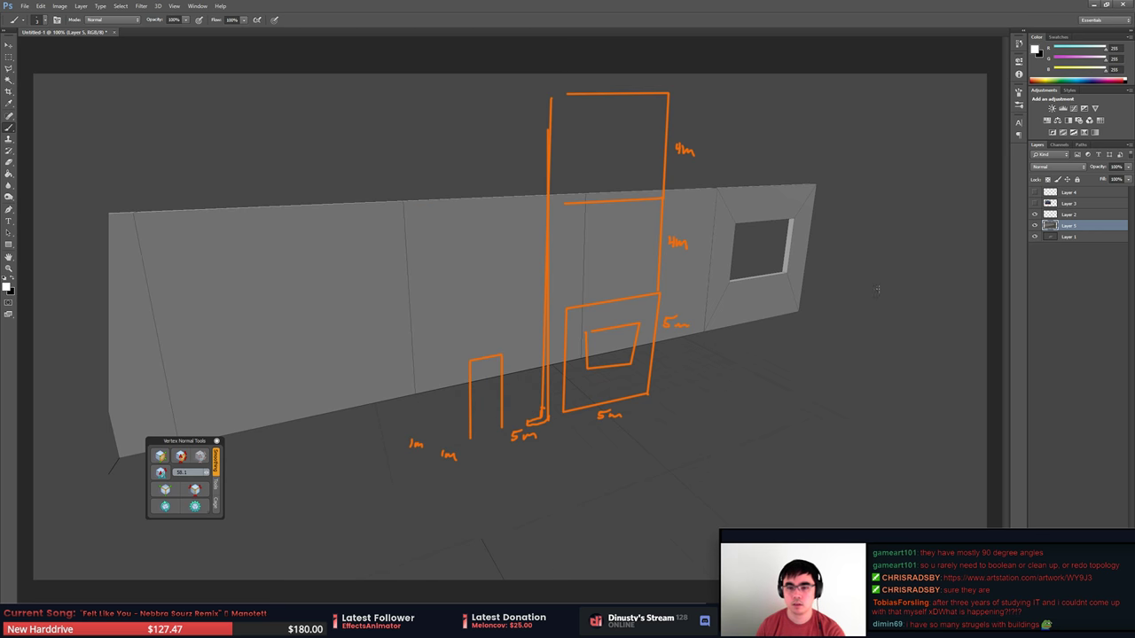
pyautogui.click(1036, 215)
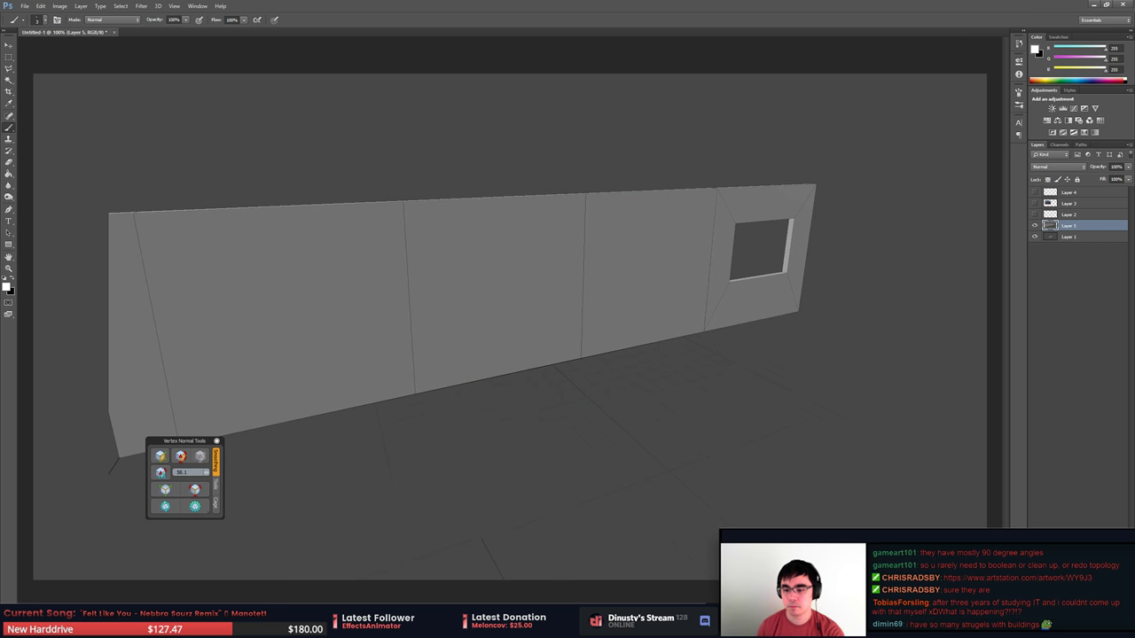
# Add a new layer and sketch a jagged white hole outline spanning the two plain panels beside the window panel.
pyautogui.hotkey('ctrl', 'shift', 'alt', 'n')
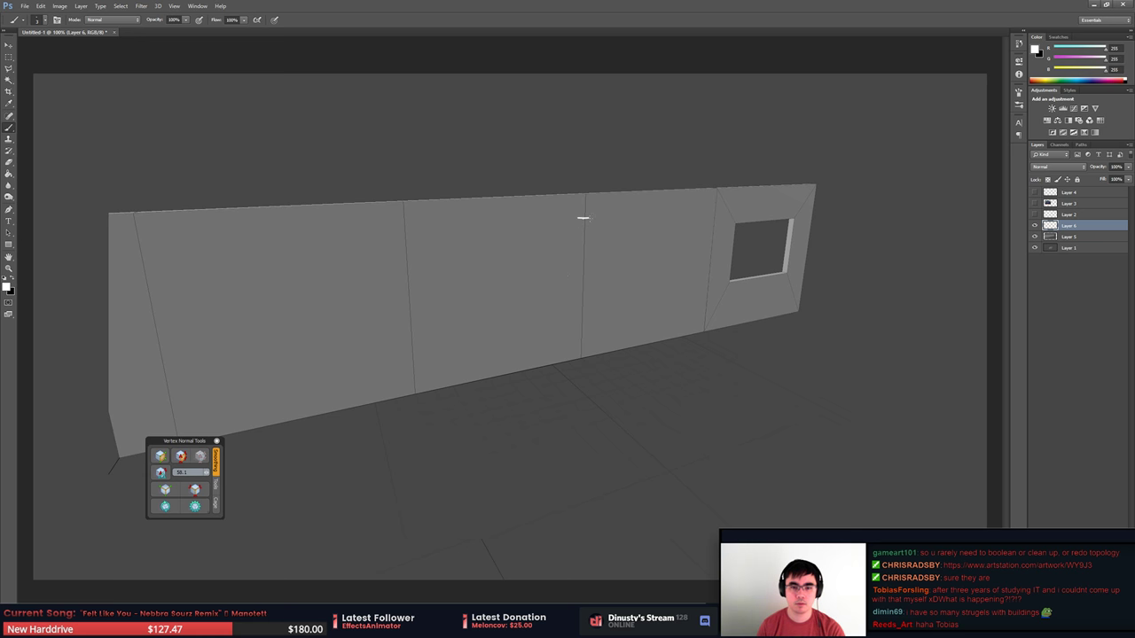
pyautogui.moveTo(587, 223)
pyautogui.mouseDown()
pyautogui.moveTo(539, 232)
pyautogui.moveTo(466, 273)
pyautogui.moveTo(463, 343)
pyautogui.moveTo(444, 365)
pyautogui.moveTo(505, 374)
pyautogui.mouseUp()
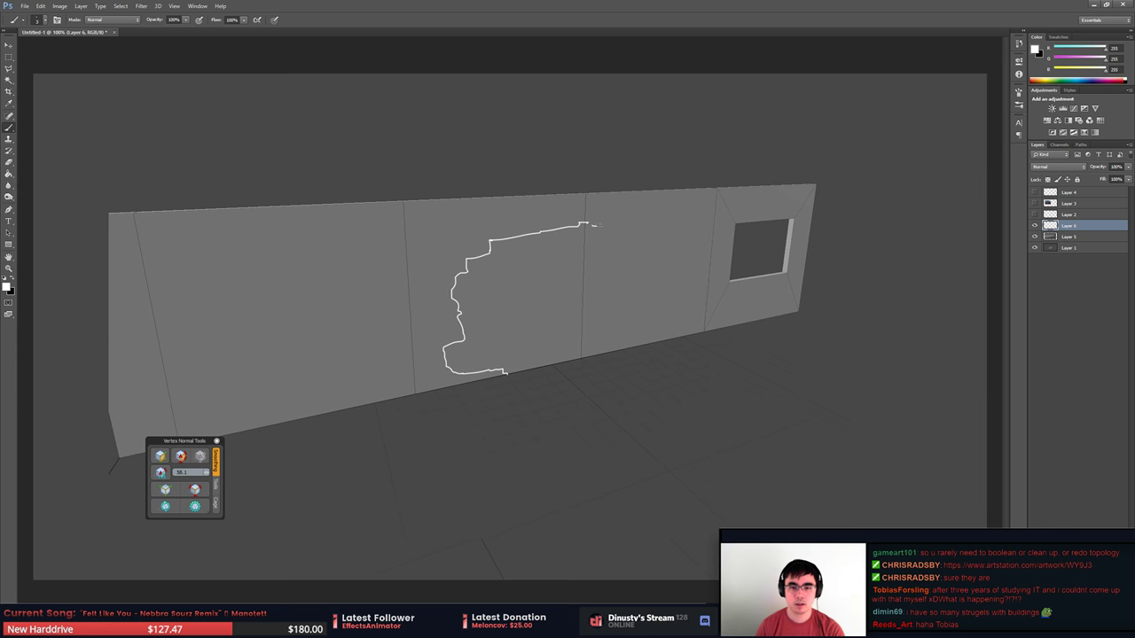
pyautogui.moveTo(596, 224)
pyautogui.mouseDown()
pyautogui.moveTo(608, 251)
pyautogui.moveTo(667, 251)
pyautogui.moveTo(690, 327)
pyautogui.mouseUp()
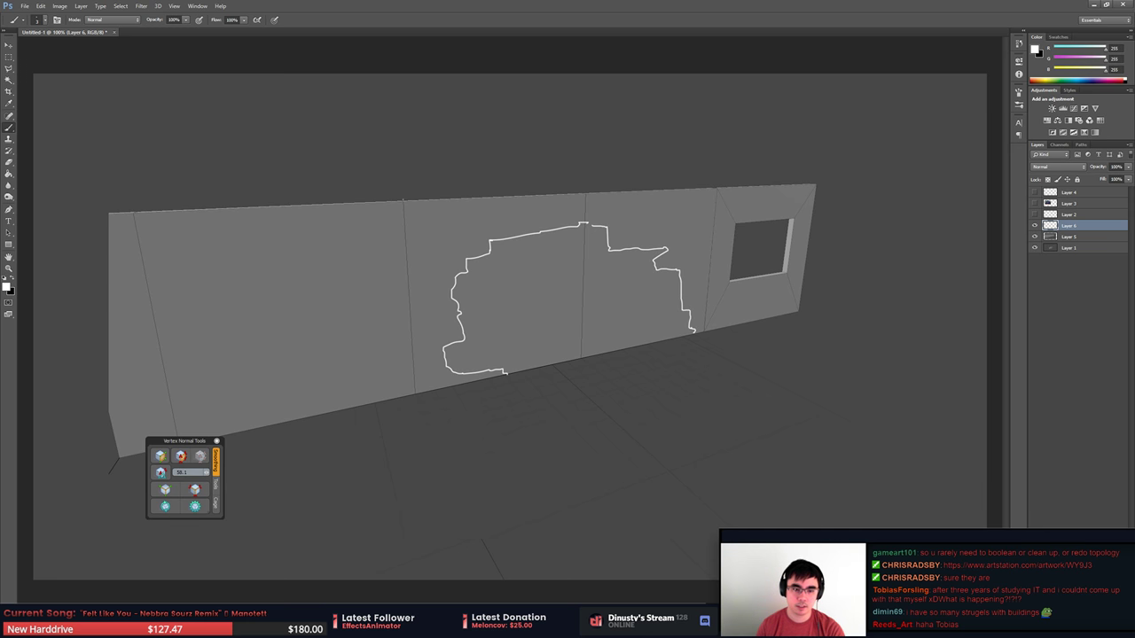
# Outline the two panels around the jagged hole with straight white lines and add a short tick across each side edge.
pyautogui.click(404, 200)
pyautogui.keyDown('shift'); pyautogui.click(414, 393); pyautogui.keyUp('shift')
pyautogui.keyDown('shift'); pyautogui.click(702, 330); pyautogui.keyUp('shift')
pyautogui.keyDown('shift'); pyautogui.click(714, 186); pyautogui.keyUp('shift')
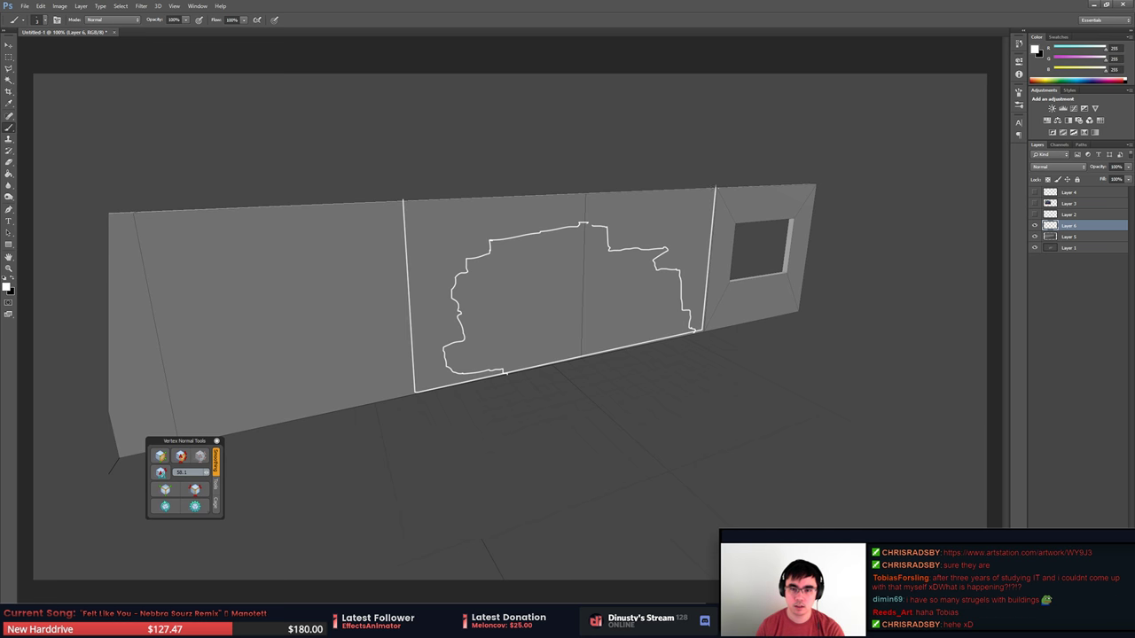
pyautogui.keyDown('shift'); pyautogui.click(404, 201); pyautogui.keyUp('shift')
pyautogui.moveTo(388, 275); pyautogui.dragTo(413, 270)
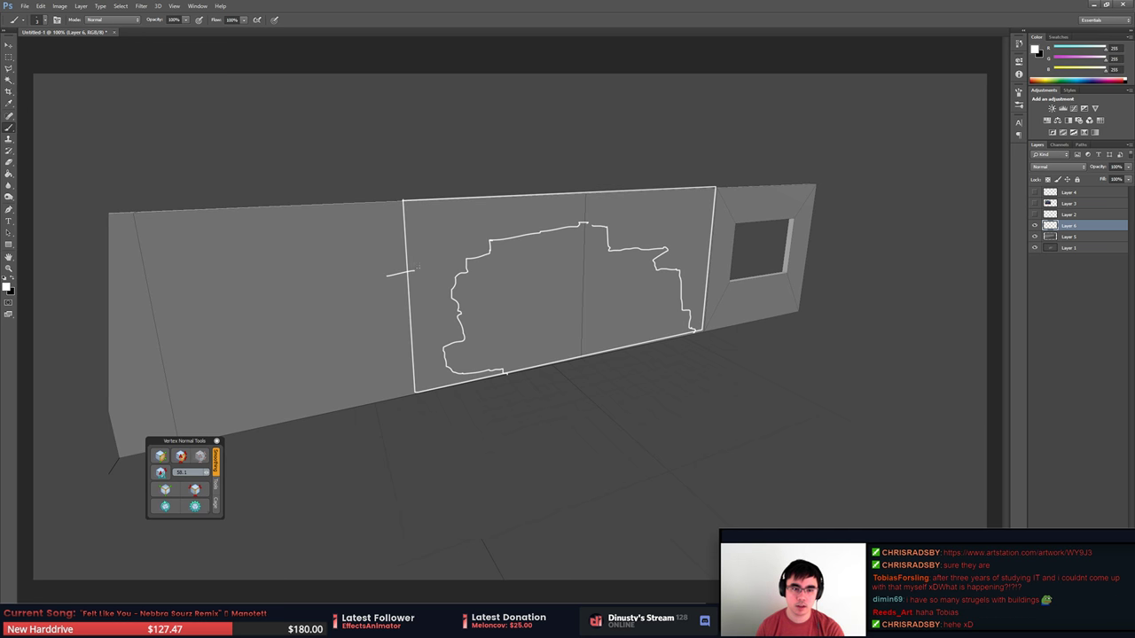
pyautogui.moveTo(705, 221); pyautogui.dragTo(726, 217)
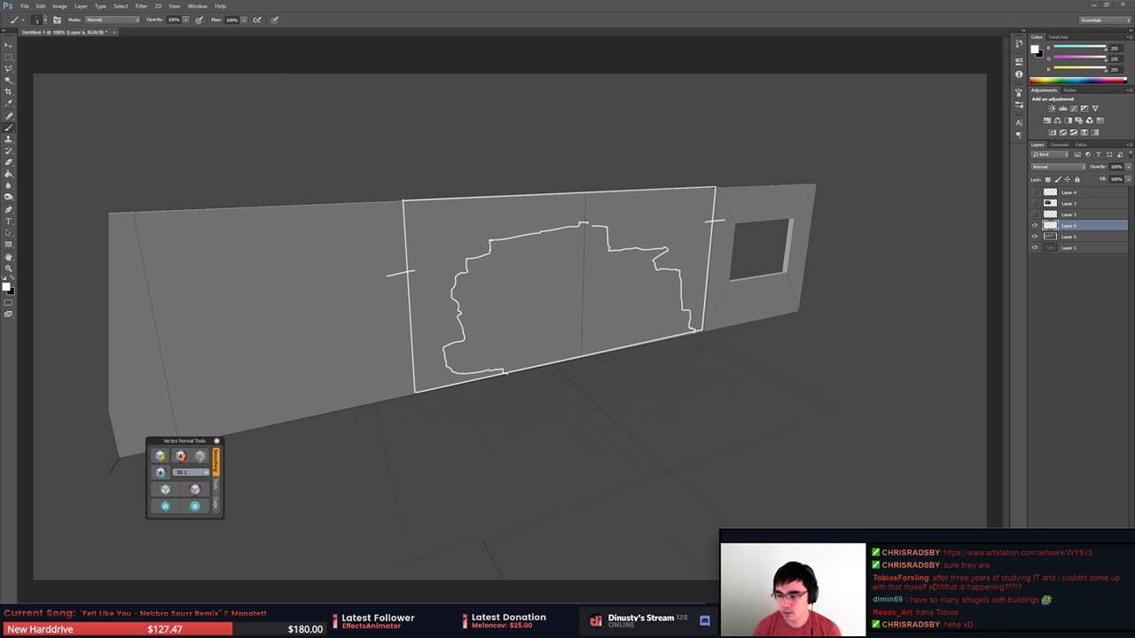
pyautogui.click(156, 621)
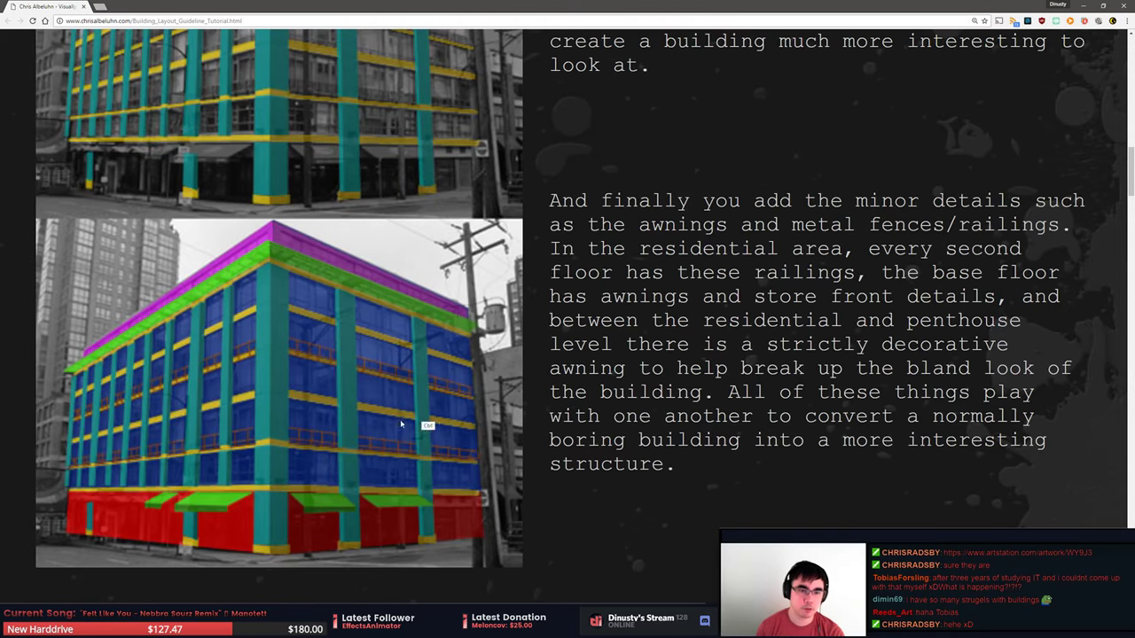
pyautogui.hotkey('ctrl', 't')
pyautogui.write('https://www.artstation.com/artwork/WY9J3')
pyautogui.press('Return')
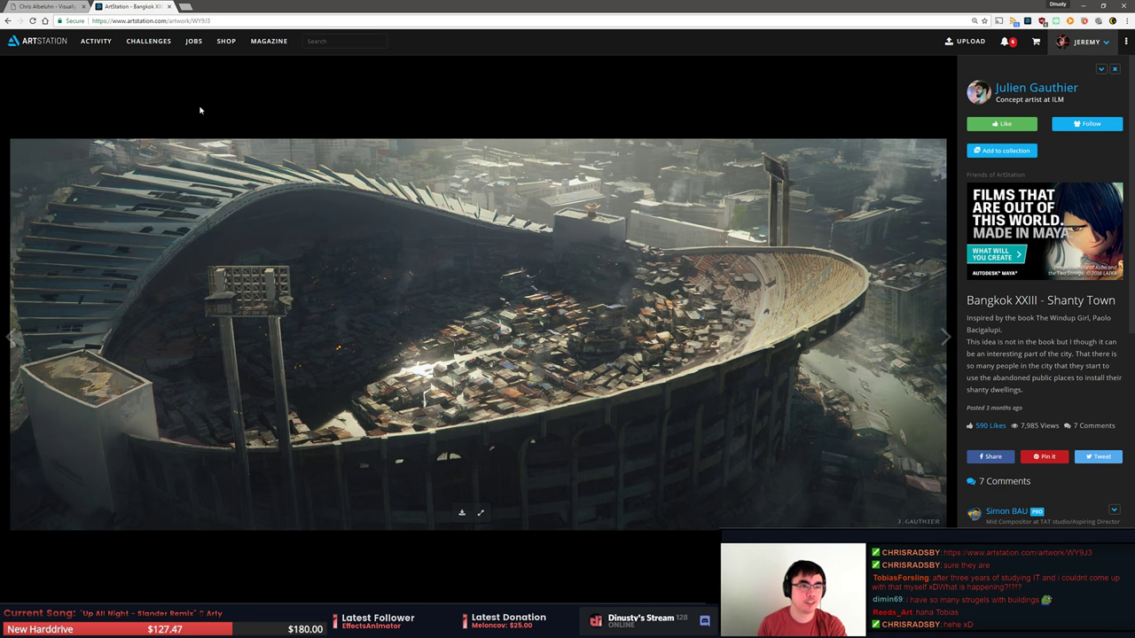
pyautogui.click(1043, 91)
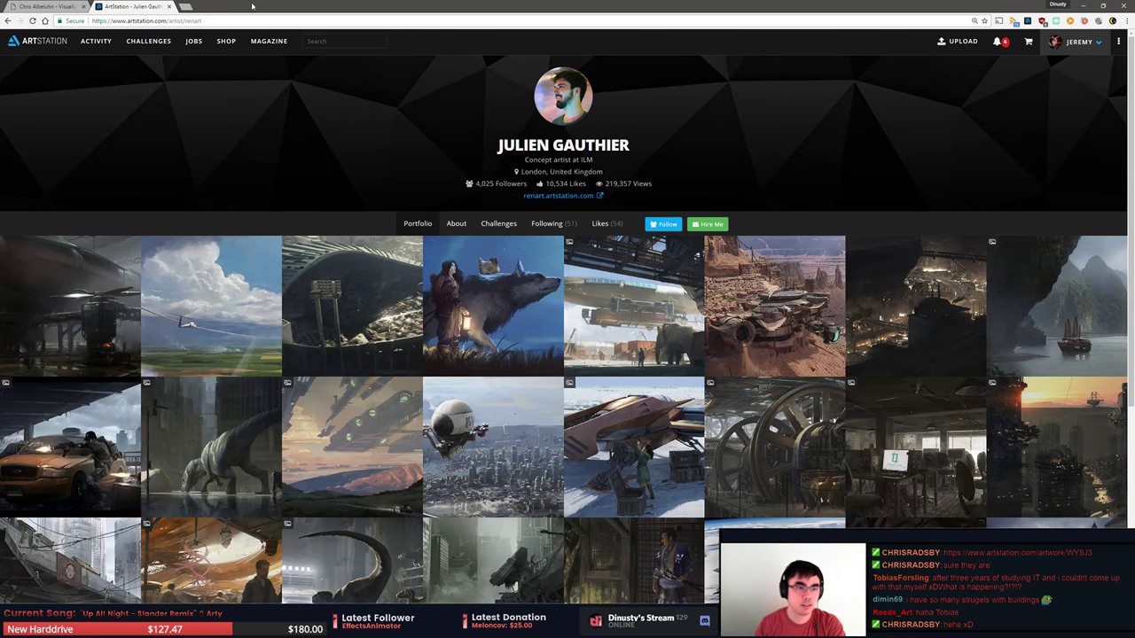
pyautogui.click(169, 6)
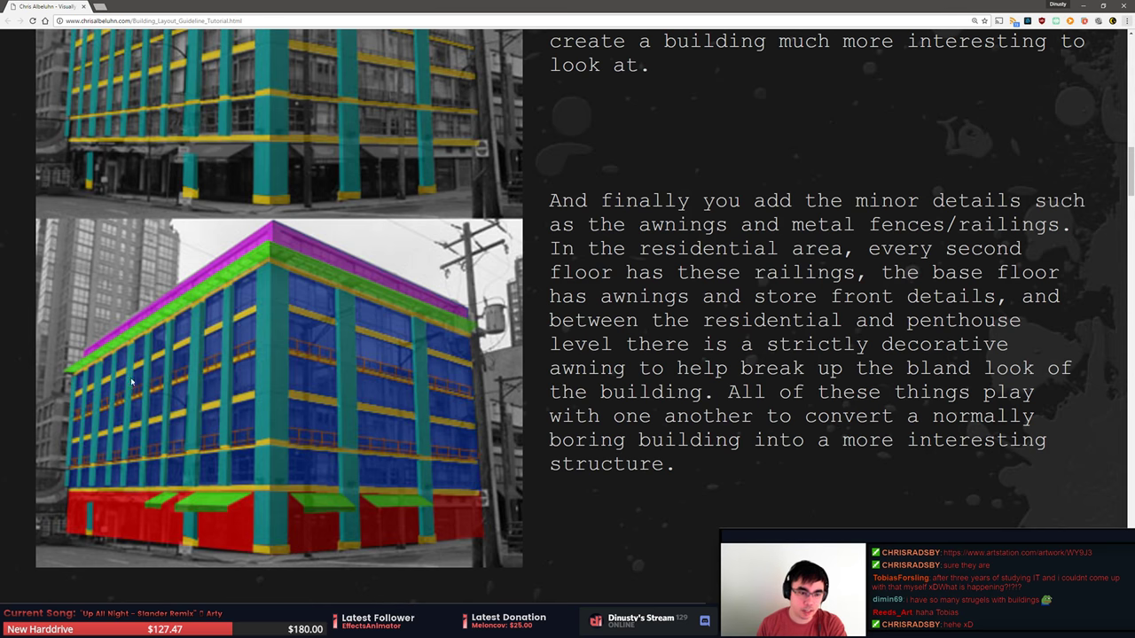
# Capture the "Bangkok XXIII - Shanty Town" stadium artwork on its ArtStation page as a region screenshot and copy it.
pyautogui.hotkey('alt', 'Tab')
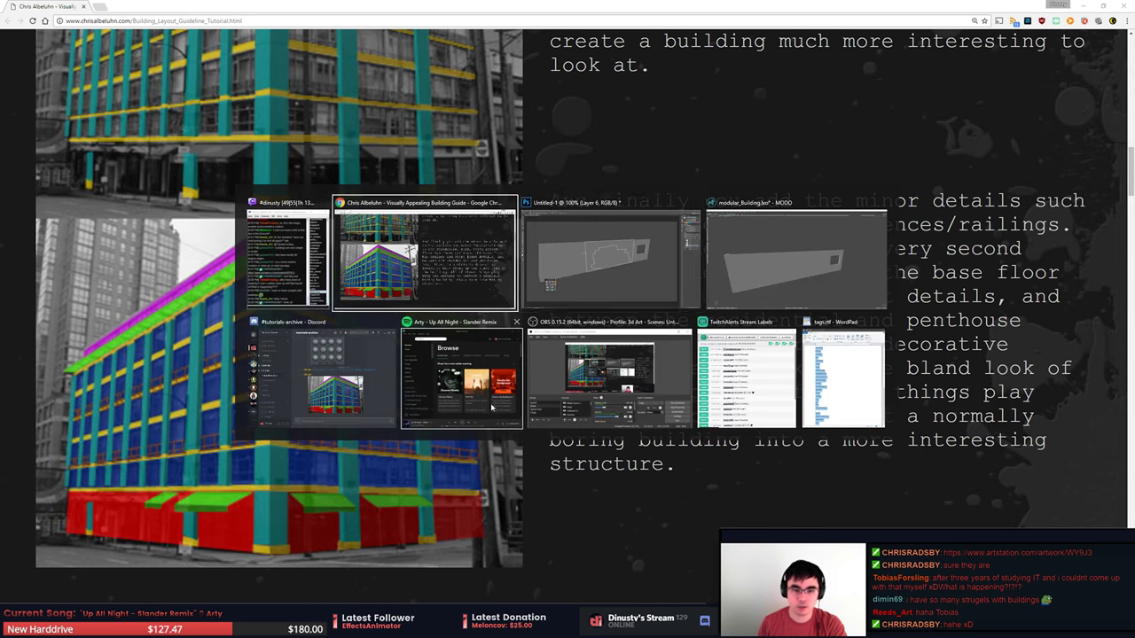
pyautogui.hotkey('alt', 'Tab')
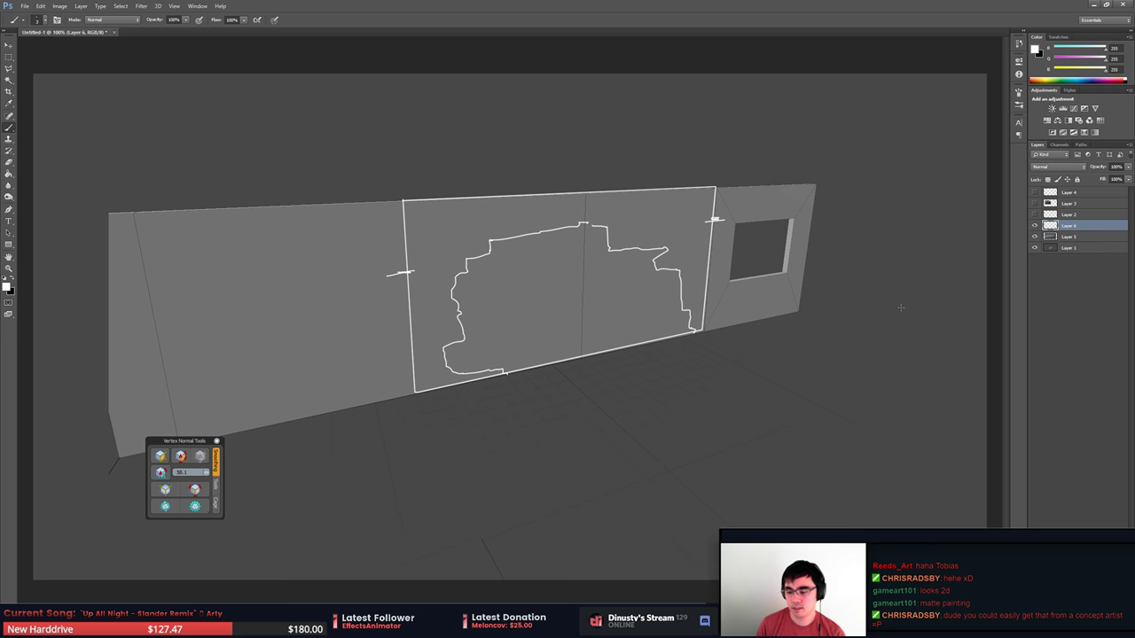
pyautogui.hotkey('alt', 'Tab')
pyautogui.press('Tab')
pyautogui.press('Tab')
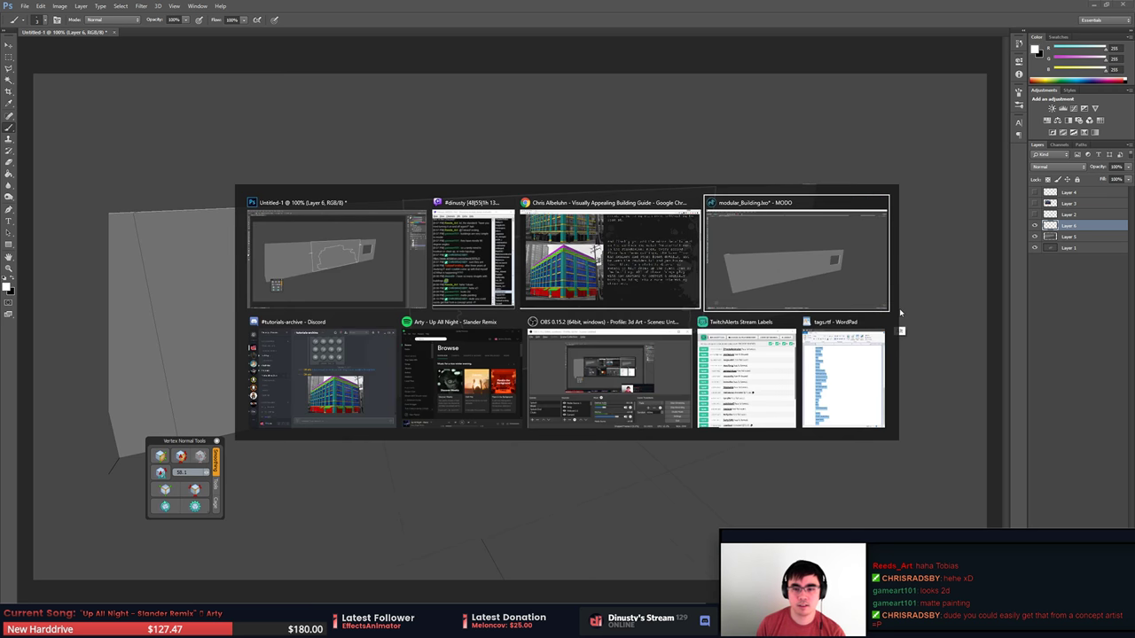
pyautogui.click(628, 243)
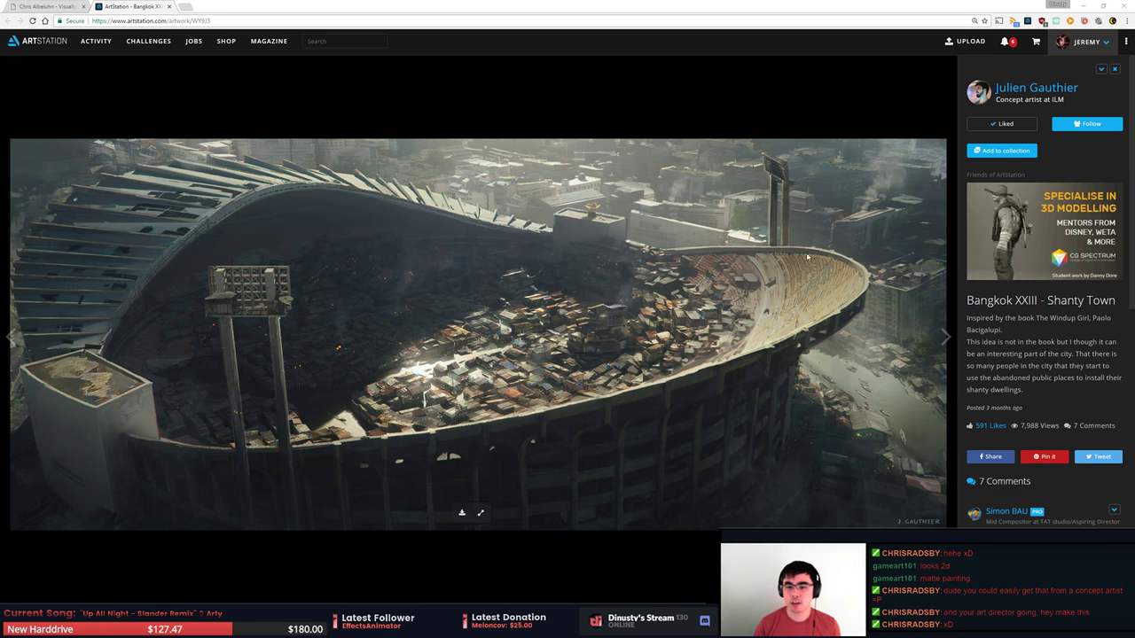
pyautogui.press('ctrl+Print')
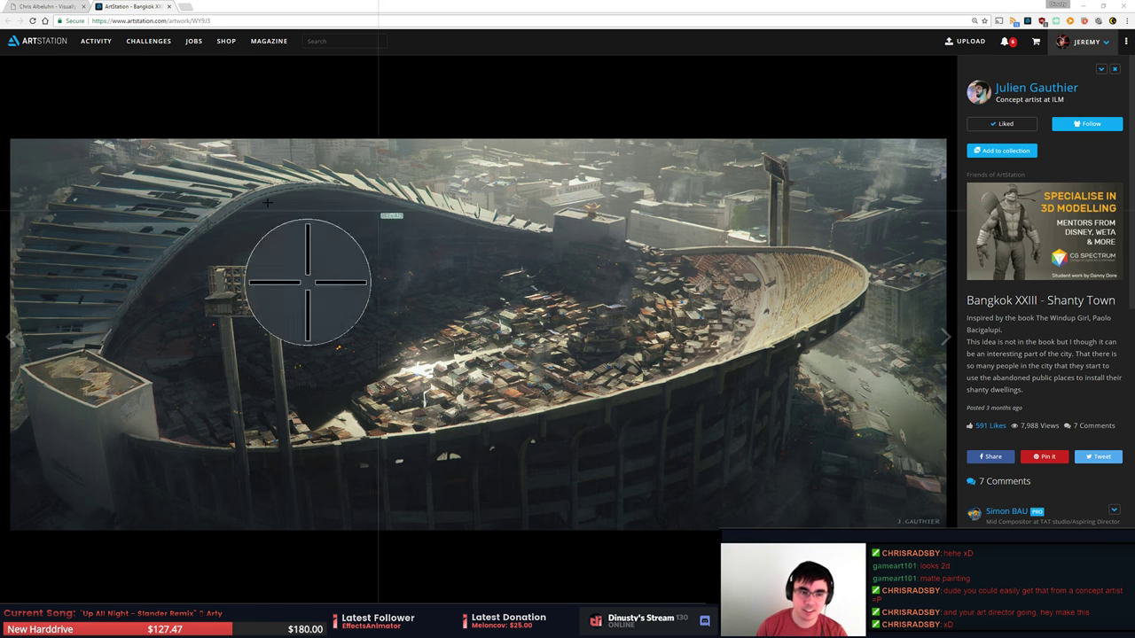
pyautogui.moveTo(19, 147); pyautogui.dragTo(947, 513)
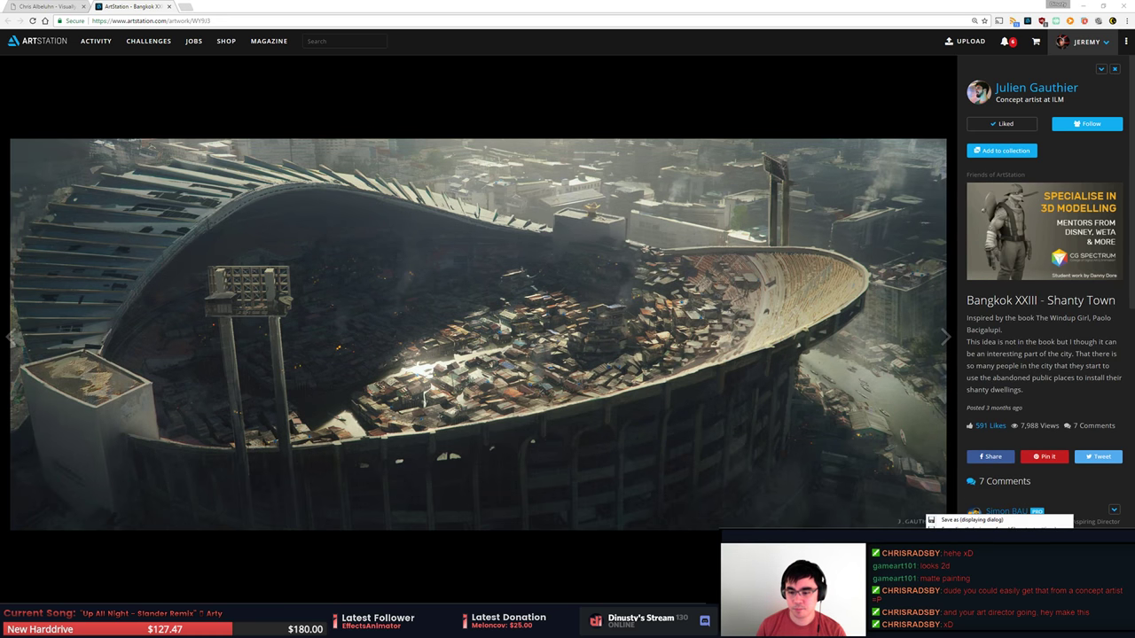
pyautogui.click(968, 549)
# Switch to Photoshop and paste the captured stadium artwork as a new layer directly above Layer 3.
pyautogui.hotkey('alt', 'Tab')
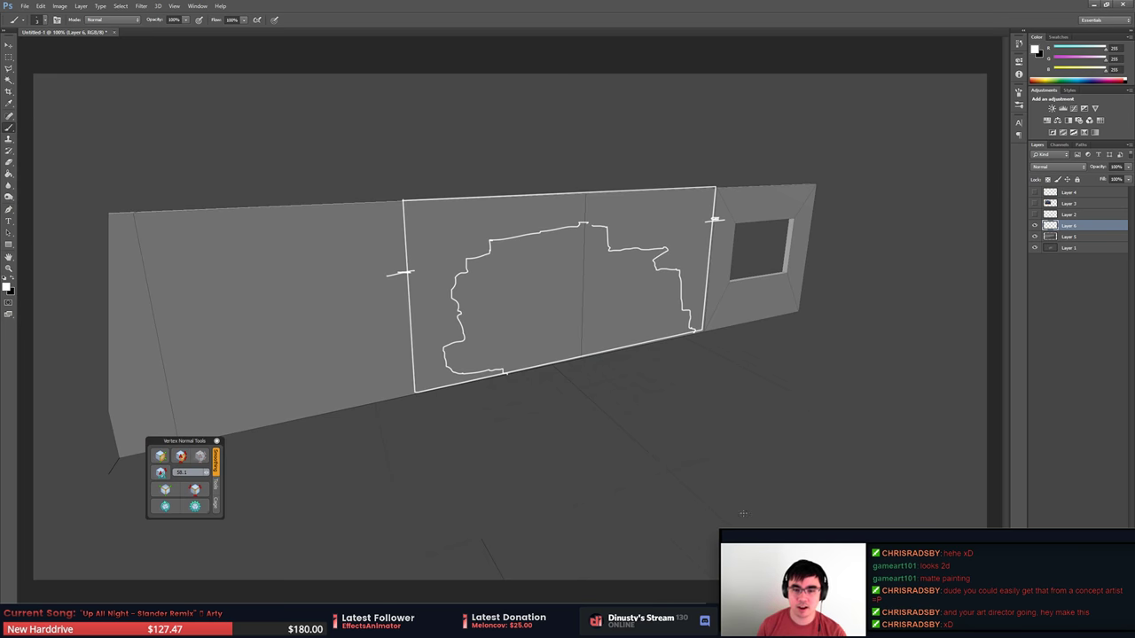
pyautogui.hotkey('ctrl', '-')
pyautogui.click(1076, 203)
pyautogui.hotkey('ctrl', 'v')
pyautogui.hotkey('ctrl', 'z')
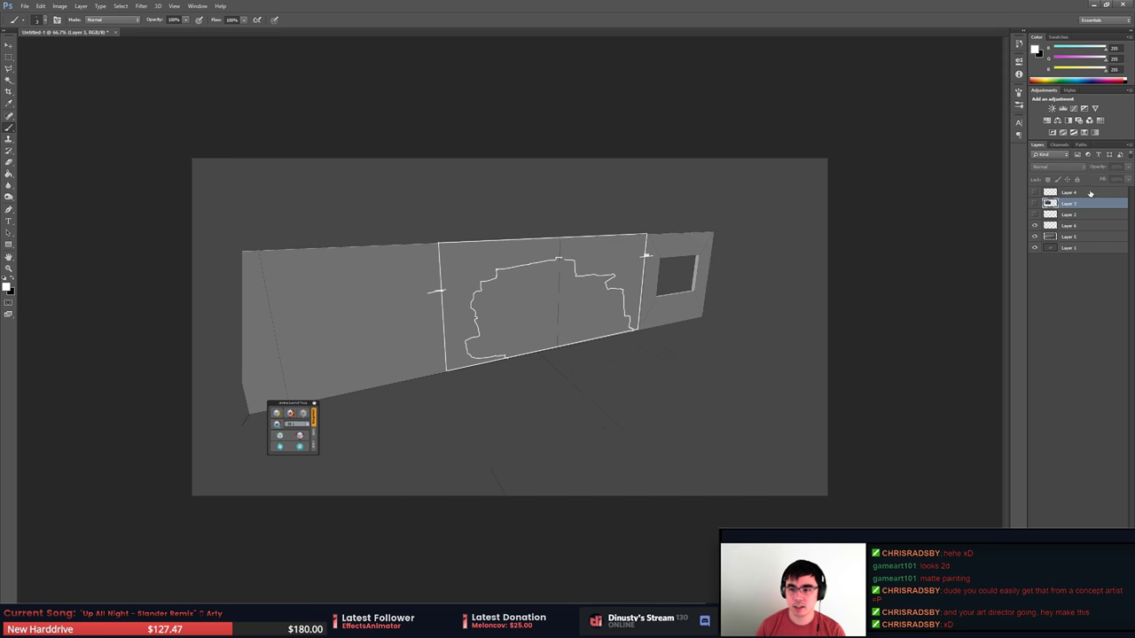
pyautogui.hotkey('ctrl', 'z')
pyautogui.hotkey('ctrl', '+')
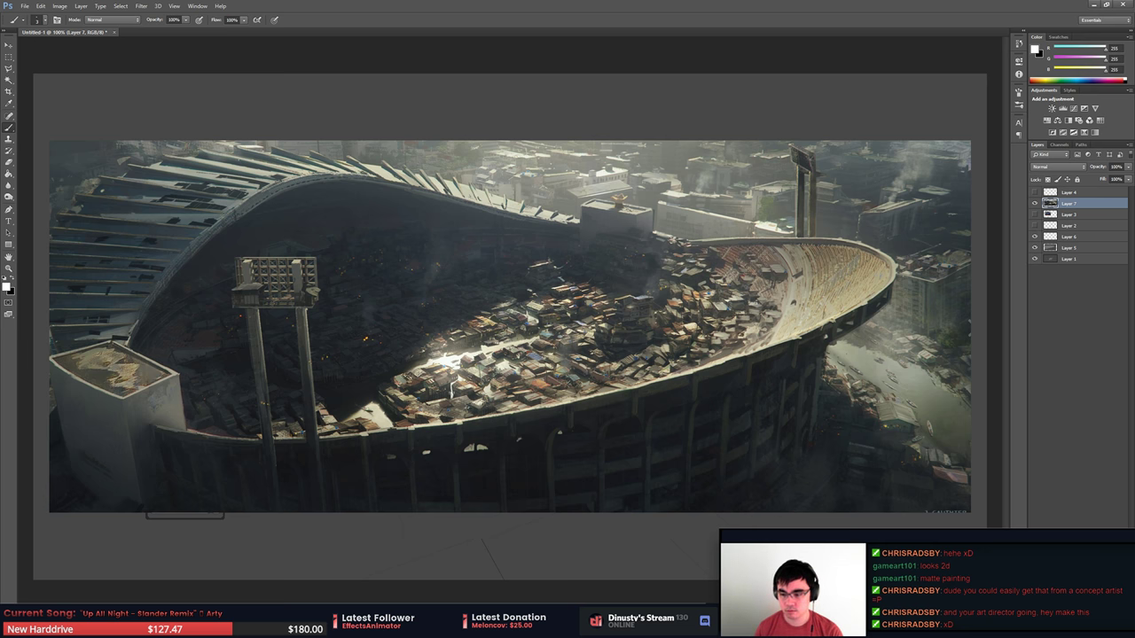
# Add a new layer and sketch a white arrow and zigzag route along the stadium's outer wall to the gap in its rim.
pyautogui.hotkey('ctrl', 'shift', 'alt', 'n')
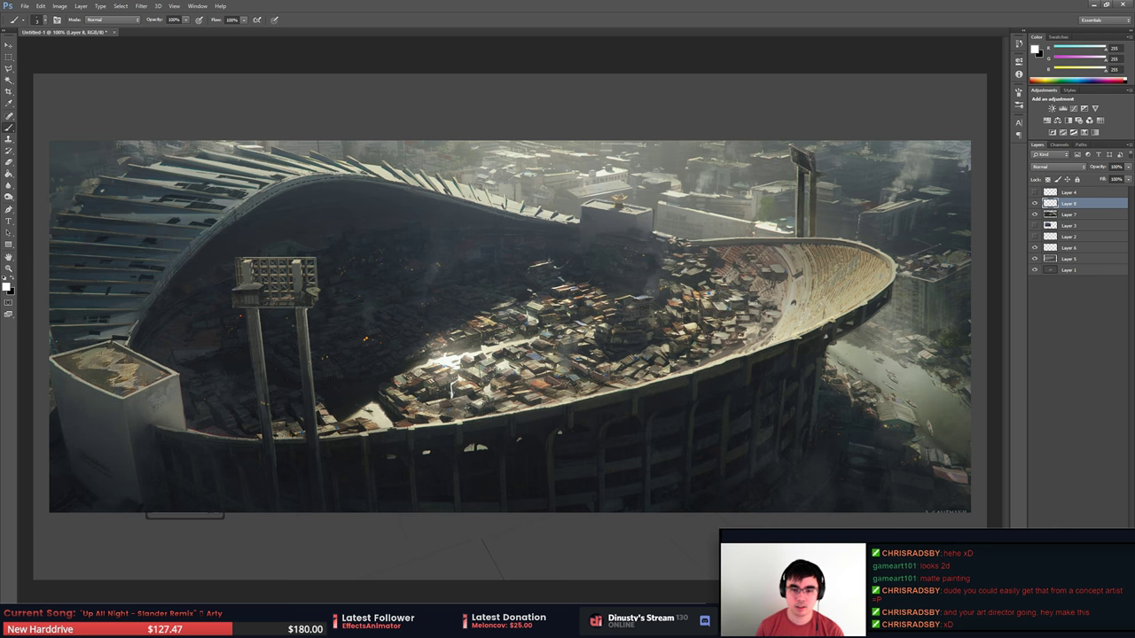
pyautogui.moveTo(850, 443)
pyautogui.mouseDown()
pyautogui.moveTo(803, 440)
pyautogui.moveTo(820, 444)
pyautogui.mouseUp()
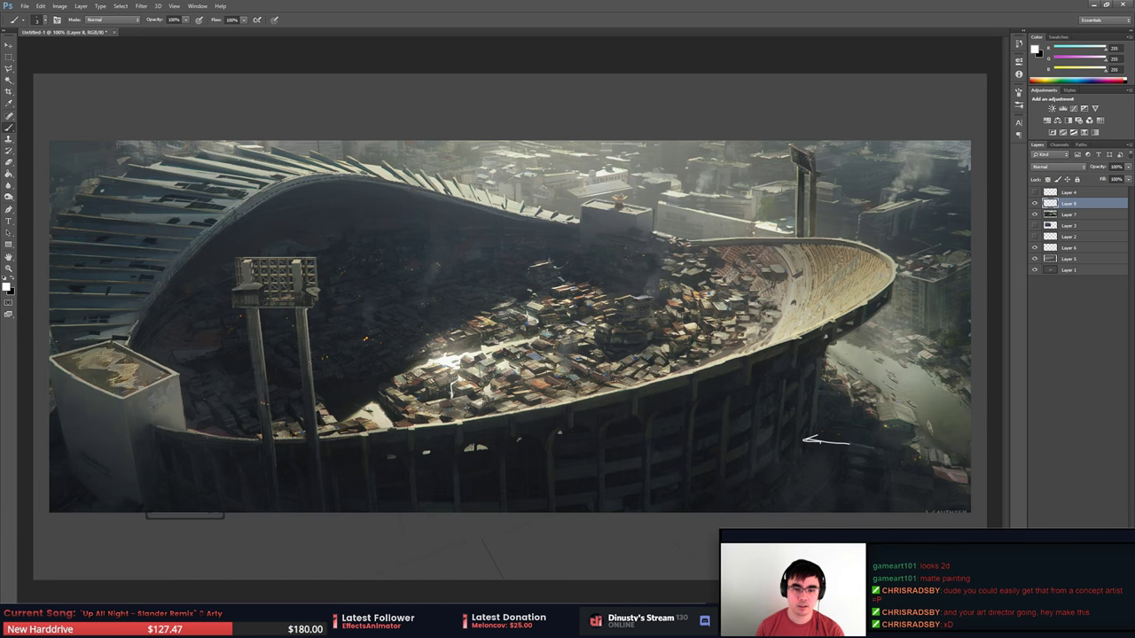
pyautogui.moveTo(792, 444)
pyautogui.mouseDown()
pyautogui.moveTo(683, 488)
pyautogui.moveTo(761, 445)
pyautogui.moveTo(603, 480)
pyautogui.moveTo(605, 461)
pyautogui.moveTo(538, 450)
pyautogui.moveTo(463, 471)
pyautogui.moveTo(400, 471)
pyautogui.mouseUp()
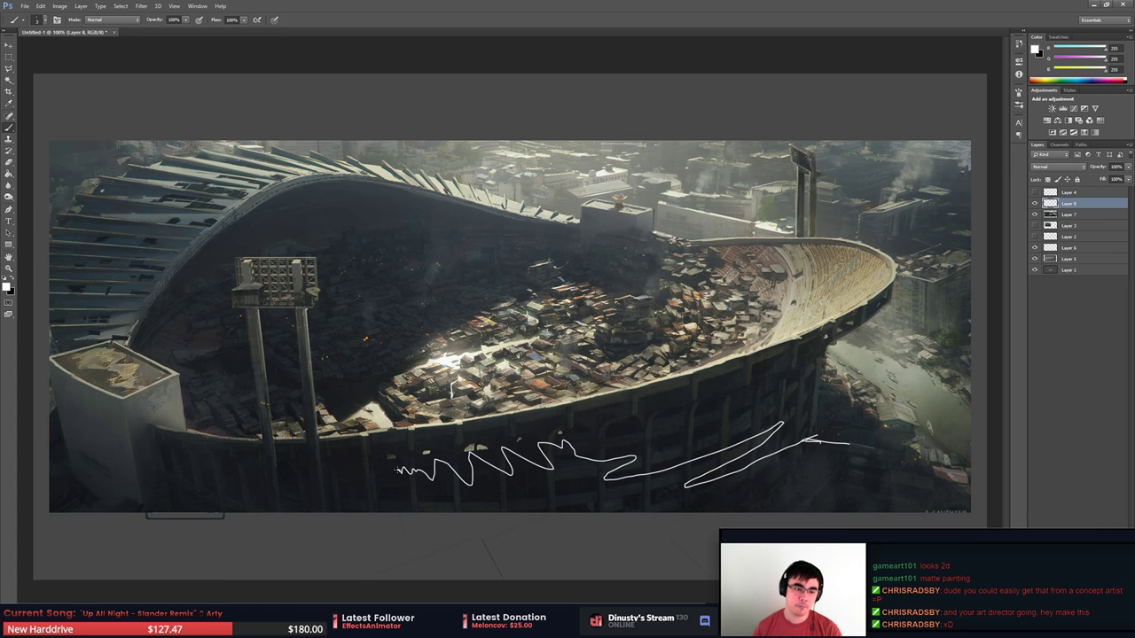
pyautogui.moveTo(398, 470); pyautogui.dragTo(398, 449)
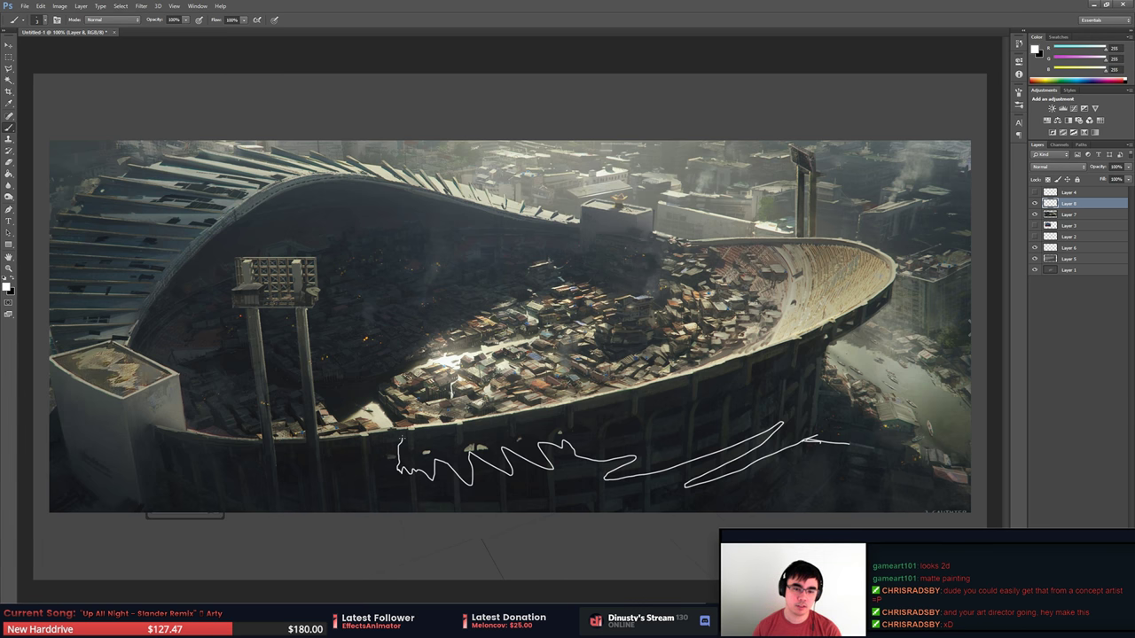
pyautogui.moveTo(400, 440)
pyautogui.mouseDown()
pyautogui.moveTo(378, 448)
pyautogui.moveTo(385, 473)
pyautogui.moveTo(369, 460)
pyautogui.moveTo(369, 435)
pyautogui.mouseUp()
pyautogui.moveTo(323, 399)
pyautogui.mouseDown()
pyautogui.moveTo(373, 424)
pyautogui.moveTo(394, 400)
pyautogui.moveTo(327, 386)
pyautogui.mouseUp()
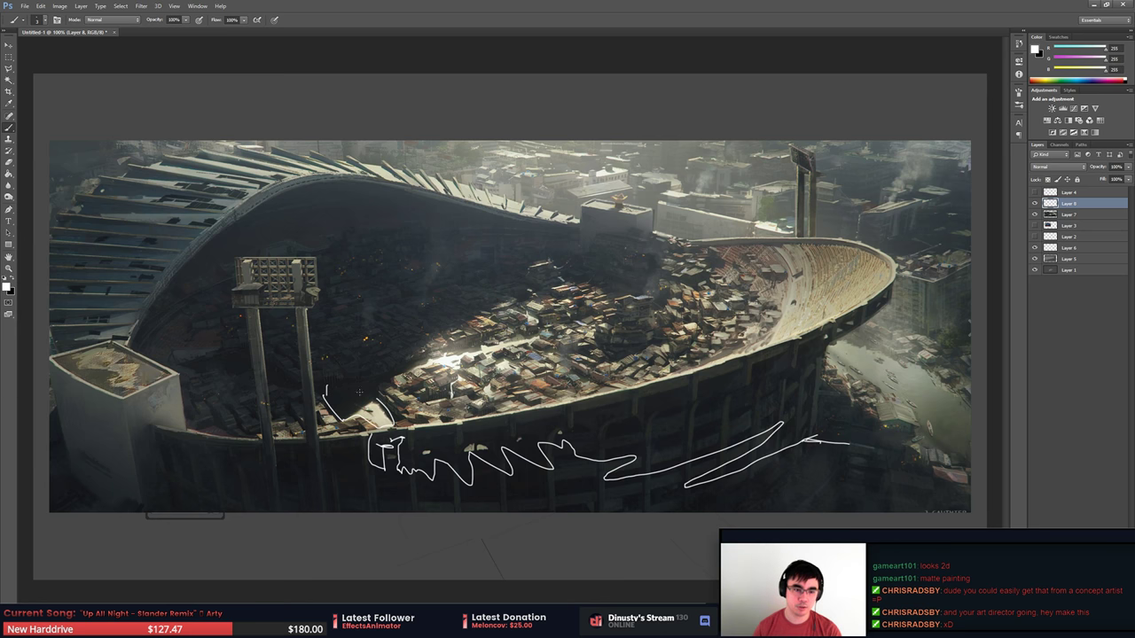
# Sketch curves along the roof's inner edge and a short arc at the rim gap, and erase the roof curves.
pyautogui.moveTo(147, 327)
pyautogui.mouseDown()
pyautogui.moveTo(259, 227)
pyautogui.moveTo(603, 236)
pyautogui.mouseUp()
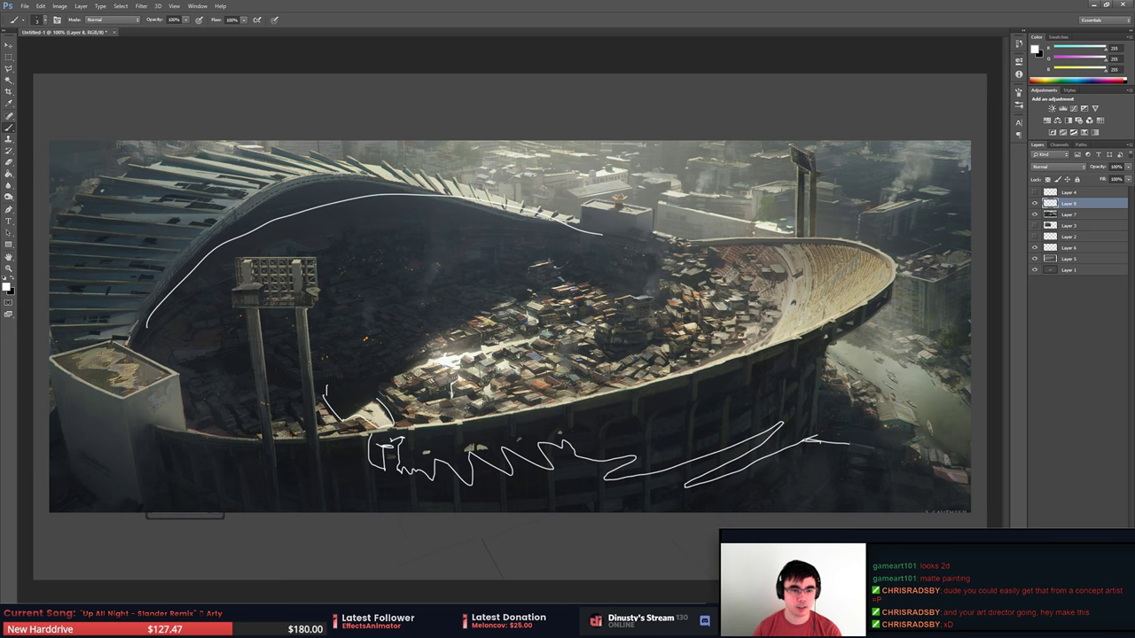
pyautogui.moveTo(165, 305)
pyautogui.mouseDown()
pyautogui.moveTo(282, 190)
pyautogui.moveTo(399, 170)
pyautogui.mouseUp()
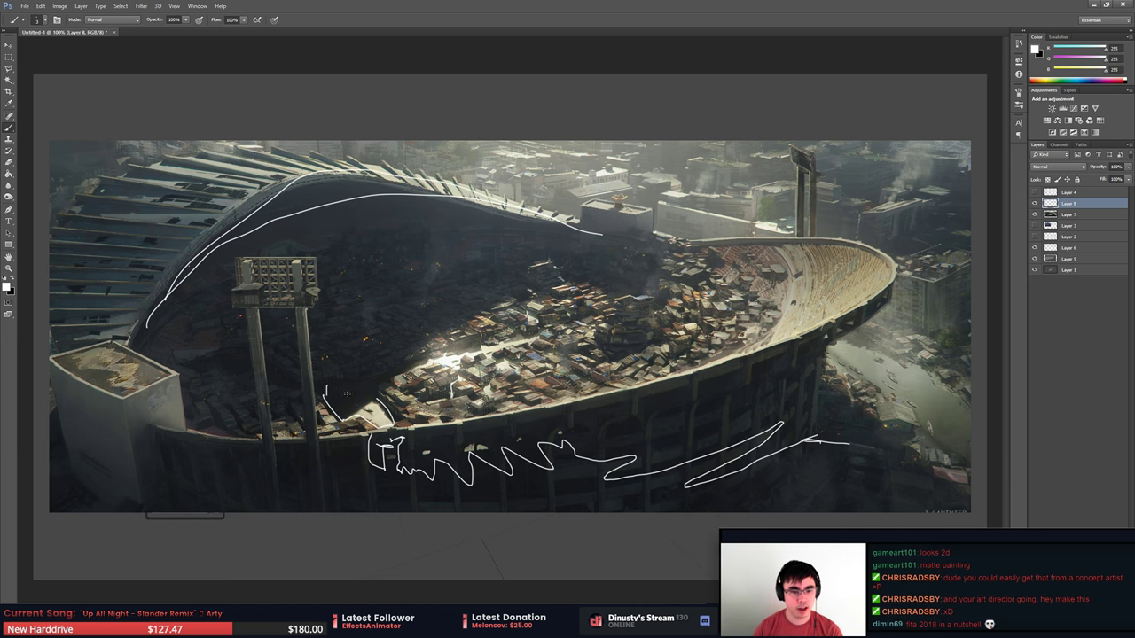
pyautogui.moveTo(354, 405)
pyautogui.mouseDown()
pyautogui.moveTo(367, 386)
pyautogui.moveTo(443, 366)
pyautogui.mouseUp()
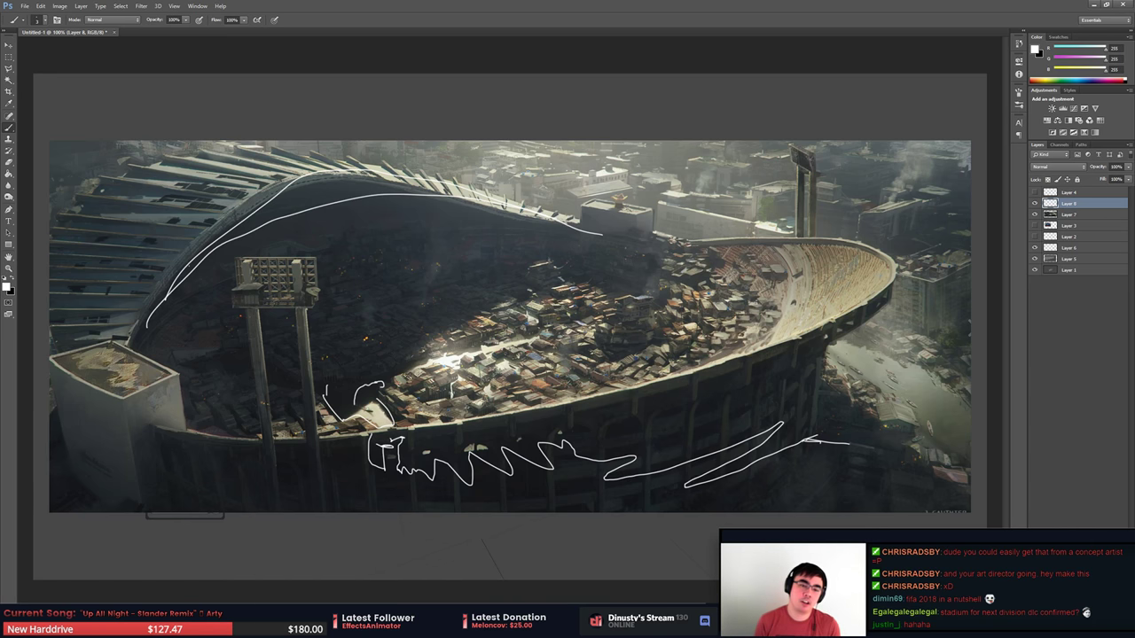
pyautogui.press('e')
pyautogui.moveTo(243, 241)
pyautogui.mouseDown()
pyautogui.moveTo(255, 212)
pyautogui.moveTo(527, 180)
pyautogui.moveTo(250, 215)
pyautogui.mouseUp()
pyautogui.press('b')
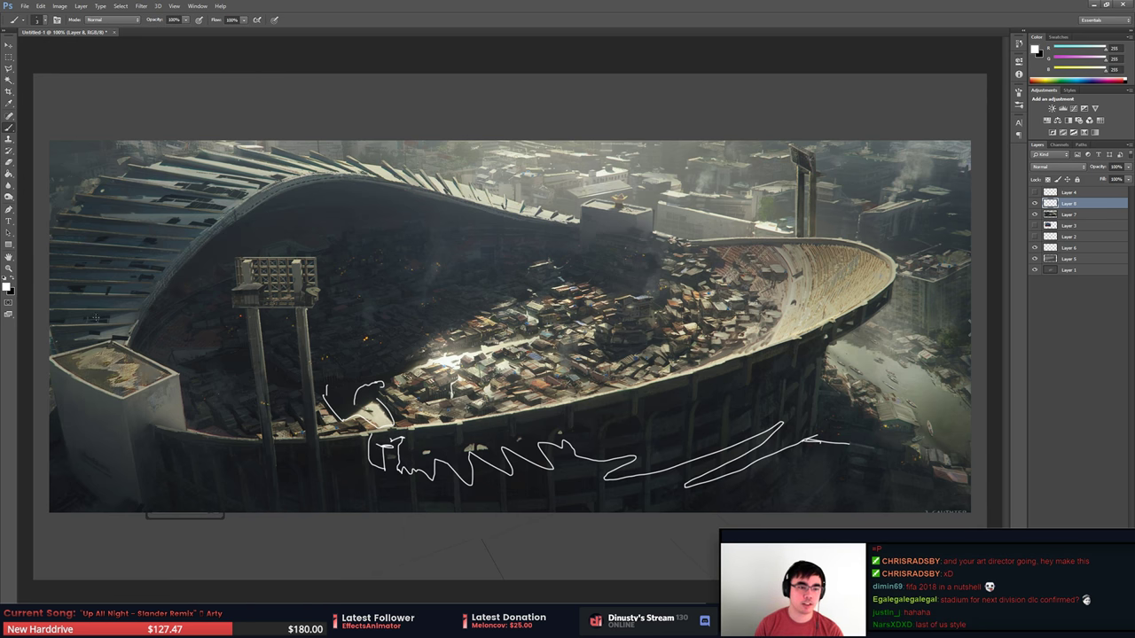
# Outline the stadium roof, circle its narrow end, and sketch route lines from there down to a loop around the sunlit shanties.
pyautogui.moveTo(129, 346)
pyautogui.mouseDown()
pyautogui.moveTo(177, 257)
pyautogui.moveTo(327, 177)
pyautogui.moveTo(445, 186)
pyautogui.moveTo(581, 224)
pyautogui.moveTo(376, 167)
pyautogui.moveTo(202, 146)
pyautogui.moveTo(96, 175)
pyautogui.moveTo(39, 299)
pyautogui.moveTo(186, 165)
pyautogui.moveTo(36, 266)
pyautogui.mouseUp()
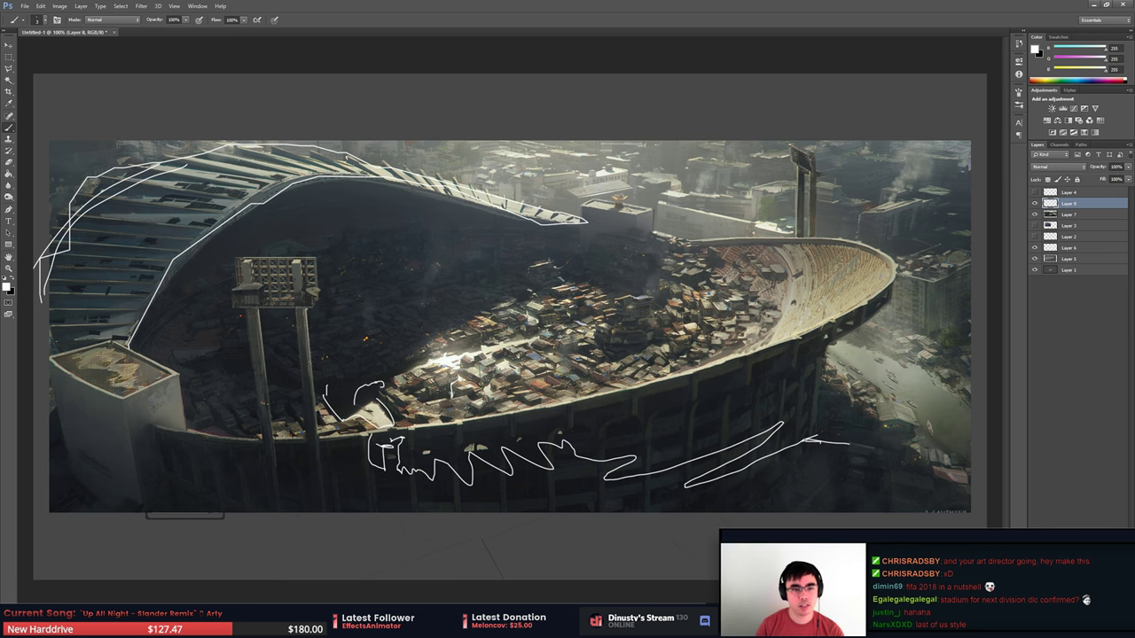
pyautogui.moveTo(373, 164)
pyautogui.mouseDown()
pyautogui.moveTo(383, 197)
pyautogui.moveTo(346, 151)
pyautogui.moveTo(523, 204)
pyautogui.mouseUp()
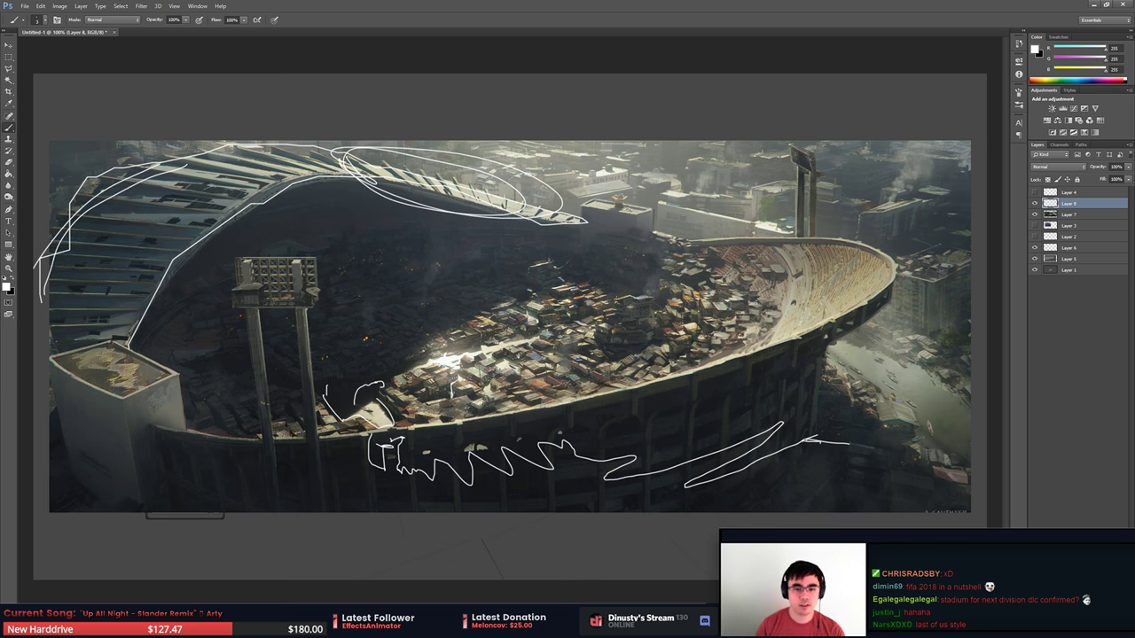
pyautogui.moveTo(613, 305)
pyautogui.mouseDown()
pyautogui.moveTo(519, 277)
pyautogui.moveTo(329, 161)
pyautogui.moveTo(416, 164)
pyautogui.moveTo(448, 257)
pyautogui.moveTo(477, 262)
pyautogui.moveTo(460, 259)
pyautogui.mouseUp()
pyautogui.moveTo(372, 273); pyautogui.dragTo(420, 338)
pyautogui.moveTo(435, 273); pyautogui.dragTo(485, 321)
pyautogui.moveTo(509, 276); pyautogui.dragTo(574, 313)
pyautogui.moveTo(598, 287); pyautogui.dragTo(648, 316)
pyautogui.moveTo(410, 299); pyautogui.dragTo(435, 359)
pyautogui.moveTo(522, 305); pyautogui.dragTo(729, 337)
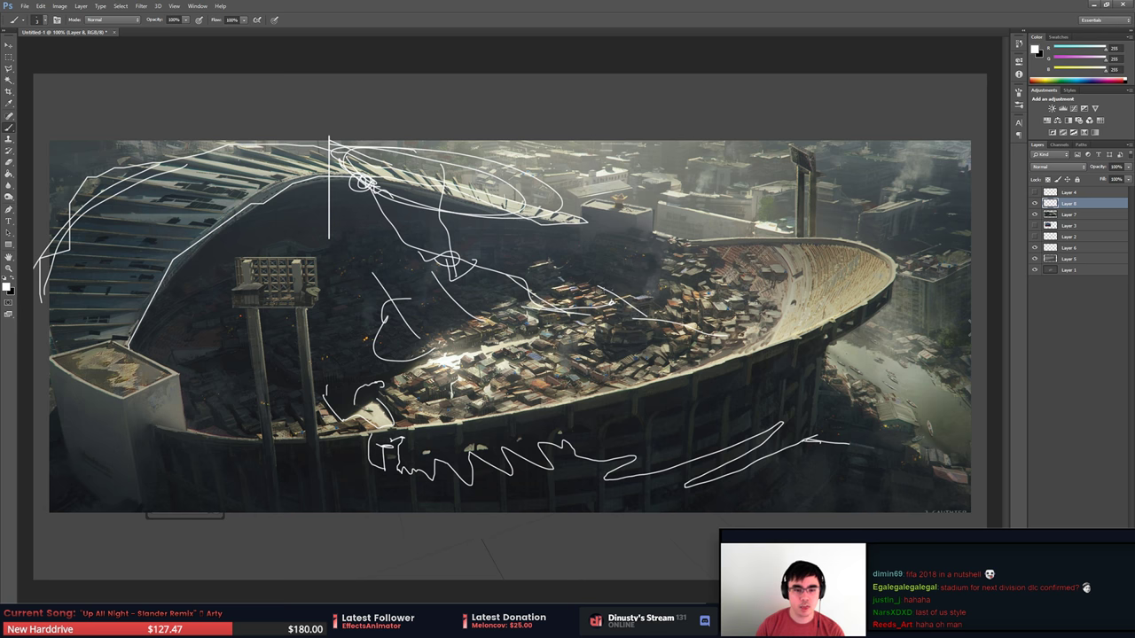
pyautogui.moveTo(611, 293)
pyautogui.mouseDown()
pyautogui.moveTo(426, 386)
pyautogui.moveTo(532, 300)
pyautogui.mouseUp()
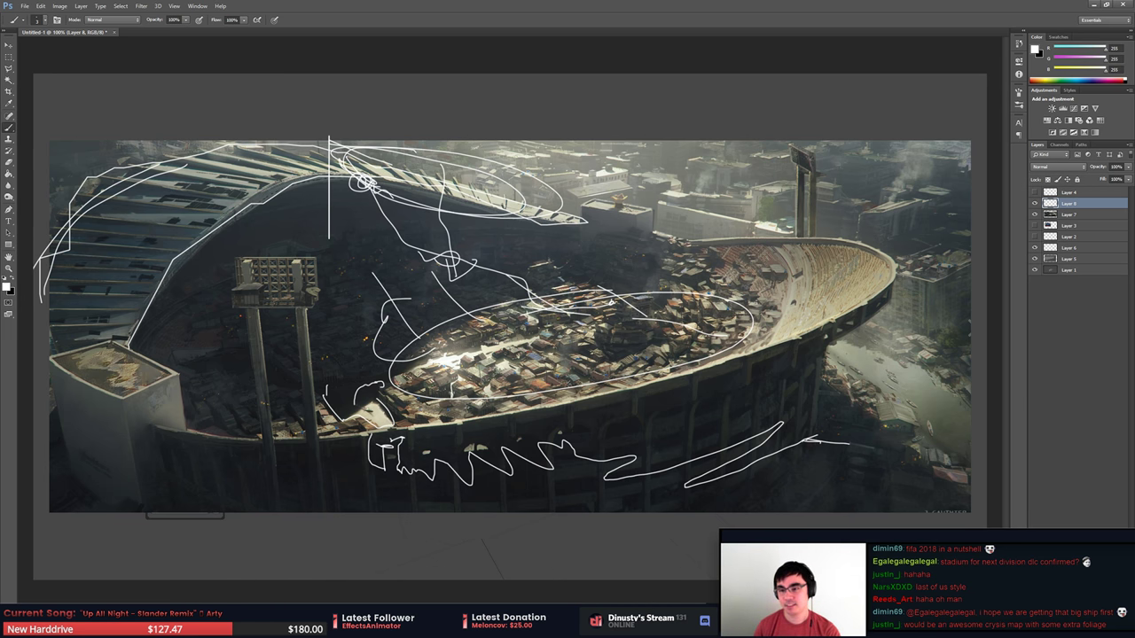
# Delete the annotation layer and the pasted stadium artwork layer, keeping the document open.
pyautogui.press('Delete')
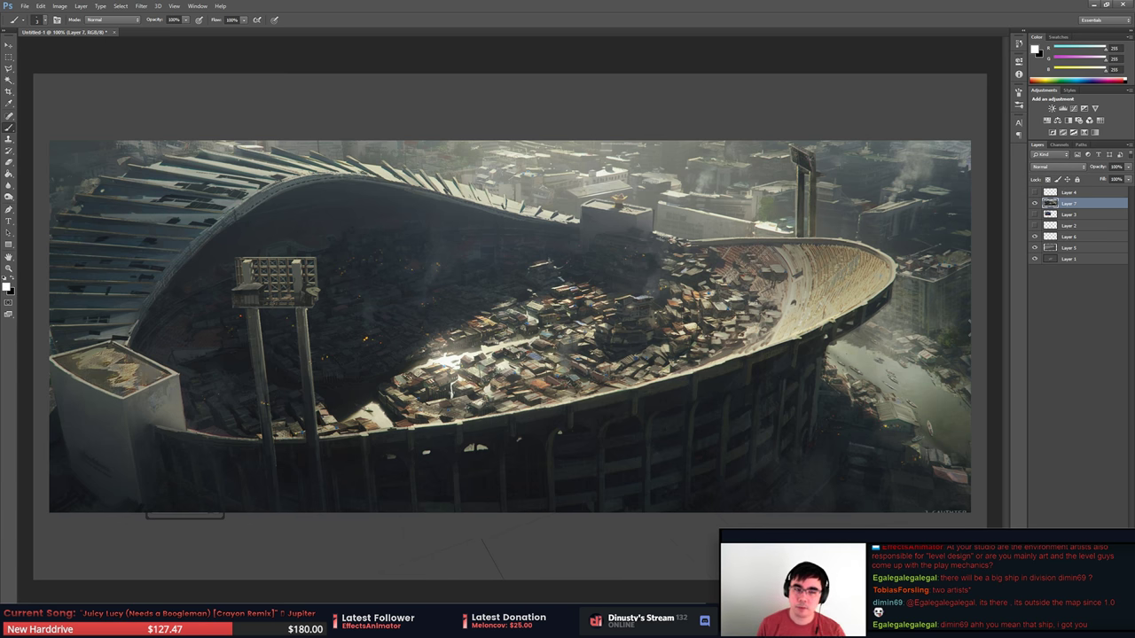
pyautogui.click(114, 33)
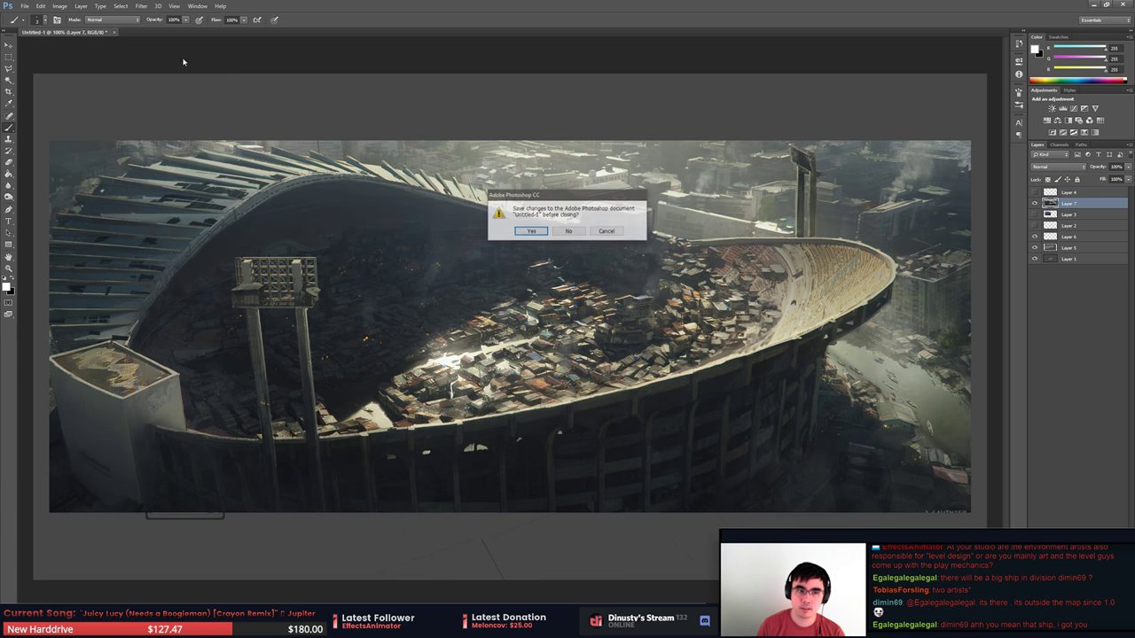
pyautogui.click(612, 232)
pyautogui.press('Delete')
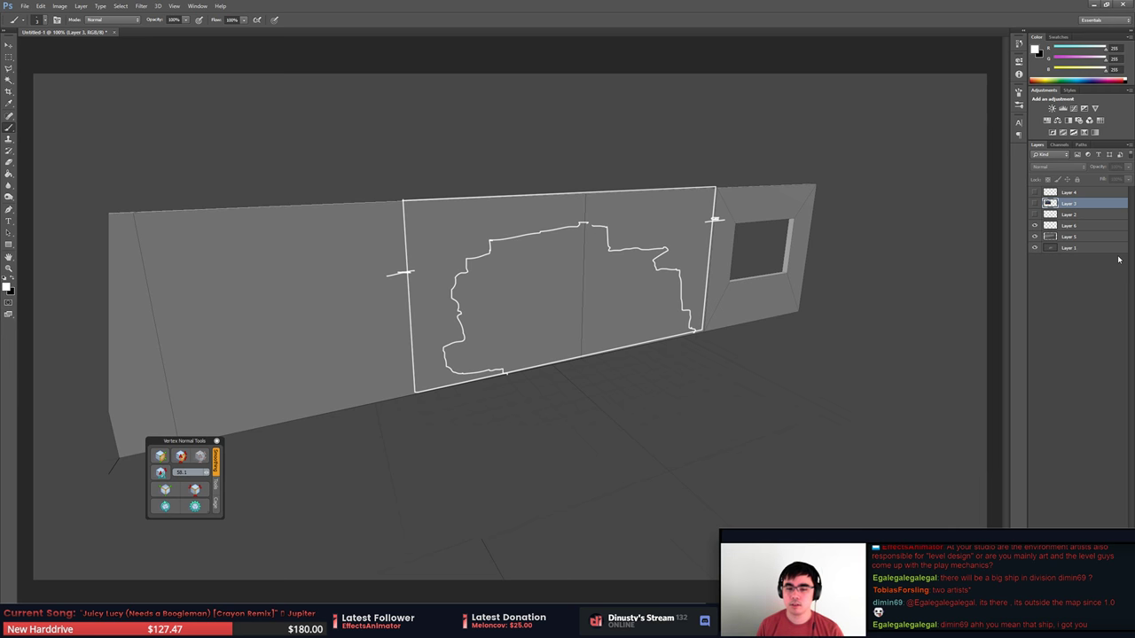
# Try to paint over the far end of the wall with a large brush in the sampled background grey.
pyautogui.keyDown('alt'); pyautogui.click(364, 477); pyautogui.keyUp('alt')
pyautogui.keyDown('alt'); pyautogui.moveTo(244, 481); pyautogui.dragTo(282, 471, button='right'); pyautogui.keyUp('alt')
pyautogui.click(97, 204)
pyautogui.click(564, 230)
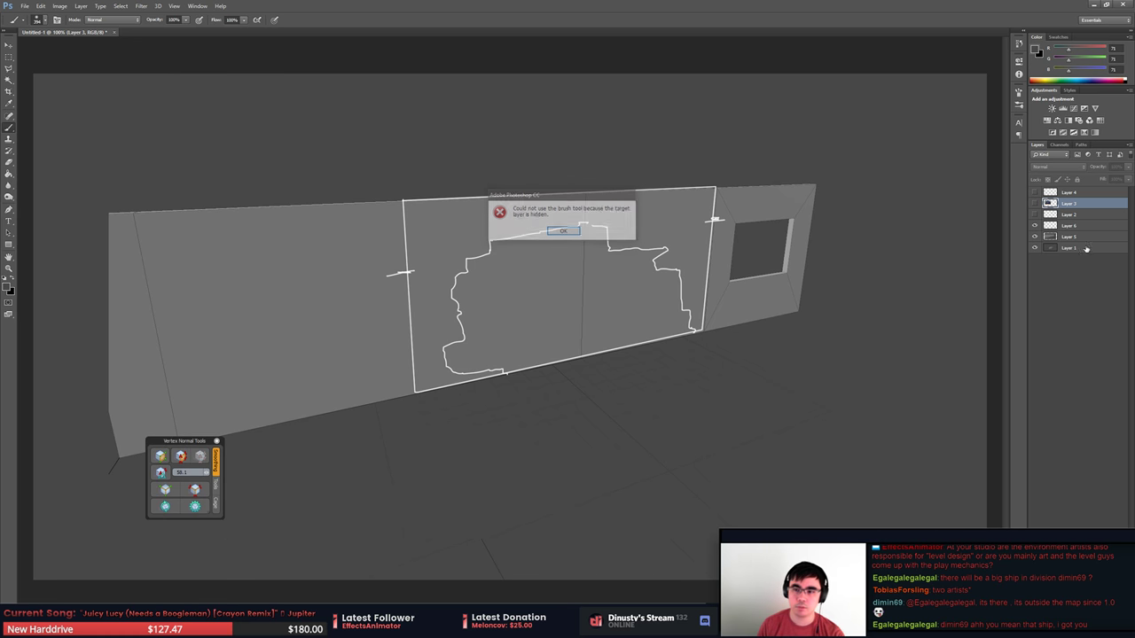
# On Layer 5, erase the corner end of the wall and the Vertex Normal Tools palette with a large soft eraser.
pyautogui.click(1069, 238)
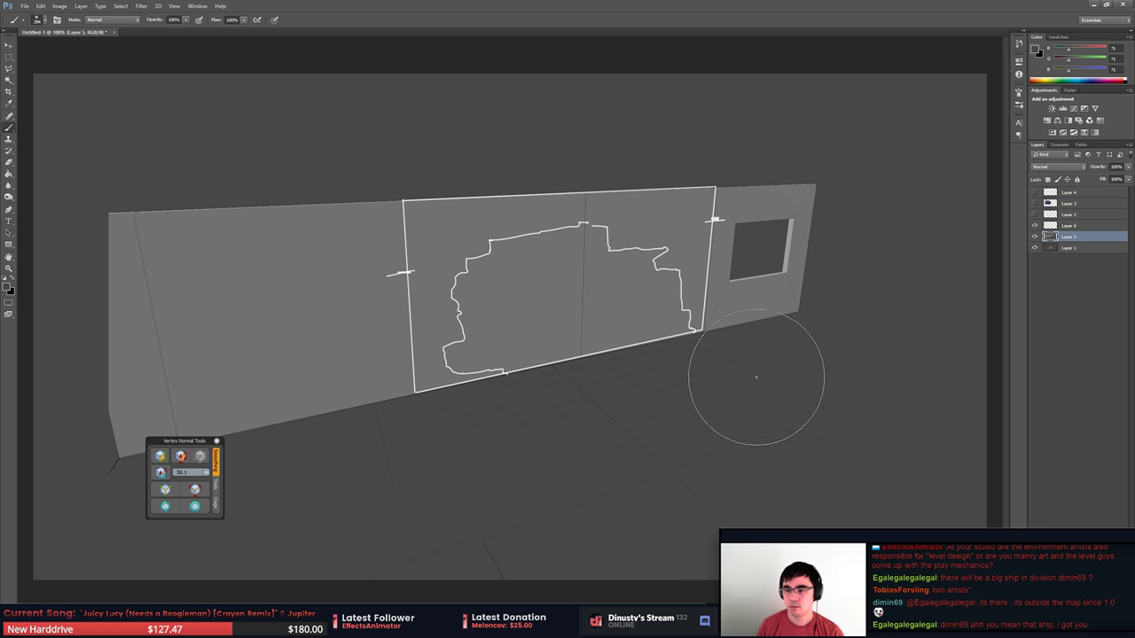
pyautogui.press('e')
pyautogui.moveTo(214, 468)
pyautogui.keyDown('alt'); pyautogui.mouseDown(button='right')
pyautogui.moveTo(272, 463)
pyautogui.moveTo(263, 466)
pyautogui.mouseUp(button='right'); pyautogui.keyUp('alt')
pyautogui.moveTo(265, 497)
pyautogui.mouseDown()
pyautogui.moveTo(57, 305)
pyautogui.moveTo(137, 486)
pyautogui.mouseUp()
pyautogui.hotkey('ctrl', 'z')
pyautogui.moveTo(93, 181)
pyautogui.mouseDown()
pyautogui.moveTo(115, 557)
pyautogui.moveTo(177, 504)
pyautogui.moveTo(203, 544)
pyautogui.moveTo(40, 244)
pyautogui.moveTo(40, 567)
pyautogui.mouseUp()
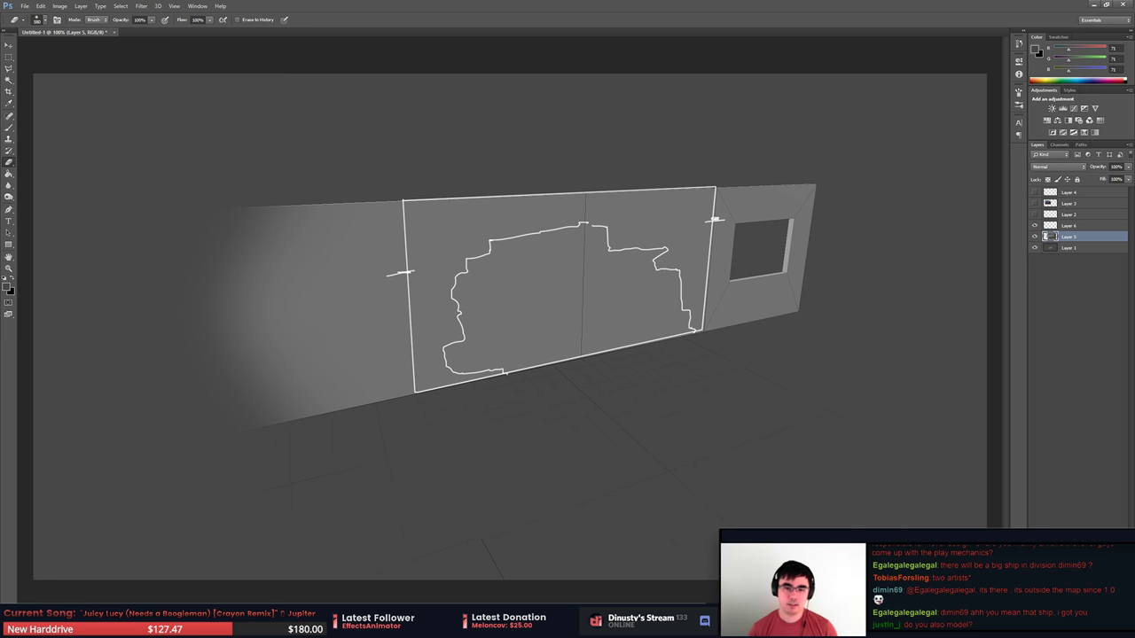
pyautogui.press('m')
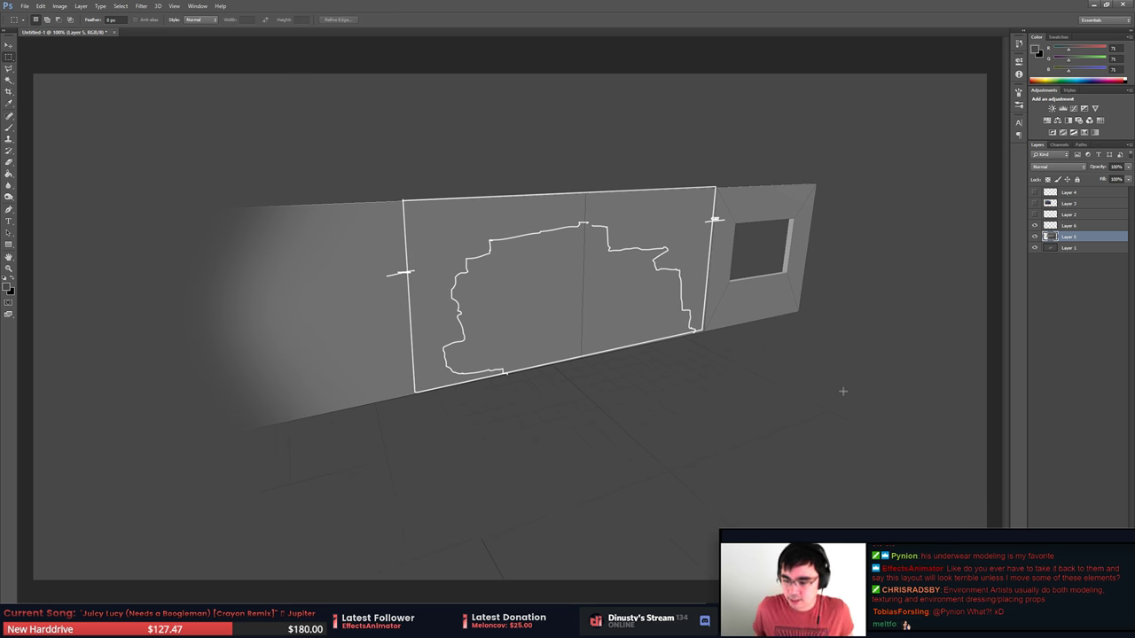
# Switch to MODO and examine the wall's plain panels and window panel in polygon selection mode.
pyautogui.hotkey('alt', 'Tab')
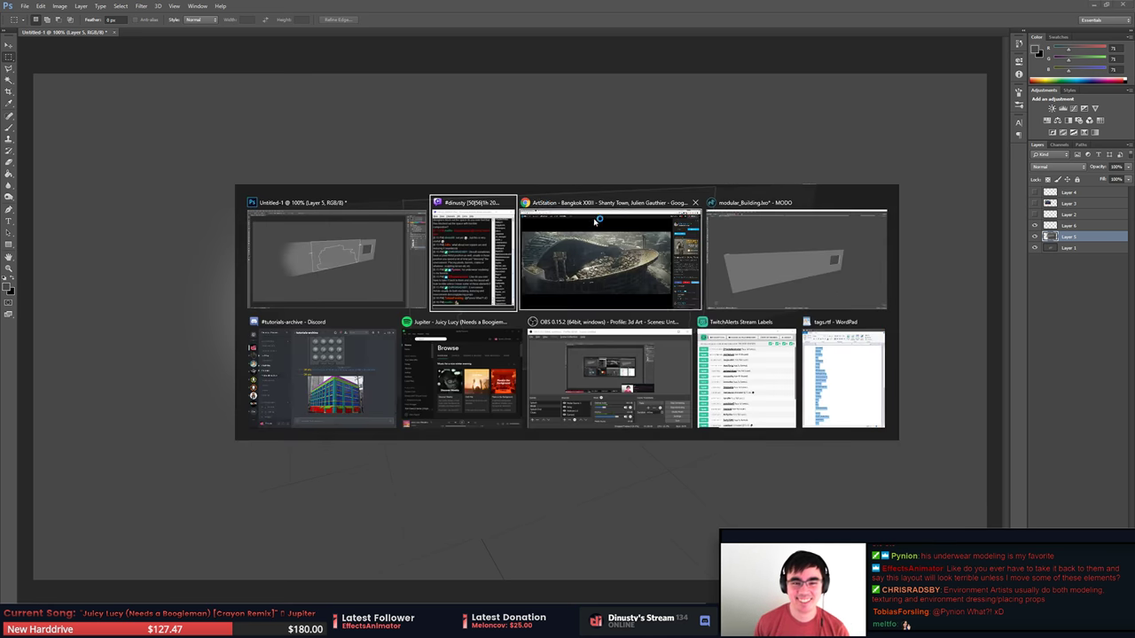
pyautogui.hotkey('alt', 'Tab')
pyautogui.click(767, 277)
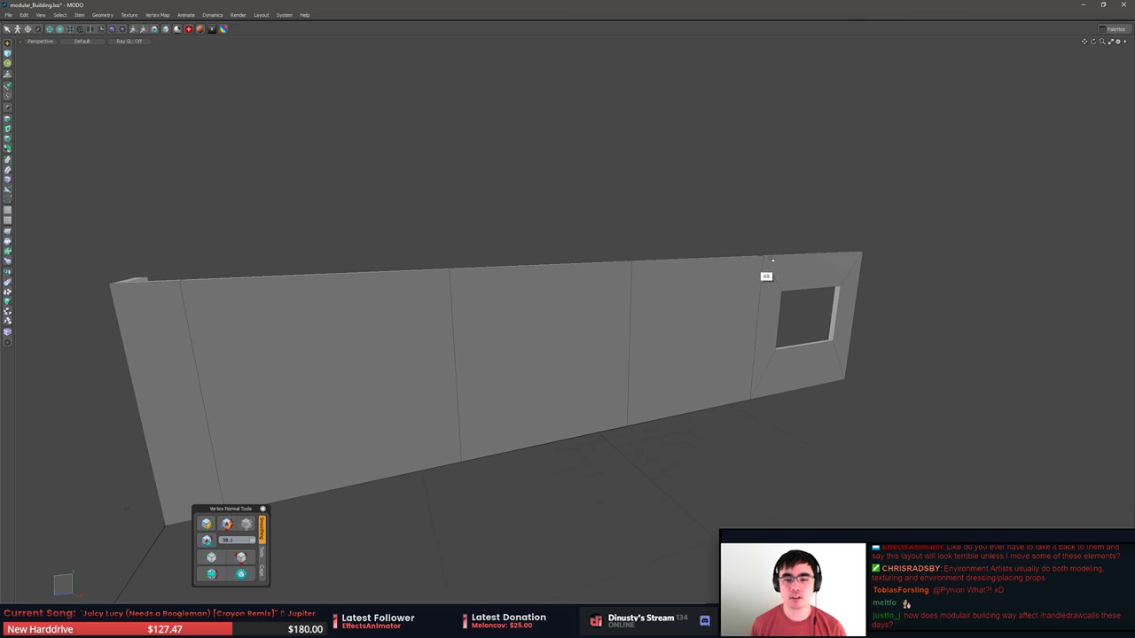
pyautogui.moveTo(656, 266)
pyautogui.keyDown('alt'); pyautogui.mouseDown()
pyautogui.moveTo(642, 273)
pyautogui.moveTo(663, 270)
pyautogui.mouseUp(); pyautogui.keyUp('alt')
pyautogui.press('3')
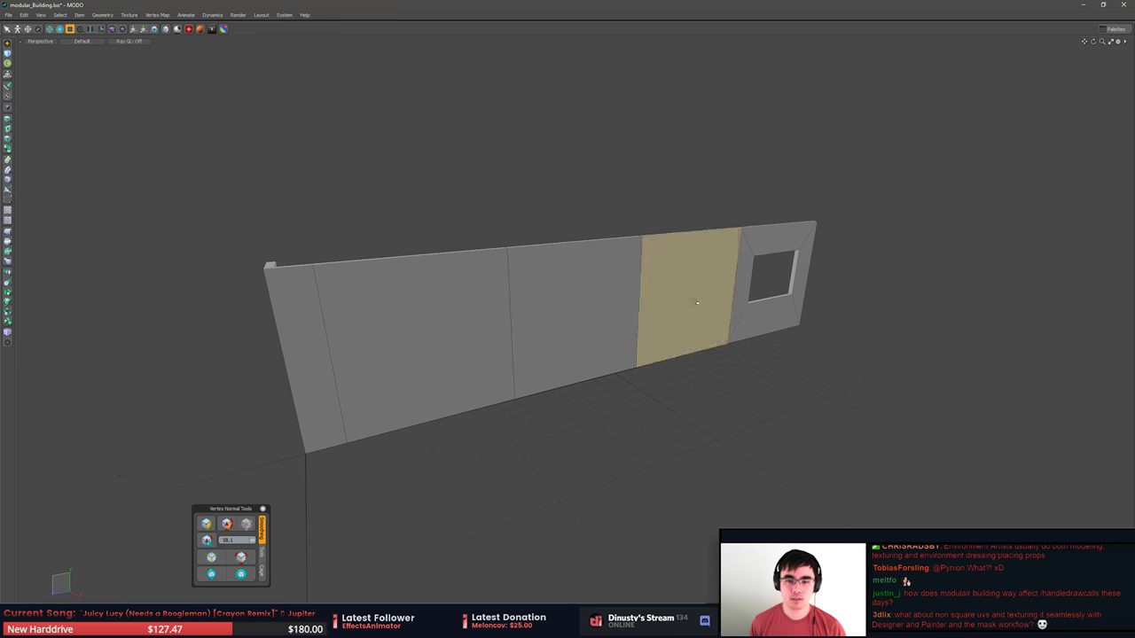
pyautogui.click(618, 330)
pyautogui.keyDown('alt'); pyautogui.moveTo(691, 380); pyautogui.dragTo(735, 371); pyautogui.keyUp('alt')
pyautogui.click(716, 379)
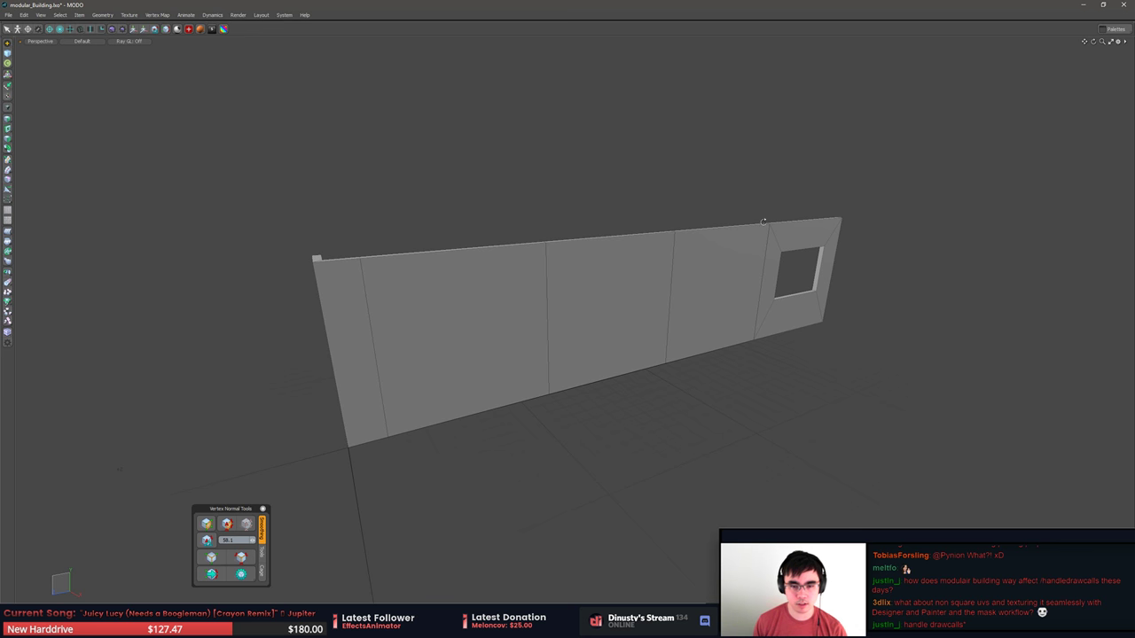
# Switch back to Photoshop and hide Layer 6 with the damaged-section sketch.
pyautogui.hotkey('alt', 'Tab')
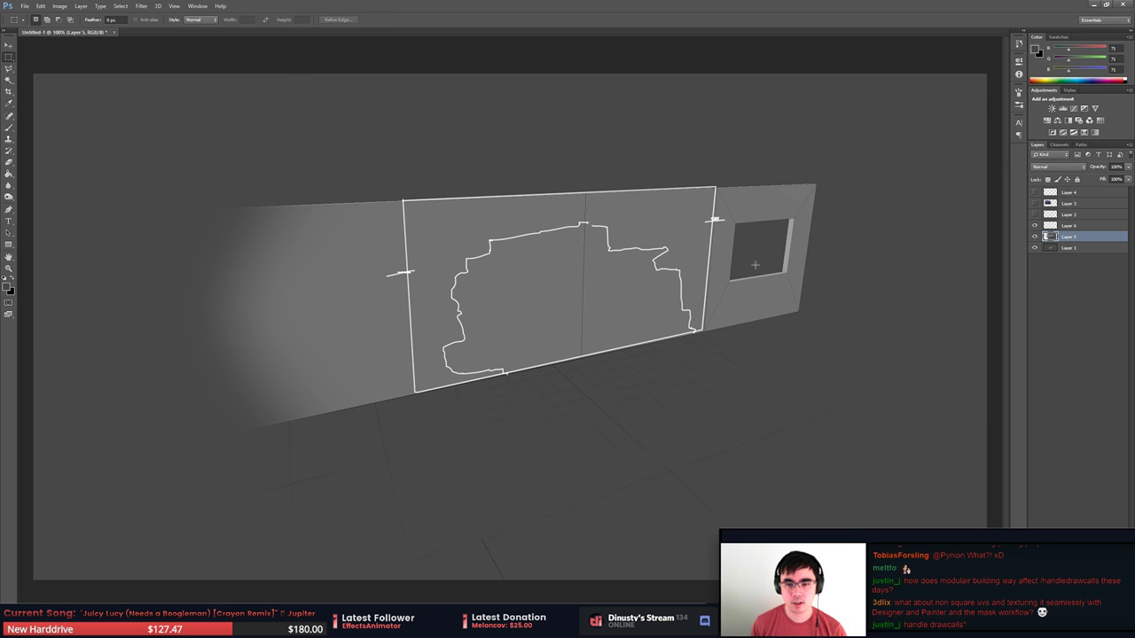
pyautogui.click(1034, 226)
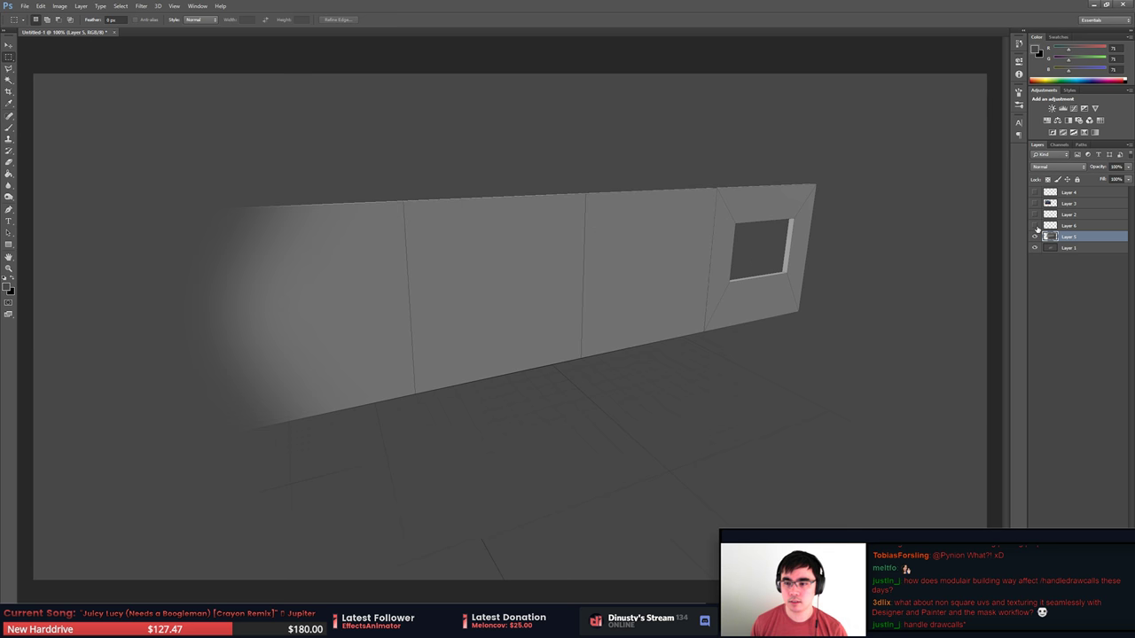
# Hide Layers 5 and 6 and show Layer 2 with the orange dimension sketch over the original wall screenshot.
pyautogui.click(1034, 226)
pyautogui.click(1034, 226)
pyautogui.click(1034, 203)
pyautogui.click(1034, 203)
pyautogui.click(1034, 236)
pyautogui.click(1051, 249)
pyautogui.click(1034, 227)
pyautogui.click(1034, 215)
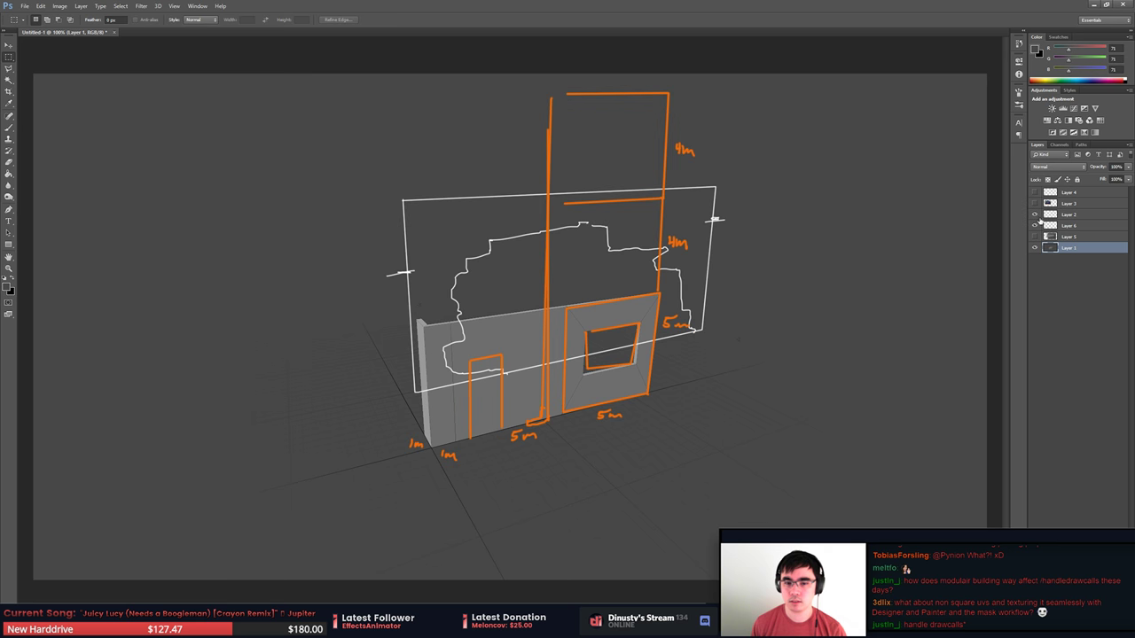
pyautogui.click(1034, 226)
pyautogui.click(1065, 226)
pyautogui.click(1062, 216)
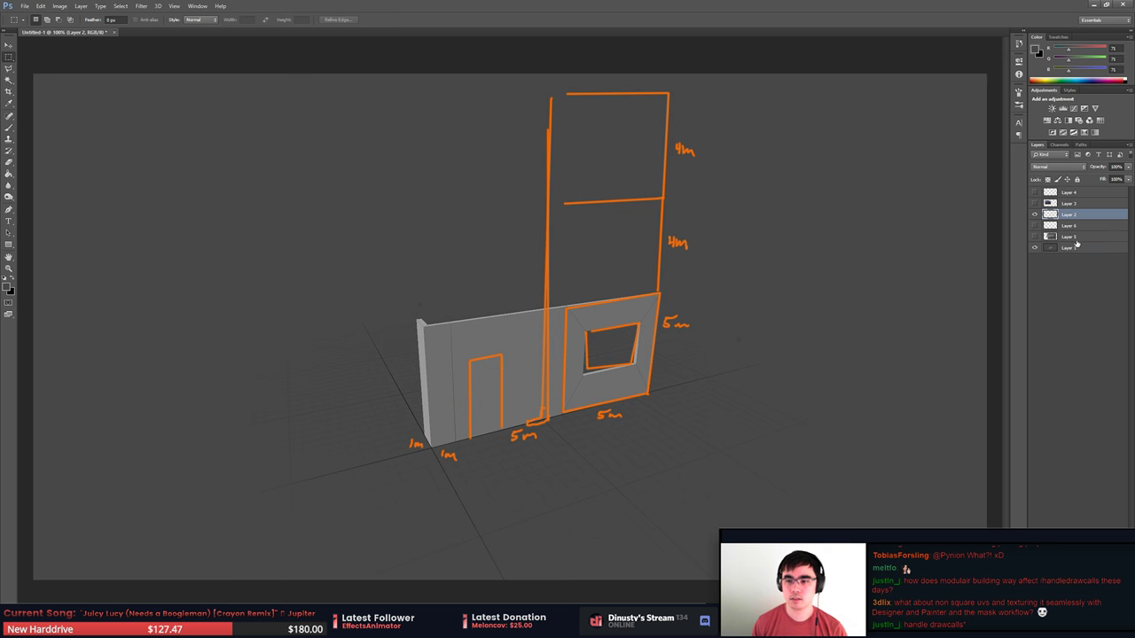
# Move Layer 2 directly above Layer 1 in the layer stack.
pyautogui.click(1073, 237)
pyautogui.click(1085, 217)
pyautogui.moveTo(1087, 219); pyautogui.dragTo(1087, 243)
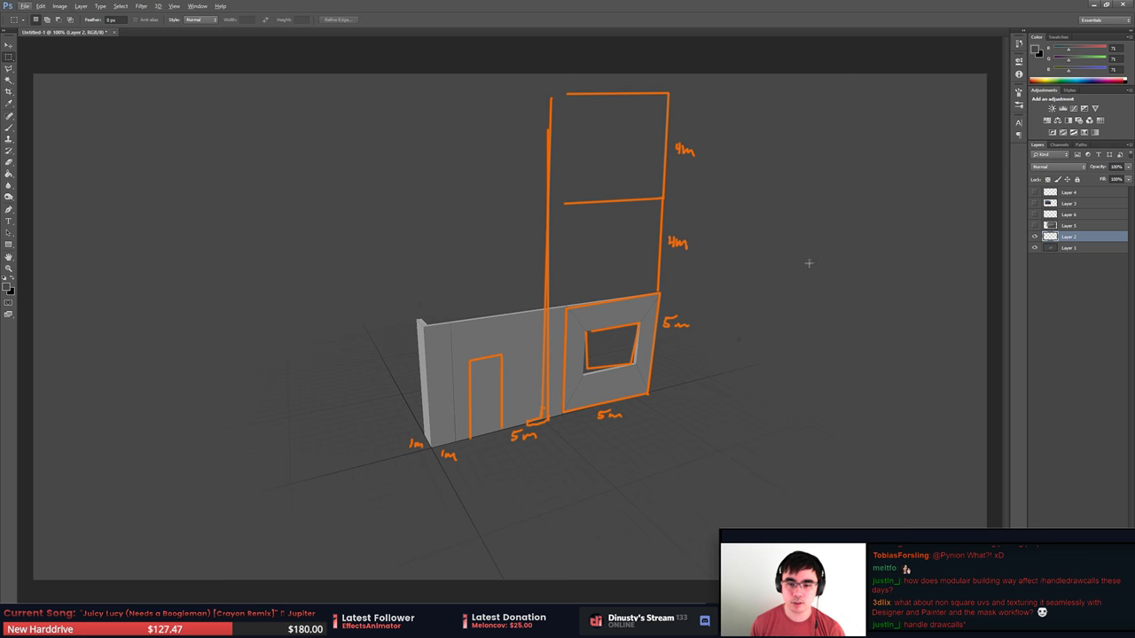
# Switch to MODO and examine the three plain wall panels by selecting the middle panel and its connected polygons.
pyautogui.hotkey('alt', 'Tab')
pyautogui.click(586, 276)
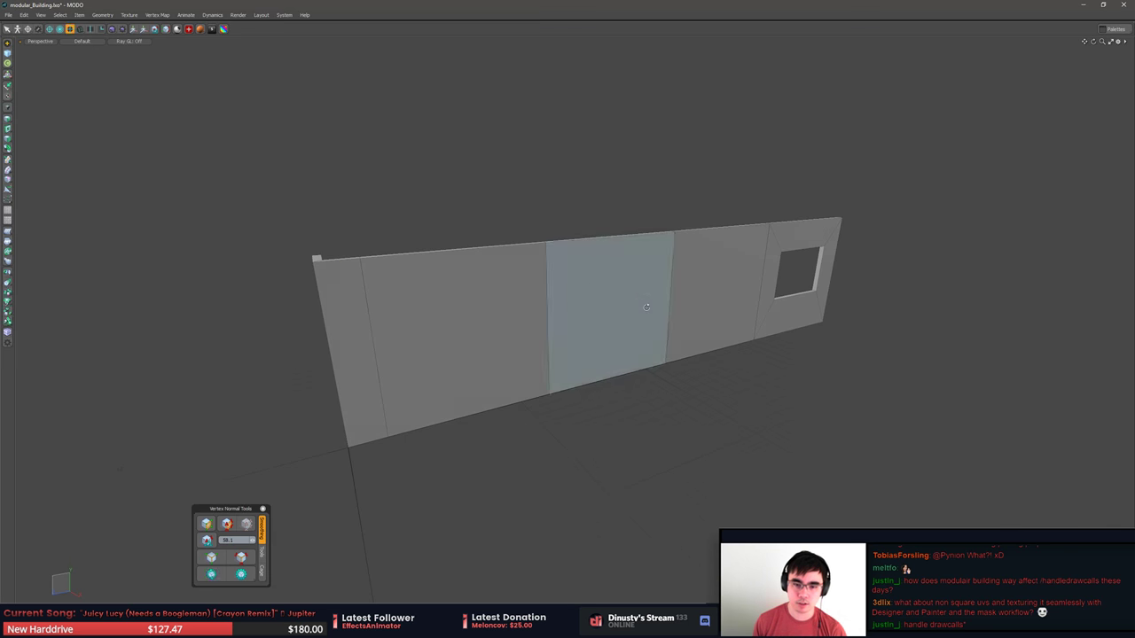
pyautogui.keyDown('alt'); pyautogui.moveTo(641, 310); pyautogui.dragTo(462, 343); pyautogui.keyUp('alt')
pyautogui.click(617, 323)
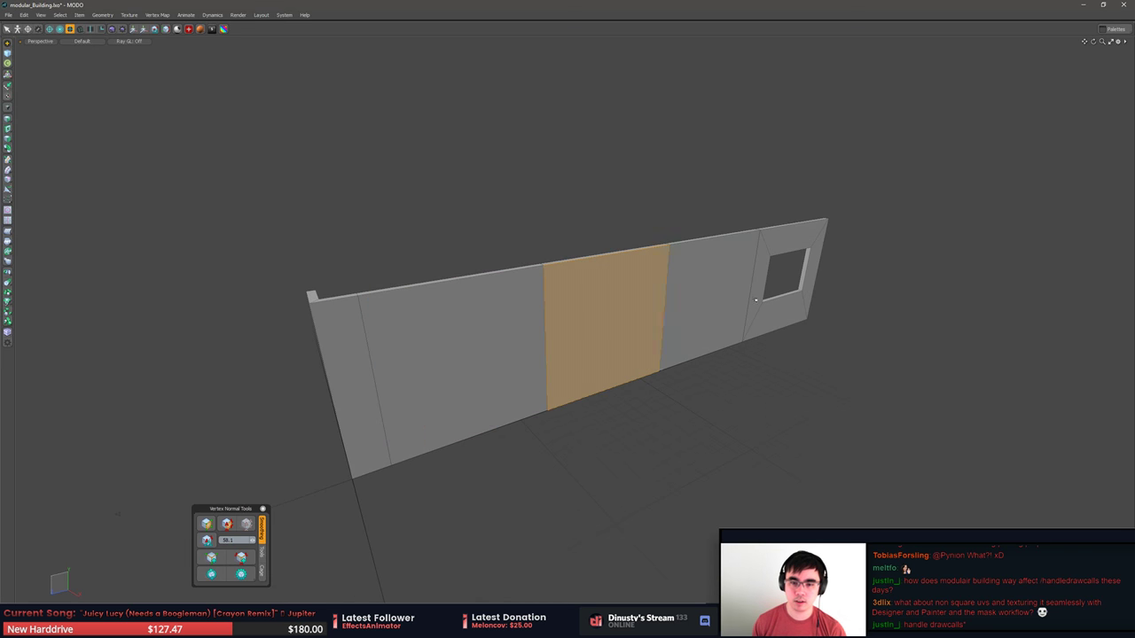
pyautogui.press(']')
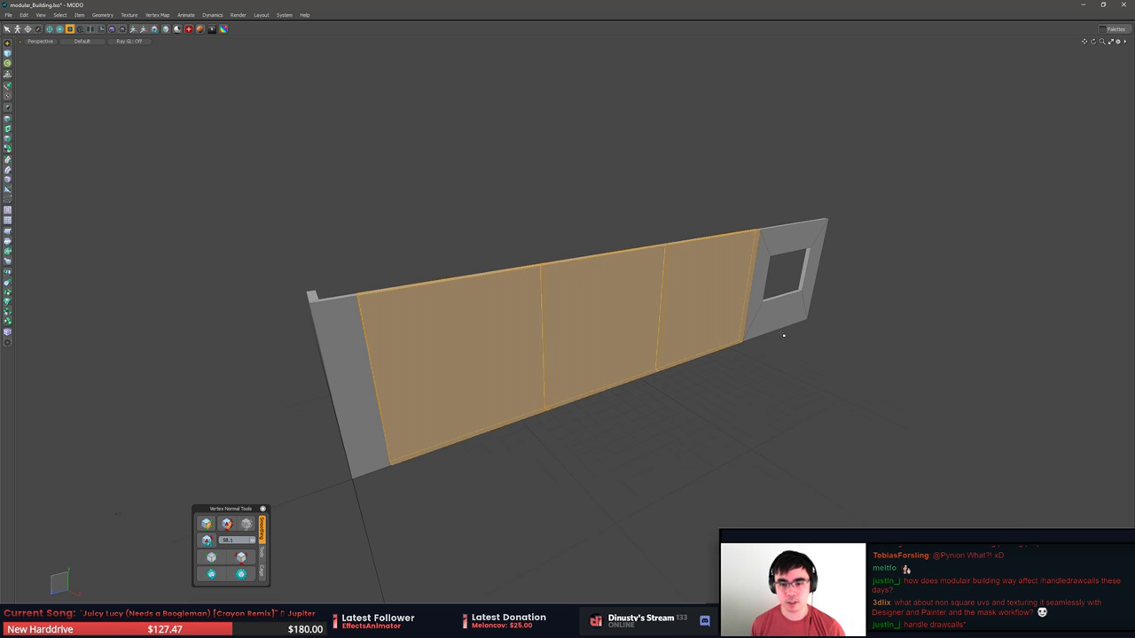
pyautogui.keyDown('alt'); pyautogui.keyDown('shift'); pyautogui.moveTo(635, 279); pyautogui.dragTo(638, 266); pyautogui.keyUp('shift'); pyautogui.keyUp('alt')
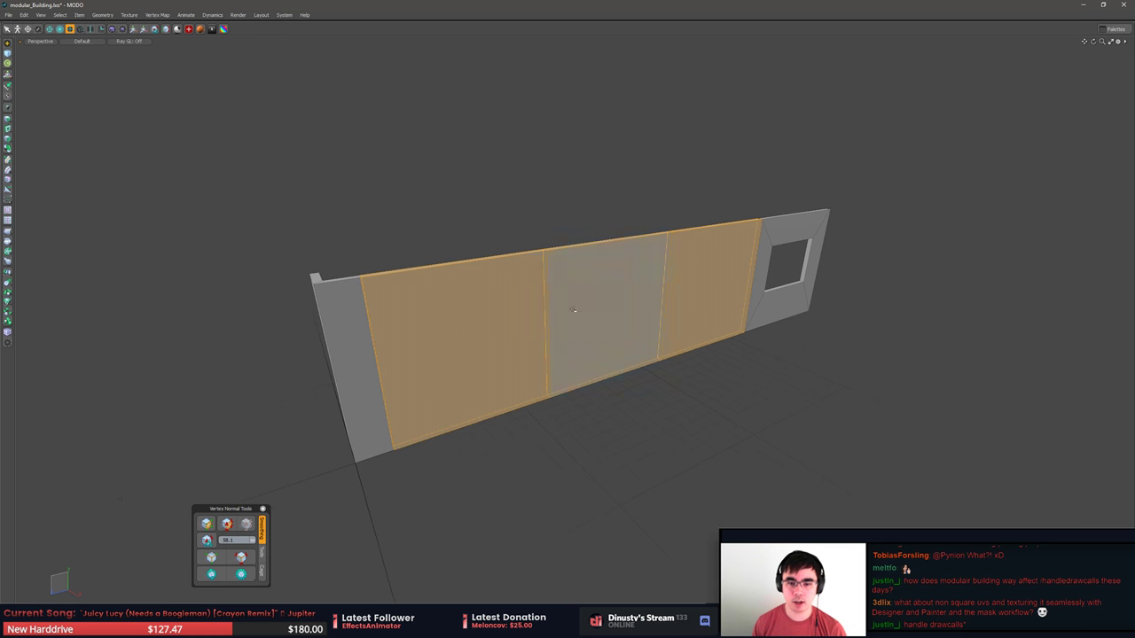
pyautogui.click(802, 388)
pyautogui.keyDown('alt'); pyautogui.moveTo(807, 386); pyautogui.dragTo(818, 373); pyautogui.keyUp('alt')
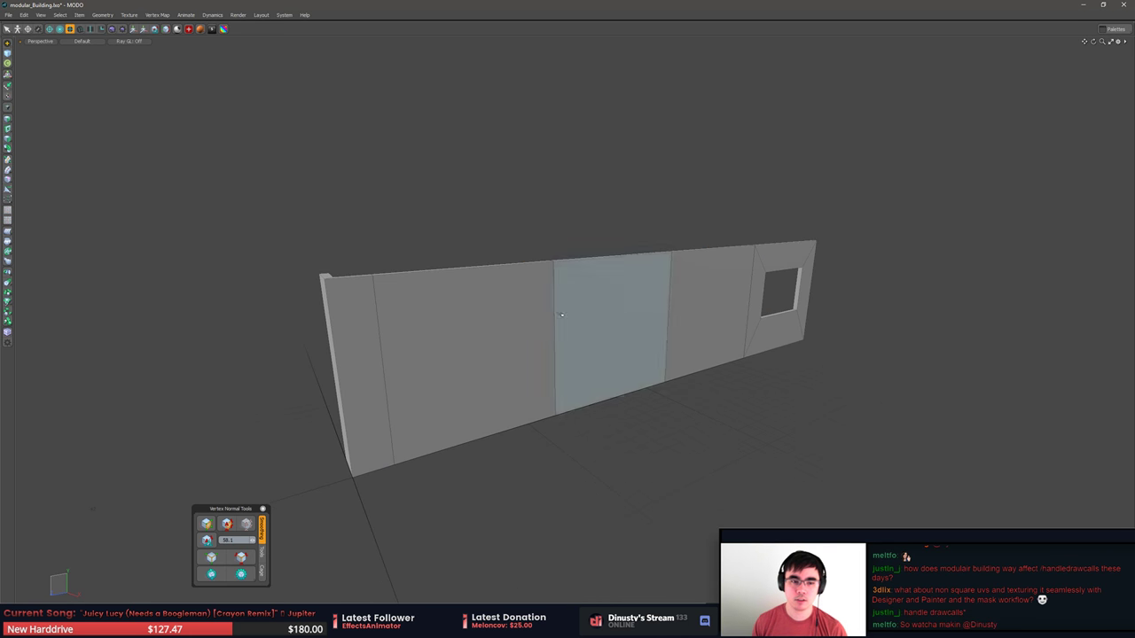
pyautogui.click(626, 330)
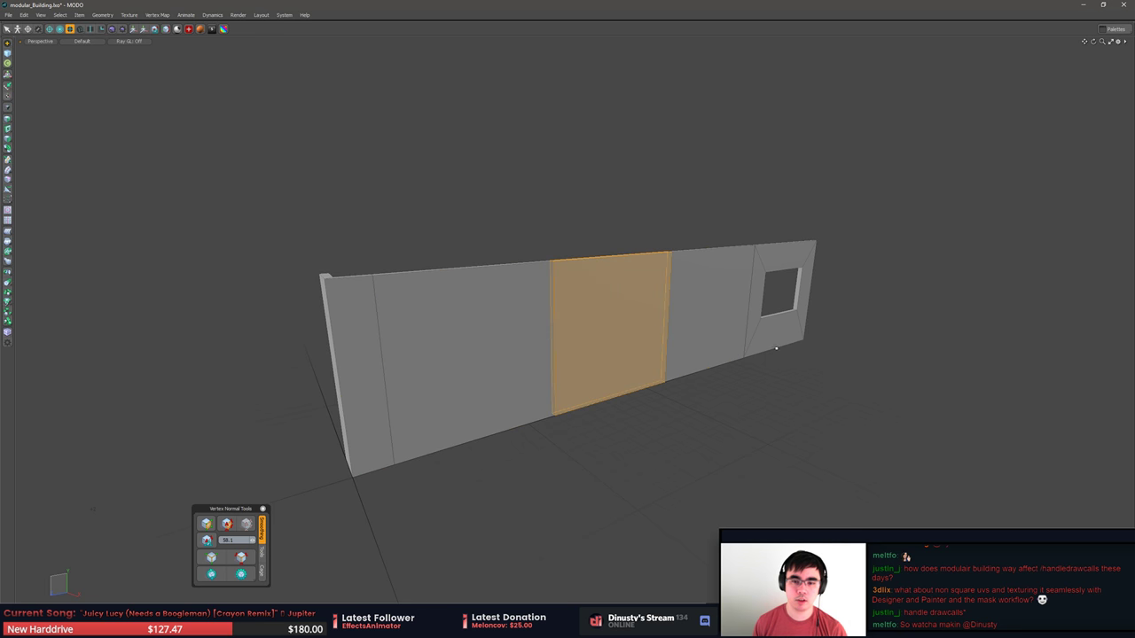
pyautogui.moveTo(884, 348)
pyautogui.keyDown('alt'); pyautogui.mouseDown()
pyautogui.moveTo(877, 363)
pyautogui.moveTo(901, 355)
pyautogui.moveTo(877, 377)
pyautogui.moveTo(896, 342)
pyautogui.moveTo(862, 335)
pyautogui.moveTo(881, 345)
pyautogui.mouseUp(); pyautogui.keyUp('alt')
pyautogui.click(897, 358)
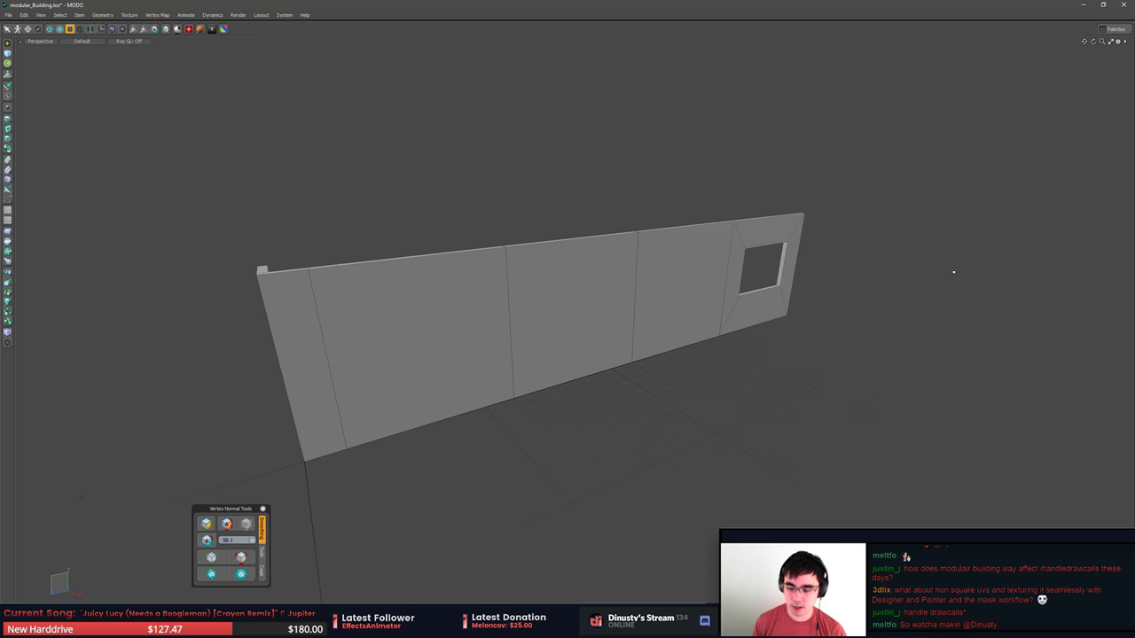
# In item selection mode, examine how the wall is divided by selecting the corner piece, the plain panels and the window panel in turn.
pyautogui.press('5')
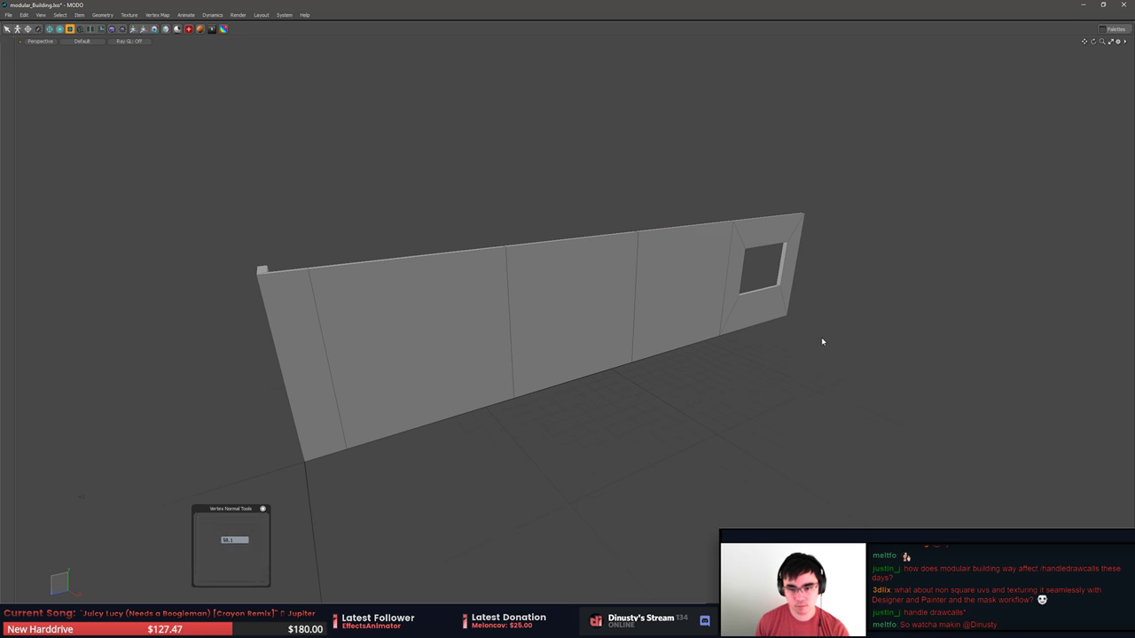
pyautogui.click(777, 313)
pyautogui.click(842, 354)
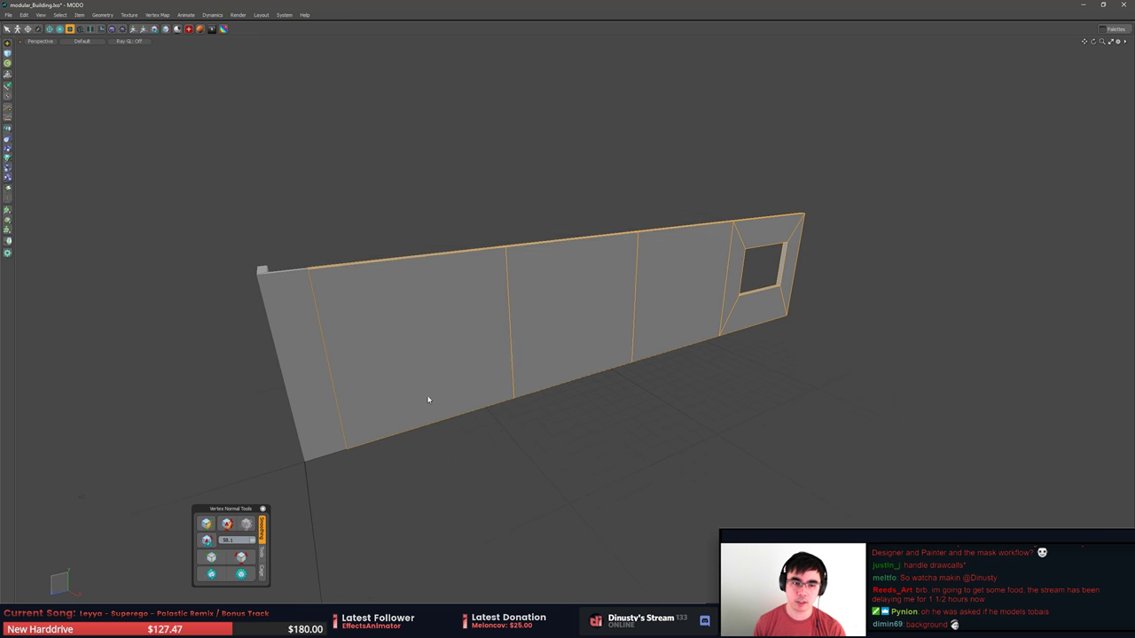
pyautogui.click(603, 456)
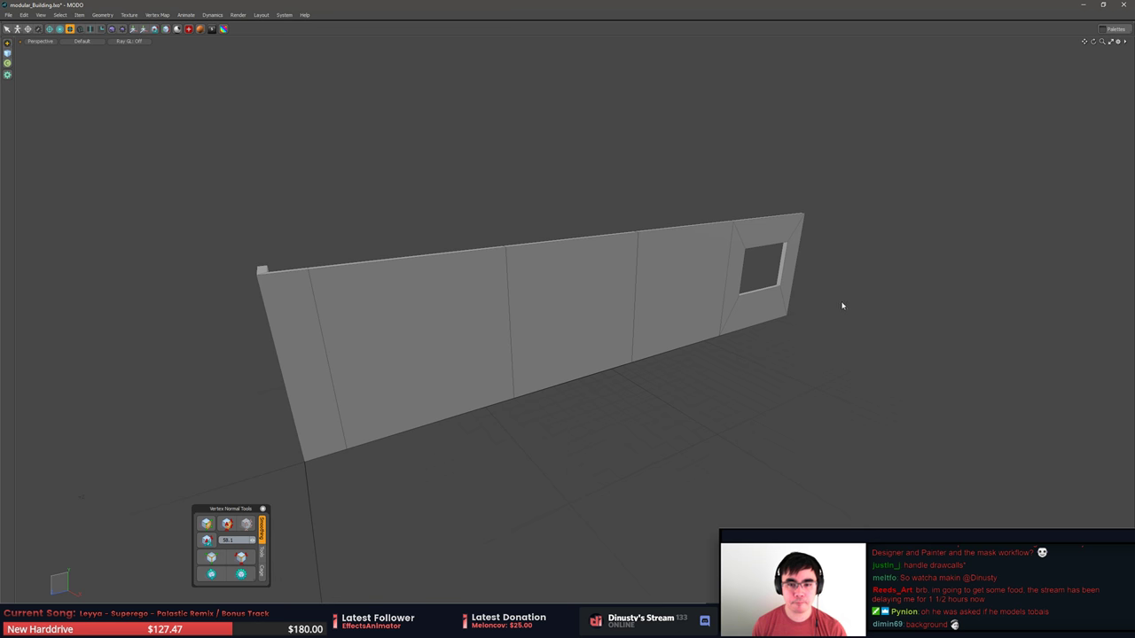
pyautogui.click(702, 315)
pyautogui.click(763, 317)
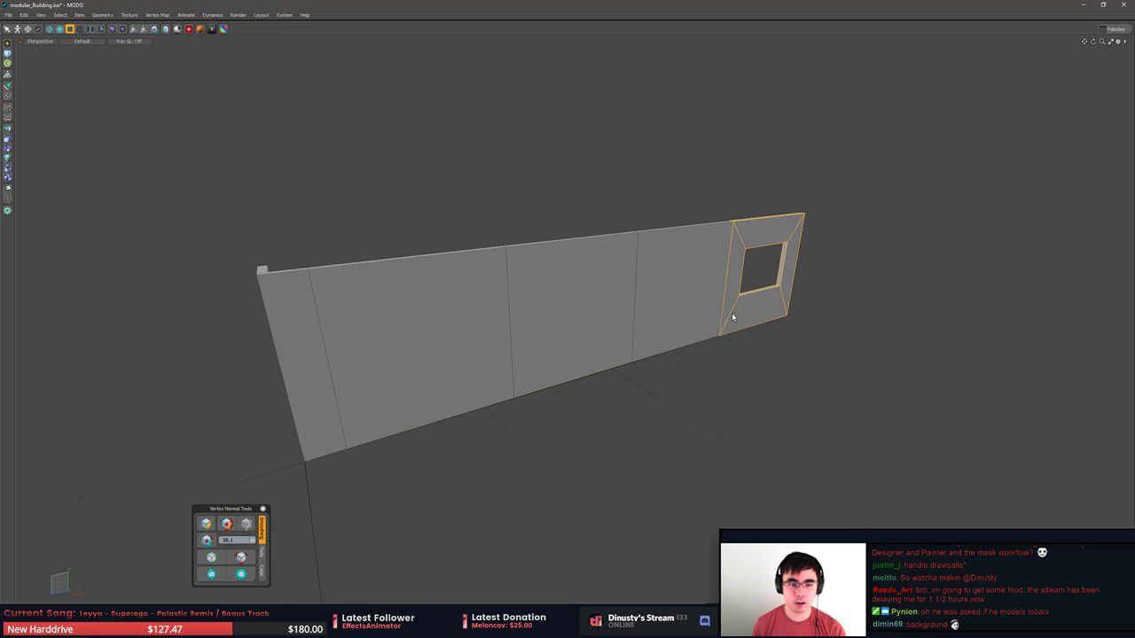
pyautogui.click(512, 380)
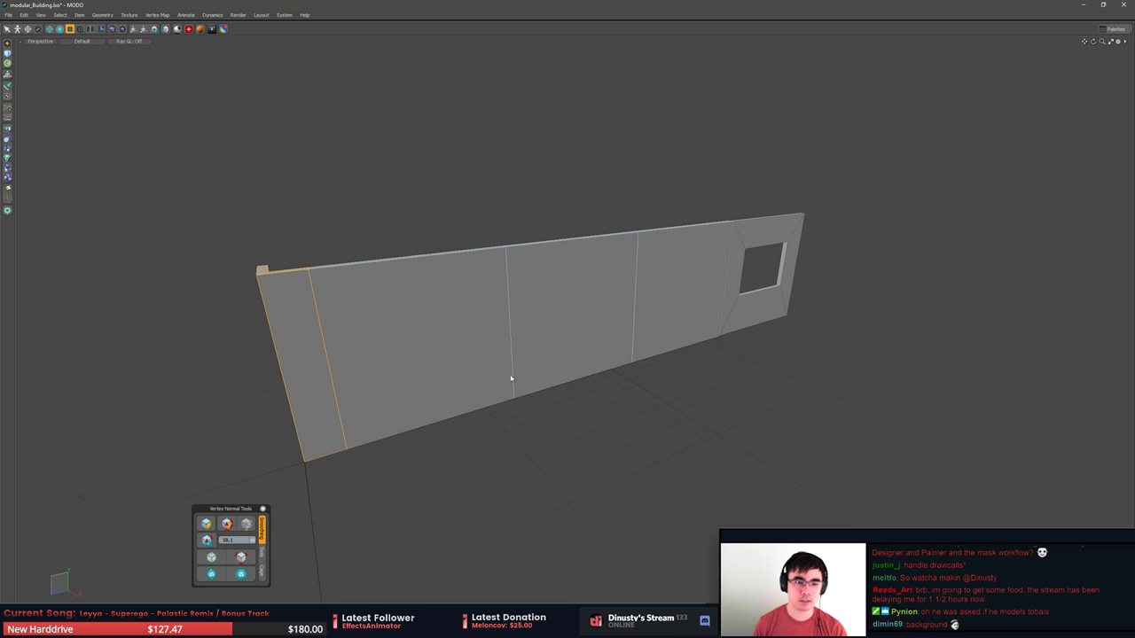
pyautogui.click(733, 353)
pyautogui.click(741, 319)
pyautogui.click(749, 346)
pyautogui.click(707, 318)
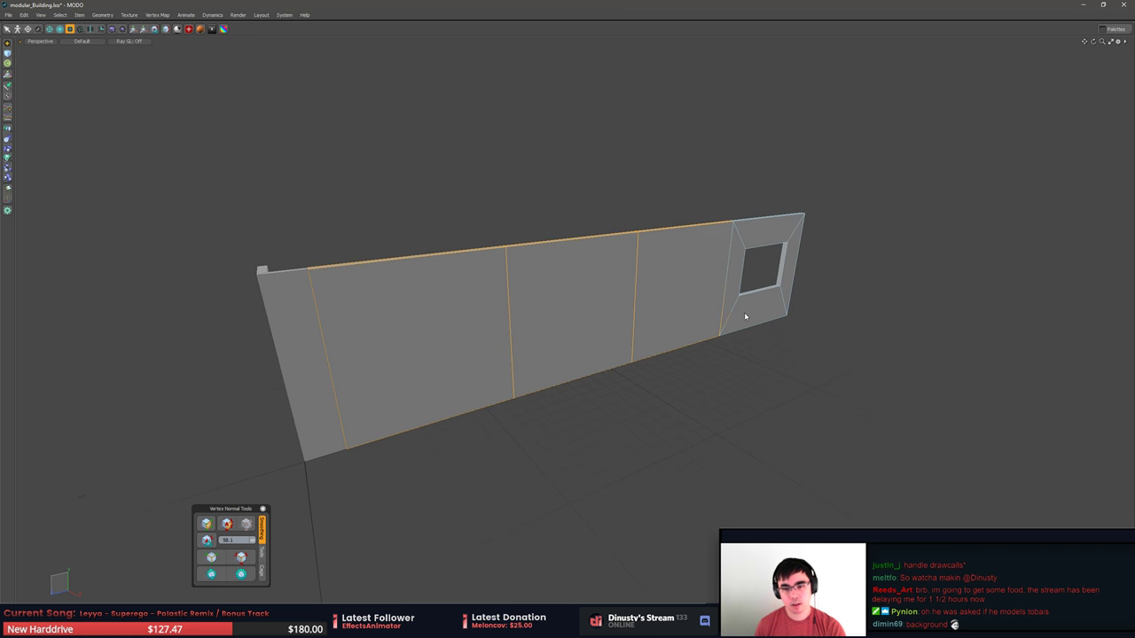
pyautogui.click(745, 316)
pyautogui.keyDown('alt'); pyautogui.moveTo(747, 329); pyautogui.dragTo(809, 257); pyautogui.keyUp('alt')
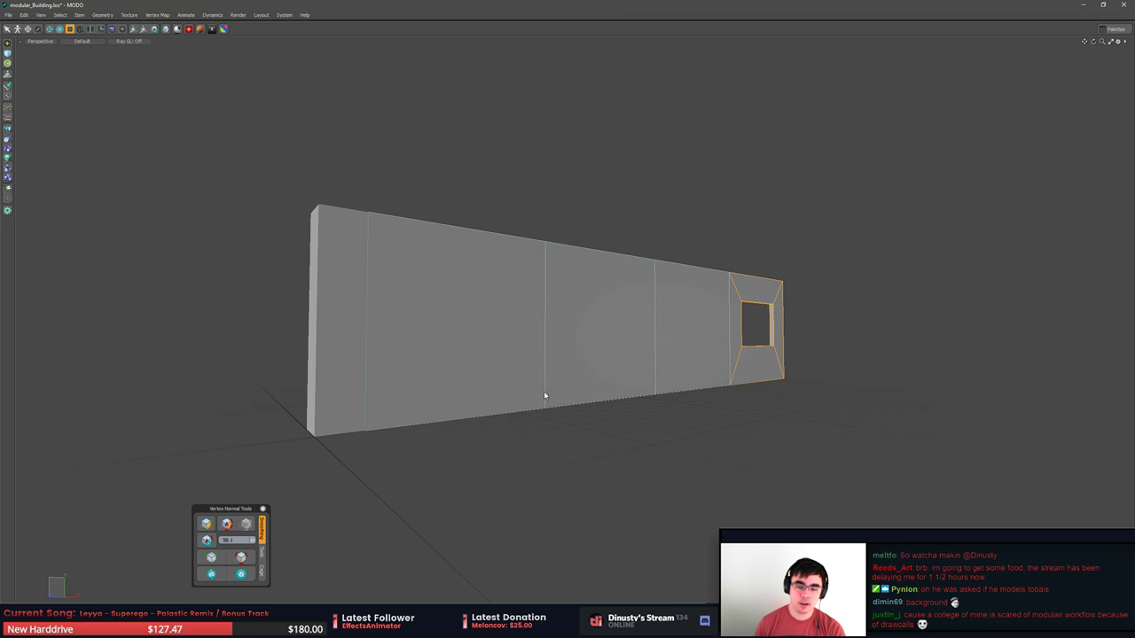
pyautogui.keyDown('alt'); pyautogui.moveTo(545, 395); pyautogui.dragTo(562, 418); pyautogui.keyUp('alt')
# Capture the region around the extended wall in MODO and paste it as a new layer in the Photoshop document.
pyautogui.hotkey('alt', 'Tab')
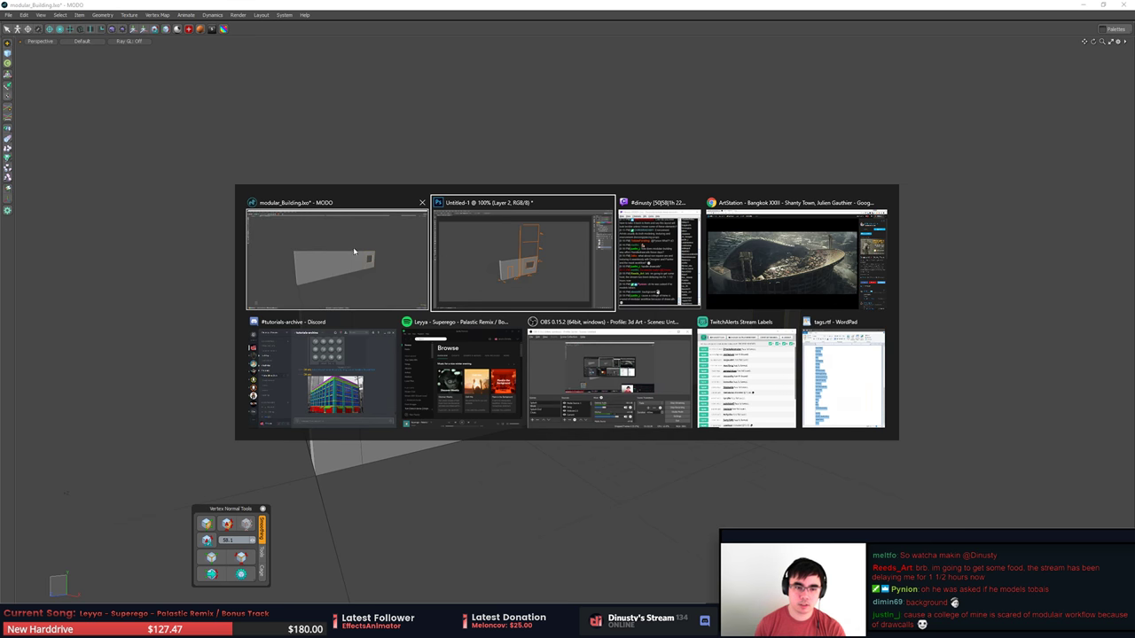
pyautogui.click(354, 252)
pyautogui.keyDown('alt'); pyautogui.moveTo(824, 287); pyautogui.dragTo(901, 302); pyautogui.keyUp('alt')
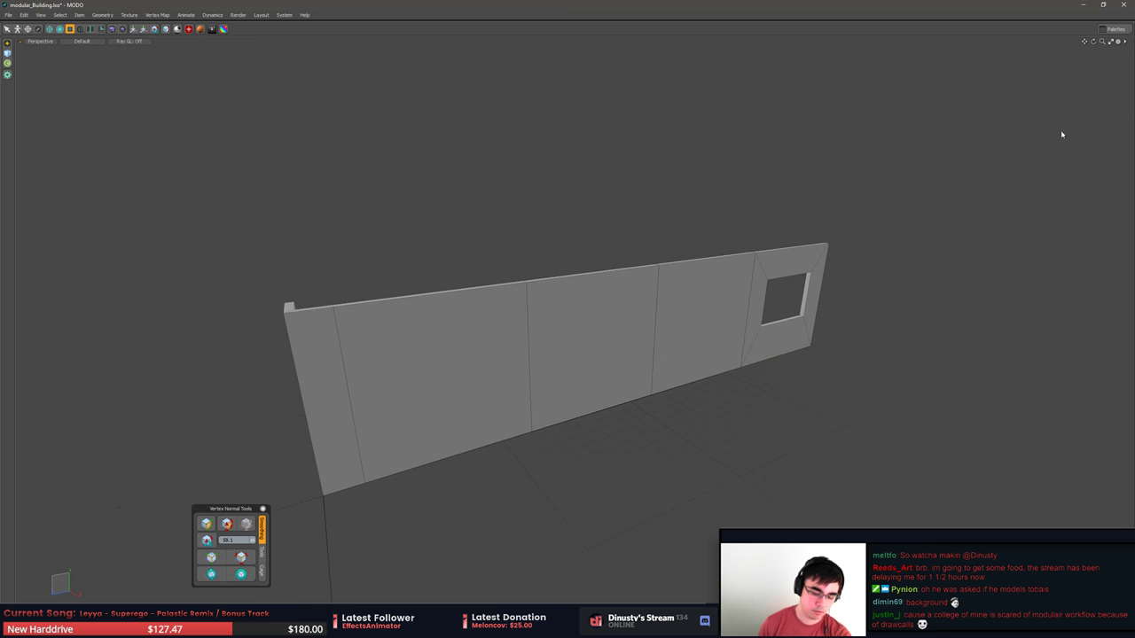
pyautogui.press('Print')
pyautogui.moveTo(182, 173); pyautogui.dragTo(930, 537)
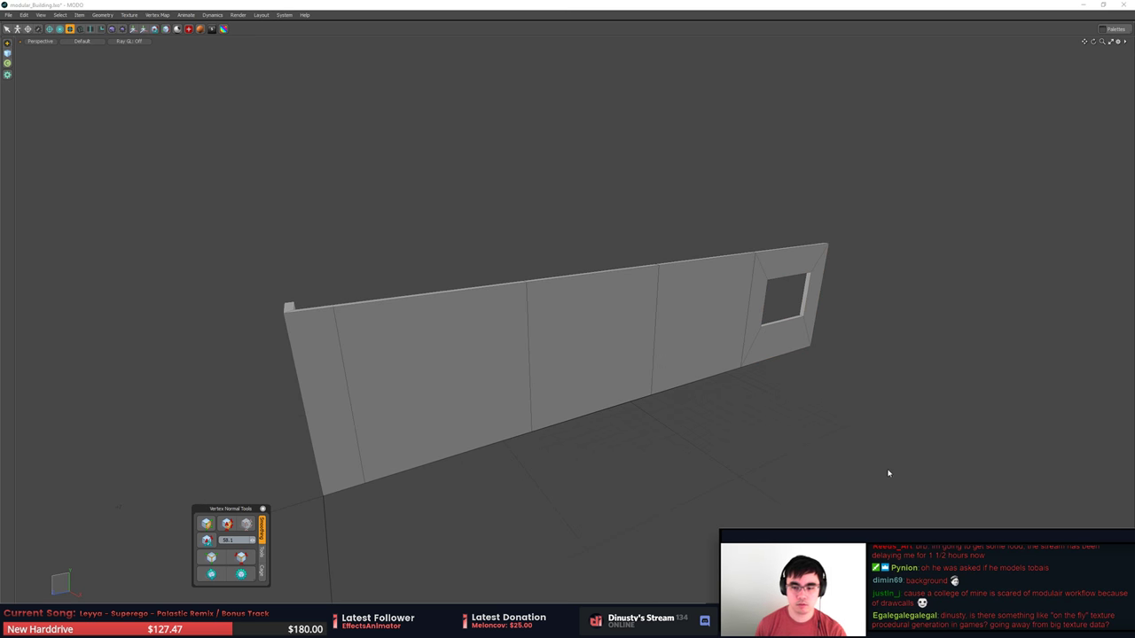
pyautogui.hotkey('alt', 'Tab')
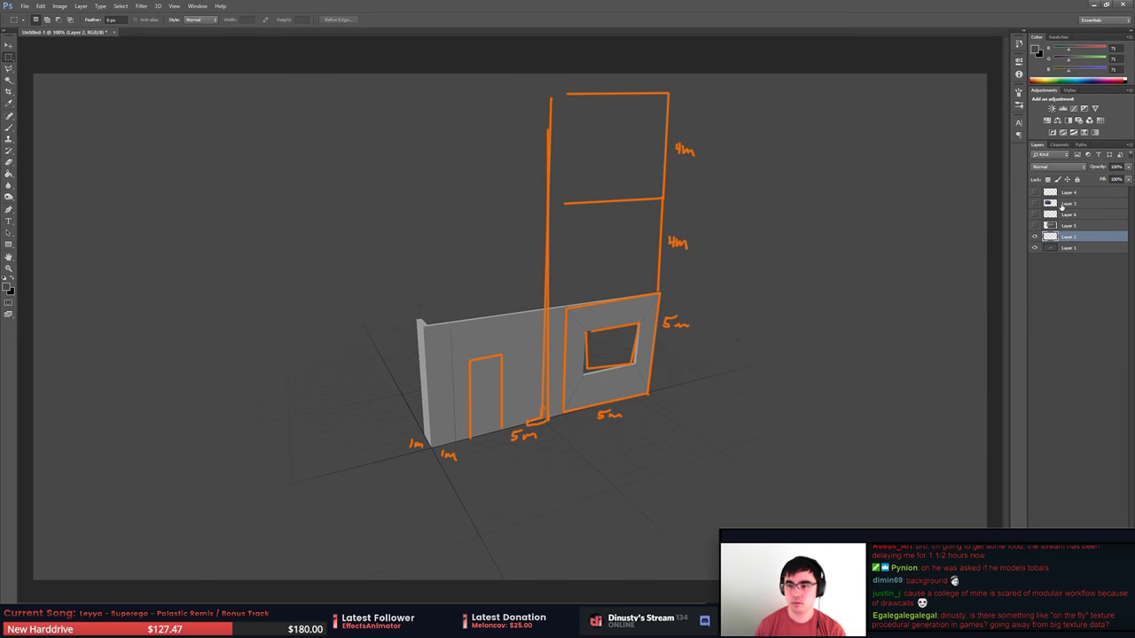
pyautogui.hotkey('ctrl', 'v')
# On the pasted screenshot layer, paint over the stray orange lines and the Vertex Normal Tools palette in the background grey.
pyautogui.press('b')
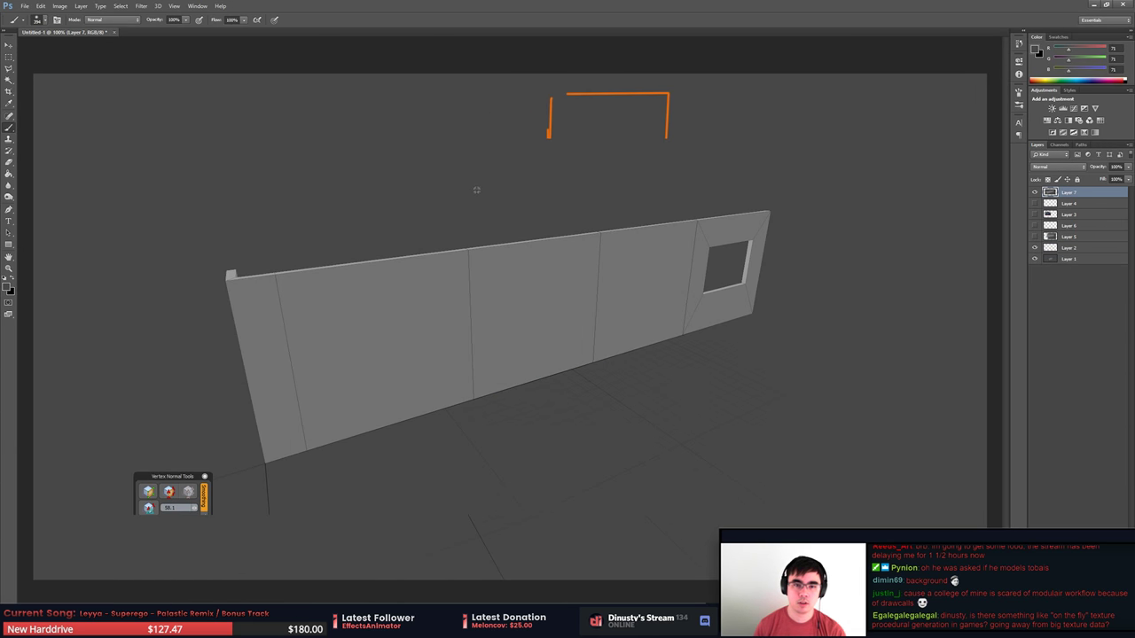
pyautogui.moveTo(536, 131); pyautogui.dragTo(683, 86)
pyautogui.keyDown('alt'); pyautogui.moveTo(775, 210); pyautogui.dragTo(783, 197, button='right'); pyautogui.keyUp('alt')
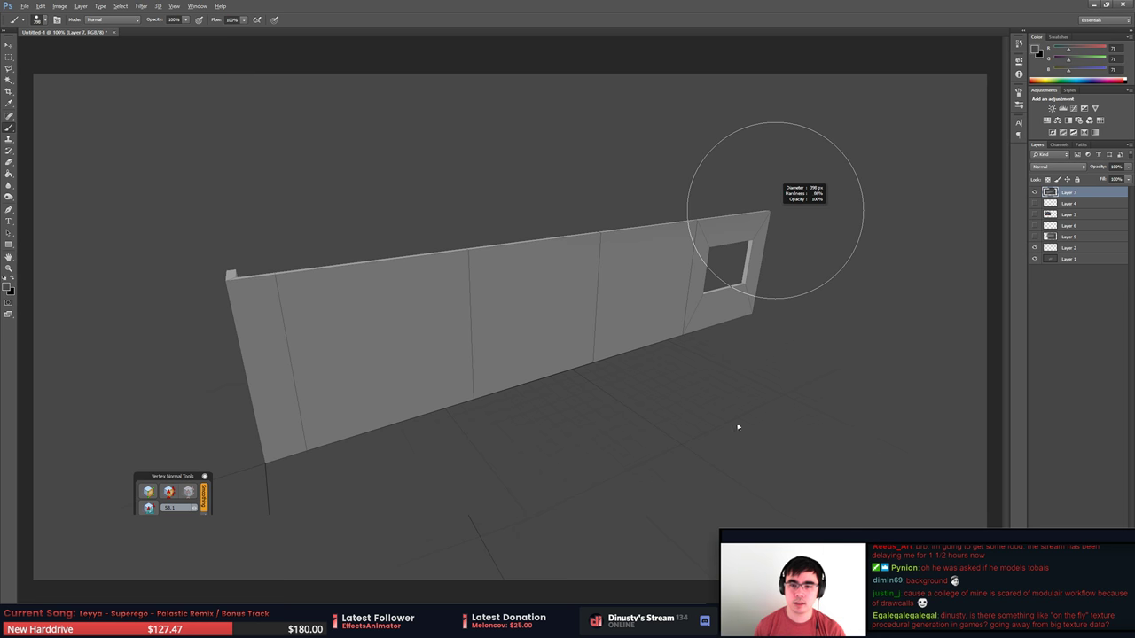
pyautogui.keyDown('alt'); pyautogui.click(545, 520); pyautogui.keyUp('alt')
pyautogui.moveTo(114, 532); pyautogui.dragTo(198, 549)
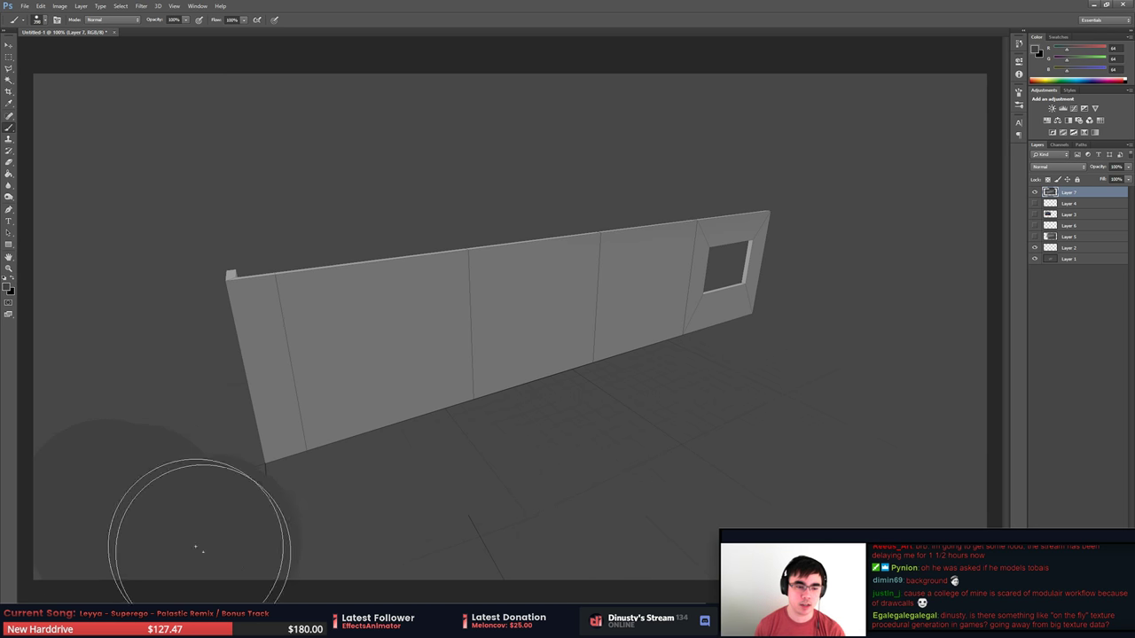
pyautogui.hotkey('ctrl', 'z')
pyautogui.keyDown('alt'); pyautogui.click(186, 385); pyautogui.keyUp('alt')
pyautogui.moveTo(123, 485); pyautogui.dragTo(186, 583)
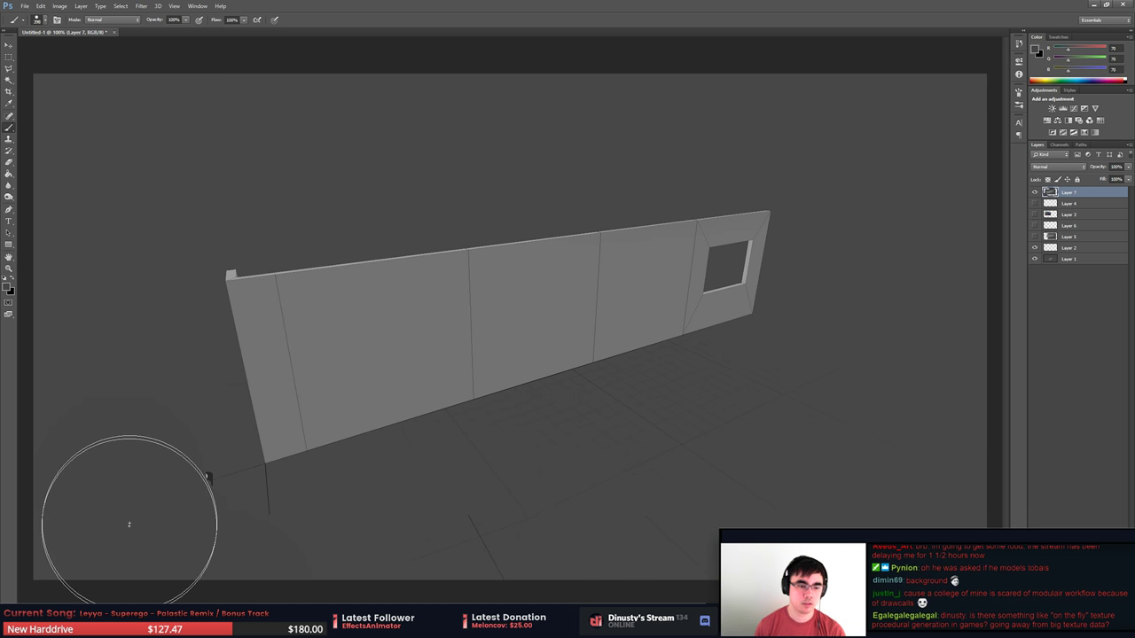
pyautogui.moveTo(130, 523); pyautogui.dragTo(272, 608)
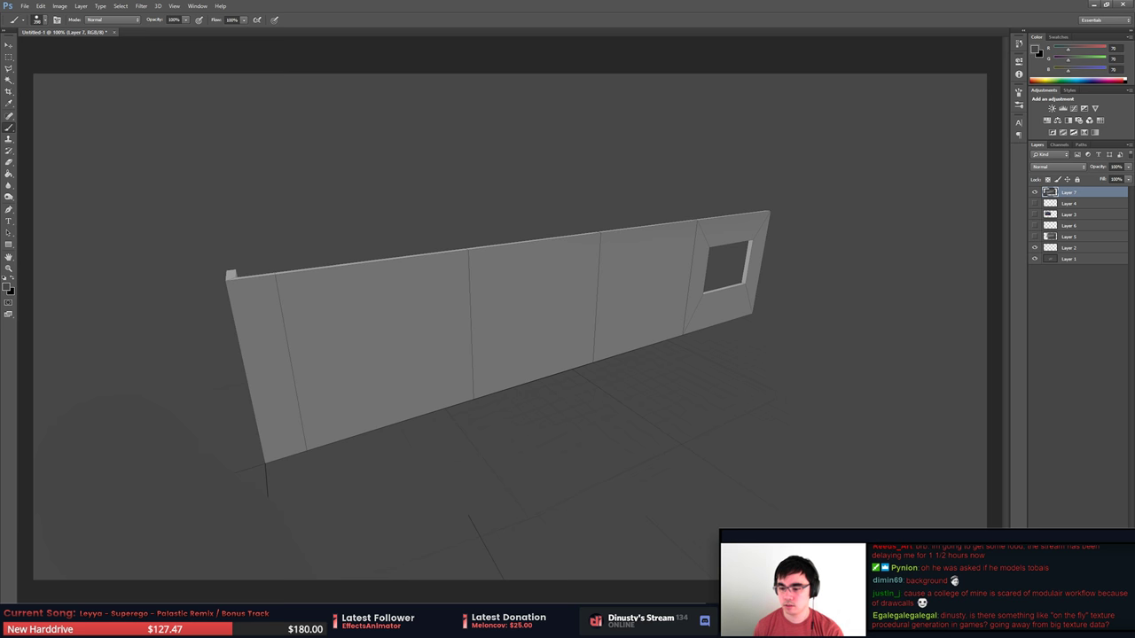
# Add a new layer above the pasted screenshot and set up a thin brush in bright green (RGB 42, 255, 0).
pyautogui.click(1103, 599)
pyautogui.keyDown('alt'); pyautogui.moveTo(634, 375); pyautogui.dragTo(541, 377, button='right'); pyautogui.keyUp('alt')
pyautogui.keyDown('alt'); pyautogui.click(550, 319); pyautogui.keyUp('alt')
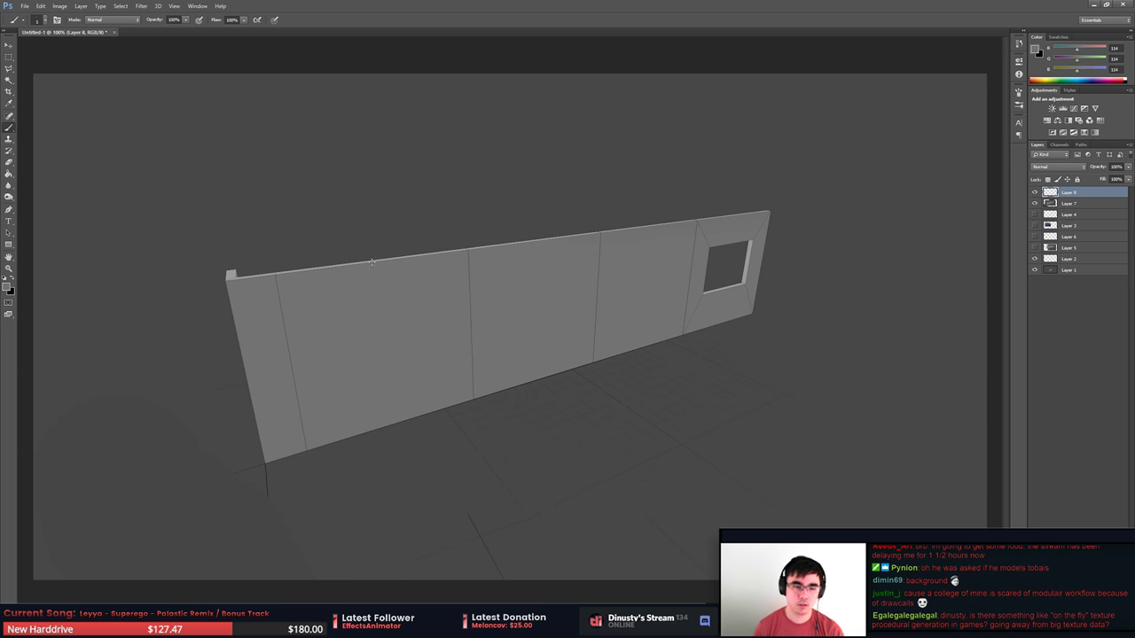
pyautogui.click(9, 286)
pyautogui.moveTo(703, 505); pyautogui.dragTo(780, 385)
pyautogui.click(778, 416)
pyautogui.moveTo(670, 324); pyautogui.dragTo(798, 339)
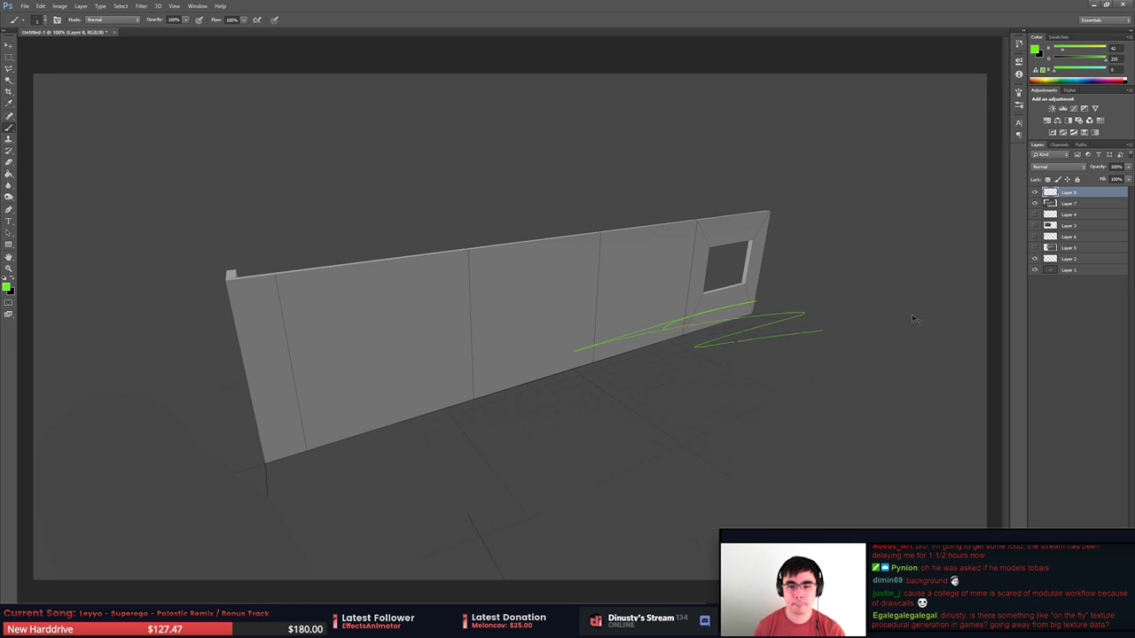
pyautogui.hotkey('ctrl', 'z')
pyautogui.moveTo(713, 295)
pyautogui.mouseDown()
pyautogui.moveTo(803, 309)
pyautogui.moveTo(820, 335)
pyautogui.mouseUp()
pyautogui.hotkey('ctrl', 'z')
pyautogui.hotkey('ctrl', 'z')
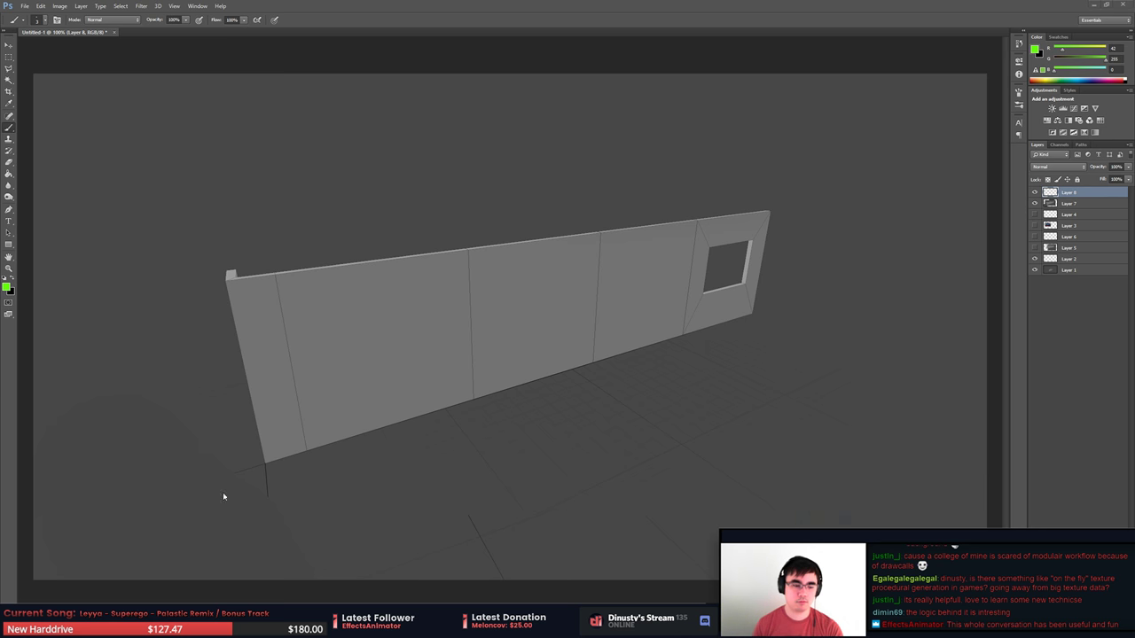
pyautogui.hotkey('alt', 'Tab')
pyautogui.hotkey('alt', 'Tab')
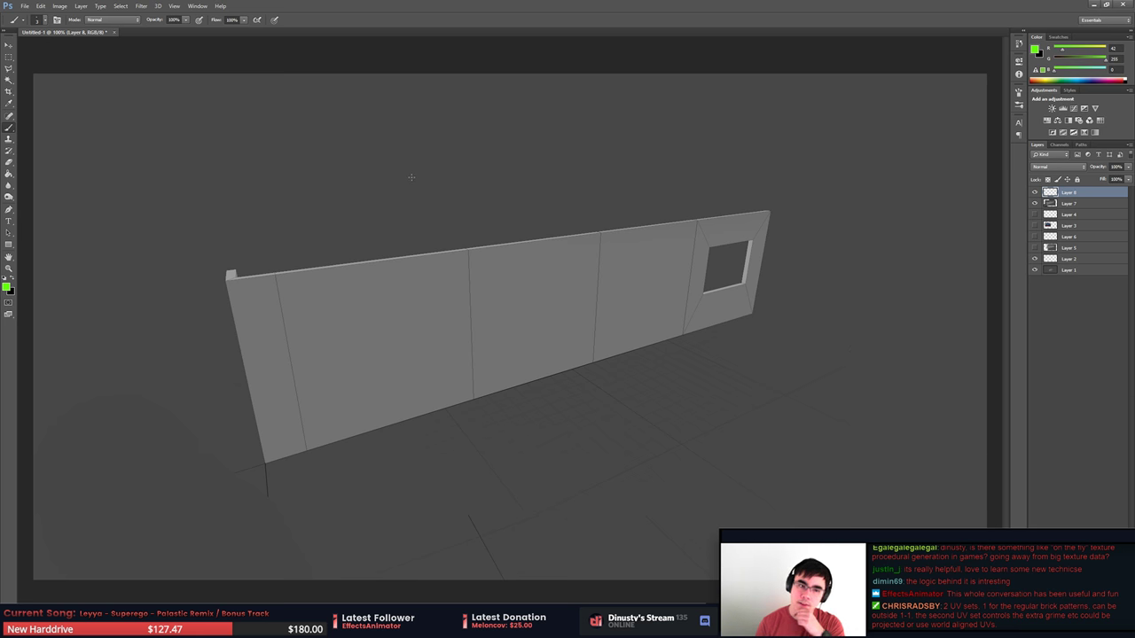
# Outline the plain panel next to the corner piece in green and draw small arrows across the three following panel seams.
pyautogui.click(474, 399)
pyautogui.keyDown('shift'); pyautogui.click(469, 249); pyautogui.keyUp('shift')
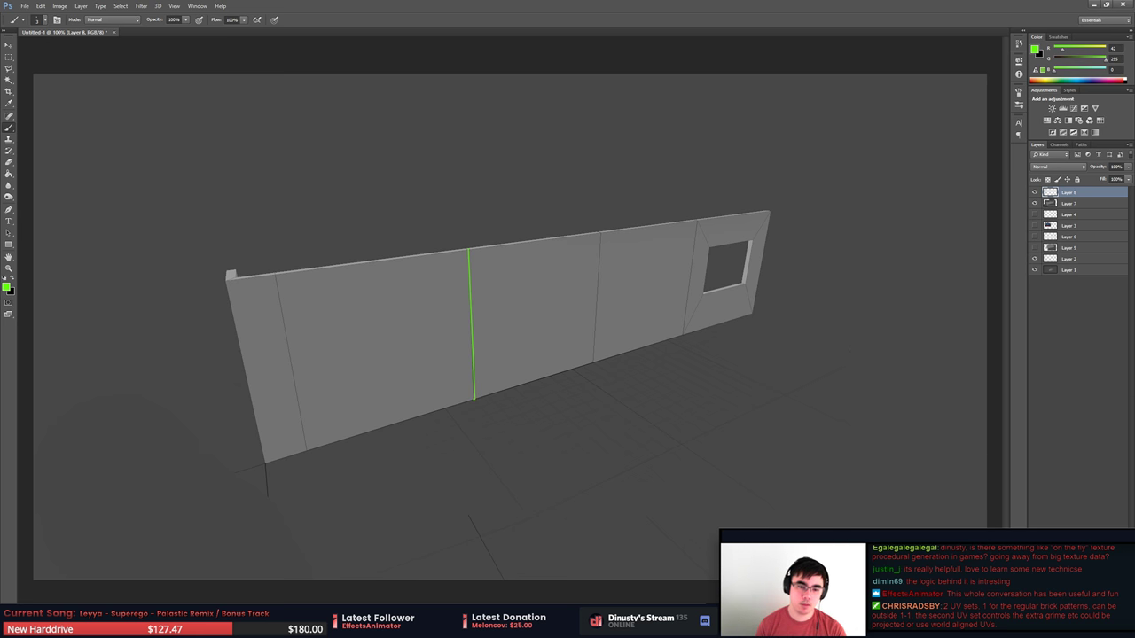
pyautogui.keyDown('shift'); pyautogui.click(307, 450); pyautogui.keyUp('shift')
pyautogui.keyDown('shift'); pyautogui.click(277, 277); pyautogui.keyUp('shift')
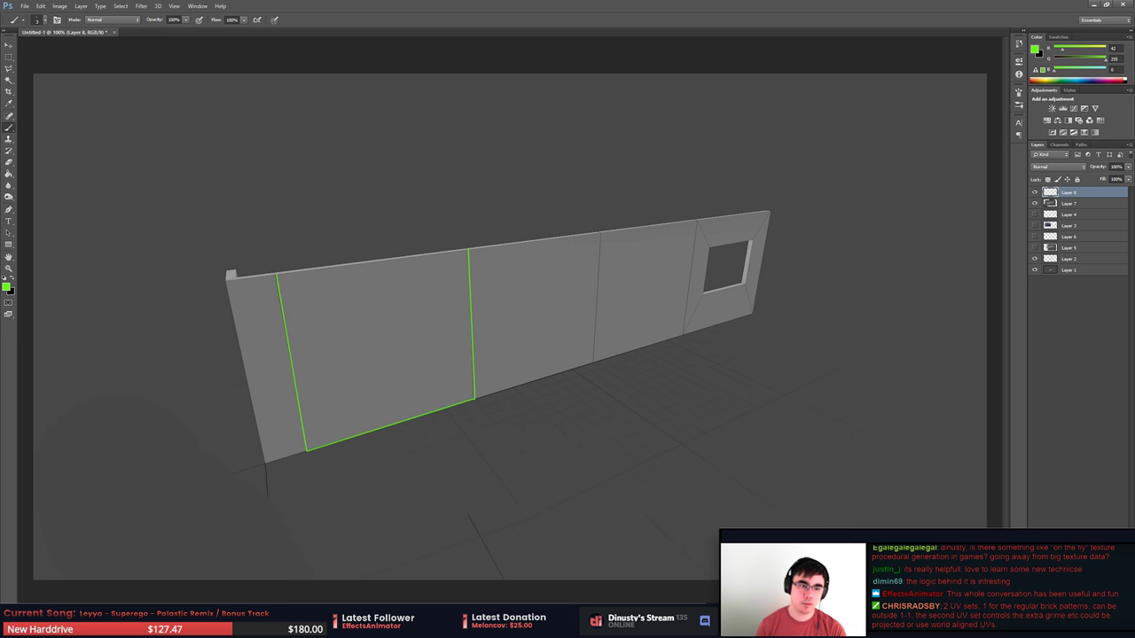
pyautogui.keyDown('shift'); pyautogui.click(468, 251); pyautogui.keyUp('shift')
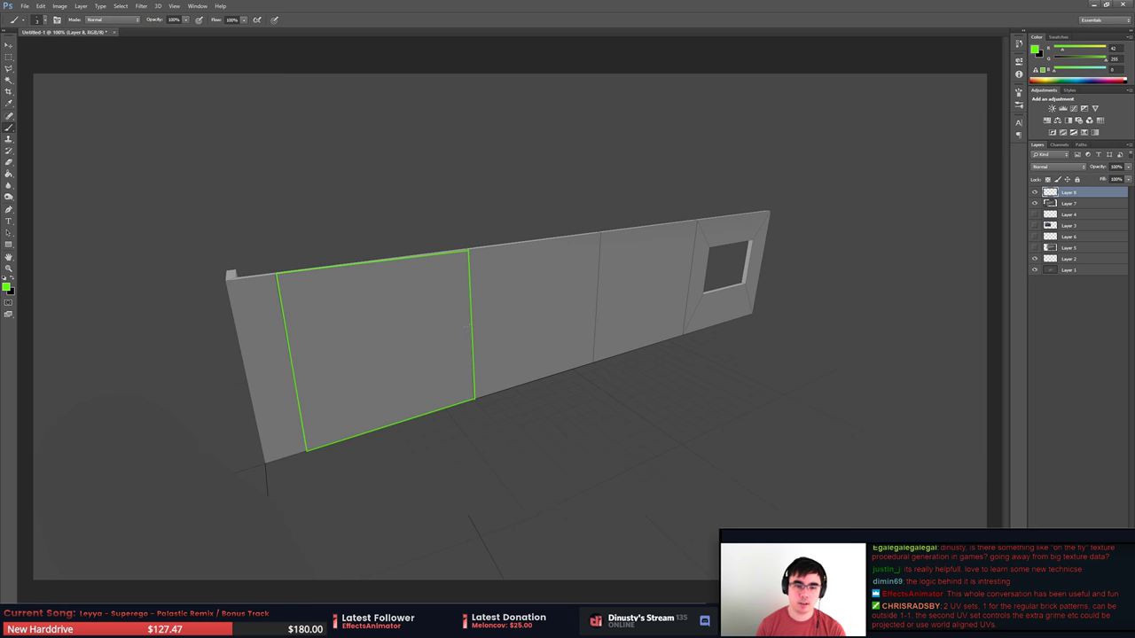
pyautogui.moveTo(465, 325); pyautogui.dragTo(485, 326)
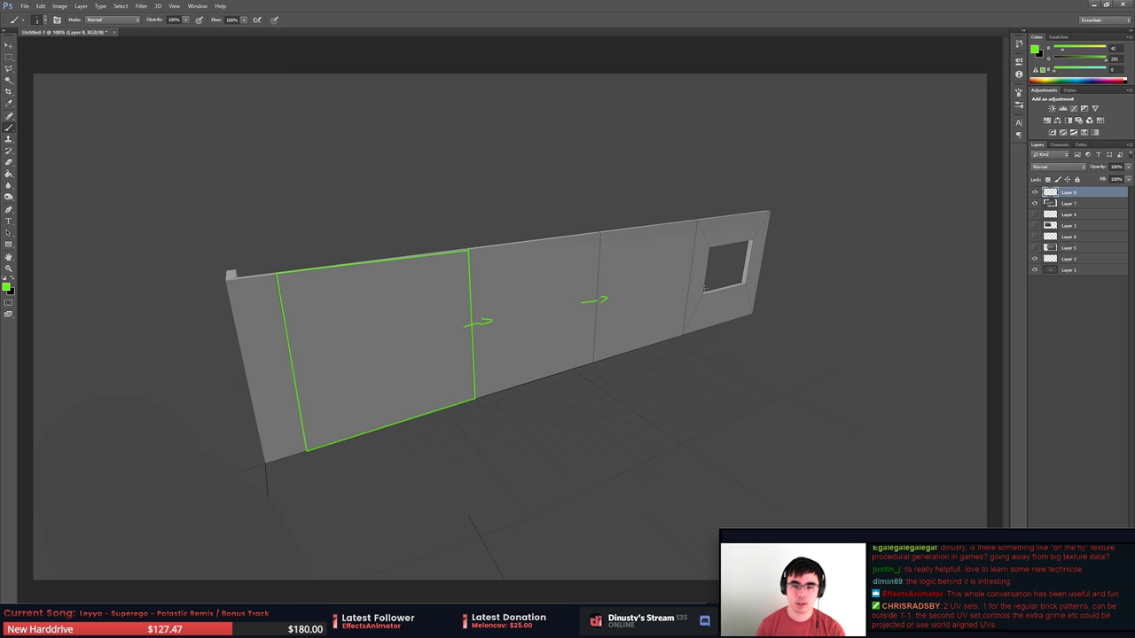
pyautogui.moveTo(681, 290); pyautogui.dragTo(697, 284)
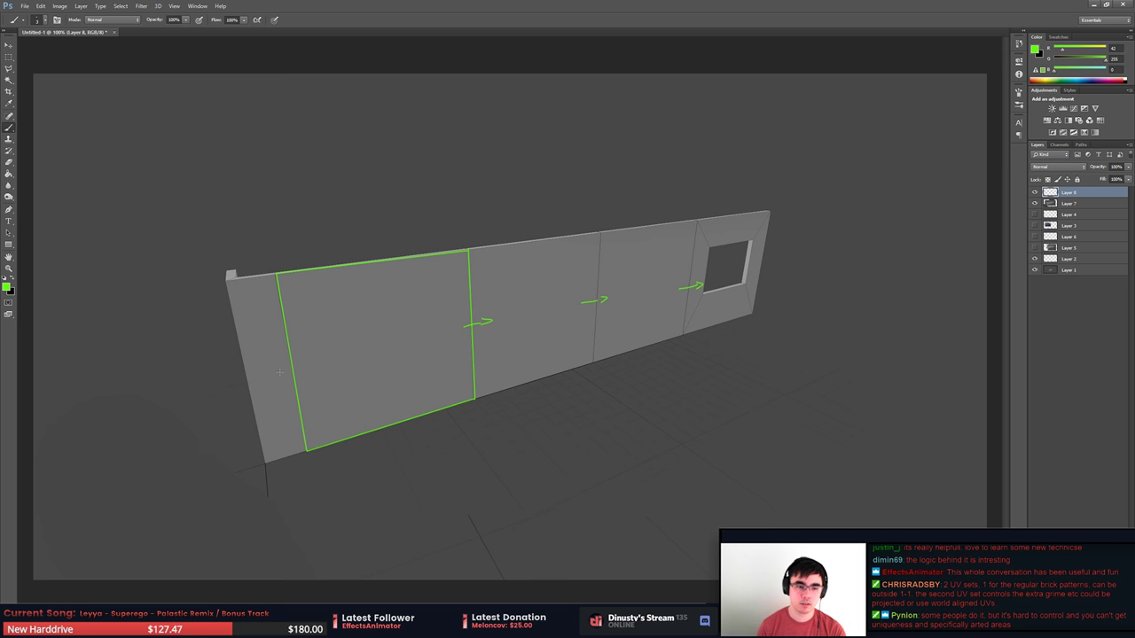
# Draw a double-headed arrow across the corner piece's seam and add the missing heads to make the other three seam arrows double-headed.
pyautogui.moveTo(278, 373); pyautogui.dragTo(308, 367)
pyautogui.moveTo(580, 302); pyautogui.dragTo(587, 305)
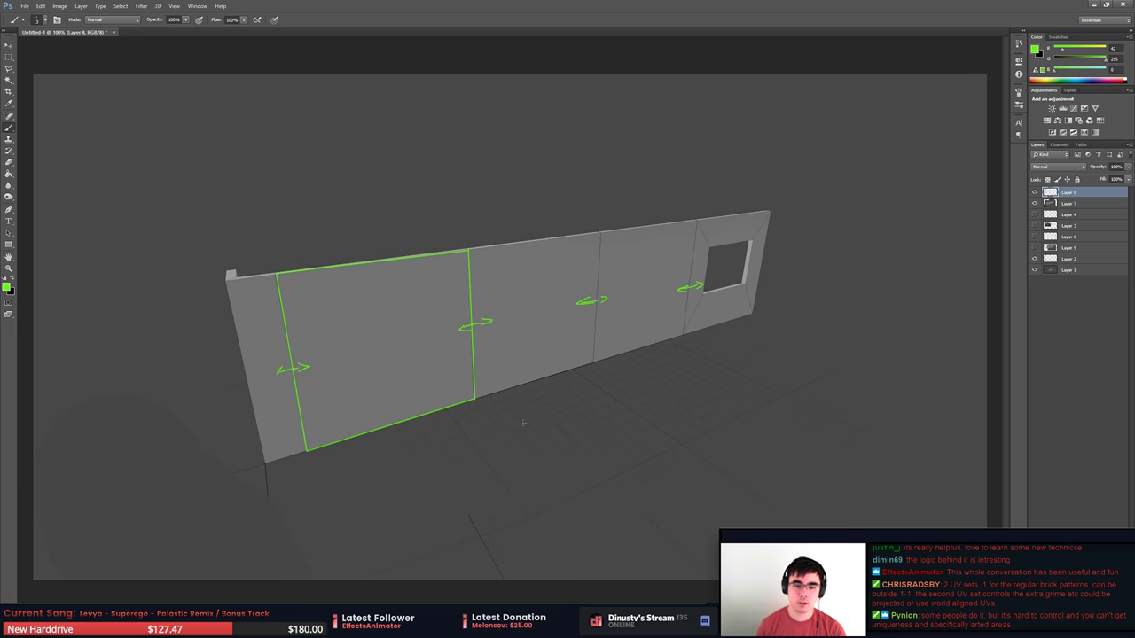
# Handwrite the notes "UV1 Brick" and "UV2 grim" in green on two lines below the wall.
pyautogui.moveTo(524, 406); pyautogui.dragTo(546, 405)
pyautogui.moveTo(552, 405)
pyautogui.mouseDown()
pyautogui.moveTo(538, 432)
pyautogui.moveTo(566, 443)
pyautogui.mouseUp()
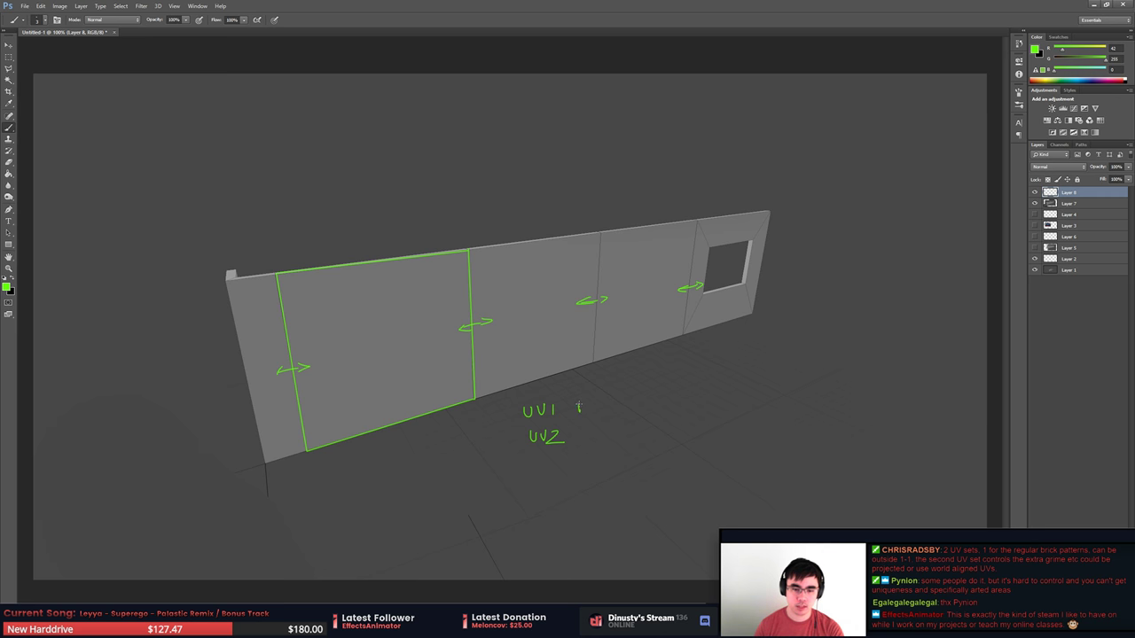
pyautogui.moveTo(578, 407); pyautogui.dragTo(622, 409)
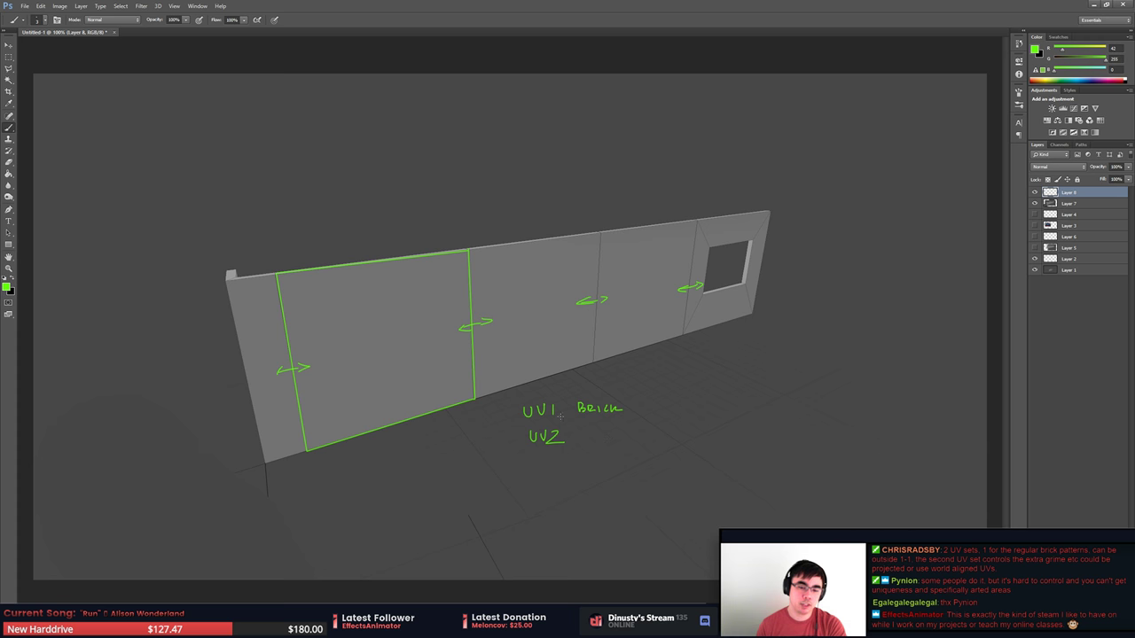
pyautogui.moveTo(577, 434); pyautogui.dragTo(608, 436)
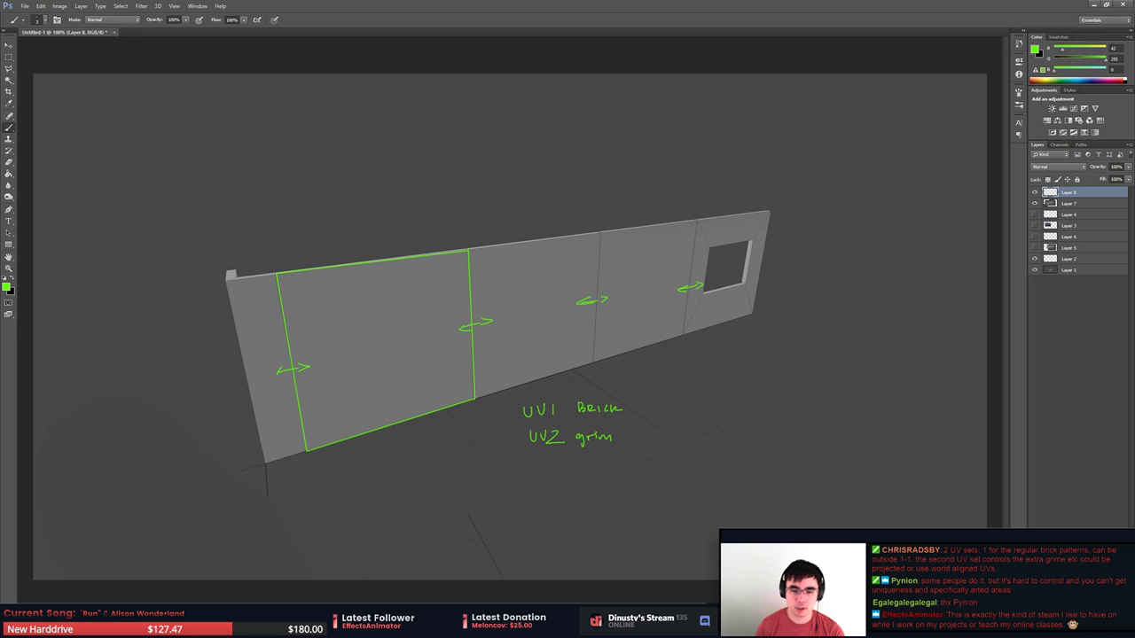
# Sketch a node diagram beside the notes: a box branching into R, G and B, each leading to further boxes or connecting lines.
pyautogui.moveTo(655, 386)
pyautogui.mouseDown()
pyautogui.moveTo(676, 392)
pyautogui.moveTo(657, 378)
pyautogui.mouseUp()
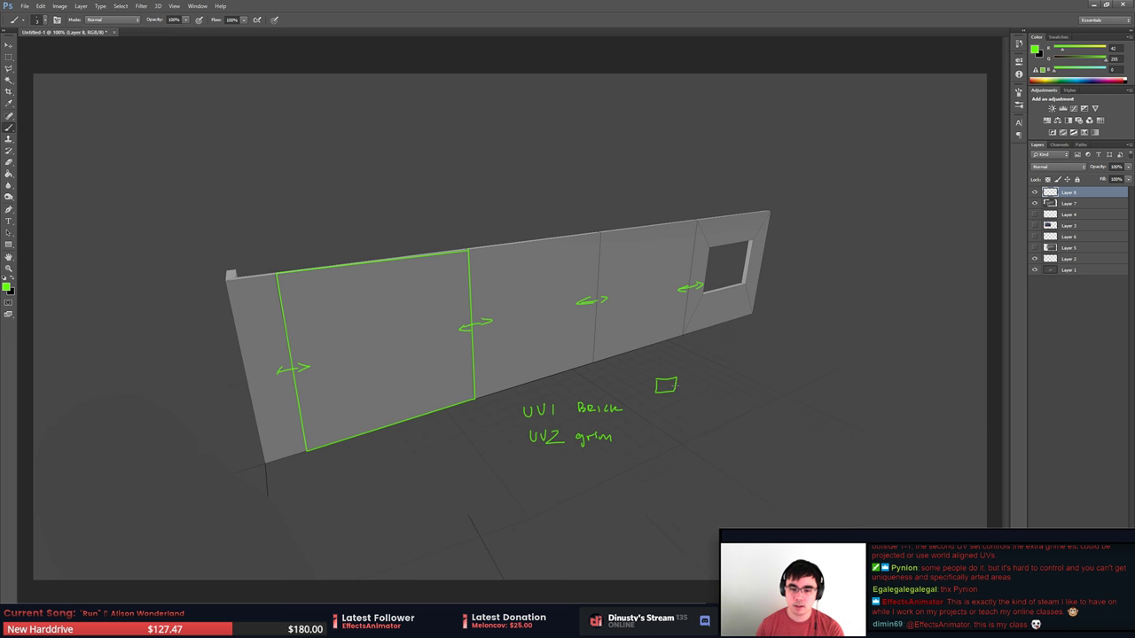
pyautogui.moveTo(676, 383)
pyautogui.mouseDown()
pyautogui.moveTo(727, 362)
pyautogui.moveTo(680, 387)
pyautogui.moveTo(727, 401)
pyautogui.mouseUp()
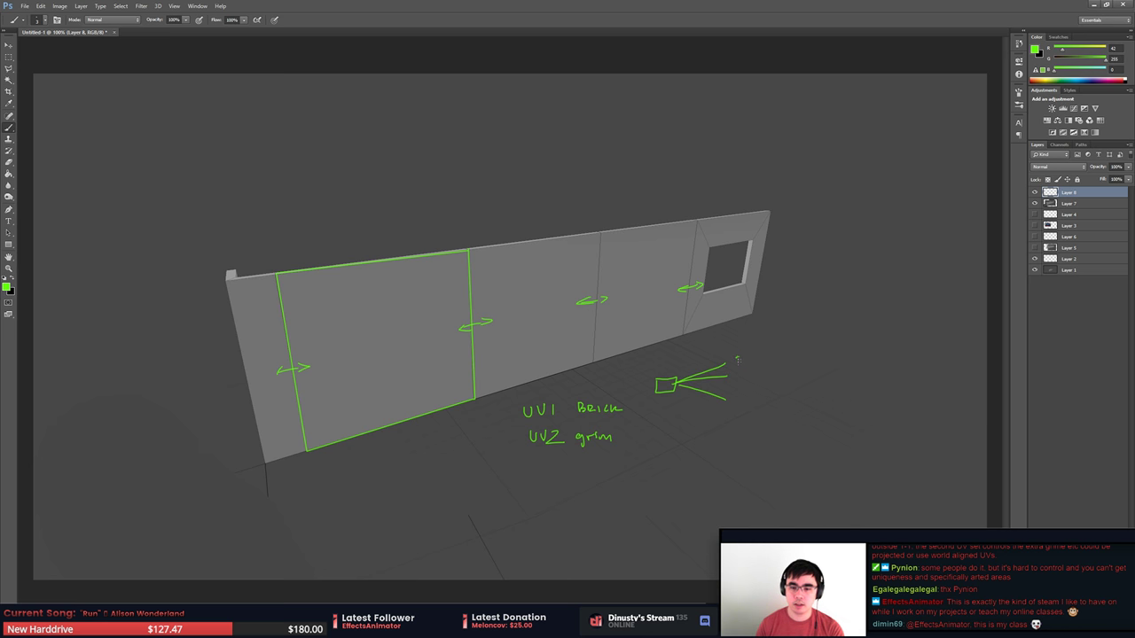
pyautogui.moveTo(737, 356)
pyautogui.mouseDown()
pyautogui.moveTo(747, 365)
pyautogui.moveTo(737, 399)
pyautogui.mouseUp()
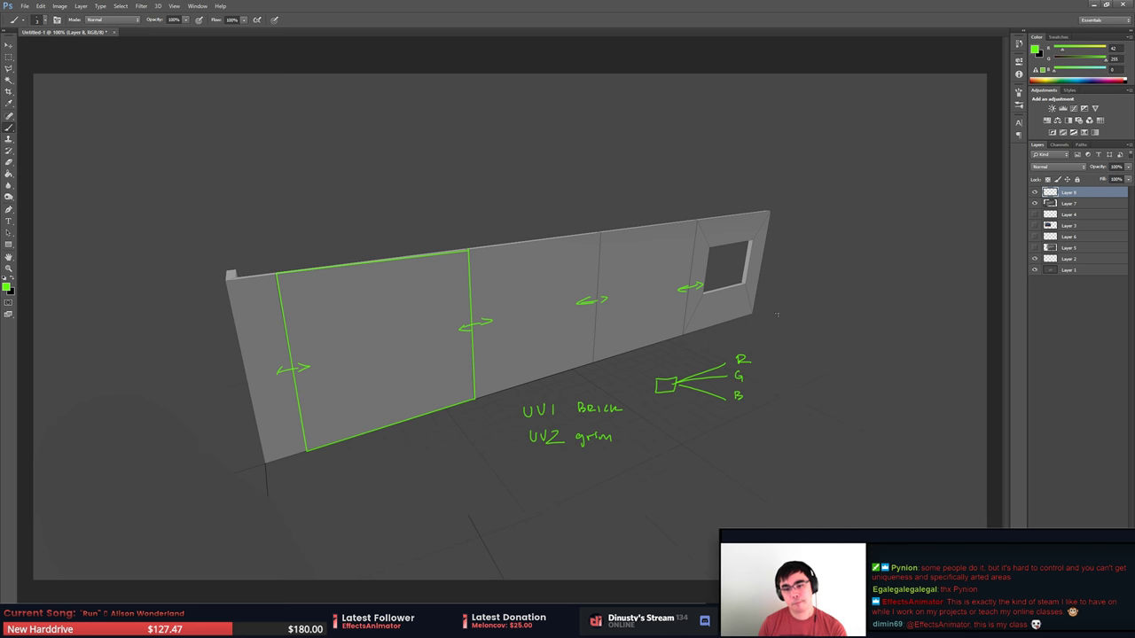
pyautogui.moveTo(754, 359)
pyautogui.mouseDown()
pyautogui.moveTo(770, 359)
pyautogui.moveTo(780, 392)
pyautogui.moveTo(794, 352)
pyautogui.moveTo(773, 354)
pyautogui.moveTo(794, 377)
pyautogui.moveTo(793, 363)
pyautogui.mouseUp()
pyautogui.moveTo(775, 380)
pyautogui.mouseDown()
pyautogui.moveTo(777, 396)
pyautogui.moveTo(814, 333)
pyautogui.moveTo(818, 391)
pyautogui.mouseUp()
pyautogui.moveTo(815, 325)
pyautogui.mouseDown()
pyautogui.moveTo(815, 341)
pyautogui.moveTo(818, 323)
pyautogui.mouseUp()
pyautogui.moveTo(814, 364)
pyautogui.mouseDown()
pyautogui.moveTo(821, 376)
pyautogui.moveTo(835, 362)
pyautogui.mouseUp()
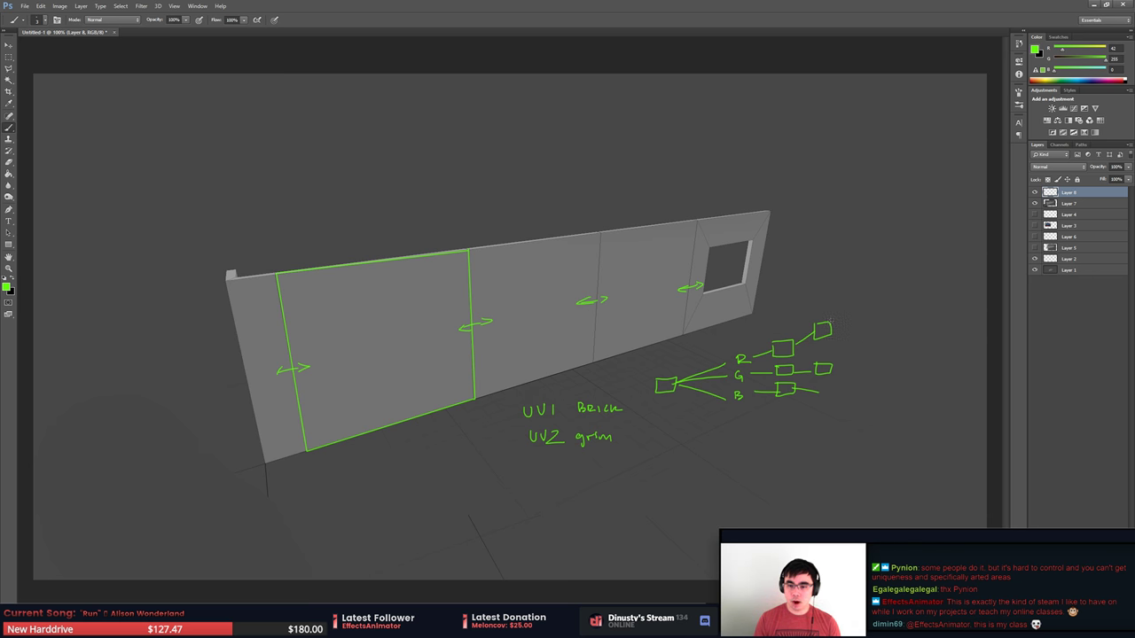
pyautogui.moveTo(845, 337)
pyautogui.mouseDown()
pyautogui.moveTo(868, 344)
pyautogui.moveTo(864, 302)
pyautogui.moveTo(842, 315)
pyautogui.mouseUp()
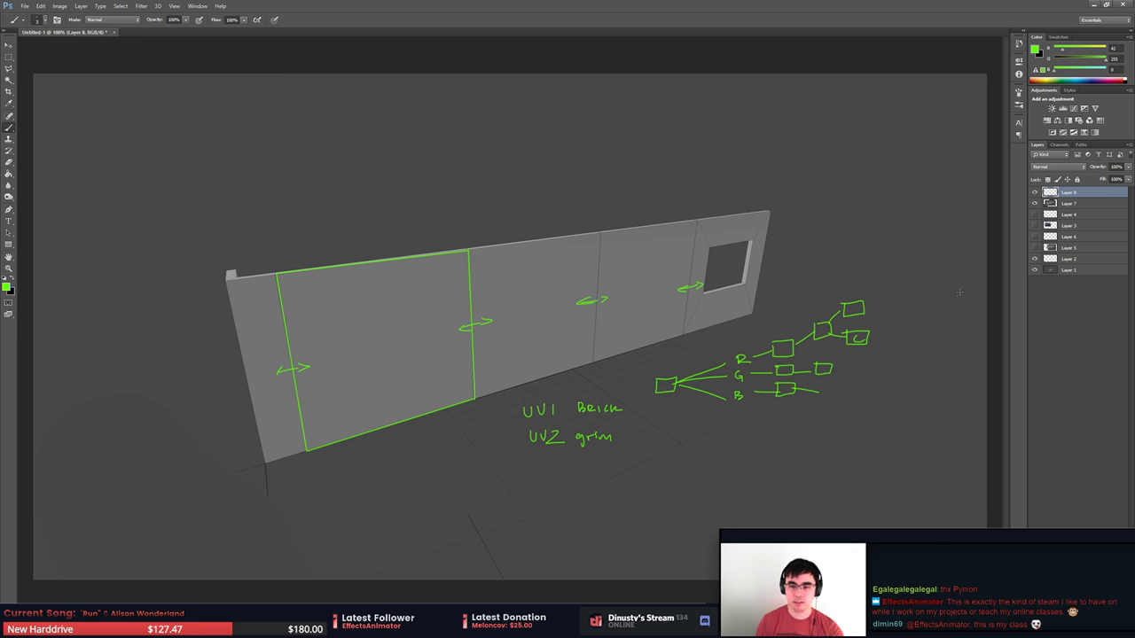
pyautogui.hotkey('ctrl', 'alt', 'z')
pyautogui.hotkey('ctrl', 'alt', 'z')
pyautogui.hotkey('ctrl', 'alt', 'z')
pyautogui.hotkey('ctrl', 'alt', 'z')
pyautogui.hotkey('ctrl', 'alt', 'z')
pyautogui.moveTo(847, 327)
pyautogui.mouseDown()
pyautogui.moveTo(849, 341)
pyautogui.moveTo(864, 328)
pyautogui.mouseUp()
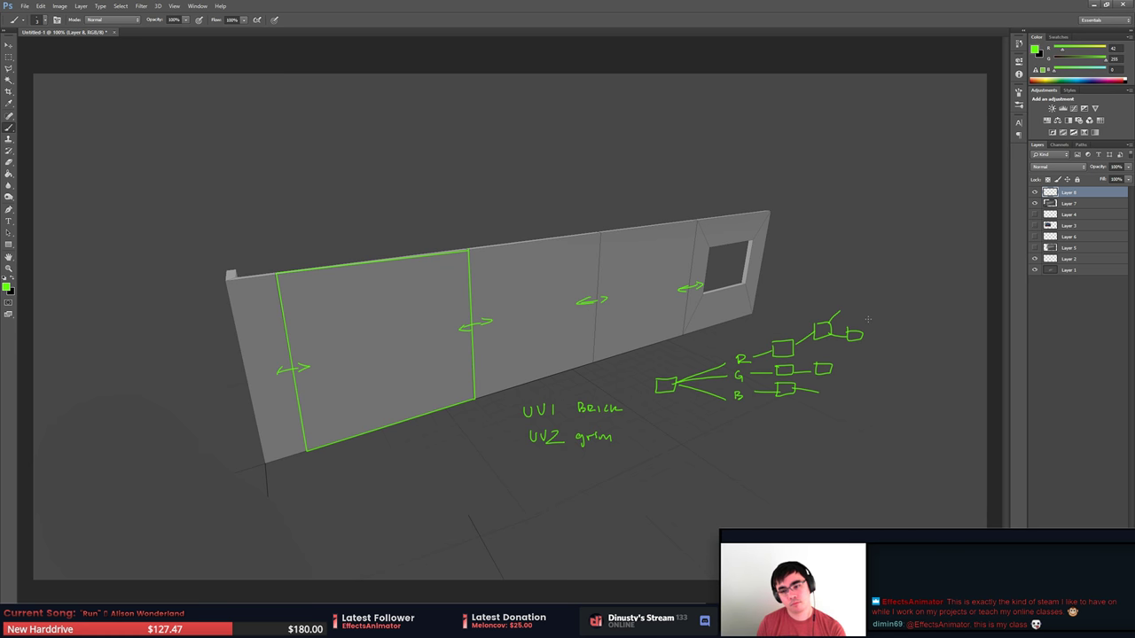
pyautogui.hotkey('ctrl', 'alt', 'z')
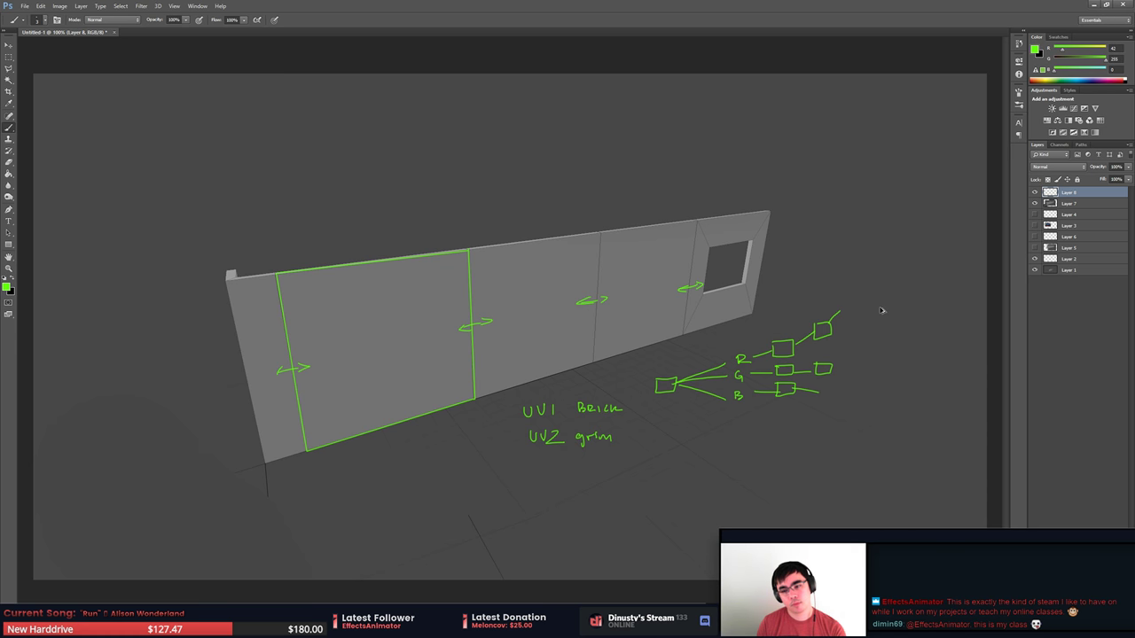
pyautogui.hotkey('ctrl', 'alt', 'z')
# Add a box marked C above the end of the R branch and connect both to a new shared box.
pyautogui.moveTo(818, 305)
pyautogui.mouseDown()
pyautogui.moveTo(856, 318)
pyautogui.moveTo(863, 305)
pyautogui.moveTo(853, 305)
pyautogui.mouseUp()
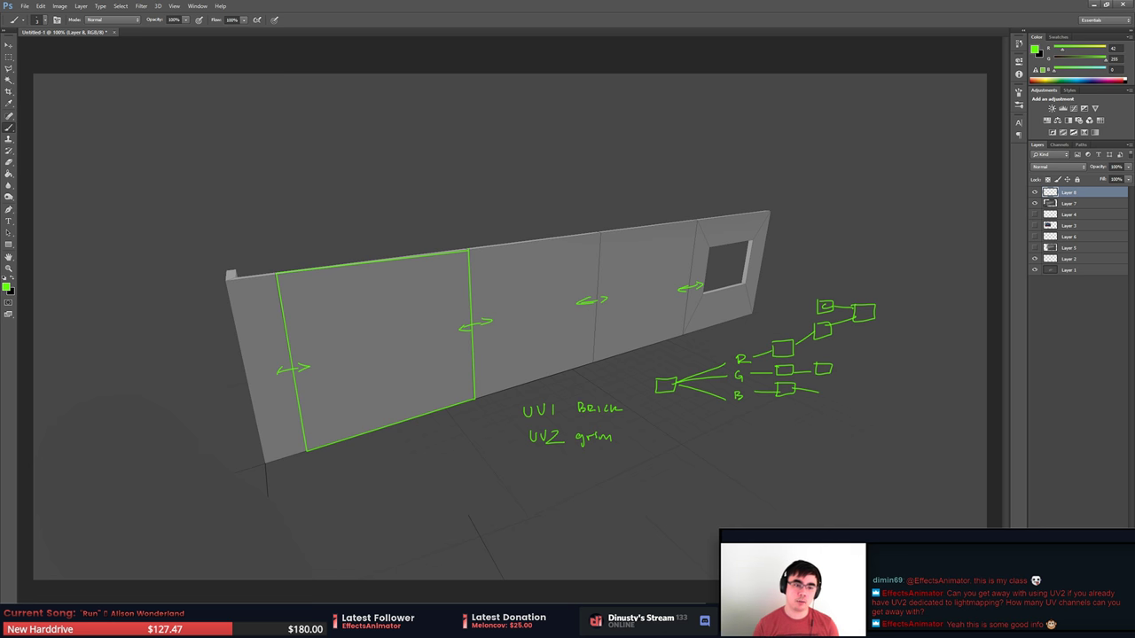
# Draw jagged grime lines along the outlined panel's top and bottom, and label the wall pieces m1, m2 with a long arrow, and m3.
pyautogui.moveTo(308, 446); pyautogui.dragTo(474, 404)
pyautogui.moveTo(277, 275)
pyautogui.mouseDown()
pyautogui.moveTo(333, 282)
pyautogui.moveTo(468, 255)
pyautogui.mouseUp()
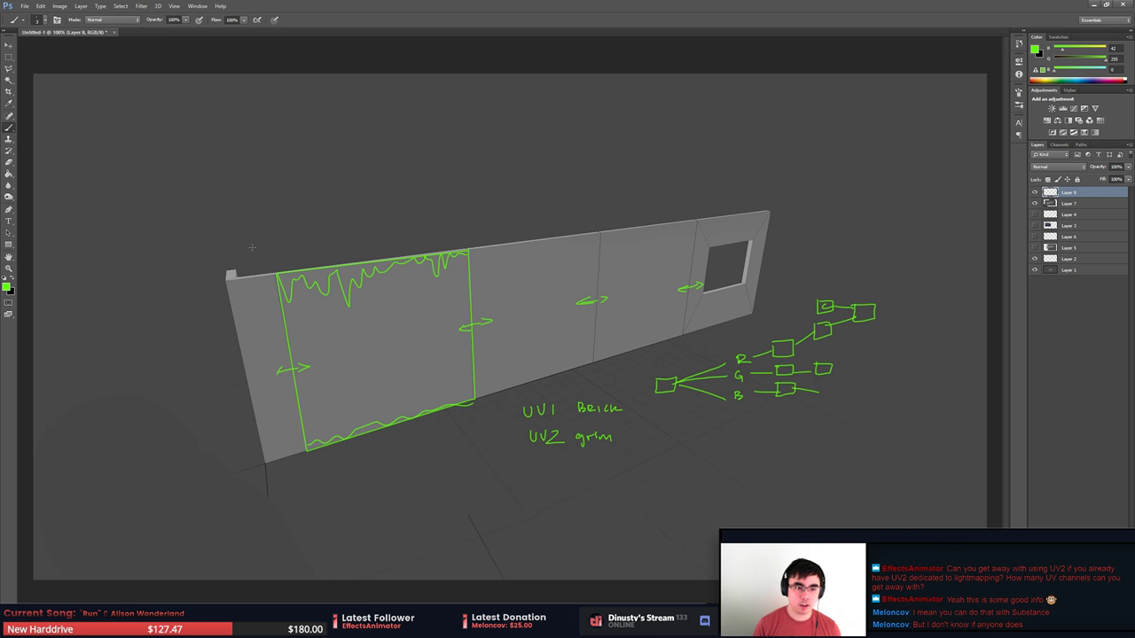
pyautogui.moveTo(238, 258); pyautogui.dragTo(264, 262)
pyautogui.moveTo(353, 240)
pyautogui.mouseDown()
pyautogui.moveTo(396, 250)
pyautogui.moveTo(649, 214)
pyautogui.mouseUp()
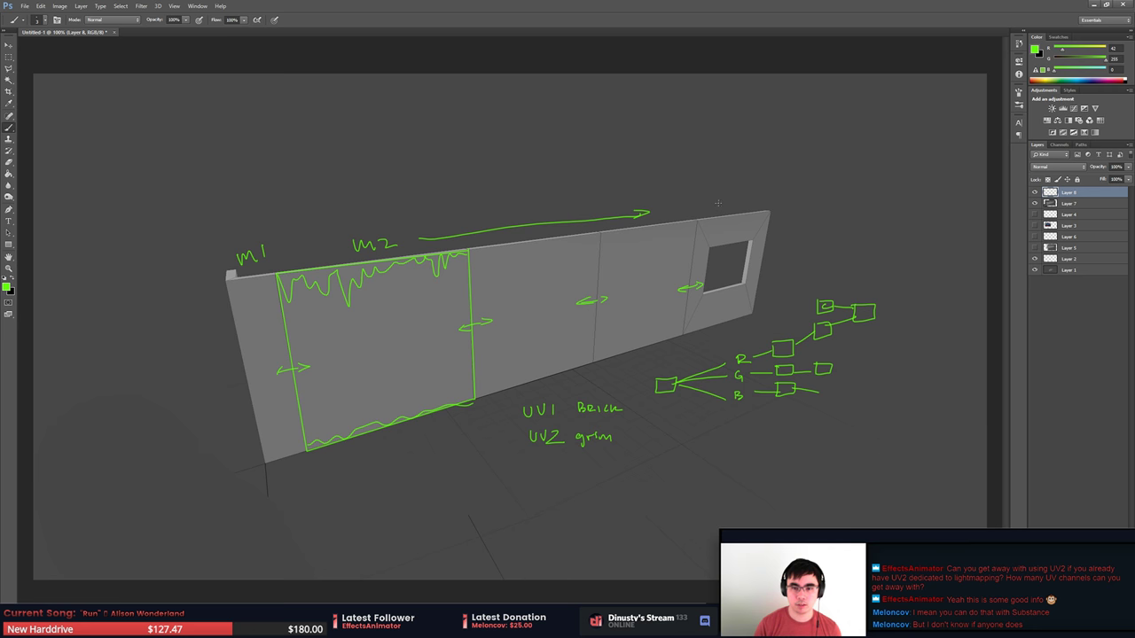
pyautogui.moveTo(719, 207); pyautogui.dragTo(747, 207)
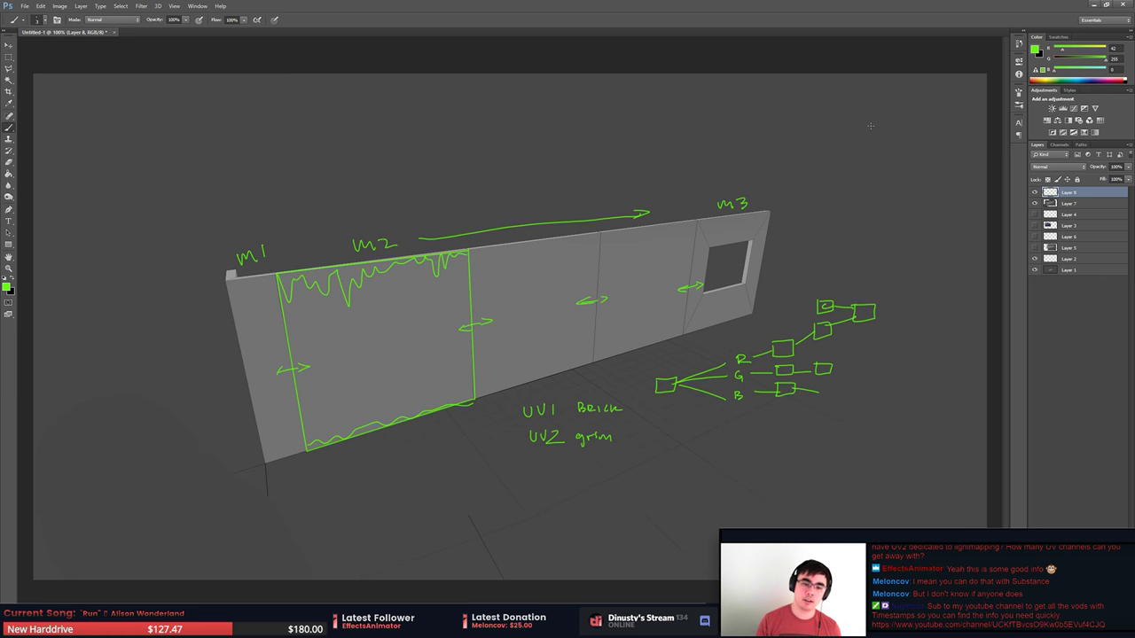
# Encircle the UV notes and node diagram, and add "UV3" with a square filled with small packed UV islands.
pyautogui.moveTo(572, 377)
pyautogui.mouseDown()
pyautogui.moveTo(493, 415)
pyautogui.moveTo(803, 286)
pyautogui.mouseUp()
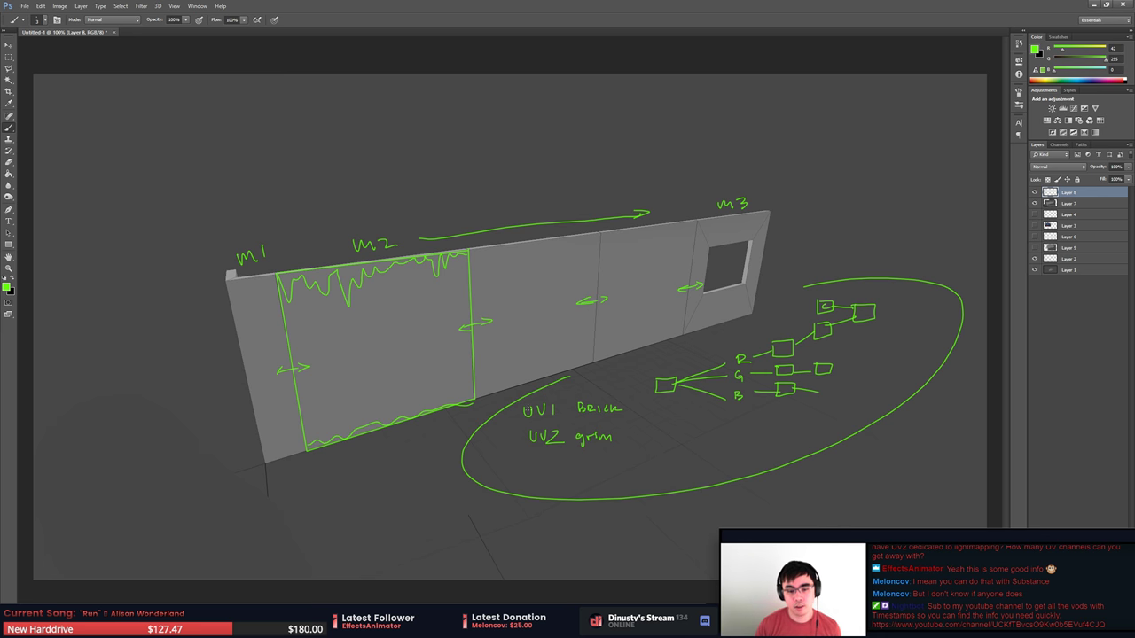
pyautogui.moveTo(530, 456); pyautogui.dragTo(561, 470)
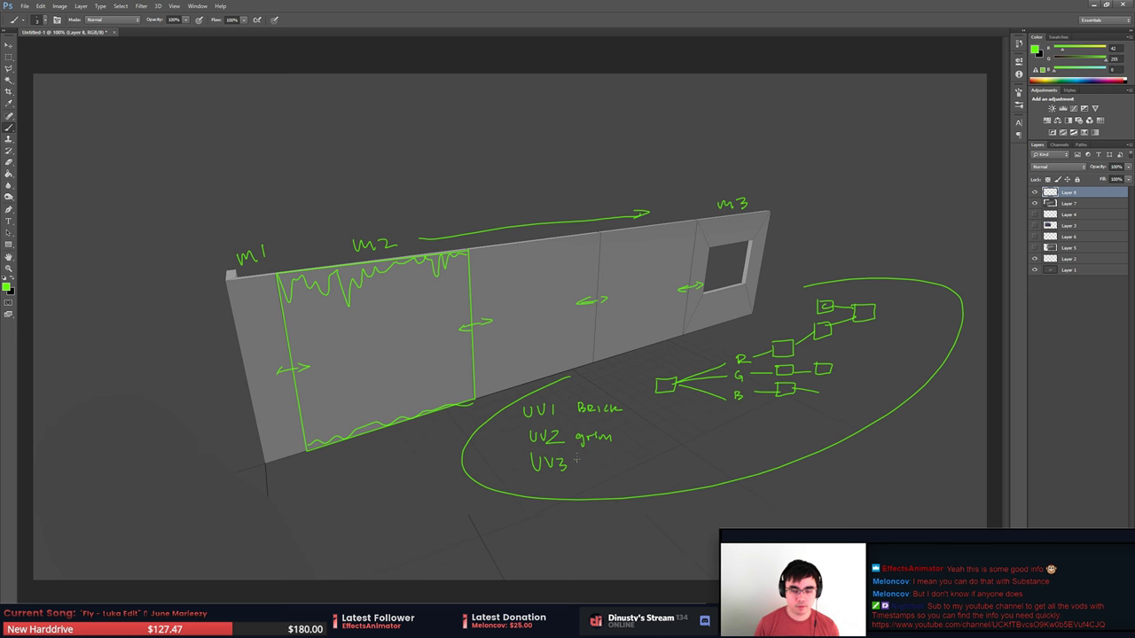
pyautogui.moveTo(577, 456)
pyautogui.mouseDown()
pyautogui.moveTo(624, 489)
pyautogui.moveTo(577, 453)
pyautogui.mouseUp()
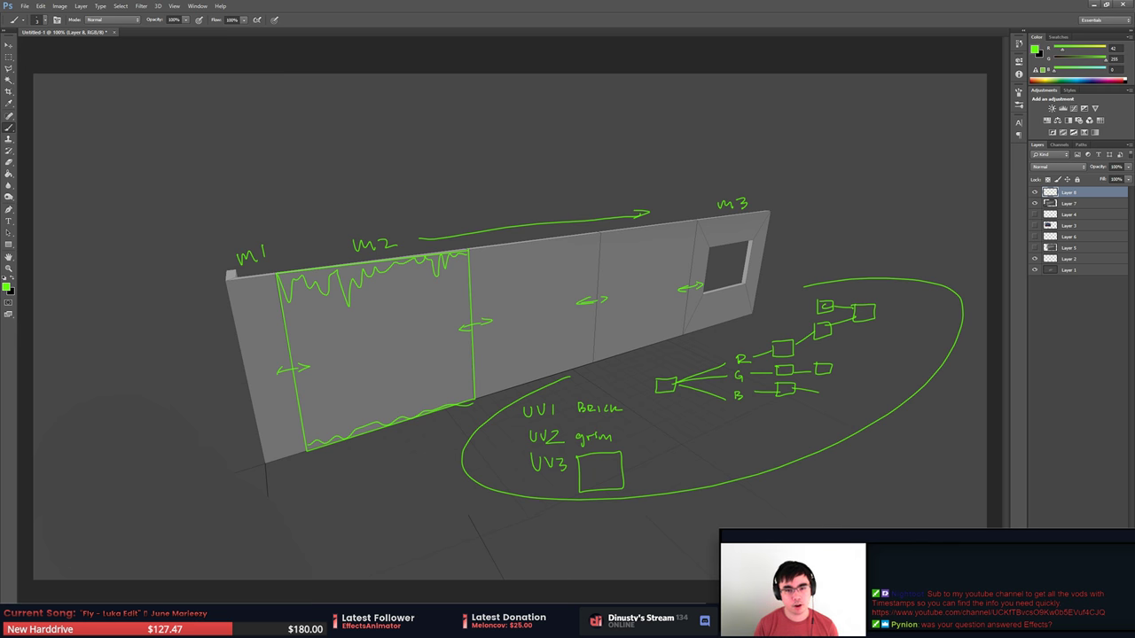
pyautogui.moveTo(581, 458)
pyautogui.mouseDown()
pyautogui.moveTo(601, 468)
pyautogui.moveTo(589, 481)
pyautogui.moveTo(616, 484)
pyautogui.moveTo(616, 456)
pyautogui.mouseUp()
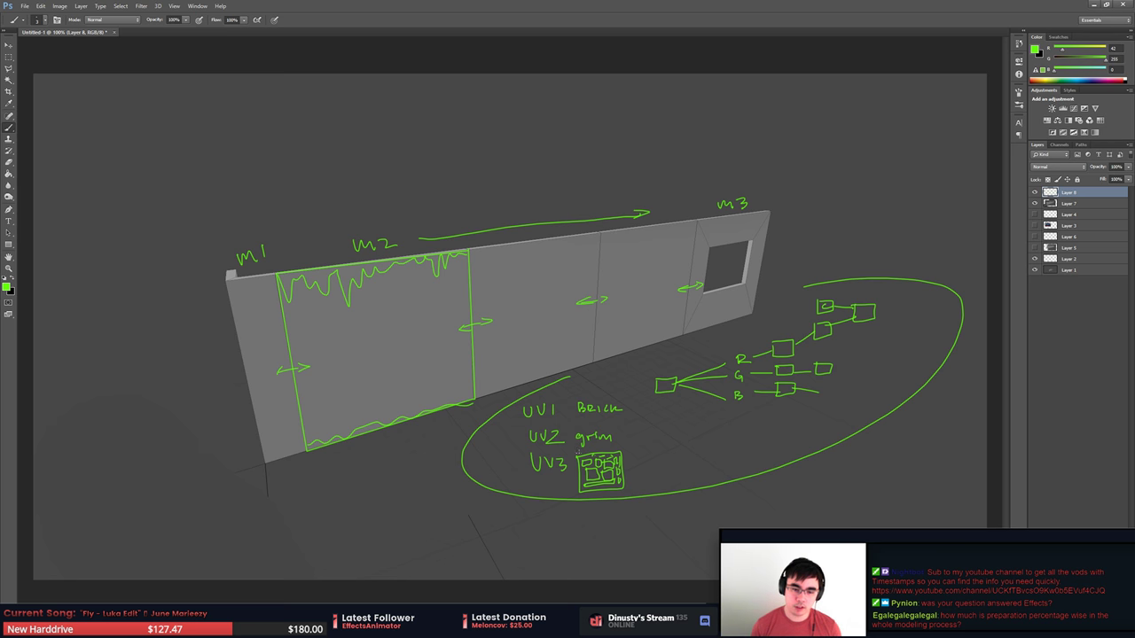
pyautogui.rightClick(578, 454)
pyautogui.doubleClick(689, 6)
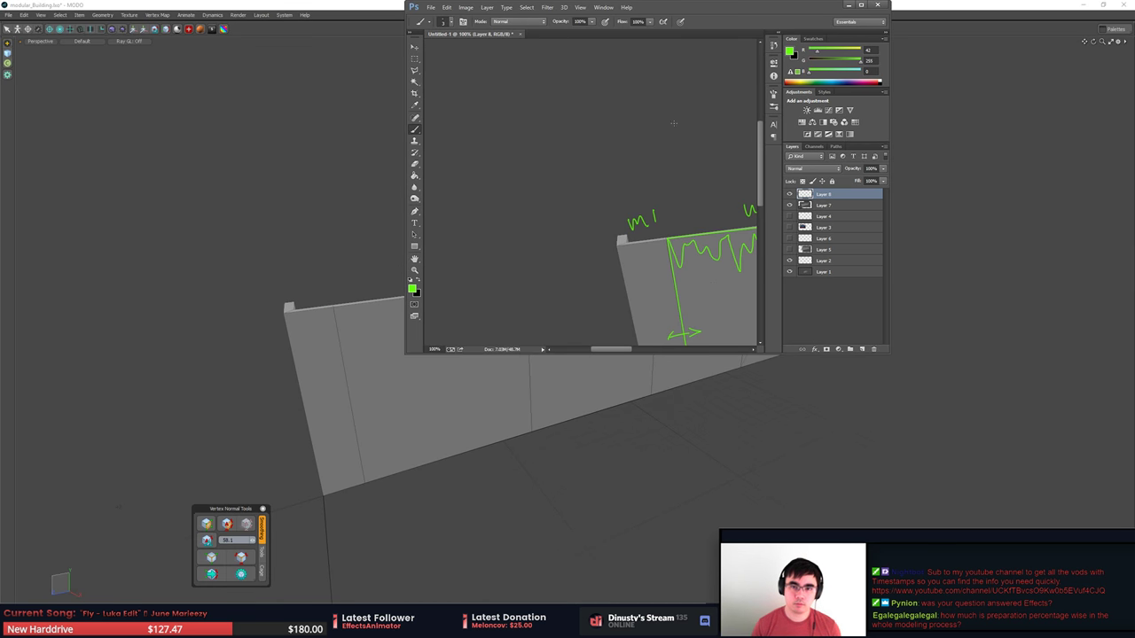
pyautogui.doubleClick(718, 9)
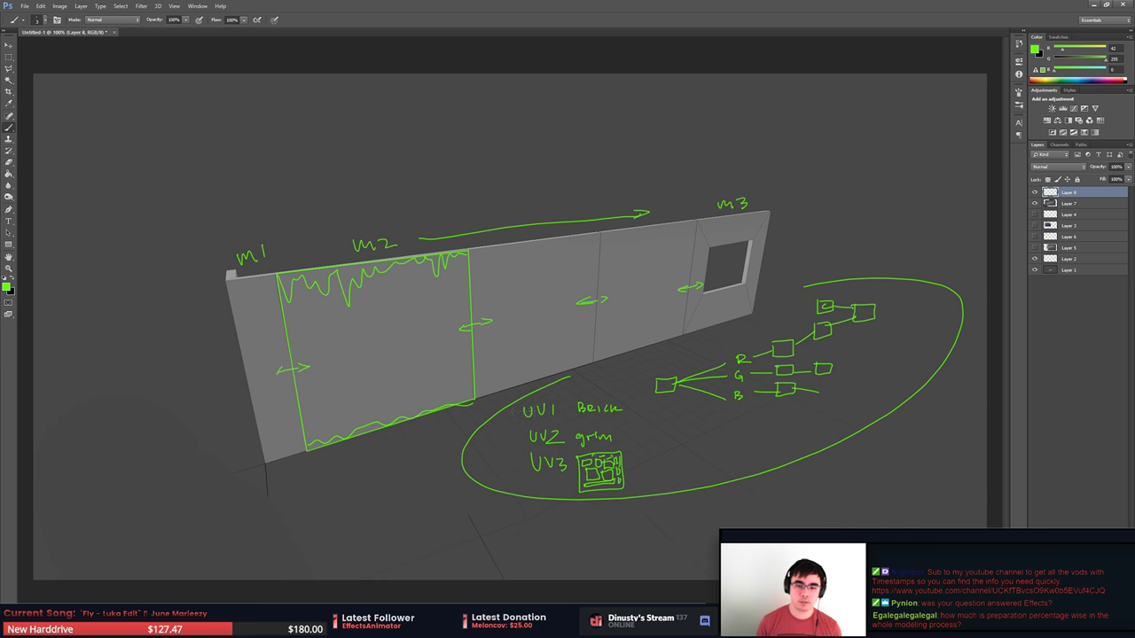
# Strike through the "UV1 Brick" and "UV2 grim" notes and draw a frame around the UV3 entry.
pyautogui.moveTo(513, 411); pyautogui.dragTo(621, 408)
pyautogui.moveTo(528, 436); pyautogui.dragTo(621, 436)
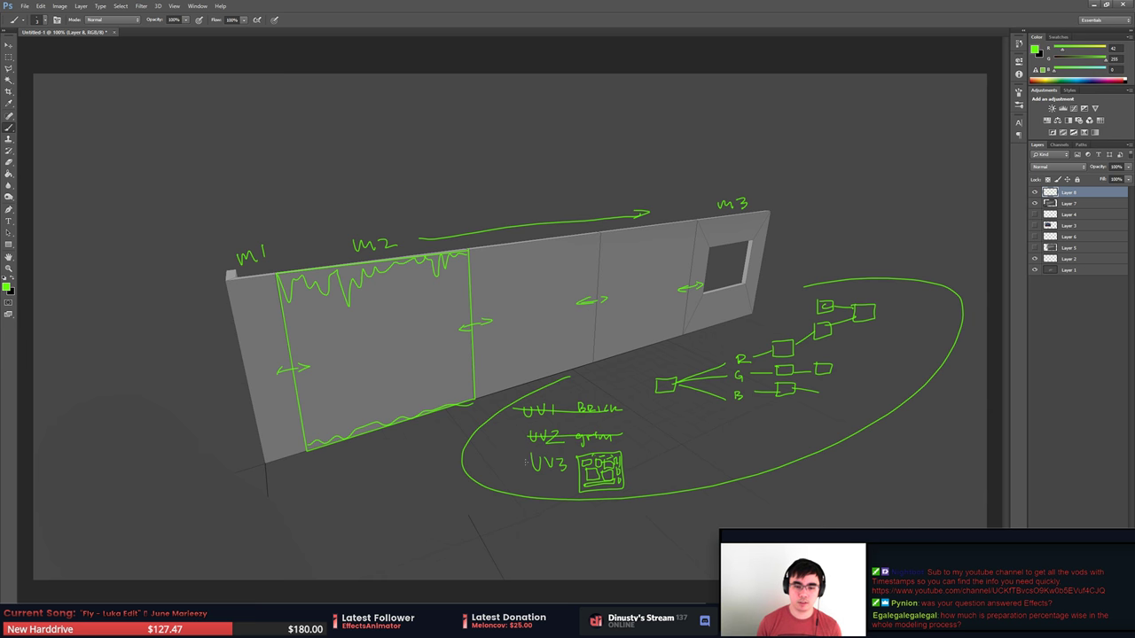
pyautogui.moveTo(527, 461)
pyautogui.mouseDown()
pyautogui.moveTo(522, 485)
pyautogui.moveTo(656, 452)
pyautogui.moveTo(528, 445)
pyautogui.mouseUp()
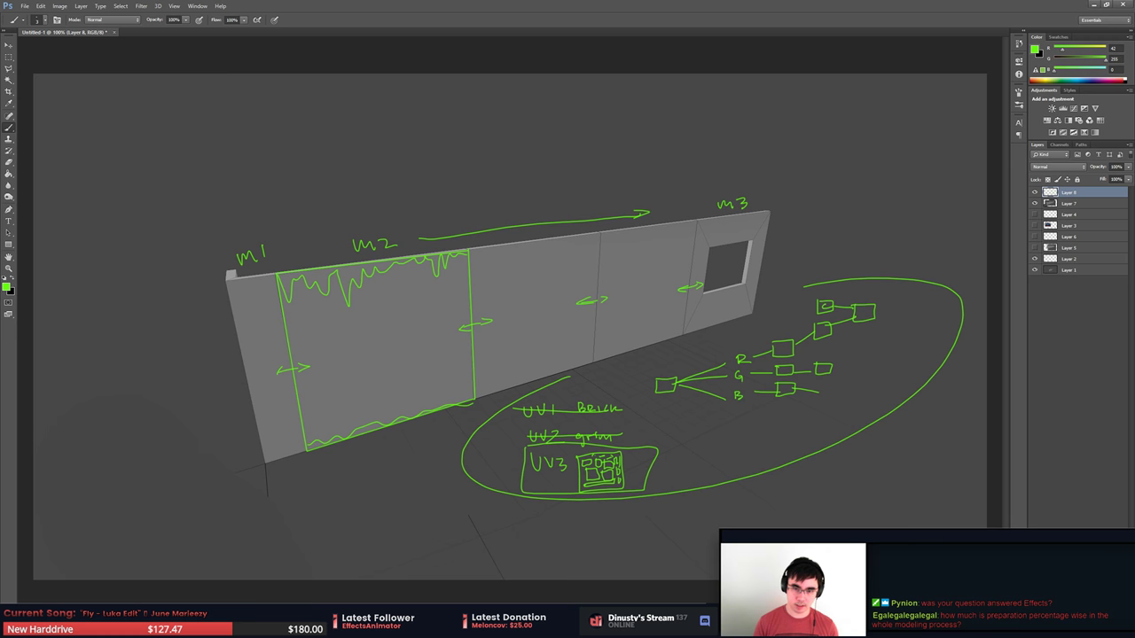
# Scribble a dirt streak across the seam between the second and third plain panels, and add grime drips along the wall's top edge.
pyautogui.moveTo(578, 236)
pyautogui.mouseDown()
pyautogui.moveTo(626, 250)
pyautogui.moveTo(619, 264)
pyautogui.moveTo(640, 263)
pyautogui.moveTo(635, 277)
pyautogui.moveTo(652, 286)
pyautogui.moveTo(626, 294)
pyautogui.moveTo(657, 298)
pyautogui.mouseUp()
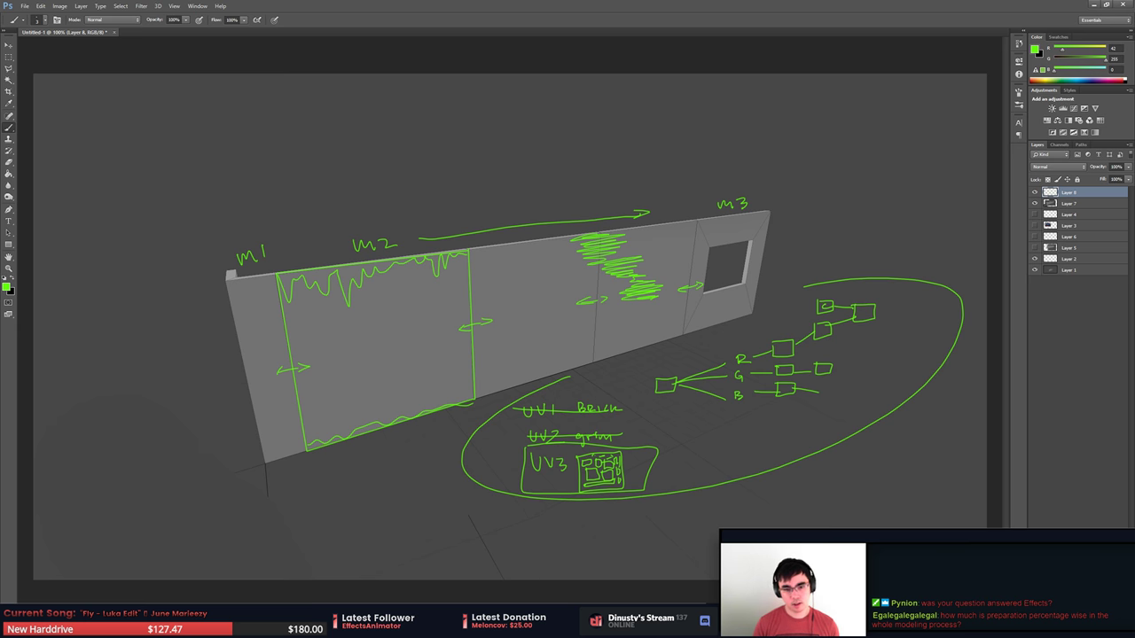
pyautogui.moveTo(344, 267); pyautogui.dragTo(356, 298)
pyautogui.moveTo(373, 292)
pyautogui.mouseDown()
pyautogui.moveTo(397, 267)
pyautogui.moveTo(454, 258)
pyautogui.moveTo(358, 275)
pyautogui.mouseUp()
pyautogui.moveTo(532, 250); pyautogui.dragTo(562, 237)
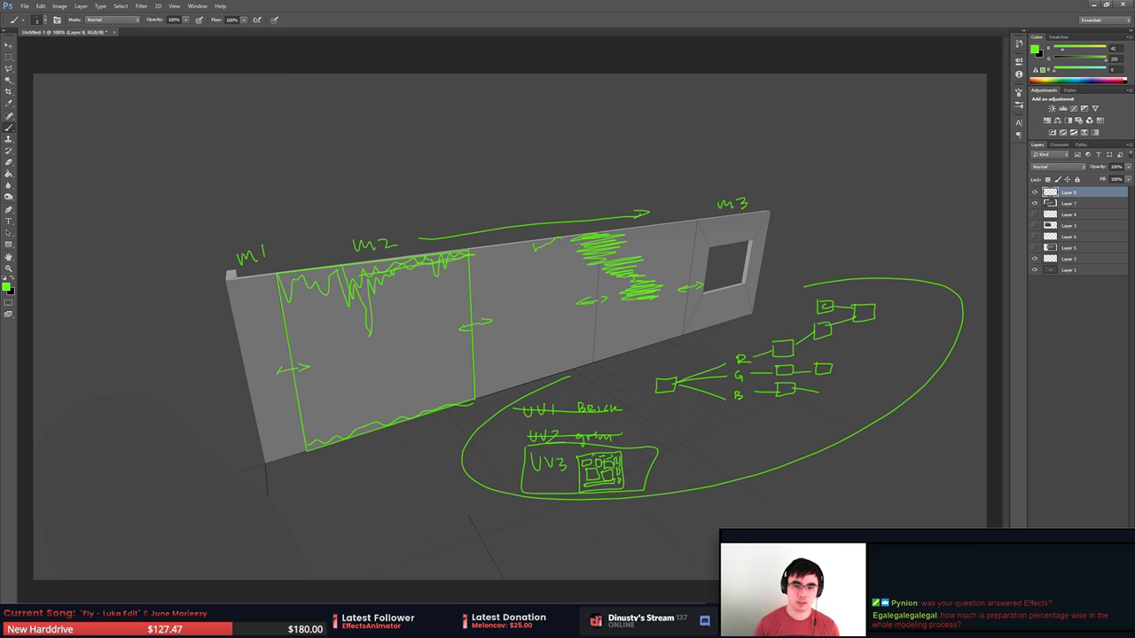
pyautogui.moveTo(685, 232); pyautogui.dragTo(761, 213)
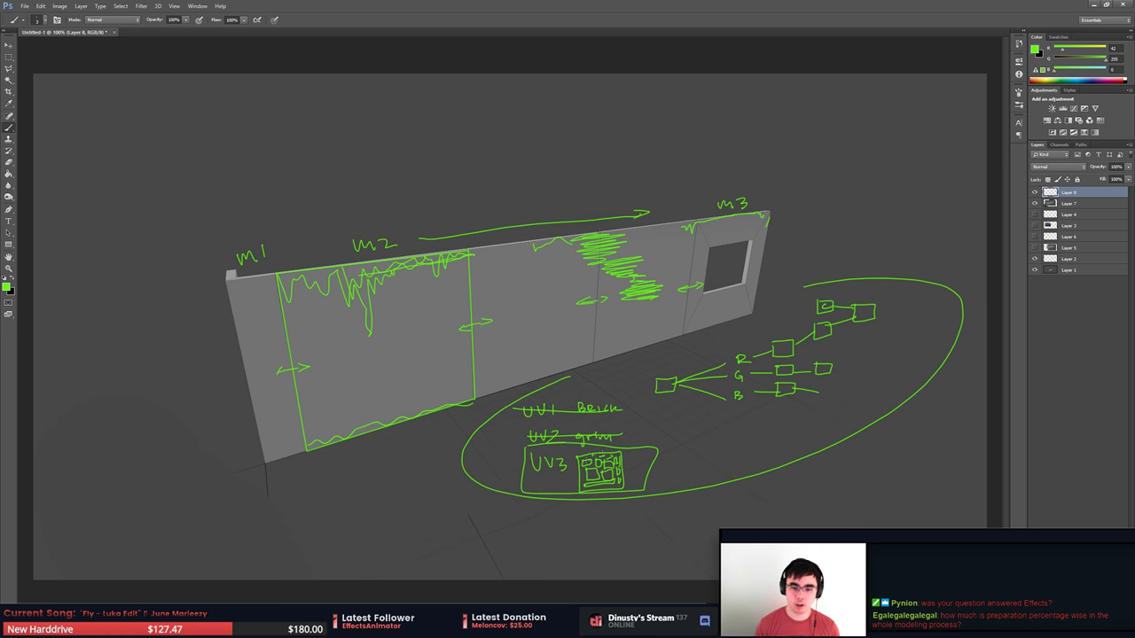
# Emphasize the UV3 square with a retraced outline and an arrow, and sketch a small circled stain on the second plain panel.
pyautogui.moveTo(575, 453)
pyautogui.mouseDown()
pyautogui.moveTo(626, 470)
pyautogui.moveTo(627, 489)
pyautogui.moveTo(577, 459)
pyautogui.mouseUp()
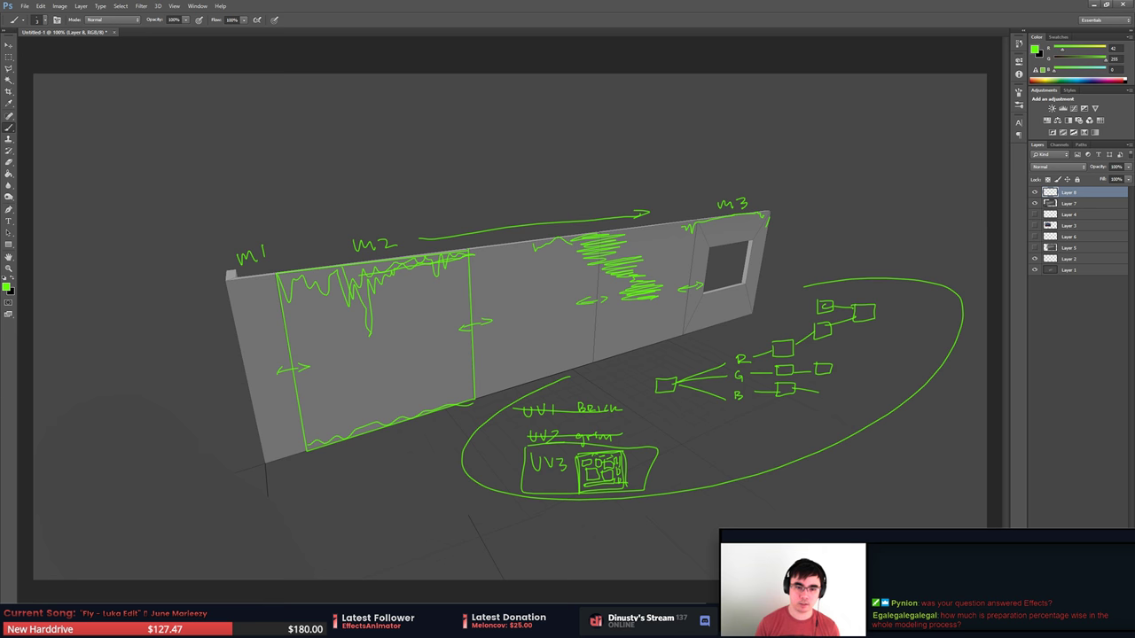
pyautogui.moveTo(538, 273); pyautogui.dragTo(536, 275)
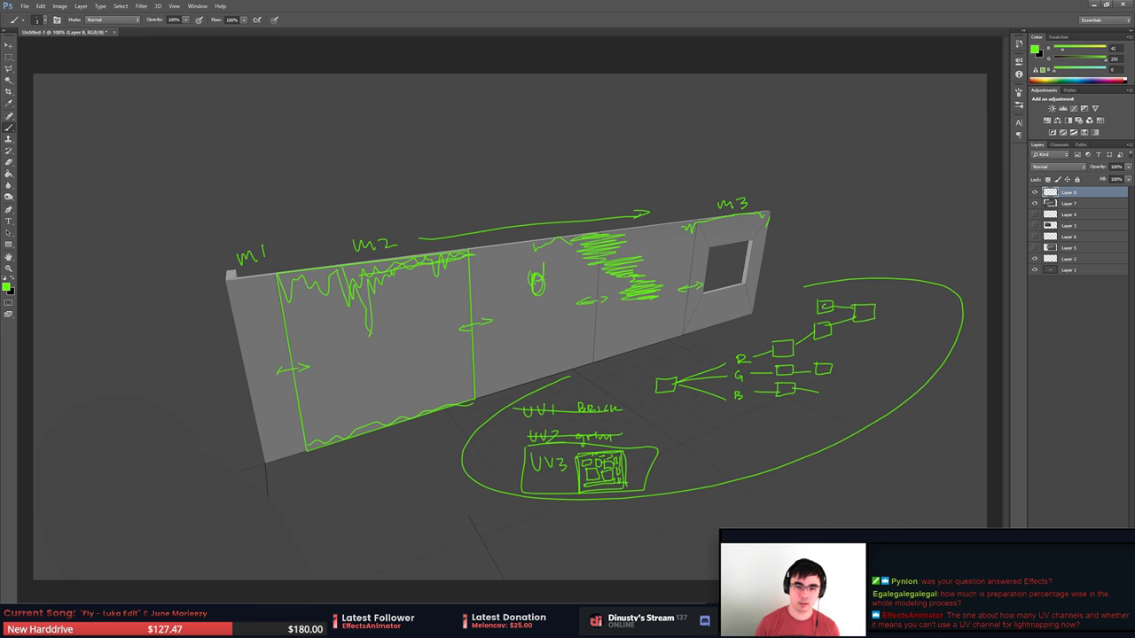
pyautogui.moveTo(542, 265); pyautogui.dragTo(544, 265)
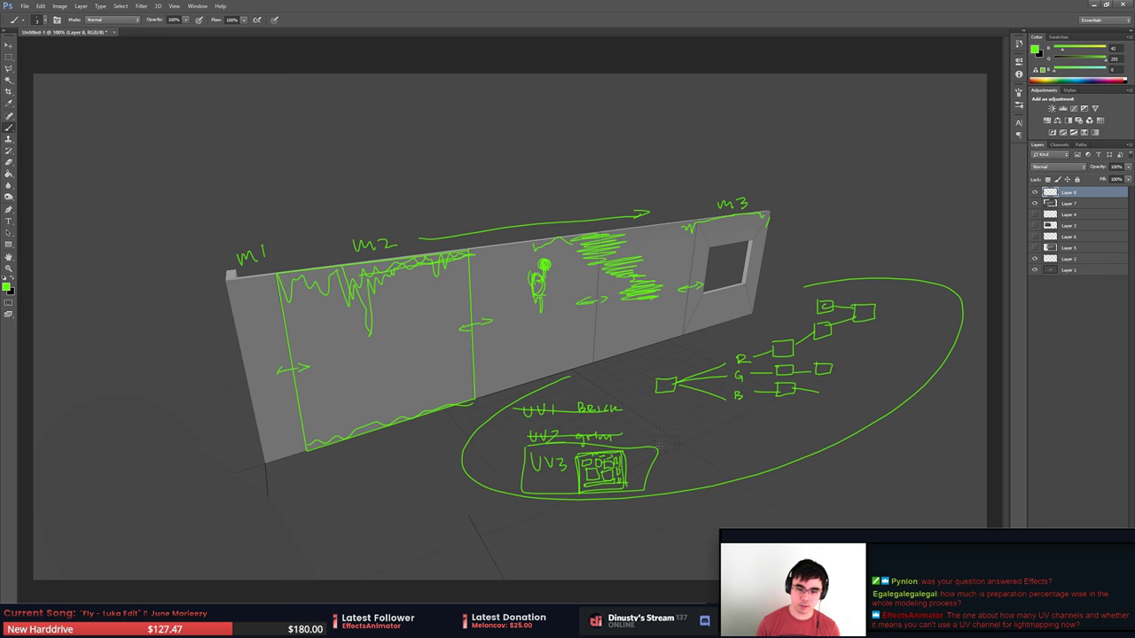
pyautogui.moveTo(676, 436); pyautogui.dragTo(638, 461)
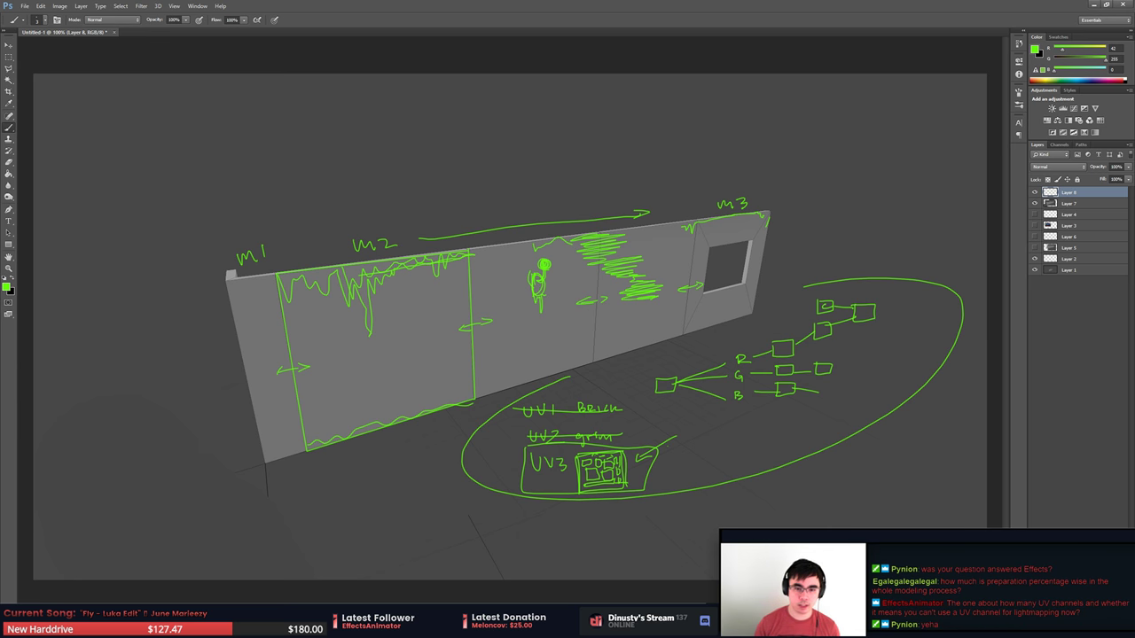
pyautogui.moveTo(532, 248); pyautogui.dragTo(563, 246)
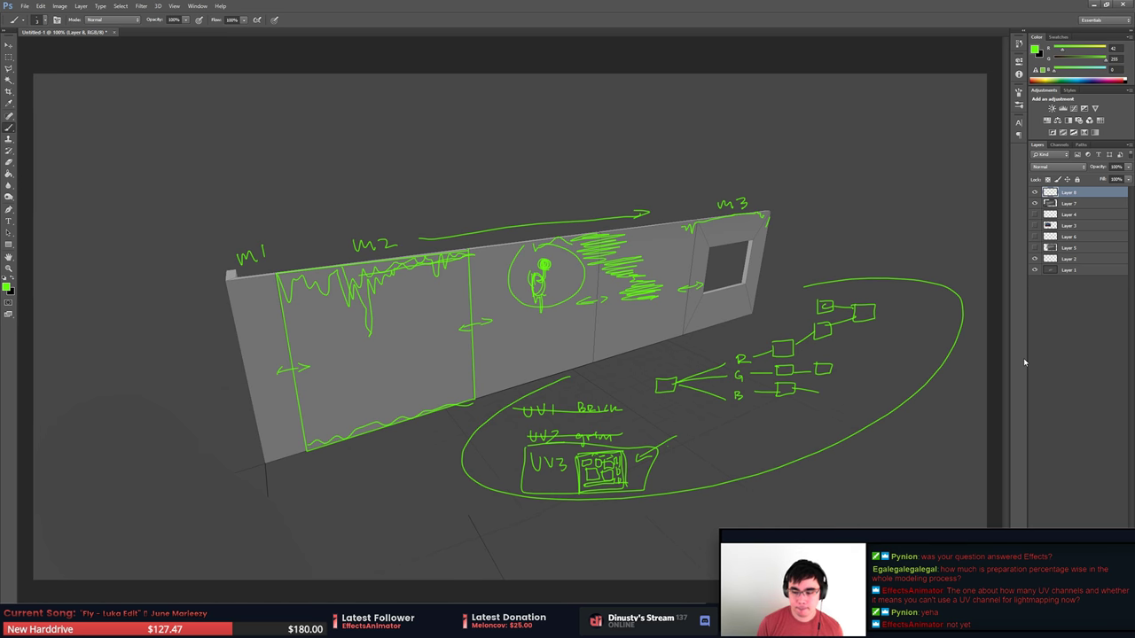
pyautogui.moveTo(534, 506)
pyautogui.mouseDown()
pyautogui.moveTo(557, 513)
pyautogui.moveTo(551, 520)
pyautogui.moveTo(559, 506)
pyautogui.moveTo(564, 522)
pyautogui.moveTo(623, 545)
pyautogui.mouseUp()
pyautogui.hotkey('ctrl', 'z')
pyautogui.moveTo(575, 513)
pyautogui.mouseDown()
pyautogui.moveTo(626, 513)
pyautogui.moveTo(565, 523)
pyautogui.moveTo(625, 507)
pyautogui.moveTo(578, 504)
pyautogui.mouseUp()
pyautogui.hotkey('ctrl', 'alt', 'z')
pyautogui.hotkey('ctrl', 'alt', 'z')
pyautogui.hotkey('ctrl', 'alt', 'z')
pyautogui.hotkey('ctrl', 'alt', 'z')
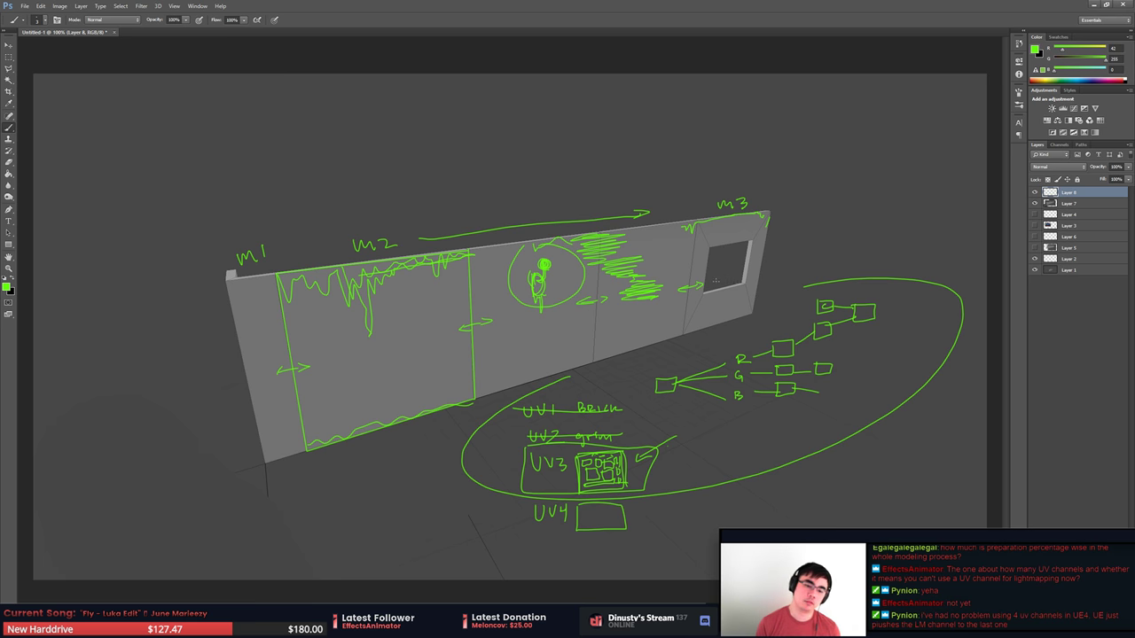
pyautogui.hotkey('ctrl', 'alt', 'z')
pyautogui.hotkey('ctrl', 'alt', 'z')
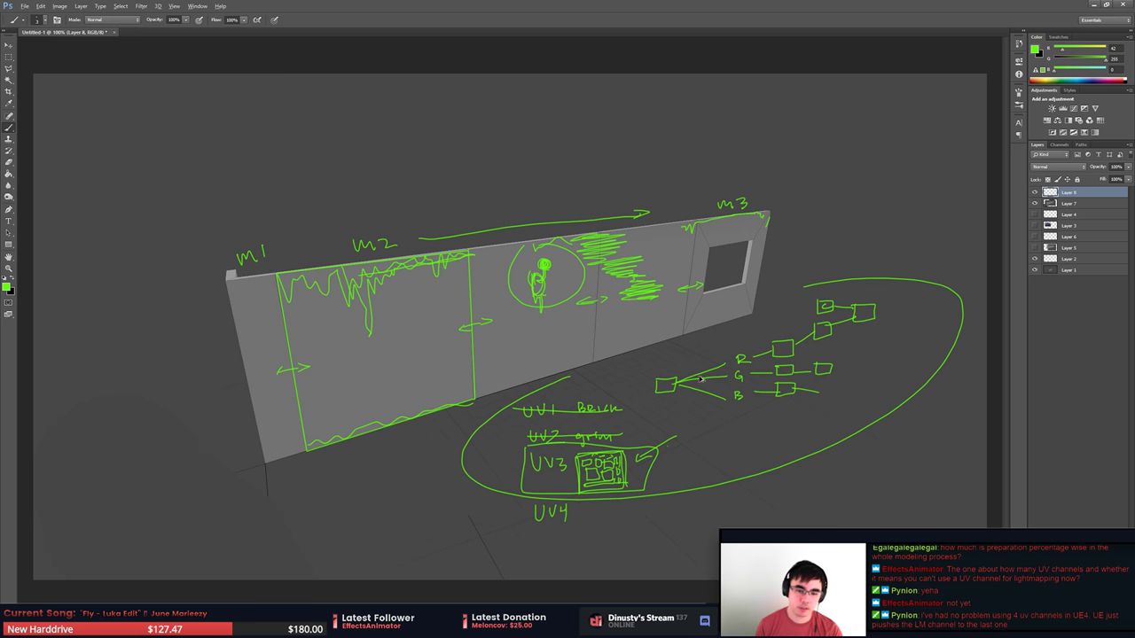
pyautogui.hotkey('ctrl', 'alt', 'z')
pyautogui.hotkey('ctrl', 'alt', 'z')
pyautogui.hotkey('ctrl', 'alt', 'z')
pyautogui.hotkey('ctrl', 'alt', 'z')
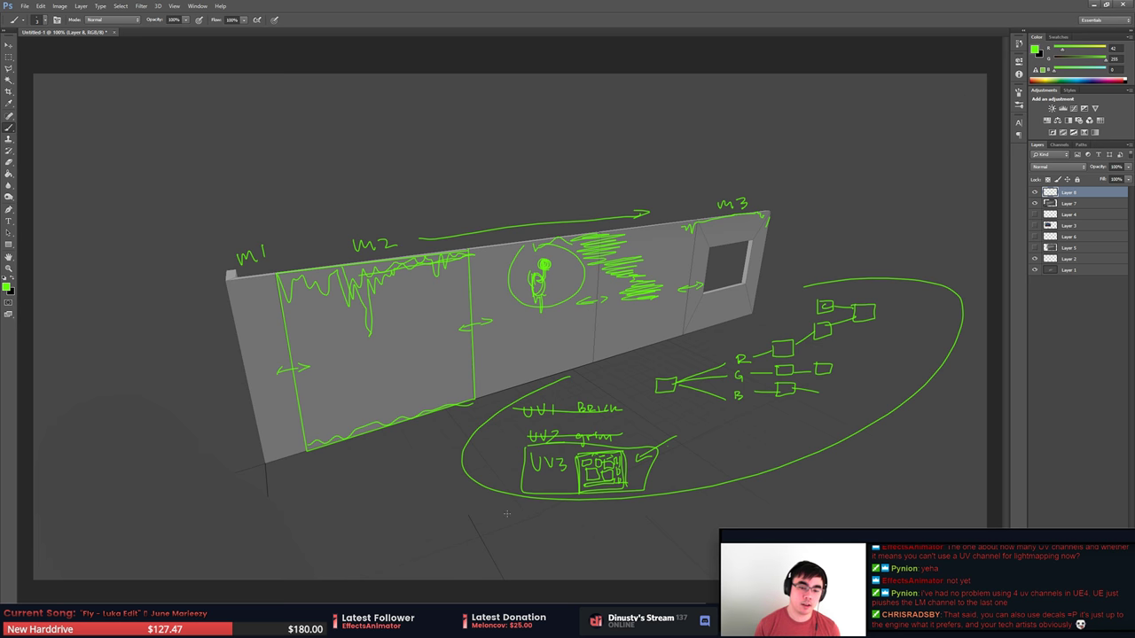
# Handwrite "UV4" with an empty box beside it below the encircled UV notes.
pyautogui.moveTo(525, 515)
pyautogui.mouseDown()
pyautogui.moveTo(610, 541)
pyautogui.moveTo(582, 511)
pyautogui.mouseUp()
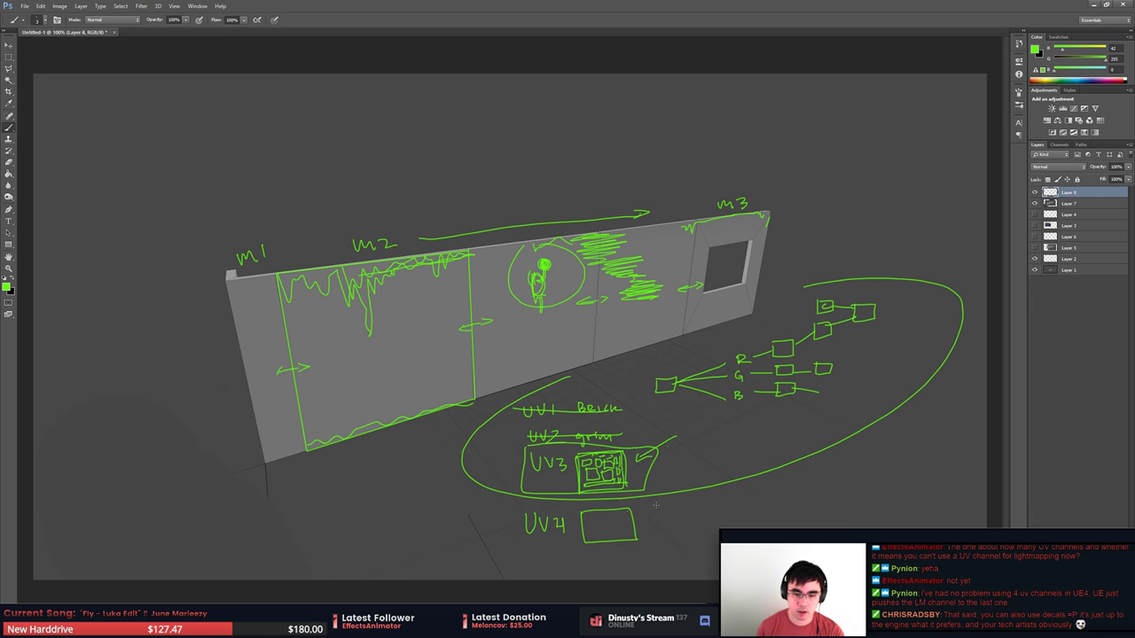
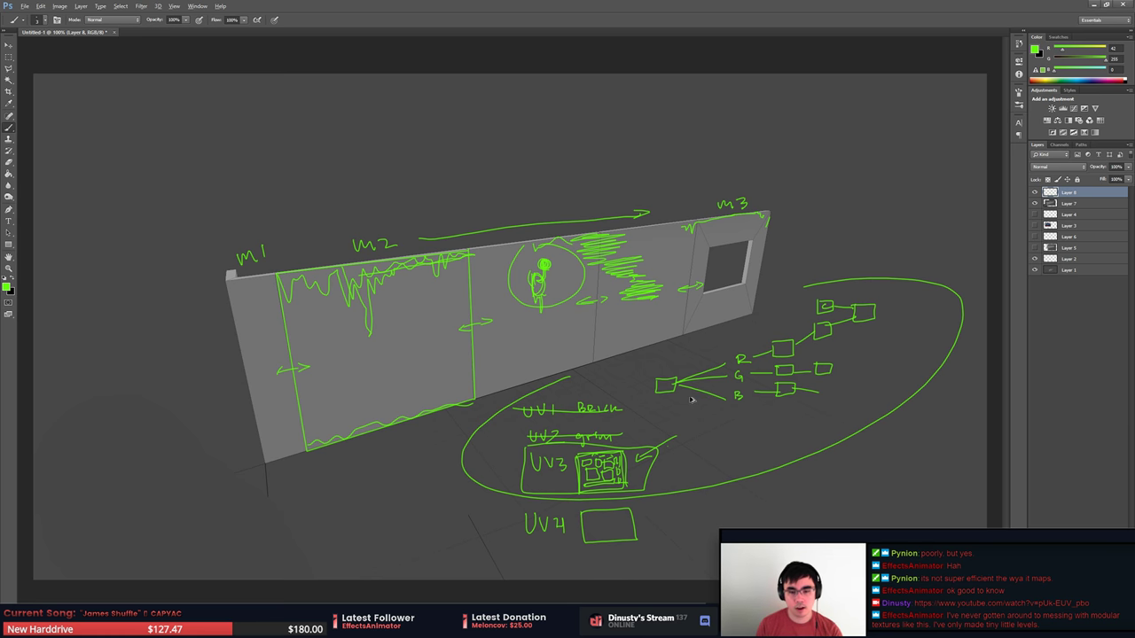
pyautogui.hotkey('ctrl', 'alt', 'z')
pyautogui.hotkey('ctrl', 'alt', 'z')
pyautogui.hotkey('ctrl', 'alt', 'z')
pyautogui.hotkey('ctrl', 'alt', 'z')
pyautogui.hotkey('ctrl', 'alt', 'z')
pyautogui.hotkey('ctrl', 'alt', 'z')
pyautogui.hotkey('ctrl', 'alt', 'z')
pyautogui.hotkey('ctrl', 'alt', 'z')
pyautogui.hotkey('ctrl', 'alt', 'z')
pyautogui.hotkey('ctrl', 'alt', 'z')
pyautogui.hotkey('ctrl', 'alt', 'z')
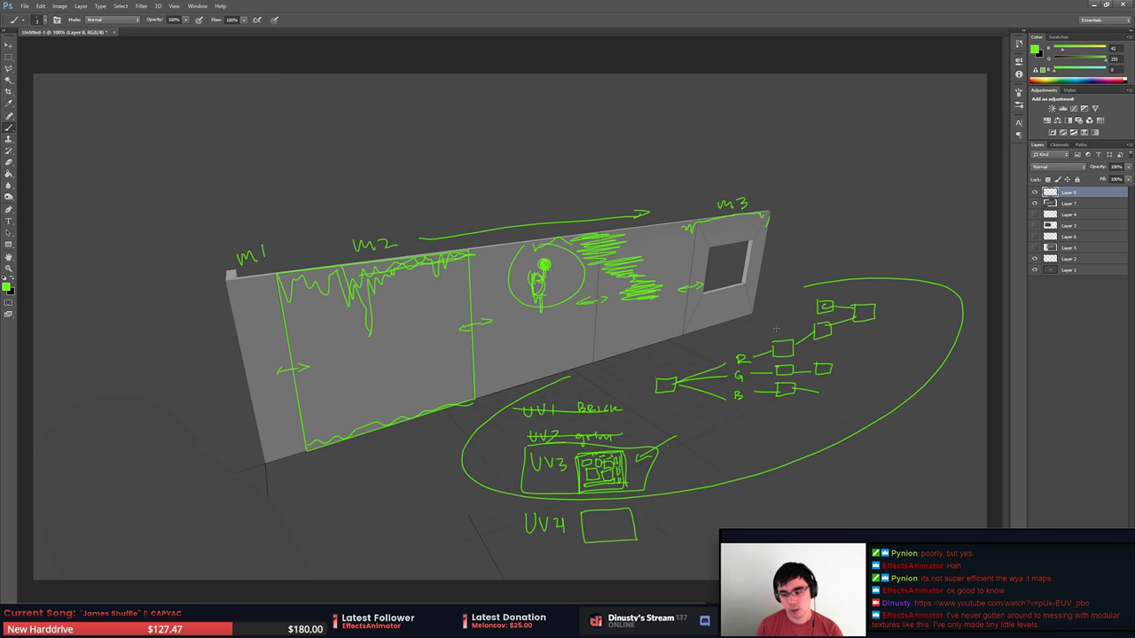
pyautogui.moveTo(396, 113)
pyautogui.mouseDown()
pyautogui.moveTo(399, 181)
pyautogui.moveTo(513, 181)
pyautogui.moveTo(511, 111)
pyautogui.moveTo(399, 112)
pyautogui.moveTo(522, 112)
pyautogui.mouseUp()
pyautogui.hotkey('ctrl', 'alt', 'z')
pyautogui.hotkey('ctrl', 'alt', 'z')
pyautogui.hotkey('ctrl', 'alt', 'z')
pyautogui.hotkey('ctrl', 'alt', 'z')
pyautogui.hotkey('ctrl', 'alt', 'z')
# Sketch a square texture sheet above the wall, with jagged grime along its top edge, lower-right bottom edge and right side.
pyautogui.moveTo(321, 100)
pyautogui.mouseDown()
pyautogui.moveTo(321, 202)
pyautogui.moveTo(450, 202)
pyautogui.moveTo(444, 106)
pyautogui.moveTo(334, 90)
pyautogui.moveTo(321, 111)
pyautogui.mouseUp()
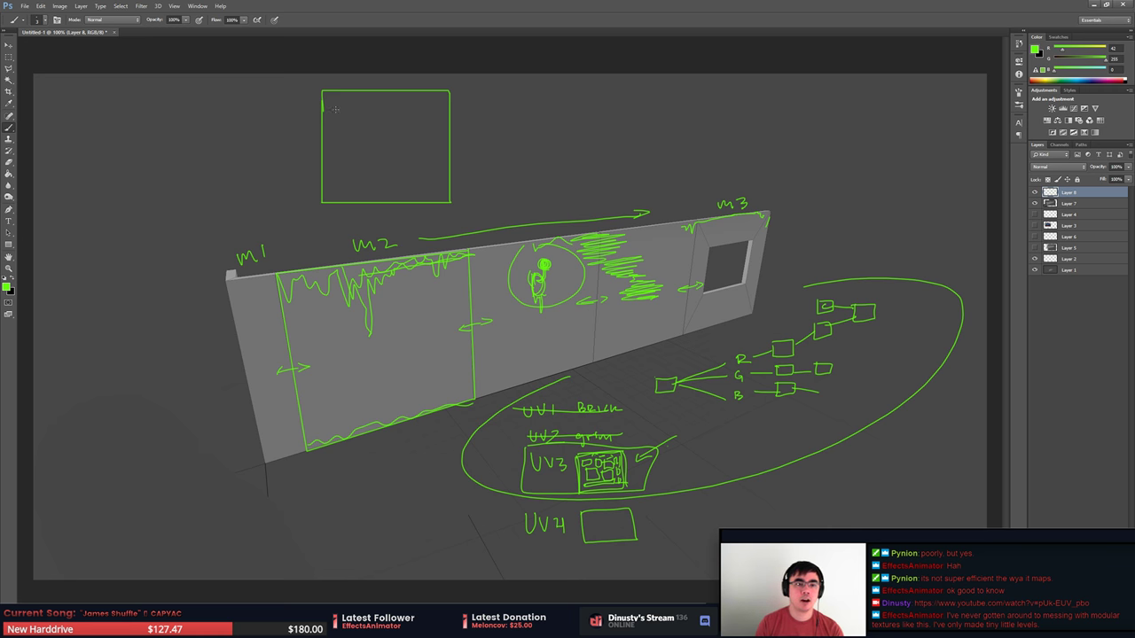
pyautogui.moveTo(323, 105)
pyautogui.mouseDown()
pyautogui.moveTo(376, 99)
pyautogui.moveTo(406, 111)
pyautogui.moveTo(424, 92)
pyautogui.mouseUp()
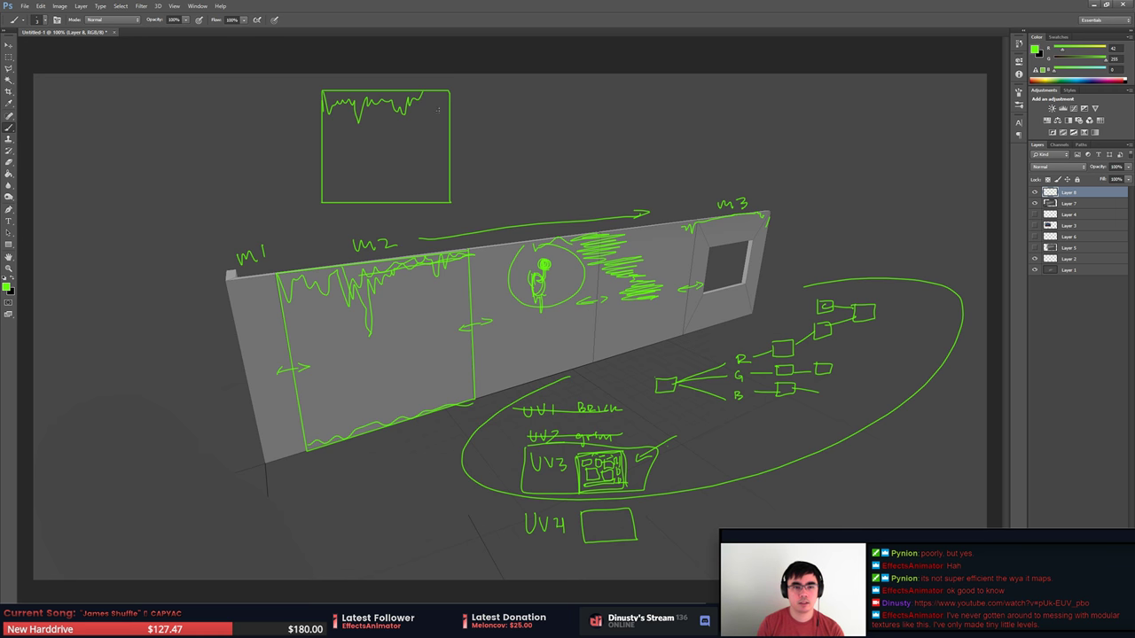
pyautogui.moveTo(372, 193)
pyautogui.mouseDown()
pyautogui.moveTo(438, 185)
pyautogui.moveTo(448, 112)
pyautogui.mouseUp()
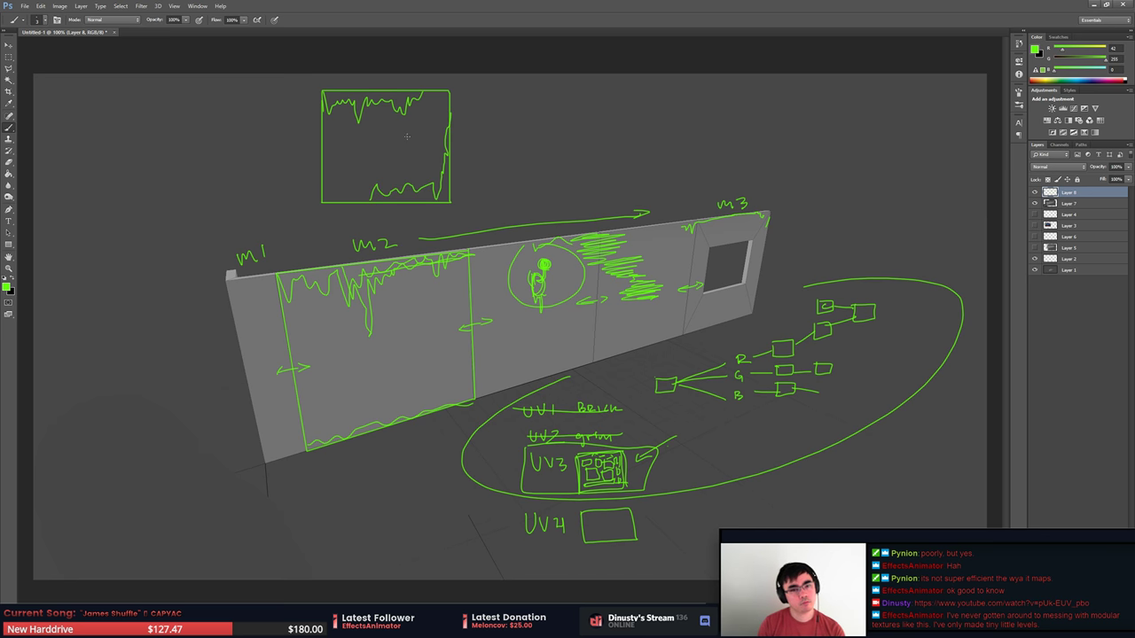
# Add a closed stain blob inside the texture square and a pointed stain growing from its left edge.
pyautogui.moveTo(408, 137)
pyautogui.mouseDown()
pyautogui.moveTo(394, 146)
pyautogui.moveTo(417, 162)
pyautogui.moveTo(426, 140)
pyautogui.moveTo(406, 135)
pyautogui.mouseUp()
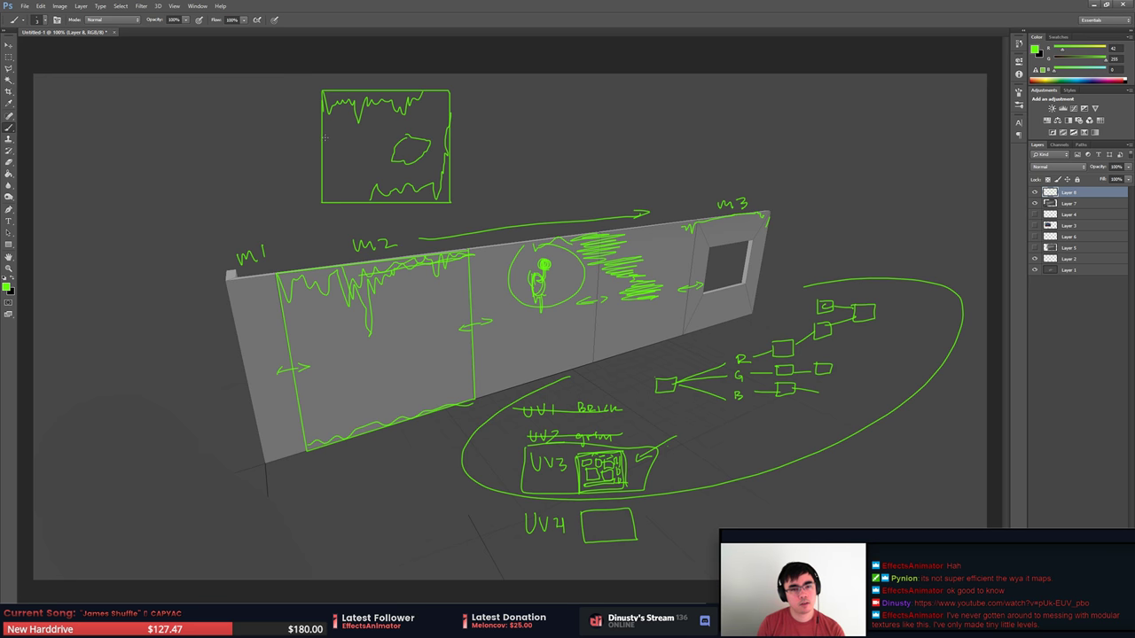
pyautogui.moveTo(325, 136)
pyautogui.mouseDown()
pyautogui.moveTo(365, 149)
pyautogui.moveTo(337, 180)
pyautogui.mouseUp()
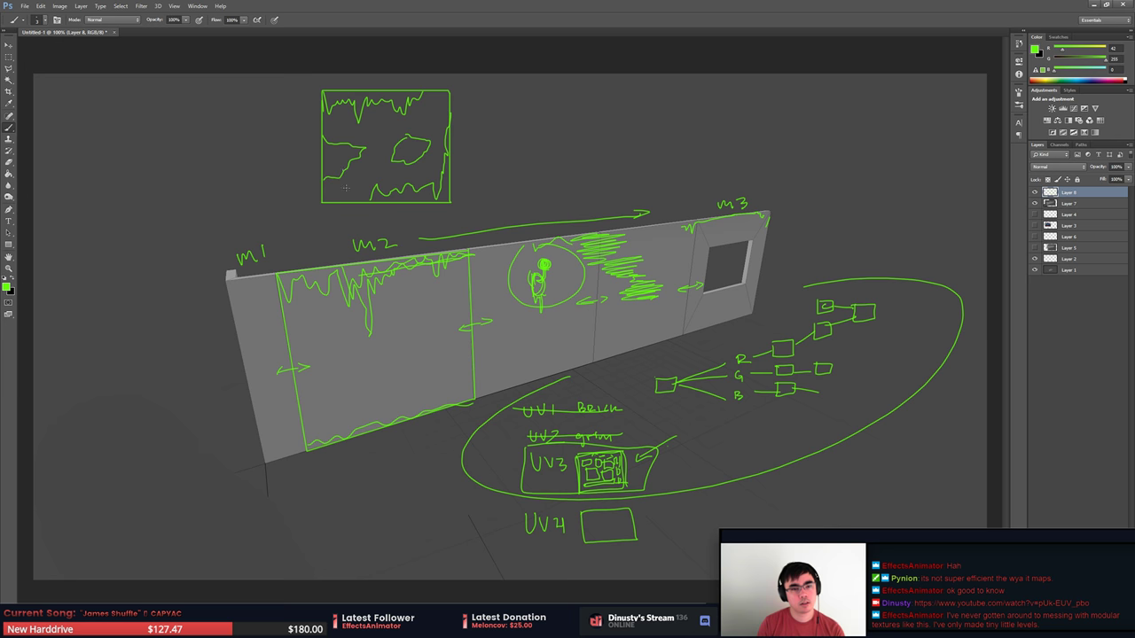
pyautogui.hotkey('ctrl', 'z')
pyautogui.moveTo(322, 137)
pyautogui.mouseDown()
pyautogui.moveTo(345, 150)
pyautogui.moveTo(330, 173)
pyautogui.mouseUp()
# Divide the texture square with black lines into a top strip, a left column and a box around the stain blob.
pyautogui.press('x')
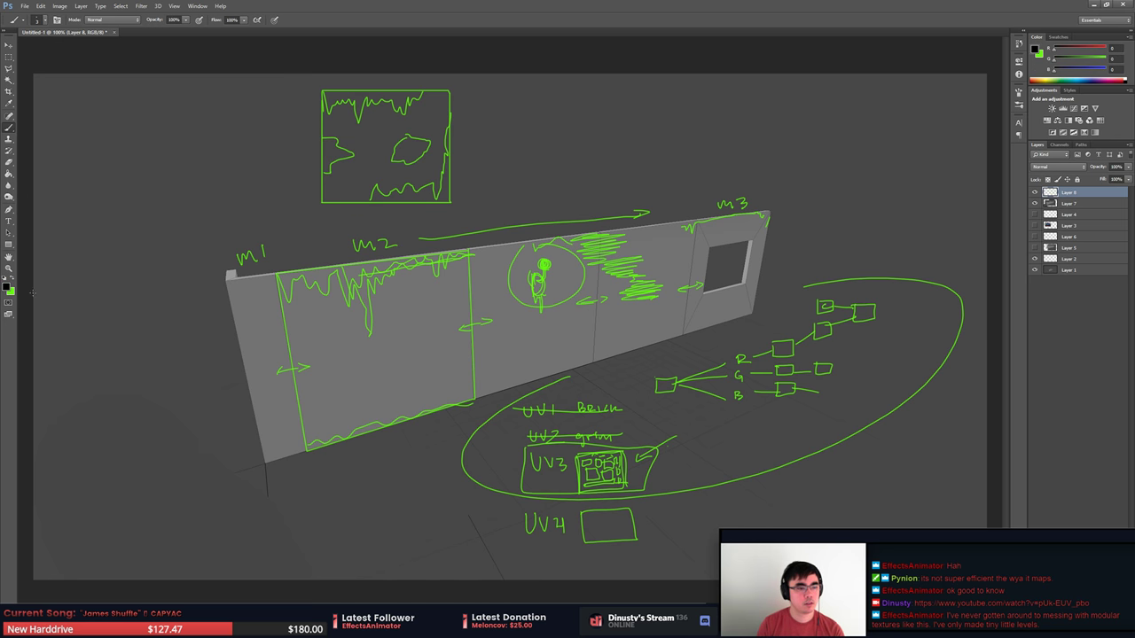
pyautogui.moveTo(322, 128)
pyautogui.mouseDown()
pyautogui.moveTo(454, 125)
pyautogui.moveTo(433, 169)
pyautogui.moveTo(384, 168)
pyautogui.moveTo(384, 129)
pyautogui.moveTo(364, 204)
pyautogui.mouseUp()
pyautogui.hotkey('ctrl', 'z')
pyautogui.keyDown('shift'); pyautogui.moveTo(363, 130); pyautogui.dragTo(365, 201); pyautogui.keyUp('shift')
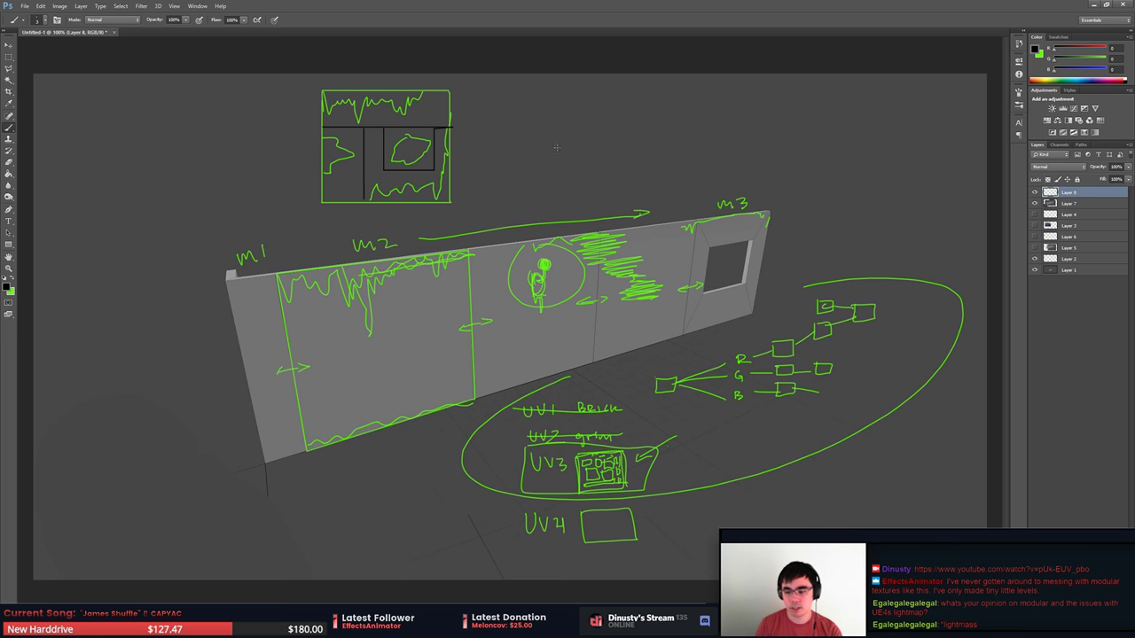
# Erase the texture square sketched above the wall with a resized eraser.
pyautogui.press('alt')
pyautogui.press('e')
pyautogui.click(471, 142)
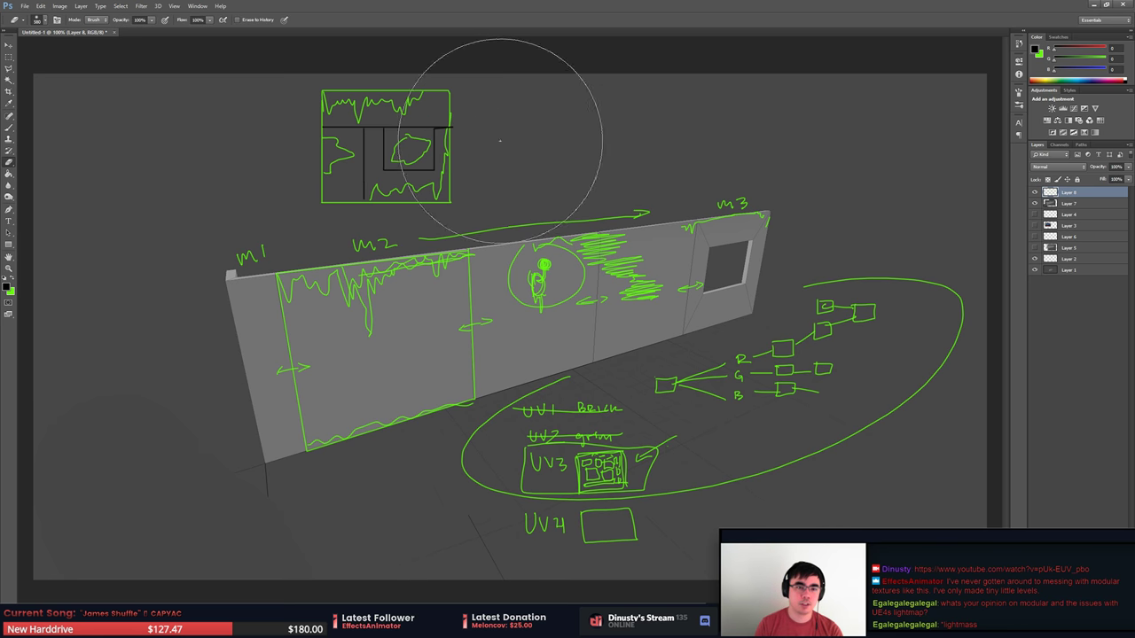
pyautogui.moveTo(474, 98)
pyautogui.mouseDown()
pyautogui.moveTo(283, 126)
pyautogui.moveTo(489, 96)
pyautogui.mouseUp()
pyautogui.hotkey('ctrl', 'z')
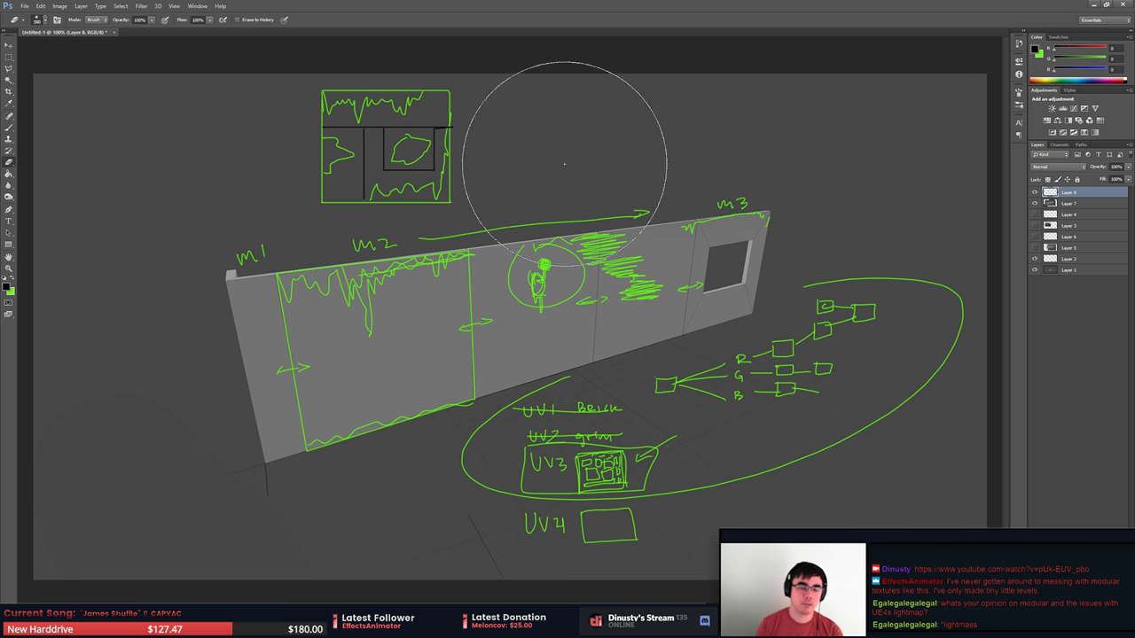
pyautogui.keyDown('alt'); pyautogui.moveTo(546, 155); pyautogui.dragTo(412, 153, button='right'); pyautogui.keyUp('alt')
pyautogui.moveTo(504, 136); pyautogui.dragTo(487, 148)
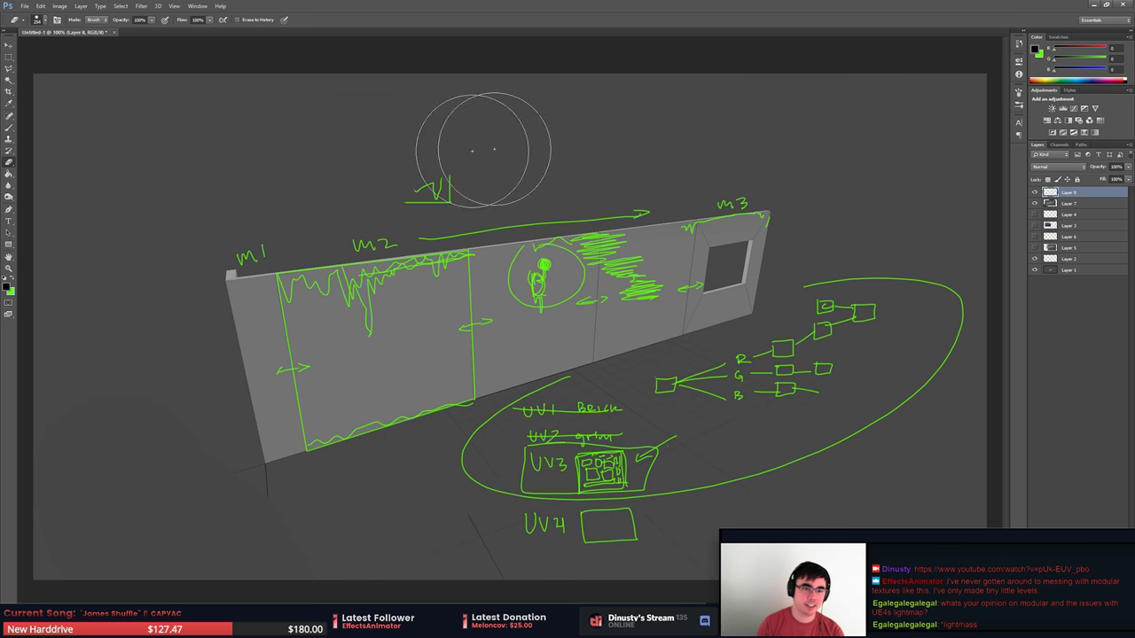
pyautogui.hotkey('ctrl', 'z')
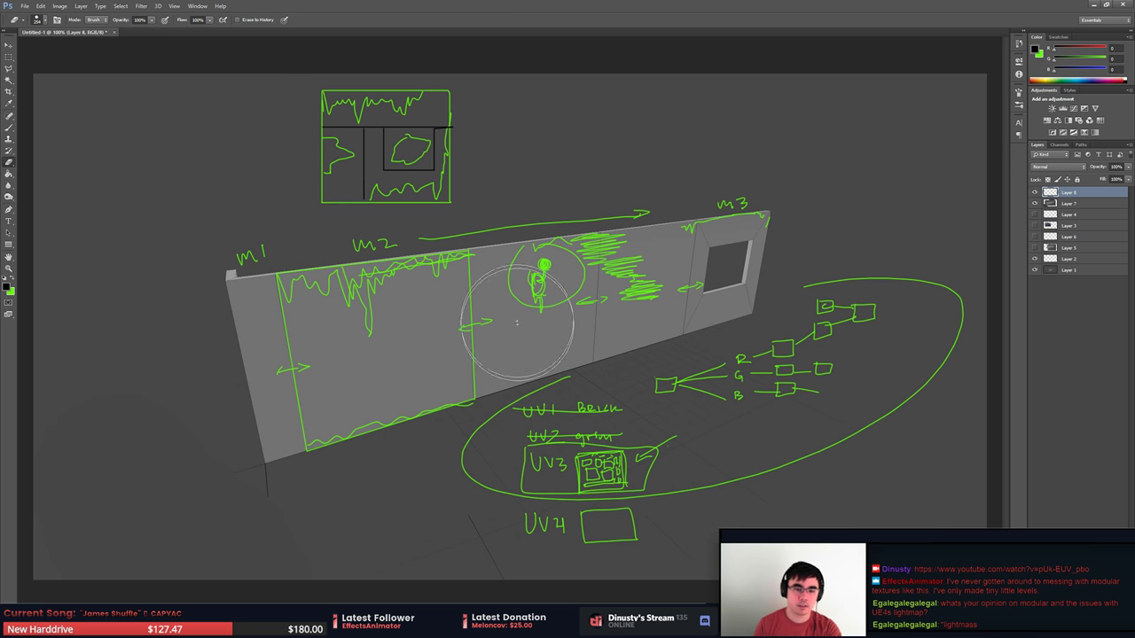
pyautogui.moveTo(466, 91)
pyautogui.mouseDown()
pyautogui.moveTo(408, 94)
pyautogui.moveTo(316, 169)
pyautogui.mouseUp()
# Outline a narrow black decal strip from top to bottom over the seam between the first two plain panels.
pyautogui.press('b')
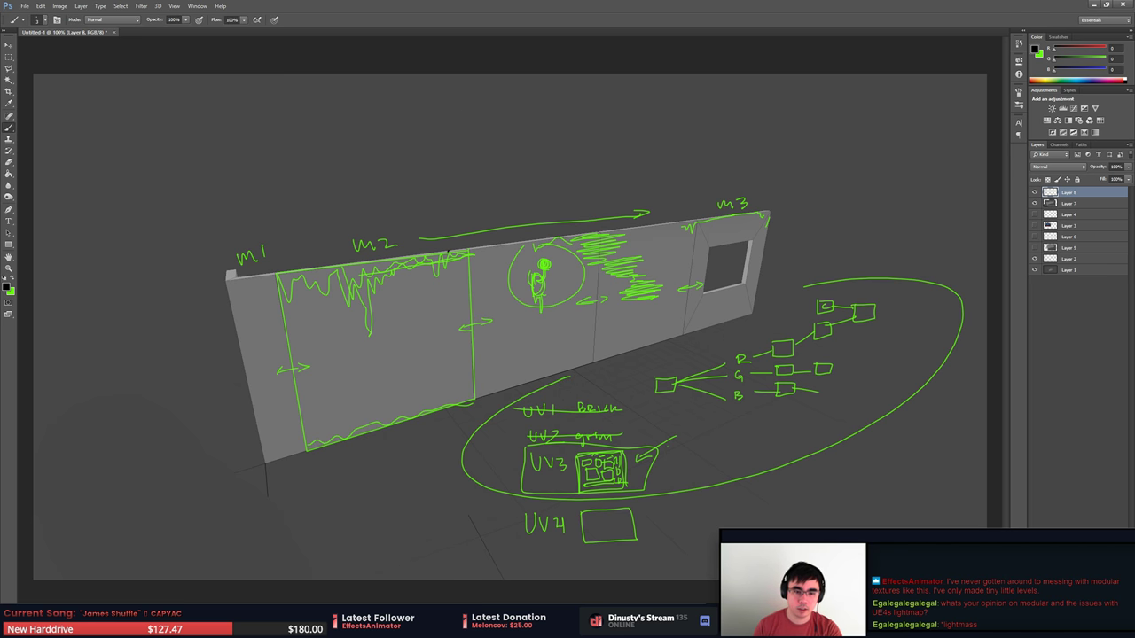
pyautogui.moveTo(449, 254); pyautogui.dragTo(458, 401)
pyautogui.keyDown('shift'); pyautogui.click(489, 399); pyautogui.keyUp('shift')
pyautogui.keyDown('shift'); pyautogui.click(480, 249); pyautogui.keyUp('shift')
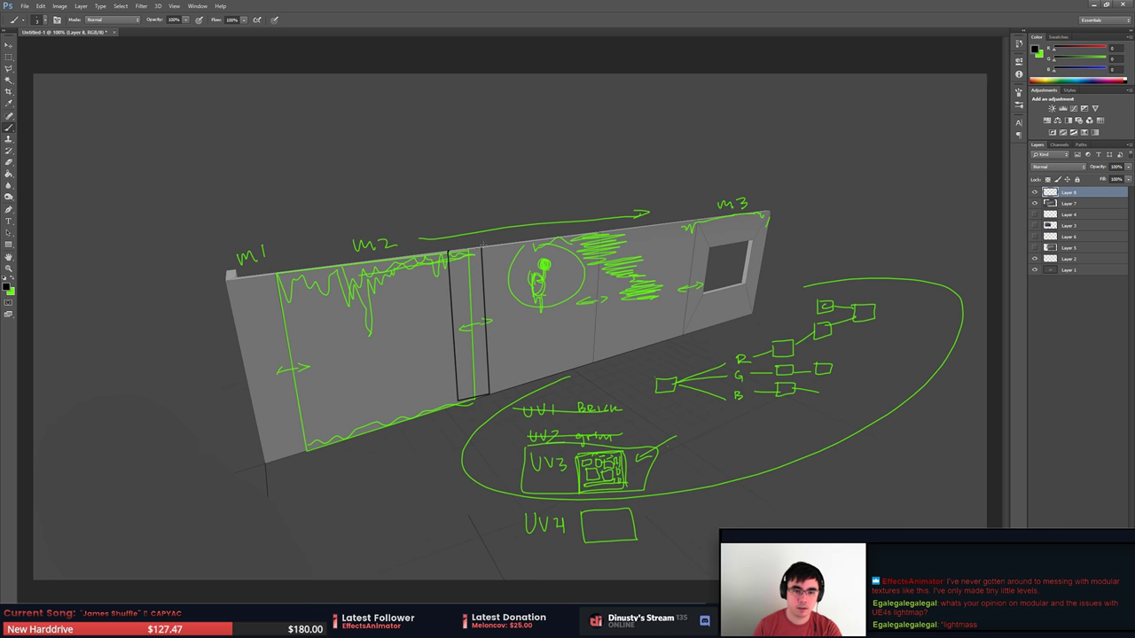
pyautogui.keyDown('shift'); pyautogui.click(450, 251); pyautogui.keyUp('shift')
# Draw a black decal box beside the strip at the wall's base and sketch a corner grime edge inside it.
pyautogui.moveTo(486, 325)
pyautogui.mouseDown()
pyautogui.moveTo(487, 360)
pyautogui.moveTo(508, 378)
pyautogui.mouseUp()
pyautogui.moveTo(488, 328); pyautogui.dragTo(536, 323)
pyautogui.keyDown('shift'); pyautogui.click(534, 379); pyautogui.keyUp('shift')
pyautogui.moveTo(485, 346)
pyautogui.mouseDown()
pyautogui.moveTo(493, 363)
pyautogui.moveTo(532, 381)
pyautogui.mouseUp()
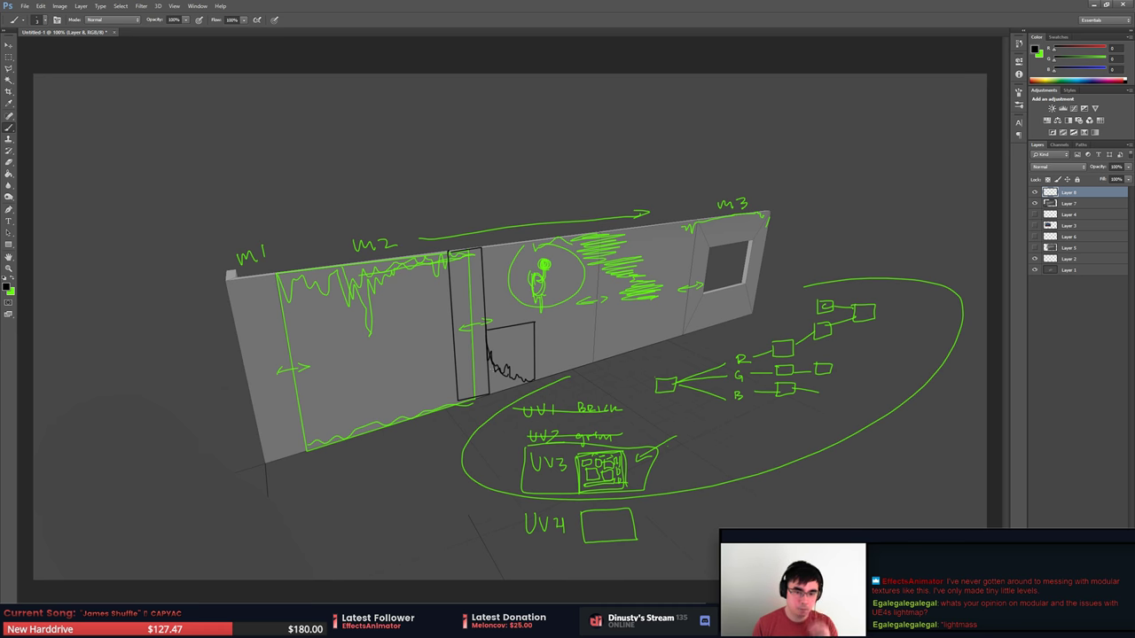
pyautogui.moveTo(490, 365)
pyautogui.mouseDown()
pyautogui.moveTo(501, 383)
pyautogui.moveTo(525, 376)
pyautogui.mouseUp()
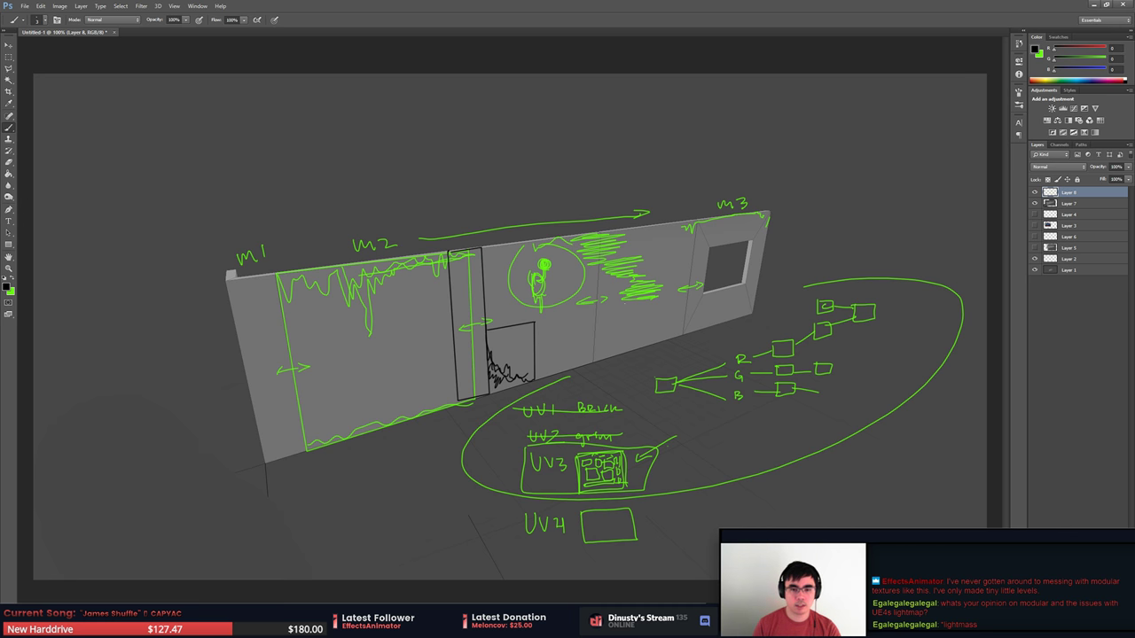
pyautogui.hotkey('ctrl', 'z')
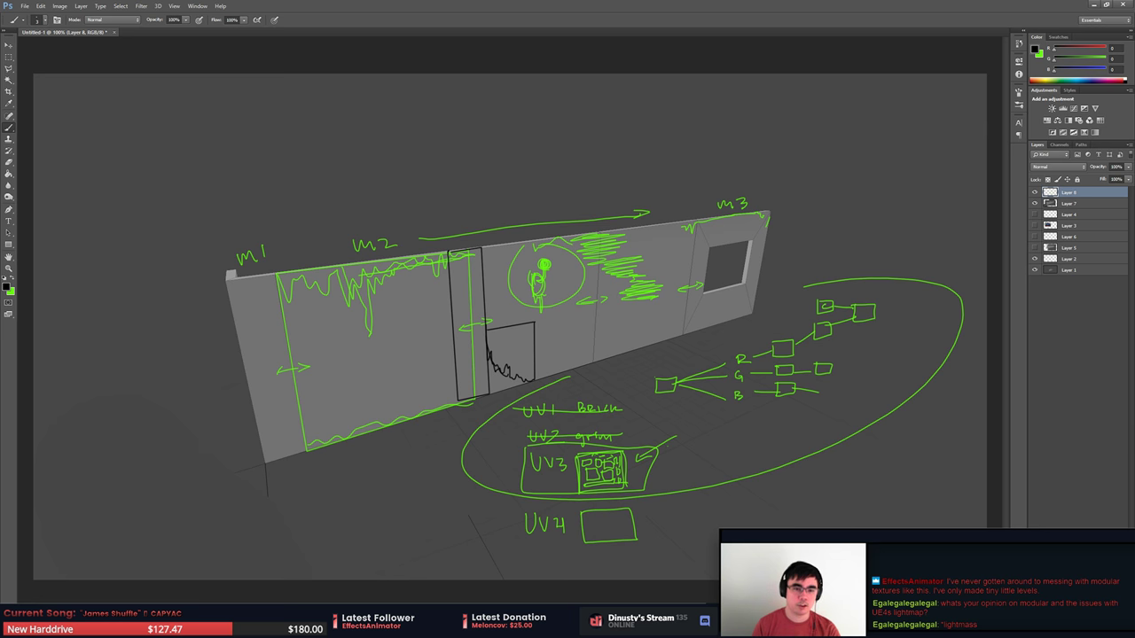
# Erase the black decal shapes and surrounding annotations around the seam between the first two plain panels.
pyautogui.press('e')
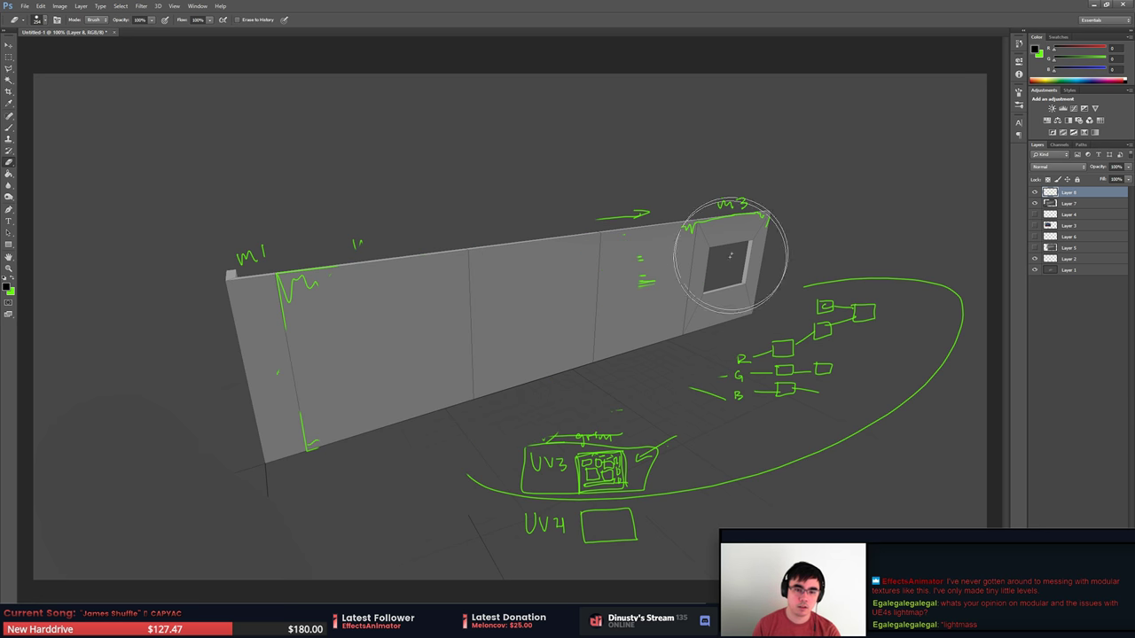
pyautogui.moveTo(519, 328)
pyautogui.mouseDown()
pyautogui.moveTo(456, 355)
pyautogui.moveTo(443, 386)
pyautogui.mouseUp()
pyautogui.press('b')
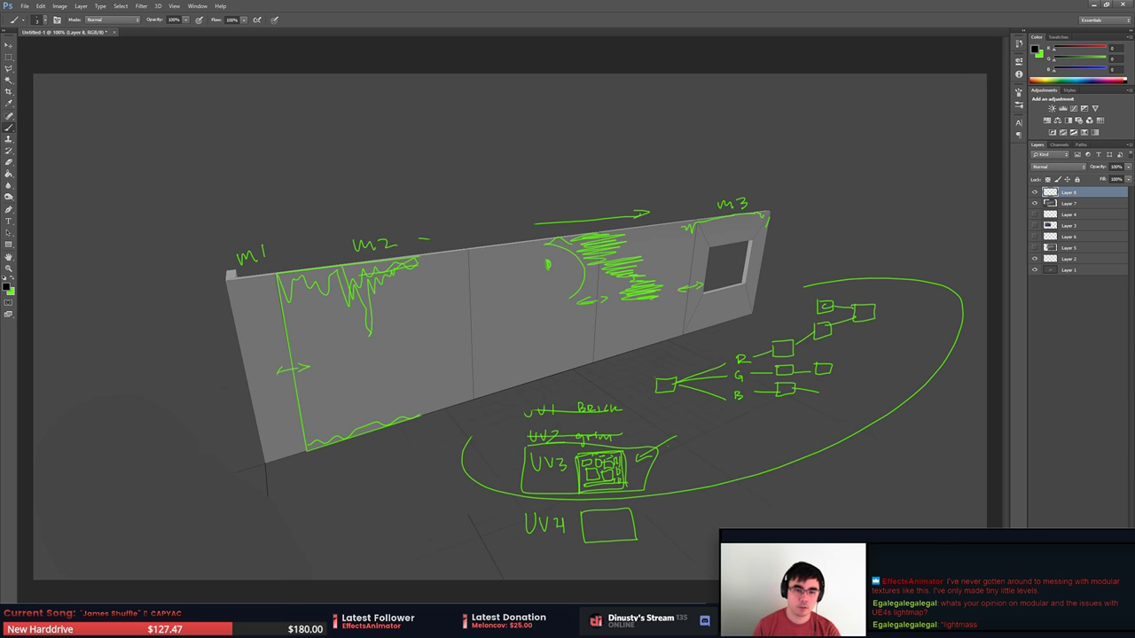
# Draw a black rectangular decal across the seam between the first two plain panels and handwrite graffiti lettering inside it.
pyautogui.moveTo(431, 299)
pyautogui.mouseDown()
pyautogui.moveTo(551, 282)
pyautogui.moveTo(558, 339)
pyautogui.moveTo(435, 365)
pyautogui.moveTo(431, 300)
pyautogui.mouseUp()
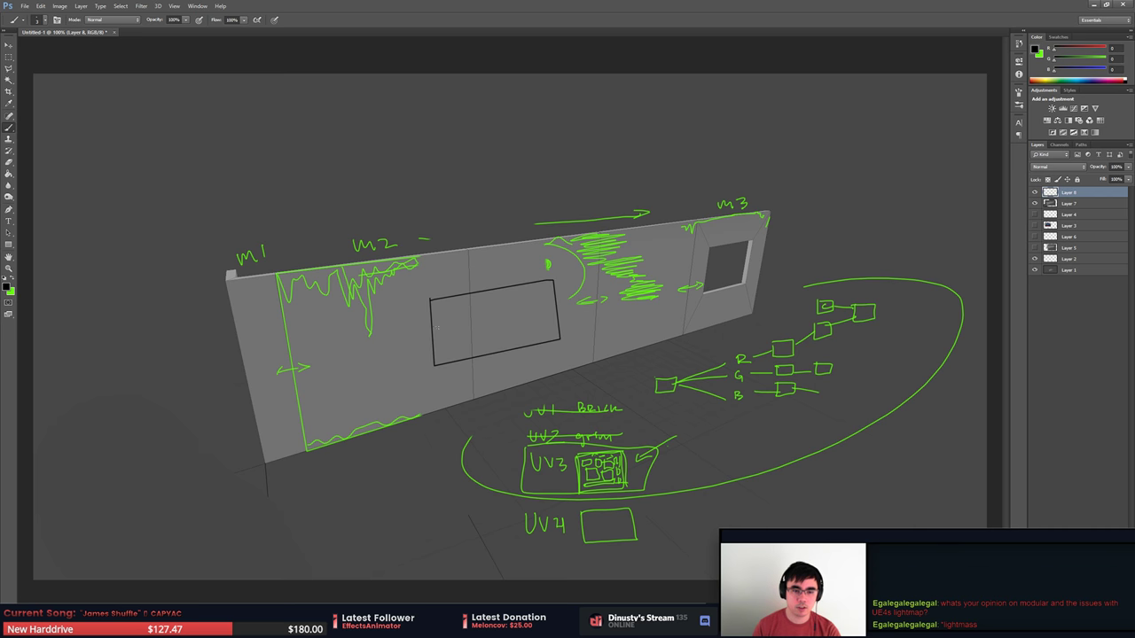
pyautogui.moveTo(449, 338)
pyautogui.mouseDown()
pyautogui.moveTo(446, 349)
pyautogui.moveTo(505, 306)
pyautogui.moveTo(556, 320)
pyautogui.mouseUp()
pyautogui.hotkey('ctrl', 'z')
pyautogui.moveTo(444, 323)
pyautogui.mouseDown()
pyautogui.moveTo(456, 312)
pyautogui.moveTo(552, 329)
pyautogui.moveTo(552, 307)
pyautogui.mouseUp()
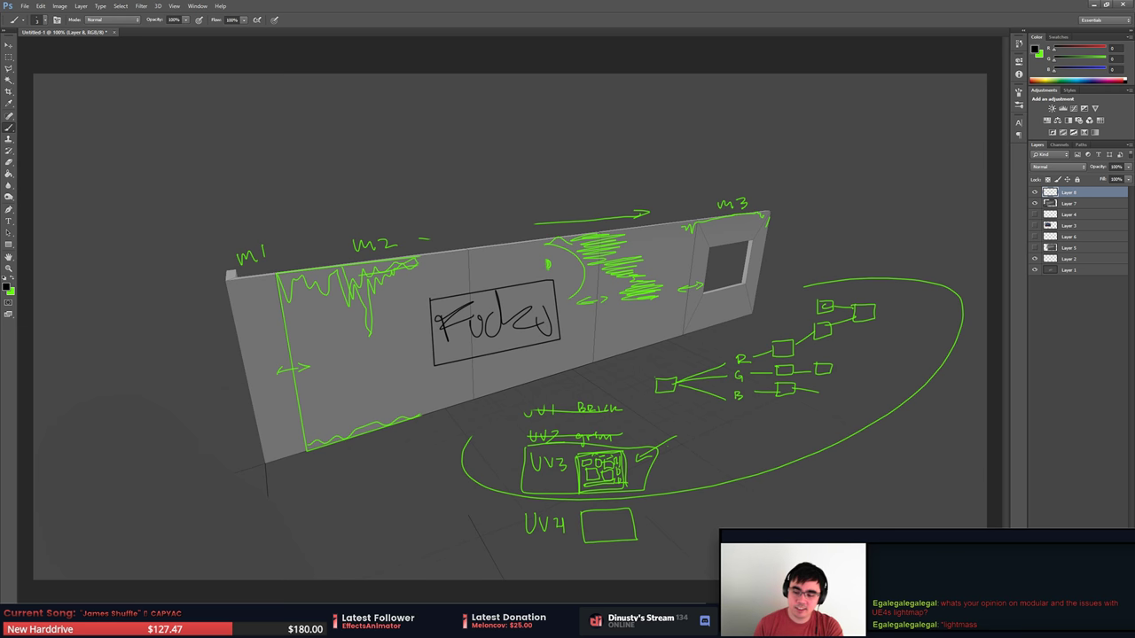
# Undo the graffiti decal, the erasing around the seam and the corner grime box.
pyautogui.press('e')
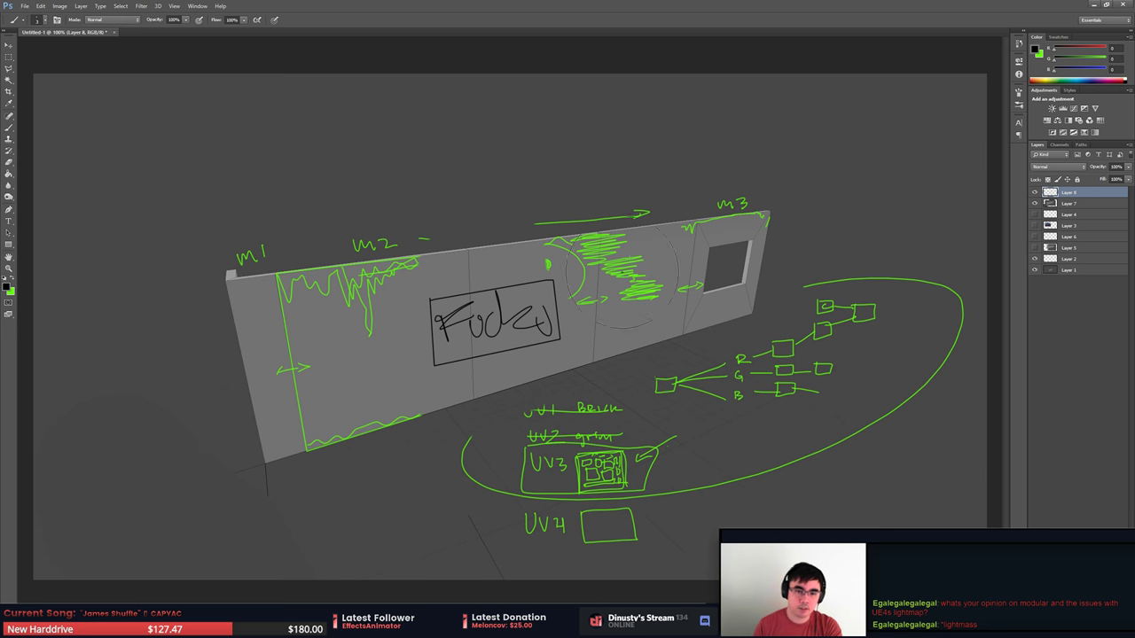
pyautogui.hotkey('ctrl', 'alt', 'z')
pyautogui.hotkey('ctrl', 'alt', 'z')
pyautogui.hotkey('ctrl', 'alt', 'z')
pyautogui.hotkey('ctrl', 'alt', 'z')
pyautogui.hotkey('ctrl', 'alt', 'z')
pyautogui.hotkey('ctrl', 'alt', 'z')
pyautogui.hotkey('ctrl', 'alt', 'z')
pyautogui.hotkey('ctrl', 'alt', 'z')
pyautogui.hotkey('ctrl', 'alt', 'z')
pyautogui.hotkey('ctrl', 'alt', 'z')
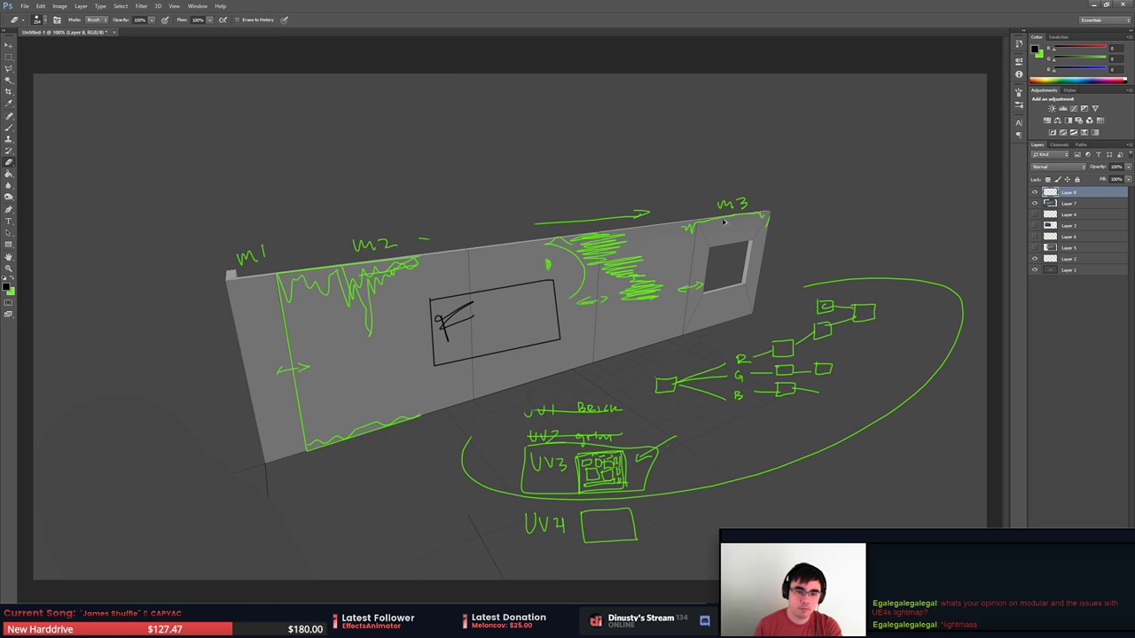
pyautogui.hotkey('ctrl', 'alt', 'z')
pyautogui.hotkey('ctrl', 'alt', 'z')
pyautogui.hotkey('ctrl', 'alt', 'z')
pyautogui.hotkey('ctrl', 'alt', 'z')
pyautogui.hotkey('ctrl', 'alt', 'z')
pyautogui.hotkey('ctrl', 'alt', 'z')
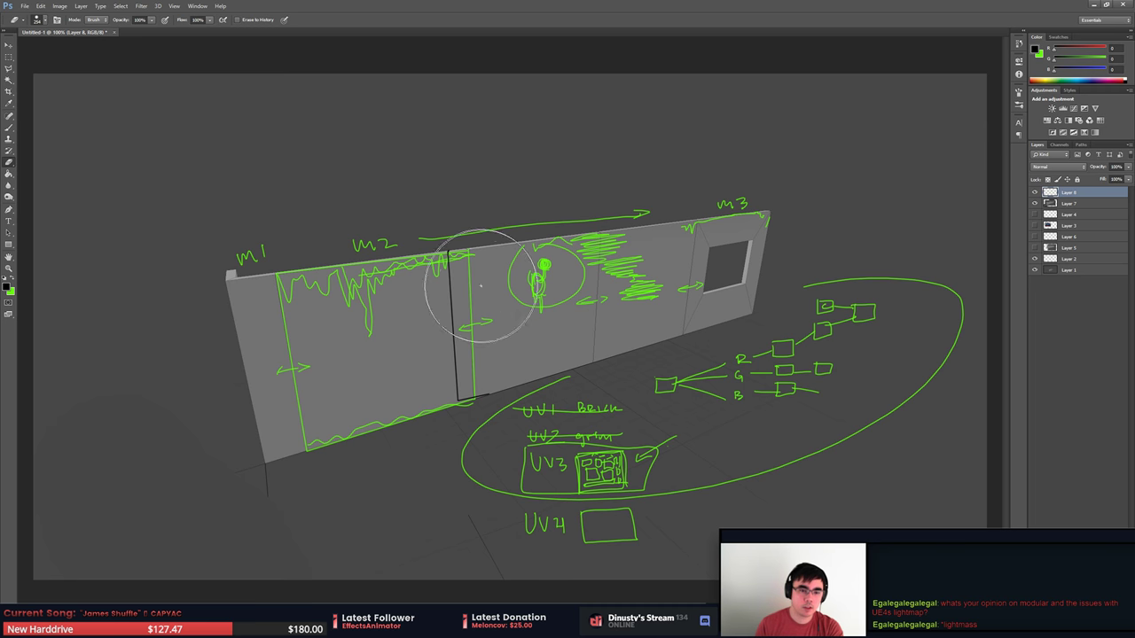
# Erase the remaining black strip outline around the seam with a smaller eraser, and switch to the Rectangular Marquee tool.
pyautogui.keyDown('alt'); pyautogui.moveTo(480, 273); pyautogui.dragTo(436, 274, button='right'); pyautogui.keyUp('alt')
pyautogui.moveTo(450, 251)
pyautogui.mouseDown()
pyautogui.moveTo(461, 399)
pyautogui.moveTo(486, 399)
pyautogui.mouseUp()
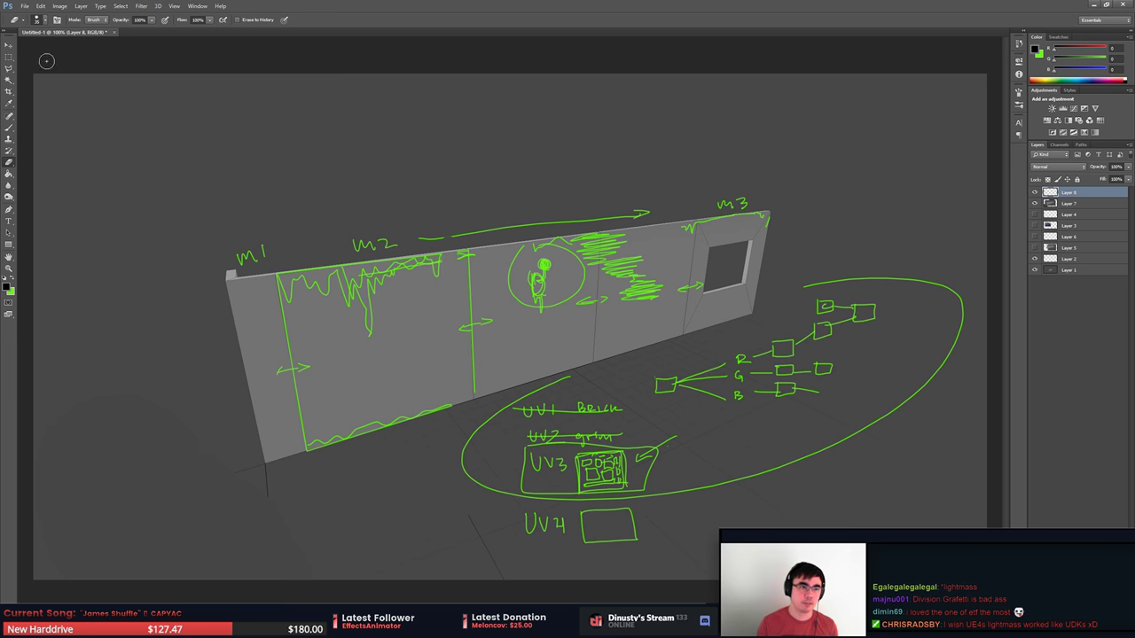
pyautogui.click(9, 57)
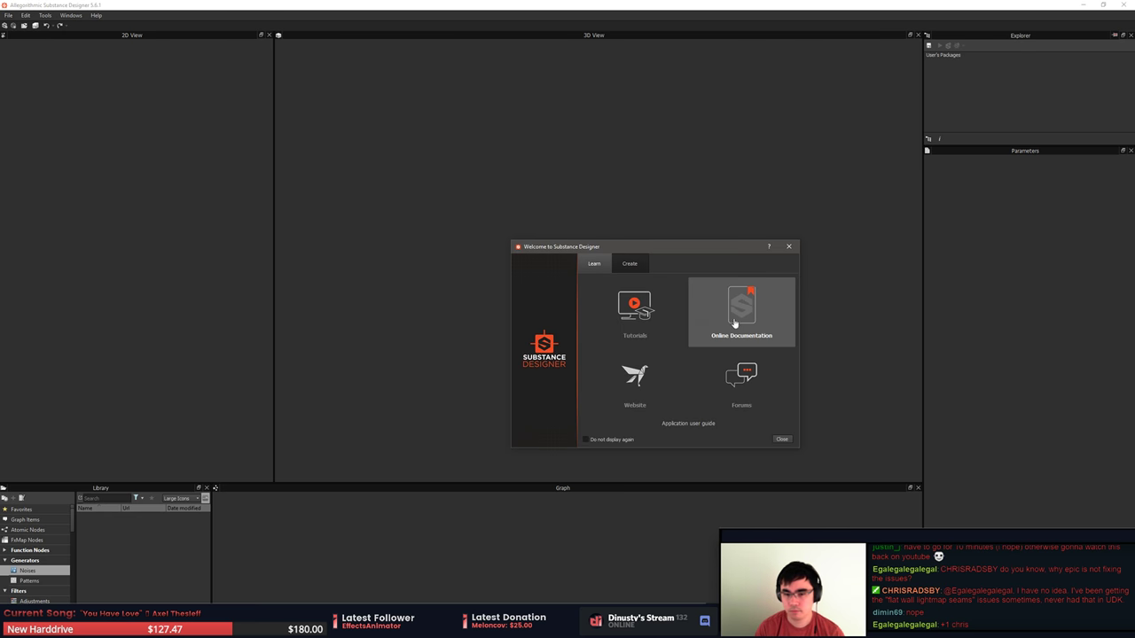
# Close the Substance Designer welcome window, and review and dismiss the 5.6.2 update notice.
pyautogui.click(788, 245)
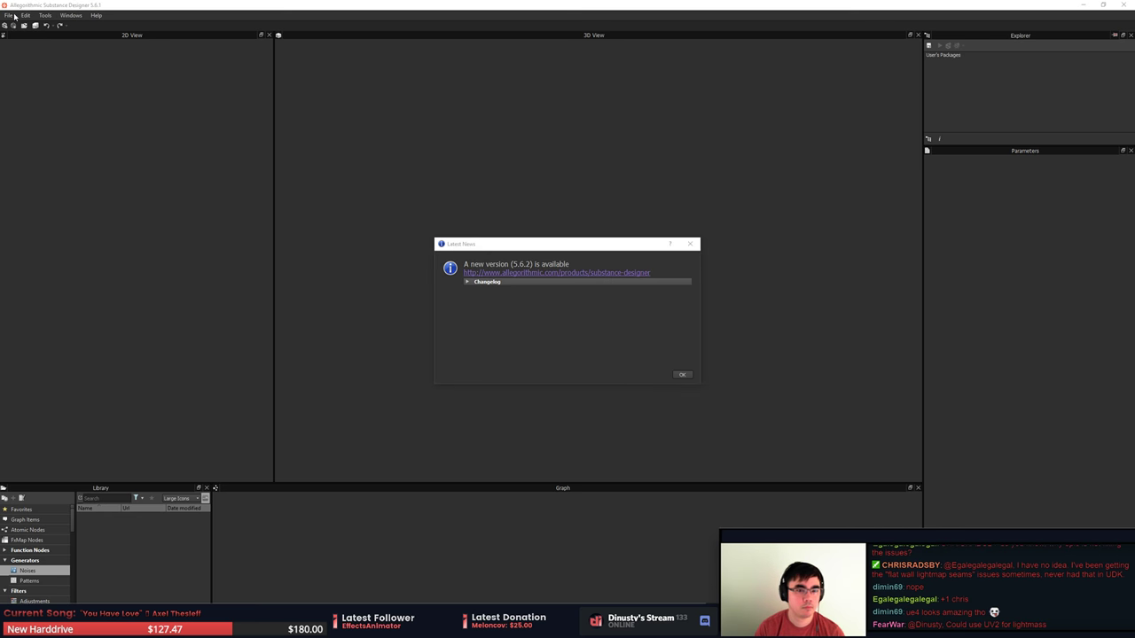
pyautogui.click(493, 282)
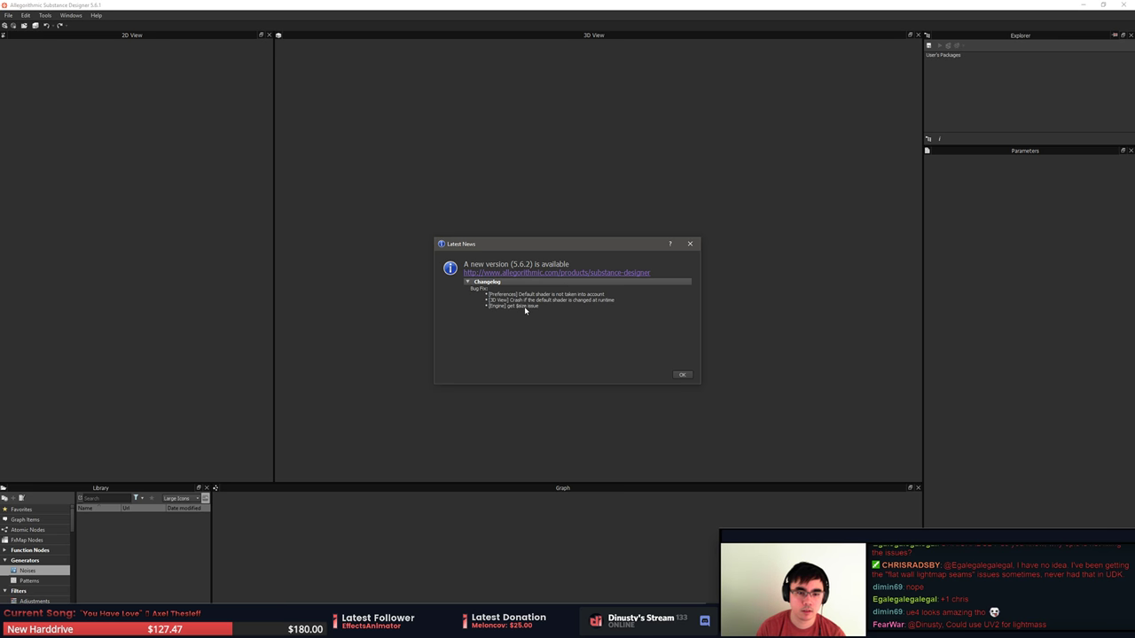
pyautogui.click(552, 275)
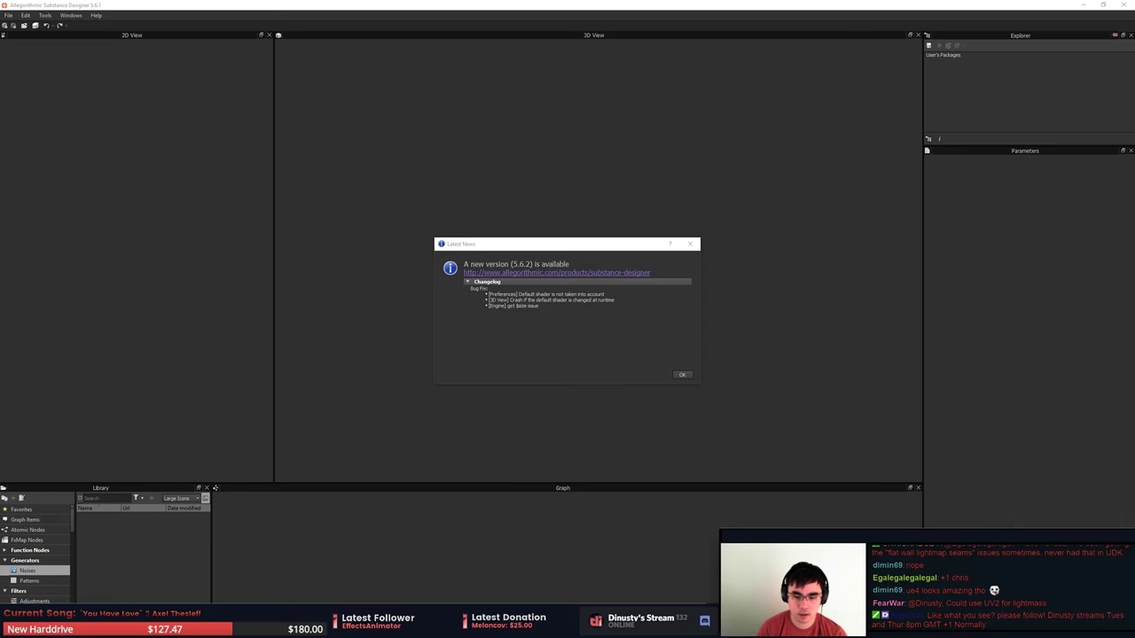
pyautogui.hotkey('alt', 'Tab')
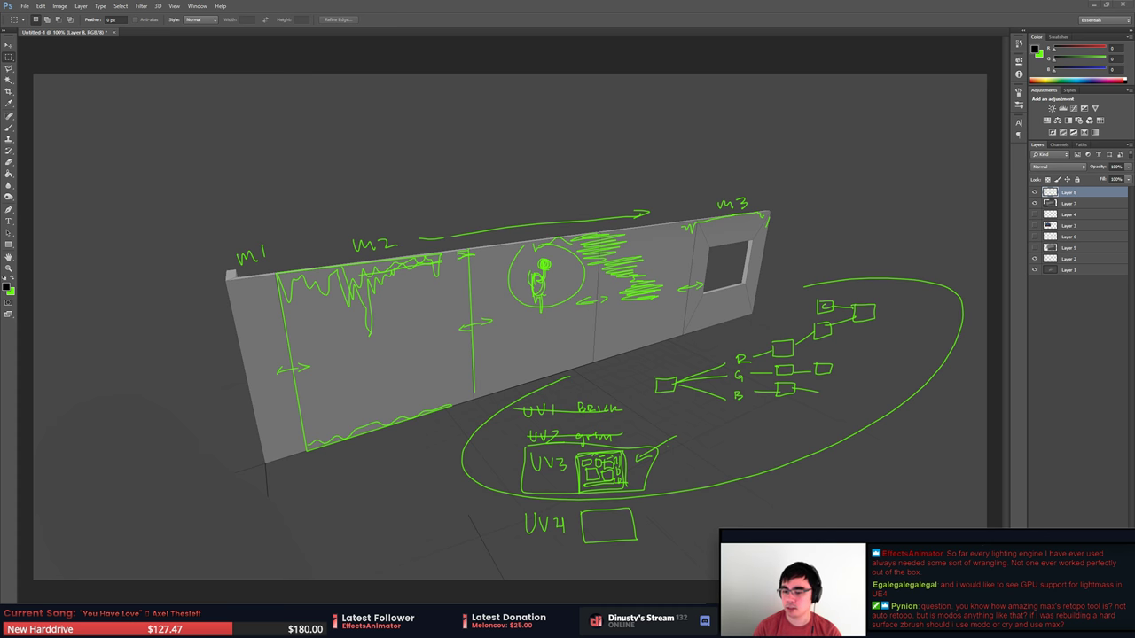
pyautogui.hotkey('alt', 'Tab')
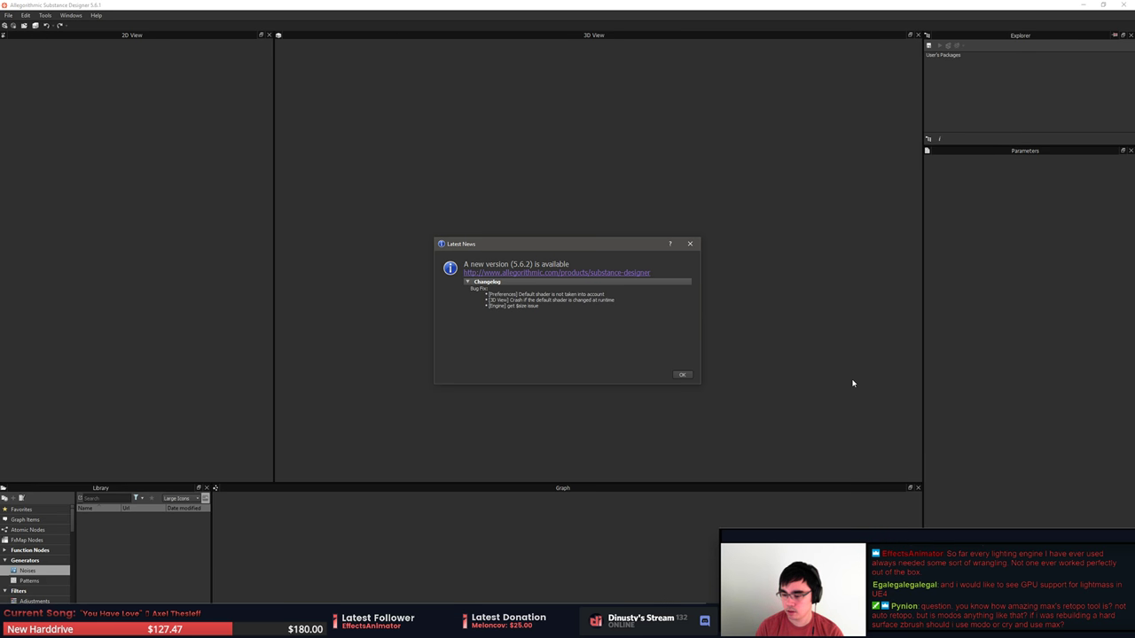
pyautogui.click(682, 374)
# Switch to MODO, view the modular building walls and select the window wall item.
pyautogui.click(617, 624)
pyautogui.keyDown('alt'); pyautogui.moveTo(631, 382); pyautogui.dragTo(638, 418); pyautogui.keyUp('alt')
pyautogui.press('KP_0')
pyautogui.keyDown('alt'); pyautogui.moveTo(481, 390); pyautogui.dragTo(427, 362); pyautogui.keyUp('alt')
pyautogui.click(82, 75)
pyautogui.click(83, 68)
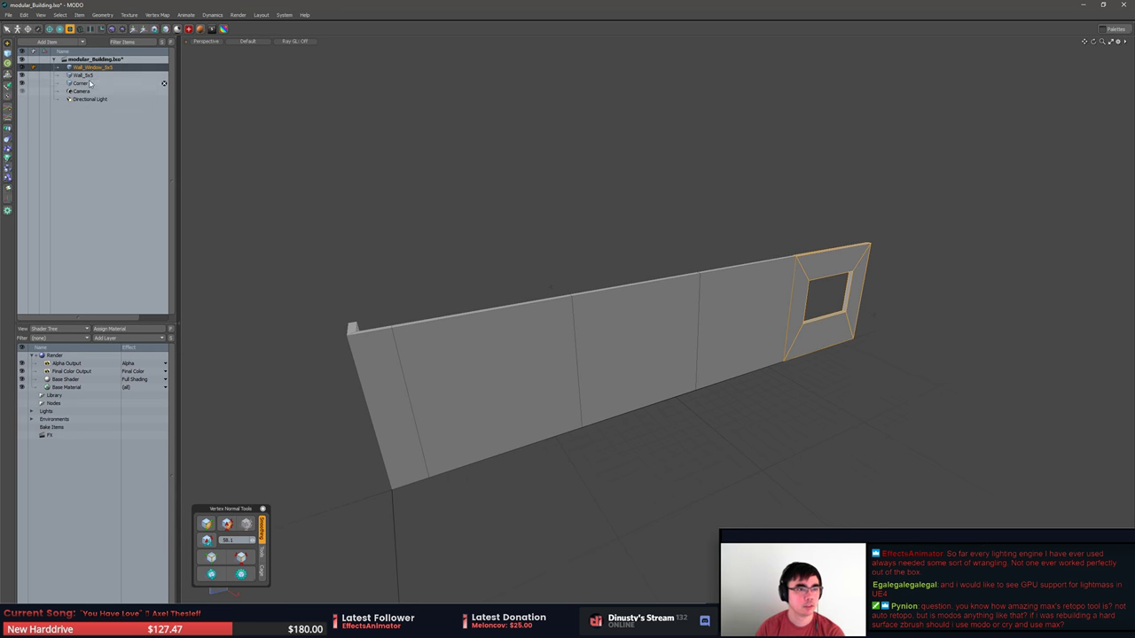
# Close the modular_Building scene without saving its changes.
pyautogui.rightClick(93, 61)
pyautogui.click(83, 91)
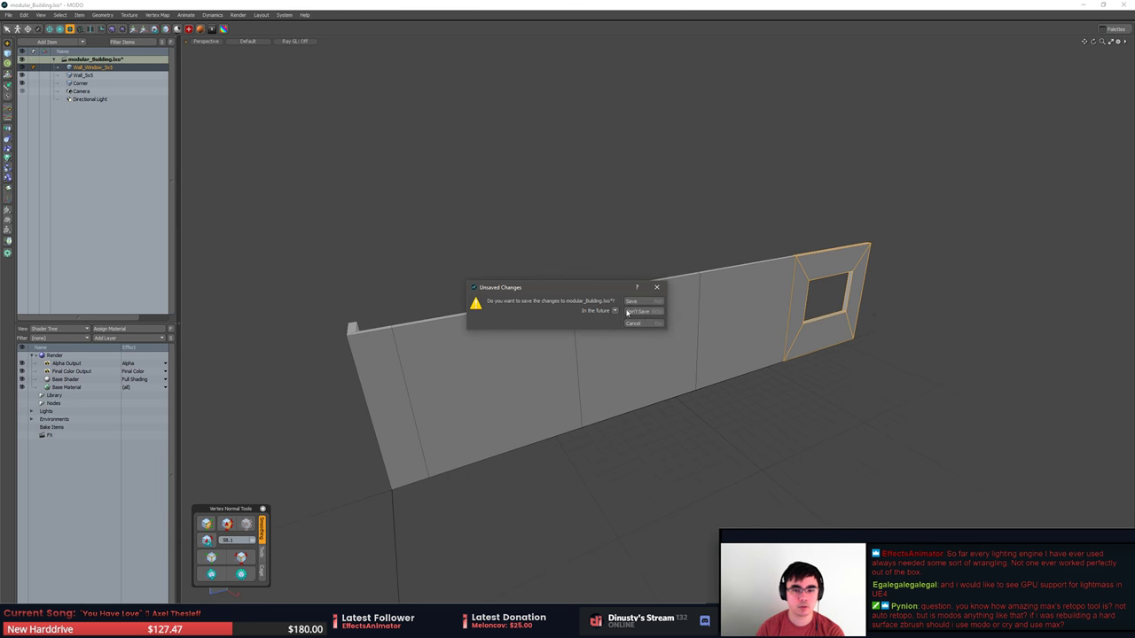
pyautogui.click(637, 313)
pyautogui.keyDown('alt'); pyautogui.moveTo(421, 217); pyautogui.dragTo(523, 184); pyautogui.keyUp('alt')
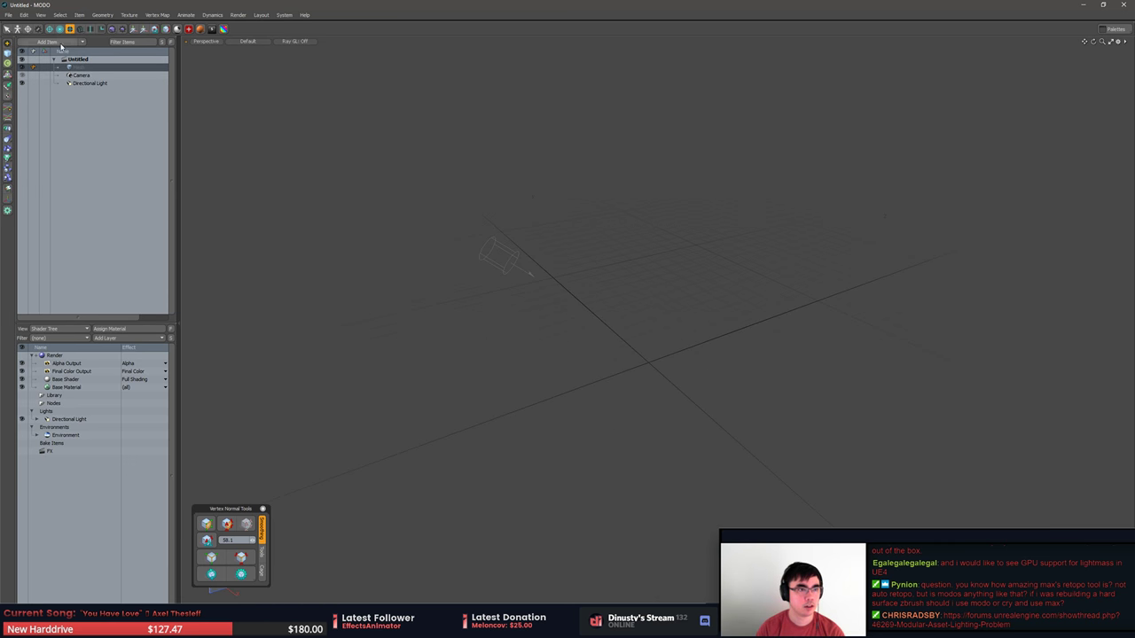
# Create a Sphere primitive in the scene, about 10 m by 12 m in cross-section, and stretch it in depth into an ellipsoid.
pyautogui.click(8, 53)
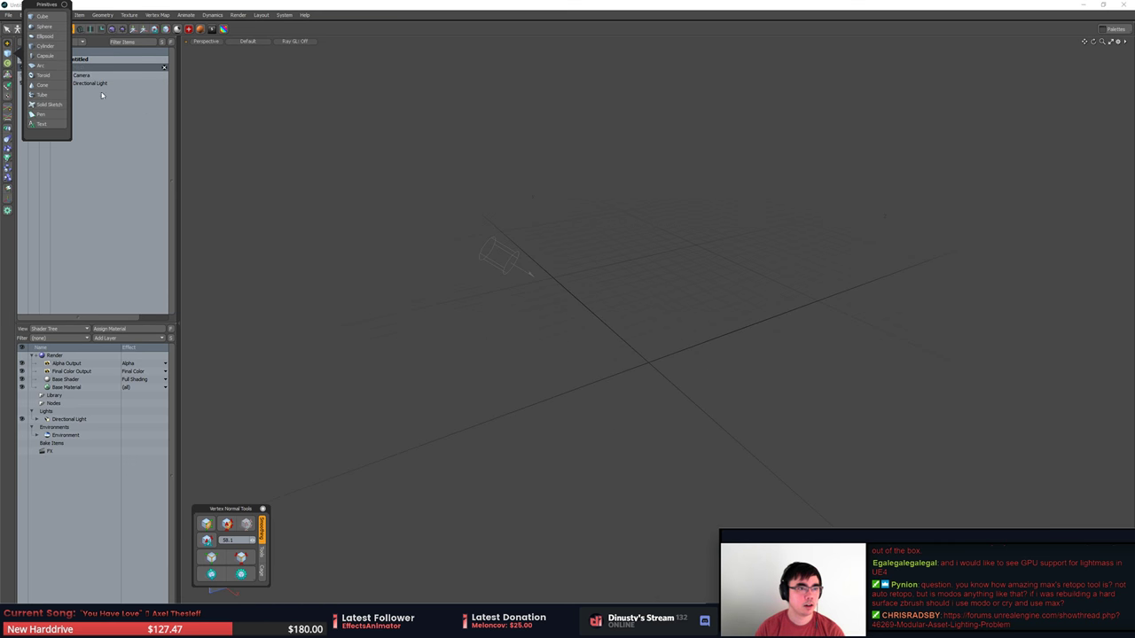
pyautogui.click(42, 25)
pyautogui.moveTo(618, 294); pyautogui.dragTo(747, 367)
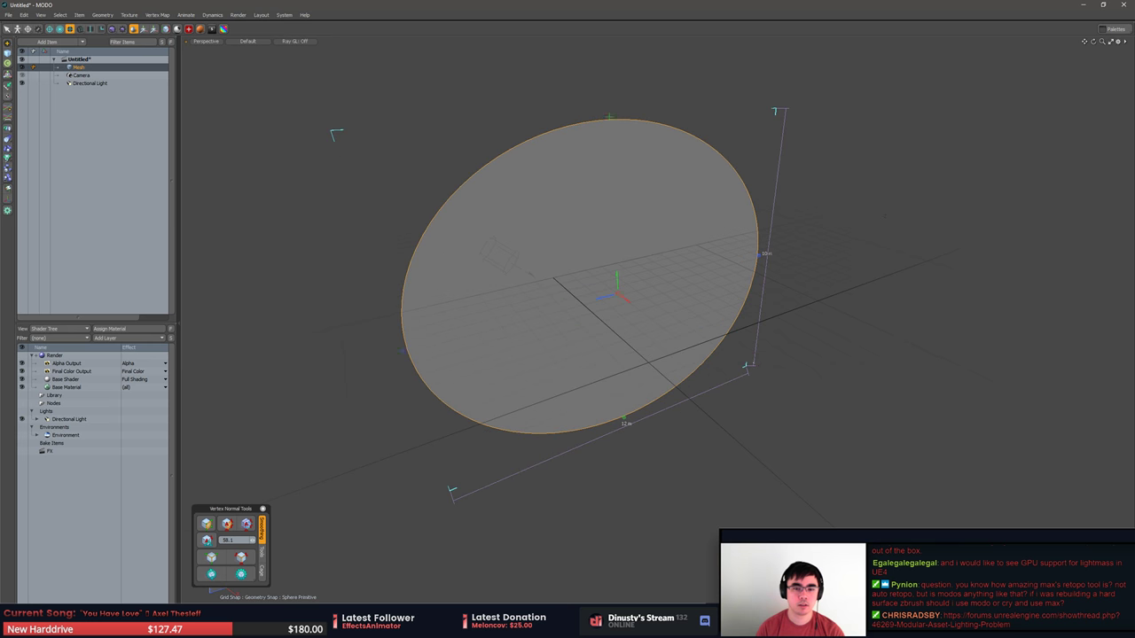
pyautogui.moveTo(618, 293); pyautogui.dragTo(836, 456)
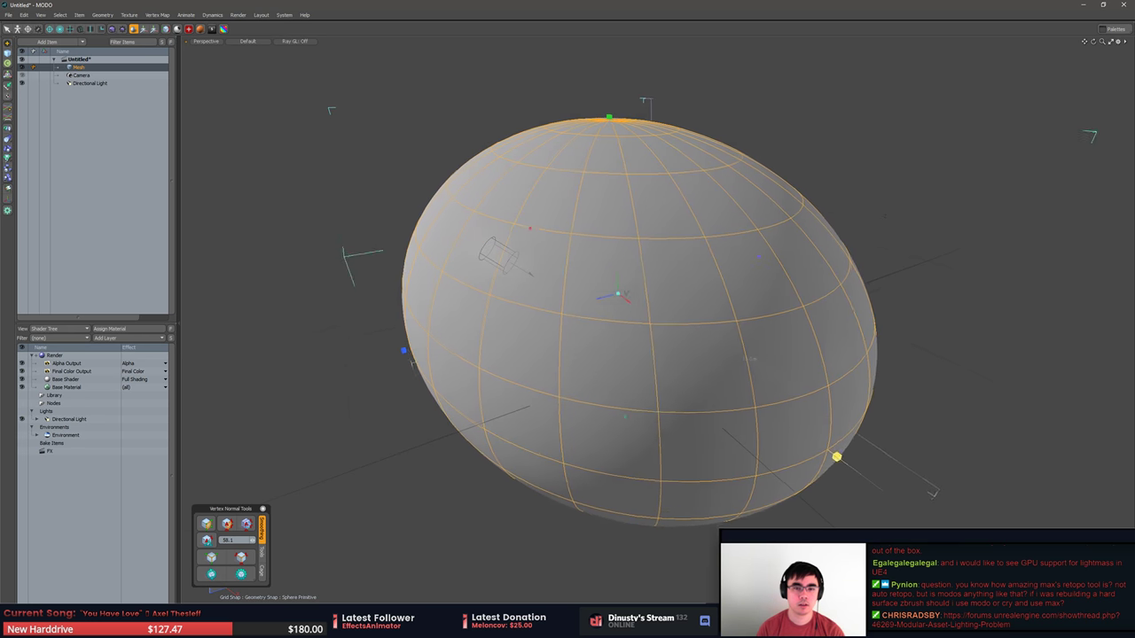
pyautogui.press('space')
# Select polygons on the side of the ellipsoid and pull them outward into a rounded stub.
pyautogui.moveTo(633, 247)
pyautogui.keyDown('alt'); pyautogui.mouseDown()
pyautogui.moveTo(787, 209)
pyautogui.moveTo(646, 193)
pyautogui.moveTo(572, 348)
pyautogui.moveTo(552, 289)
pyautogui.mouseUp(); pyautogui.keyUp('alt')
pyautogui.scroll(-3, 787, 209)
pyautogui.press('3')
pyautogui.moveTo(529, 239)
pyautogui.mouseDown()
pyautogui.moveTo(516, 252)
pyautogui.moveTo(537, 304)
pyautogui.moveTo(532, 262)
pyautogui.moveTo(470, 229)
pyautogui.moveTo(376, 143)
pyautogui.moveTo(532, 288)
pyautogui.mouseUp()
pyautogui.press('w')
pyautogui.press('space')
# Insert an edge loop around the stub and slide it toward the stub's end.
pyautogui.click(538, 300)
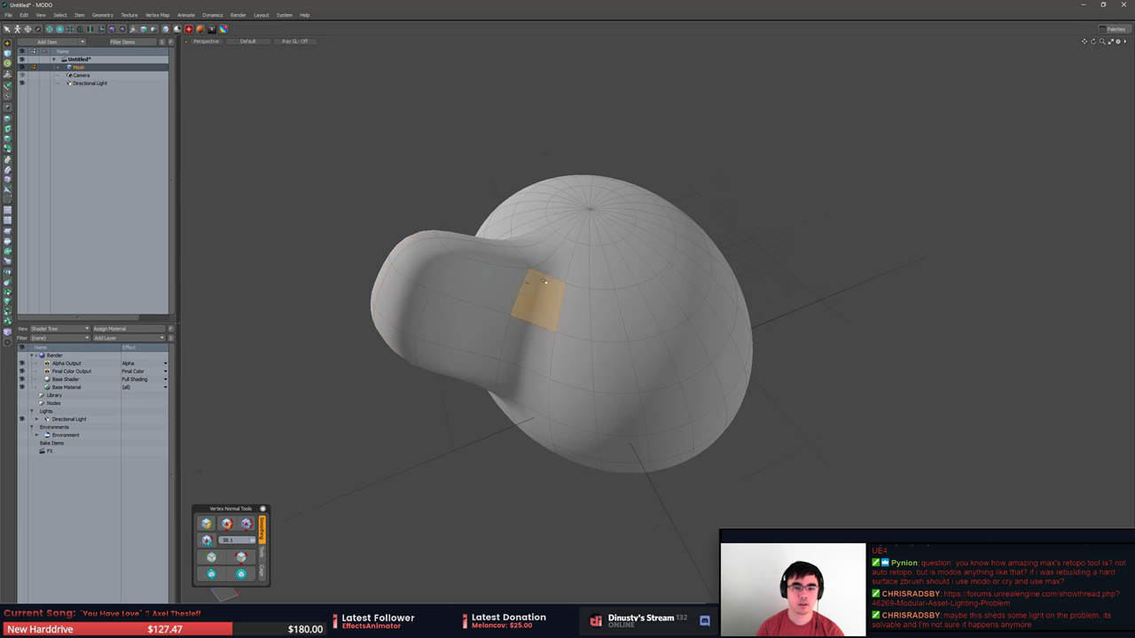
pyautogui.click(483, 288)
pyautogui.press('2')
pyautogui.click(478, 306)
pyautogui.hotkey('alt', 'c')
pyautogui.moveTo(456, 323); pyautogui.dragTo(436, 321)
pyautogui.press('space')
# Extrude the polygons at the stub's end, rotating and moving them to form a curved, tapering trunk.
pyautogui.press('3')
pyautogui.moveTo(436, 321)
pyautogui.mouseDown()
pyautogui.moveTo(439, 311)
pyautogui.moveTo(419, 347)
pyautogui.moveTo(682, 252)
pyautogui.moveTo(857, 126)
pyautogui.moveTo(530, 192)
pyautogui.moveTo(642, 203)
pyautogui.moveTo(634, 144)
pyautogui.moveTo(683, 144)
pyautogui.moveTo(717, 46)
pyautogui.moveTo(680, 116)
pyautogui.moveTo(603, 143)
pyautogui.moveTo(716, 127)
pyautogui.moveTo(693, 101)
pyautogui.mouseUp()
pyautogui.press('z')
pyautogui.press('e')
pyautogui.press('w')
pyautogui.press('e')
pyautogui.press('w')
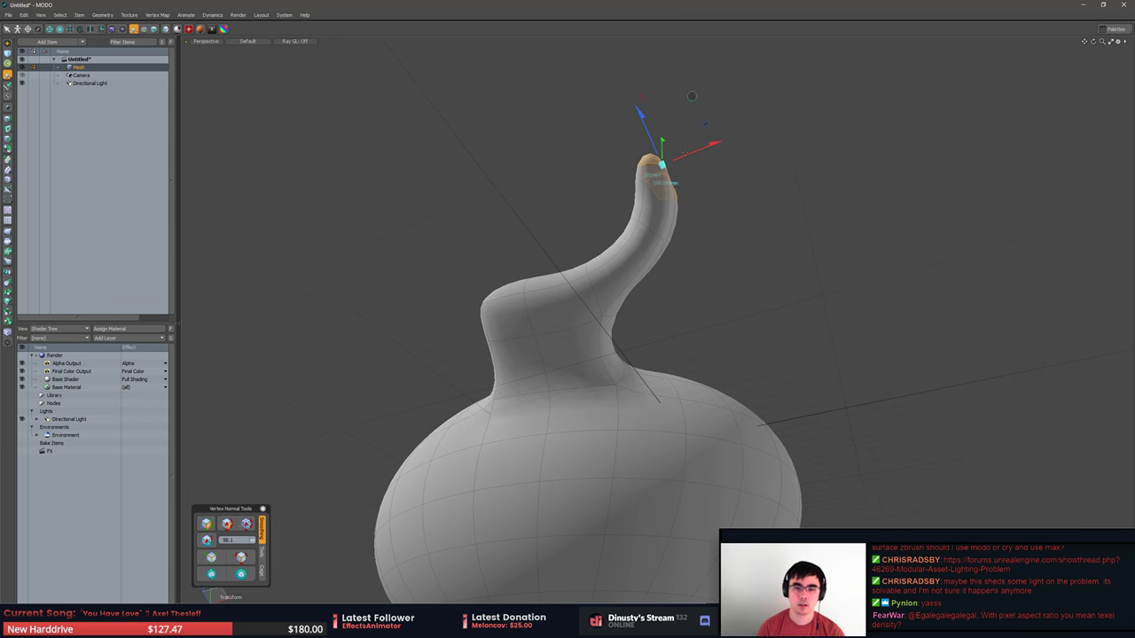
# Rotate and reposition the edge loop below the trunk's tip, and clear the selection.
pyautogui.press('q')
pyautogui.press('2')
pyautogui.click(650, 230)
pyautogui.press('e')
pyautogui.moveTo(631, 215); pyautogui.dragTo(608, 252)
pyautogui.press('w')
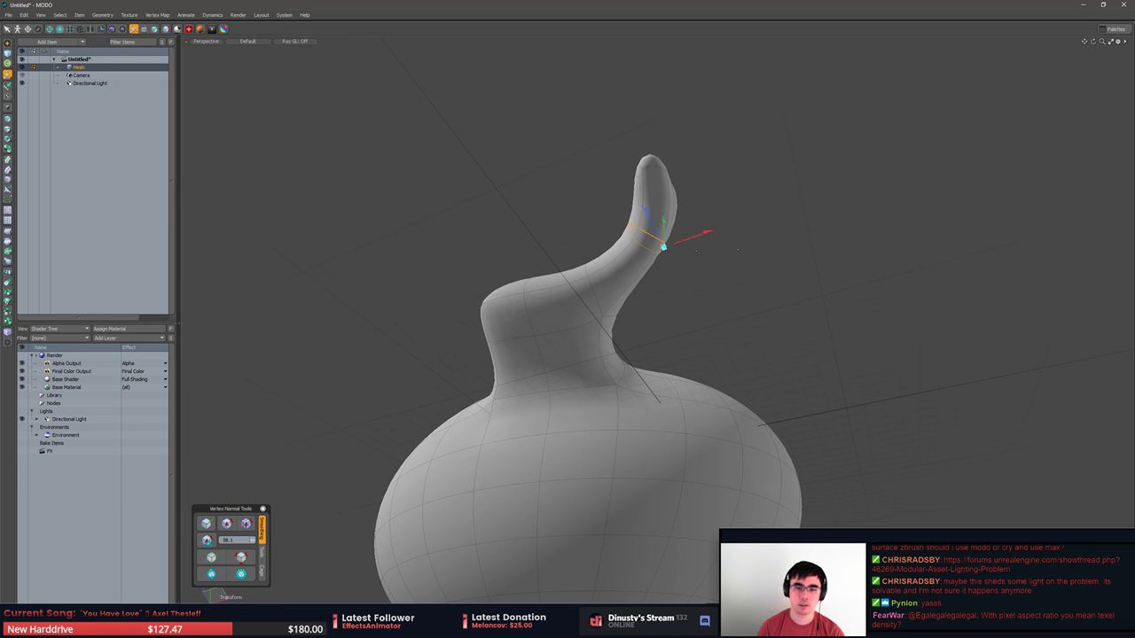
pyautogui.press('q')
pyautogui.click(737, 216)
# Select the vertices around the trunk's tip and move them to reshape the end.
pyautogui.moveTo(737, 215)
pyautogui.keyDown('alt'); pyautogui.mouseDown()
pyautogui.moveTo(751, 346)
pyautogui.moveTo(766, 360)
pyautogui.moveTo(808, 343)
pyautogui.mouseUp(); pyautogui.keyUp('alt')
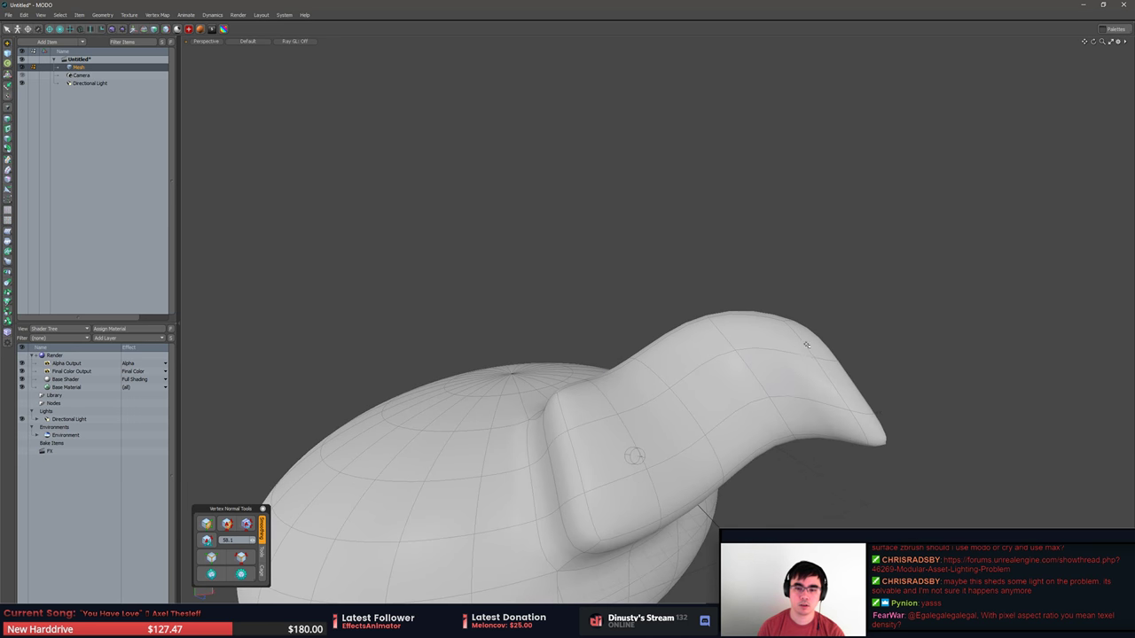
pyautogui.press('1')
pyautogui.moveTo(752, 272)
pyautogui.mouseDown(button='middle')
pyautogui.moveTo(758, 310)
pyautogui.moveTo(964, 430)
pyautogui.mouseUp(button='middle')
pyautogui.press('w')
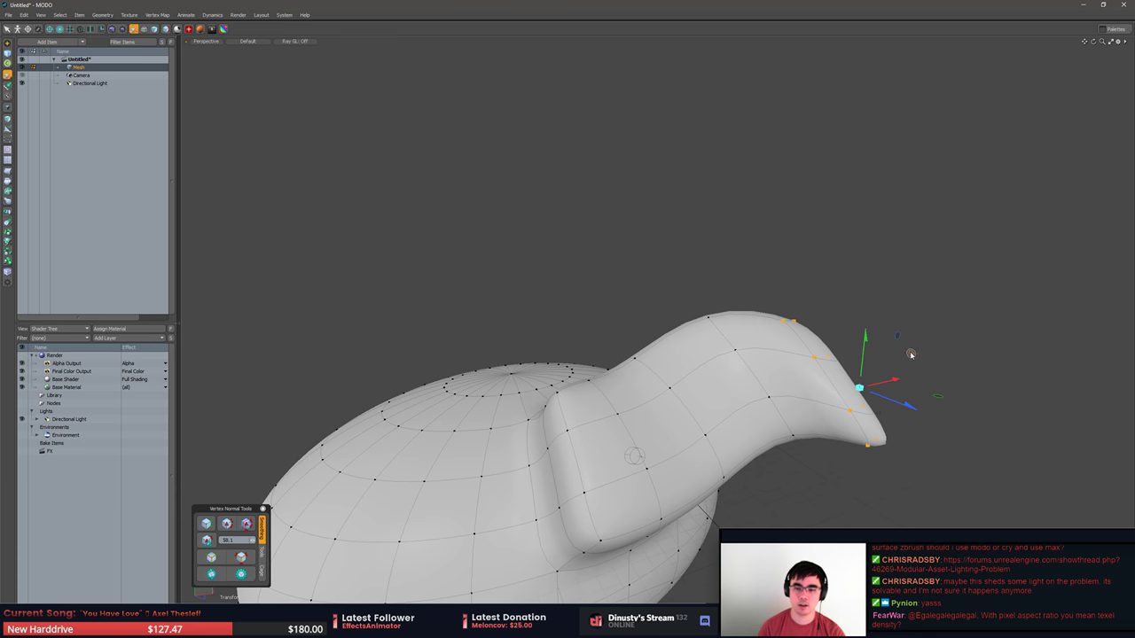
pyautogui.moveTo(909, 354)
pyautogui.mouseDown()
pyautogui.moveTo(886, 279)
pyautogui.moveTo(892, 196)
pyautogui.moveTo(920, 330)
pyautogui.moveTo(697, 264)
pyautogui.moveTo(552, 313)
pyautogui.moveTo(578, 349)
pyautogui.moveTo(622, 324)
pyautogui.moveTo(596, 338)
pyautogui.mouseUp()
pyautogui.press('space')
# Select polygons on the trunk and adjust them with the action center set to Selection.
pyautogui.press('3')
pyautogui.keyDown('alt'); pyautogui.moveTo(596, 339); pyautogui.dragTo(537, 355); pyautogui.keyUp('alt')
pyautogui.moveTo(532, 337)
pyautogui.keyDown('shift'); pyautogui.mouseDown()
pyautogui.moveTo(506, 322)
pyautogui.moveTo(588, 309)
pyautogui.moveTo(622, 265)
pyautogui.moveTo(581, 297)
pyautogui.mouseUp(); pyautogui.keyUp('shift')
pyautogui.press('w')
pyautogui.hotkey('alt', 'a')
pyautogui.press('q')
pyautogui.click(683, 230)
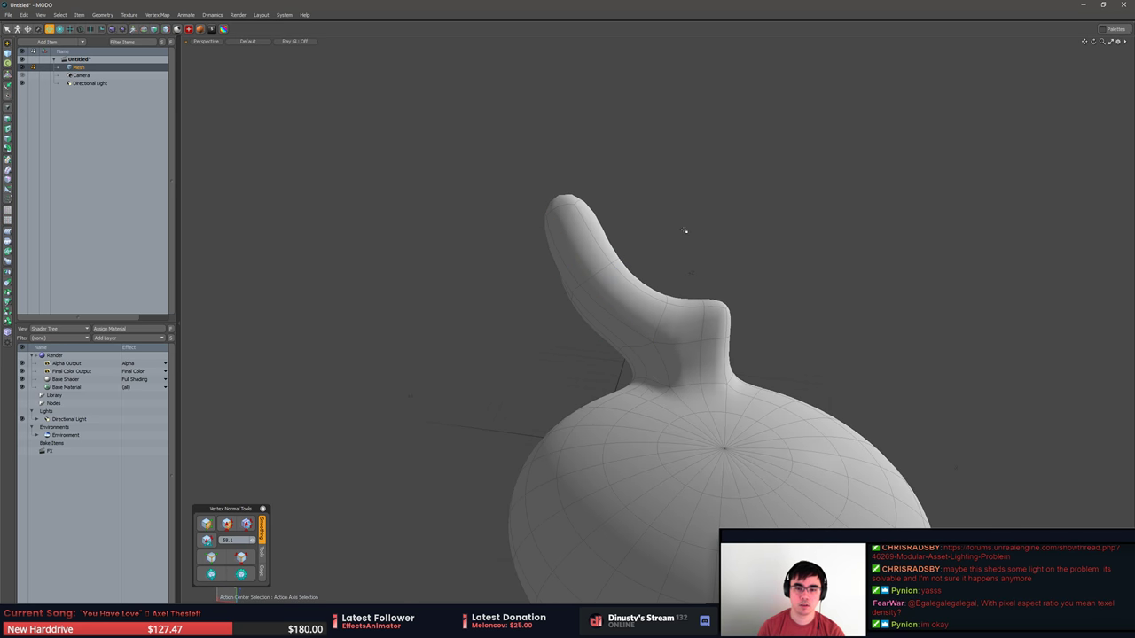
# Clear the selection and set the action center to Automatic.
pyautogui.press('Escape')
pyautogui.hotkey('alt', 'a')
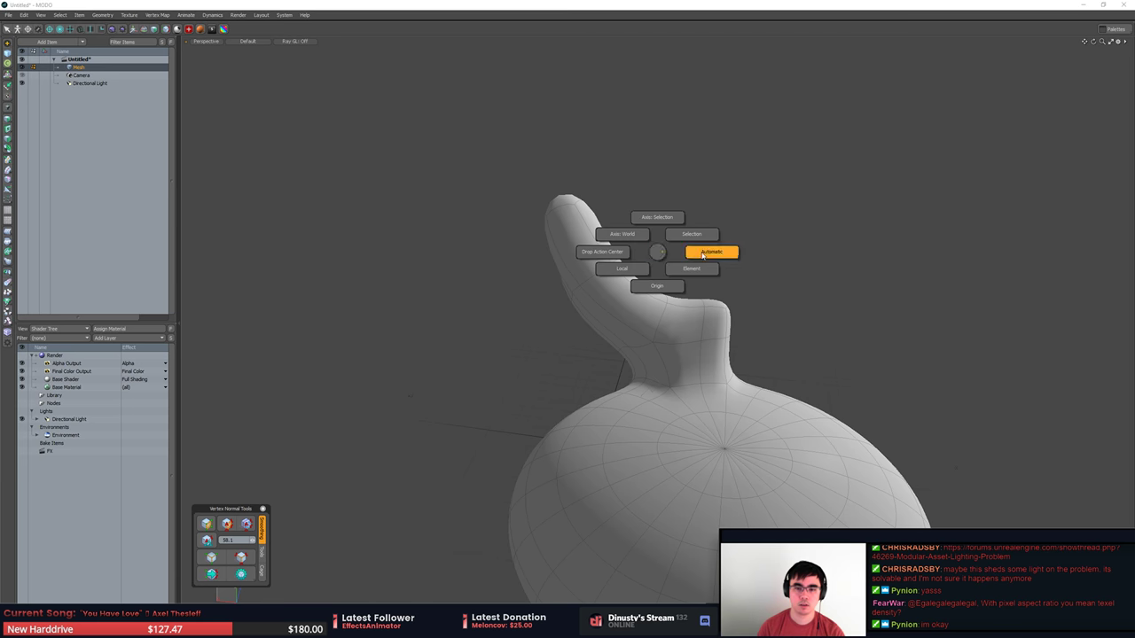
pyautogui.click(712, 252)
pyautogui.keyDown('alt'); pyautogui.moveTo(712, 257); pyautogui.dragTo(722, 365); pyautogui.keyUp('alt')
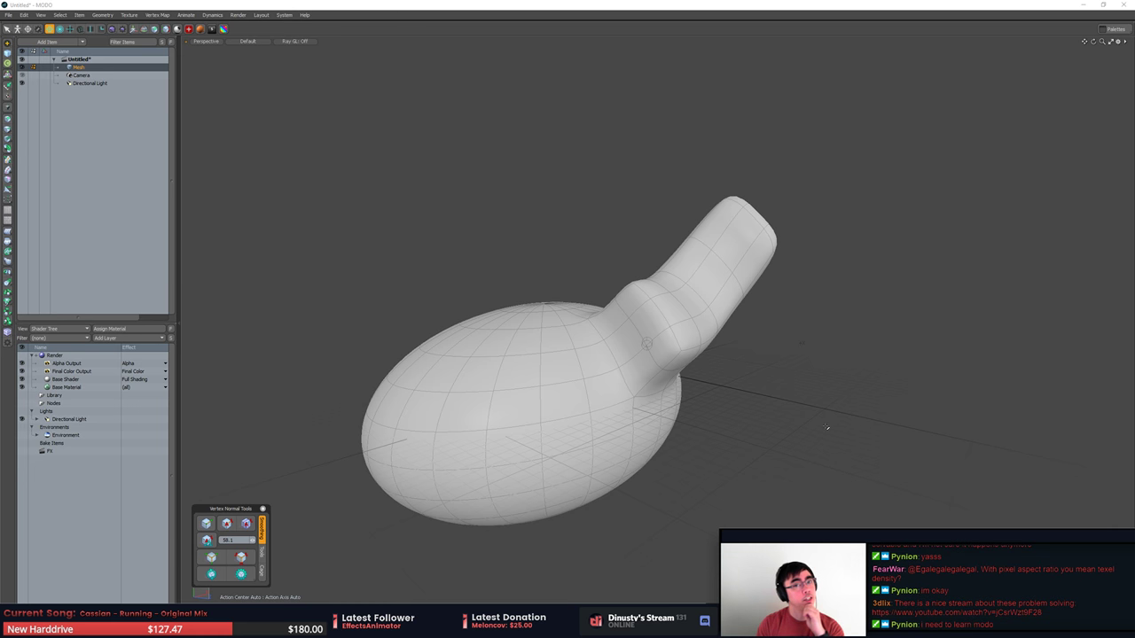
# Select the vertices of the trunk's end section, move them to reshape it, and clear the selection.
pyautogui.keyDown('alt'); pyautogui.moveTo(737, 405); pyautogui.dragTo(650, 337); pyautogui.keyUp('alt')
pyautogui.moveTo(733, 345)
pyautogui.keyDown('alt'); pyautogui.mouseDown()
pyautogui.moveTo(821, 393)
pyautogui.moveTo(892, 388)
pyautogui.moveTo(869, 375)
pyautogui.moveTo(849, 383)
pyautogui.mouseUp(); pyautogui.keyUp('alt')
pyautogui.moveTo(857, 398)
pyautogui.keyDown('alt'); pyautogui.mouseDown()
pyautogui.moveTo(935, 375)
pyautogui.moveTo(918, 407)
pyautogui.moveTo(940, 412)
pyautogui.mouseUp(); pyautogui.keyUp('alt')
pyautogui.press('1')
pyautogui.moveTo(710, 198)
pyautogui.mouseDown(button='right')
pyautogui.moveTo(867, 359)
pyautogui.moveTo(837, 199)
pyautogui.mouseUp(button='right')
pyautogui.press('w')
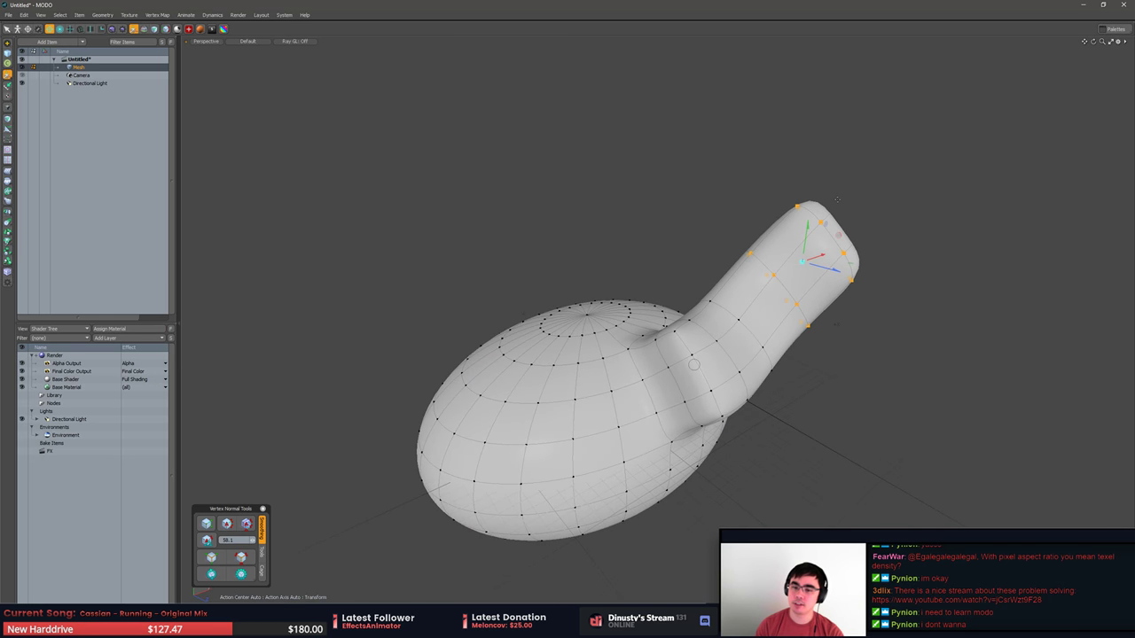
pyautogui.keyDown('alt'); pyautogui.moveTo(830, 225); pyautogui.dragTo(842, 224); pyautogui.keyUp('alt')
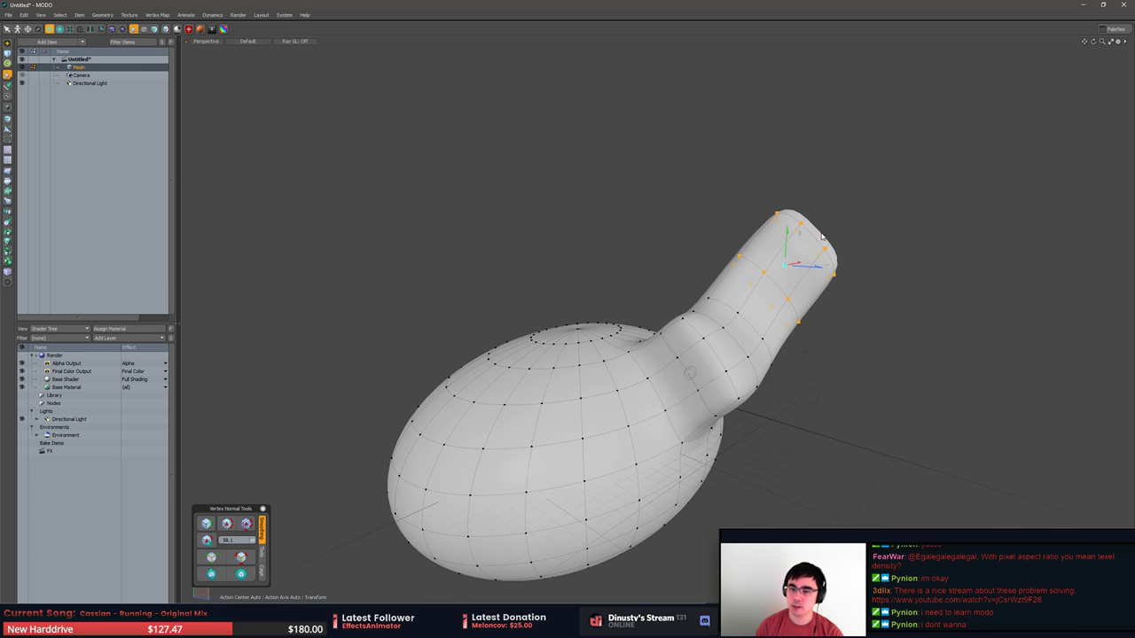
pyautogui.moveTo(820, 267); pyautogui.dragTo(774, 395)
pyautogui.press('q')
pyautogui.click(873, 267)
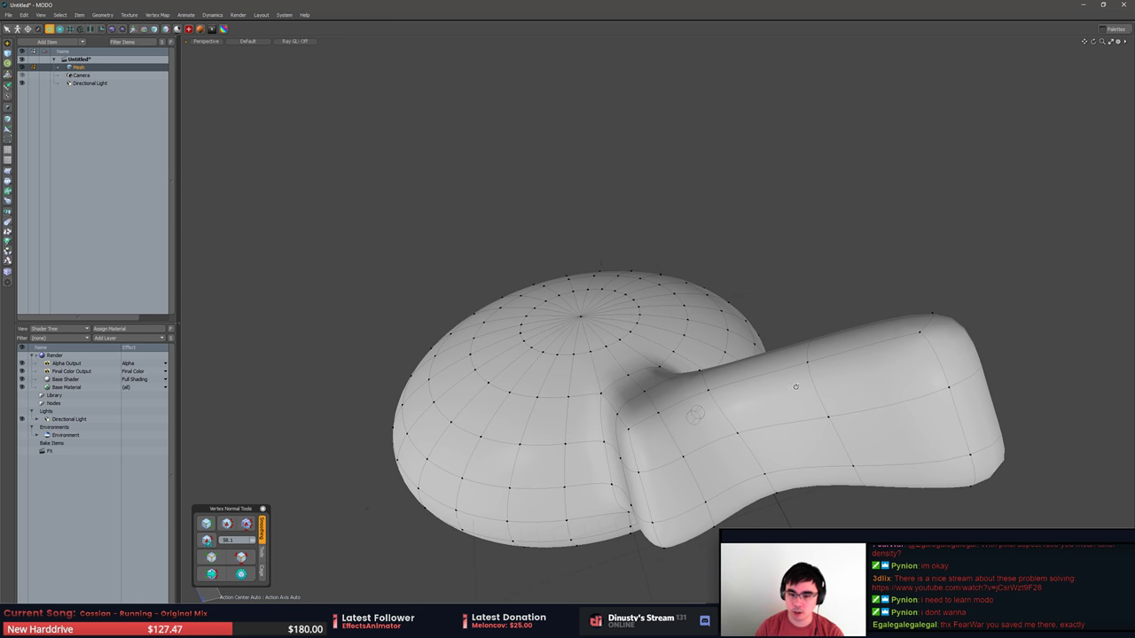
# Move the vertices on the upper side of the trunk's bend upward to form a raised bulge.
pyautogui.keyDown('alt'); pyautogui.moveTo(796, 386); pyautogui.dragTo(822, 399); pyautogui.keyUp('alt')
pyautogui.scroll(-2, 788, 378)
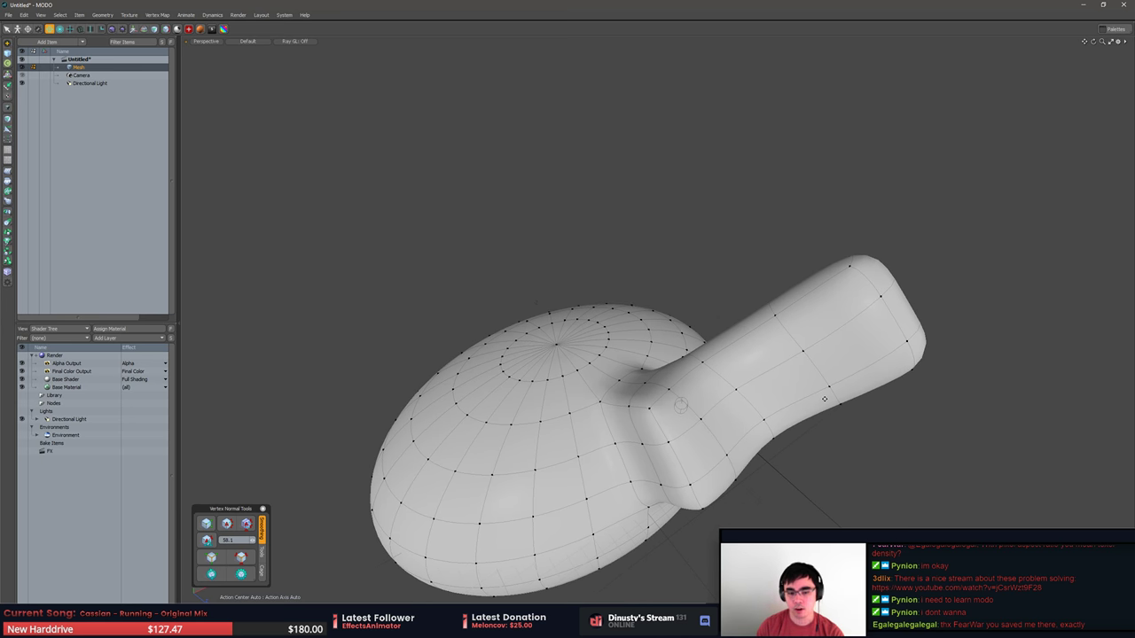
pyautogui.keyDown('alt'); pyautogui.moveTo(865, 384); pyautogui.dragTo(784, 356); pyautogui.keyUp('alt')
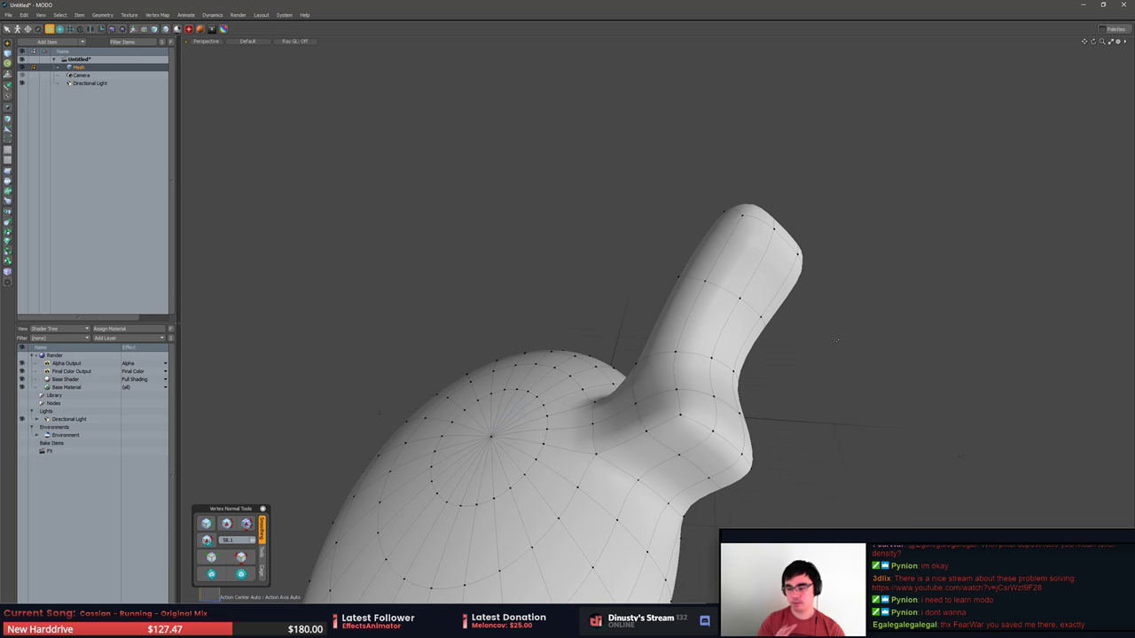
pyautogui.keyDown('alt'); pyautogui.moveTo(640, 399); pyautogui.dragTo(665, 227); pyautogui.keyUp('alt')
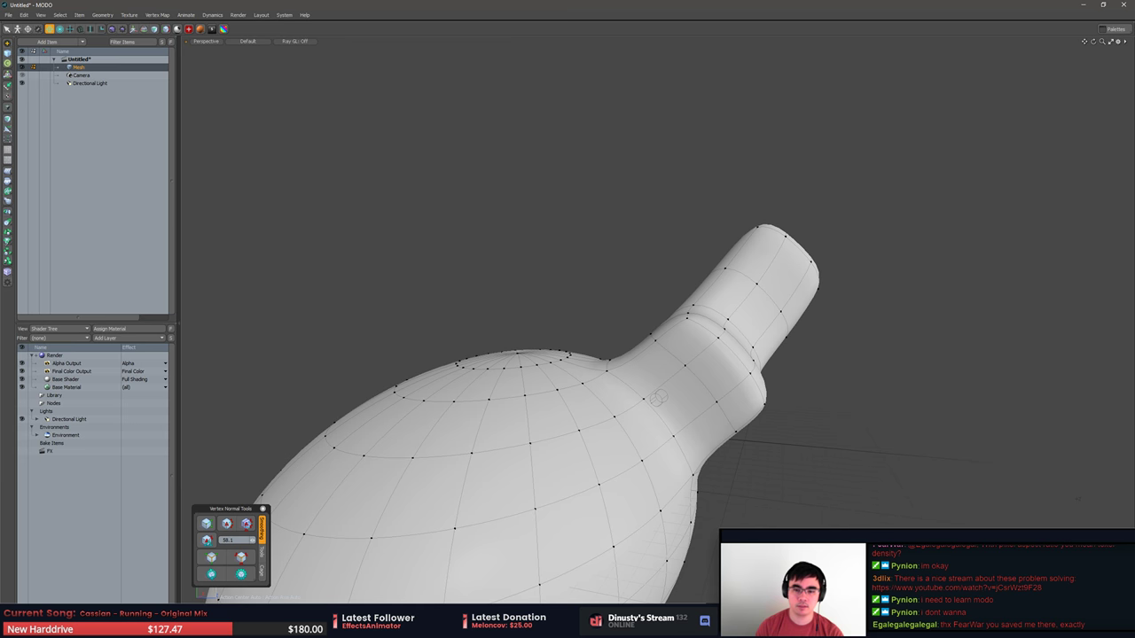
pyautogui.moveTo(621, 322); pyautogui.dragTo(631, 351, button='right')
pyautogui.press('w')
pyautogui.moveTo(632, 287)
pyautogui.mouseDown(button='right')
pyautogui.moveTo(618, 337)
pyautogui.moveTo(657, 347)
pyautogui.moveTo(660, 315)
pyautogui.mouseUp(button='right')
pyautogui.press('w')
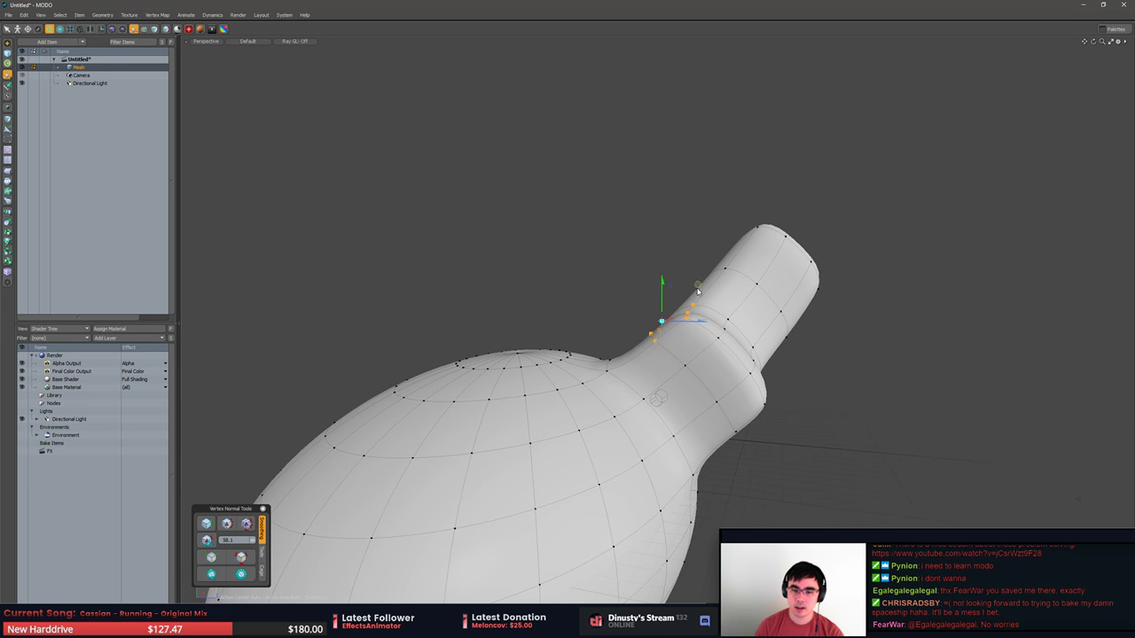
pyautogui.moveTo(699, 285); pyautogui.dragTo(661, 243)
pyautogui.press('q')
pyautogui.press('Escape')
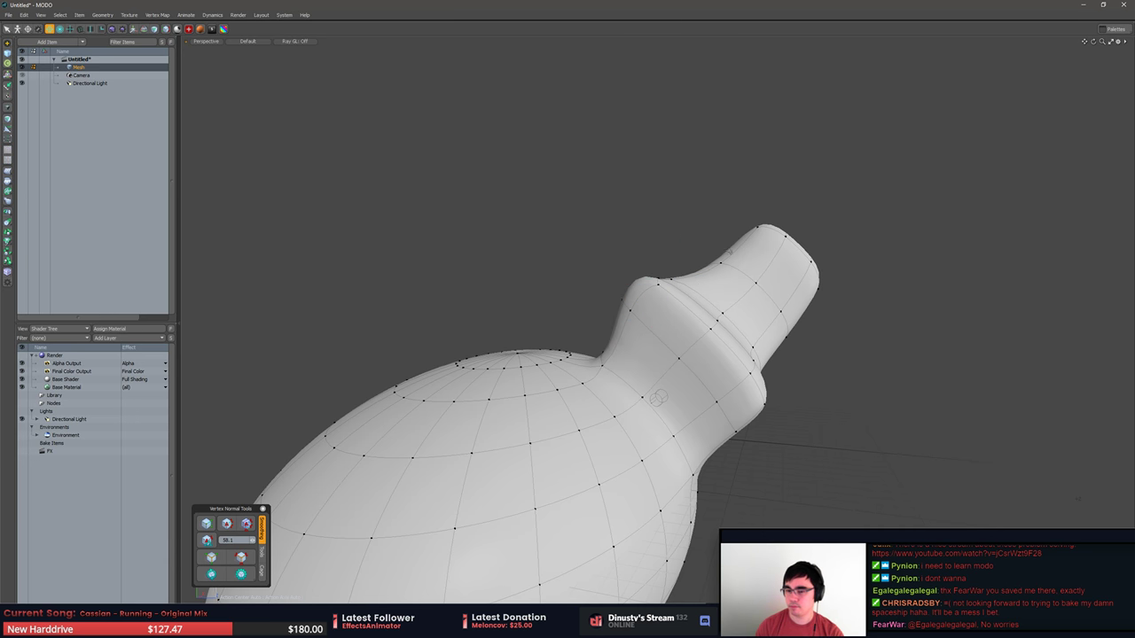
pyautogui.keyDown('alt'); pyautogui.moveTo(834, 364); pyautogui.dragTo(834, 338); pyautogui.keyUp('alt')
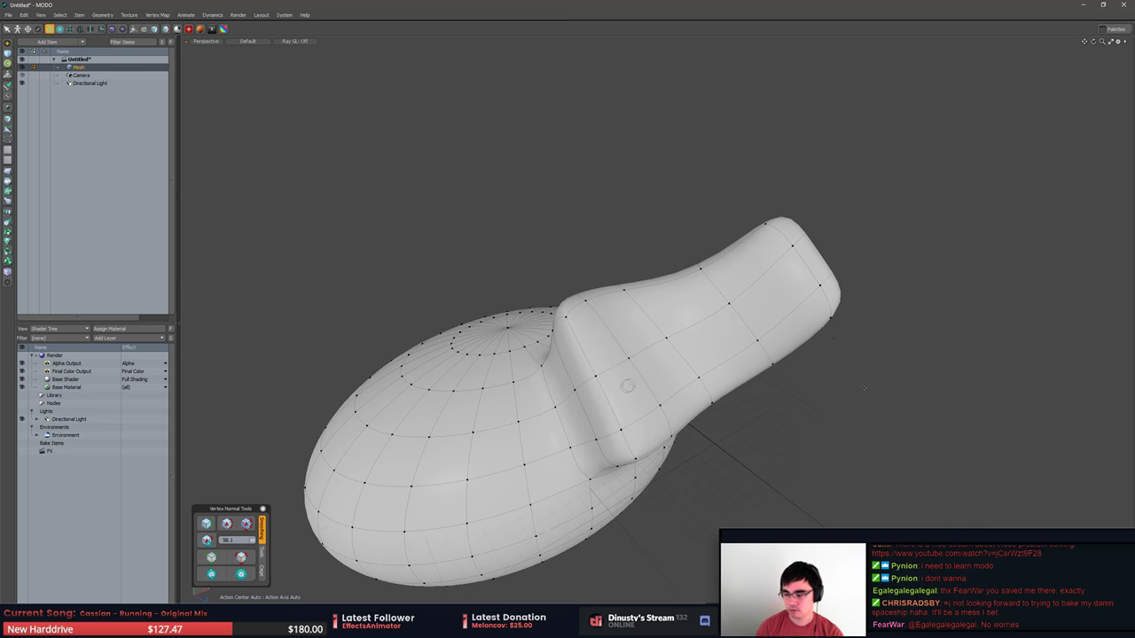
pyautogui.keyDown('alt'); pyautogui.moveTo(861, 387); pyautogui.dragTo(825, 399); pyautogui.keyUp('alt')
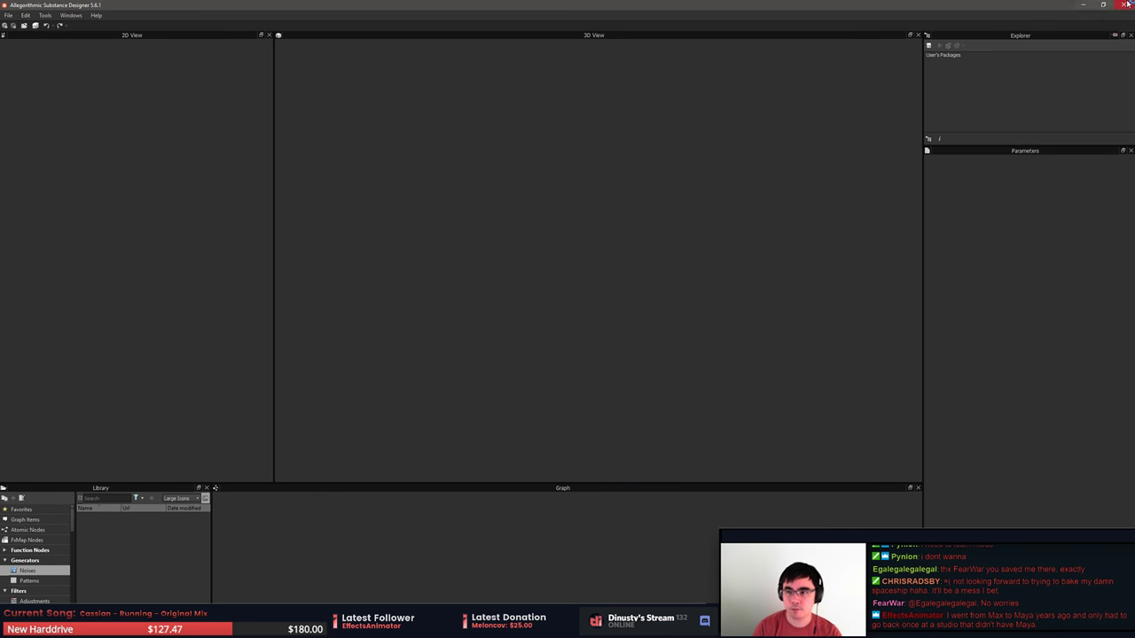
# Close Substance Designer and start the 5.6.2 setup, including the uninstall of the previous version.
pyautogui.click(1127, 5)
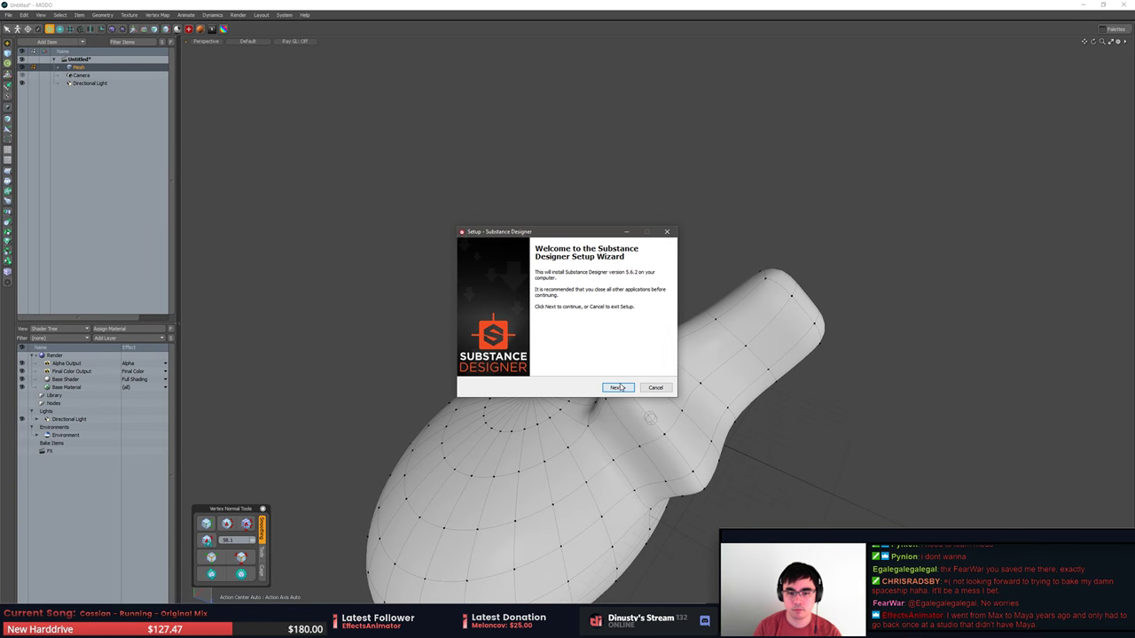
pyautogui.click(621, 387)
pyautogui.click(624, 391)
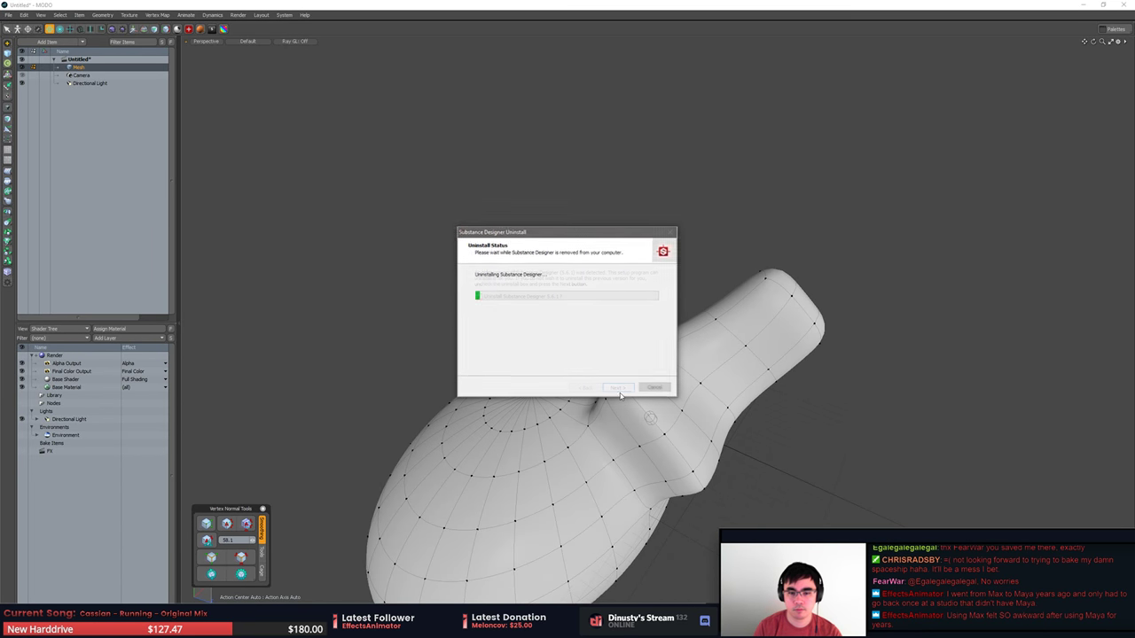
# Add a second, empty mesh item to the scene beside the sculpted mesh.
pyautogui.keyDown('alt'); pyautogui.moveTo(820, 415); pyautogui.dragTo(773, 396); pyautogui.keyUp('alt')
pyautogui.scroll(3, 884, 395)
pyautogui.scroll(-3, 884, 395)
pyautogui.moveTo(958, 386); pyautogui.dragTo(842, 360, button='middle')
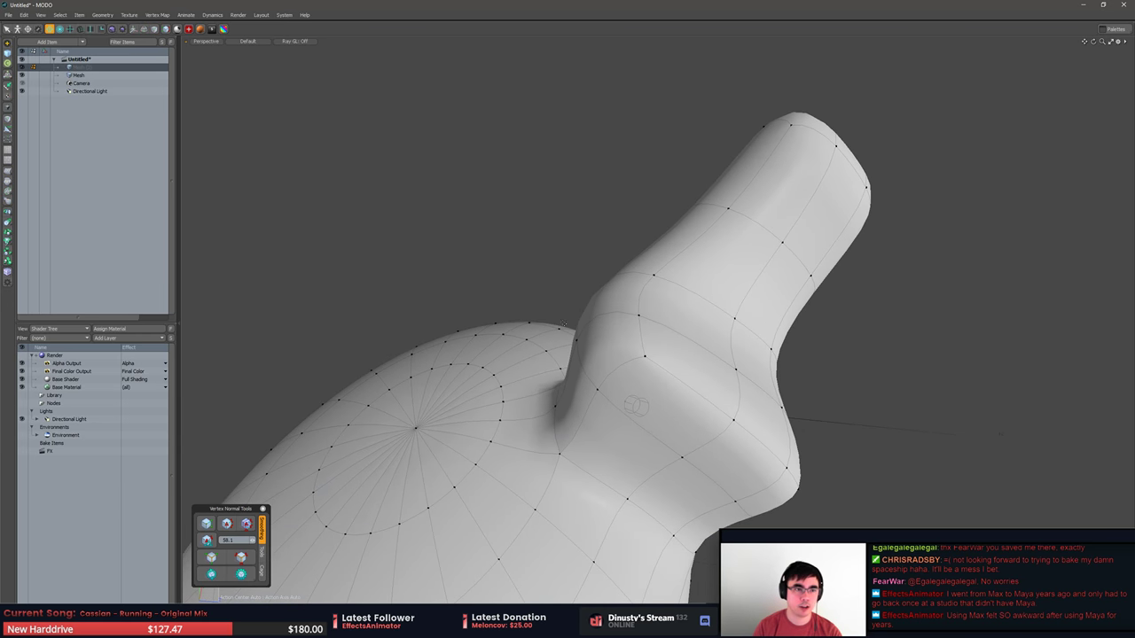
pyautogui.moveTo(564, 323); pyautogui.dragTo(532, 266, button='middle')
# Make the original mesh item active, subdivide it, and switch to polygon selection.
pyautogui.click(88, 75)
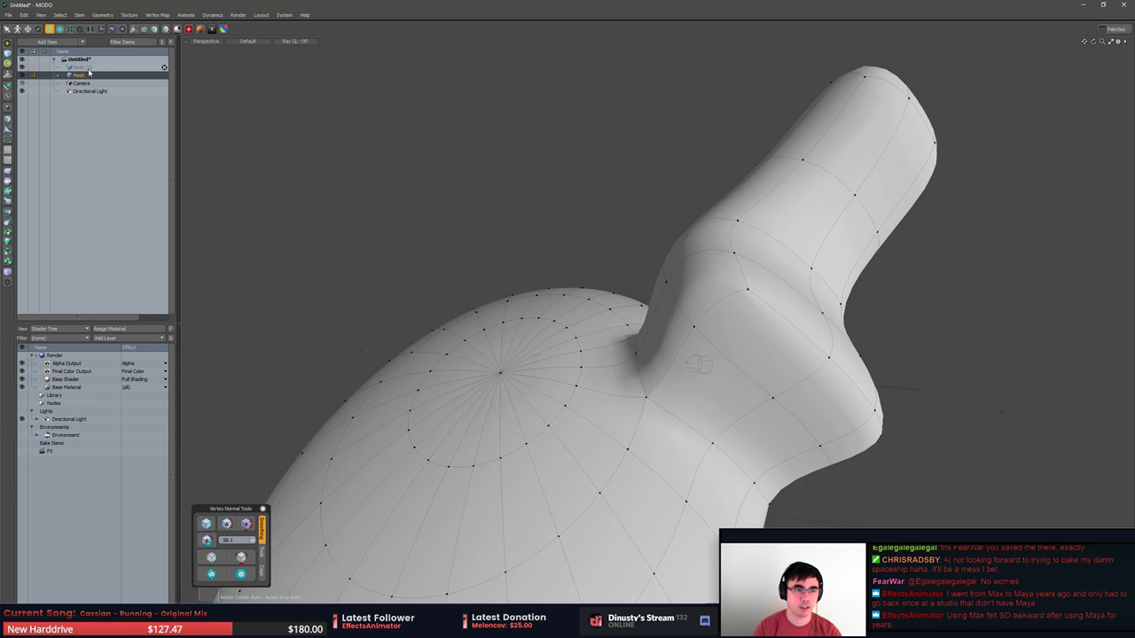
pyautogui.moveTo(620, 168); pyautogui.dragTo(588, 154, button='middle')
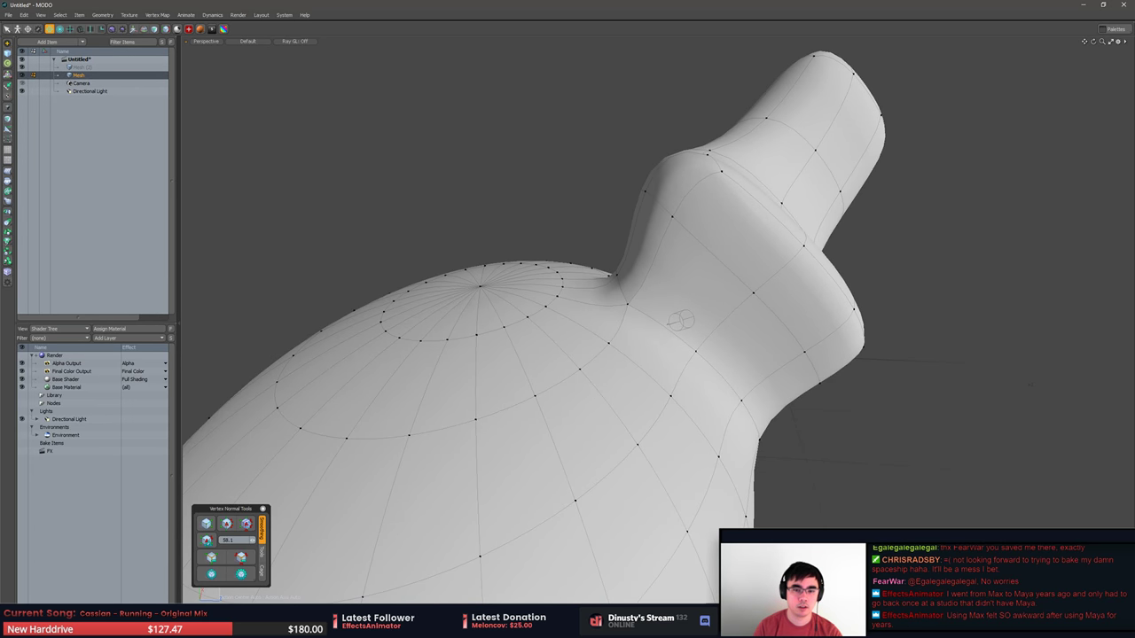
pyautogui.press('d')
pyautogui.press('3')
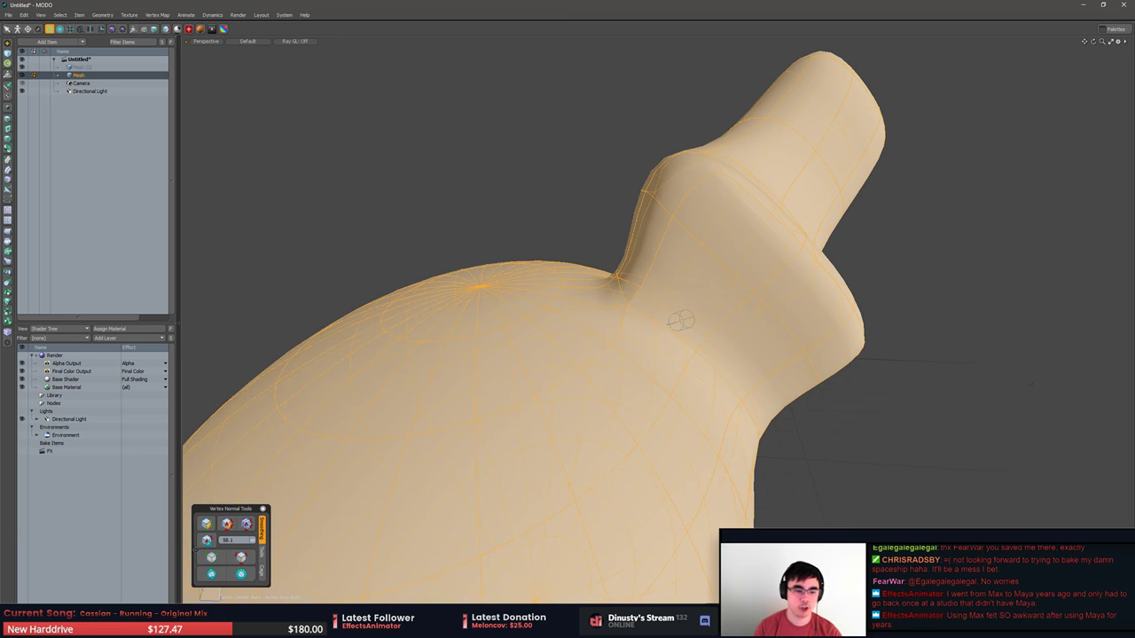
# Adjust the smoothing of the original mesh's polygons with the Vertex Normal Tools.
pyautogui.click(210, 559)
pyautogui.keyDown('alt'); pyautogui.moveTo(396, 194); pyautogui.dragTo(513, 299); pyautogui.keyUp('alt')
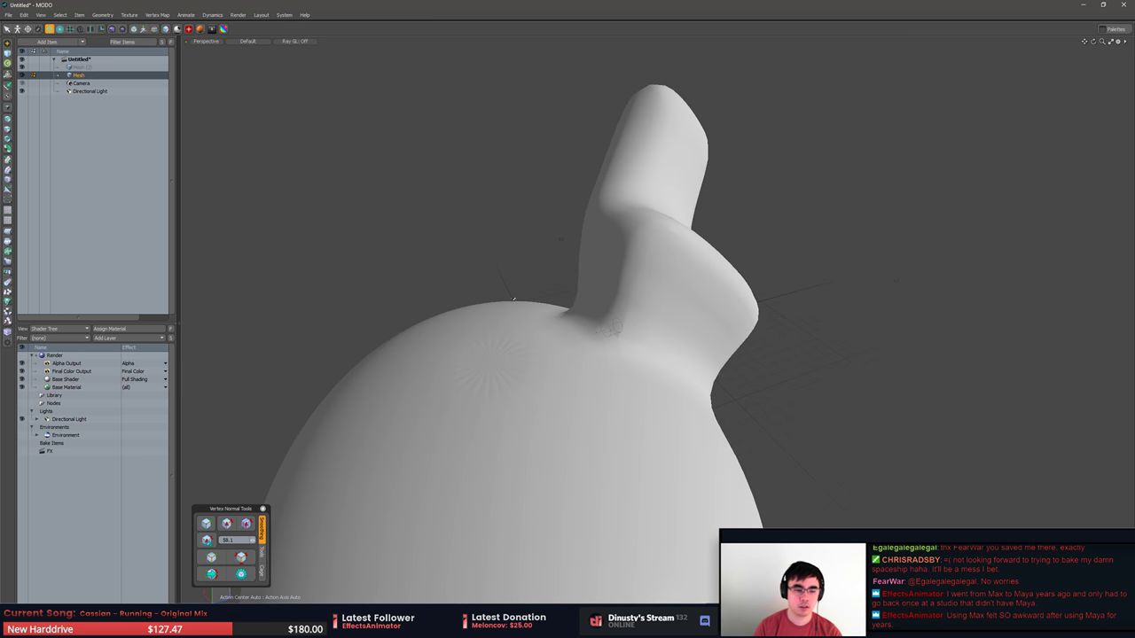
pyautogui.click(211, 557)
pyautogui.click(206, 541)
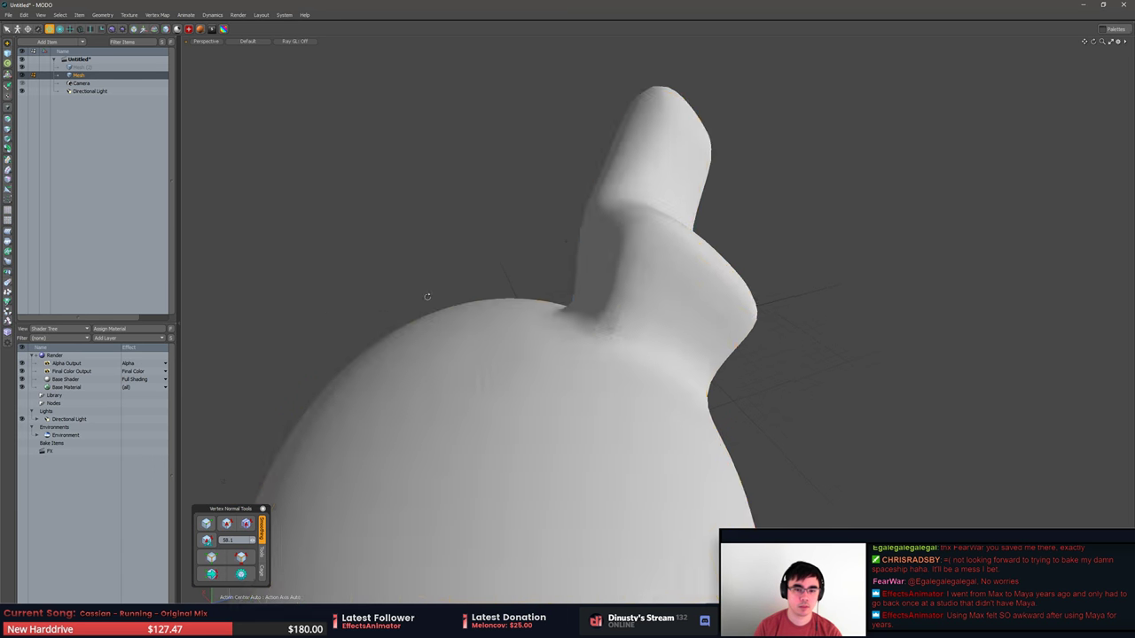
pyautogui.keyDown('alt'); pyautogui.moveTo(426, 297); pyautogui.dragTo(412, 315); pyautogui.keyUp('alt')
pyautogui.scroll(-1, 410, 314)
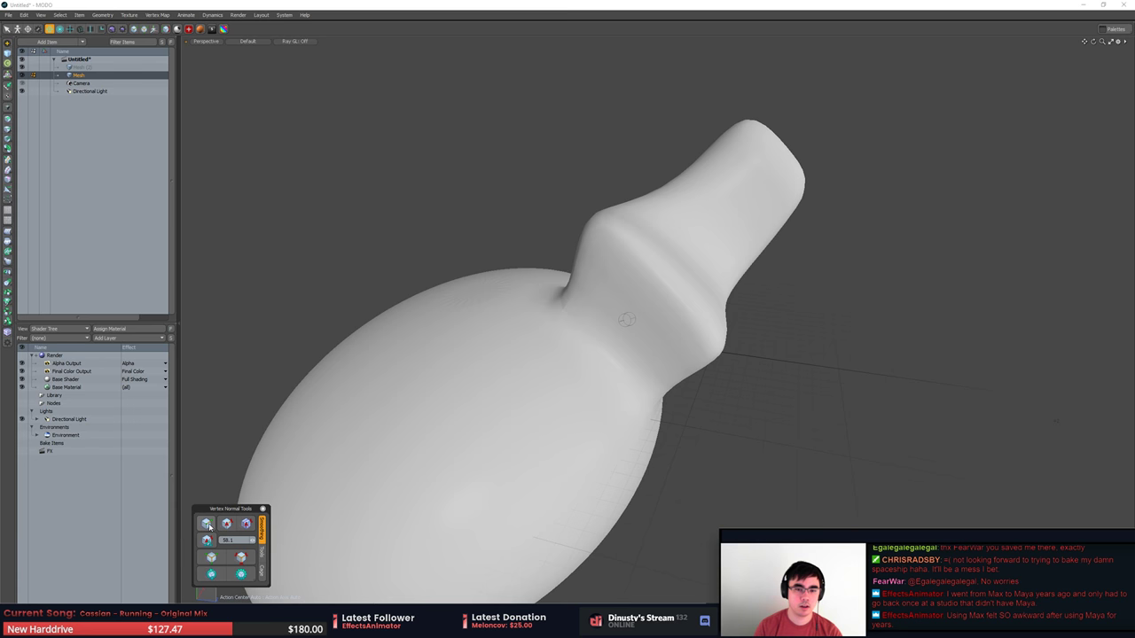
# Make the empty second mesh item active and switch to the Topology layout.
pyautogui.keyDown('alt'); pyautogui.moveTo(419, 183); pyautogui.dragTo(496, 217); pyautogui.keyUp('alt')
pyautogui.click(96, 69)
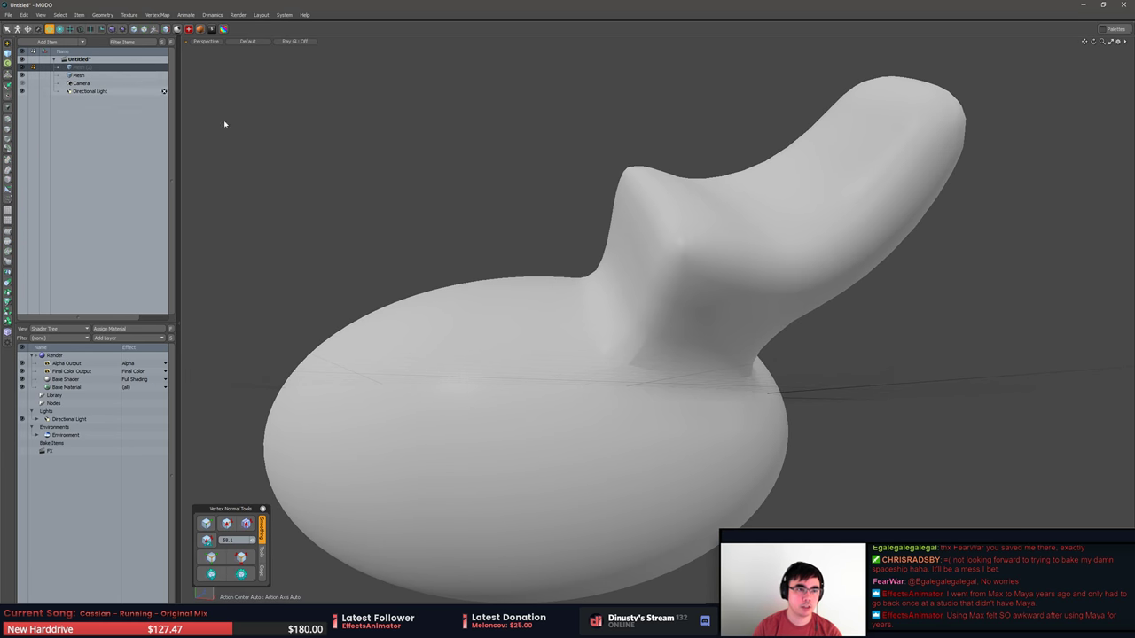
pyautogui.keyDown('alt'); pyautogui.moveTo(434, 143); pyautogui.dragTo(247, 139); pyautogui.keyUp('alt')
pyautogui.hotkey('ctrl', 'Tab')
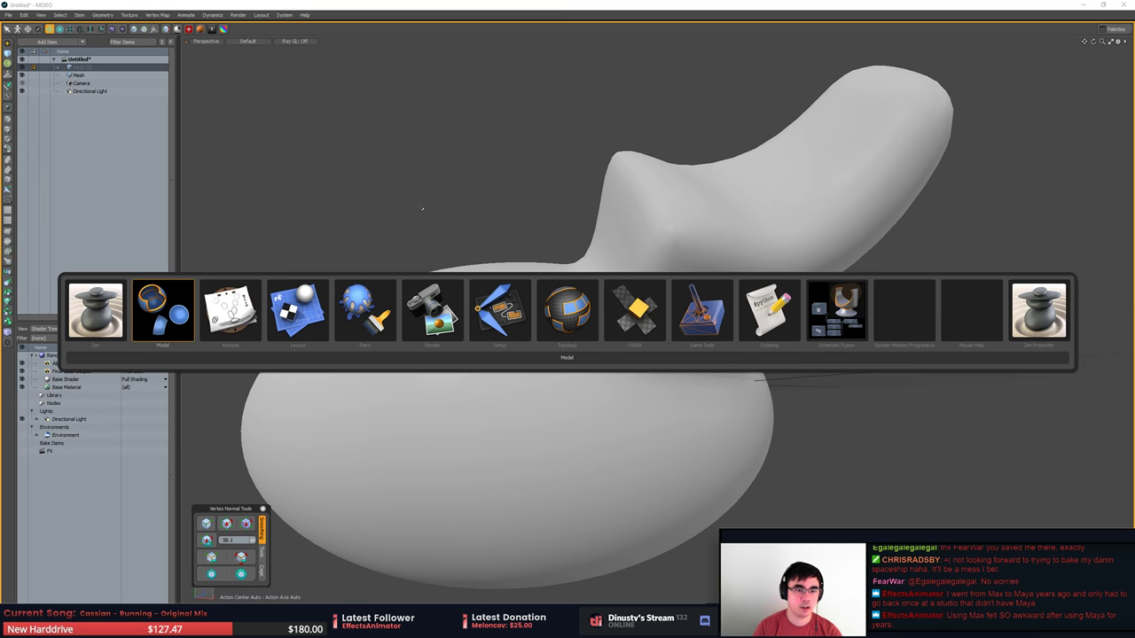
pyautogui.hotkey('ctrl', 'Tab')
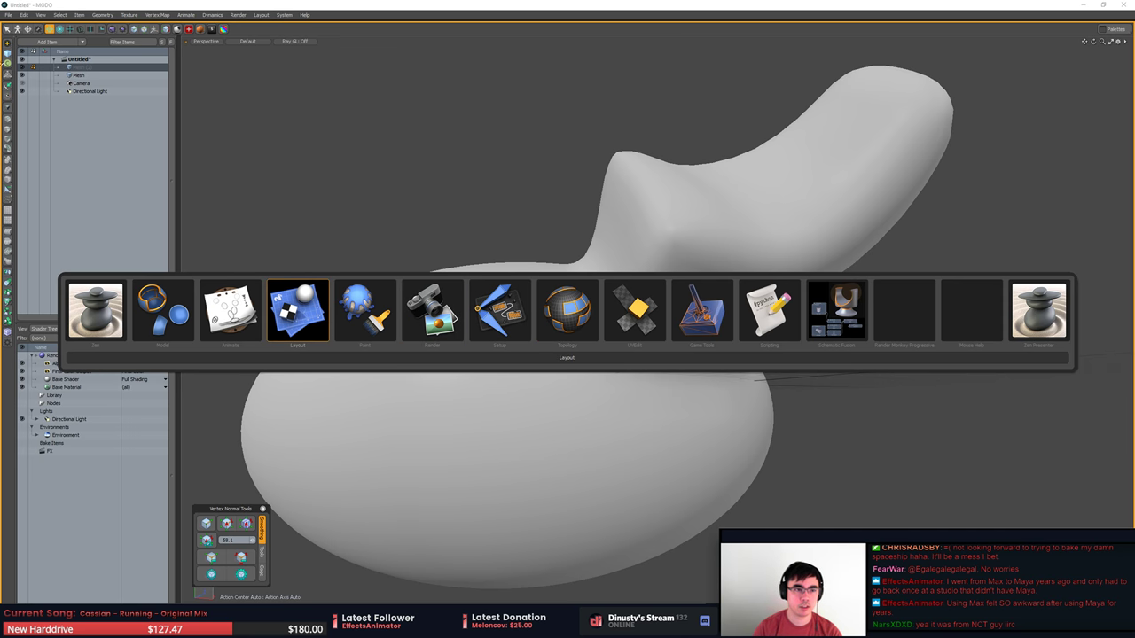
pyautogui.click(546, 290)
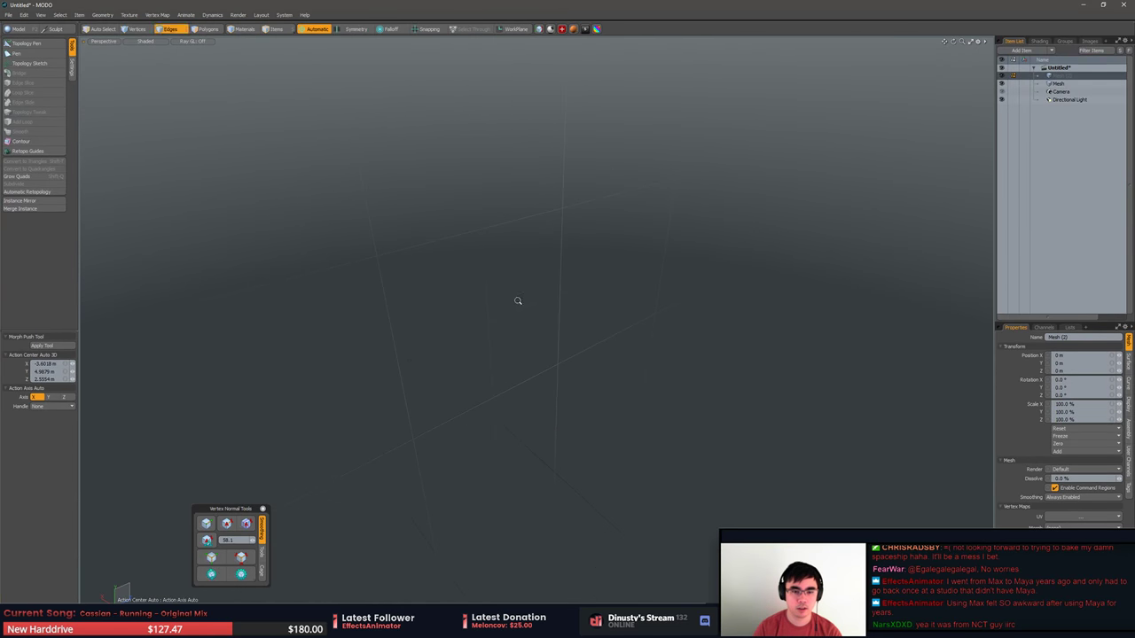
# Frame the sculpted form in the Topology viewport, set polygon selection mode, and make the original mesh item active.
pyautogui.keyDown('alt'); pyautogui.moveTo(517, 300); pyautogui.dragTo(596, 306); pyautogui.keyUp('alt')
pyautogui.scroll(-8, 608, 322)
pyautogui.press('5')
pyautogui.click(597, 305)
pyautogui.press('3')
pyautogui.press('a')
pyautogui.click(532, 232)
pyautogui.keyDown('alt'); pyautogui.moveTo(516, 228); pyautogui.dragTo(446, 182); pyautogui.keyUp('alt')
pyautogui.click(1065, 76)
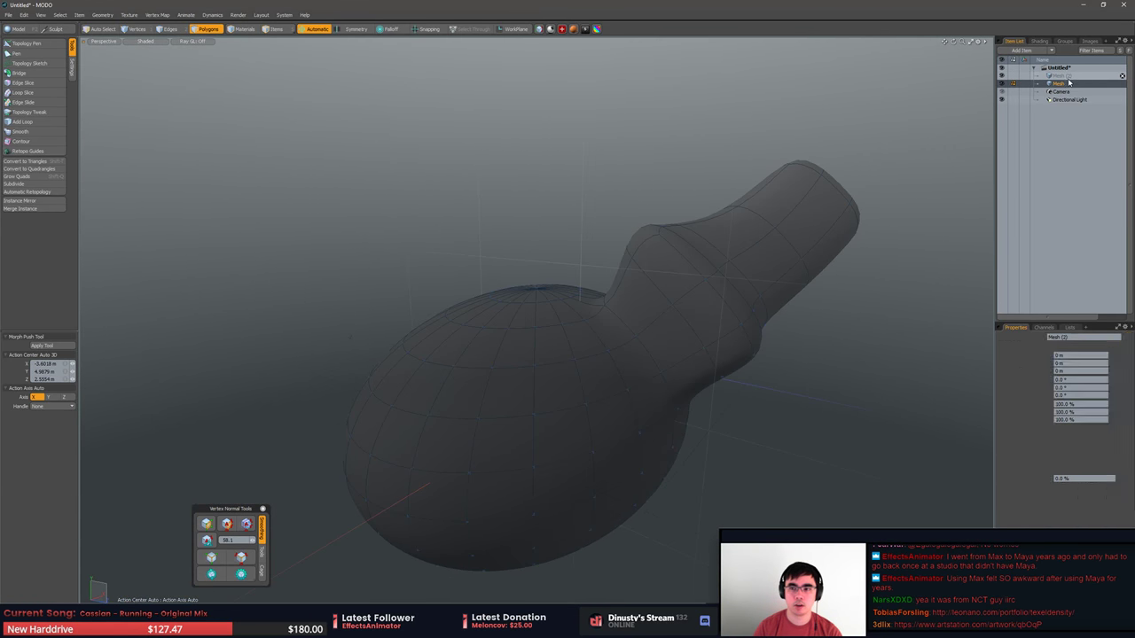
# Compare the Shaded and Default styles for inactive meshes in the 3D viewport properties, keeping Default.
pyautogui.keyDown('alt'); pyautogui.moveTo(674, 181); pyautogui.dragTo(512, 123); pyautogui.keyUp('alt')
pyautogui.press('o')
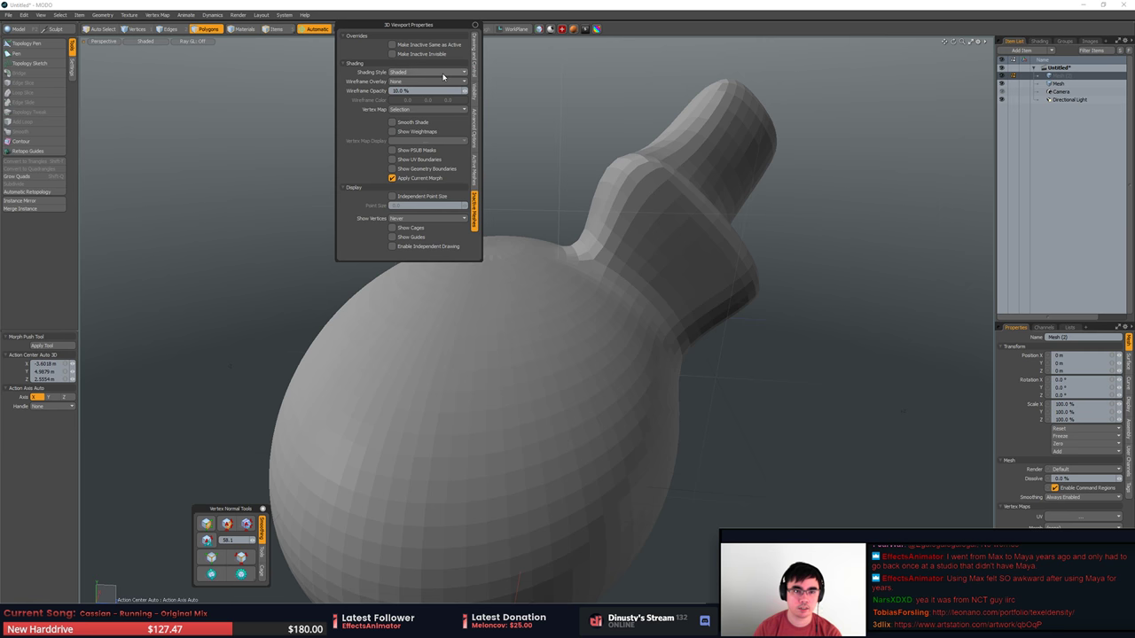
pyautogui.click(444, 78)
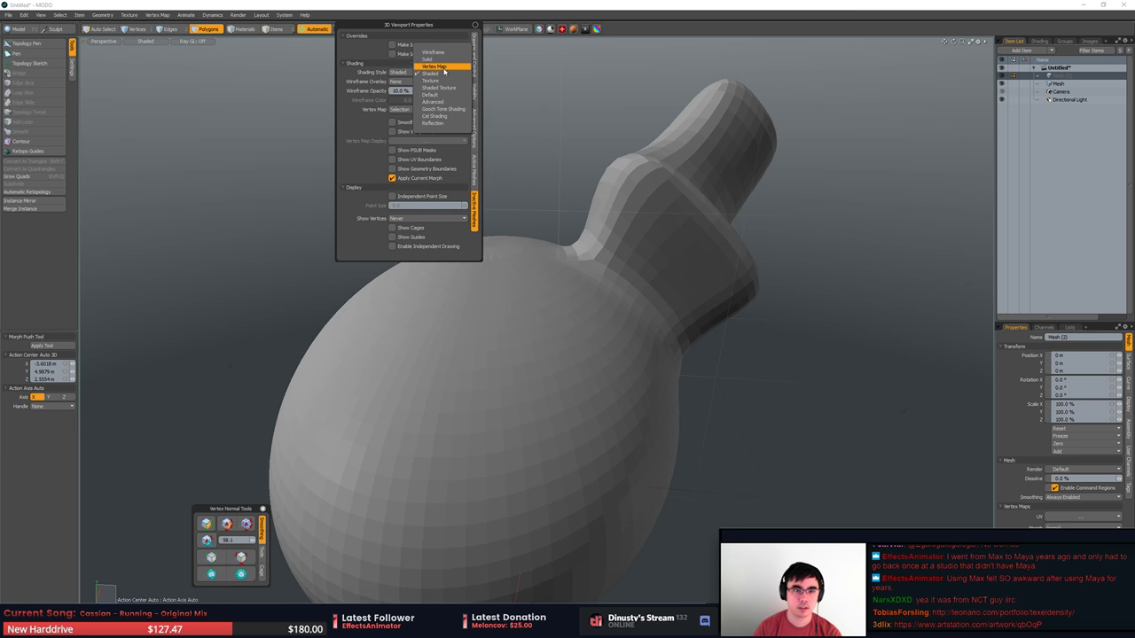
pyautogui.click(450, 95)
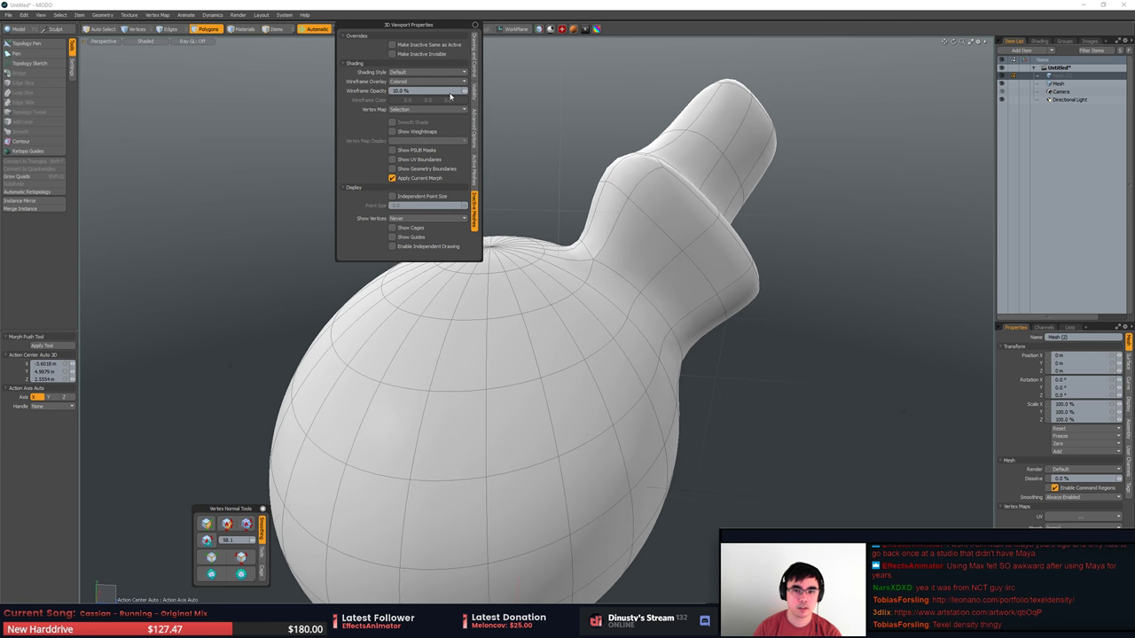
pyautogui.click(447, 72)
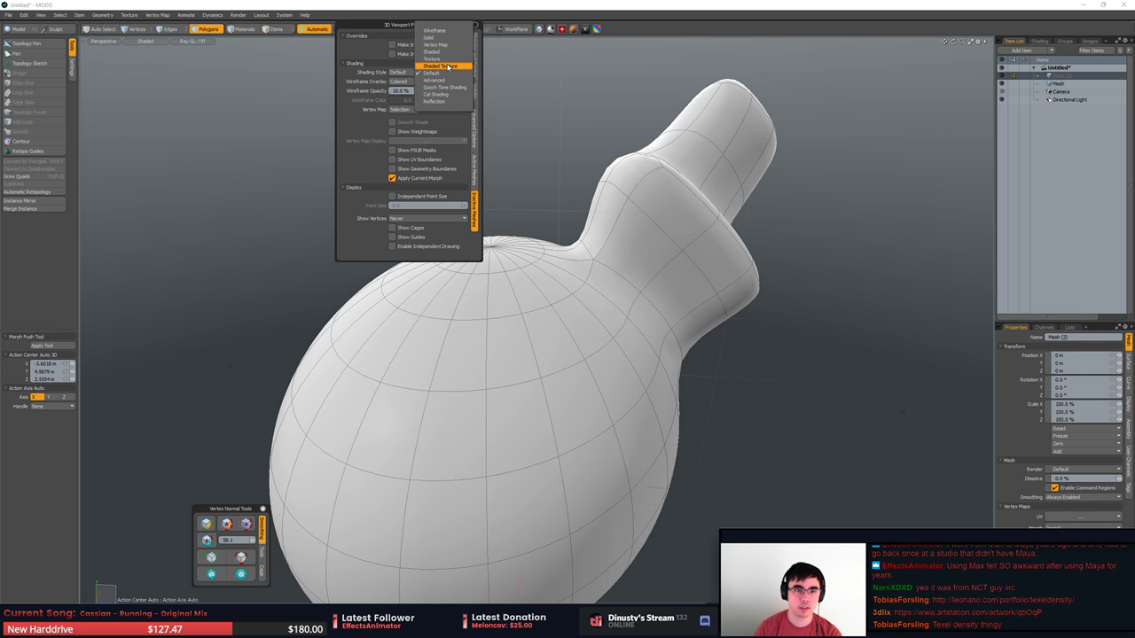
pyautogui.click(454, 52)
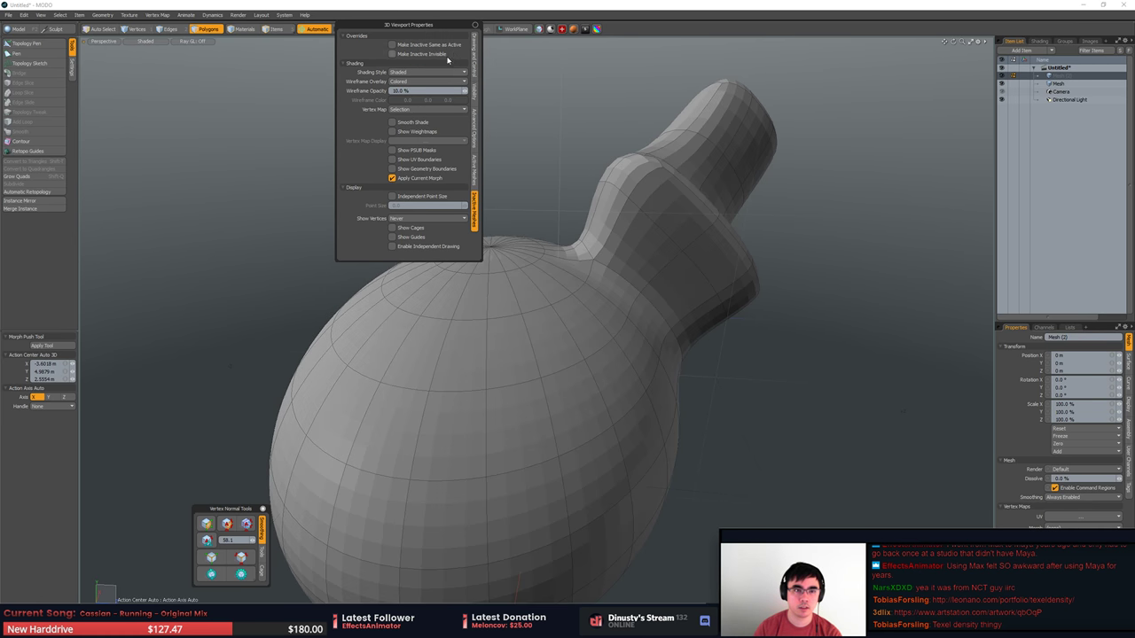
pyautogui.click(433, 75)
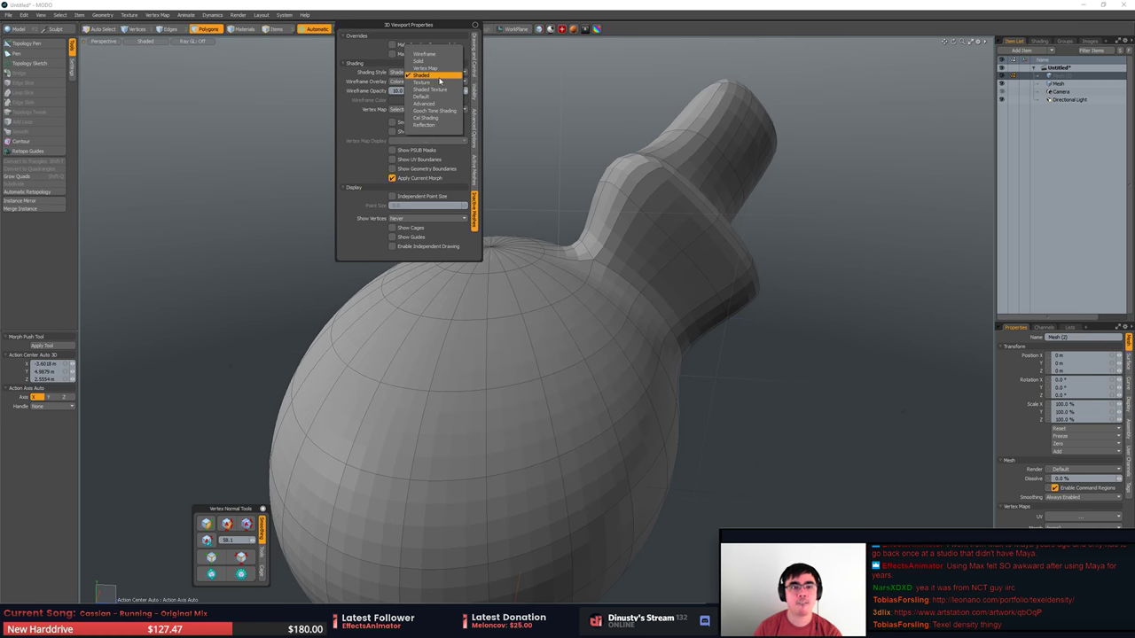
pyautogui.click(450, 98)
# Activate the Topology Pen and try the viewport's quick display toggles over the sculpted form.
pyautogui.moveTo(607, 186)
pyautogui.keyDown('alt'); pyautogui.mouseDown()
pyautogui.moveTo(390, 171)
pyautogui.moveTo(787, 119)
pyautogui.moveTo(807, 135)
pyautogui.mouseUp(); pyautogui.keyUp('alt')
pyautogui.click(29, 44)
pyautogui.moveTo(523, 191)
pyautogui.keyDown('alt'); pyautogui.mouseDown()
pyautogui.moveTo(455, 211)
pyautogui.moveTo(442, 301)
pyautogui.moveTo(503, 289)
pyautogui.moveTo(589, 219)
pyautogui.moveTo(580, 309)
pyautogui.moveTo(487, 298)
pyautogui.moveTo(595, 319)
pyautogui.moveTo(610, 339)
pyautogui.mouseUp(); pyautogui.keyUp('alt')
pyautogui.keyDown('alt'); pyautogui.moveTo(546, 282); pyautogui.dragTo(481, 317); pyautogui.keyUp('alt')
pyautogui.hotkey('ctrl', 'z')
pyautogui.hotkey('ctrl', '3')
pyautogui.click(484, 382)
pyautogui.scroll(-3, 467, 393)
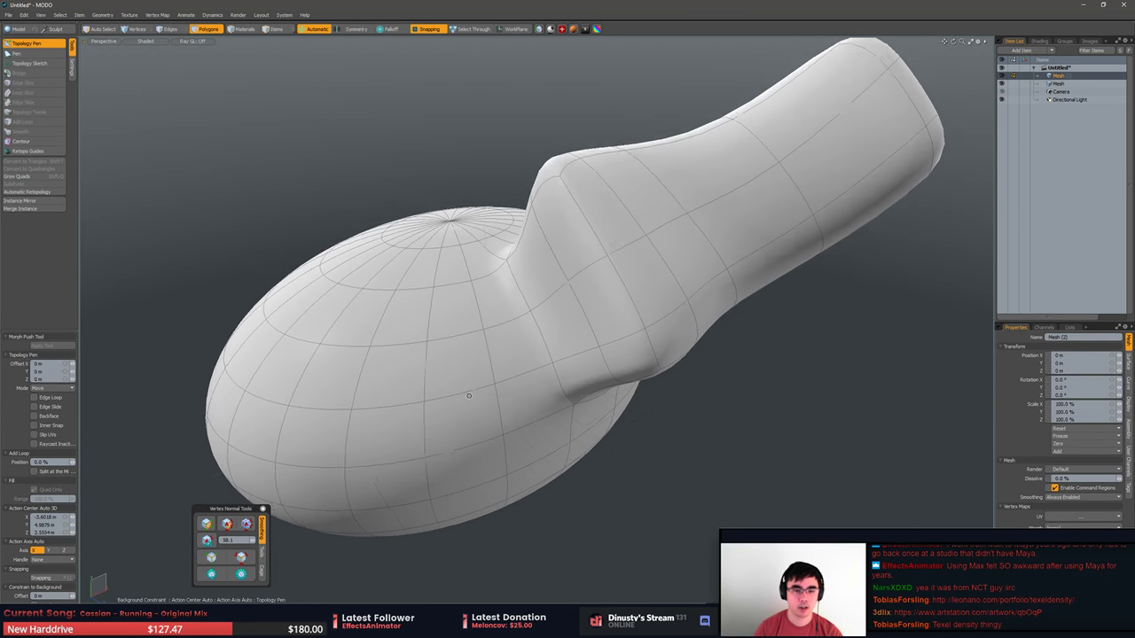
pyautogui.hotkey('ctrl', '3')
pyautogui.click(533, 380)
pyautogui.hotkey('ctrl', '3')
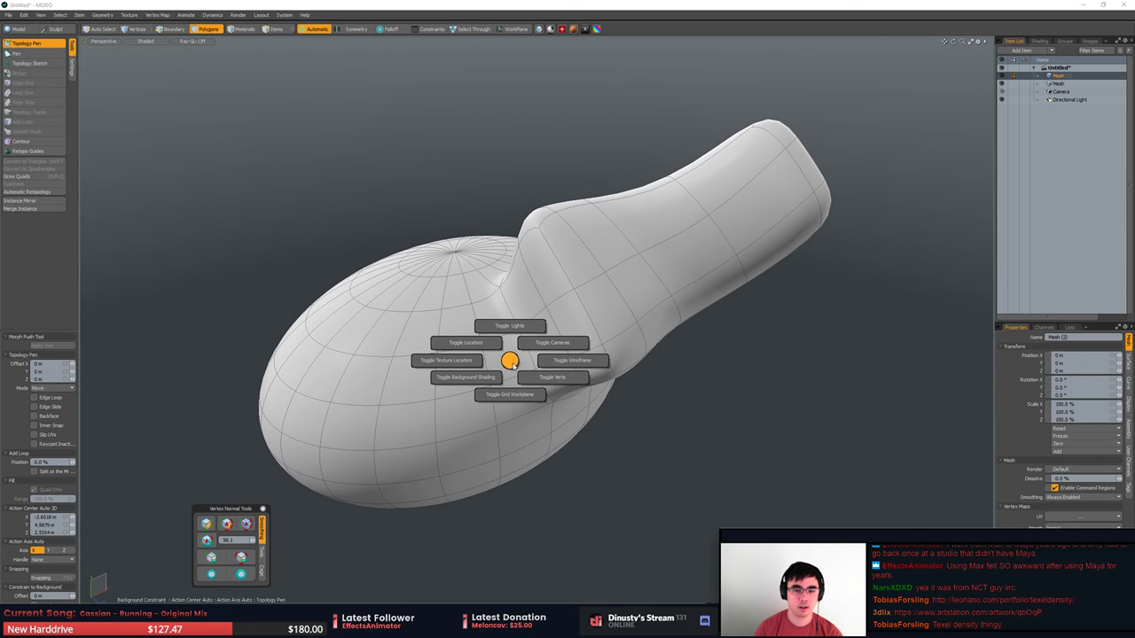
pyautogui.press('x')
# Set the inactive meshes' wireframe opacity to 2% in the 3D viewport properties.
pyautogui.press('o')
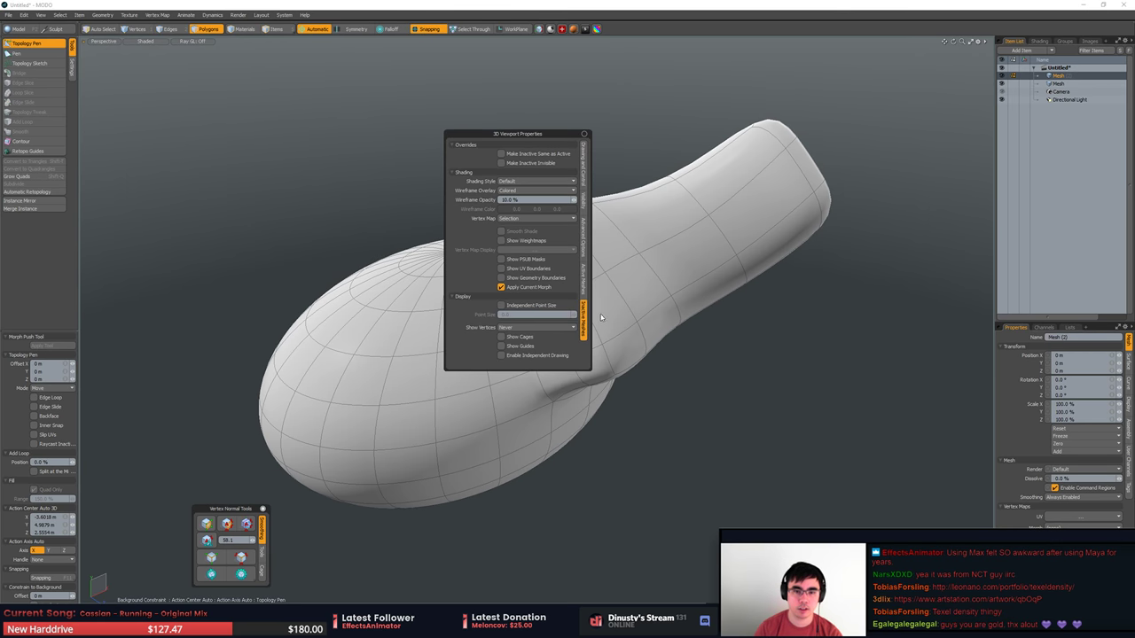
pyautogui.click(574, 201)
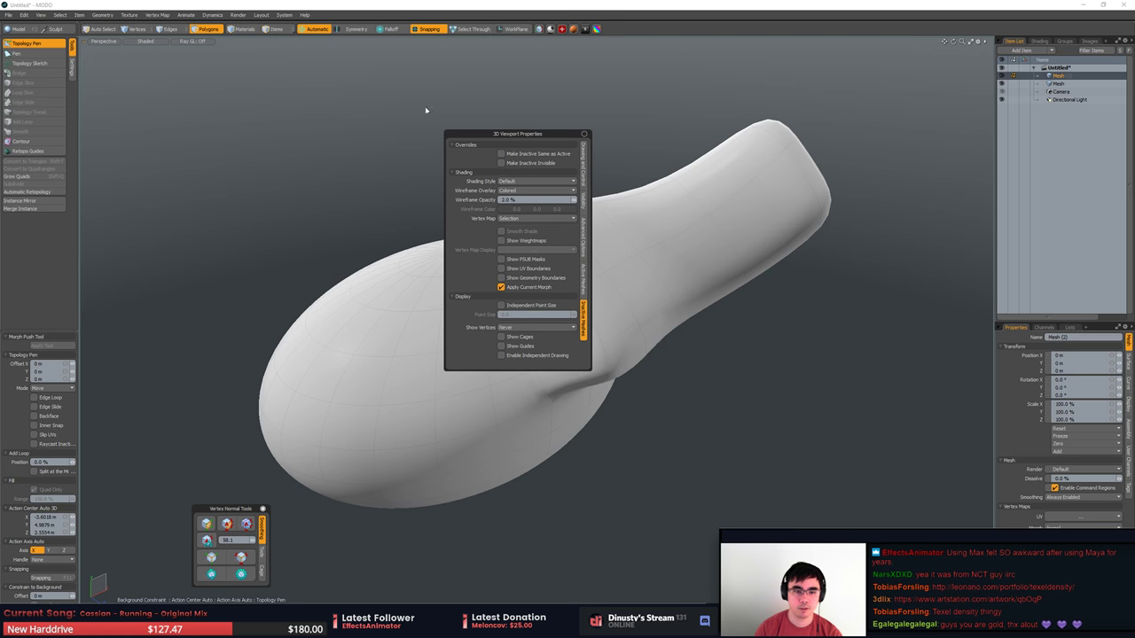
pyautogui.scroll(2, 512, 302)
pyautogui.keyDown('alt'); pyautogui.moveTo(452, 221); pyautogui.dragTo(504, 212); pyautogui.keyUp('alt')
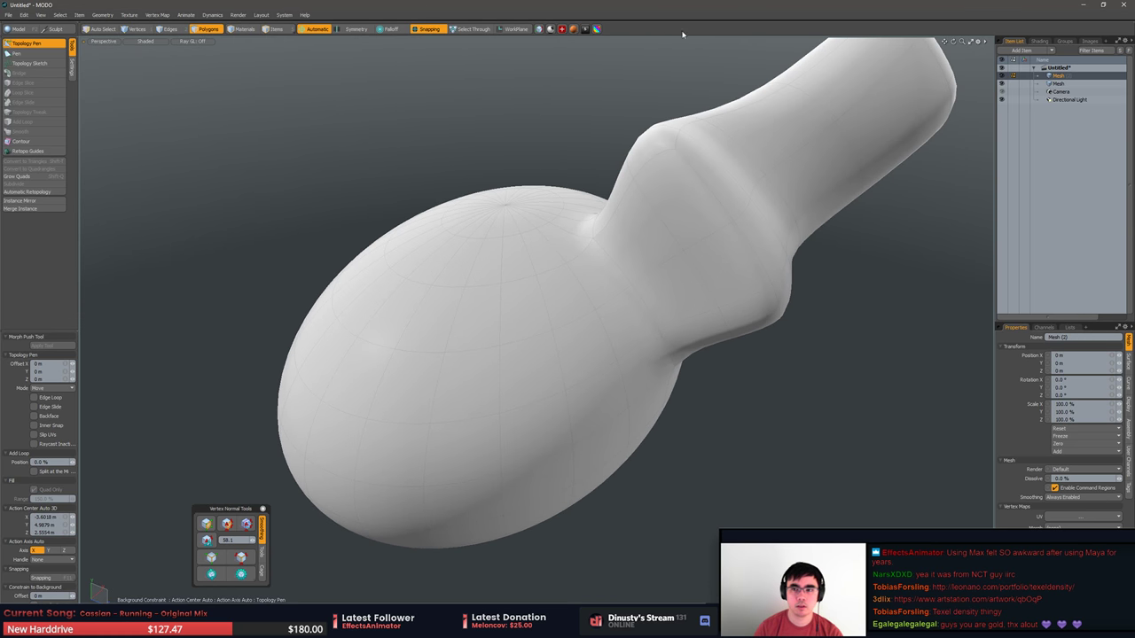
# Draw a single quad on the side of the bulb with the Topology Pen and adjust its corners.
pyautogui.moveTo(446, 232)
pyautogui.keyDown('alt'); pyautogui.mouseDown()
pyautogui.moveTo(426, 245)
pyautogui.moveTo(509, 273)
pyautogui.mouseUp(); pyautogui.keyUp('alt')
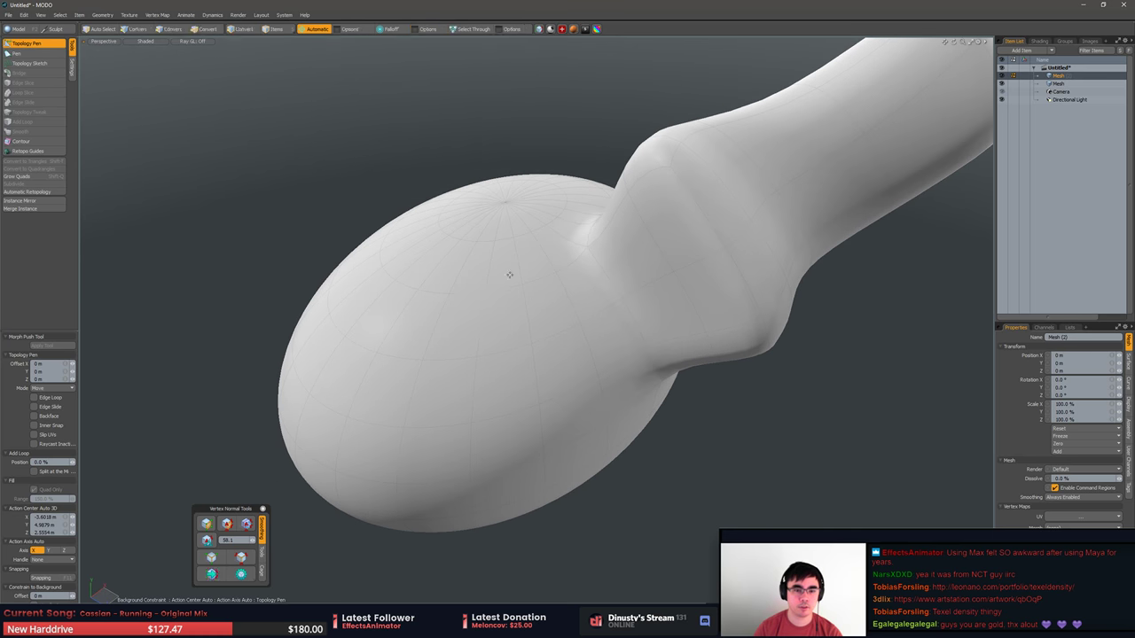
pyautogui.moveTo(457, 299)
pyautogui.keyDown('shift'); pyautogui.mouseDown()
pyautogui.moveTo(542, 352)
pyautogui.moveTo(517, 353)
pyautogui.mouseUp(); pyautogui.keyUp('shift')
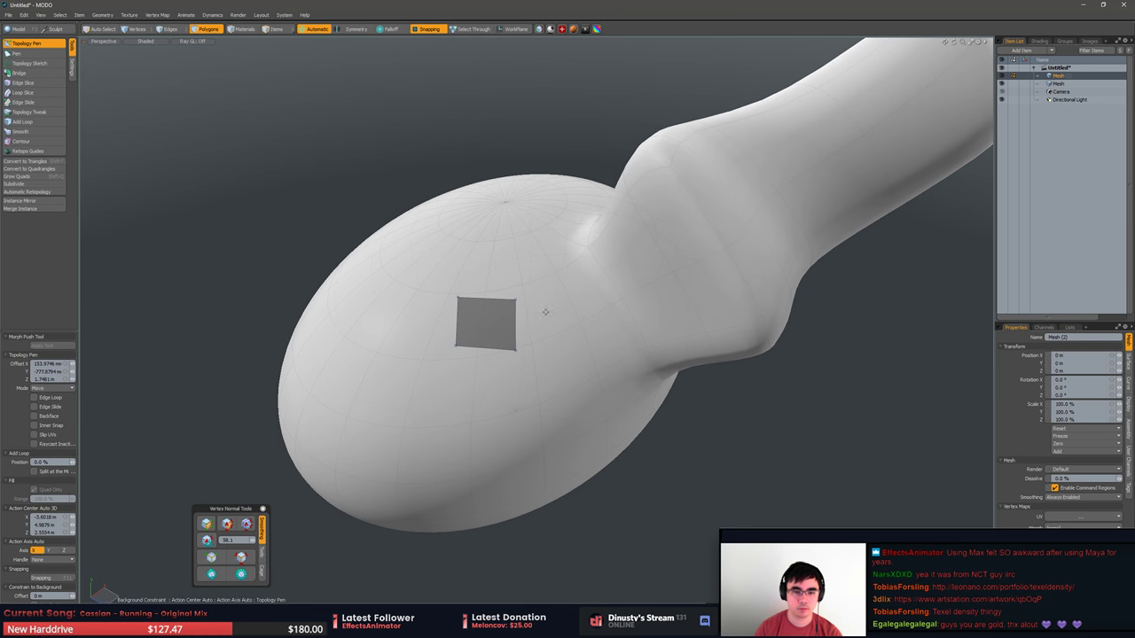
pyautogui.keyDown('alt'); pyautogui.moveTo(544, 312); pyautogui.dragTo(557, 293); pyautogui.keyUp('alt')
pyautogui.moveTo(472, 323)
pyautogui.mouseDown()
pyautogui.moveTo(501, 346)
pyautogui.moveTo(479, 337)
pyautogui.mouseUp()
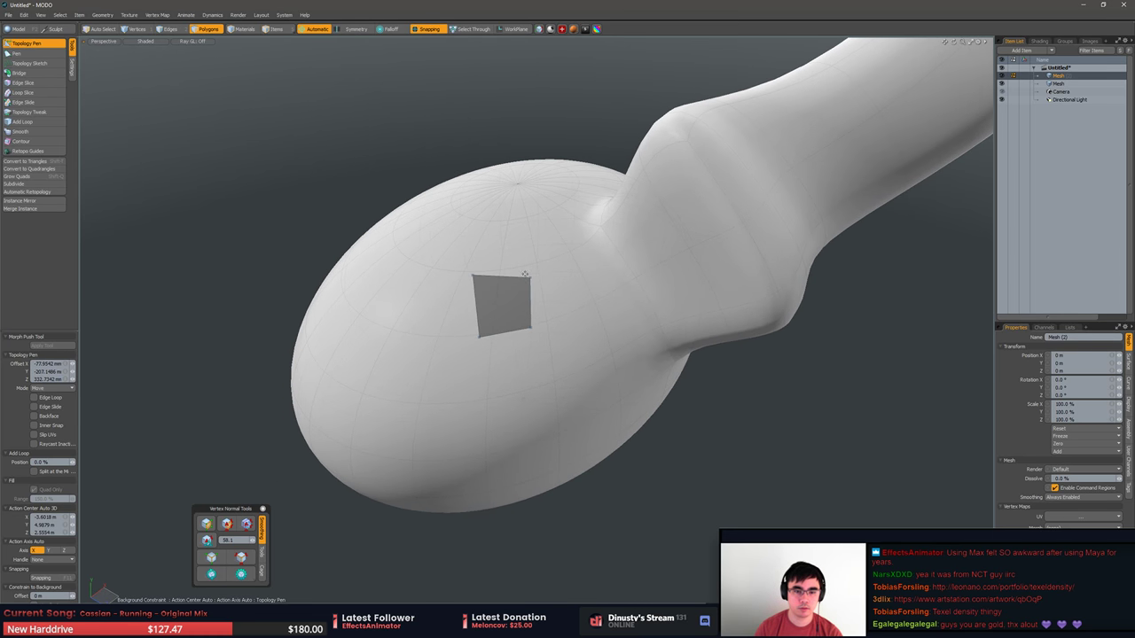
pyautogui.moveTo(531, 279); pyautogui.dragTo(524, 269)
pyautogui.keyDown('alt'); pyautogui.moveTo(525, 269); pyautogui.dragTo(493, 263); pyautogui.keyUp('alt')
# Extrude the quad's edges across the bulb to build a patch of four columns and three rows.
pyautogui.scroll(-3, 506, 266)
pyautogui.keyDown('alt'); pyautogui.moveTo(493, 263); pyautogui.dragTo(416, 296); pyautogui.keyUp('alt')
pyautogui.keyDown('alt'); pyautogui.moveTo(491, 275); pyautogui.dragTo(479, 254); pyautogui.keyUp('alt')
pyautogui.keyDown('shift'); pyautogui.moveTo(490, 282); pyautogui.dragTo(499, 344, button='right'); pyautogui.keyUp('shift')
pyautogui.keyDown('alt'); pyautogui.moveTo(522, 319); pyautogui.dragTo(509, 303); pyautogui.keyUp('alt')
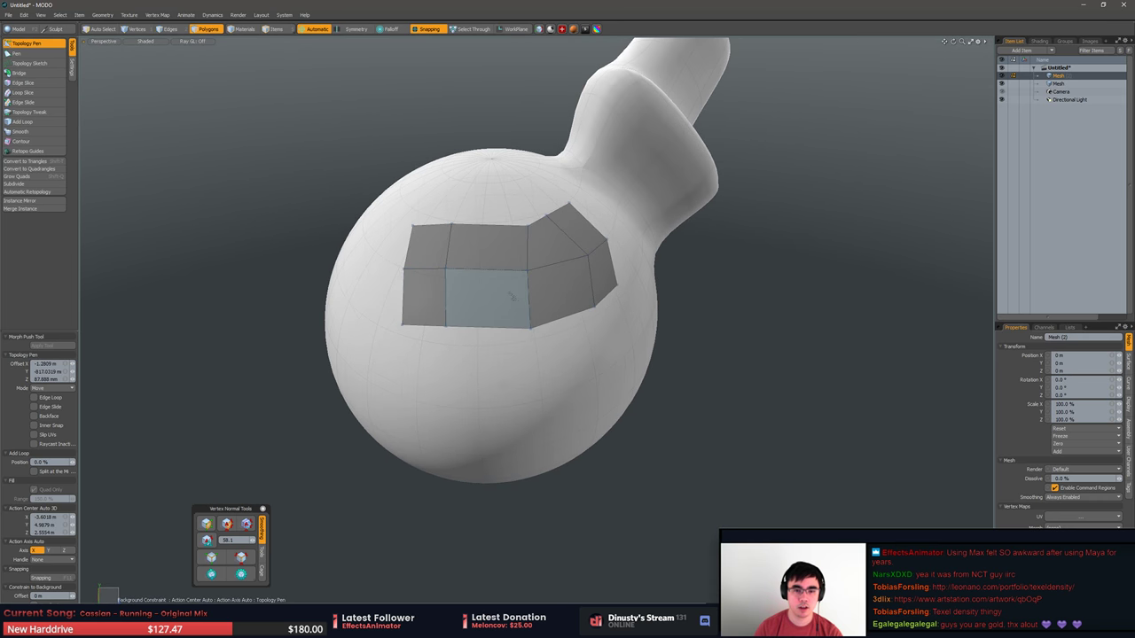
pyautogui.keyDown('shift'); pyautogui.moveTo(504, 330); pyautogui.dragTo(507, 389, button='right'); pyautogui.keyUp('shift')
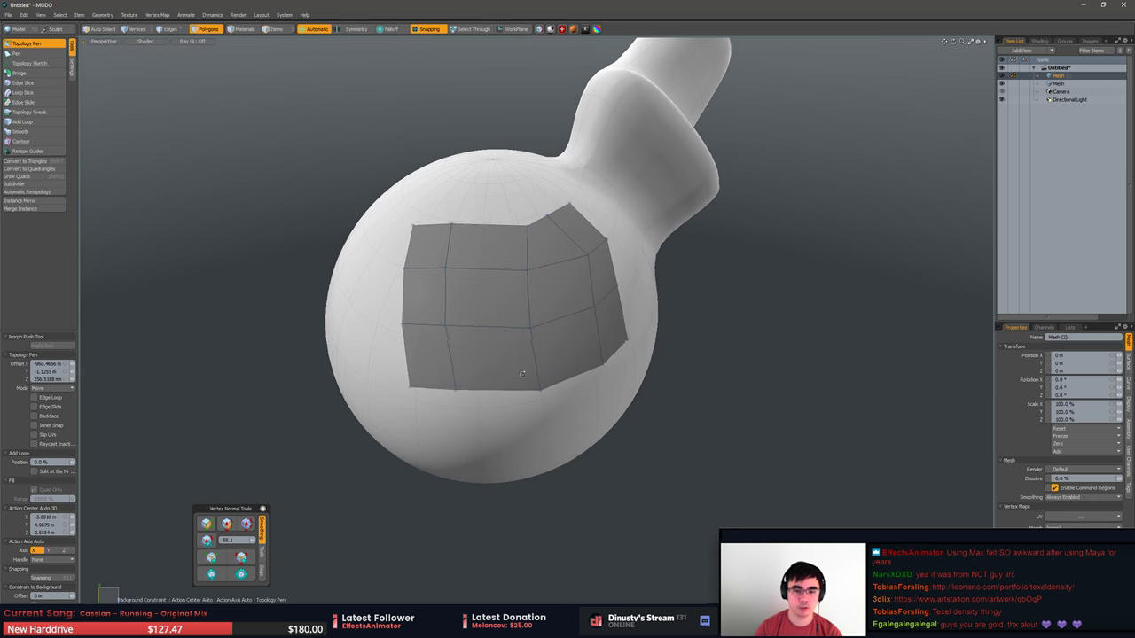
# Extrude the patch's borders to grow it to five columns and four rows.
pyautogui.keyDown('alt'); pyautogui.moveTo(506, 390); pyautogui.dragTo(486, 421); pyautogui.keyUp('alt')
pyautogui.keyDown('alt'); pyautogui.moveTo(486, 421); pyautogui.dragTo(542, 353); pyautogui.keyUp('alt')
pyautogui.keyDown('shift'); pyautogui.moveTo(532, 350); pyautogui.dragTo(592, 362, button='right'); pyautogui.keyUp('shift')
pyautogui.keyDown('alt'); pyautogui.moveTo(593, 362); pyautogui.dragTo(632, 324); pyautogui.keyUp('alt')
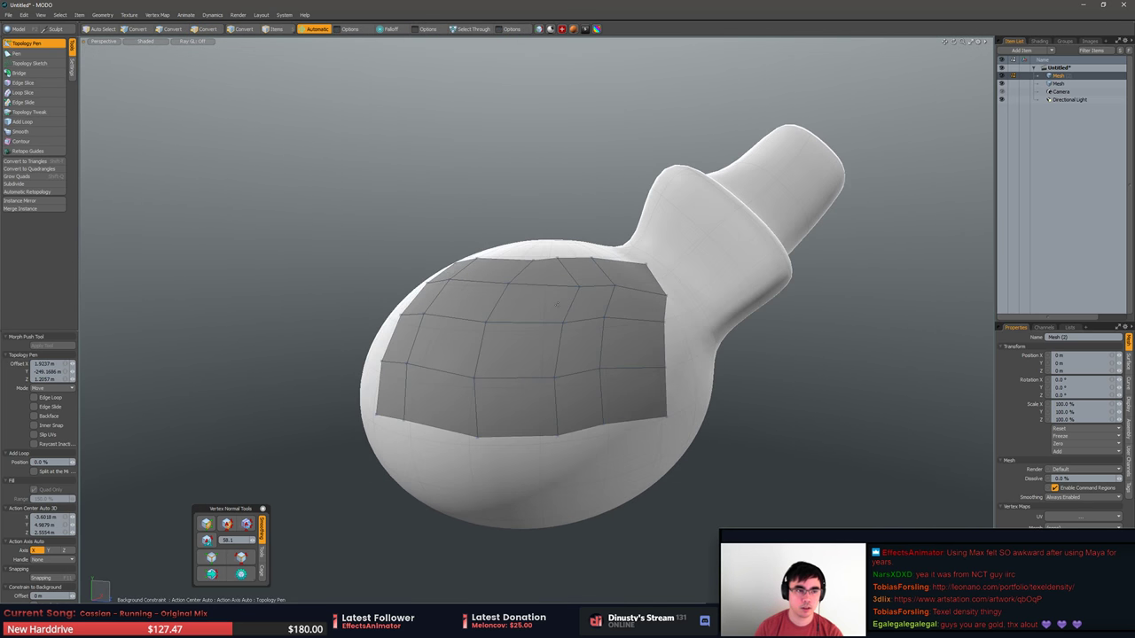
# Try smoothing the retopology patch at strength 1.0 with 276 iterations, and undo it.
pyautogui.click(21, 132)
pyautogui.click(541, 273)
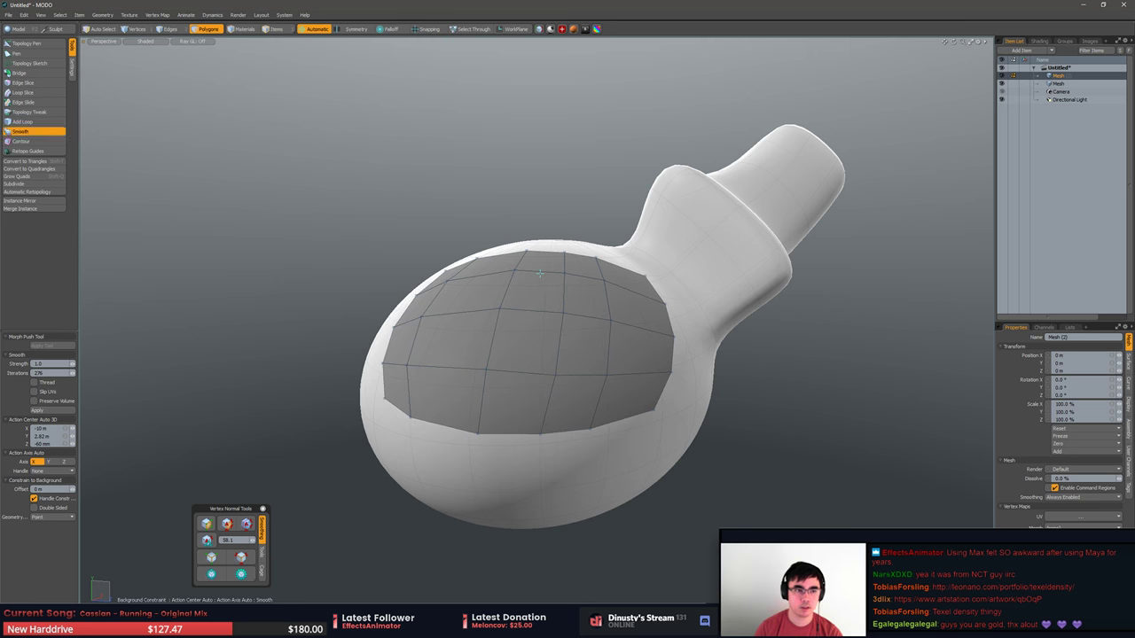
pyautogui.click(44, 133)
pyautogui.keyDown('alt'); pyautogui.moveTo(361, 189); pyautogui.dragTo(374, 210); pyautogui.keyUp('alt')
pyautogui.hotkey('ctrl', 'z')
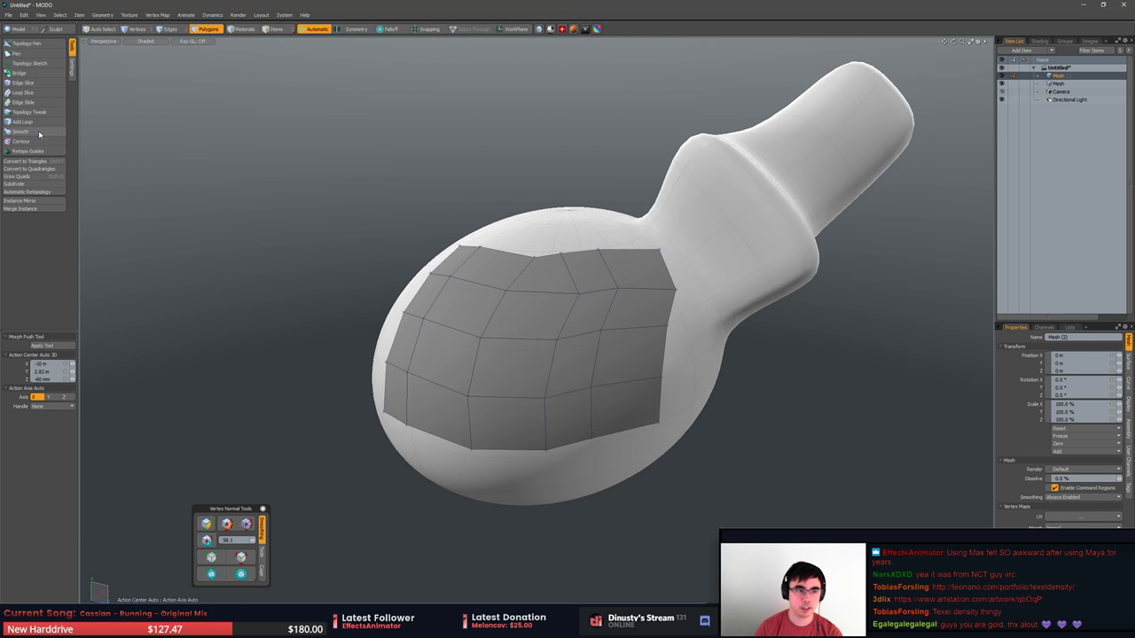
# Try smoothing the patch interactively, lowering the strength to 0.014, and undo the smoothing.
pyautogui.click(36, 132)
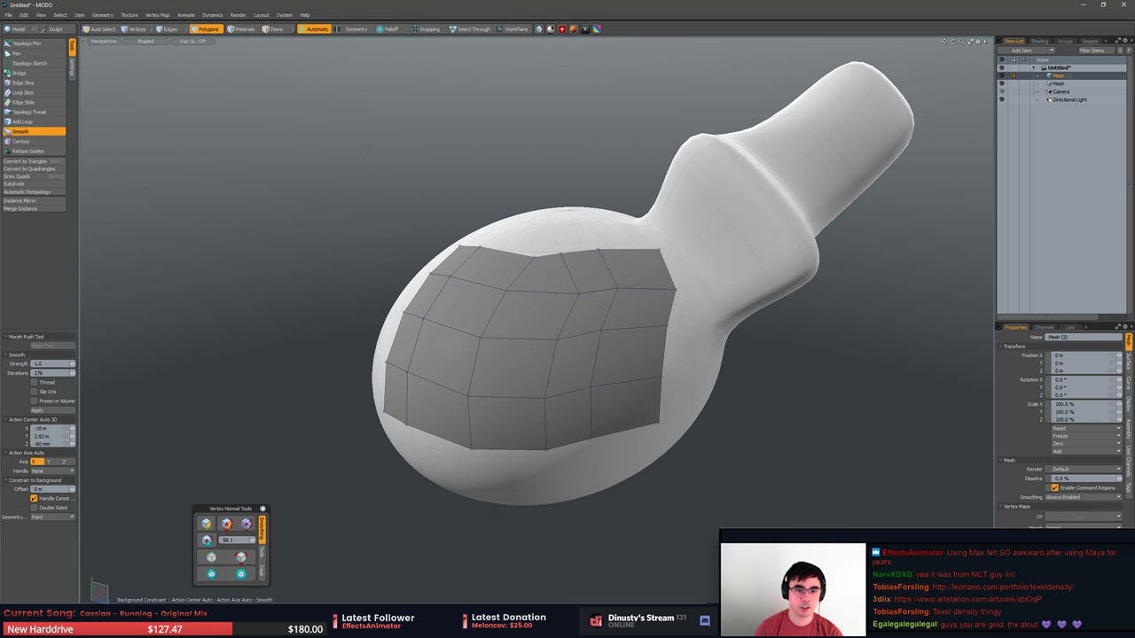
pyautogui.click(368, 151)
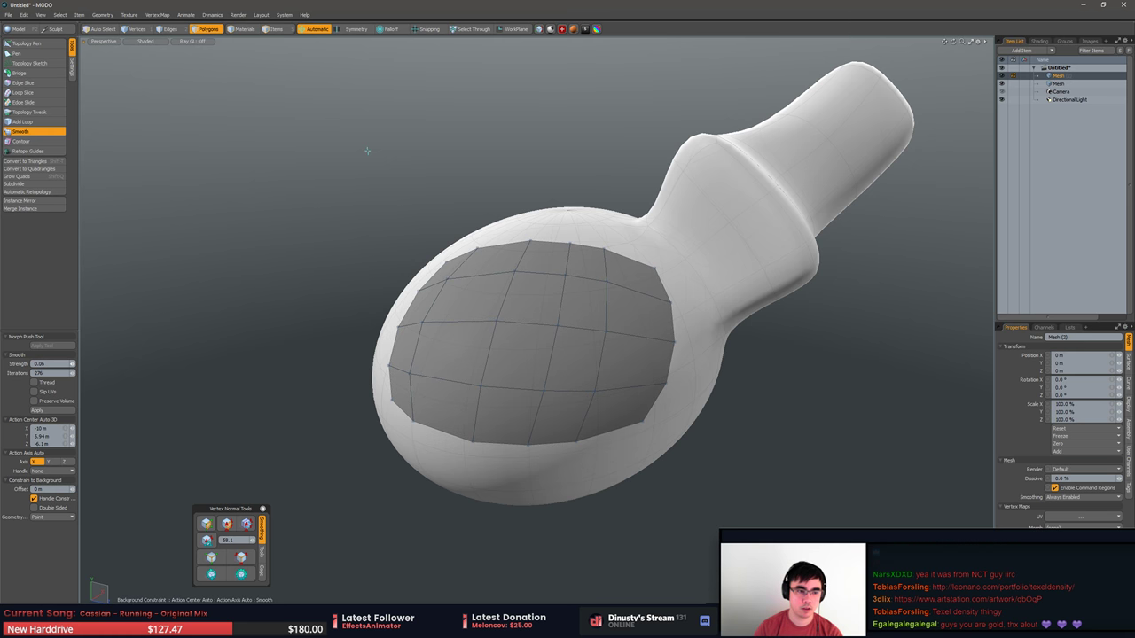
pyautogui.click(368, 150)
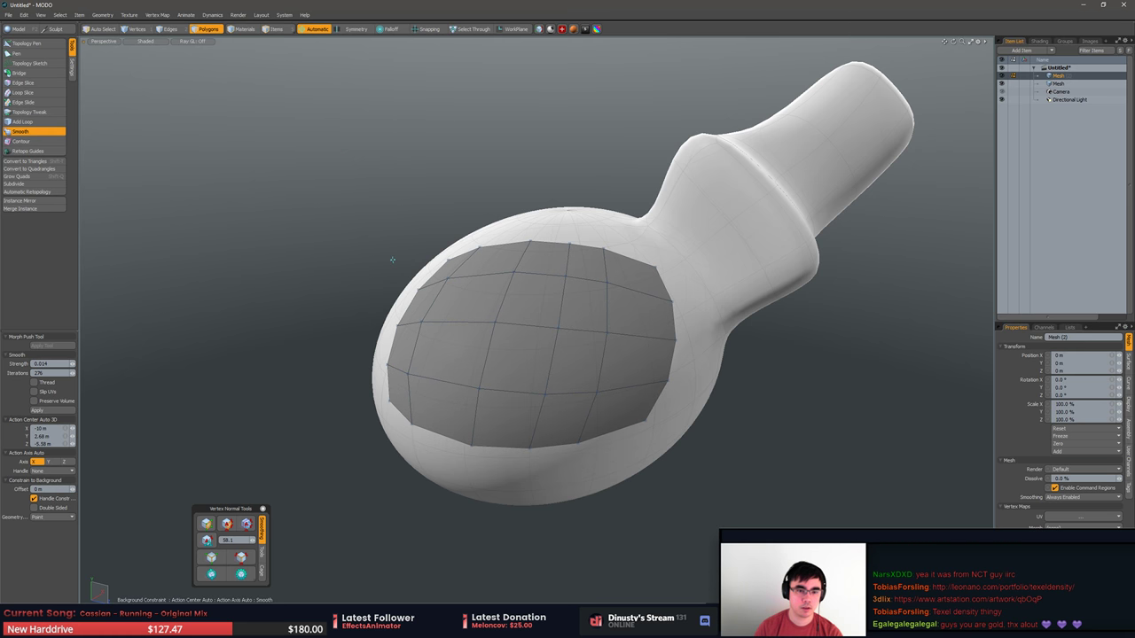
pyautogui.press('space')
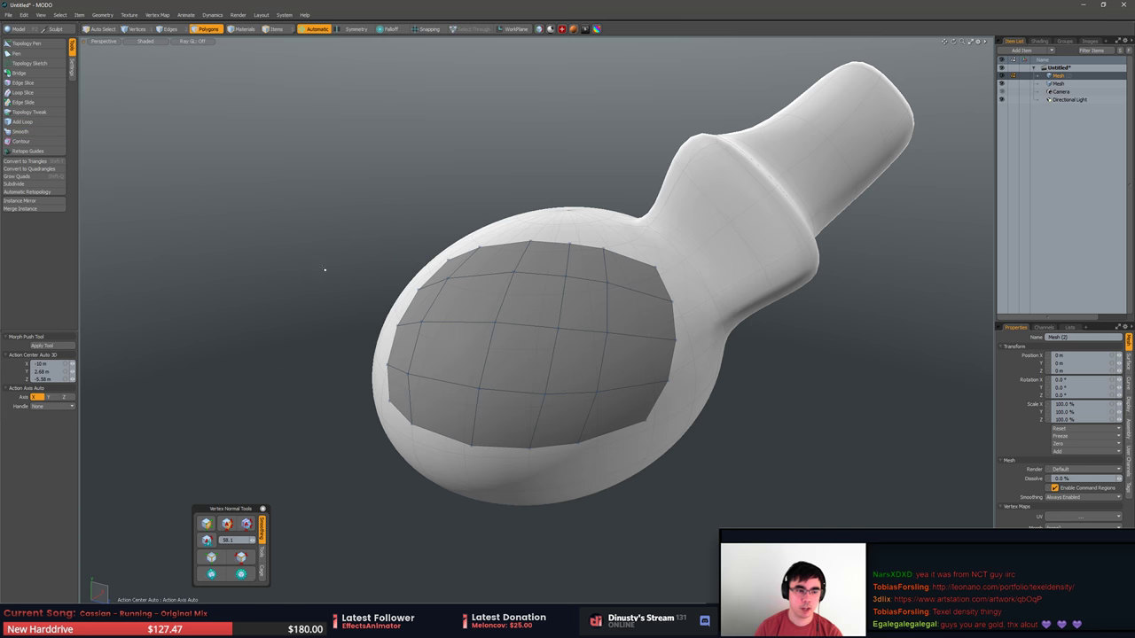
pyautogui.keyDown('alt'); pyautogui.moveTo(325, 268); pyautogui.dragTo(400, 276); pyautogui.keyUp('alt')
pyautogui.hotkey('ctrl', 'z')
pyautogui.hotkey('ctrl', 'z')
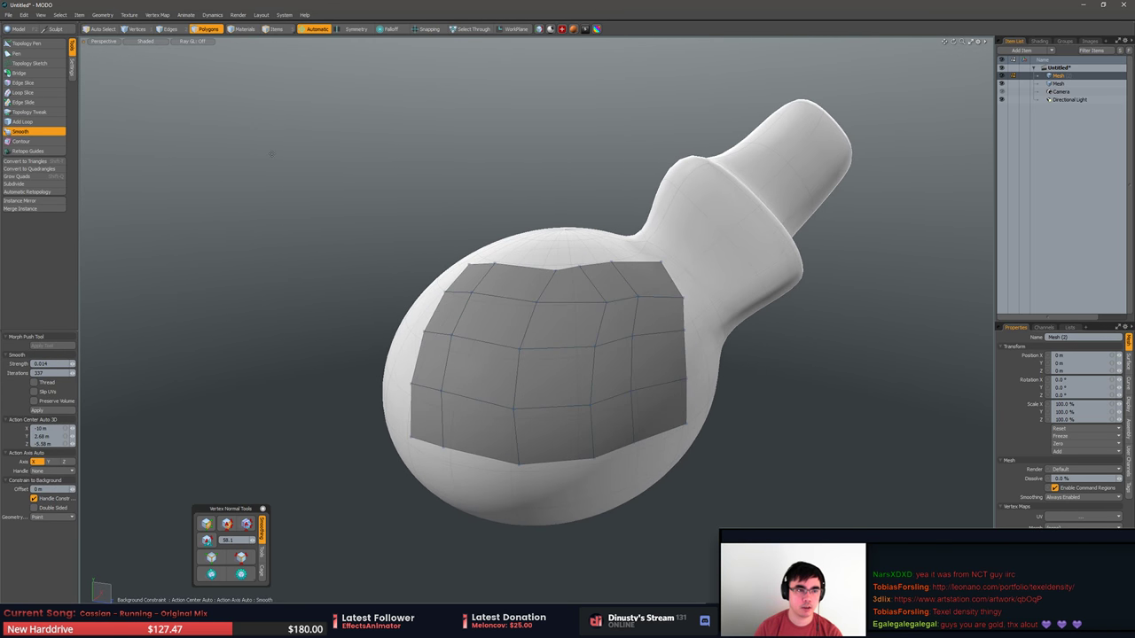
# Smooth the restored retopology patch once more and leave the Smooth tool.
pyautogui.click(271, 152)
pyautogui.keyDown('alt'); pyautogui.moveTo(271, 153); pyautogui.dragTo(761, 384); pyautogui.keyUp('alt')
pyautogui.press('space')
# In edge selection mode, draw a separate strip of three quads on the bulb's opposite side with the Topology Pen.
pyautogui.press('2')
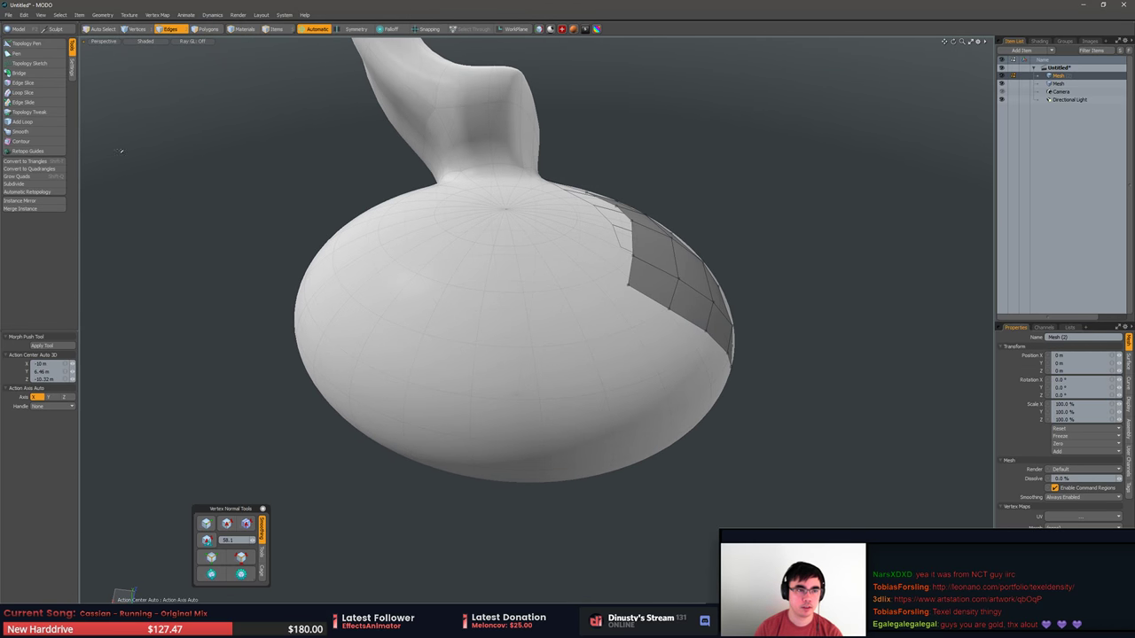
pyautogui.click(29, 43)
pyautogui.keyDown('shift'); pyautogui.moveTo(364, 301); pyautogui.dragTo(398, 284); pyautogui.keyUp('shift')
pyautogui.keyDown('alt'); pyautogui.moveTo(464, 355); pyautogui.dragTo(515, 300); pyautogui.keyUp('alt')
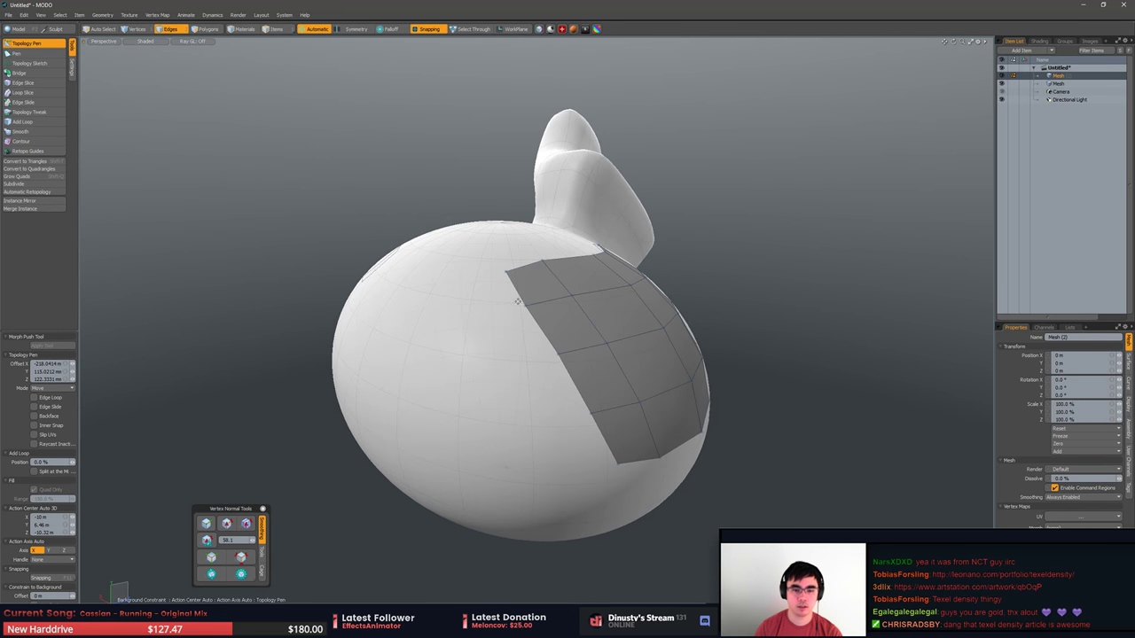
pyautogui.keyDown('alt'); pyautogui.moveTo(461, 376); pyautogui.dragTo(555, 371); pyautogui.keyUp('alt')
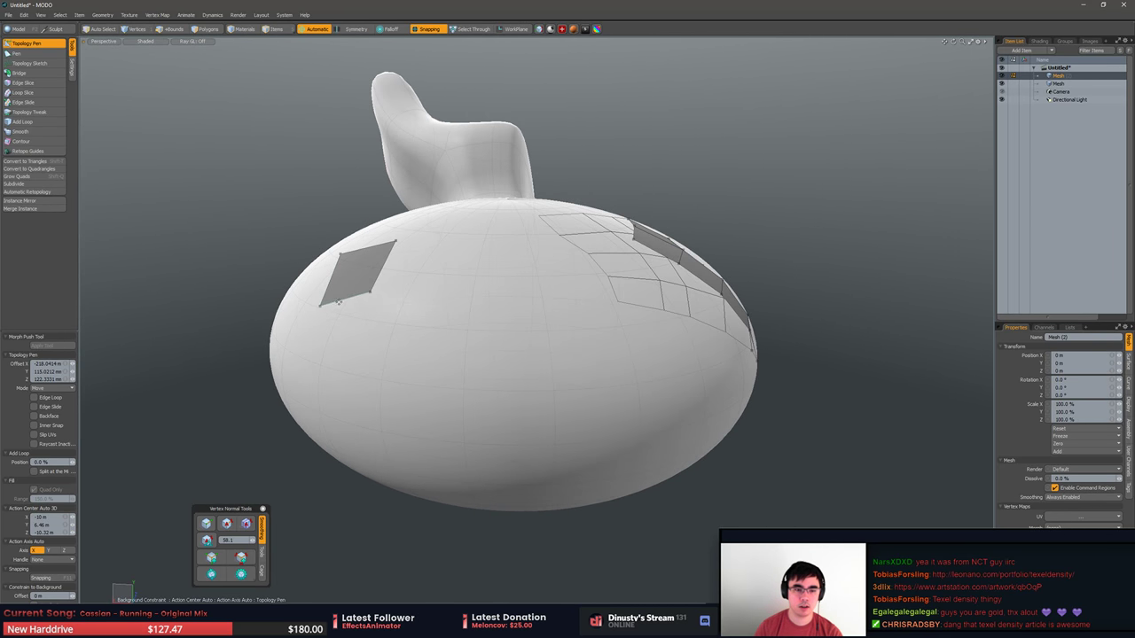
pyautogui.keyDown('shift'); pyautogui.moveTo(338, 301); pyautogui.dragTo(358, 428); pyautogui.keyUp('shift')
pyautogui.keyDown('alt'); pyautogui.moveTo(424, 411); pyautogui.dragTo(371, 376); pyautogui.keyUp('alt')
pyautogui.press('space')
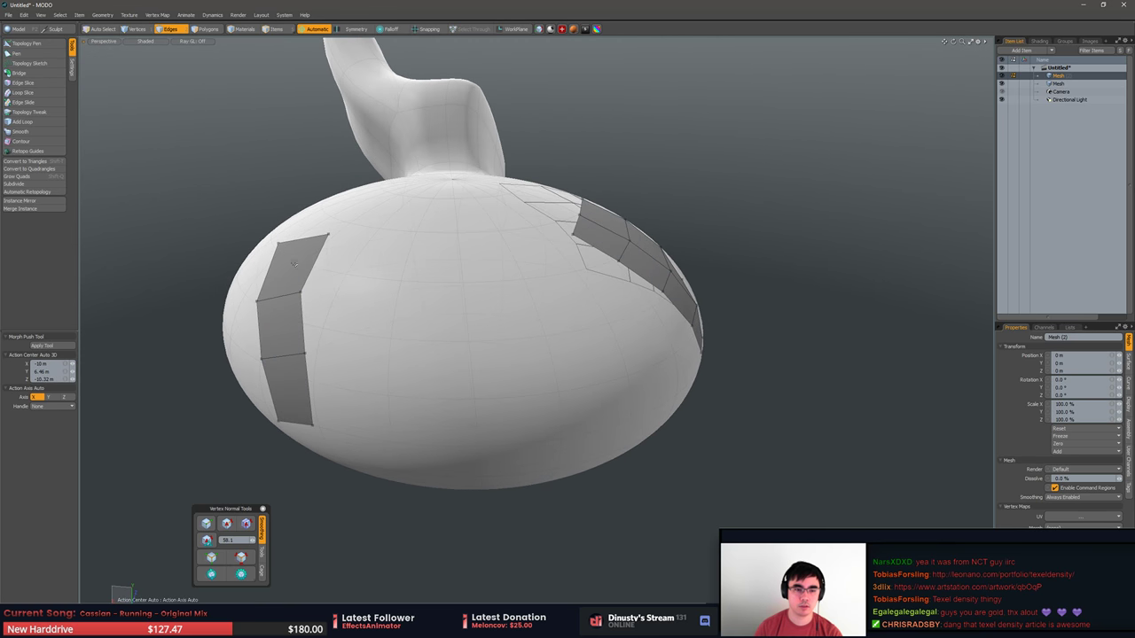
# Select the facing border edges of the strip and the patch and connect them with Bridge.
pyautogui.keyDown('alt'); pyautogui.moveTo(301, 352); pyautogui.dragTo(472, 269); pyautogui.keyUp('alt')
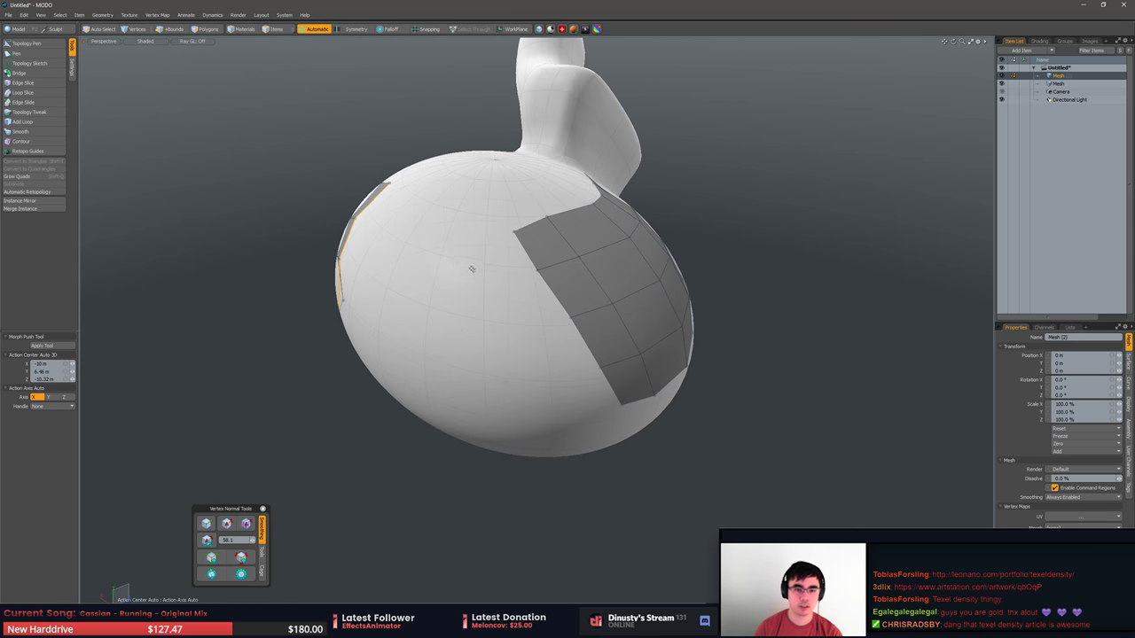
pyautogui.keyDown('alt'); pyautogui.moveTo(591, 383); pyautogui.dragTo(489, 274); pyautogui.keyUp('alt')
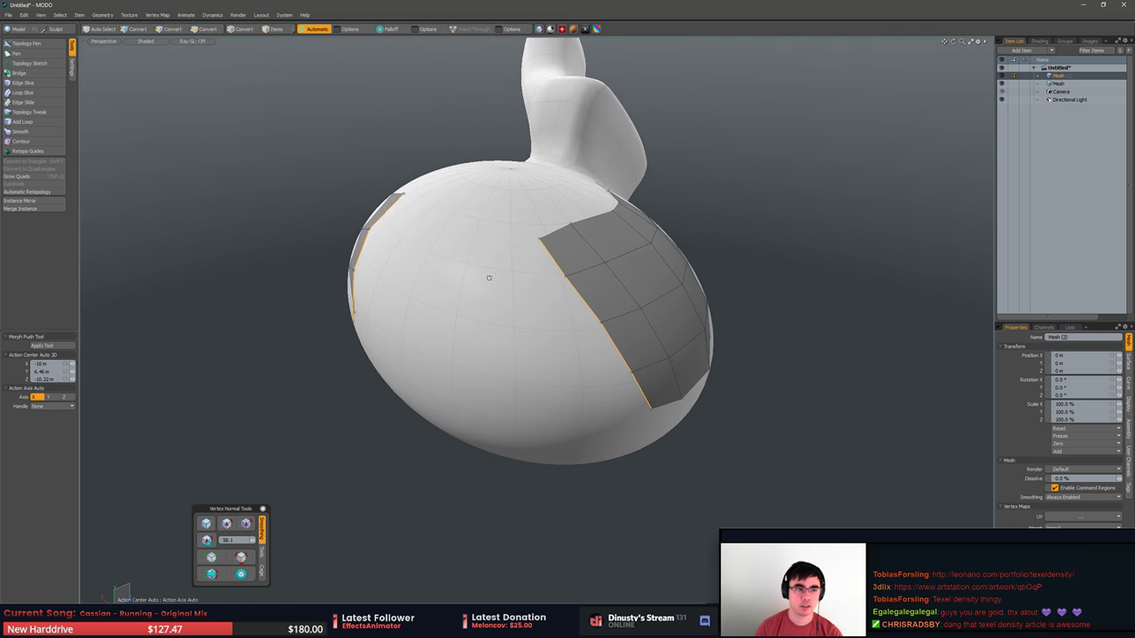
pyautogui.click(36, 73)
pyautogui.click(346, 151)
pyautogui.keyDown('alt'); pyautogui.moveTo(346, 151); pyautogui.dragTo(259, 190); pyautogui.keyUp('alt')
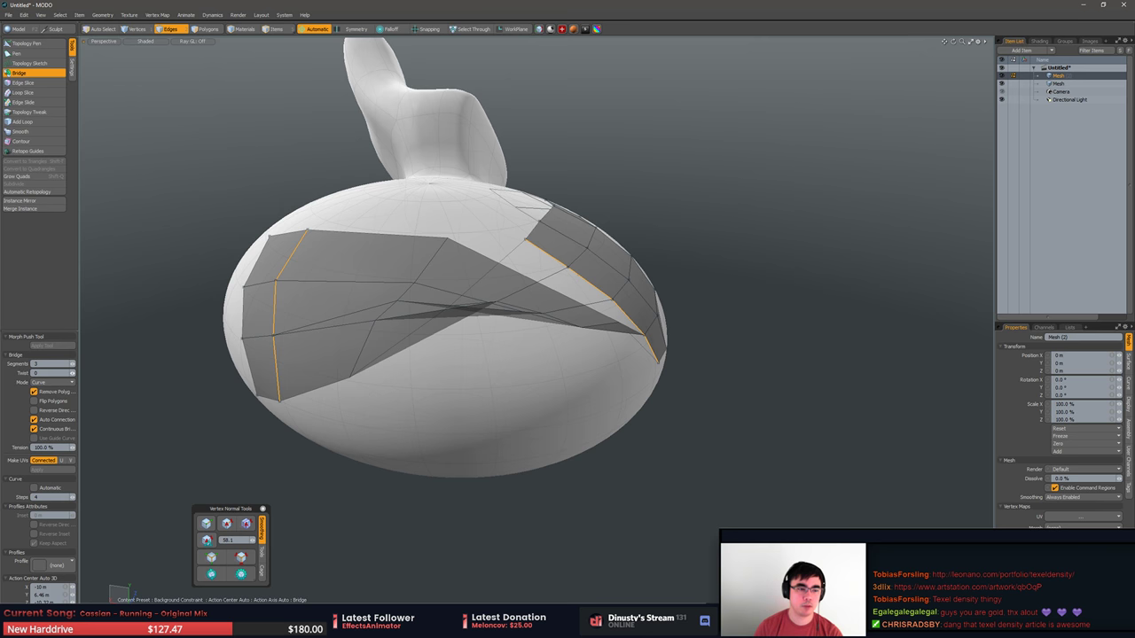
# Set the bridge to 10 segments and compare the Linear and Curve modes, keeping Curve.
pyautogui.moveTo(72, 366); pyautogui.dragTo(92, 365)
pyautogui.click(73, 380)
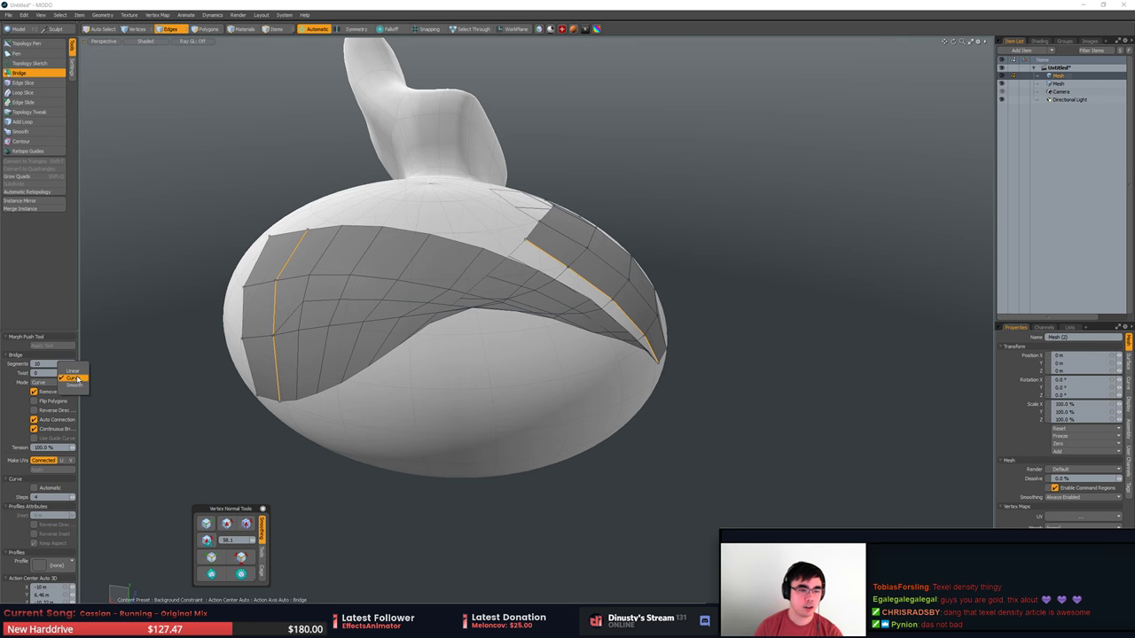
pyautogui.click(77, 378)
pyautogui.click(73, 381)
pyautogui.click(75, 373)
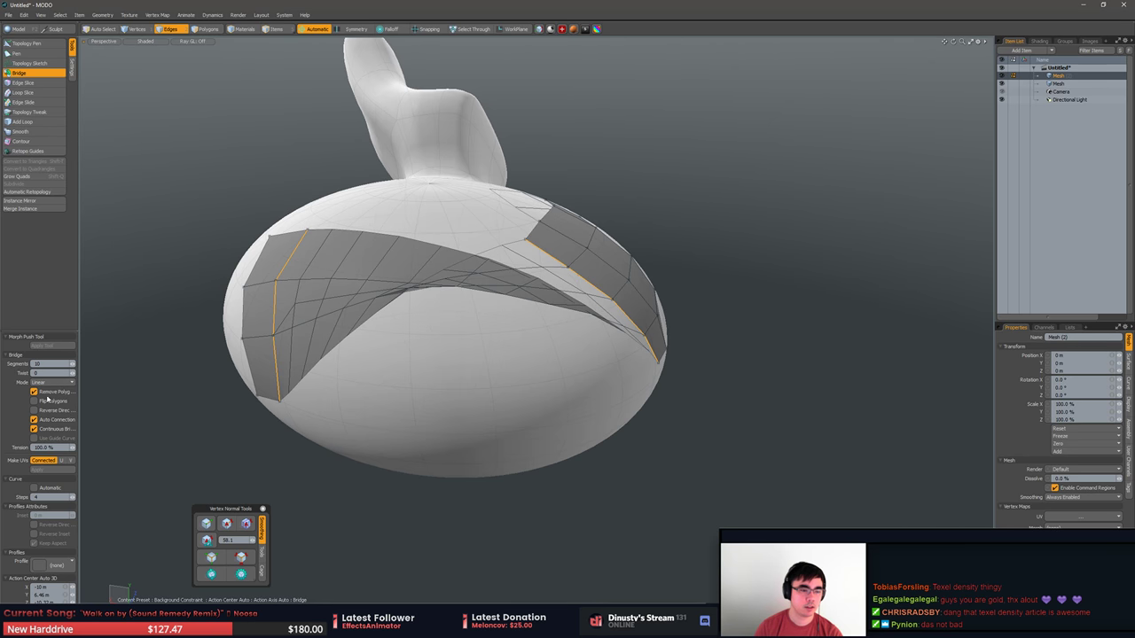
pyautogui.click(68, 383)
pyautogui.click(69, 389)
pyautogui.click(68, 384)
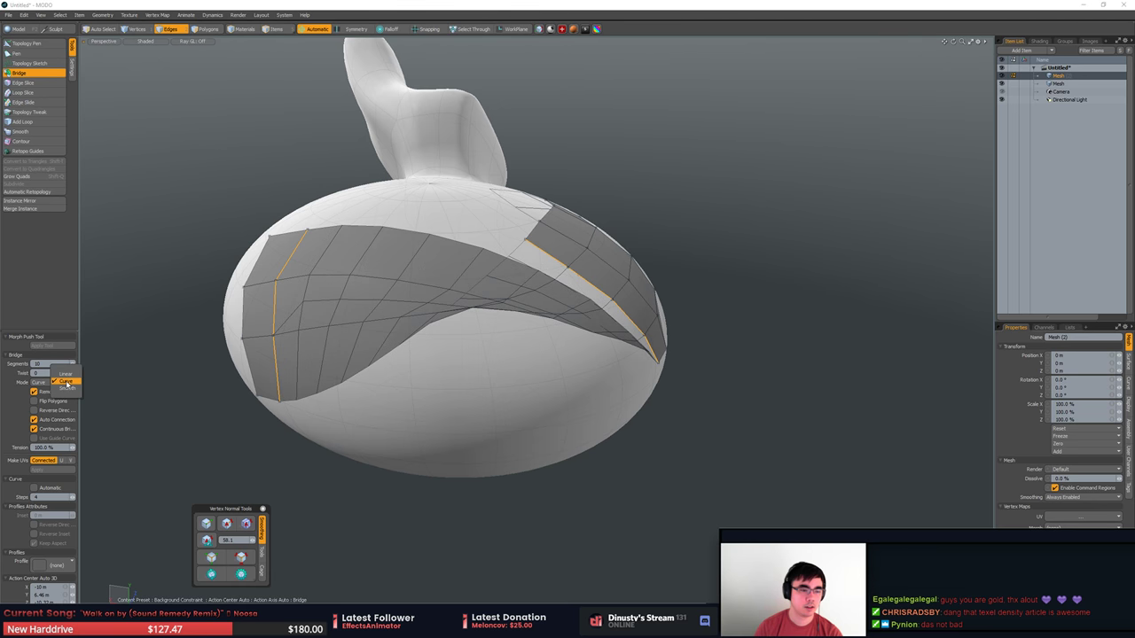
pyautogui.click(67, 395)
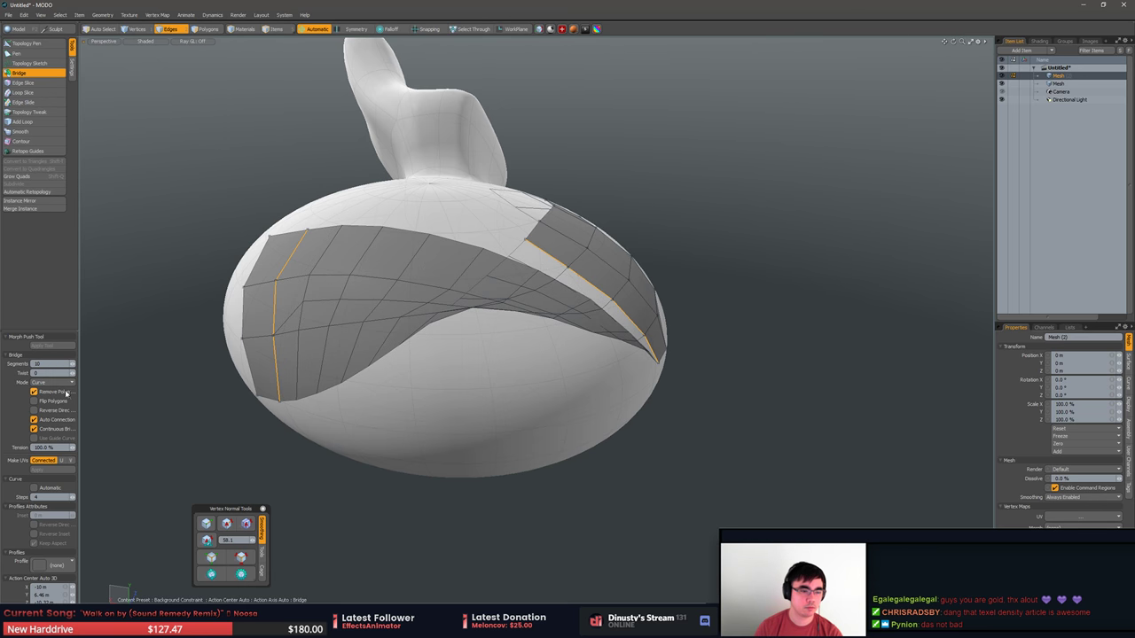
# Try 5 segments on the bridge between the strip and the patch, and undo the bridge.
pyautogui.moveTo(74, 365); pyautogui.dragTo(67, 365)
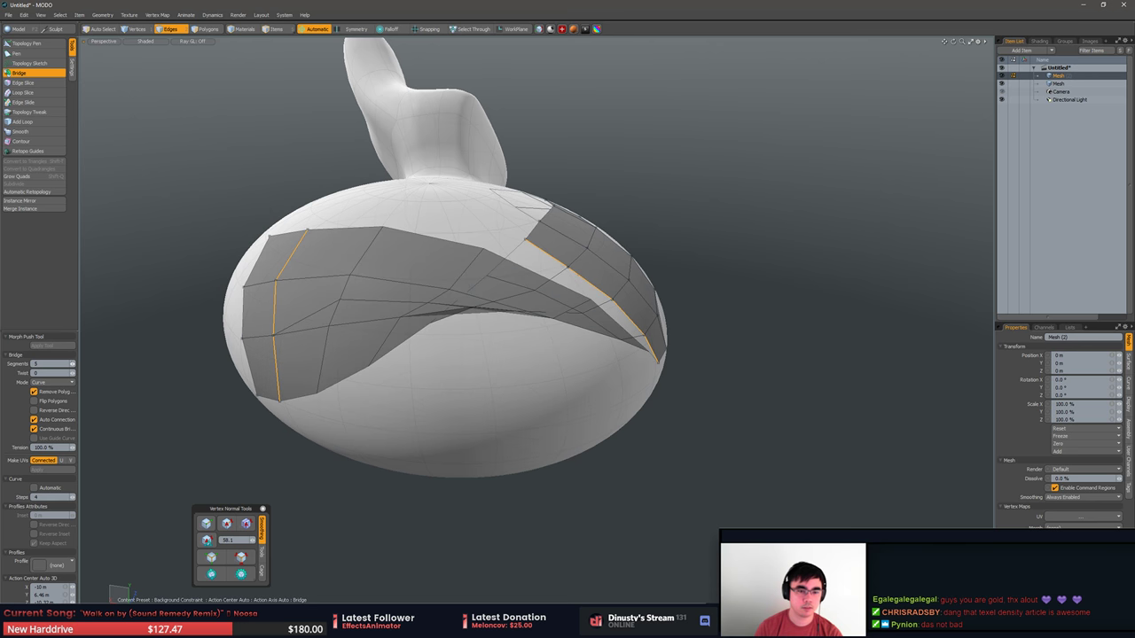
pyautogui.keyDown('alt'); pyautogui.moveTo(230, 350); pyautogui.dragTo(365, 322); pyautogui.keyUp('alt')
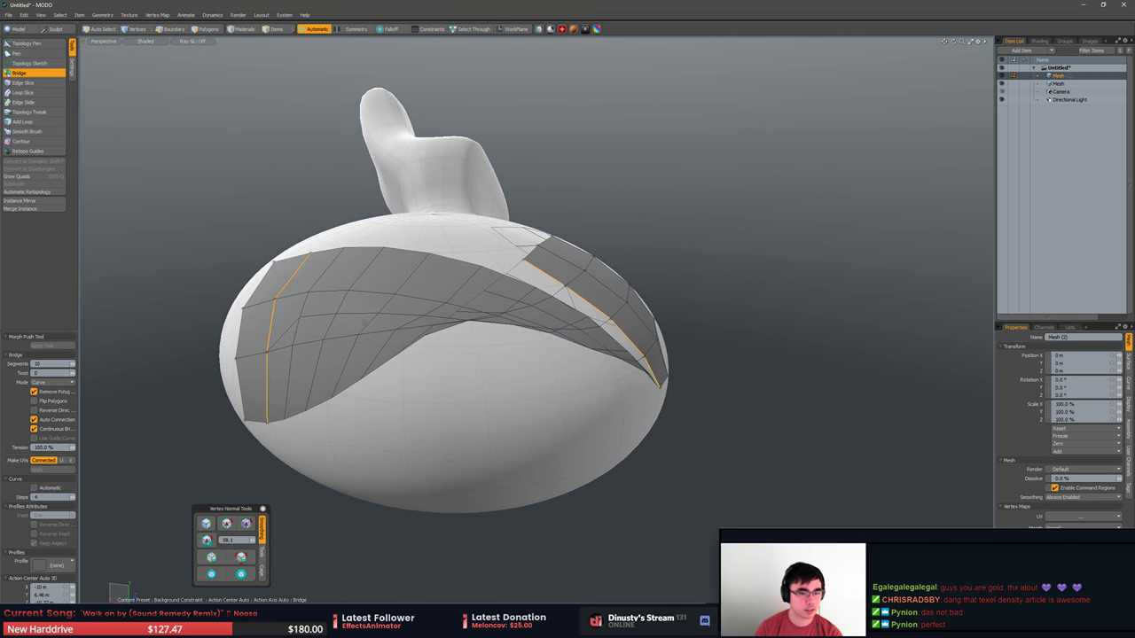
pyautogui.hotkey('ctrl', 'z')
pyautogui.hotkey('ctrl', 'z')
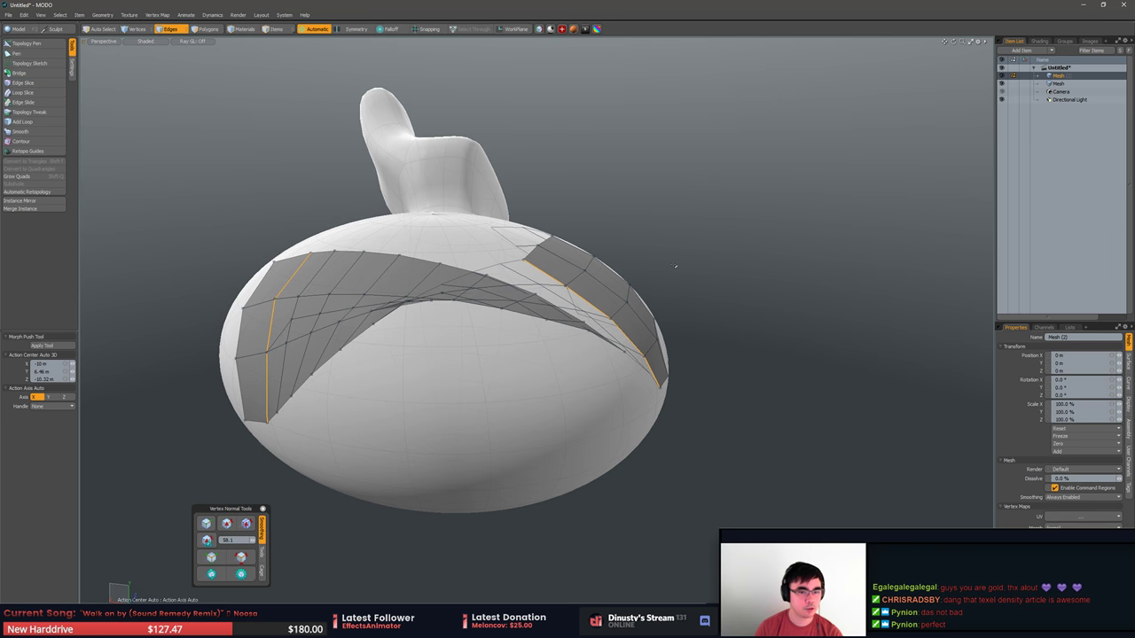
pyautogui.hotkey('ctrl', 'z')
# Extend the separate strip's lower border edge down the bulb to add a fourth quad.
pyautogui.keyDown('alt'); pyautogui.moveTo(737, 282); pyautogui.dragTo(431, 253); pyautogui.keyUp('alt')
pyautogui.click(366, 377)
pyautogui.press('w')
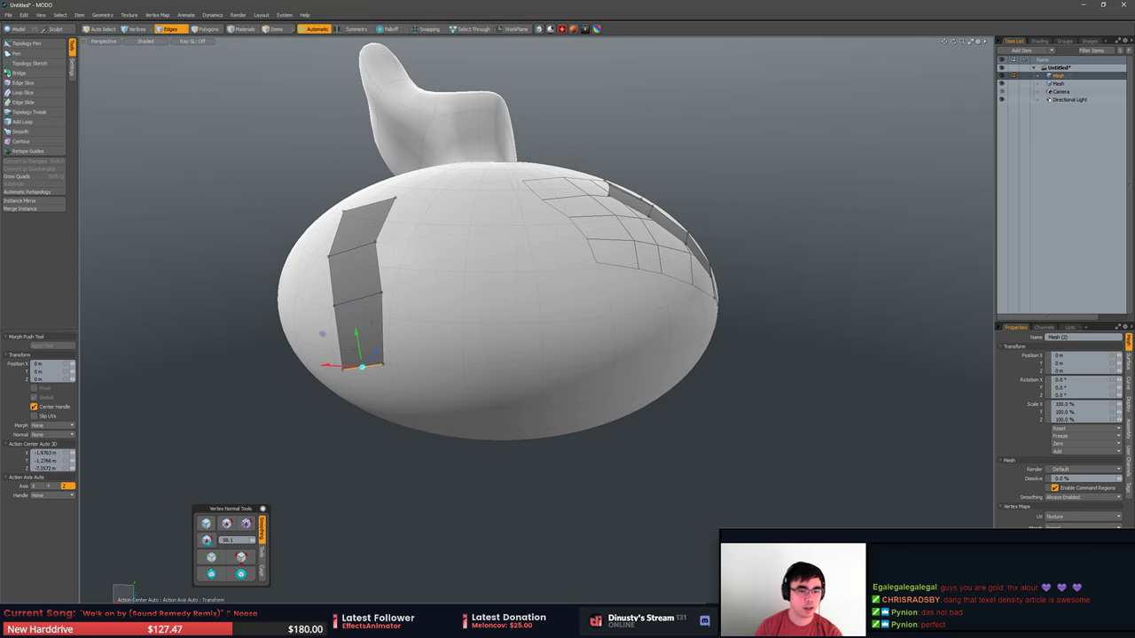
pyautogui.moveTo(362, 367); pyautogui.dragTo(377, 404)
pyautogui.keyDown('alt'); pyautogui.moveTo(378, 404); pyautogui.dragTo(409, 350); pyautogui.keyUp('alt')
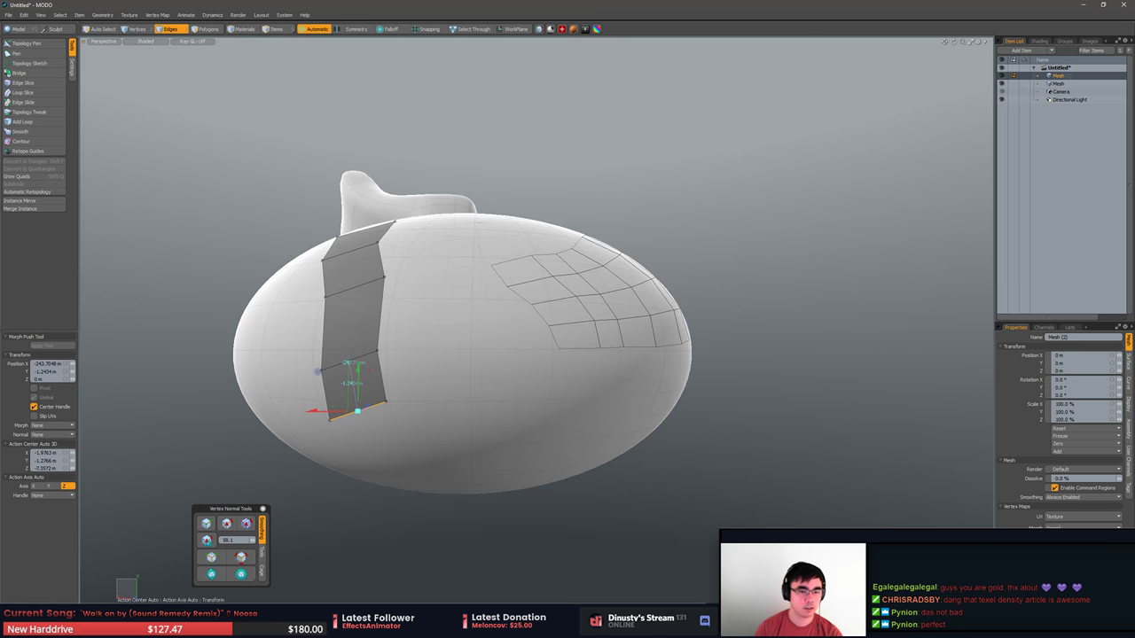
pyautogui.press('q')
# Try adjusting the extended strip's points with the Topology Pen, undo the moves and leave the tool.
pyautogui.keyDown('alt'); pyautogui.moveTo(612, 435); pyautogui.dragTo(533, 305); pyautogui.keyUp('alt')
pyautogui.click(26, 43)
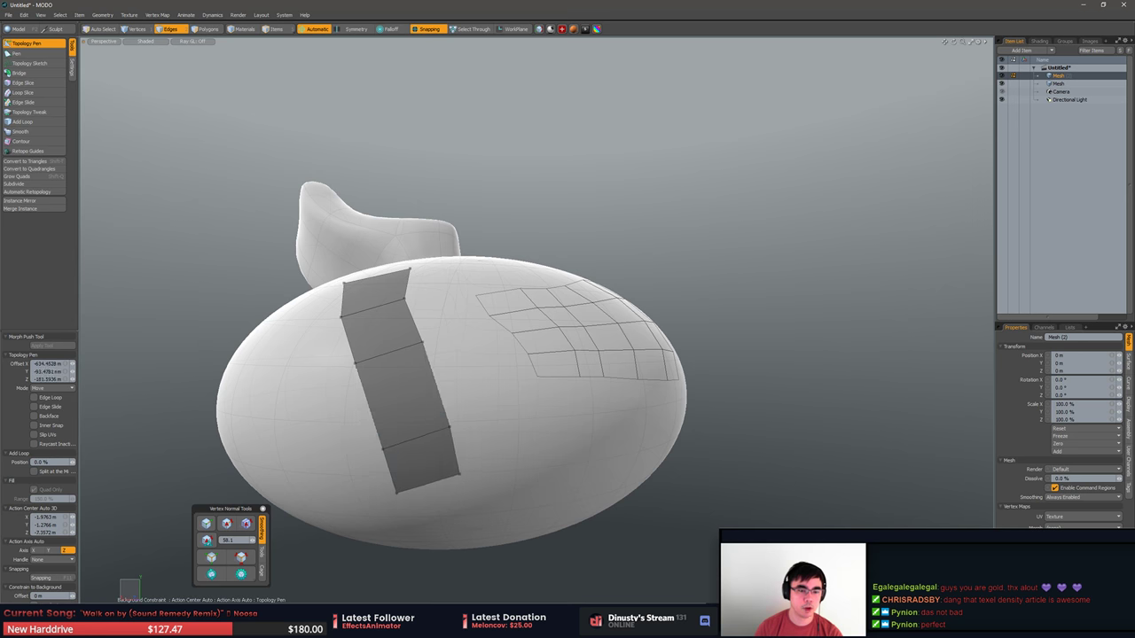
pyautogui.keyDown('alt'); pyautogui.moveTo(413, 366); pyautogui.dragTo(435, 386); pyautogui.keyUp('alt')
pyautogui.hotkey('ctrl', 'z')
pyautogui.hotkey('ctrl', 'z')
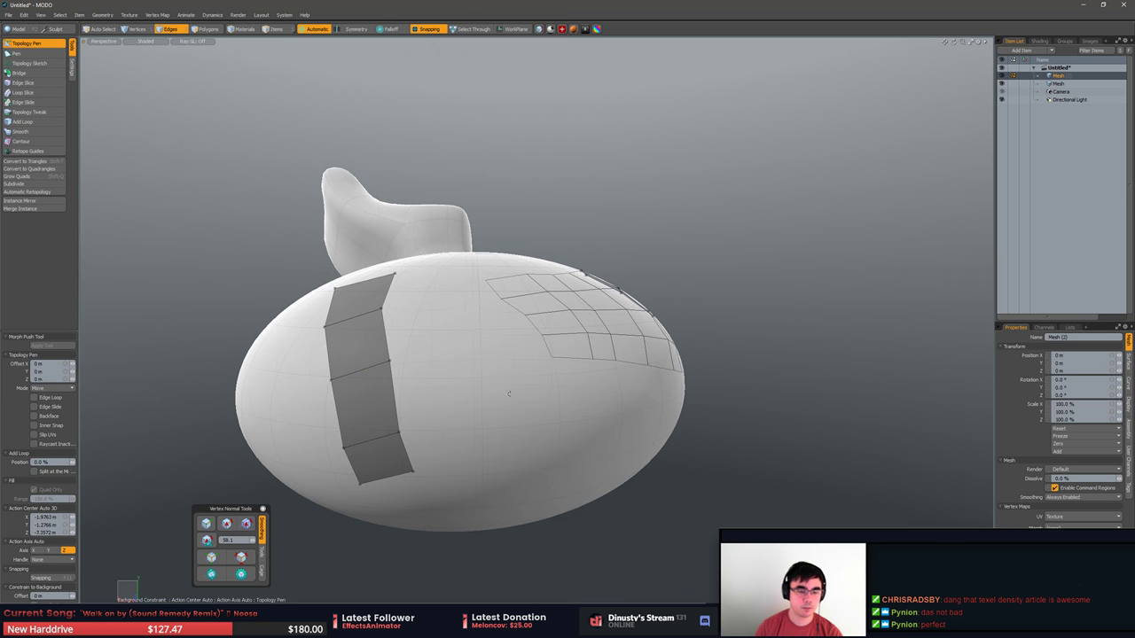
pyautogui.keyDown('alt'); pyautogui.moveTo(506, 393); pyautogui.dragTo(463, 436); pyautogui.keyUp('alt')
pyautogui.press('q')
# Select the facing border edges of the four-quad strip and the patch in edge mode and connect them with Bridge.
pyautogui.moveTo(387, 262); pyautogui.dragTo(376, 336)
pyautogui.keyDown('alt'); pyautogui.moveTo(386, 413); pyautogui.dragTo(480, 307); pyautogui.keyUp('alt')
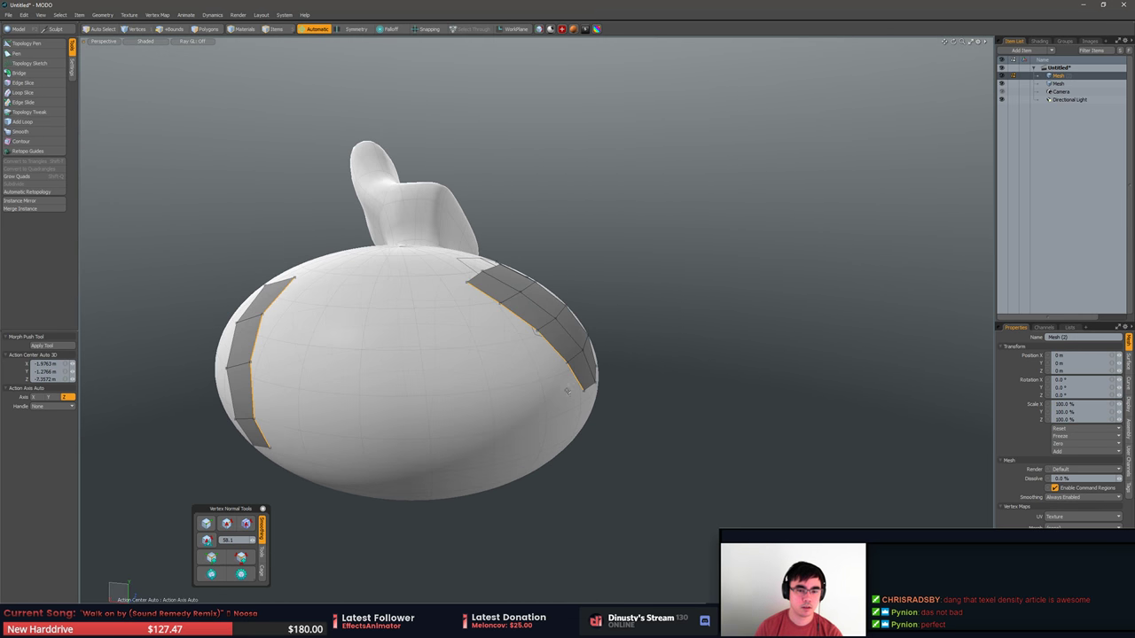
pyautogui.press('2')
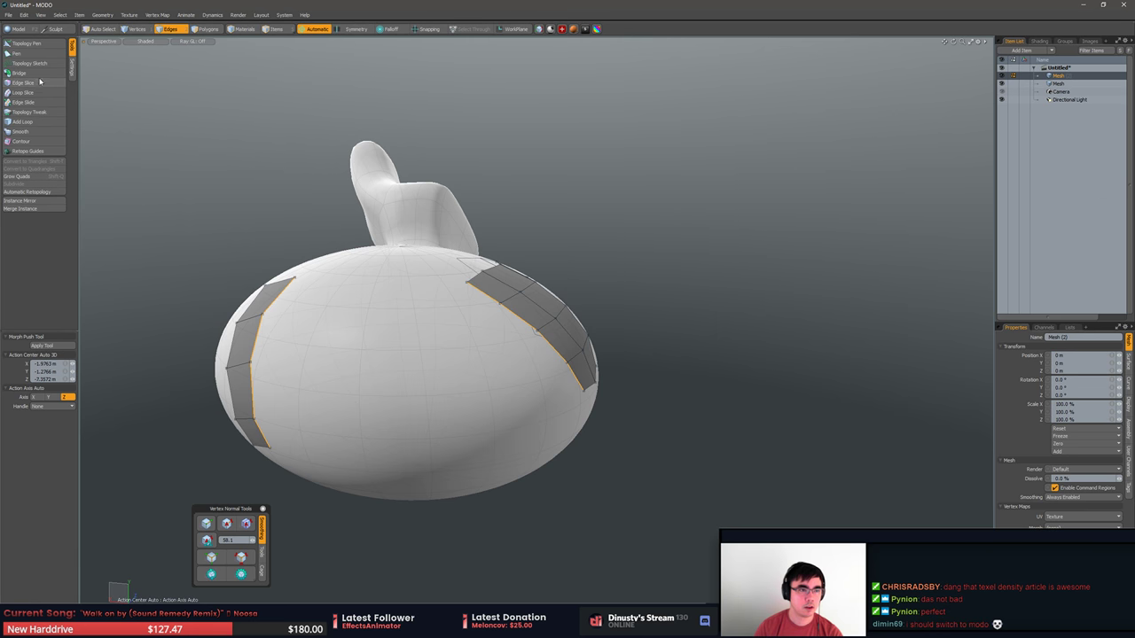
pyautogui.click(39, 74)
pyautogui.moveTo(664, 346)
pyautogui.keyDown('alt'); pyautogui.mouseDown()
pyautogui.moveTo(635, 344)
pyautogui.moveTo(675, 360)
pyautogui.mouseUp(); pyautogui.keyUp('alt')
pyautogui.click(675, 359)
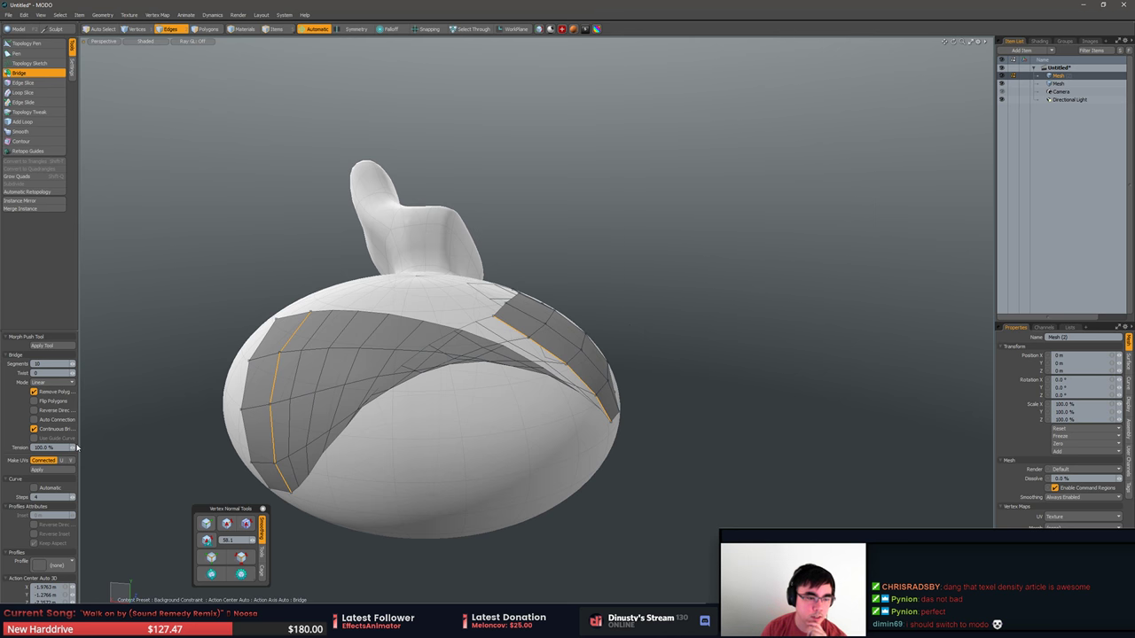
# Set the new bridge's tension to 24.5% and its segments to 8, testing Flip Polygons along the way.
pyautogui.moveTo(72, 448); pyautogui.dragTo(35, 448)
pyautogui.click(55, 402)
pyautogui.click(55, 401)
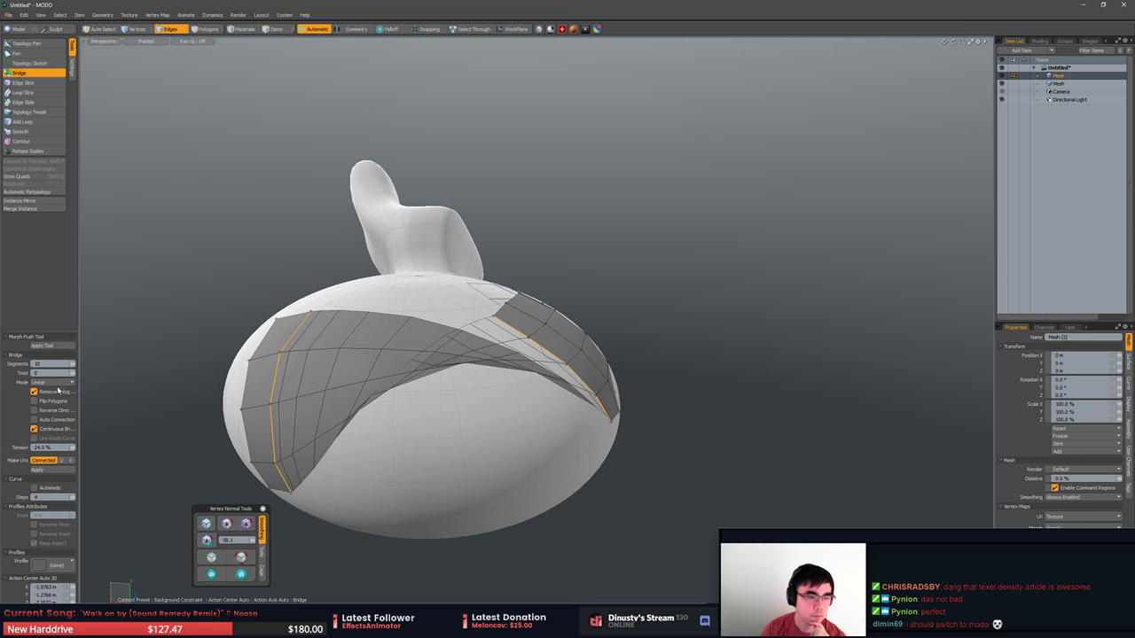
pyautogui.click(55, 392)
pyautogui.click(73, 366)
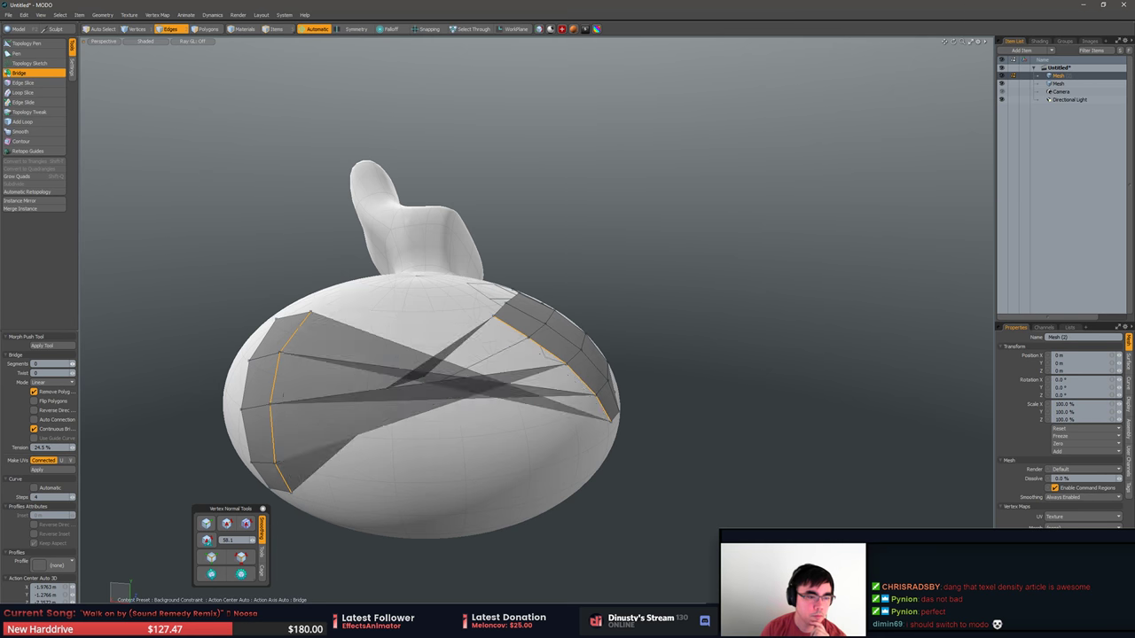
pyautogui.click(73, 366)
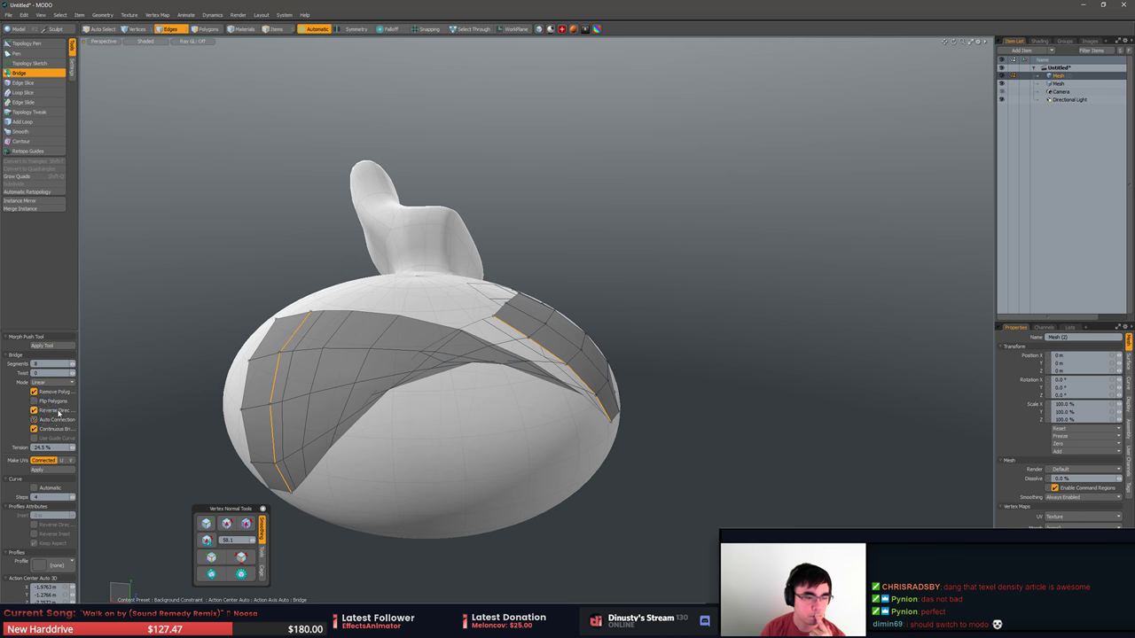
# Test the bridge's Reverse Direction, Flip Polygons, Auto Connection and Continuous Bridge options on the twisted bridge.
pyautogui.click(59, 412)
pyautogui.click(60, 403)
pyautogui.click(60, 404)
pyautogui.click(59, 404)
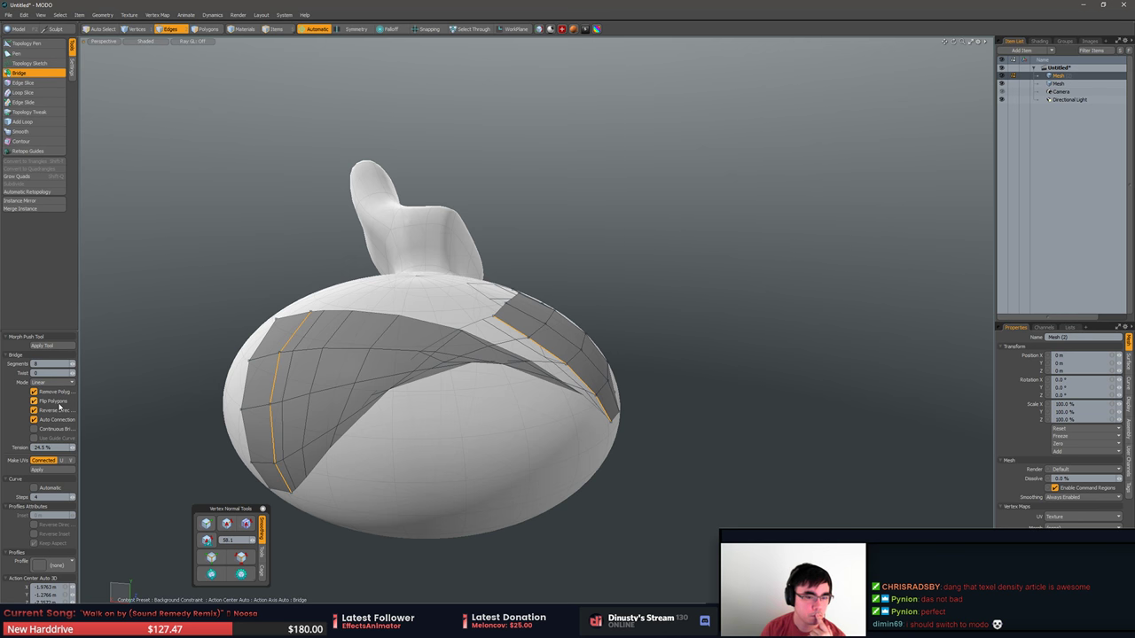
# Turn off Remove Polygons, Reverse Direction and Auto Connection for the bridge between the two strips, keeping Flip Polygons on.
pyautogui.click(59, 403)
pyautogui.click(61, 393)
pyautogui.click(53, 414)
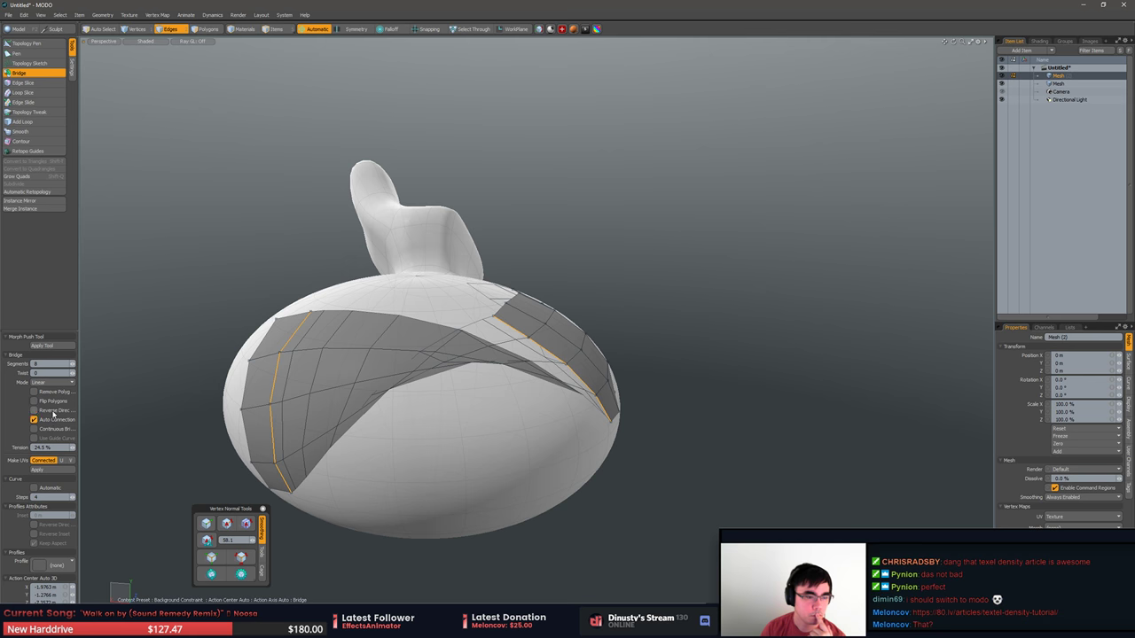
pyautogui.click(54, 403)
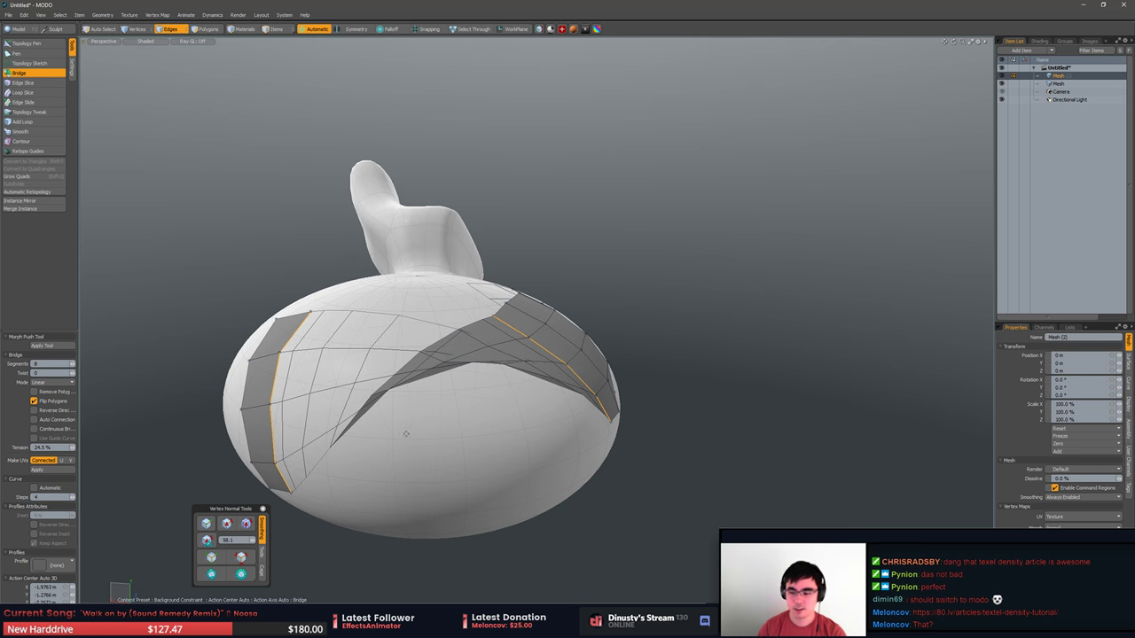
pyautogui.keyDown('alt'); pyautogui.moveTo(407, 434); pyautogui.dragTo(435, 463); pyautogui.keyUp('alt')
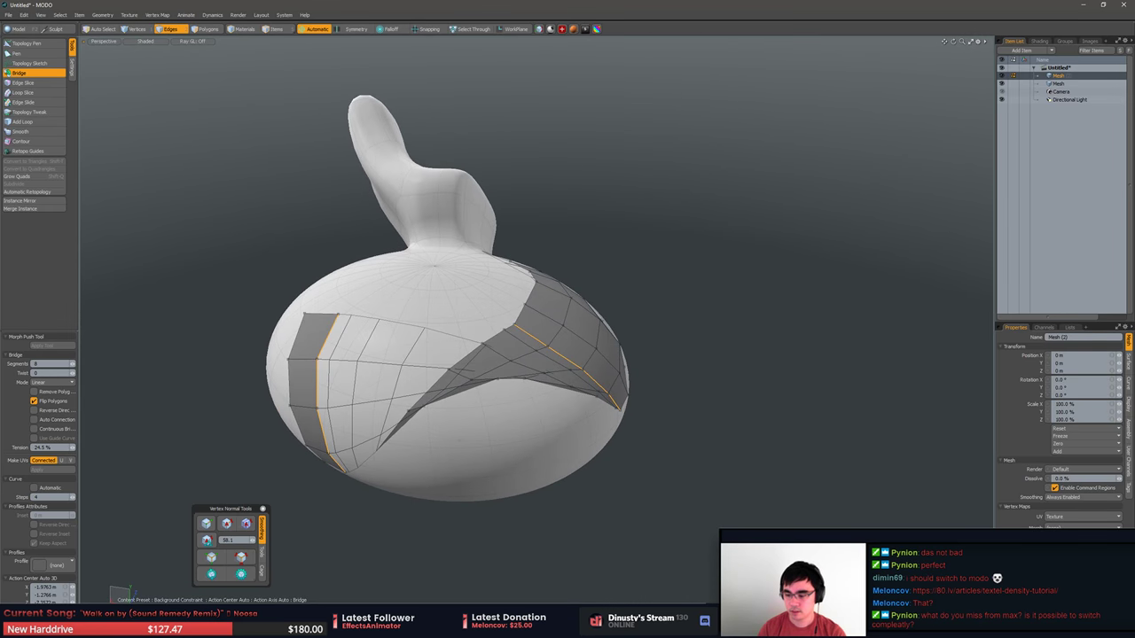
pyautogui.keyDown('alt'); pyautogui.keyDown('shift'); pyautogui.moveTo(698, 495); pyautogui.dragTo(692, 500); pyautogui.keyUp('shift'); pyautogui.keyUp('alt')
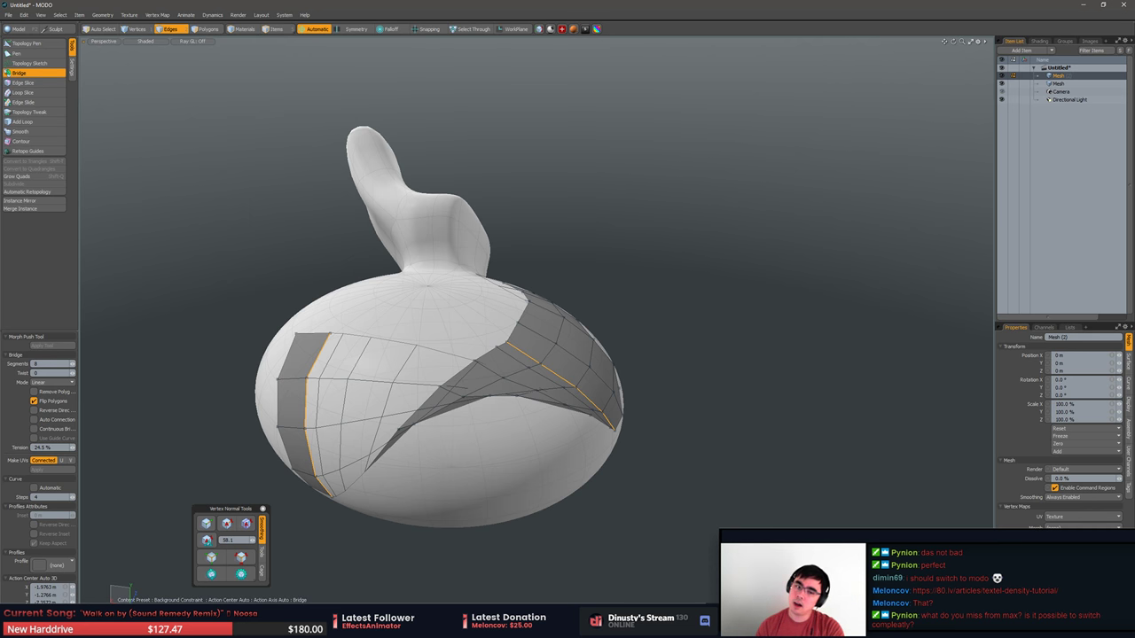
pyautogui.moveTo(679, 341)
pyautogui.keyDown('alt'); pyautogui.mouseDown()
pyautogui.moveTo(722, 408)
pyautogui.moveTo(678, 401)
pyautogui.mouseUp(); pyautogui.keyUp('alt')
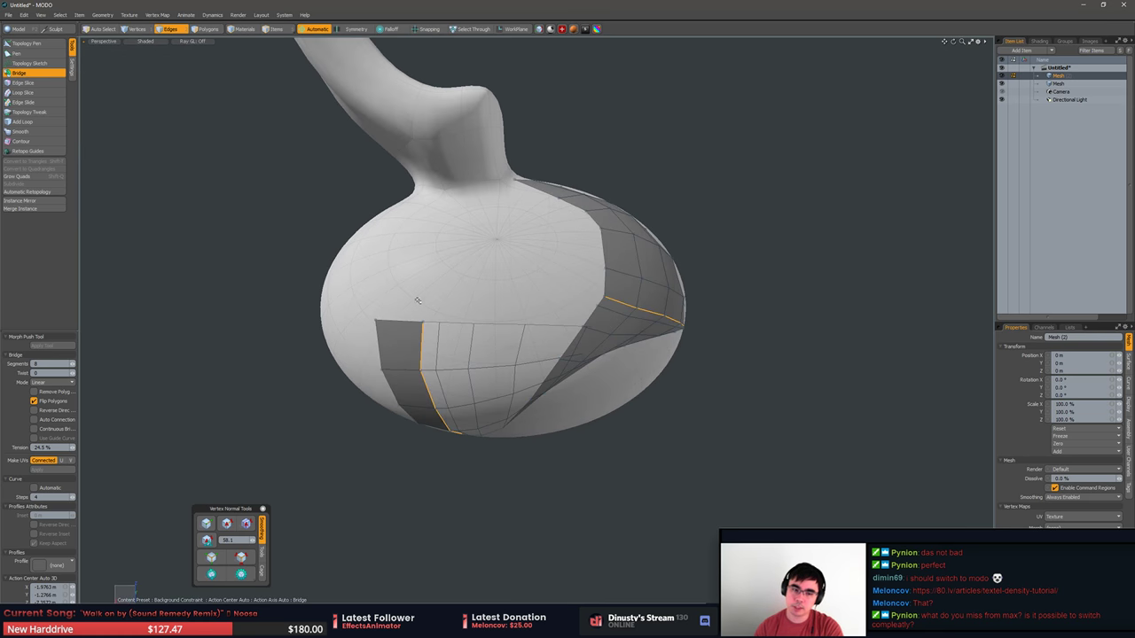
# Exit the Bridge tool and delete all bridged polygons between the two retopology strips.
pyautogui.press('space')
pyautogui.press('space')
pyautogui.moveTo(415, 301); pyautogui.dragTo(417, 380, button='right')
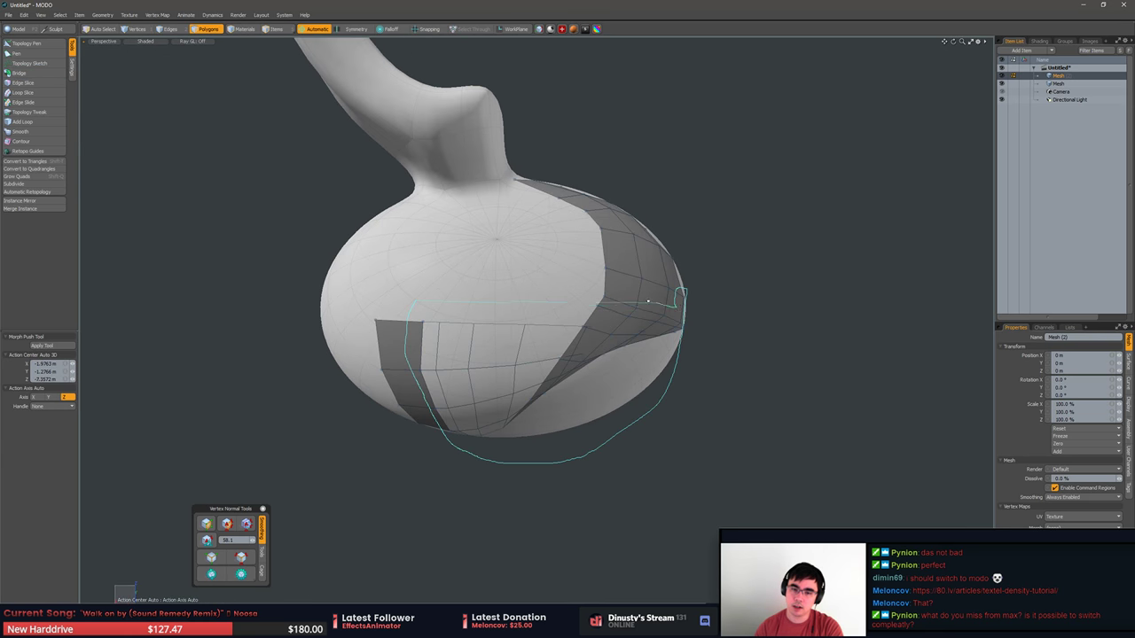
pyautogui.moveTo(648, 301); pyautogui.dragTo(620, 301, button='right')
pyautogui.moveTo(621, 304)
pyautogui.keyDown('alt'); pyautogui.mouseDown()
pyautogui.moveTo(593, 306)
pyautogui.moveTo(579, 417)
pyautogui.mouseUp(); pyautogui.keyUp('alt')
pyautogui.moveTo(576, 432); pyautogui.dragTo(689, 551, button='right')
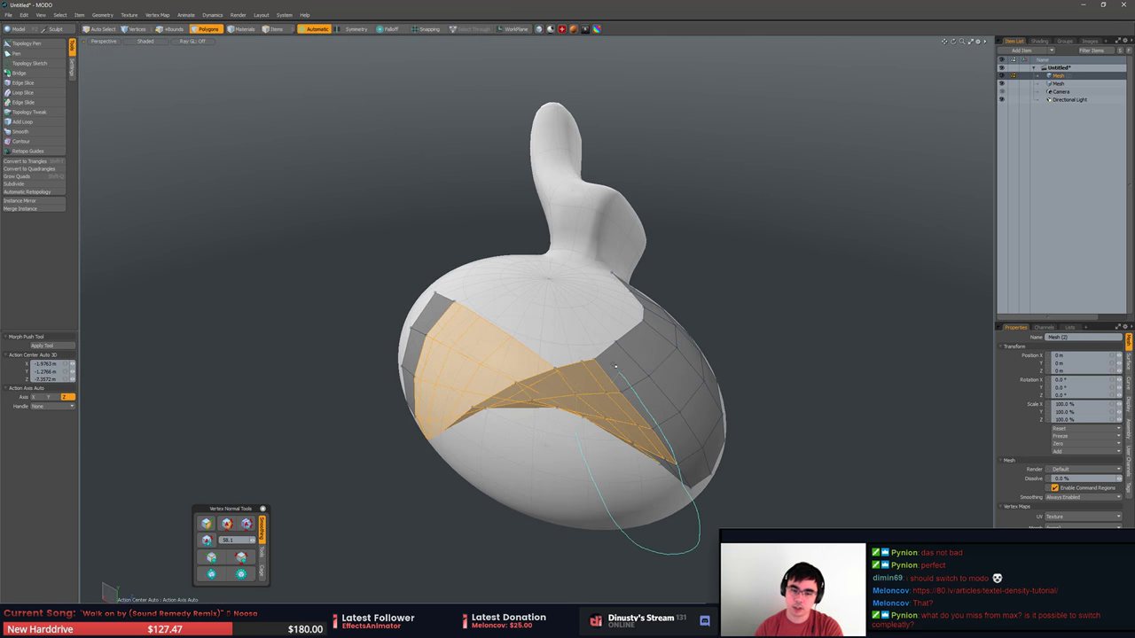
pyautogui.keyDown('shift'); pyautogui.moveTo(611, 357); pyautogui.dragTo(605, 351, button='right'); pyautogui.keyUp('shift')
pyautogui.moveTo(607, 353)
pyautogui.keyDown('alt'); pyautogui.mouseDown()
pyautogui.moveTo(783, 346)
pyautogui.moveTo(798, 336)
pyautogui.mouseUp(); pyautogui.keyUp('alt')
pyautogui.press('Delete')
pyautogui.keyDown('alt'); pyautogui.moveTo(734, 378); pyautogui.dragTo(580, 444); pyautogui.keyUp('alt')
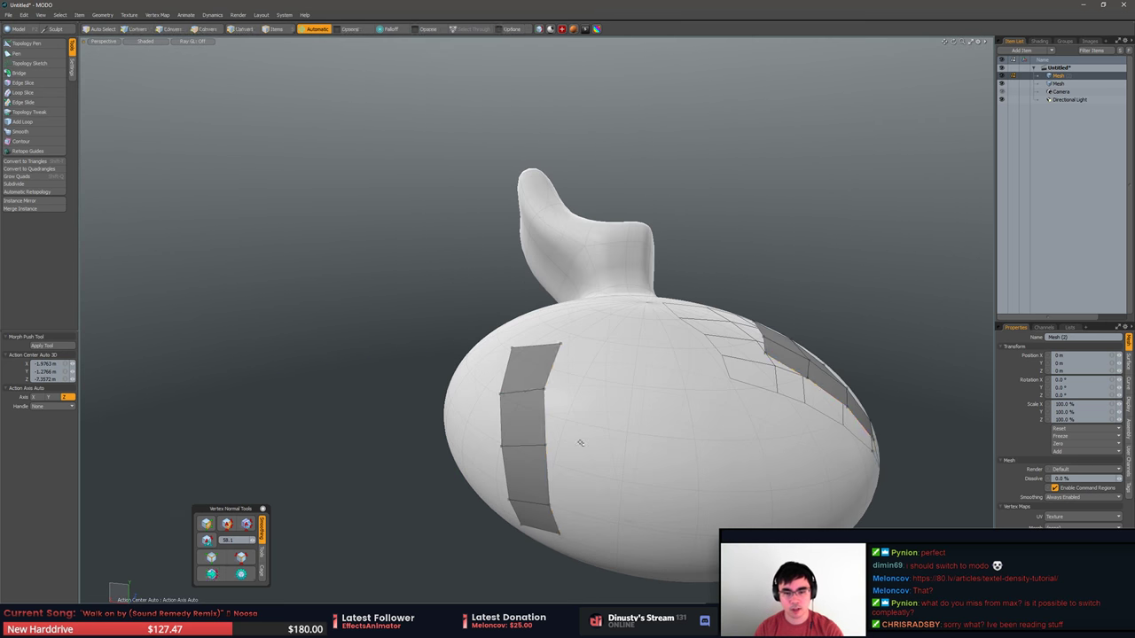
pyautogui.press('2')
pyautogui.moveTo(556, 365); pyautogui.dragTo(547, 421)
pyautogui.keyDown('alt'); pyautogui.moveTo(618, 355); pyautogui.dragTo(647, 302); pyautogui.keyUp('alt')
pyautogui.press('3')
pyautogui.click(517, 376)
pyautogui.doubleClick(519, 373)
pyautogui.click(859, 289)
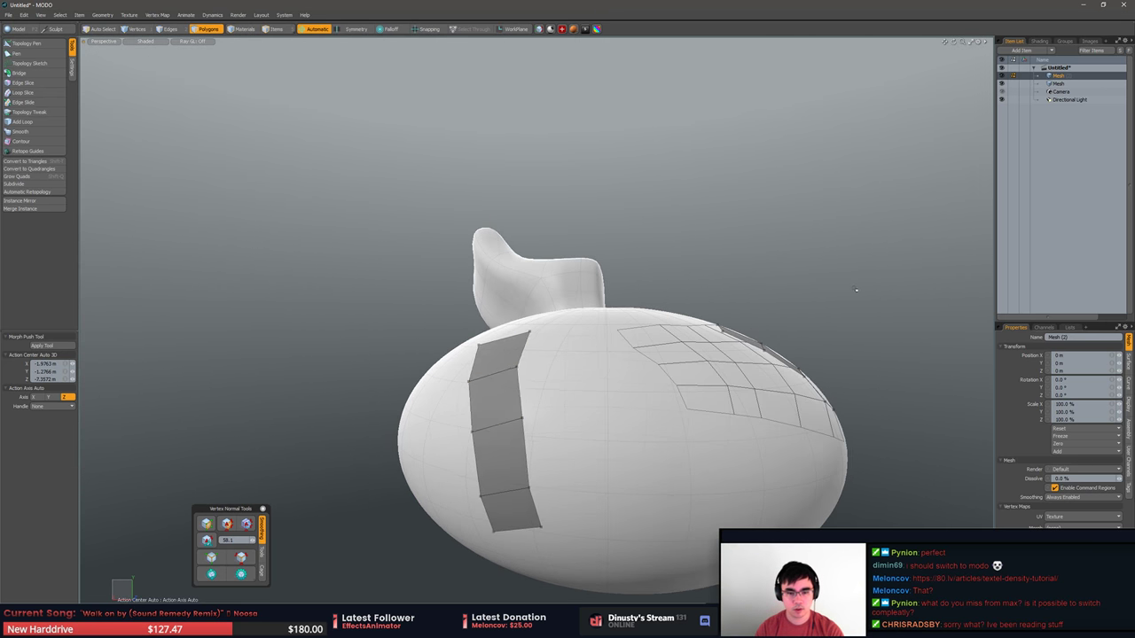
pyautogui.keyDown('alt'); pyautogui.moveTo(859, 289); pyautogui.dragTo(687, 321); pyautogui.keyUp('alt')
pyautogui.press('5')
pyautogui.click(452, 286)
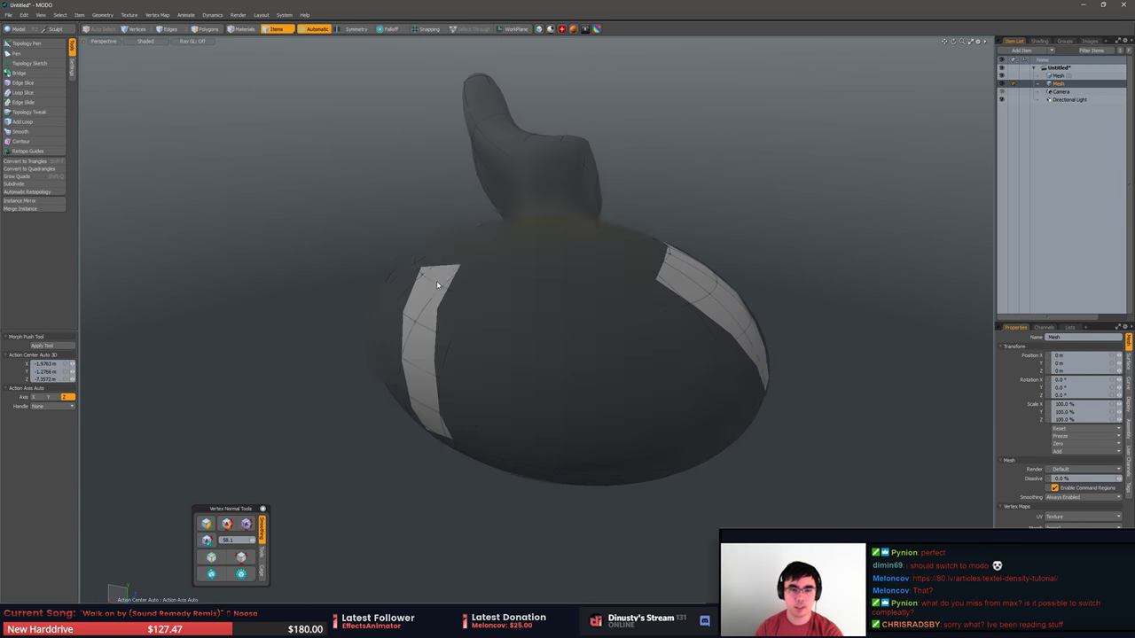
pyautogui.press('3')
pyautogui.press('5')
pyautogui.click(437, 286)
pyautogui.press('3')
pyautogui.press('5')
pyautogui.click(435, 288)
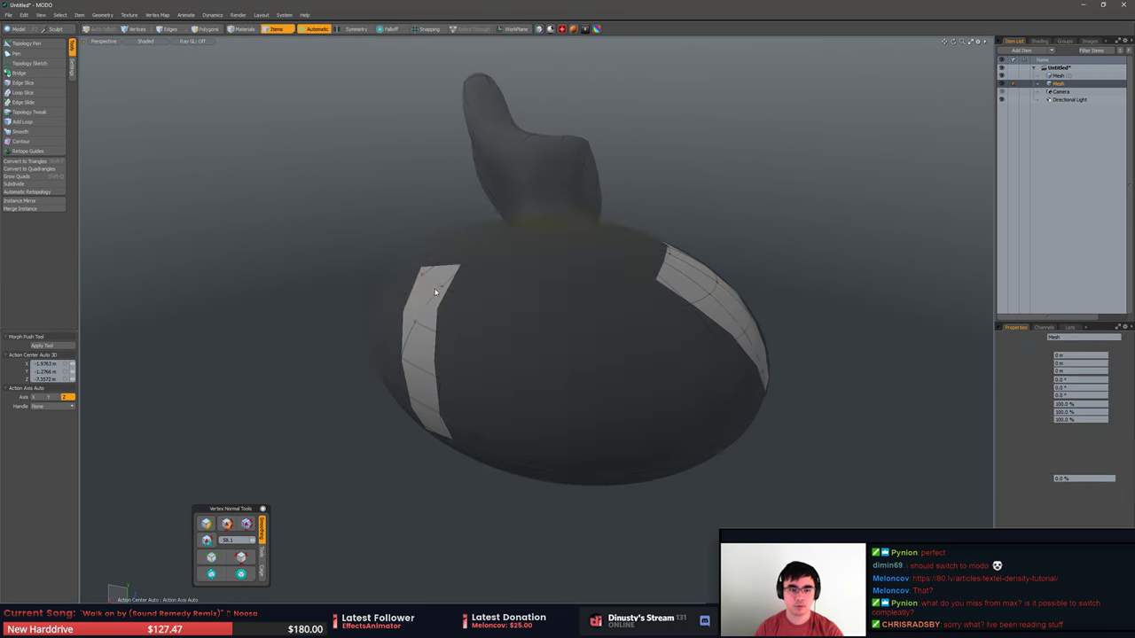
pyautogui.click(435, 290)
pyautogui.press('3')
pyautogui.press('Up')
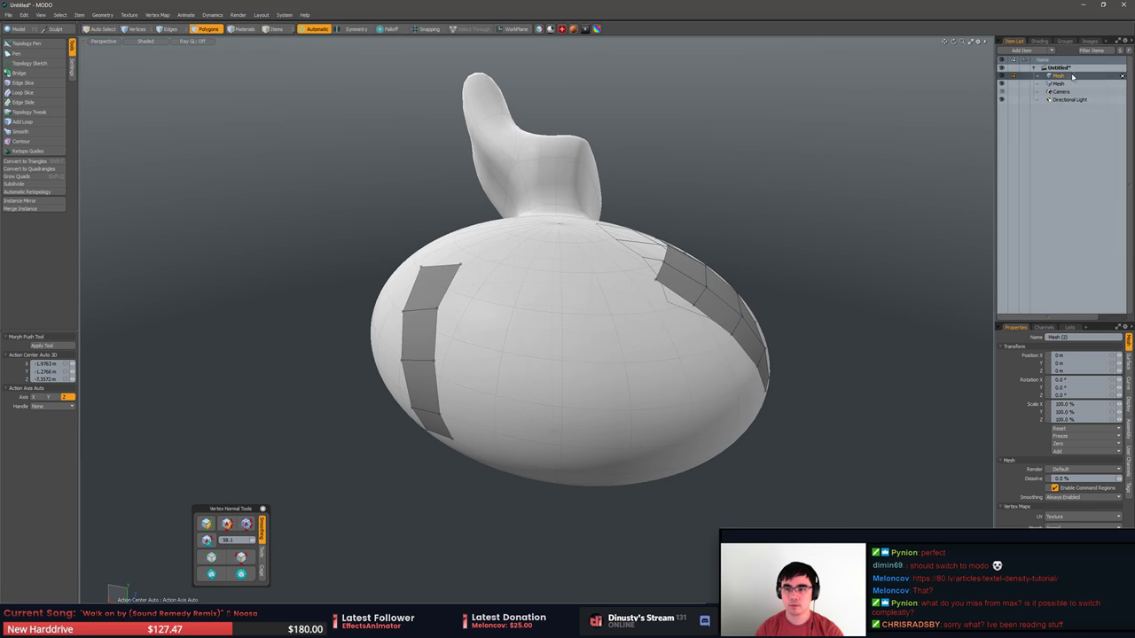
# Make the base body mesh active for polygon editing.
pyautogui.keyDown('alt'); pyautogui.moveTo(826, 336); pyautogui.dragTo(781, 330); pyautogui.keyUp('alt')
pyautogui.keyDown('alt'); pyautogui.keyDown('shift'); pyautogui.moveTo(656, 314); pyautogui.dragTo(533, 313); pyautogui.keyUp('shift'); pyautogui.keyUp('alt')
pyautogui.press('5')
pyautogui.click(550, 319)
pyautogui.press('3')
pyautogui.click(574, 324)
pyautogui.moveTo(586, 344)
pyautogui.keyDown('alt'); pyautogui.mouseDown()
pyautogui.moveTo(541, 366)
pyautogui.moveTo(668, 378)
pyautogui.moveTo(632, 333)
pyautogui.mouseUp(); pyautogui.keyUp('alt')
# Select the polygons at the end of the rounded body and extrude them outward and upward into a long tail.
pyautogui.moveTo(636, 393)
pyautogui.mouseDown()
pyautogui.moveTo(673, 420)
pyautogui.moveTo(666, 330)
pyautogui.moveTo(645, 301)
pyautogui.mouseUp()
pyautogui.moveTo(683, 336)
pyautogui.keyDown('shift'); pyautogui.mouseDown()
pyautogui.moveTo(608, 431)
pyautogui.moveTo(699, 410)
pyautogui.moveTo(697, 431)
pyautogui.moveTo(802, 365)
pyautogui.mouseUp(); pyautogui.keyUp('shift')
pyautogui.press('w')
pyautogui.moveTo(537, 366); pyautogui.dragTo(606, 326)
pyautogui.press('b')
pyautogui.moveTo(639, 289); pyautogui.dragTo(765, 172)
pyautogui.press('w')
# Select the edge loop midway along the tail and move its vertices about -1.48 m in X and -0.94 m in Y.
pyautogui.press('2')
pyautogui.doubleClick(600, 308)
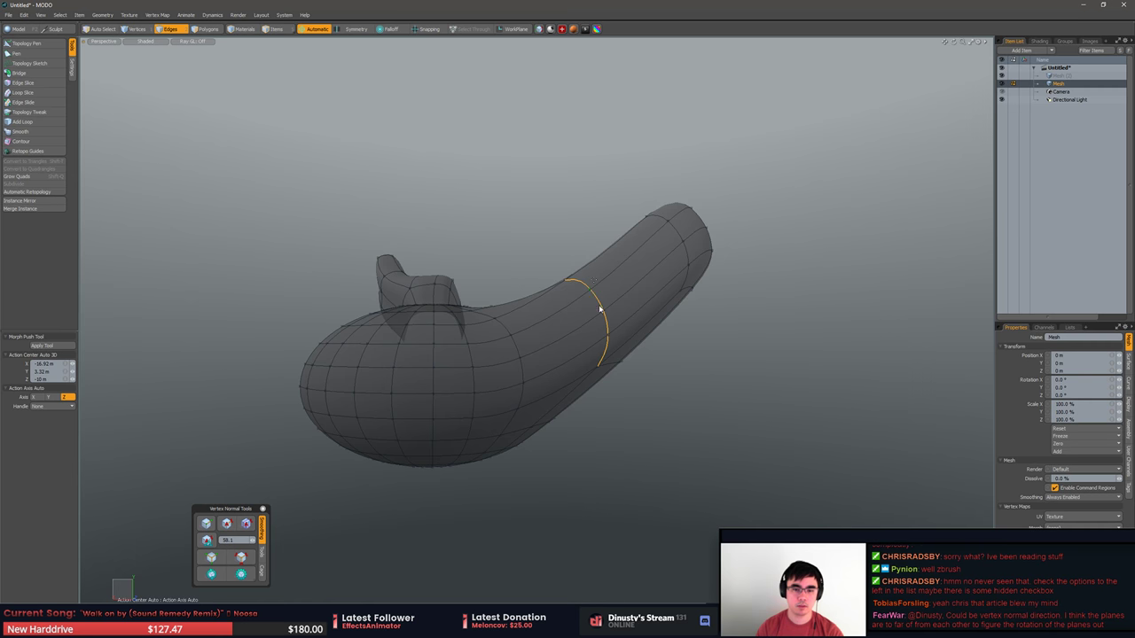
pyautogui.press('w')
pyautogui.press('space')
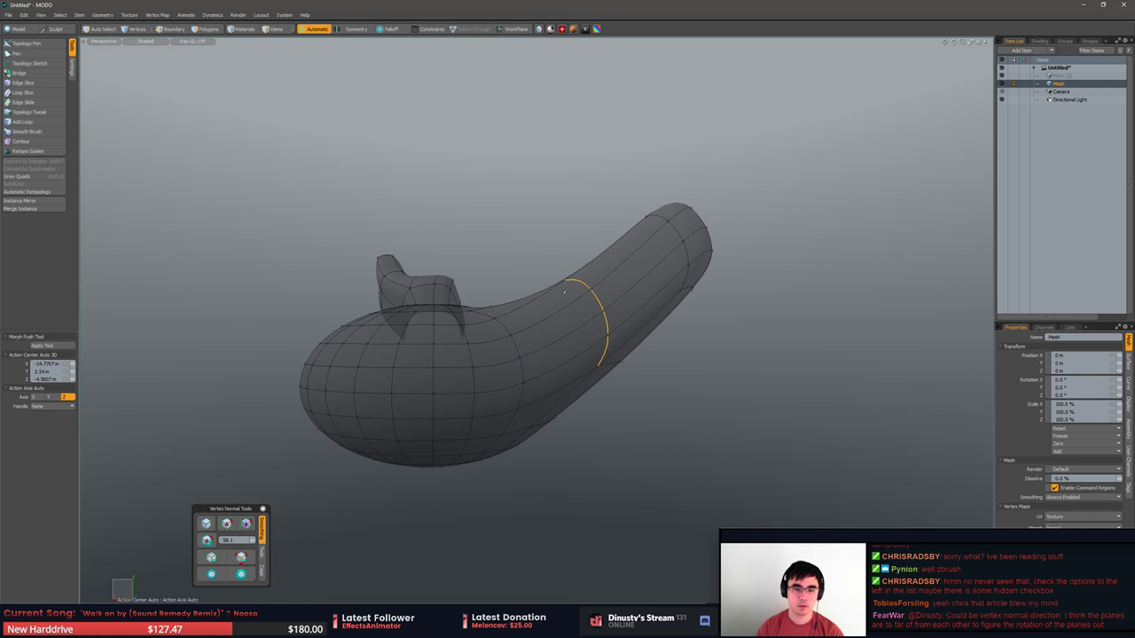
pyautogui.press('1')
pyautogui.press('w')
pyautogui.moveTo(590, 328); pyautogui.dragTo(599, 335)
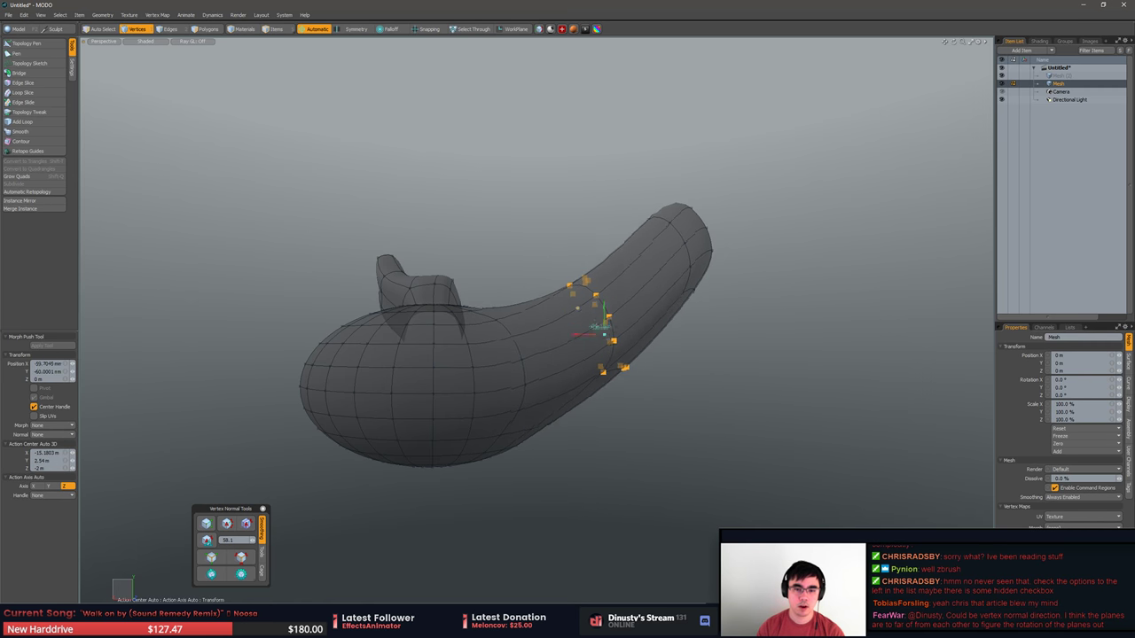
pyautogui.moveTo(729, 332); pyautogui.dragTo(714, 431)
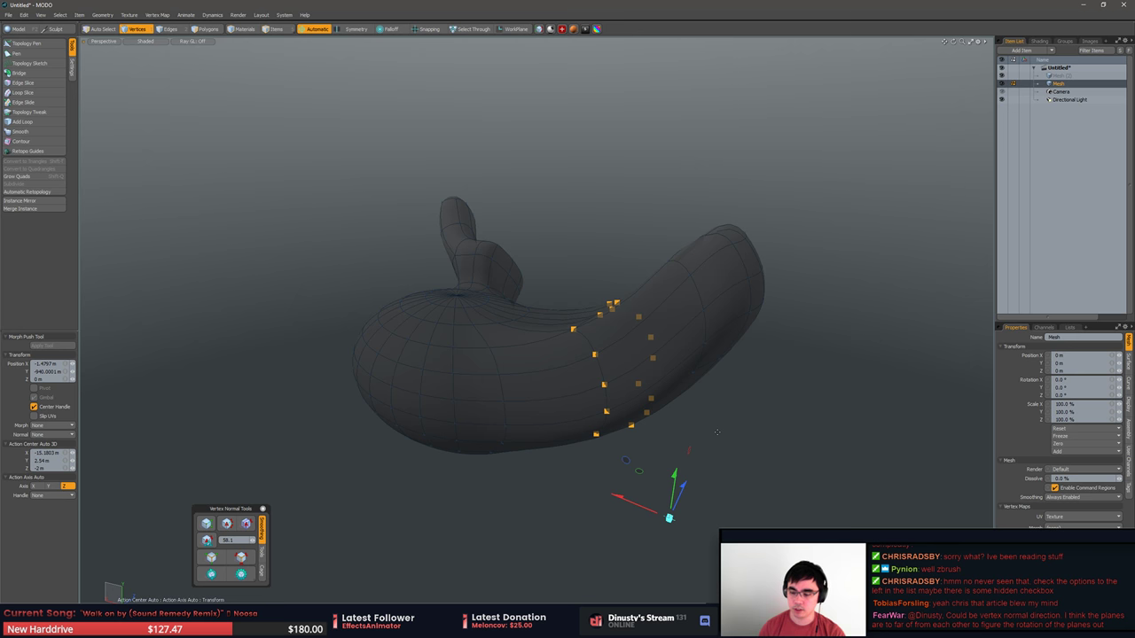
pyautogui.keyDown('alt'); pyautogui.moveTo(595, 315); pyautogui.dragTo(715, 487); pyautogui.keyUp('alt')
pyautogui.press('q')
pyautogui.click(648, 431)
pyautogui.click(1064, 75)
pyautogui.keyDown('alt'); pyautogui.moveTo(749, 257); pyautogui.dragTo(497, 280); pyautogui.keyUp('alt')
pyautogui.keyDown('ctrl'); pyautogui.keyDown('alt'); pyautogui.moveTo(497, 281); pyautogui.dragTo(467, 333); pyautogui.keyUp('alt'); pyautogui.keyUp('ctrl')
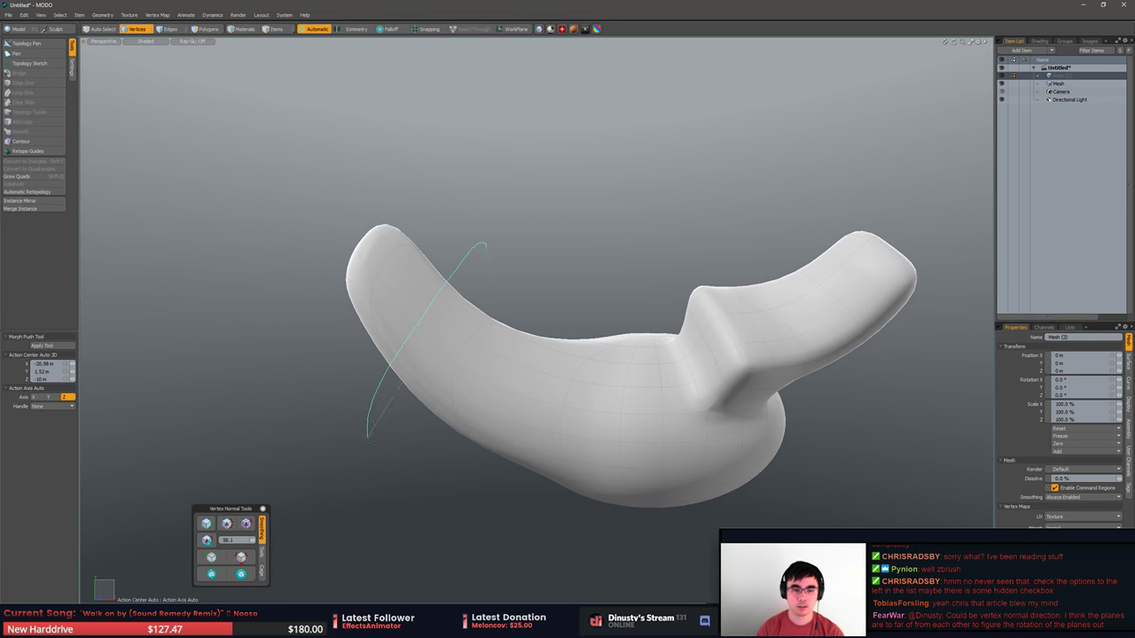
pyautogui.moveTo(370, 445); pyautogui.dragTo(586, 247, button='right')
pyautogui.click(620, 306)
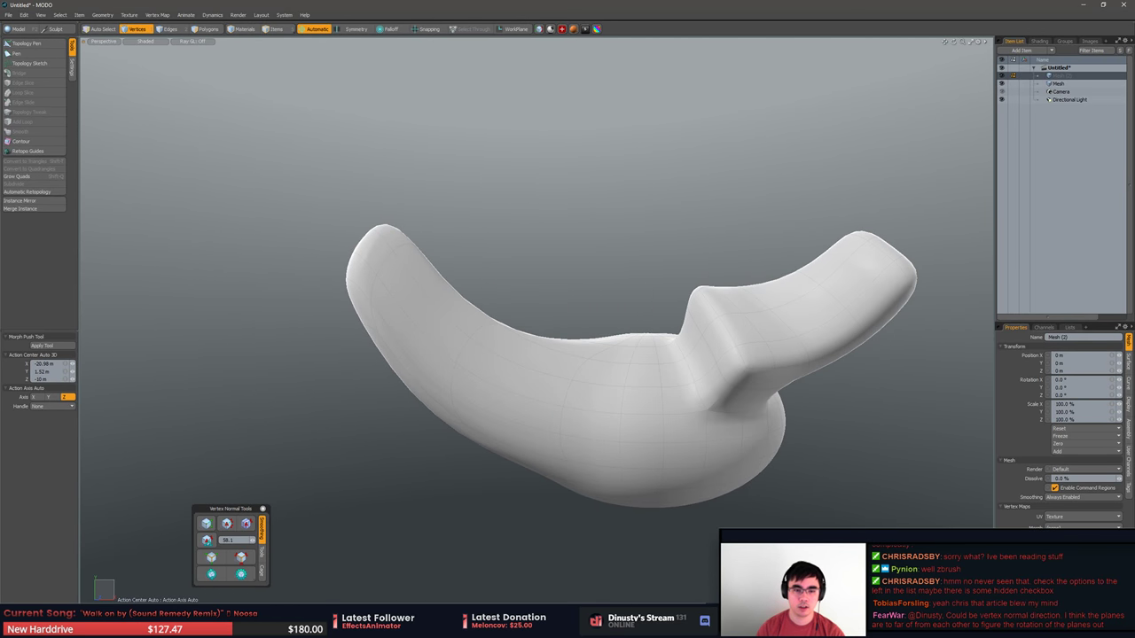
pyautogui.moveTo(464, 191); pyautogui.dragTo(441, 170, button='right')
# Add a loop slice across the tail of the base body mesh.
pyautogui.press('3')
pyautogui.click(396, 272)
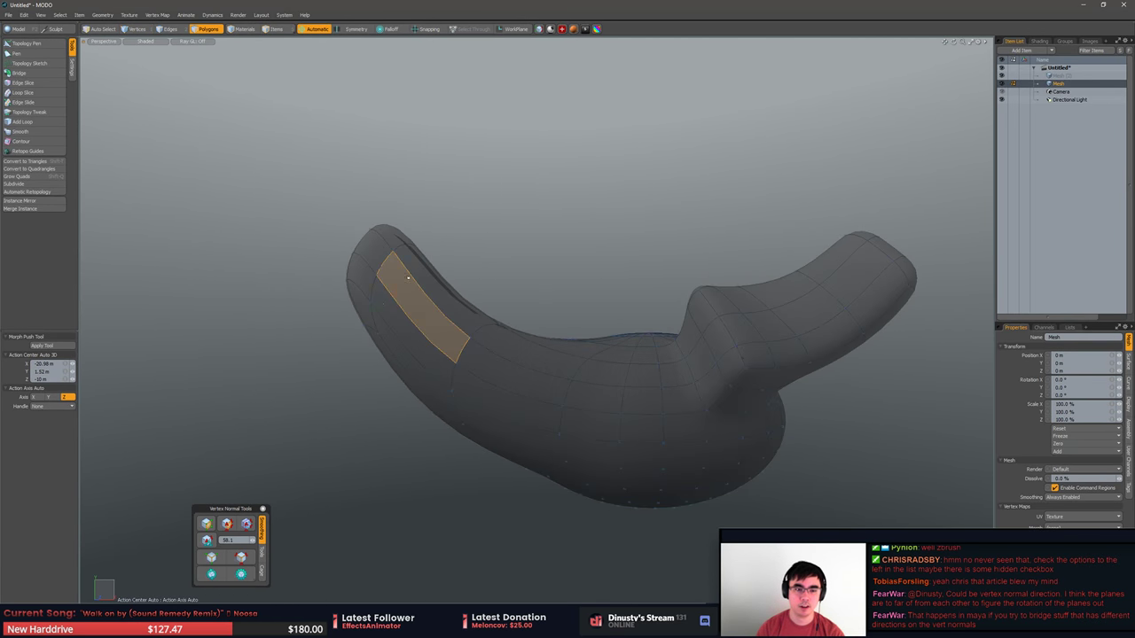
pyautogui.press('2')
pyautogui.moveTo(450, 282)
pyautogui.mouseDown()
pyautogui.moveTo(401, 278)
pyautogui.moveTo(416, 294)
pyautogui.moveTo(400, 295)
pyautogui.moveTo(396, 312)
pyautogui.mouseUp()
pyautogui.hotkey('alt', 'c')
# Bevel the selected polygons on the inner side of the tail's tip and pull them outward into a large bulge.
pyautogui.press('3')
pyautogui.press('b')
pyautogui.click(466, 271)
pyautogui.keyDown('alt'); pyautogui.moveTo(465, 270); pyautogui.dragTo(543, 217); pyautogui.keyUp('alt')
pyautogui.press('w')
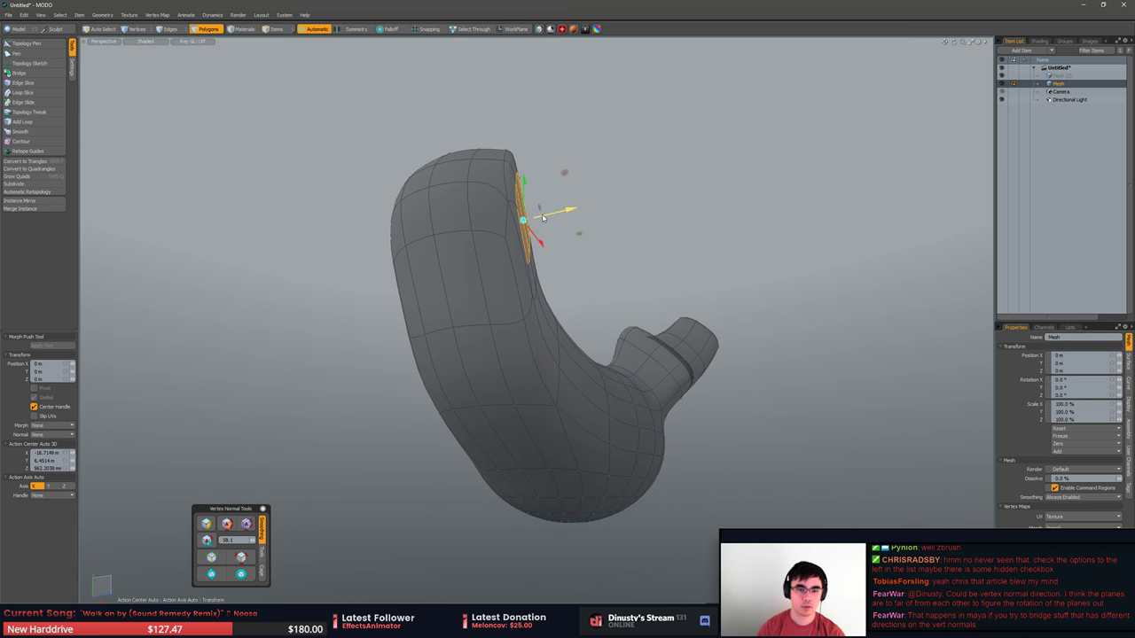
pyautogui.moveTo(565, 179); pyautogui.dragTo(765, 124)
pyautogui.press('q')
pyautogui.click(831, 185)
pyautogui.keyDown('alt'); pyautogui.moveTo(831, 185); pyautogui.dragTo(769, 175); pyautogui.keyUp('alt')
# Activate the retopology mesh and draw a Contour slice around the body between the rounded end and the tail.
pyautogui.click(1060, 77)
pyautogui.keyDown('alt'); pyautogui.moveTo(628, 142); pyautogui.dragTo(435, 269); pyautogui.keyUp('alt')
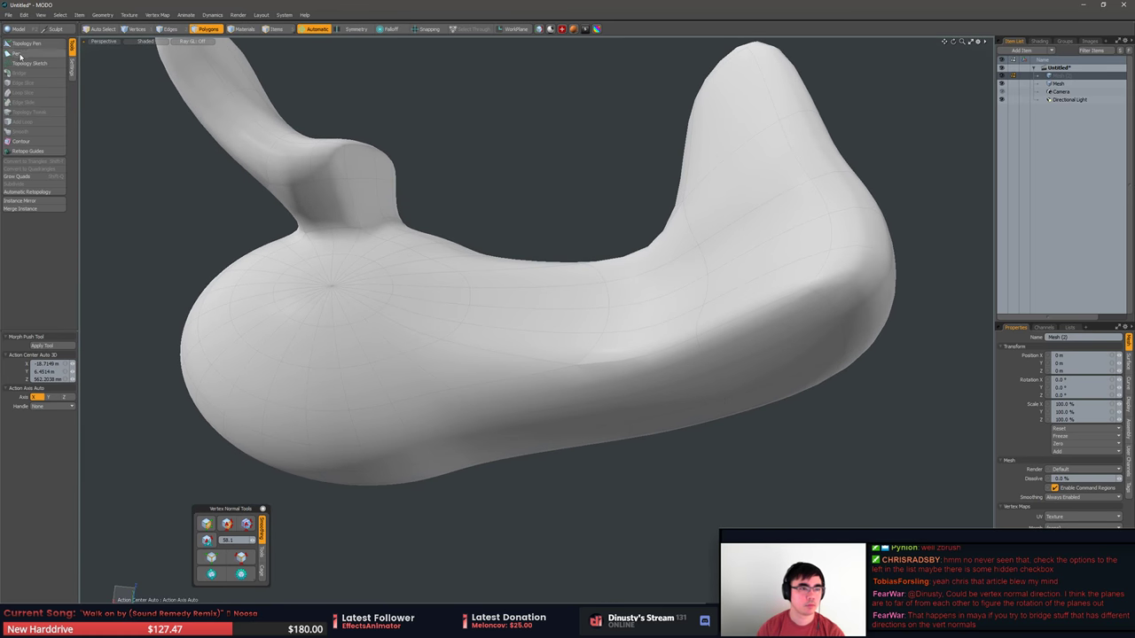
pyautogui.click(35, 142)
pyautogui.keyDown('alt'); pyautogui.moveTo(293, 177); pyautogui.dragTo(447, 89); pyautogui.keyUp('alt')
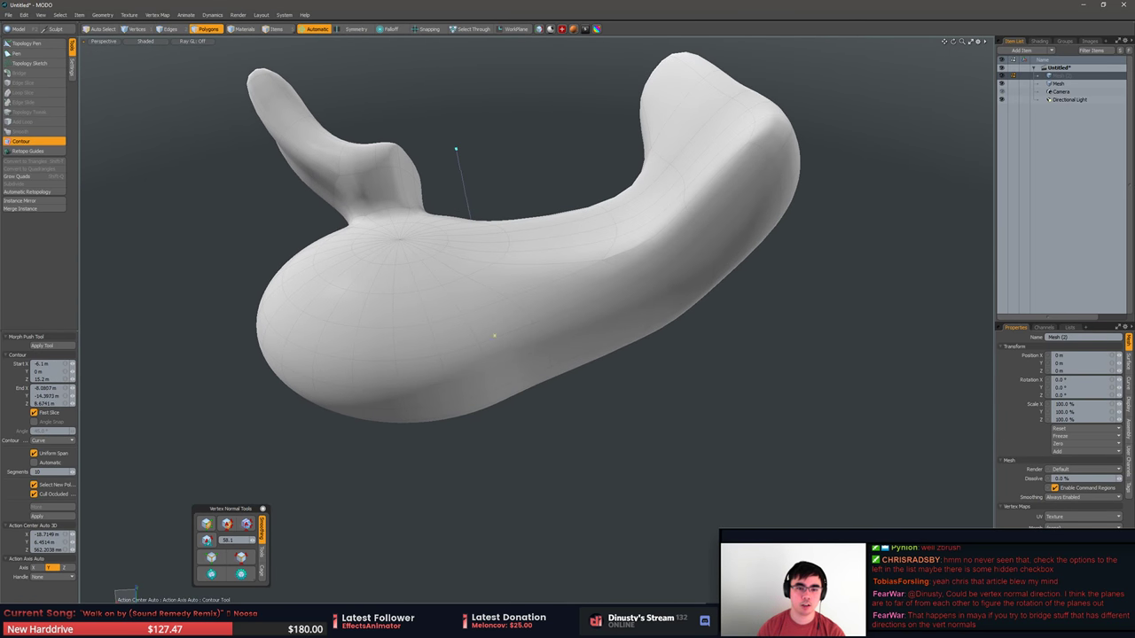
pyautogui.moveTo(521, 450); pyautogui.dragTo(528, 479)
pyautogui.keyDown('alt'); pyautogui.moveTo(605, 580); pyautogui.dragTo(386, 438); pyautogui.keyUp('alt')
pyautogui.press('3')
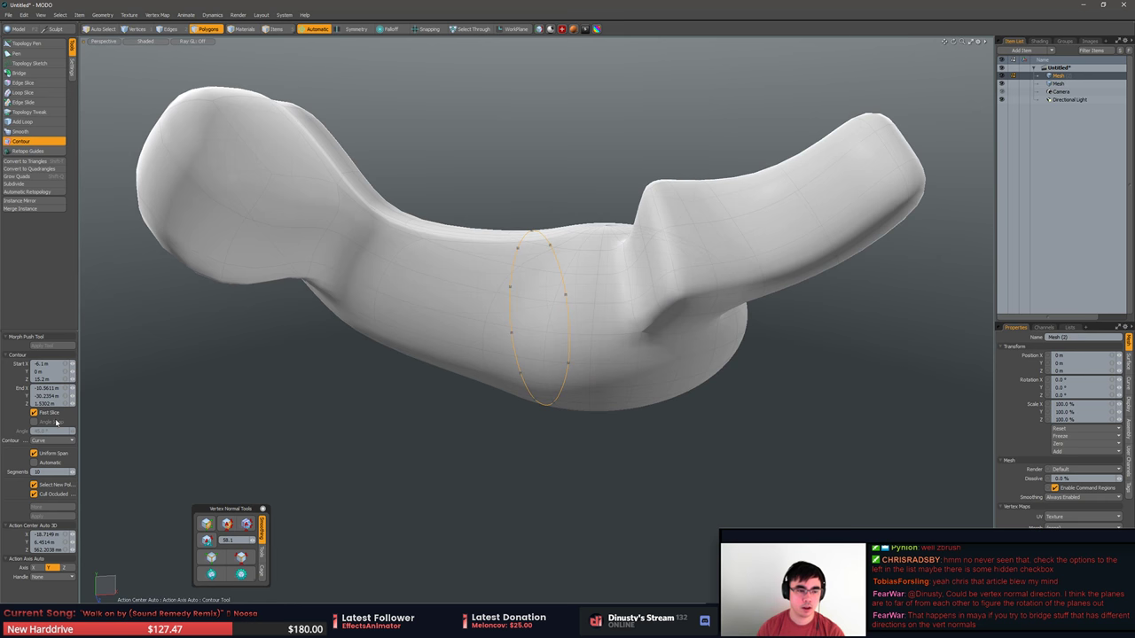
# Set the contour type to Lines.
pyautogui.click(57, 441)
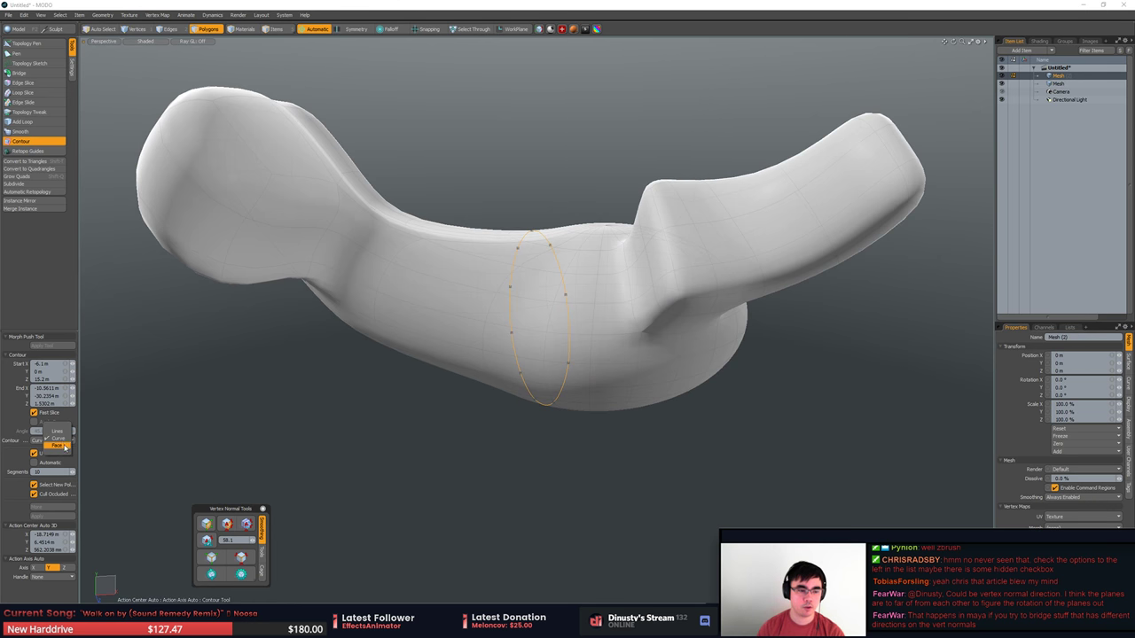
pyautogui.click(66, 433)
pyautogui.keyDown('alt'); pyautogui.moveTo(376, 352); pyautogui.dragTo(514, 337); pyautogui.keyUp('alt')
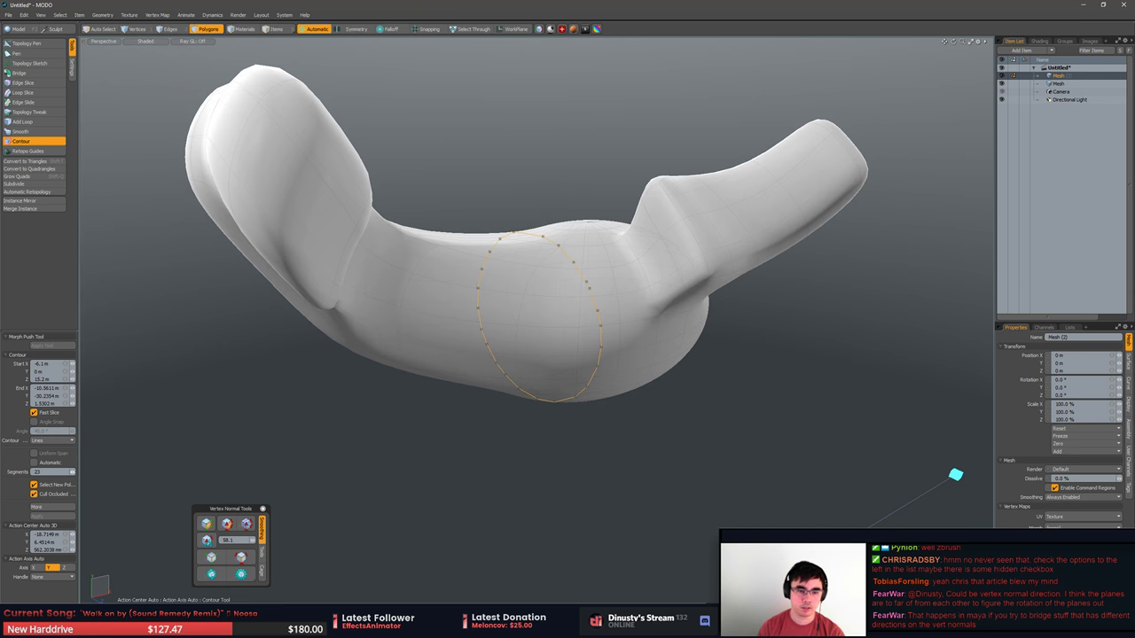
pyautogui.keyDown('alt'); pyautogui.moveTo(529, 211); pyautogui.dragTo(453, 201); pyautogui.keyUp('alt')
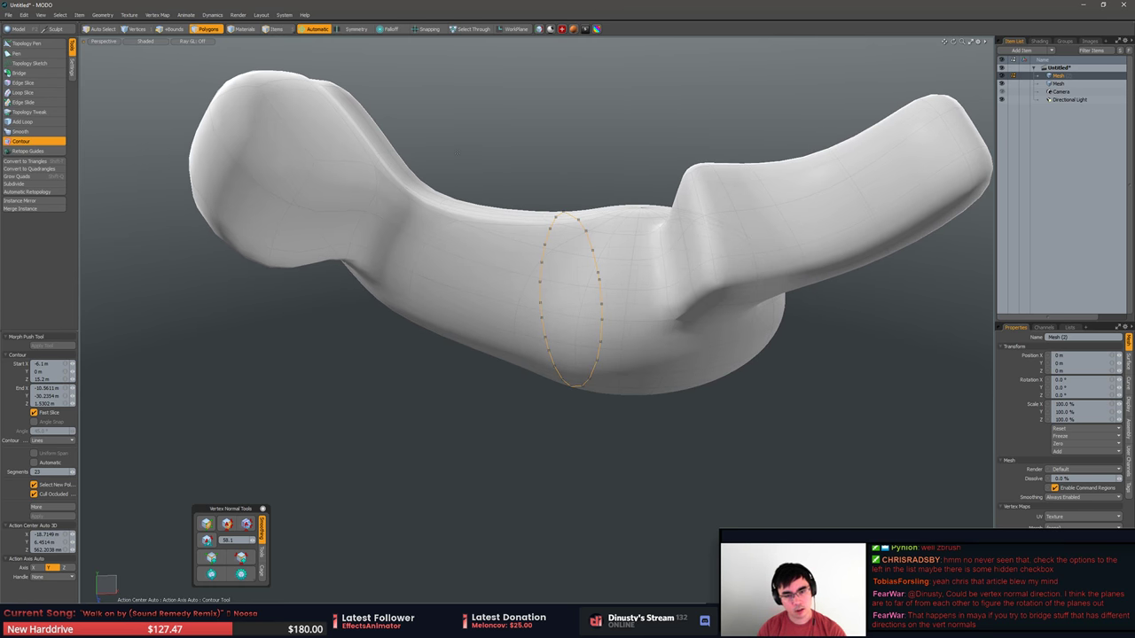
# Draw a second contour around the base of the tail and exit the Contour tool.
pyautogui.moveTo(481, 134); pyautogui.dragTo(391, 386)
pyautogui.press('space')
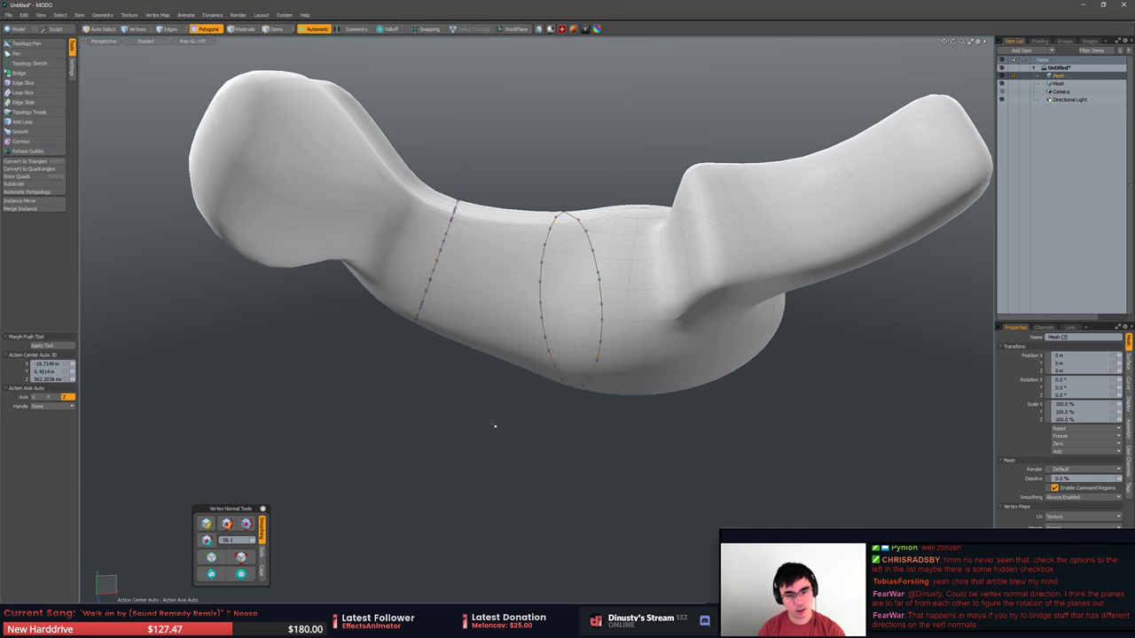
pyautogui.click(494, 425)
pyautogui.keyDown('alt'); pyautogui.moveTo(494, 425); pyautogui.dragTo(485, 381); pyautogui.keyUp('alt')
# Select the complete edge loops of both contours on the retopology mesh.
pyautogui.press('2')
pyautogui.press('3')
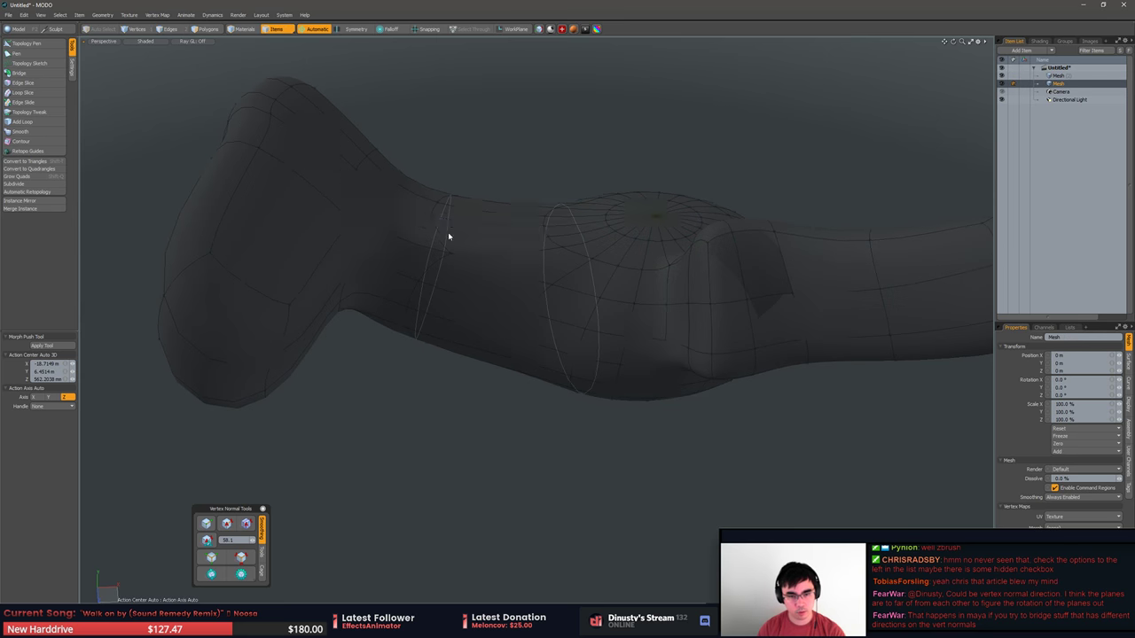
pyautogui.press('2')
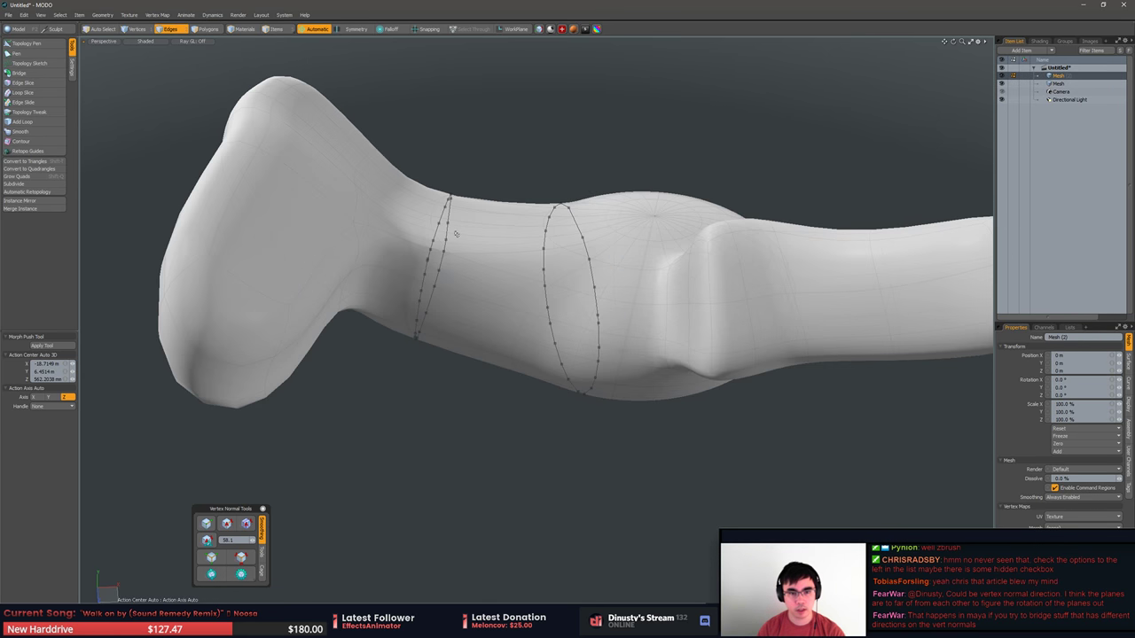
pyautogui.doubleClick(448, 232)
pyautogui.keyDown('shift'); pyautogui.doubleClick(587, 249); pyautogui.keyUp('shift')
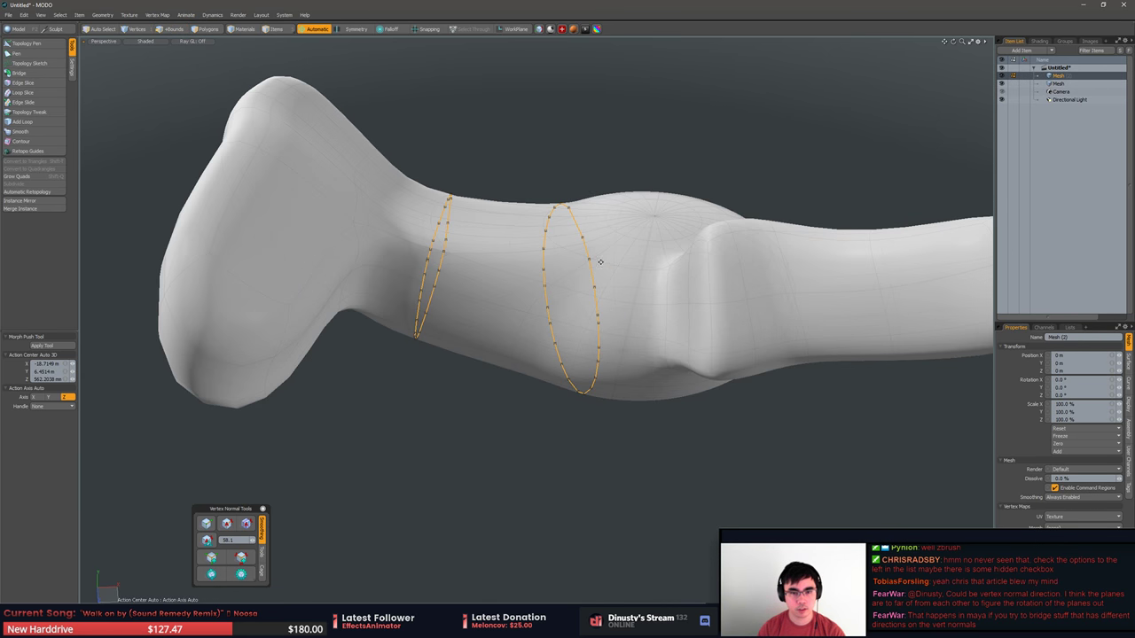
pyautogui.keyDown('alt'); pyautogui.moveTo(587, 249); pyautogui.dragTo(520, 215); pyautogui.keyUp('alt')
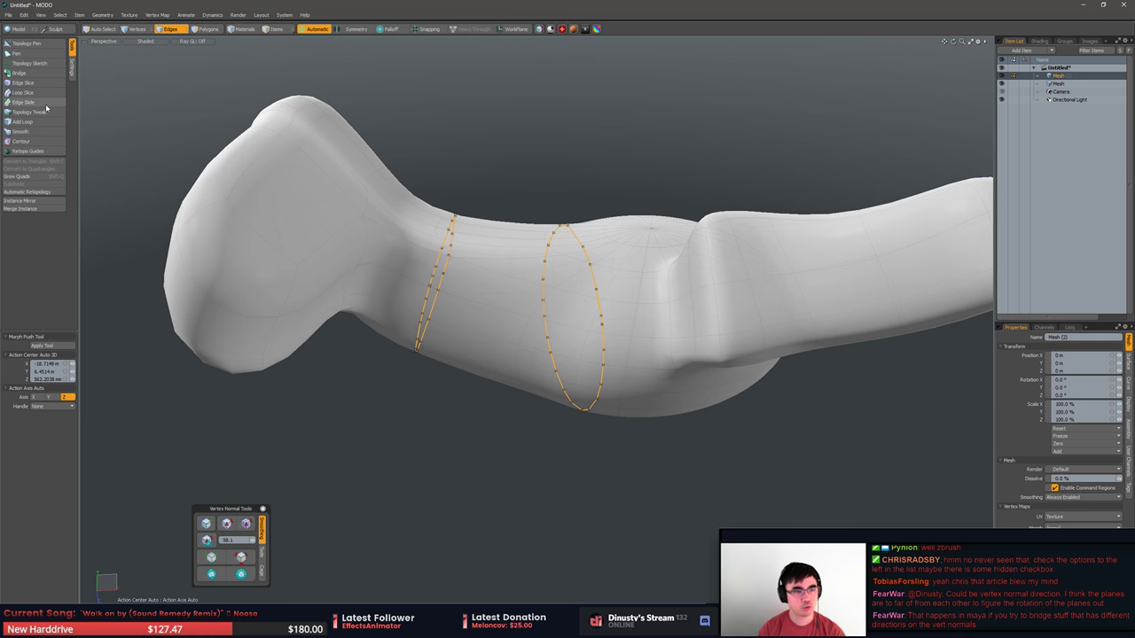
# Bridge the two selected contour loops with Flip Polygons turned off.
pyautogui.click(19, 72)
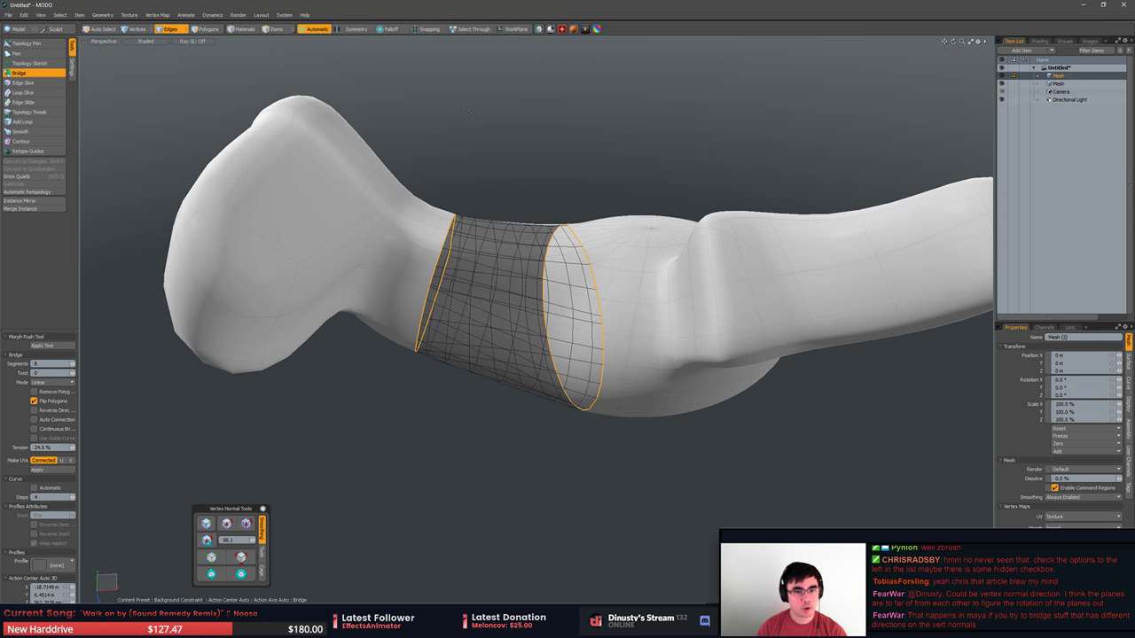
pyautogui.keyDown('alt'); pyautogui.moveTo(426, 151); pyautogui.dragTo(723, 172); pyautogui.keyUp('alt')
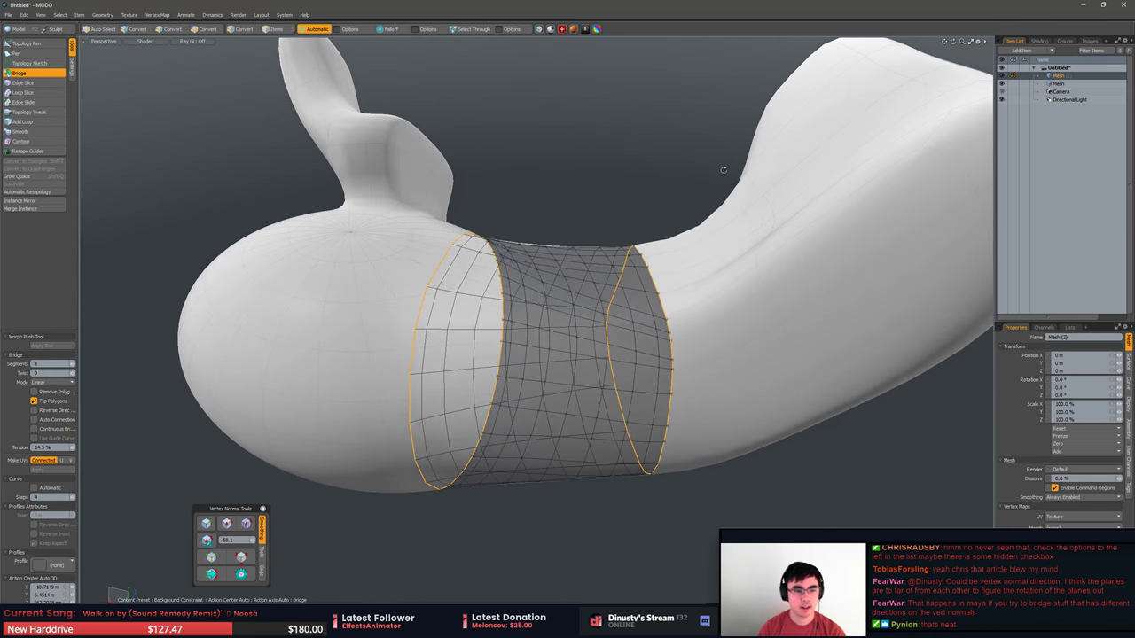
pyautogui.click(35, 401)
pyautogui.keyDown('alt'); pyautogui.moveTo(390, 363); pyautogui.dragTo(310, 380); pyautogui.keyUp('alt')
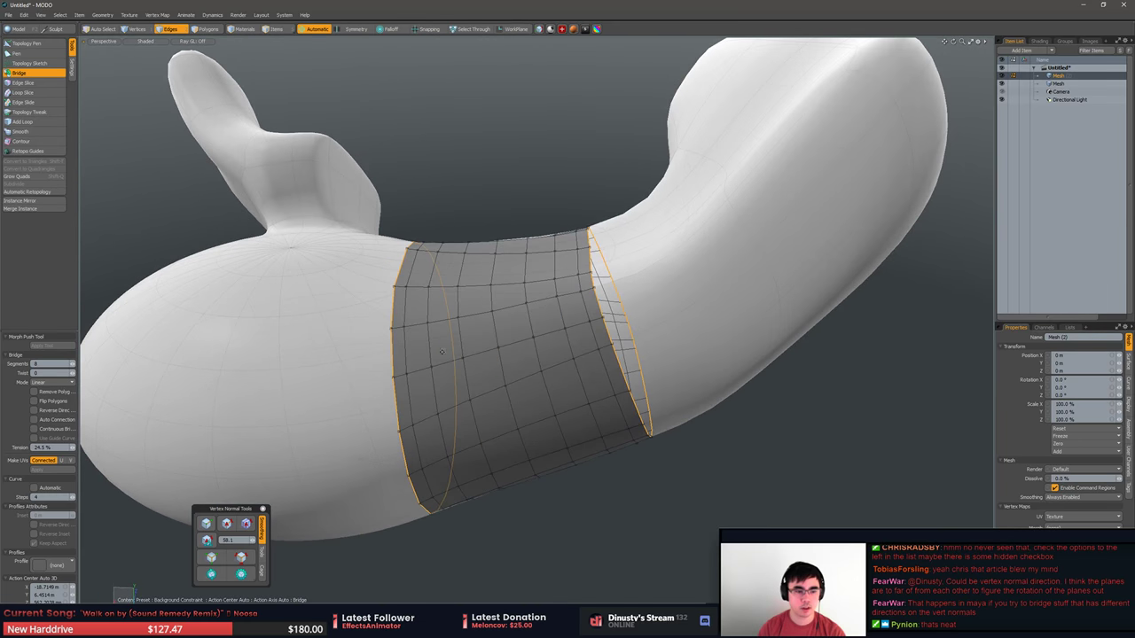
pyautogui.keyDown('alt'); pyautogui.moveTo(498, 261); pyautogui.dragTo(328, 364); pyautogui.keyUp('alt')
pyautogui.press('2')
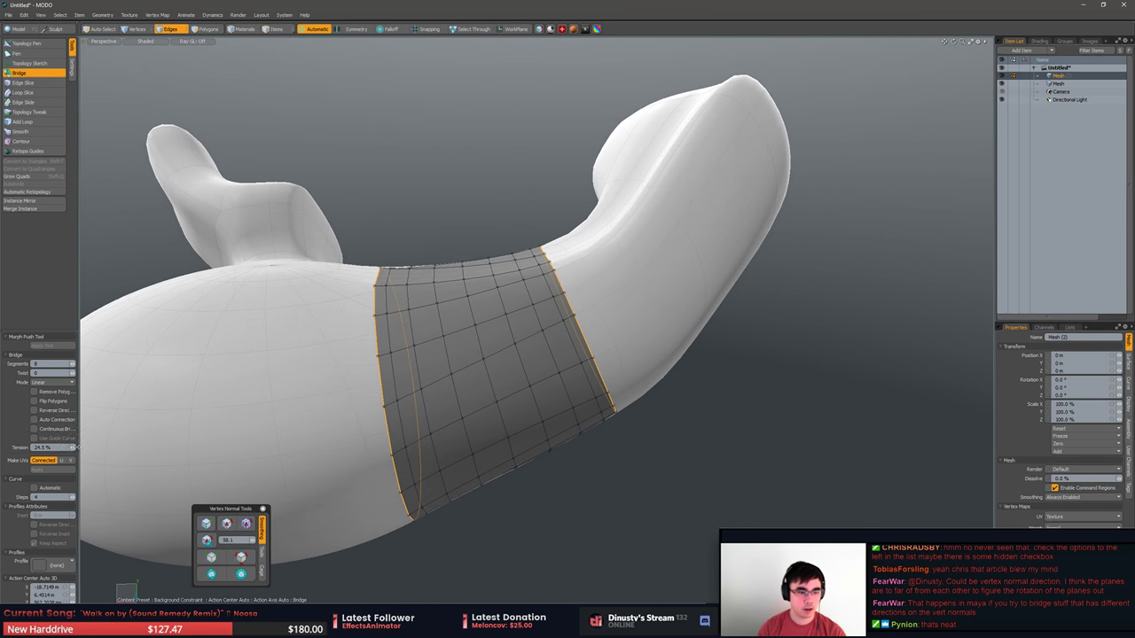
# Reduce the bridge between the two contours to 4 segments and finish the Bridge tool.
pyautogui.click(72, 365)
pyautogui.click(72, 365)
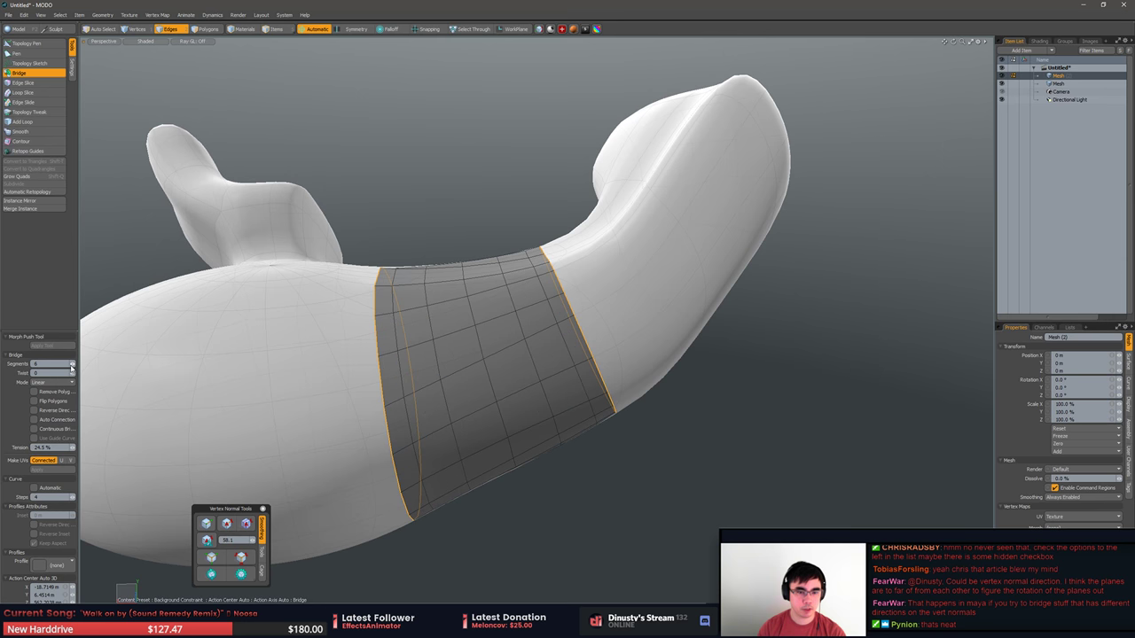
pyautogui.click(71, 365)
pyautogui.click(71, 365)
pyautogui.click(71, 366)
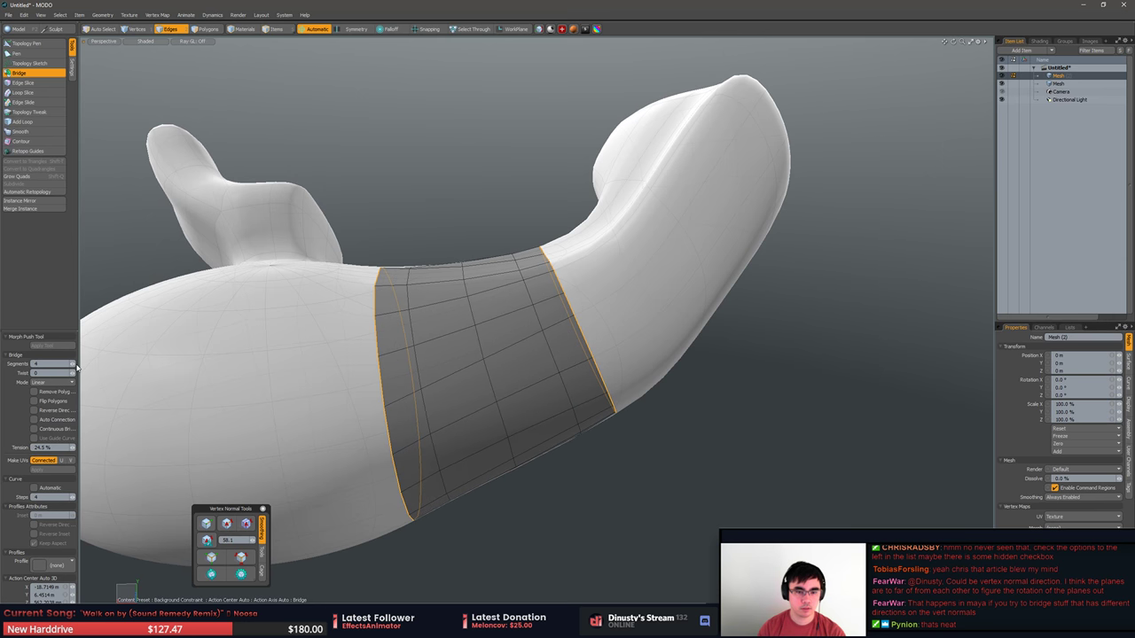
pyautogui.keyDown('alt'); pyautogui.moveTo(612, 310); pyautogui.dragTo(574, 411); pyautogui.keyUp('alt')
pyautogui.press('Escape')
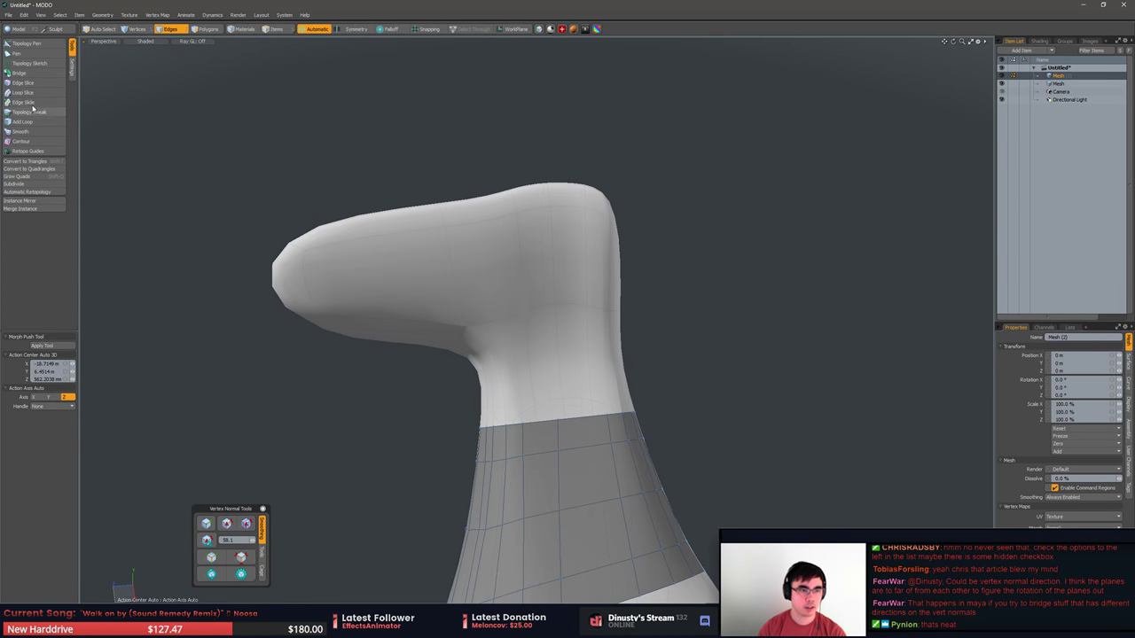
# Draw one Lines contour diagonally across the tail's bend and another around the tail near its tip.
pyautogui.click(23, 92)
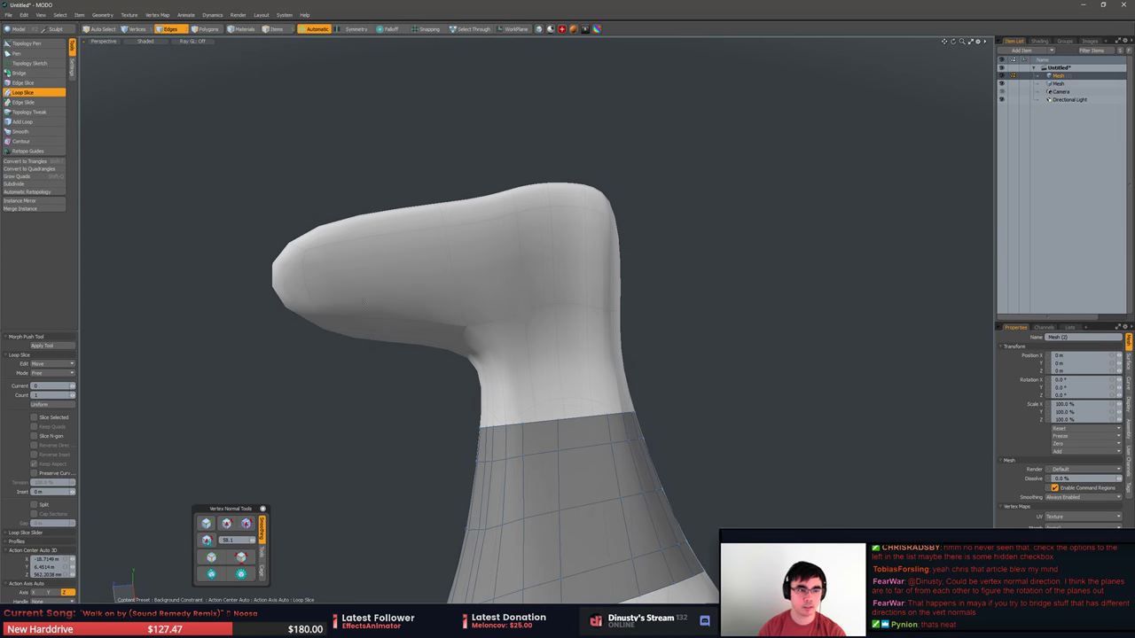
pyautogui.click(20, 141)
pyautogui.moveTo(438, 366); pyautogui.dragTo(654, 134)
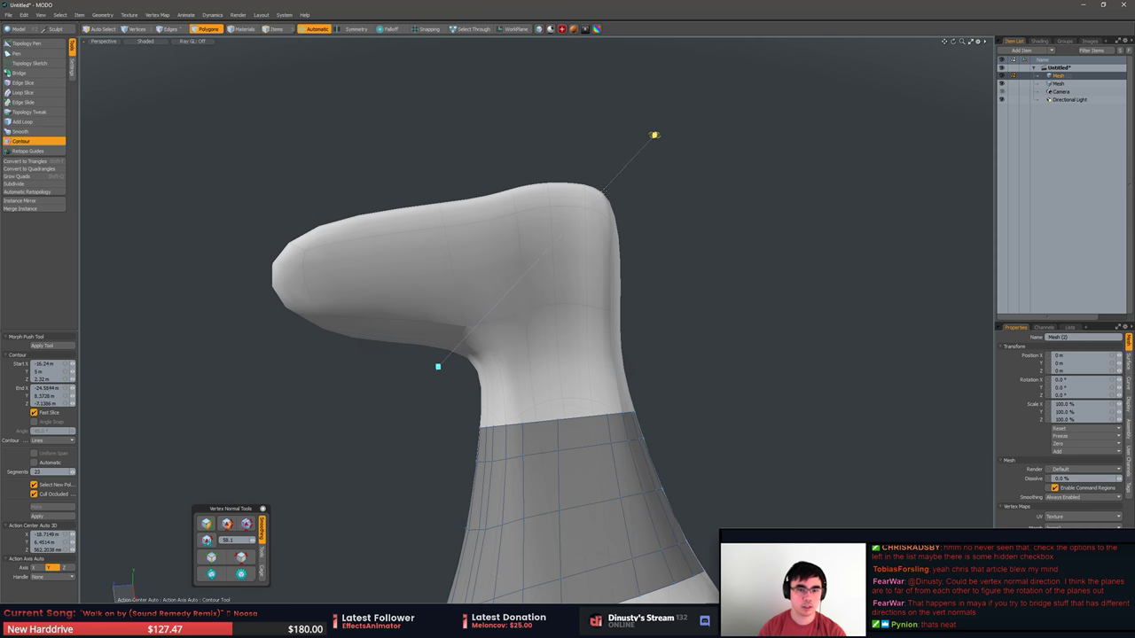
pyautogui.moveTo(381, 132); pyautogui.dragTo(360, 400)
pyautogui.keyDown('alt'); pyautogui.moveTo(470, 373); pyautogui.dragTo(484, 332); pyautogui.keyUp('alt')
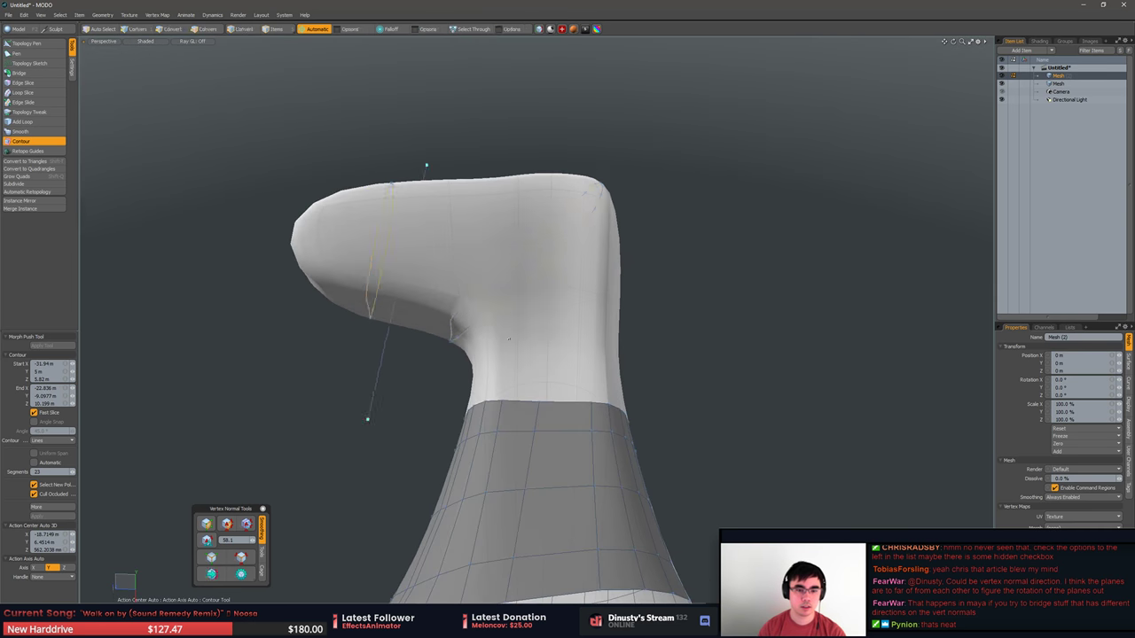
pyautogui.press('space')
# Try to select the edge loops of the diagonal contour and of the bridged section's open end.
pyautogui.press('2')
pyautogui.doubleClick(501, 266)
pyautogui.keyDown('shift'); pyautogui.doubleClick(508, 402); pyautogui.keyUp('shift')
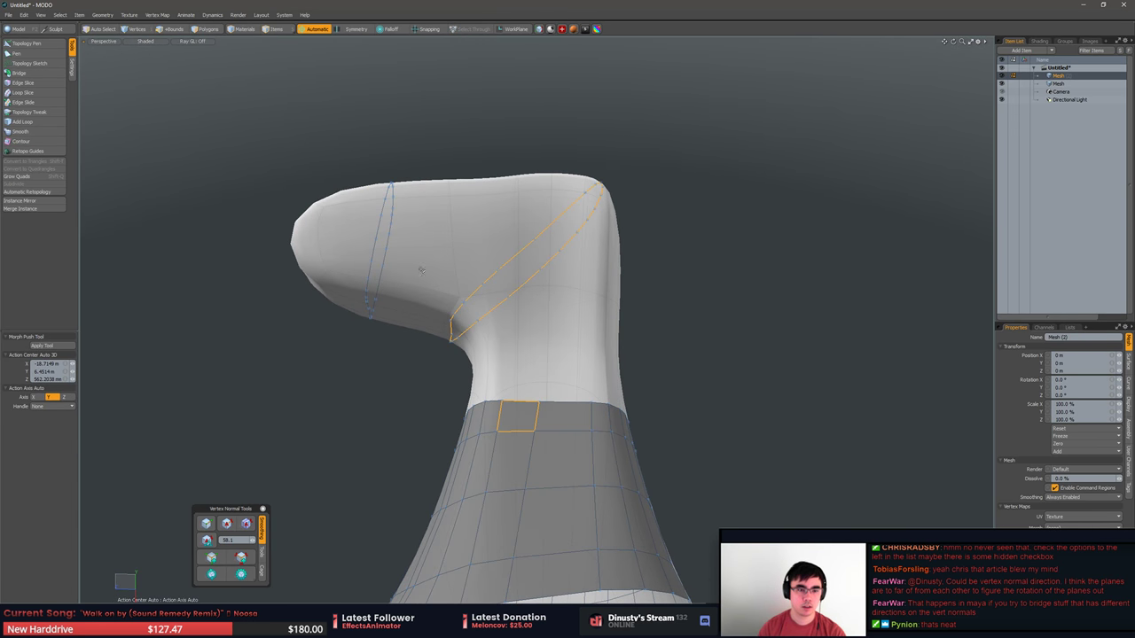
pyautogui.click(515, 394)
pyautogui.doubleClick(517, 401)
pyautogui.keyDown('alt'); pyautogui.moveTo(517, 402); pyautogui.dragTo(426, 321); pyautogui.keyUp('alt')
pyautogui.click(475, 391)
pyautogui.doubleClick(450, 382)
pyautogui.press('3')
pyautogui.click(401, 348)
pyautogui.press('w')
pyautogui.hotkey('ctrl', 'z')
pyautogui.press('2')
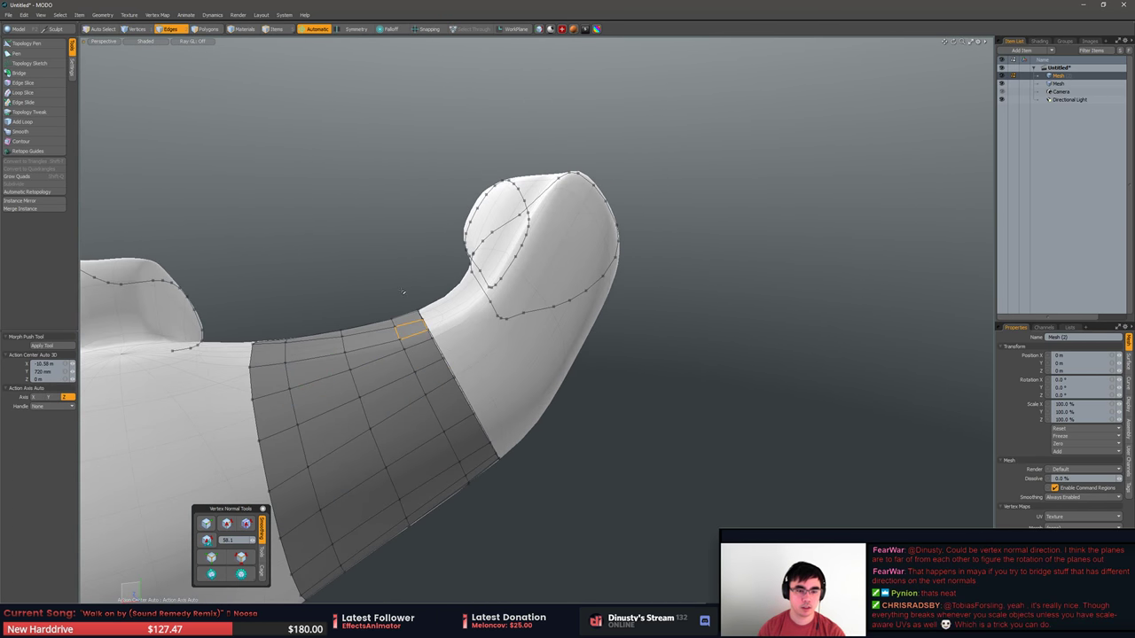
# Select the bridged section's open border and both new contour loops, and try to bridge all three at once.
pyautogui.moveTo(522, 400)
pyautogui.mouseDown(button='middle')
pyautogui.moveTo(488, 475)
pyautogui.moveTo(449, 395)
pyautogui.mouseUp(button='middle')
pyautogui.moveTo(451, 400)
pyautogui.keyDown('alt'); pyautogui.mouseDown()
pyautogui.moveTo(485, 449)
pyautogui.moveTo(576, 451)
pyautogui.moveTo(538, 293)
pyautogui.mouseUp(); pyautogui.keyUp('alt')
pyautogui.keyDown('shift'); pyautogui.moveTo(454, 167); pyautogui.dragTo(737, 184, button='middle'); pyautogui.keyUp('shift')
pyautogui.moveTo(680, 204)
pyautogui.keyDown('alt'); pyautogui.mouseDown()
pyautogui.moveTo(615, 249)
pyautogui.moveTo(569, 305)
pyautogui.mouseUp(); pyautogui.keyUp('alt')
pyautogui.click(26, 73)
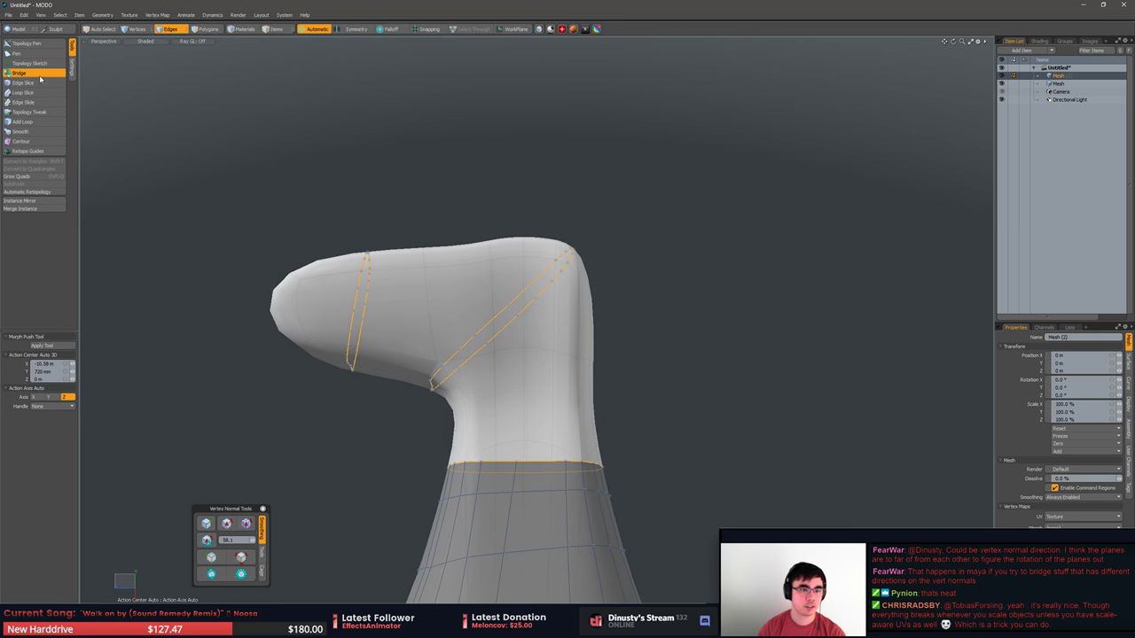
pyautogui.keyDown('alt'); pyautogui.moveTo(350, 256); pyautogui.dragTo(439, 265); pyautogui.keyUp('alt')
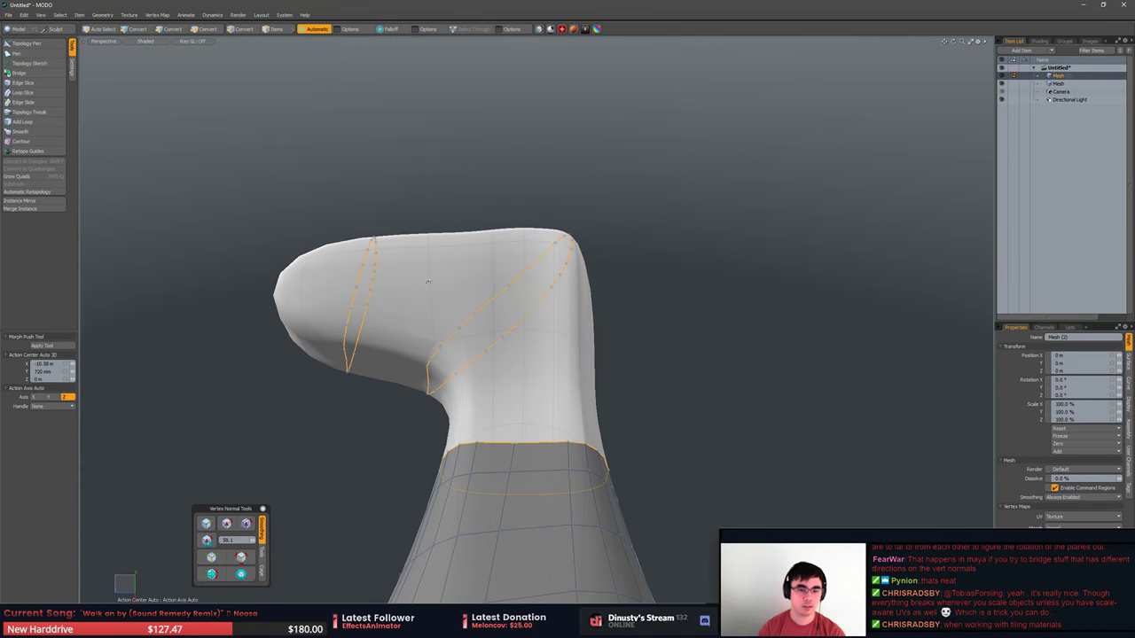
# Bridge the section's open border to the diagonal contour only, leaving the tip contour out of the selection.
pyautogui.press('2')
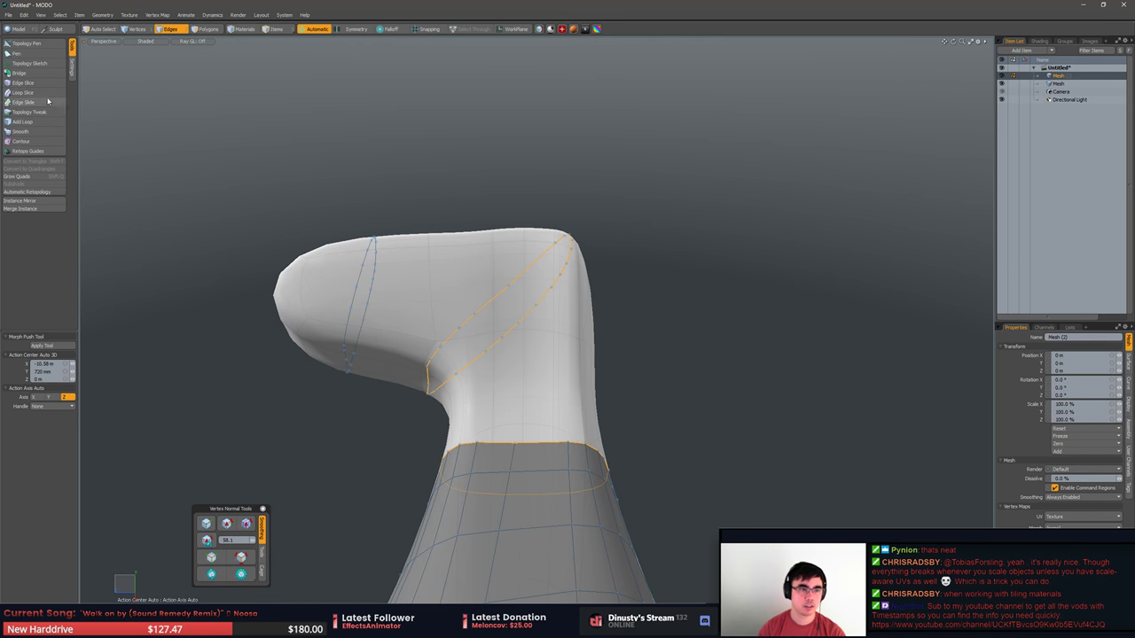
pyautogui.keyDown('alt'); pyautogui.moveTo(350, 266); pyautogui.dragTo(372, 282); pyautogui.keyUp('alt')
pyautogui.moveTo(345, 223)
pyautogui.keyDown('shift'); pyautogui.mouseDown(button='middle')
pyautogui.moveTo(328, 259)
pyautogui.moveTo(425, 351)
pyautogui.mouseUp(button='middle'); pyautogui.keyUp('shift')
pyautogui.moveTo(566, 419)
pyautogui.keyDown('ctrl'); pyautogui.mouseDown(button='middle')
pyautogui.moveTo(776, 397)
pyautogui.moveTo(768, 390)
pyautogui.mouseUp(button='middle'); pyautogui.keyUp('ctrl')
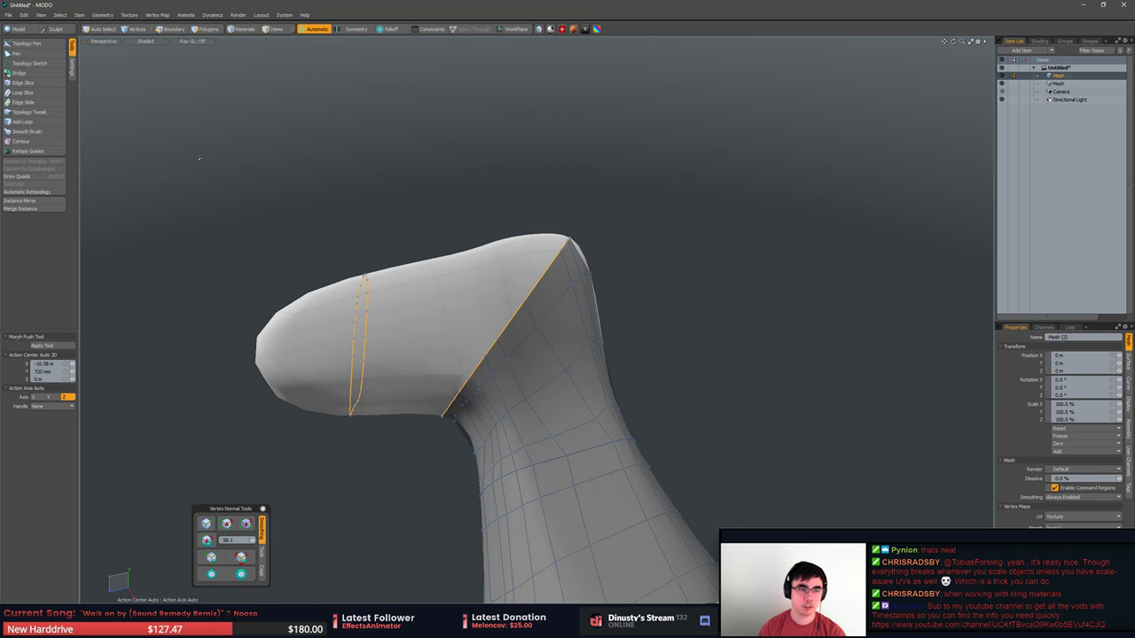
# Bridge the diagonal border loop at the bend to the contour near the tail's tip.
pyautogui.click(27, 74)
pyautogui.click(237, 56)
pyautogui.press('q')
pyautogui.click(237, 56)
pyautogui.keyDown('alt'); pyautogui.moveTo(237, 59); pyautogui.dragTo(417, 195); pyautogui.keyUp('alt')
# Smooth the bridged retopology mesh along the tail.
pyautogui.click(21, 131)
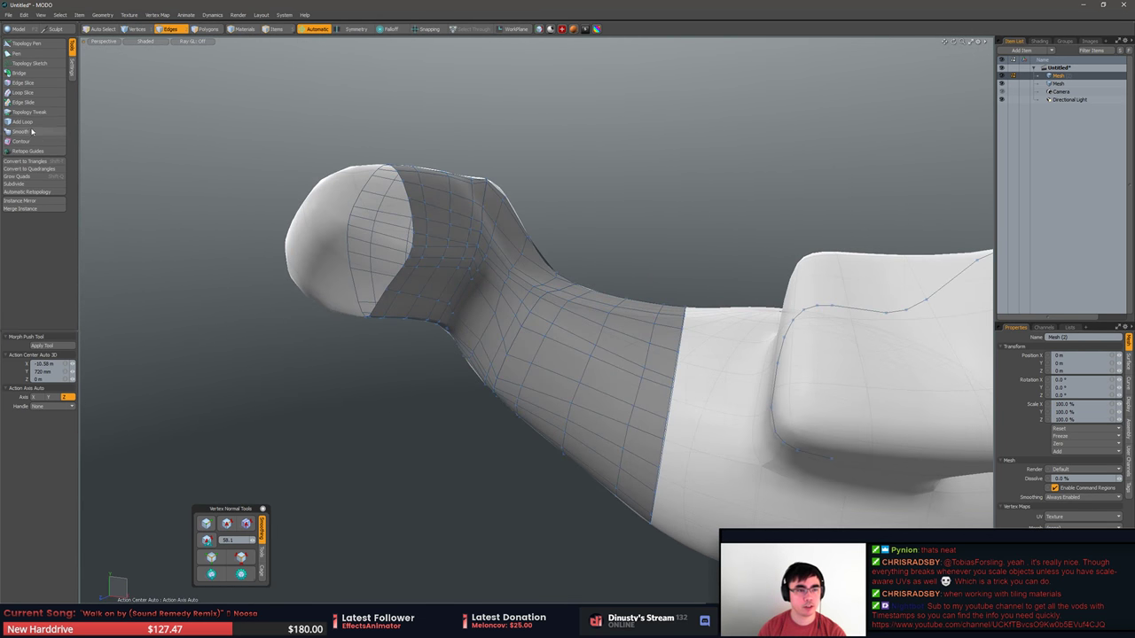
pyautogui.press('q')
pyautogui.keyDown('alt'); pyautogui.moveTo(364, 142); pyautogui.dragTo(421, 309); pyautogui.keyUp('alt')
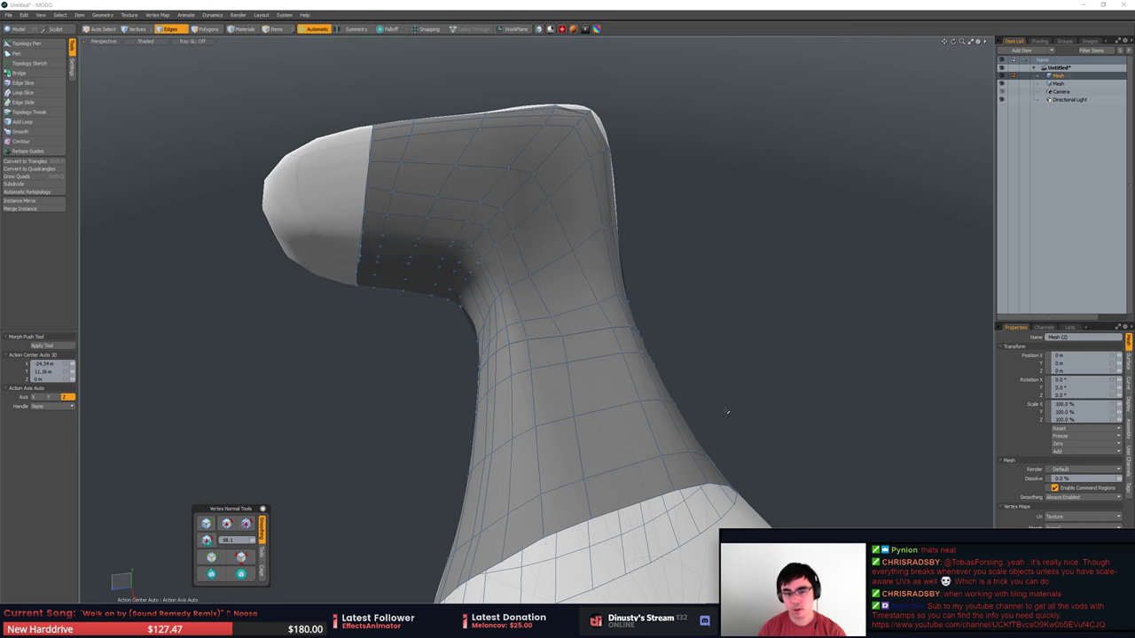
# Select and delete the stray contour left on the smaller horn of the base mesh.
pyautogui.moveTo(727, 411)
pyautogui.keyDown('alt'); pyautogui.mouseDown()
pyautogui.moveTo(532, 275)
pyautogui.moveTo(478, 217)
pyautogui.mouseUp(); pyautogui.keyUp('alt')
pyautogui.moveTo(385, 152)
pyautogui.mouseDown(button='right')
pyautogui.moveTo(524, 258)
pyautogui.moveTo(516, 241)
pyautogui.mouseUp(button='right')
pyautogui.press('Delete')
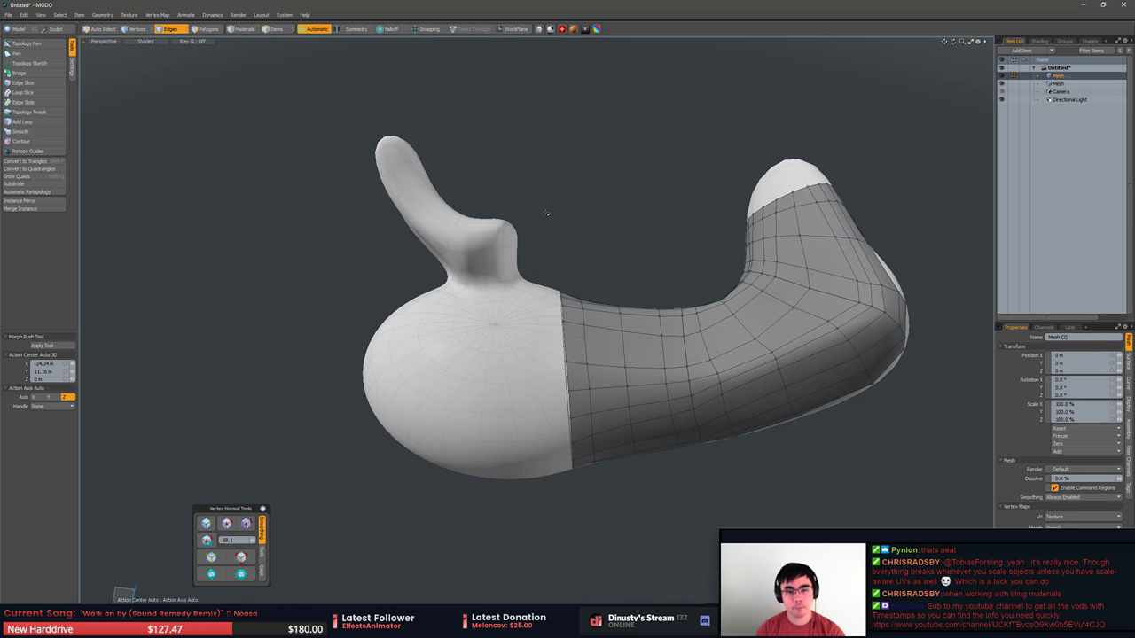
# Delete all polygons of the retopology mesh and reselect its emptied item in the item list.
pyautogui.keyDown('alt'); pyautogui.moveTo(547, 213); pyautogui.dragTo(756, 263); pyautogui.keyUp('alt')
pyautogui.press('5')
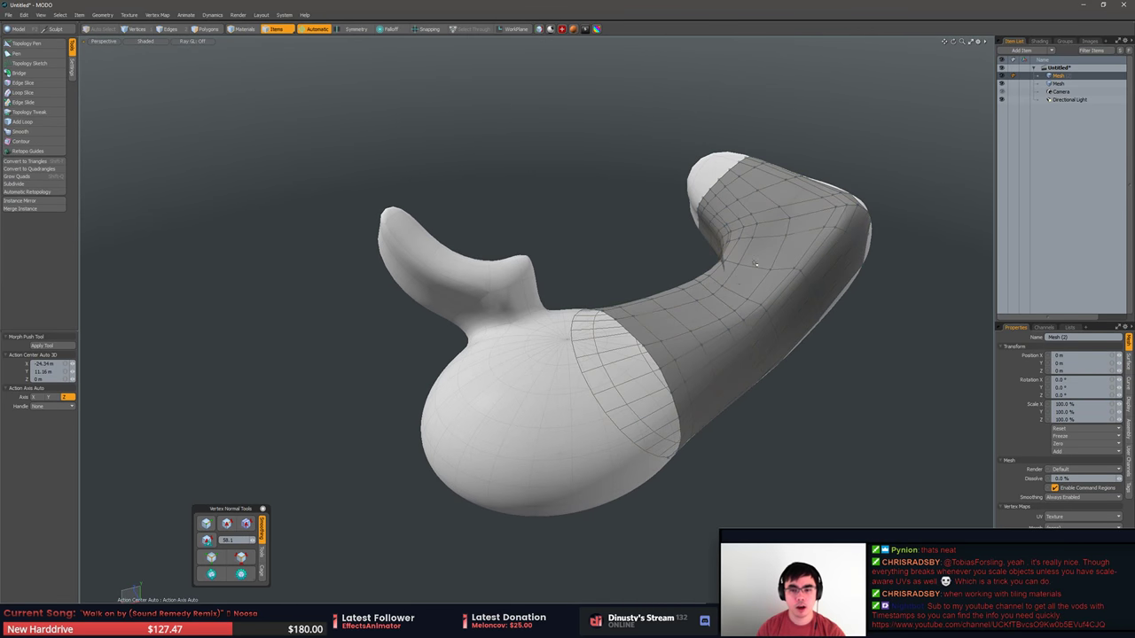
pyautogui.press('3')
pyautogui.press('Delete')
pyautogui.press('5')
pyautogui.click(806, 203)
pyautogui.keyDown('alt'); pyautogui.moveTo(806, 203); pyautogui.dragTo(839, 209); pyautogui.keyUp('alt')
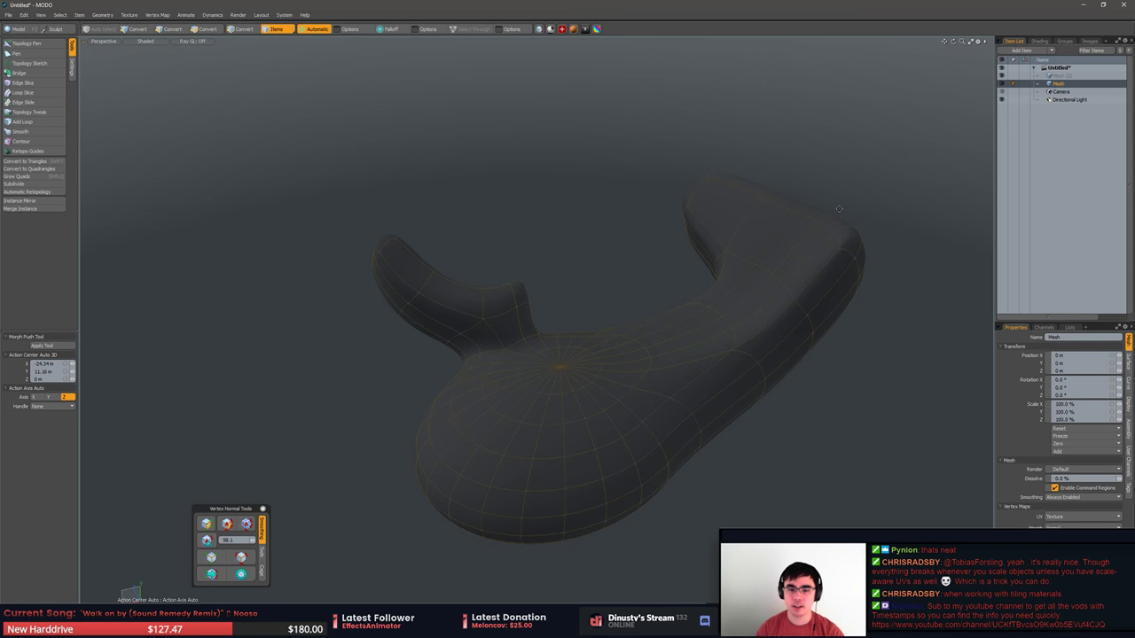
pyautogui.click(1063, 76)
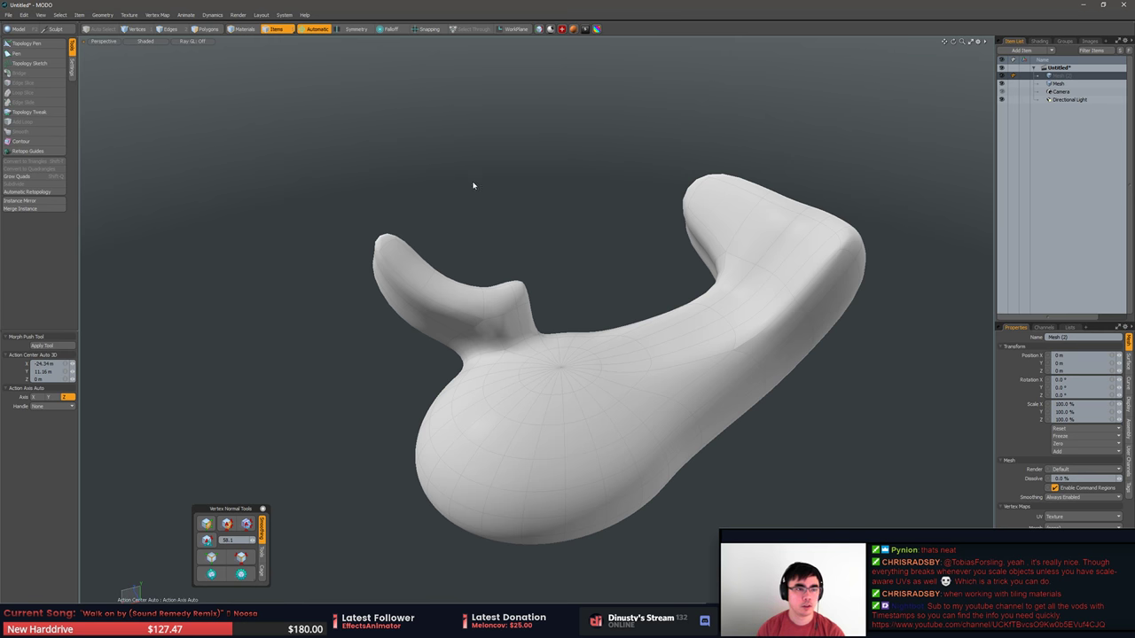
# Try to sketch a retopology guide stroke along the body and tail with Retopo Guides, and undo the stroke.
pyautogui.click(40, 151)
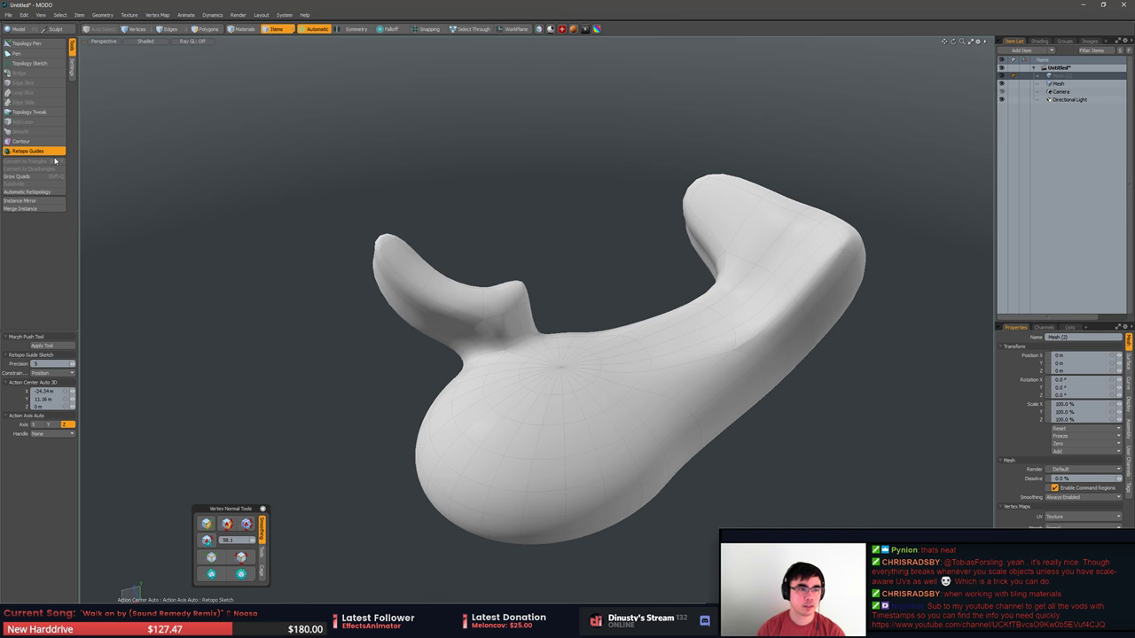
pyautogui.click(55, 159)
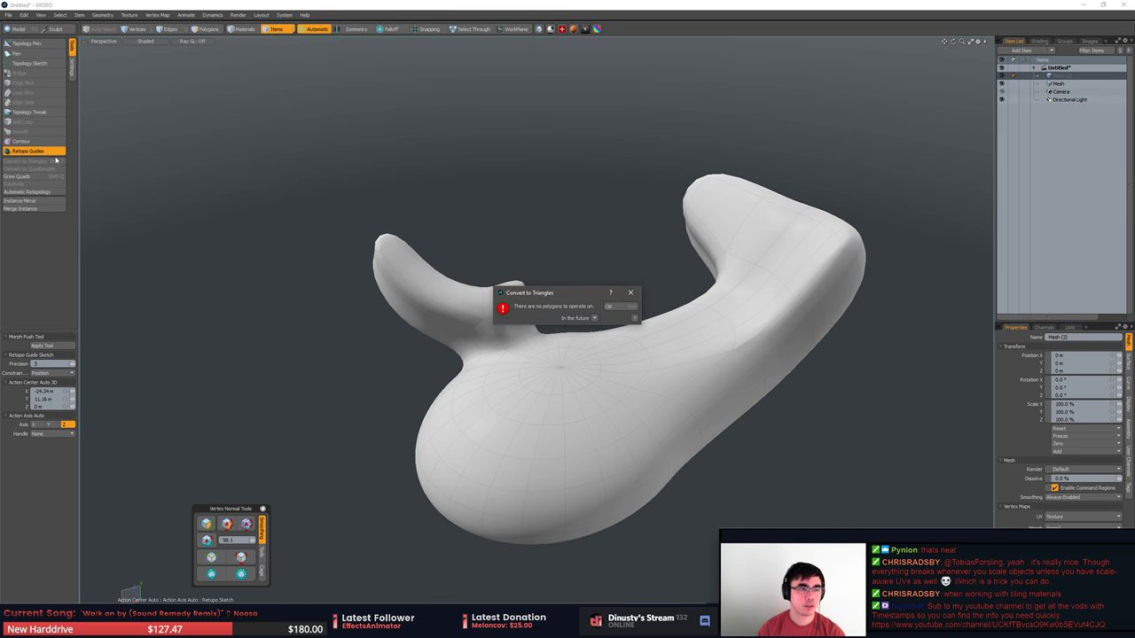
pyautogui.click(631, 292)
pyautogui.keyDown('alt'); pyautogui.moveTo(599, 292); pyautogui.dragTo(493, 282); pyautogui.keyUp('alt')
pyautogui.keyDown('alt'); pyautogui.moveTo(95, 194); pyautogui.dragTo(415, 351); pyautogui.keyUp('alt')
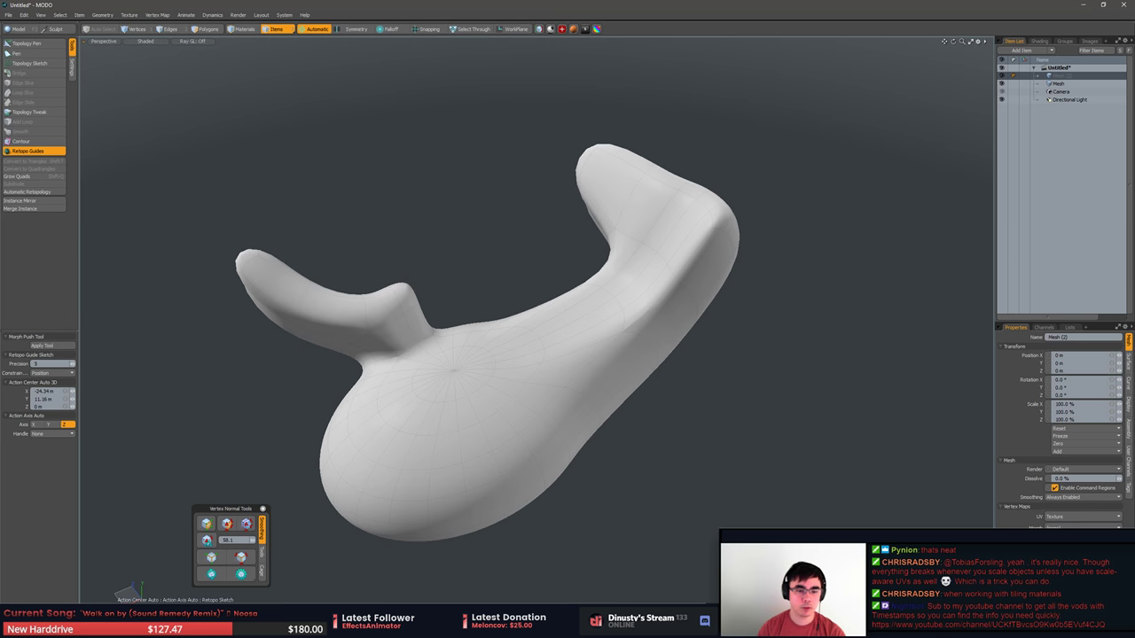
pyautogui.moveTo(667, 233); pyautogui.dragTo(625, 174)
pyautogui.moveTo(625, 204)
pyautogui.keyDown('alt'); pyautogui.mouseDown()
pyautogui.moveTo(709, 208)
pyautogui.moveTo(654, 203)
pyautogui.moveTo(580, 129)
pyautogui.moveTo(575, 160)
pyautogui.moveTo(583, 144)
pyautogui.mouseUp(); pyautogui.keyUp('alt')
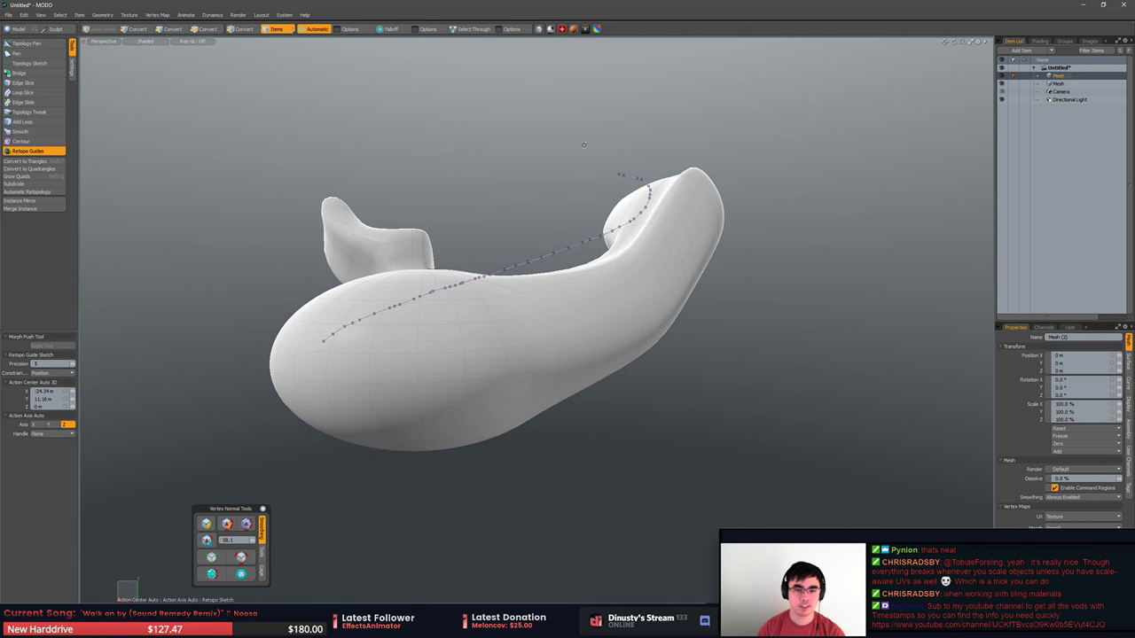
pyautogui.hotkey('ctrl', 'z')
# Run Automatic Retopology on the base mesh with a relative polygon target count of 33 % and Quads Only off.
pyautogui.keyDown('alt'); pyautogui.moveTo(542, 251); pyautogui.dragTo(502, 353); pyautogui.keyUp('alt')
pyautogui.click(476, 341)
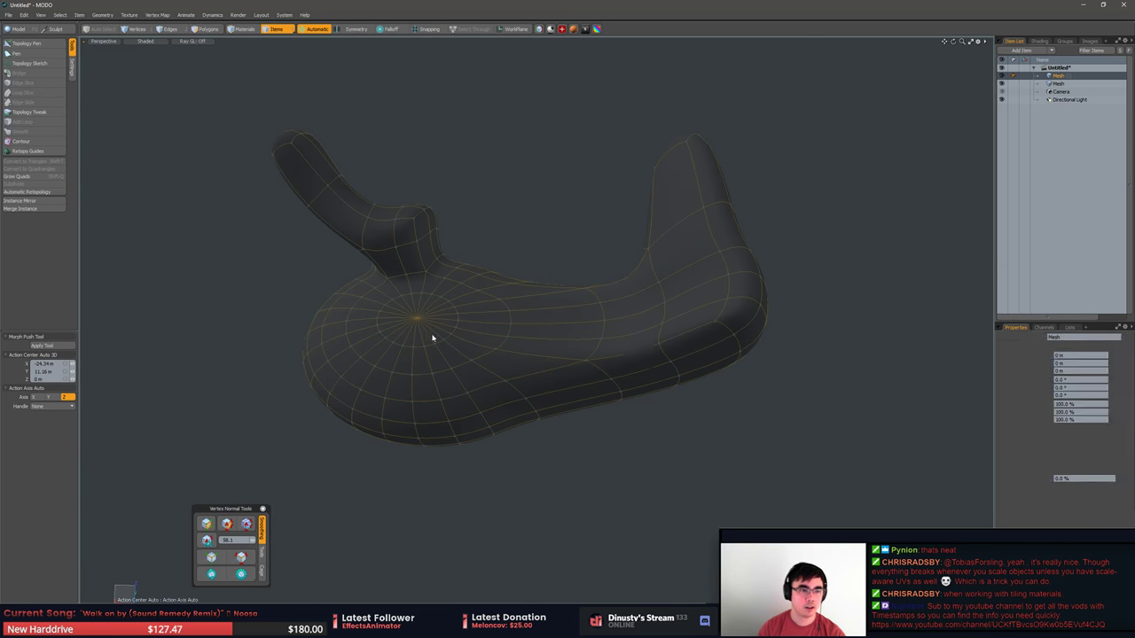
pyautogui.click(26, 191)
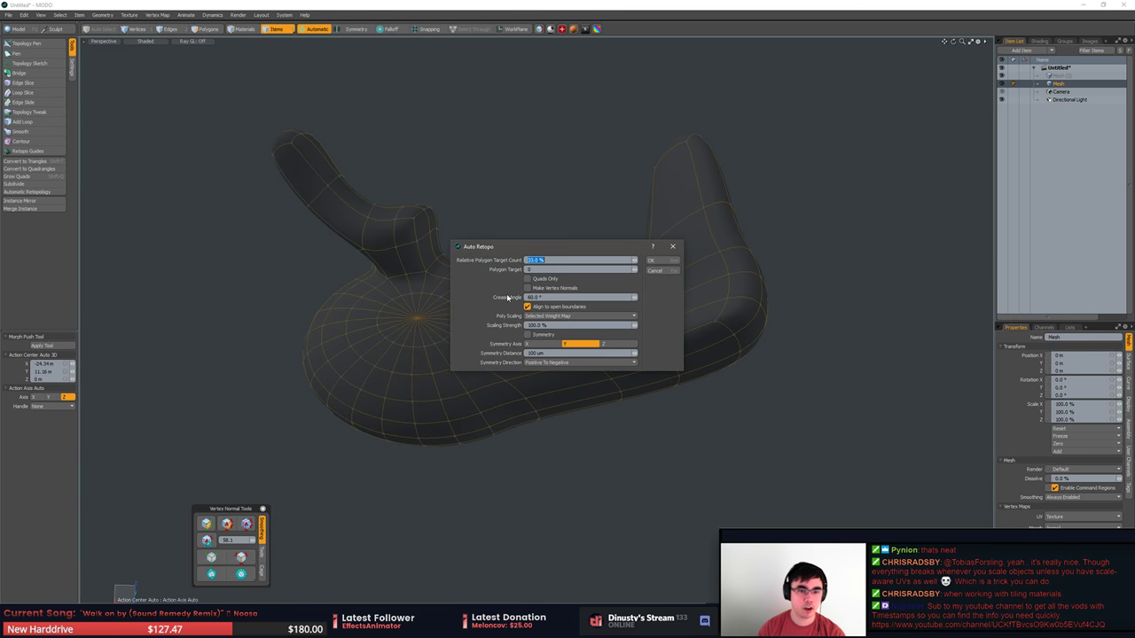
pyautogui.click(651, 259)
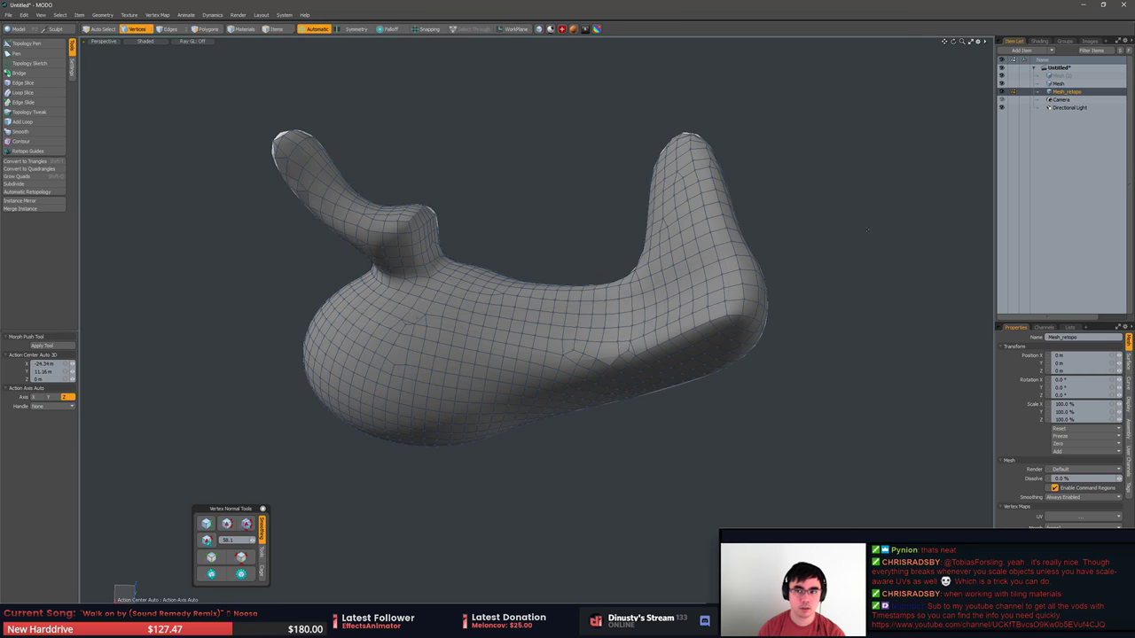
# Inspect the automatic retopology around the tail and delete the empty Mesh (2) item.
pyautogui.keyDown('alt'); pyautogui.moveTo(674, 355); pyautogui.dragTo(753, 260); pyautogui.keyUp('alt')
pyautogui.scroll(3, 718, 307)
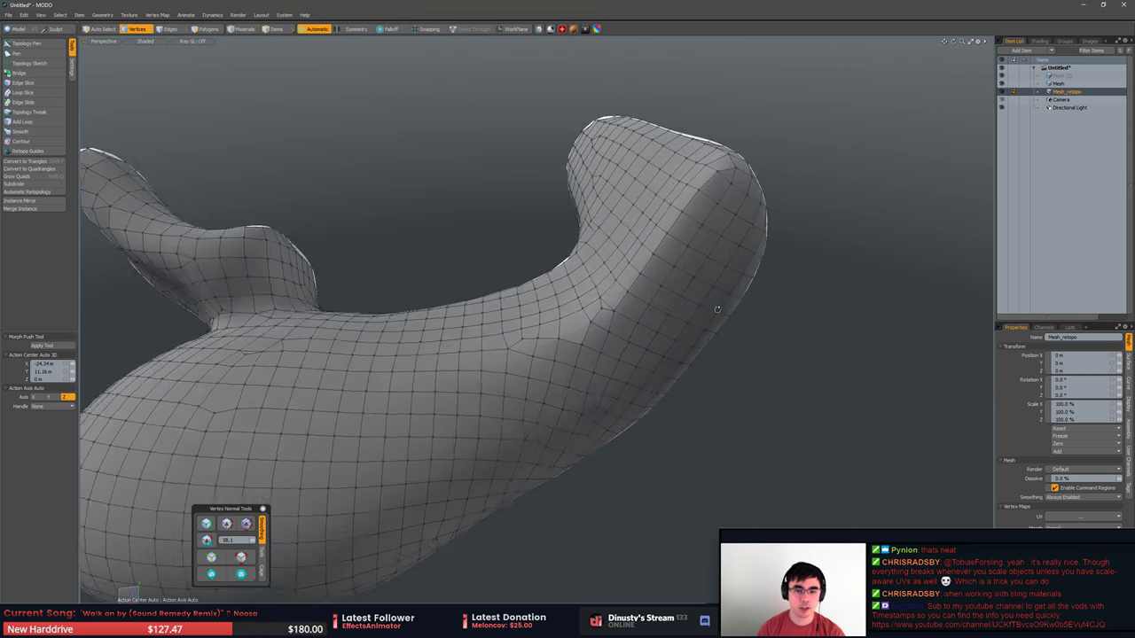
pyautogui.keyDown('alt'); pyautogui.moveTo(717, 307); pyautogui.dragTo(723, 286); pyautogui.keyUp('alt')
pyautogui.click(1060, 77)
pyautogui.press('Delete')
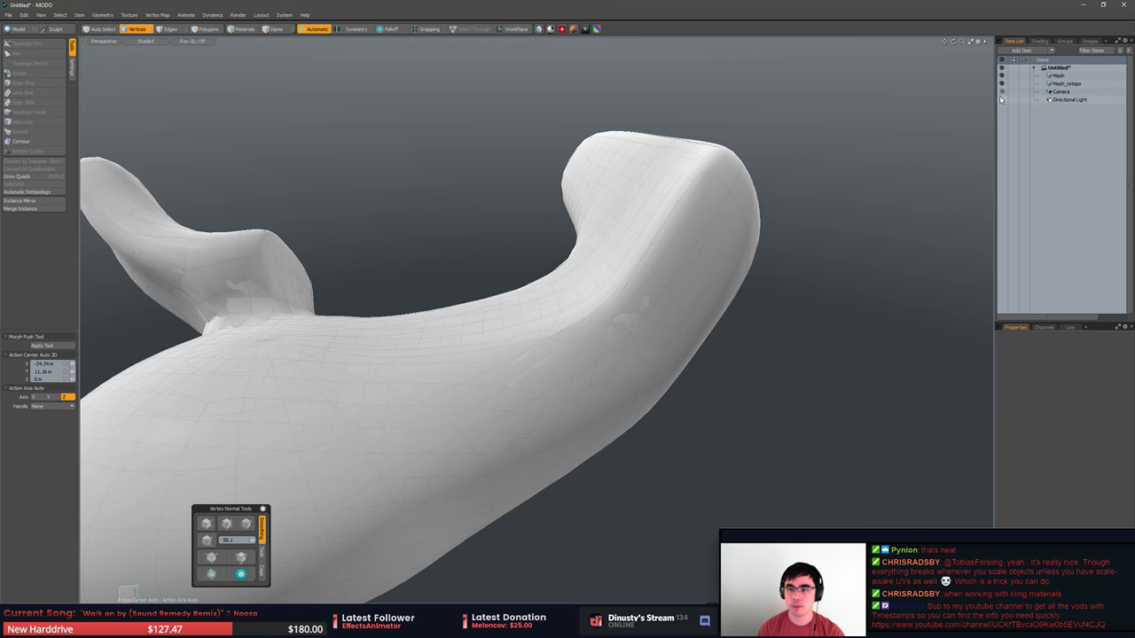
# Compare the base mesh with Mesh_retopo by selecting each item and toggling the base mesh's visibility.
pyautogui.keyDown('alt'); pyautogui.moveTo(852, 213); pyautogui.dragTo(826, 248); pyautogui.keyUp('alt')
pyautogui.press('5')
pyautogui.click(640, 285)
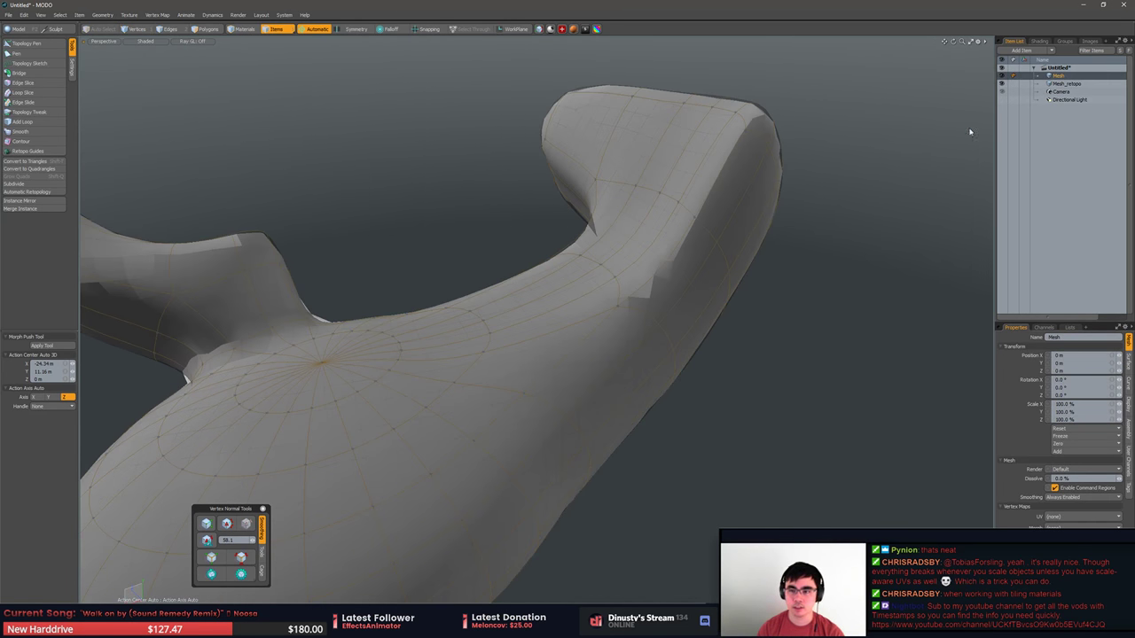
pyautogui.click(1067, 84)
pyautogui.click(1002, 76)
pyautogui.keyDown('alt'); pyautogui.moveTo(851, 173); pyautogui.dragTo(623, 216); pyautogui.keyUp('alt')
pyautogui.scroll(-3, 752, 116)
pyautogui.click(1059, 76)
pyautogui.click(1002, 76)
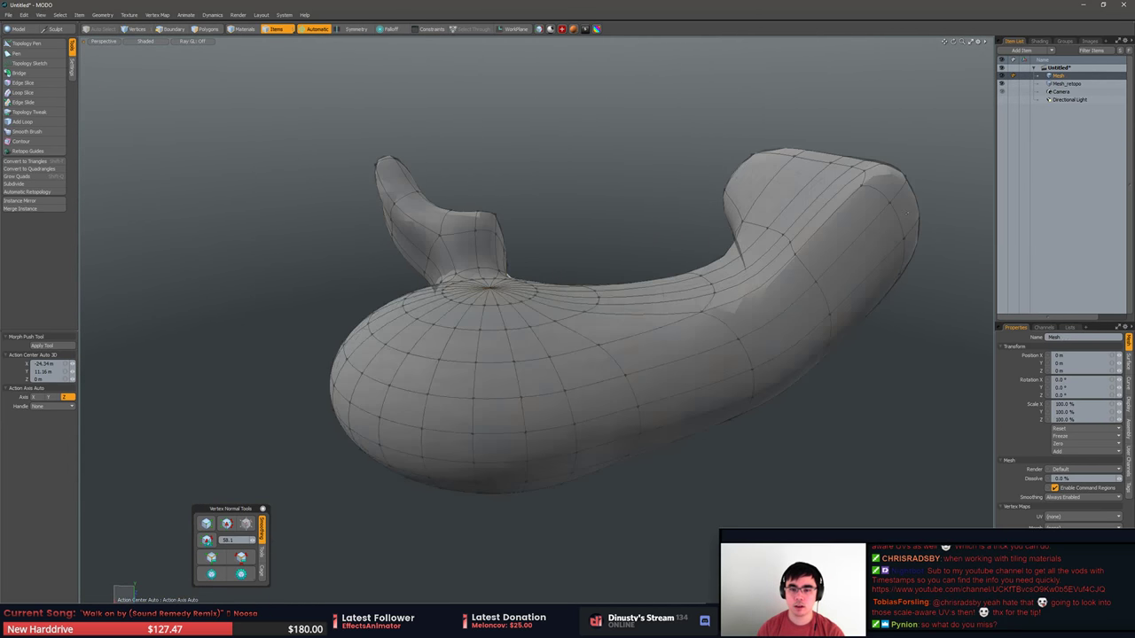
# Delete the Mesh_retopo item and select the base mesh.
pyautogui.click(936, 210)
pyautogui.click(1065, 84)
pyautogui.press('Delete')
pyautogui.click(1059, 76)
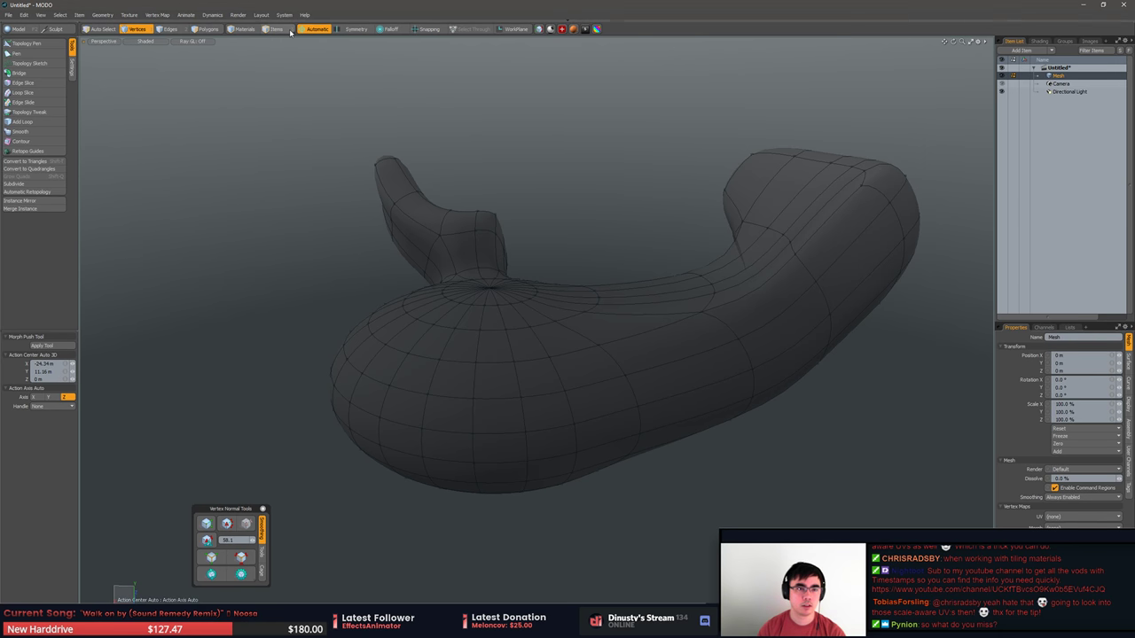
# Run Automatic Retopology on the base mesh with Quads Only enabled and a relative polygon target count of 10 %.
pyautogui.keyDown('alt'); pyautogui.moveTo(248, 244); pyautogui.dragTo(273, 273); pyautogui.keyUp('alt')
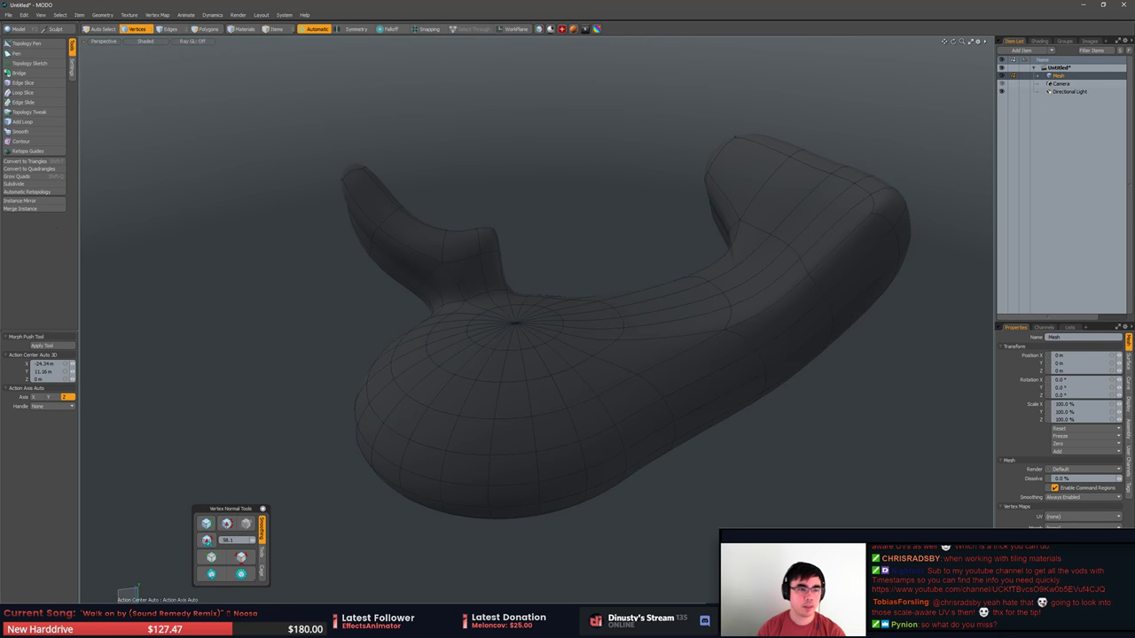
pyautogui.click(26, 191)
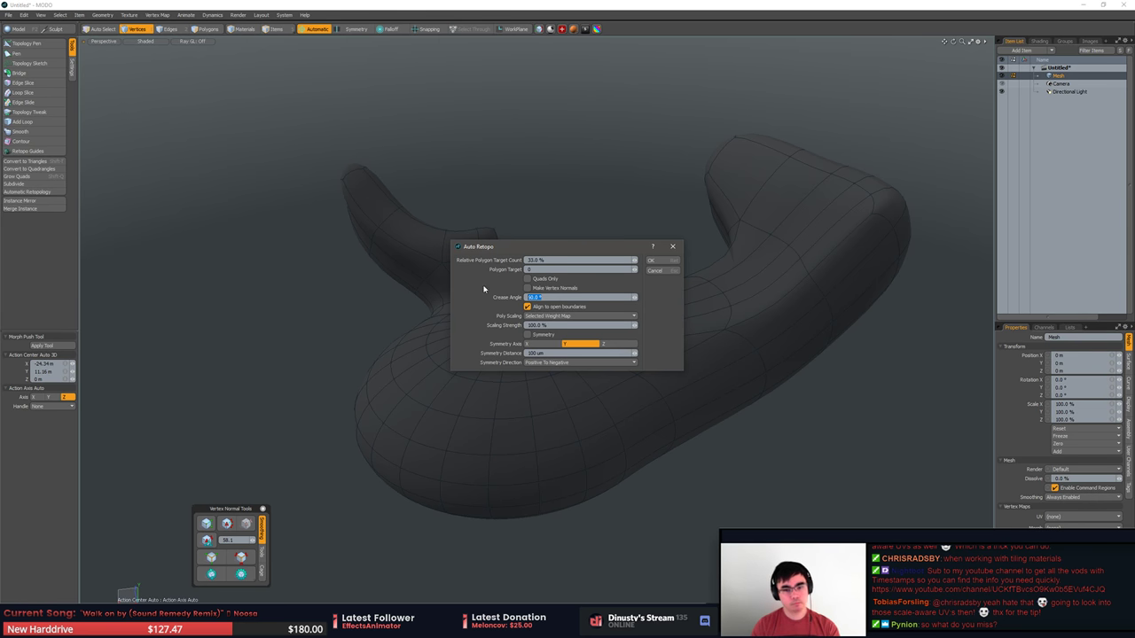
pyautogui.click(532, 279)
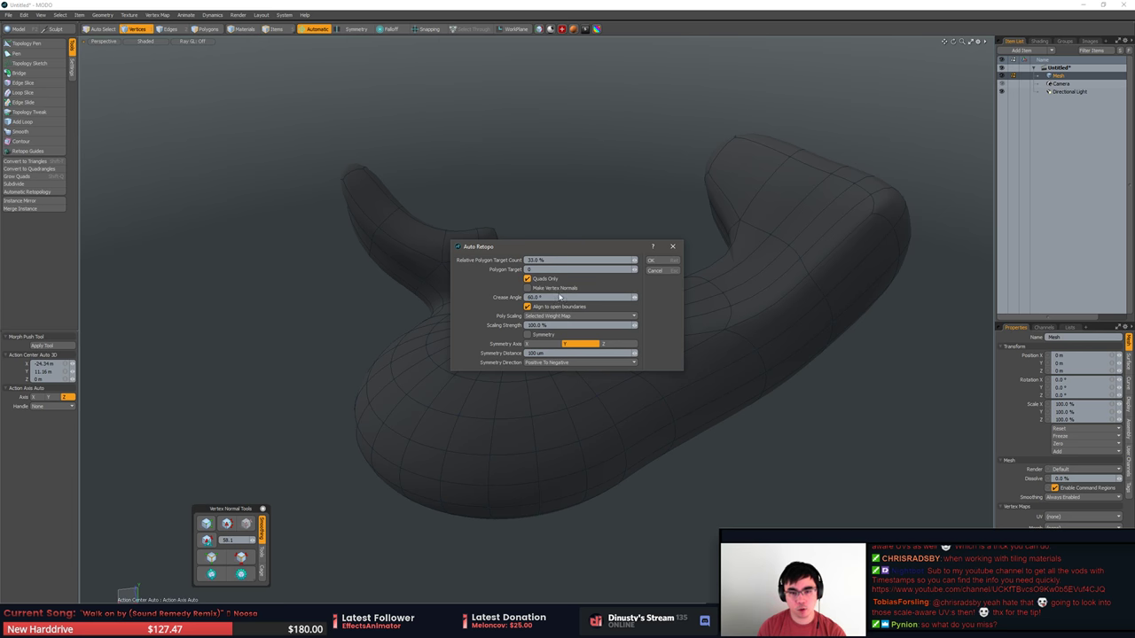
pyautogui.write('100')
pyautogui.press('Return')
pyautogui.keyDown('alt'); pyautogui.moveTo(659, 261); pyautogui.dragTo(577, 306); pyautogui.keyUp('alt')
pyautogui.click(40, 194)
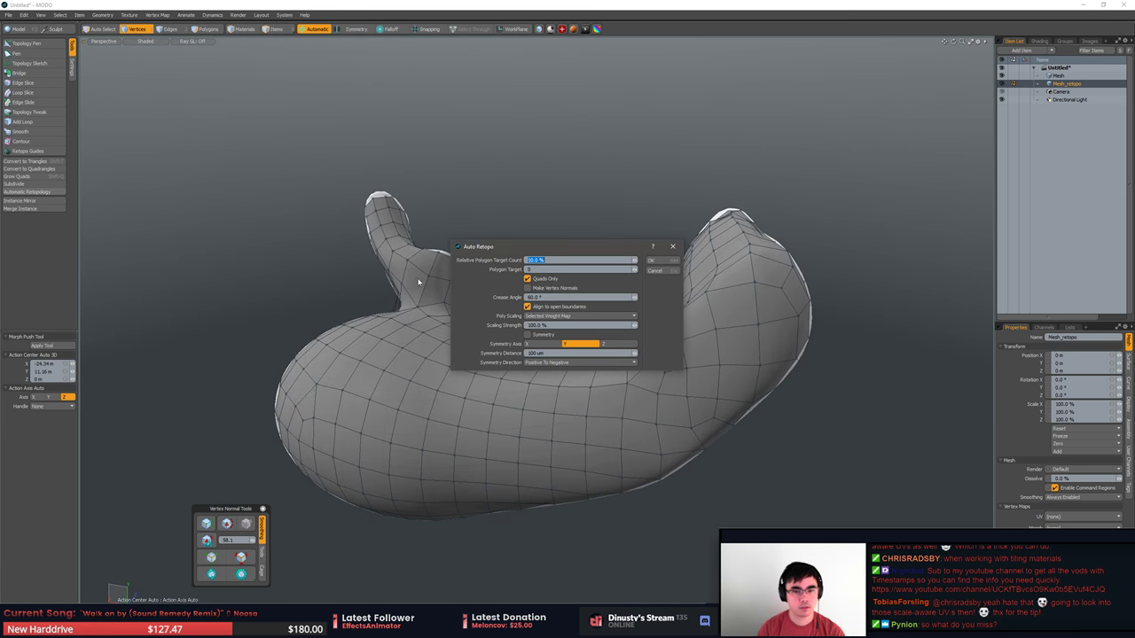
pyautogui.click(655, 270)
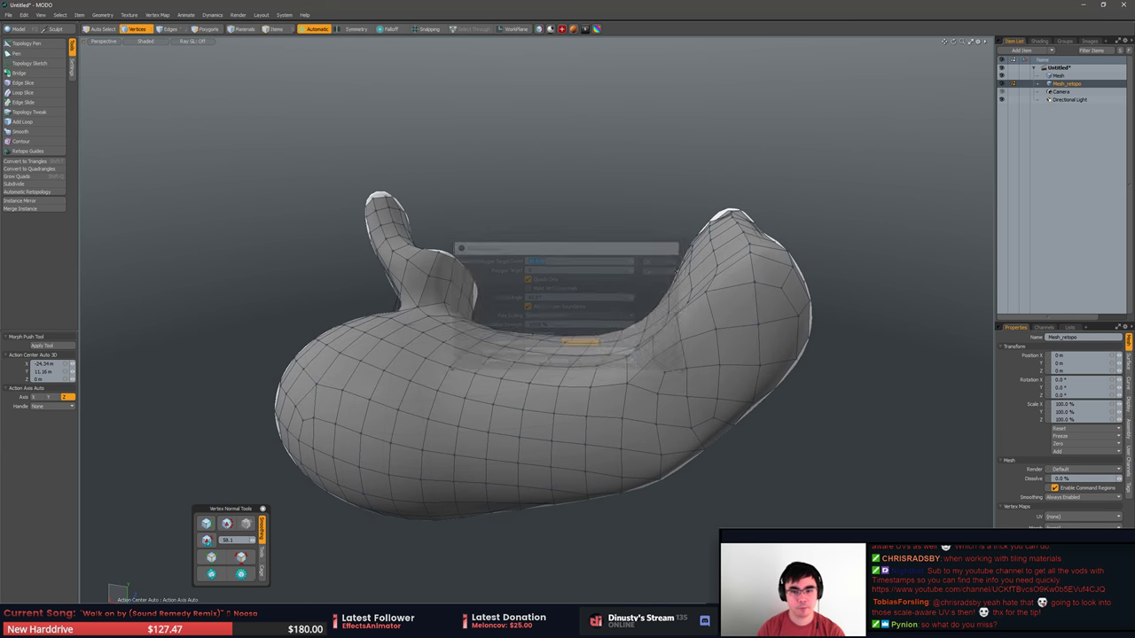
# Select the base mesh and inspect its topology around the body and the bend.
pyautogui.press('3')
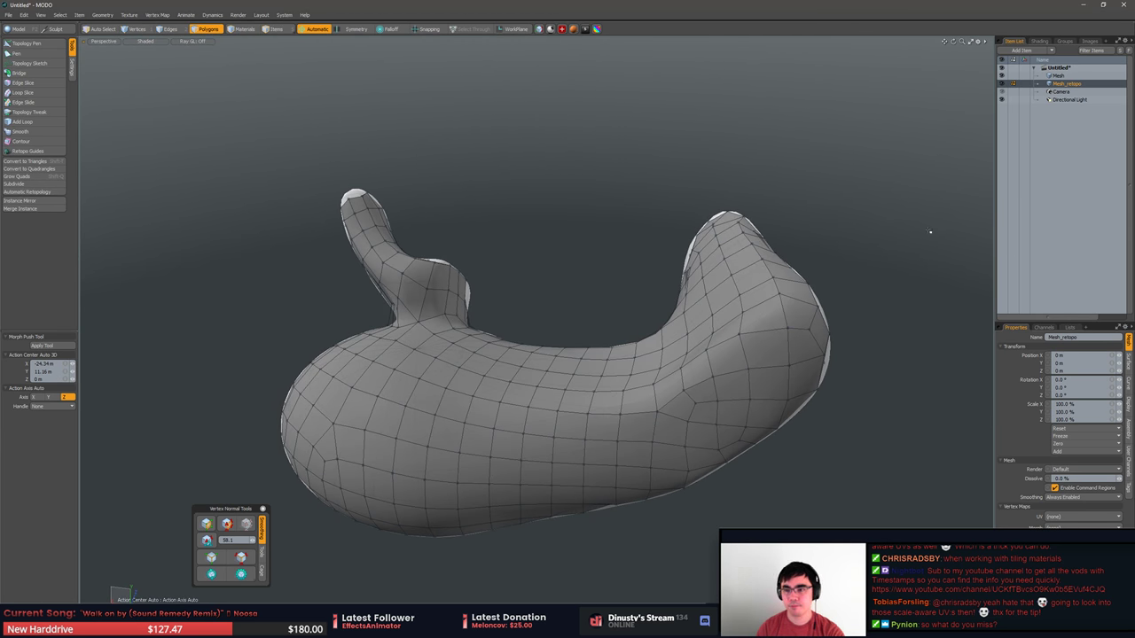
pyautogui.click(1057, 77)
pyautogui.press('f')
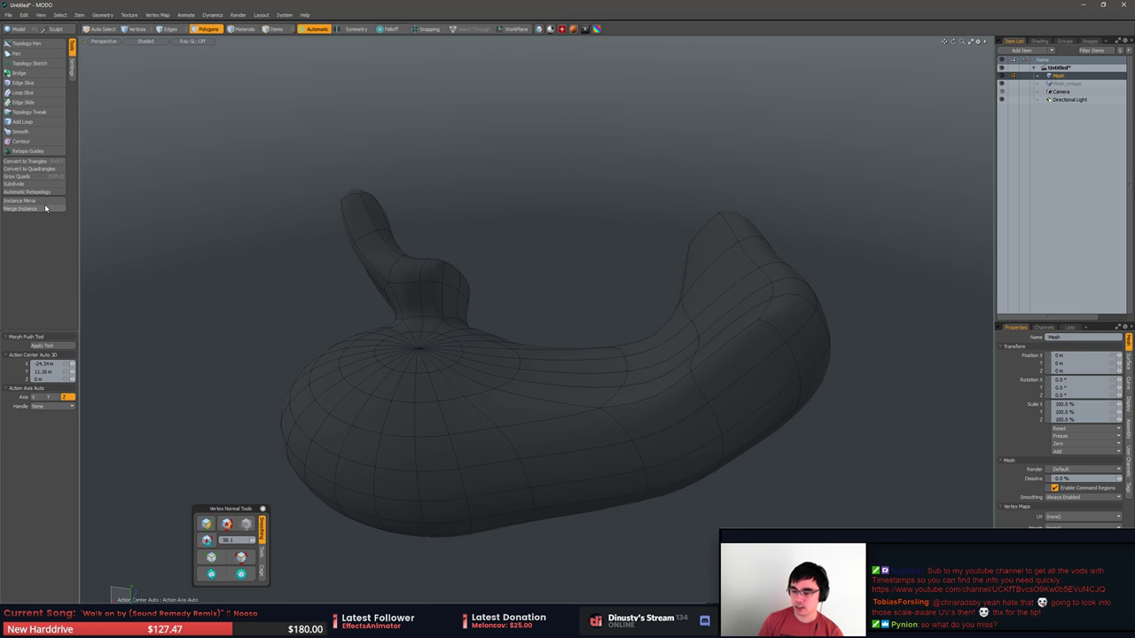
pyautogui.keyDown('alt'); pyautogui.moveTo(304, 158); pyautogui.dragTo(329, 156); pyautogui.keyUp('alt')
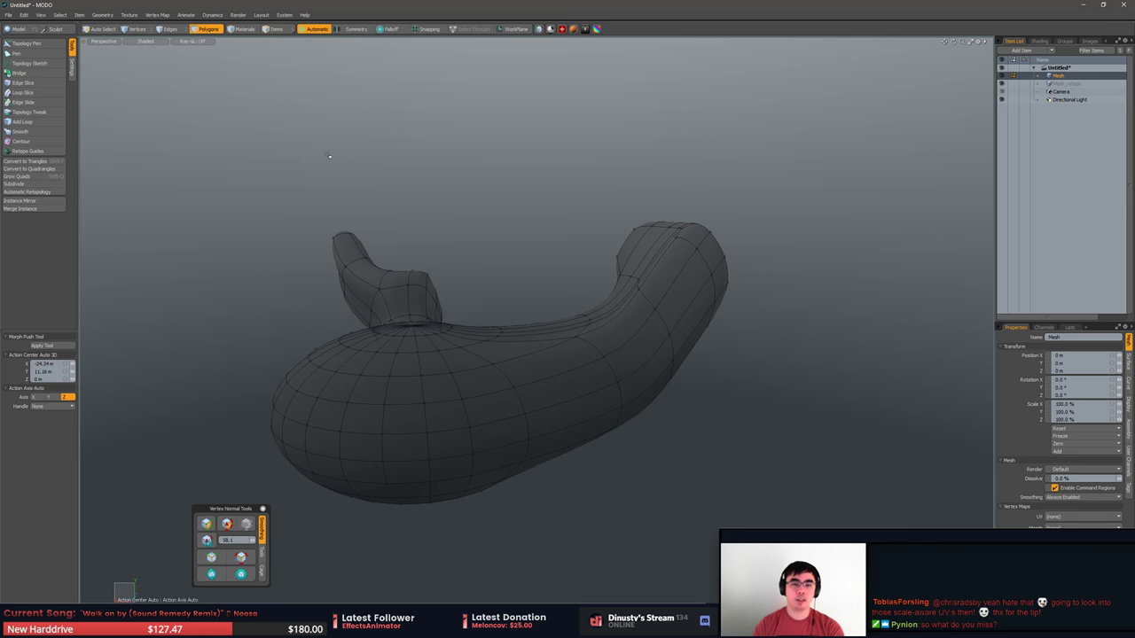
pyautogui.moveTo(633, 313)
pyautogui.keyDown('alt'); pyautogui.mouseDown()
pyautogui.moveTo(621, 375)
pyautogui.moveTo(621, 337)
pyautogui.mouseUp(); pyautogui.keyUp('alt')
pyautogui.press('1')
pyautogui.moveTo(548, 257)
pyautogui.mouseDown(button='right')
pyautogui.moveTo(607, 322)
pyautogui.moveTo(568, 283)
pyautogui.mouseUp(button='right')
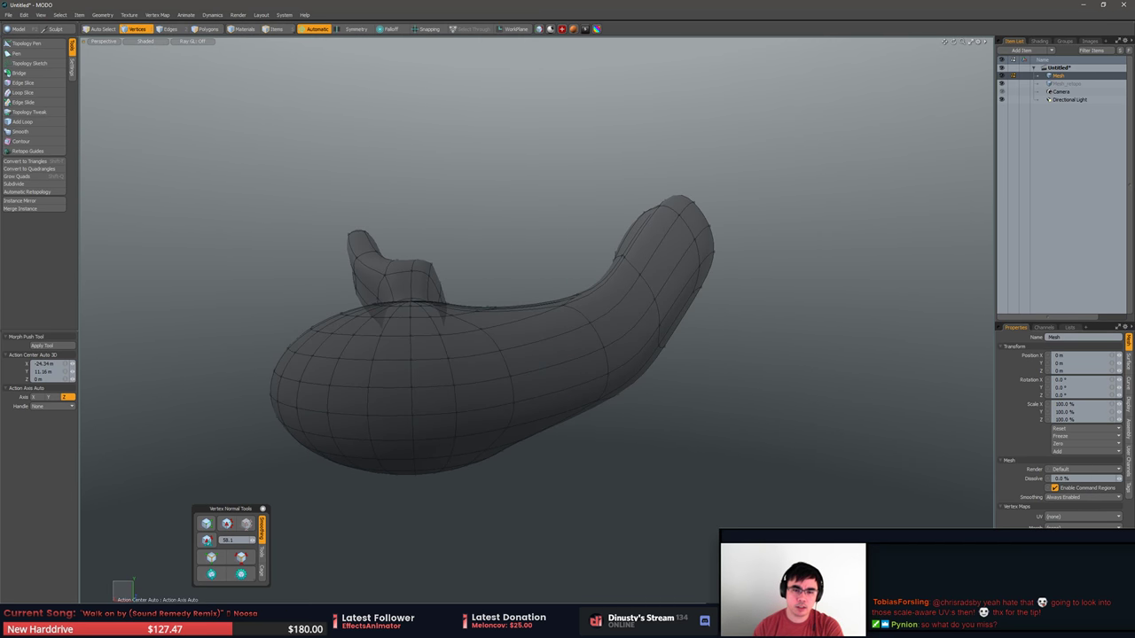
# Try converting the base mesh's polygons to triangles, and undo the conversion.
pyautogui.press('3')
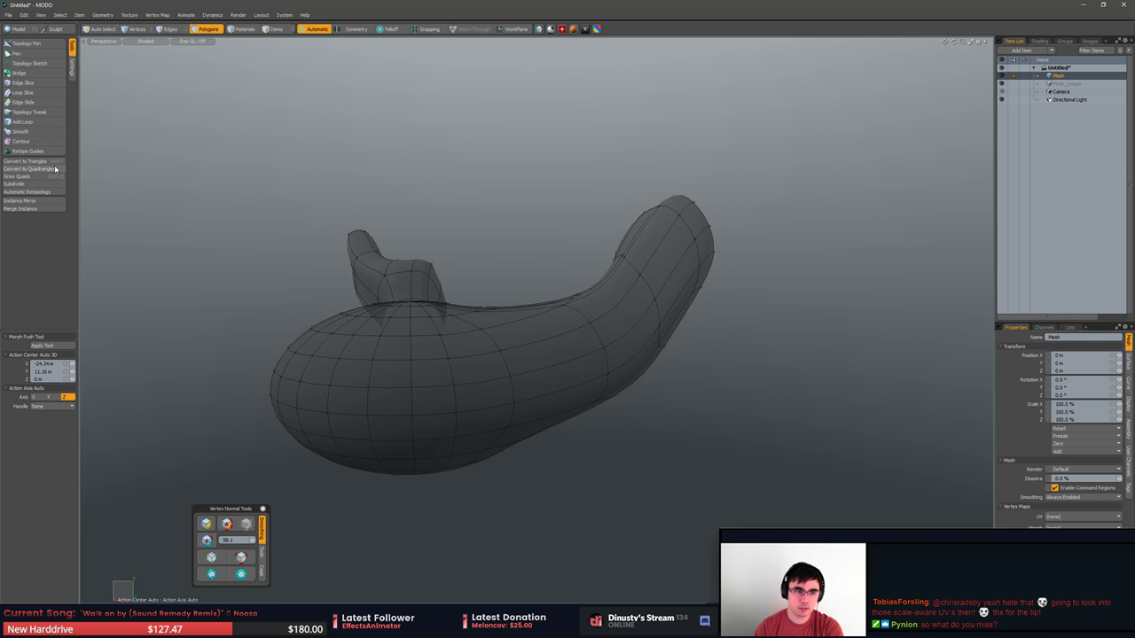
pyautogui.click(53, 163)
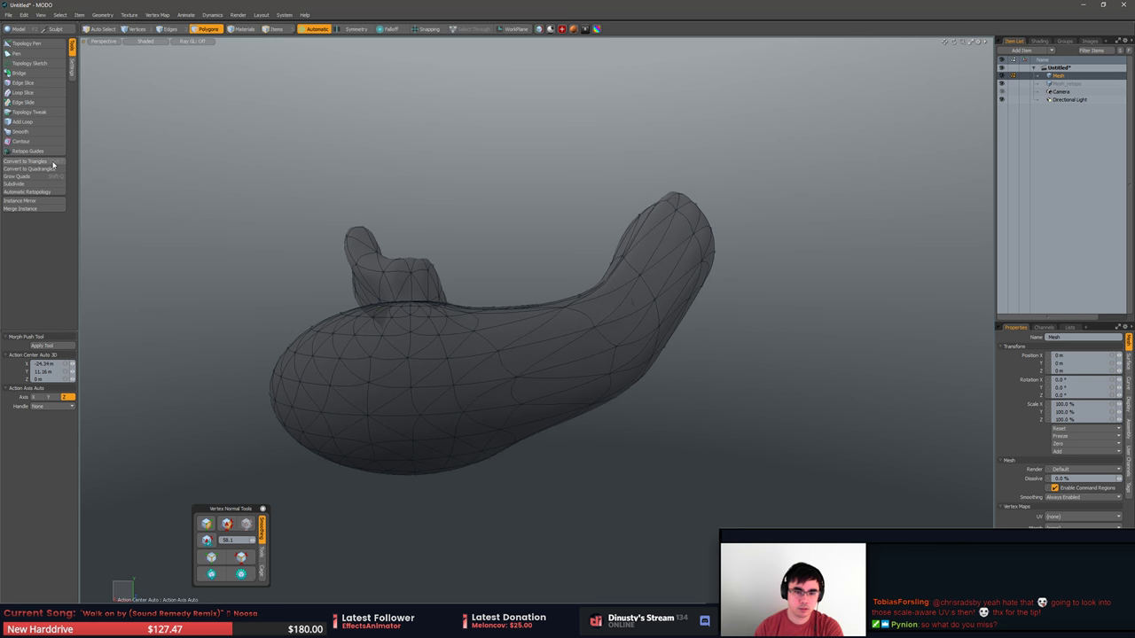
pyautogui.hotkey('ctrl', 'z')
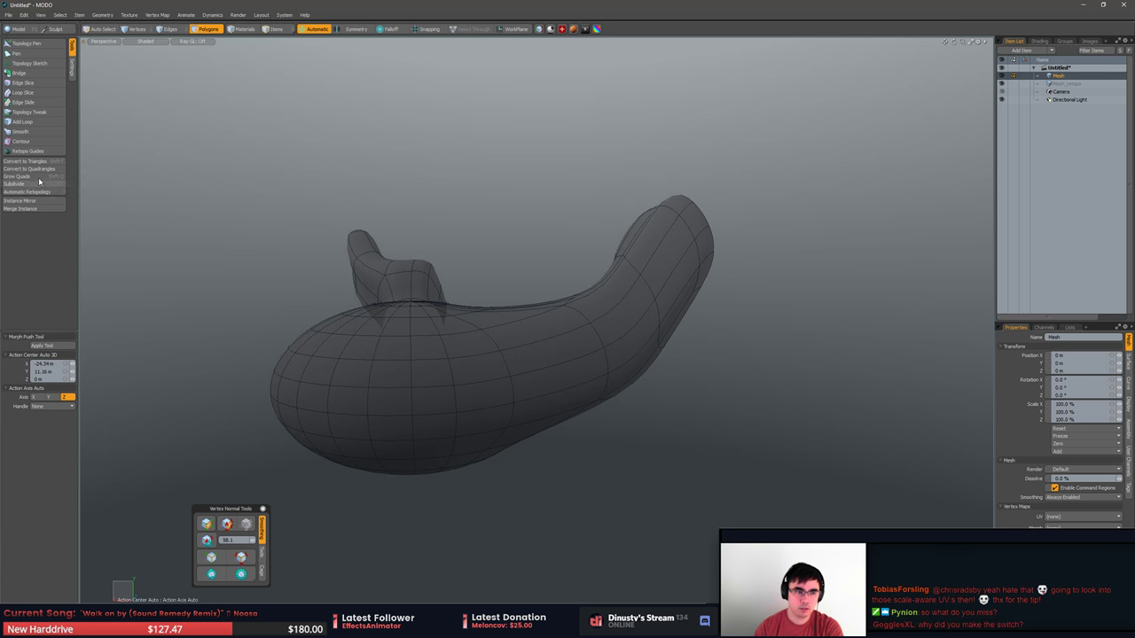
# Try Automatic Retopology on the base mesh twice with Quads Only enabled, undoing each run.
pyautogui.click(42, 193)
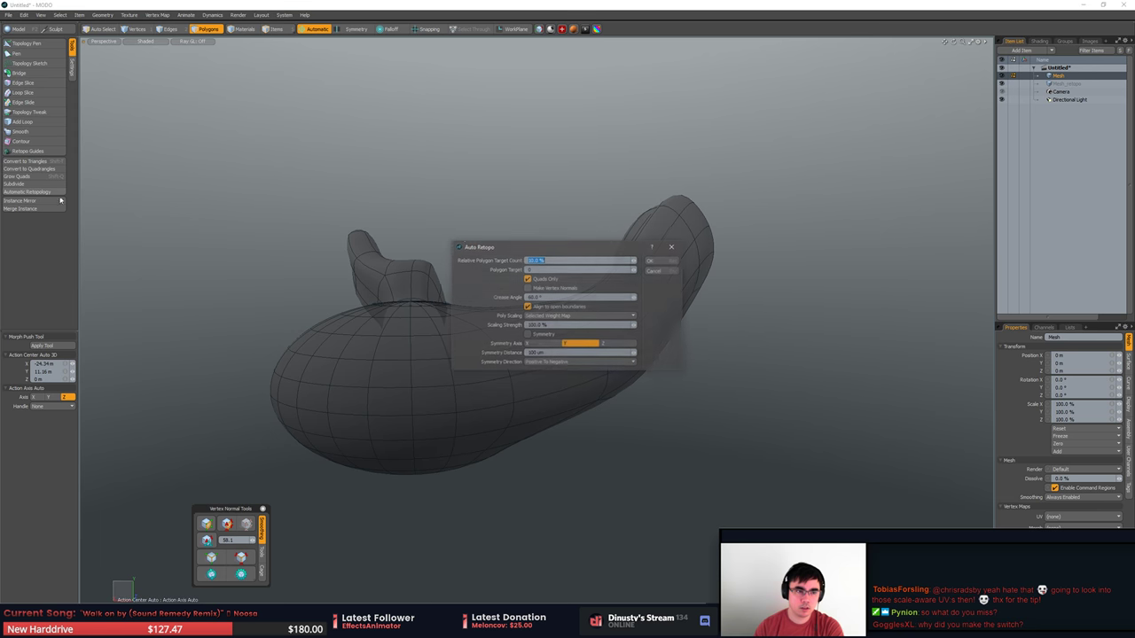
pyautogui.click(649, 260)
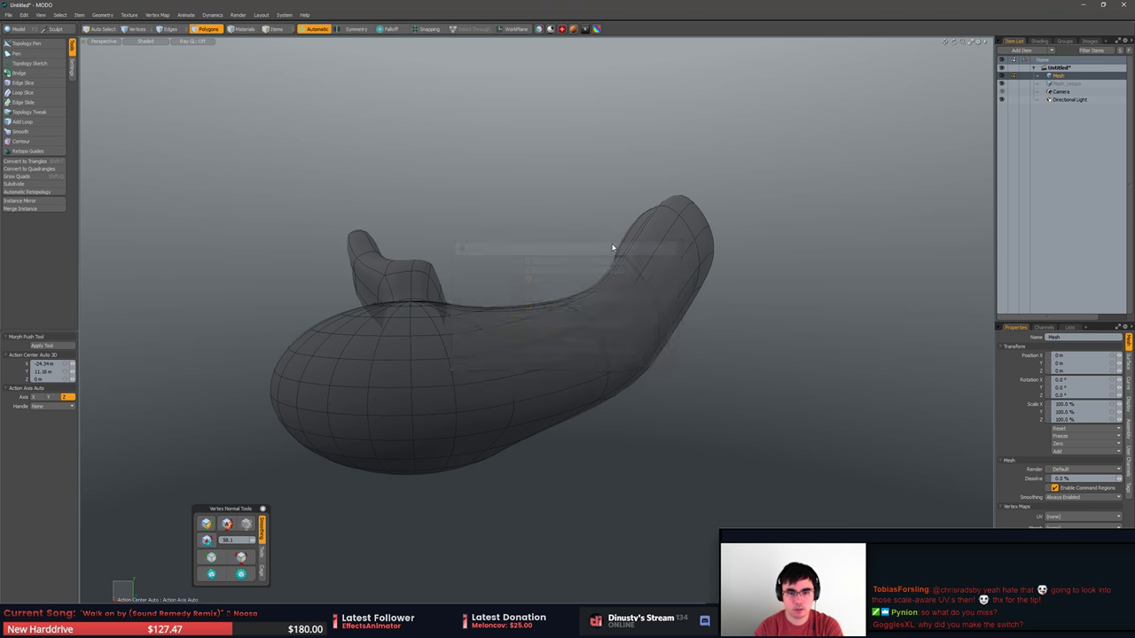
pyautogui.hotkey('ctrl', 'z')
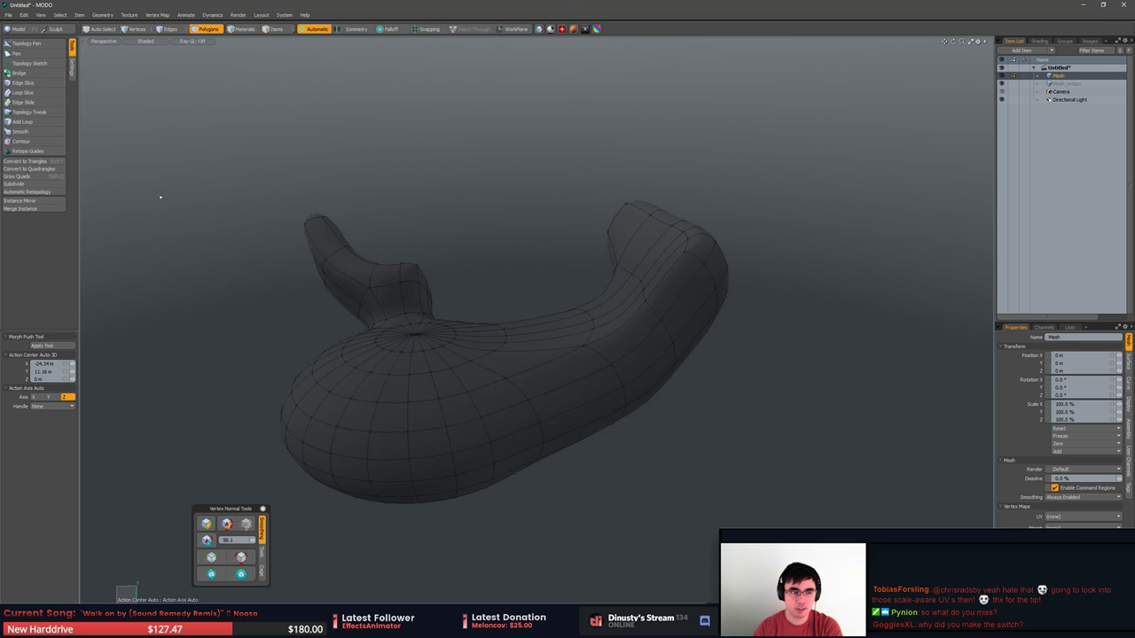
pyautogui.click(50, 193)
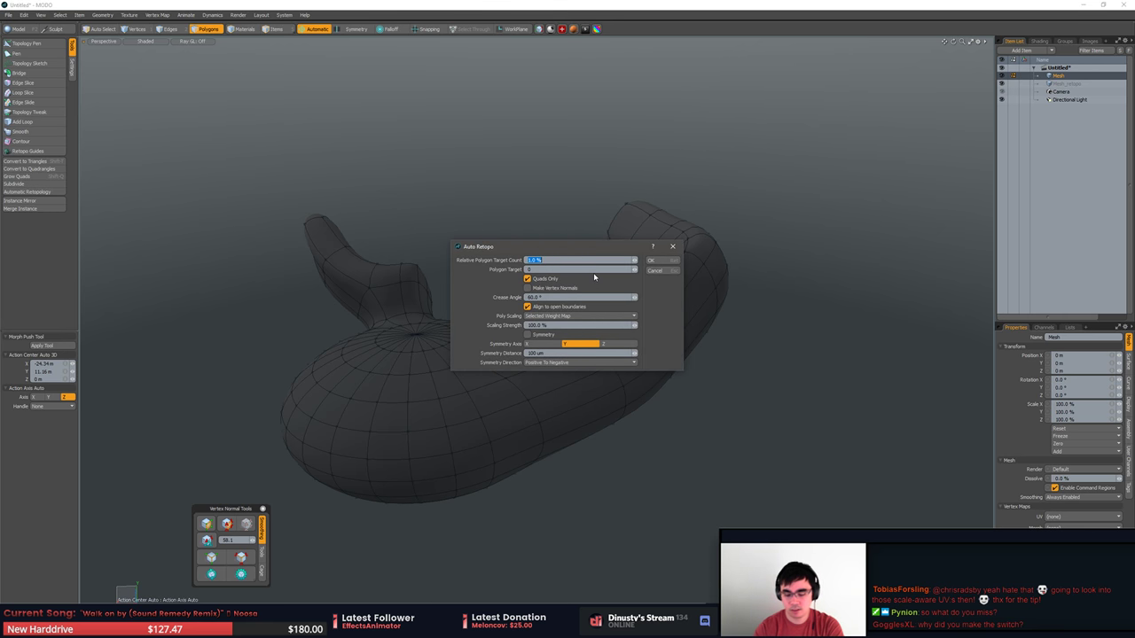
pyautogui.press('Return')
pyautogui.keyDown('alt'); pyautogui.moveTo(595, 276); pyautogui.dragTo(717, 343); pyautogui.keyUp('alt')
pyautogui.hotkey('ctrl', 'z')
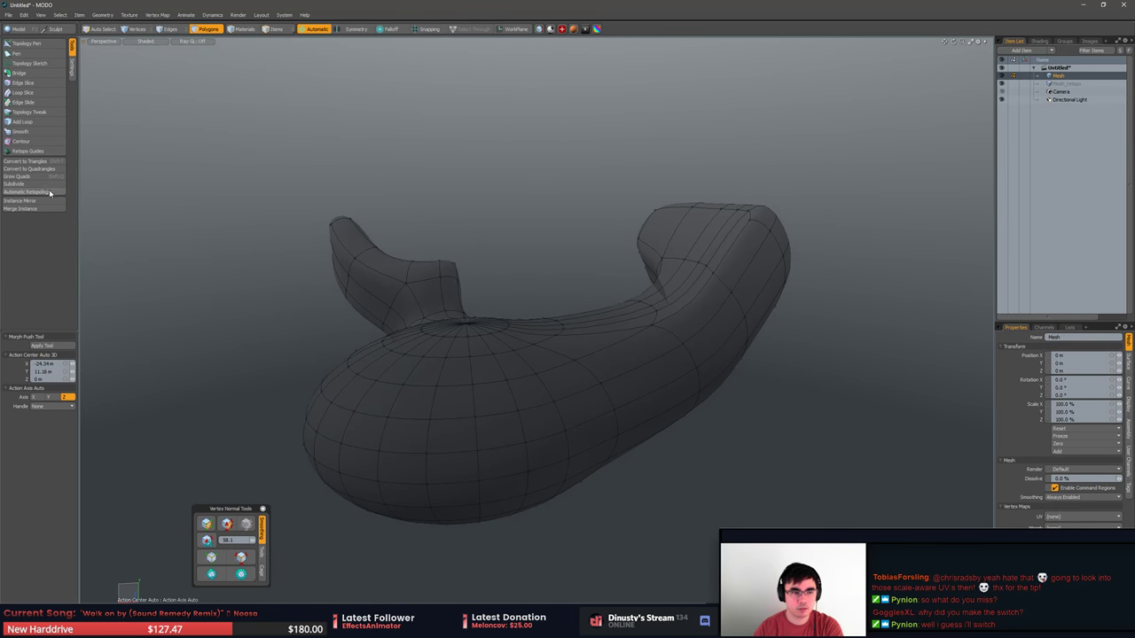
# Run Automatic Retopology on the base mesh with Quads Only disabled and a relative polygon target count of 5 %.
pyautogui.click(49, 193)
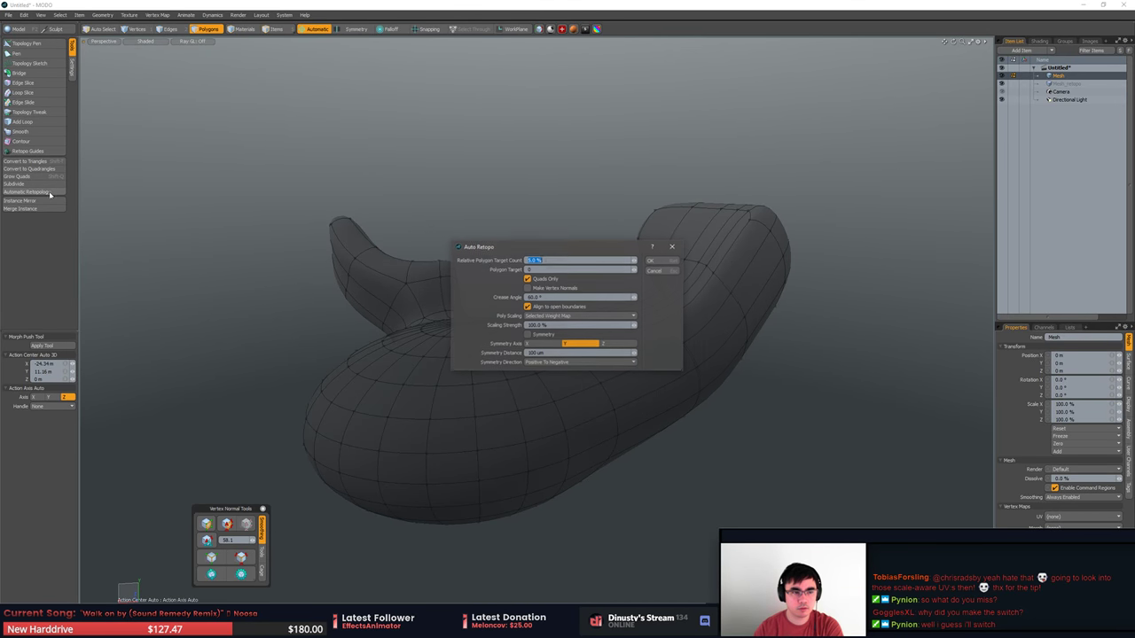
pyautogui.click(606, 280)
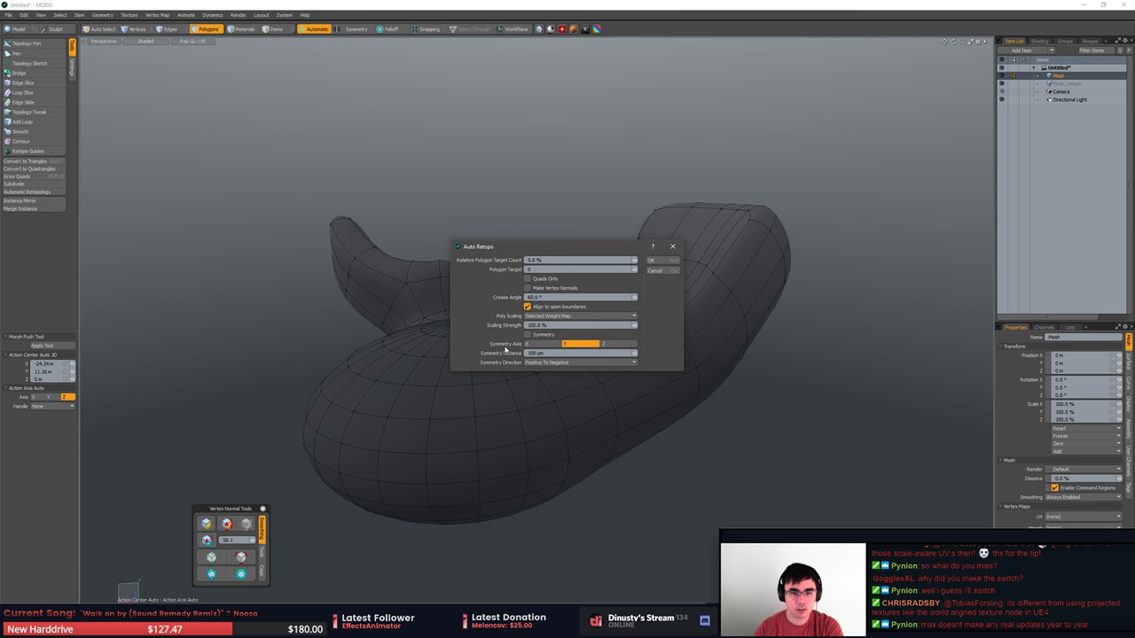
pyautogui.click(651, 260)
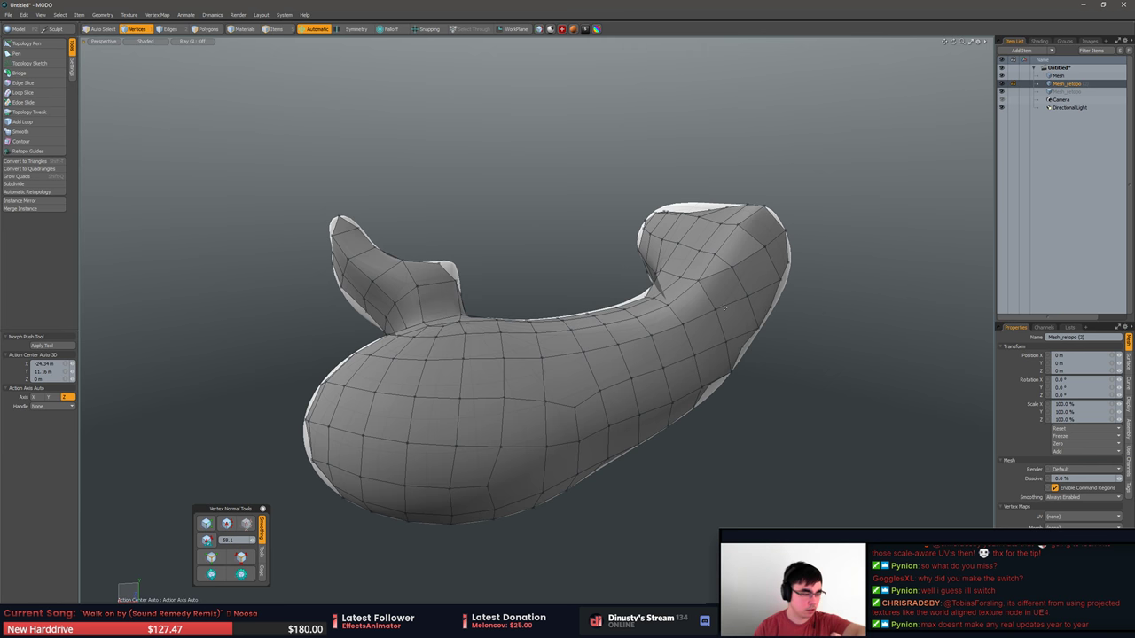
# Inspect the bend's outer edge on the new retopo mesh and compare it with the base mesh there.
pyautogui.keyDown('alt'); pyautogui.moveTo(723, 309); pyautogui.dragTo(671, 352); pyautogui.keyUp('alt')
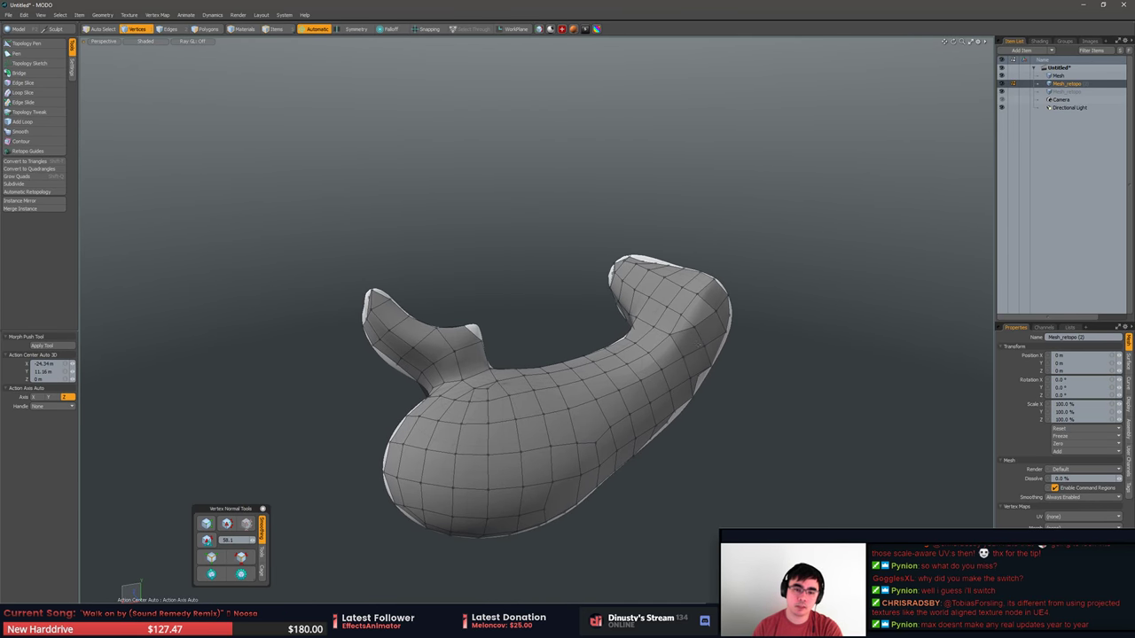
pyautogui.moveTo(739, 310)
pyautogui.keyDown('alt'); pyautogui.mouseDown()
pyautogui.moveTo(732, 266)
pyautogui.moveTo(752, 240)
pyautogui.moveTo(806, 307)
pyautogui.moveTo(711, 304)
pyautogui.moveTo(745, 311)
pyautogui.mouseUp(); pyautogui.keyUp('alt')
pyautogui.keyDown('alt'); pyautogui.moveTo(709, 337); pyautogui.dragTo(716, 393); pyautogui.keyUp('alt')
pyautogui.keyDown('ctrl'); pyautogui.keyDown('alt'); pyautogui.moveTo(558, 387); pyautogui.dragTo(658, 365); pyautogui.keyUp('alt'); pyautogui.keyUp('ctrl')
pyautogui.click(587, 299)
pyautogui.keyDown('shift'); pyautogui.click(551, 404); pyautogui.keyUp('shift')
pyautogui.hotkey('shift', 's')
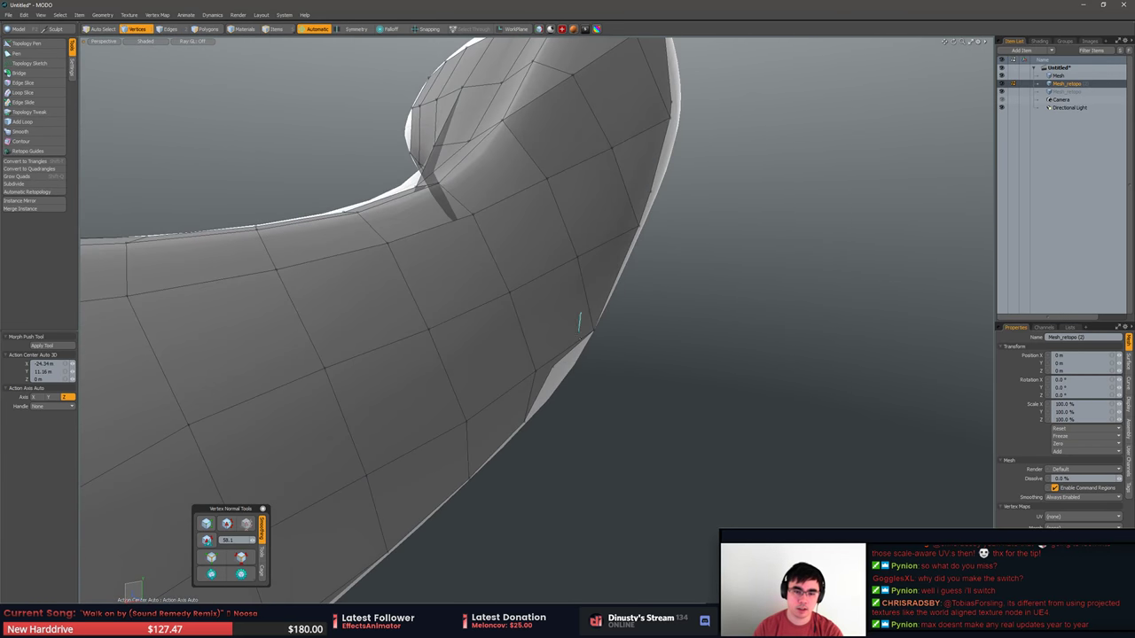
pyautogui.click(594, 330)
pyautogui.keyDown('shift'); pyautogui.click(525, 422); pyautogui.keyUp('shift')
pyautogui.press('5')
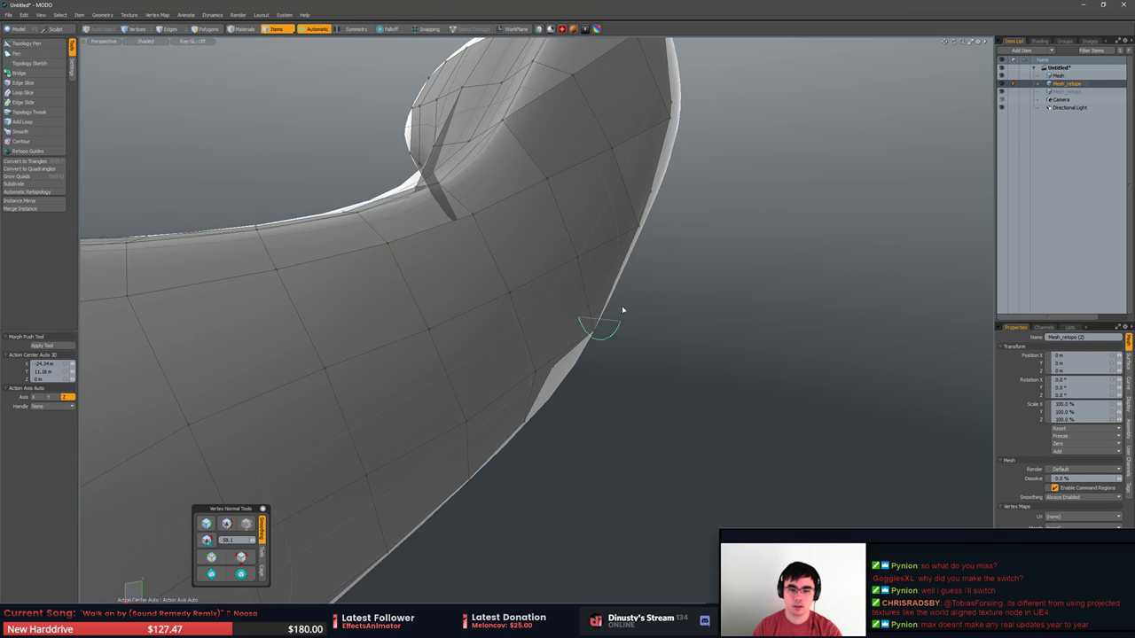
pyautogui.click(575, 355)
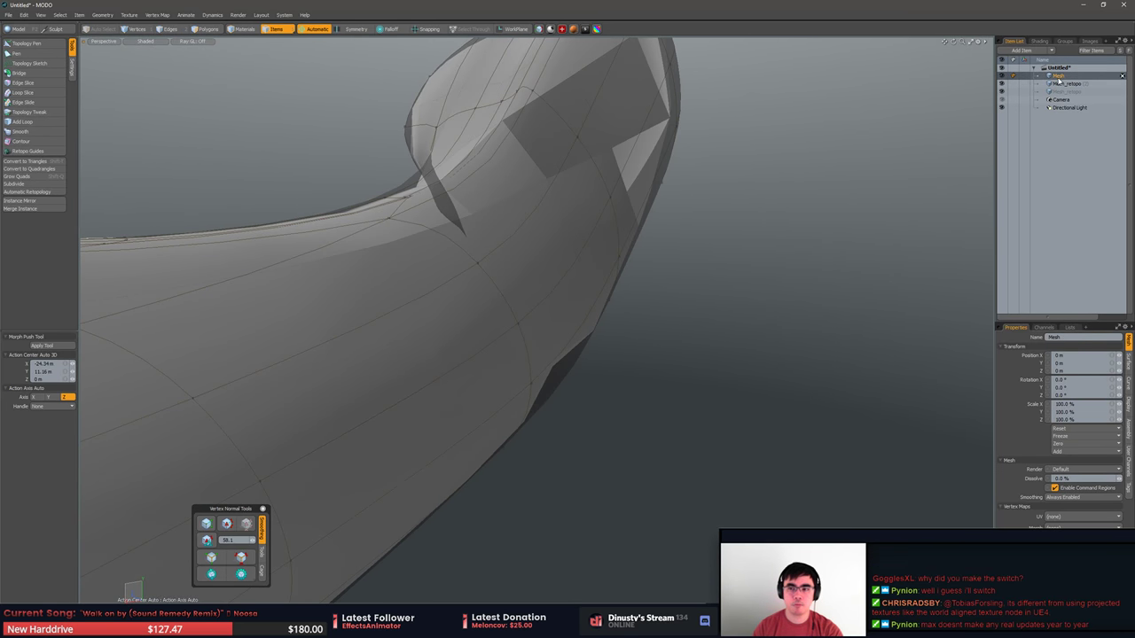
pyautogui.click(1065, 84)
# Select the two vertices beside the gap at the bend's outer edge, examine the area from other angles and clear the selection.
pyautogui.press('1')
pyautogui.click(593, 331)
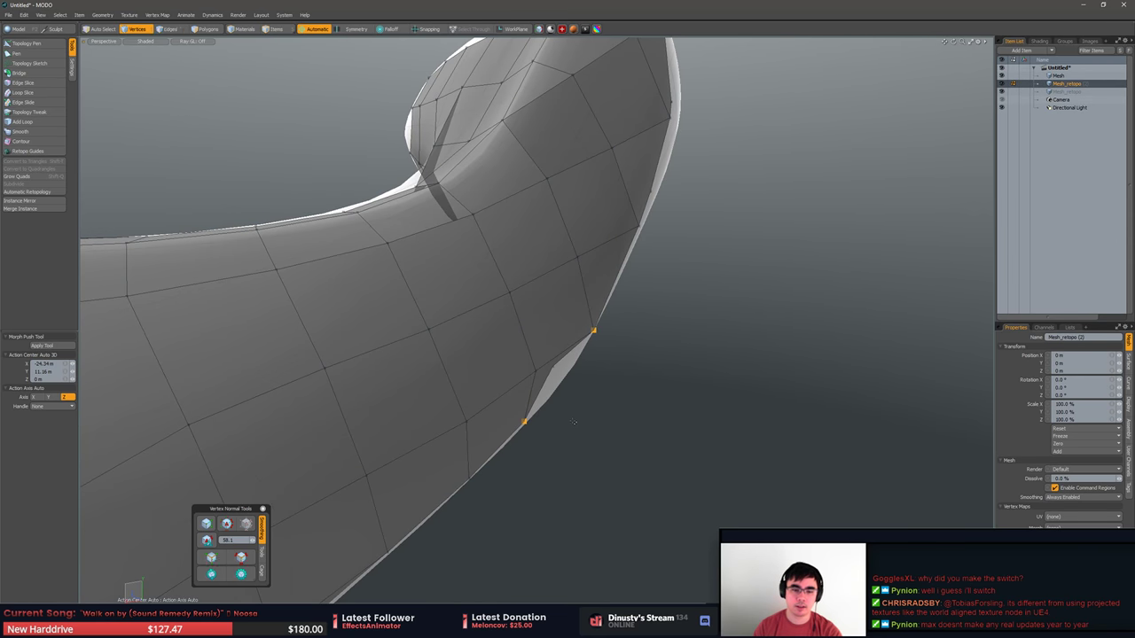
pyautogui.press('p')
pyautogui.keyDown('alt'); pyautogui.moveTo(585, 417); pyautogui.dragTo(585, 250); pyautogui.keyUp('alt')
pyautogui.press('1')
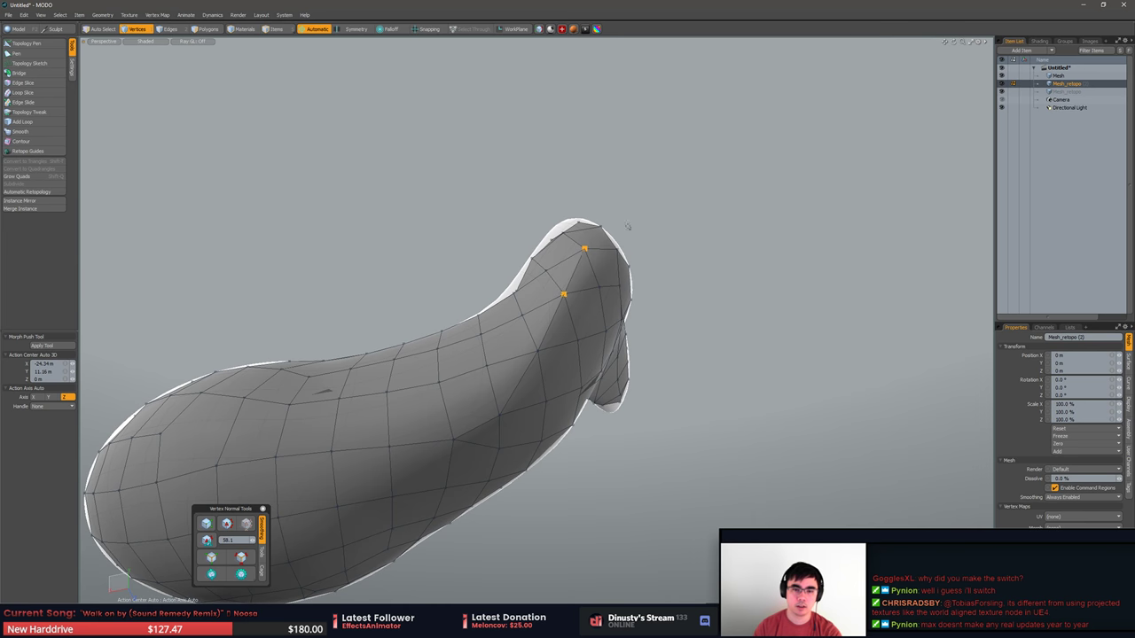
pyautogui.click(710, 221)
pyautogui.keyDown('alt'); pyautogui.moveTo(679, 299); pyautogui.dragTo(645, 417); pyautogui.keyUp('alt')
pyautogui.scroll(-5, 758, 417)
pyautogui.scroll(3, 604, 443)
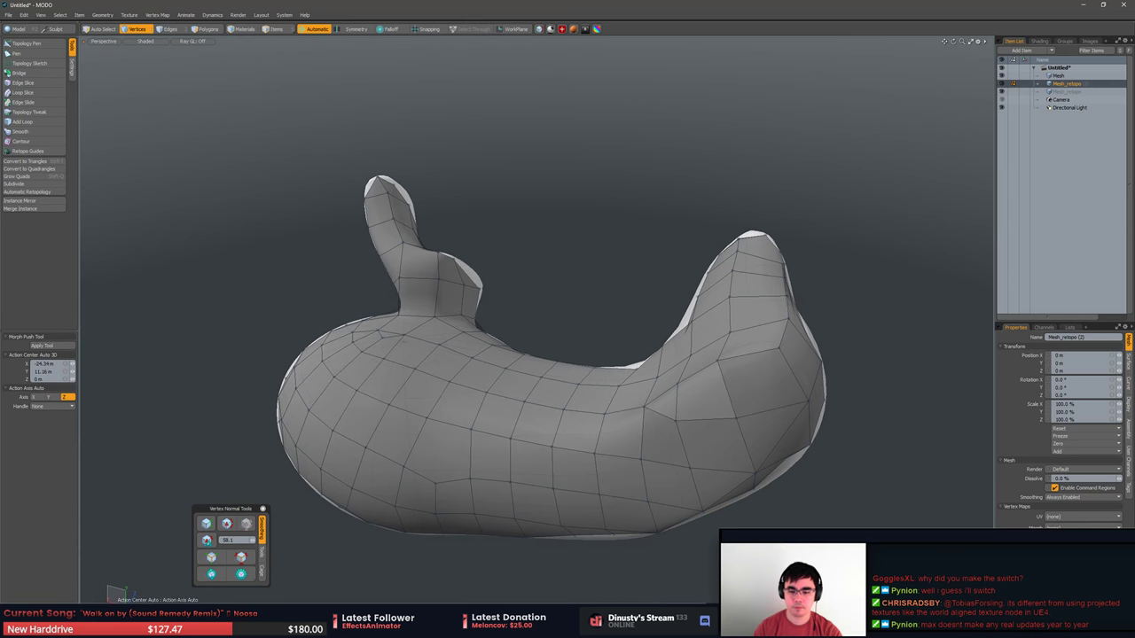
# Switch to the Substance Designer setup and install it into C:\Program Files\Allegorithmic\Substance Designer 5 with the .sbs and .sbsar file associations.
pyautogui.click(512, 361)
pyautogui.click(610, 389)
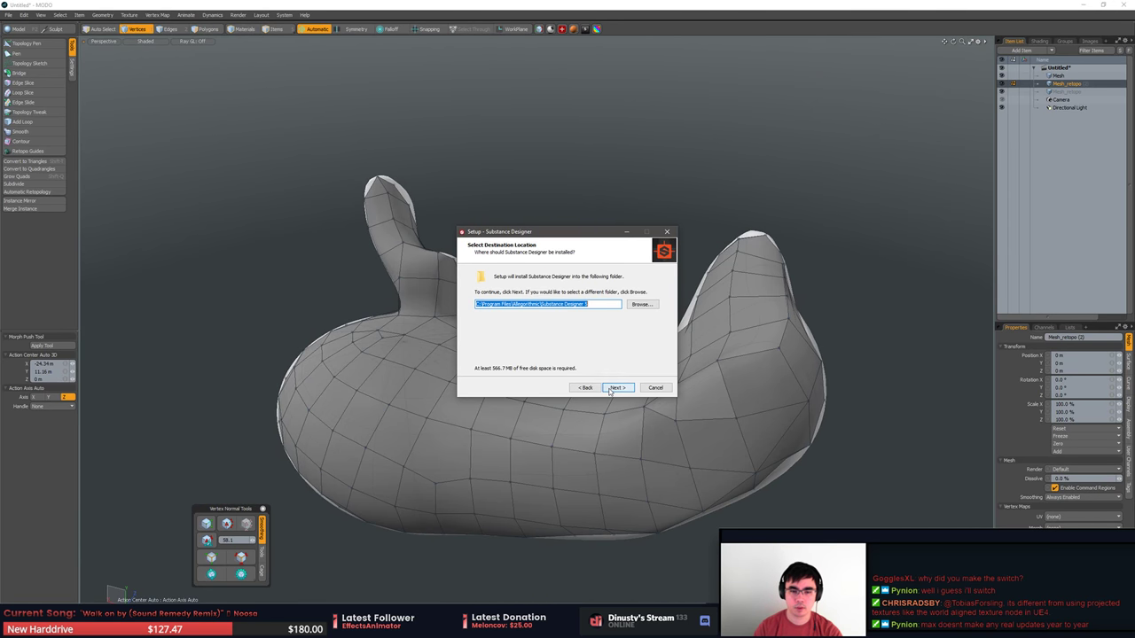
pyautogui.click(609, 390)
pyautogui.click(608, 389)
pyautogui.click(612, 389)
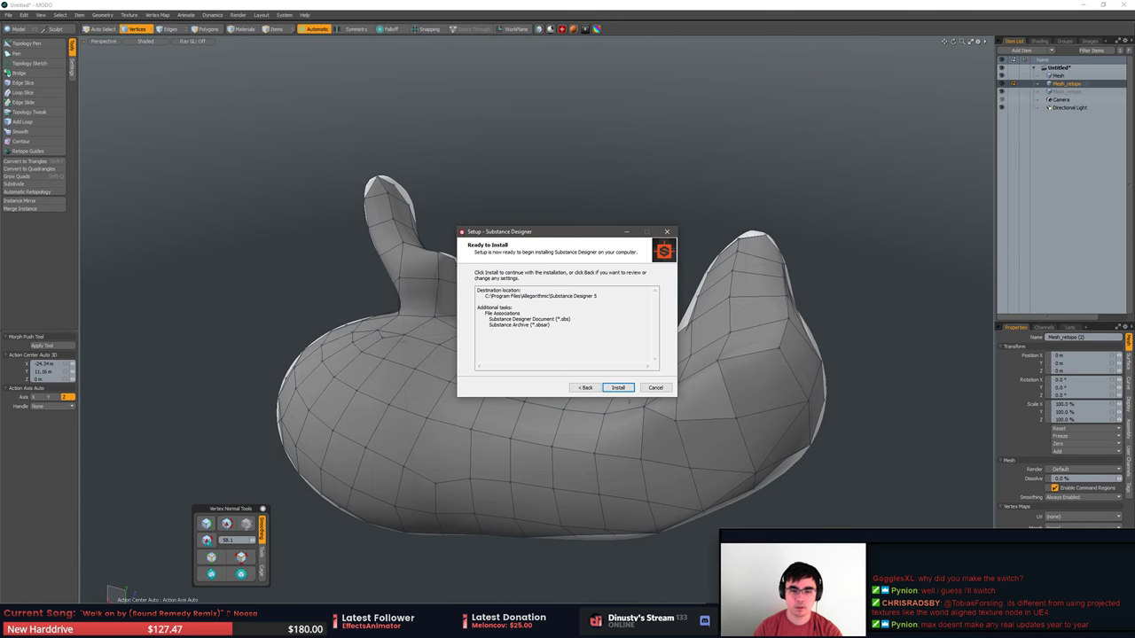
pyautogui.click(617, 389)
# Return to MODO, delete the Mesh_retopo (2) item and select the base mesh.
pyautogui.click(723, 355)
pyautogui.keyDown('alt'); pyautogui.moveTo(723, 355); pyautogui.dragTo(692, 401); pyautogui.keyUp('alt')
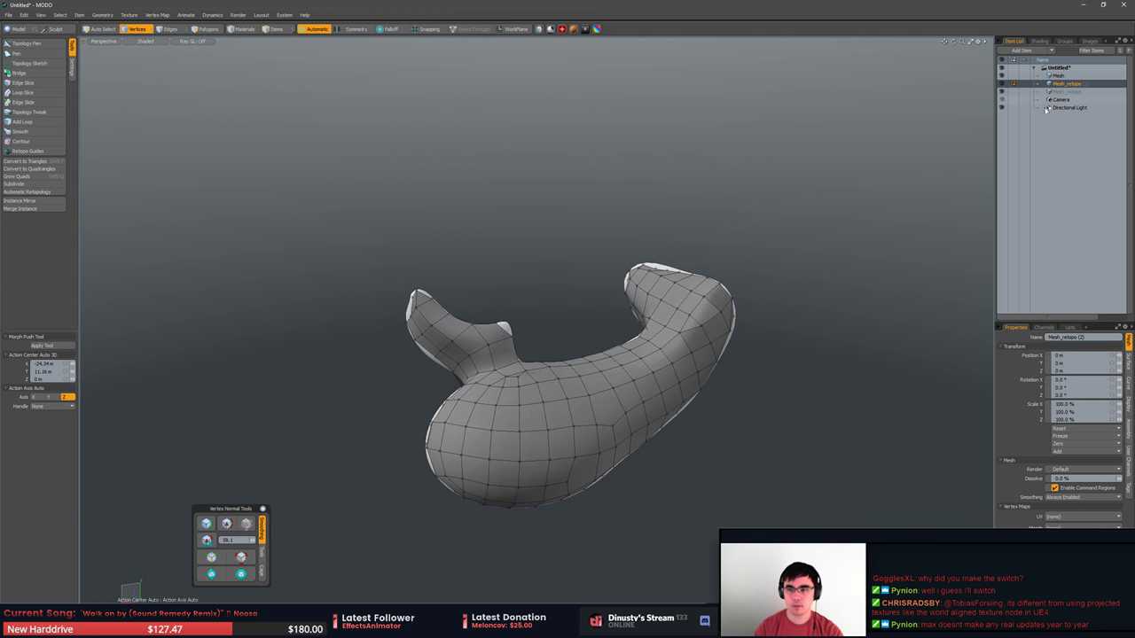
pyautogui.click(1071, 91)
pyautogui.click(1067, 84)
pyautogui.press('Delete')
pyautogui.click(1058, 76)
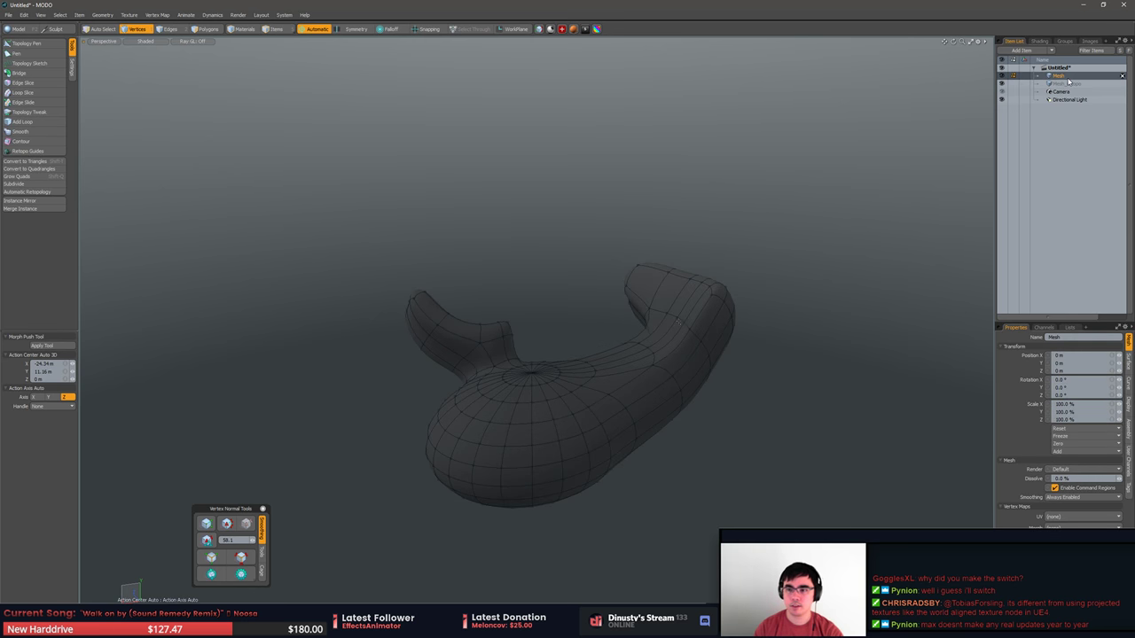
# Try sketching lengthwise Retopo Guides along the body of the base mesh, and undo them.
pyautogui.click(27, 150)
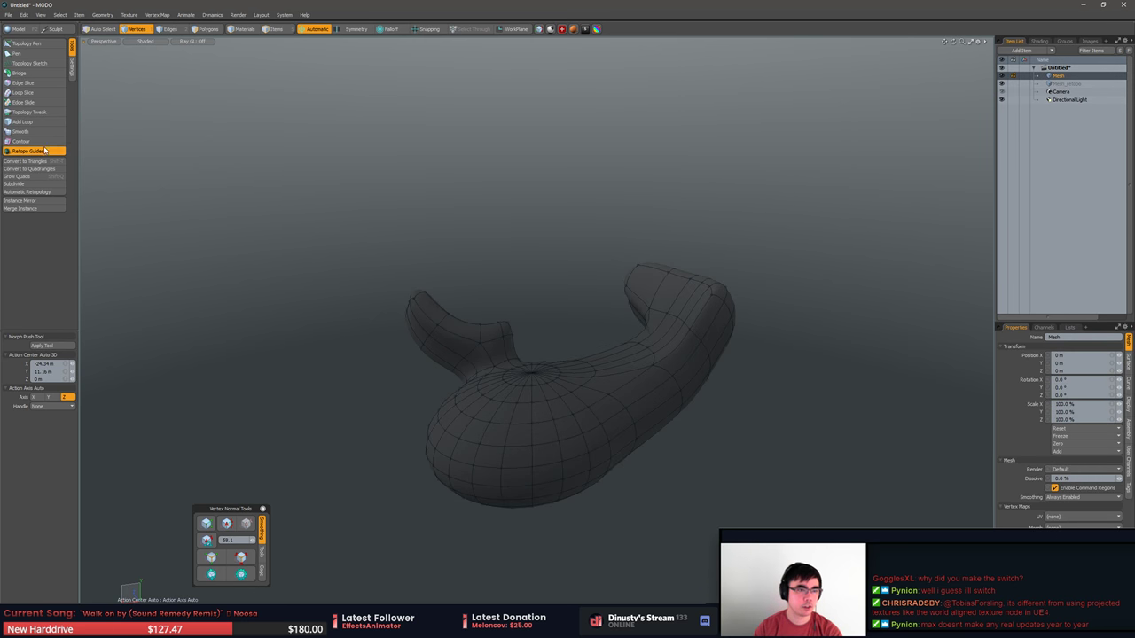
pyautogui.keyDown('alt'); pyautogui.moveTo(254, 348); pyautogui.dragTo(359, 284); pyautogui.keyUp('alt')
pyautogui.keyDown('alt'); pyautogui.moveTo(360, 283); pyautogui.dragTo(266, 329); pyautogui.keyUp('alt')
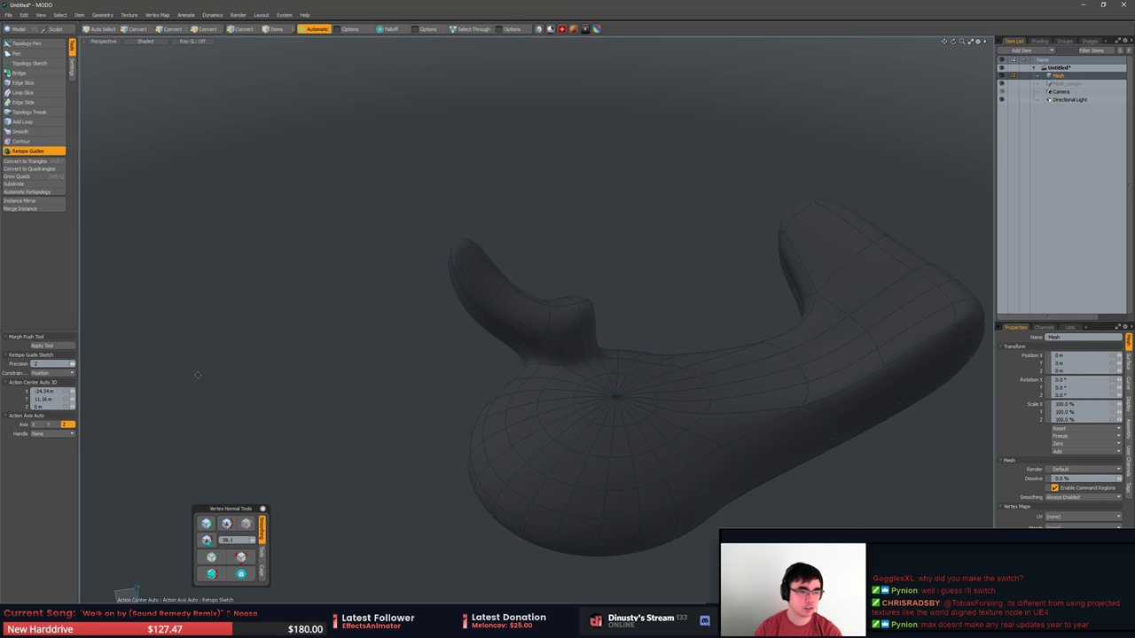
pyautogui.keyDown('alt'); pyautogui.keyDown('shift'); pyautogui.moveTo(355, 399); pyautogui.dragTo(208, 377); pyautogui.keyUp('shift'); pyautogui.keyUp('alt')
pyautogui.click(442, 450)
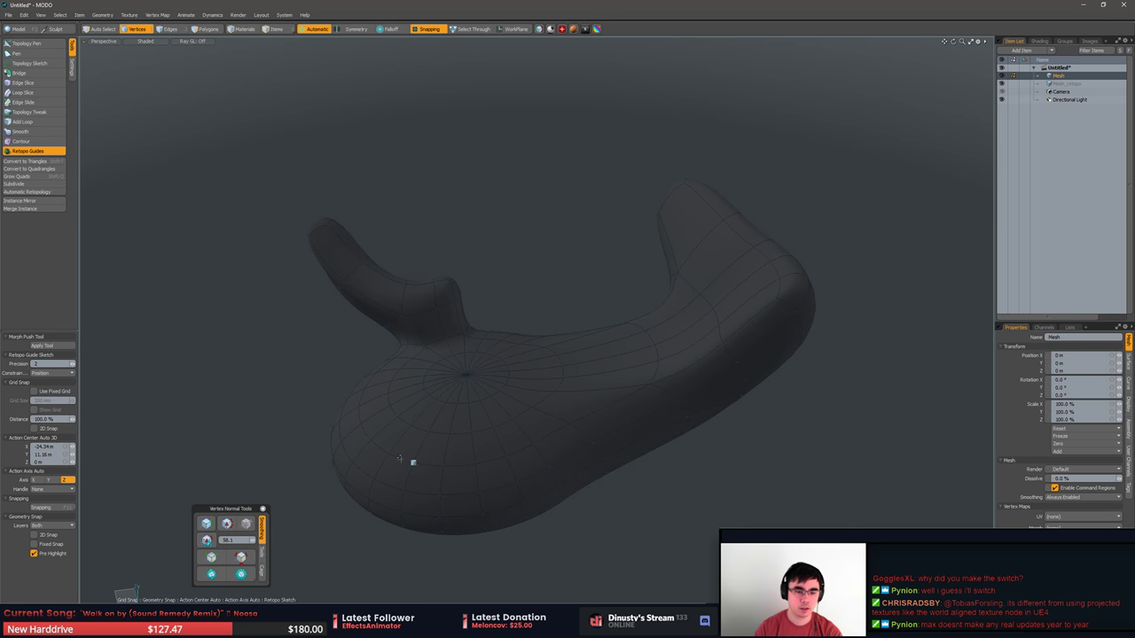
pyautogui.moveTo(368, 448); pyautogui.dragTo(536, 437)
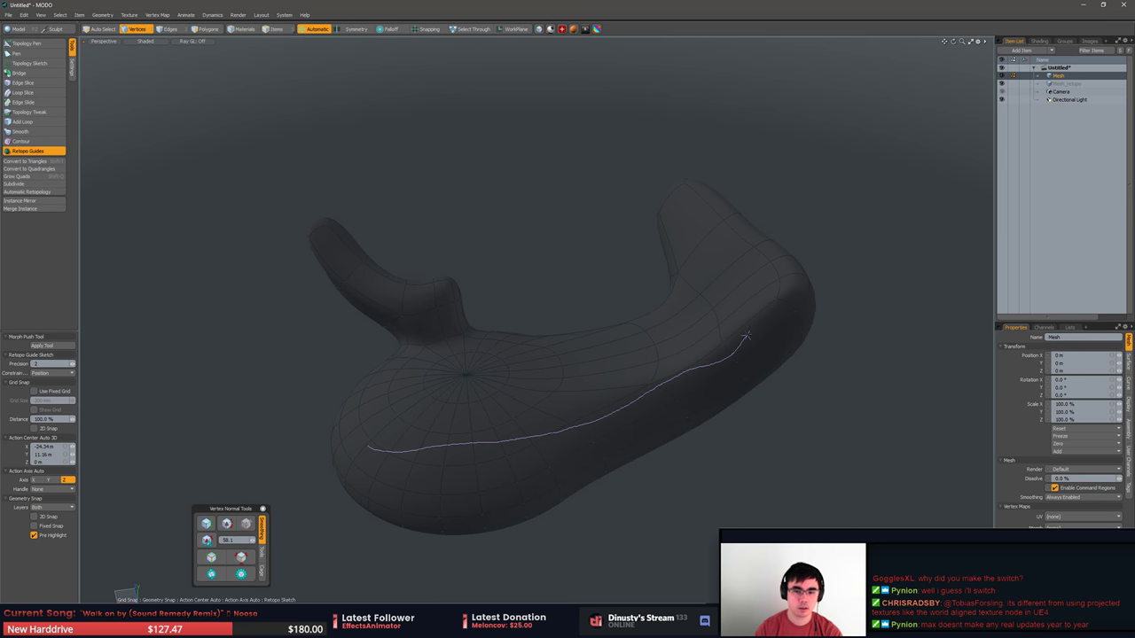
pyautogui.keyDown('alt'); pyautogui.moveTo(754, 306); pyautogui.dragTo(721, 313); pyautogui.keyUp('alt')
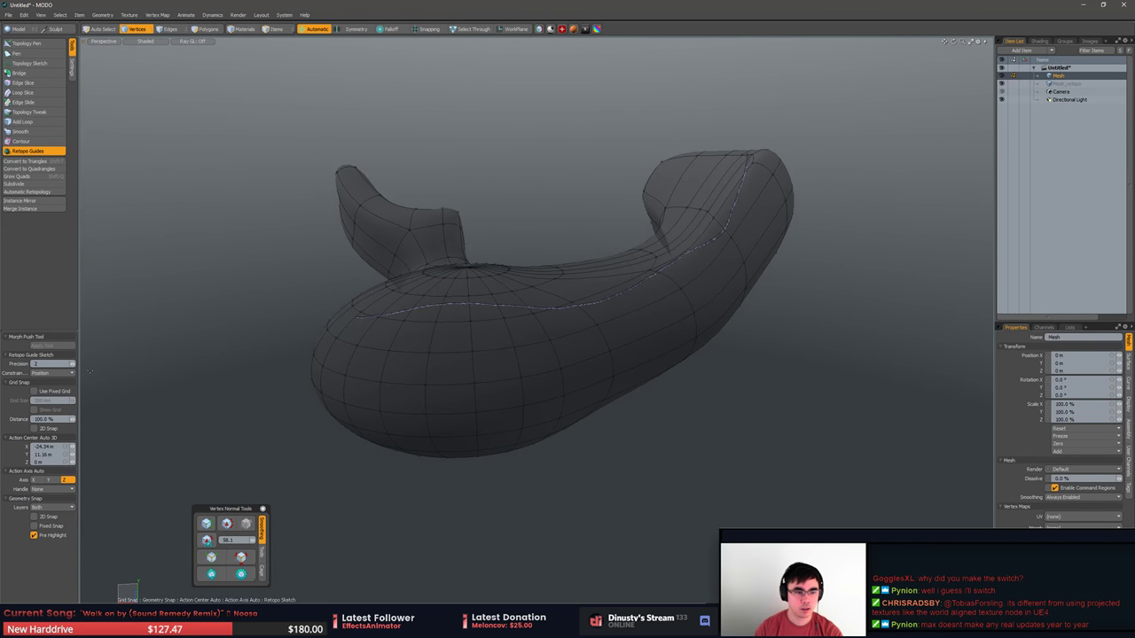
pyautogui.hotkey('ctrl', 'z')
pyautogui.moveTo(390, 351)
pyautogui.mouseDown()
pyautogui.moveTo(717, 249)
pyautogui.moveTo(753, 324)
pyautogui.moveTo(793, 307)
pyautogui.moveTo(667, 346)
pyautogui.mouseUp()
pyautogui.hotkey('ctrl', 'z')
# Sketch a series of crosswise Retopo Guides with a precision of 5 on the base mesh, from the bend to the rounded end.
pyautogui.keyDown('alt'); pyautogui.moveTo(405, 477); pyautogui.dragTo(687, 286); pyautogui.keyUp('alt')
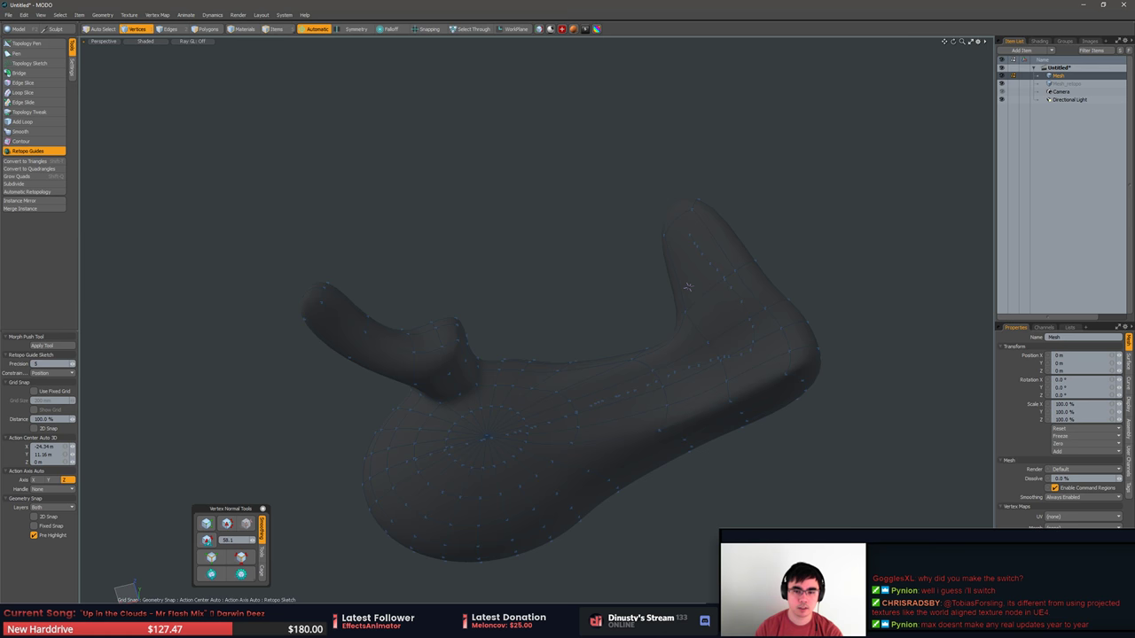
pyautogui.moveTo(686, 313); pyautogui.dragTo(765, 364)
pyautogui.moveTo(606, 387); pyautogui.dragTo(650, 452)
pyautogui.moveTo(492, 384); pyautogui.dragTo(525, 492)
pyautogui.moveTo(418, 420)
pyautogui.mouseDown()
pyautogui.moveTo(442, 543)
pyautogui.moveTo(595, 482)
pyautogui.moveTo(624, 456)
pyautogui.mouseUp()
pyautogui.keyDown('alt'); pyautogui.moveTo(696, 415); pyautogui.dragTo(901, 275); pyautogui.keyUp('alt')
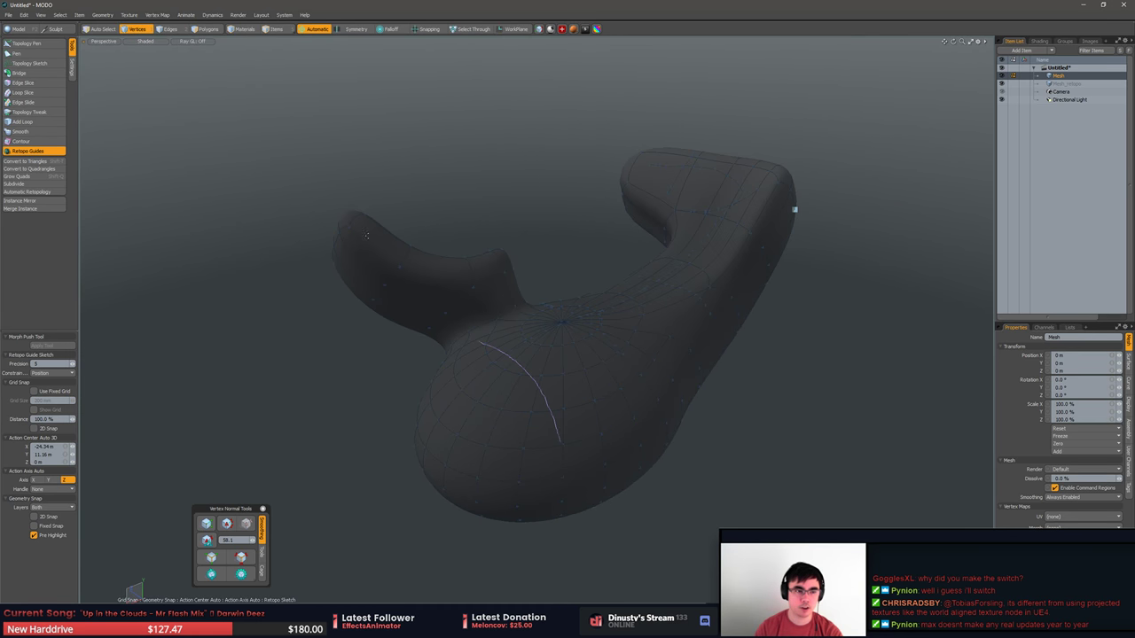
# Run Automatic Retopology on the guided base mesh with Quads Only disabled and a relative polygon target count of 5 %.
pyautogui.press('space')
pyautogui.click(27, 192)
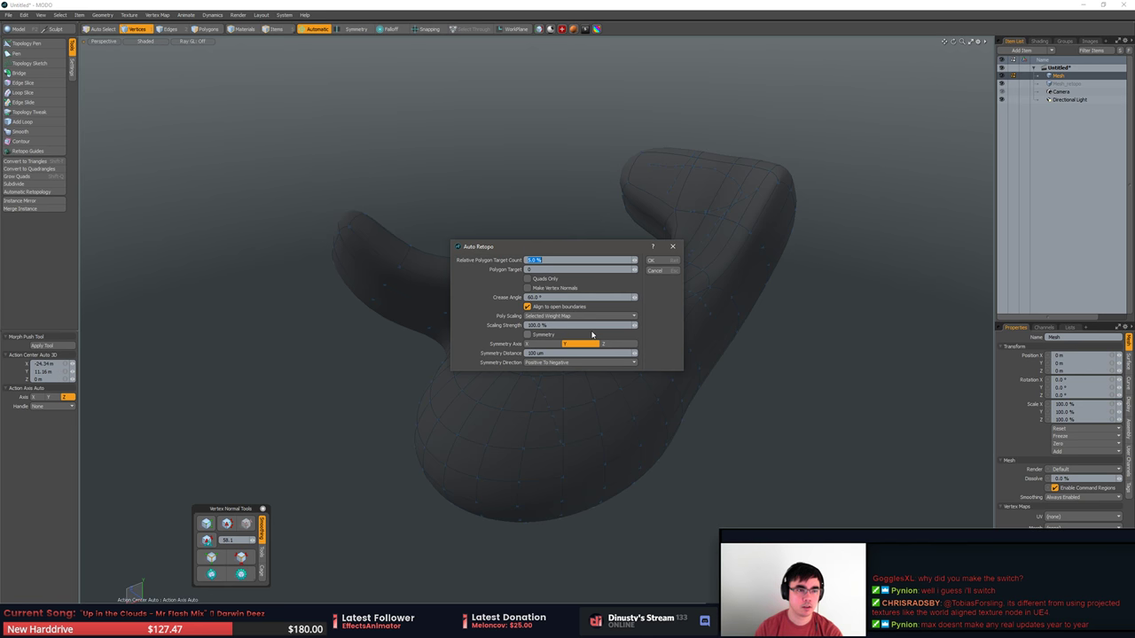
pyautogui.click(655, 260)
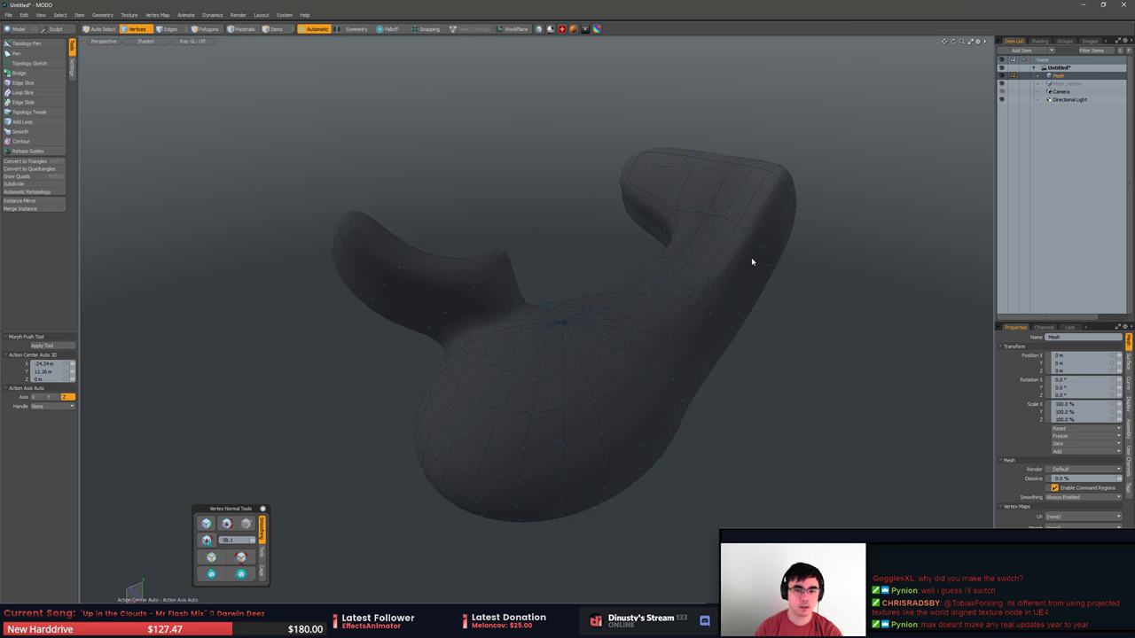
# Undo the last Automatic Retopology of the guided base mesh.
pyautogui.keyDown('alt'); pyautogui.moveTo(816, 273); pyautogui.dragTo(845, 293); pyautogui.keyUp('alt')
pyautogui.scroll(2, 715, 377)
pyautogui.click(1066, 92)
pyautogui.hotkey('ctrl', 'z')
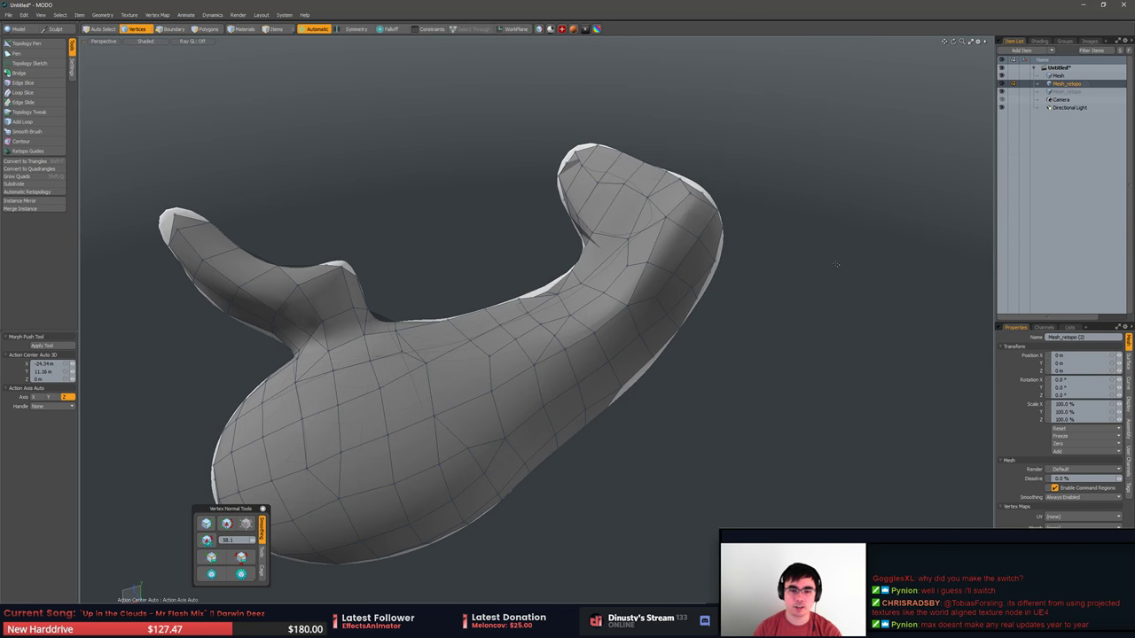
pyautogui.click(26, 150)
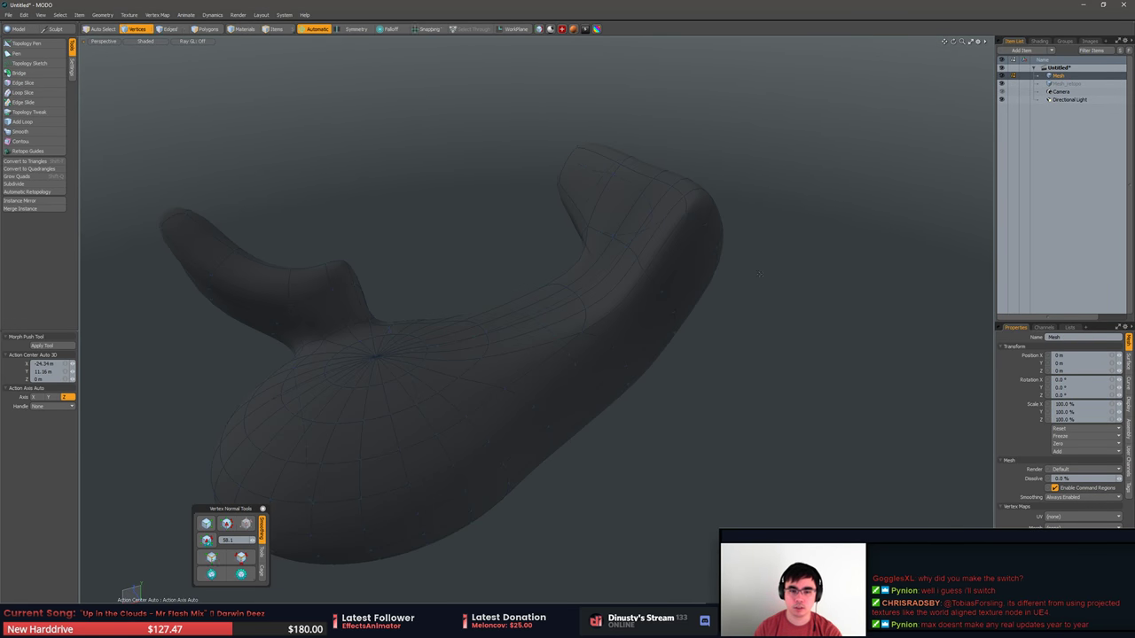
# Select all polygons of the base mesh, invert the selection and delete the crosswise Retopo Guides.
pyautogui.press('3')
pyautogui.doubleClick(531, 360)
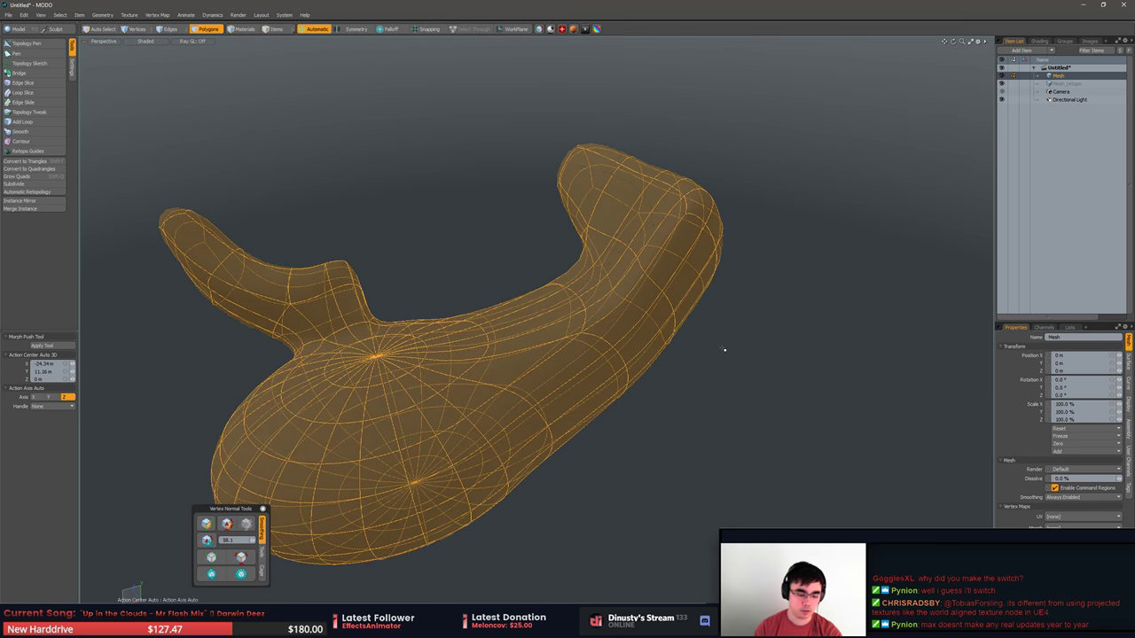
pyautogui.press('[')
pyautogui.press('Delete')
pyautogui.keyDown('alt'); pyautogui.moveTo(808, 338); pyautogui.dragTo(776, 353); pyautogui.keyUp('alt')
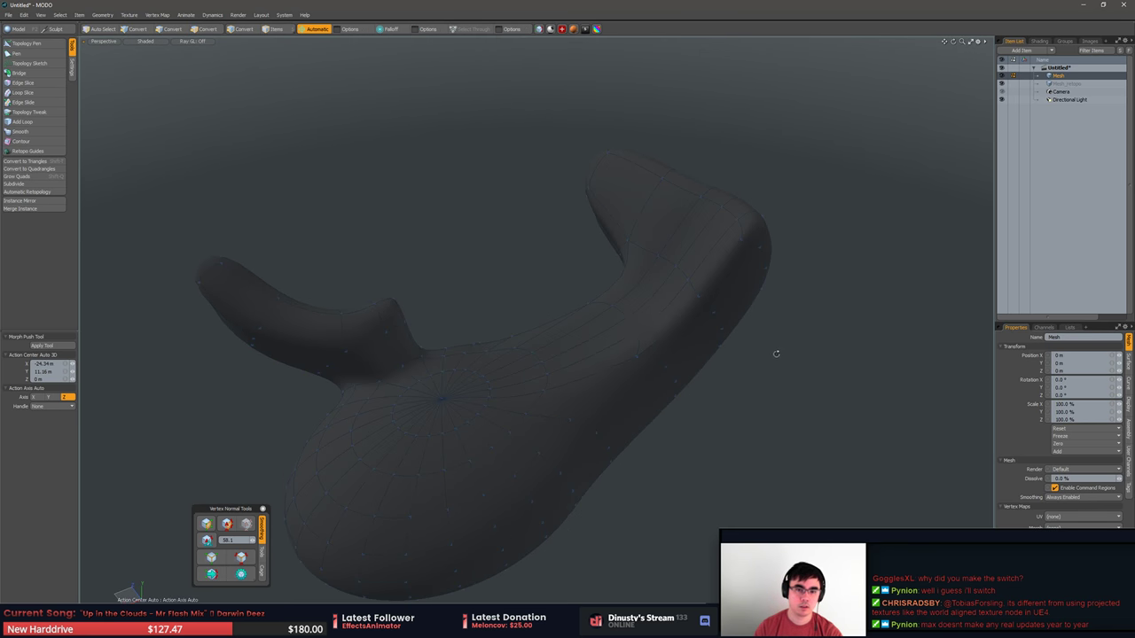
# Sketch one lengthwise Retopo Guide with a precision of 5 from the bent arm's tip to the rounded end.
pyautogui.click(26, 151)
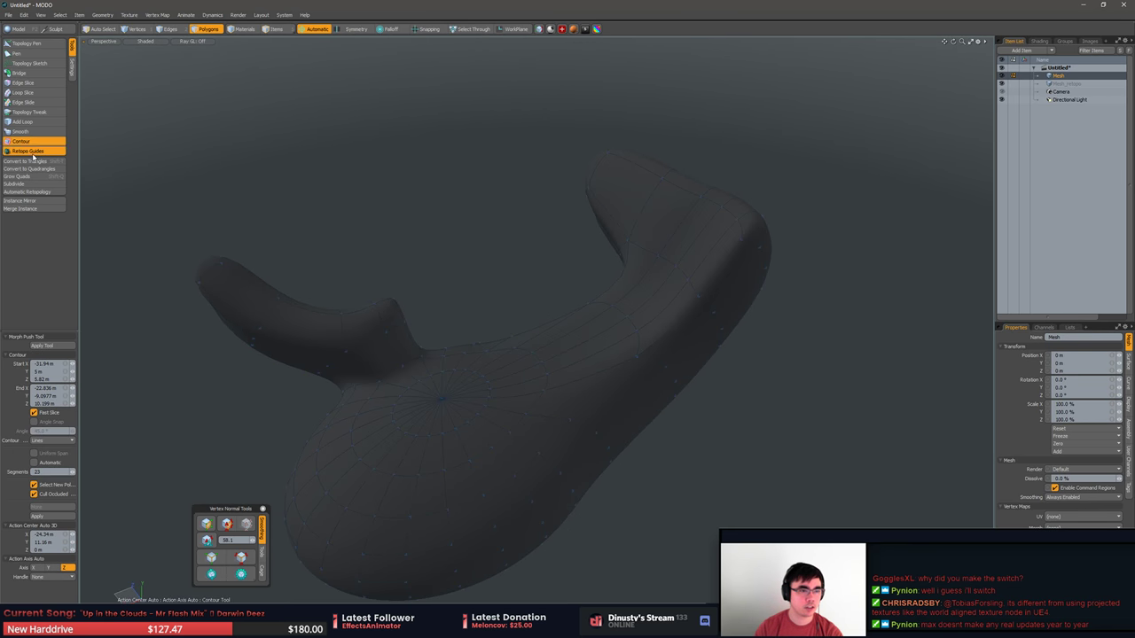
pyautogui.moveTo(614, 169)
pyautogui.mouseDown()
pyautogui.moveTo(708, 260)
pyautogui.moveTo(431, 457)
pyautogui.moveTo(380, 515)
pyautogui.mouseUp()
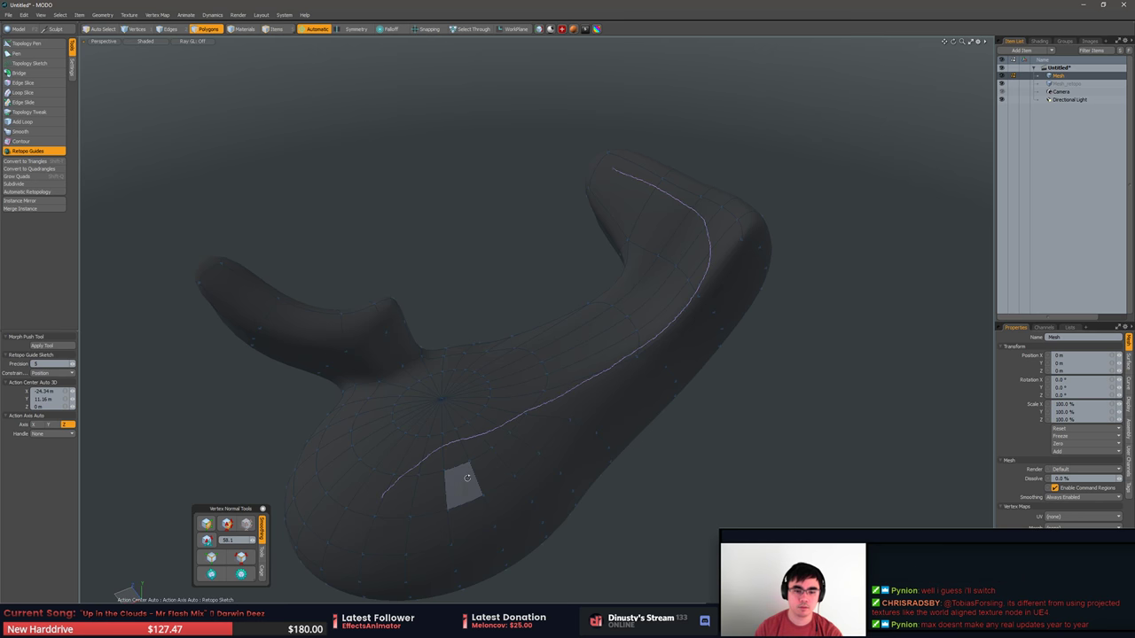
pyautogui.moveTo(464, 484)
pyautogui.keyDown('alt'); pyautogui.mouseDown()
pyautogui.moveTo(502, 431)
pyautogui.moveTo(438, 390)
pyautogui.moveTo(509, 332)
pyautogui.moveTo(444, 311)
pyautogui.moveTo(474, 342)
pyautogui.moveTo(514, 350)
pyautogui.mouseUp(); pyautogui.keyUp('alt')
pyautogui.press('space')
pyautogui.press('space')
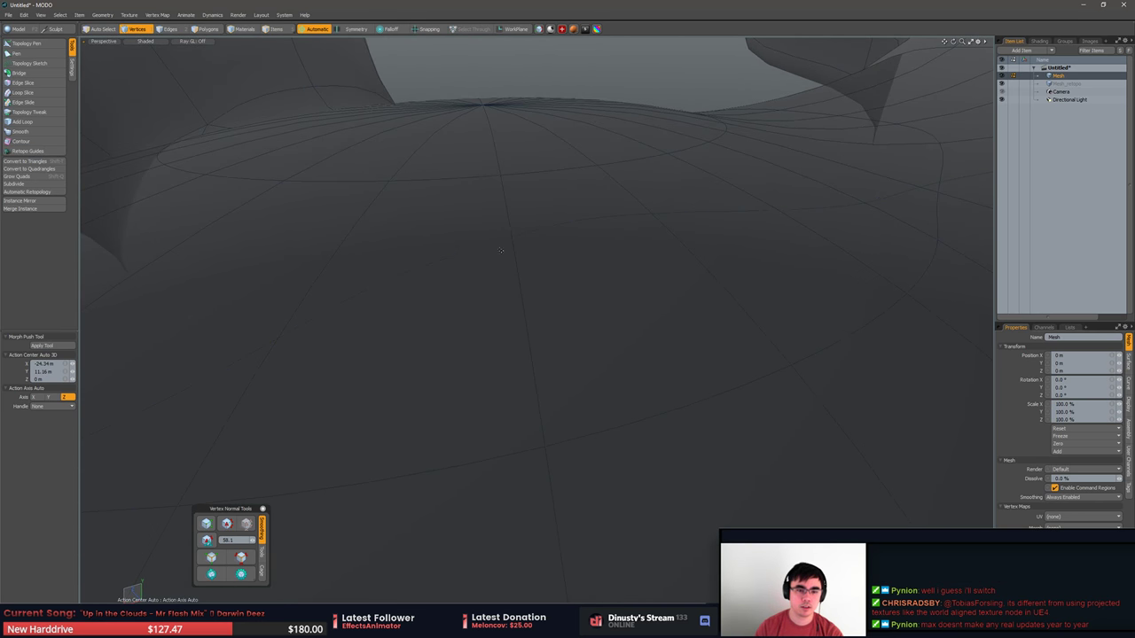
# Remove the lengthwise Retopo Guide, using the polygon selection of the base mesh to isolate it.
pyautogui.moveTo(493, 241)
pyautogui.mouseDown(button='right')
pyautogui.moveTo(520, 275)
pyautogui.moveTo(505, 248)
pyautogui.mouseUp(button='right')
pyautogui.moveTo(506, 248)
pyautogui.keyDown('alt'); pyautogui.mouseDown()
pyautogui.moveTo(783, 200)
pyautogui.moveTo(568, 231)
pyautogui.moveTo(665, 309)
pyautogui.mouseUp(); pyautogui.keyUp('alt')
pyautogui.press('2')
pyautogui.press('5')
pyautogui.press('3')
pyautogui.press('5')
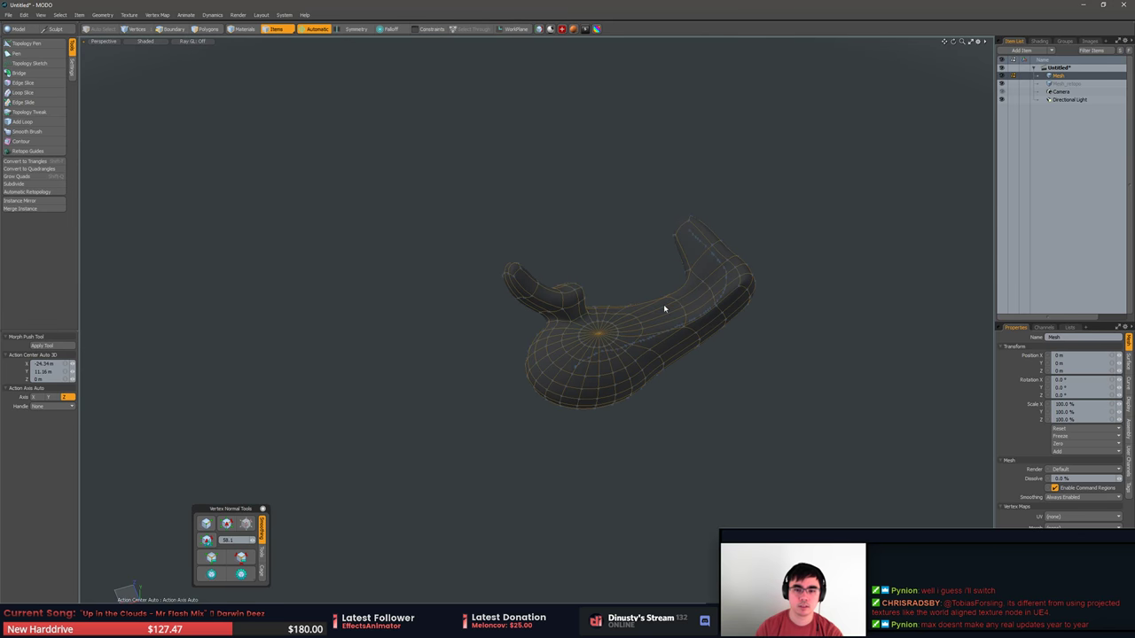
pyautogui.press('3')
pyautogui.press(']')
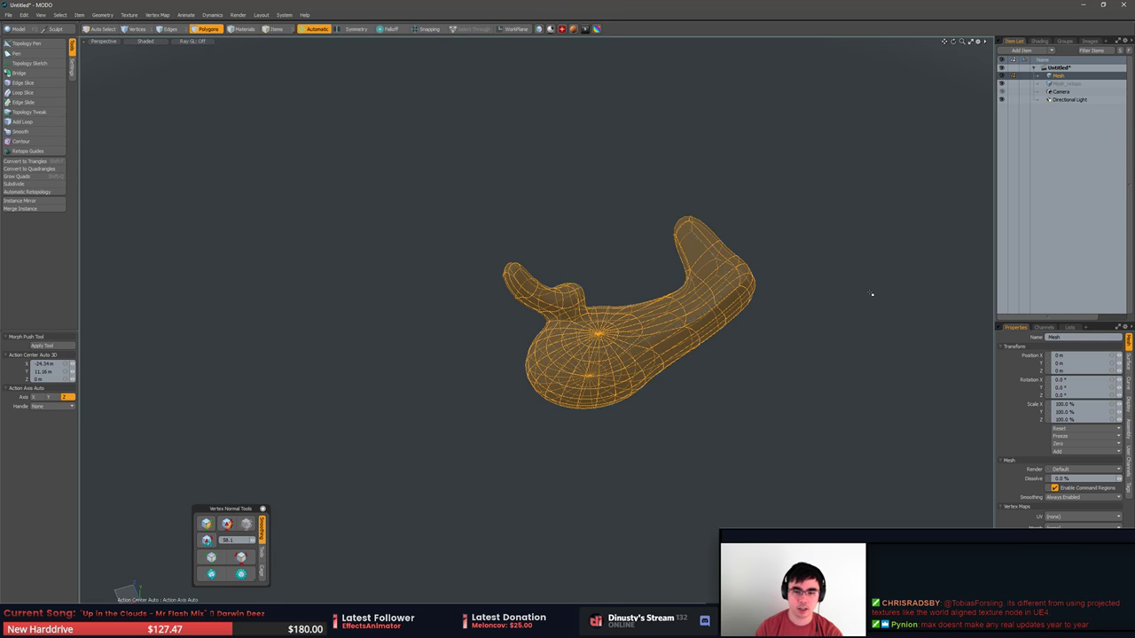
pyautogui.press('2')
pyautogui.press('3')
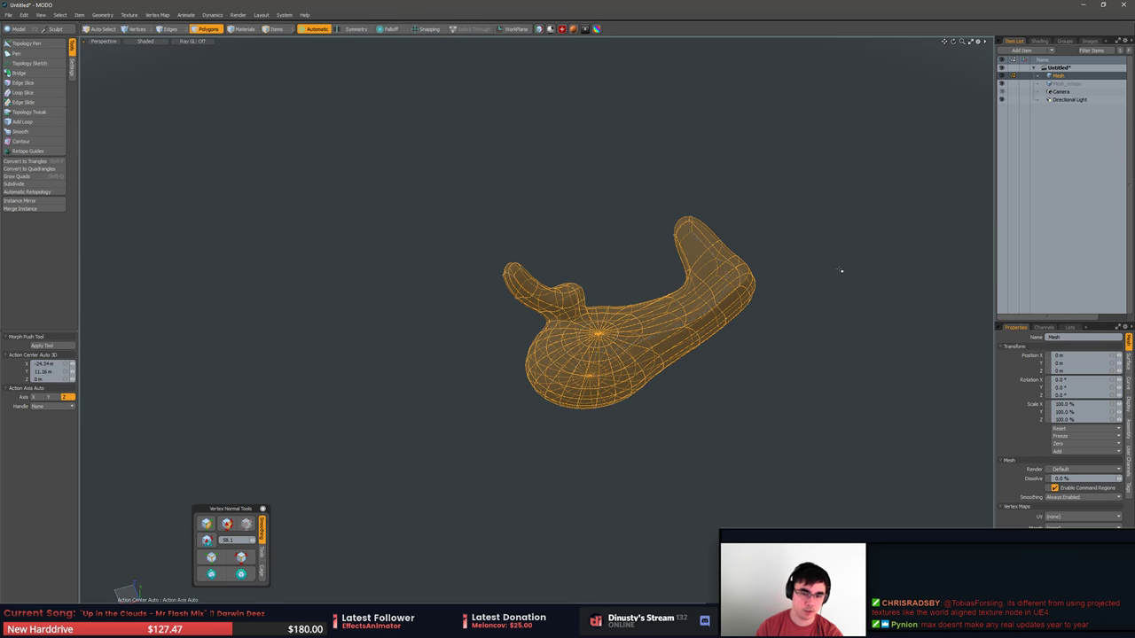
pyautogui.press('2')
pyautogui.press('1')
# Try the Contour and Retopo Guides tools on the base mesh and examine its shape around the bend.
pyautogui.keyDown('alt'); pyautogui.moveTo(796, 288); pyautogui.dragTo(745, 261); pyautogui.keyUp('alt')
pyautogui.click(32, 142)
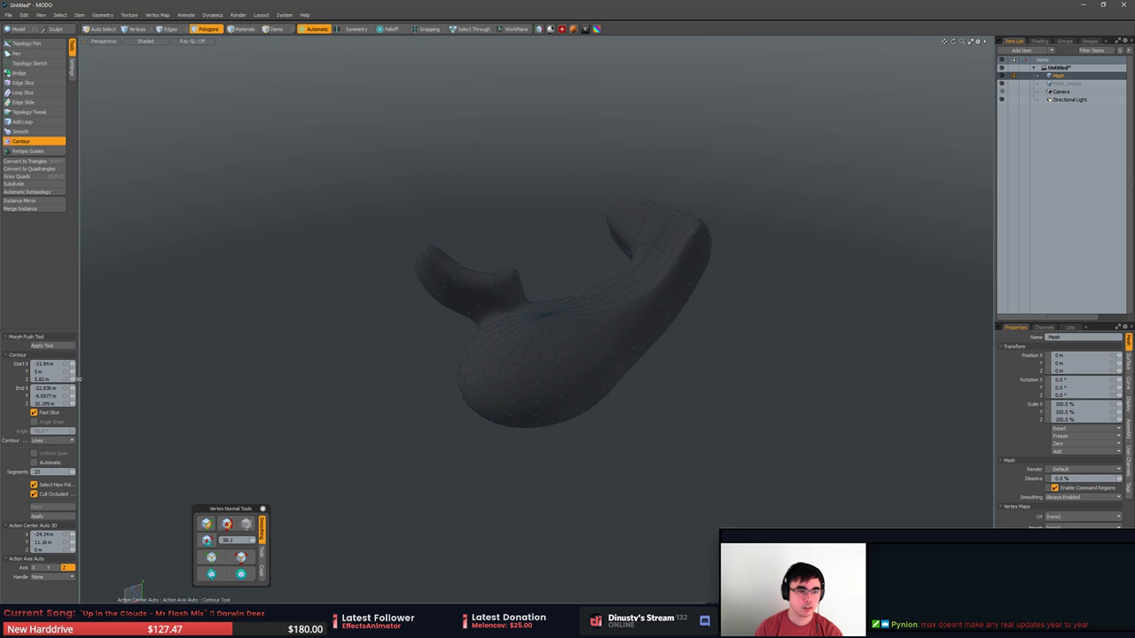
pyautogui.scroll(3, 449, 362)
pyautogui.keyDown('alt'); pyautogui.moveTo(449, 362); pyautogui.dragTo(434, 315); pyautogui.keyUp('alt')
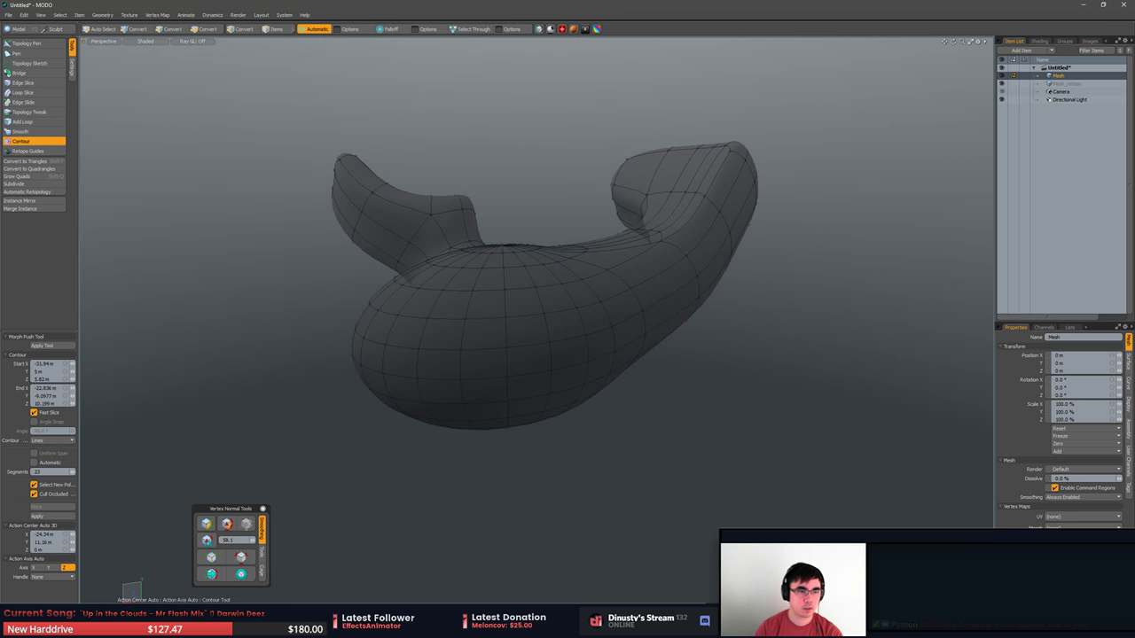
pyautogui.click(34, 152)
pyautogui.keyDown('alt'); pyautogui.moveTo(603, 282); pyautogui.dragTo(585, 338); pyautogui.keyUp('alt')
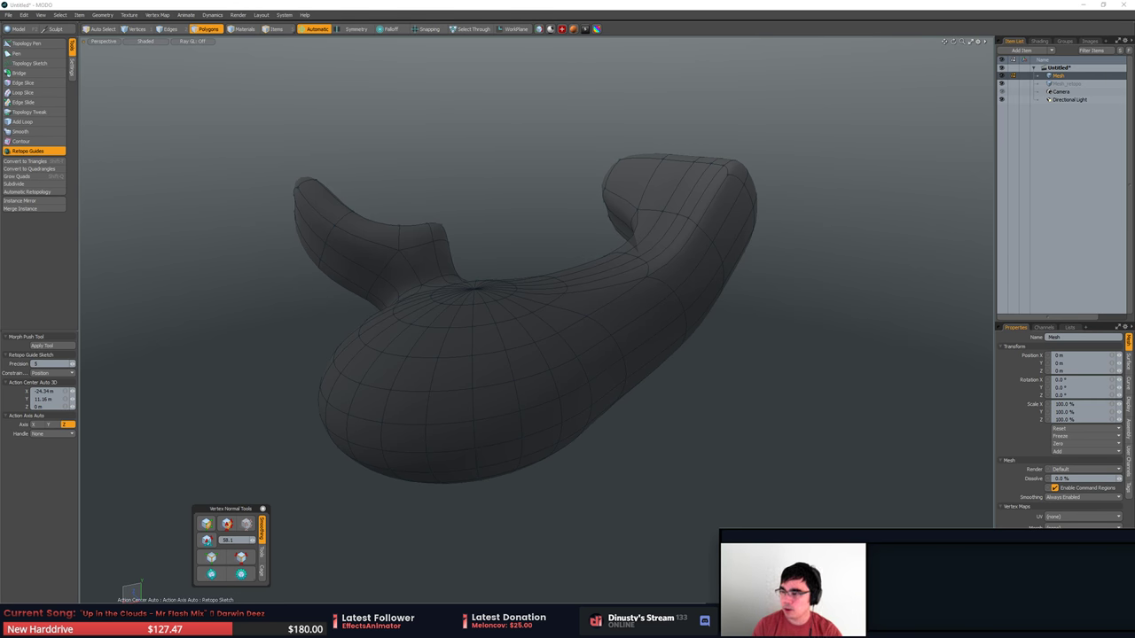
pyautogui.keyDown('alt'); pyautogui.moveTo(749, 186); pyautogui.dragTo(780, 234); pyautogui.keyUp('alt')
pyautogui.scroll(3, 781, 235)
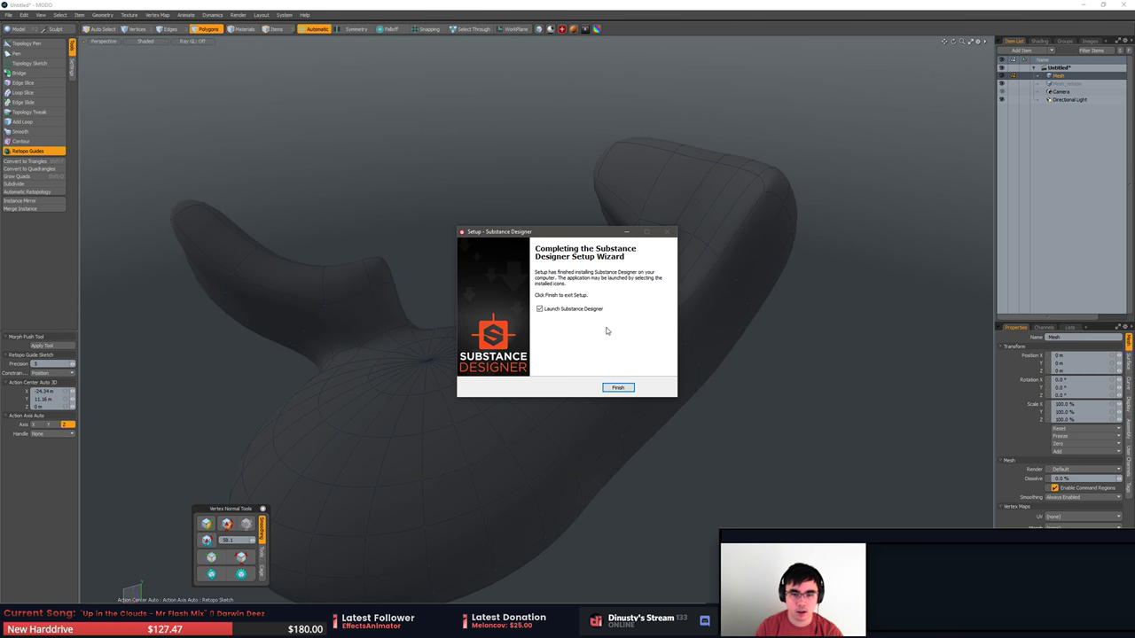
# Finish the Substance Designer setup with launching enabled, close the welcome window and read the 5.6.2 changelog.
pyautogui.click(620, 388)
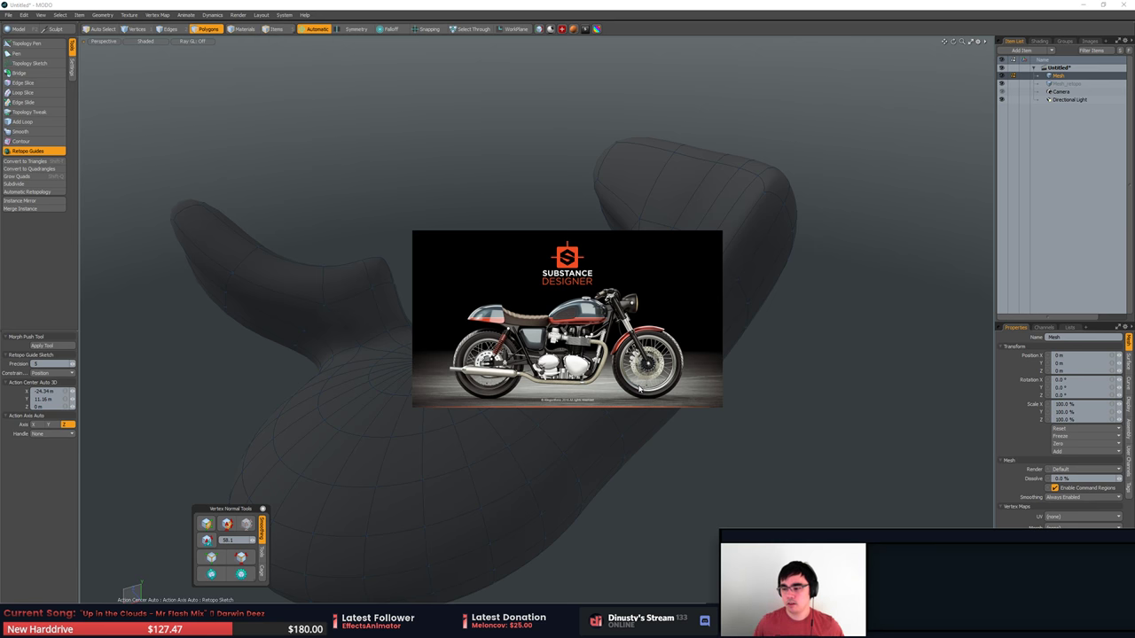
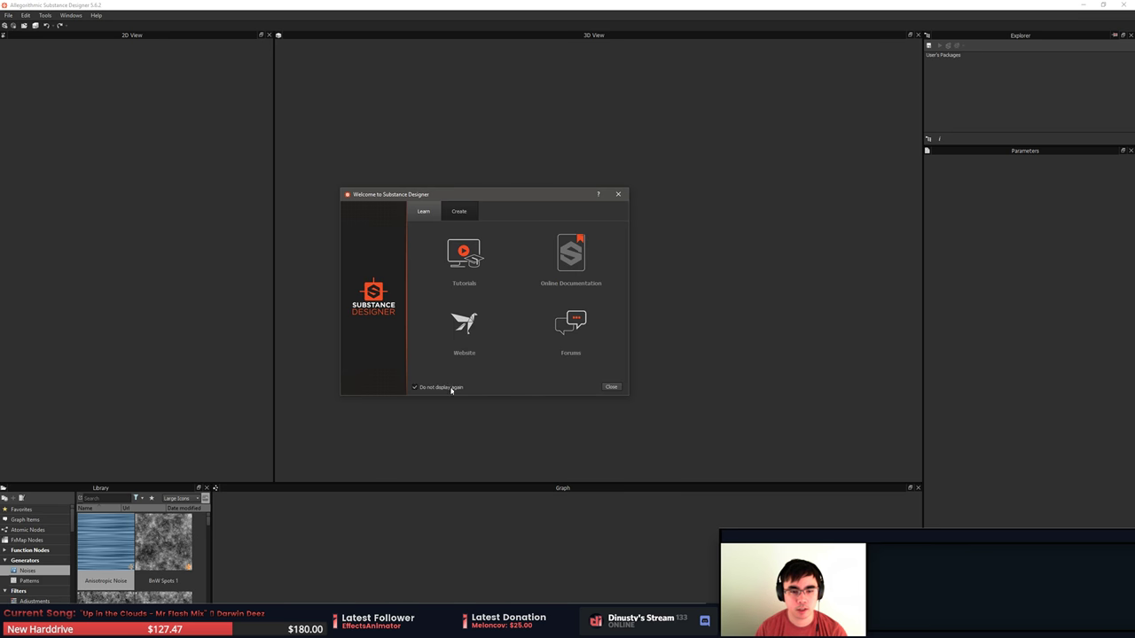
pyautogui.click(608, 385)
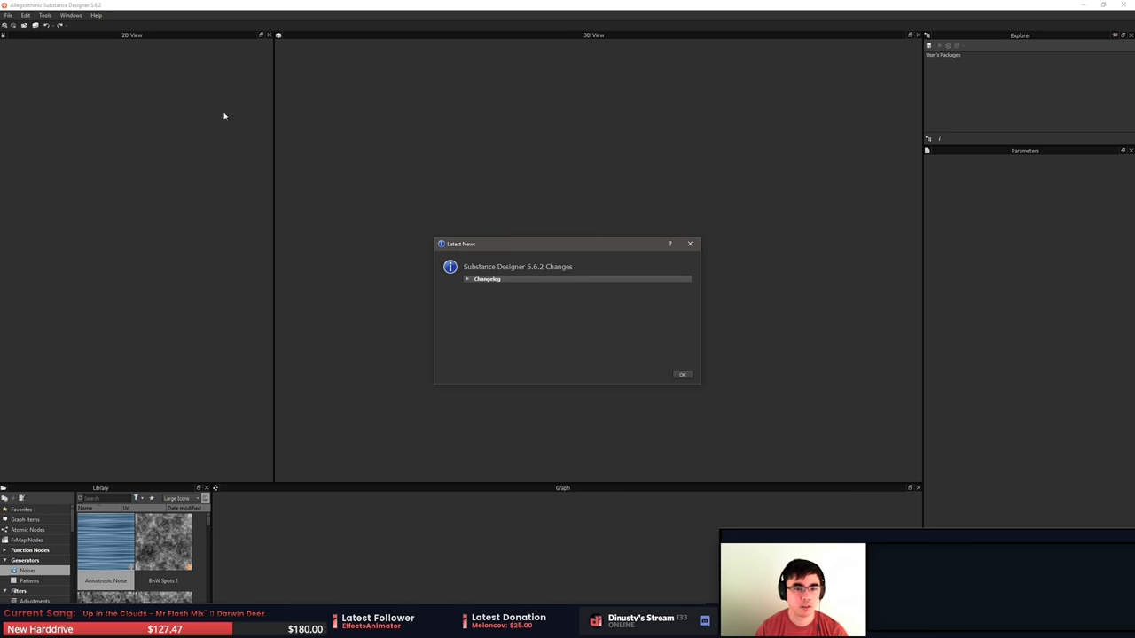
pyautogui.click(513, 282)
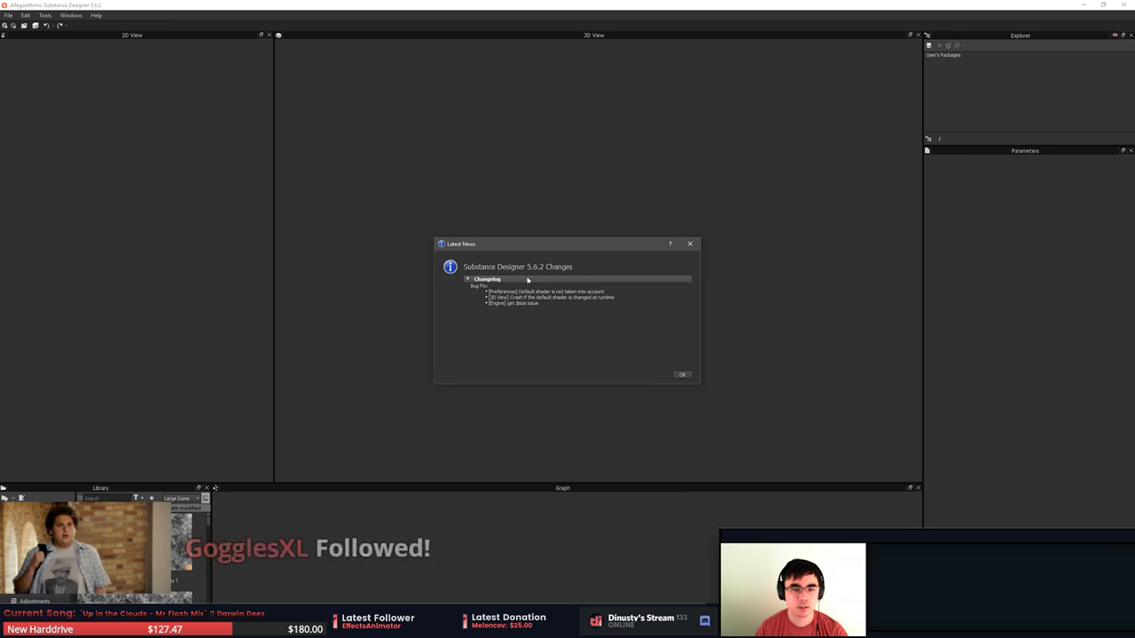
pyautogui.click(682, 374)
# Open the recent package Temple_Materials.sbs and inspect the Temple_Stone material on the 3D plane.
pyautogui.click(8, 15)
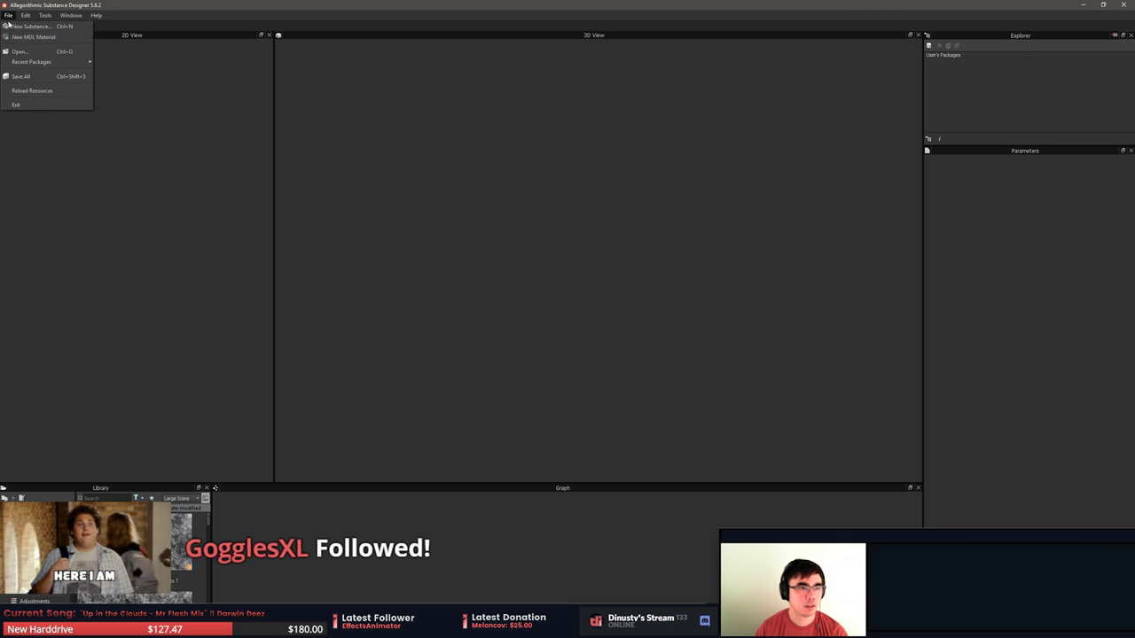
pyautogui.moveTo(35, 62)
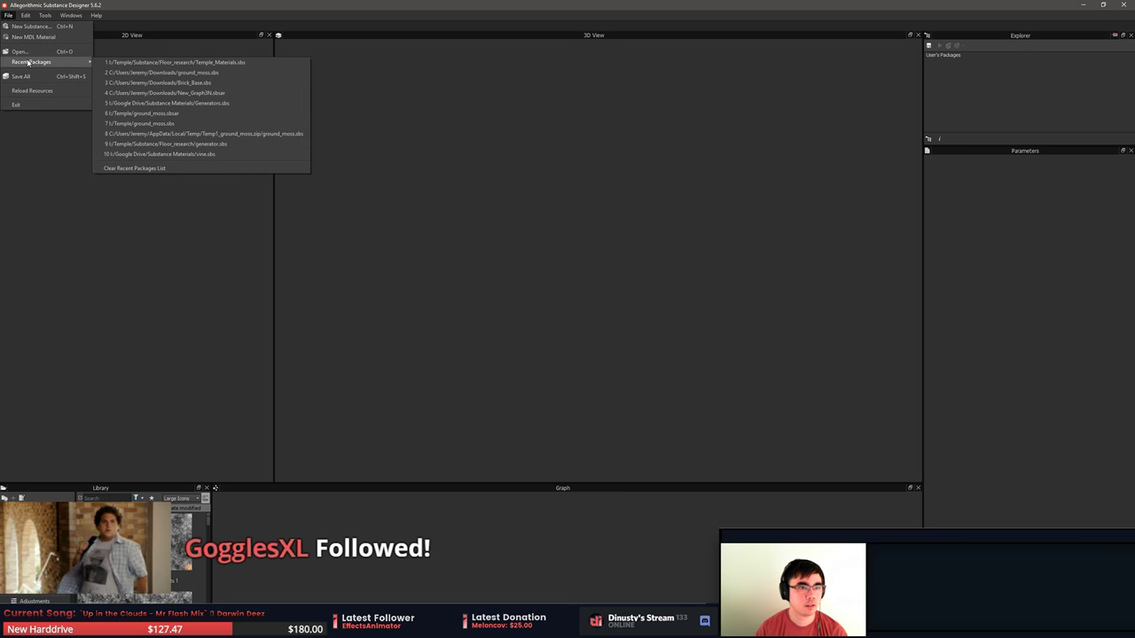
pyautogui.click(116, 63)
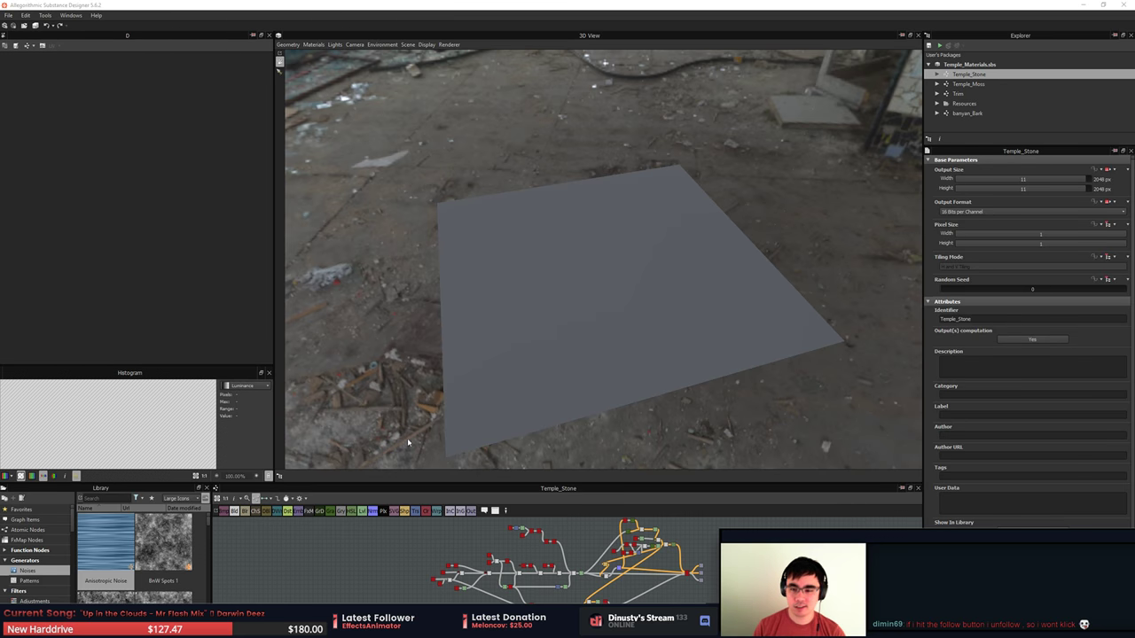
pyautogui.scroll(-1, 689, 248)
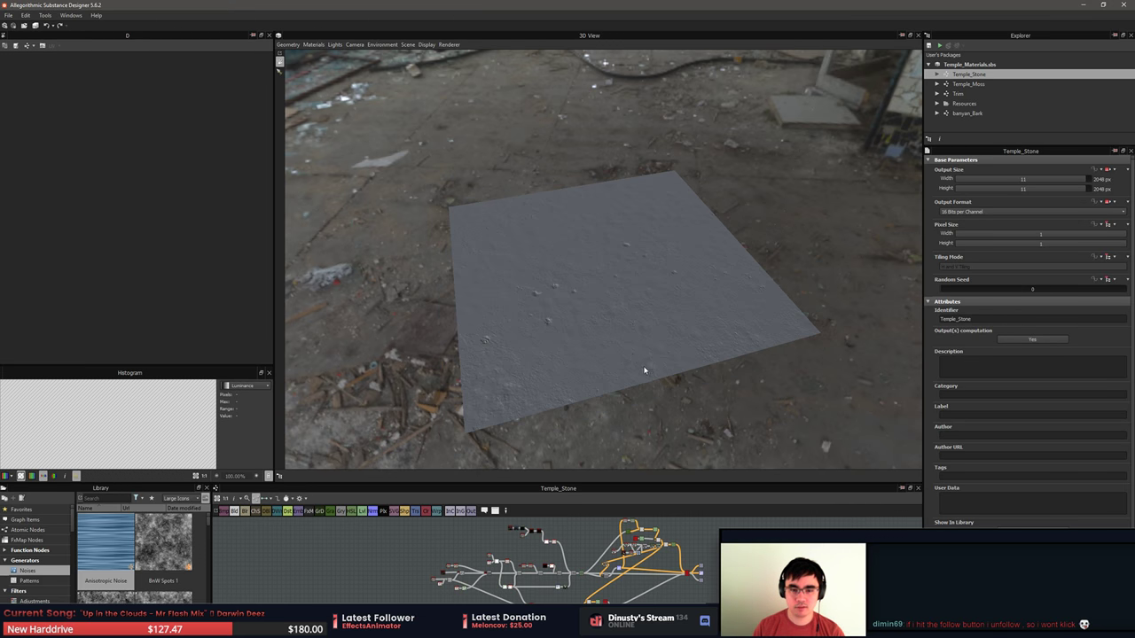
pyautogui.scroll(1, 642, 363)
pyautogui.scroll(1, 602, 349)
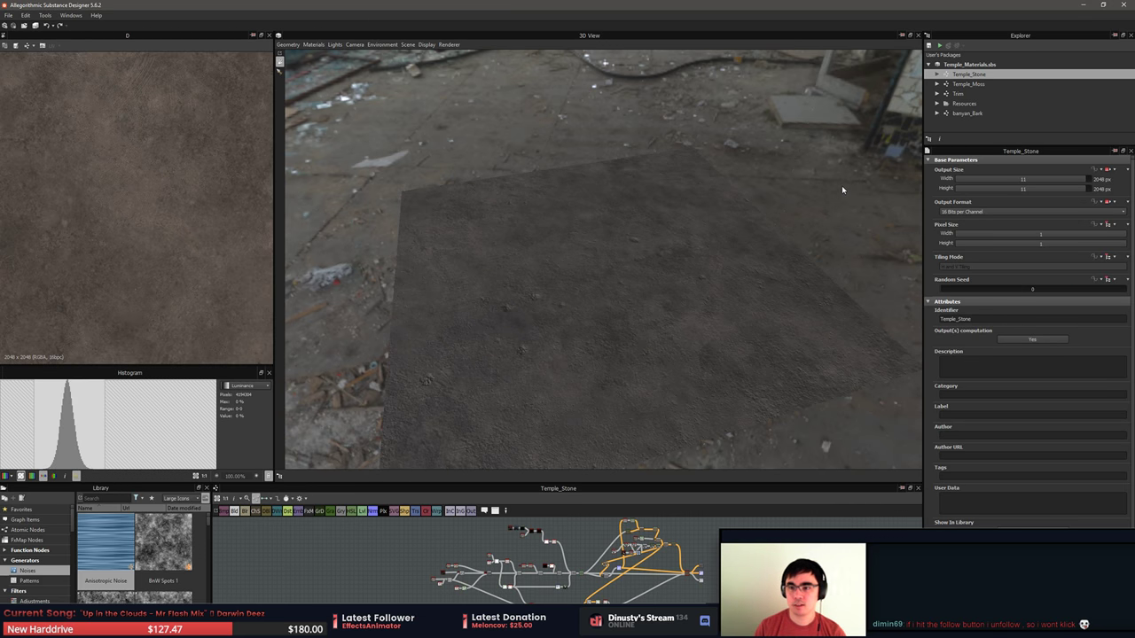
# Open the banyan_Bark graph, enlarge the graph area and zoom in on its output nodes.
pyautogui.click(951, 114)
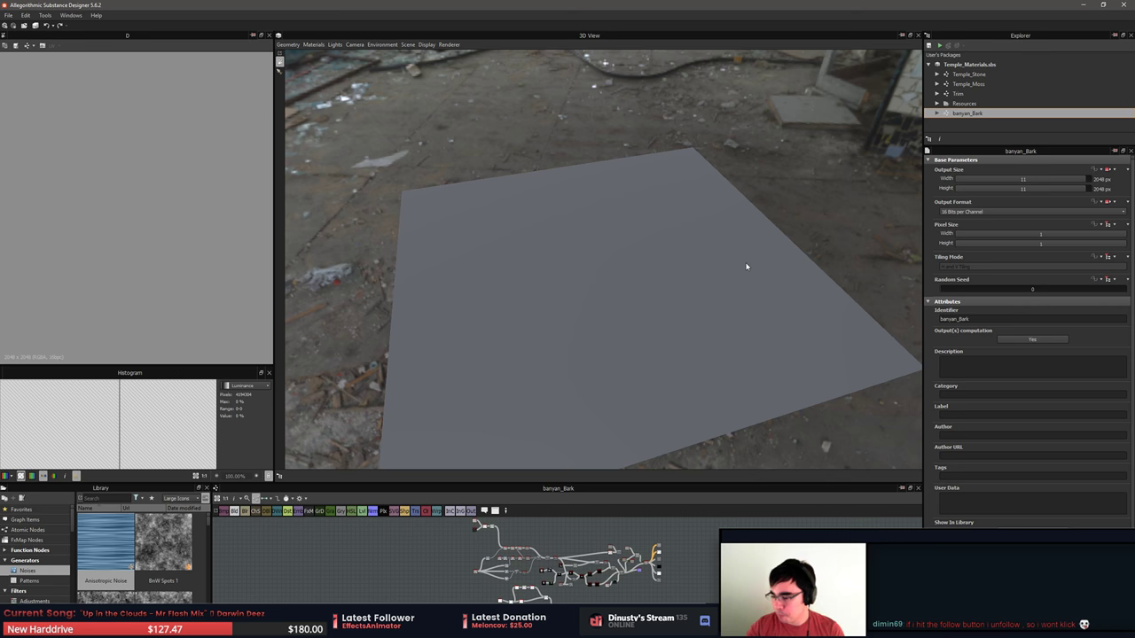
pyautogui.moveTo(704, 239); pyautogui.dragTo(671, 226)
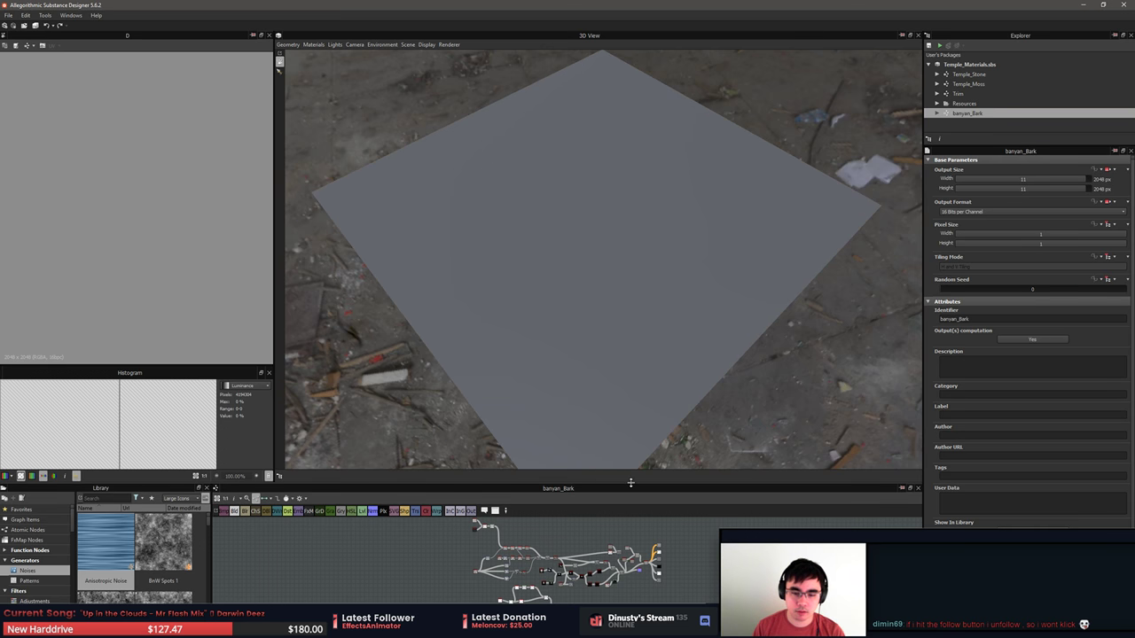
pyautogui.moveTo(494, 481); pyautogui.dragTo(623, 396)
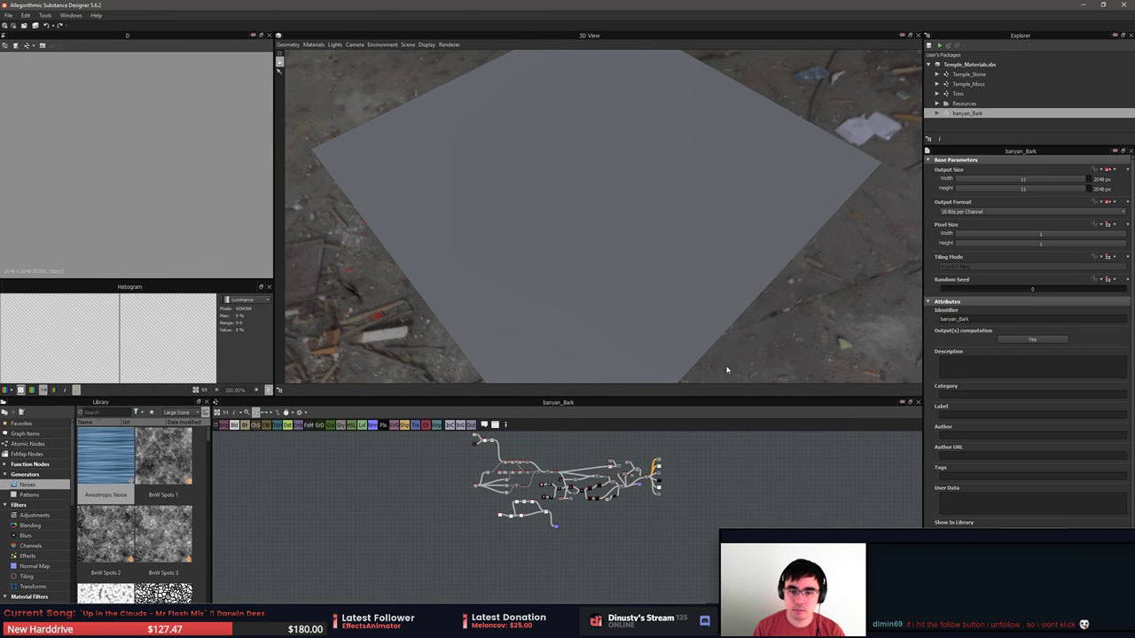
pyautogui.moveTo(727, 369); pyautogui.dragTo(665, 319)
pyautogui.scroll(5, 645, 481)
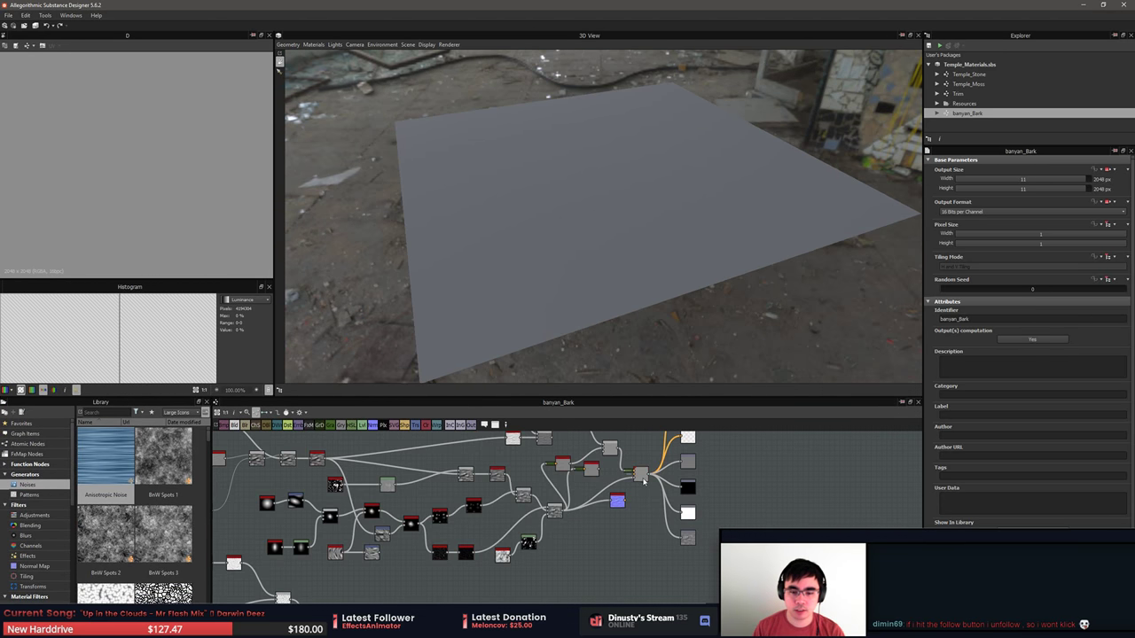
# Send the banyan_Bark graph's normal map node to the plane in the 3D view.
pyautogui.moveTo(621, 499); pyautogui.dragTo(598, 228)
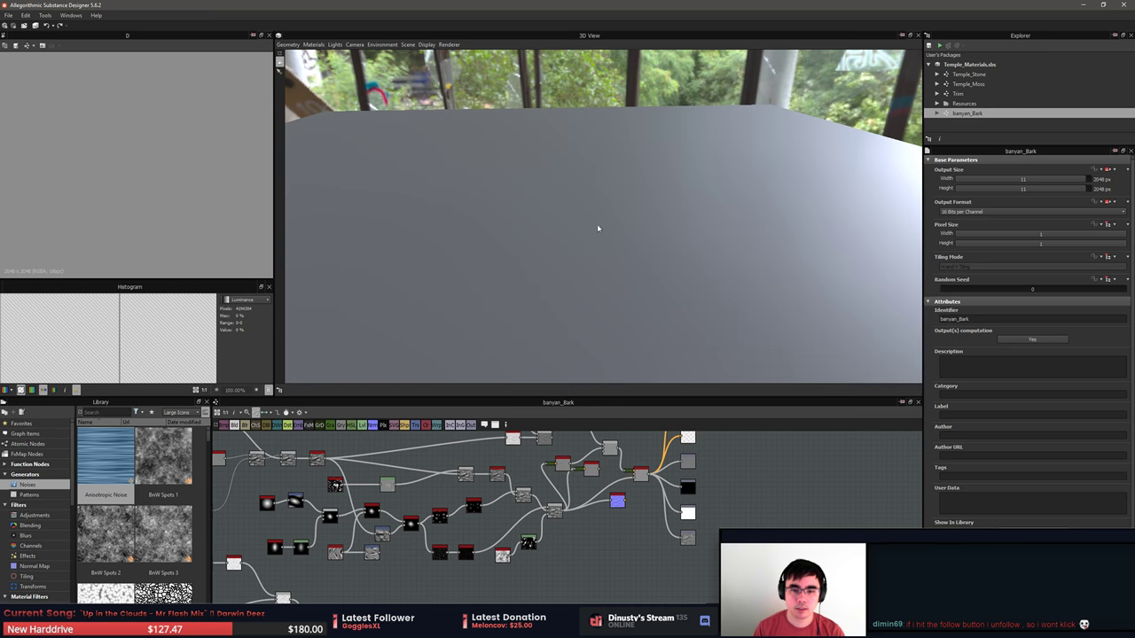
pyautogui.moveTo(598, 278); pyautogui.dragTo(628, 282)
pyautogui.moveTo(620, 496); pyautogui.dragTo(612, 239)
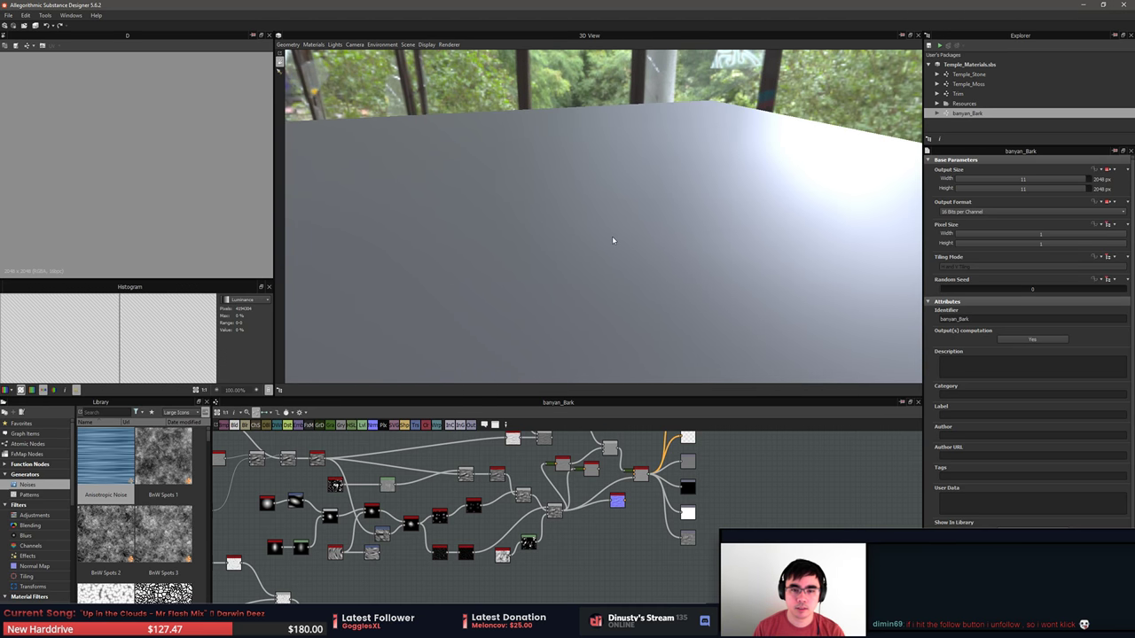
pyautogui.moveTo(595, 97); pyautogui.dragTo(597, 142)
# Set the default material's height Scale to 1 and inspect the bark relief in the 3D view.
pyautogui.click(314, 45)
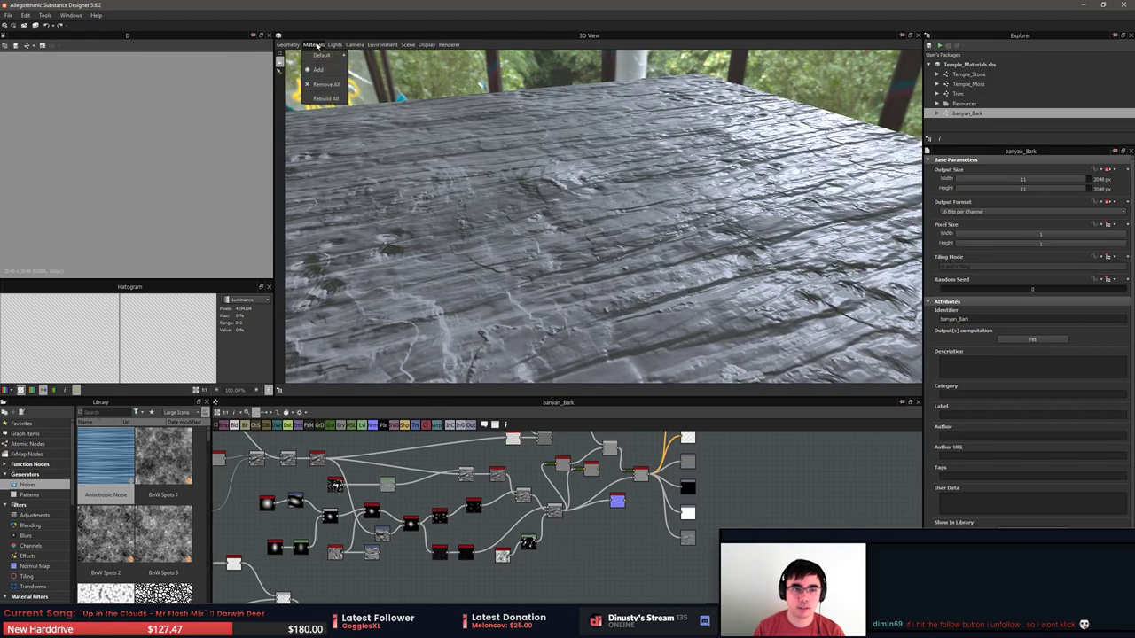
pyautogui.click(362, 56)
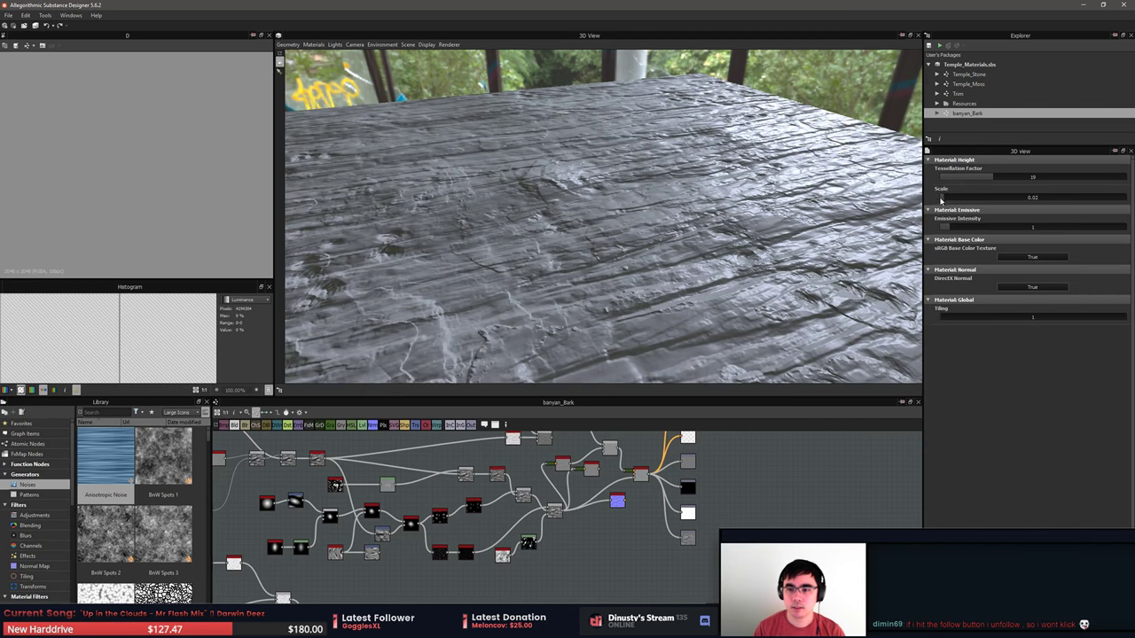
pyautogui.moveTo(941, 199); pyautogui.dragTo(1132, 206)
pyautogui.moveTo(753, 236); pyautogui.dragTo(718, 226)
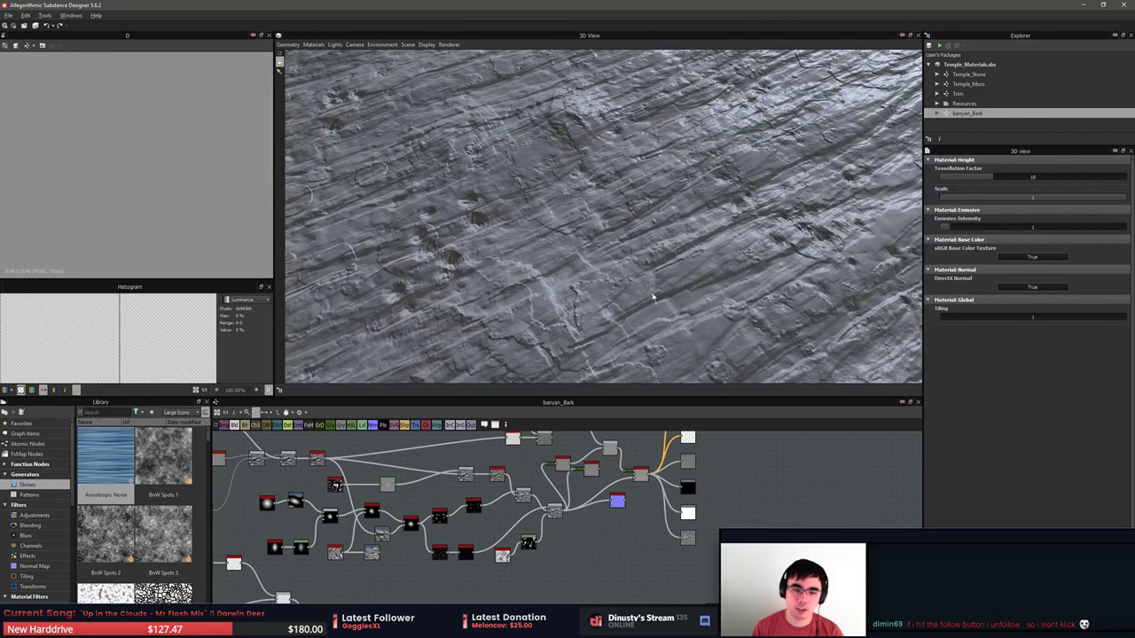
pyautogui.moveTo(652, 298); pyautogui.dragTo(724, 336)
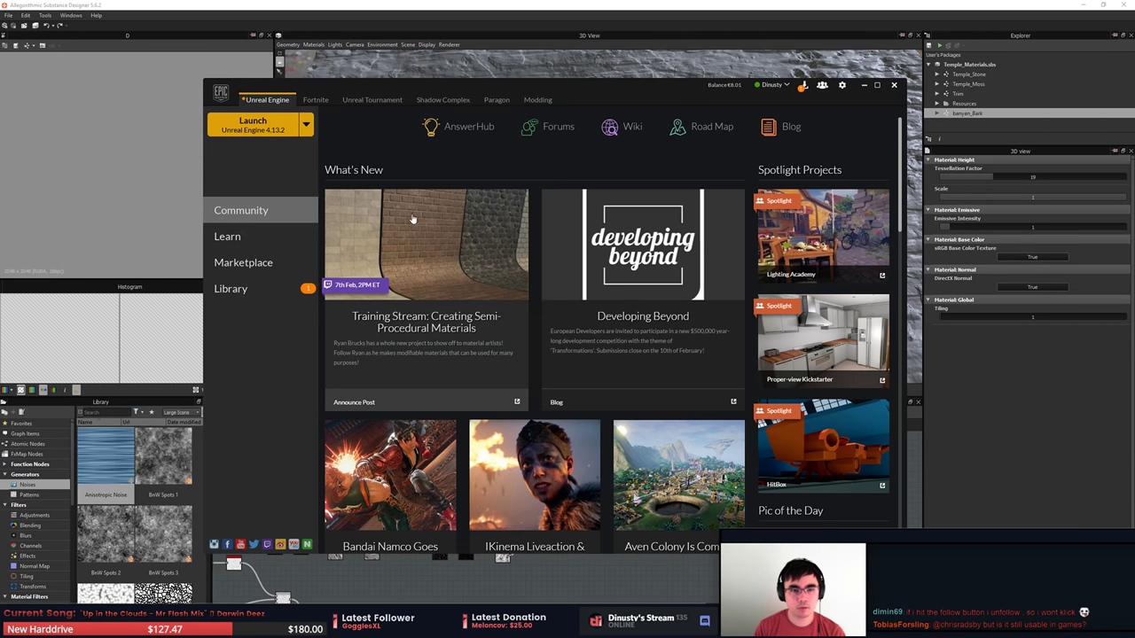
# Switch to the Epic Games Launcher, go to the Unreal Engine Library and launch an item from it.
pyautogui.click(252, 240)
pyautogui.click(259, 214)
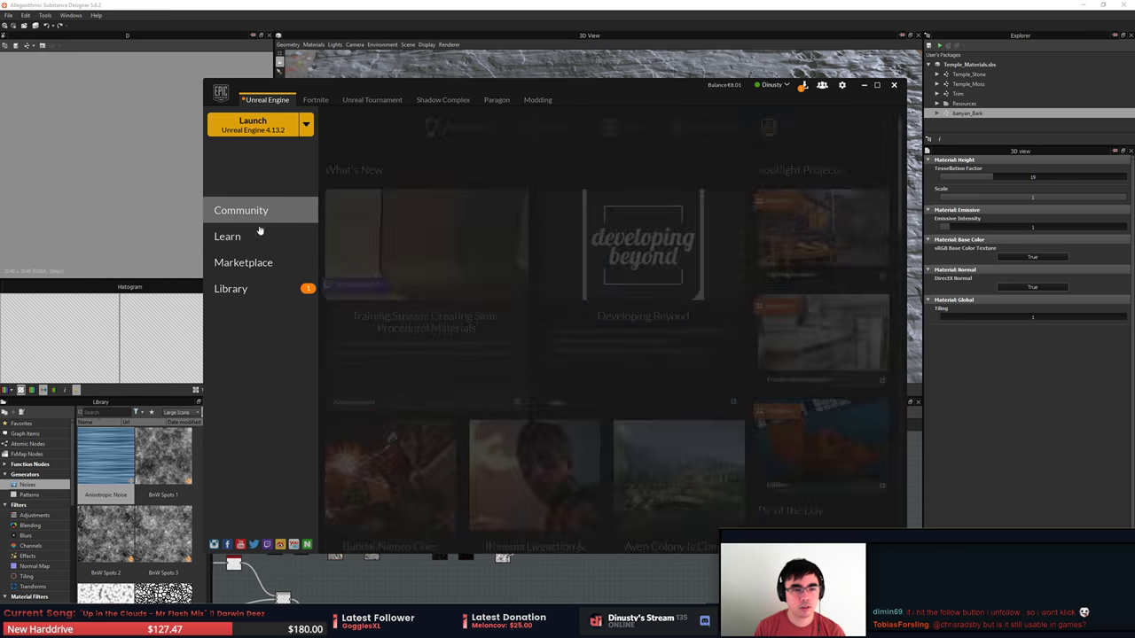
pyautogui.click(286, 291)
pyautogui.doubleClick(357, 286)
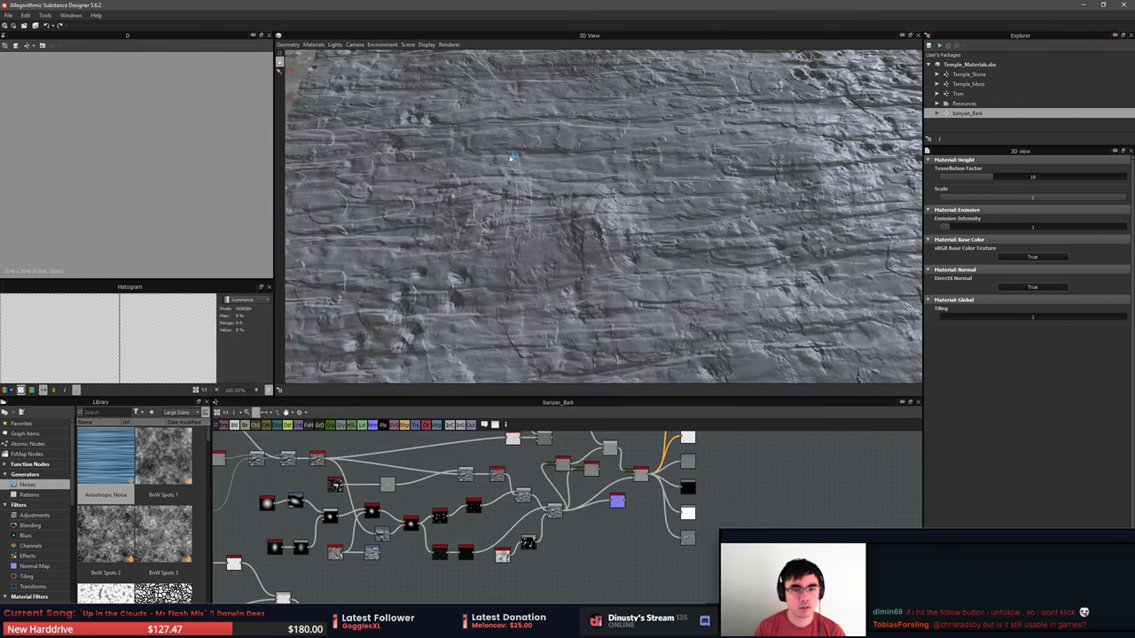
# Switch between windows and inspect the banyan bark relief in the Substance Designer 3D view from several angles.
pyautogui.moveTo(511, 158); pyautogui.dragTo(624, 240)
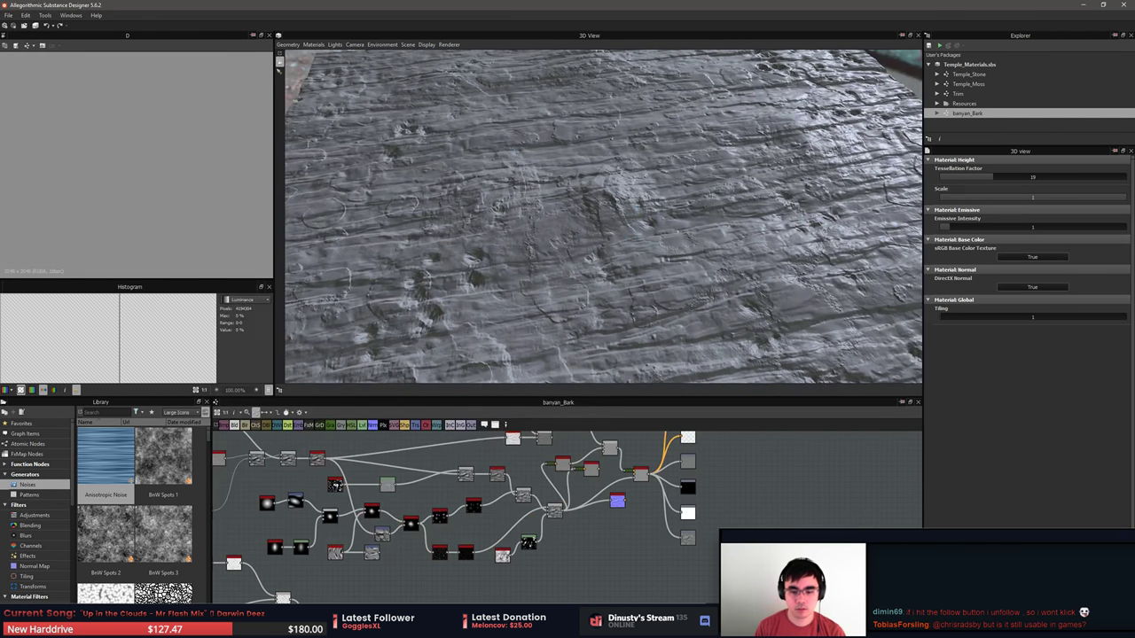
pyautogui.click(1084, 5)
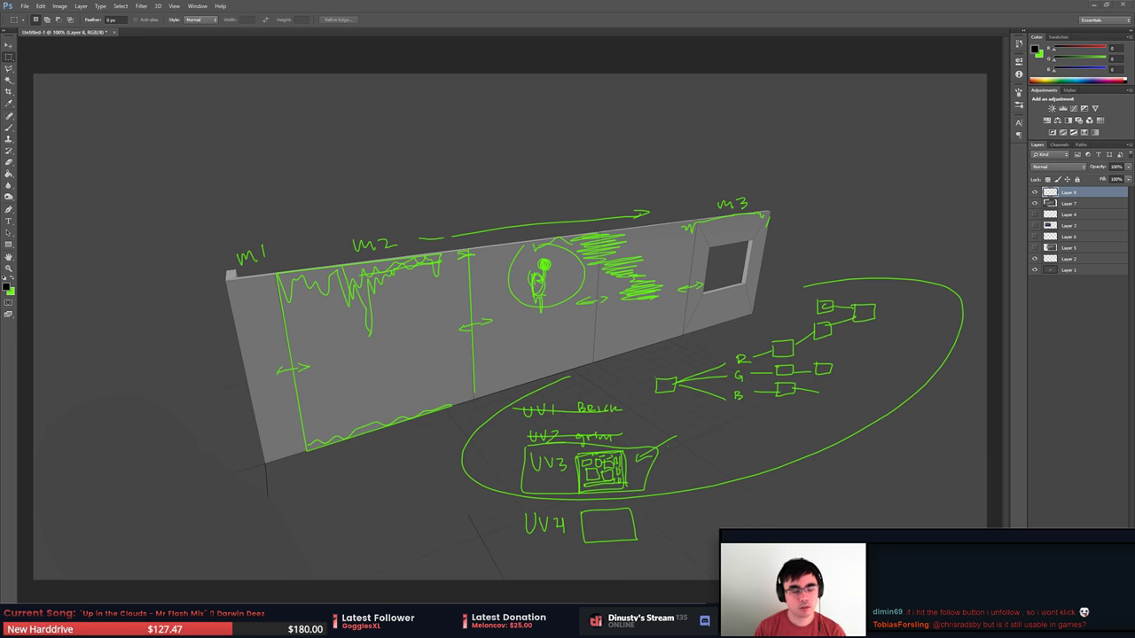
pyautogui.hotkey('alt', 'Tab')
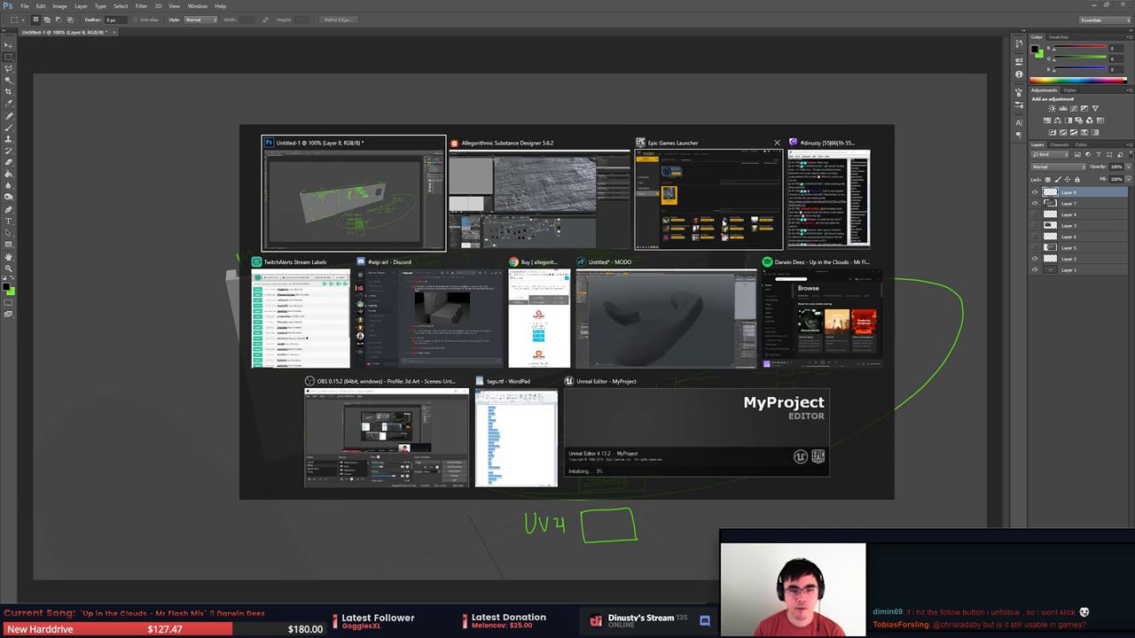
pyautogui.moveTo(686, 280); pyautogui.dragTo(692, 281)
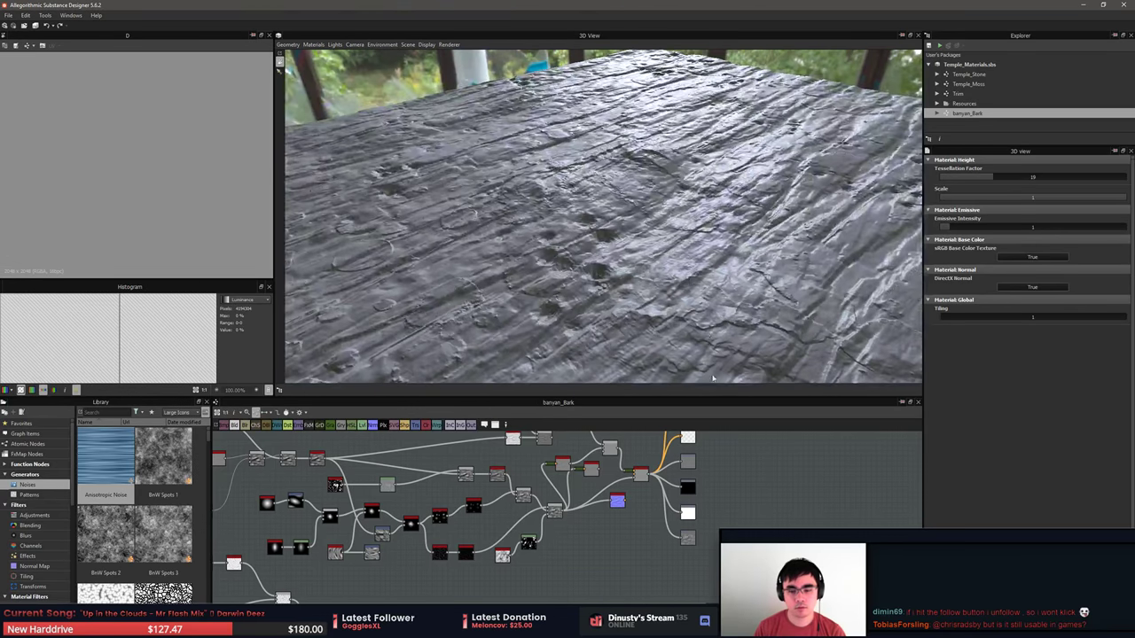
pyautogui.hotkey('alt', 'Tab')
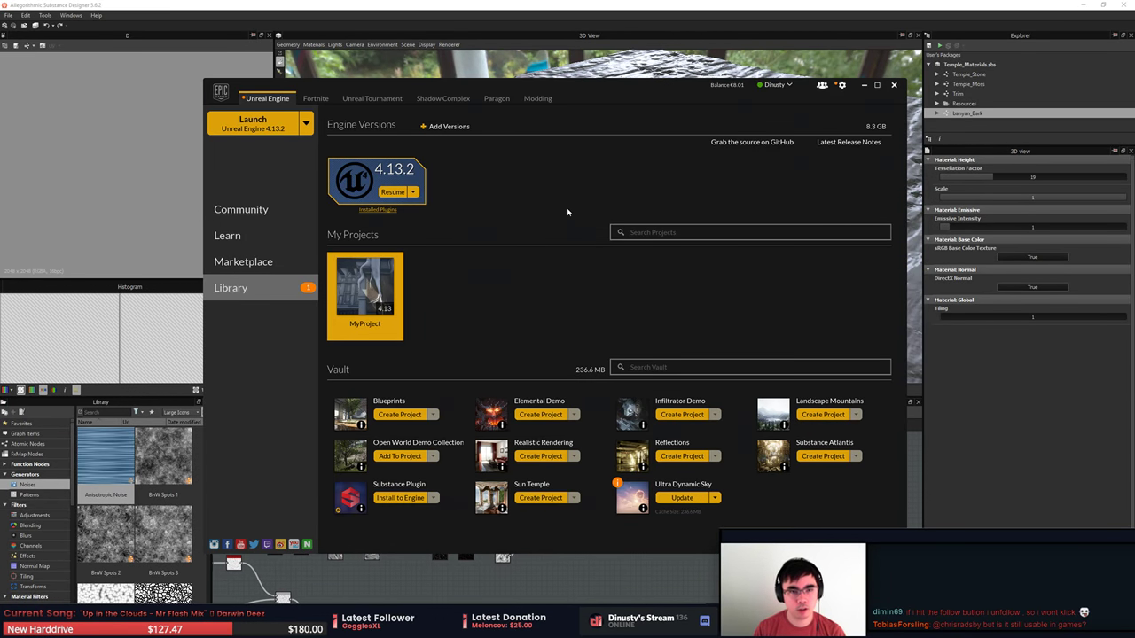
pyautogui.click(568, 3)
pyautogui.moveTo(585, 149); pyautogui.dragTo(986, 411)
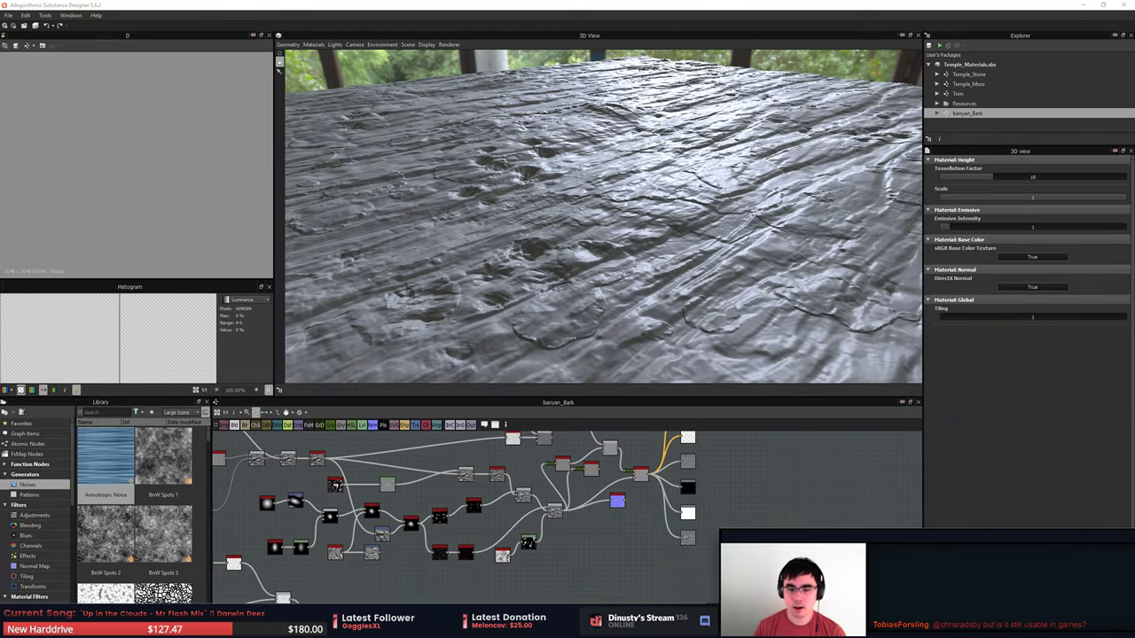
# Switch to Unreal Editor, open the Content Browser and show the contents of the Geometry > Meshes folder.
pyautogui.hotkey('alt', 'Tab')
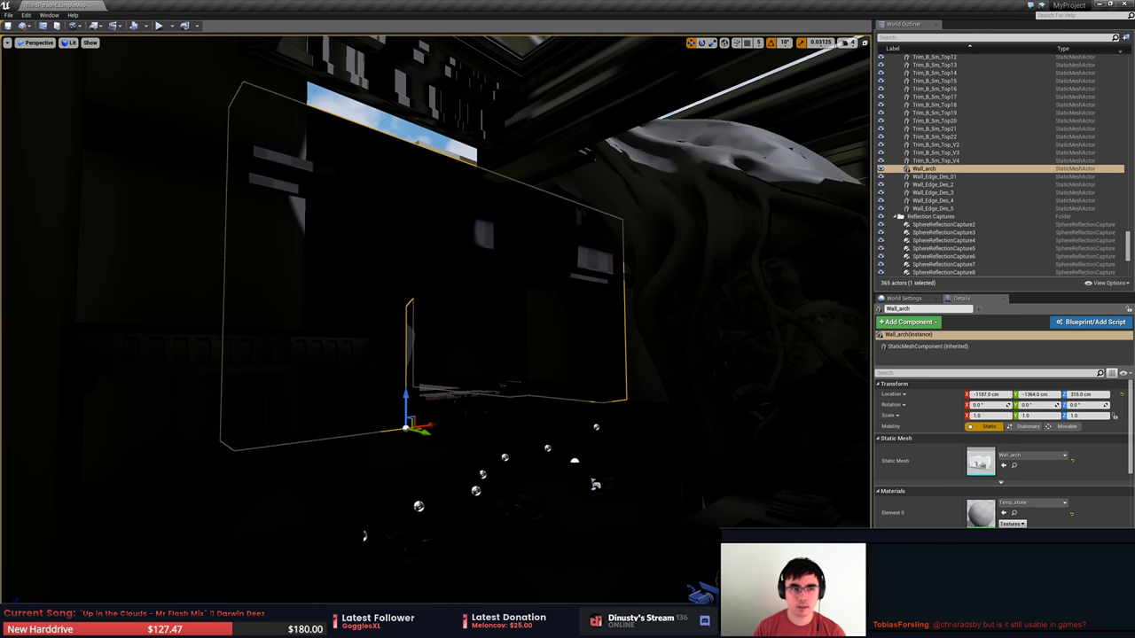
pyautogui.click(43, 25)
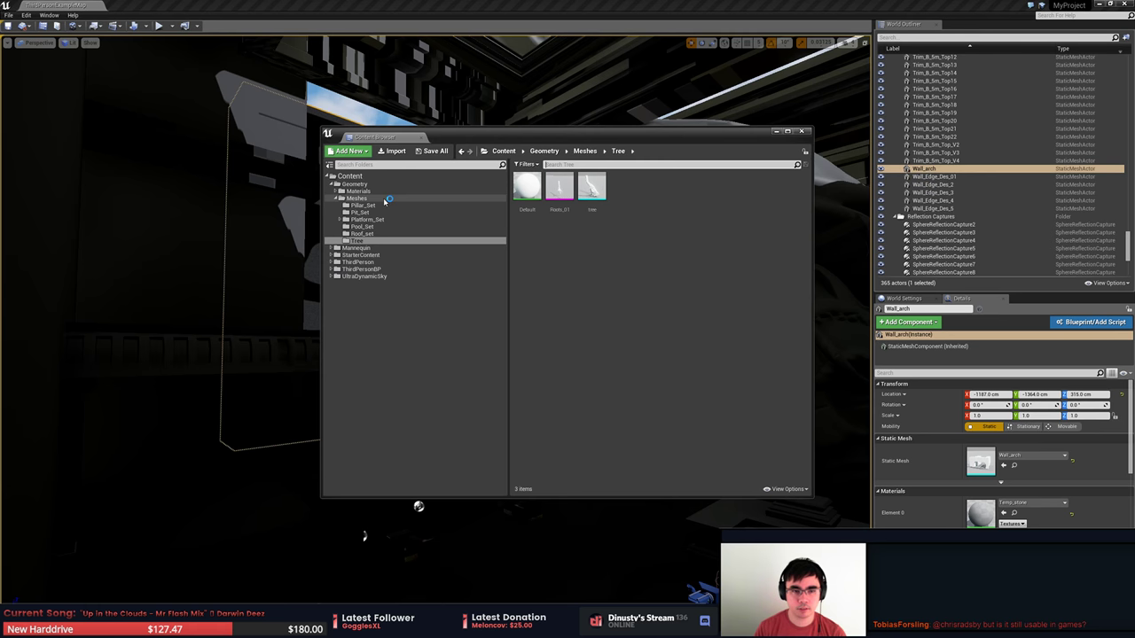
pyautogui.click(335, 199)
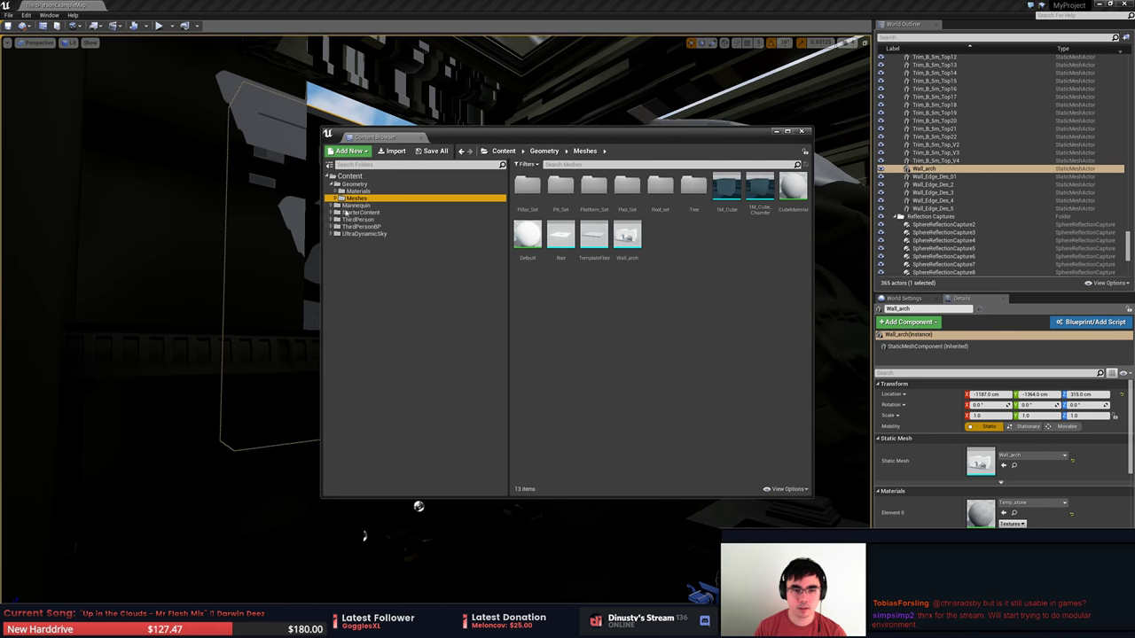
# Switch to MODO and make the organic base mesh the active item.
pyautogui.hotkey('alt', 'Tab')
pyautogui.click(556, 333)
pyautogui.hotkey('alt', 'Tab')
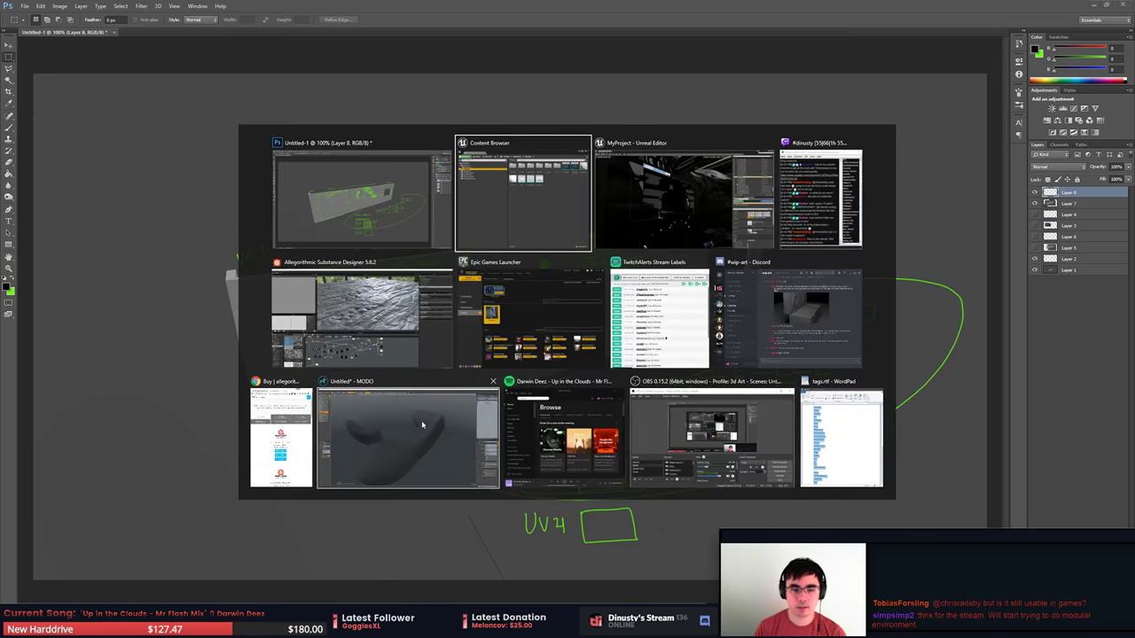
pyautogui.click(424, 426)
pyautogui.keyDown('alt'); pyautogui.moveTo(552, 436); pyautogui.dragTo(585, 433); pyautogui.keyUp('alt')
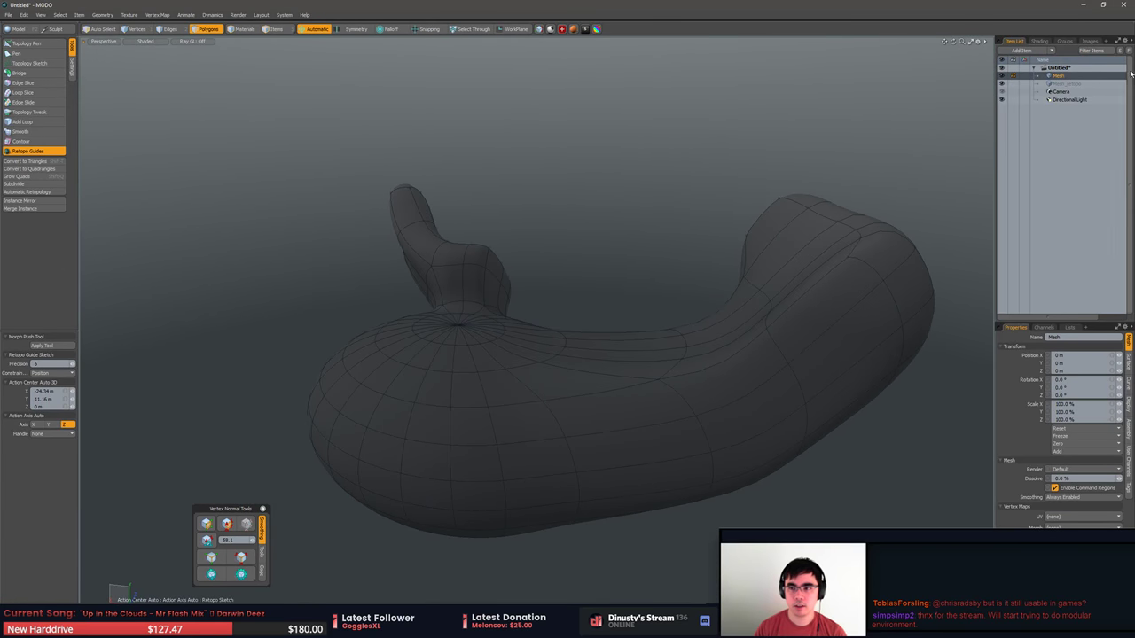
pyautogui.click(1081, 84)
pyautogui.click(1081, 79)
pyautogui.click(1082, 84)
pyautogui.click(1082, 77)
# Add a new empty mesh item and turn off subdivision on the organic base mesh.
pyautogui.keyDown('alt'); pyautogui.moveTo(581, 105); pyautogui.dragTo(586, 202); pyautogui.keyUp('alt')
pyautogui.scroll(-3, 621, 136)
pyautogui.press('n')
pyautogui.press('q')
pyautogui.press('5')
pyautogui.click(581, 289)
pyautogui.press('Tab')
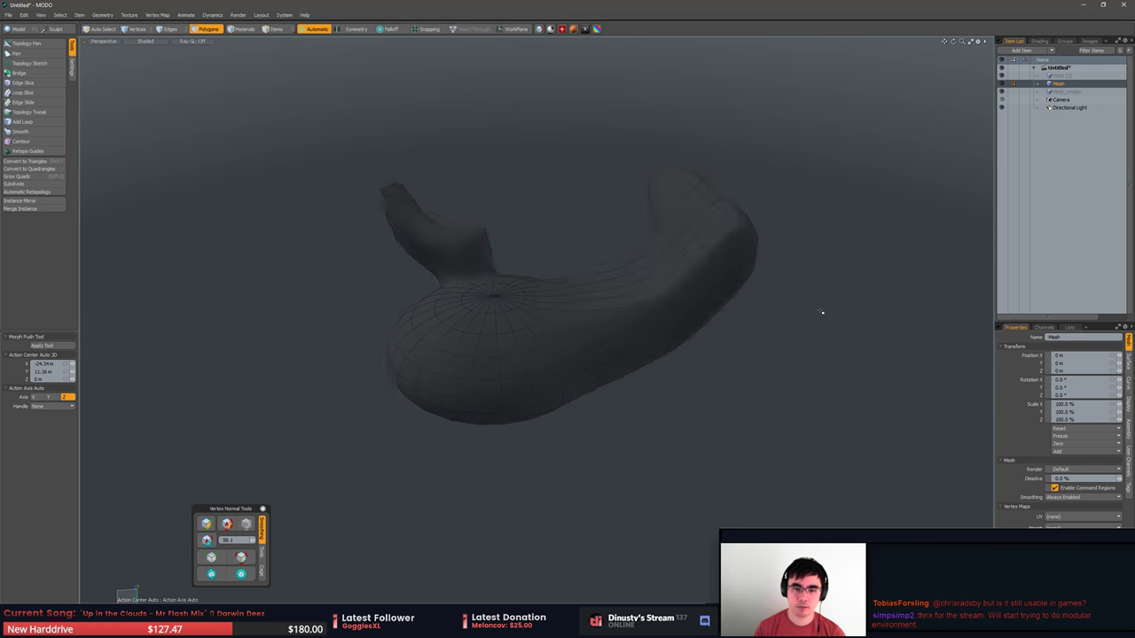
pyautogui.press('Tab')
# Select the fan of triangles around the pole on the base mesh's rounded end.
pyautogui.doubleClick(615, 306)
pyautogui.click(607, 277)
pyautogui.click(603, 287)
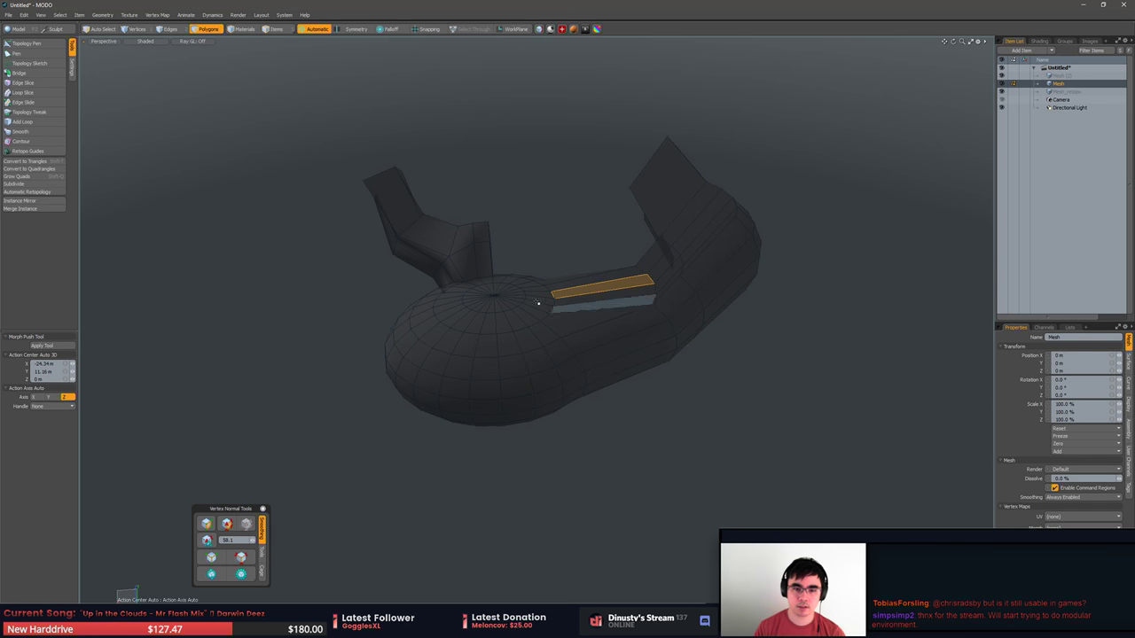
pyautogui.moveTo(506, 301)
pyautogui.mouseDown()
pyautogui.moveTo(480, 296)
pyautogui.moveTo(508, 297)
pyautogui.moveTo(502, 252)
pyautogui.mouseUp()
pyautogui.hotkey('shift', 'a')
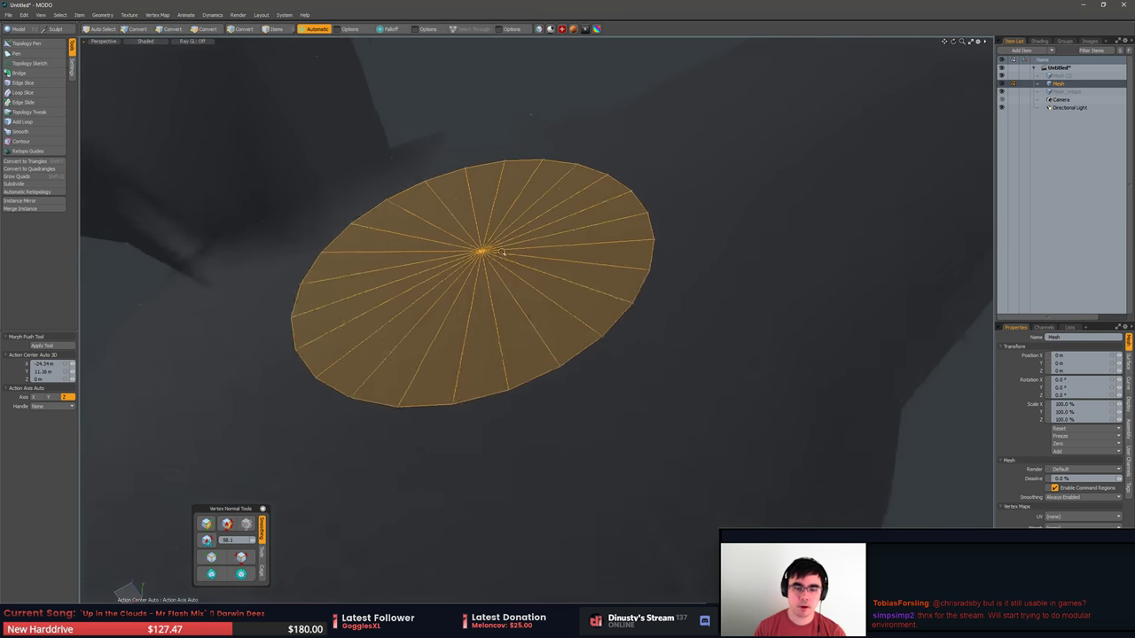
pyautogui.scroll(-3, 502, 252)
pyautogui.press('n')
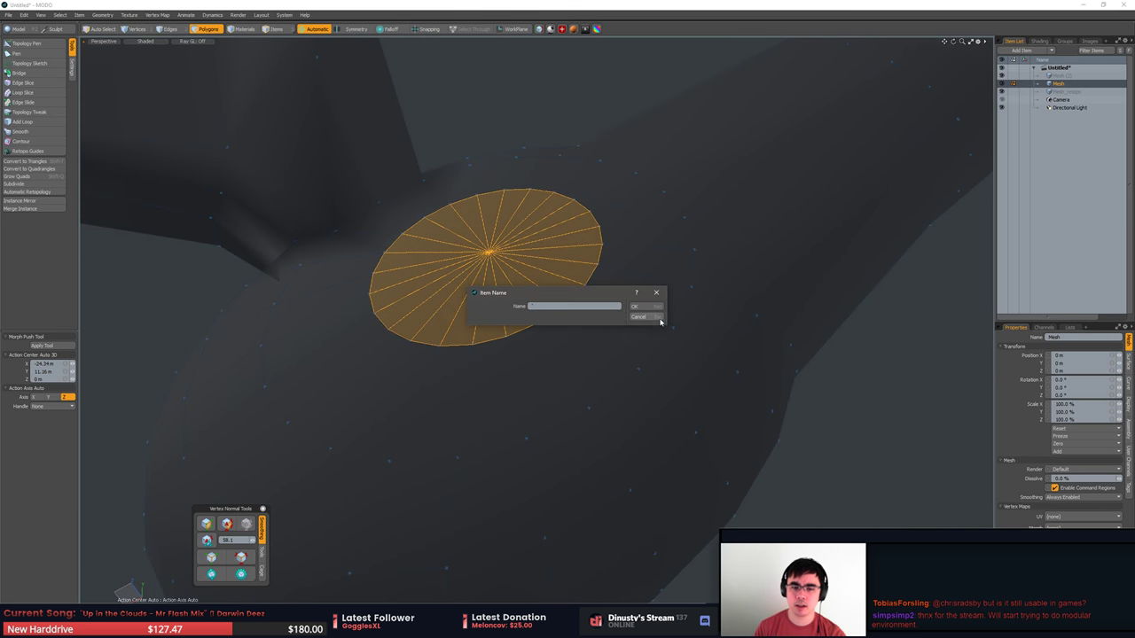
pyautogui.click(660, 321)
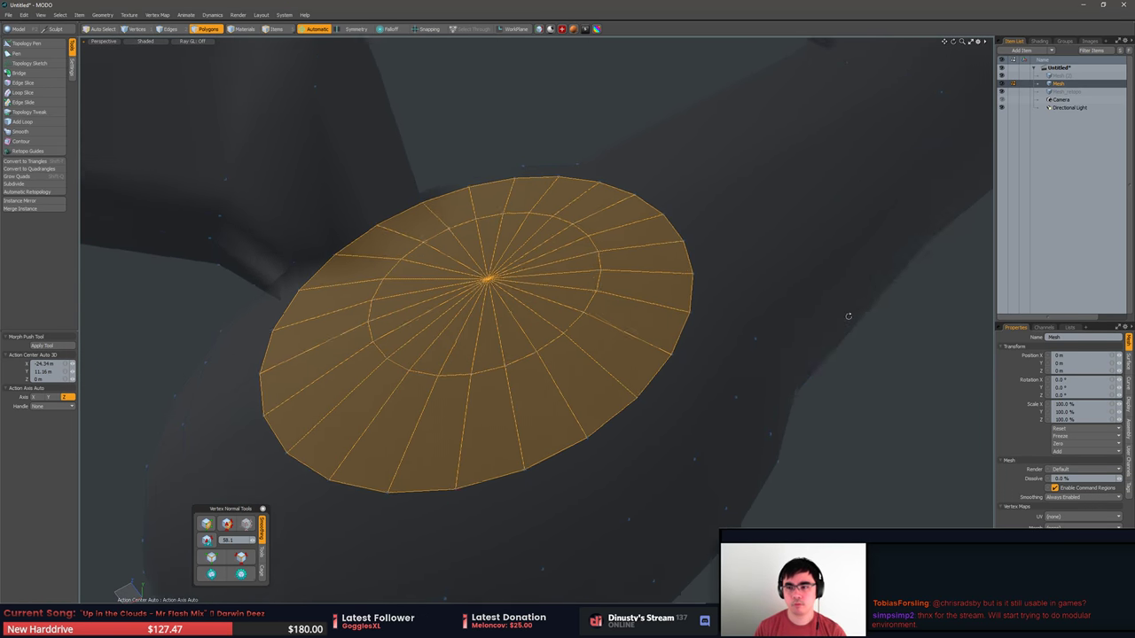
# Grow the fan selection by one ring of polygons and transfer it into the empty mesh item.
pyautogui.scroll(-3, 849, 316)
pyautogui.keyDown('alt'); pyautogui.moveTo(849, 316); pyautogui.dragTo(710, 280); pyautogui.keyUp('alt')
pyautogui.click(641, 144)
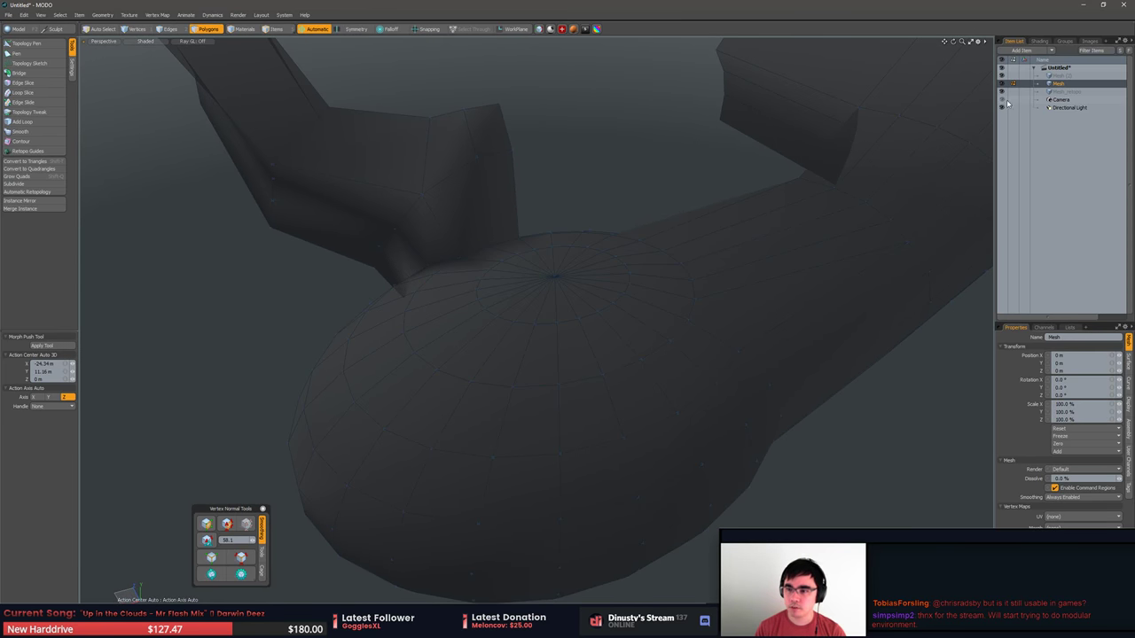
pyautogui.press('Delete')
pyautogui.click(1071, 76)
pyautogui.hotkey('ctrl', 'v')
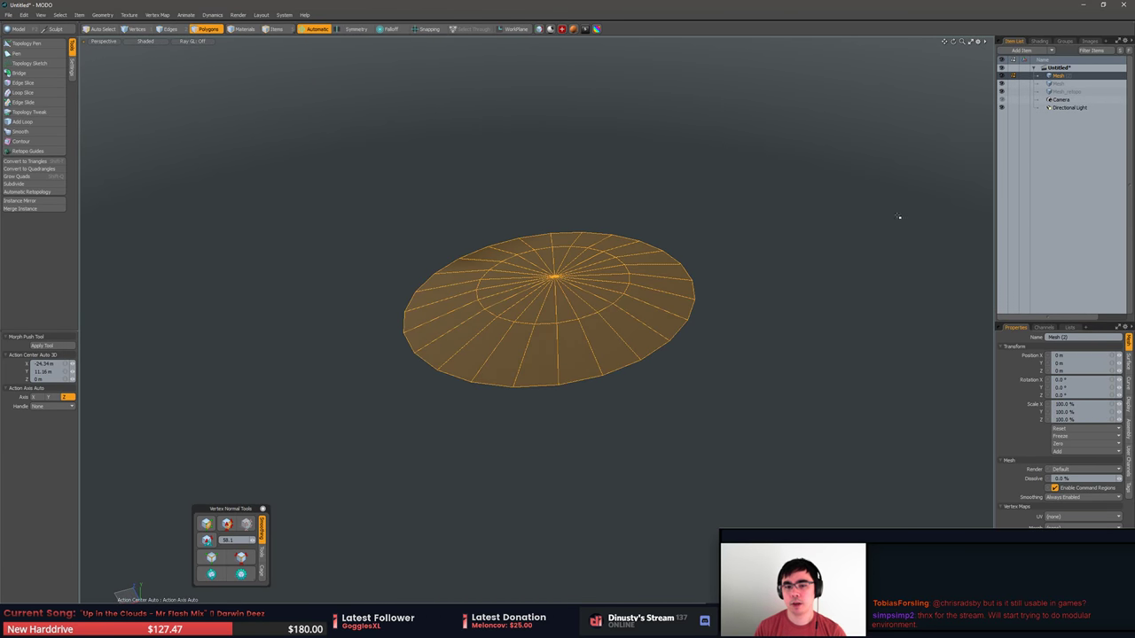
# Select the inner triangle fan of the pasted disc and switch to the Zen layout.
pyautogui.scroll(-1, 898, 216)
pyautogui.keyDown('alt'); pyautogui.moveTo(895, 217); pyautogui.dragTo(704, 241); pyautogui.keyUp('alt')
pyautogui.moveTo(626, 192)
pyautogui.mouseDown(button='right')
pyautogui.moveTo(606, 411)
pyautogui.moveTo(720, 293)
pyautogui.mouseUp(button='right')
pyautogui.hotkey('shift', 'a')
pyautogui.keyDown('alt'); pyautogui.moveTo(723, 297); pyautogui.dragTo(743, 256); pyautogui.keyUp('alt')
pyautogui.click(560, 318)
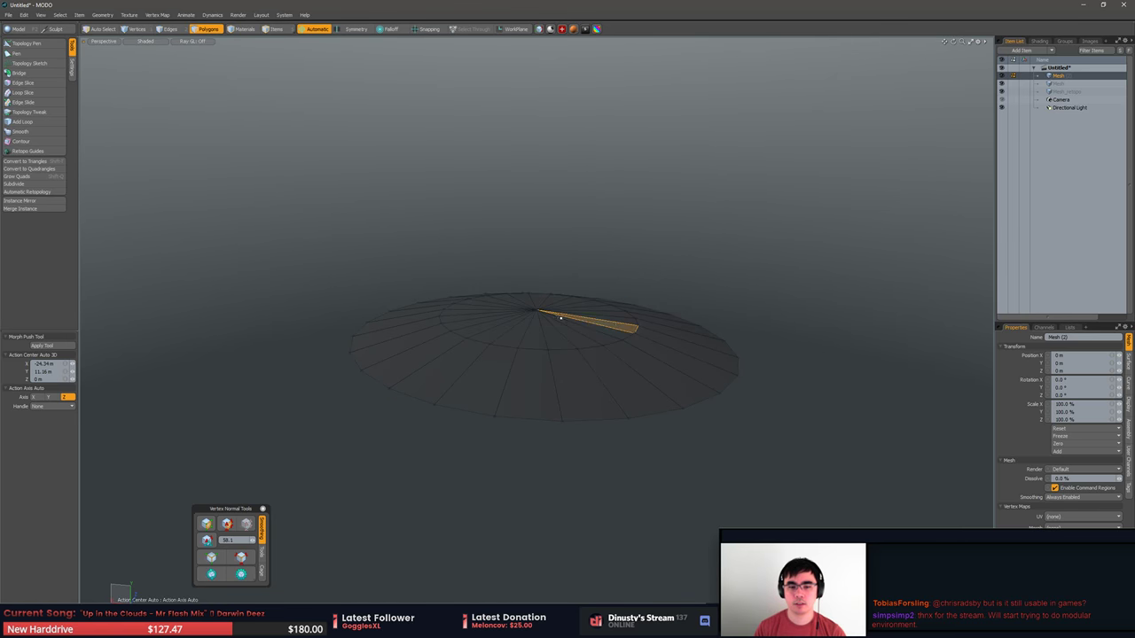
pyautogui.moveTo(560, 318)
pyautogui.mouseDown()
pyautogui.moveTo(530, 305)
pyautogui.moveTo(561, 313)
pyautogui.mouseUp()
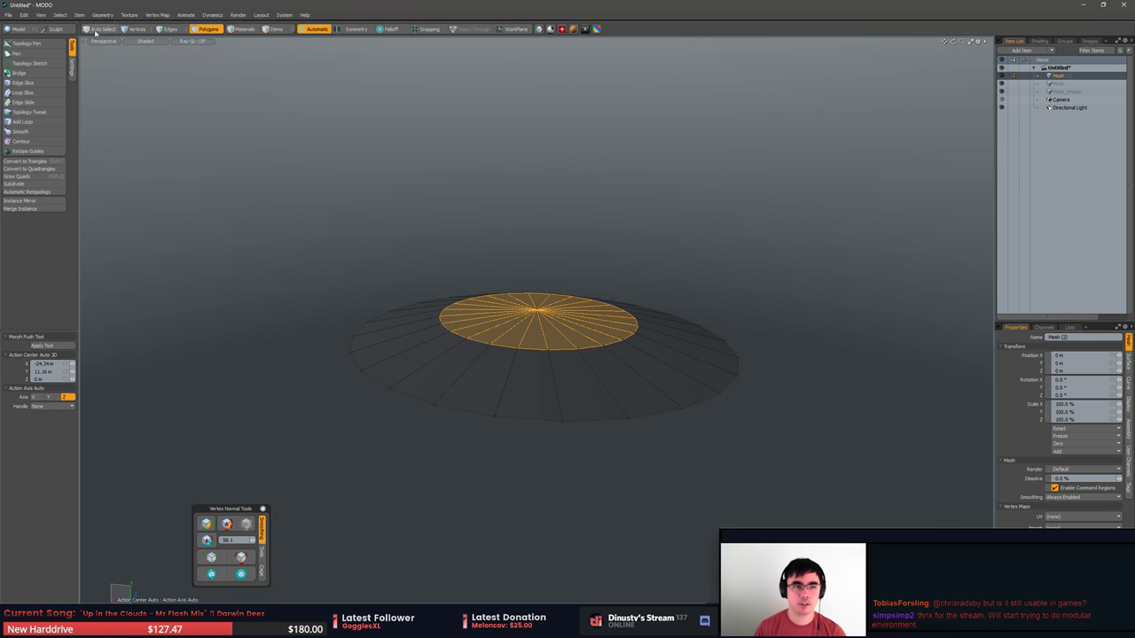
pyautogui.hotkey('ctrl', '1')
pyautogui.hotkey('ctrl', 'Tab')
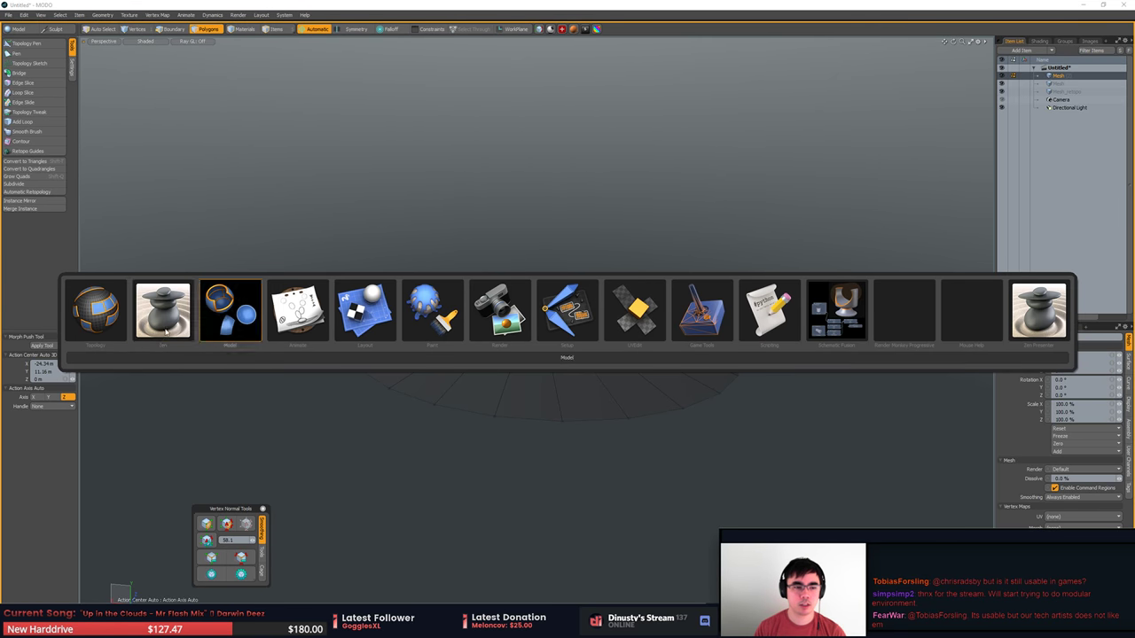
pyautogui.click(177, 318)
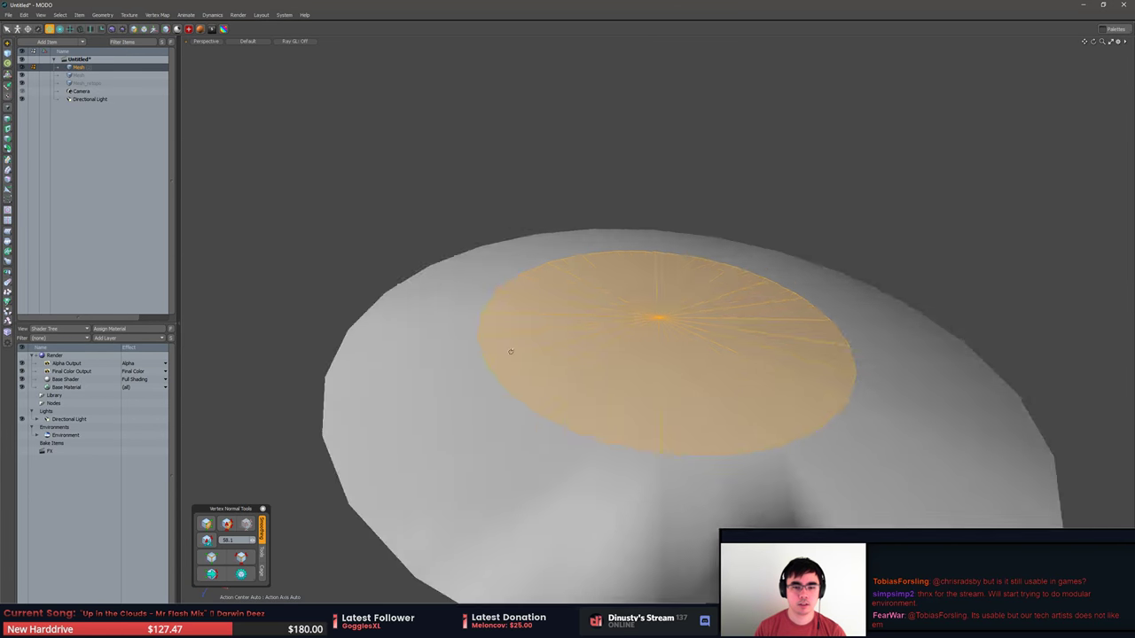
# Deselect the fan, apply a smoothing command from the Vertex Normal Tools to the disc and inspect its shading.
pyautogui.scroll(-5, 606, 347)
pyautogui.keyDown('alt'); pyautogui.moveTo(606, 347); pyautogui.dragTo(577, 353); pyautogui.keyUp('alt')
pyautogui.click(417, 444)
pyautogui.click(242, 558)
pyautogui.keyDown('alt'); pyautogui.moveTo(612, 434); pyautogui.dragTo(620, 372); pyautogui.keyUp('alt')
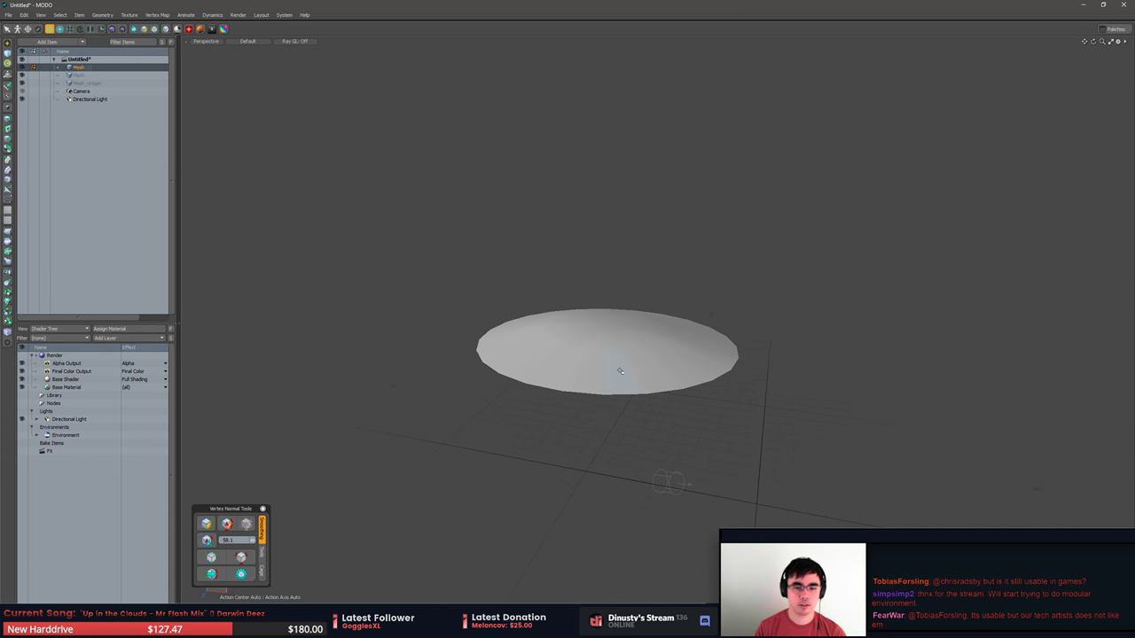
pyautogui.click(620, 372)
# Show the wireframe on the disc and delete the other two mesh items from the scene.
pyautogui.hotkey('ctrl', '3')
pyautogui.click(795, 344)
pyautogui.scroll(4, 805, 347)
pyautogui.keyDown('alt'); pyautogui.moveTo(805, 347); pyautogui.dragTo(612, 399); pyautogui.keyUp('alt')
pyautogui.moveTo(566, 294)
pyautogui.mouseDown()
pyautogui.moveTo(581, 311)
pyautogui.moveTo(612, 281)
pyautogui.mouseUp()
pyautogui.keyDown('alt'); pyautogui.moveTo(568, 341); pyautogui.dragTo(522, 296); pyautogui.keyUp('alt')
pyautogui.click(87, 75)
pyautogui.keyDown('shift'); pyautogui.click(87, 83); pyautogui.keyUp('shift')
pyautogui.press('Delete')
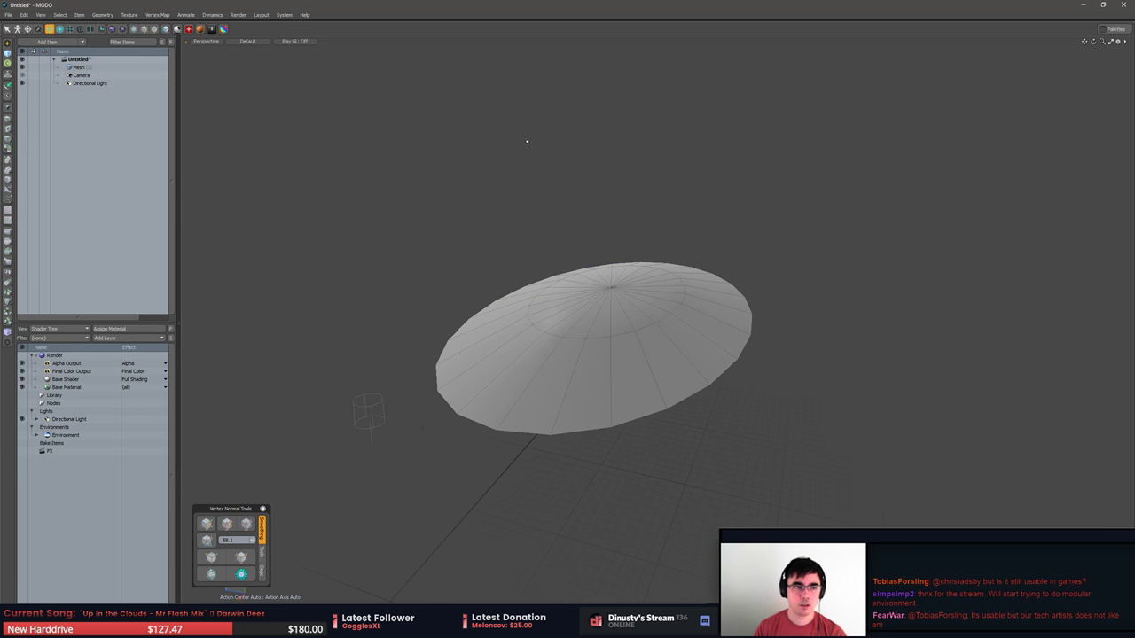
# Select the disc's inner triangle fan, copy it and add a new empty mesh item.
pyautogui.moveTo(590, 301)
pyautogui.keyDown('alt'); pyautogui.mouseDown()
pyautogui.moveTo(613, 286)
pyautogui.moveTo(679, 305)
pyautogui.mouseUp(); pyautogui.keyUp('alt')
pyautogui.press('5')
pyautogui.click(600, 293)
pyautogui.press('3')
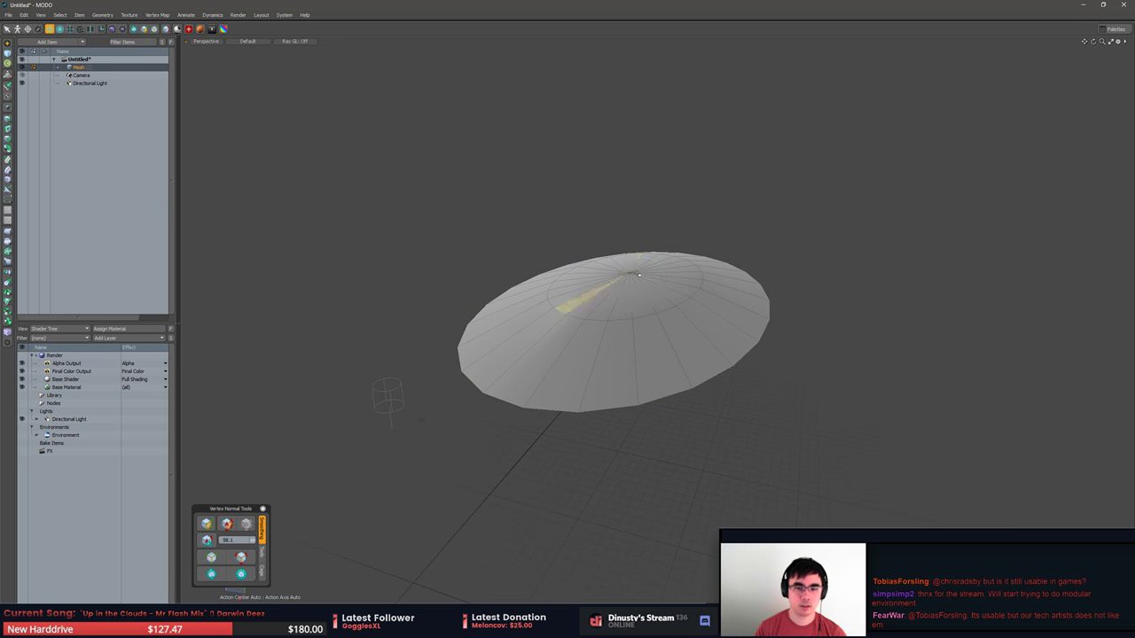
pyautogui.keyDown('alt'); pyautogui.moveTo(645, 197); pyautogui.dragTo(640, 220); pyautogui.keyUp('alt')
pyautogui.moveTo(620, 211)
pyautogui.mouseDown(button='right')
pyautogui.moveTo(710, 316)
pyautogui.moveTo(708, 302)
pyautogui.mouseUp(button='right')
pyautogui.keyDown('alt'); pyautogui.moveTo(723, 279); pyautogui.dragTo(726, 372); pyautogui.keyUp('alt')
pyautogui.moveTo(709, 209)
pyautogui.keyDown('ctrl'); pyautogui.mouseDown()
pyautogui.moveTo(639, 210)
pyautogui.moveTo(521, 268)
pyautogui.mouseUp(); pyautogui.keyUp('ctrl')
pyautogui.keyDown('alt'); pyautogui.moveTo(500, 336); pyautogui.dragTo(586, 425); pyautogui.keyUp('alt')
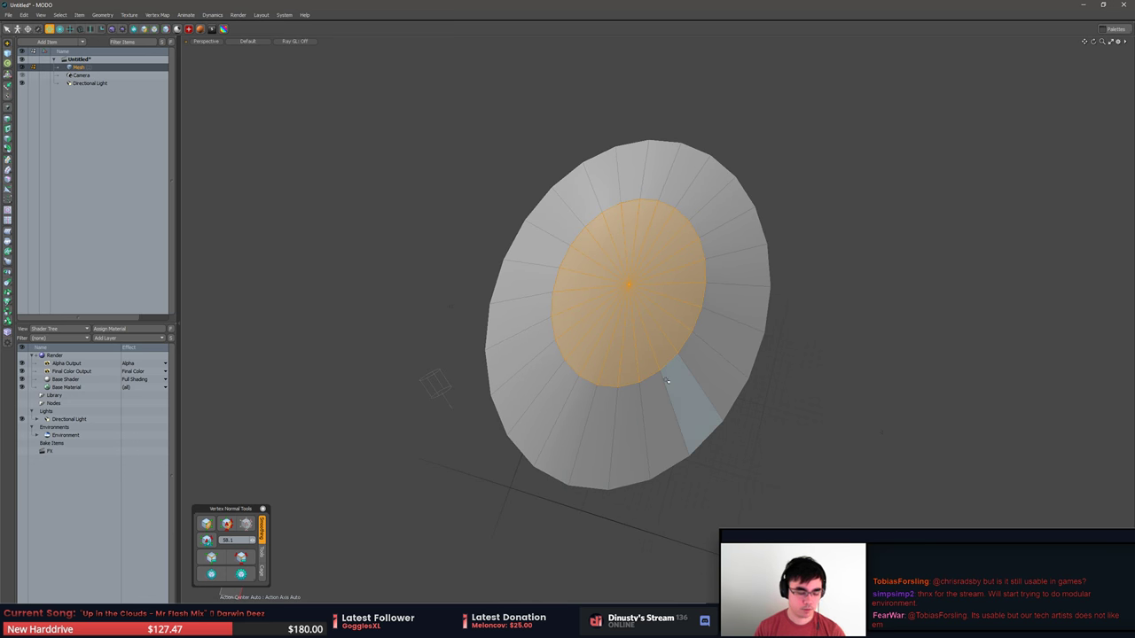
pyautogui.press('n')
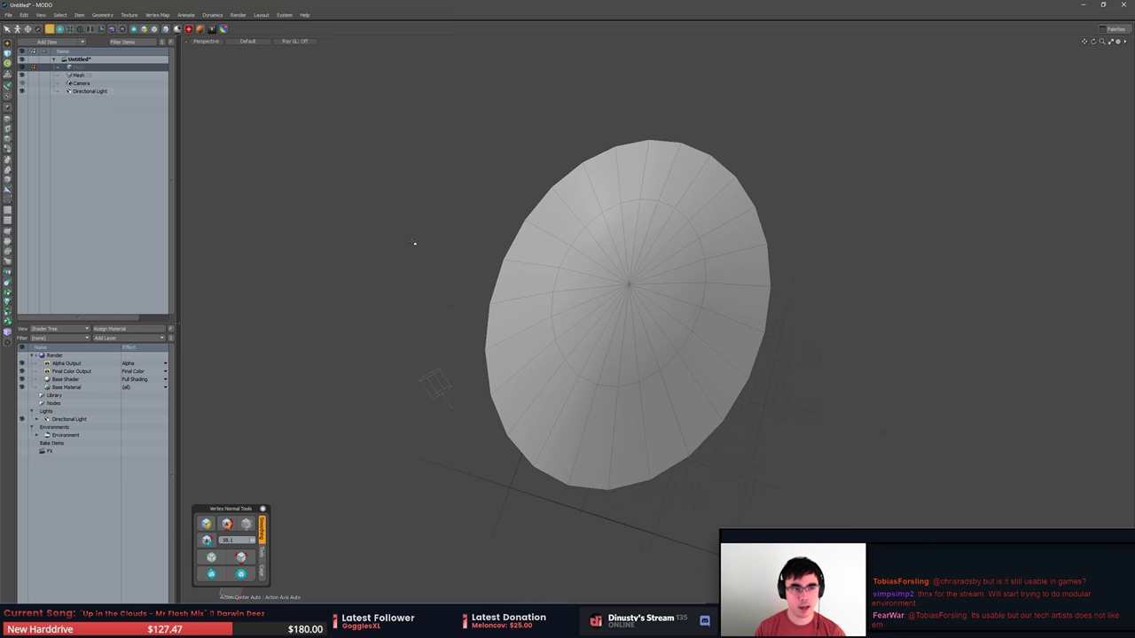
# Paste the copied triangle fan into the new mesh item and move it up above the larger disc.
pyautogui.press('5')
pyautogui.click(500, 369)
pyautogui.press('3')
pyautogui.keyDown('alt'); pyautogui.moveTo(500, 370); pyautogui.dragTo(525, 195); pyautogui.keyUp('alt')
pyautogui.press('w')
pyautogui.press('q')
pyautogui.press('w')
pyautogui.press('q')
pyautogui.click(692, 310)
pyautogui.keyDown('alt'); pyautogui.moveTo(699, 357); pyautogui.dragTo(701, 332); pyautogui.keyUp('alt')
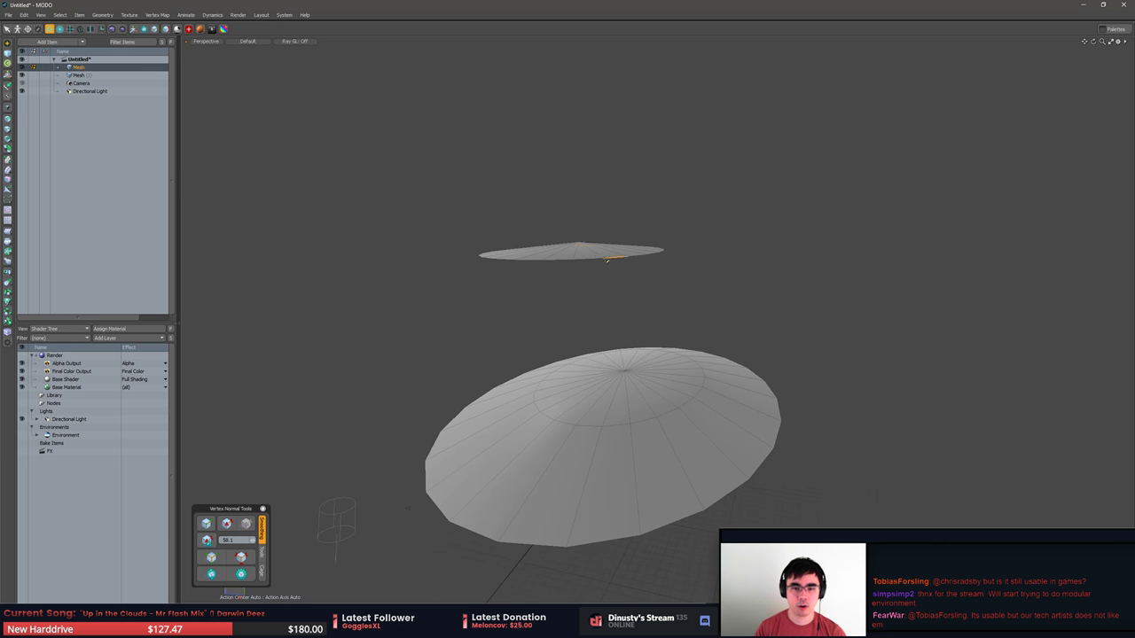
# Select the small disc's rim edge loop and extend it downward into a side wall.
pyautogui.doubleClick(607, 259)
pyautogui.keyDown('alt'); pyautogui.moveTo(607, 259); pyautogui.dragTo(553, 302); pyautogui.keyUp('alt')
pyautogui.press('w')
pyautogui.press('q')
pyautogui.click(755, 293)
# Bevel the top rim edge loop of the small disc.
pyautogui.doubleClick(674, 310)
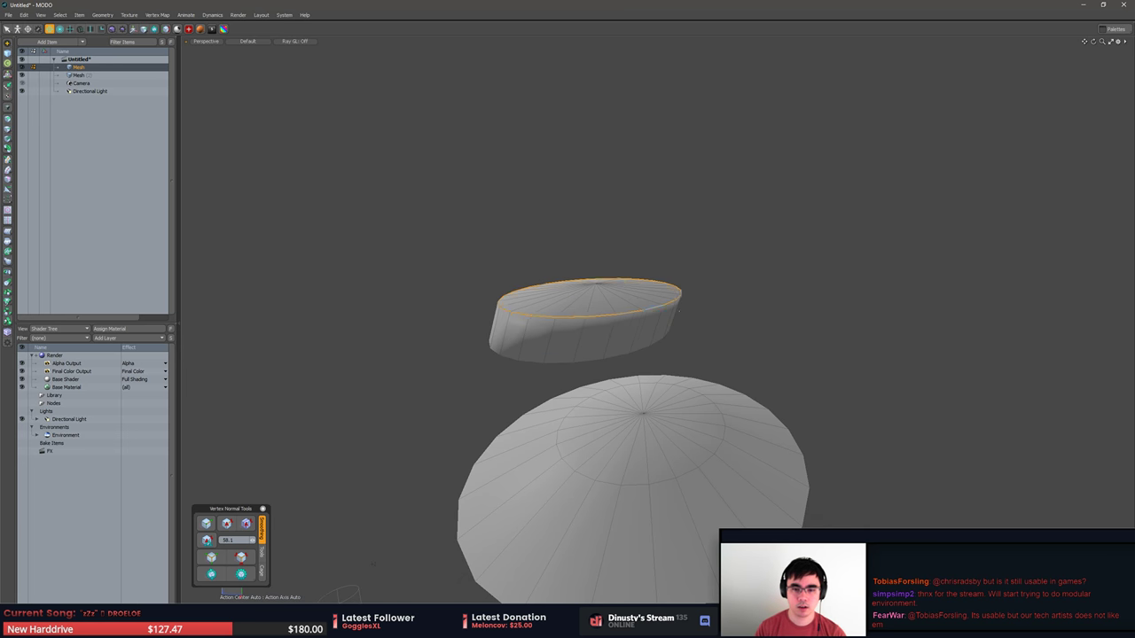
pyautogui.press('b')
pyautogui.moveTo(679, 310); pyautogui.dragTo(739, 321)
pyautogui.press('q')
pyautogui.click(749, 334)
# Recalculate the vertex normals of the whole bevelled disc and disable Area Weighting in the vertex normal settings.
pyautogui.scroll(3, 750, 334)
pyautogui.doubleClick(594, 337)
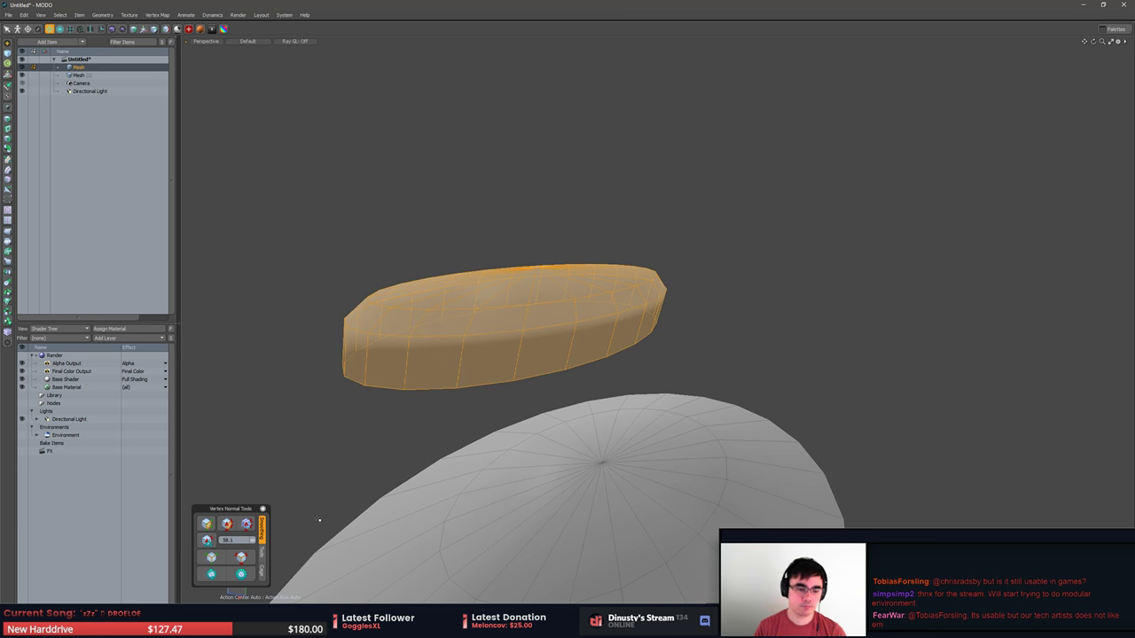
pyautogui.click(216, 577)
pyautogui.click(248, 417)
pyautogui.keyDown('alt'); pyautogui.moveTo(249, 418); pyautogui.dragTo(362, 431); pyautogui.keyUp('alt')
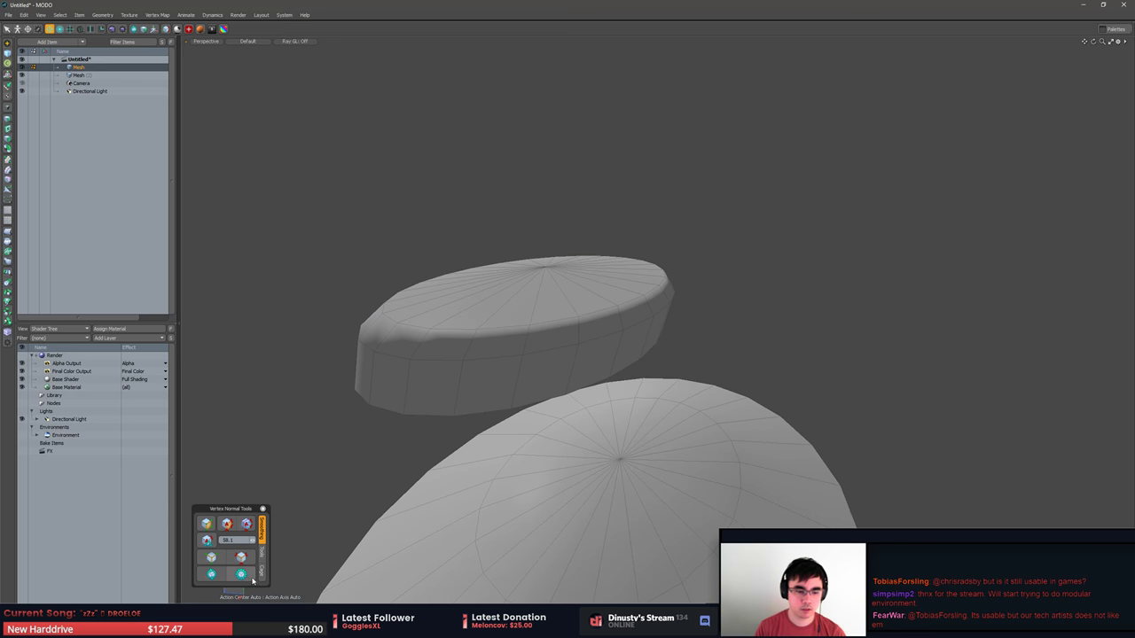
pyautogui.click(252, 581)
pyautogui.click(219, 476)
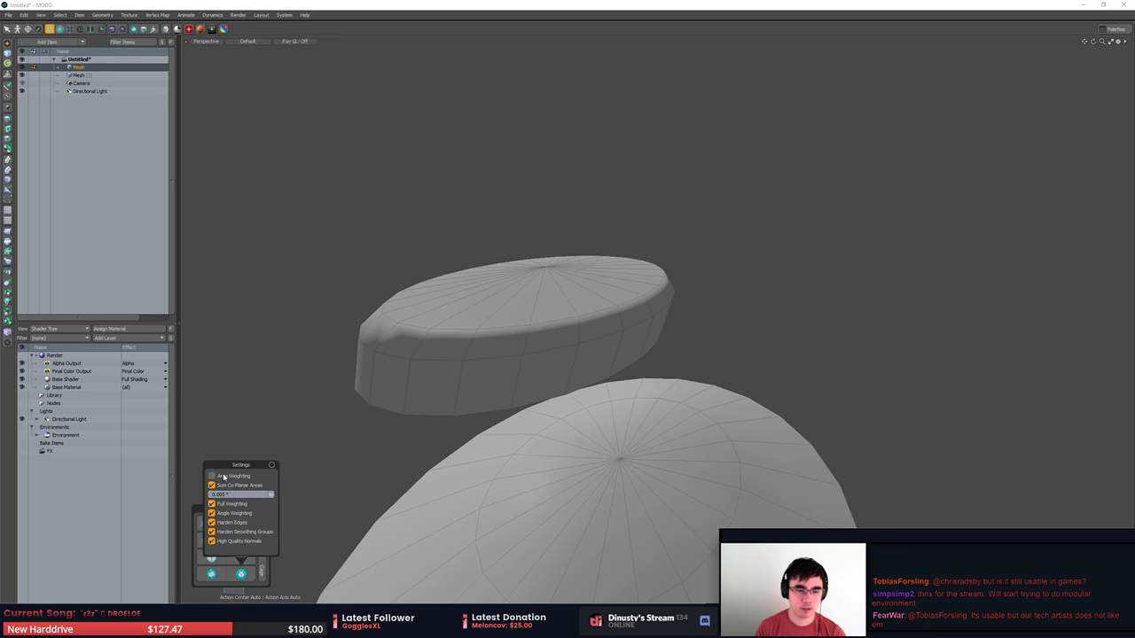
# Select the bevelled disc, apply the angle-based vertex normal smoothing and reposition the Vertex Normal Tools palette.
pyautogui.moveTo(543, 239)
pyautogui.keyDown('alt'); pyautogui.mouseDown()
pyautogui.moveTo(537, 311)
pyautogui.moveTo(861, 315)
pyautogui.mouseUp(); pyautogui.keyUp('alt')
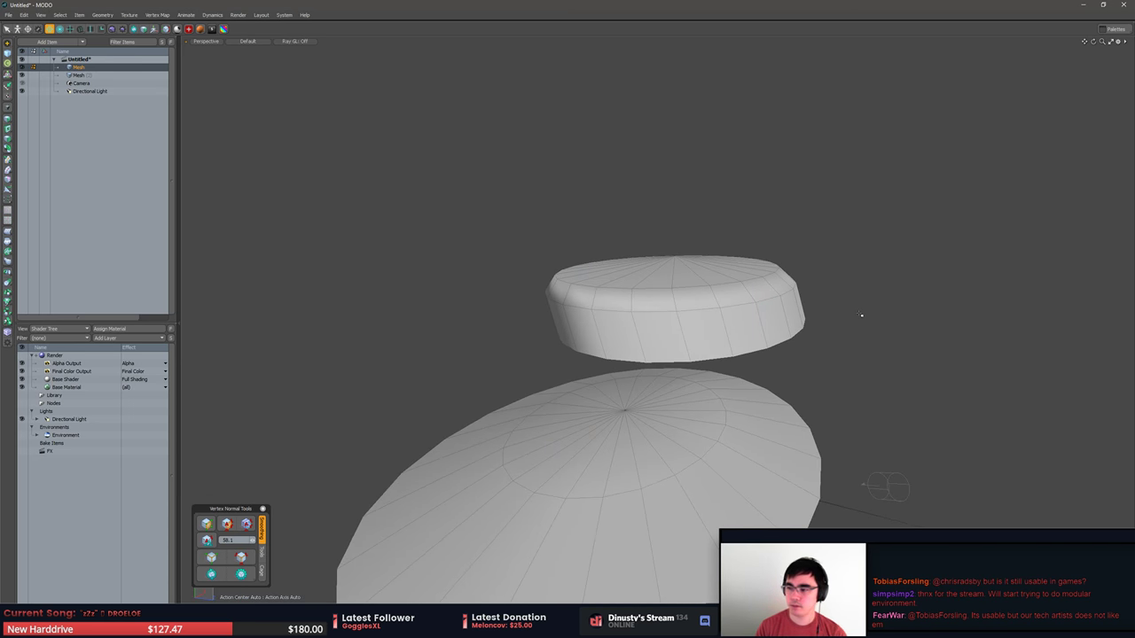
pyautogui.doubleClick(741, 320)
pyautogui.keyDown('alt'); pyautogui.moveTo(744, 321); pyautogui.dragTo(705, 354); pyautogui.keyUp('alt')
pyautogui.click(208, 541)
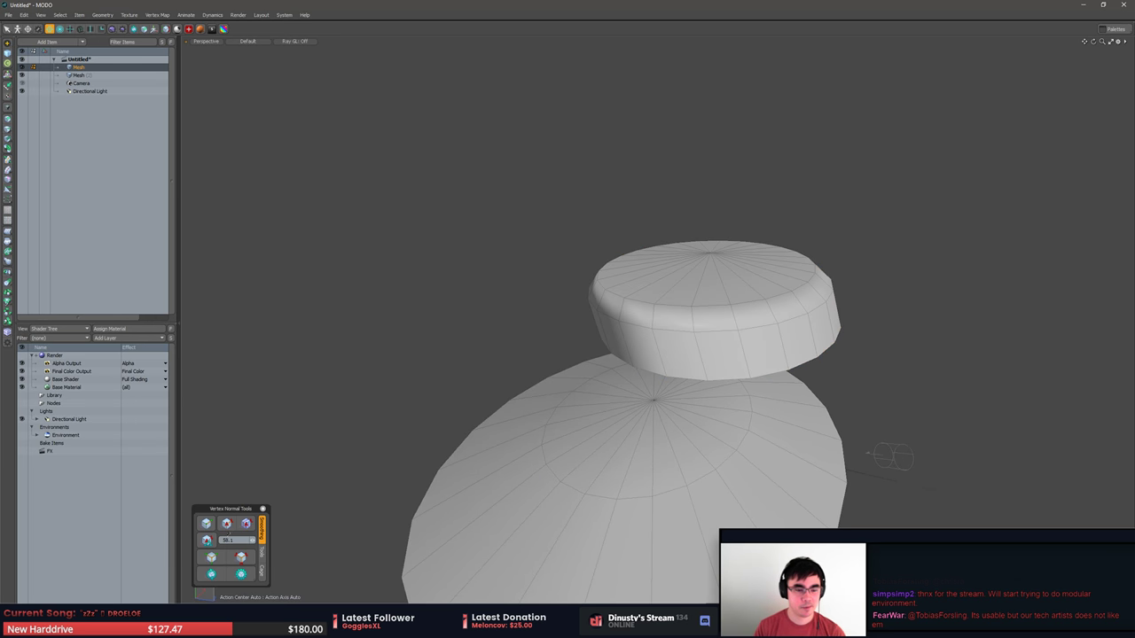
pyautogui.click(351, 463)
pyautogui.moveTo(234, 509); pyautogui.dragTo(253, 459)
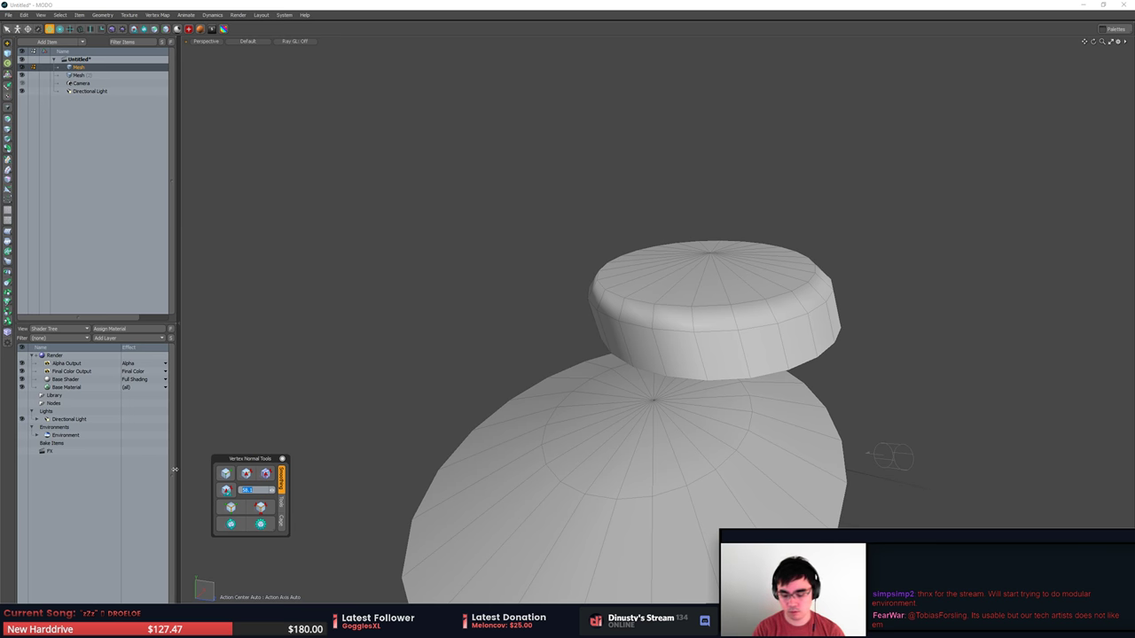
# Inspect the shading of the small bevelled disc and the large disc from several angles, and undo the last two changes.
pyautogui.keyDown('alt'); pyautogui.moveTo(569, 288); pyautogui.dragTo(613, 266); pyautogui.keyUp('alt')
pyautogui.scroll(-5, 621, 270)
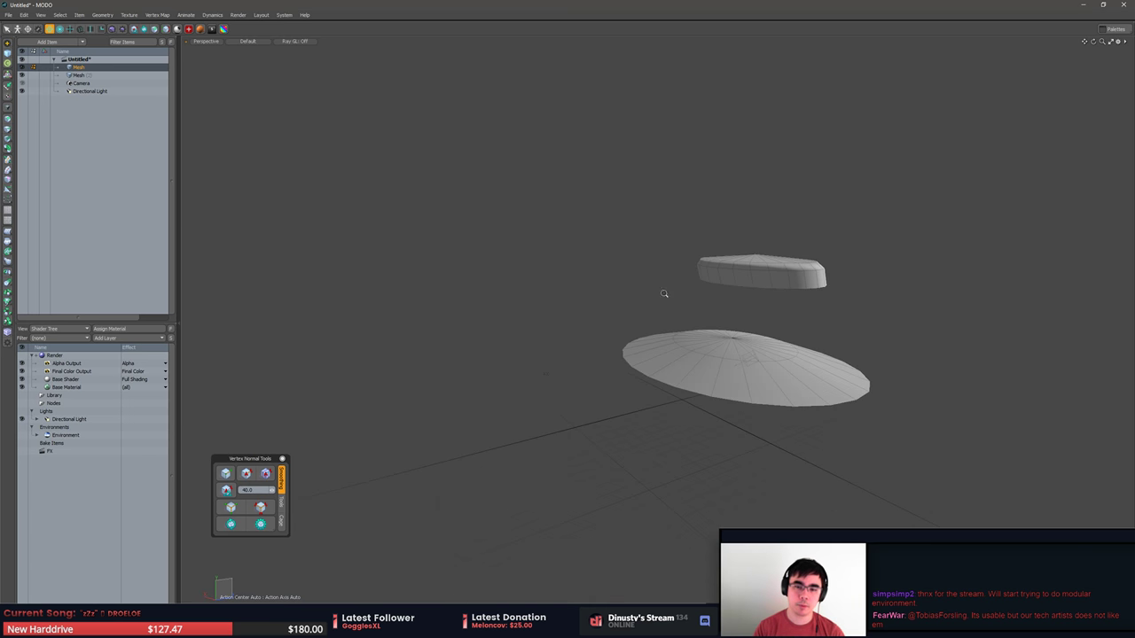
pyautogui.keyDown('alt'); pyautogui.moveTo(664, 292); pyautogui.dragTo(679, 351); pyautogui.keyUp('alt')
pyautogui.scroll(2, 678, 351)
pyautogui.keyDown('alt'); pyautogui.keyDown('shift'); pyautogui.moveTo(692, 408); pyautogui.dragTo(656, 442); pyautogui.keyUp('shift'); pyautogui.keyUp('alt')
pyautogui.scroll(3, 656, 442)
pyautogui.moveTo(665, 496)
pyautogui.keyDown('alt'); pyautogui.mouseDown()
pyautogui.moveTo(700, 444)
pyautogui.moveTo(656, 410)
pyautogui.mouseUp(); pyautogui.keyUp('alt')
pyautogui.hotkey('ctrl', 'z')
pyautogui.hotkey('ctrl', 'z')
# Select the large disc's polygons for inspection, clear that selection and hide the small bevelled disc.
pyautogui.click(612, 376)
pyautogui.press('3')
pyautogui.doubleClick(650, 362)
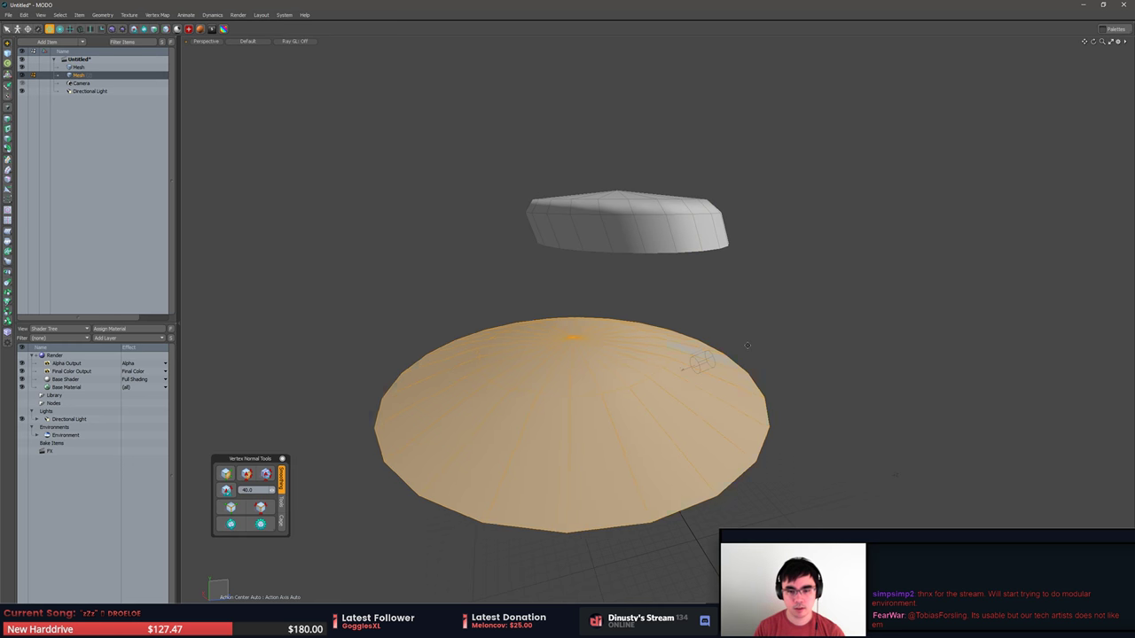
pyautogui.keyDown('alt'); pyautogui.moveTo(656, 365); pyautogui.dragTo(679, 409); pyautogui.keyUp('alt')
pyautogui.click(834, 357)
pyautogui.click(671, 264)
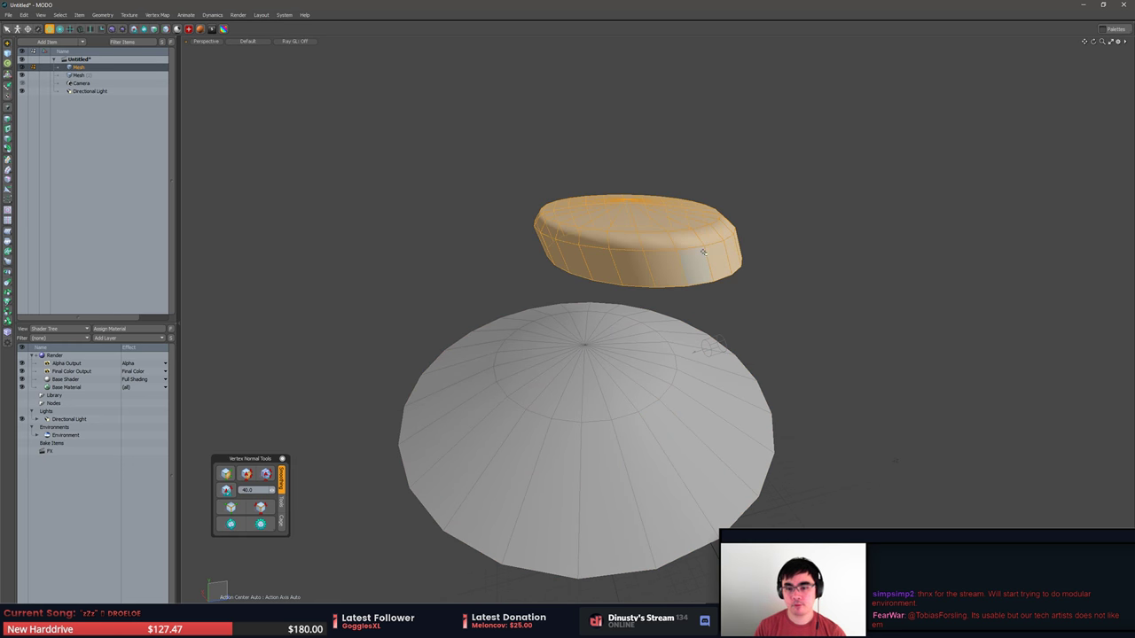
pyautogui.press('h')
# Select the large disc's inner cap polygons for inspection and hide all polygons of the disc.
pyautogui.click(606, 353)
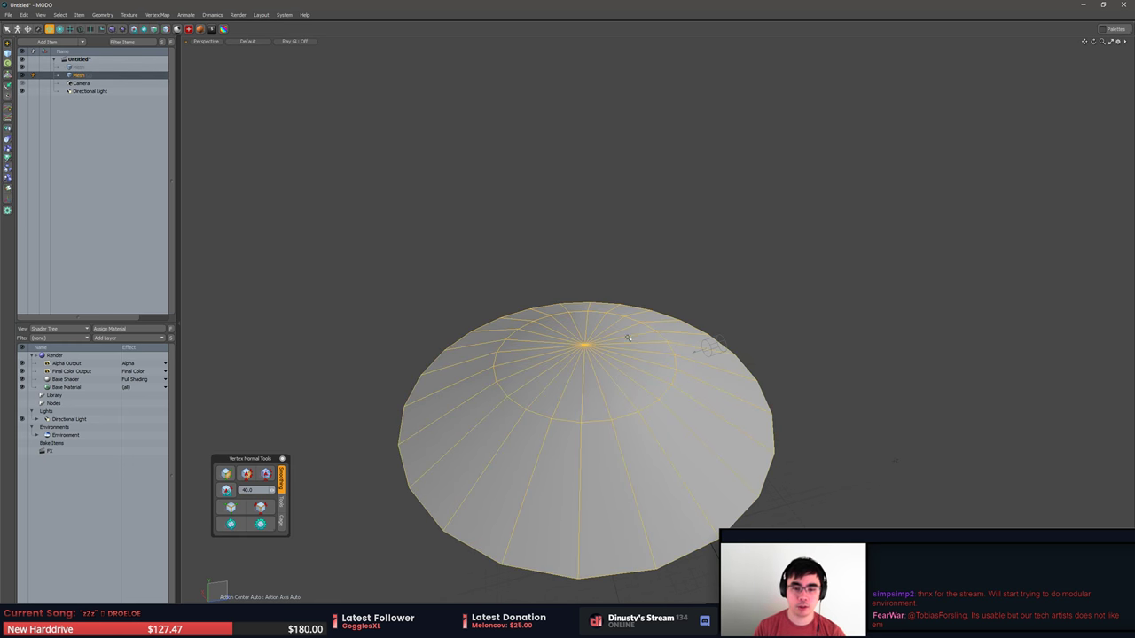
pyautogui.moveTo(637, 407)
pyautogui.mouseDown()
pyautogui.moveTo(626, 348)
pyautogui.moveTo(518, 380)
pyautogui.moveTo(658, 327)
pyautogui.mouseUp()
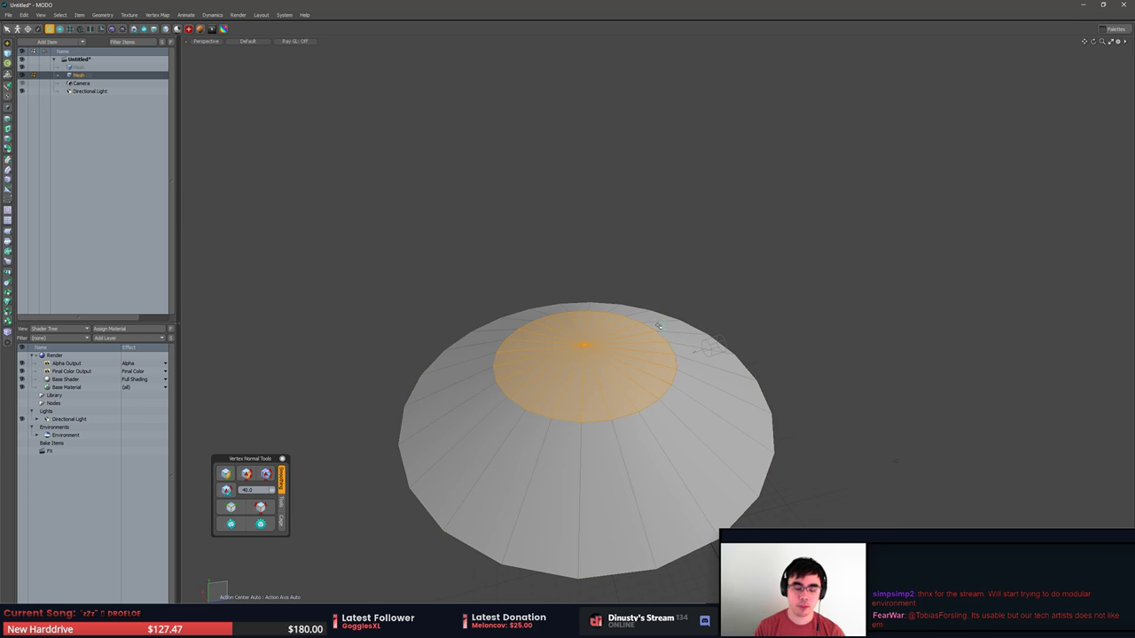
pyautogui.click(856, 295)
pyautogui.keyDown('alt'); pyautogui.moveTo(856, 296); pyautogui.dragTo(826, 360); pyautogui.keyUp('alt')
pyautogui.doubleClick(723, 401)
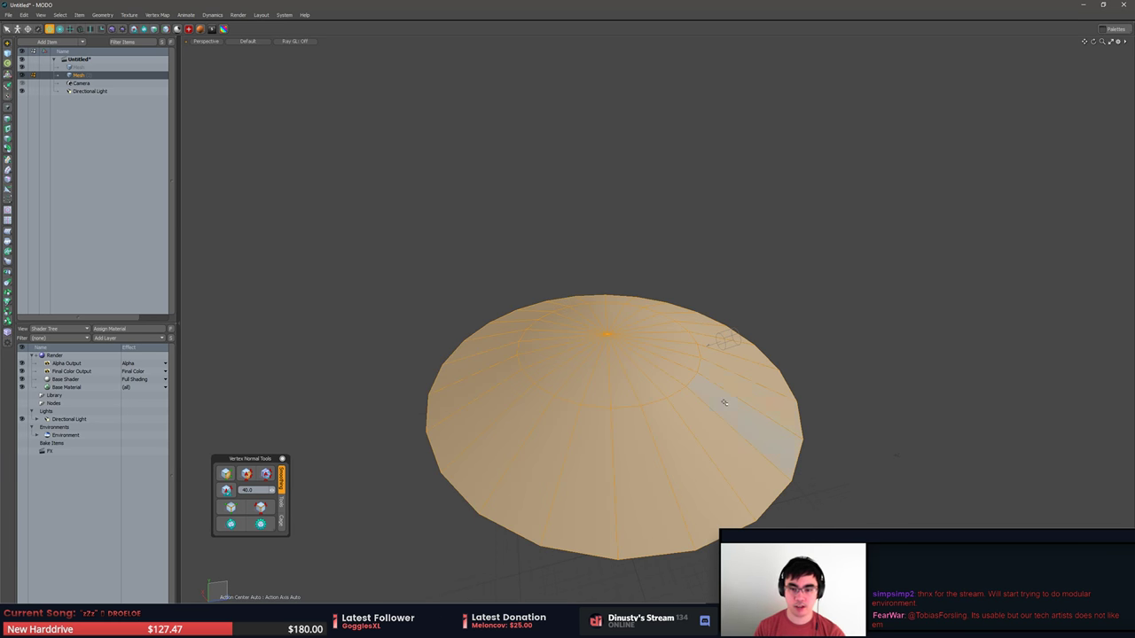
pyautogui.press('h')
# Delete both disc Mesh items from the scene.
pyautogui.click(85, 67)
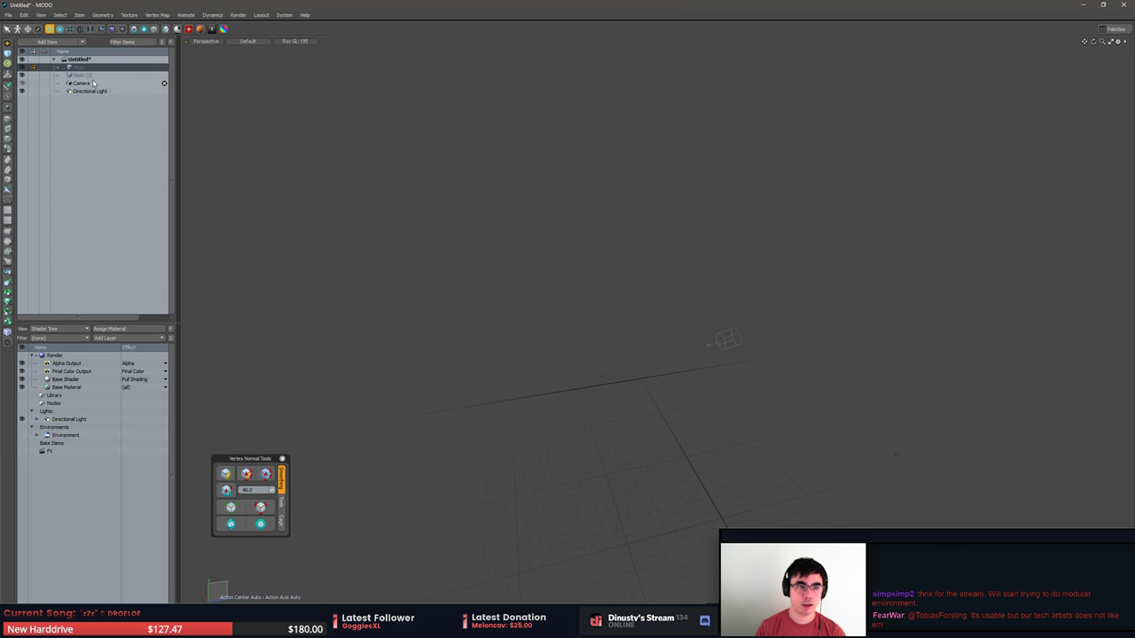
pyautogui.press('Delete')
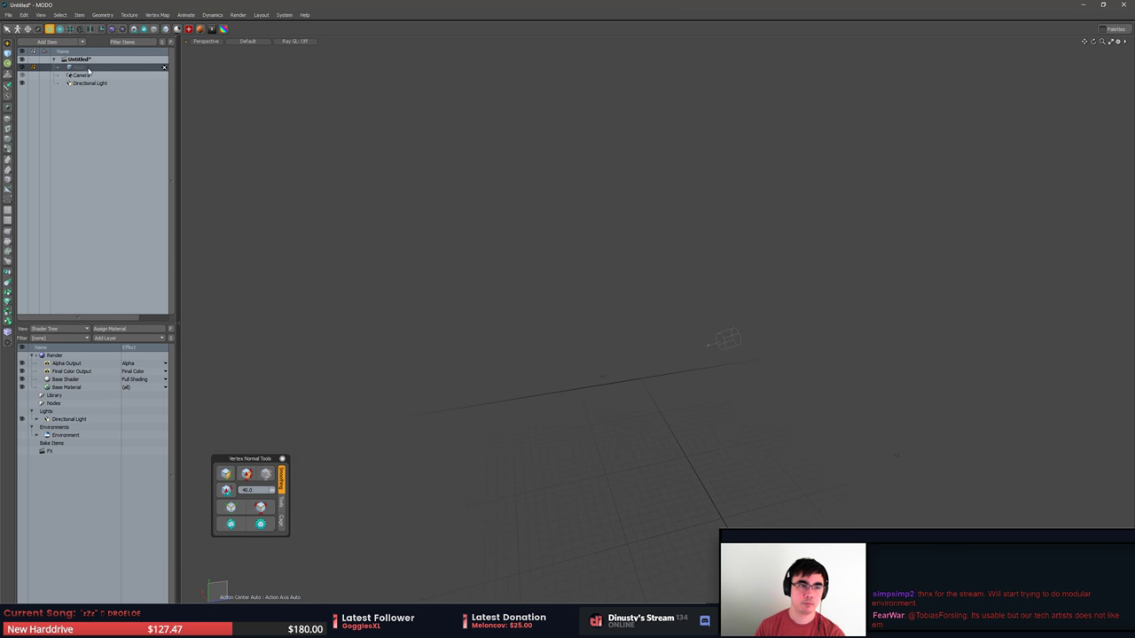
pyautogui.press('Delete')
# Add an empty mesh item and two sphere primitive items to the scene.
pyautogui.click(9, 52)
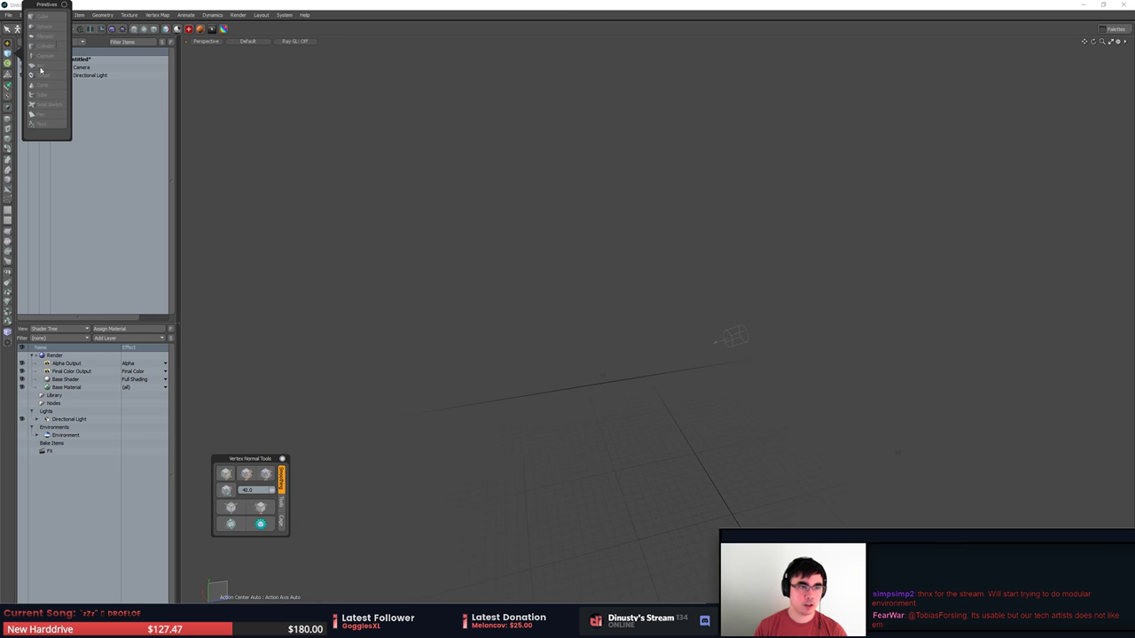
pyautogui.click(53, 19)
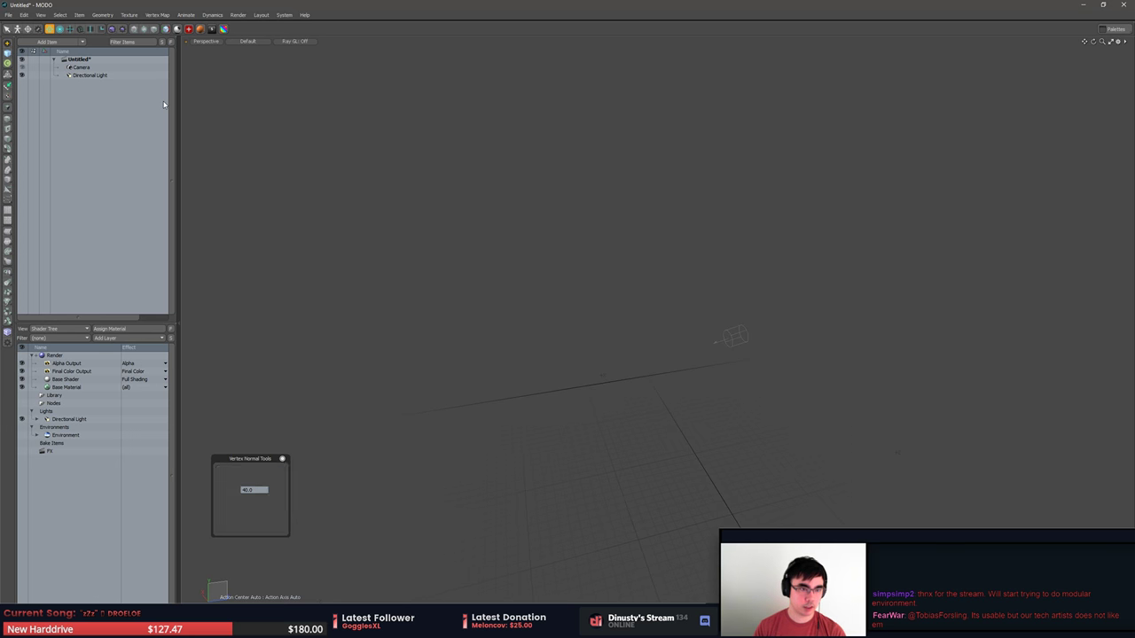
pyautogui.click(9, 54)
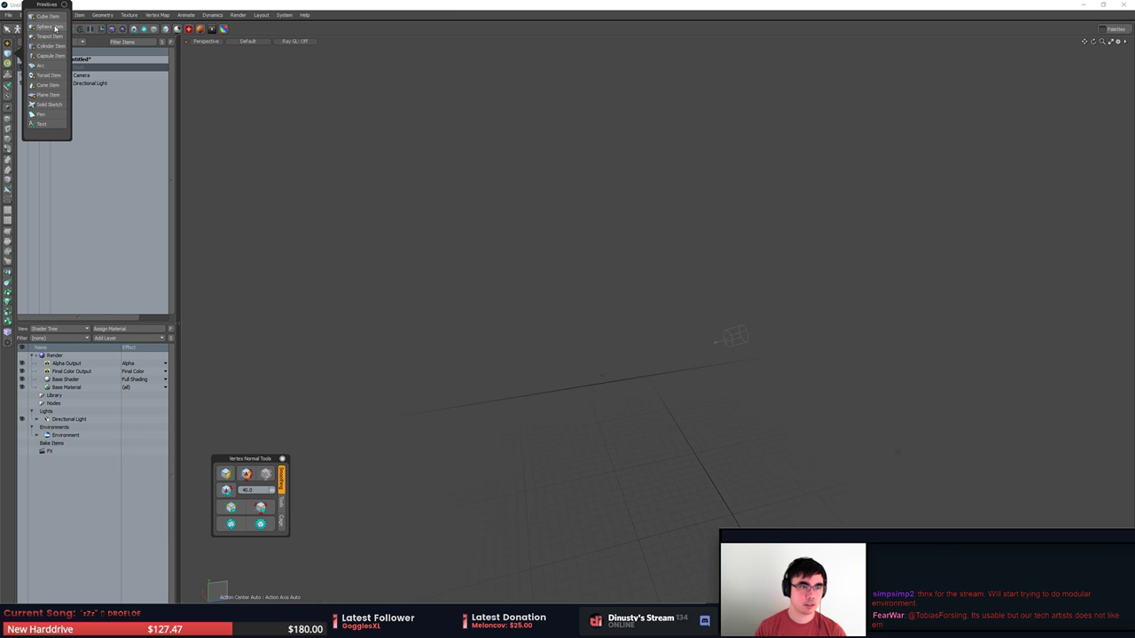
pyautogui.click(56, 27)
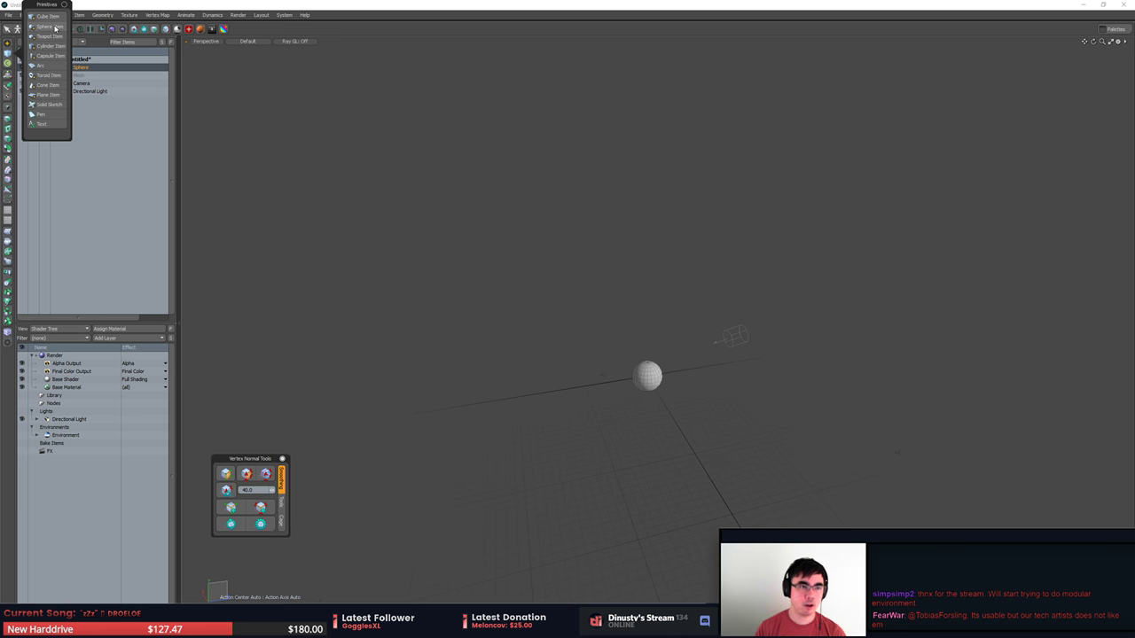
pyautogui.click(53, 28)
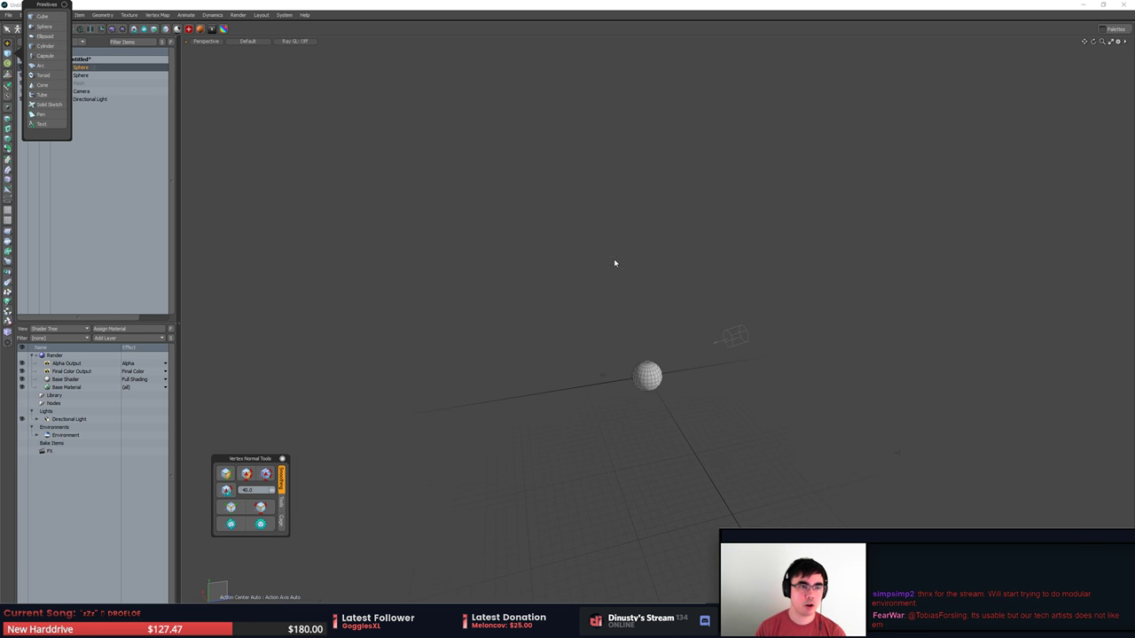
# Frame the new sphere in the viewport and inspect its shading up close.
pyautogui.scroll(3, 600, 264)
pyautogui.press('a')
pyautogui.keyDown('alt'); pyautogui.moveTo(576, 234); pyautogui.dragTo(869, 321); pyautogui.keyUp('alt')
pyautogui.doubleClick(668, 300)
pyautogui.press('r')
pyautogui.press('q')
pyautogui.press('5')
pyautogui.press('1')
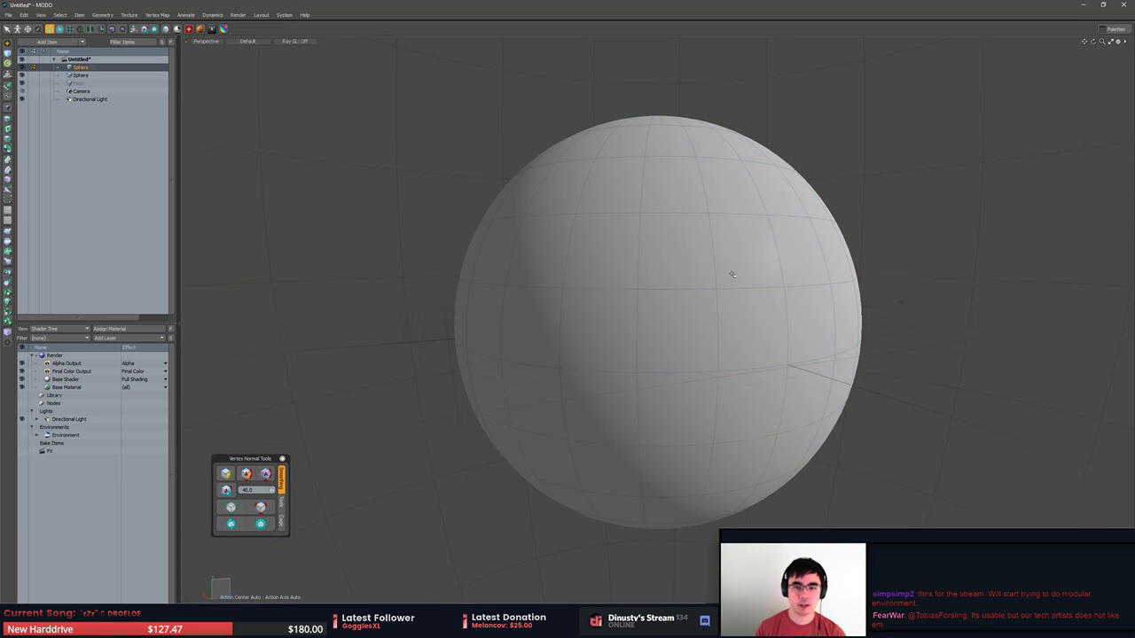
# Delete the duplicate Sphere item and the empty Mesh item, leaving a single sphere framed in the view.
pyautogui.click(82, 76)
pyautogui.press('Delete')
pyautogui.click(92, 75)
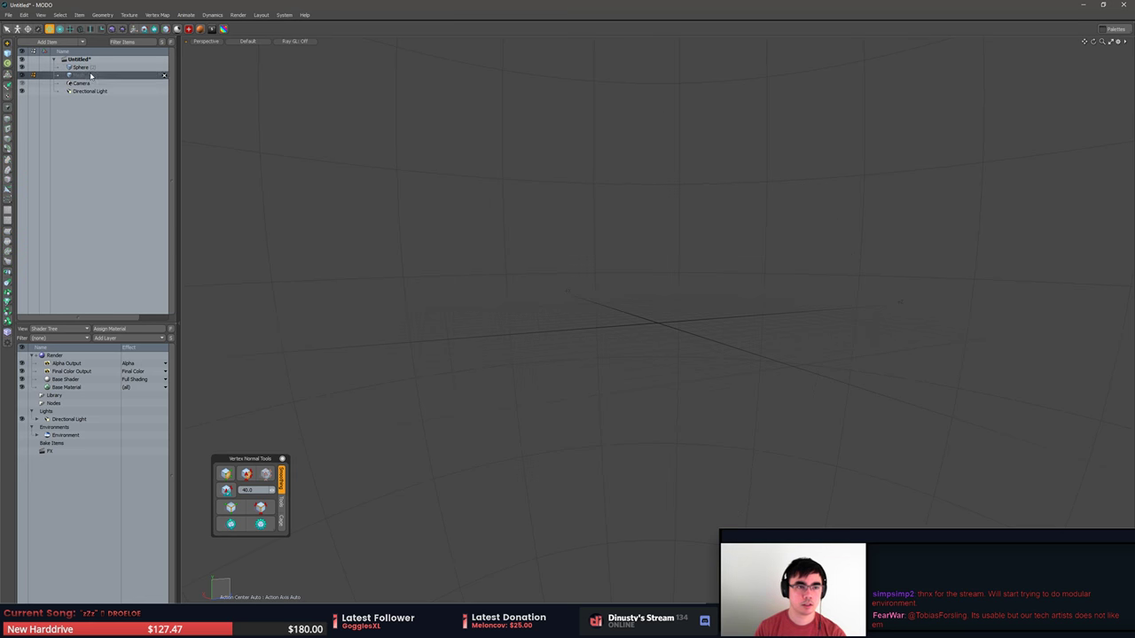
pyautogui.press('Delete')
pyautogui.press('a')
pyautogui.keyDown('alt'); pyautogui.moveTo(651, 173); pyautogui.dragTo(648, 234); pyautogui.keyUp('alt')
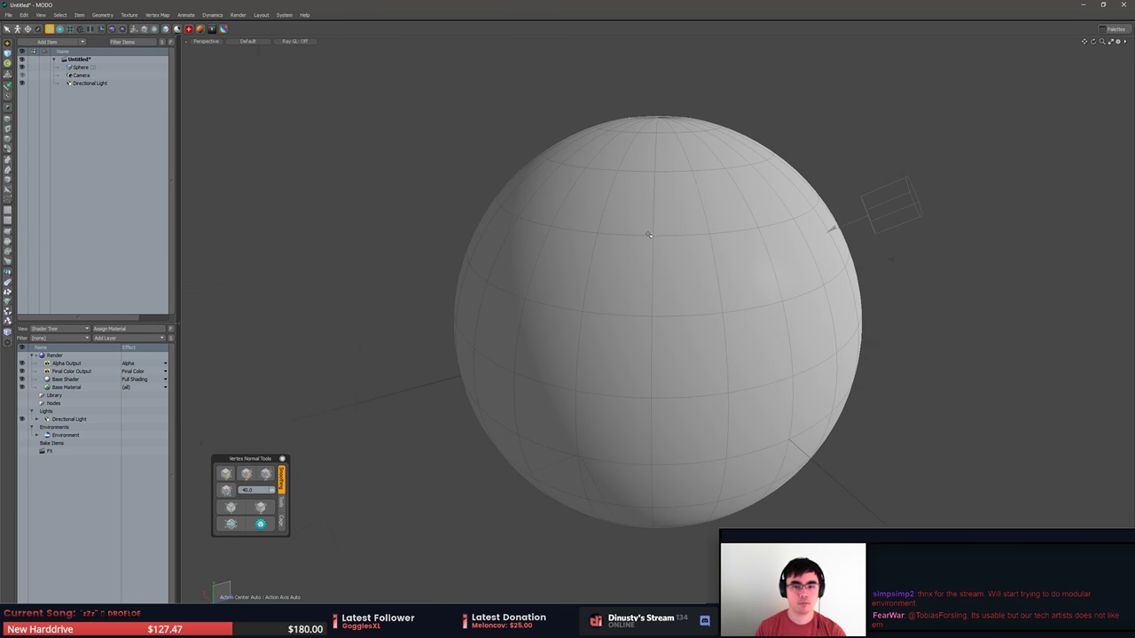
# Select all polygons of the sphere and move a copy of them diagonally up and away from the original.
pyautogui.doubleClick(702, 252)
pyautogui.click(696, 300)
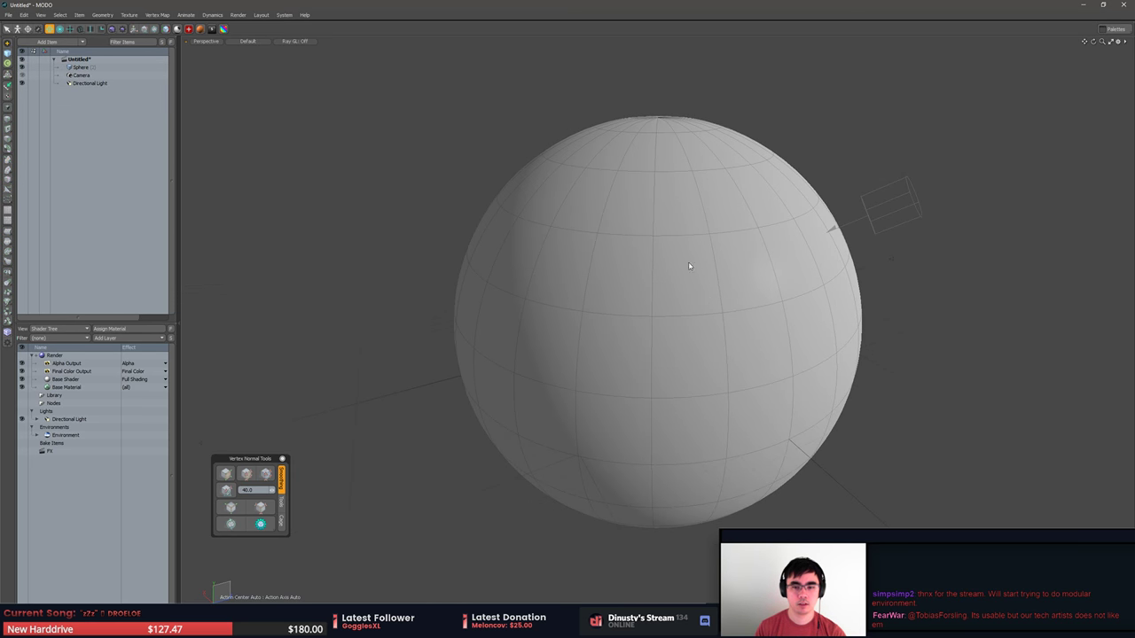
pyautogui.click(711, 245)
pyautogui.doubleClick(710, 245)
pyautogui.keyDown('alt'); pyautogui.keyDown('shift'); pyautogui.moveTo(711, 244); pyautogui.dragTo(659, 279); pyautogui.keyUp('shift'); pyautogui.keyUp('alt')
pyautogui.scroll(2, 674, 257)
pyautogui.scroll(-5, 683, 246)
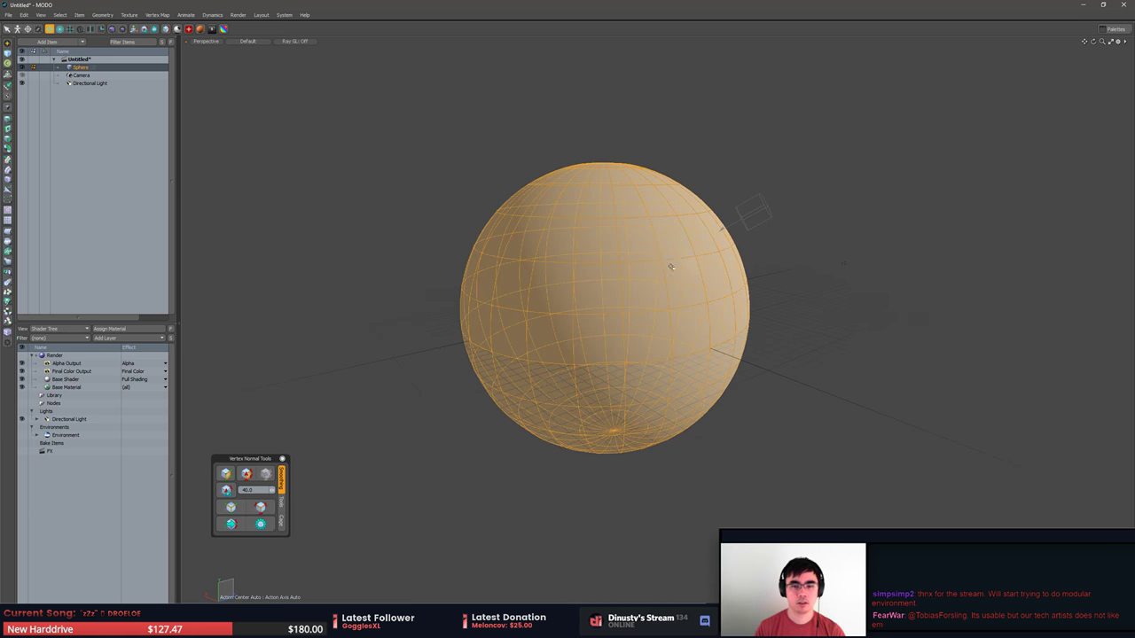
pyautogui.press('w')
pyautogui.moveTo(611, 309); pyautogui.dragTo(711, 215)
pyautogui.hotkey('shift', 'a')
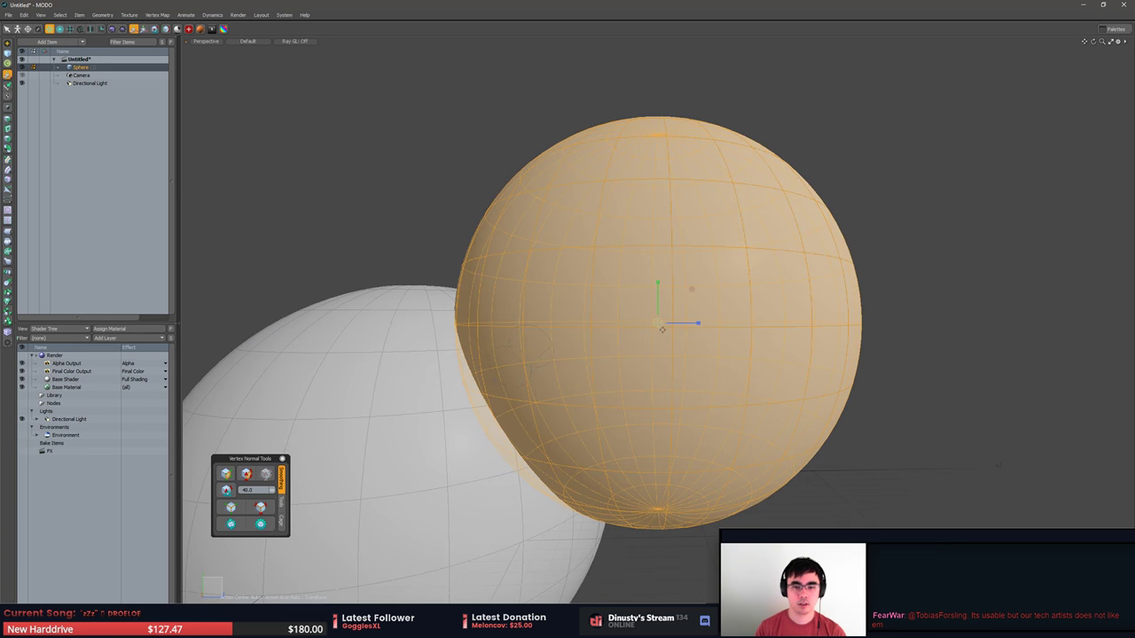
# Adjust the copied sphere's position so it partly intersects the original sphere, and clear the selection.
pyautogui.moveTo(658, 323); pyautogui.dragTo(648, 381)
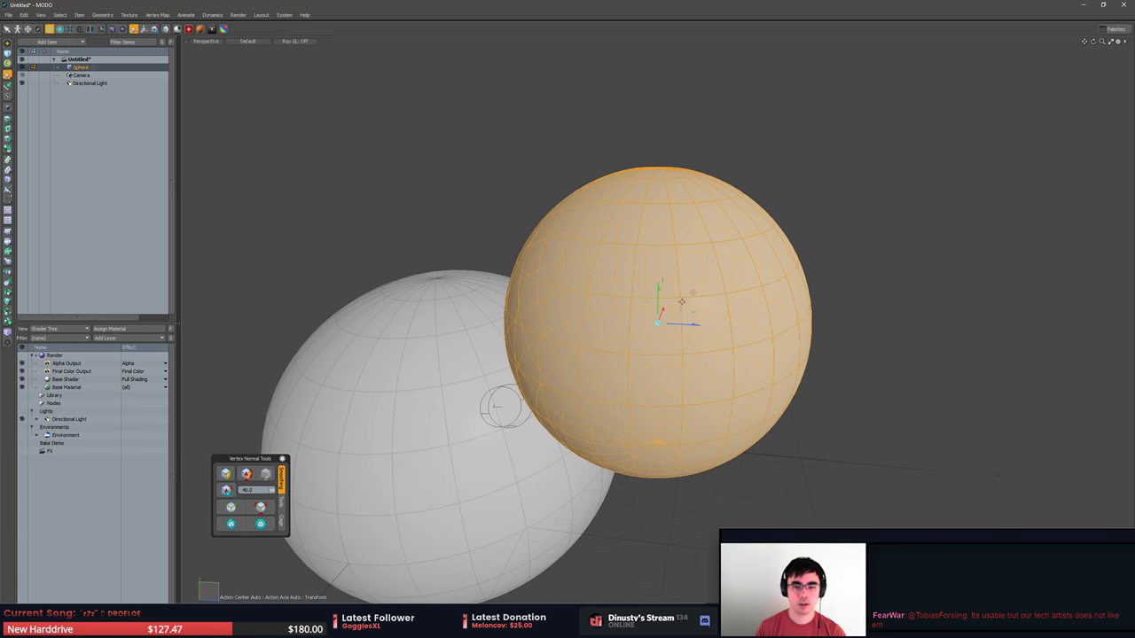
pyautogui.moveTo(692, 294); pyautogui.dragTo(644, 325)
pyautogui.press('space')
pyautogui.click(790, 267)
# Set the viewport's Ray GL mode to Full and turn off the wireframe overlay on the two spheres.
pyautogui.keyDown('alt'); pyautogui.moveTo(710, 275); pyautogui.dragTo(580, 127); pyautogui.keyUp('alt')
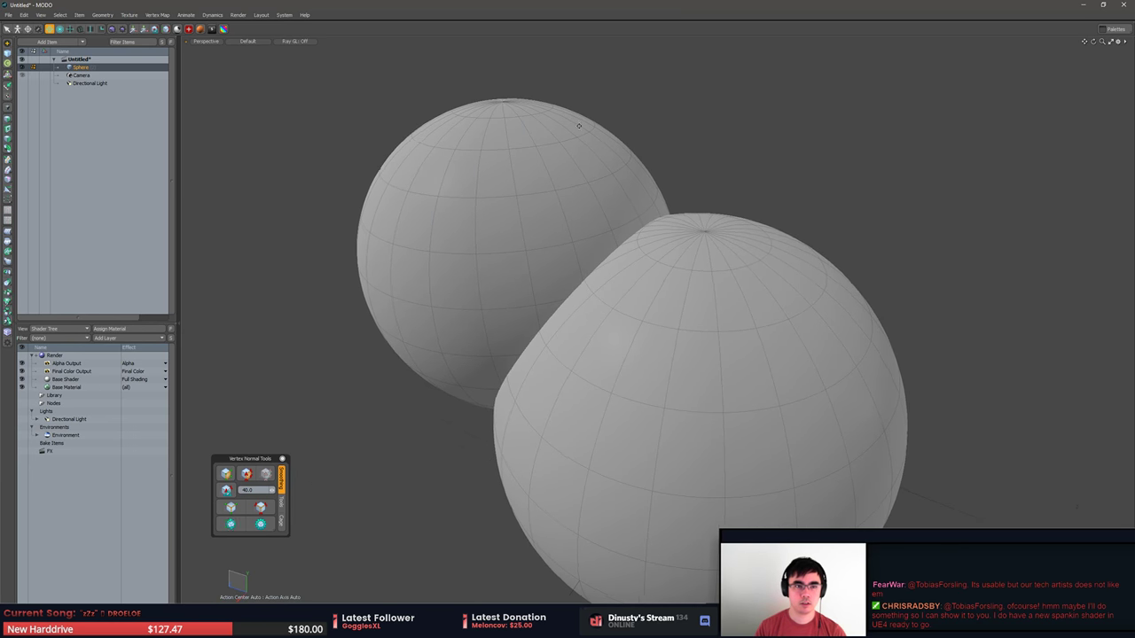
pyautogui.click(306, 41)
pyautogui.click(304, 56)
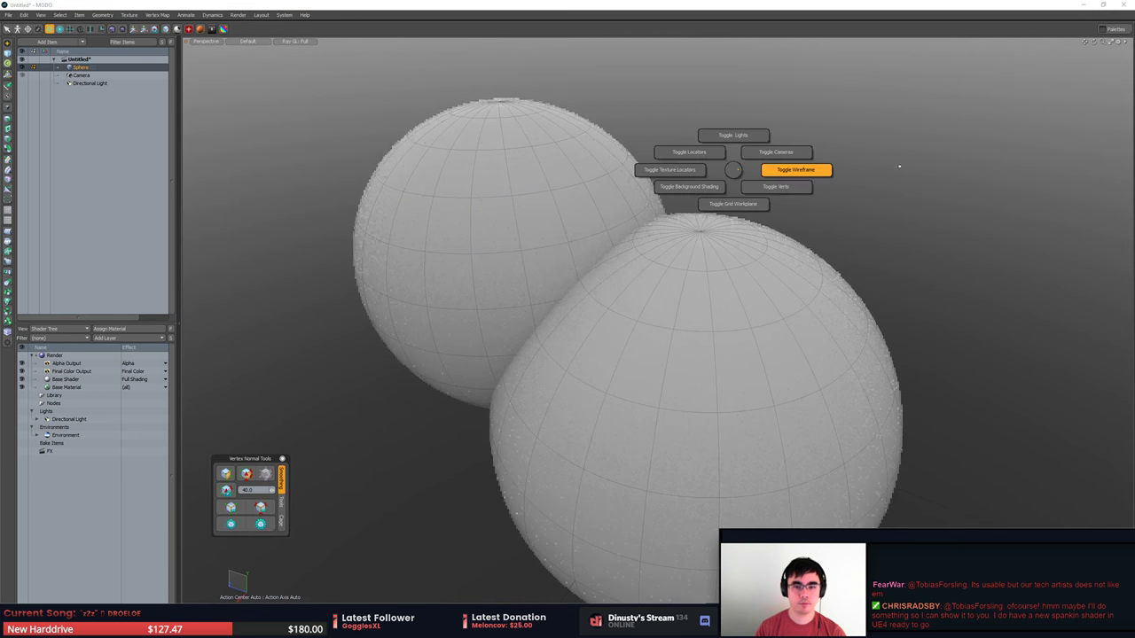
pyautogui.moveTo(850, 197)
pyautogui.keyDown('alt'); pyautogui.mouseDown()
pyautogui.moveTo(866, 192)
pyautogui.moveTo(842, 185)
pyautogui.mouseUp(); pyautogui.keyUp('alt')
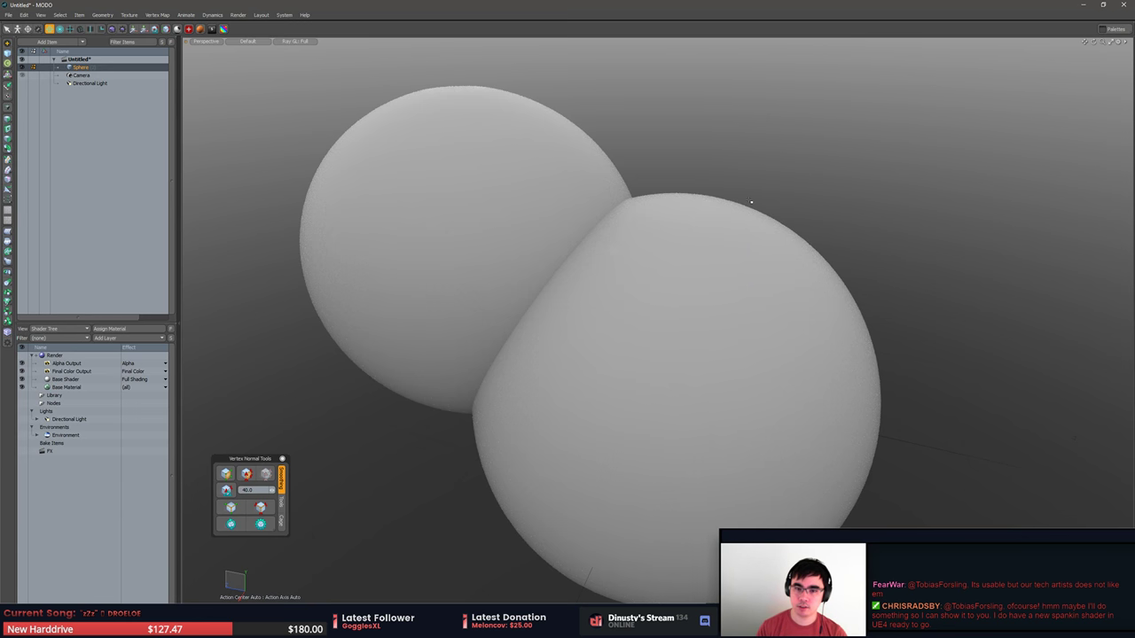
# Try pulling a small polygon patch of the upper sphere outward into a bulge near the intersection.
pyautogui.press('y')
pyautogui.moveTo(553, 137); pyautogui.dragTo(604, 106)
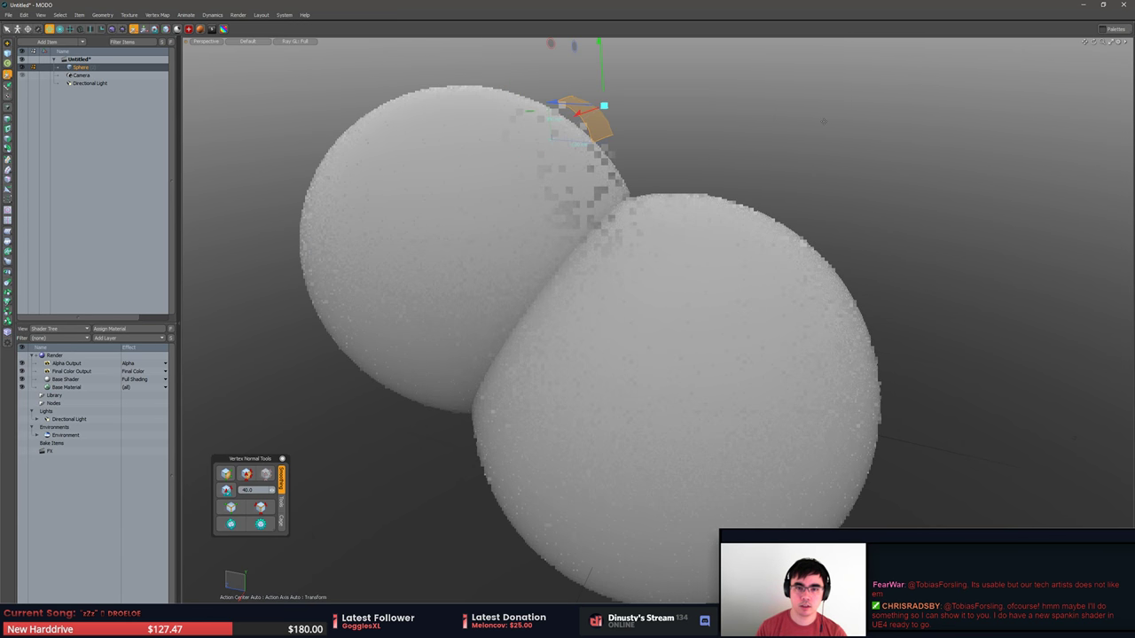
pyautogui.click(760, 126)
pyautogui.press('space')
pyautogui.click(877, 238)
pyautogui.keyDown('alt'); pyautogui.moveTo(877, 239); pyautogui.dragTo(832, 255); pyautogui.keyUp('alt')
# Undo the polygon bulge on the upper sphere and clear the selection.
pyautogui.hotkey('ctrl', 'z')
pyautogui.press('y')
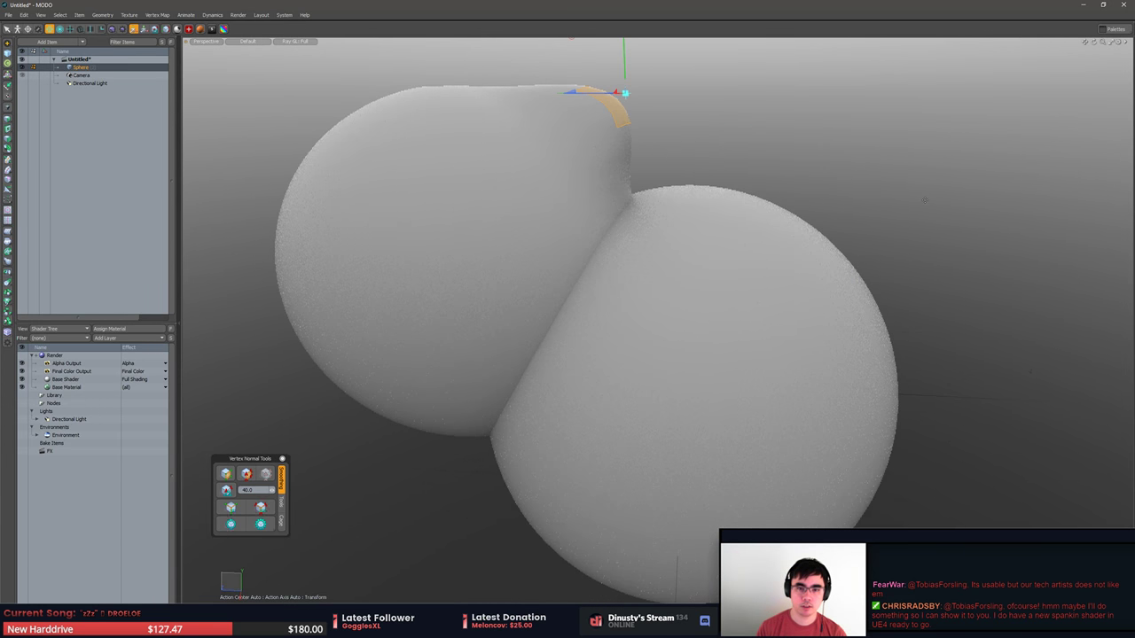
pyautogui.press('space')
pyautogui.click(866, 213)
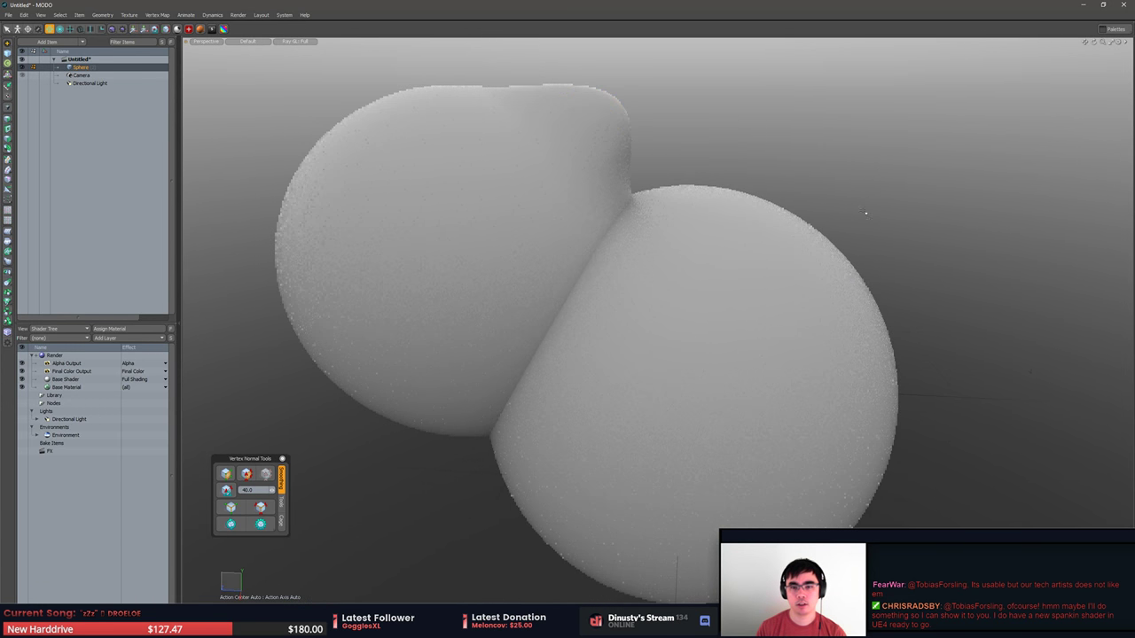
pyautogui.hotkey('ctrl', 'z')
pyautogui.hotkey('ctrl', 'z')
pyautogui.hotkey('ctrl', 'z')
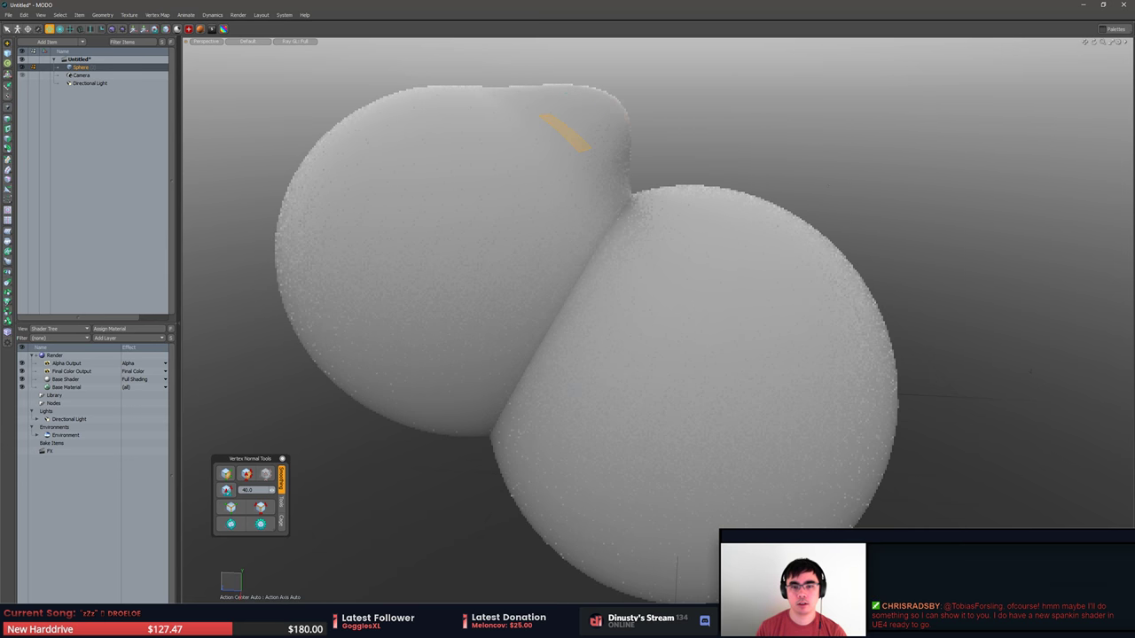
pyautogui.hotkey('ctrl', 'z')
pyautogui.hotkey('ctrl', 'z')
pyautogui.click(854, 201)
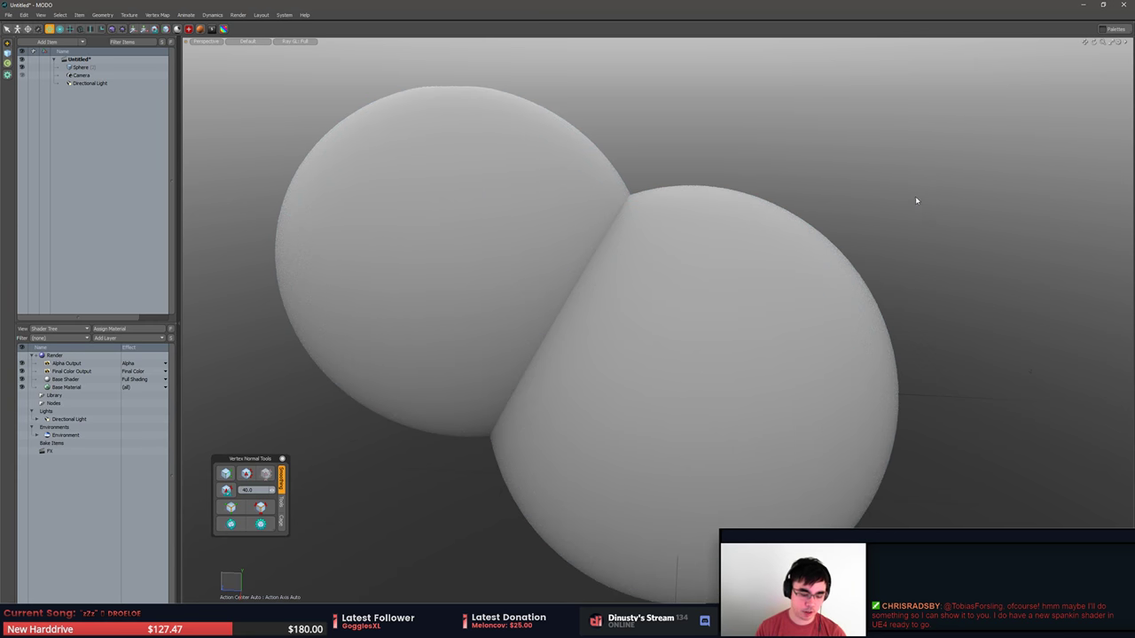
# Open a floating Shader Tree, select the Base Material and open its Item Properties in a separate palette.
pyautogui.press('m')
pyautogui.click(644, 291)
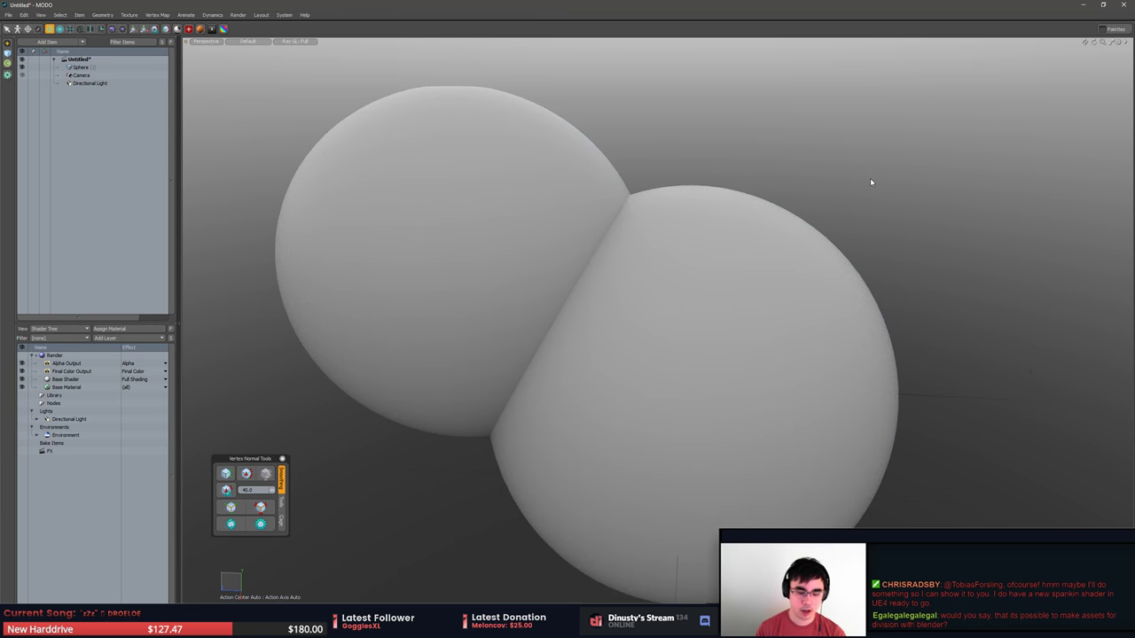
pyautogui.press('`')
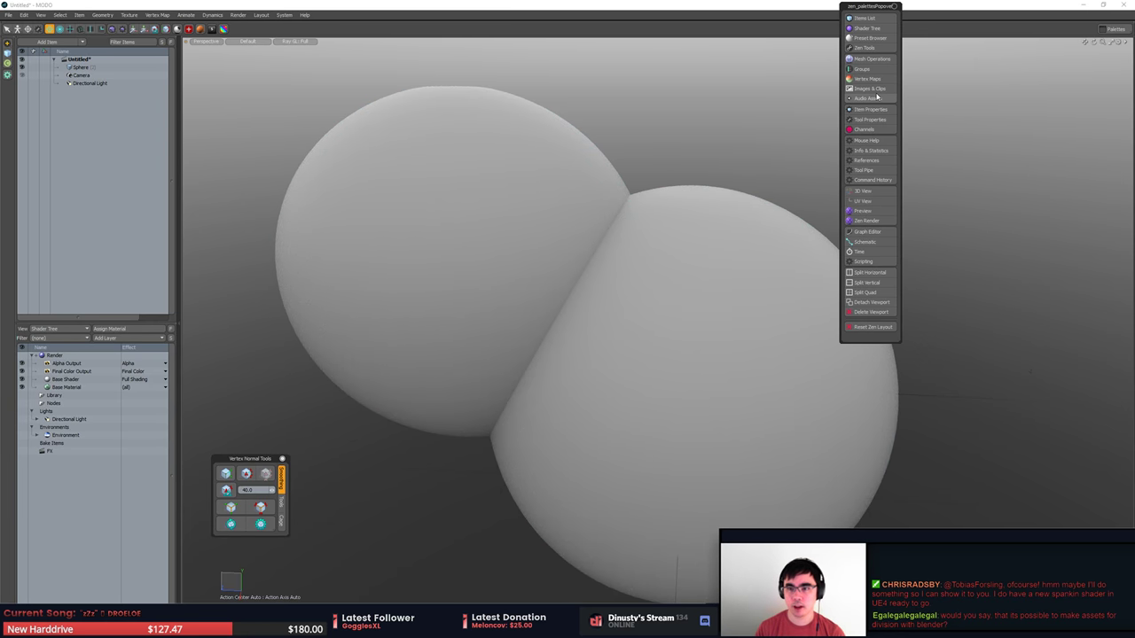
pyautogui.press('shift')
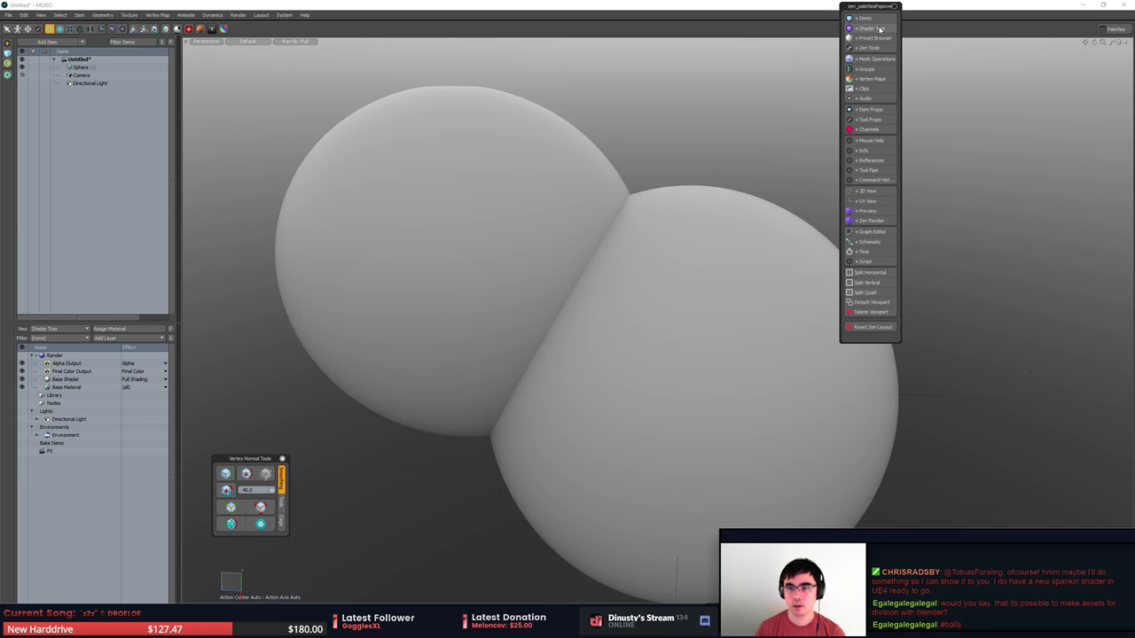
pyautogui.keyDown('ctrl'); pyautogui.click(879, 28); pyautogui.keyUp('ctrl')
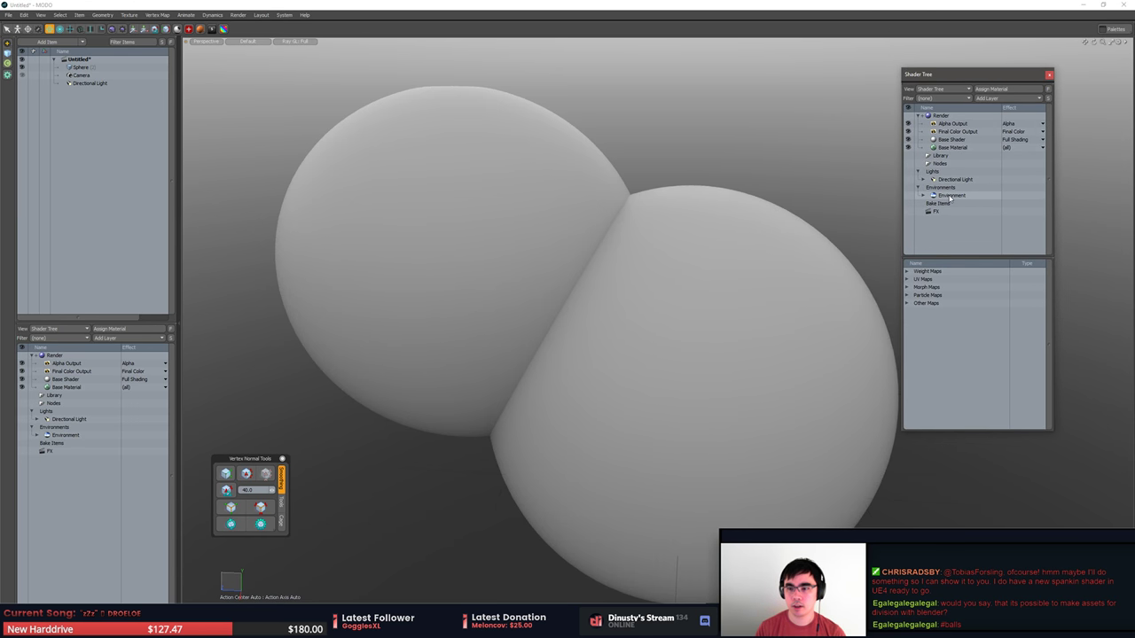
pyautogui.click(946, 148)
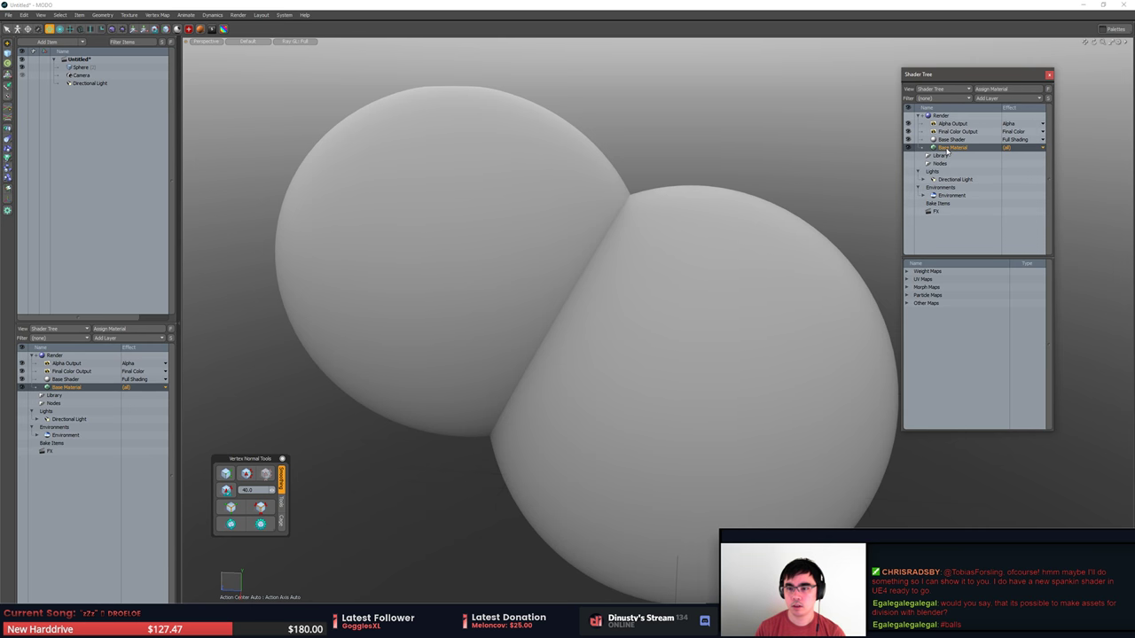
pyautogui.press('`')
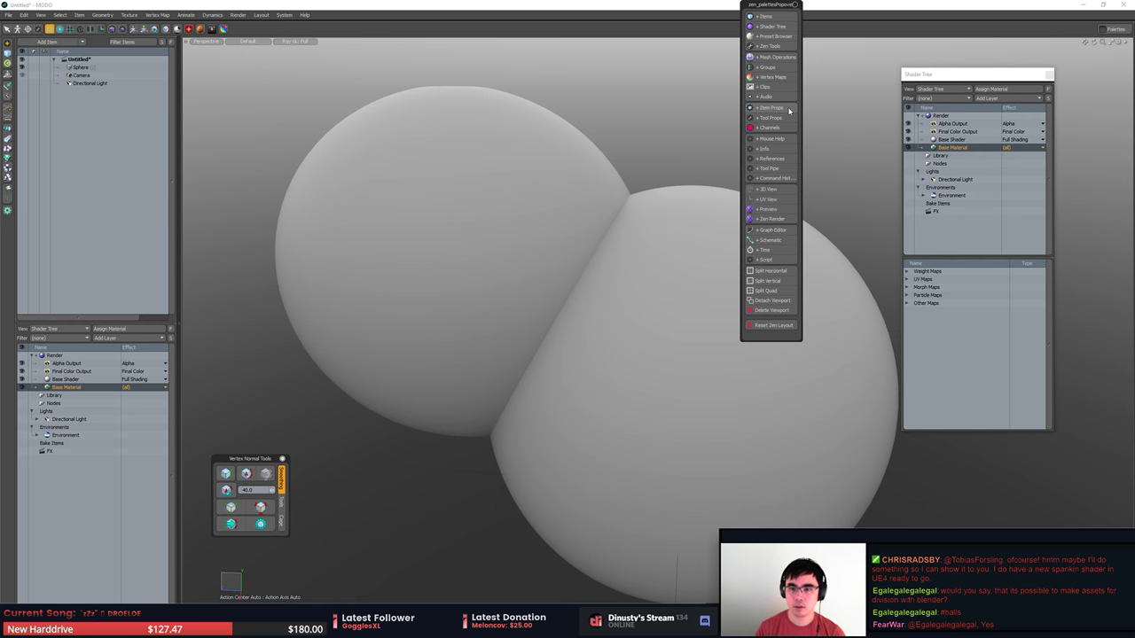
pyautogui.click(788, 108)
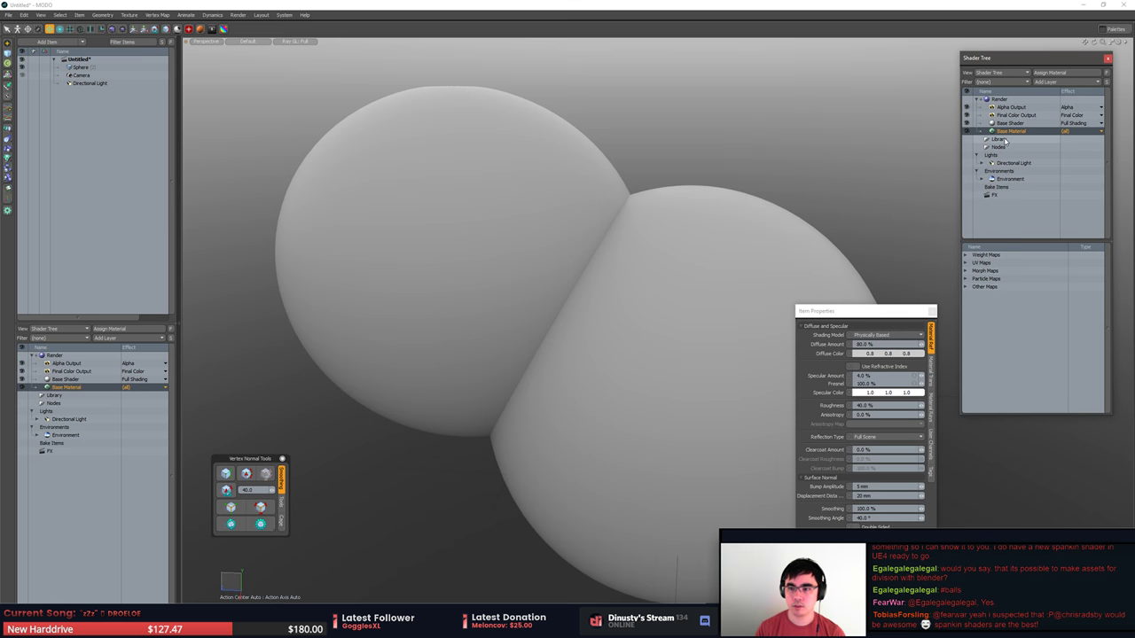
# Review the Base Shader's properties and return to the Base Material's properties.
pyautogui.click(1010, 124)
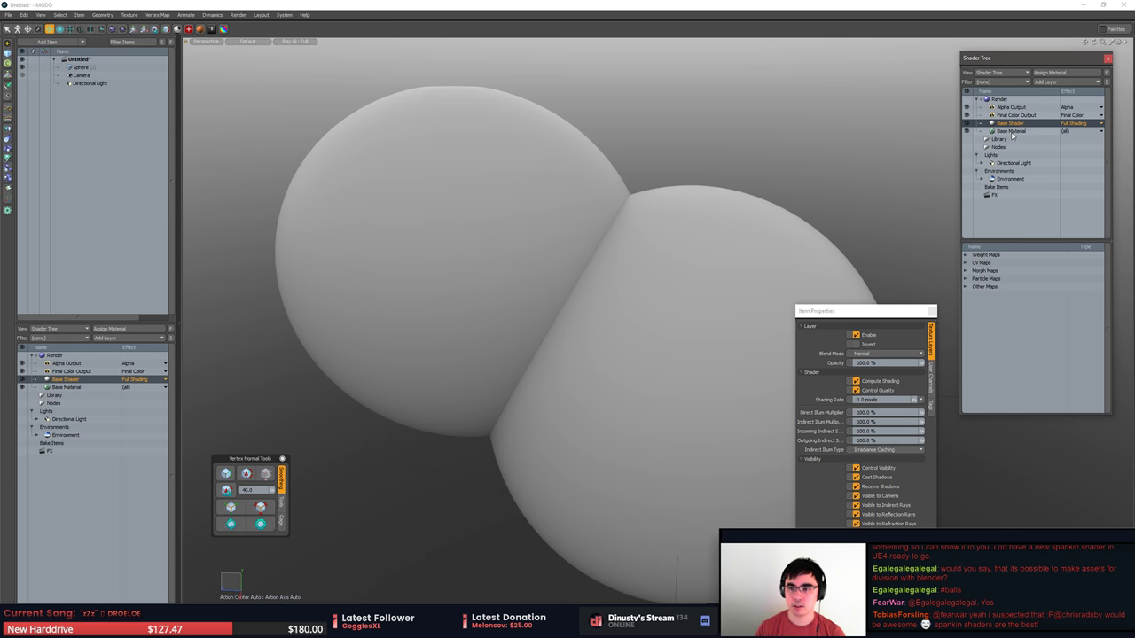
pyautogui.click(1011, 131)
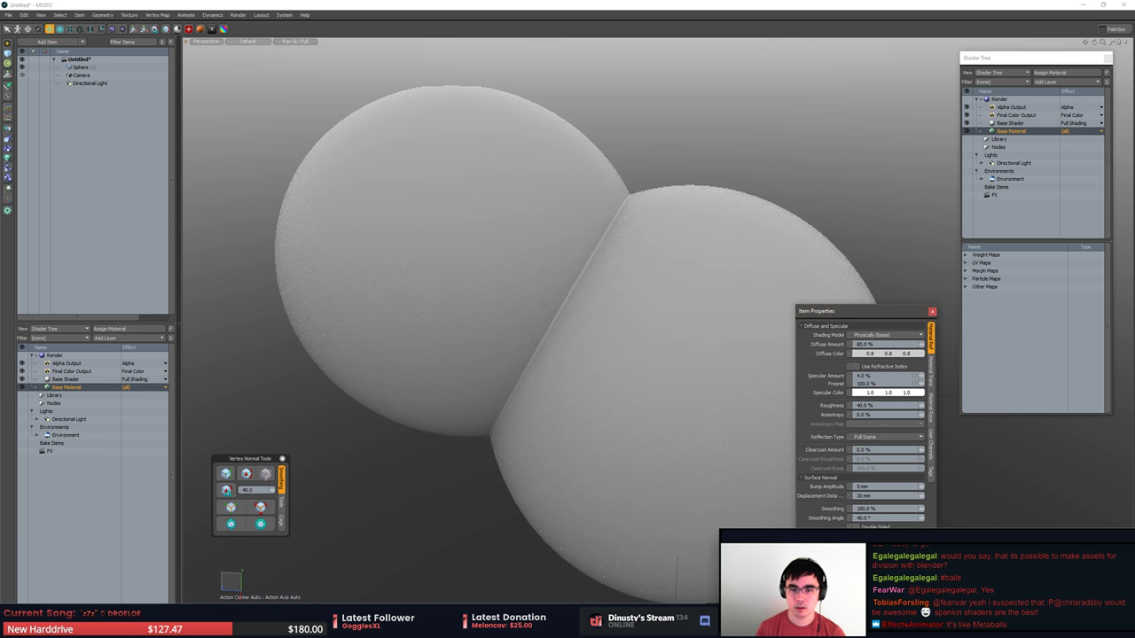
pyautogui.click(739, 97)
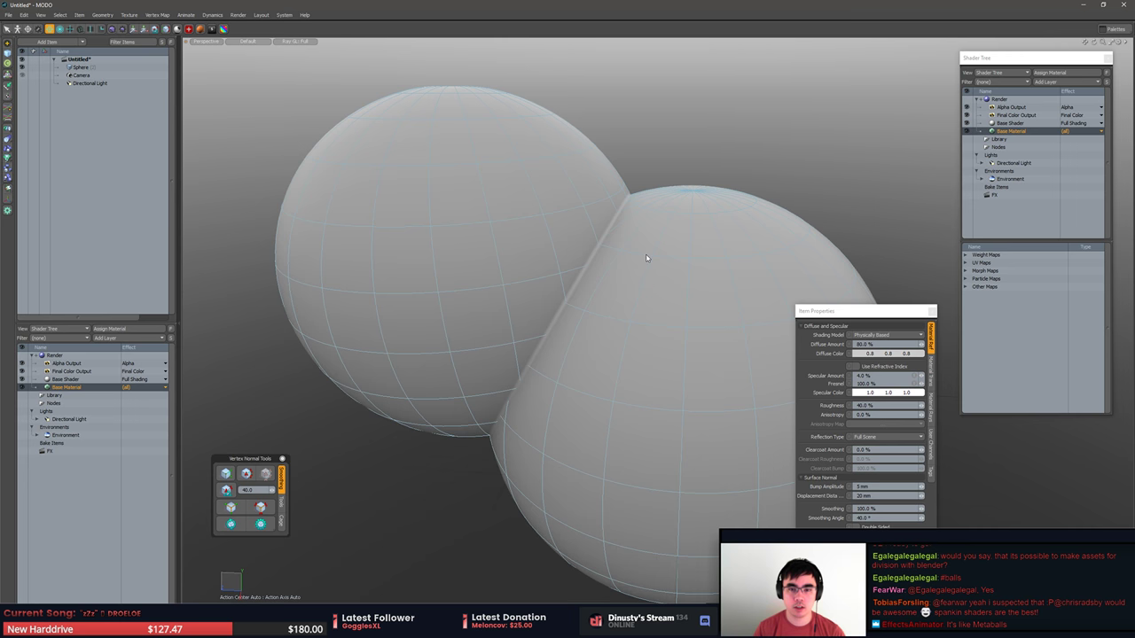
# Select the whole lower sphere and move it slightly away from the upper one to reduce their overlap.
pyautogui.click(682, 310)
pyautogui.moveTo(682, 310); pyautogui.dragTo(765, 268)
pyautogui.press('w')
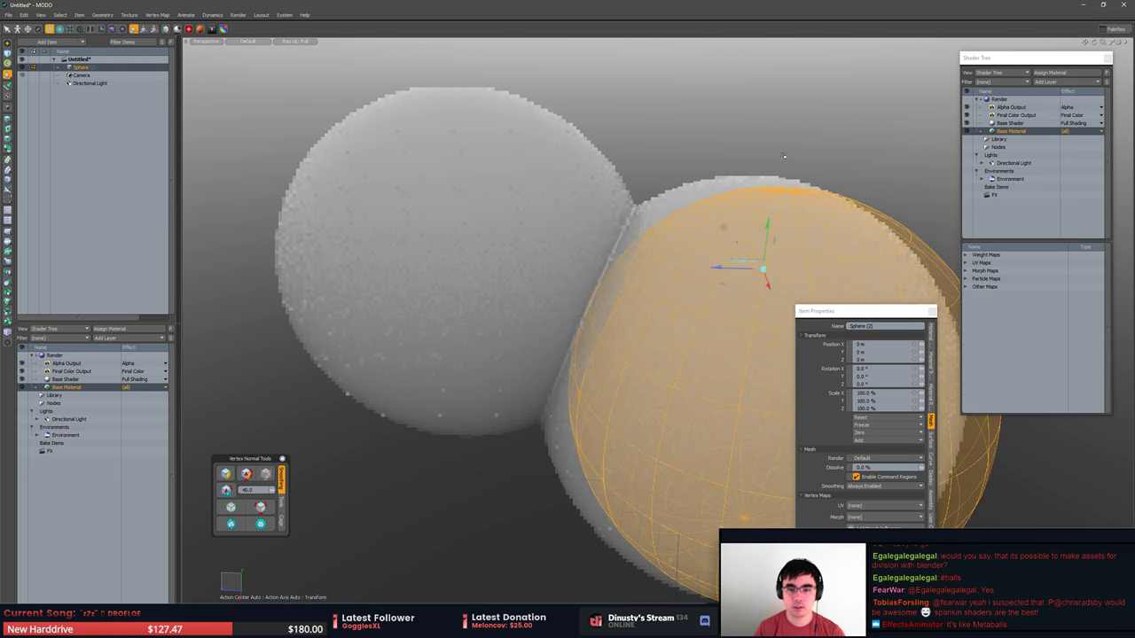
pyautogui.press('q')
pyautogui.click(769, 167)
pyautogui.keyDown('alt'); pyautogui.moveTo(653, 275); pyautogui.dragTo(557, 333); pyautogui.keyUp('alt')
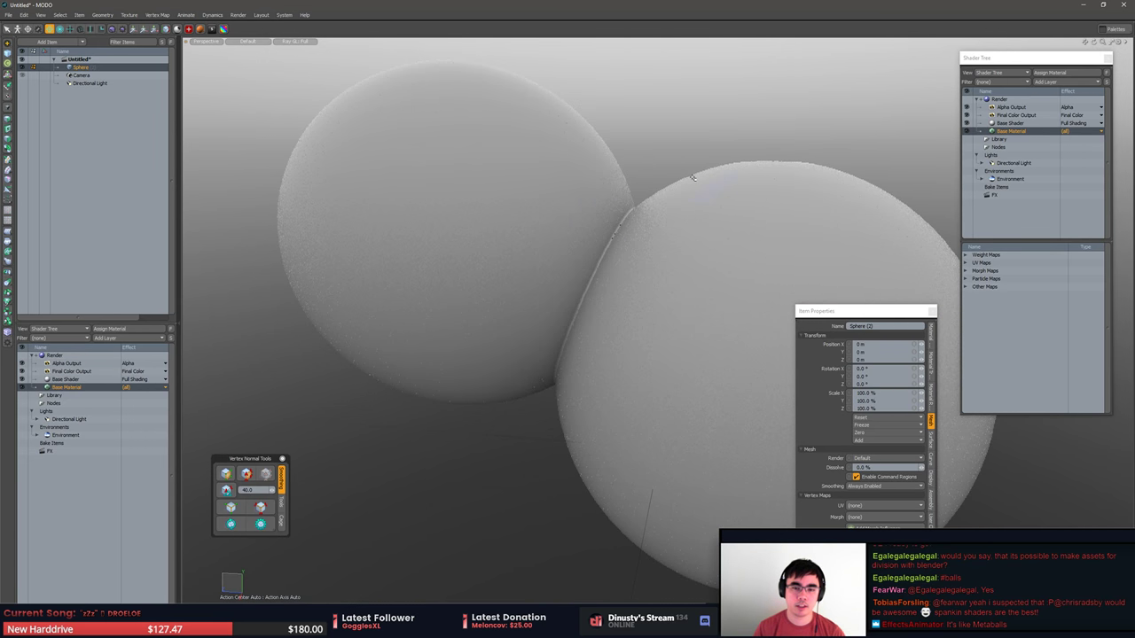
# Delete the upper sphere, keeping only the larger front one, and set the viewport's Ray GL mode to Off.
pyautogui.doubleClick(552, 231)
pyautogui.press('Delete')
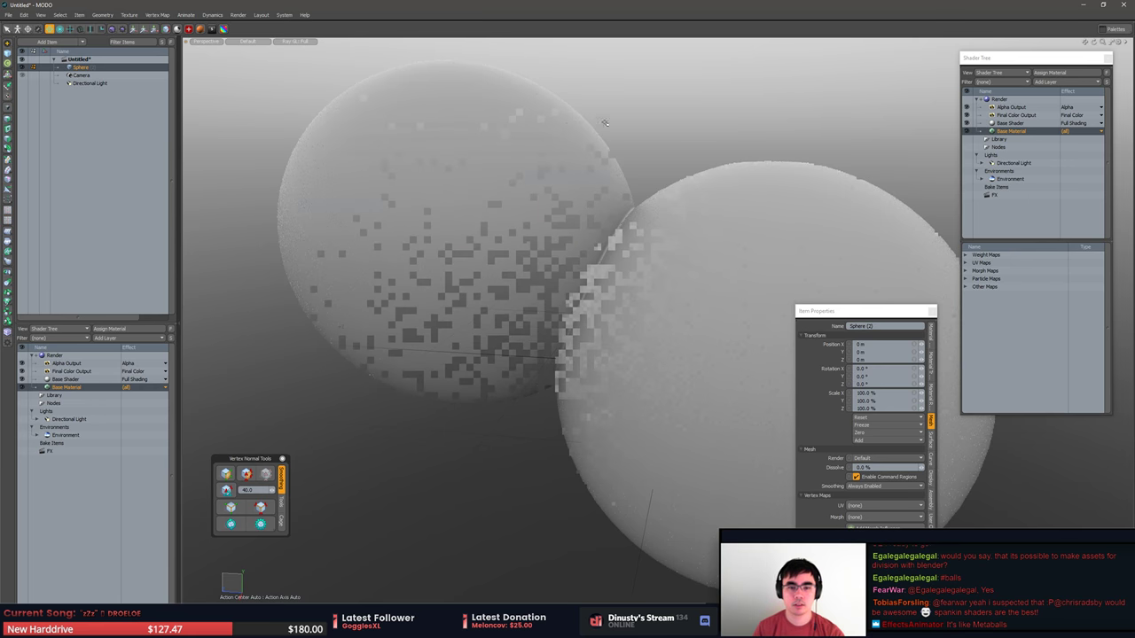
pyautogui.keyDown('alt'); pyautogui.moveTo(649, 249); pyautogui.dragTo(621, 277); pyautogui.keyUp('alt')
pyautogui.scroll(-5, 621, 277)
pyautogui.hotkey('ctrl', '3')
pyautogui.click(289, 43)
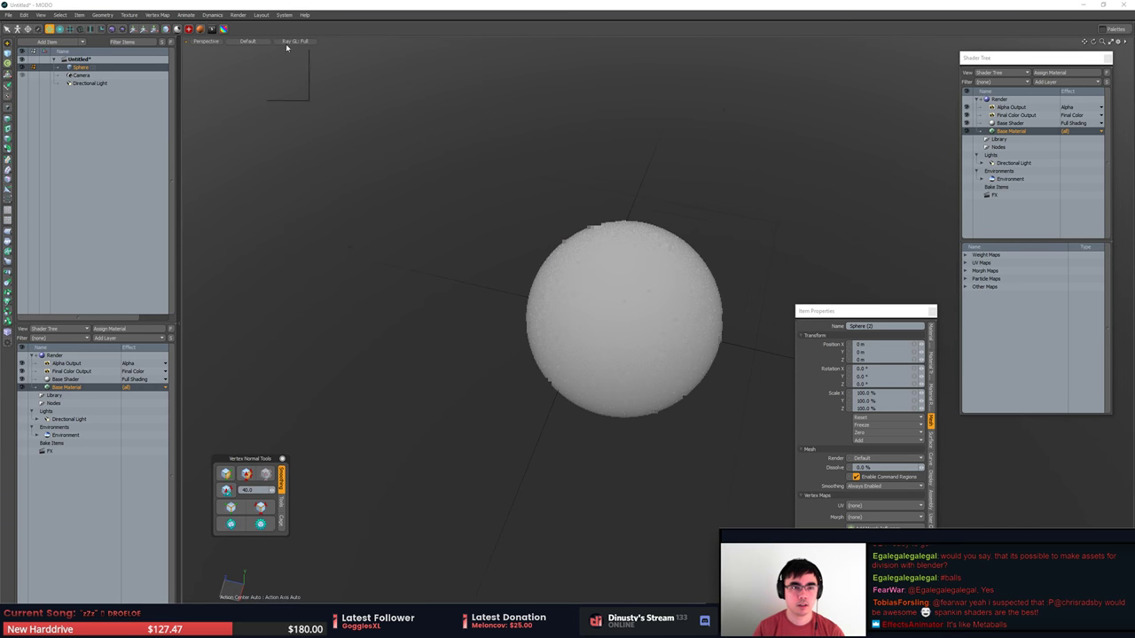
pyautogui.click(282, 55)
# Clear the polygon selection on the remaining sphere and add a Cube primitive as its own mesh item.
pyautogui.keyDown('alt'); pyautogui.moveTo(568, 182); pyautogui.dragTo(645, 218); pyautogui.keyUp('alt')
pyautogui.doubleClick(614, 321)
pyautogui.click(633, 208)
pyautogui.click(653, 220)
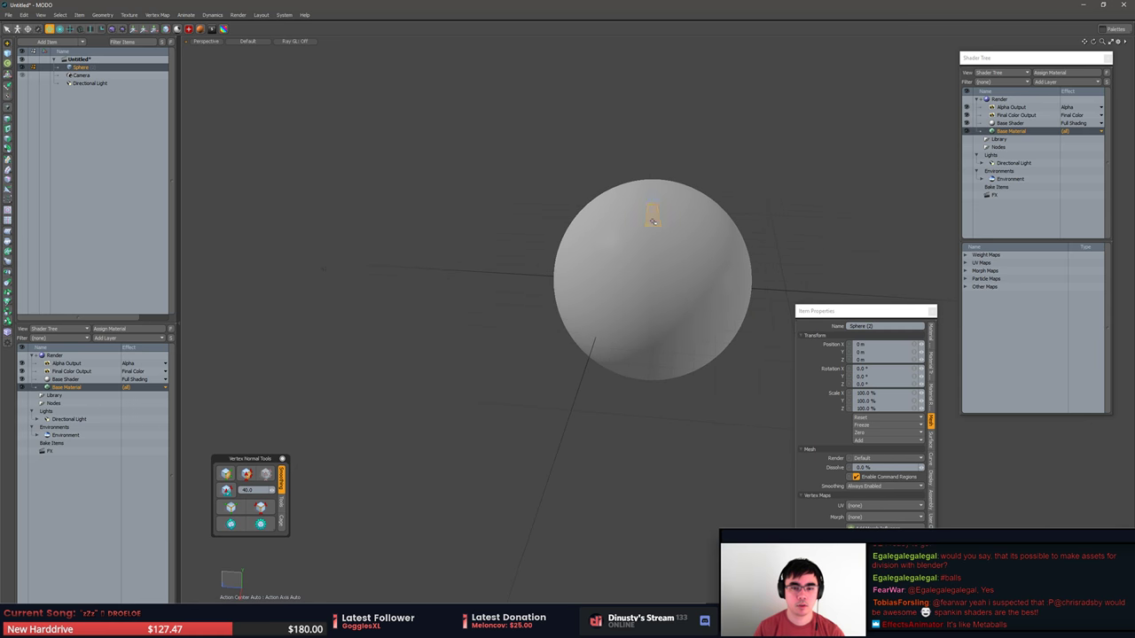
pyautogui.click(652, 176)
pyautogui.press('2')
pyautogui.click(401, 135)
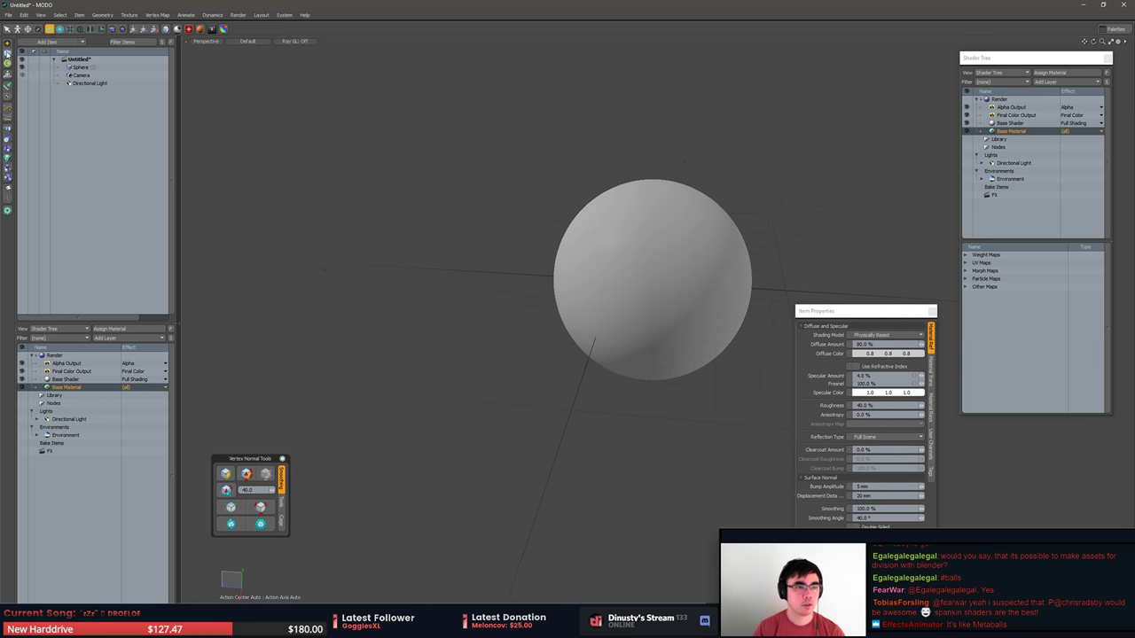
pyautogui.click(7, 52)
pyautogui.click(41, 17)
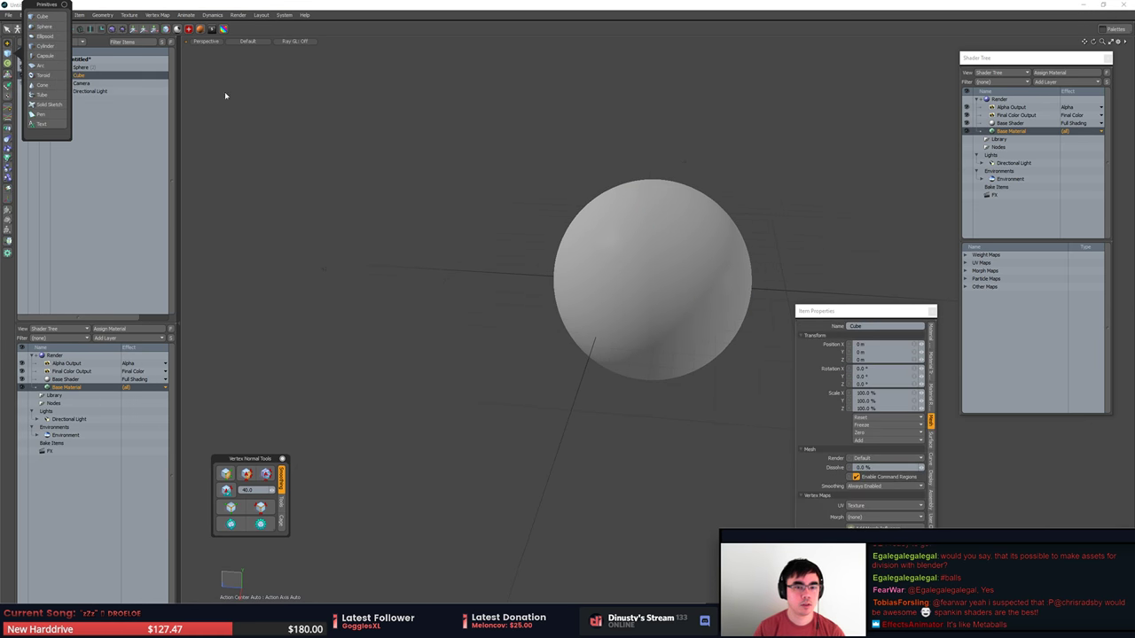
# Scale up all of the cube's polygons and move them outward so the cube protrudes from the sphere's side.
pyautogui.press('3')
pyautogui.moveTo(527, 197)
pyautogui.mouseDown(button='right')
pyautogui.moveTo(771, 334)
pyautogui.moveTo(754, 288)
pyautogui.mouseUp(button='right')
pyautogui.press('r')
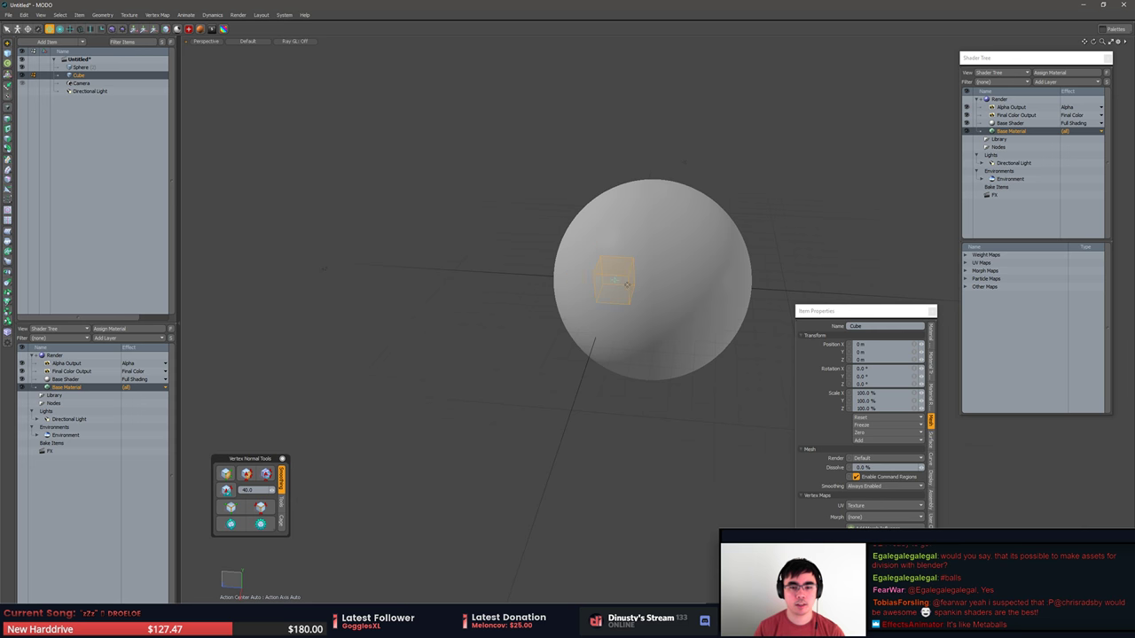
pyautogui.moveTo(614, 280); pyautogui.dragTo(649, 280)
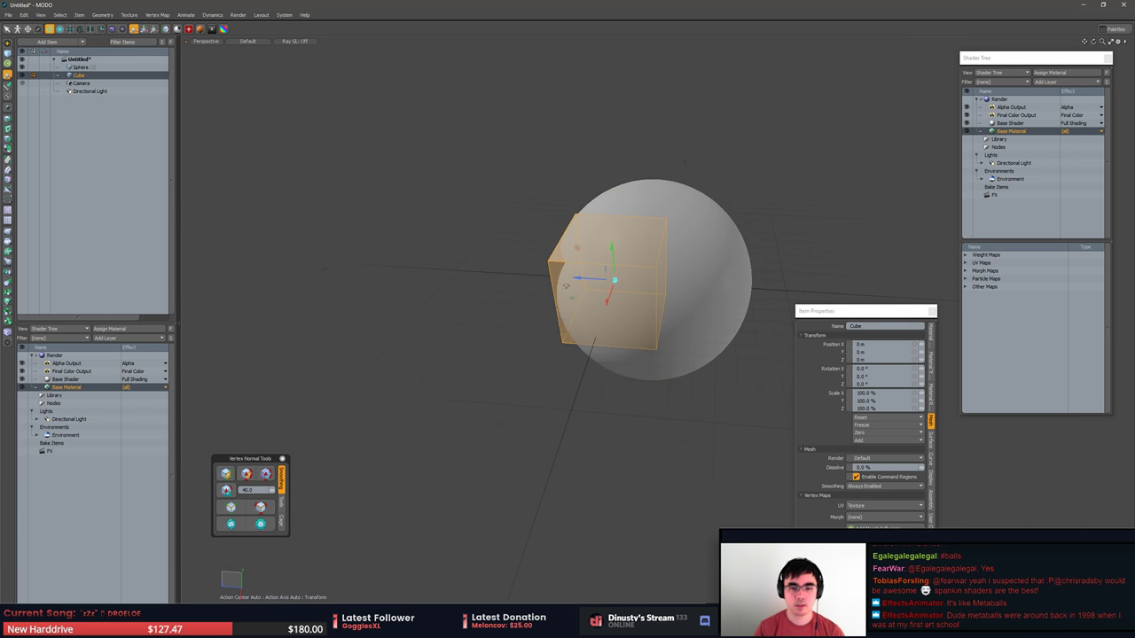
pyautogui.moveTo(572, 304); pyautogui.dragTo(721, 309)
pyautogui.press('q')
pyautogui.click(685, 162)
# Preview the intersection of the sphere and cube with the Ray GL mode set to Full.
pyautogui.keyDown('alt'); pyautogui.moveTo(685, 162); pyautogui.dragTo(652, 206); pyautogui.keyUp('alt')
pyautogui.scroll(3, 644, 184)
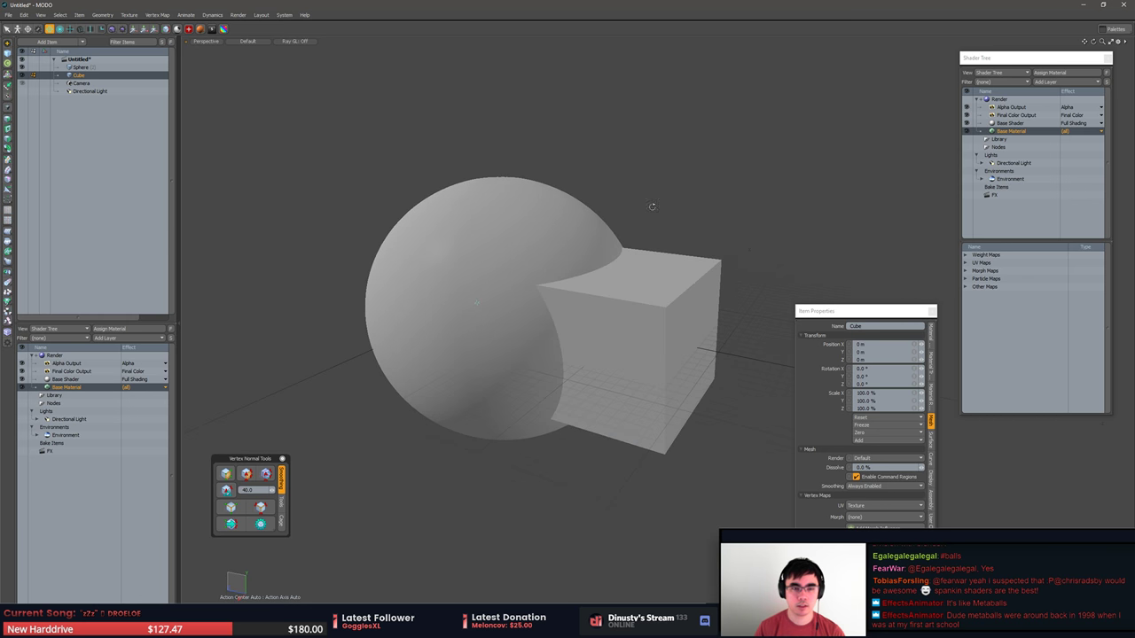
pyautogui.click(309, 41)
pyautogui.click(312, 59)
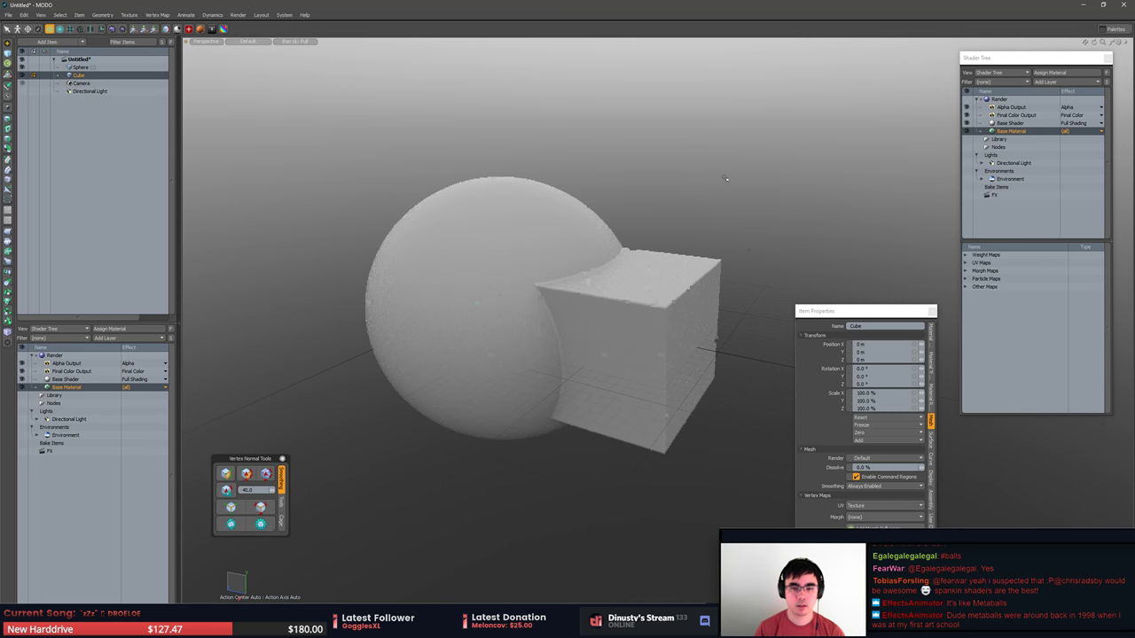
pyautogui.keyDown('alt'); pyautogui.moveTo(671, 203); pyautogui.dragTo(727, 209); pyautogui.keyUp('alt')
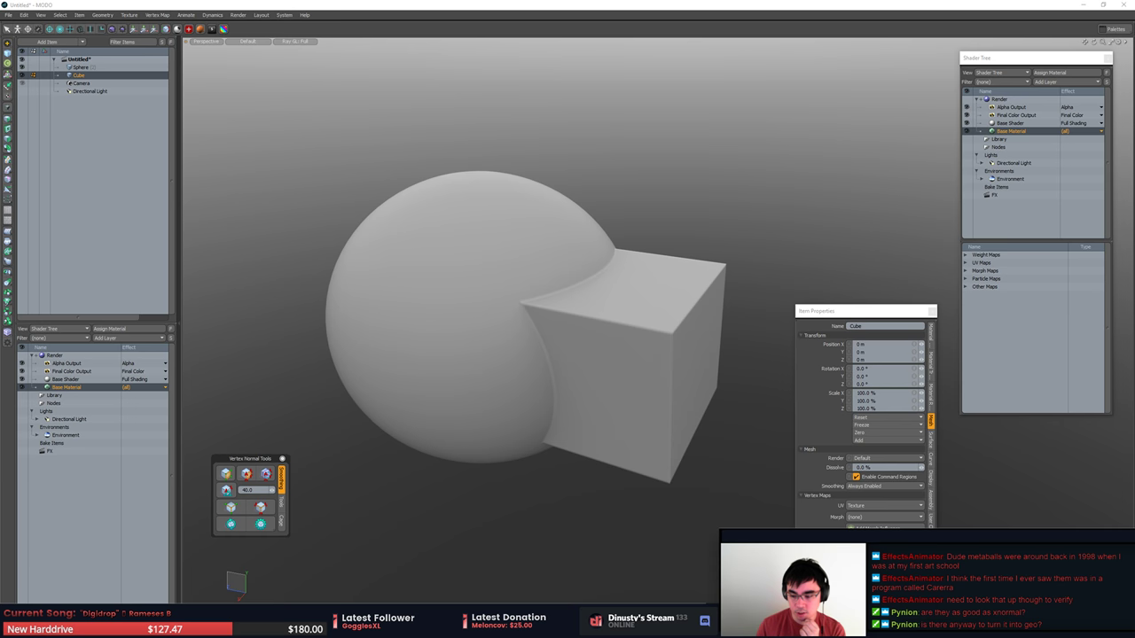
# Set the Ray GL mode back to Off and clear the selection of both meshes.
pyautogui.click(293, 41)
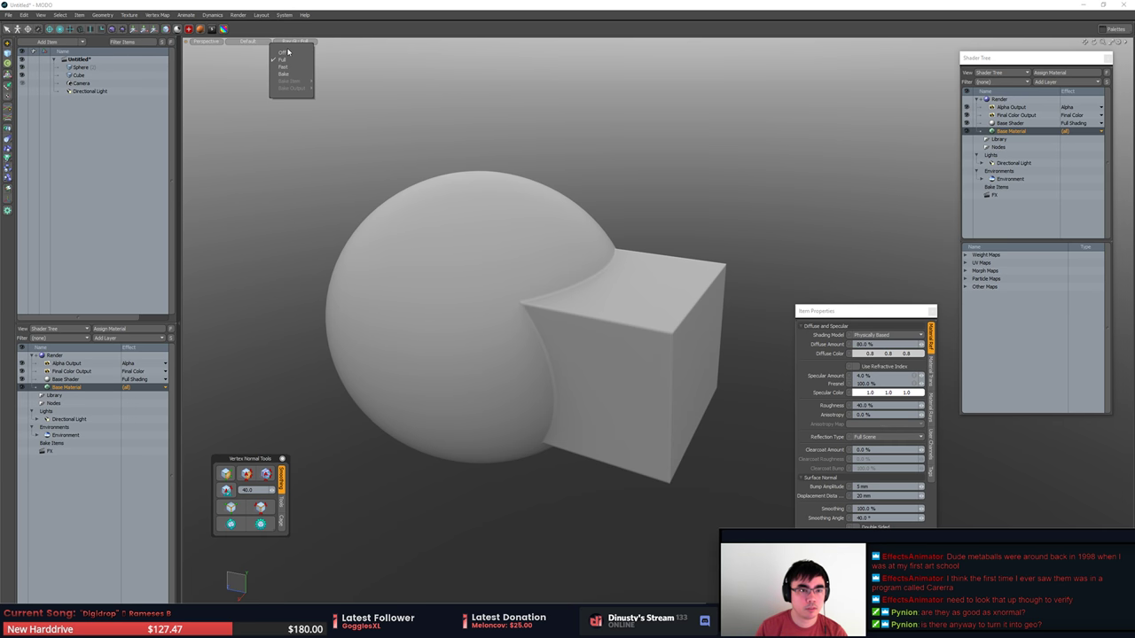
pyautogui.click(285, 52)
pyautogui.click(631, 276)
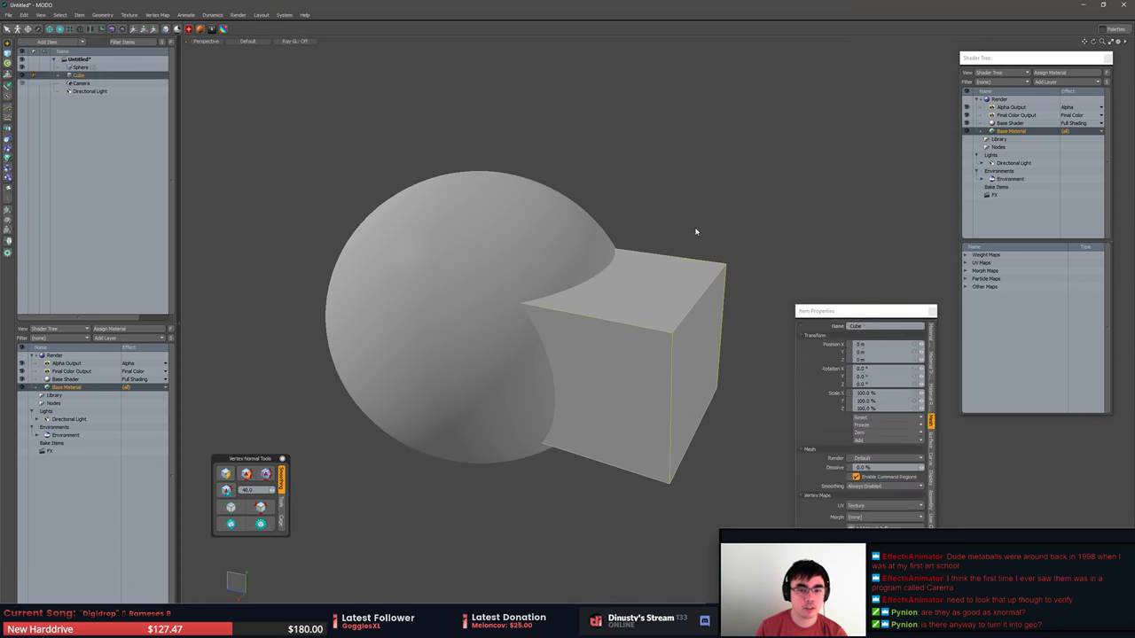
pyautogui.click(541, 238)
pyautogui.click(635, 147)
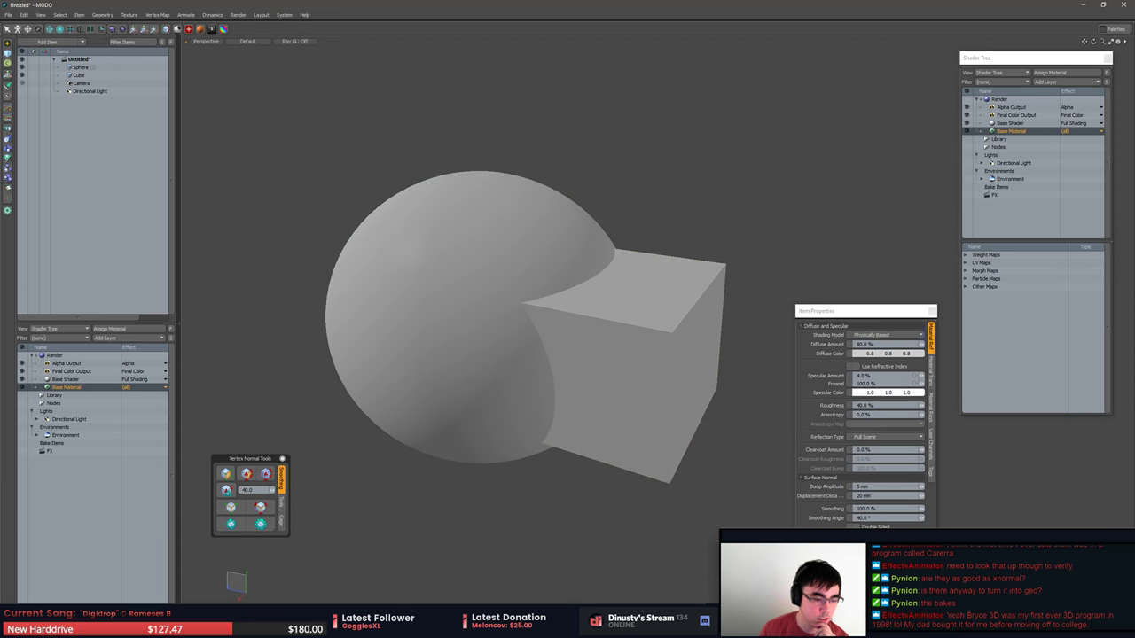
# Switch to the Model layout and frame the sphere and cube in its viewport.
pyautogui.hotkey('ctrl', 'Tab')
pyautogui.hotkey('ctrl', 'Tab')
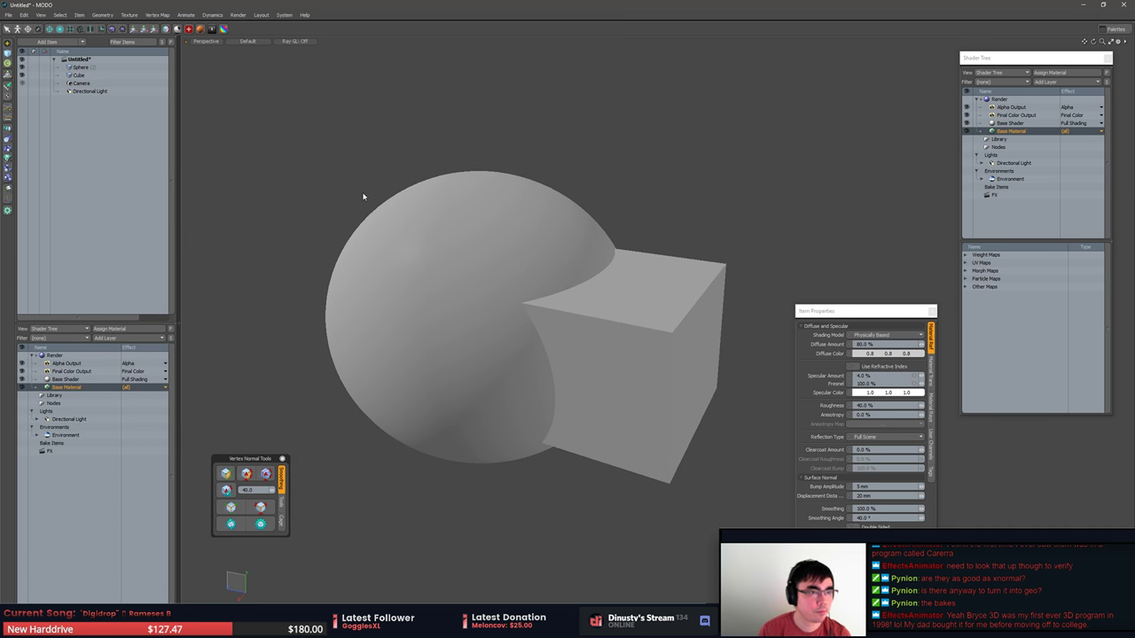
pyautogui.hotkey('ctrl', 'Tab')
pyautogui.hotkey('ctrl', 'Tab')
pyautogui.hotkey('ctrl', 'shift', 'Tab')
pyautogui.hotkey('ctrl', 'shift', 'Tab')
pyautogui.hotkey('ctrl', 'Tab')
pyautogui.hotkey('ctrl', 'Tab')
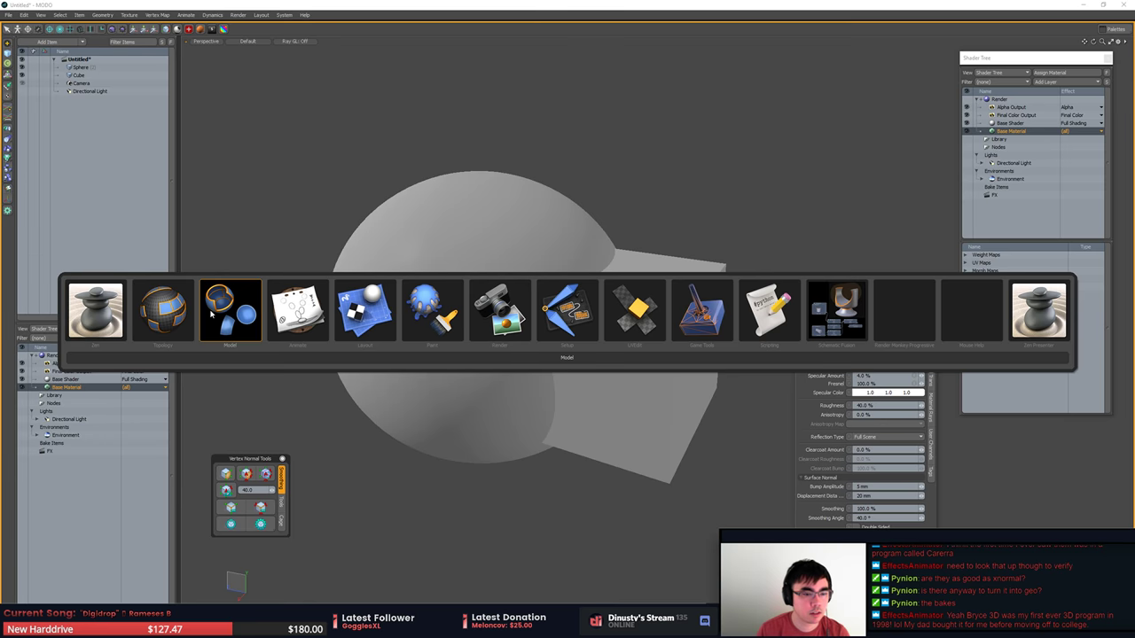
pyautogui.moveTo(514, 250)
pyautogui.keyDown('alt'); pyautogui.mouseDown()
pyautogui.moveTo(417, 270)
pyautogui.moveTo(514, 299)
pyautogui.moveTo(495, 296)
pyautogui.moveTo(653, 308)
pyautogui.moveTo(505, 257)
pyautogui.mouseUp(); pyautogui.keyUp('alt')
pyautogui.press('a')
pyautogui.press('3')
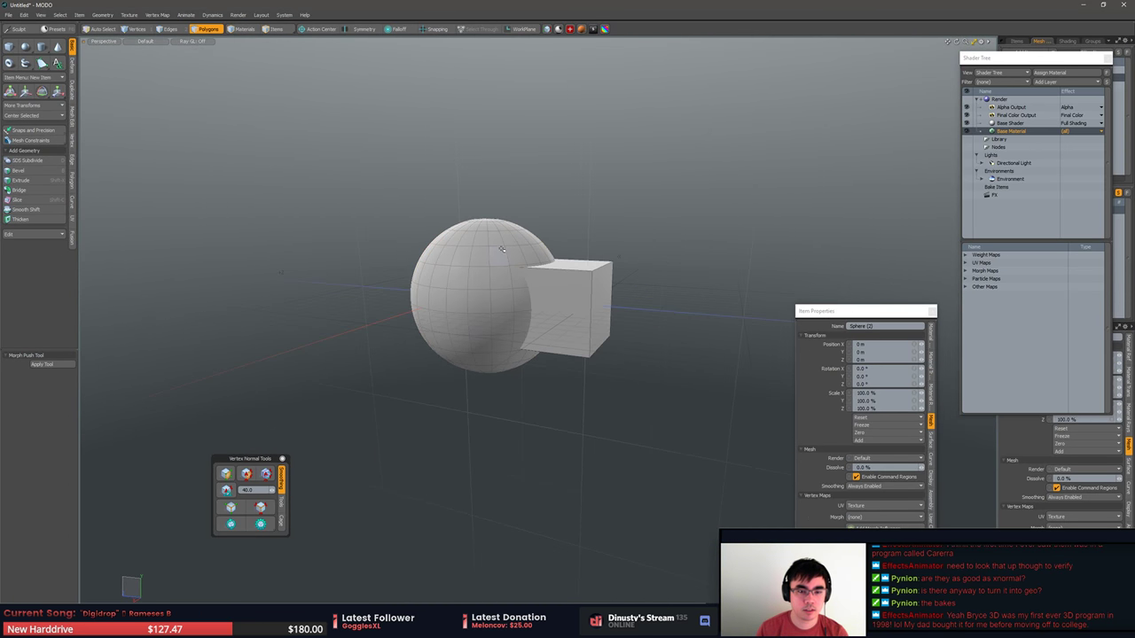
# Change to item selection mode and select the cube item.
pyautogui.press('5')
pyautogui.click(560, 213)
pyautogui.click(502, 253)
pyautogui.keyDown('alt'); pyautogui.moveTo(550, 217); pyautogui.dragTo(560, 280); pyautogui.keyUp('alt')
pyautogui.click(564, 232)
pyautogui.click(643, 306)
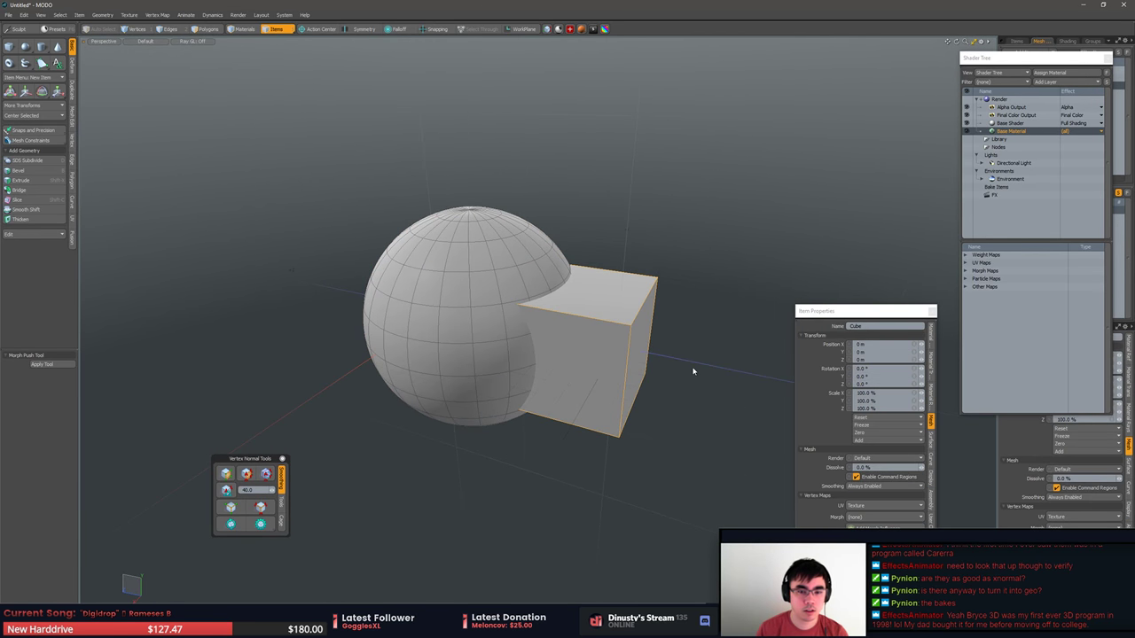
# Close the floating Item Properties and Shader Tree palettes.
pyautogui.click(932, 311)
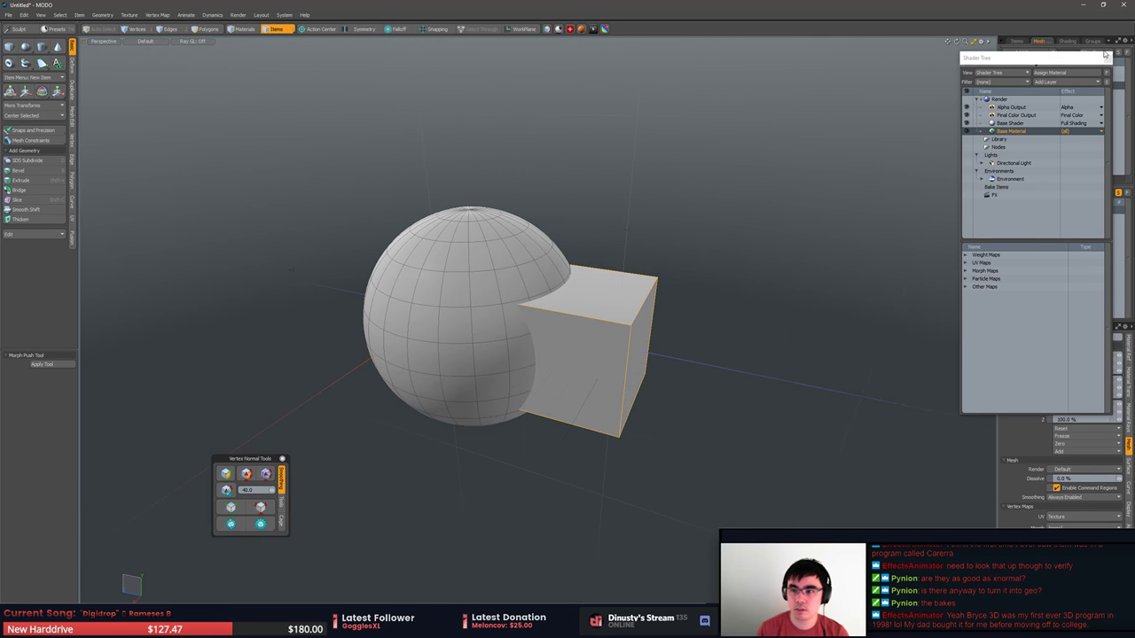
pyautogui.click(1108, 58)
pyautogui.keyDown('alt'); pyautogui.keyDown('shift'); pyautogui.moveTo(805, 219); pyautogui.dragTo(764, 232); pyautogui.keyUp('shift'); pyautogui.keyUp('alt')
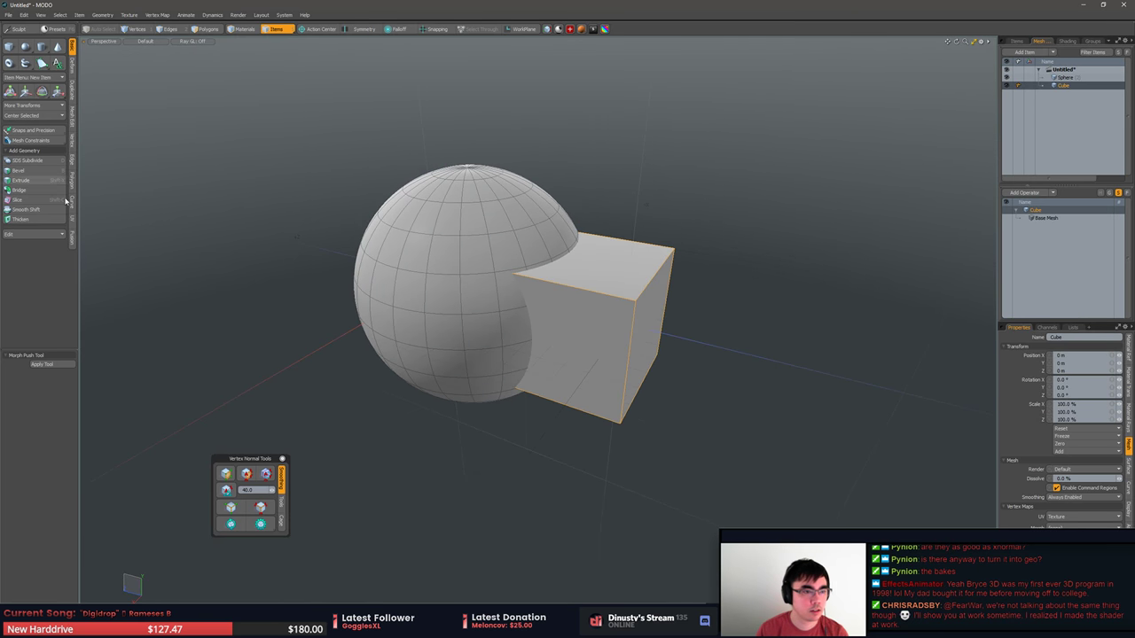
# Select both the sphere and the cube and create a new Fusion item from the selected meshes.
pyautogui.click(71, 238)
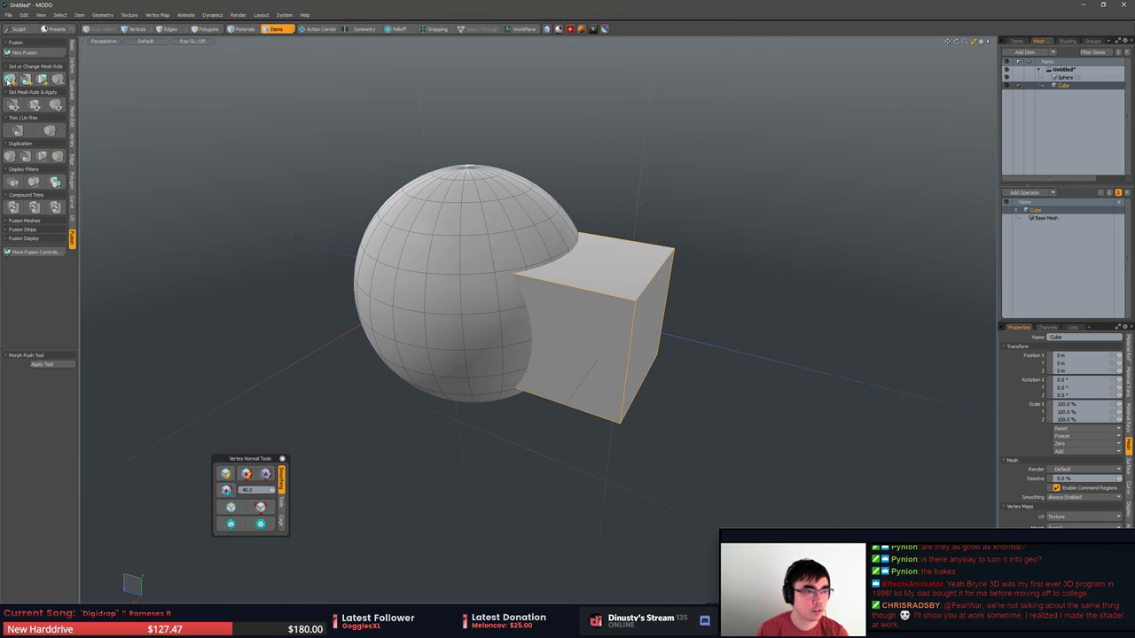
pyautogui.click(18, 54)
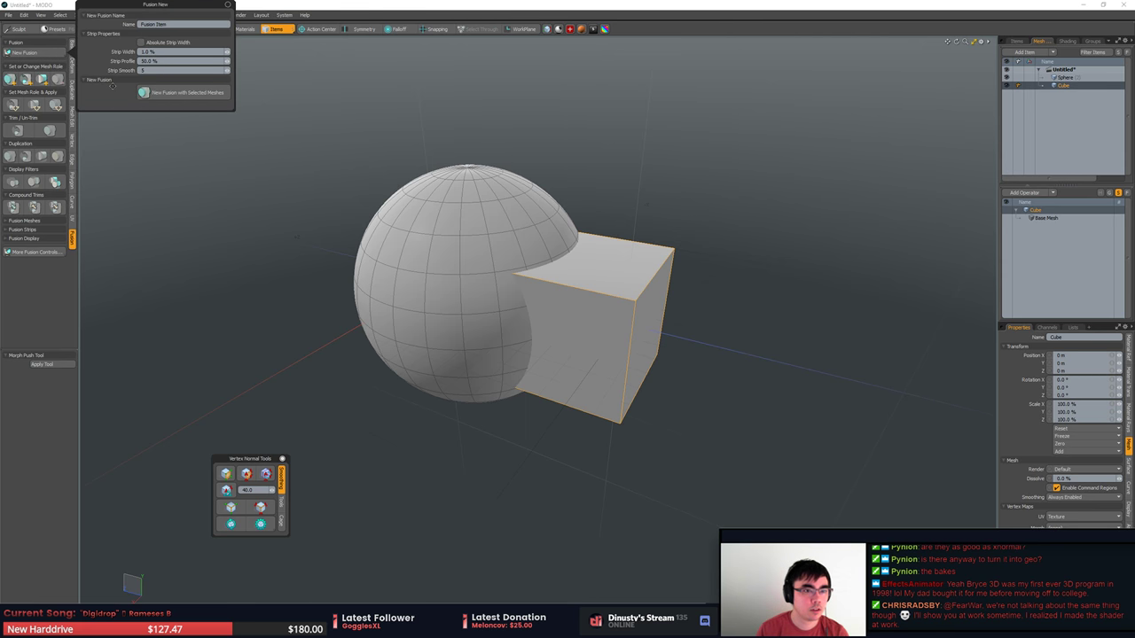
pyautogui.click(496, 257)
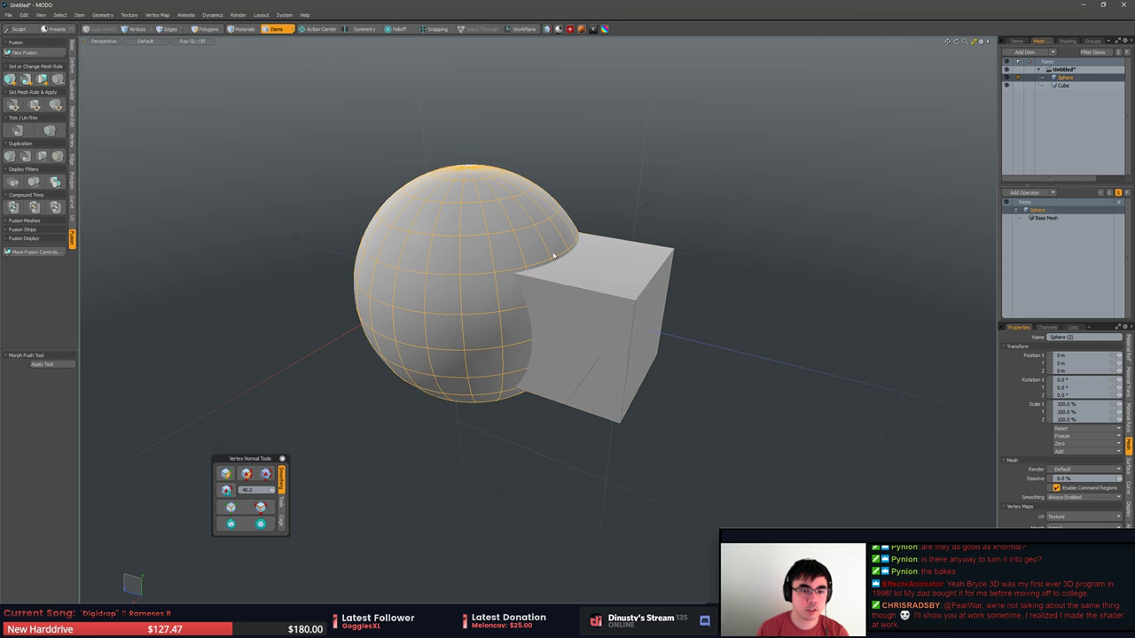
pyautogui.keyDown('shift'); pyautogui.click(585, 266); pyautogui.keyUp('shift')
pyautogui.click(22, 52)
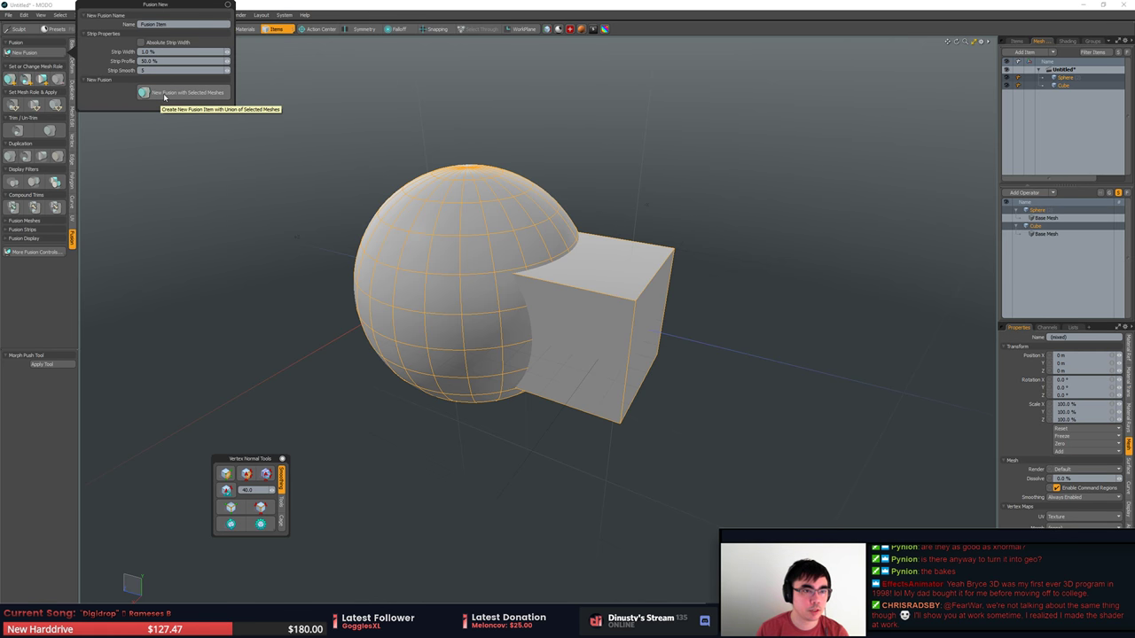
pyautogui.click(162, 98)
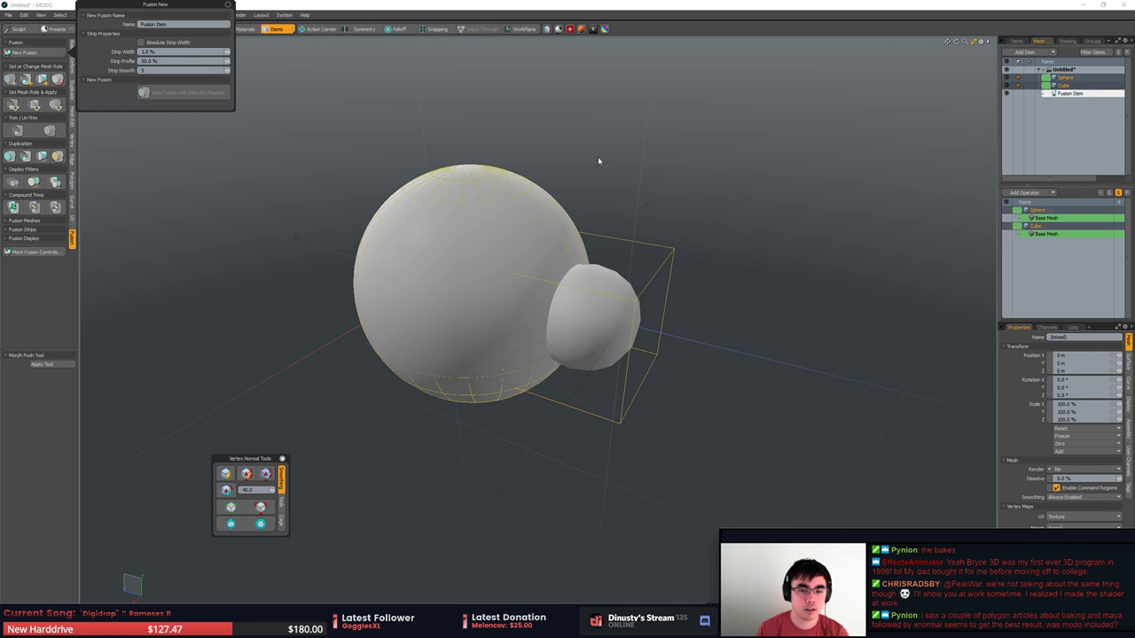
# Try a Loop Slice close to one end of the fused cube's cage, and undo it.
pyautogui.press('2')
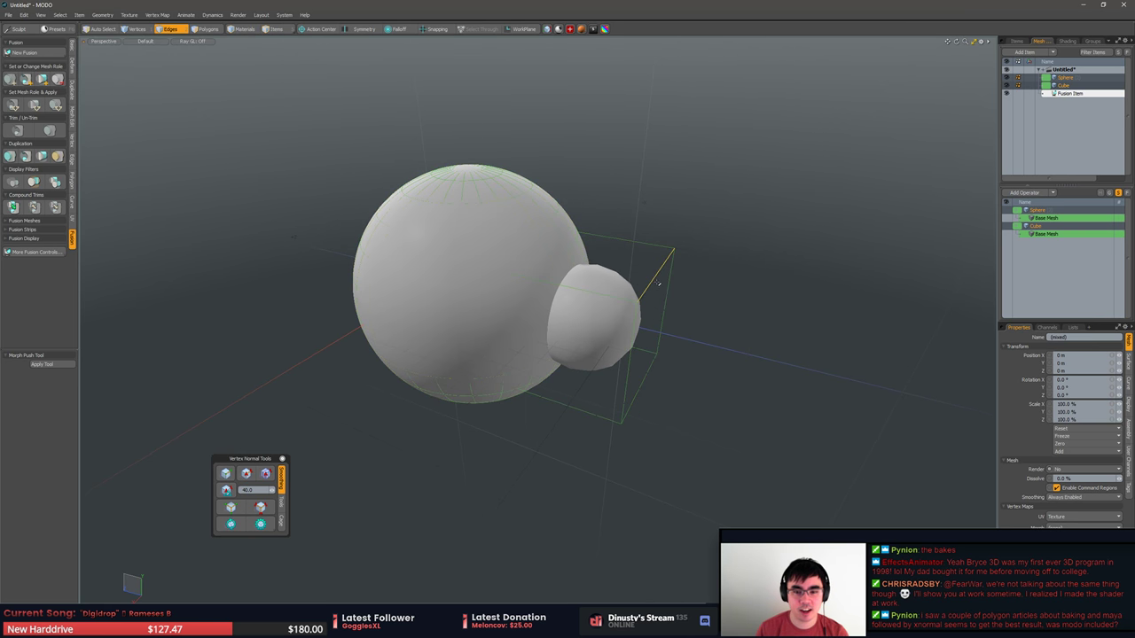
pyautogui.keyDown('alt'); pyautogui.moveTo(659, 283); pyautogui.dragTo(613, 299); pyautogui.keyUp('alt')
pyautogui.hotkey('alt', 'c')
pyautogui.moveTo(697, 308); pyautogui.dragTo(741, 308)
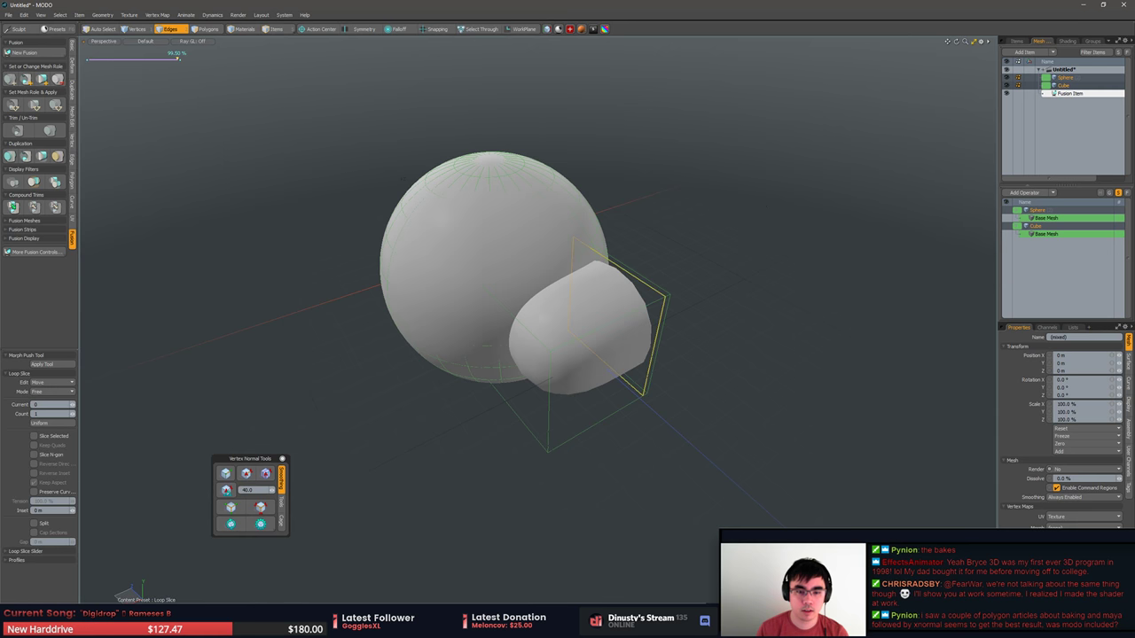
pyautogui.hotkey('ctrl', 'z')
pyautogui.hotkey('ctrl', 'z')
pyautogui.hotkey('ctrl', 'z')
pyautogui.hotkey('ctrl', 'z')
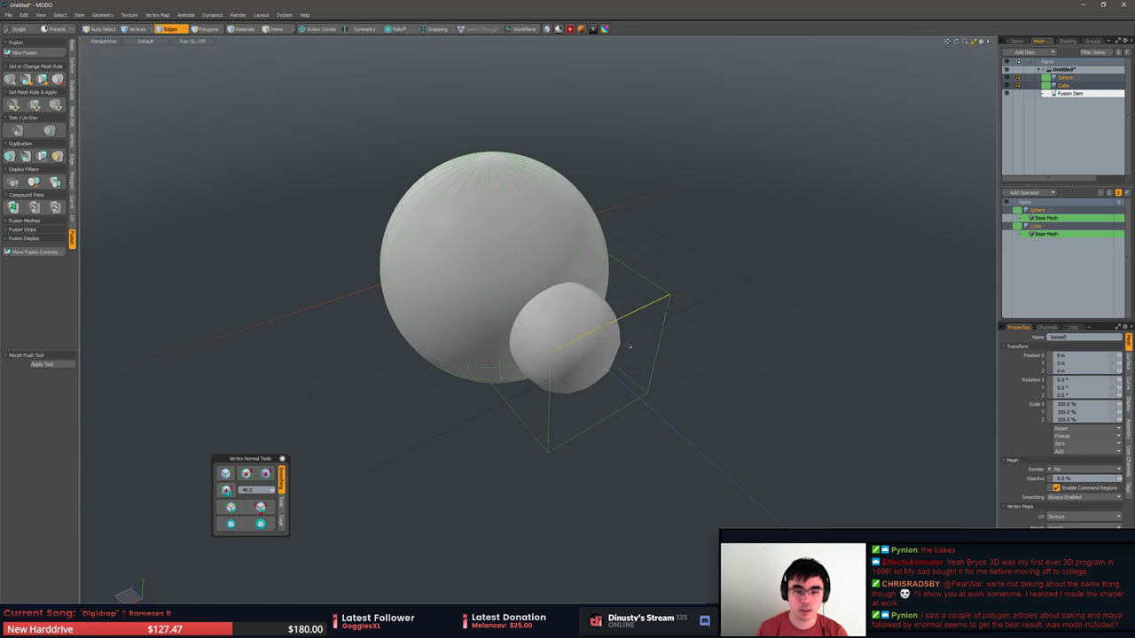
# Select all edges of the cube's cage and apply a narrow Bevel to sharpen the fused cube.
pyautogui.press('3')
pyautogui.doubleClick(600, 337)
pyautogui.press('2')
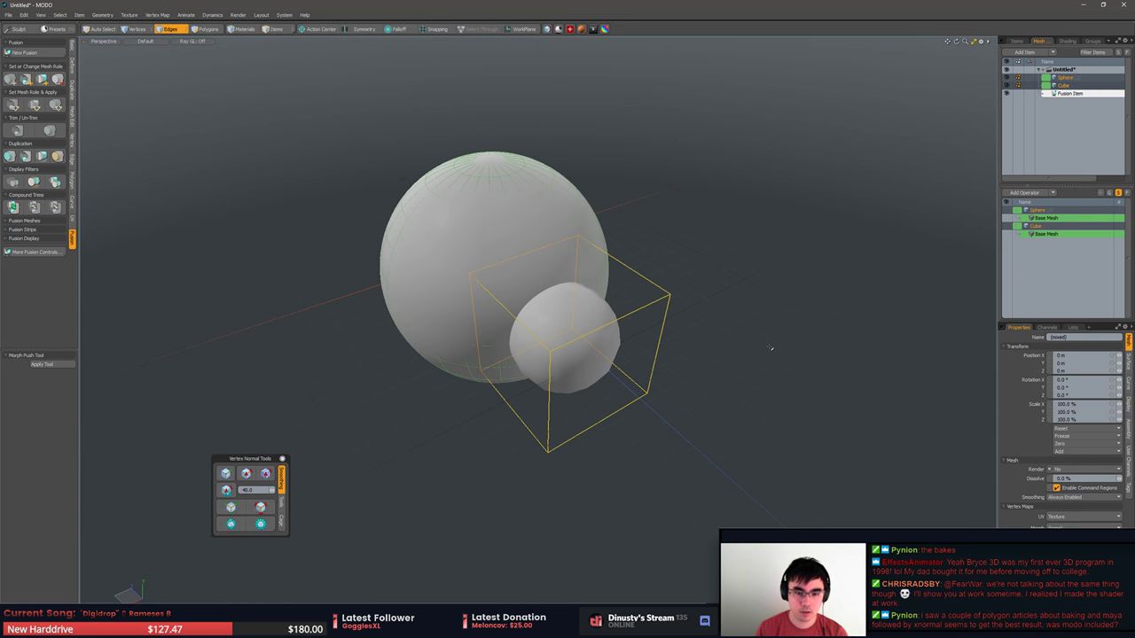
pyautogui.press('b')
pyautogui.press('space')
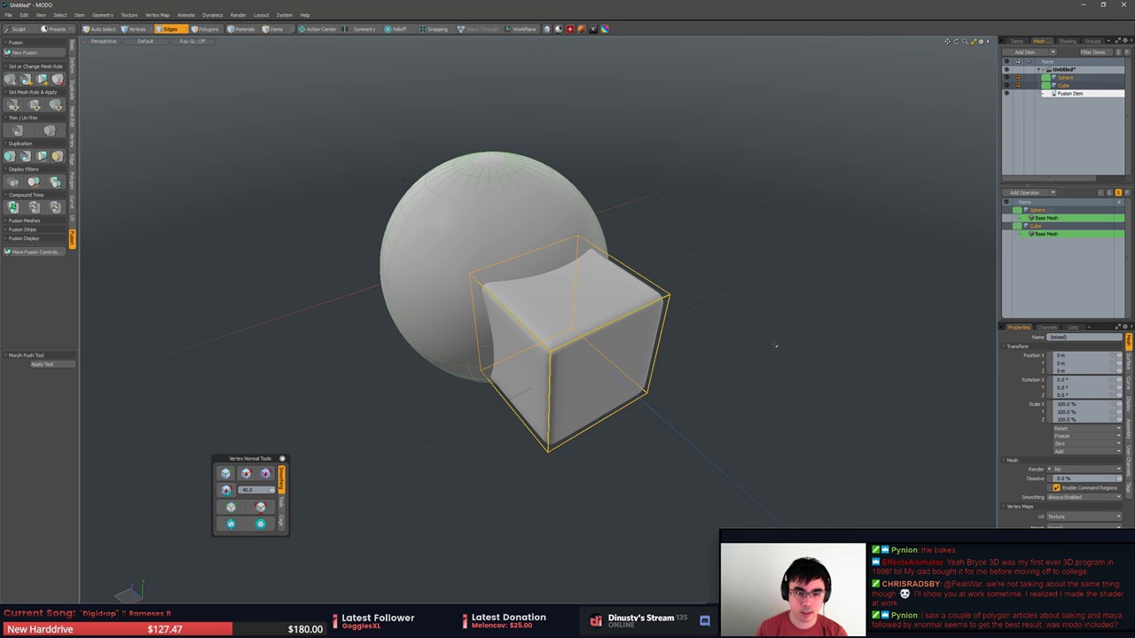
# Select the cube cage's connected polygons, then undo the last few operations on the cage.
pyautogui.press('3')
pyautogui.doubleClick(620, 337)
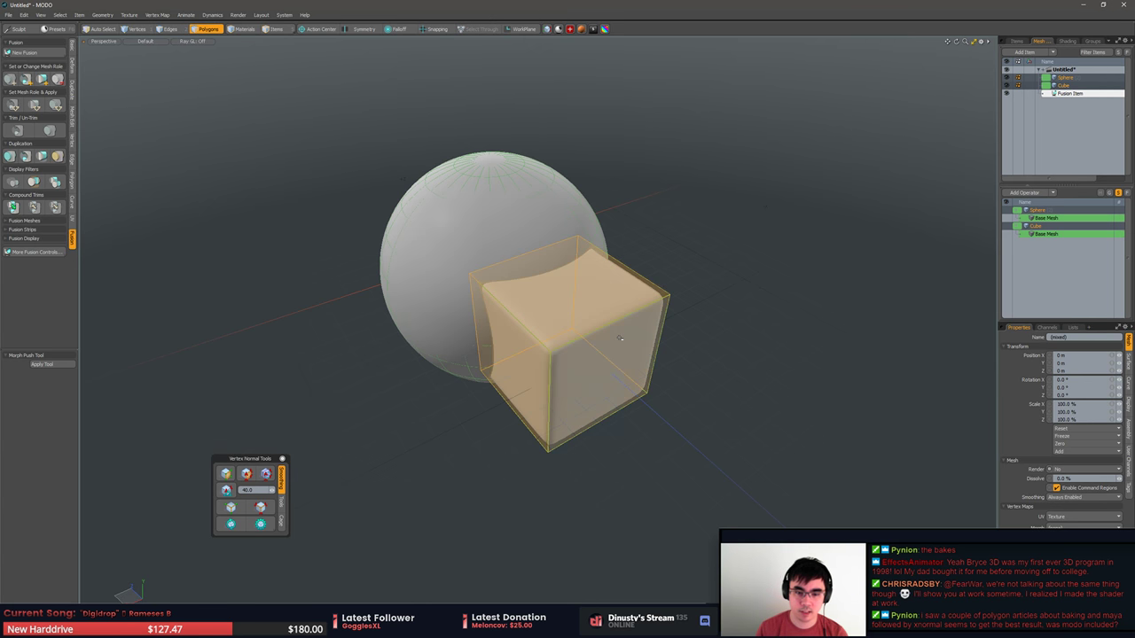
pyautogui.hotkey('ctrl', 'z')
pyautogui.hotkey('ctrl', 'z')
pyautogui.hotkey('ctrl', 'z')
pyautogui.hotkey('ctrl', 'z')
pyautogui.hotkey('ctrl', 'z')
pyautogui.press('Tab')
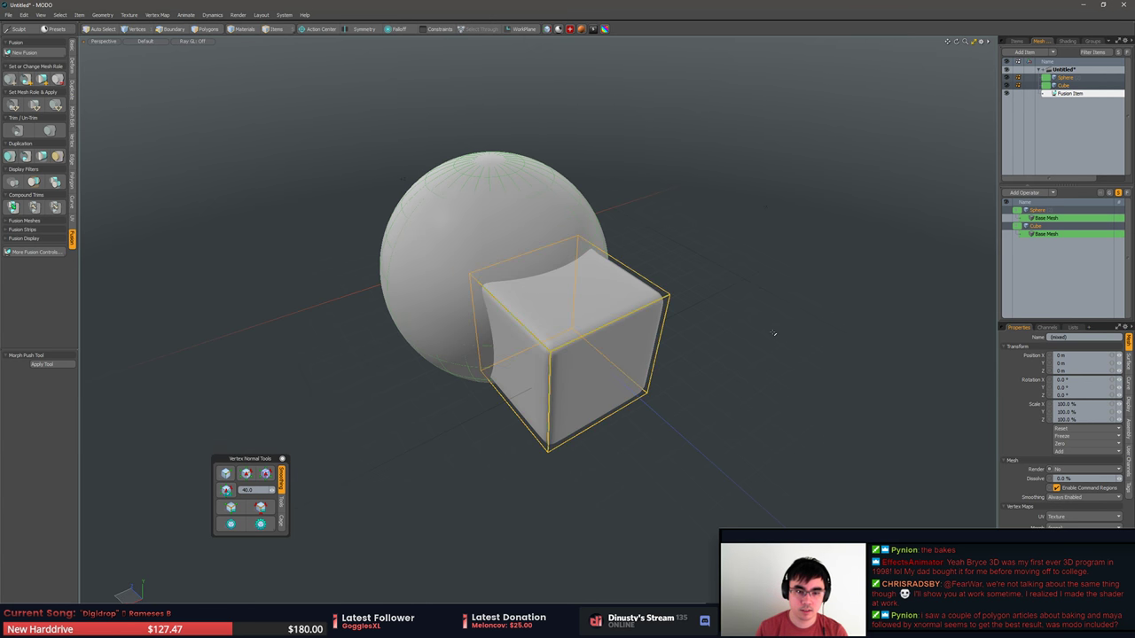
# Bevel the cube cage's edges again with a raised Round Level and a narrow inset.
pyautogui.press('2')
pyautogui.press('b')
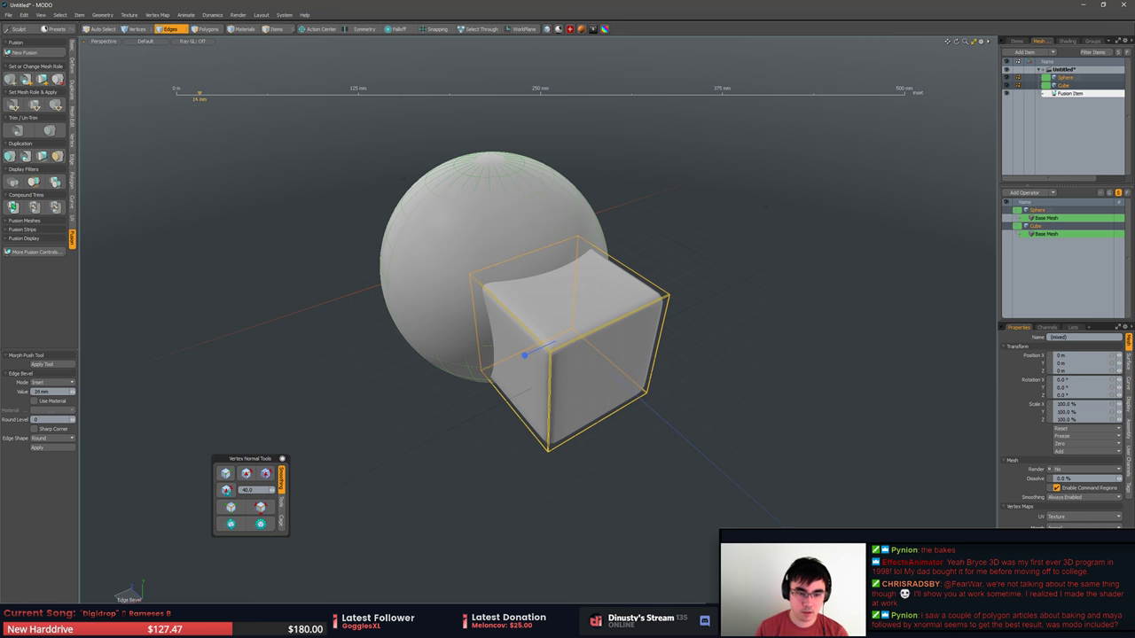
pyautogui.click(74, 420)
pyautogui.moveTo(112, 408); pyautogui.dragTo(136, 407)
pyautogui.press('q')
# Examine the sharpened cube edges and their intersection with the sphere from several angles, with the cage deselected.
pyautogui.scroll(2, 287, 372)
pyautogui.keyDown('alt'); pyautogui.moveTo(286, 372); pyautogui.dragTo(337, 377); pyautogui.keyUp('alt')
pyautogui.scroll(2, 271, 352)
pyautogui.keyDown('alt'); pyautogui.keyDown('shift'); pyautogui.moveTo(532, 359); pyautogui.dragTo(444, 367); pyautogui.keyUp('shift'); pyautogui.keyUp('alt')
pyautogui.scroll(3, 450, 369)
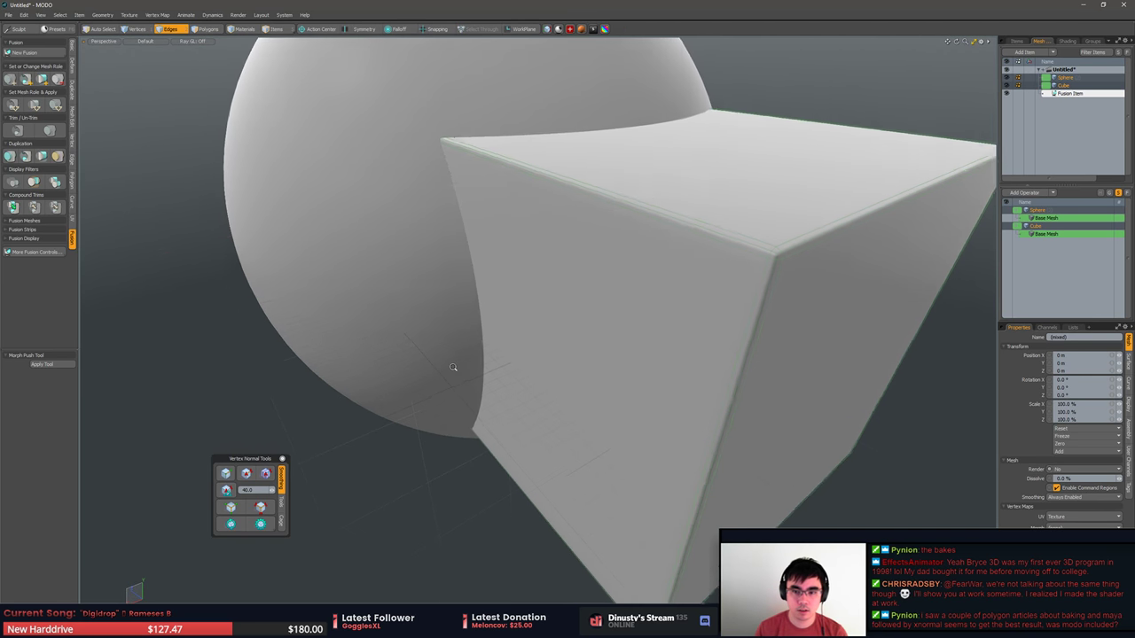
pyautogui.scroll(-1, 454, 370)
pyautogui.hotkey('ctrl', '3')
pyautogui.click(523, 465)
pyautogui.scroll(-2, 552, 464)
pyautogui.keyDown('alt'); pyautogui.moveTo(552, 464); pyautogui.dragTo(593, 441); pyautogui.keyUp('alt')
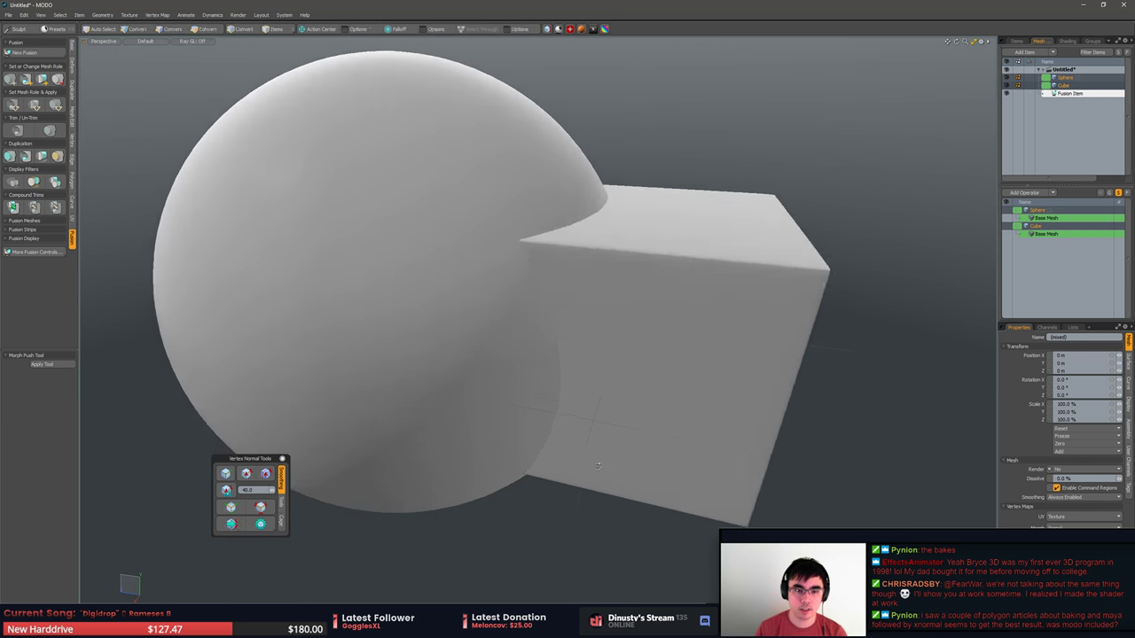
pyautogui.scroll(-3, 593, 441)
# Select the sphere as a single item, then select only the fused cube item instead.
pyautogui.click(594, 233)
pyautogui.click(557, 268)
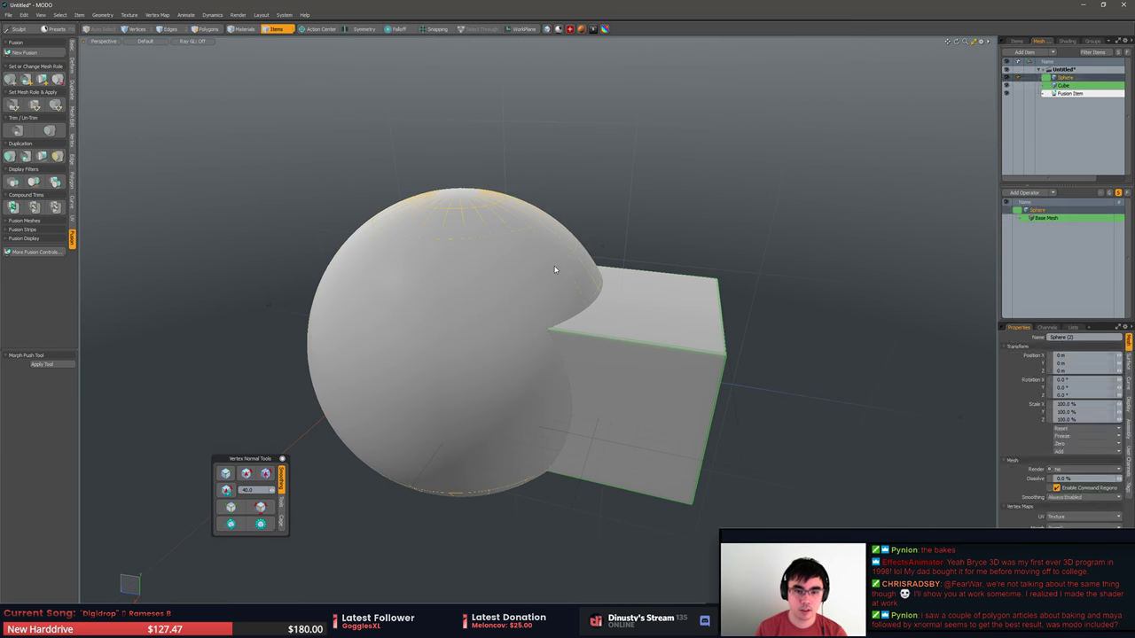
pyautogui.click(614, 245)
pyautogui.press('3')
pyautogui.press('5')
pyautogui.click(670, 283)
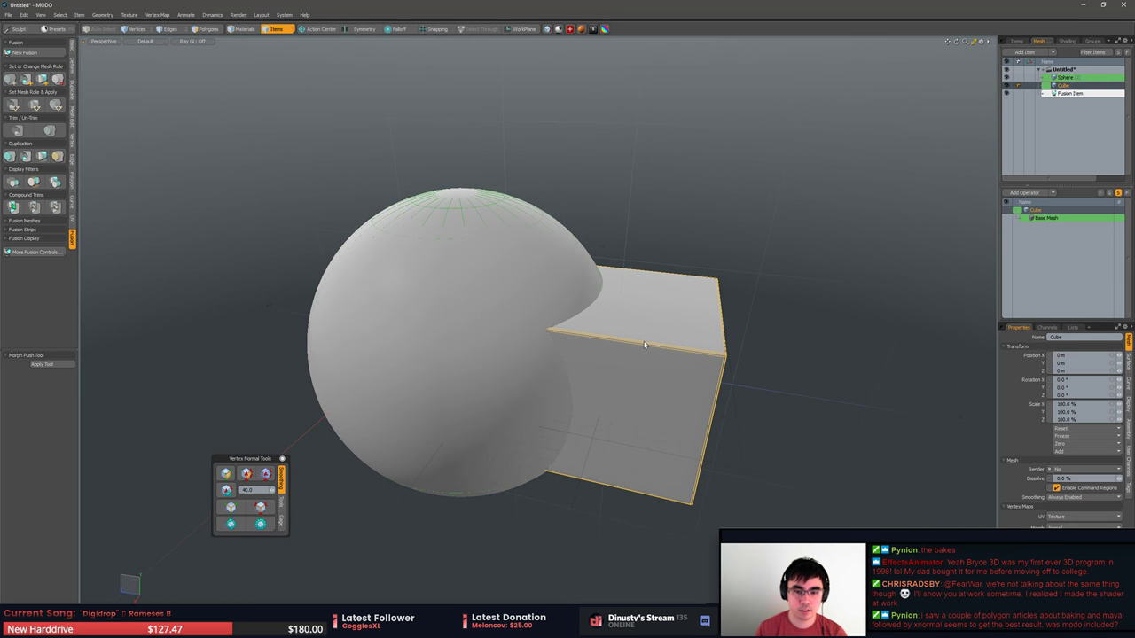
pyautogui.click(1053, 78)
pyautogui.click(1056, 86)
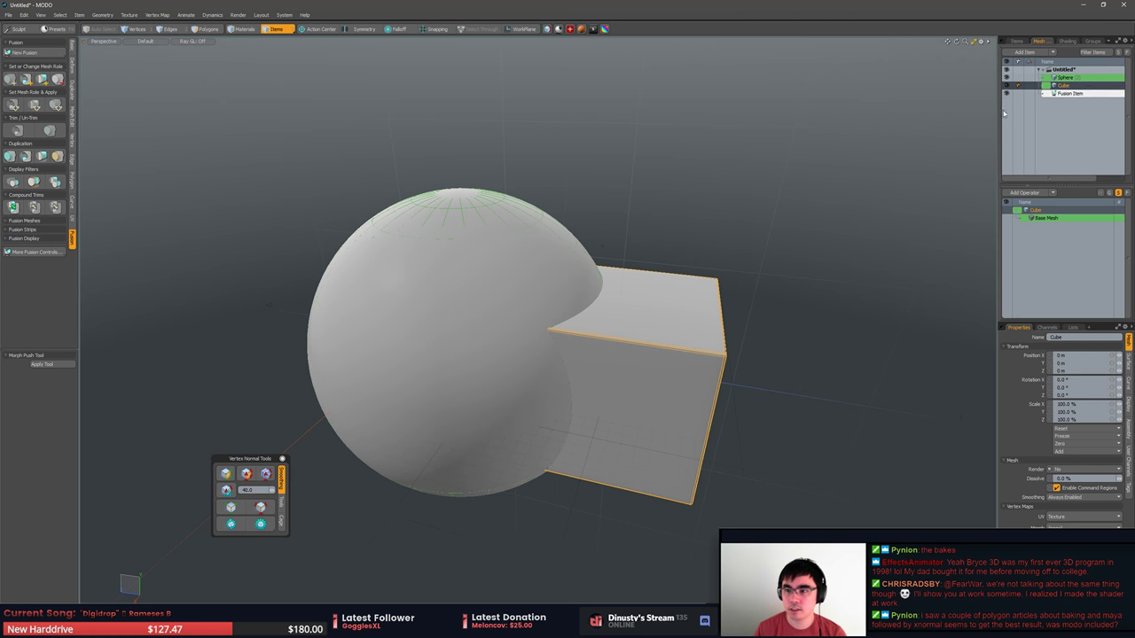
# Try duplicating the fused cube as a subtractive trim, and undo it.
pyautogui.keyDown('alt'); pyautogui.moveTo(918, 153); pyautogui.dragTo(856, 183); pyautogui.keyUp('alt')
pyautogui.click(25, 156)
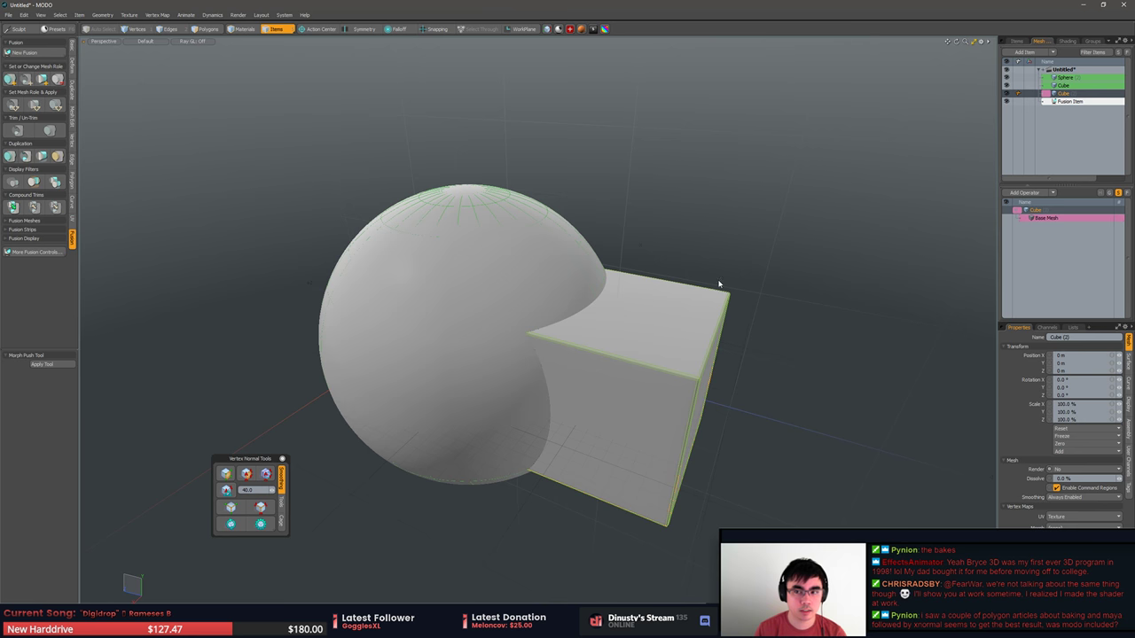
pyautogui.hotkey('ctrl', 'z')
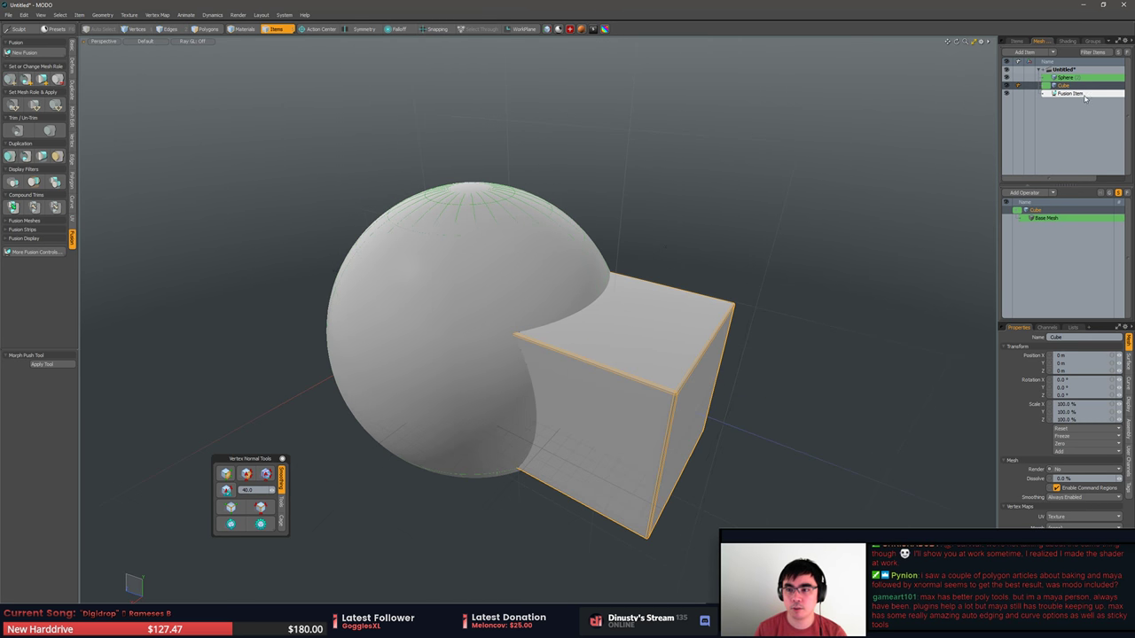
# Try changing the fused cube's mesh role to Intersect Trim, and undo it.
pyautogui.click(1070, 94)
pyautogui.click(718, 362)
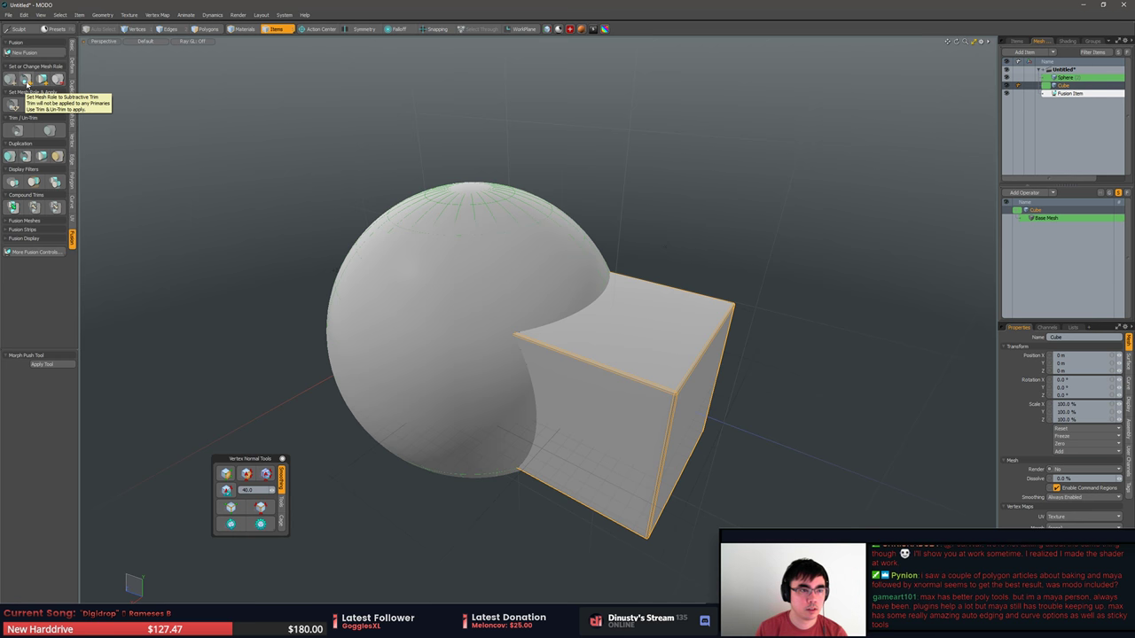
pyautogui.click(42, 81)
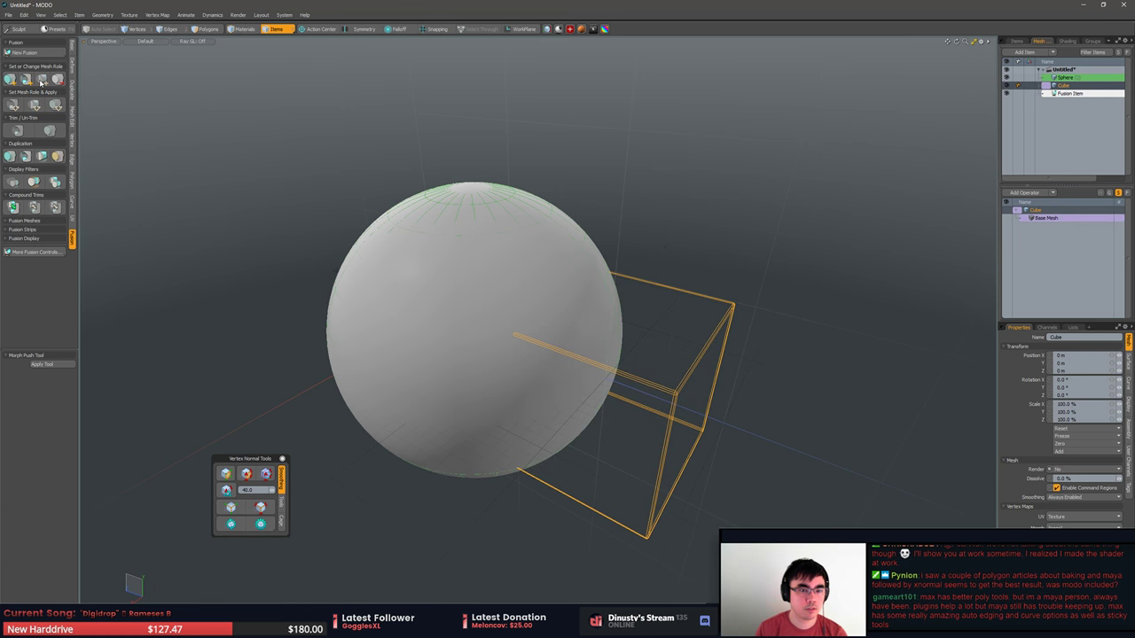
pyautogui.click(496, 270)
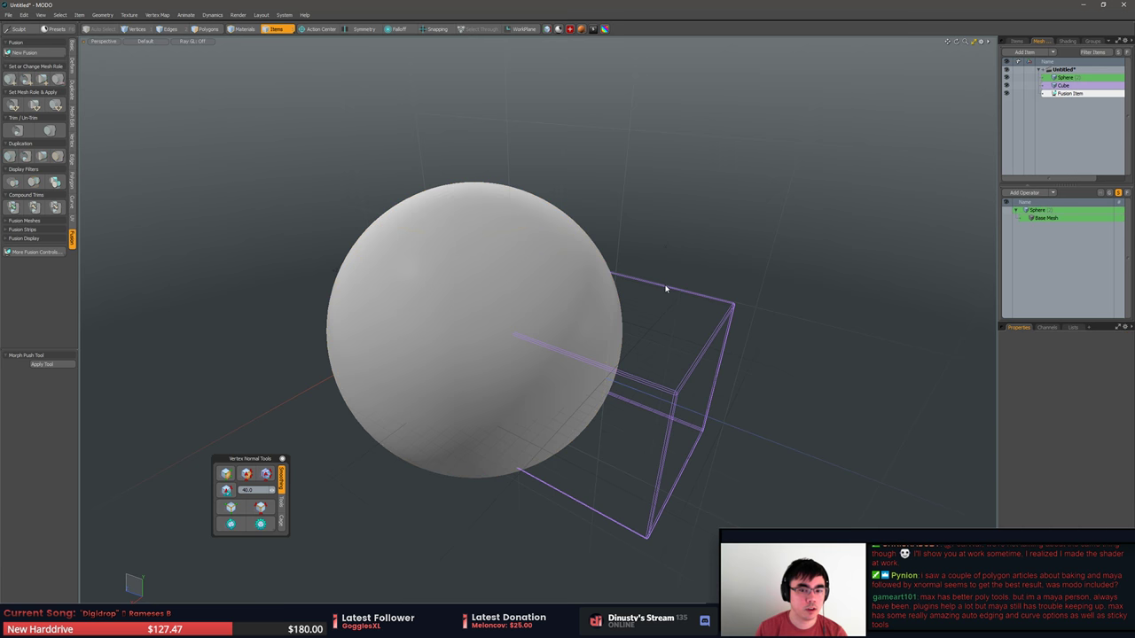
pyautogui.hotkey('ctrl', 'z')
pyautogui.hotkey('ctrl', 'z')
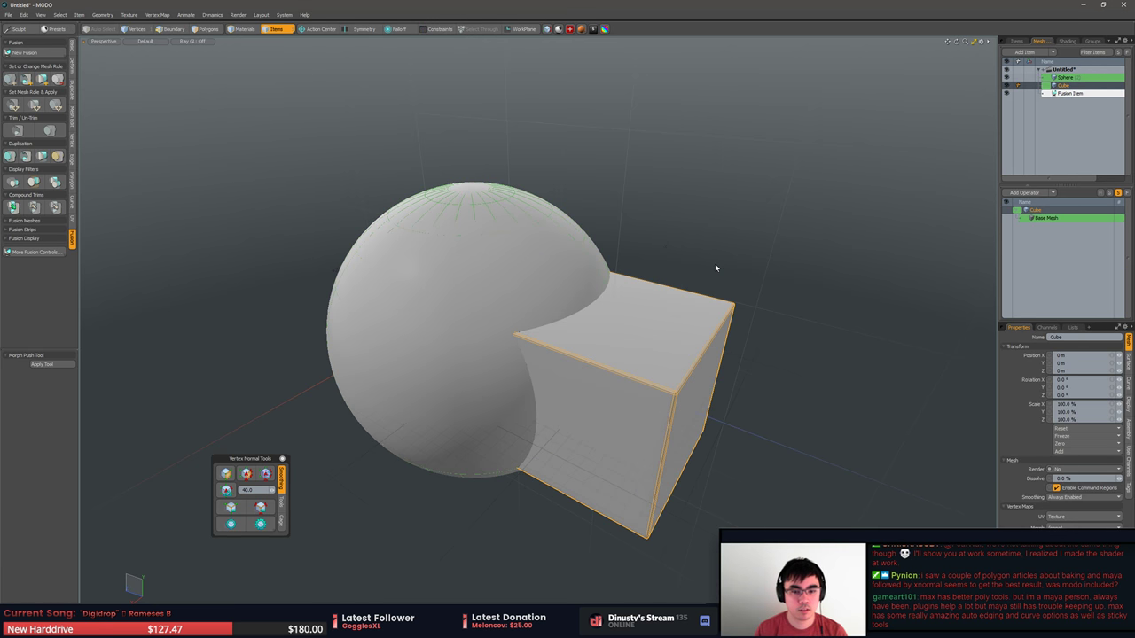
# Reselect the fused cube in the item list and toggle its visibility off and on.
pyautogui.click(714, 264)
pyautogui.keyDown('alt'); pyautogui.moveTo(715, 264); pyautogui.dragTo(844, 222); pyautogui.keyUp('alt')
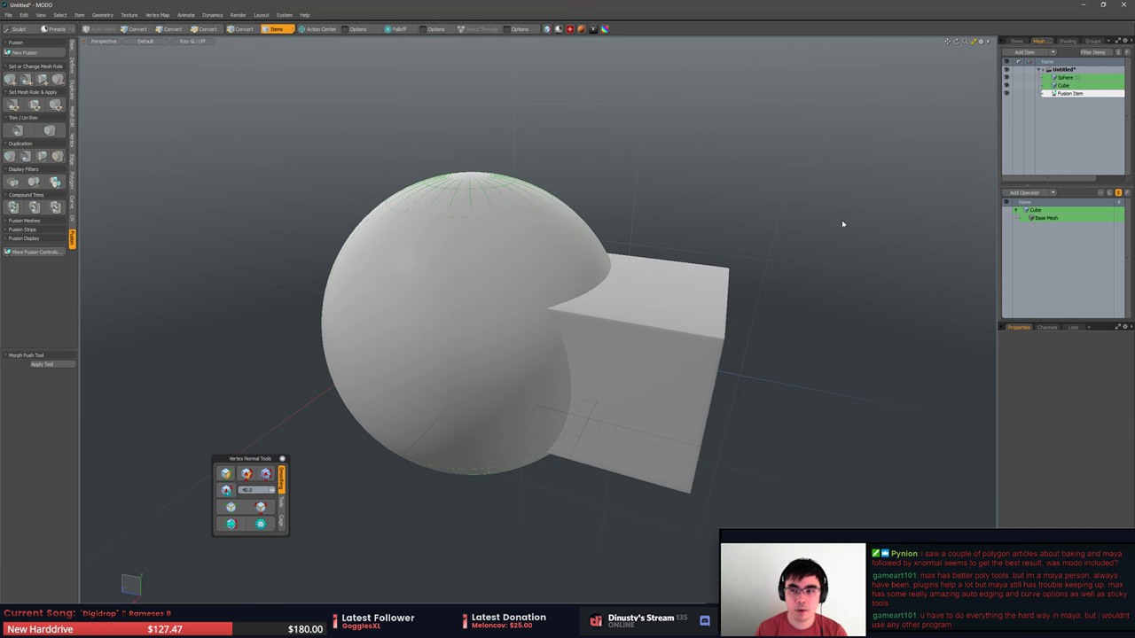
pyautogui.click(1077, 83)
pyautogui.click(1078, 78)
pyautogui.click(1071, 86)
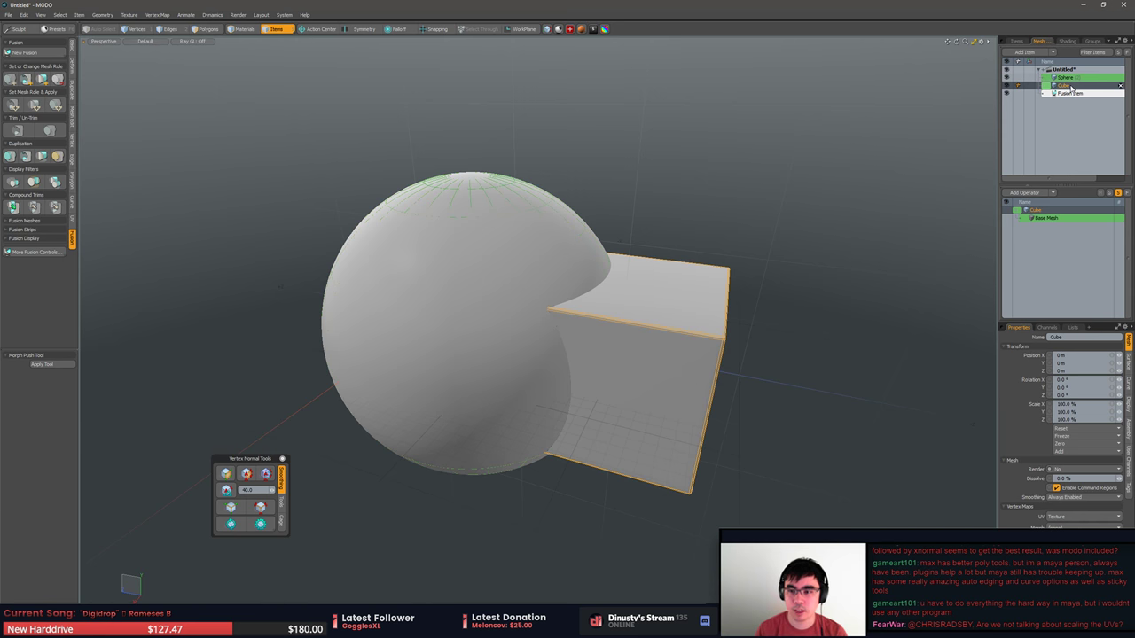
pyautogui.click(1007, 86)
pyautogui.click(1007, 86)
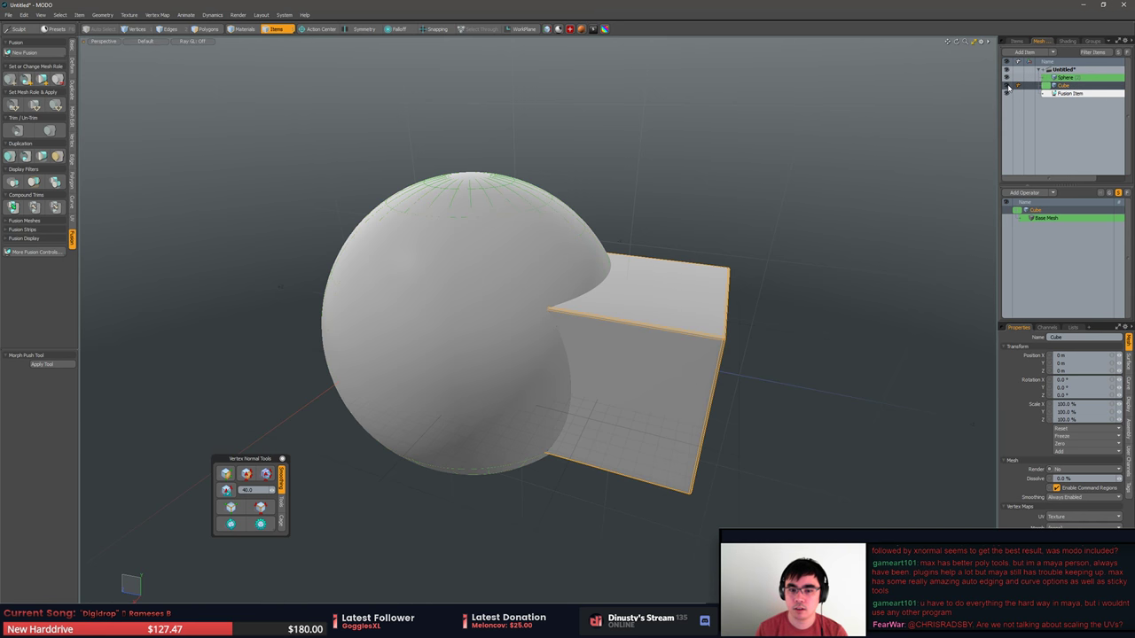
# Show the Fusion item's properties, then check the cube's base mesh and the sphere item.
pyautogui.click(1063, 94)
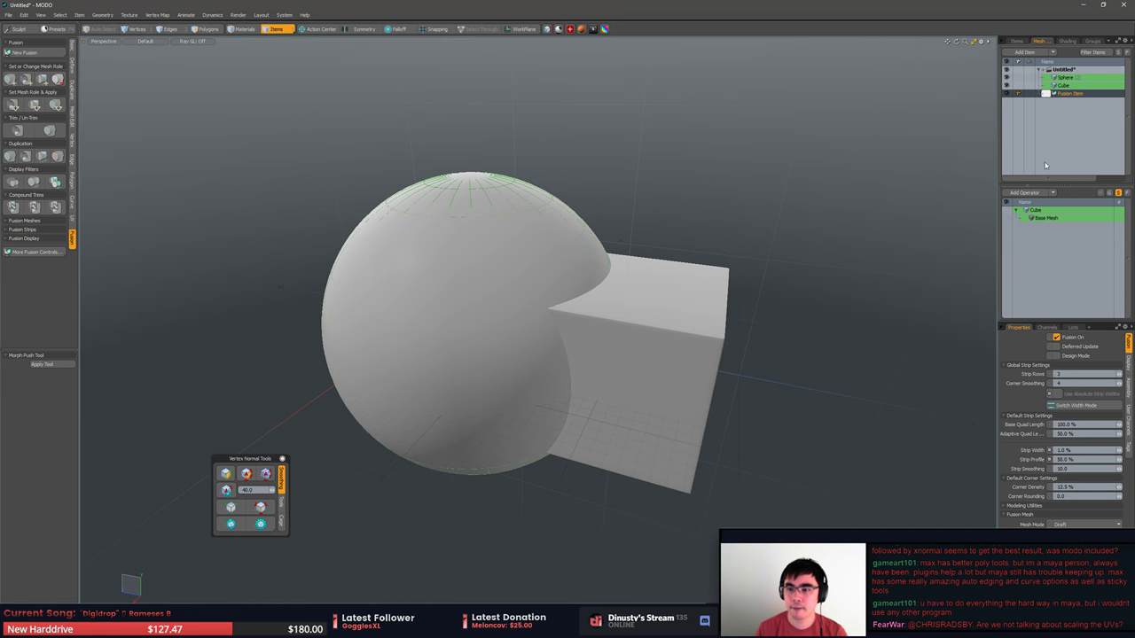
pyautogui.click(1053, 216)
pyautogui.click(1054, 215)
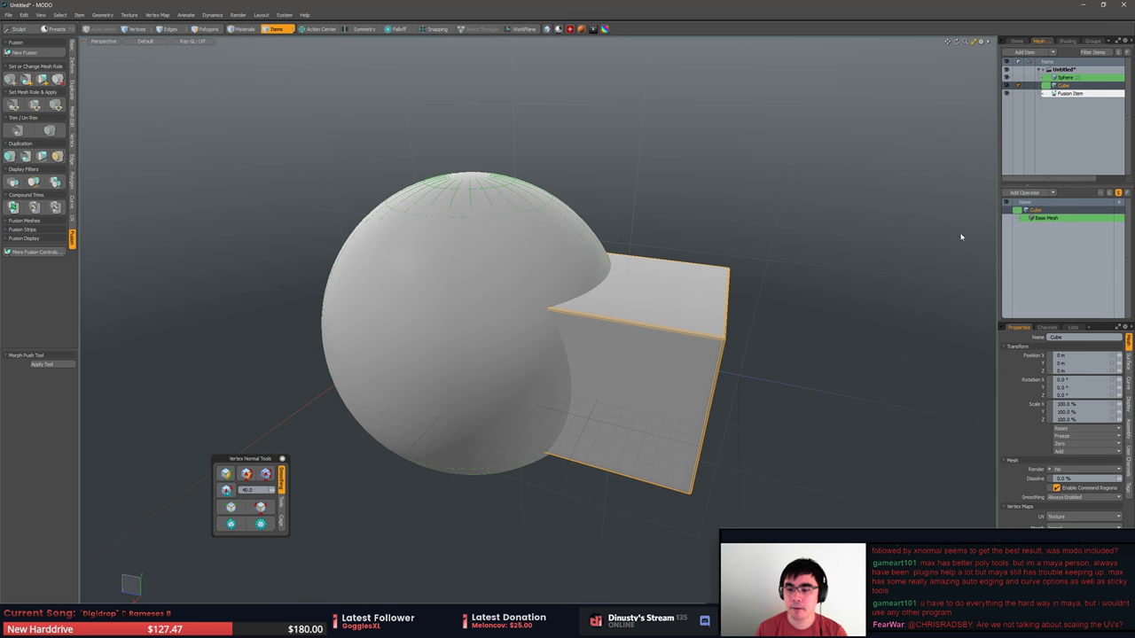
pyautogui.click(1065, 77)
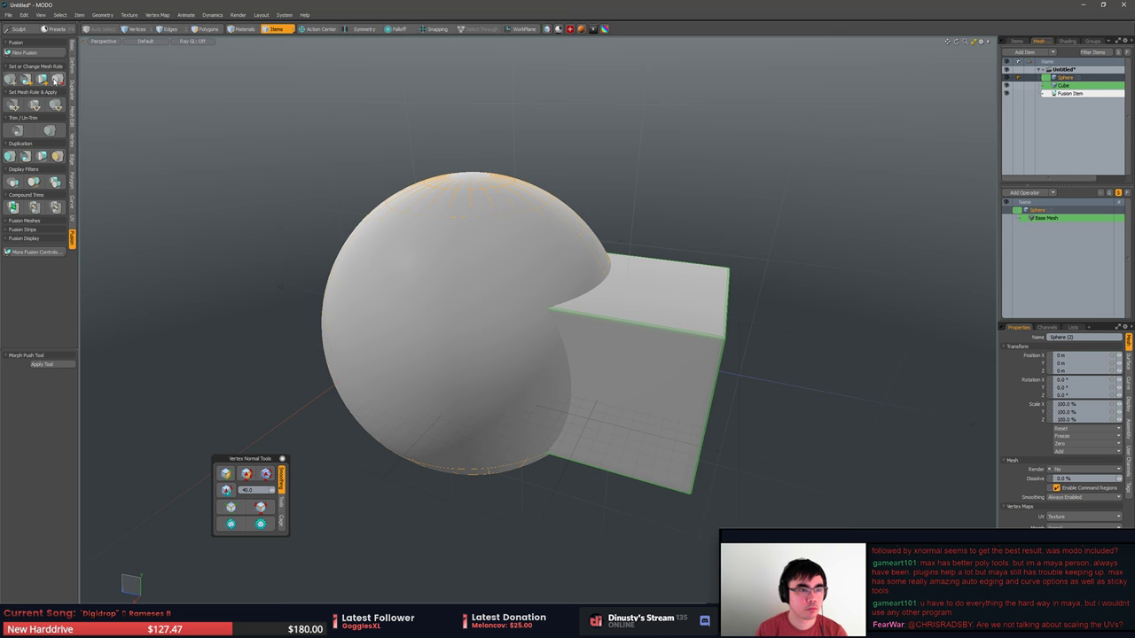
# Select all of the cube's polygons and paste a copy of them into a new mesh item.
pyautogui.keyDown('alt'); pyautogui.moveTo(578, 172); pyautogui.dragTo(679, 176); pyautogui.keyUp('alt')
pyautogui.click(658, 309)
pyautogui.press('3')
pyautogui.doubleClick(666, 292)
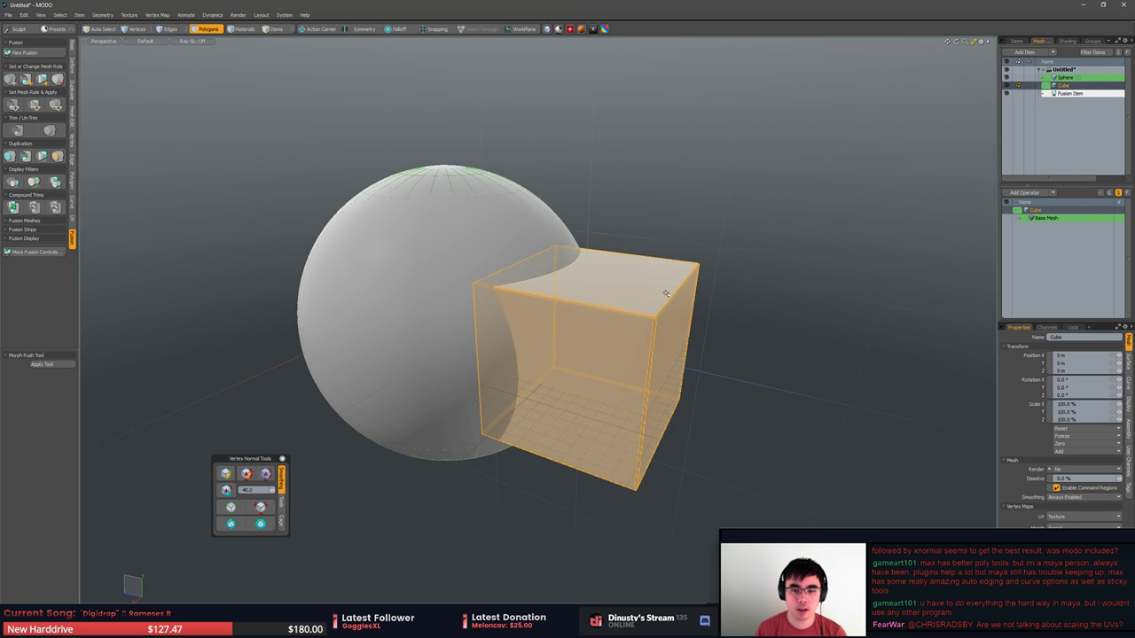
pyautogui.click(1062, 78)
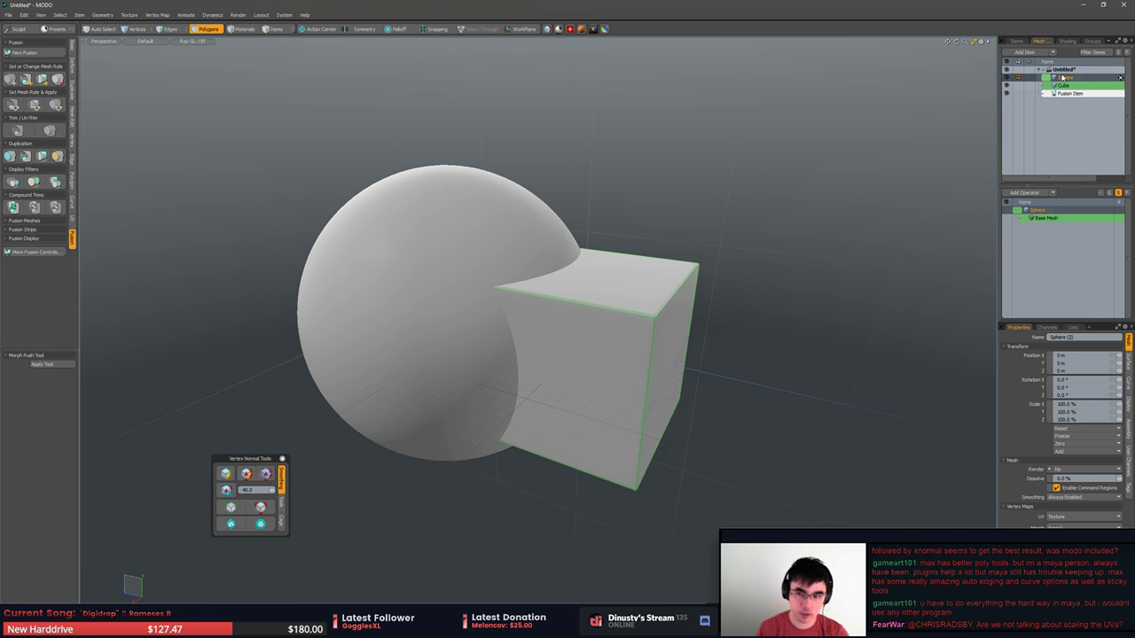
pyautogui.press('n')
pyautogui.hotkey('ctrl', 'v')
# Move the pasted cube up onto the sphere so that it overlaps the sphere's top.
pyautogui.press('w')
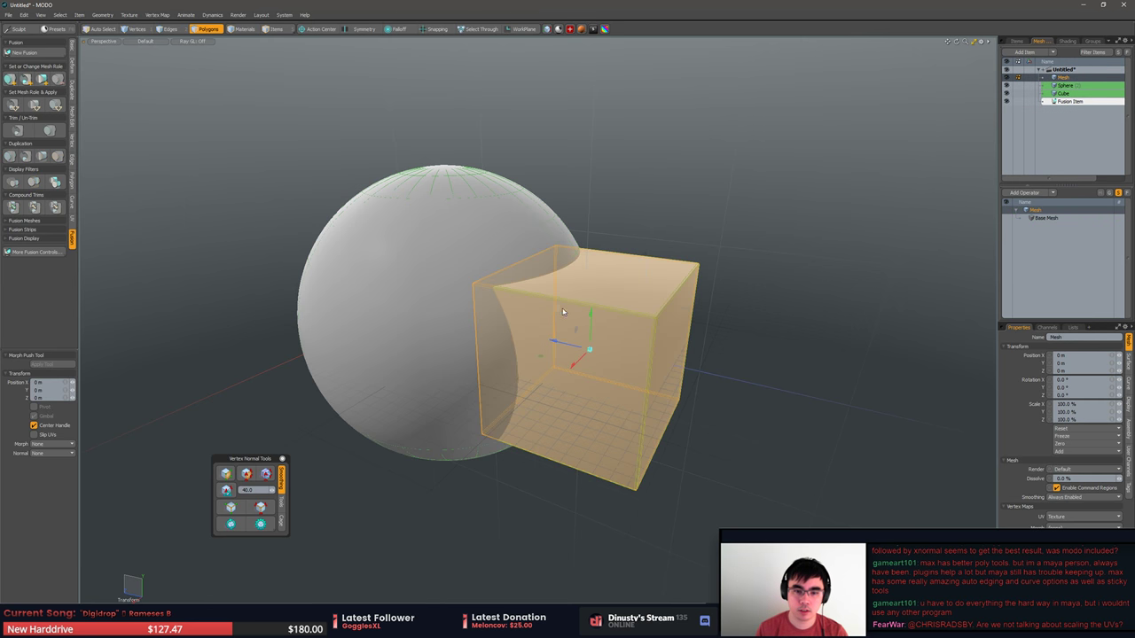
pyautogui.moveTo(584, 318); pyautogui.dragTo(483, 168)
pyautogui.hotkey('shift', 'a')
pyautogui.scroll(-6, 538, 288)
pyautogui.keyDown('alt'); pyautogui.moveTo(488, 279); pyautogui.dragTo(554, 298); pyautogui.keyUp('alt')
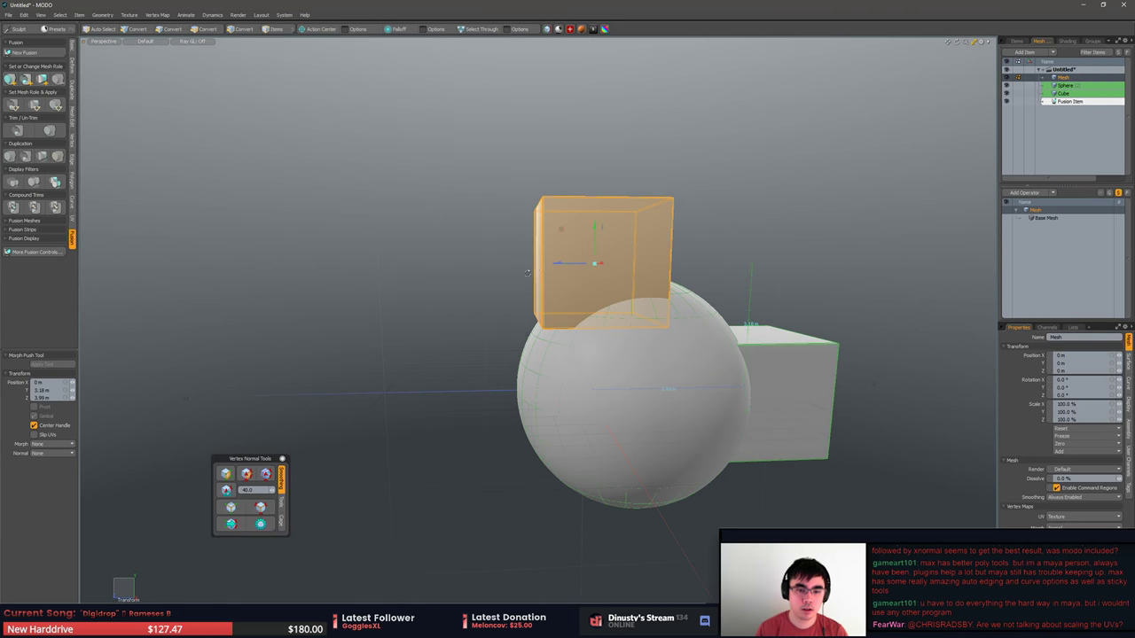
pyautogui.moveTo(562, 231); pyautogui.dragTo(536, 301)
pyautogui.press('space')
pyautogui.hotkey('shift', 'a')
pyautogui.scroll(-3, 530, 311)
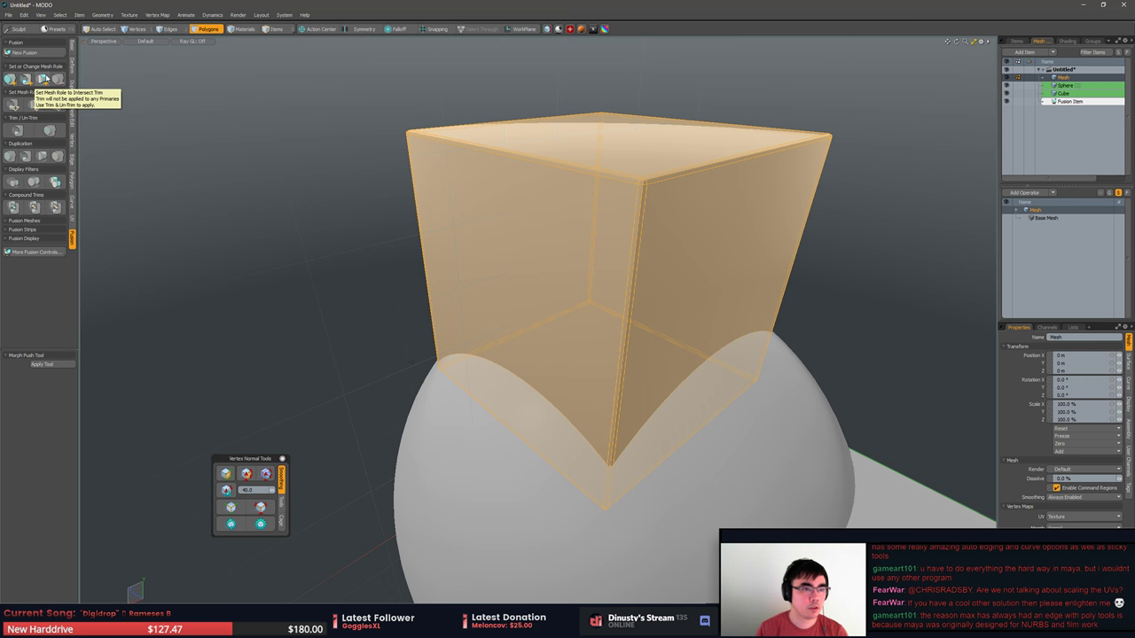
# Set the pasted cube's mesh role to Intersect Trim and duplicate it as a primary.
pyautogui.click(29, 79)
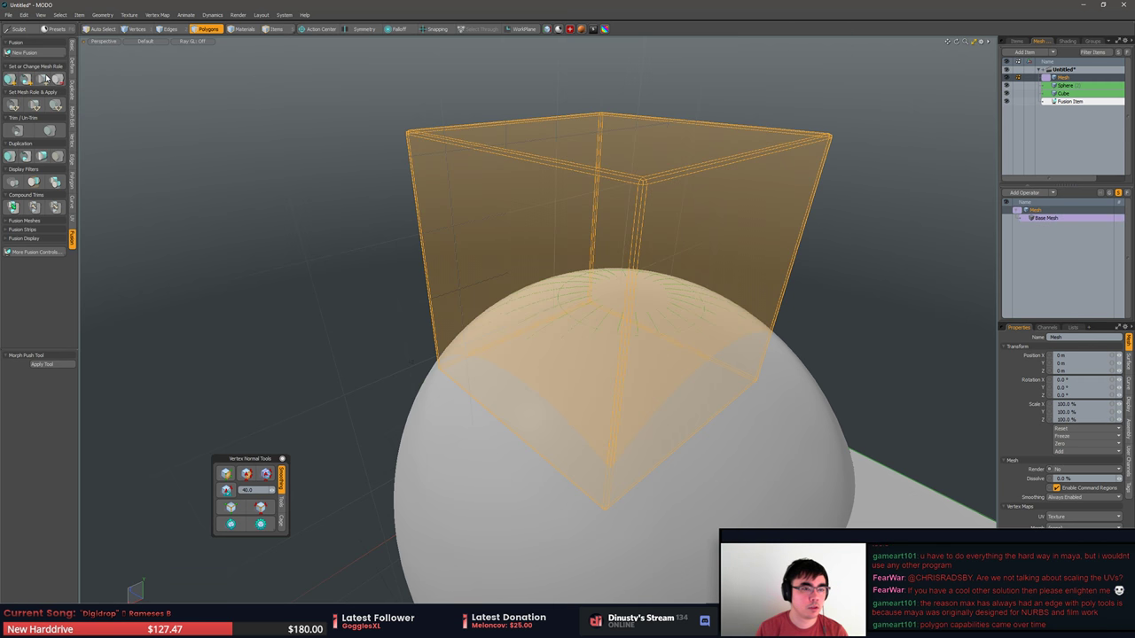
pyautogui.keyDown('alt'); pyautogui.moveTo(307, 204); pyautogui.dragTo(353, 213); pyautogui.keyUp('alt')
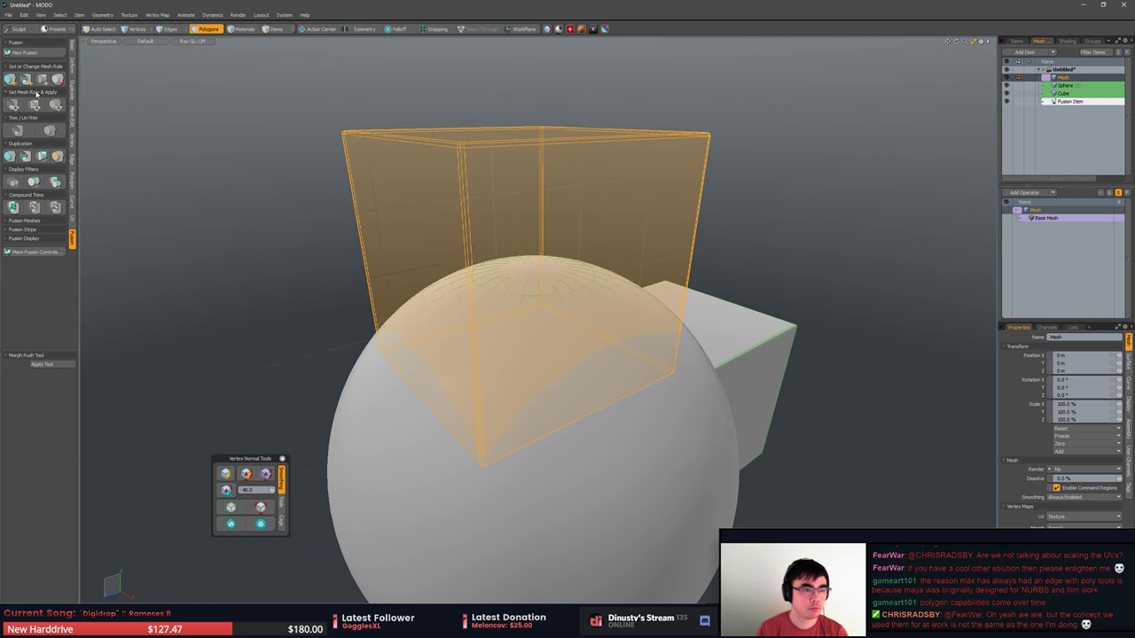
pyautogui.click(12, 158)
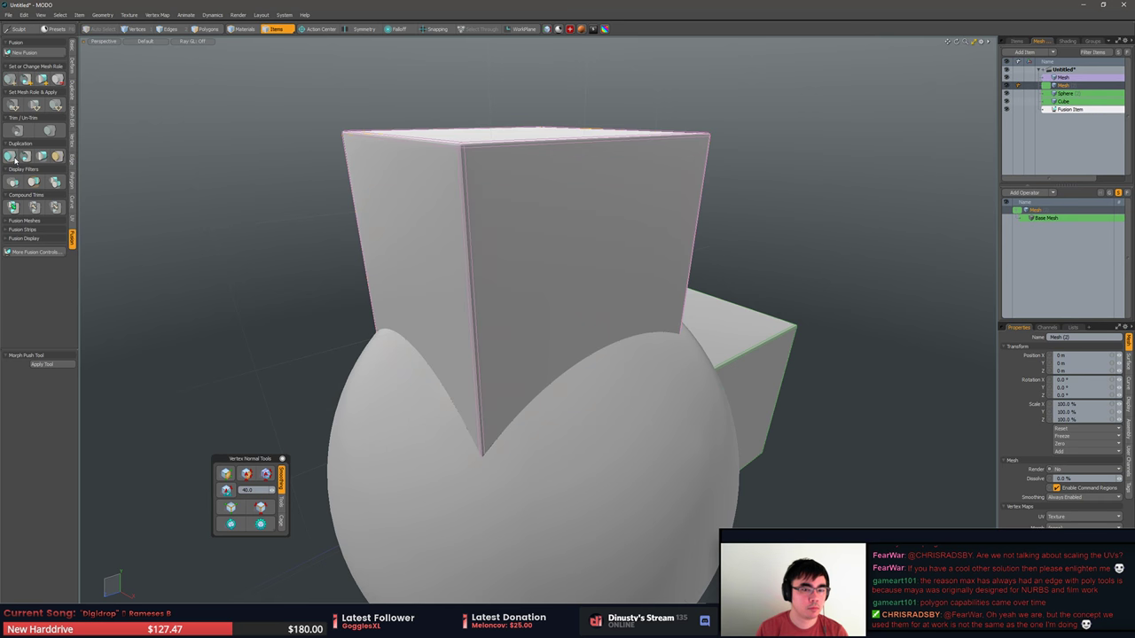
pyautogui.keyDown('alt'); pyautogui.moveTo(405, 264); pyautogui.dragTo(409, 284); pyautogui.keyUp('alt')
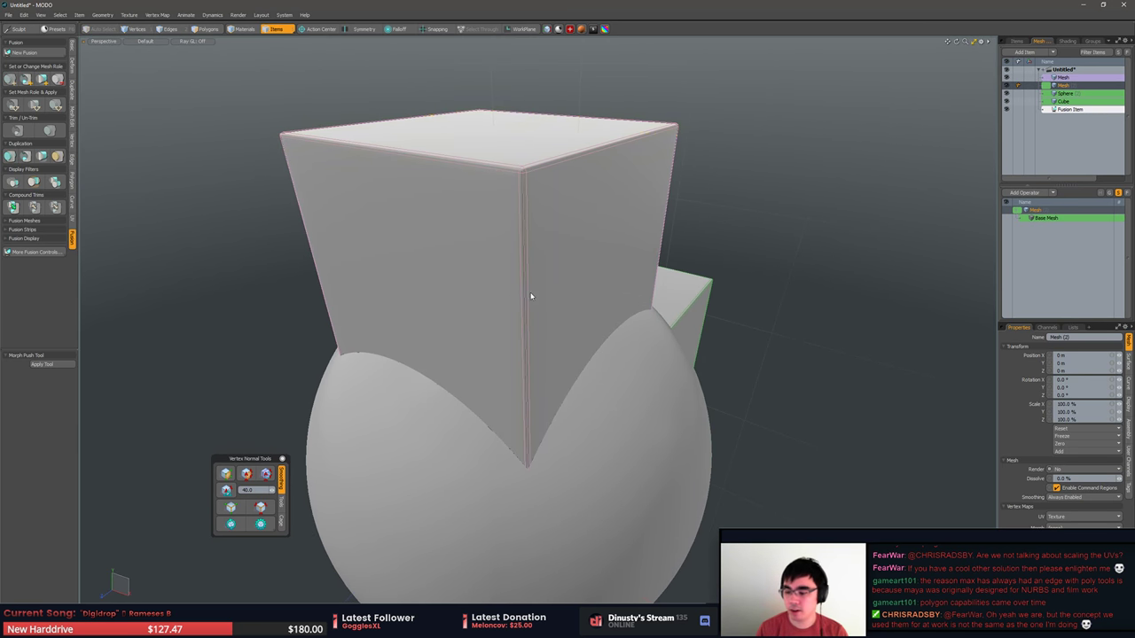
pyautogui.keyDown('alt'); pyautogui.moveTo(530, 296); pyautogui.dragTo(550, 347); pyautogui.keyUp('alt')
# Remove the pasted cube on the sphere's top together with its primary duplicate.
pyautogui.press('Delete')
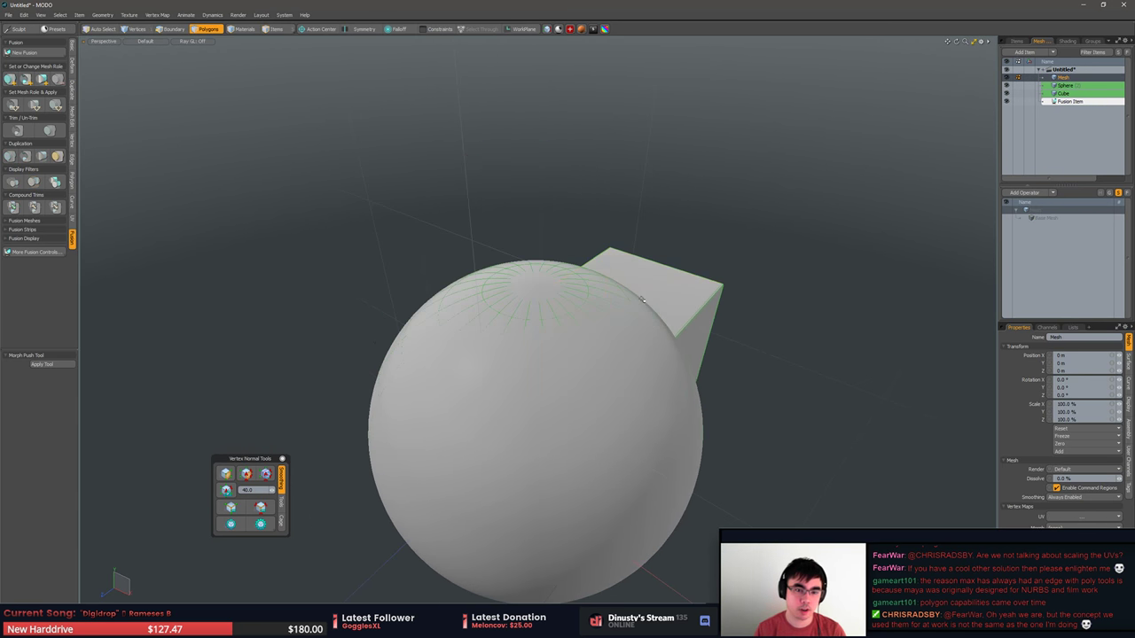
pyautogui.hotkey('ctrl', 'z')
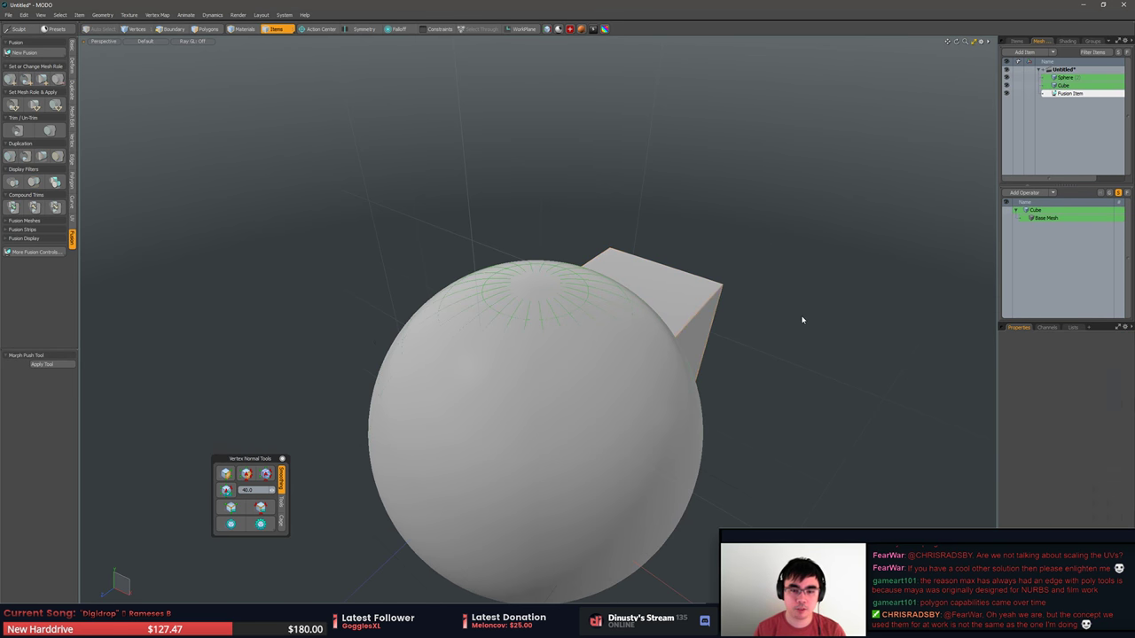
pyautogui.keyDown('alt'); pyautogui.moveTo(804, 321); pyautogui.dragTo(784, 344); pyautogui.keyUp('alt')
# Select the sphere, cube and Fusion item and delete them to empty the scene.
pyautogui.click(748, 357)
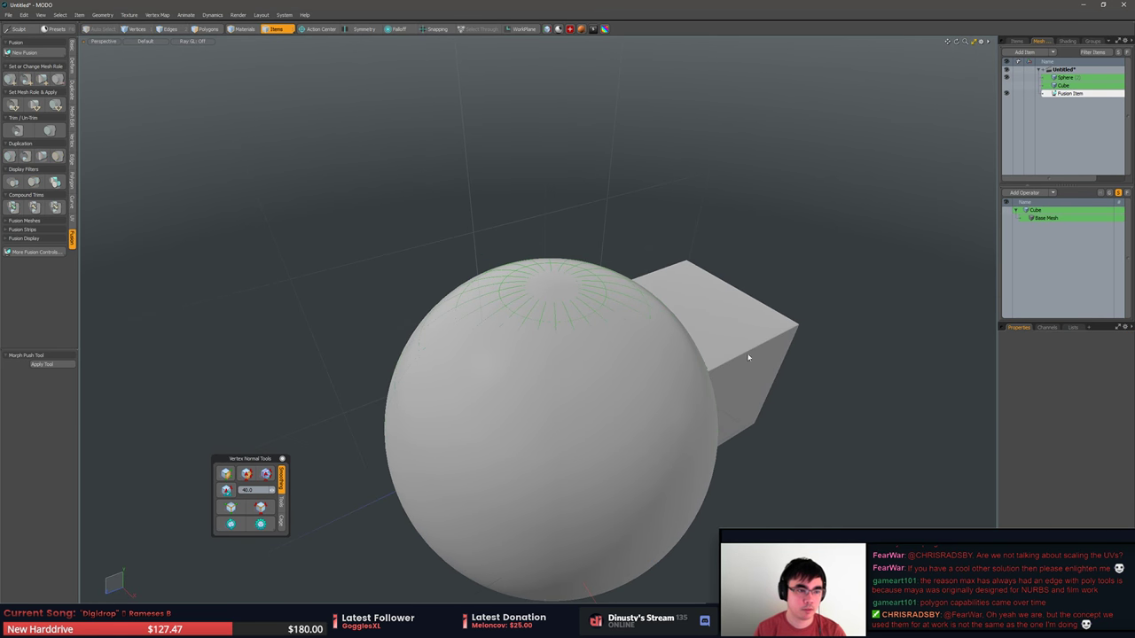
pyautogui.hotkey('ctrl', 'a')
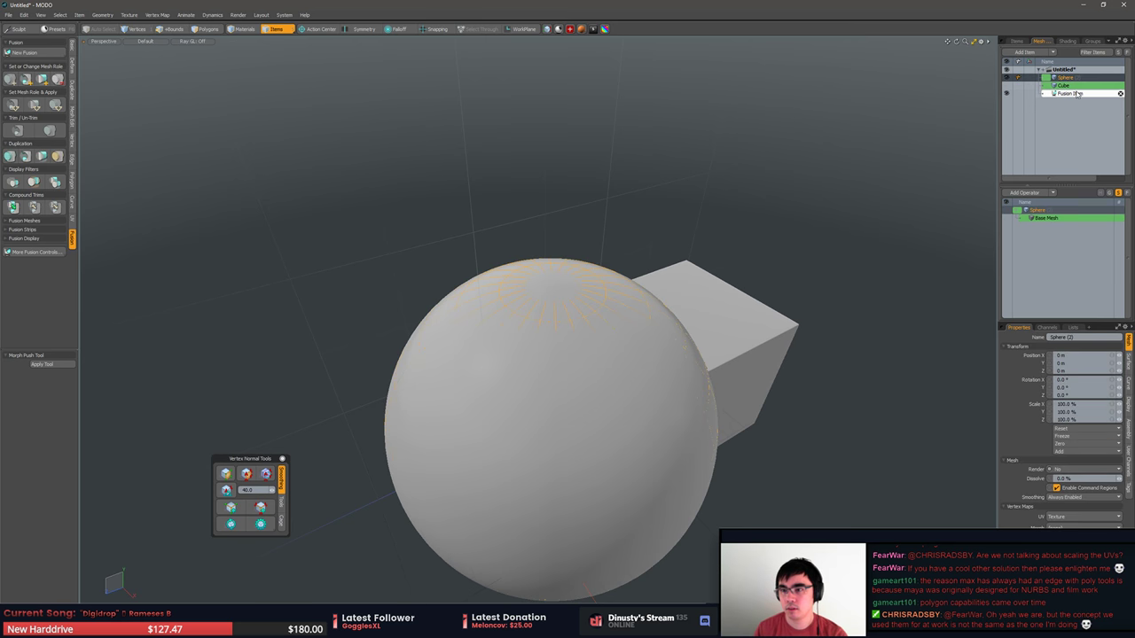
pyautogui.press('Delete')
pyautogui.keyDown('alt'); pyautogui.keyDown('shift'); pyautogui.moveTo(702, 300); pyautogui.dragTo(766, 235); pyautogui.keyUp('shift'); pyautogui.keyUp('alt')
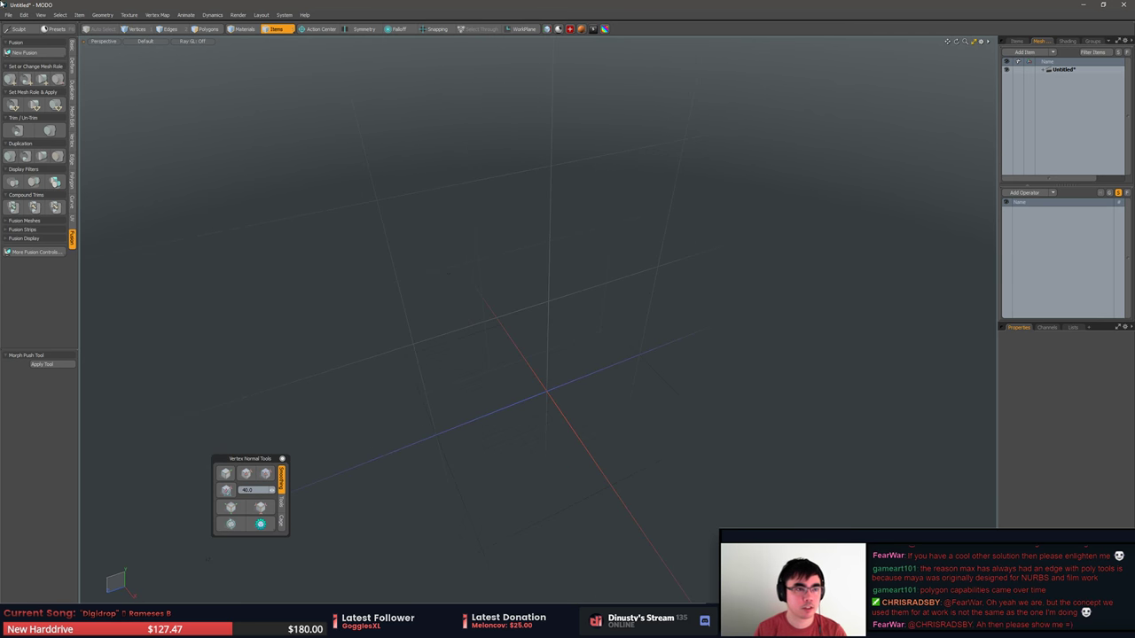
# Try to create a cube primitive in the empty scene.
pyautogui.click(72, 47)
pyautogui.click(12, 47)
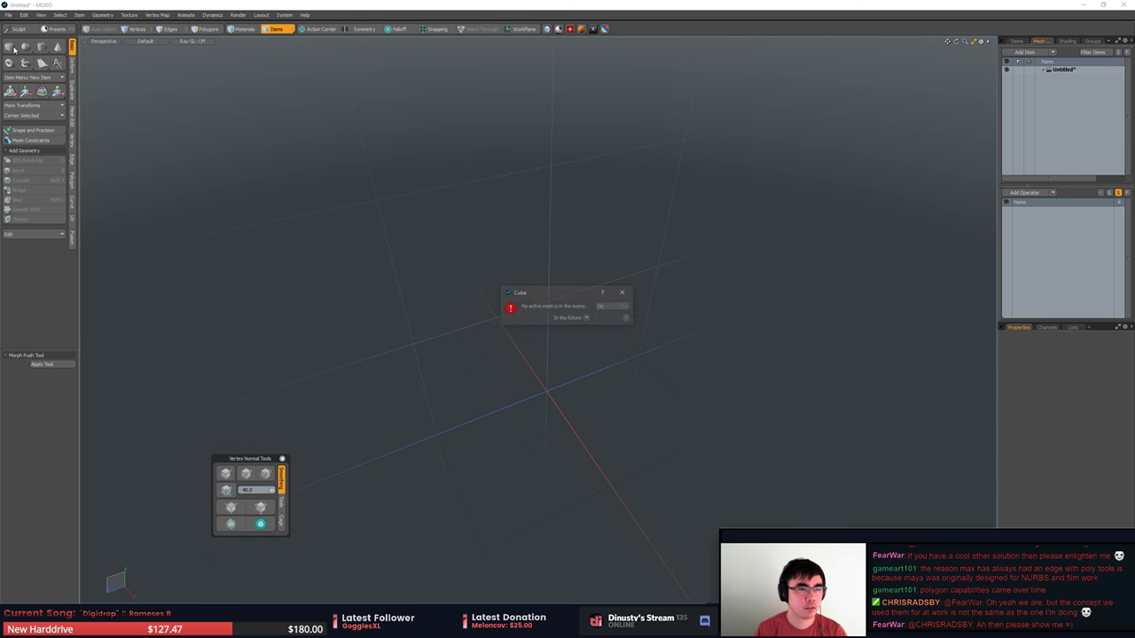
pyautogui.click(608, 307)
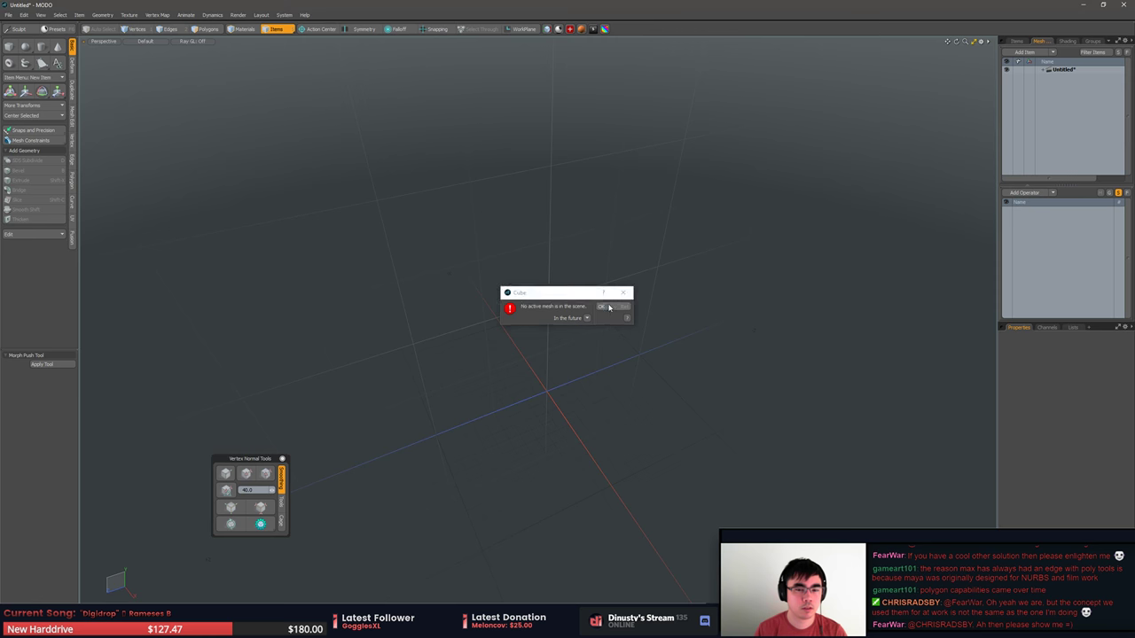
# Clear the leftover Fusion Union and Fusion Intersect items out of the original scene.
pyautogui.click(1048, 70)
pyautogui.click(1044, 70)
pyautogui.click(1064, 78)
pyautogui.hotkey('ctrl', 'z')
pyautogui.hotkey('ctrl', 'z')
pyautogui.hotkey('ctrl', 'z')
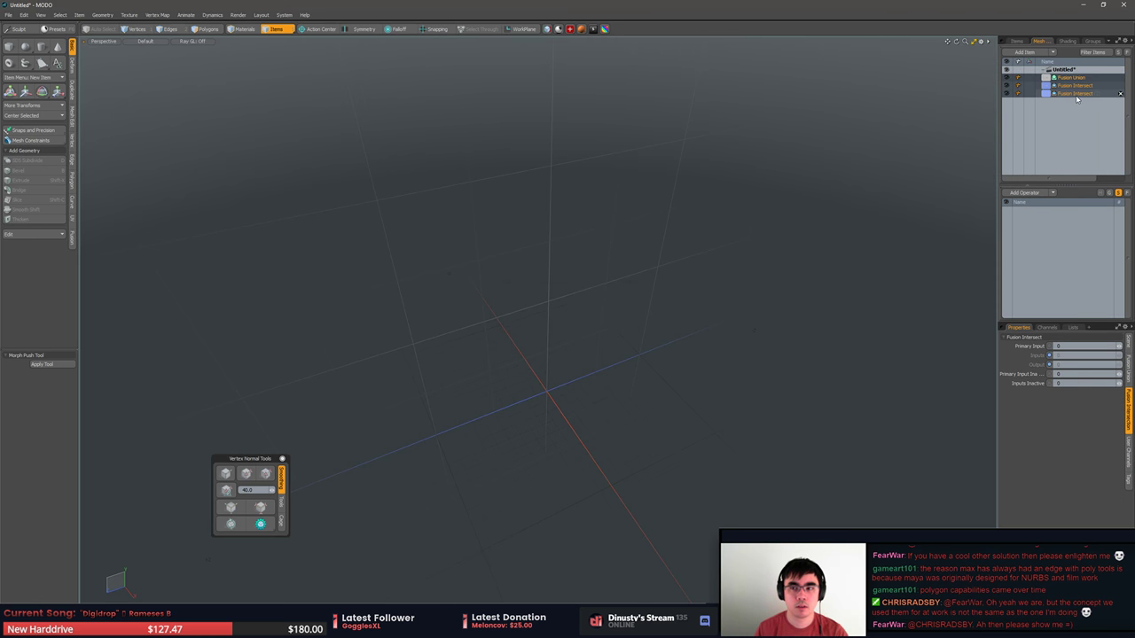
# Start a new scene and draw a sphere at the origin with radii of about 2, 2.2 and 2 m.
pyautogui.hotkey('ctrl', 'n')
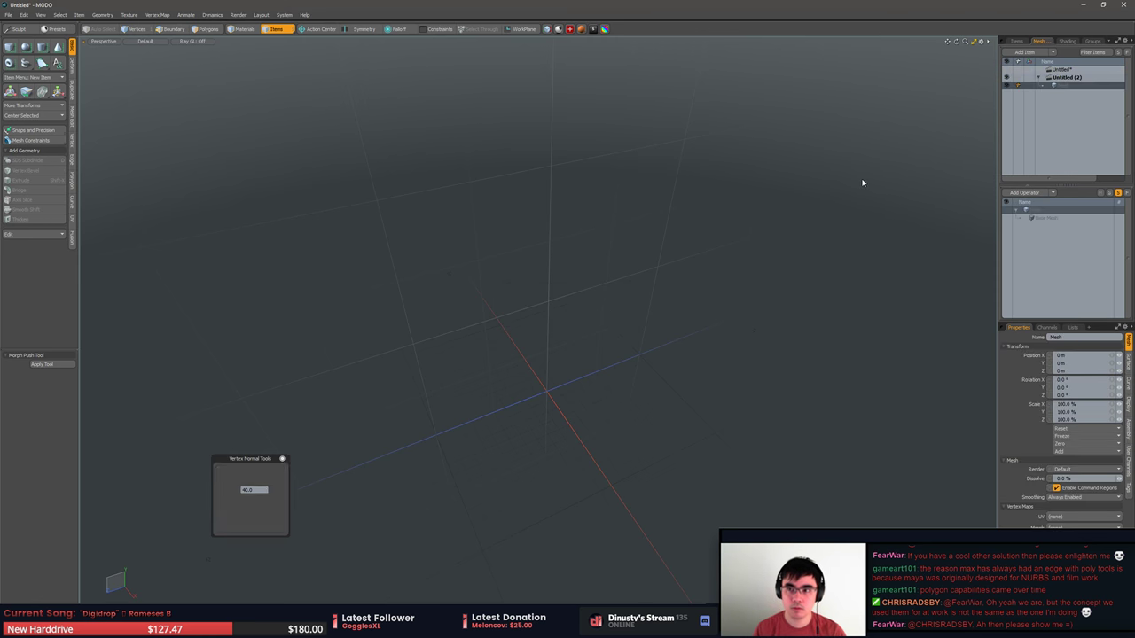
pyautogui.click(41, 47)
pyautogui.click(25, 47)
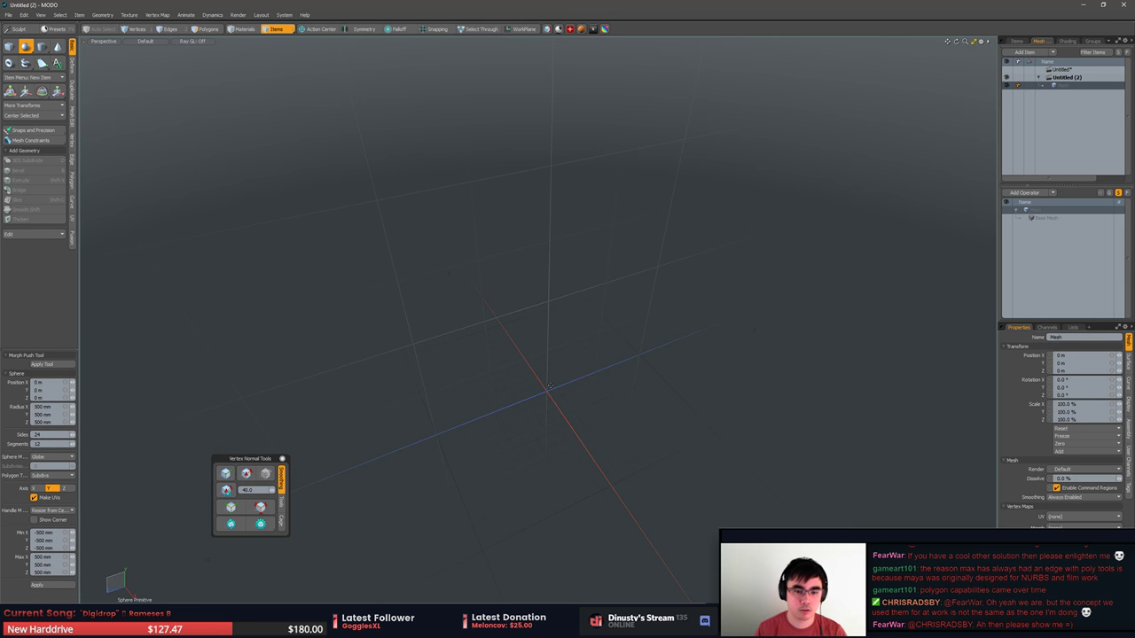
pyautogui.moveTo(547, 391); pyautogui.dragTo(622, 423)
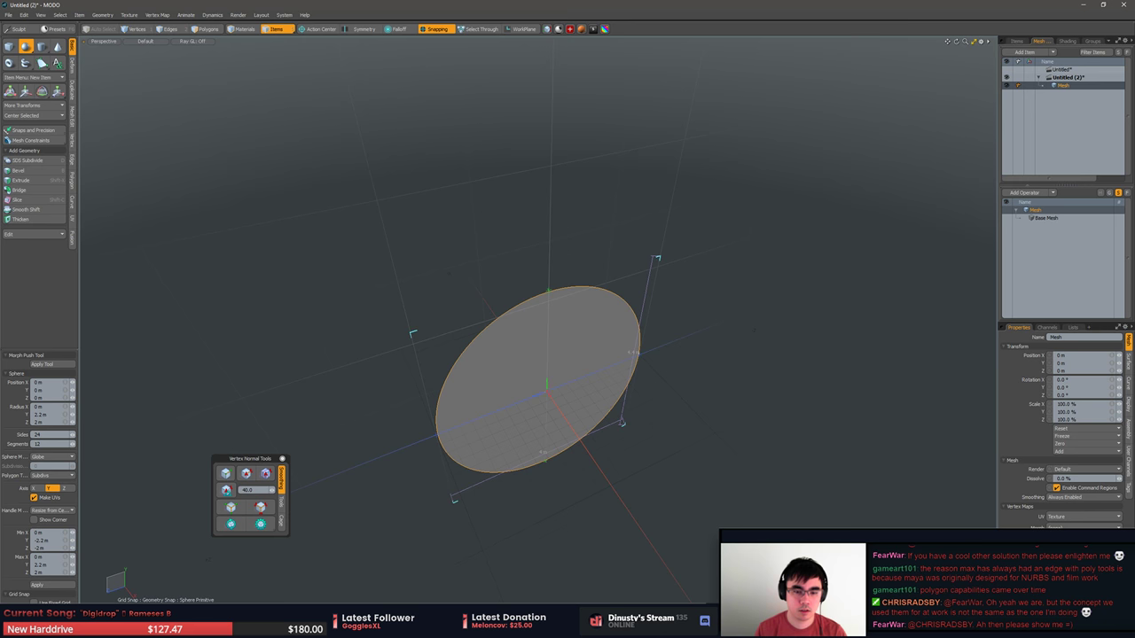
pyautogui.moveTo(549, 396); pyautogui.dragTo(441, 255)
pyautogui.press('q')
pyautogui.keyDown('alt'); pyautogui.moveTo(440, 255); pyautogui.dragTo(467, 304); pyautogui.keyUp('alt')
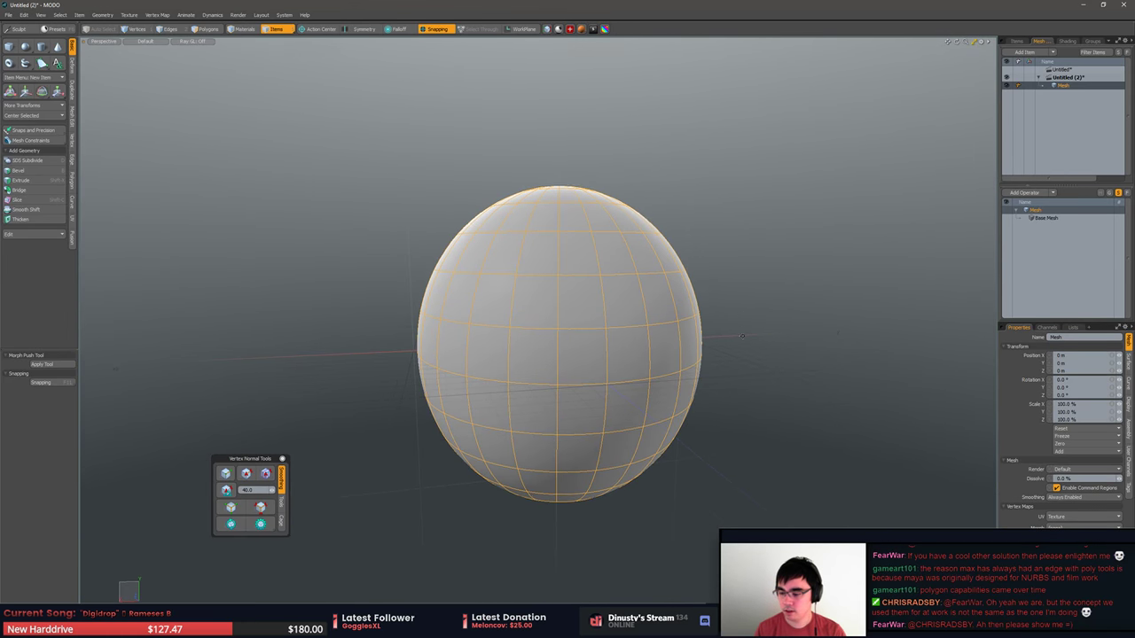
pyautogui.keyDown('alt'); pyautogui.moveTo(761, 308); pyautogui.dragTo(735, 353); pyautogui.keyUp('alt')
# Turn off the sphere's subdivision and create a new Fusion from the selected sphere mesh.
pyautogui.press('Tab')
pyautogui.press('3')
pyautogui.press('5')
pyautogui.keyDown('alt'); pyautogui.keyDown('shift'); pyautogui.moveTo(752, 302); pyautogui.dragTo(745, 328); pyautogui.keyUp('shift'); pyautogui.keyUp('alt')
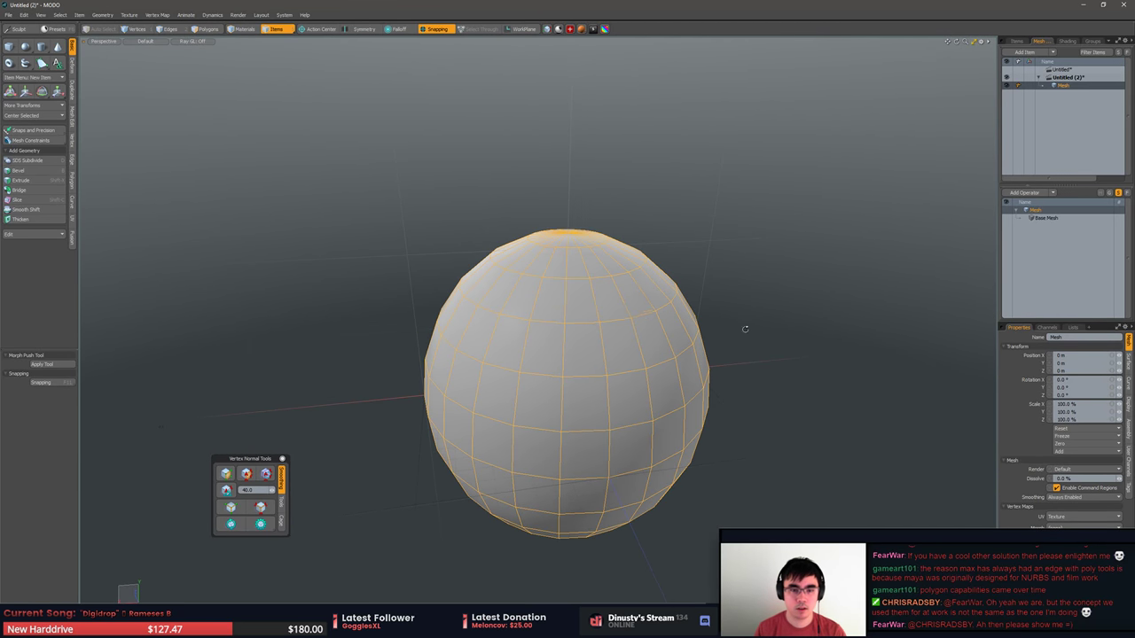
pyautogui.click(73, 238)
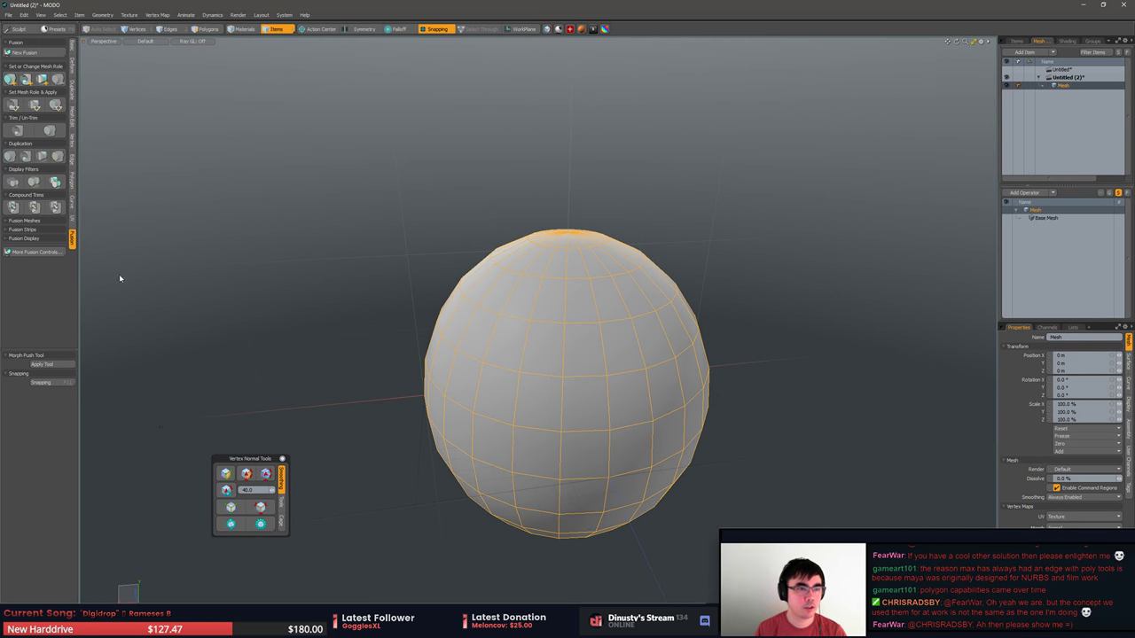
pyautogui.click(27, 53)
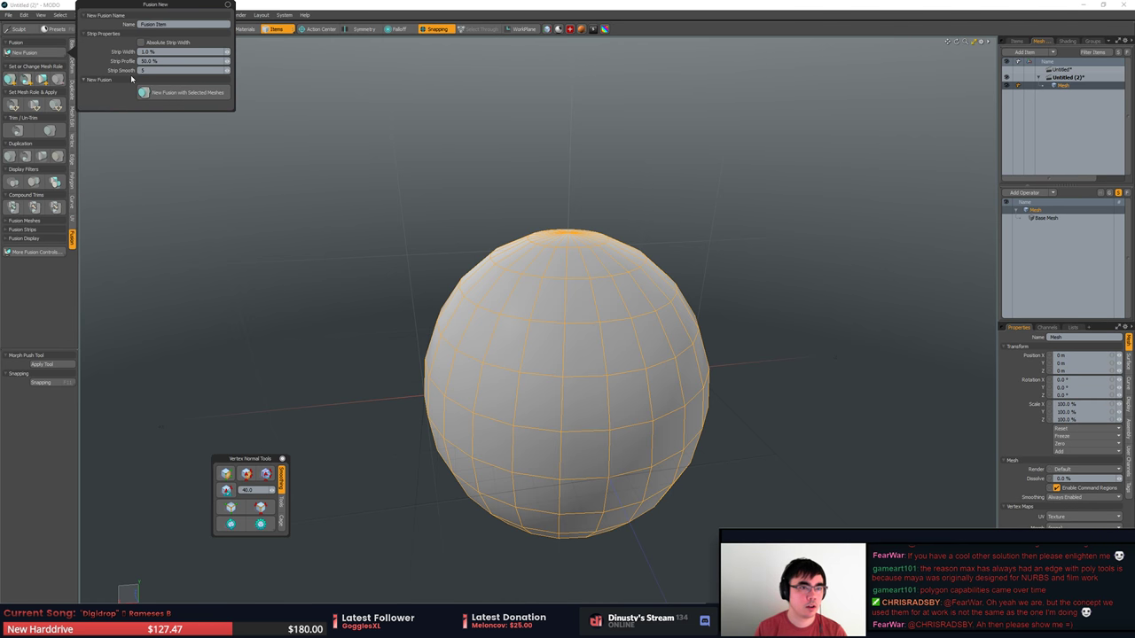
pyautogui.click(182, 93)
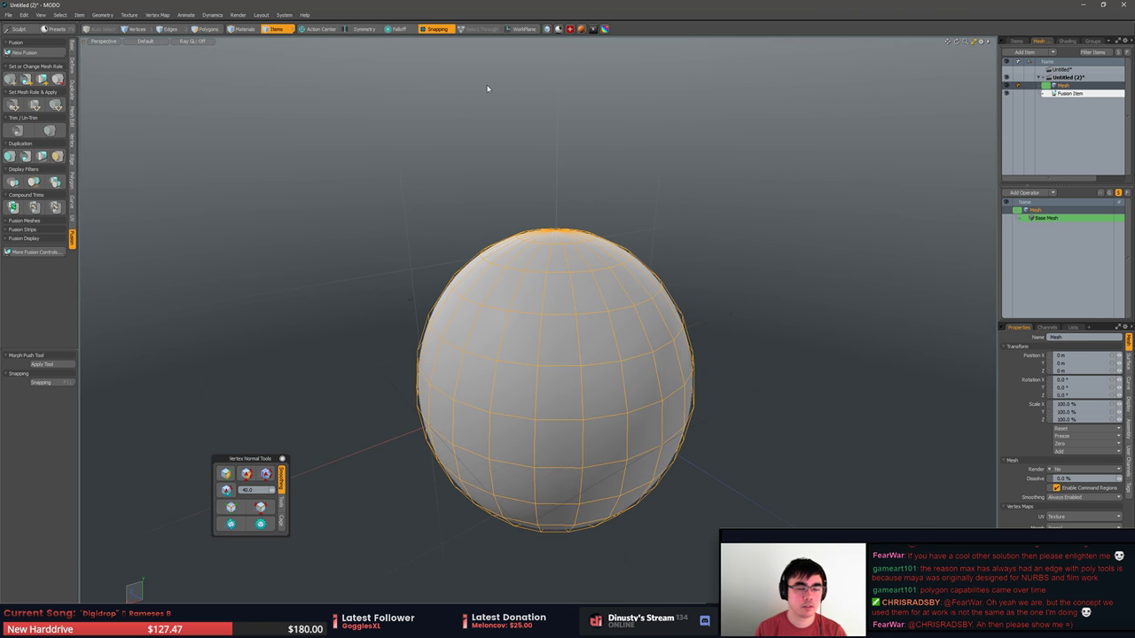
# Add an empty mesh and a default cylinder, and raise the cylinder above the sphere to about 3.6 m in Y.
pyautogui.press('n')
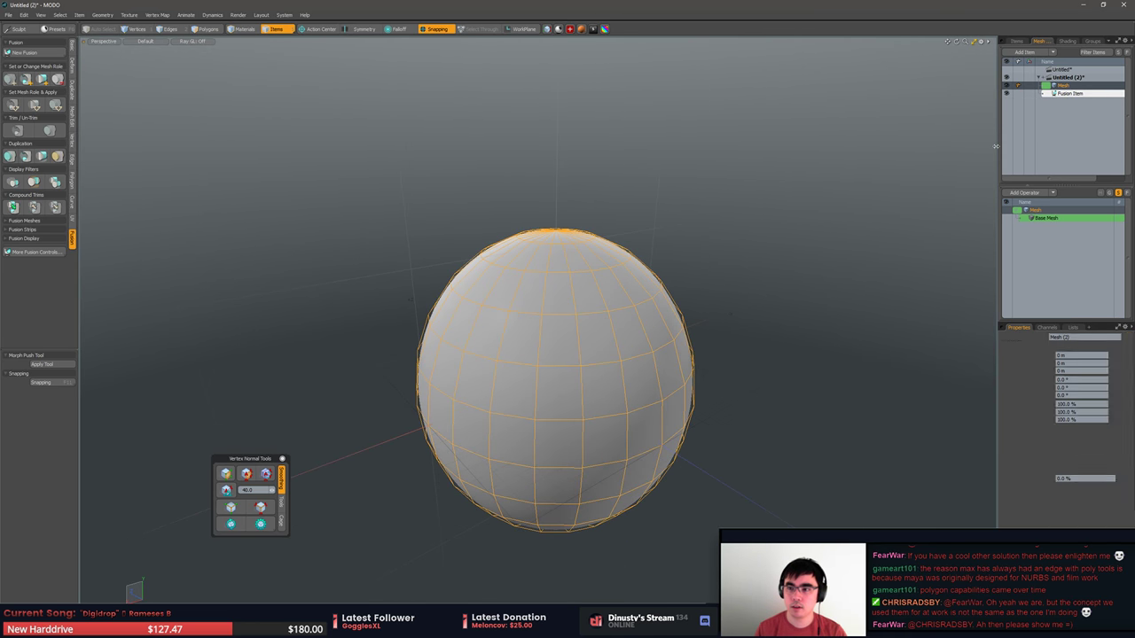
pyautogui.click(72, 48)
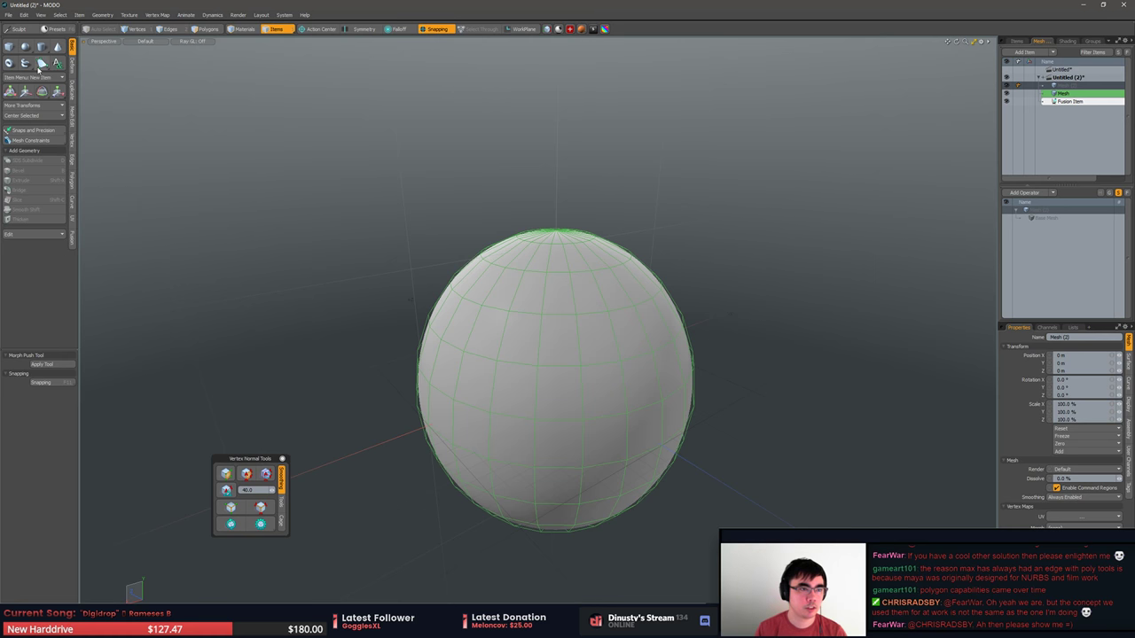
pyautogui.click(42, 49)
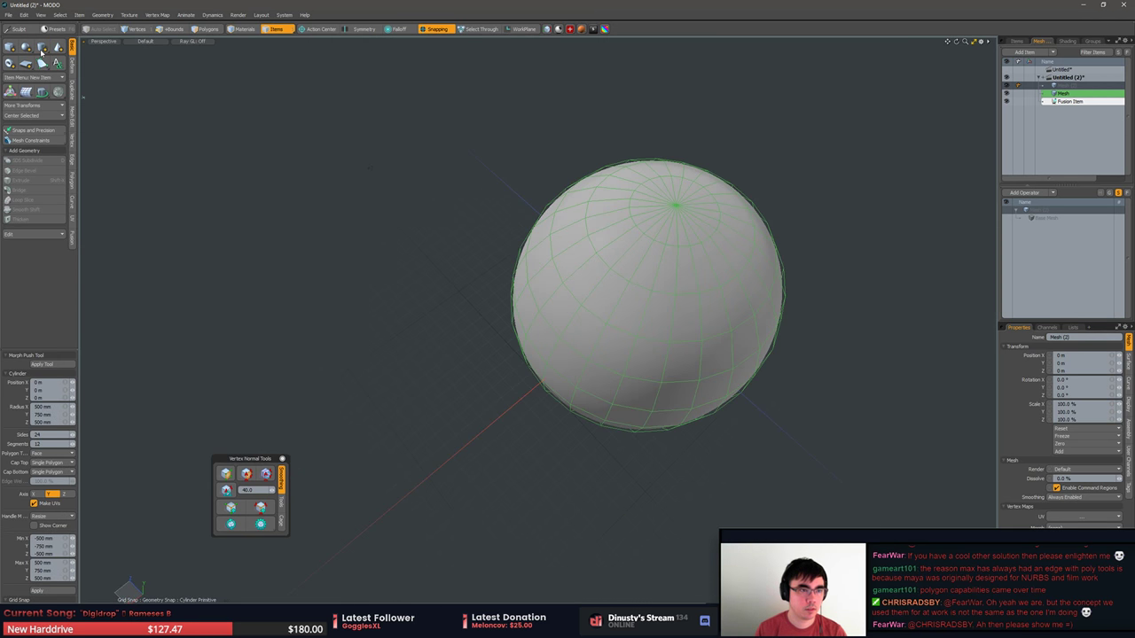
pyautogui.keyDown('shift'); pyautogui.click(41, 48); pyautogui.keyUp('shift')
pyautogui.press('w')
pyautogui.moveTo(628, 288); pyautogui.dragTo(695, 130)
pyautogui.press('x')
pyautogui.keyDown('alt'); pyautogui.keyDown('shift'); pyautogui.moveTo(694, 130); pyautogui.dragTo(640, 121); pyautogui.keyUp('shift'); pyautogui.keyUp('alt')
# Select the cylinder's horizontal edge loops and remove them so its sides become single long faces.
pyautogui.press('2')
pyautogui.click(633, 122)
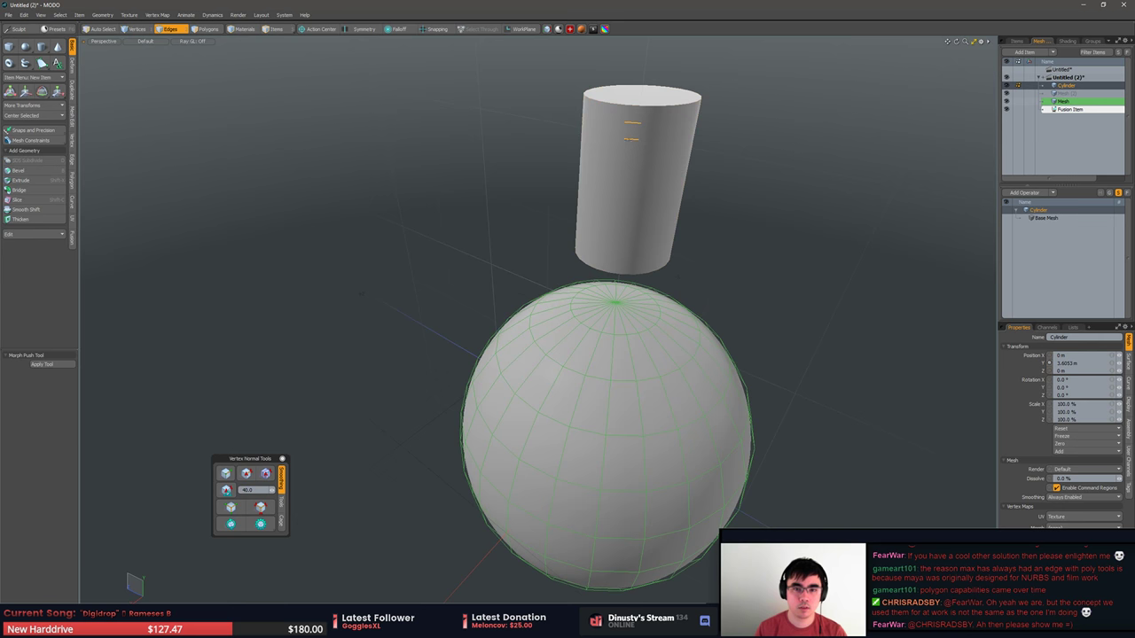
pyautogui.moveTo(619, 225); pyautogui.dragTo(619, 262)
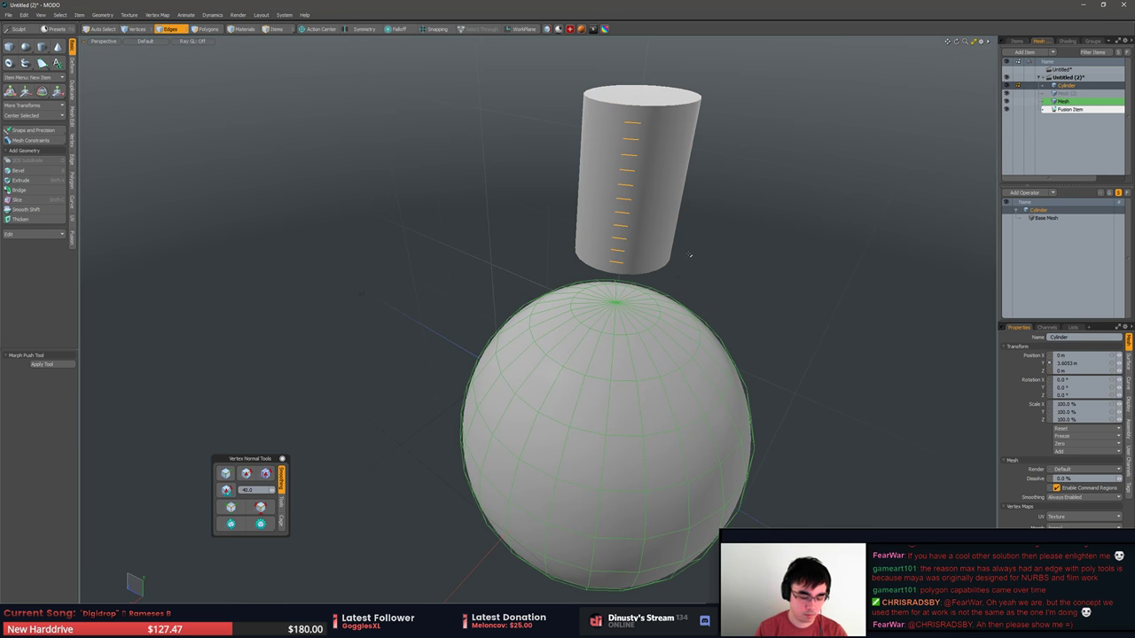
pyautogui.press('l')
pyautogui.press('BackSpace')
# Move all of the cylinder's polygons down and sideways so that it cuts into the sphere's upper side.
pyautogui.press('3')
pyautogui.doubleClick(646, 195)
pyautogui.keyDown('alt'); pyautogui.keyDown('shift'); pyautogui.moveTo(710, 200); pyautogui.dragTo(699, 231); pyautogui.keyUp('shift'); pyautogui.keyUp('alt')
pyautogui.keyDown('alt'); pyautogui.moveTo(698, 231); pyautogui.dragTo(709, 275); pyautogui.keyUp('alt')
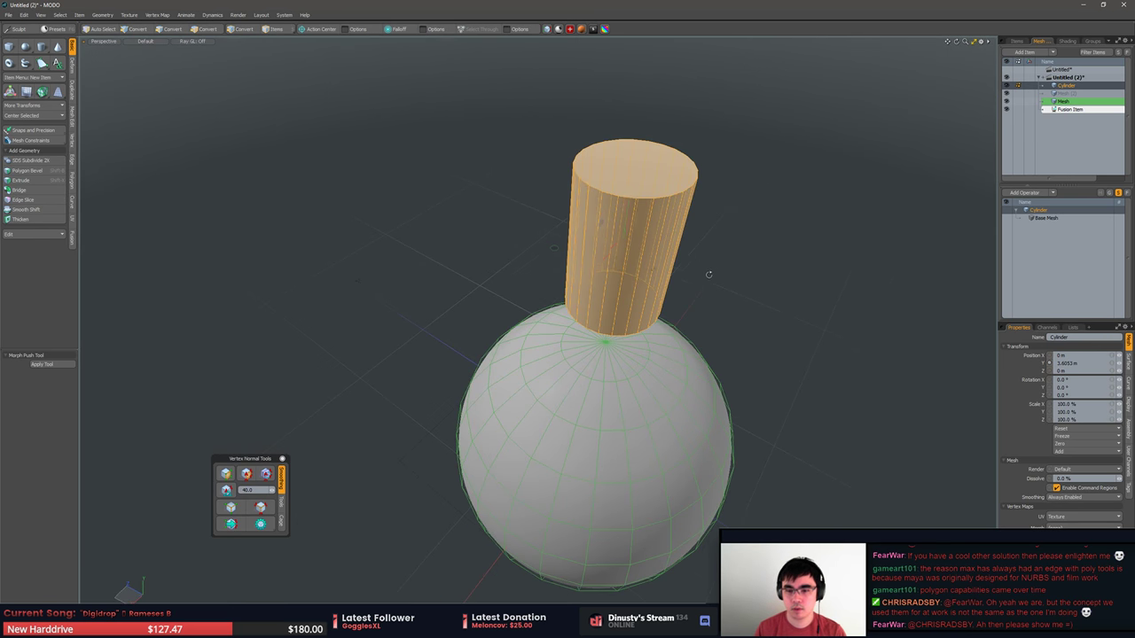
pyautogui.press('3')
pyautogui.press('w')
pyautogui.moveTo(624, 208); pyautogui.dragTo(617, 272)
pyautogui.moveTo(556, 316); pyautogui.dragTo(447, 282)
pyautogui.press('q')
# Set the cylinder item's mesh role to Subtractive Trim and take the cylinder out of the Fusion again.
pyautogui.click(441, 231)
pyautogui.keyDown('alt'); pyautogui.keyDown('shift'); pyautogui.moveTo(441, 230); pyautogui.dragTo(546, 218); pyautogui.keyUp('shift'); pyautogui.keyUp('alt')
pyautogui.doubleClick(549, 218)
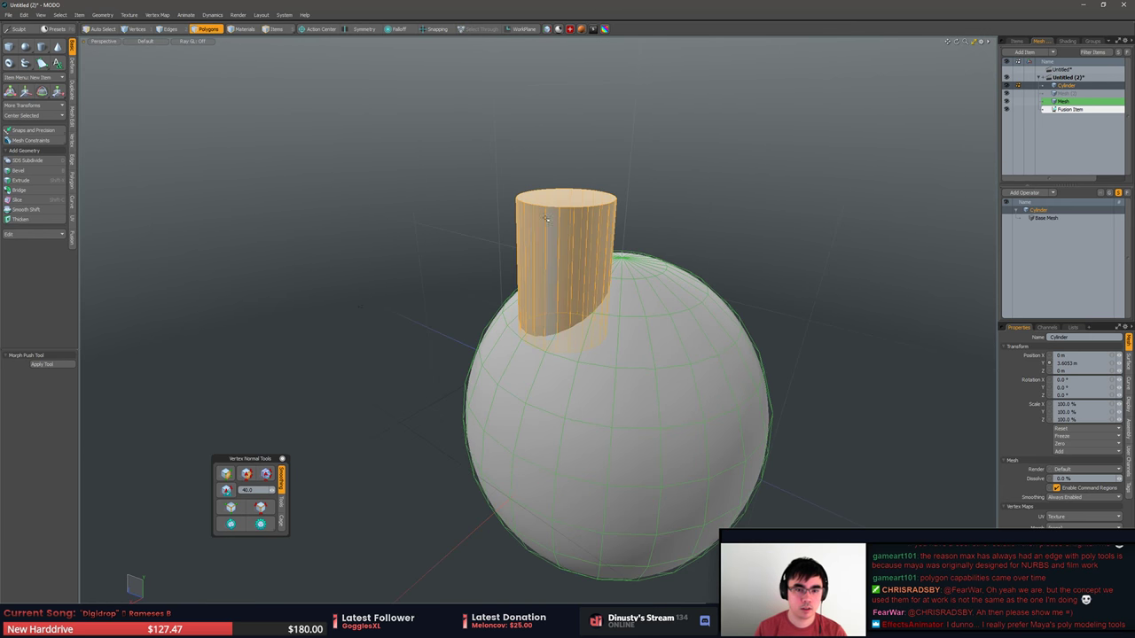
pyautogui.press('5')
pyautogui.click(659, 186)
pyautogui.click(558, 221)
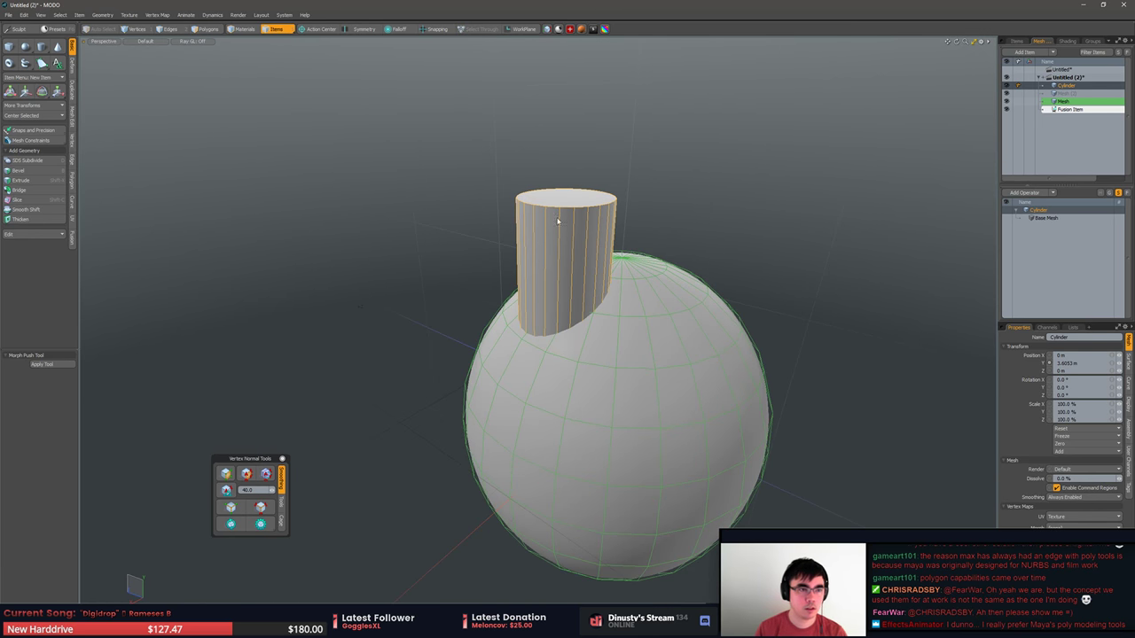
pyautogui.click(73, 236)
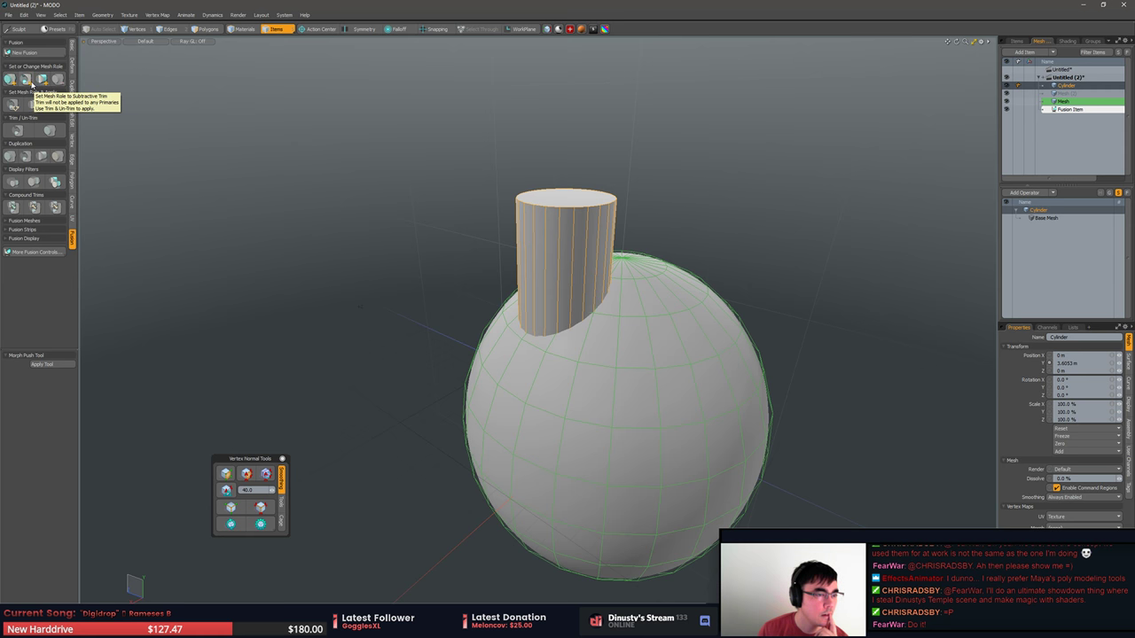
pyautogui.click(36, 221)
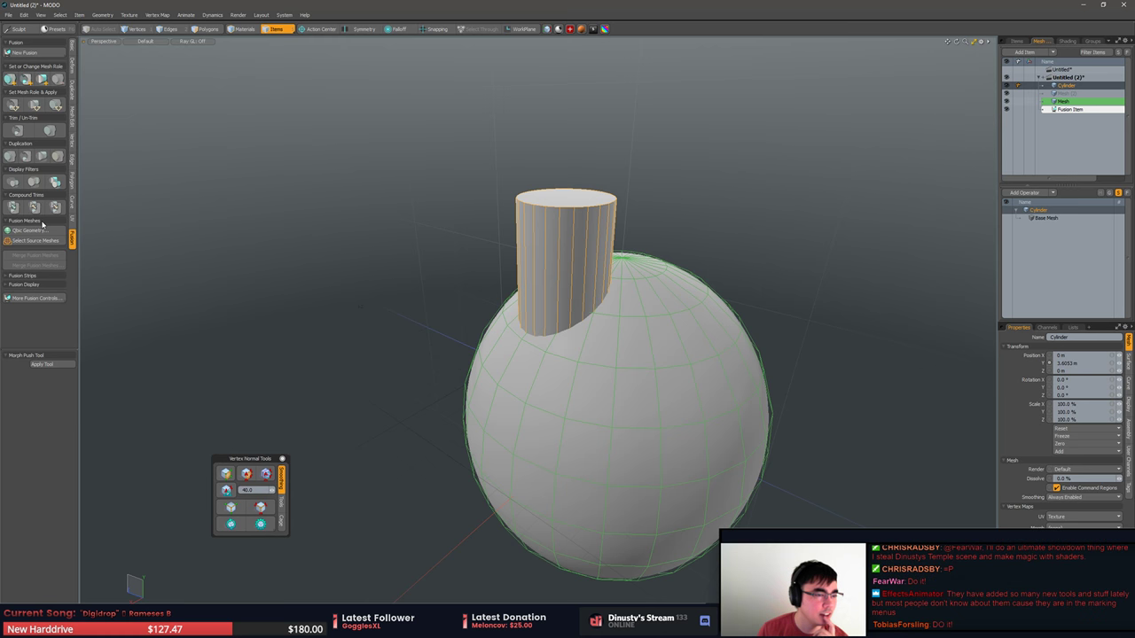
pyautogui.click(27, 82)
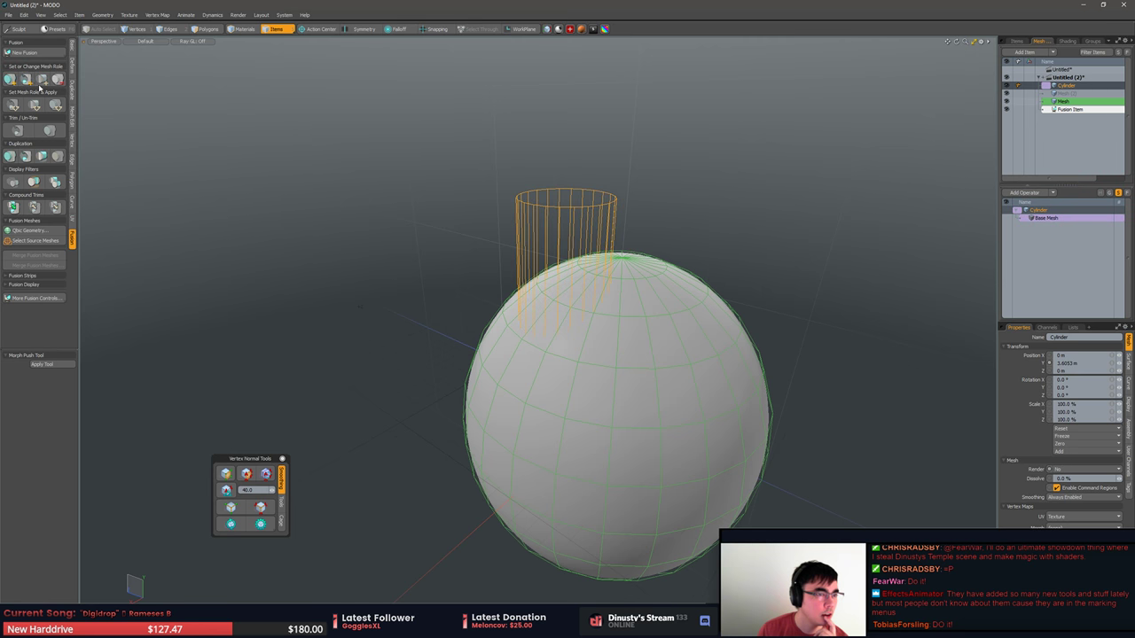
pyautogui.click(58, 83)
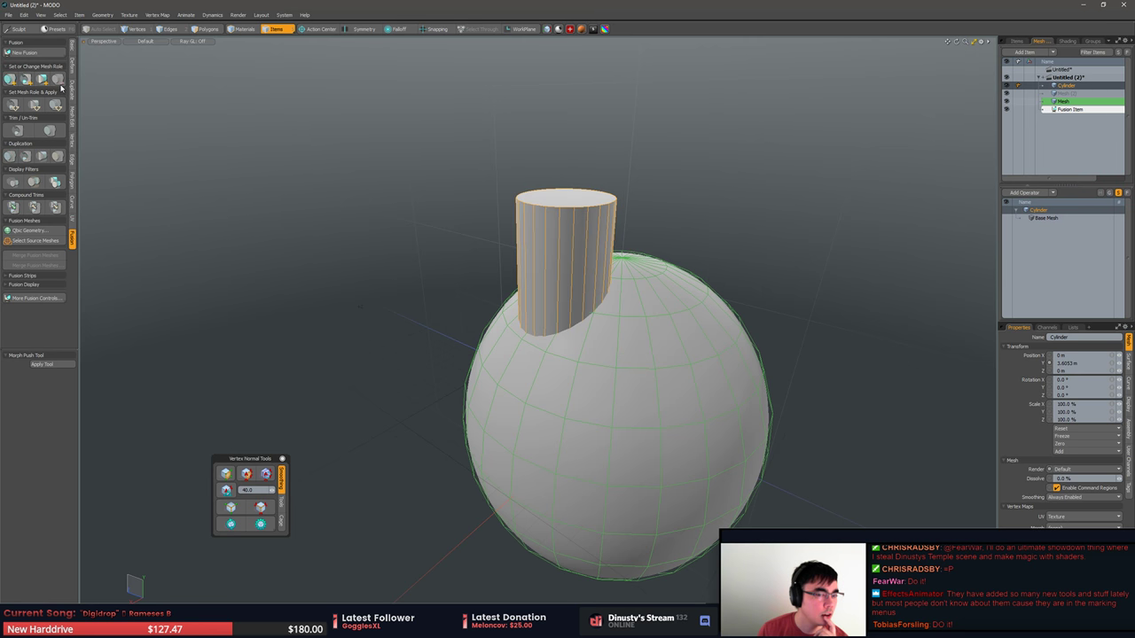
pyautogui.keyDown('alt'); pyautogui.moveTo(696, 161); pyautogui.dragTo(866, 154); pyautogui.keyUp('alt')
pyautogui.click(825, 146)
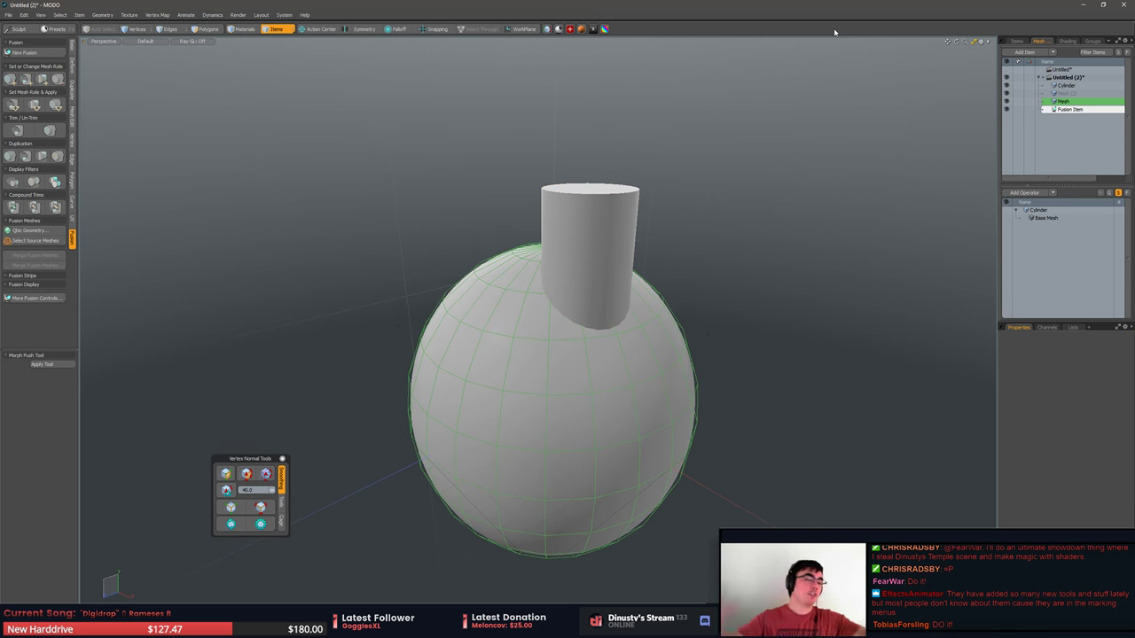
pyautogui.keyDown('alt'); pyautogui.moveTo(826, 104); pyautogui.dragTo(867, 214); pyautogui.keyUp('alt')
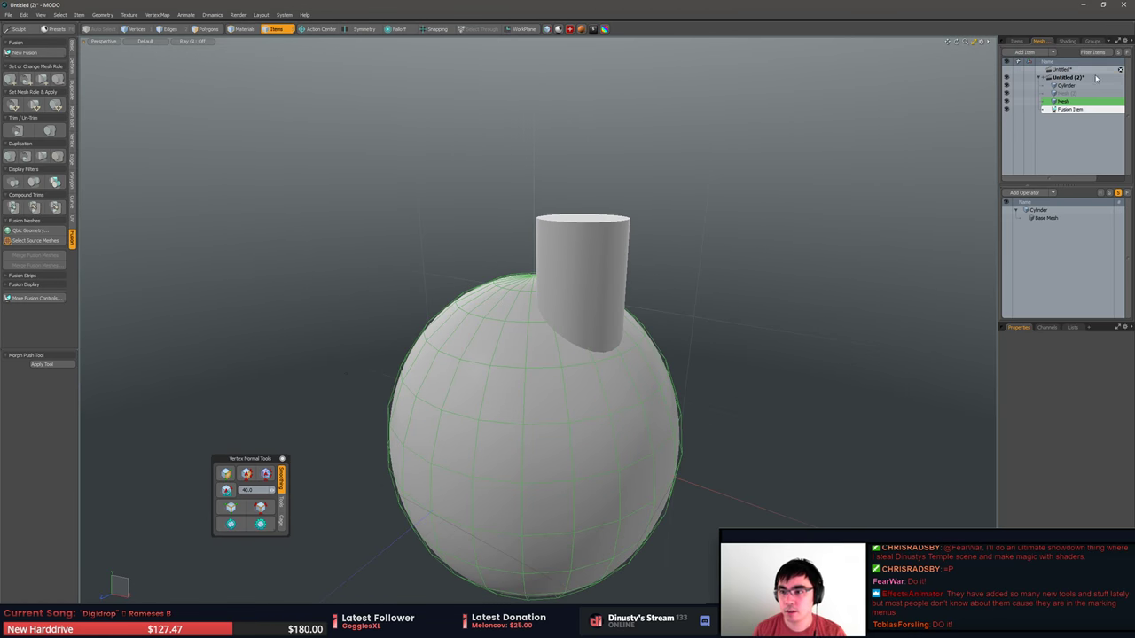
# Close the second scene containing the sphere and cylinder without saving it.
pyautogui.click(1084, 79)
pyautogui.rightClick(1081, 80)
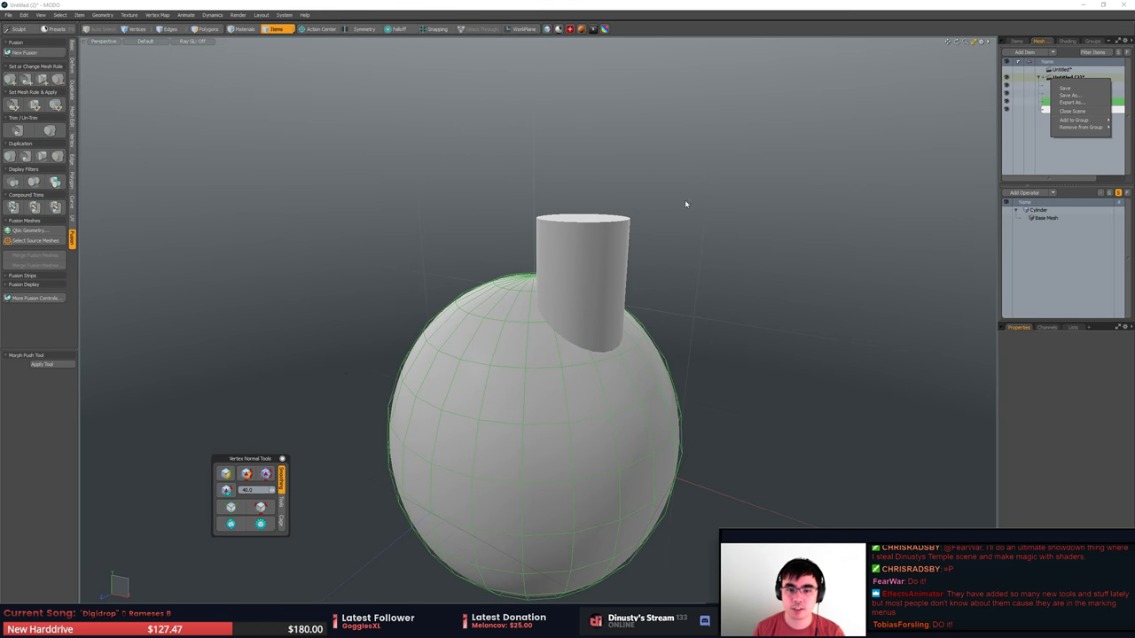
pyautogui.click(883, 177)
pyautogui.rightClick(1071, 78)
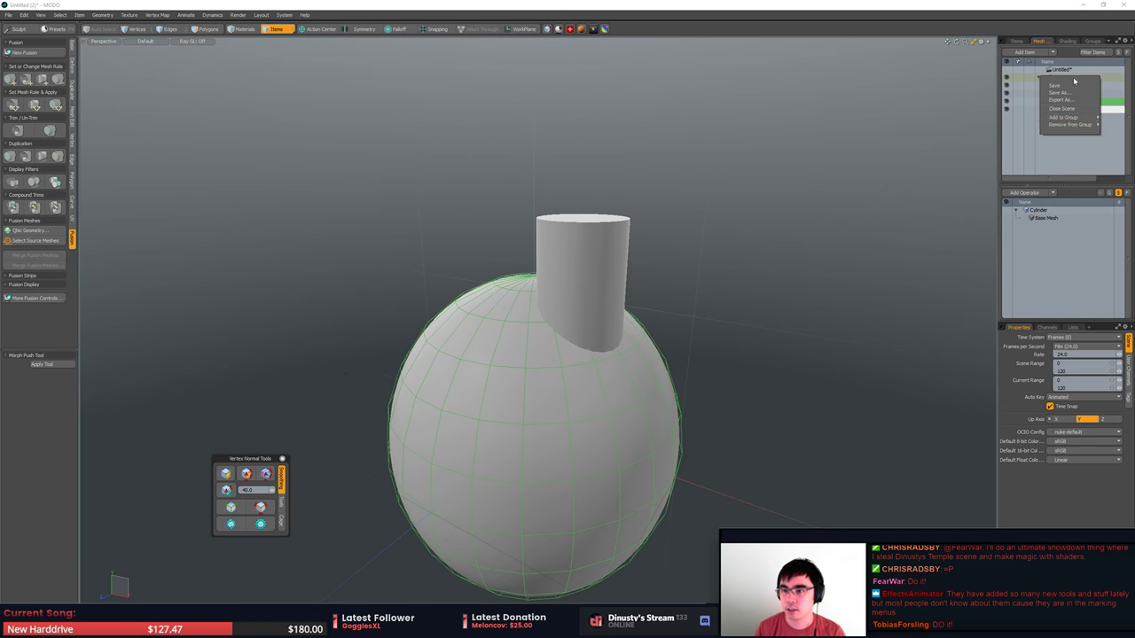
pyautogui.click(1063, 108)
pyautogui.click(635, 313)
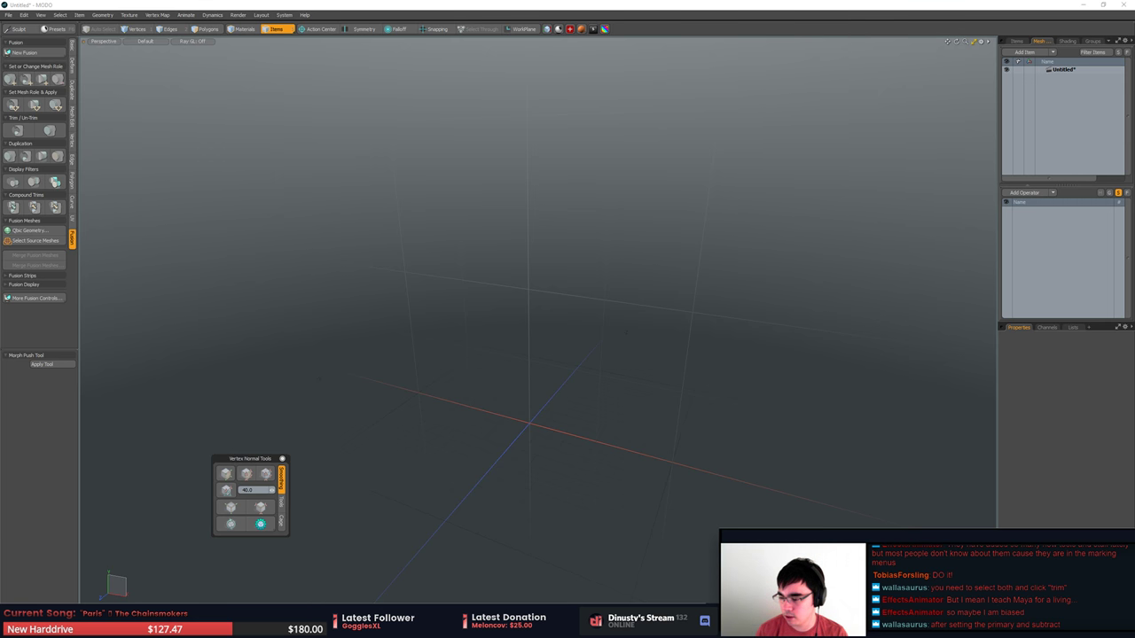
# Add a new mesh item to the remaining scene and draw a sphere near the origin.
pyautogui.click(434, 286)
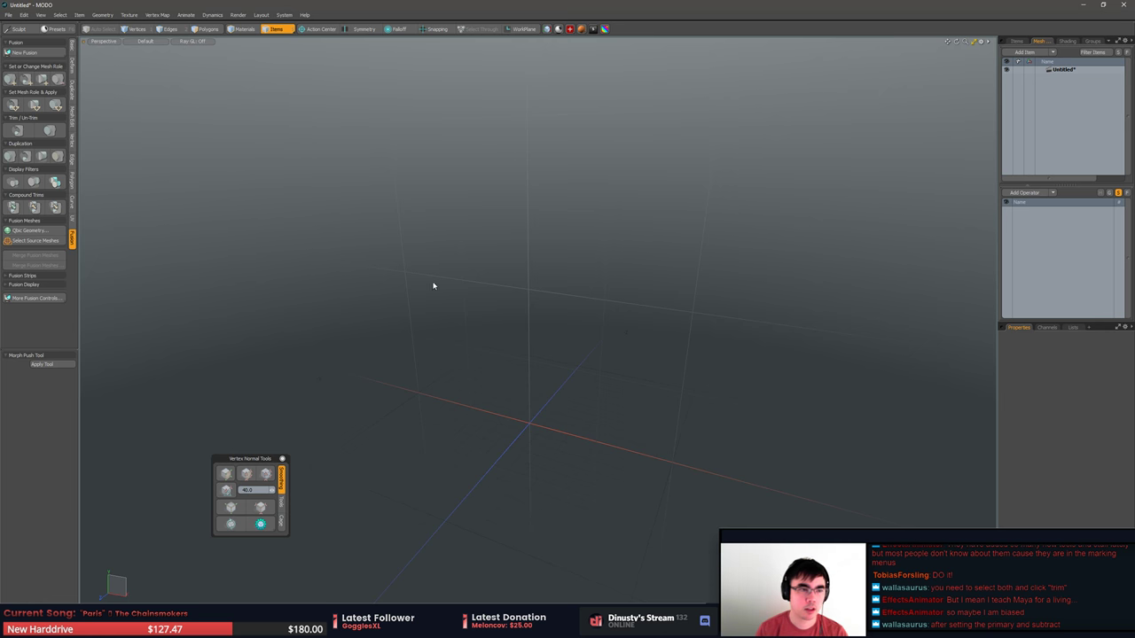
pyautogui.click(1062, 71)
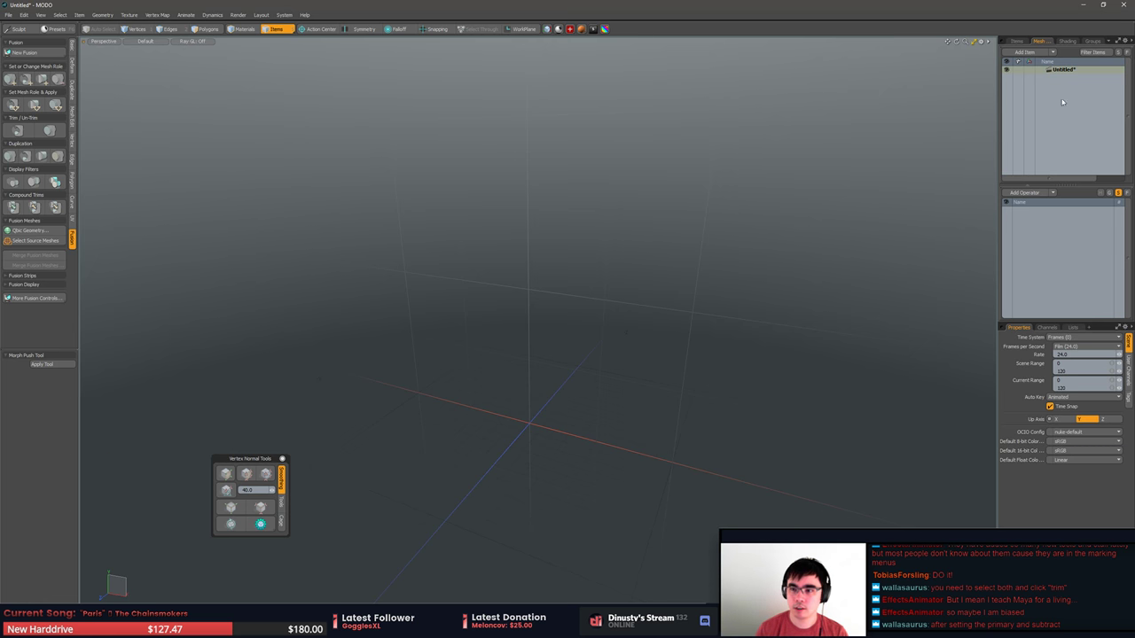
pyautogui.press('n')
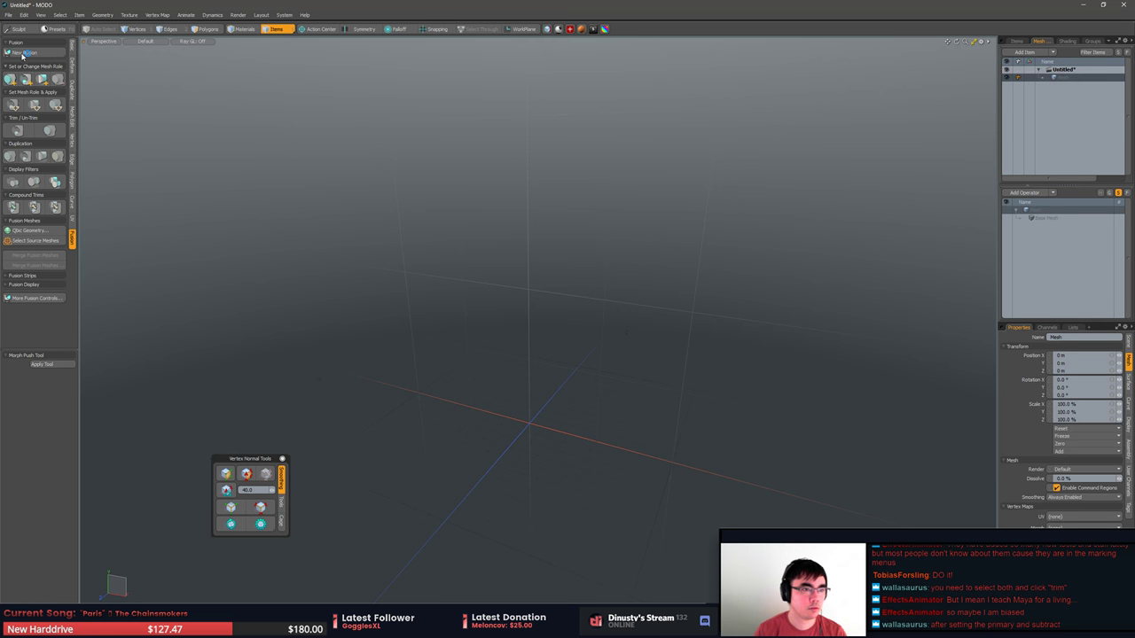
pyautogui.click(74, 49)
pyautogui.click(26, 48)
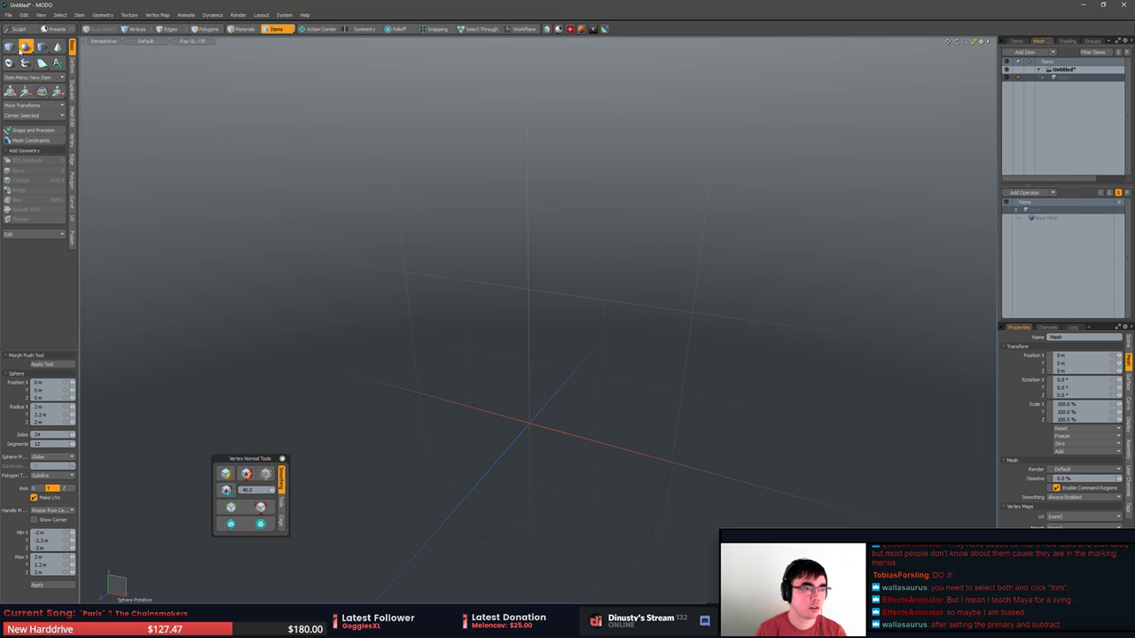
pyautogui.keyDown('alt'); pyautogui.moveTo(524, 288); pyautogui.dragTo(564, 386); pyautogui.keyUp('alt')
pyautogui.moveTo(528, 333); pyautogui.dragTo(445, 258)
pyautogui.press('Escape')
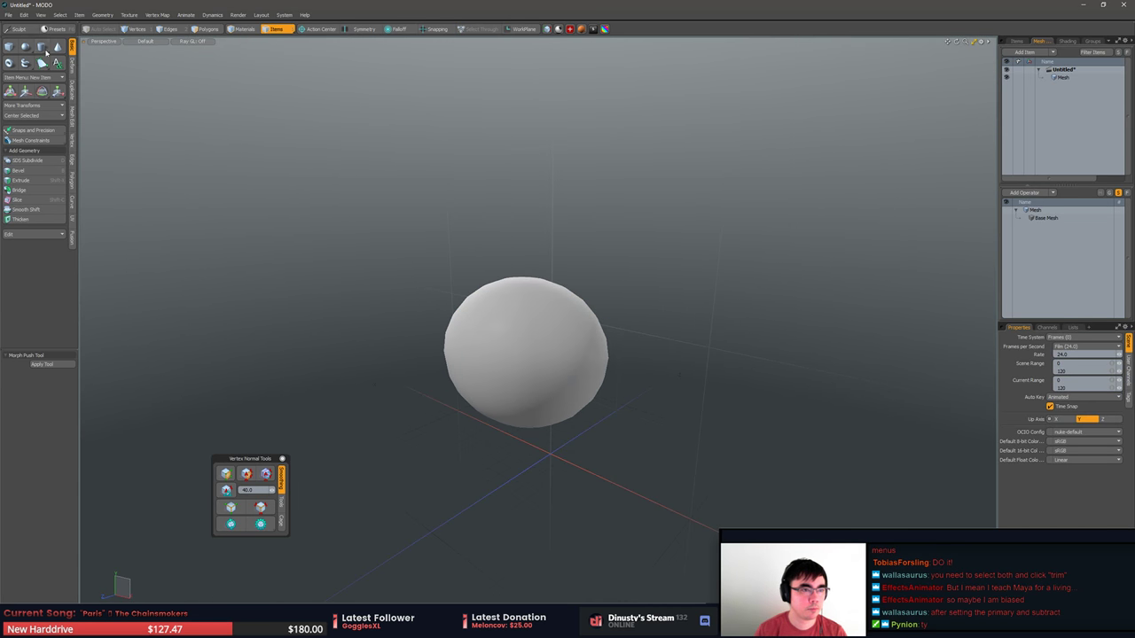
# Draw a horizontal cylinder beneath the sphere so that it overlaps the sphere's underside.
pyautogui.click(42, 47)
pyautogui.keyDown('alt'); pyautogui.moveTo(530, 270); pyautogui.dragTo(537, 306); pyautogui.keyUp('alt')
pyautogui.moveTo(530, 419)
pyautogui.mouseDown()
pyautogui.moveTo(649, 396)
pyautogui.moveTo(603, 400)
pyautogui.moveTo(577, 427)
pyautogui.moveTo(482, 476)
pyautogui.mouseUp()
pyautogui.press('q')
# Cut the cylinder's polygons out of the sphere's mesh and paste them into a new mesh item.
pyautogui.press('3')
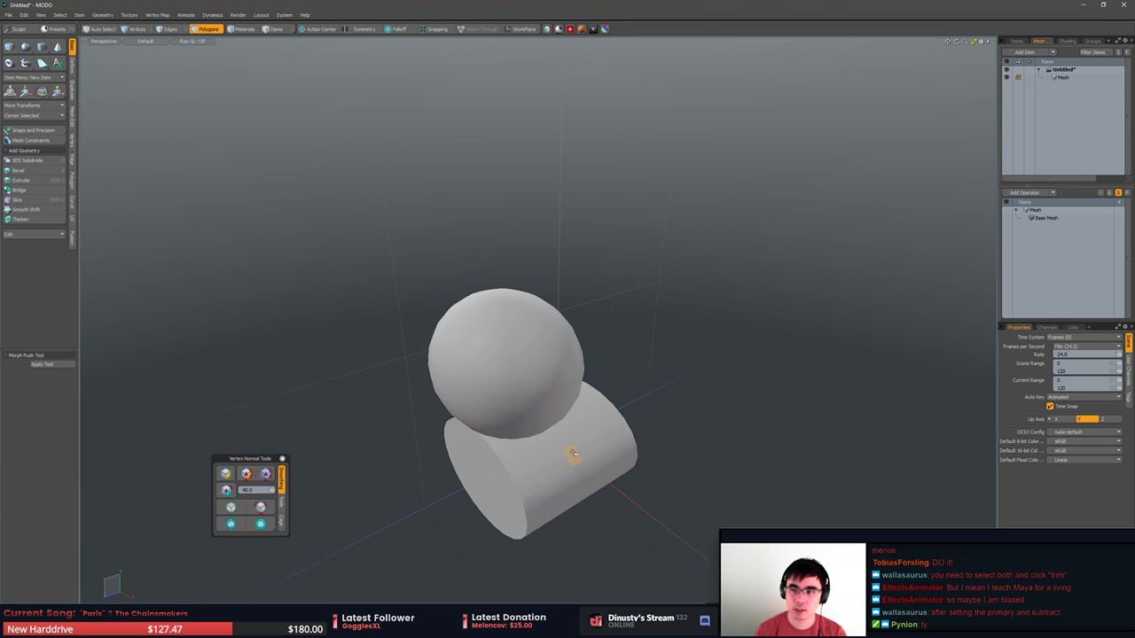
pyautogui.doubleClick(573, 450)
pyautogui.keyDown('alt'); pyautogui.moveTo(573, 451); pyautogui.dragTo(745, 434); pyautogui.keyUp('alt')
pyautogui.hotkey('ctrl', 'x')
pyautogui.press('n')
pyautogui.hotkey('ctrl', 'v')
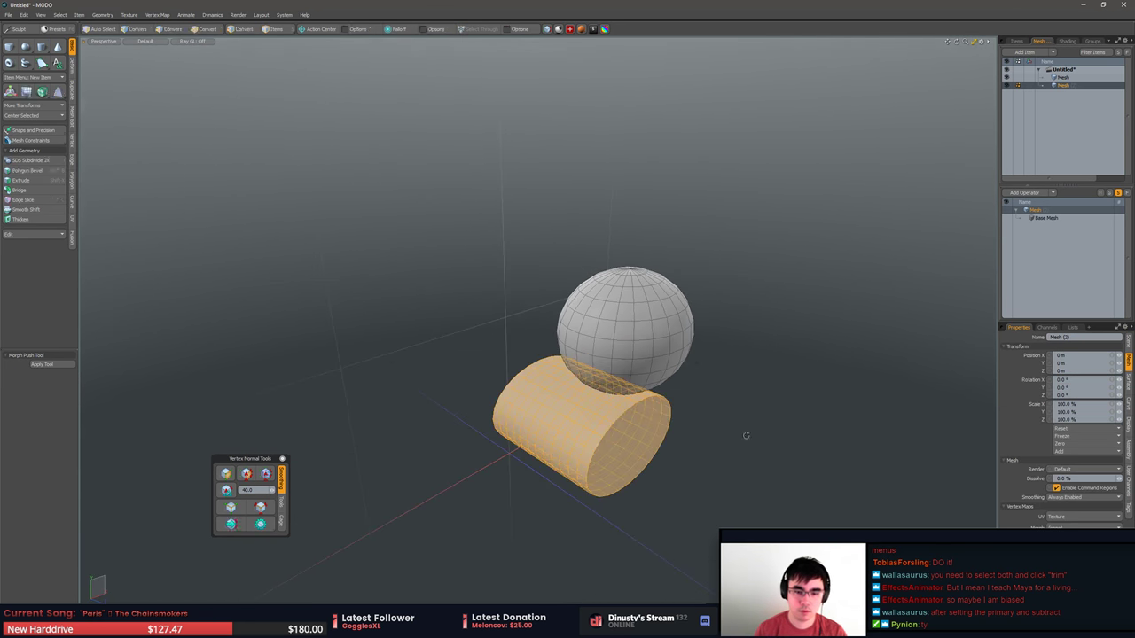
# Select all the cylinder's polygons and move the cylinder up and sideways until it overlaps the sphere's upper side.
pyautogui.press('2')
pyautogui.press('w')
pyautogui.press('3')
pyautogui.doubleClick(603, 403)
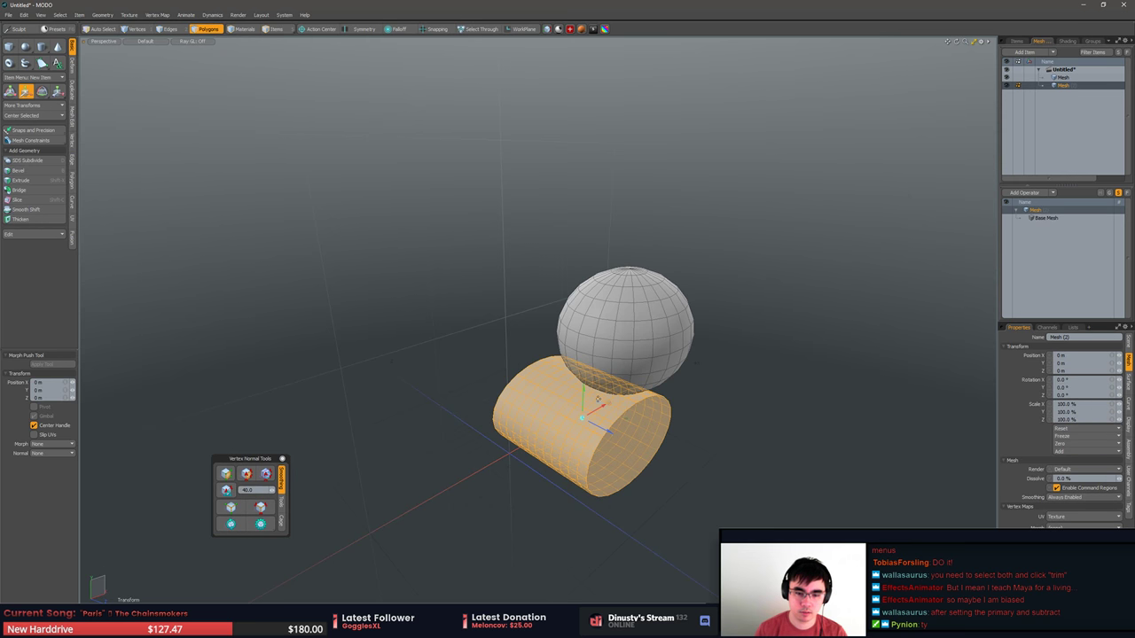
pyautogui.moveTo(605, 384); pyautogui.dragTo(780, 268)
pyautogui.hotkey('ctrl', 'z')
# Select the edge loops running around the cylinder between its end caps and remove them, keeping only the lengthwise edges.
pyautogui.press('2')
pyautogui.click(666, 263)
pyautogui.hotkey('ctrl', '3')
pyautogui.click(743, 264)
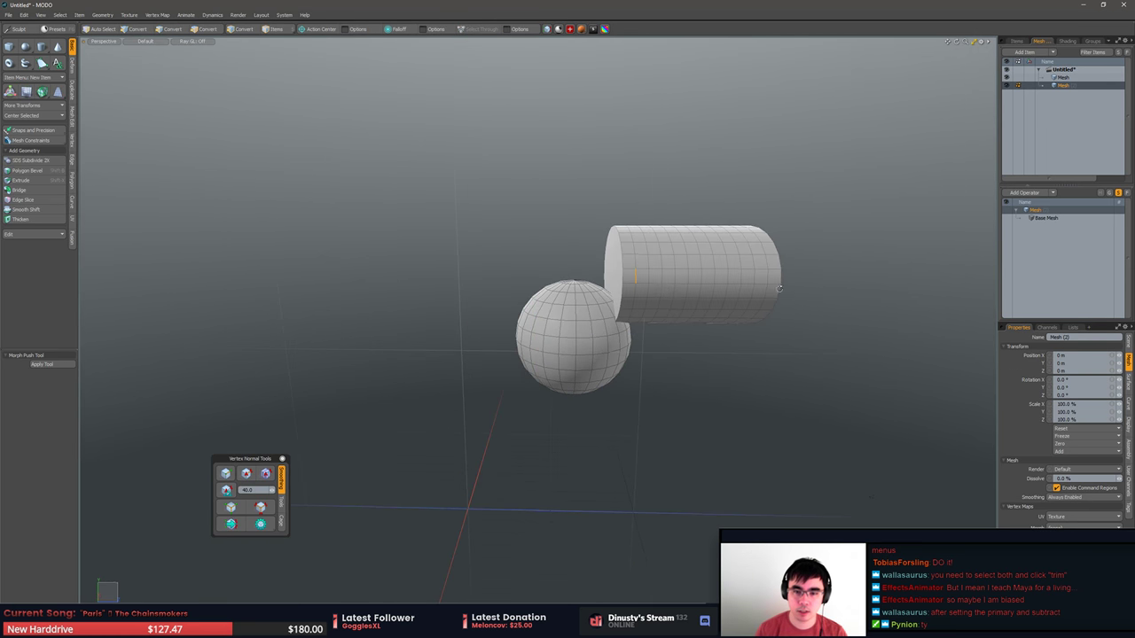
pyautogui.keyDown('ctrl'); pyautogui.keyDown('alt'); pyautogui.moveTo(688, 268); pyautogui.dragTo(681, 298); pyautogui.keyUp('alt'); pyautogui.keyUp('ctrl')
pyautogui.keyDown('shift'); pyautogui.click(627, 264); pyautogui.keyUp('shift')
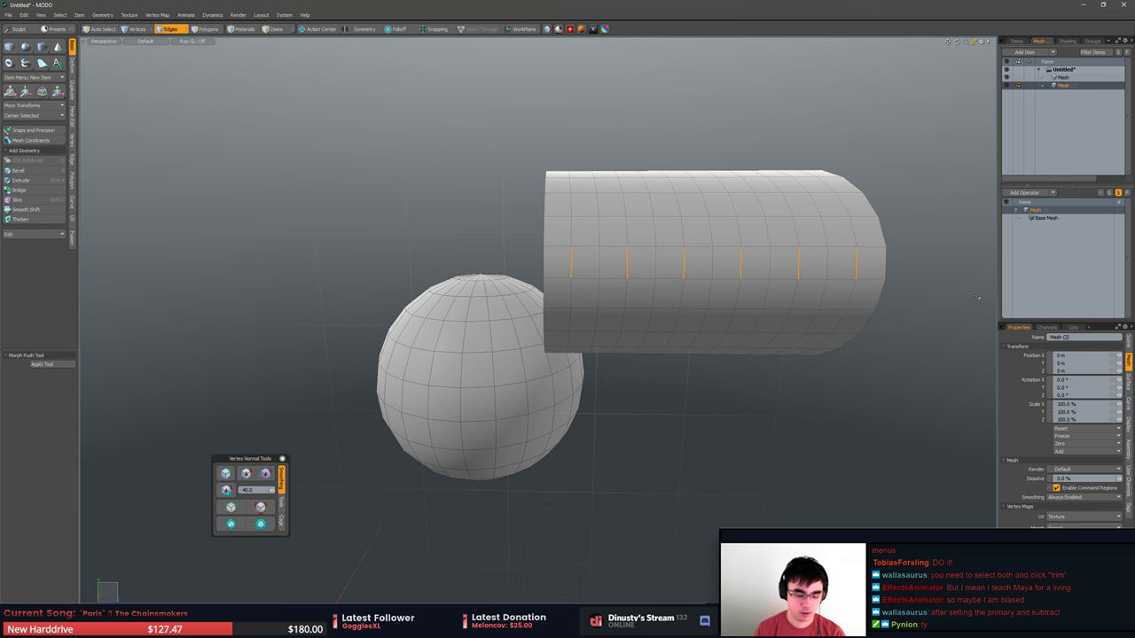
pyautogui.press('l')
pyautogui.press('BackSpace')
pyautogui.moveTo(830, 265)
pyautogui.mouseDown()
pyautogui.moveTo(636, 258)
pyautogui.moveTo(666, 230)
pyautogui.moveTo(683, 257)
pyautogui.mouseUp()
pyautogui.press('Delete')
# Scale the cylinder down and move it lower so that one end sits inside the sphere.
pyautogui.press('3')
pyautogui.doubleClick(666, 230)
pyautogui.press('r')
pyautogui.moveTo(482, 248); pyautogui.dragTo(429, 218)
pyautogui.press('q')
pyautogui.press('r')
pyautogui.press('w')
pyautogui.moveTo(627, 236); pyautogui.dragTo(501, 351)
pyautogui.press('q')
# Select both the sphere and cylinder mesh items and create a new Fusion item from the selected meshes.
pyautogui.click(754, 173)
pyautogui.keyDown('alt'); pyautogui.moveTo(754, 174); pyautogui.dragTo(780, 285); pyautogui.keyUp('alt')
pyautogui.press('5')
pyautogui.click(762, 331)
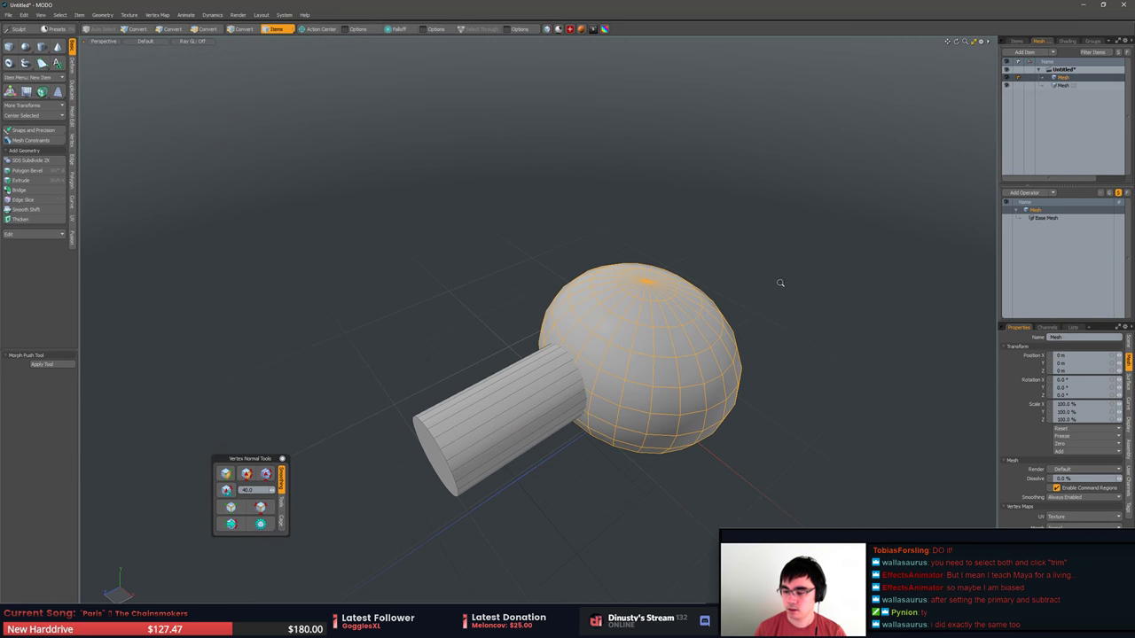
pyautogui.click(780, 284)
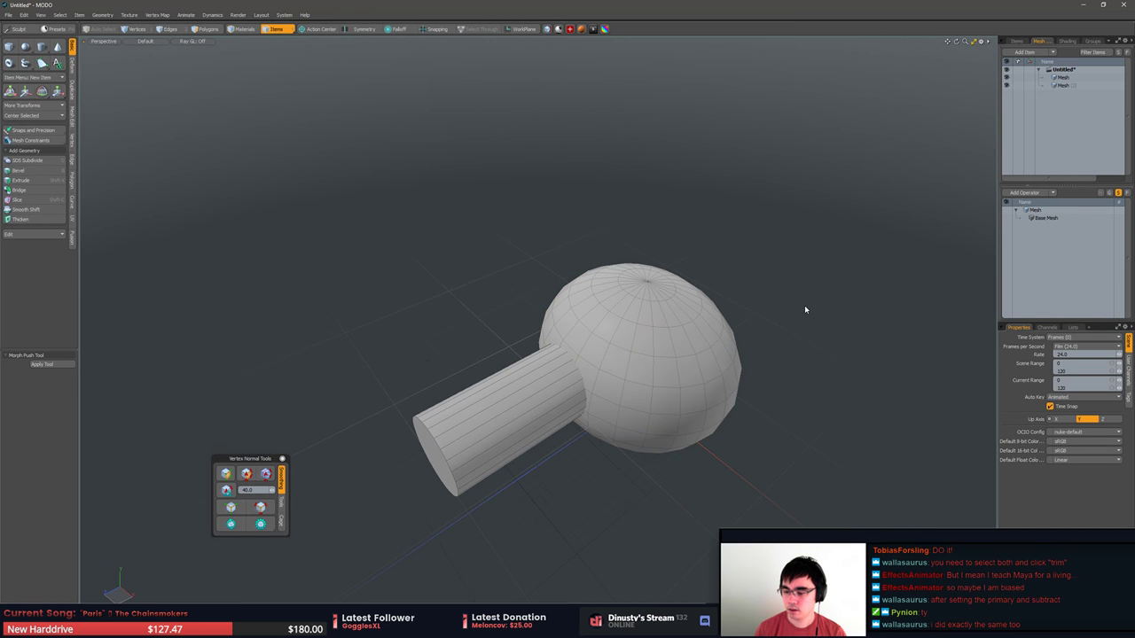
pyautogui.click(675, 358)
pyautogui.keyDown('shift'); pyautogui.click(568, 399); pyautogui.keyUp('shift')
pyautogui.keyDown('alt'); pyautogui.keyDown('shift'); pyautogui.moveTo(437, 252); pyautogui.dragTo(463, 209); pyautogui.keyUp('shift'); pyautogui.keyUp('alt')
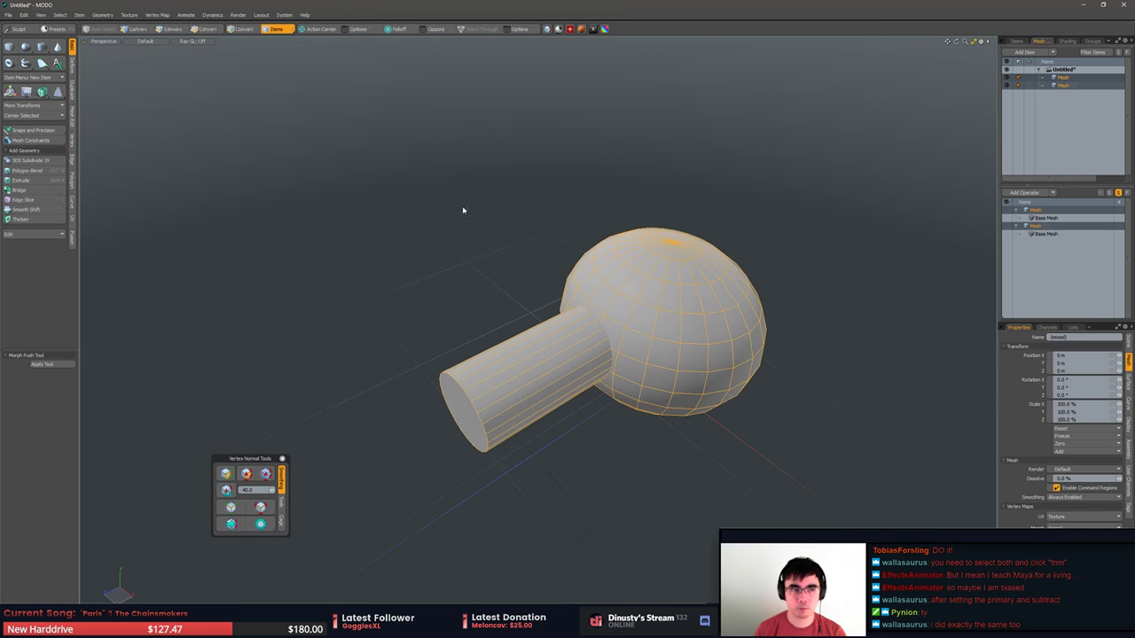
pyautogui.click(72, 240)
pyautogui.click(27, 53)
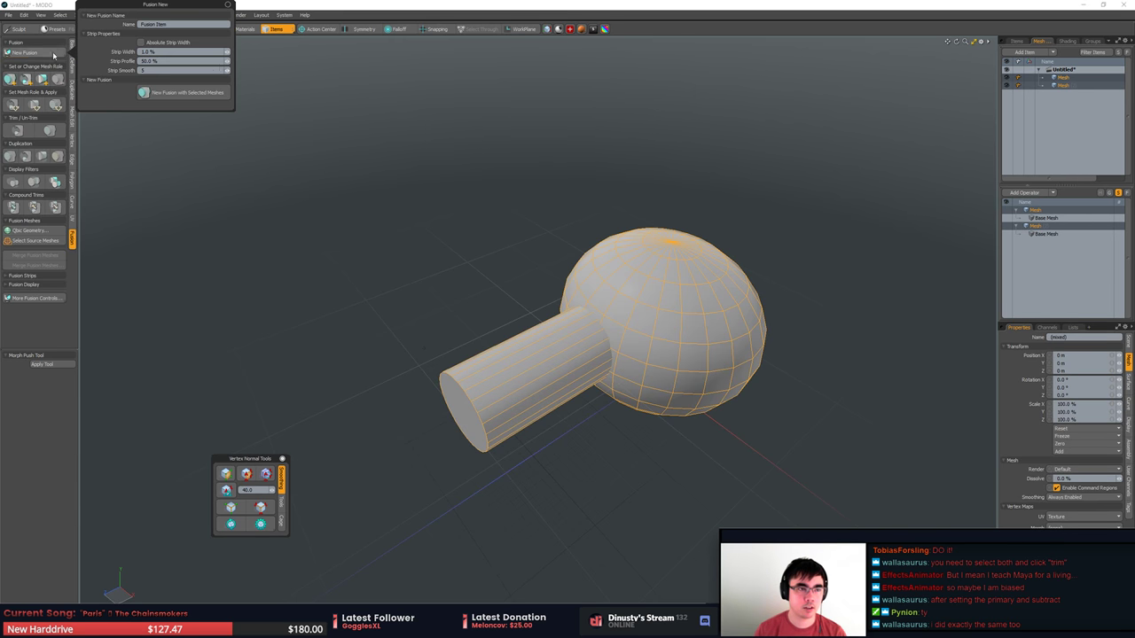
pyautogui.click(187, 92)
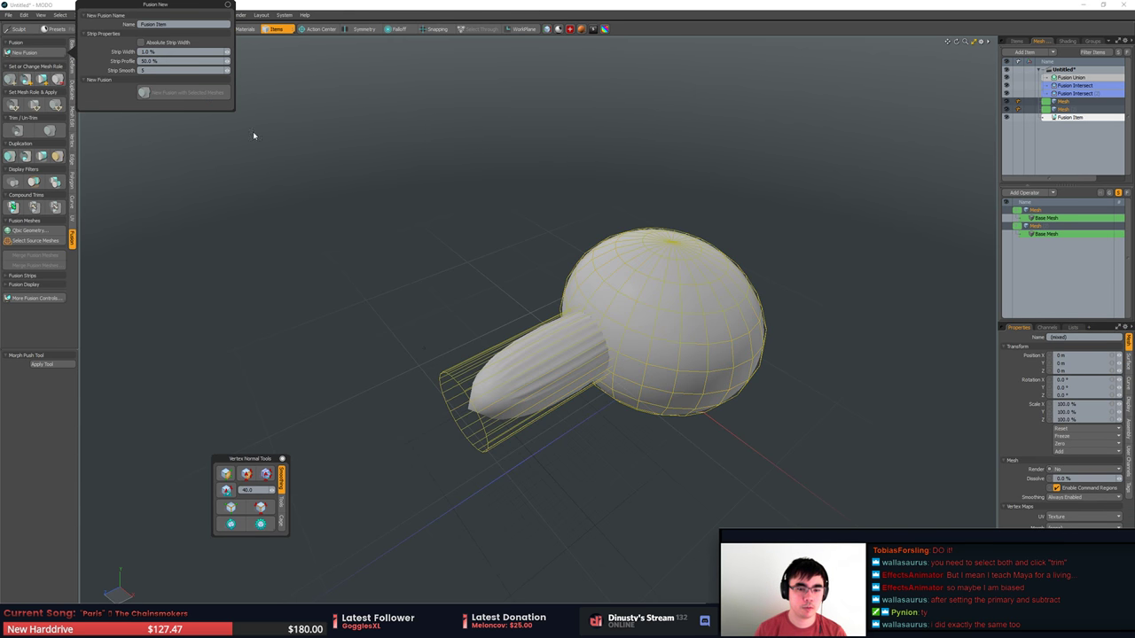
# Loop-slice a supporting edge ring at 0.50% along the cylinder to sharpen its free end.
pyautogui.press('2')
pyautogui.moveTo(174, 59); pyautogui.dragTo(90, 58)
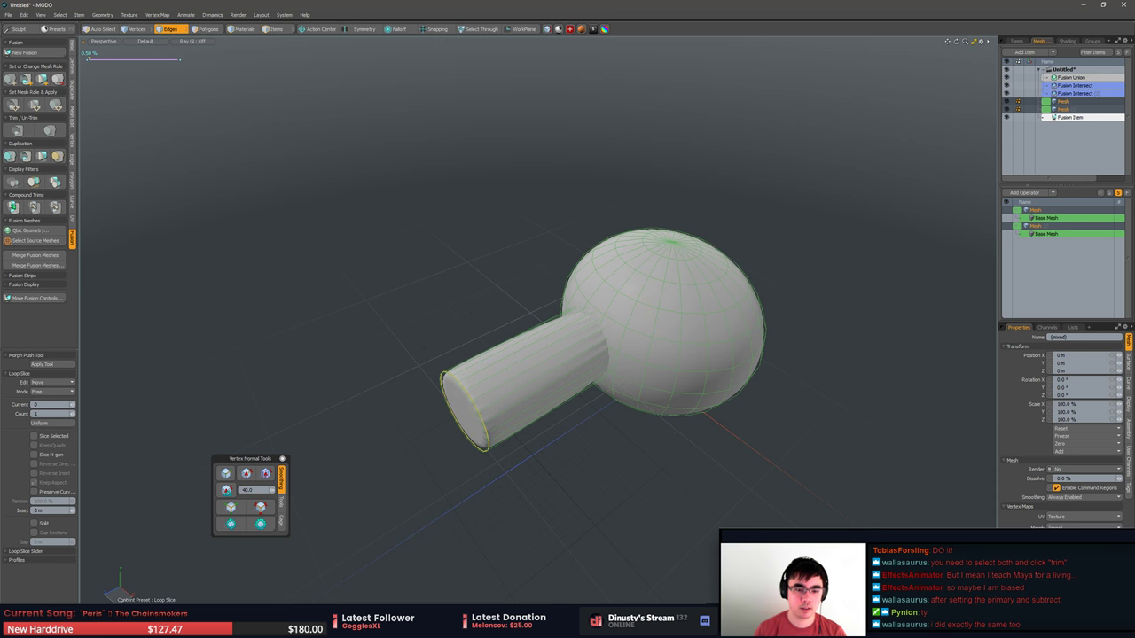
pyautogui.press('space')
pyautogui.hotkey('ctrl', 'z')
pyautogui.hotkey('ctrl', 'z')
pyautogui.hotkey('ctrl', 'z')
pyautogui.hotkey('ctrl', 'z')
pyautogui.hotkey('ctrl', 'z')
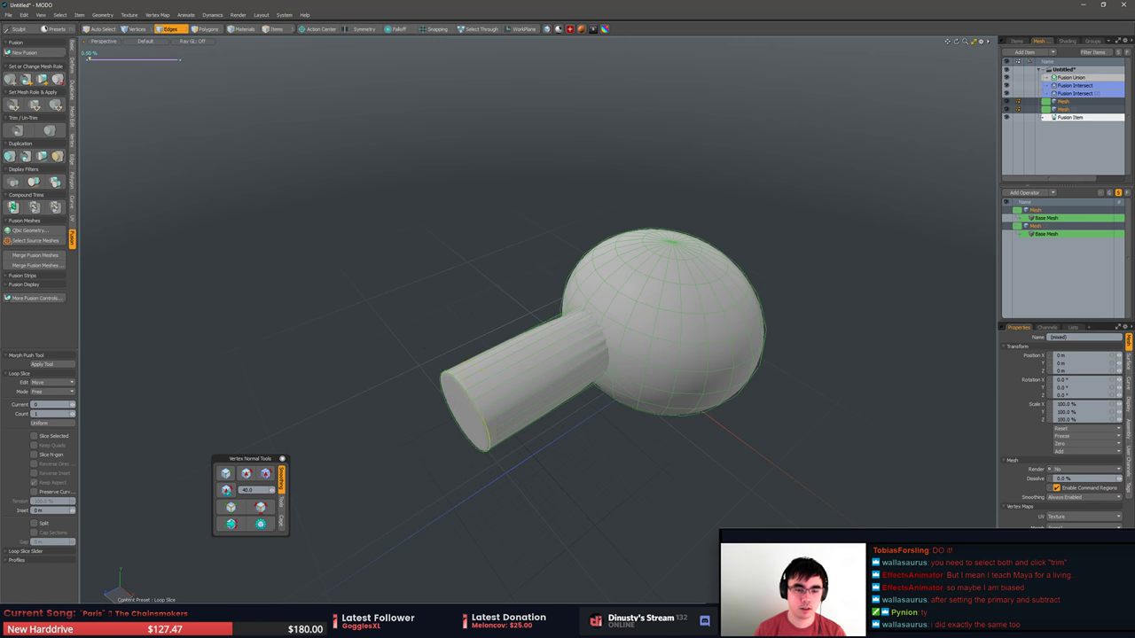
pyautogui.hotkey('ctrl', 'z')
pyautogui.hotkey('ctrl', 'z')
pyautogui.hotkey('ctrl', 'z')
pyautogui.hotkey('ctrl', 'z')
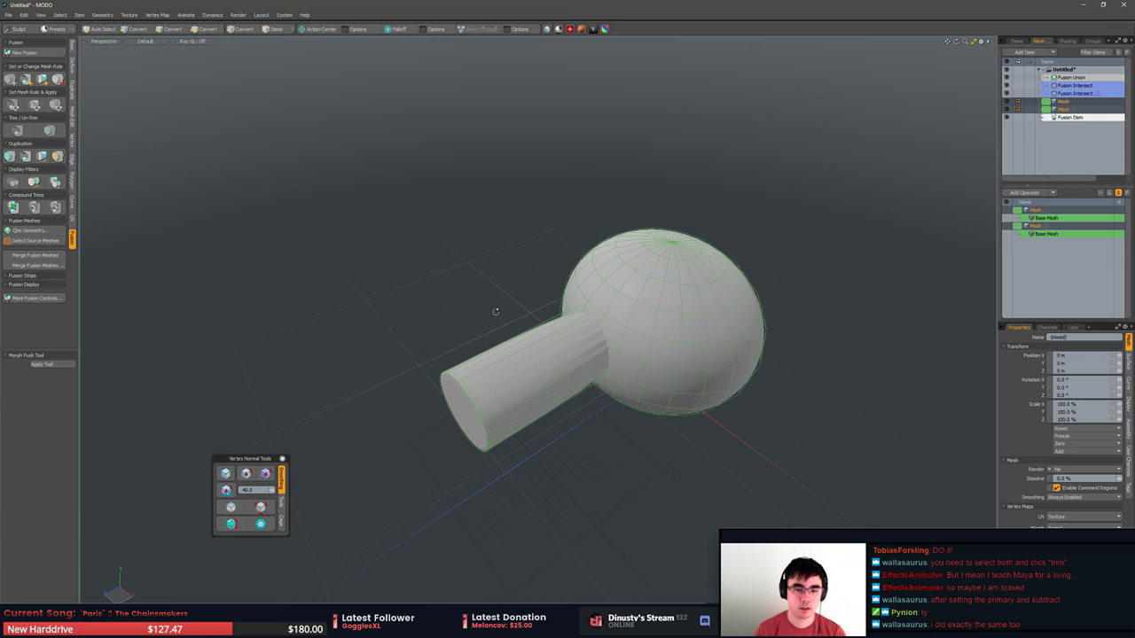
# Loop-slice a second supporting edge ring at 99.50% along the cylinder, by the opposite end.
pyautogui.moveTo(447, 301); pyautogui.dragTo(509, 302)
pyautogui.press('space')
pyautogui.hotkey('ctrl', 'z')
pyautogui.hotkey('ctrl', 'z')
pyautogui.hotkey('ctrl', 'z')
pyautogui.hotkey('ctrl', 'z')
pyautogui.hotkey('ctrl', 'z')
pyautogui.hotkey('ctrl', 'z')
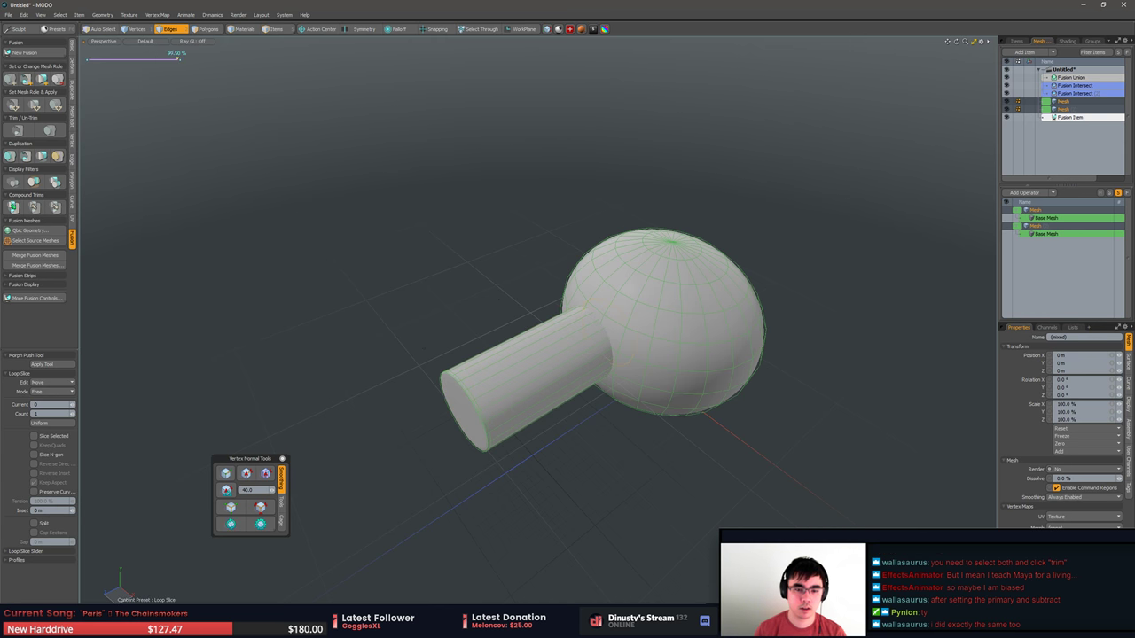
# Select the cylinder's polygons, set its mesh role to Intersect Trim and try to apply the trim.
pyautogui.keyDown('alt'); pyautogui.moveTo(412, 289); pyautogui.dragTo(581, 286); pyautogui.keyUp('alt')
pyautogui.click(608, 337)
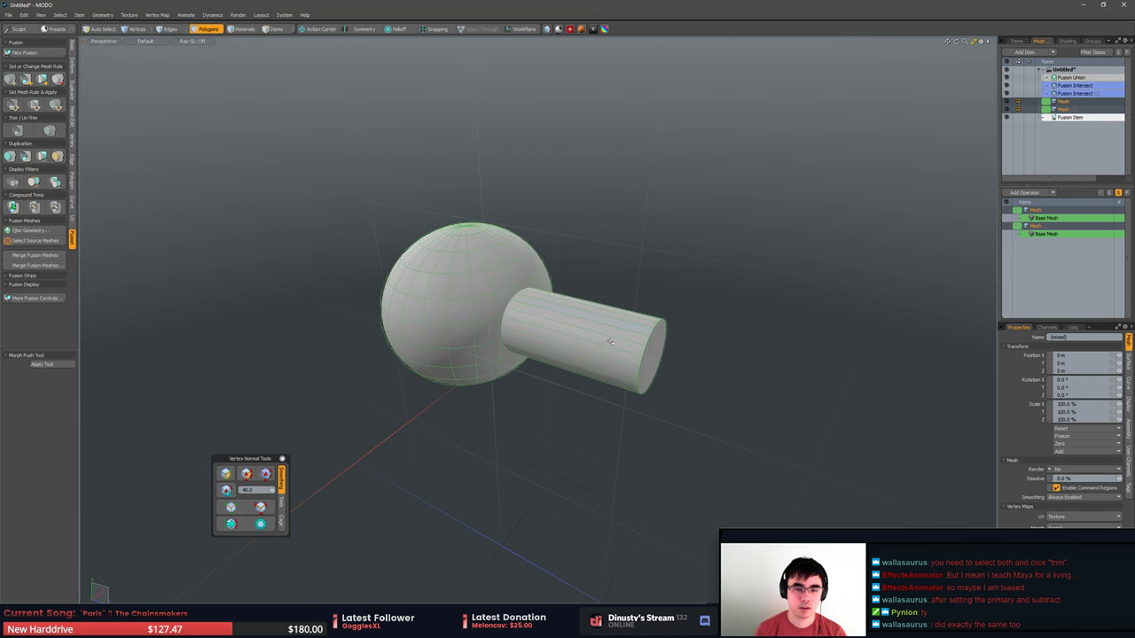
pyautogui.doubleClick(562, 314)
pyautogui.keyDown('alt'); pyautogui.keyDown('shift'); pyautogui.moveTo(524, 323); pyautogui.dragTo(567, 356); pyautogui.keyUp('shift'); pyautogui.keyUp('alt')
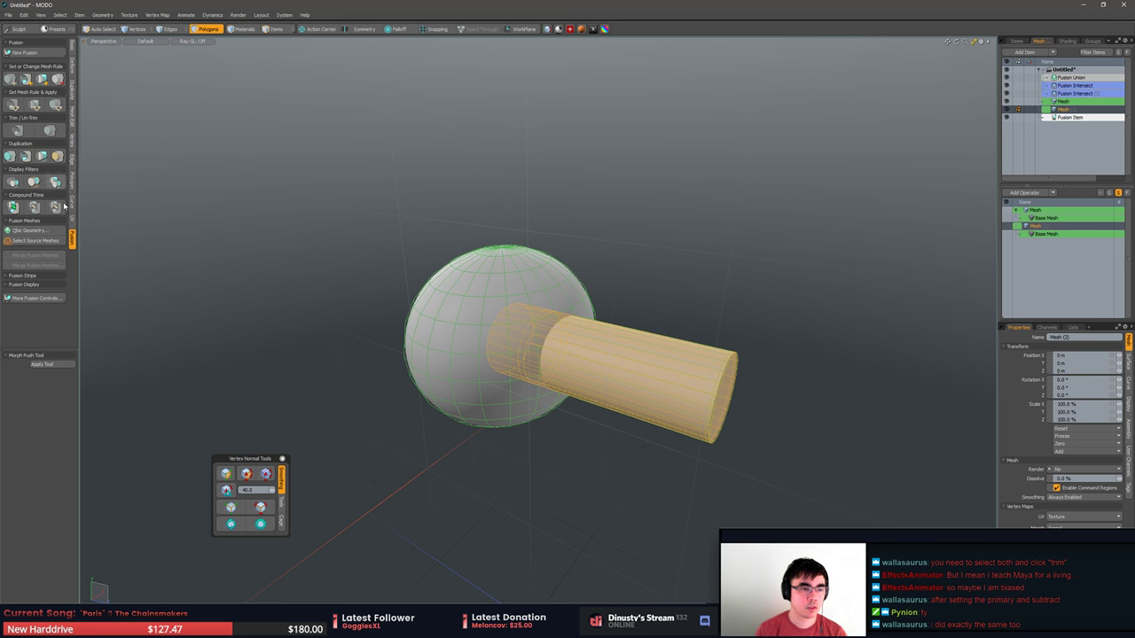
pyautogui.click(307, 242)
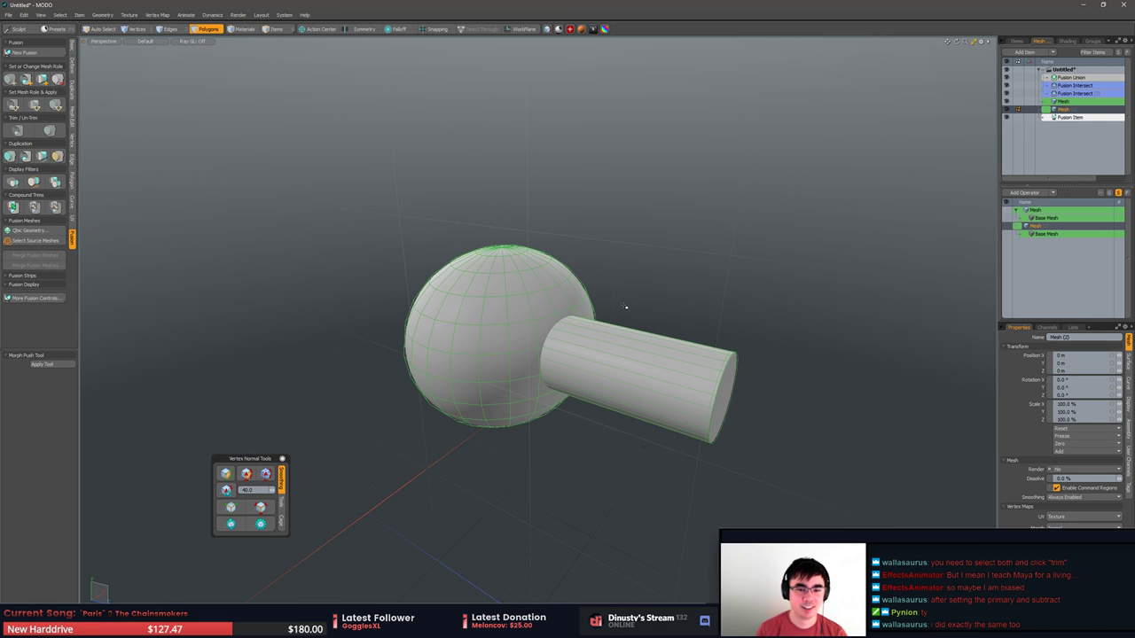
pyautogui.doubleClick(639, 363)
pyautogui.click(634, 306)
pyautogui.doubleClick(661, 371)
pyautogui.keyDown('alt'); pyautogui.moveTo(659, 373); pyautogui.dragTo(696, 364); pyautogui.keyUp('alt')
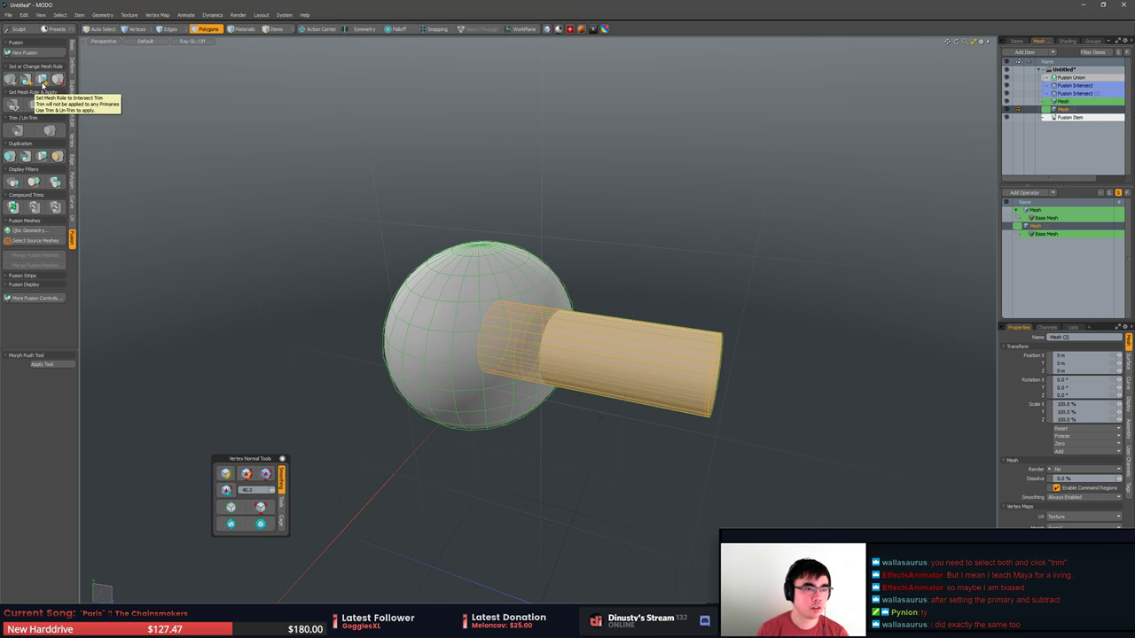
pyautogui.click(41, 81)
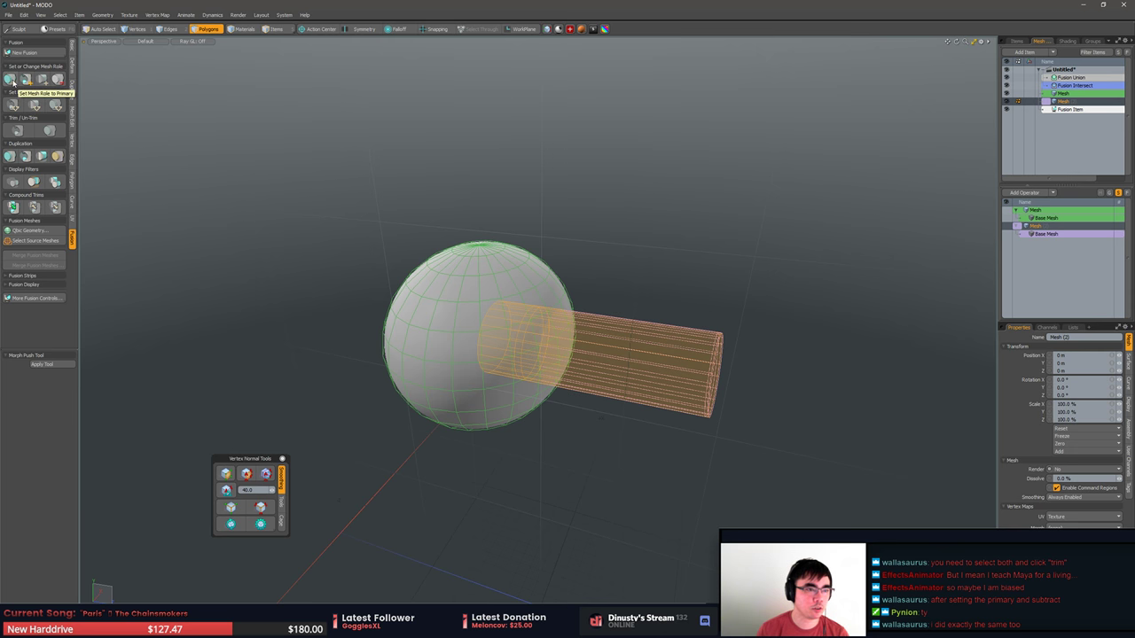
pyautogui.click(16, 132)
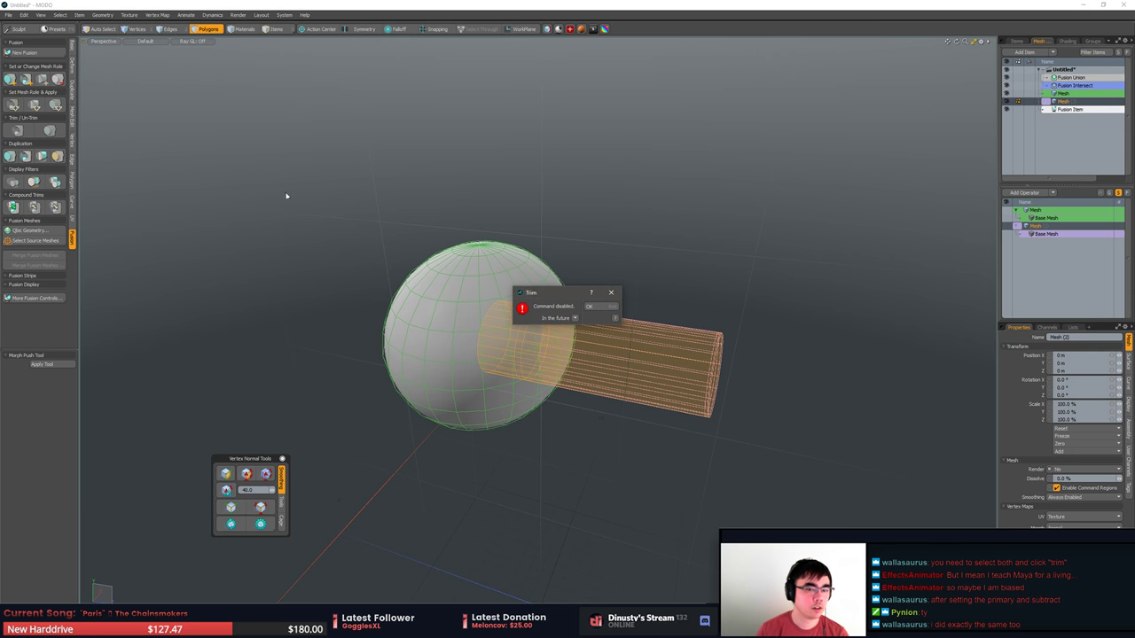
pyautogui.click(596, 309)
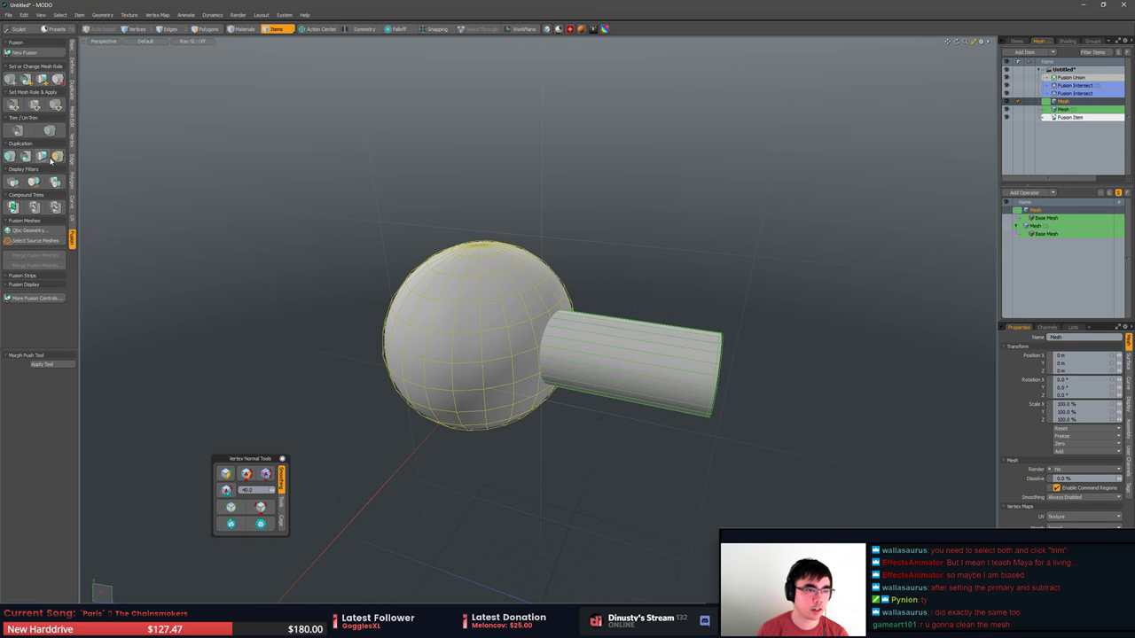
# Set the sphere's mesh role to Subtract Trim, select it together with the cylinder and apply the trim.
pyautogui.click(27, 81)
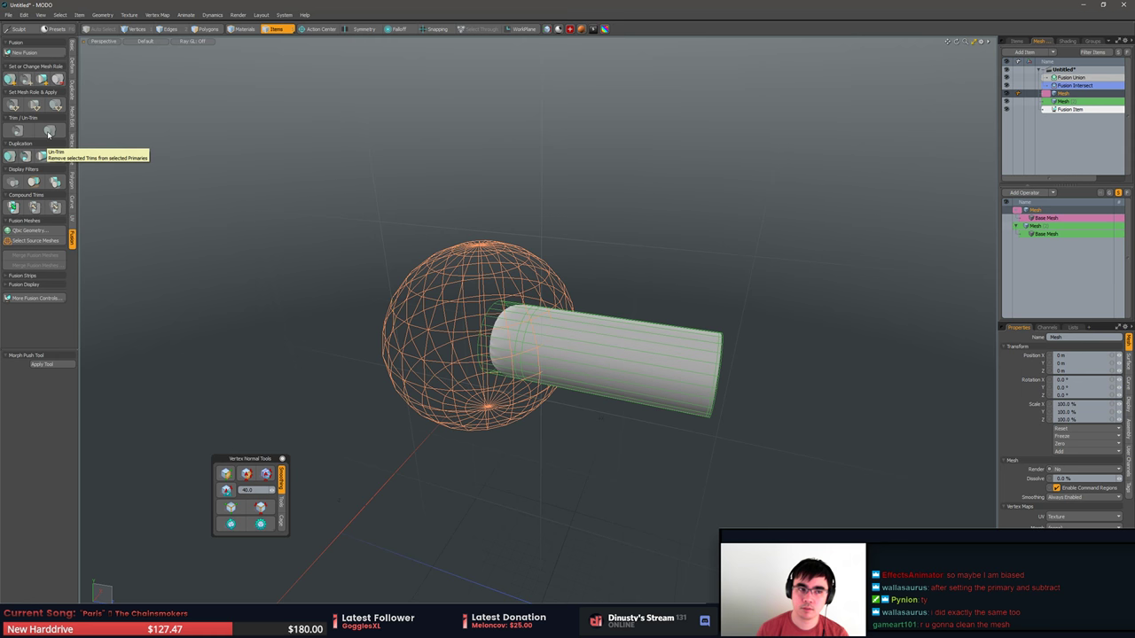
pyautogui.click(611, 357)
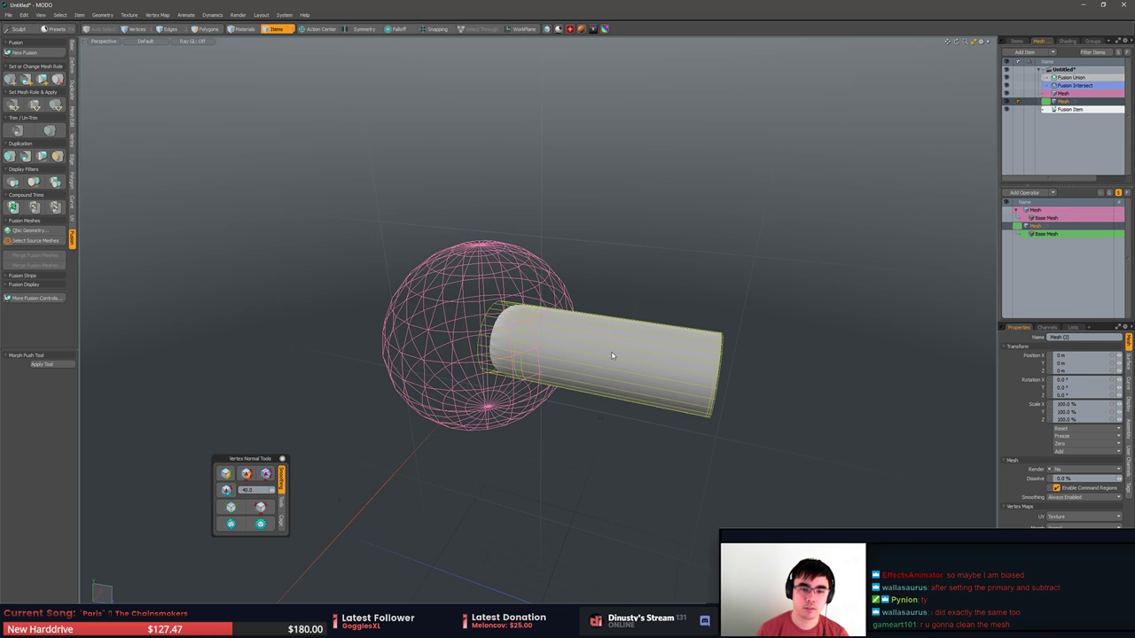
pyautogui.keyDown('shift'); pyautogui.click(450, 279); pyautogui.keyUp('shift')
pyautogui.click(12, 133)
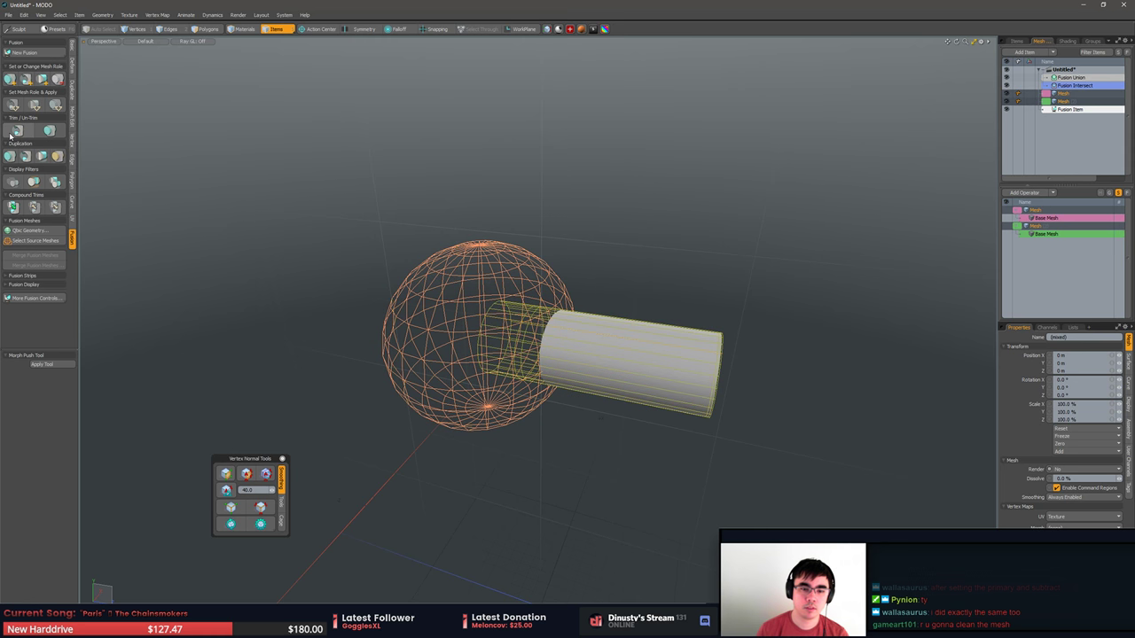
pyautogui.scroll(3, 405, 198)
pyautogui.keyDown('alt'); pyautogui.moveTo(406, 197); pyautogui.dragTo(591, 230); pyautogui.keyUp('alt')
pyautogui.scroll(2, 591, 231)
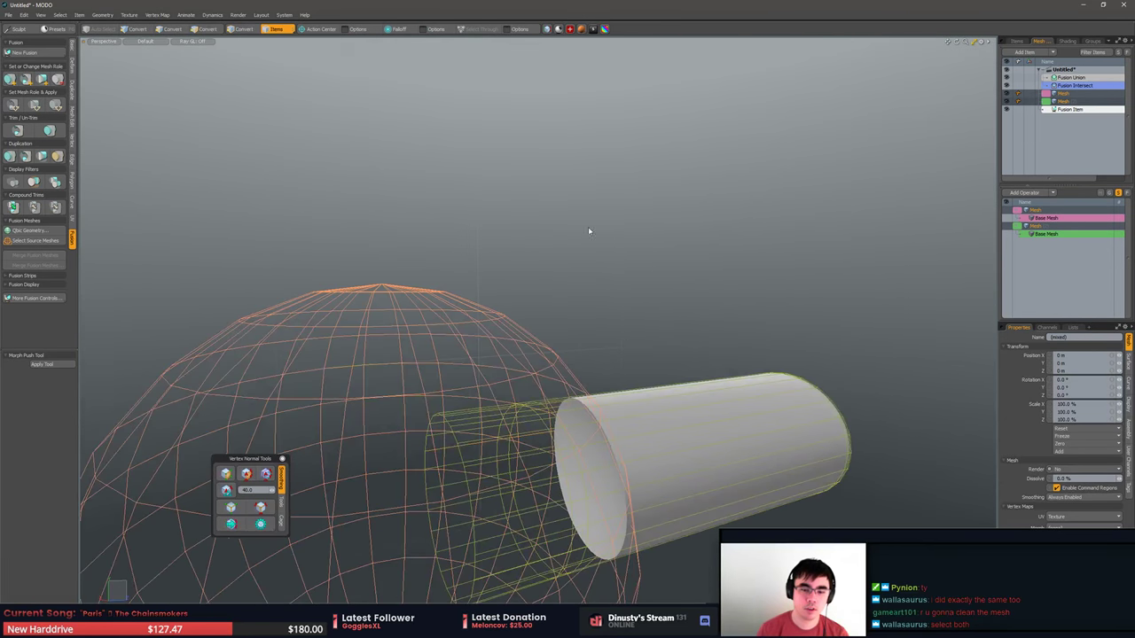
# Try moving the subtracting sphere along the cylinder with the Move tool, and undo the shift.
pyautogui.click(590, 231)
pyautogui.click(656, 448)
pyautogui.keyDown('alt'); pyautogui.moveTo(656, 448); pyautogui.dragTo(552, 352); pyautogui.keyUp('alt')
pyautogui.press('w')
pyautogui.scroll(-4, 553, 352)
pyautogui.press('q')
pyautogui.press('w')
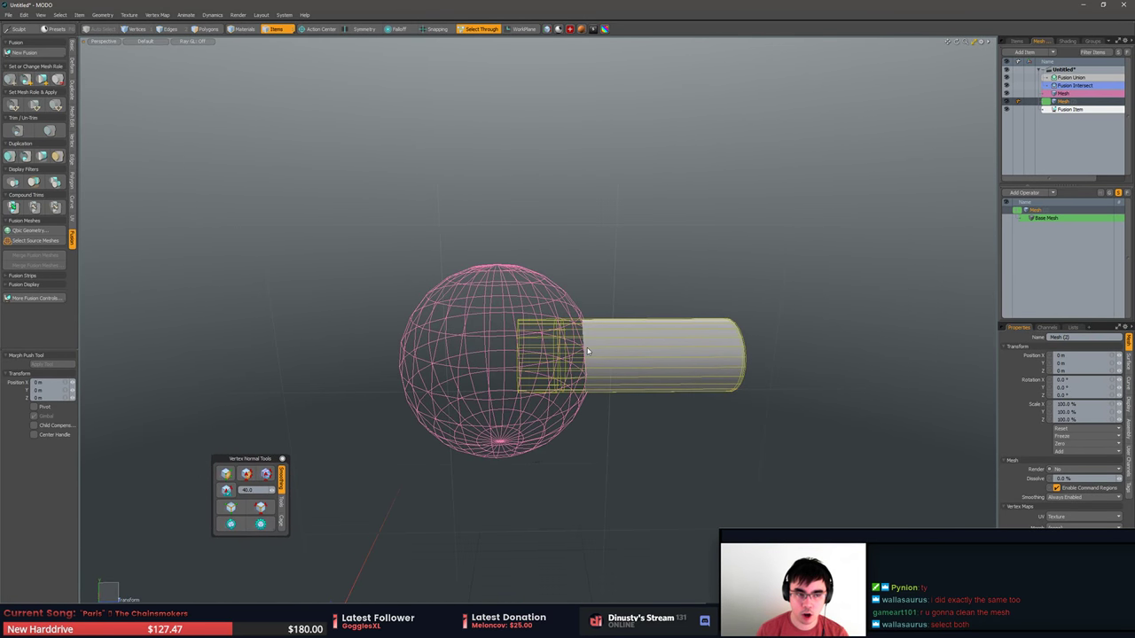
pyautogui.keyDown('alt'); pyautogui.moveTo(615, 337); pyautogui.dragTo(581, 327); pyautogui.keyUp('alt')
pyautogui.scroll(6, 631, 332)
pyautogui.scroll(-2, 674, 324)
pyautogui.click(577, 314)
pyautogui.scroll(-5, 583, 325)
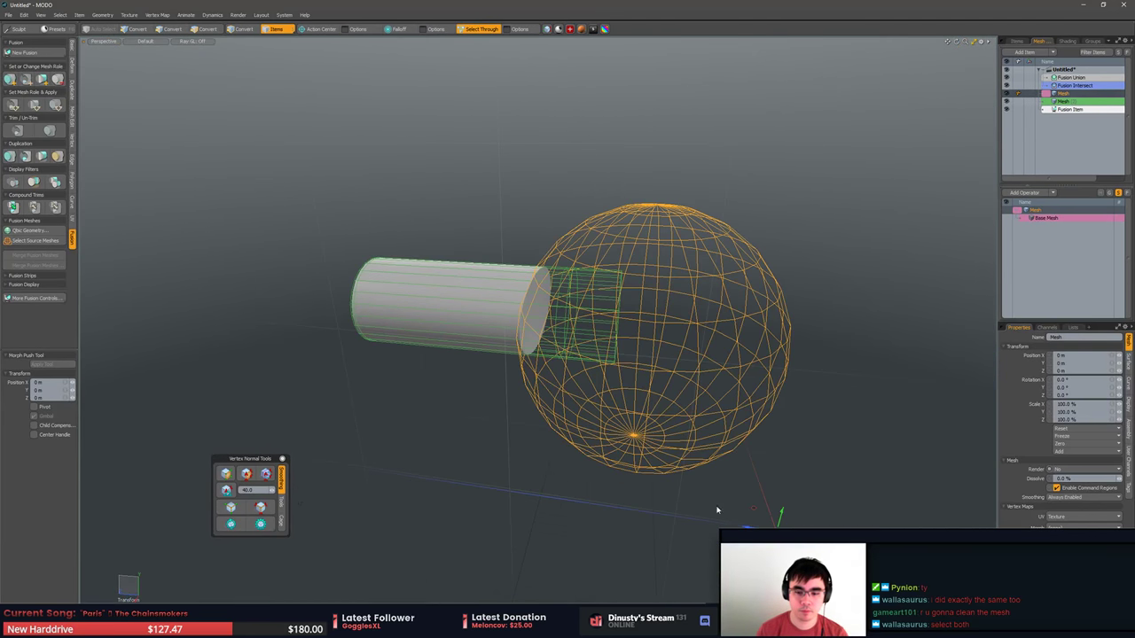
pyautogui.moveTo(743, 528); pyautogui.dragTo(692, 484)
pyautogui.hotkey('ctrl', 'z')
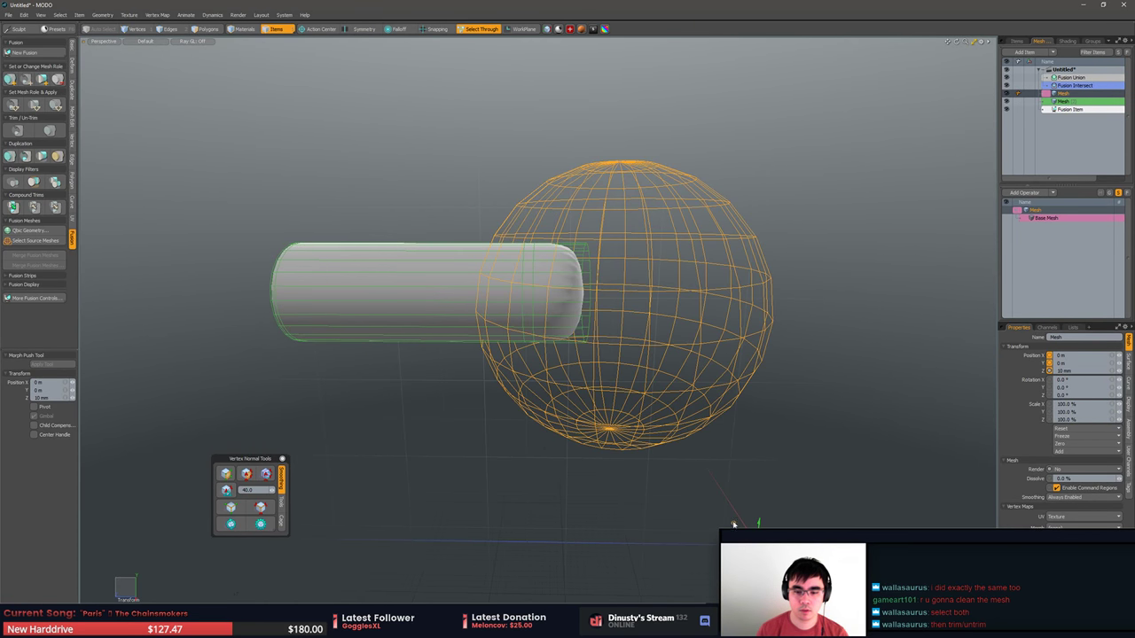
# Move the sphere to about Y 666 mm and Z 292 mm above the cylinder's end, and try a Fusion display filter.
pyautogui.moveTo(734, 524); pyautogui.dragTo(701, 440)
pyautogui.keyDown('ctrl'); pyautogui.keyDown('alt'); pyautogui.moveTo(603, 477); pyautogui.dragTo(643, 475); pyautogui.keyUp('alt'); pyautogui.keyUp('ctrl')
pyautogui.keyDown('alt'); pyautogui.moveTo(643, 474); pyautogui.dragTo(652, 499); pyautogui.keyUp('alt')
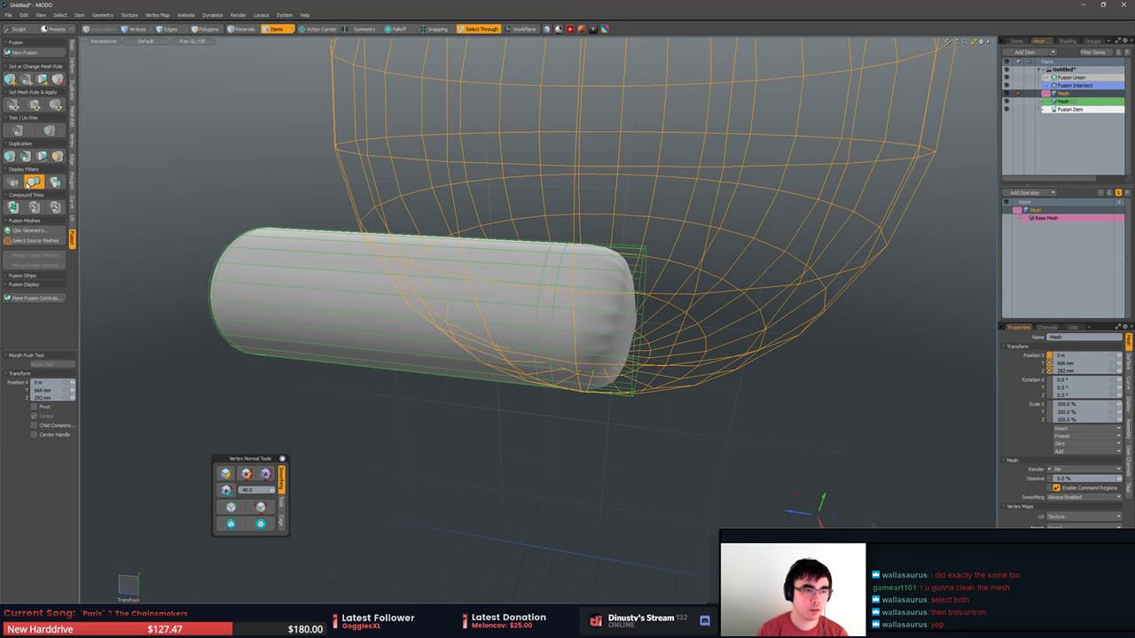
pyautogui.click(31, 182)
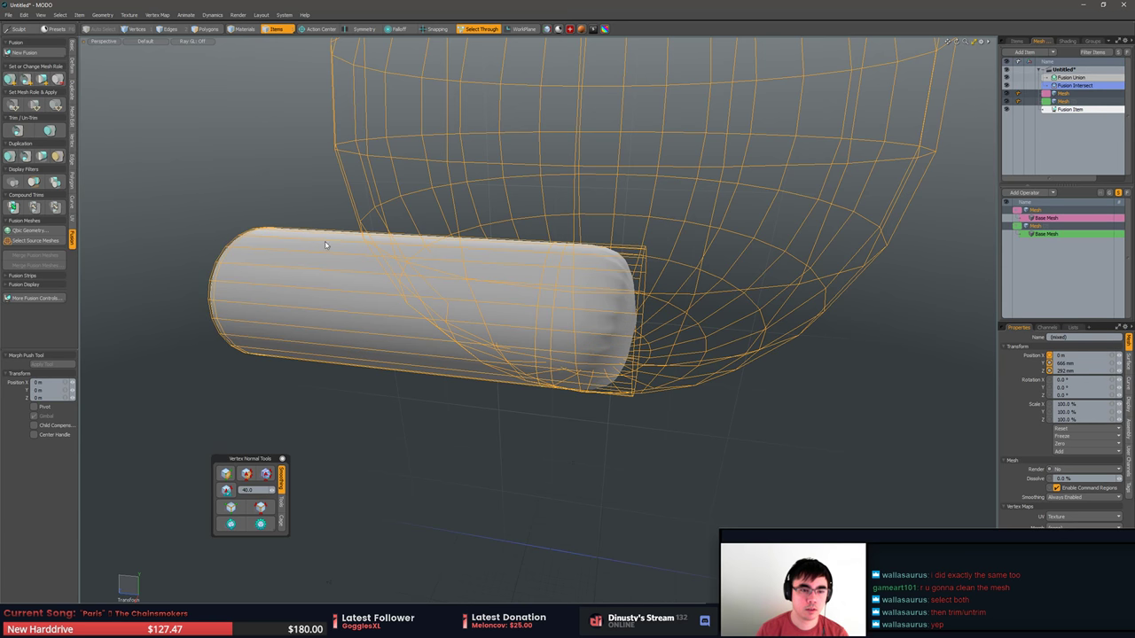
pyautogui.keyDown('alt'); pyautogui.moveTo(328, 246); pyautogui.dragTo(364, 287); pyautogui.keyUp('alt')
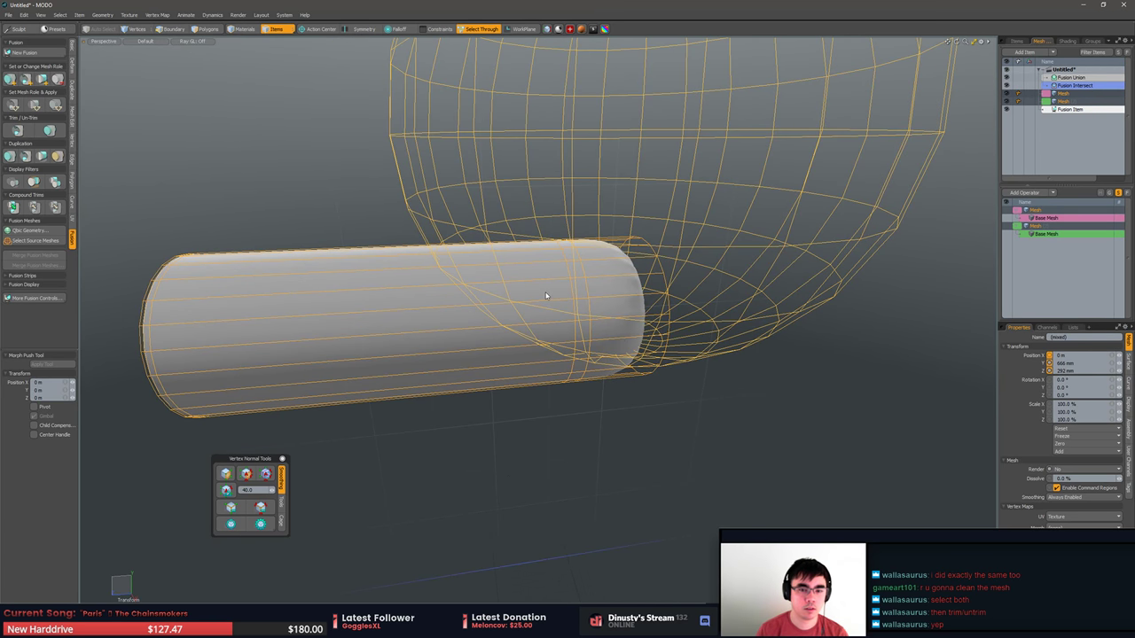
# Keep only the sphere selected and move it to about Y 206 mm and Z 537 mm, around the cylinder's end.
pyautogui.keyDown('ctrl'); pyautogui.click(631, 342); pyautogui.keyUp('ctrl')
pyautogui.scroll(-4, 595, 408)
pyautogui.keyDown('alt'); pyautogui.moveTo(576, 411); pyautogui.dragTo(537, 392); pyautogui.keyUp('alt')
pyautogui.moveTo(538, 392); pyautogui.dragTo(540, 396)
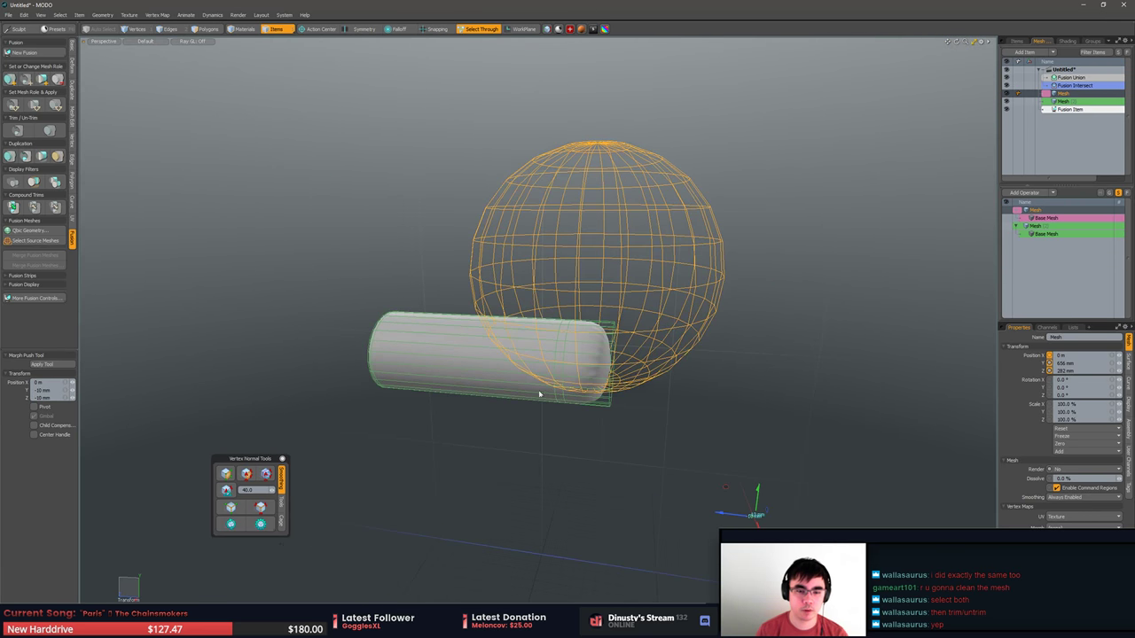
pyautogui.moveTo(519, 322); pyautogui.dragTo(471, 400)
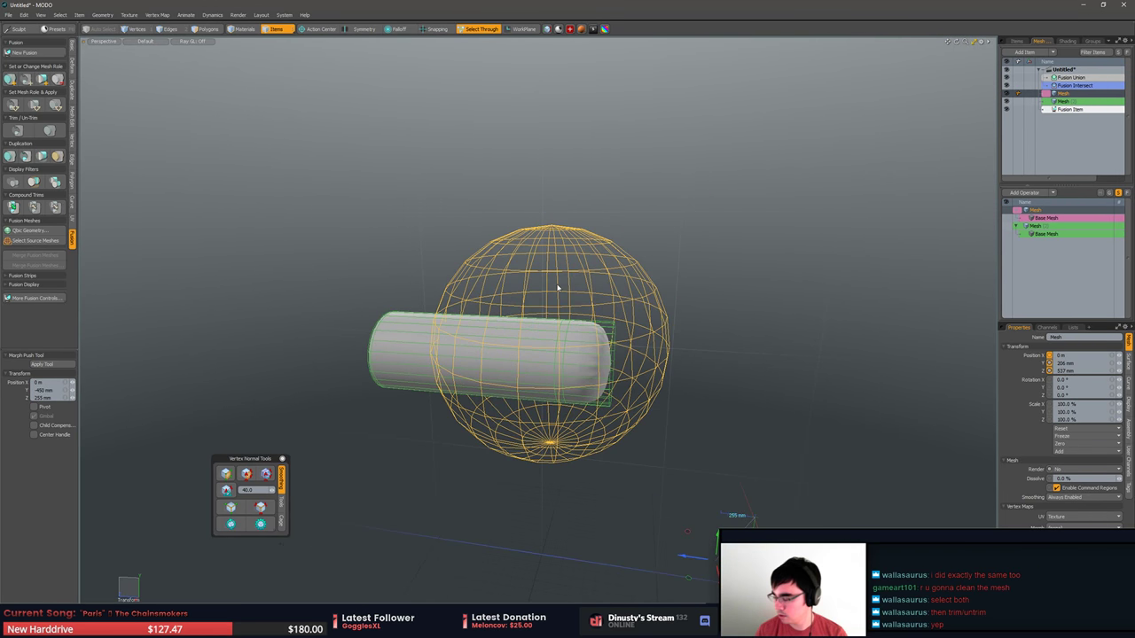
# Set the sphere's mesh role back to Primary and examine its junction with the cylinder up close.
pyautogui.press('3')
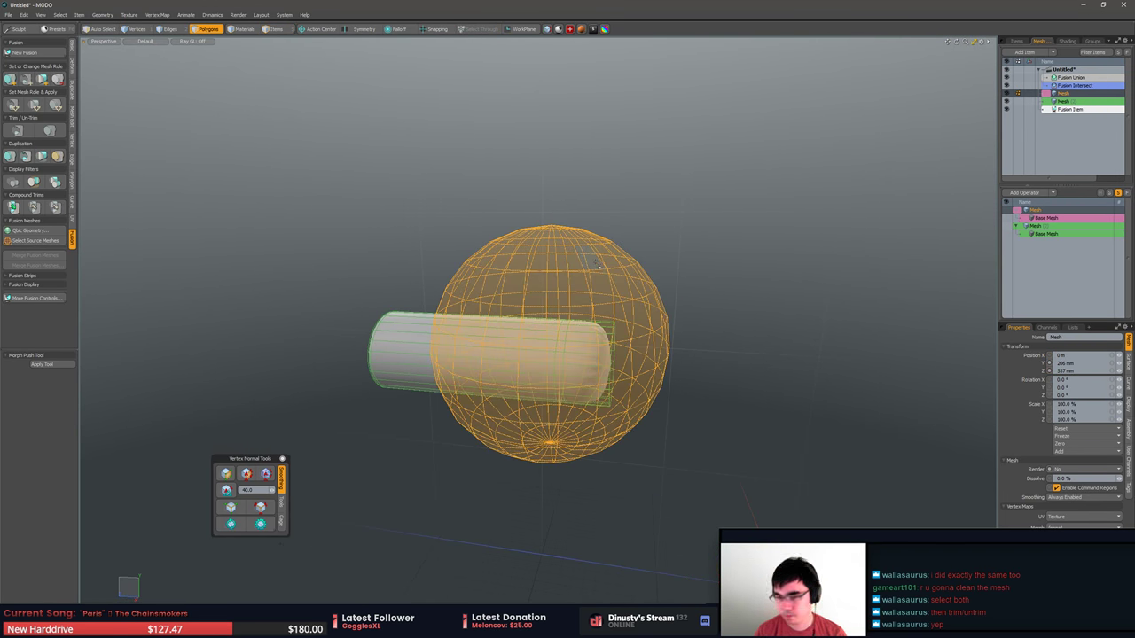
pyautogui.click(12, 80)
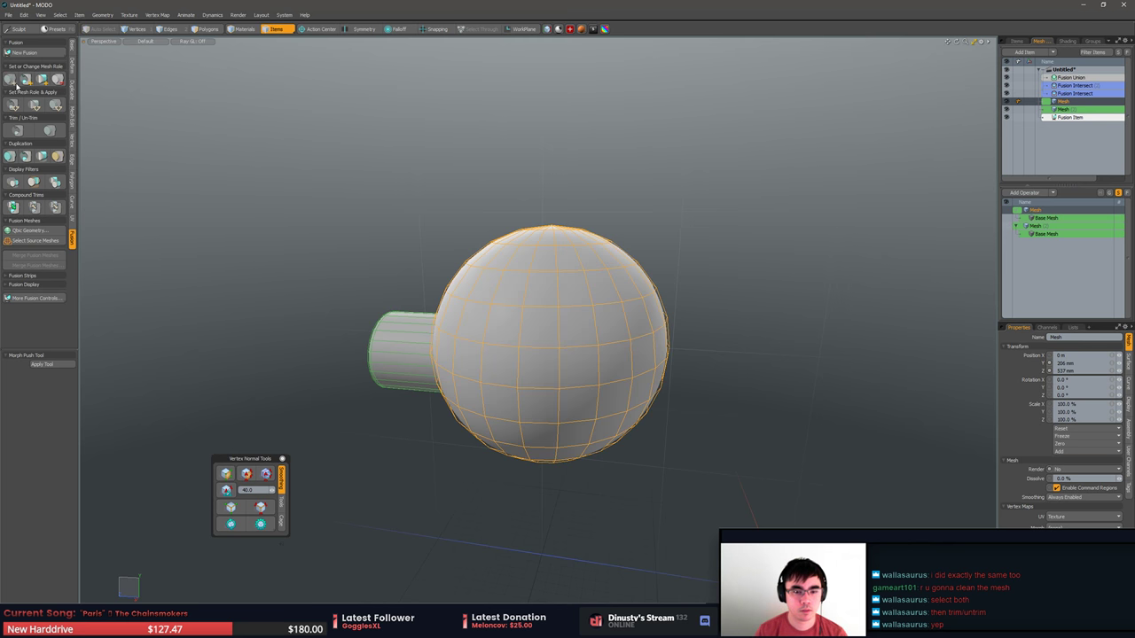
pyautogui.keyDown('alt'); pyautogui.moveTo(279, 185); pyautogui.dragTo(452, 205); pyautogui.keyUp('alt')
pyautogui.scroll(4, 496, 293)
pyautogui.keyDown('alt'); pyautogui.moveTo(496, 292); pyautogui.dragTo(612, 306); pyautogui.keyUp('alt')
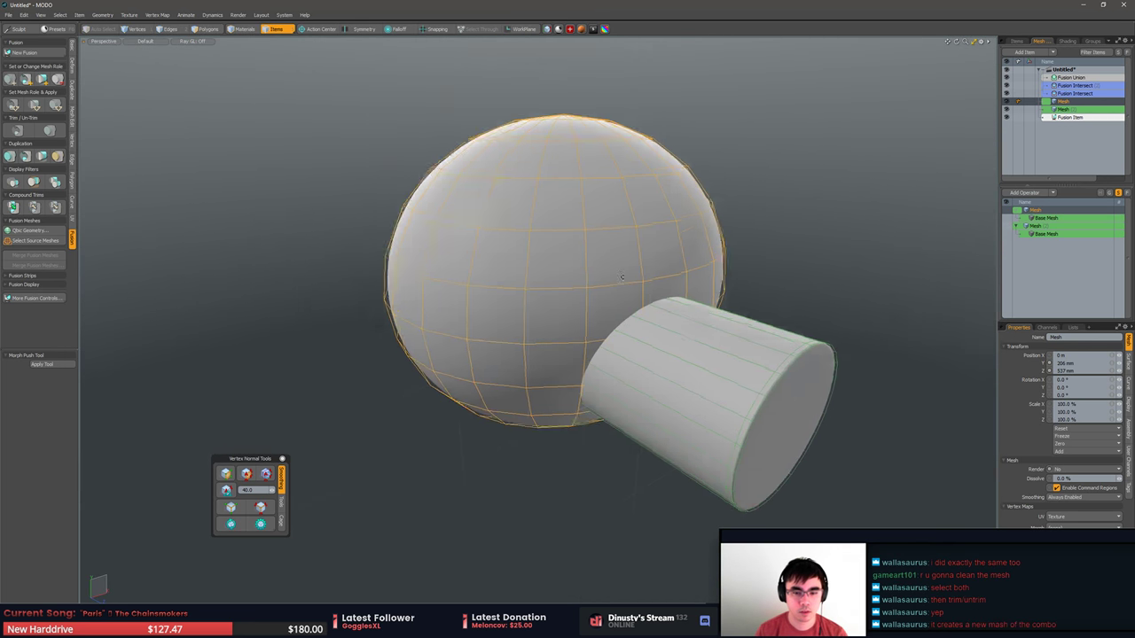
pyautogui.scroll(4, 615, 307)
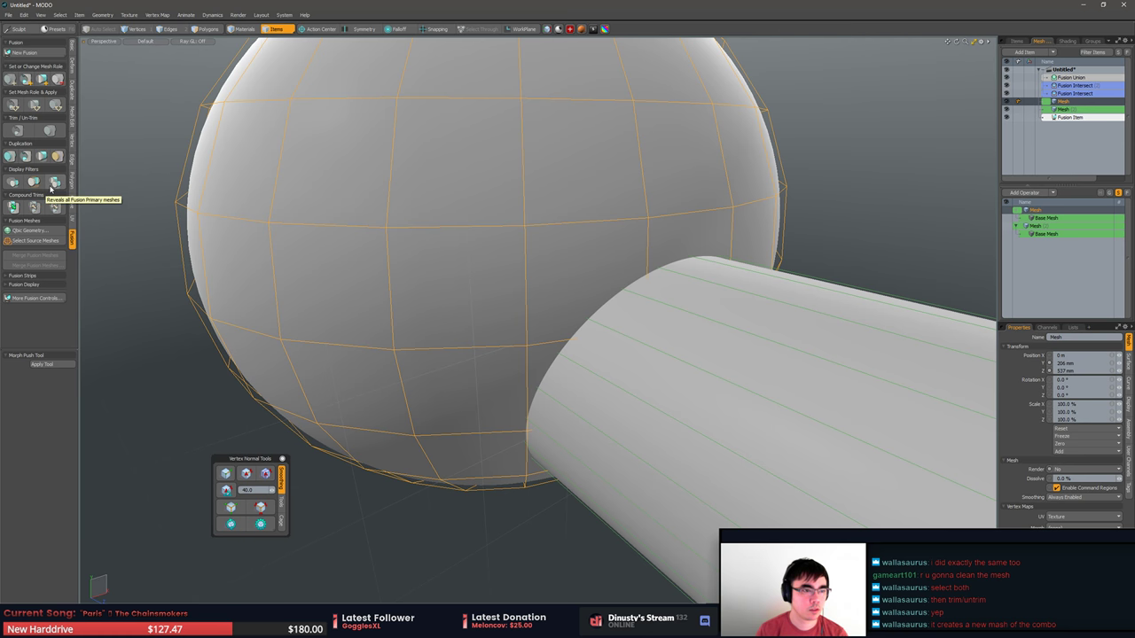
# Try the Fusion display filters on the sphere and cylinder, restore the Primary meshes, and clear the sphere's selection.
pyautogui.click(17, 186)
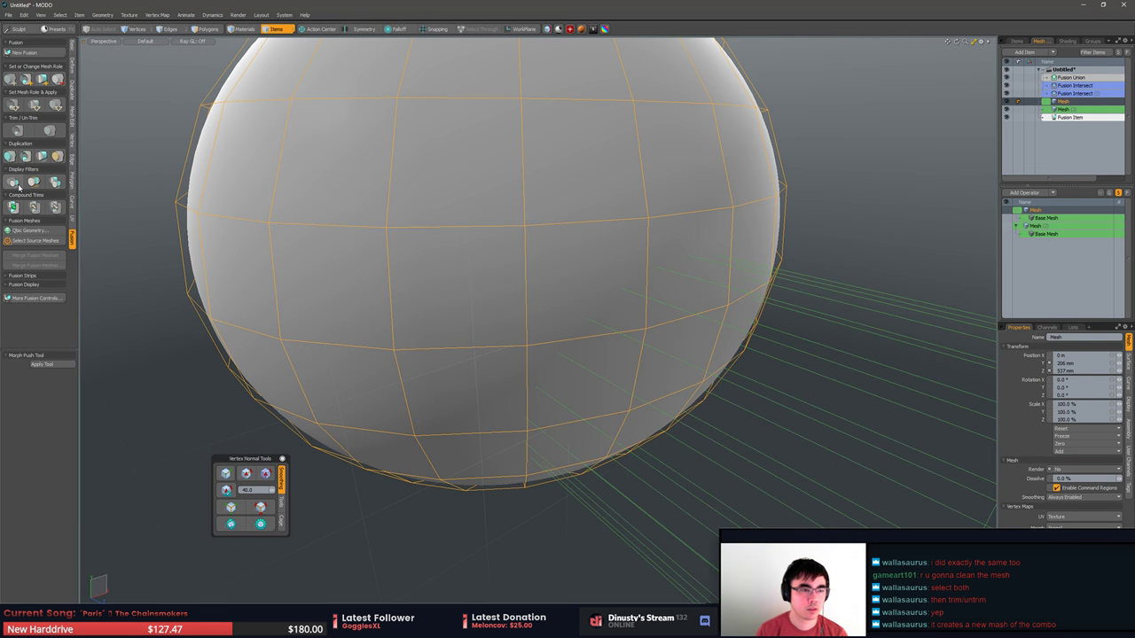
pyautogui.click(33, 183)
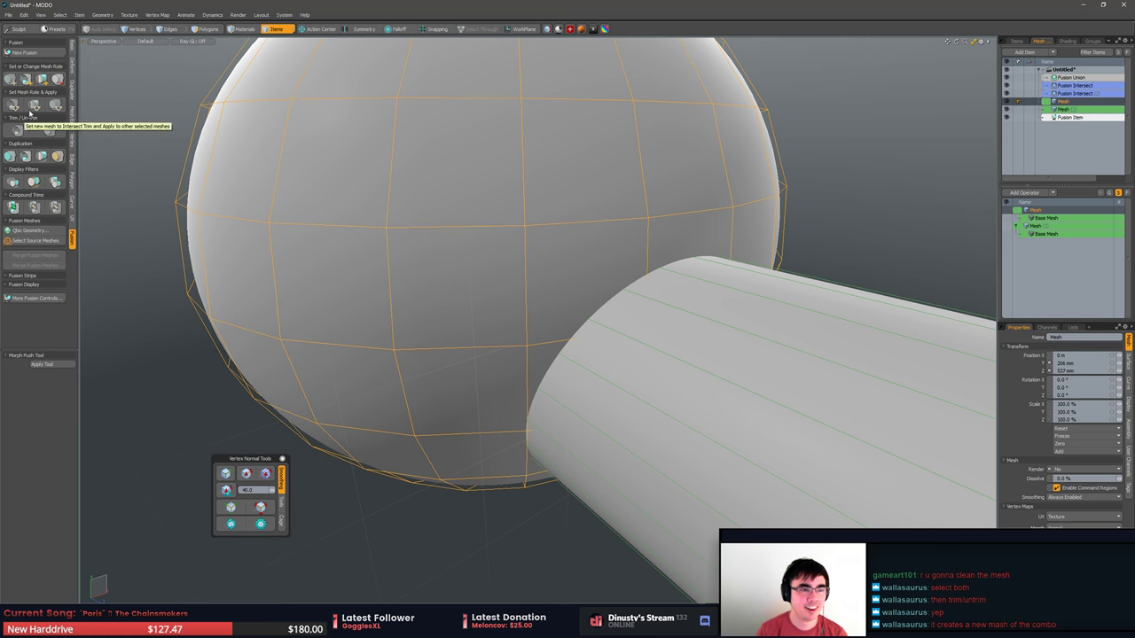
pyautogui.scroll(-2, 351, 229)
pyautogui.keyDown('alt'); pyautogui.moveTo(351, 229); pyautogui.dragTo(597, 289); pyautogui.keyUp('alt')
pyautogui.scroll(-5, 598, 290)
pyautogui.click(531, 263)
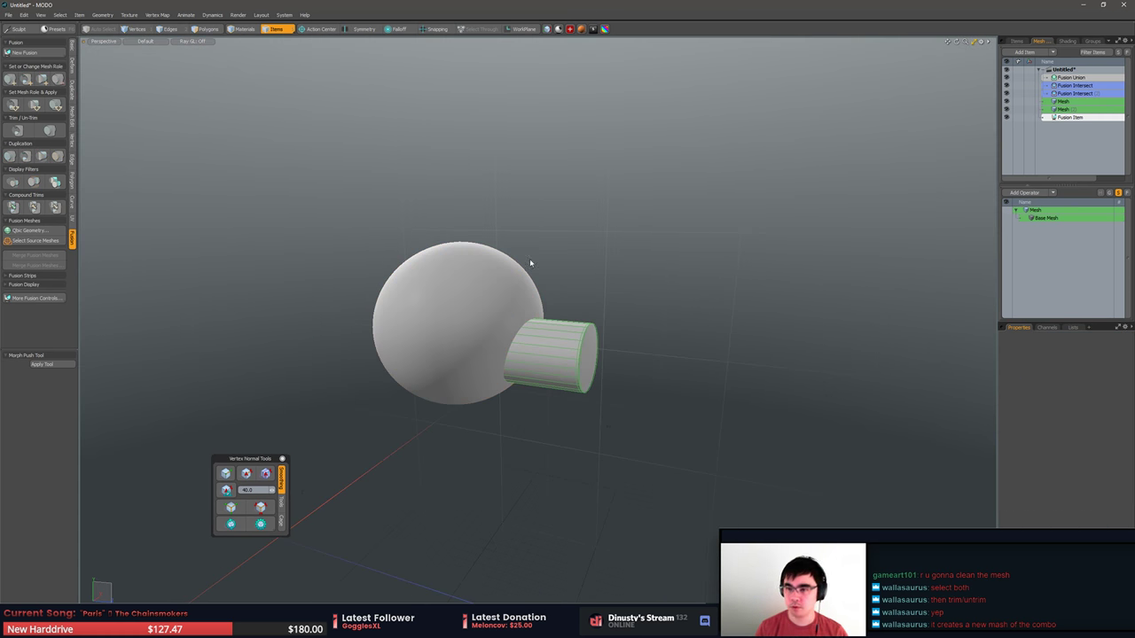
pyautogui.rightClick(1074, 70)
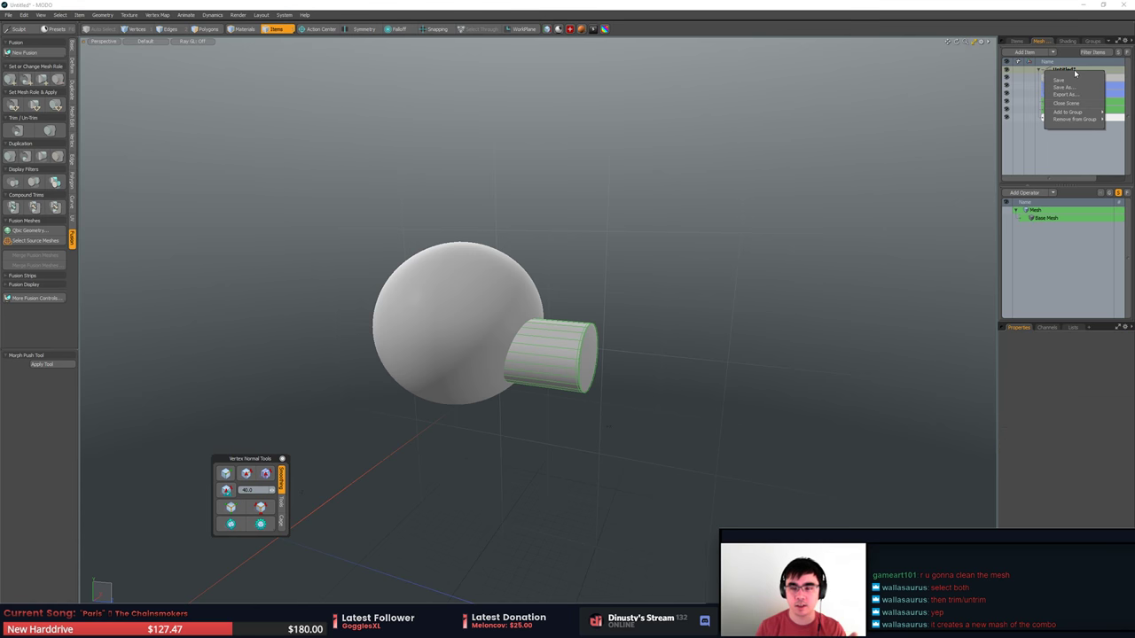
pyautogui.click(1084, 104)
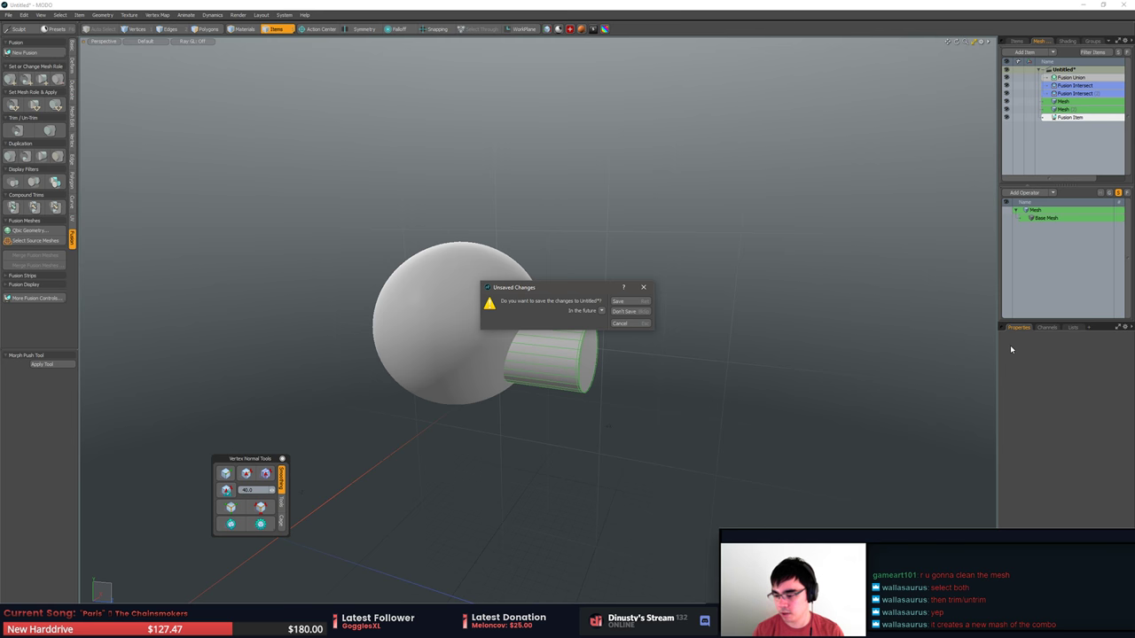
pyautogui.click(648, 323)
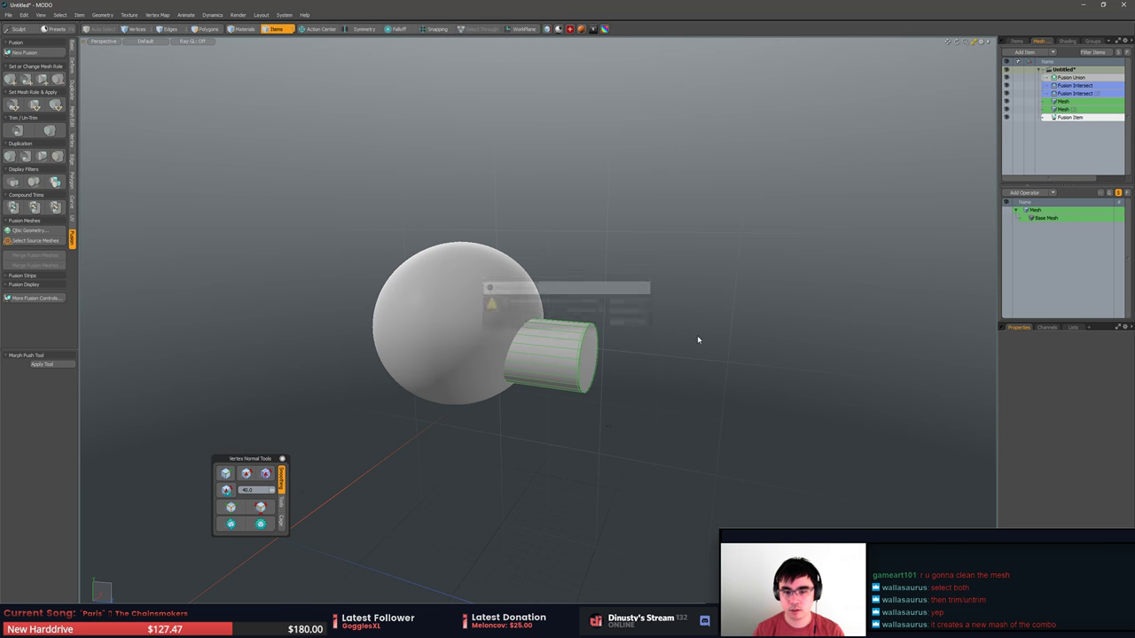
# With both sphere and cylinder selected, try giving them the Subtract role and trimming them, and try a compound trim.
pyautogui.keyDown('shift'); pyautogui.click(465, 314); pyautogui.keyUp('shift')
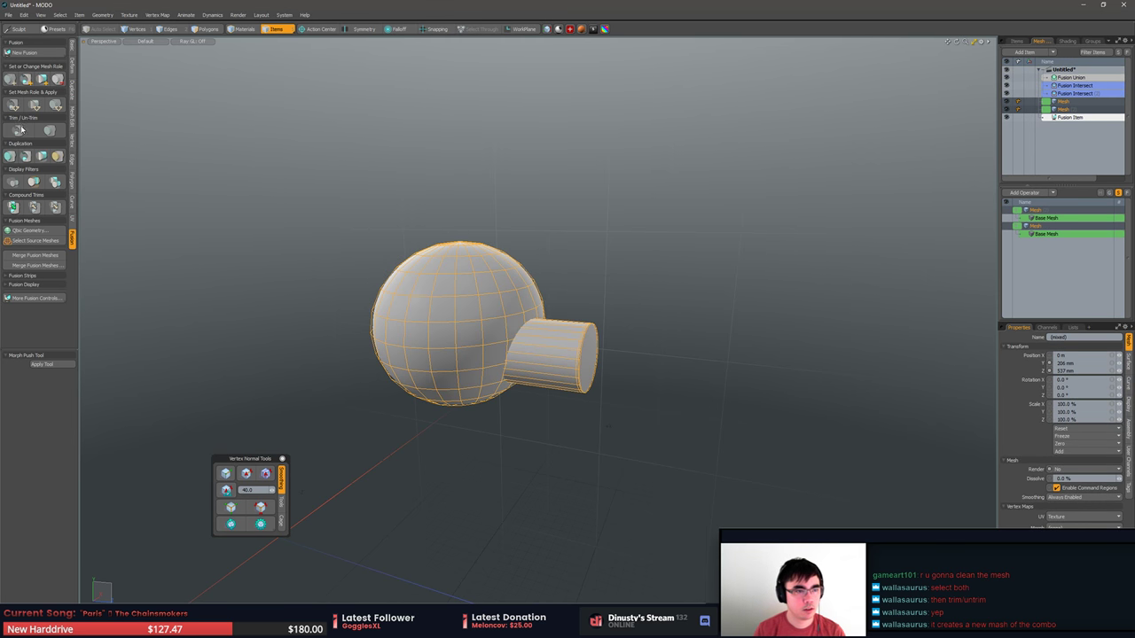
pyautogui.click(26, 79)
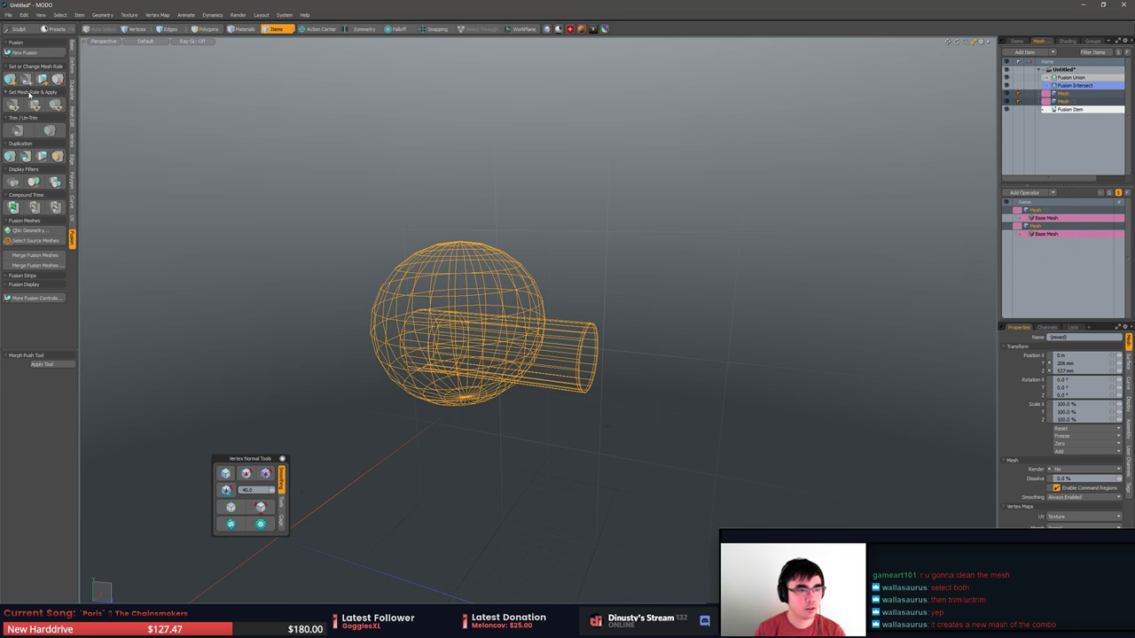
pyautogui.click(17, 131)
pyautogui.click(590, 307)
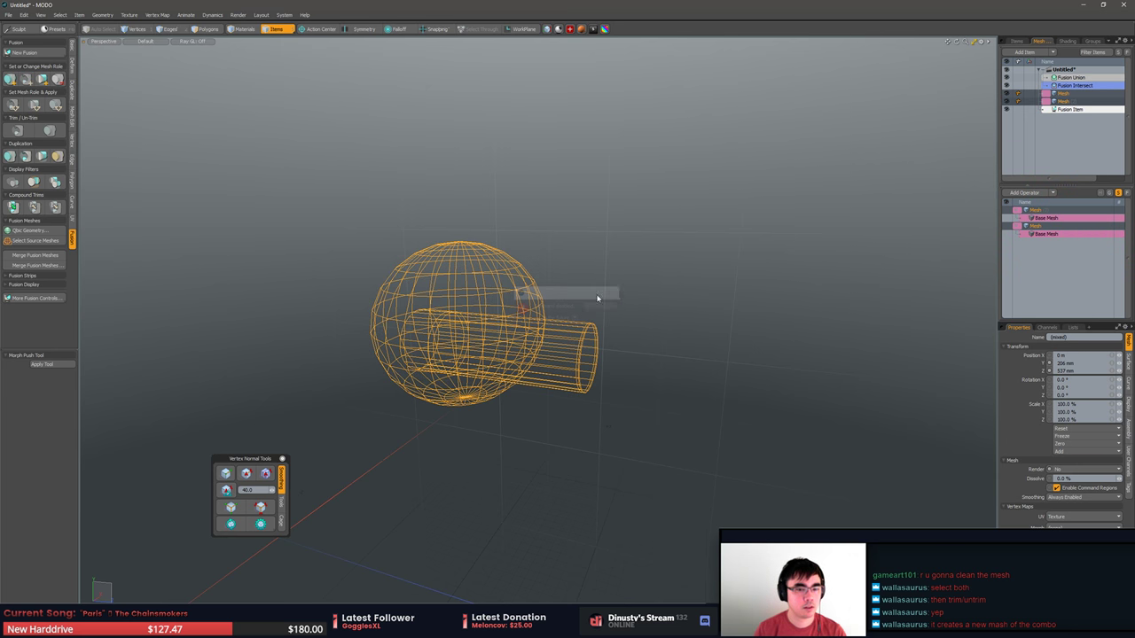
pyautogui.keyDown('shift'); pyautogui.click(480, 292); pyautogui.keyUp('shift')
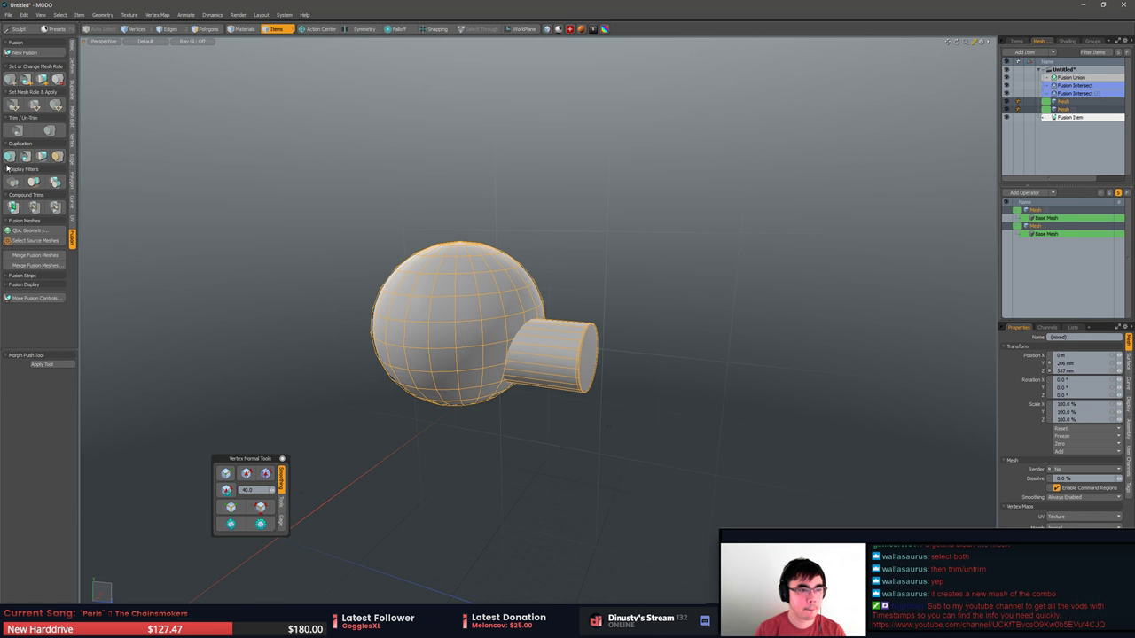
pyautogui.click(14, 210)
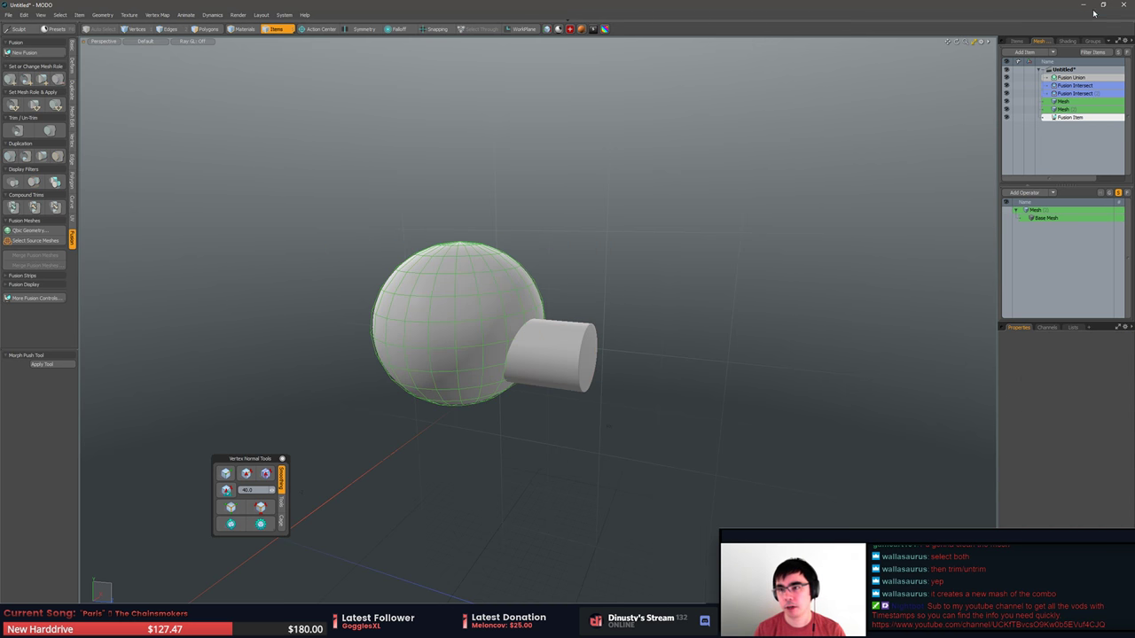
# Close MODO, ending work on the untitled fusion scene.
pyautogui.click(1124, 5)
pyautogui.click(616, 324)
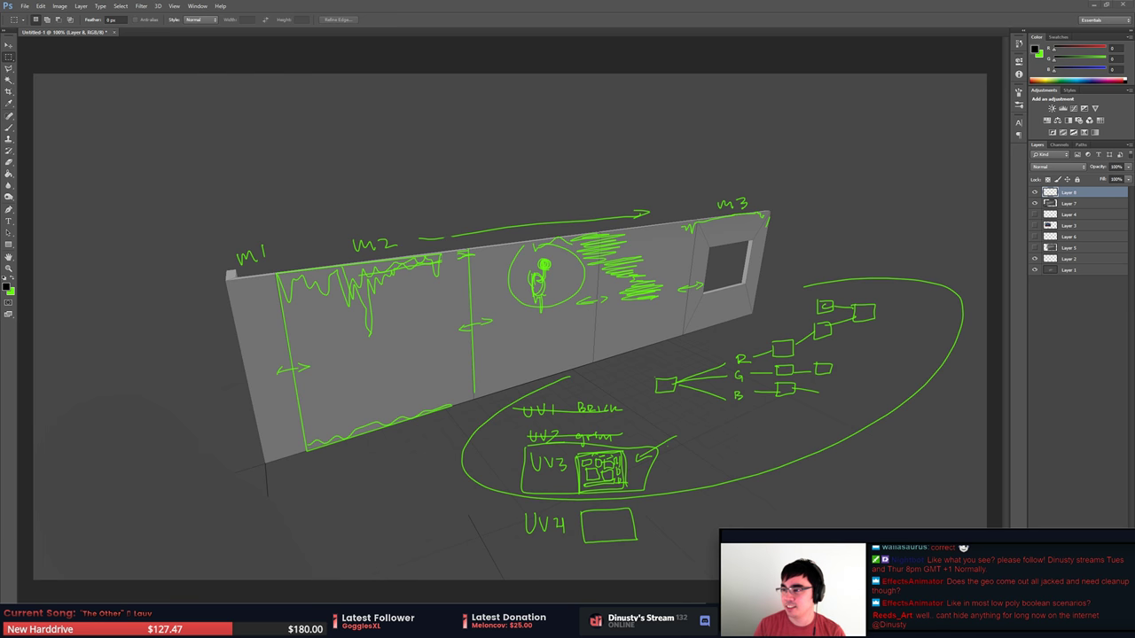
# Bring the browser window showing IntroToEnv1_Sketches.jpg onto this screen and enlarge the architectural sketches to inspect them.
pyautogui.moveTo(1134, 178); pyautogui.dragTo(612, 0)
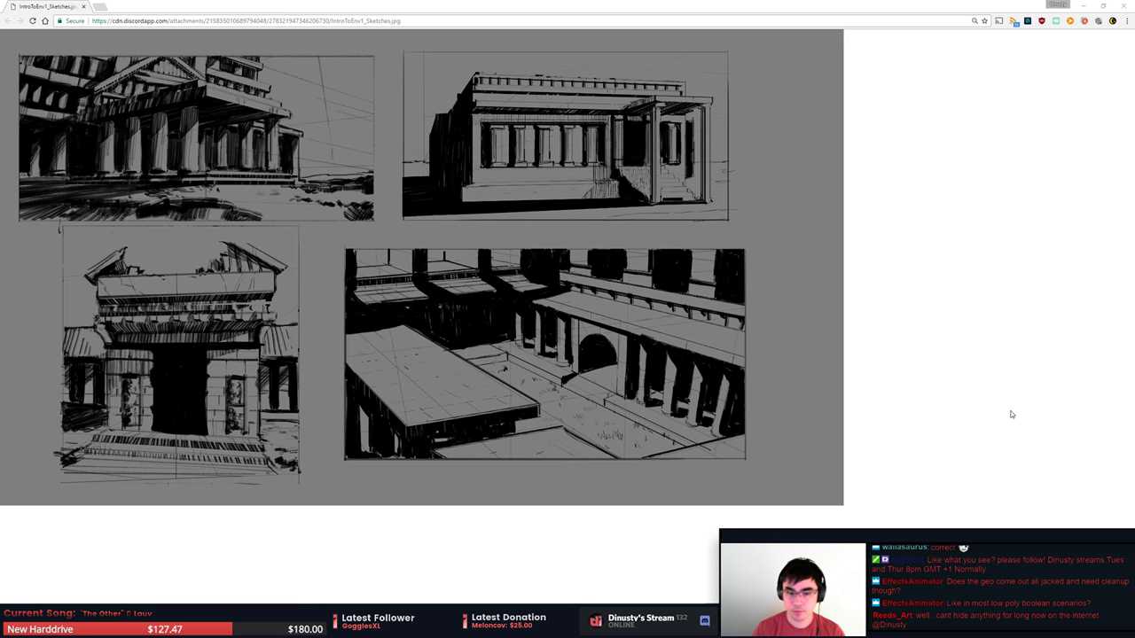
pyautogui.click(874, 335)
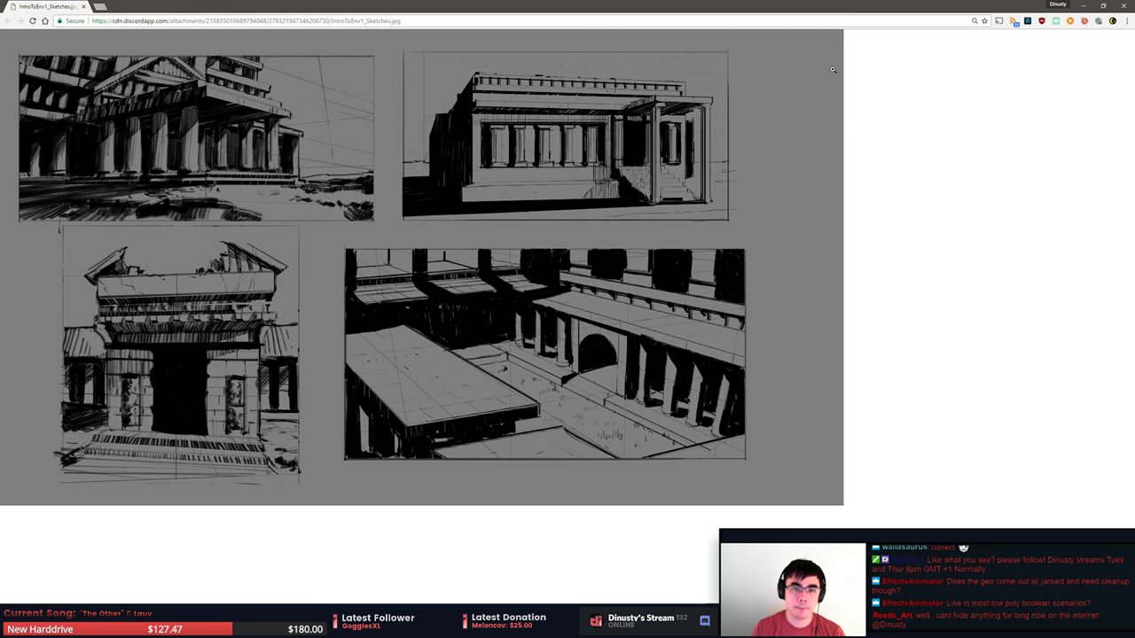
pyautogui.click(775, 85)
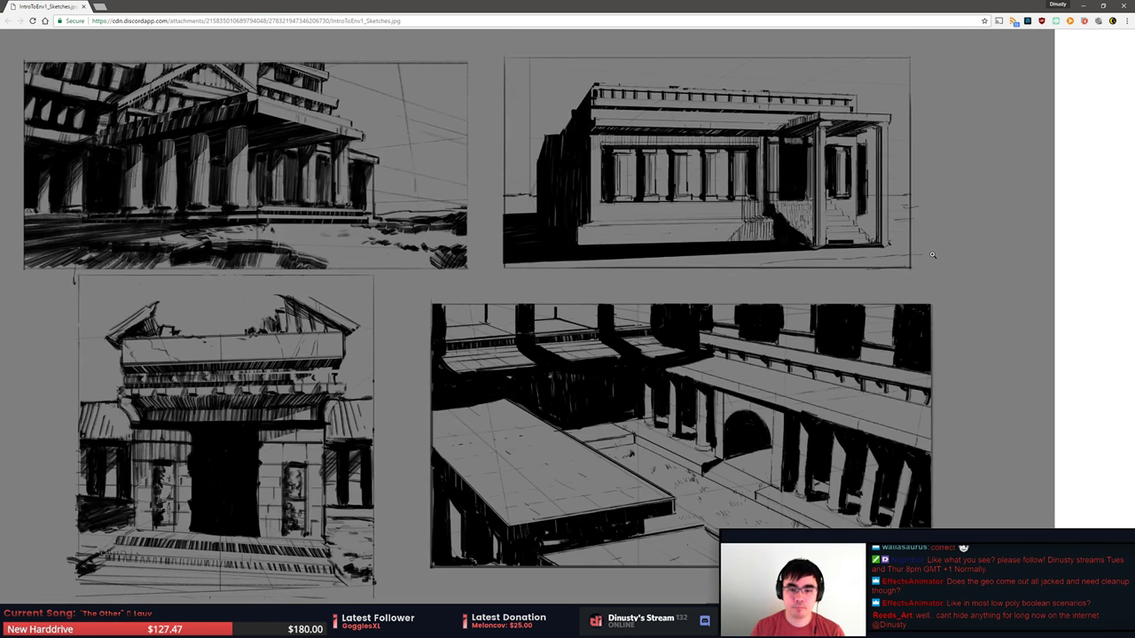
pyautogui.hotkey('alt', 'Tab')
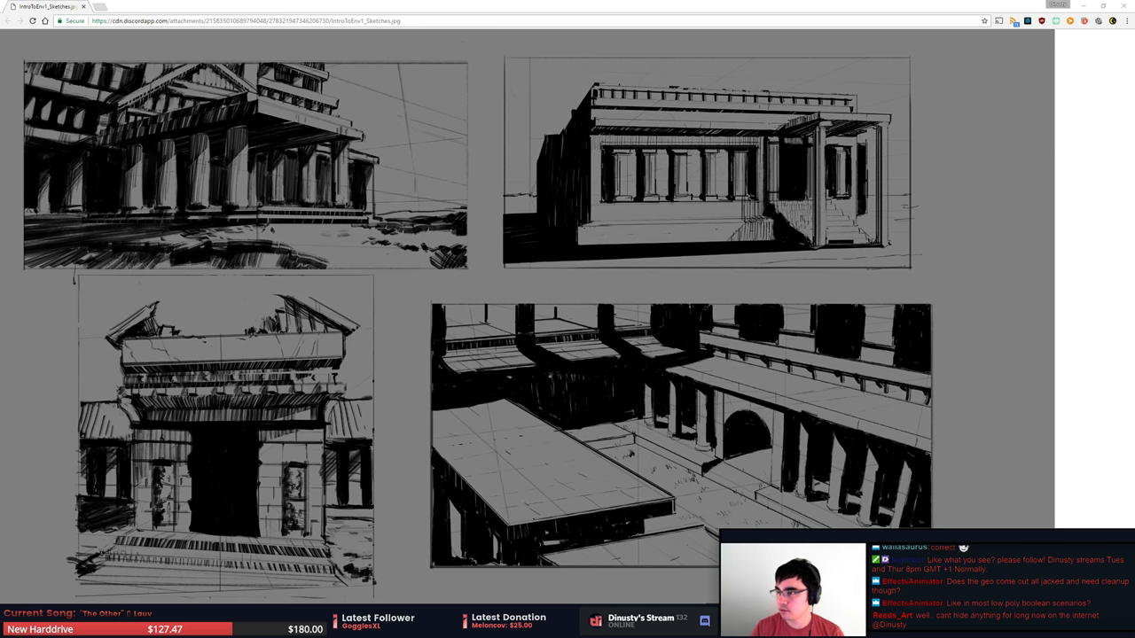